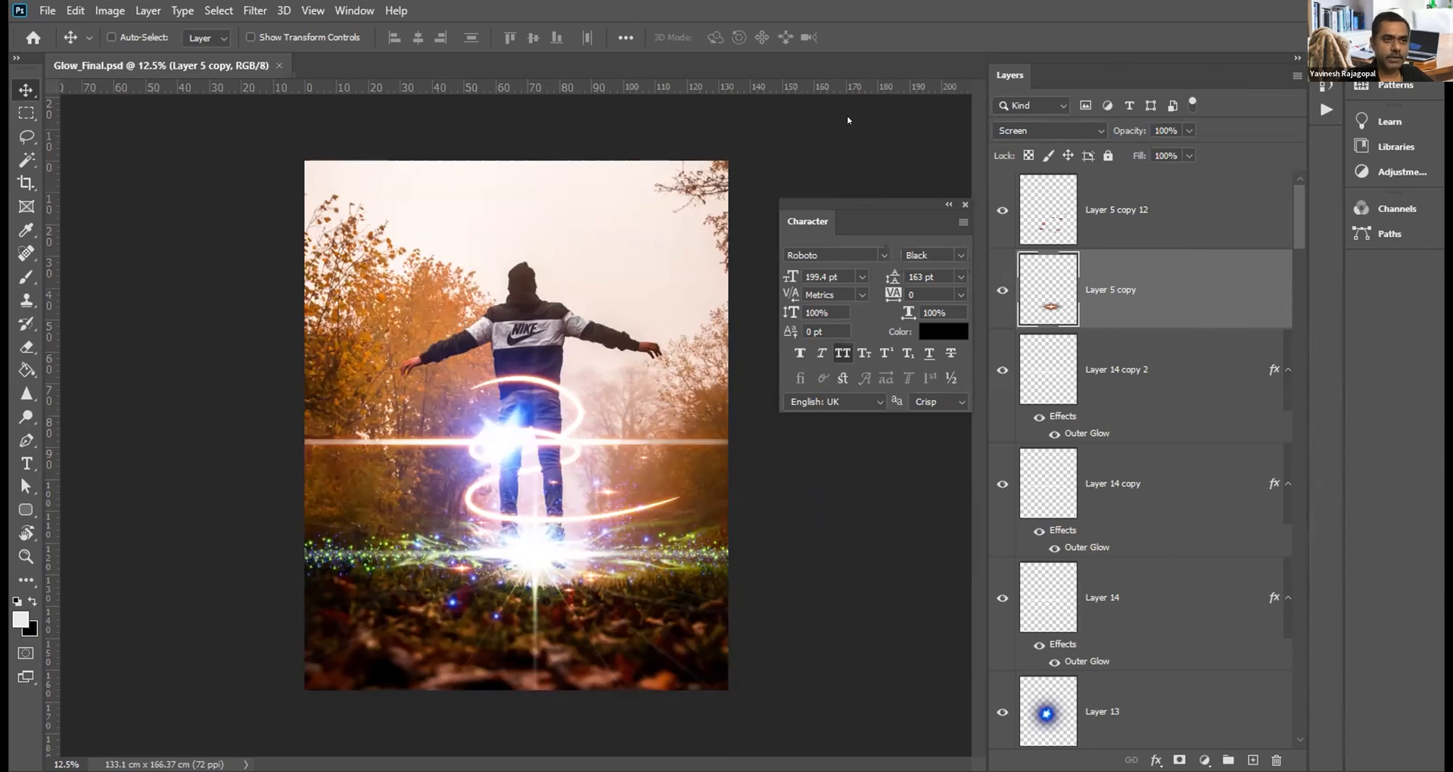
Step: Move the Character panel clear of the artwork and examine the light burst around the feet at 100% zoom
left_click_drag(865, 203, 858, 109)
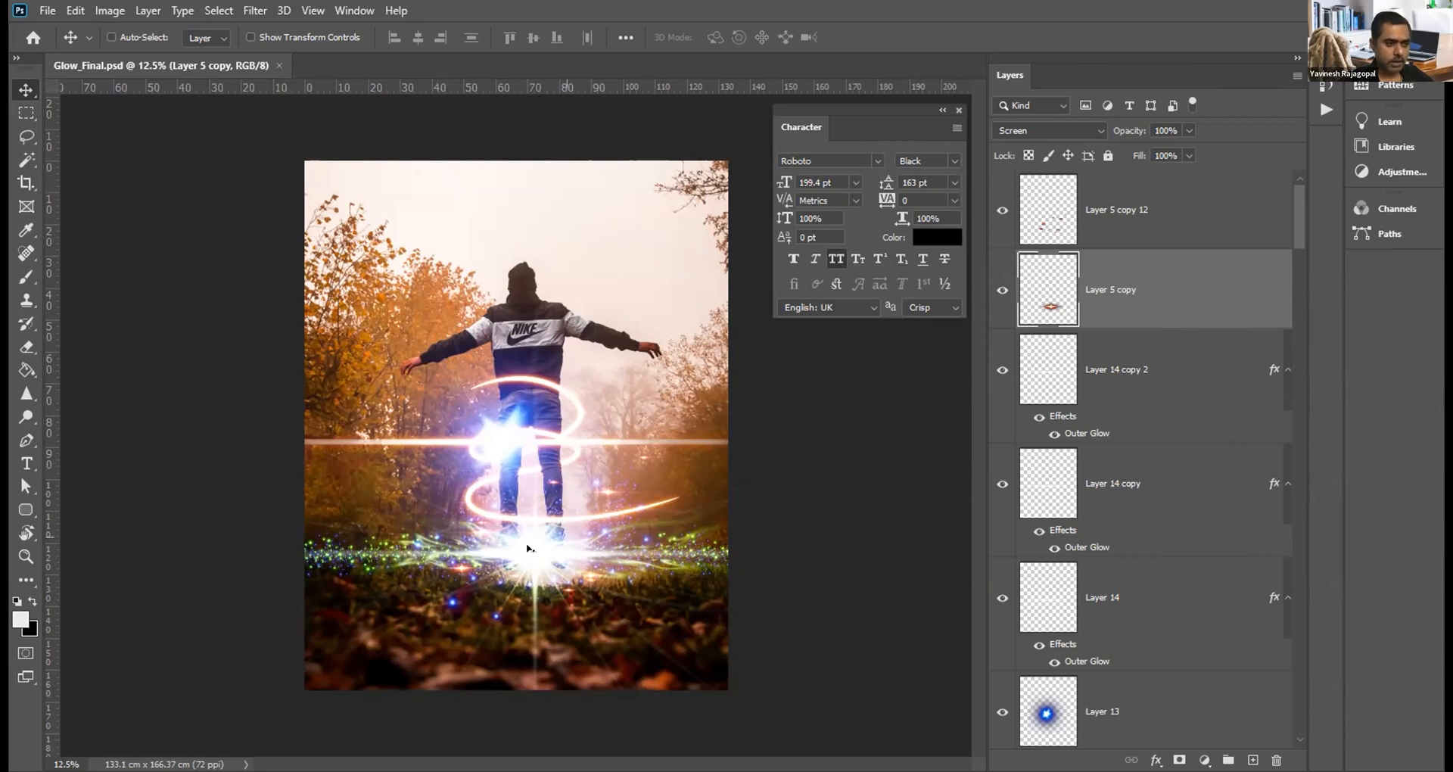
key("z")
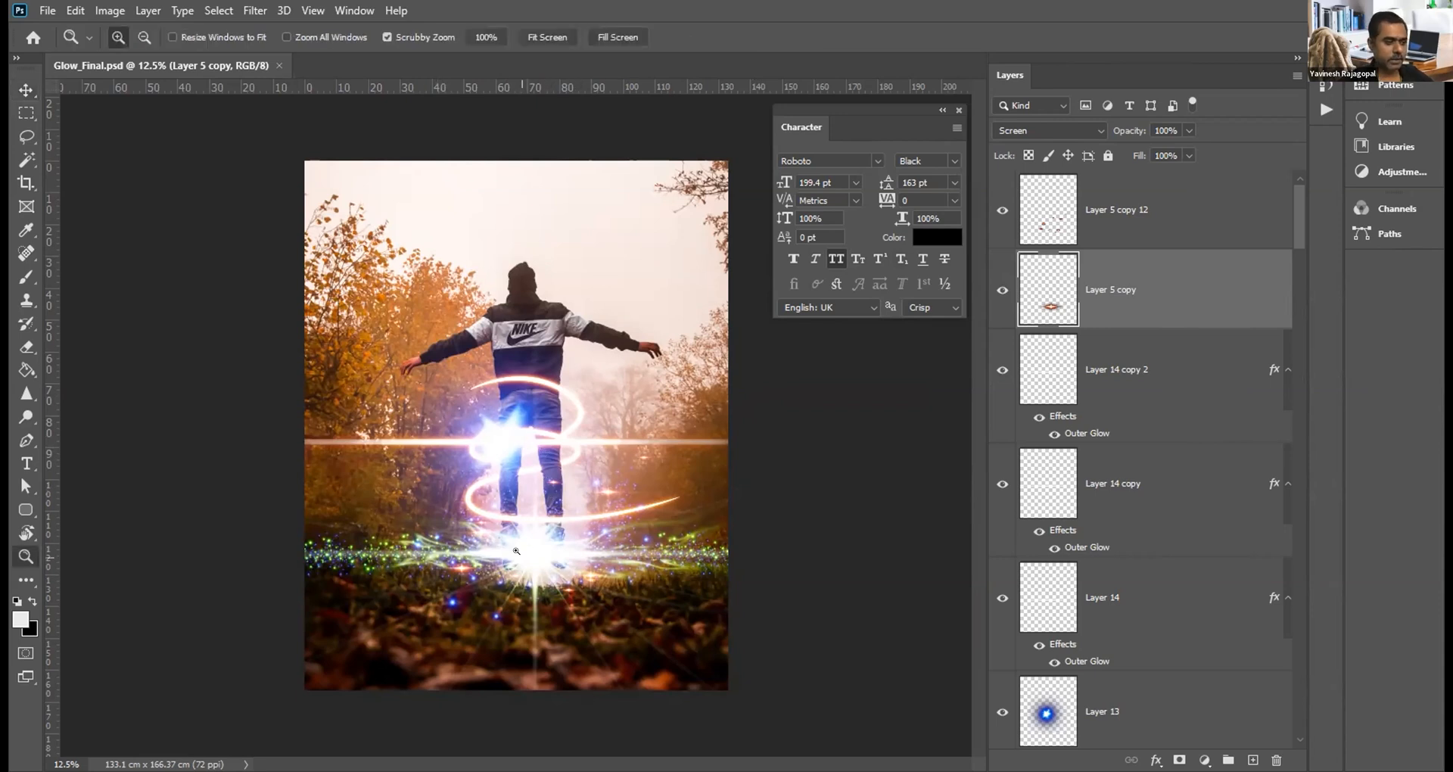
left_click(516, 550)
left_click(517, 550)
left_click(517, 543)
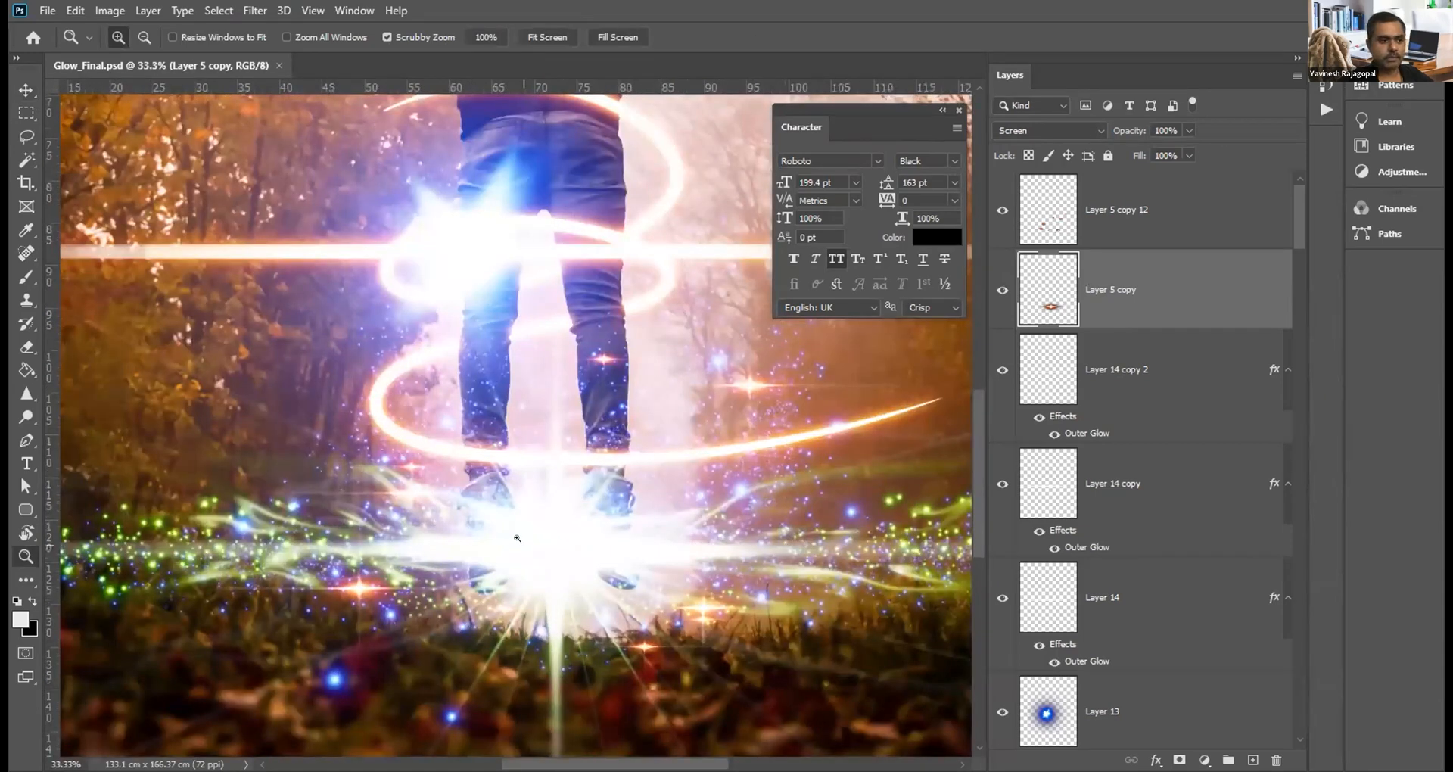
left_click(519, 540)
right_click(410, 477)
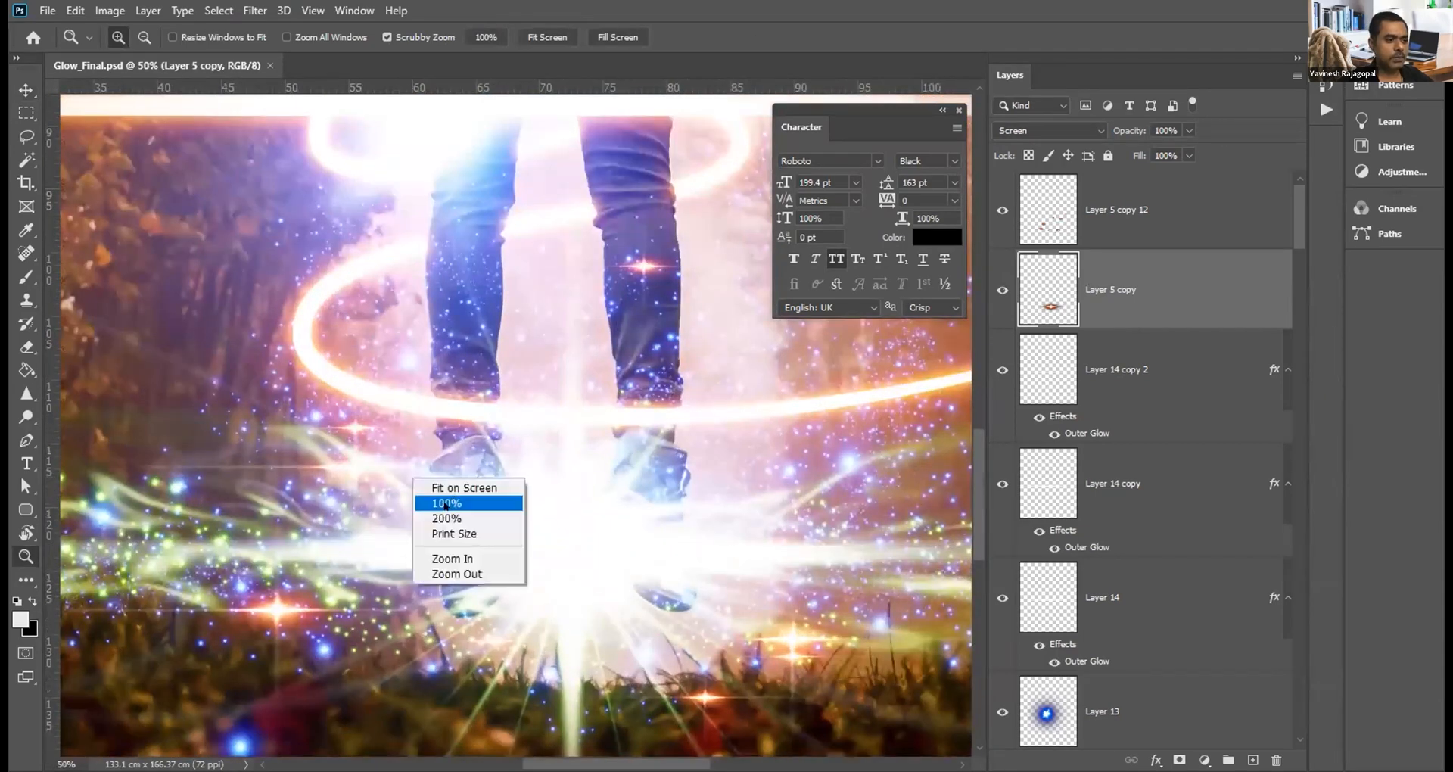
left_click(454, 502)
left_click_drag(534, 378, 715, 409)
left_click_drag(495, 466, 628, 381)
left_click_drag(400, 478, 568, 380)
left_click_drag(675, 466, 696, 463)
left_click_drag(494, 476, 778, 474)
left_click_drag(198, 468, 261, 467)
left_click_drag(674, 468, 303, 467)
left_click_drag(961, 467, 374, 467)
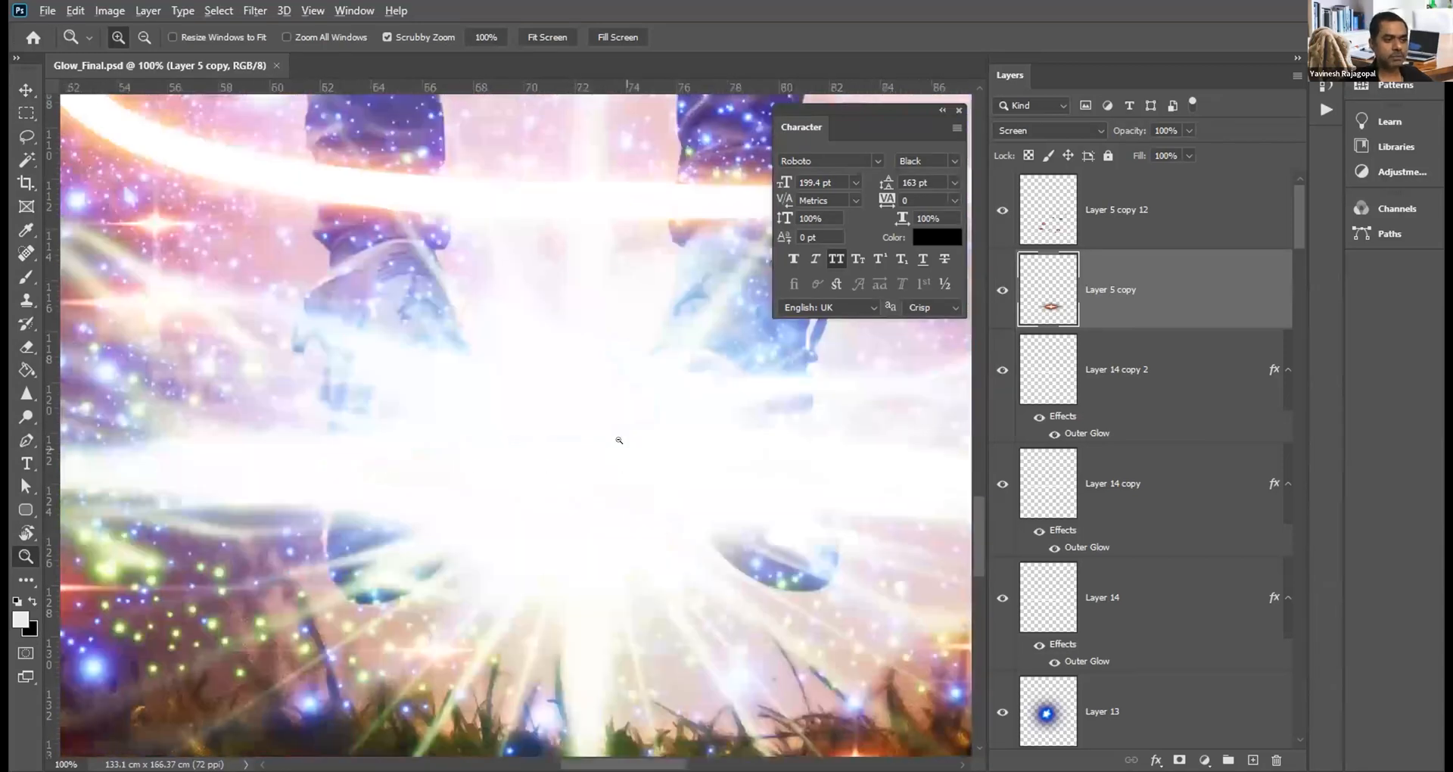
Step: Examine the spiral light trail and flare around the legs, and review the whole composition fitted to the screen
left_click(619, 439, "alt")
left_click(619, 440, "alt")
left_click(619, 439, "alt")
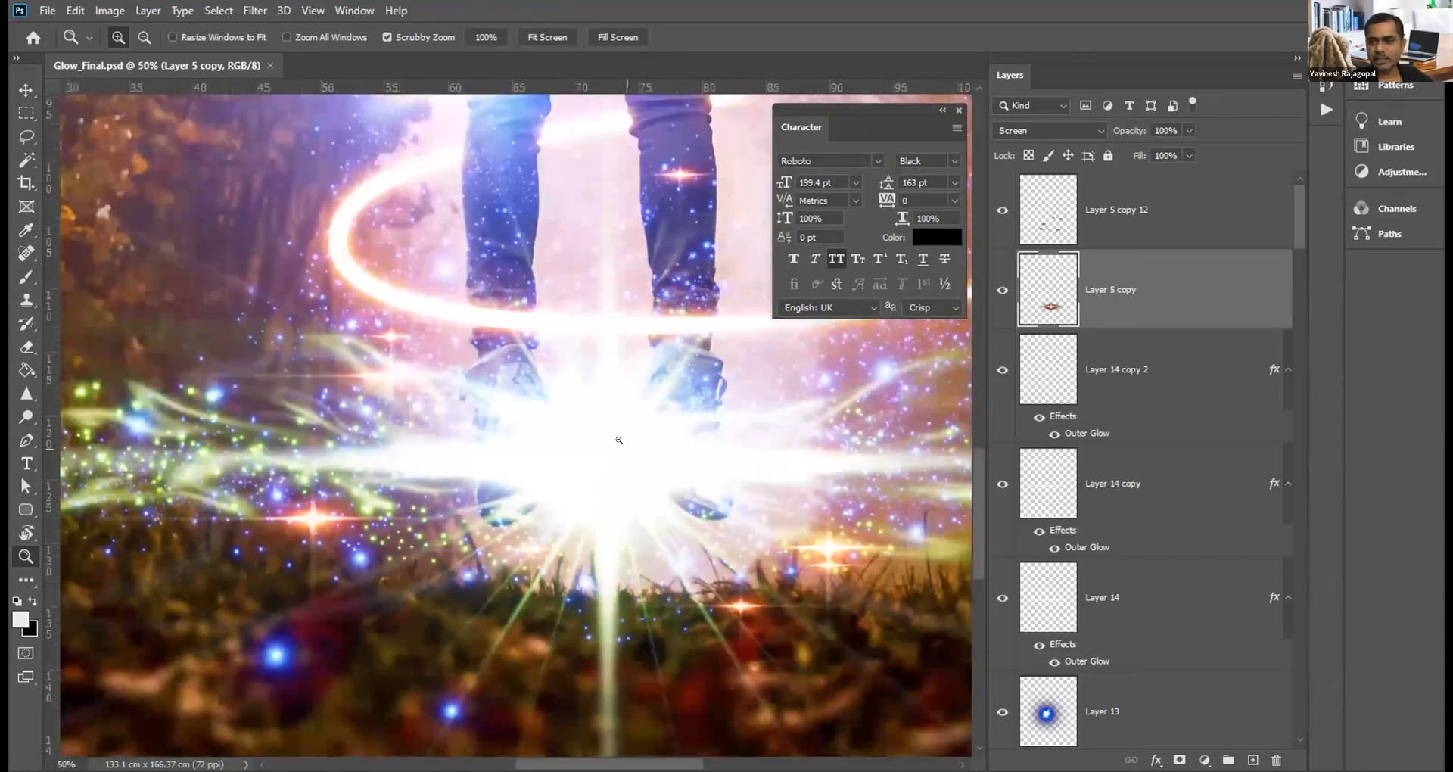
left_click(616, 434, "alt")
left_click_drag(587, 435, 460, 625)
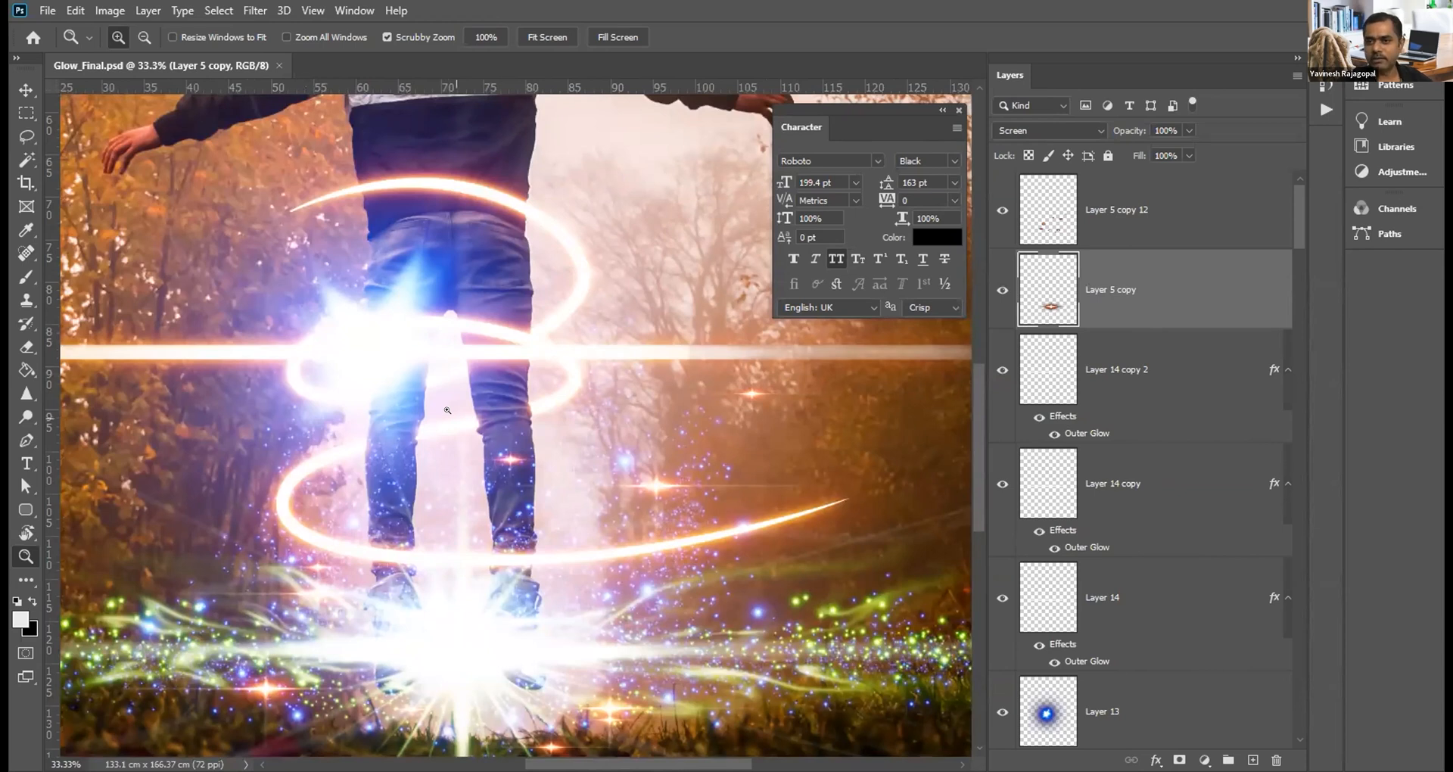
key("ctrl+0")
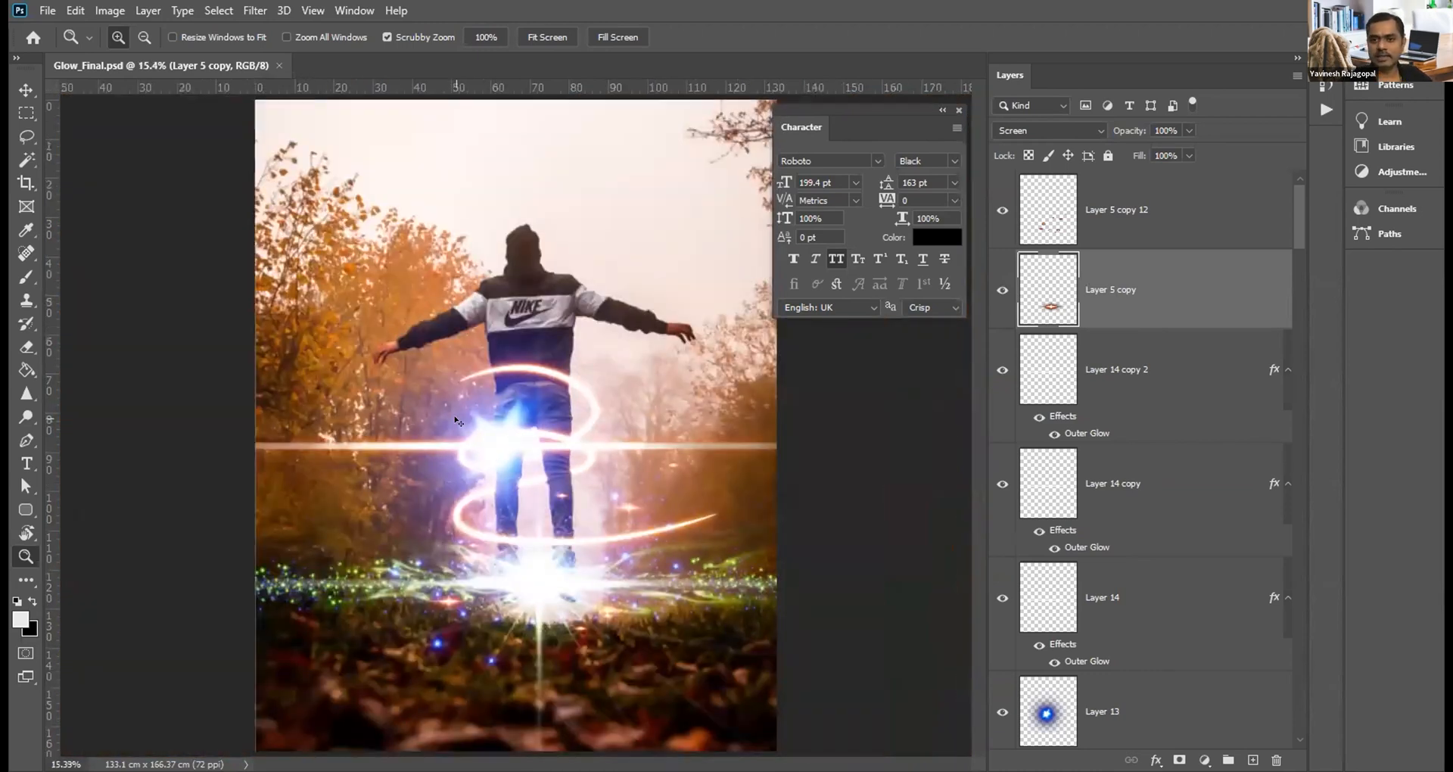
key("m")
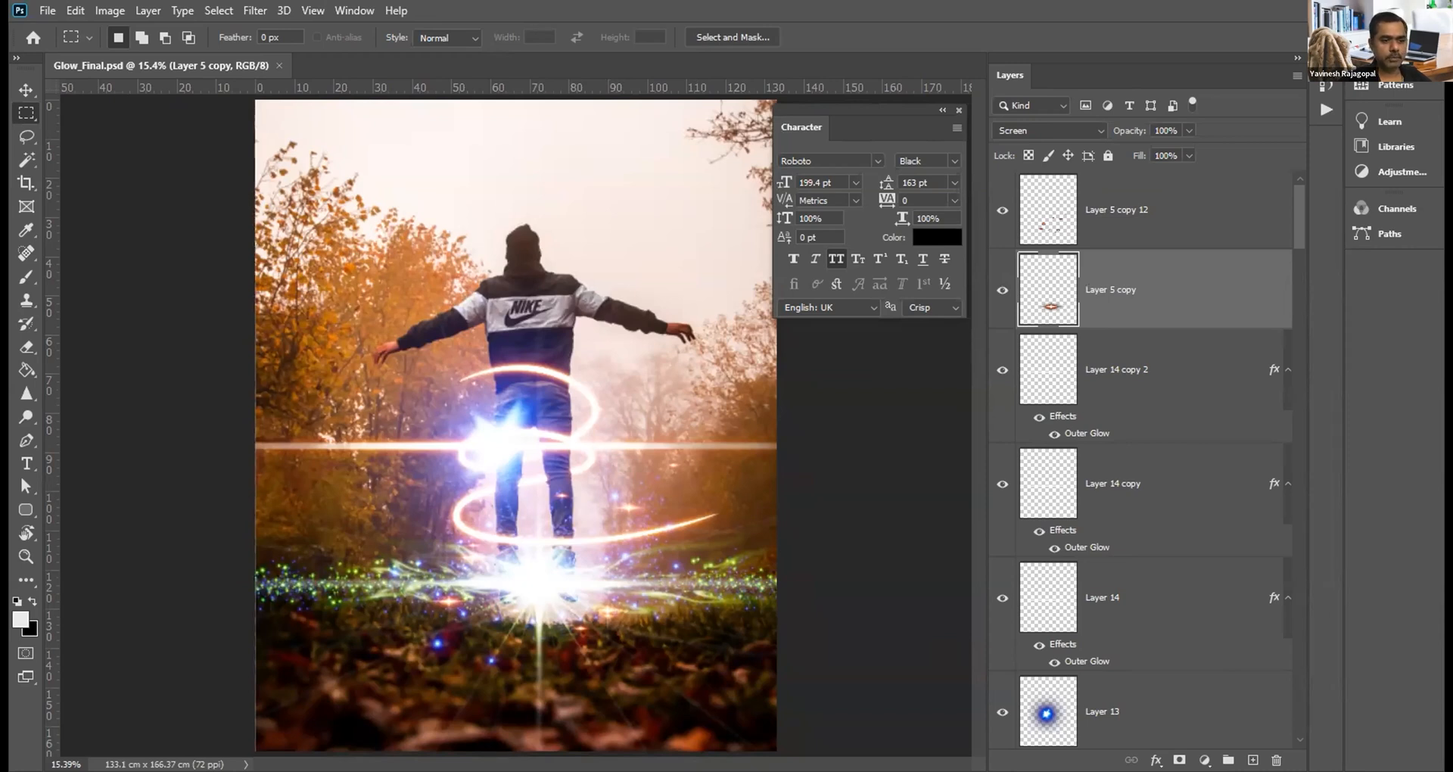
Step: Switch to the Chrome browser and open pexels.com
key("alt+Tab")
left_click(606, 367)
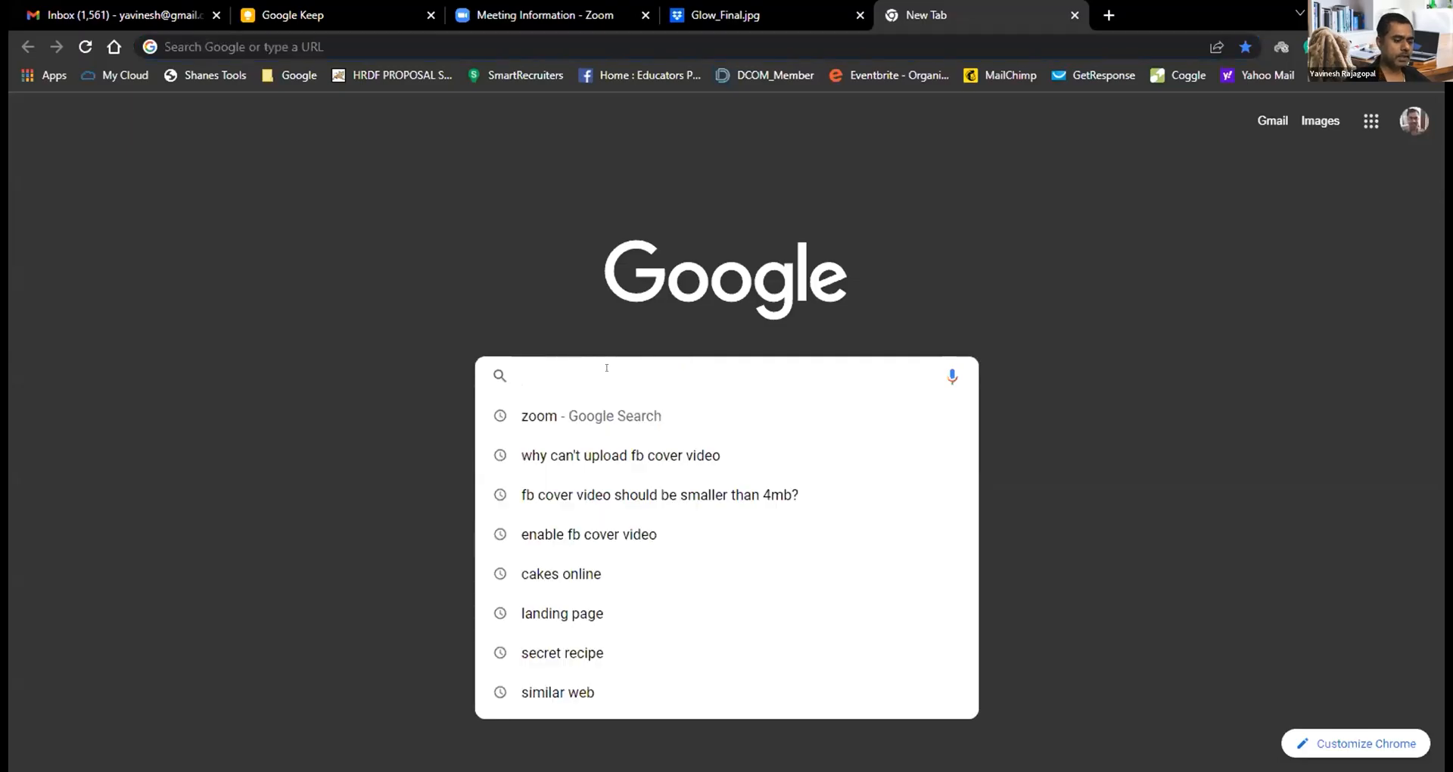
type("pexels.com")
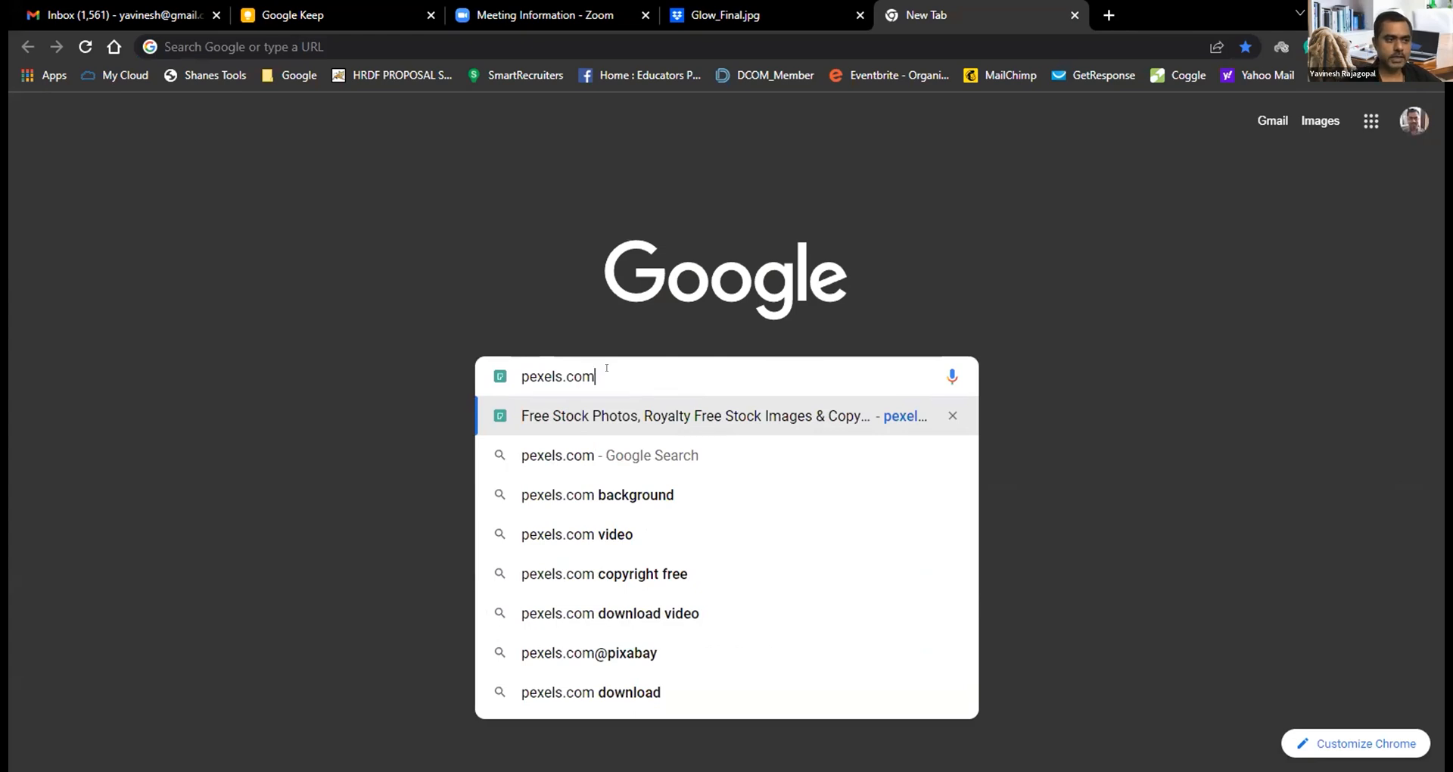
key("Return")
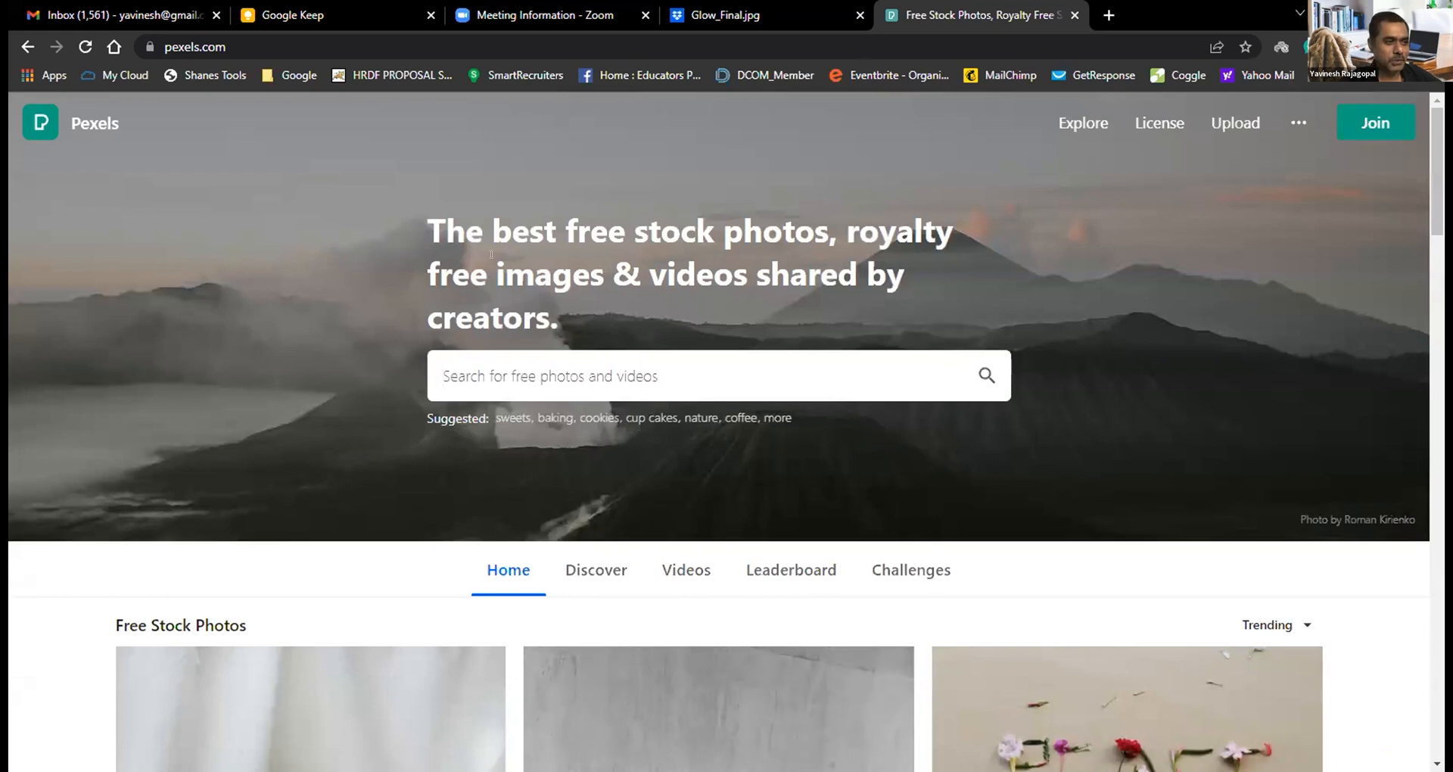
Step: Search Pexels for "jump" photos
left_click(672, 364)
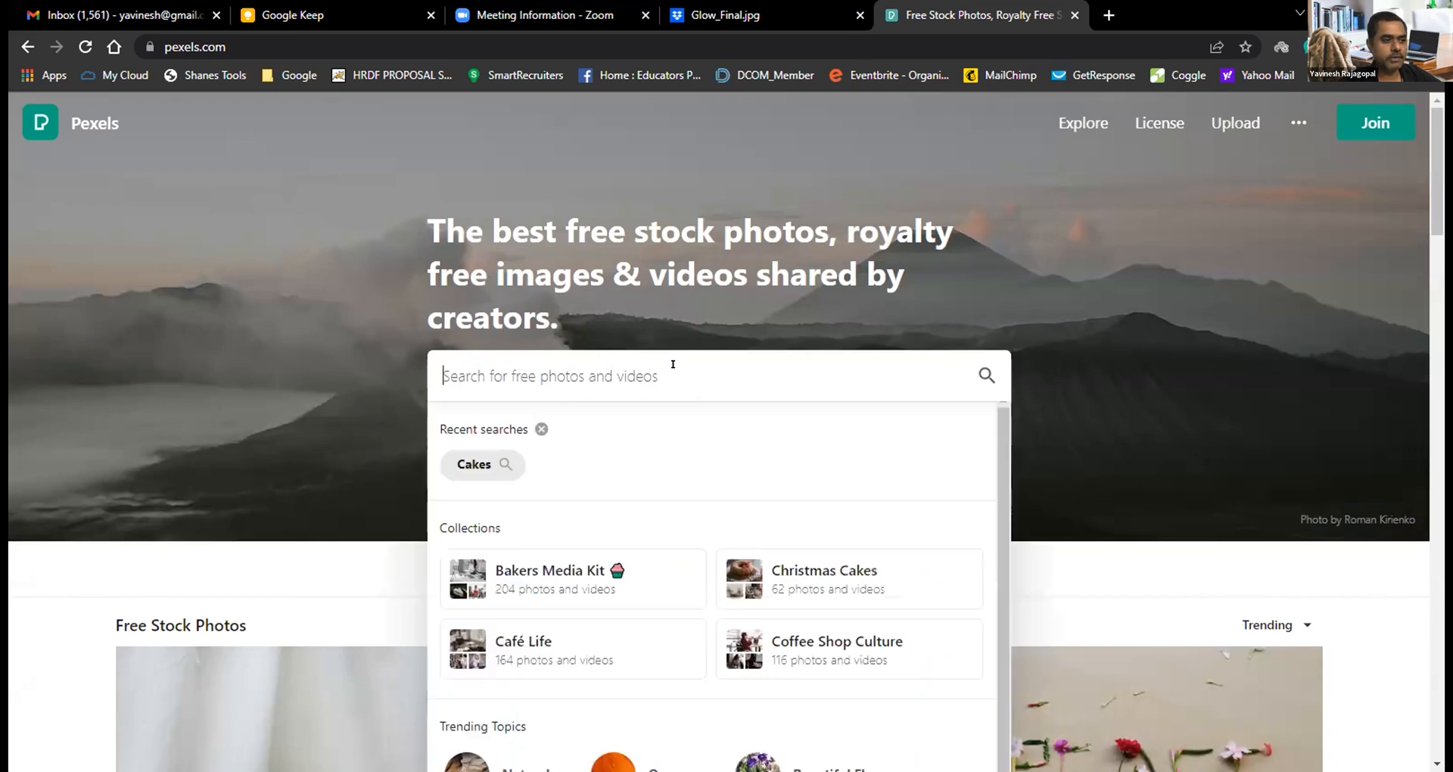
type("jumpi")
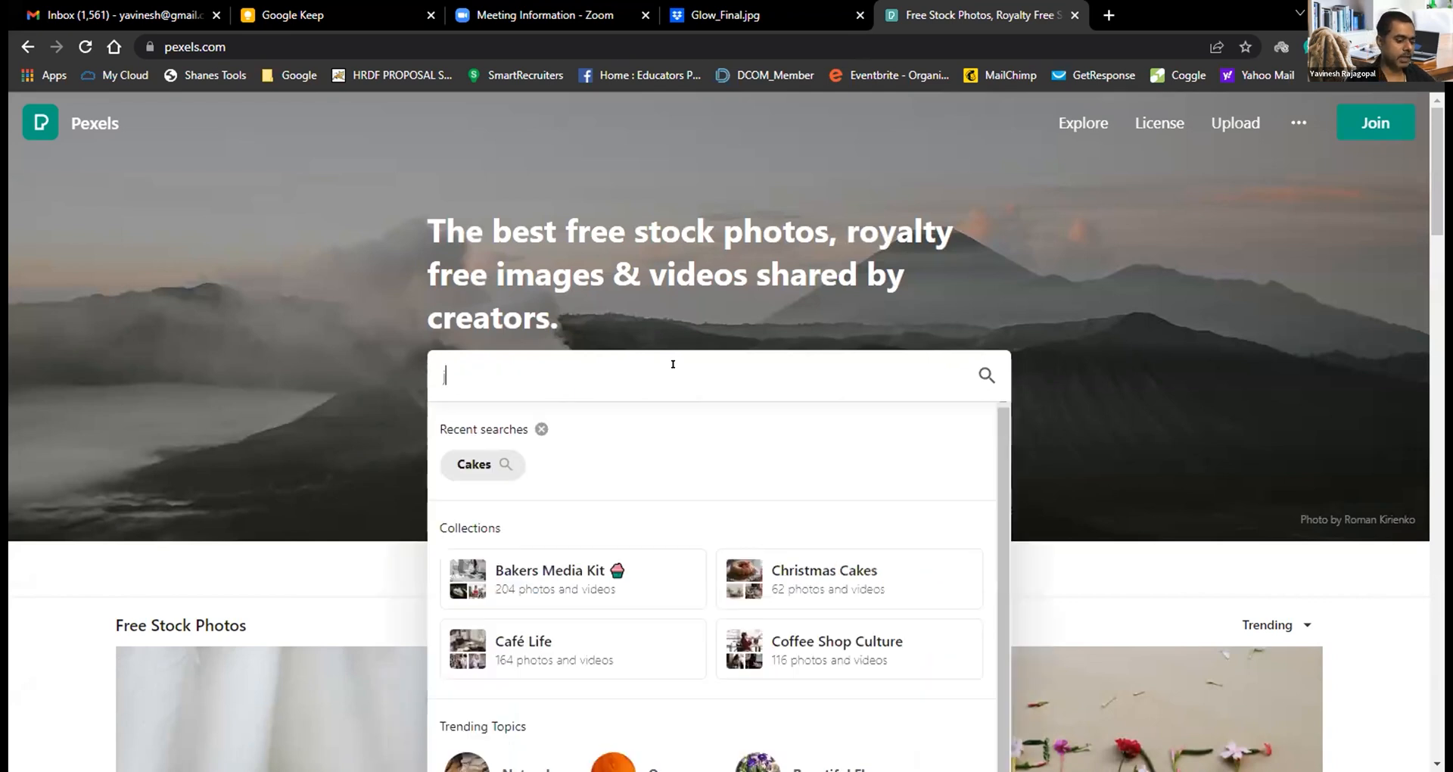
type("ng")
key("shift+Left")
key("shift+Left")
key("shift+Left")
key("BackSpace")
key("Return")
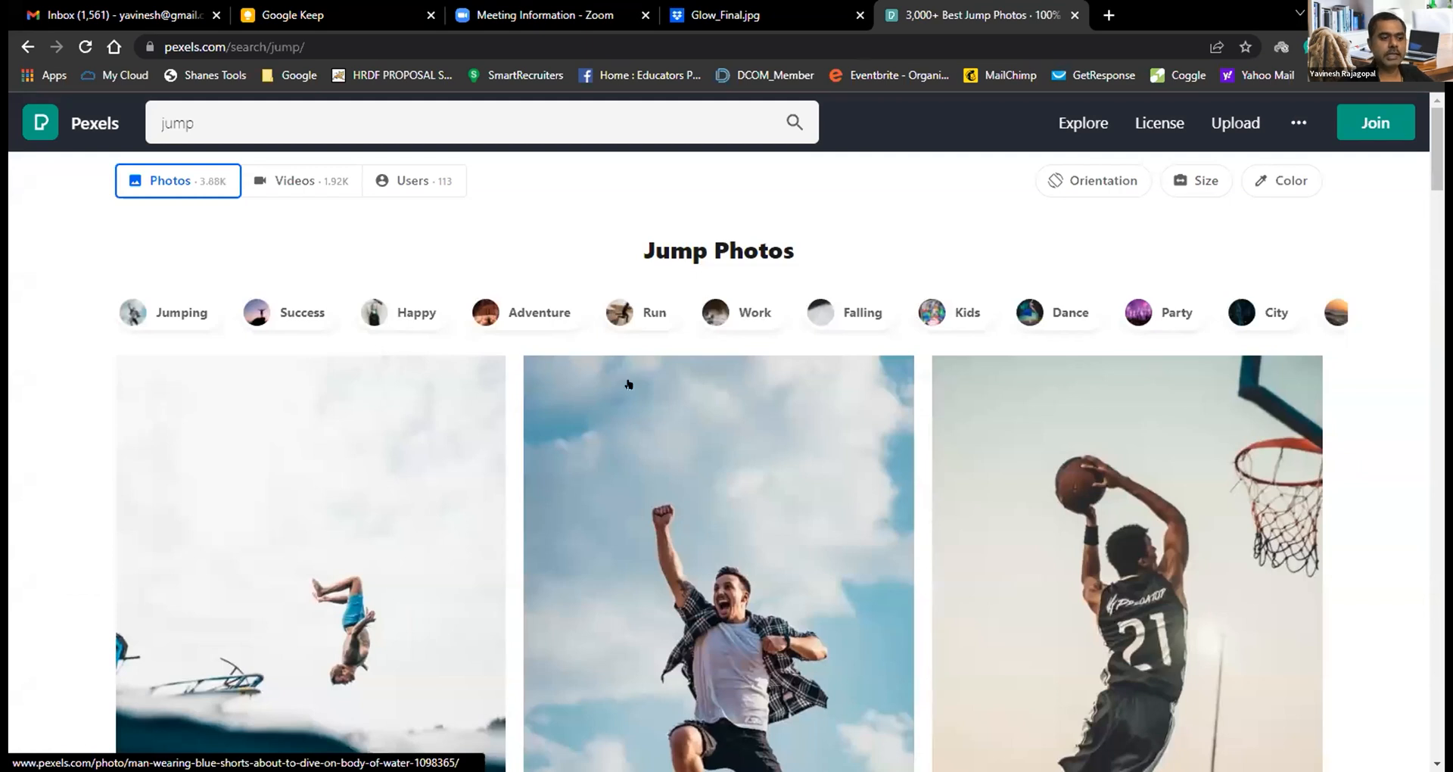
Step: Look through the jump photos and refine the search to "jump night"
scroll(627, 384, "down", 3)
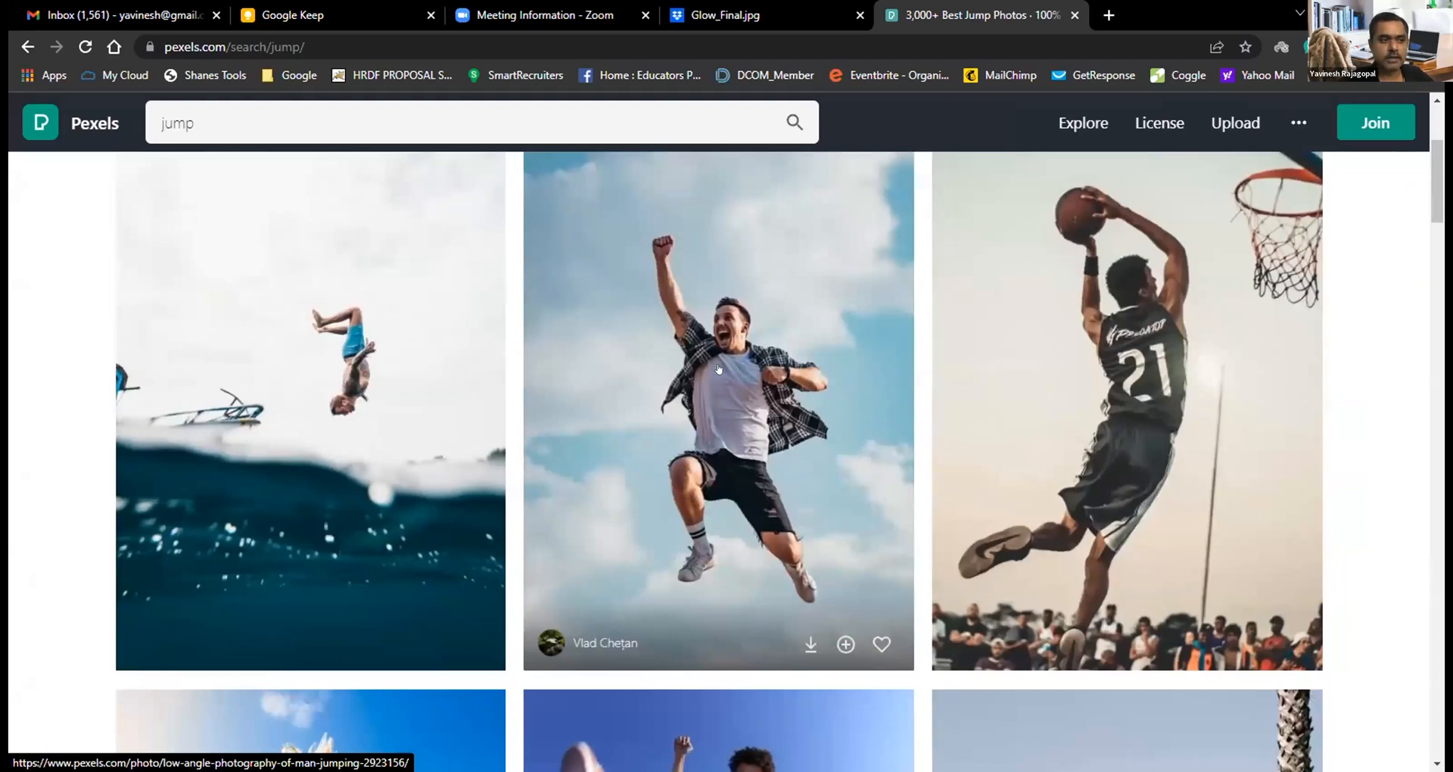
scroll(731, 294, "up", 1)
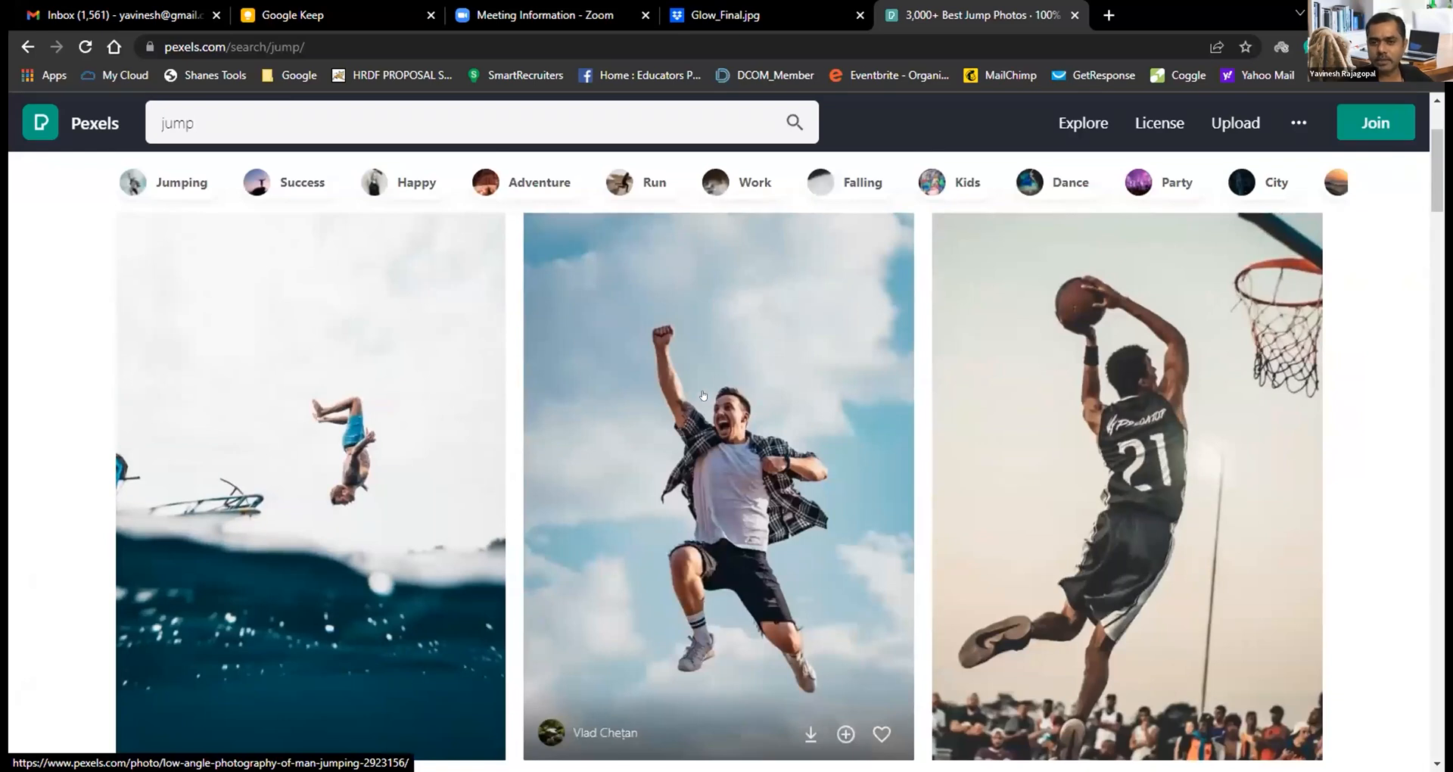
scroll(645, 401, "down", 2)
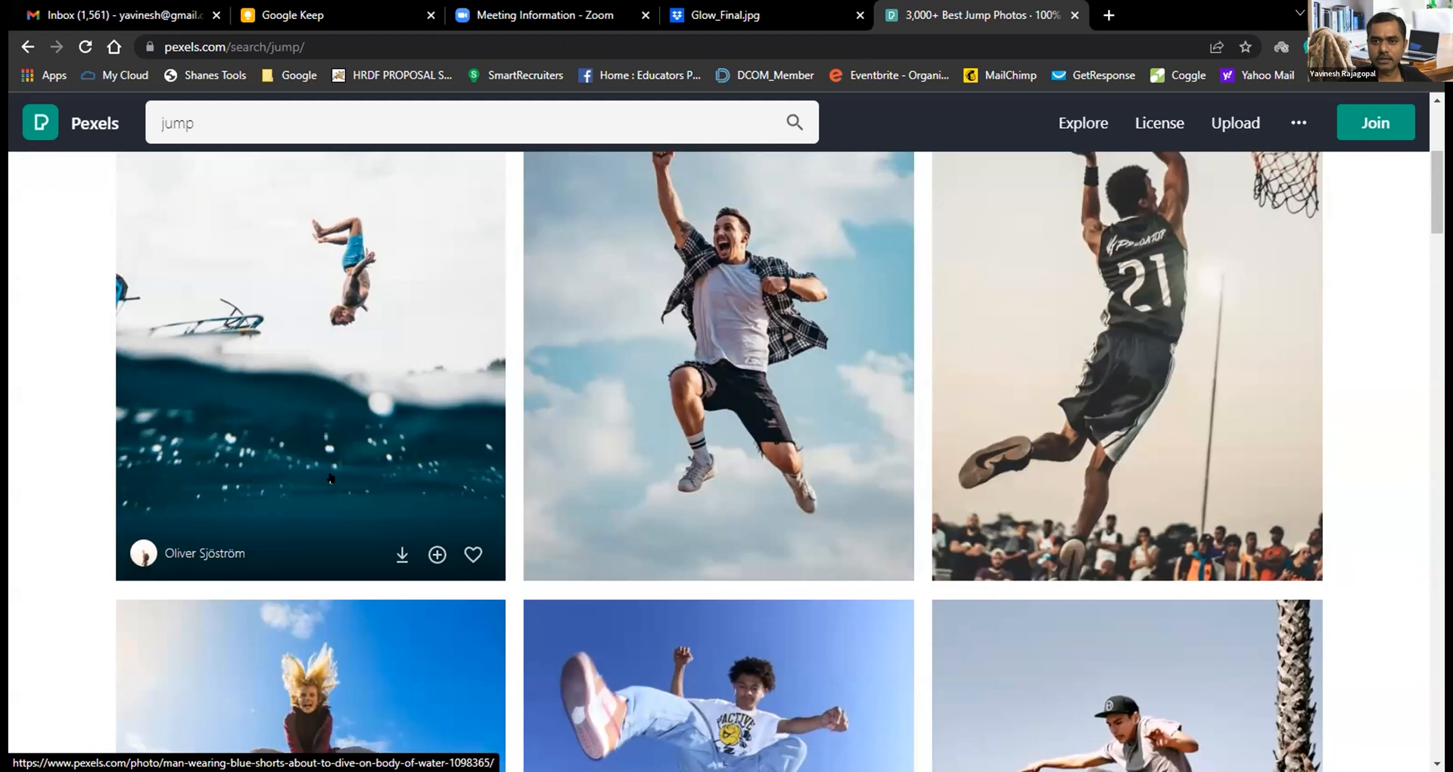
scroll(330, 437, "down", 18)
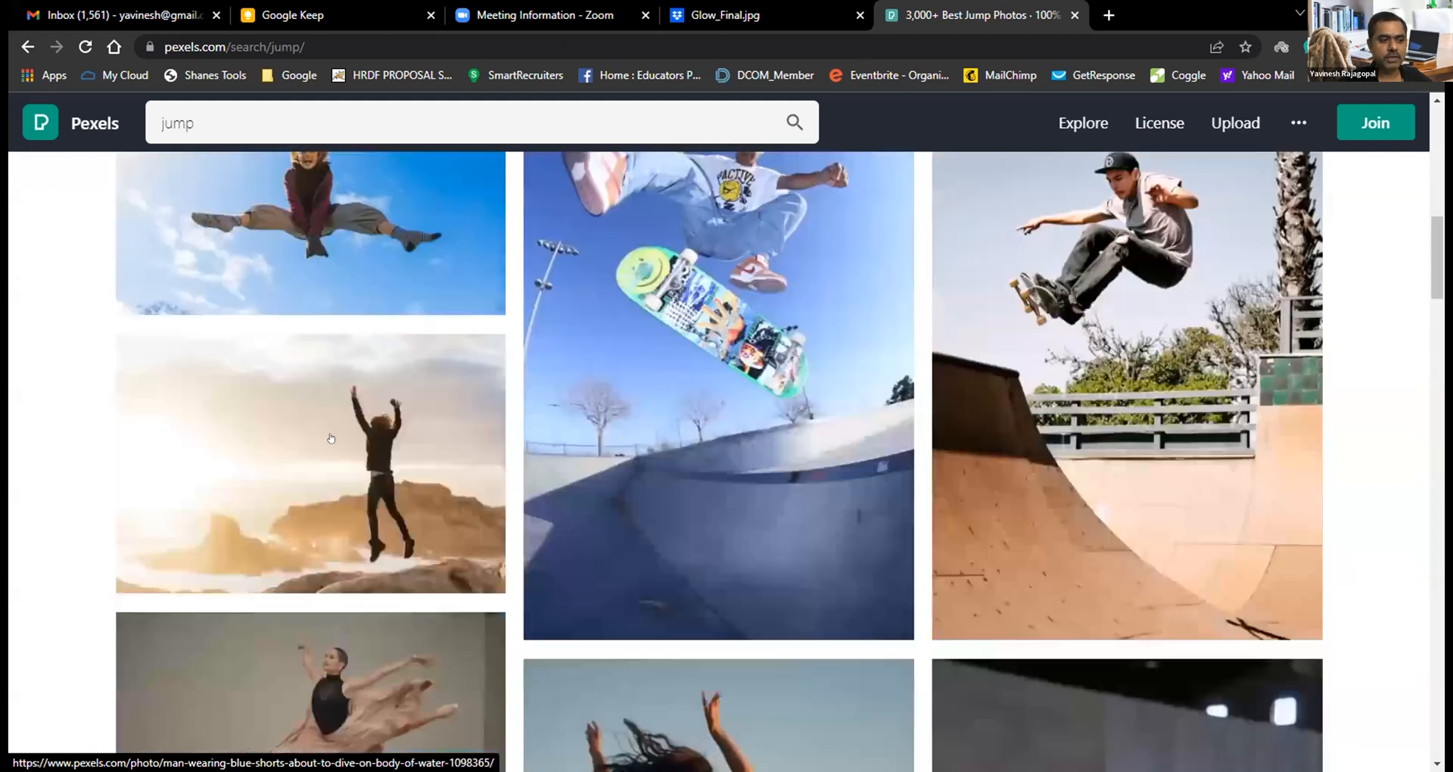
scroll(330, 437, "down", 5)
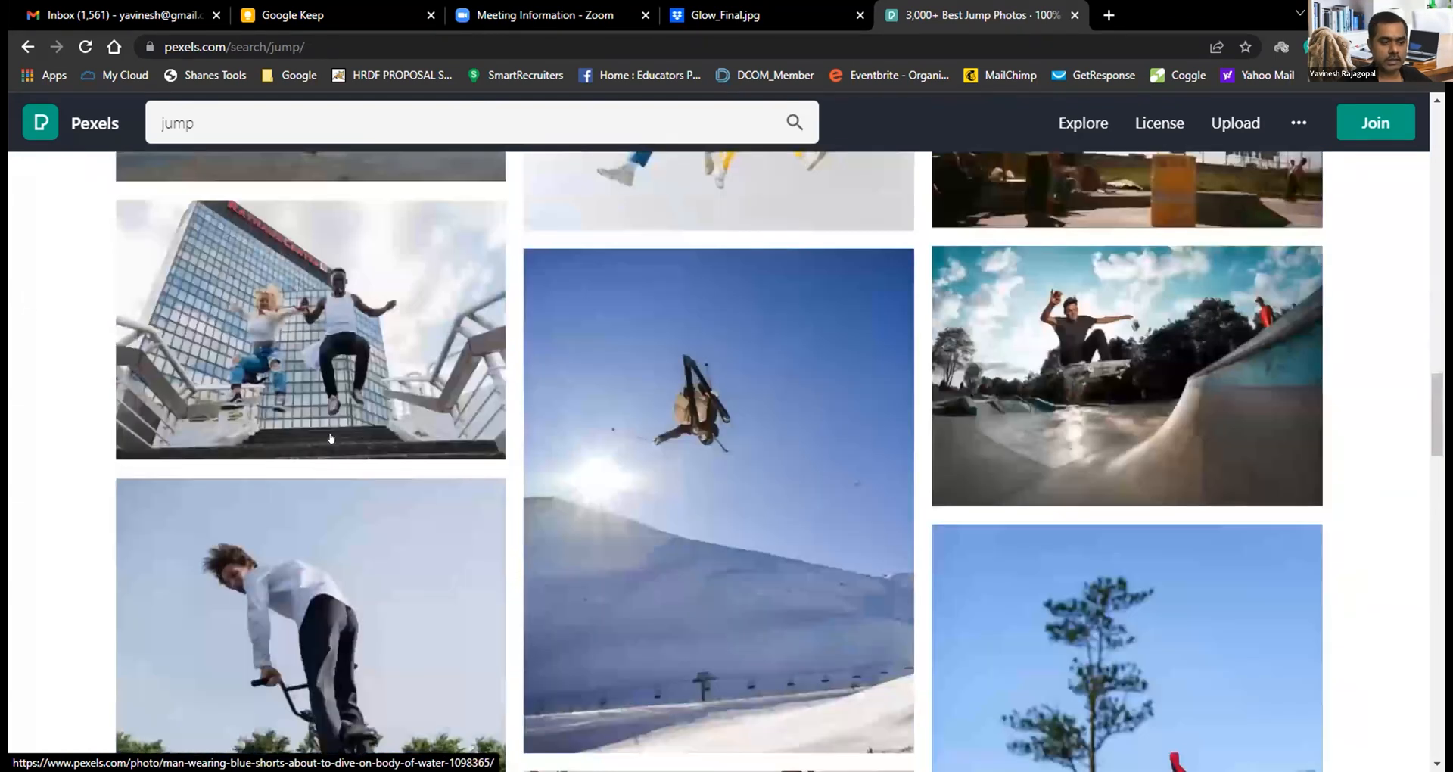
scroll(330, 438, "up", 3)
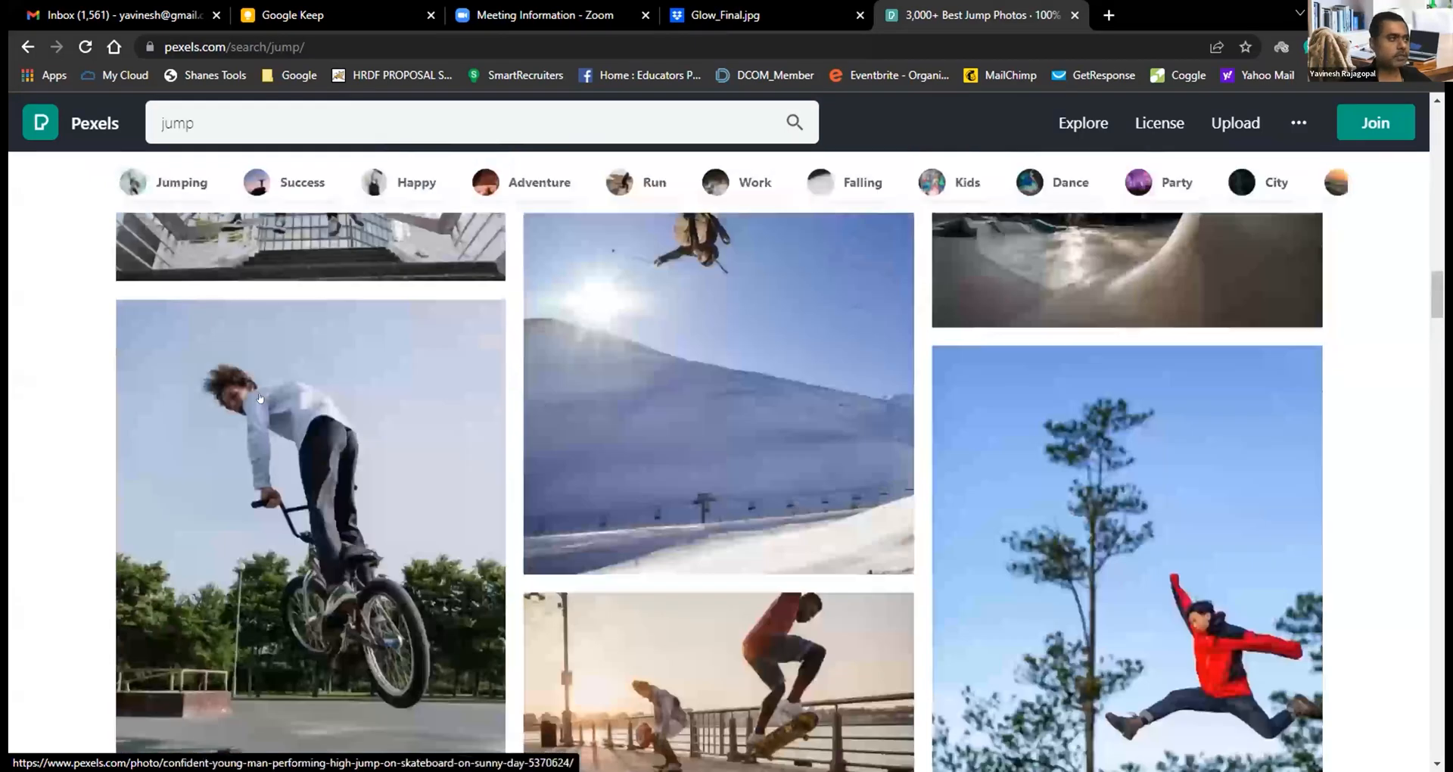
left_click(214, 109)
type("night")
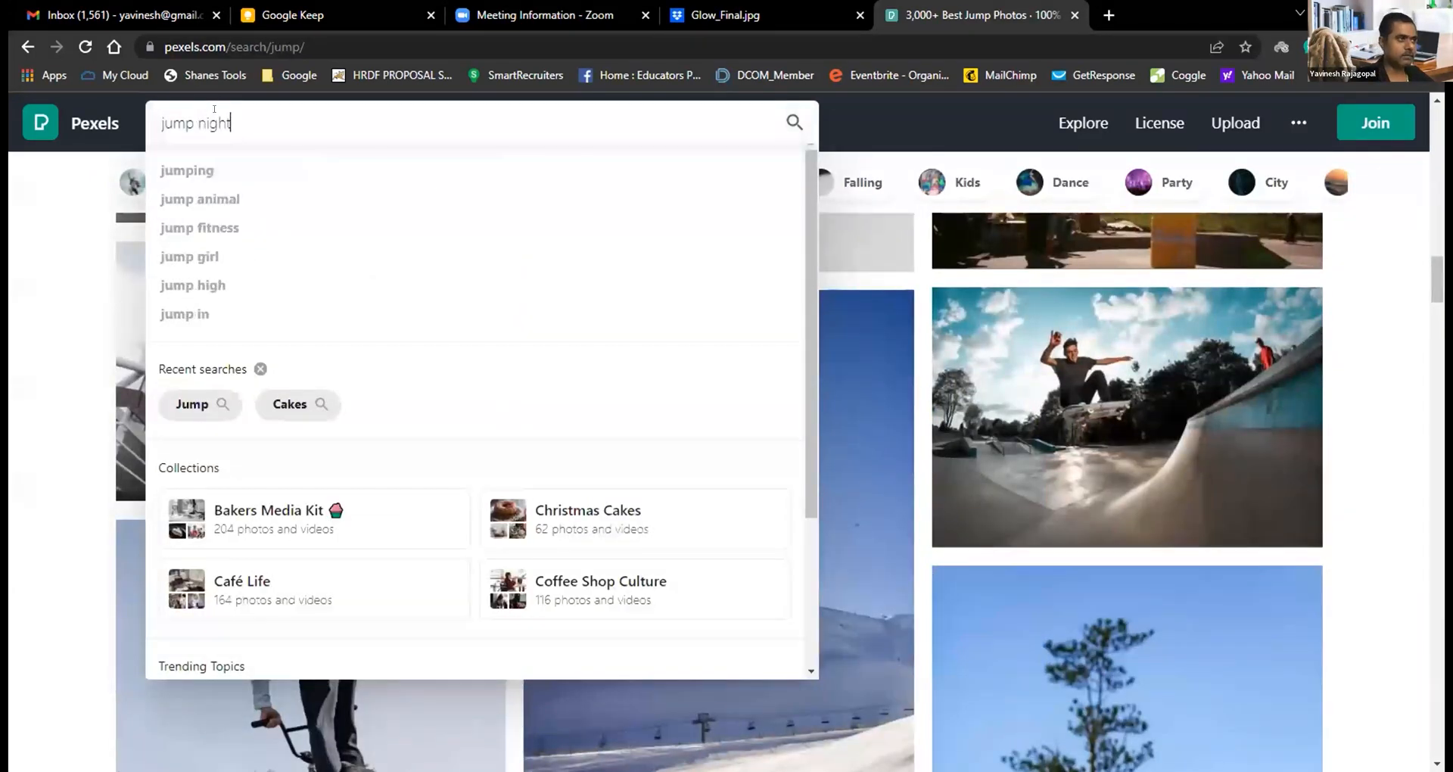
key("Return")
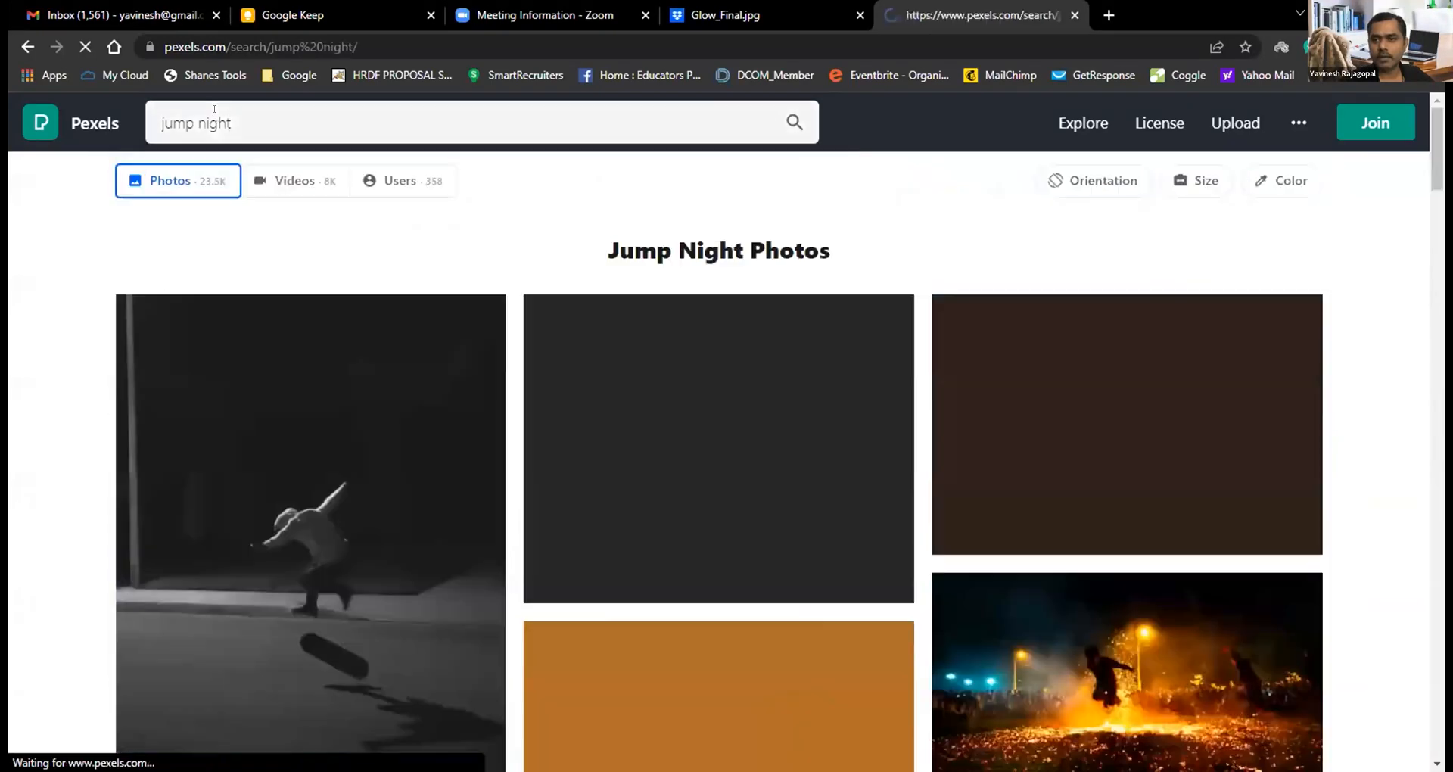
Step: Browse the jump night photos for a suitable picture of a person in mid-air
mouse_move(777, 410)
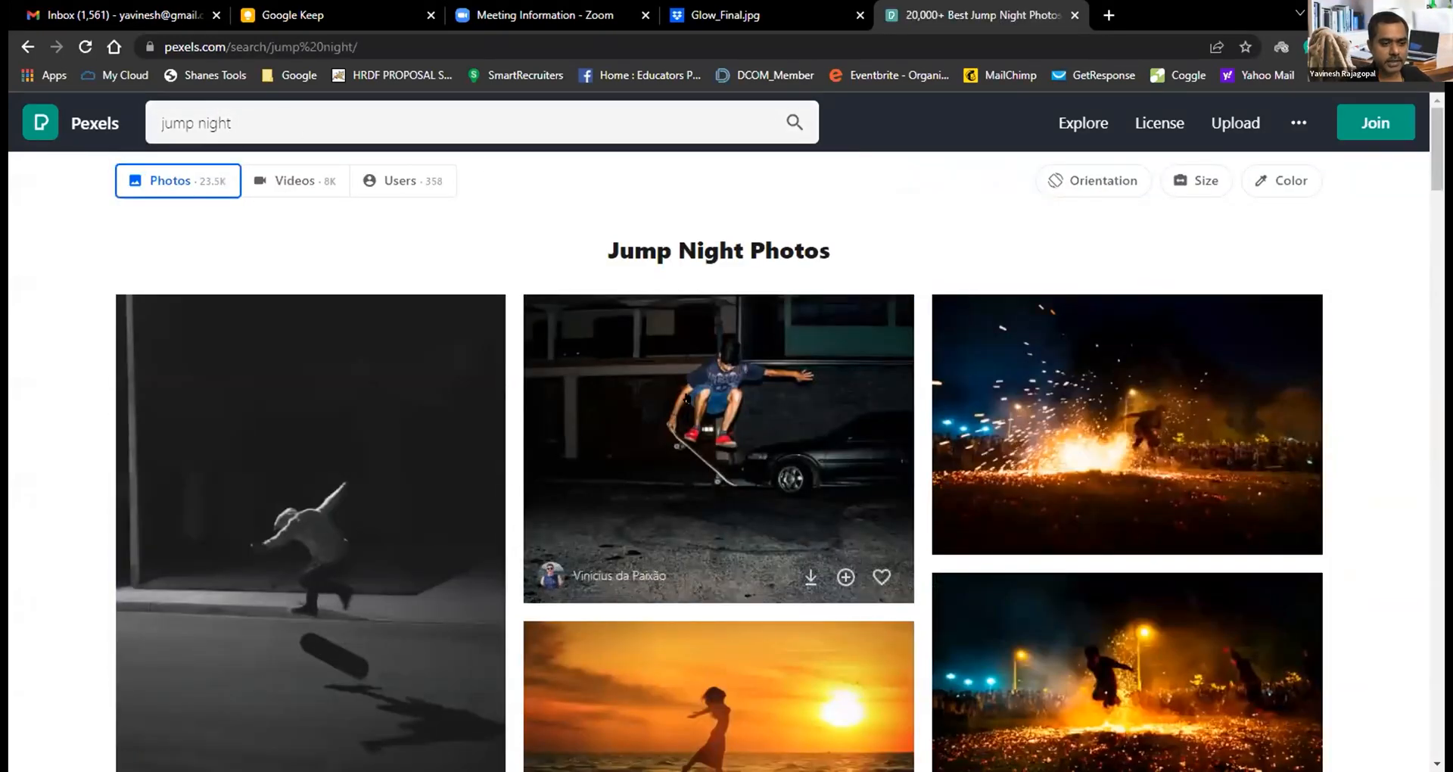
scroll(686, 399, "down", 3)
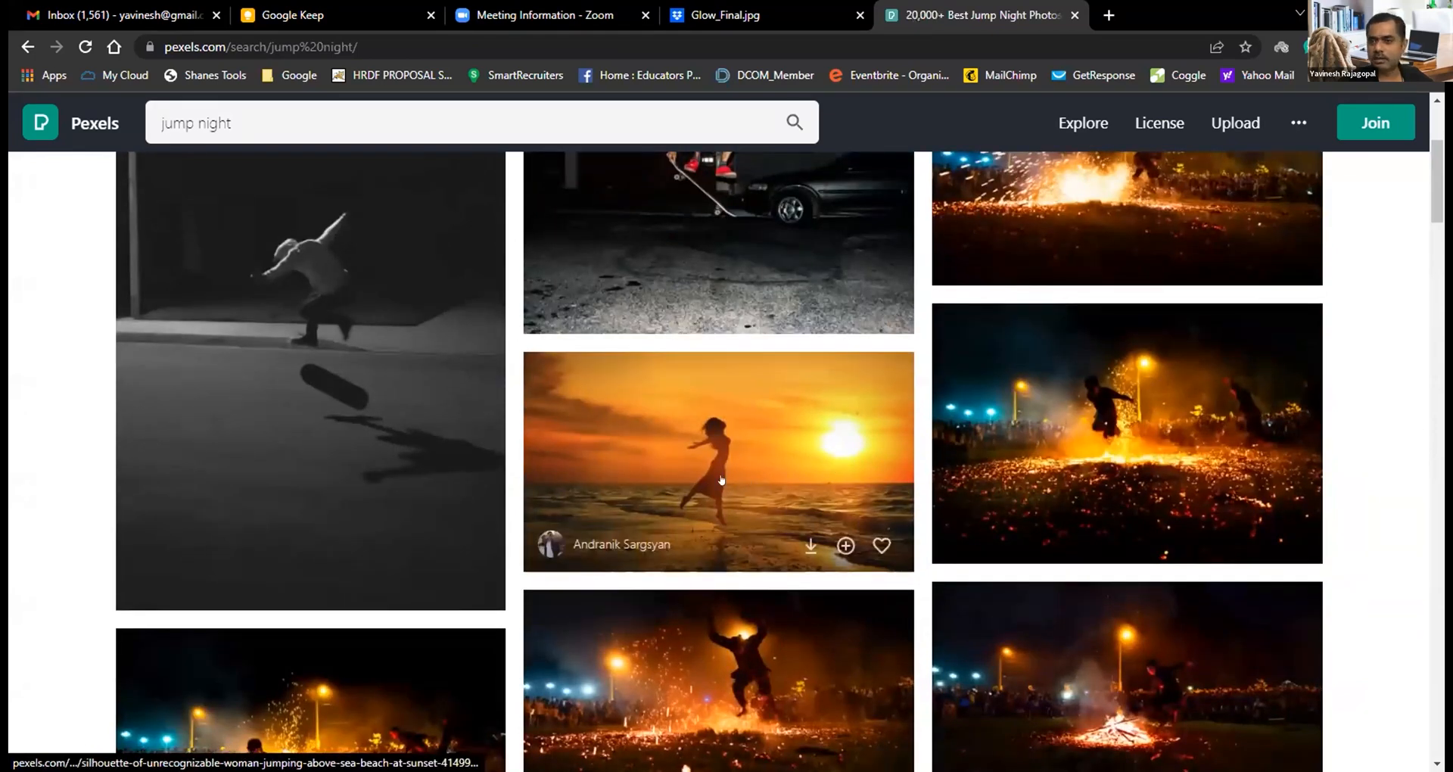
scroll(721, 479, "down", 2)
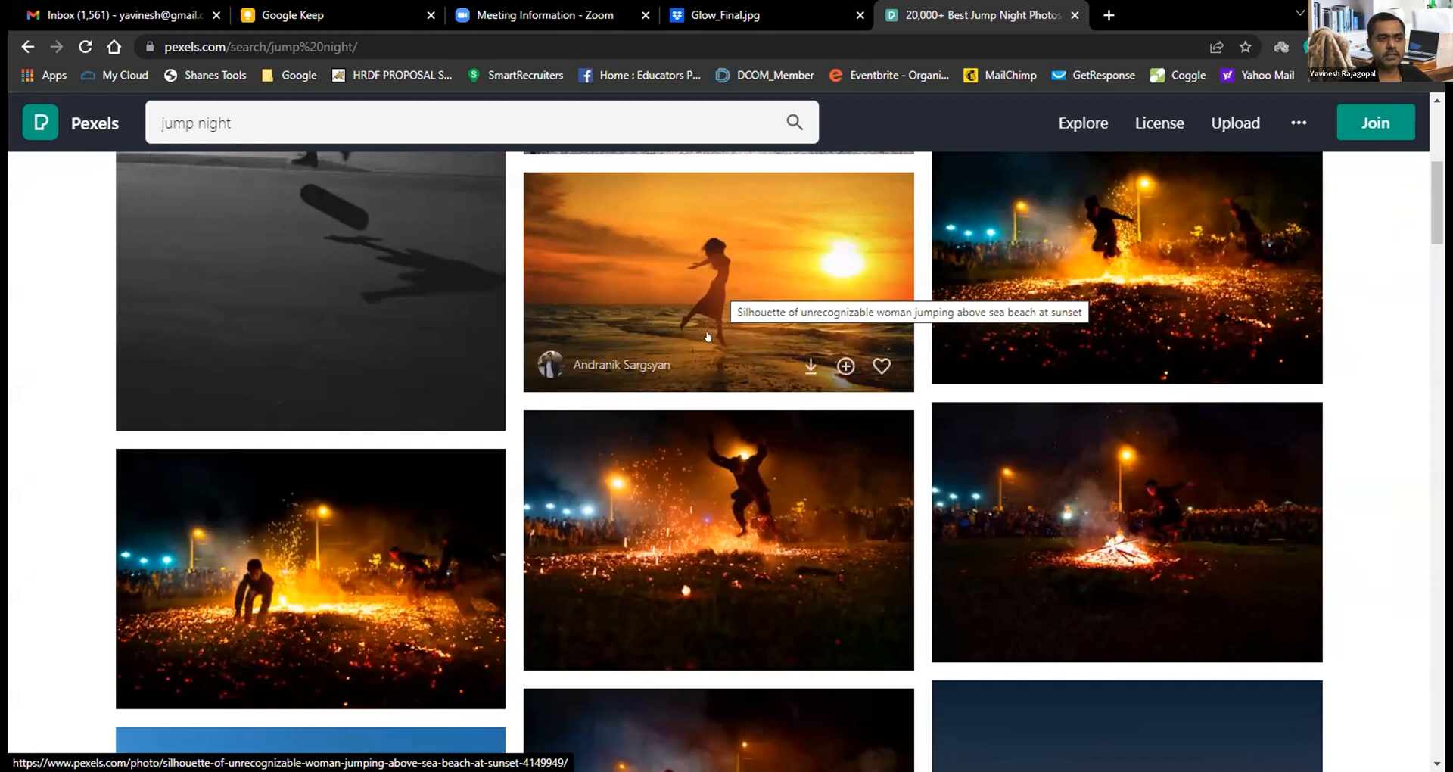
scroll(719, 284, "up", 5)
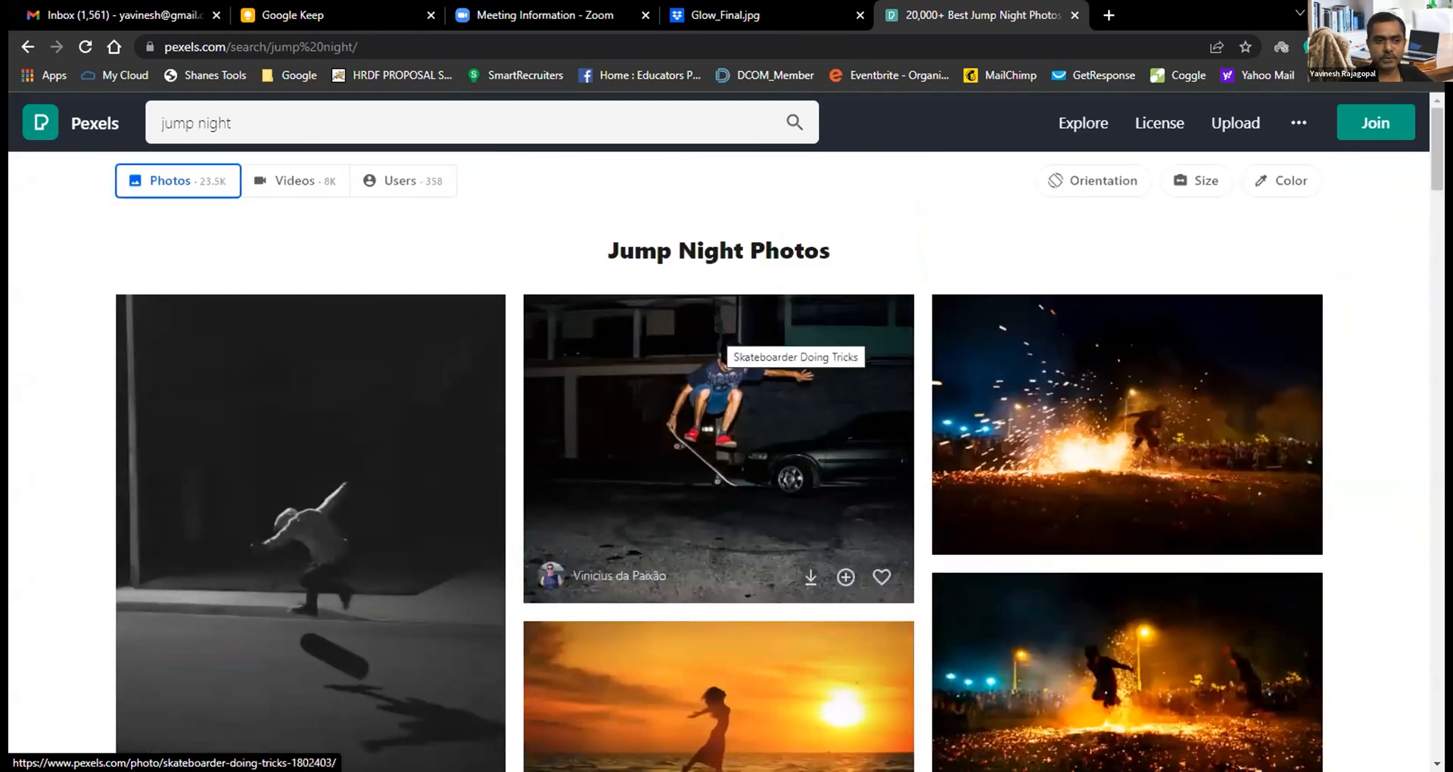
scroll(719, 344, "down", 6)
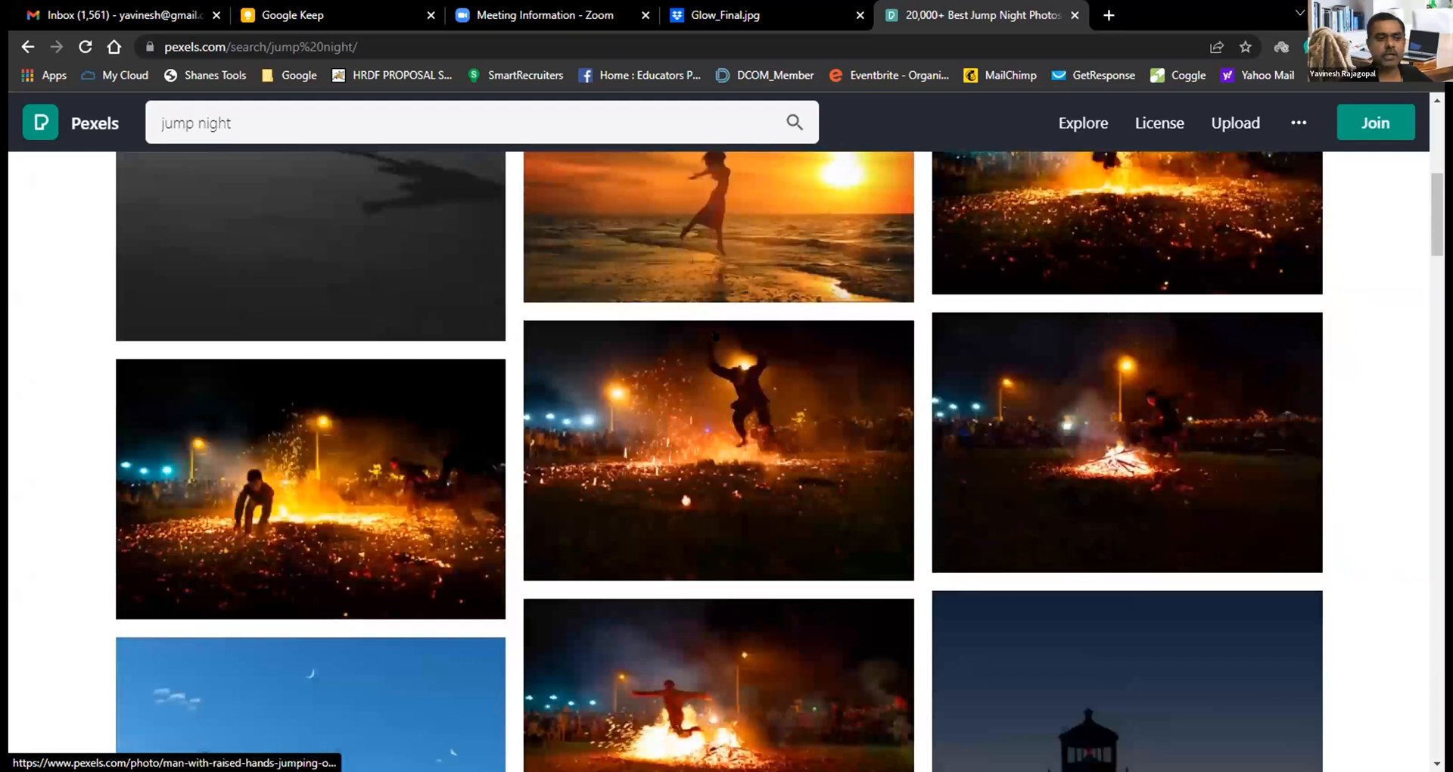
scroll(715, 335, "down", 4)
scroll(715, 335, "down", 3)
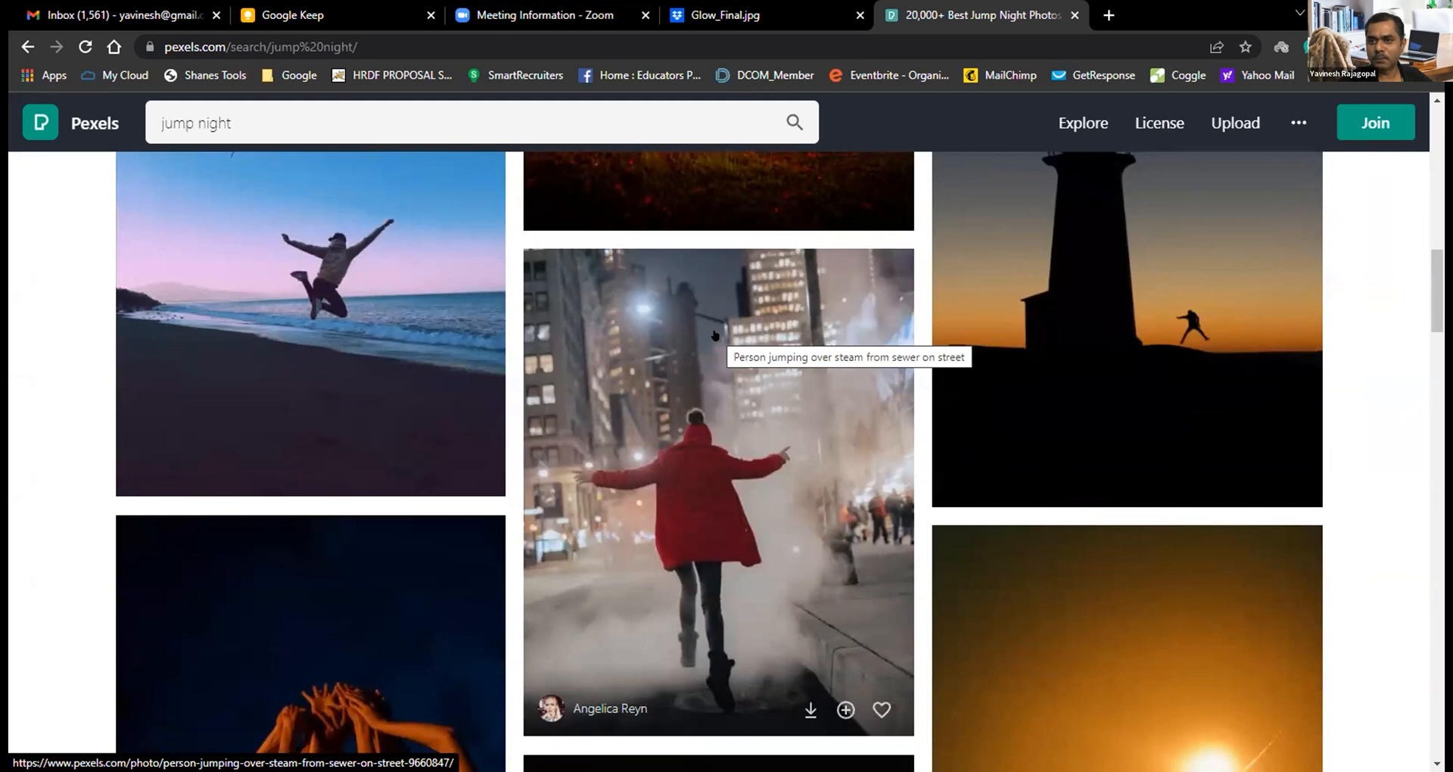
scroll(715, 335, "up", 3)
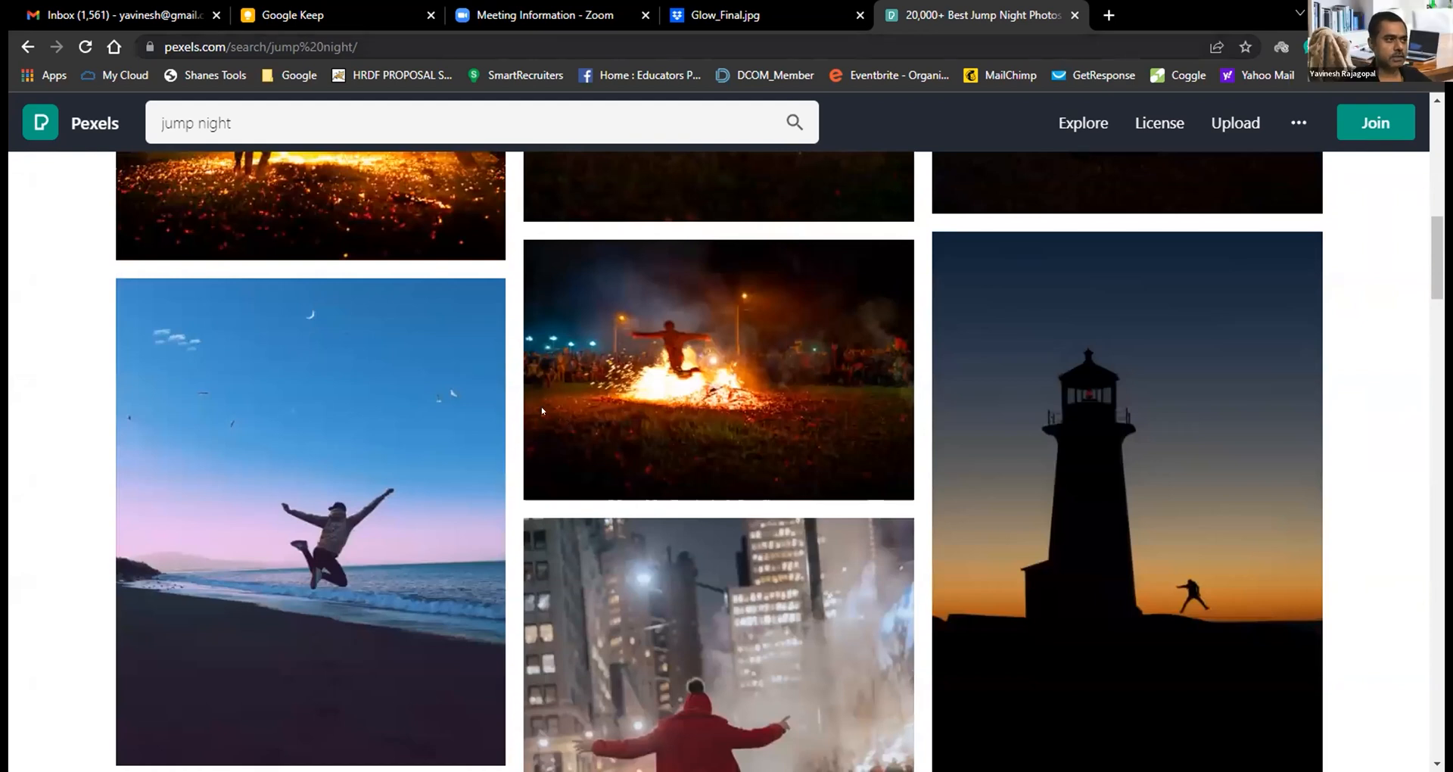
scroll(517, 336, "up", 7)
scroll(515, 336, "down", 3)
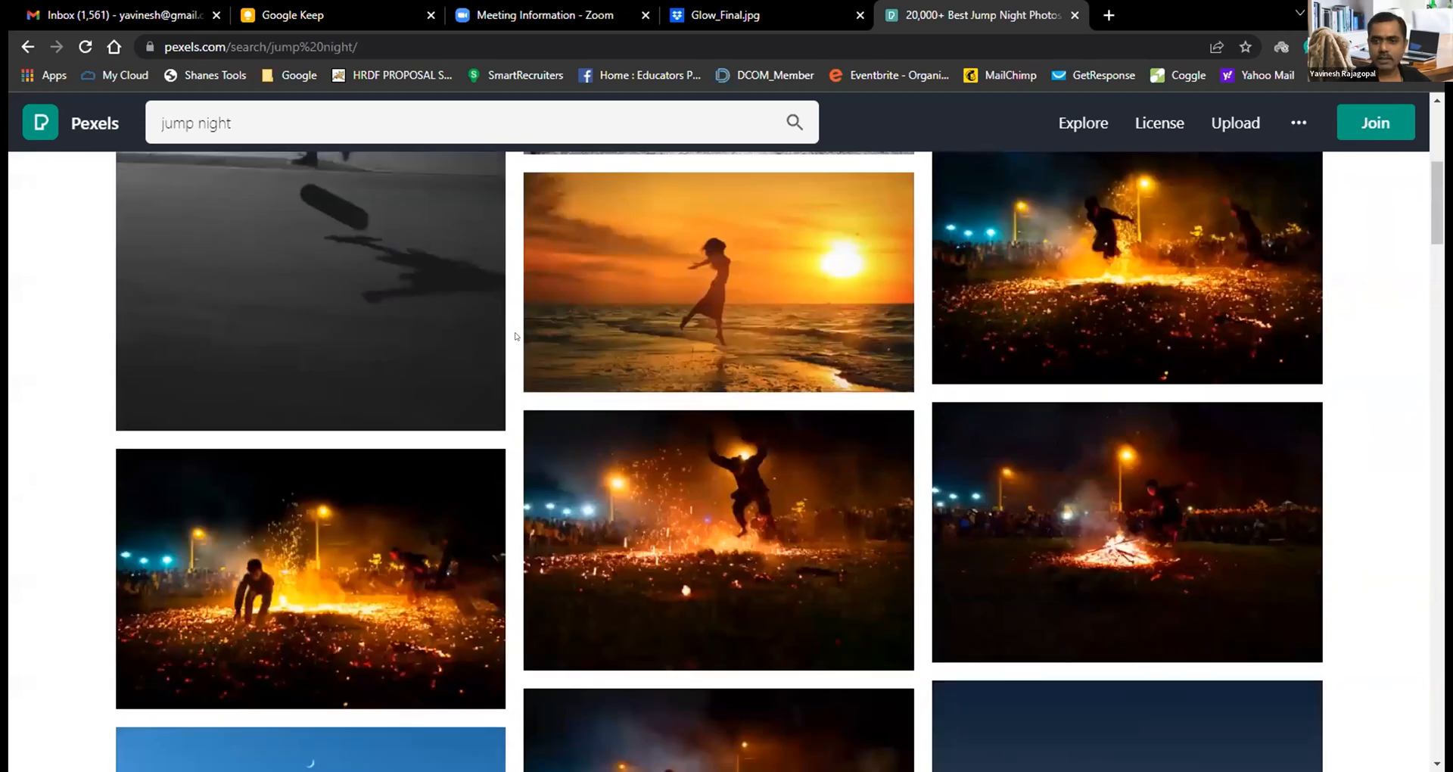
scroll(515, 336, "up", 6)
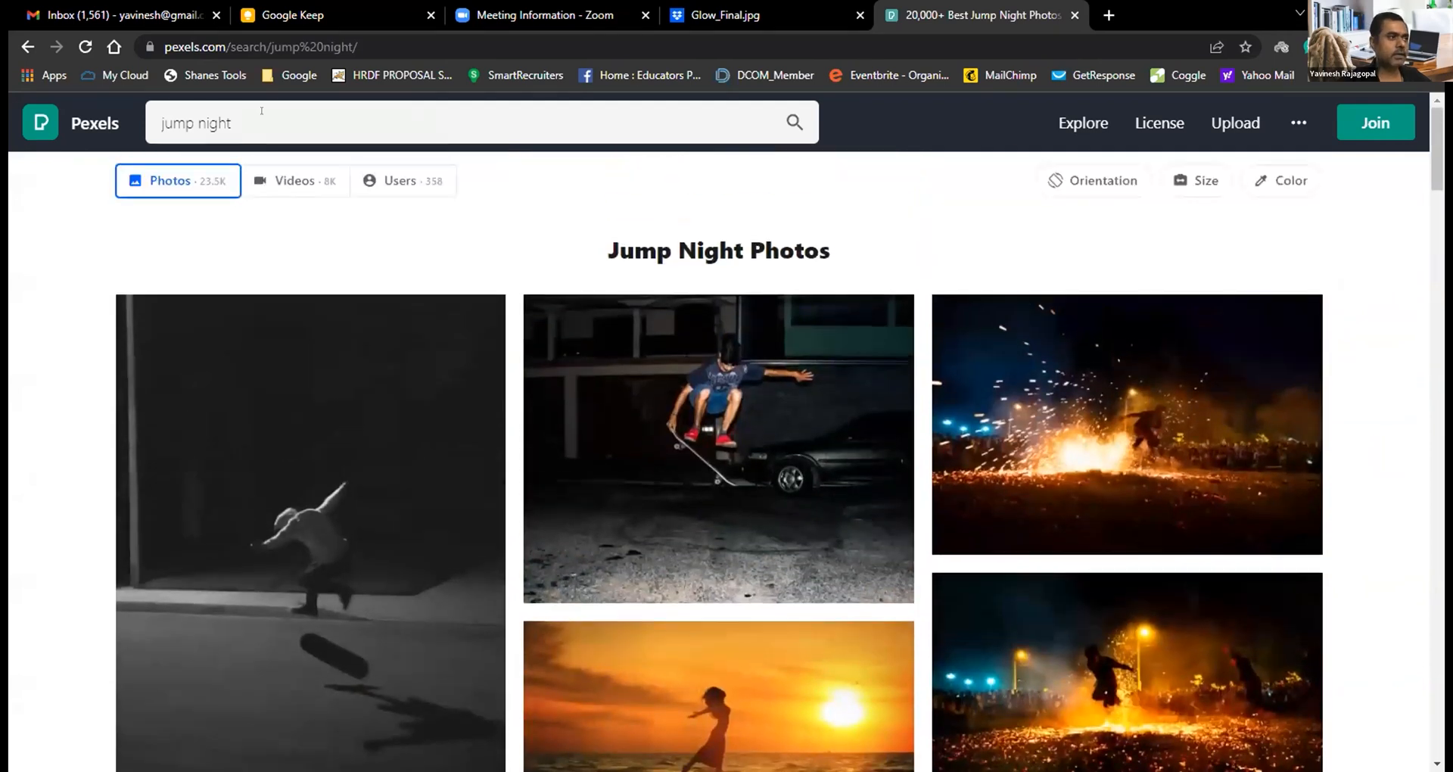
Step: Replace the search with "city night" and look over the first photos
left_click(261, 111)
key("ctrl+a")
type("c")
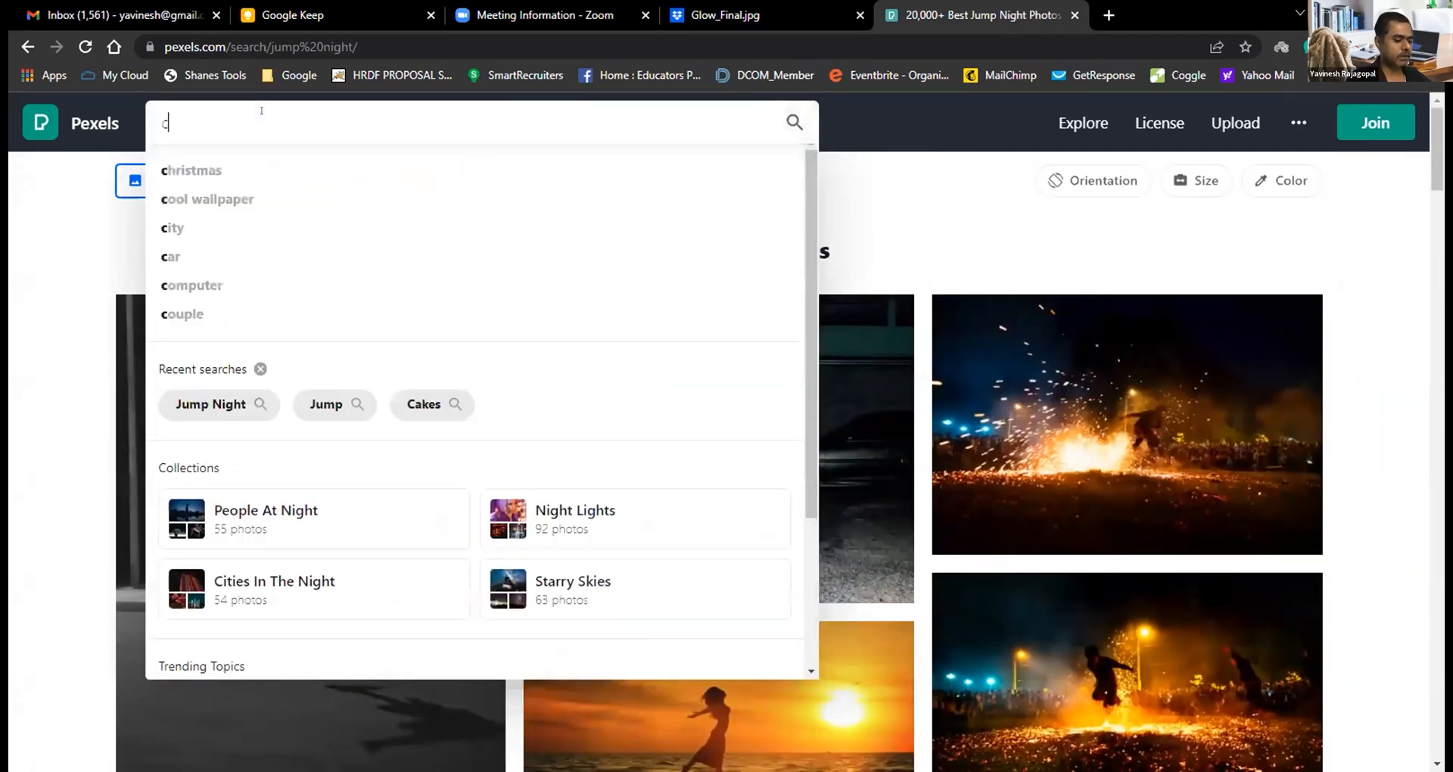
type("ity")
key("Down")
key("Down")
key("Return")
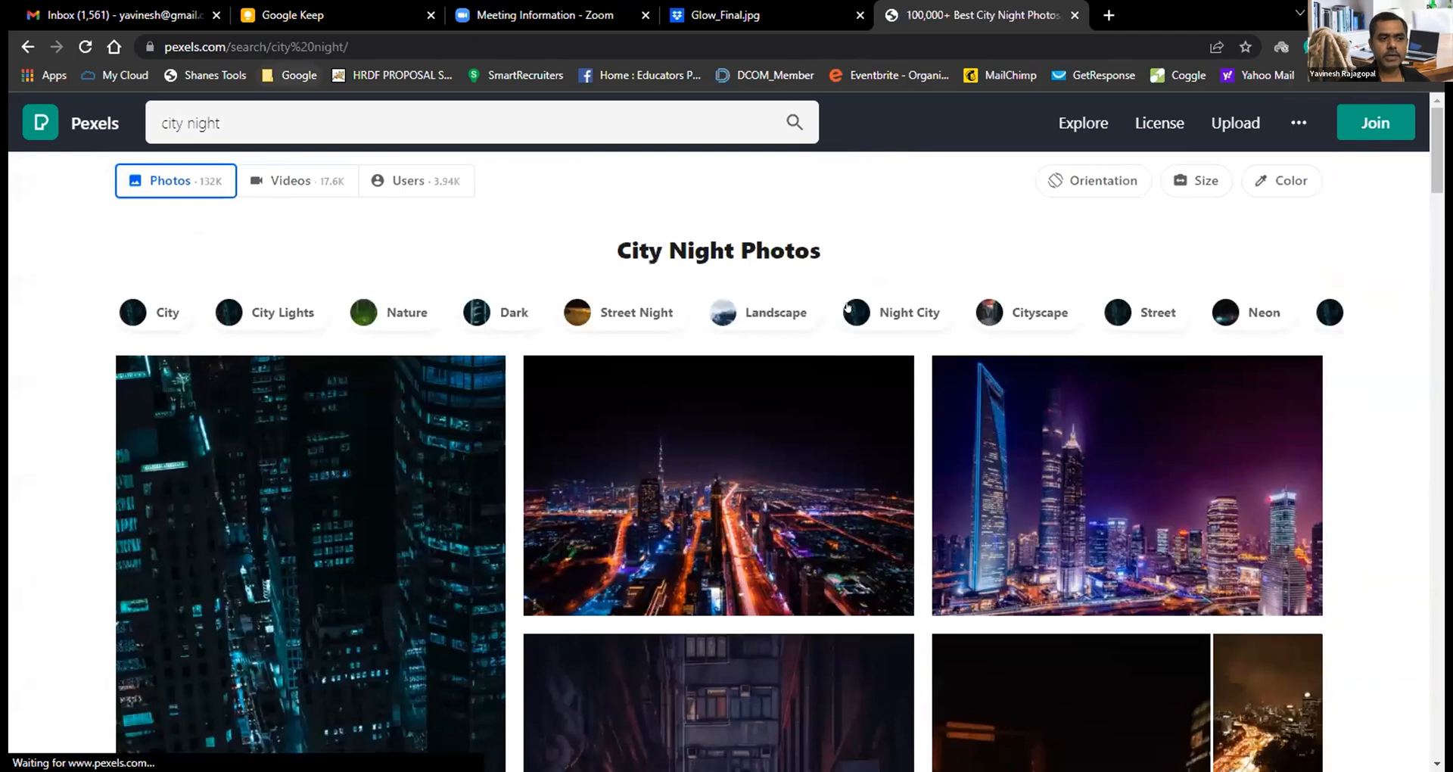
scroll(703, 310, "down", 2)
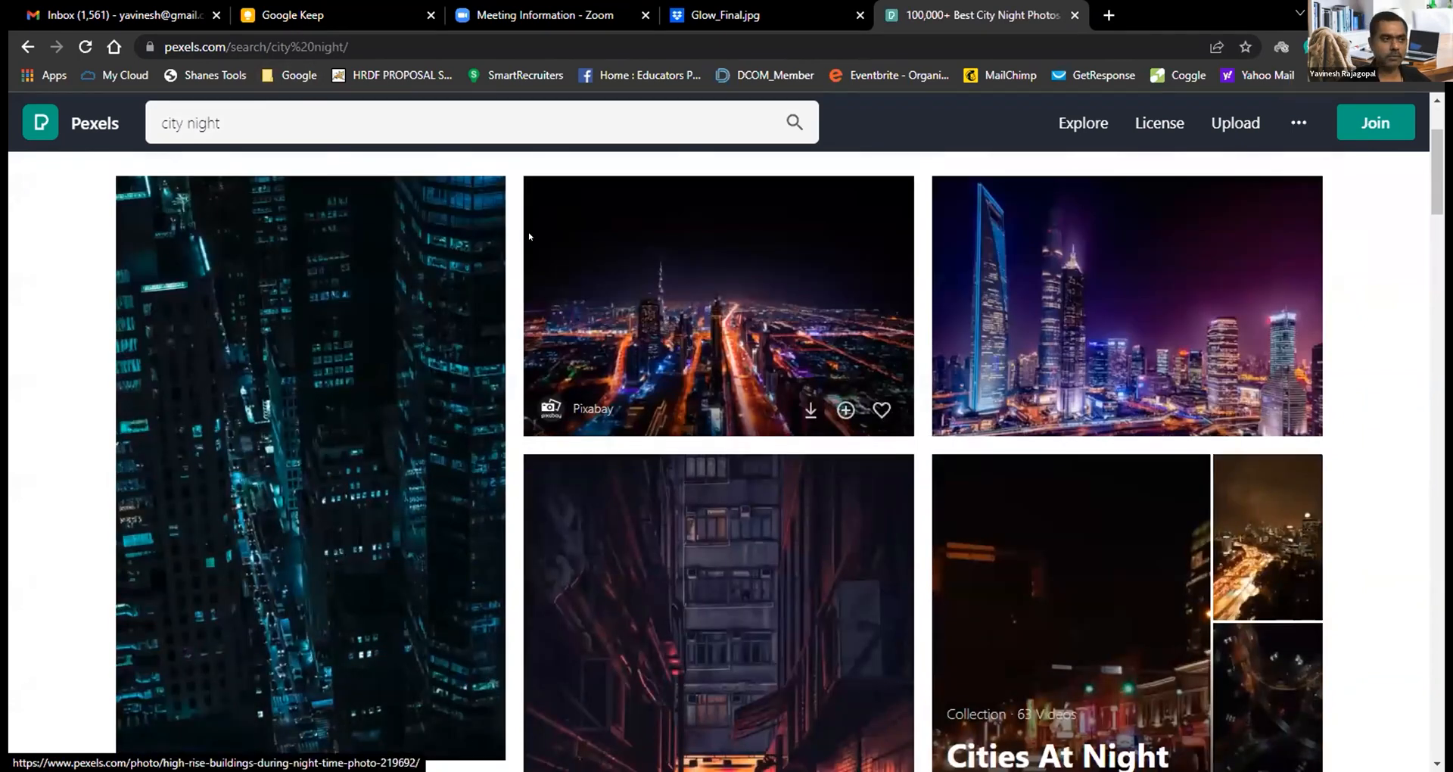
Step: Look further through the city night photos and change the search to "scenery night"
scroll(718, 341, "down", 6)
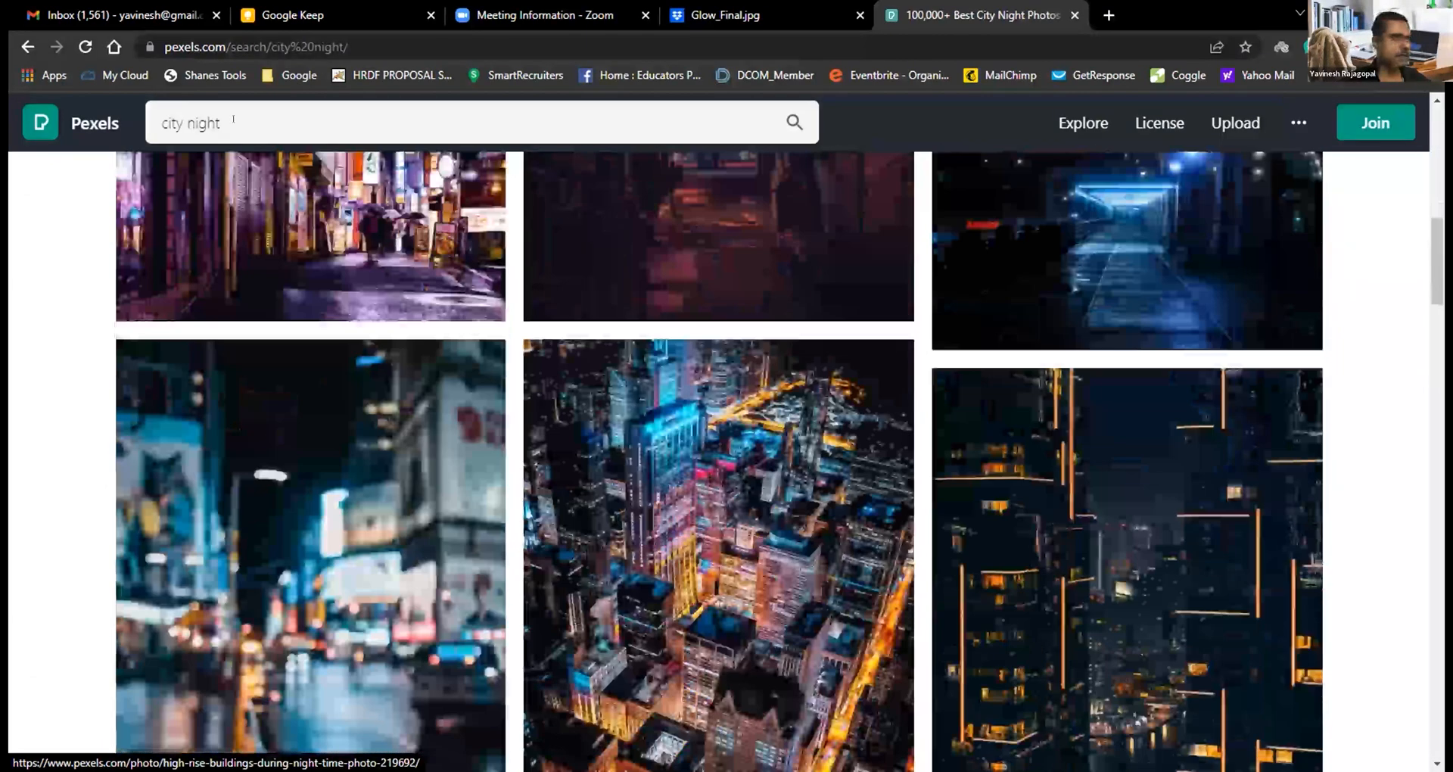
left_click(233, 119)
key("Home")
key("ctrl+shift+Right")
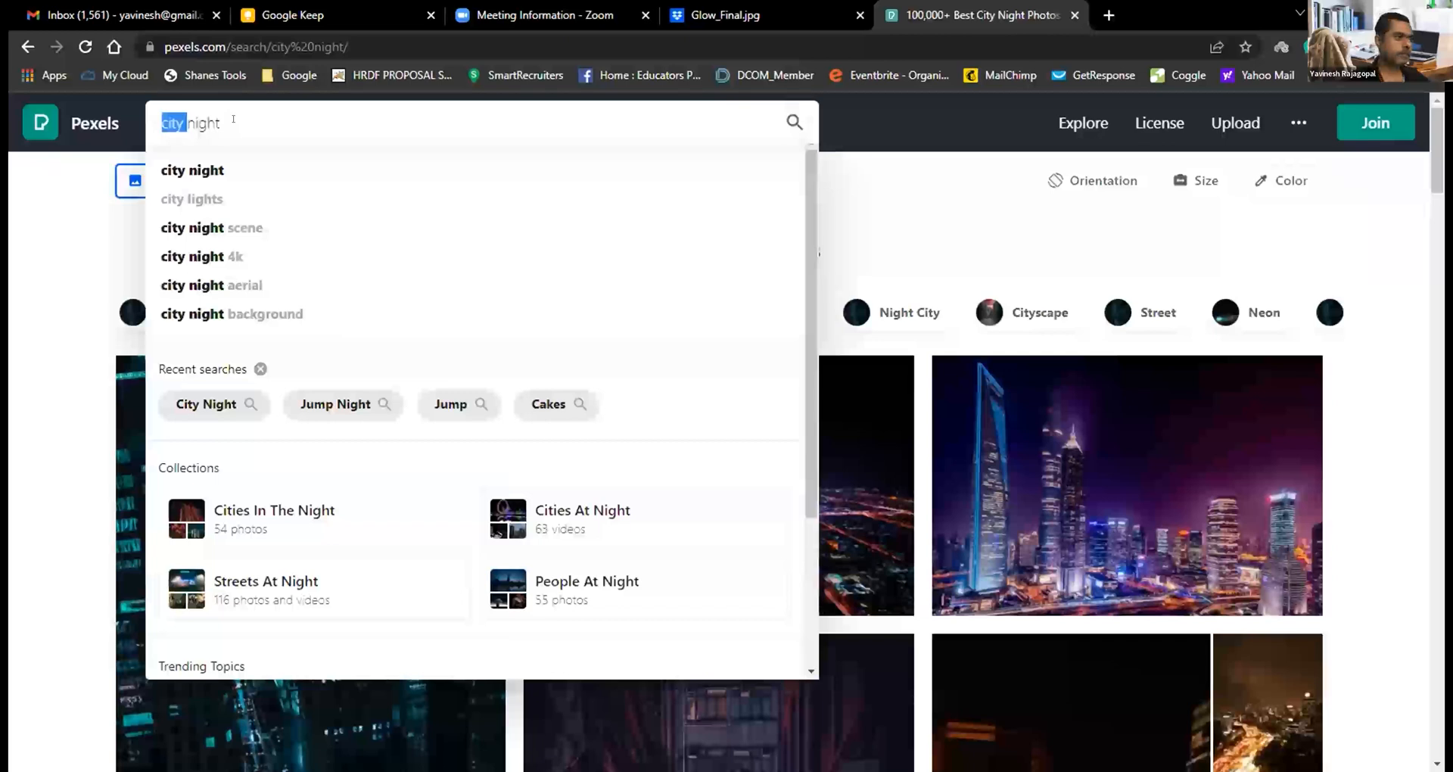
type("scenery")
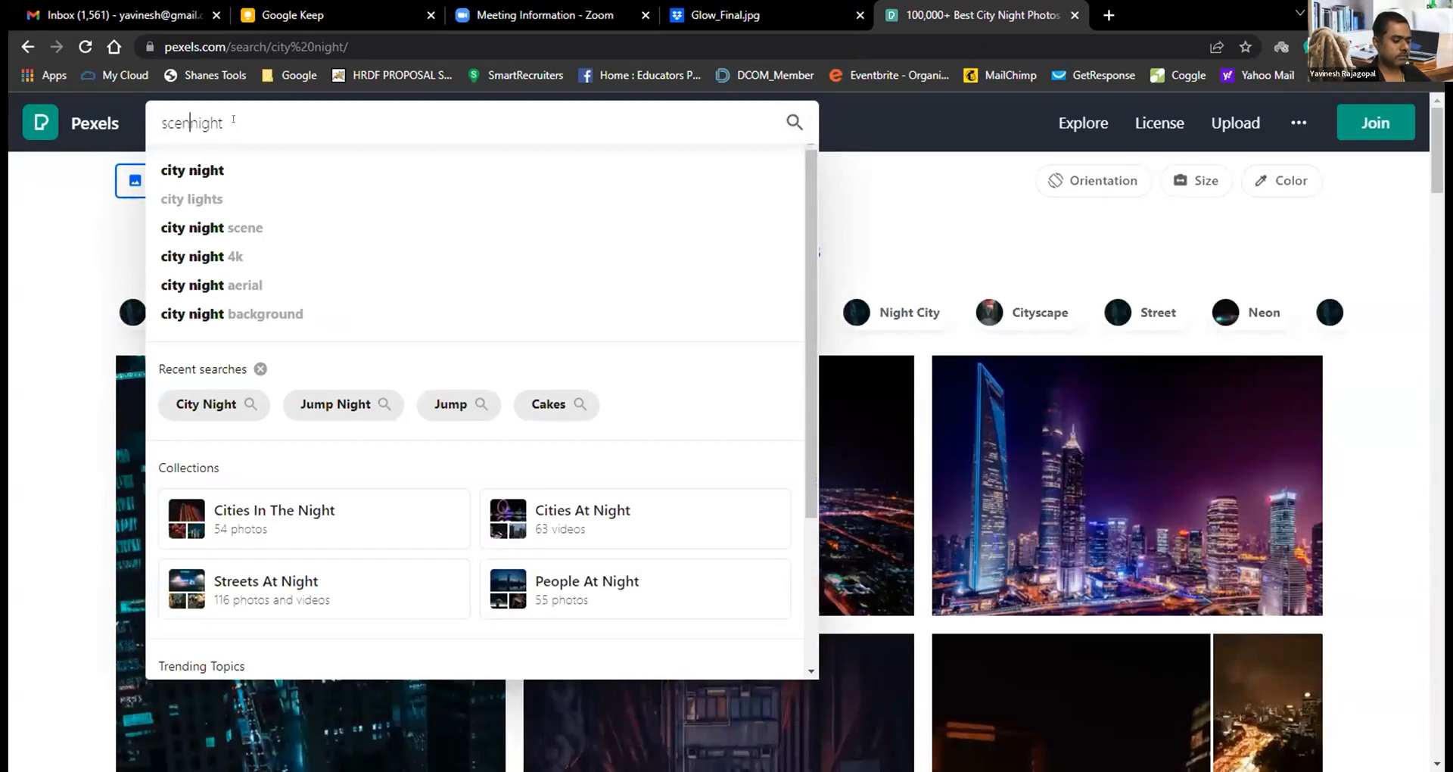
key("Return")
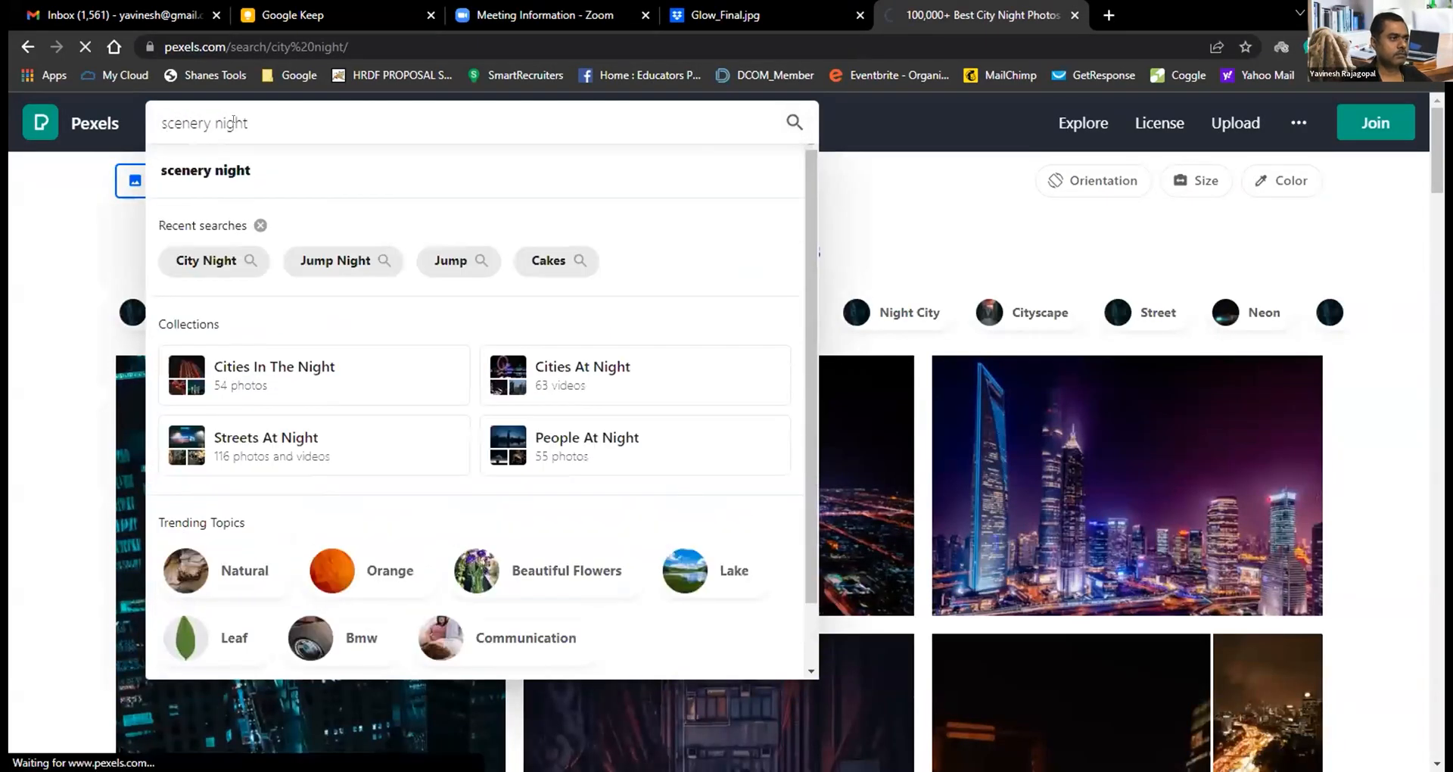
Step: Browse the scenery night photos for a suitable dark picture for the glow effect
scroll(730, 282, "down", 3)
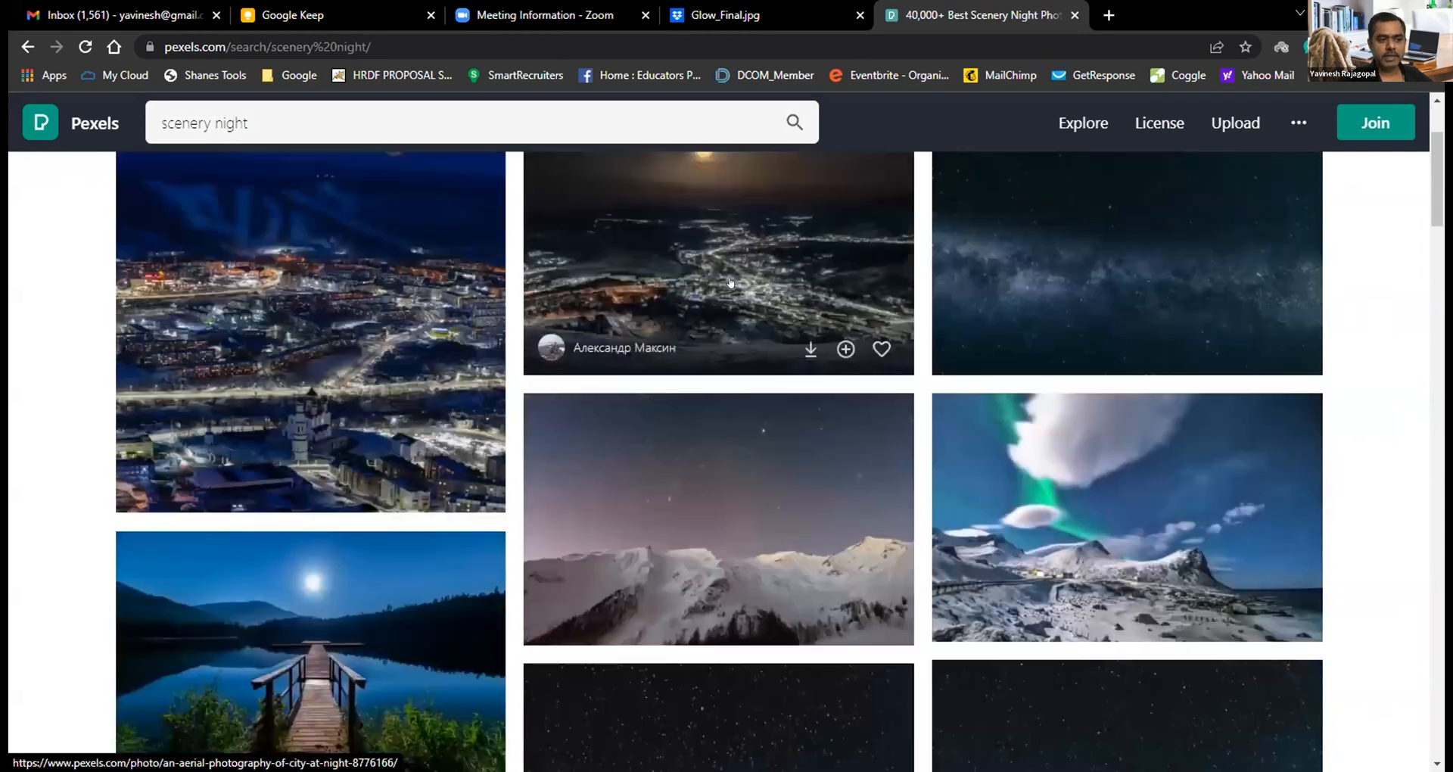
scroll(730, 282, "down", 7)
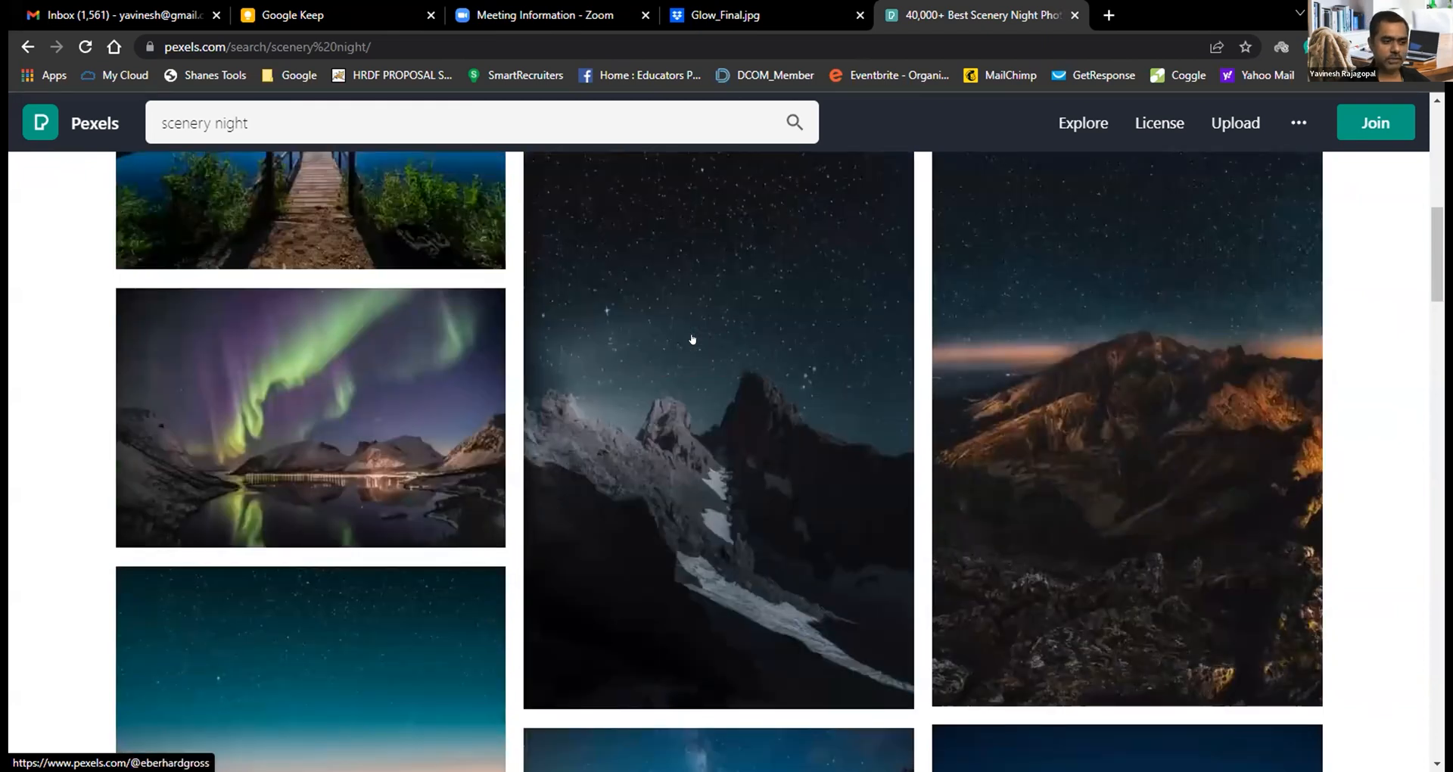
scroll(693, 338, "down", 9)
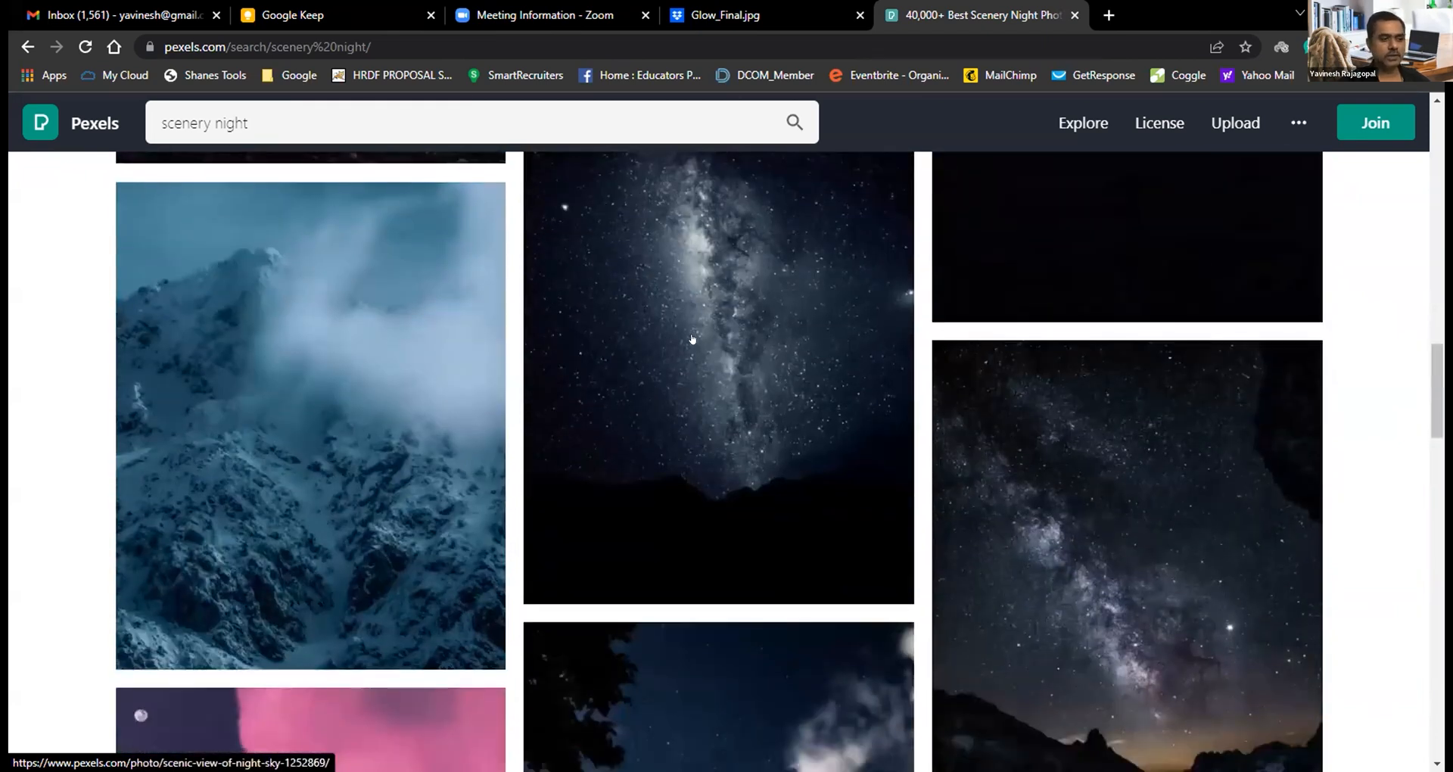
scroll(692, 339, "down", 6)
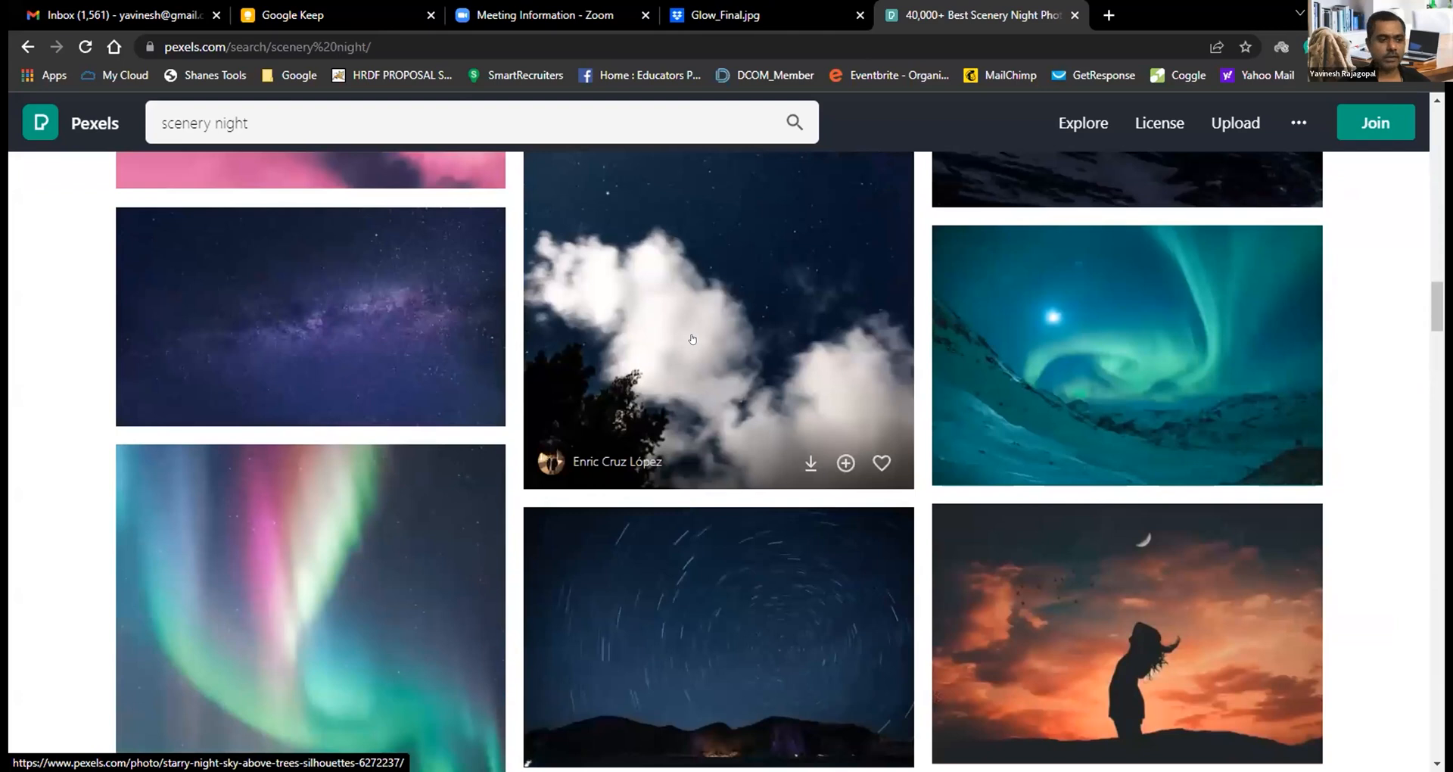
scroll(692, 338, "down", 5)
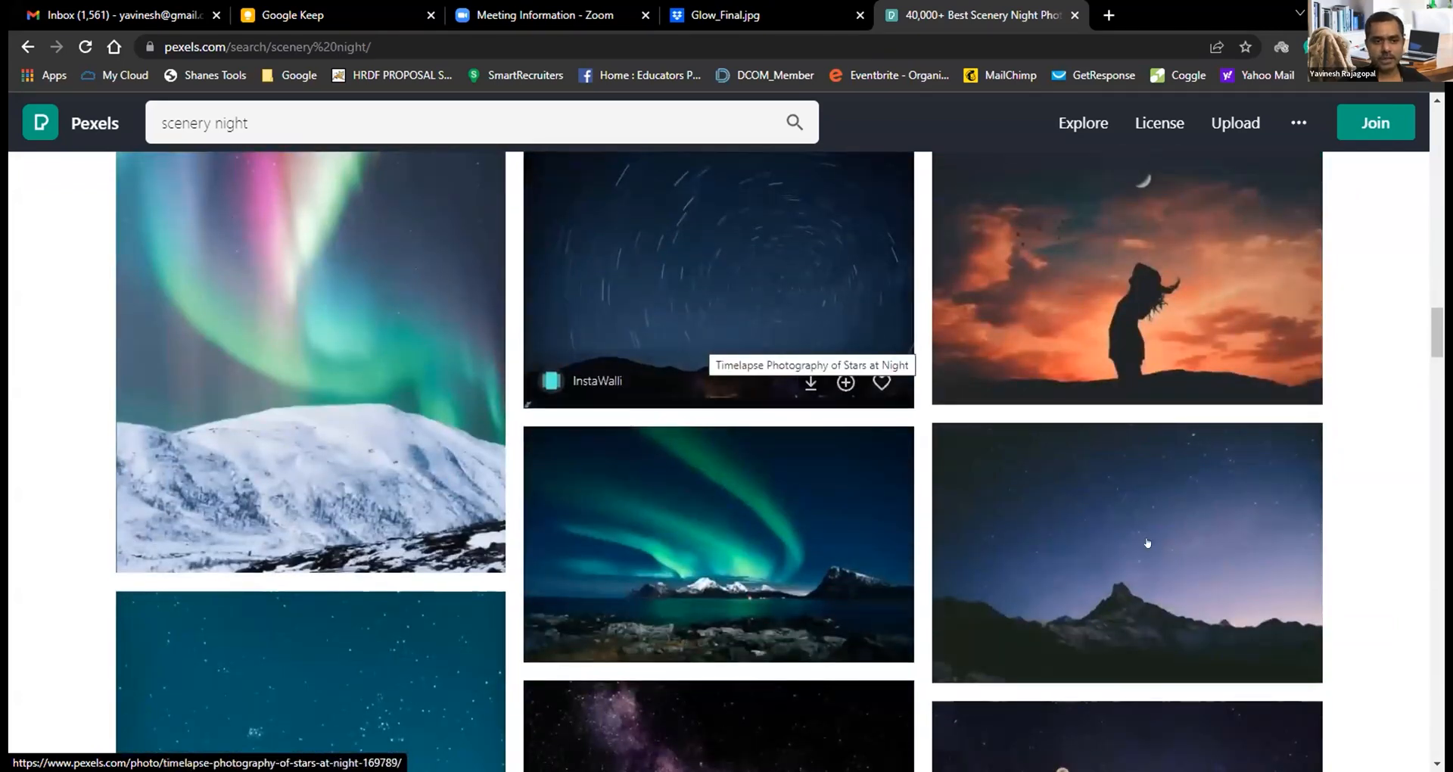
Step: View the photo of the woman silhouetted at dawn and the starry sky photo with clouds and trees, checking their download options
left_click(1044, 247)
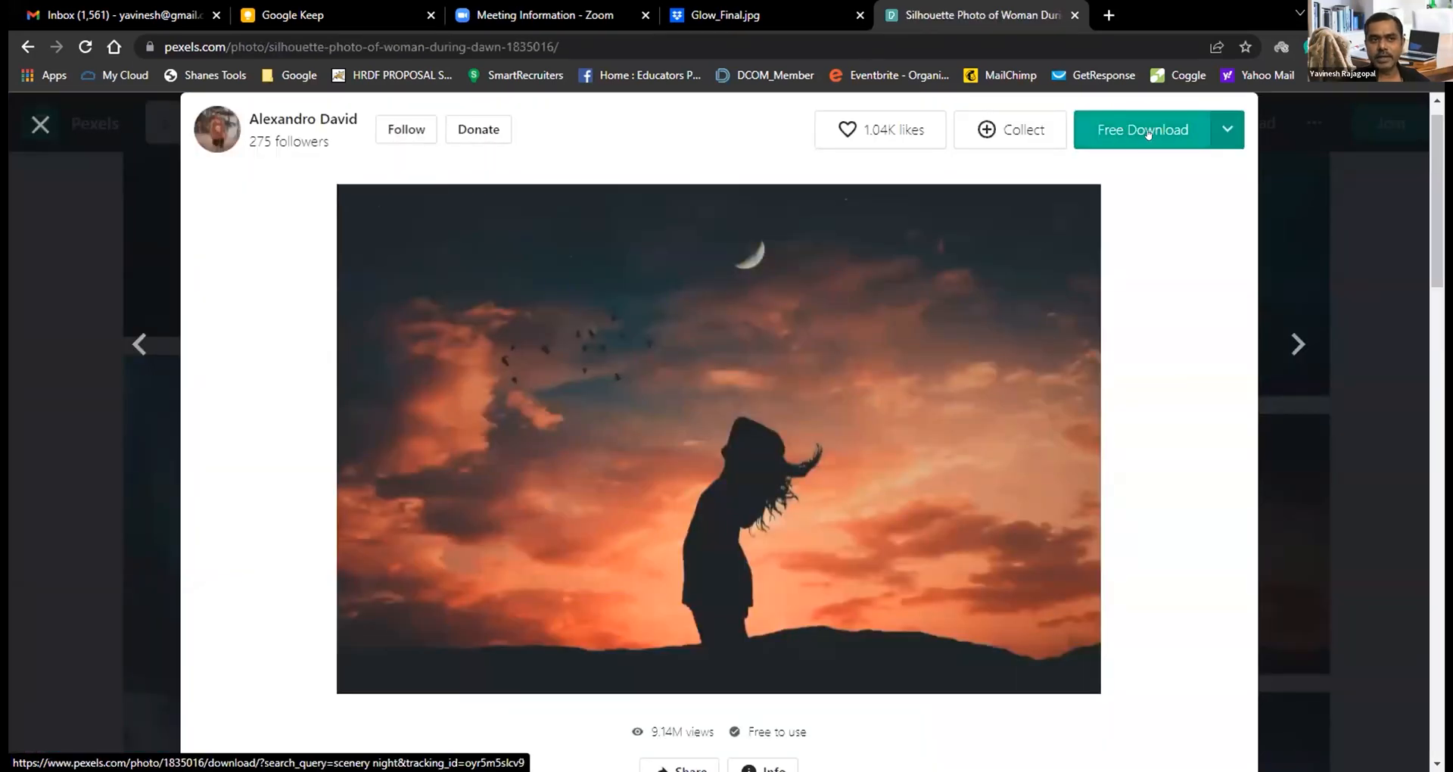
left_click(1226, 129)
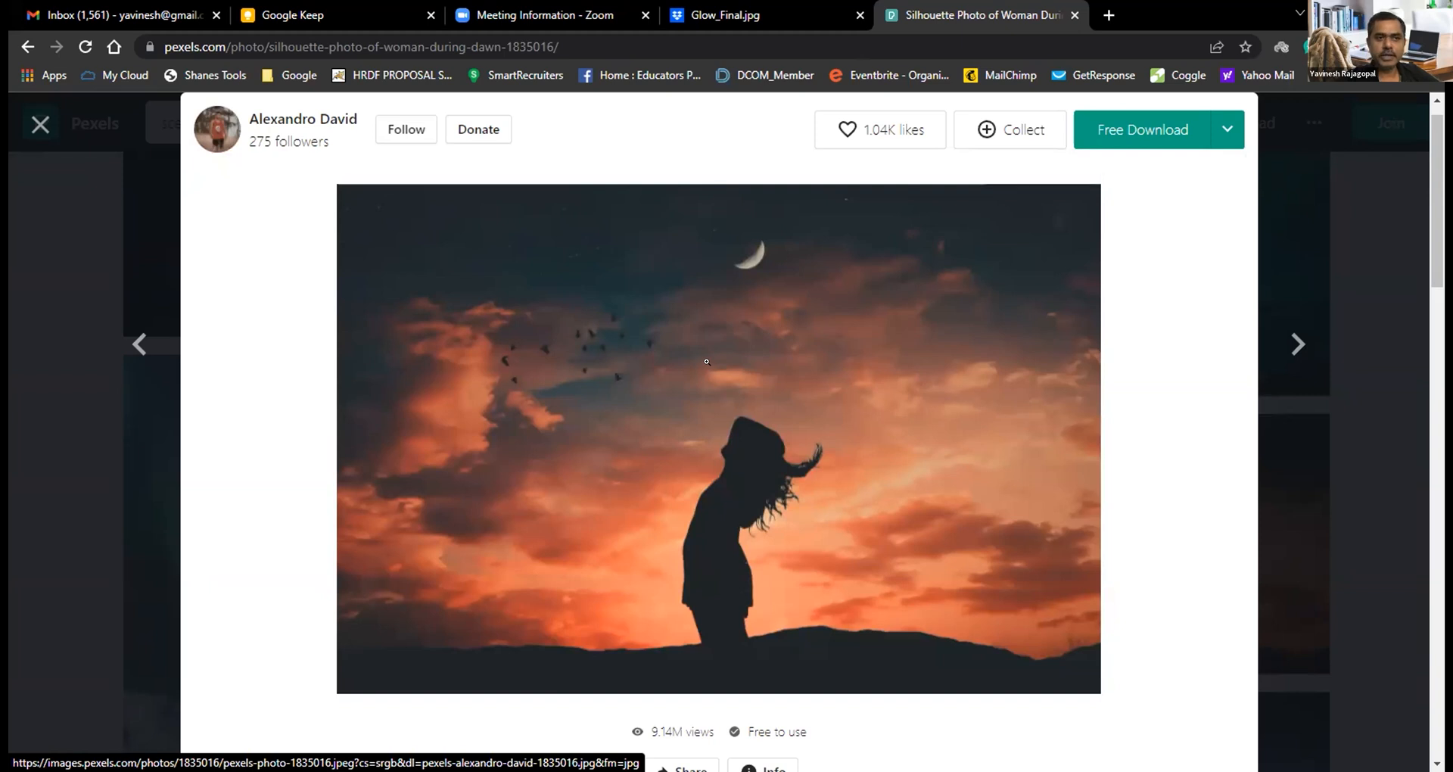
left_click(41, 236)
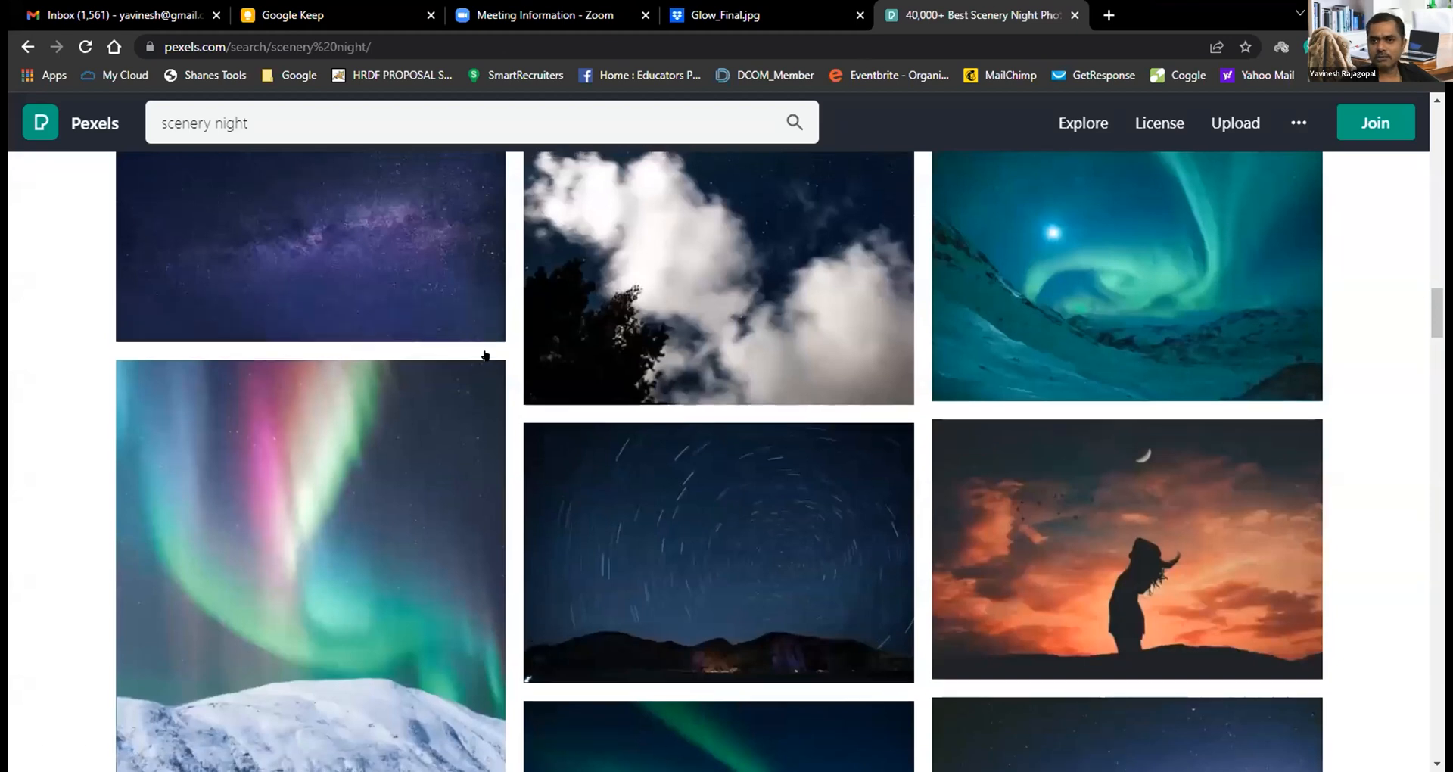
scroll(485, 355, "up", 3)
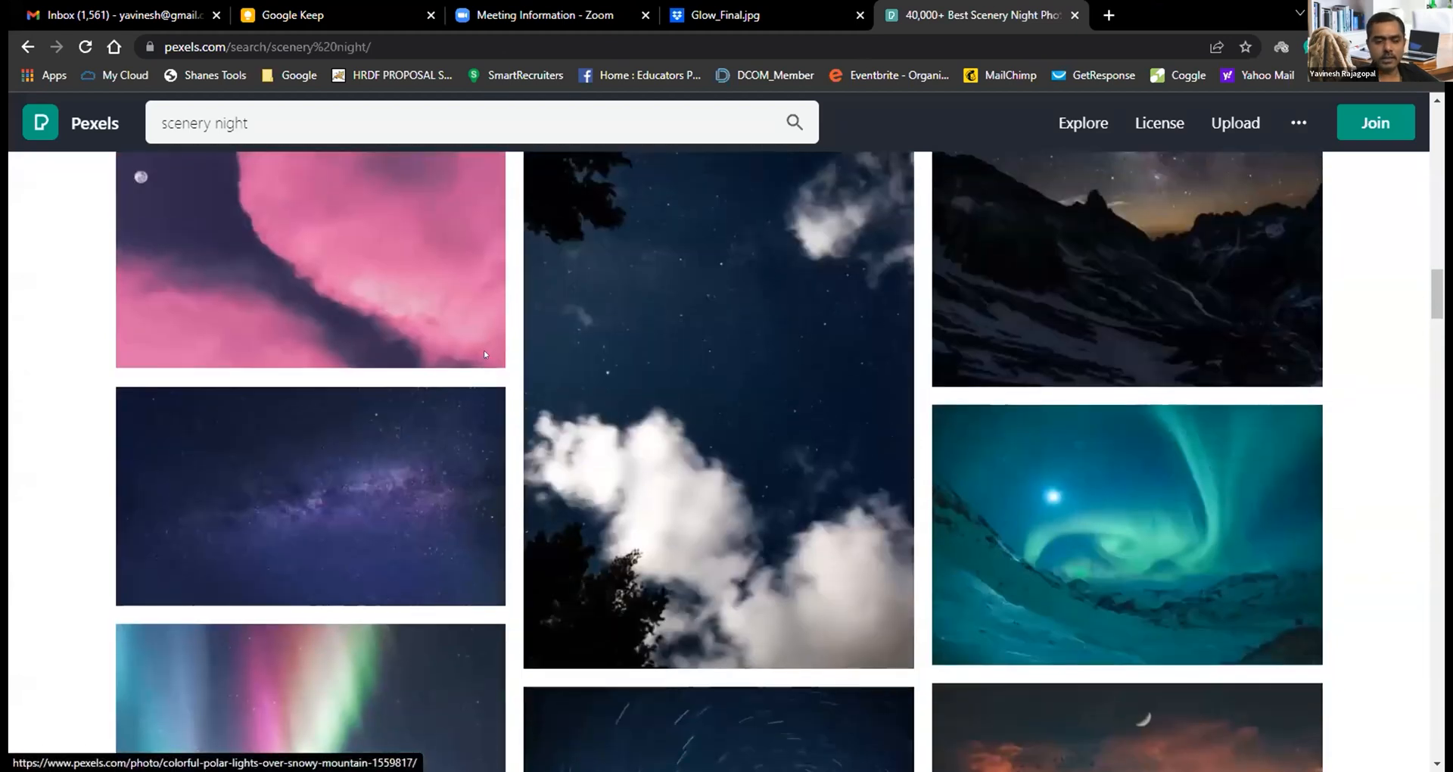
left_click(659, 395)
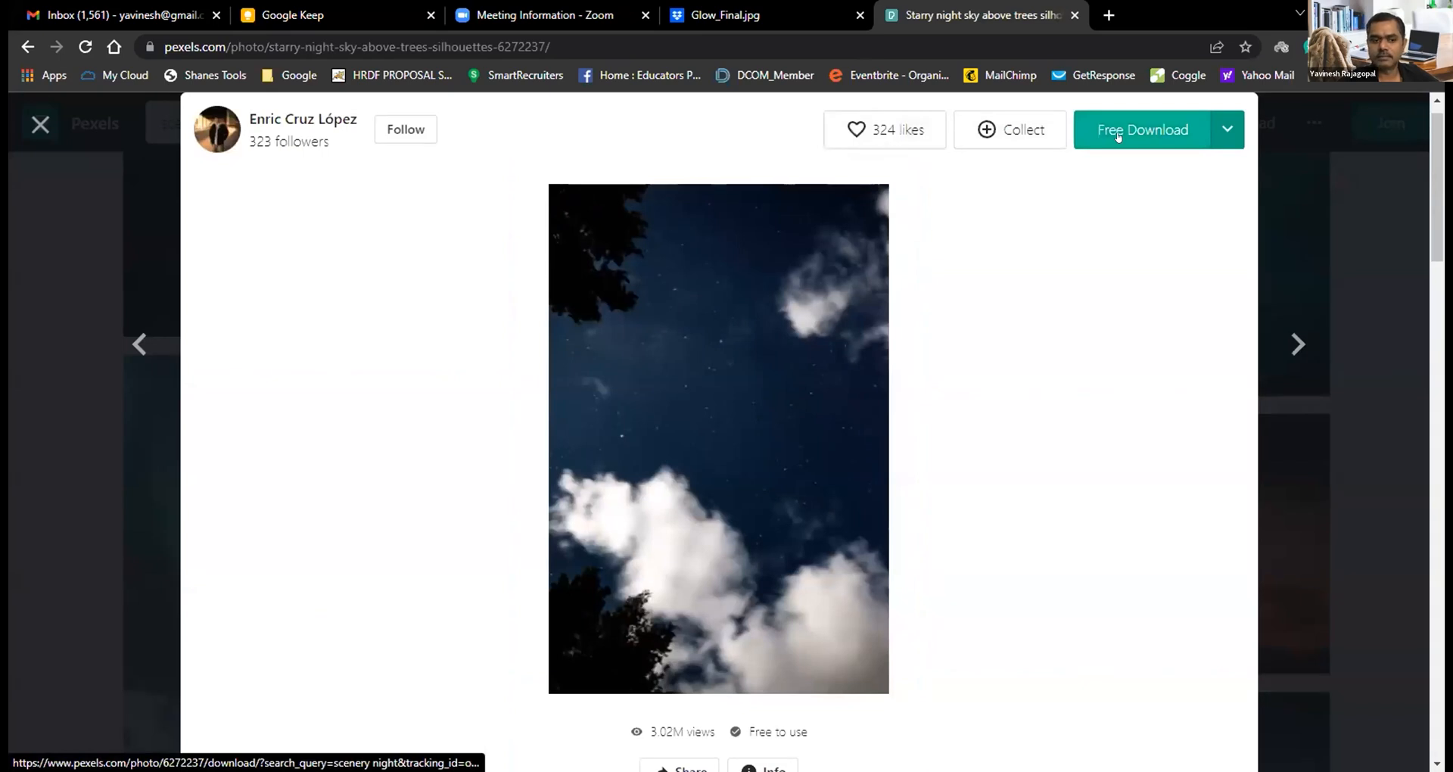
left_click(1119, 137)
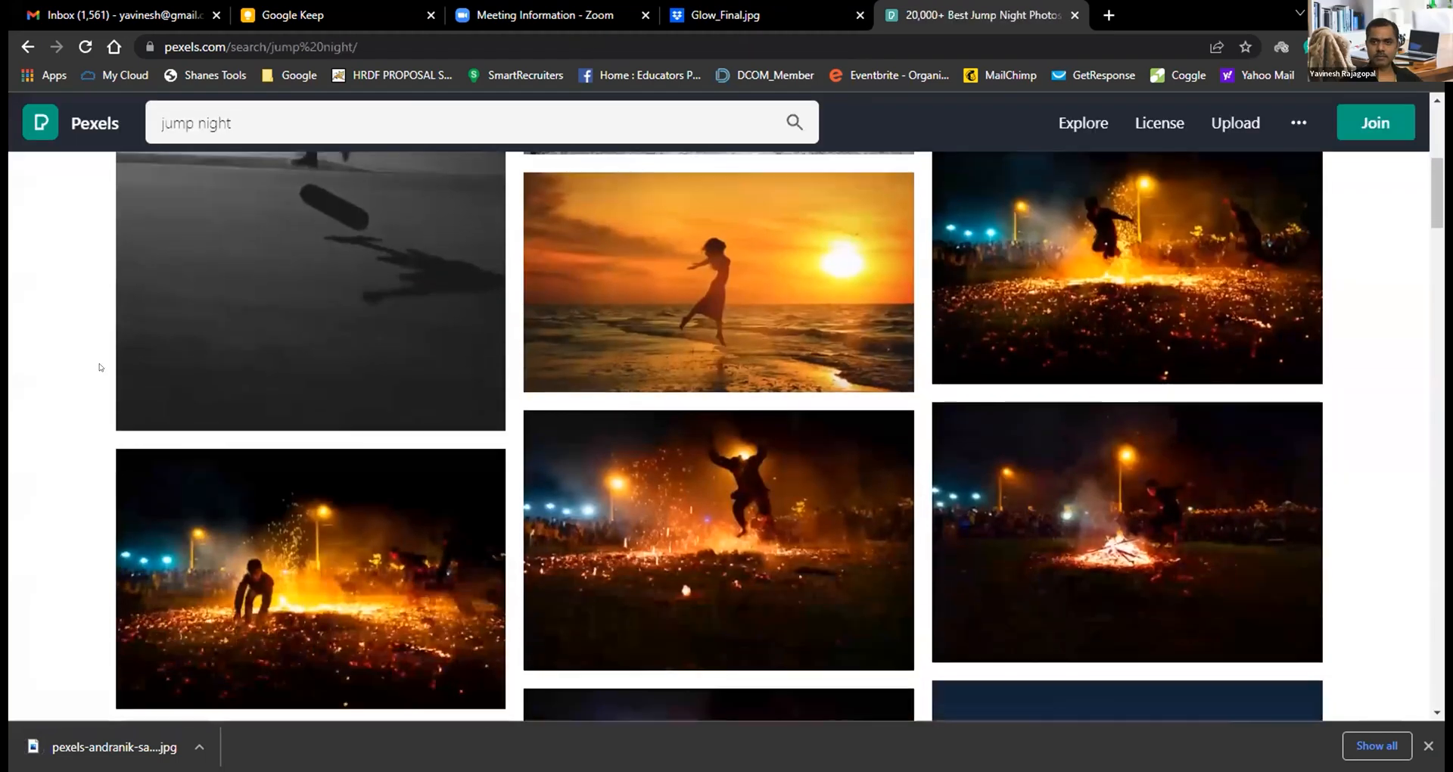
Step: Check the file options of the downloaded photo and look over more of the jump night results
scroll(446, 409, "down", 1)
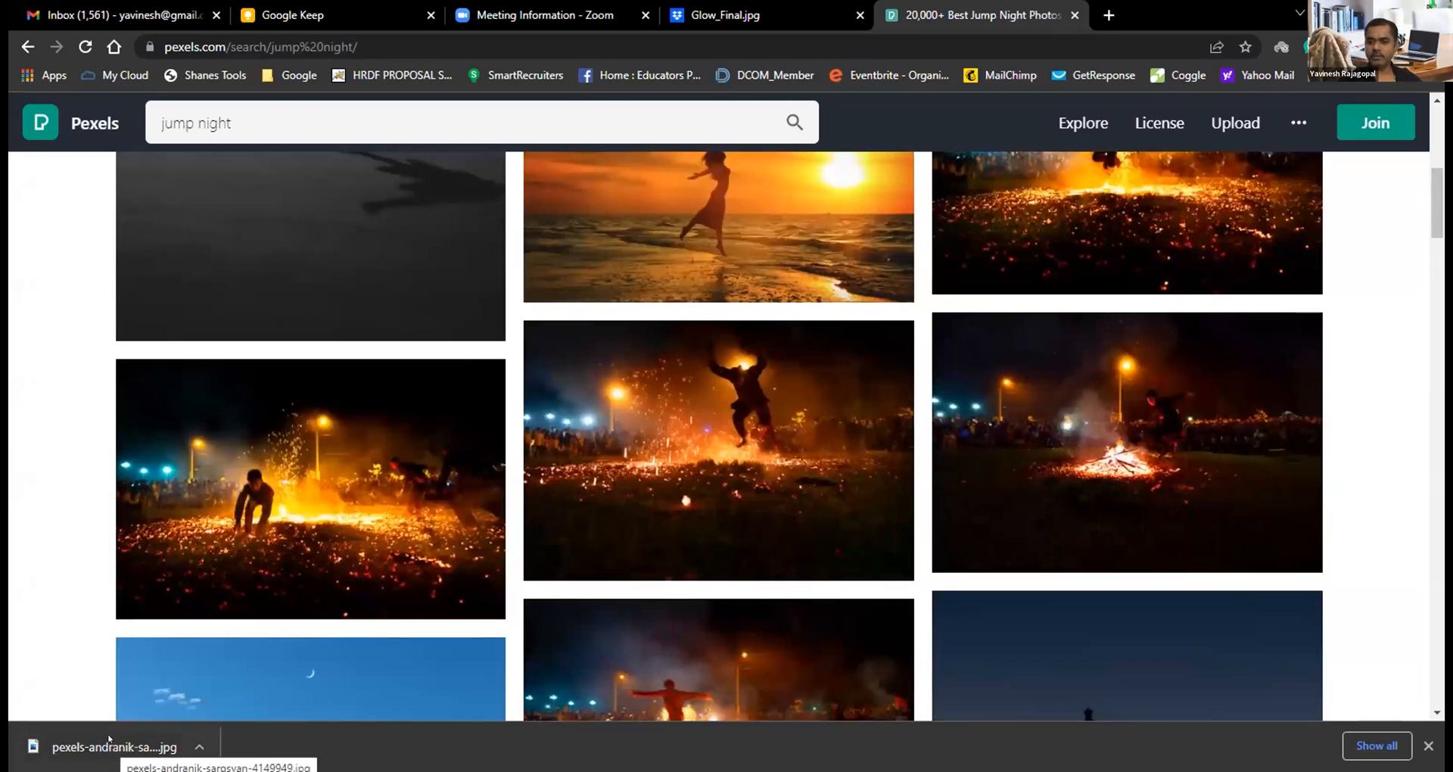
left_click(197, 743)
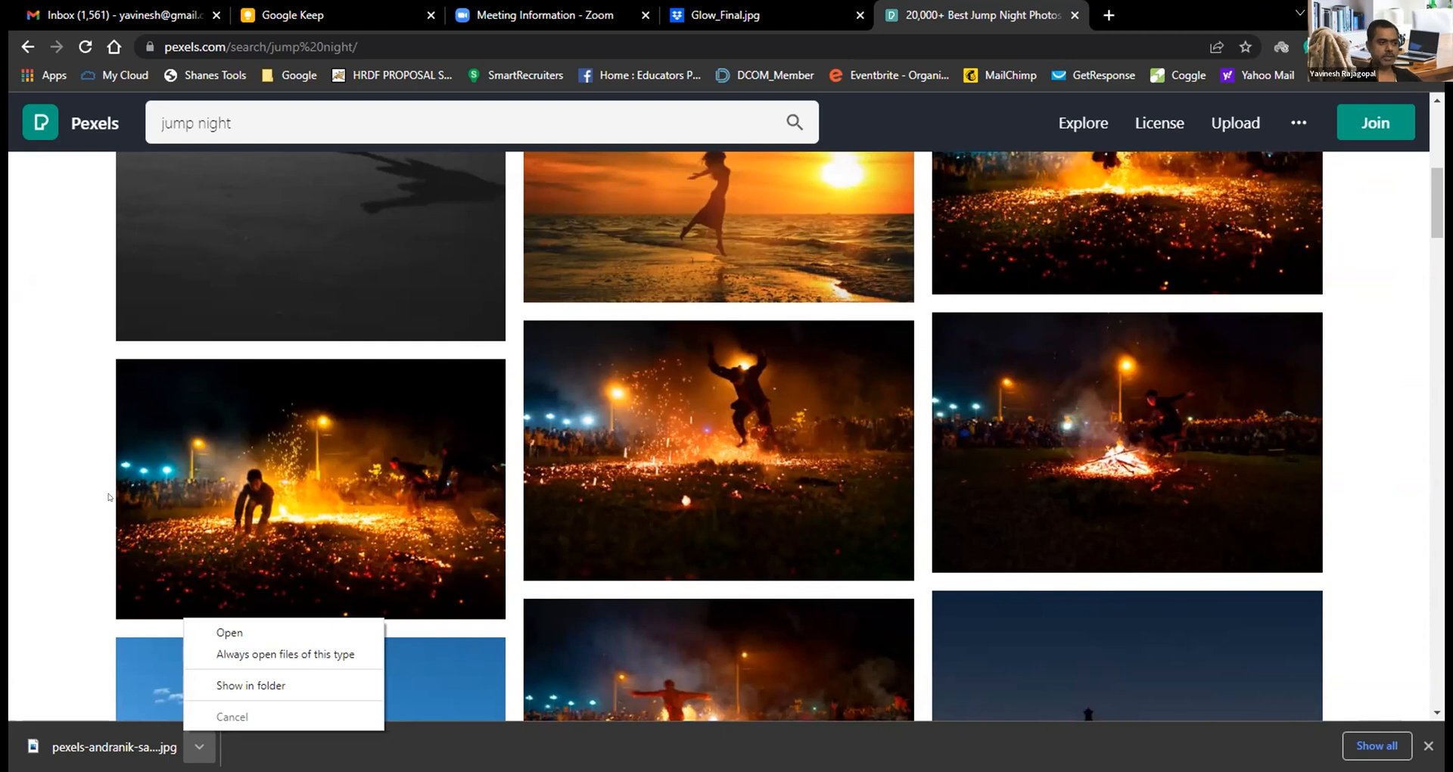
left_click(67, 468)
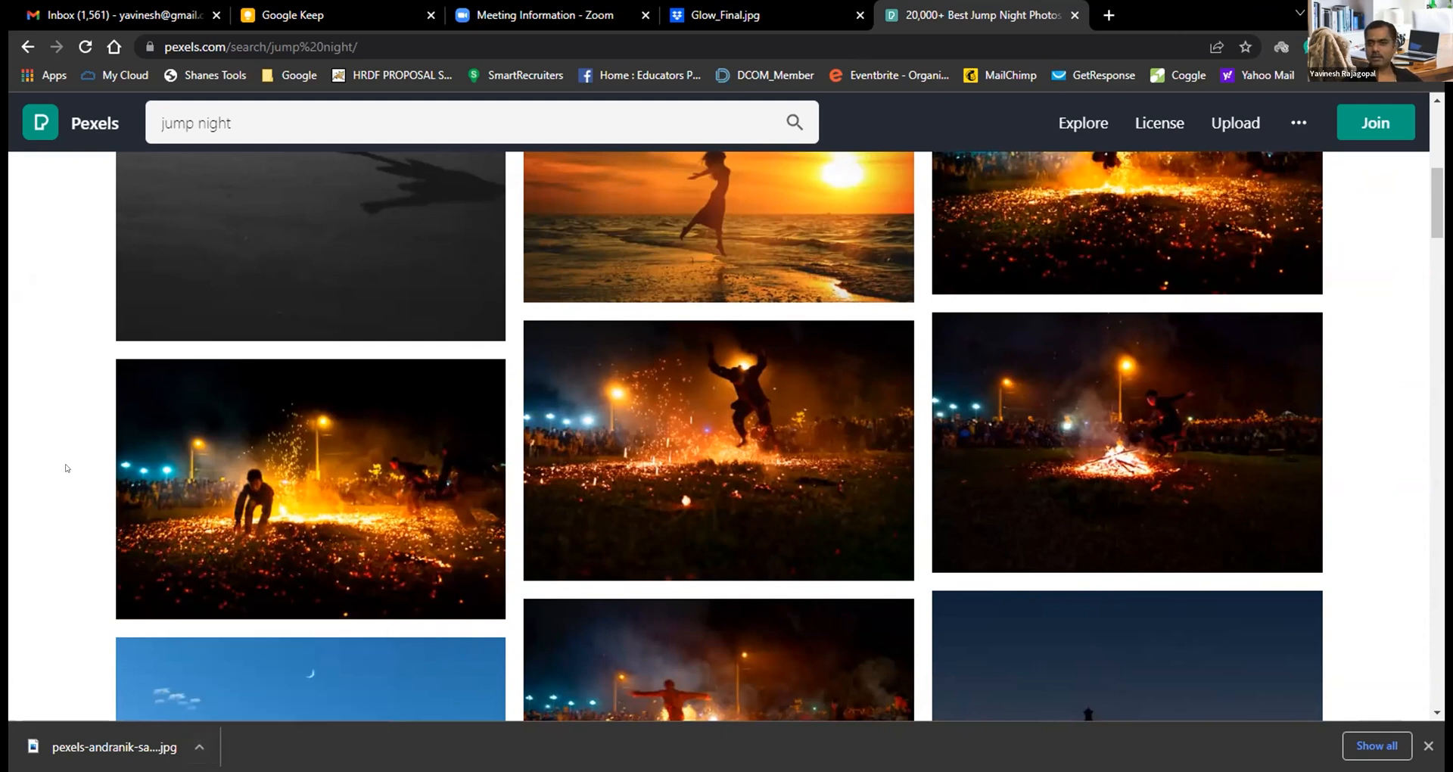
scroll(66, 469, "down", 4)
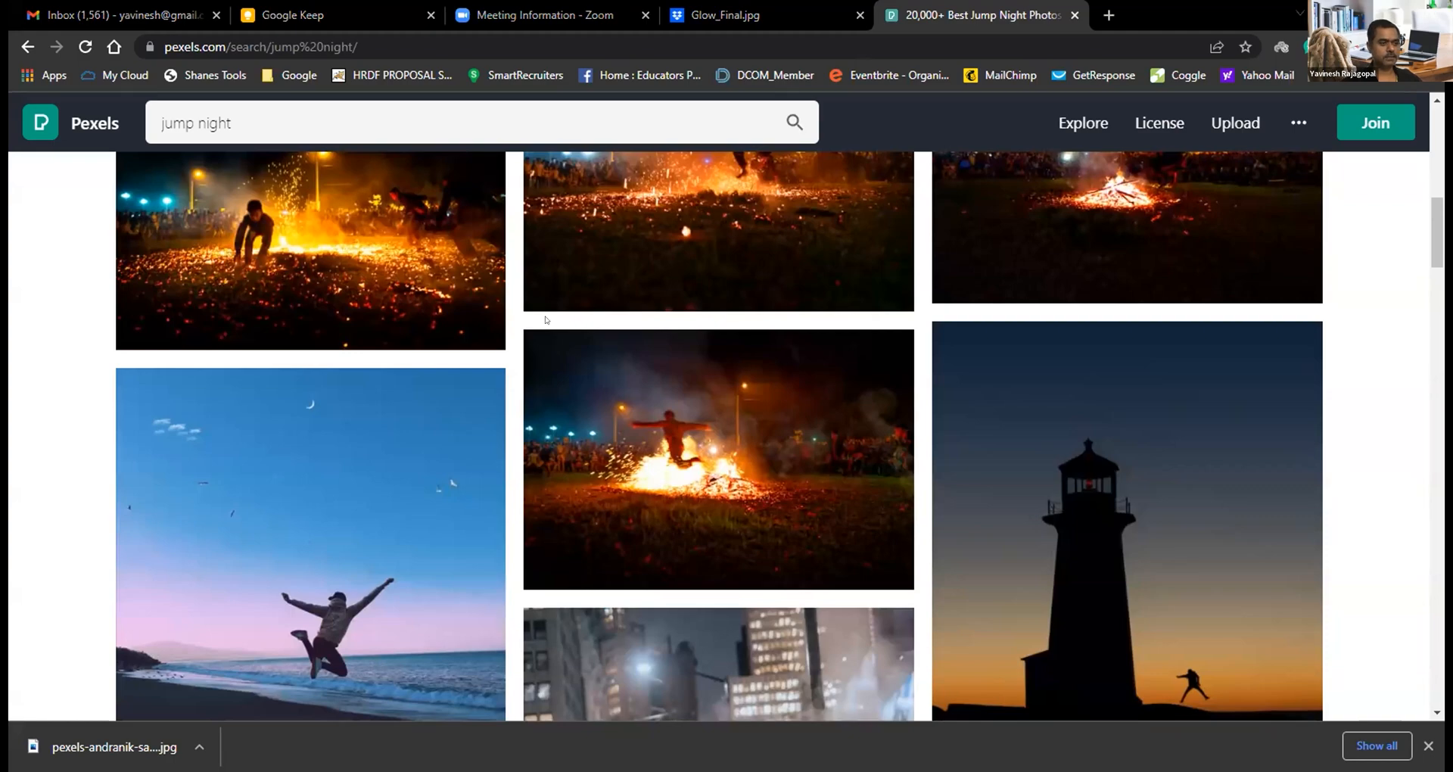
Step: Switch to Photoshop, open the downloaded sunset beach photo of the leaping woman from Downloads, and close the Character panel
key("alt+Tab")
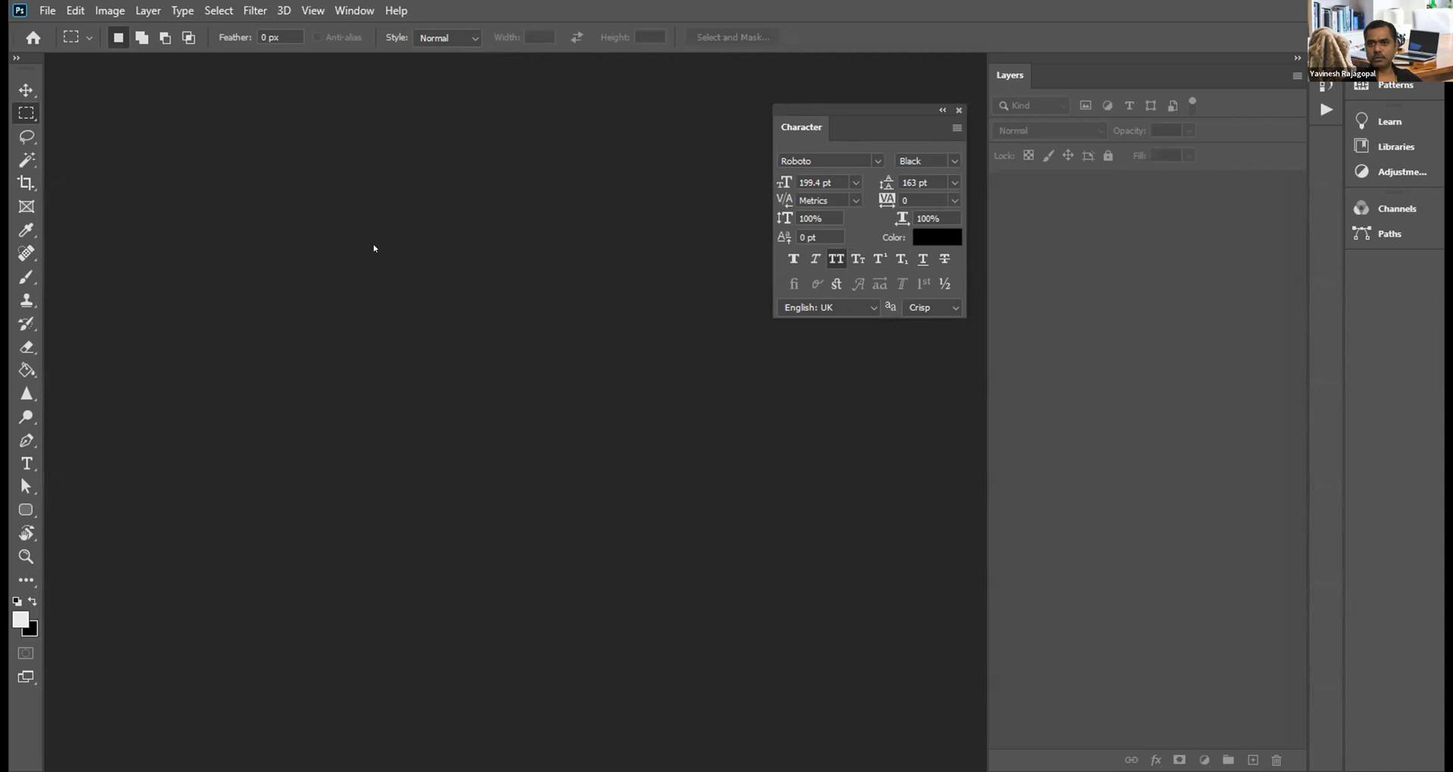
left_click(47, 11)
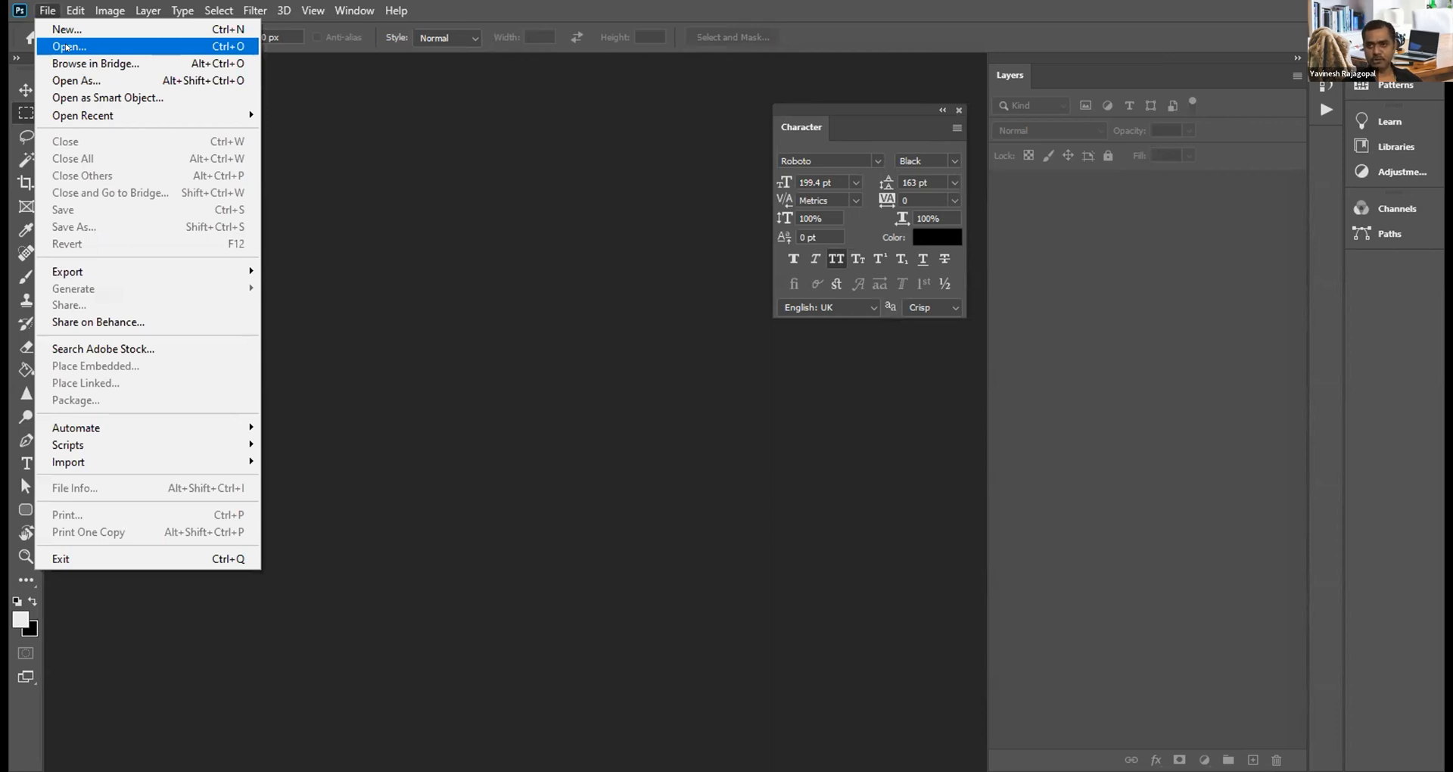
left_click(67, 47)
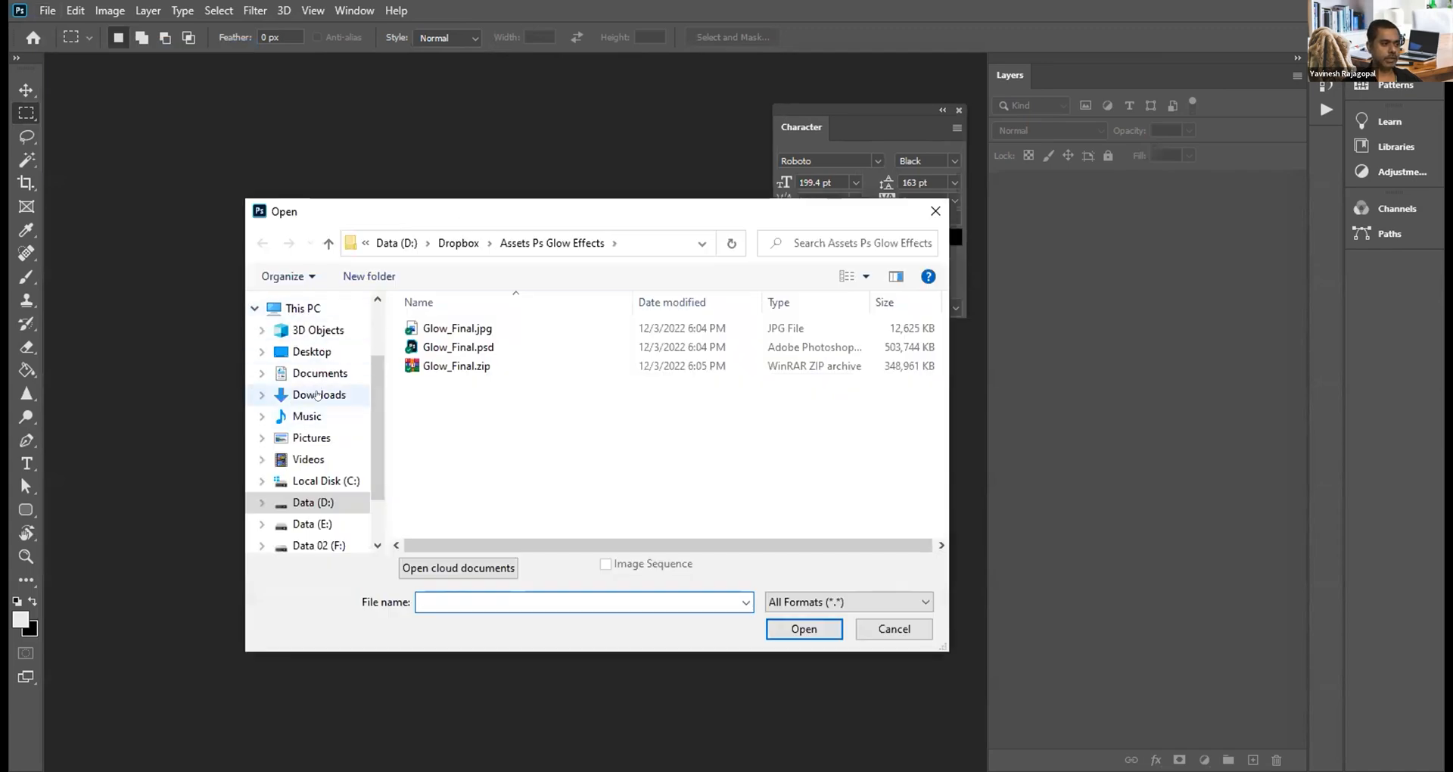
left_click(317, 395)
left_click(431, 361)
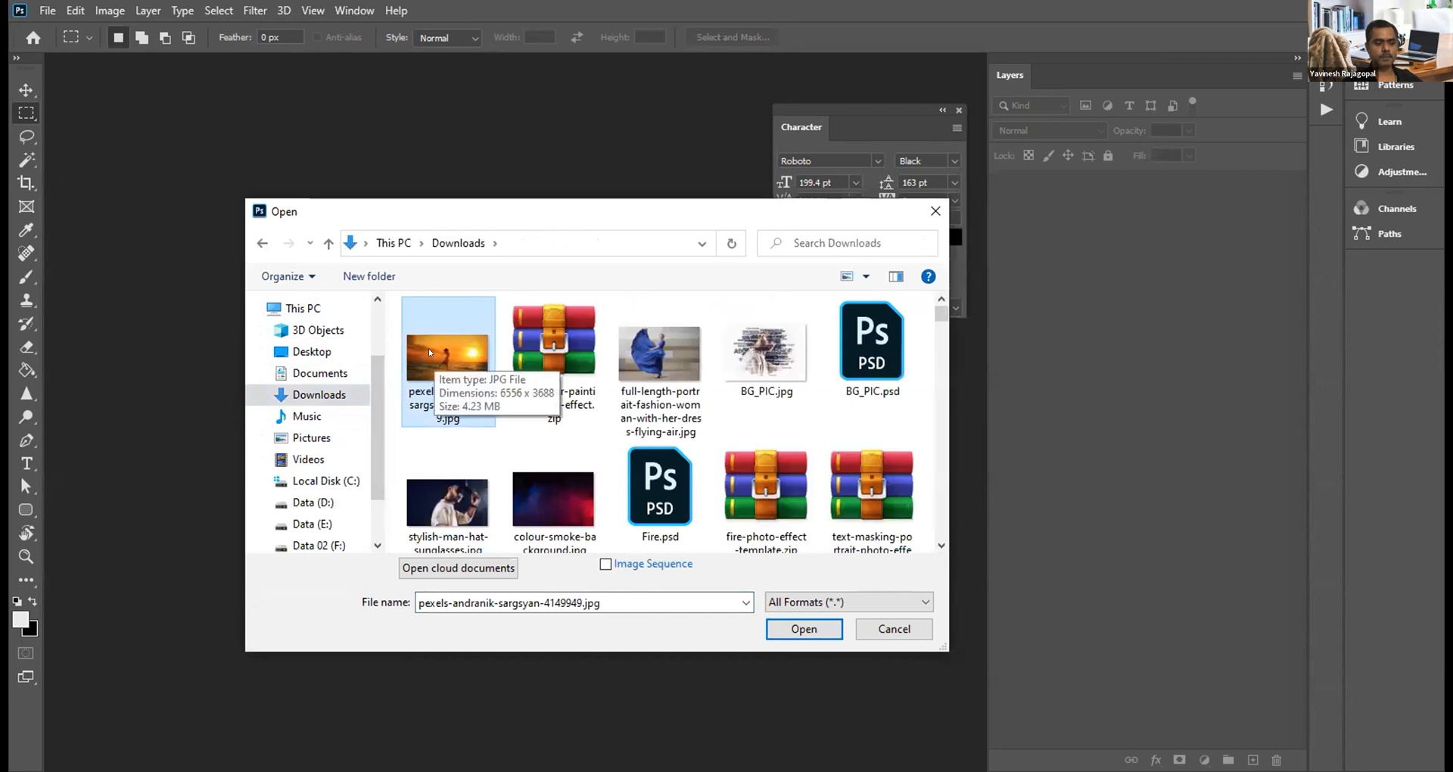
double_click(429, 352)
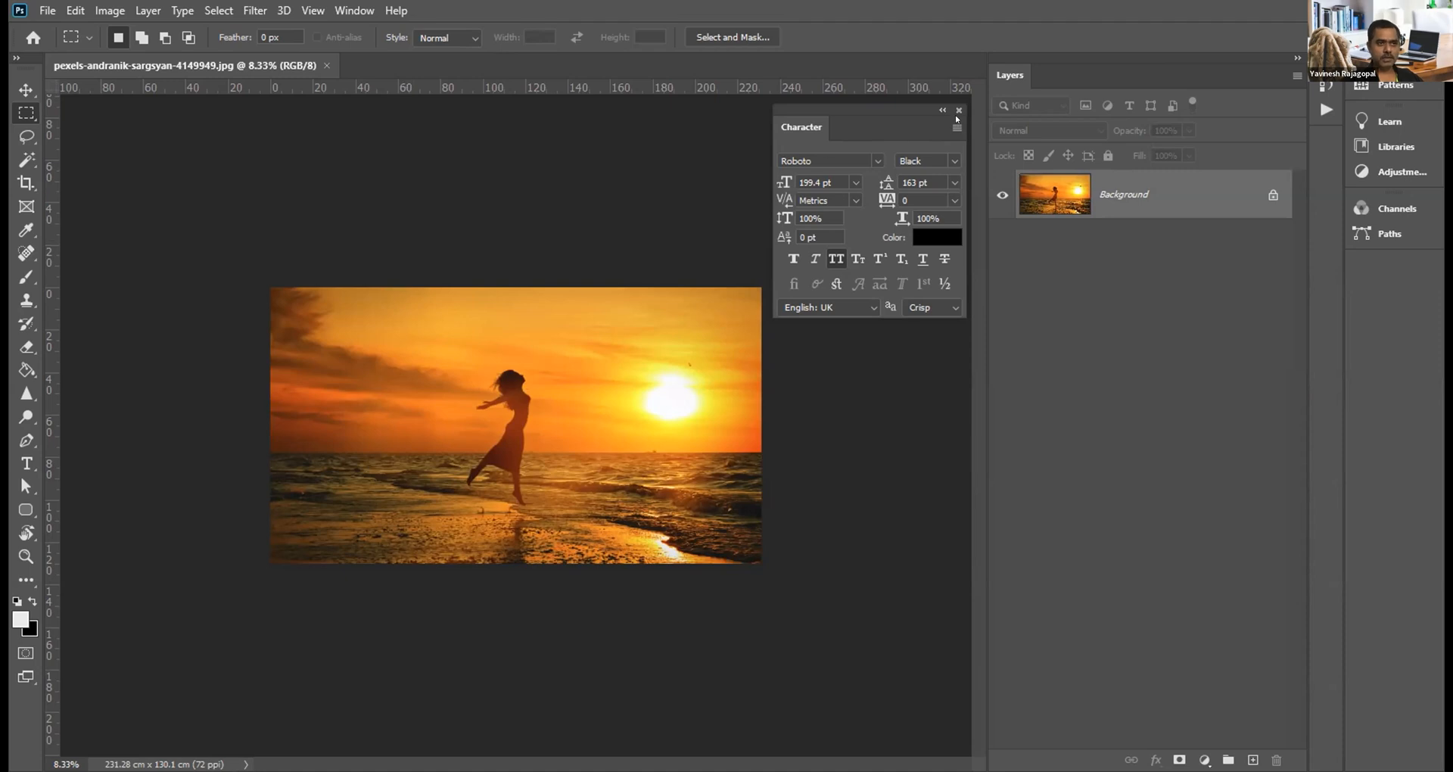
left_click(958, 109)
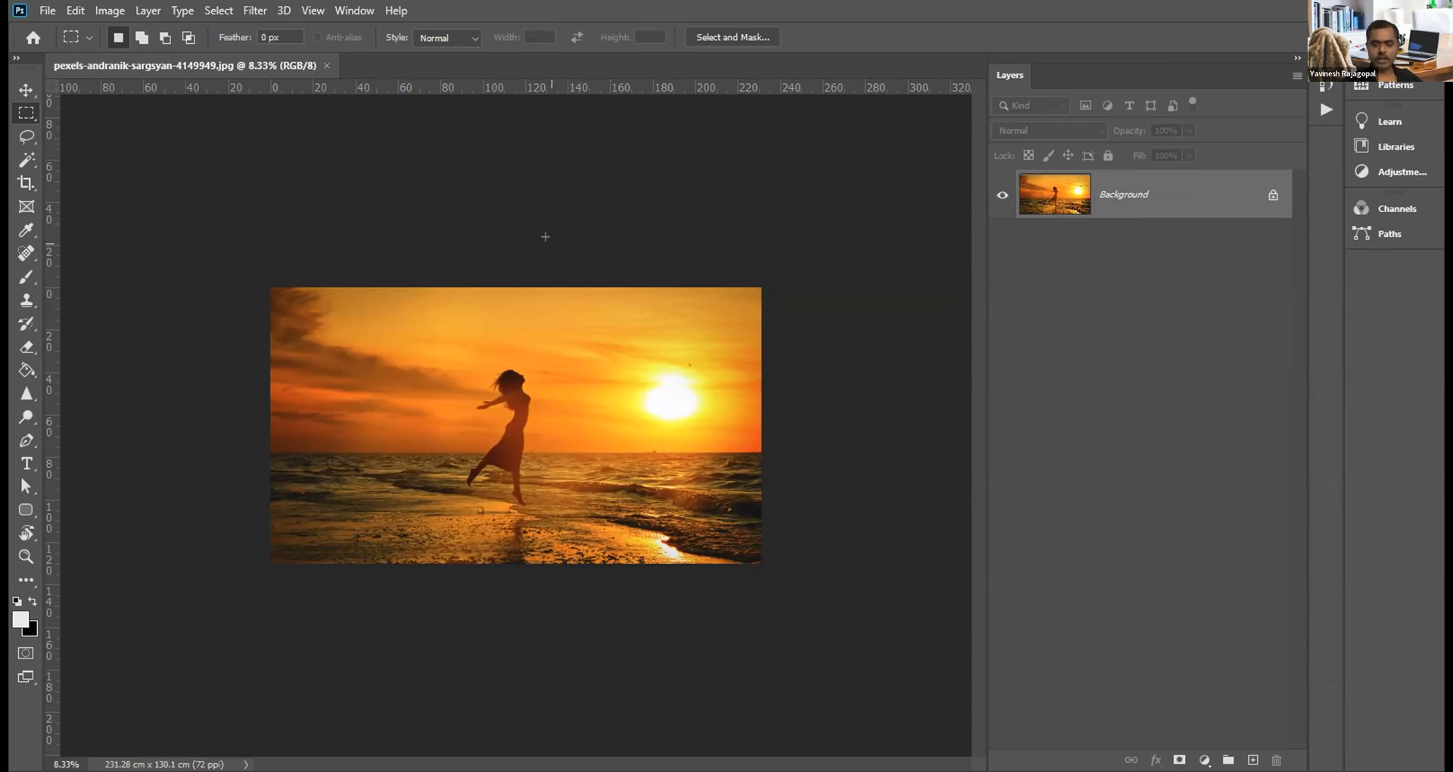
Step: View the sunset photo at several magnifications in fixed zoom steps, and fit the whole image in the window
key("ctrl+plus")
key("ctrl+plus")
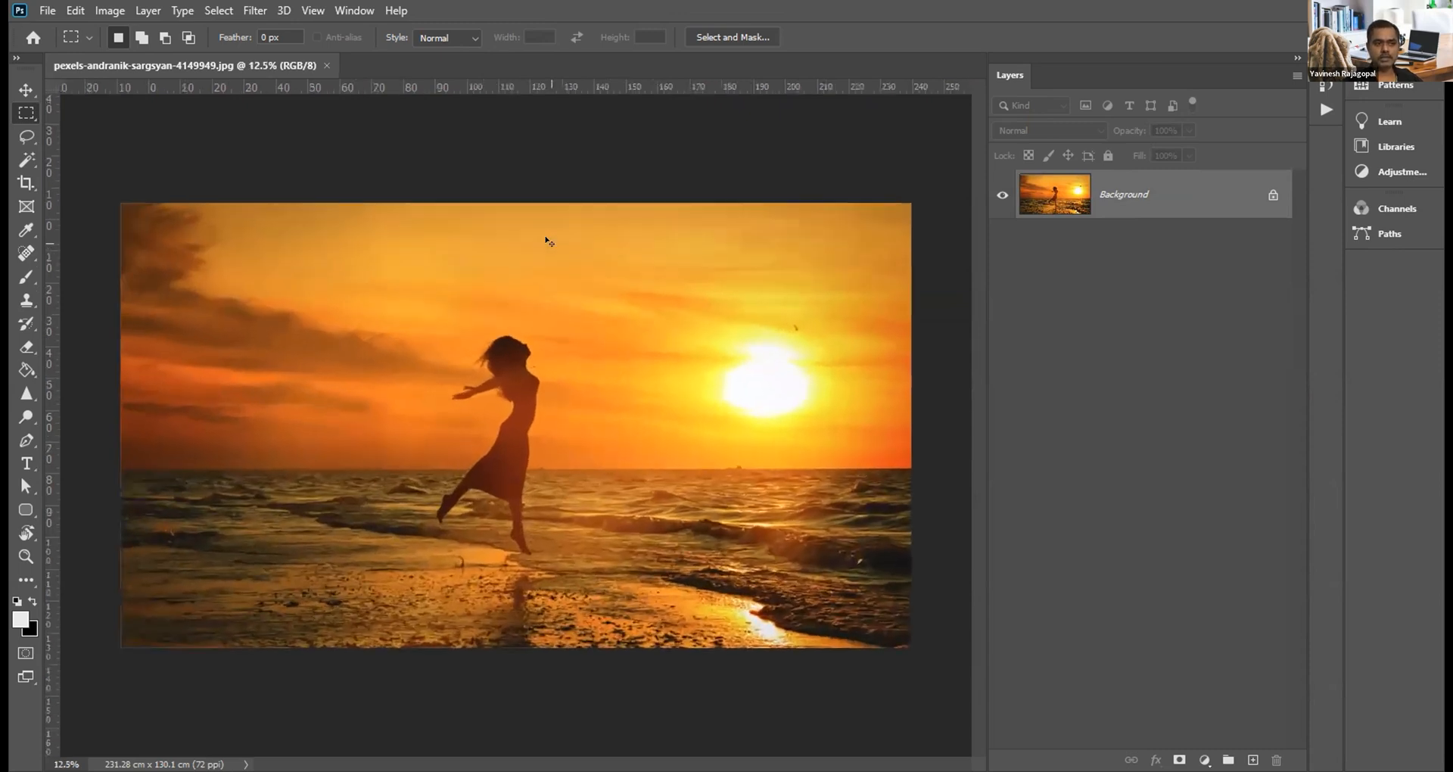
key("ctrl+minus")
key("ctrl+minus")
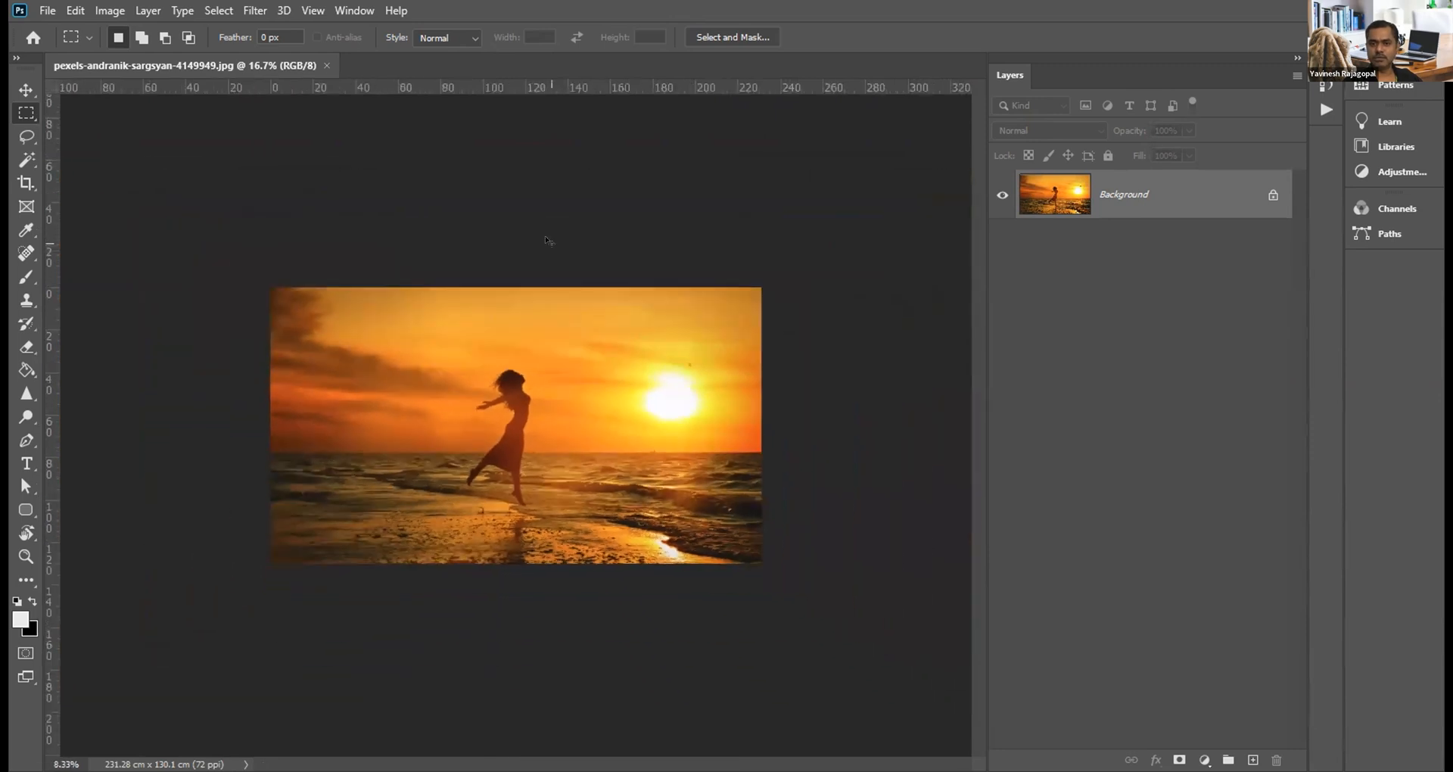
key("ctrl+minus")
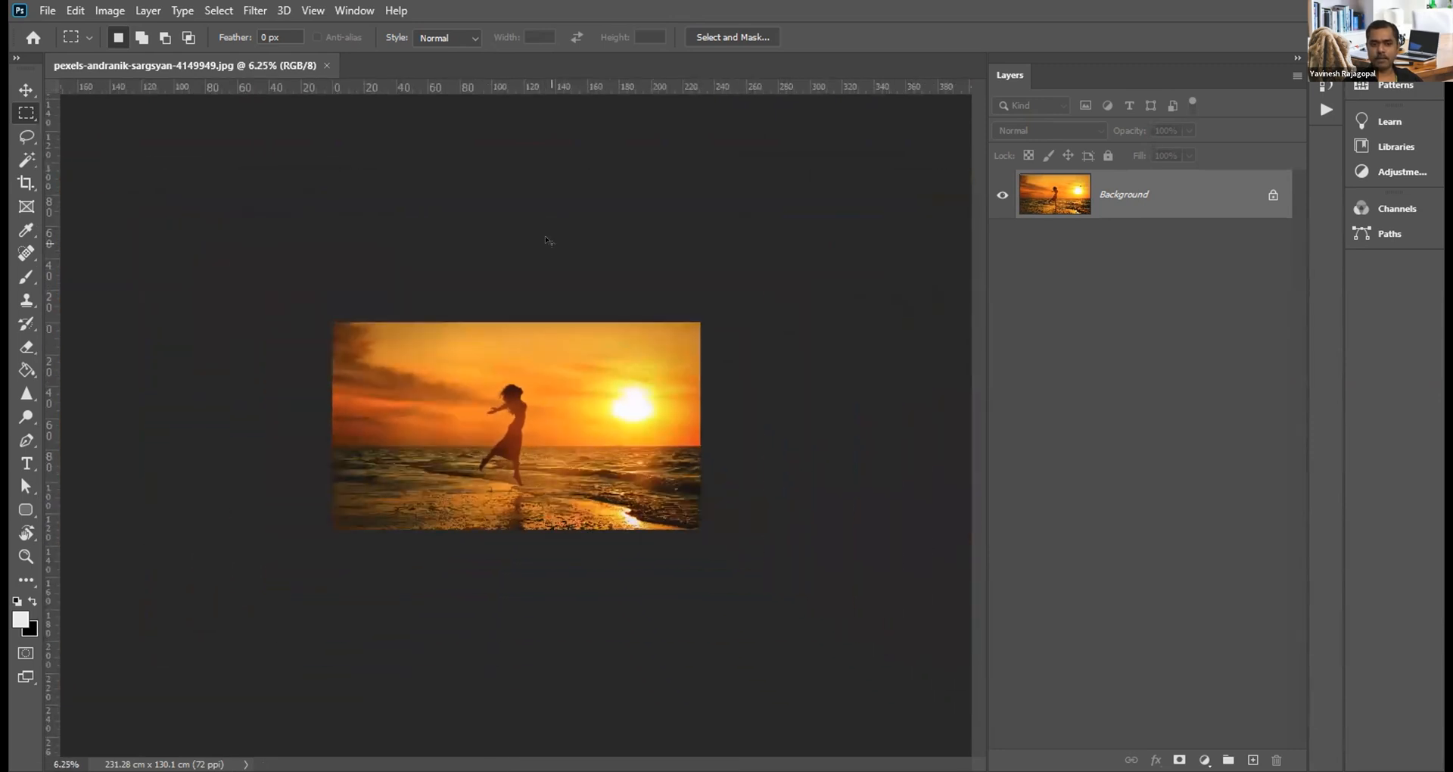
key("ctrl+plus")
key("ctrl+plus")
key("ctrl+plus")
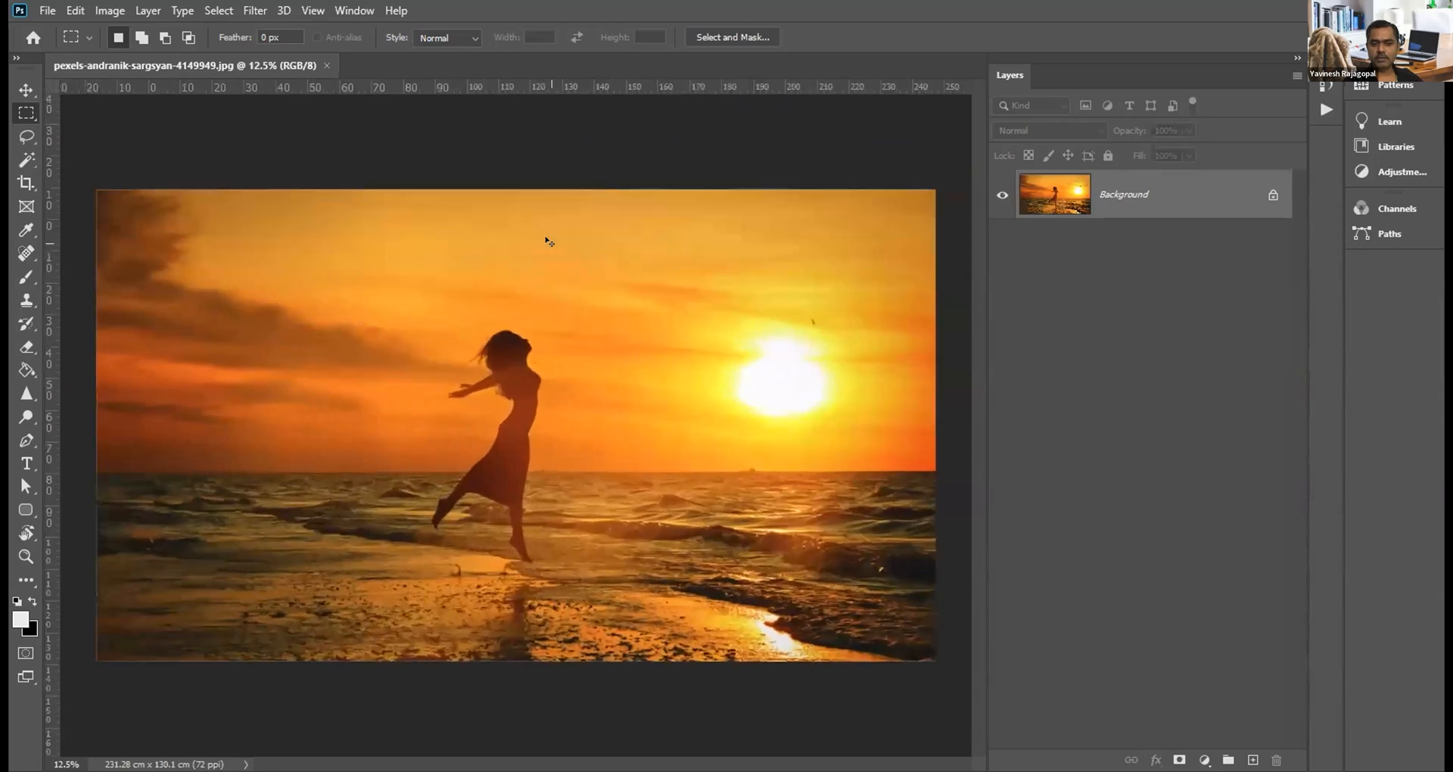
key("ctrl+plus")
key("ctrl+plus")
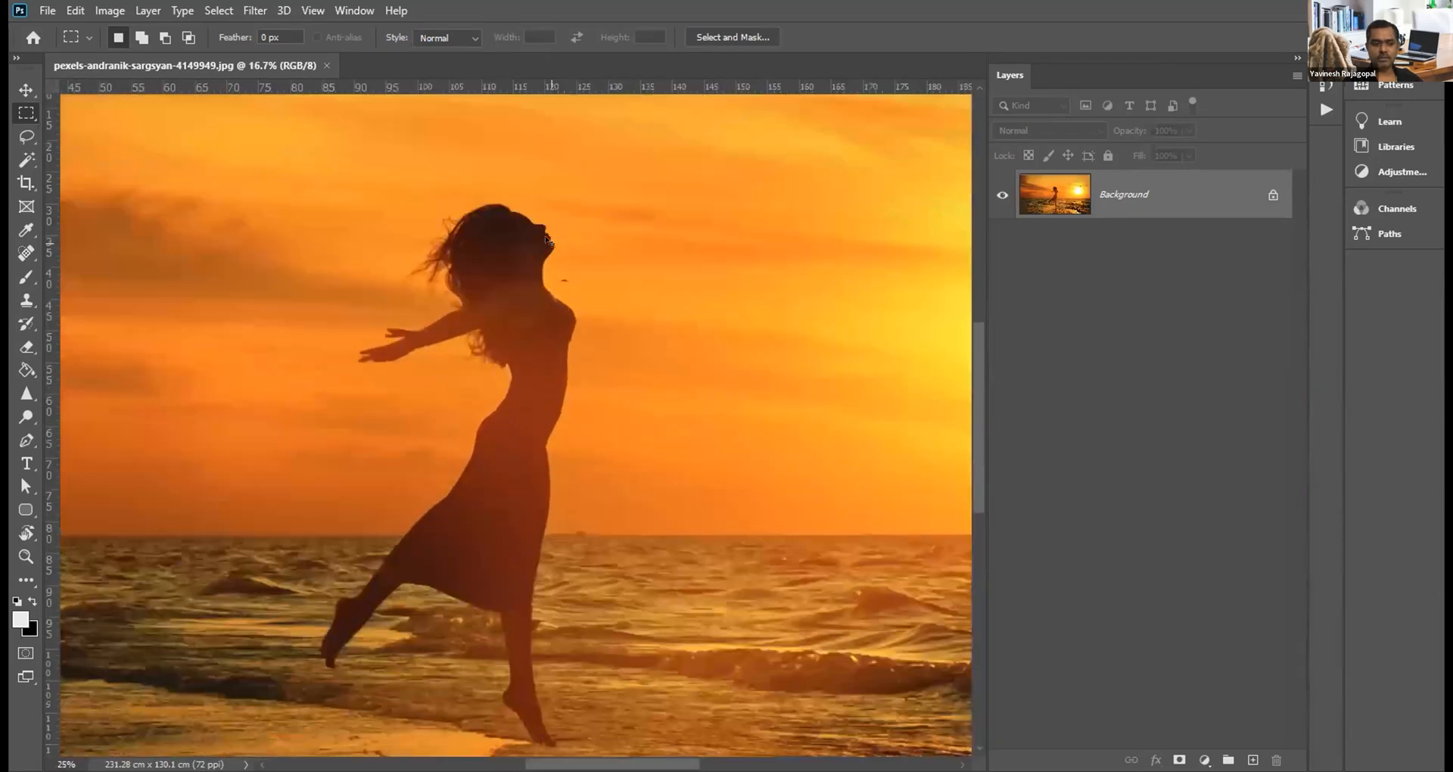
key("ctrl+minus")
key("ctrl+minus")
key("ctrl+minus")
key("ctrl+minus")
key("ctrl+minus")
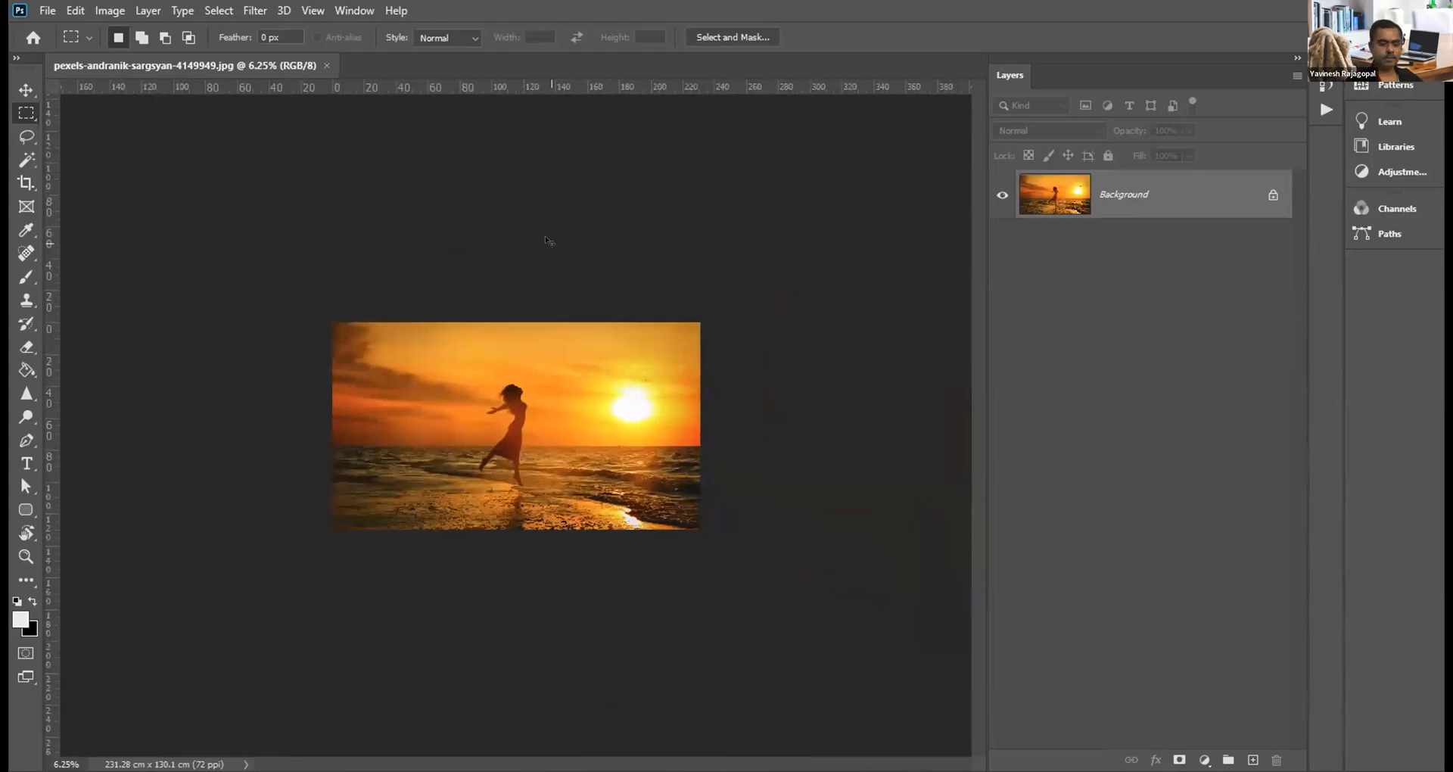
key("ctrl+0")
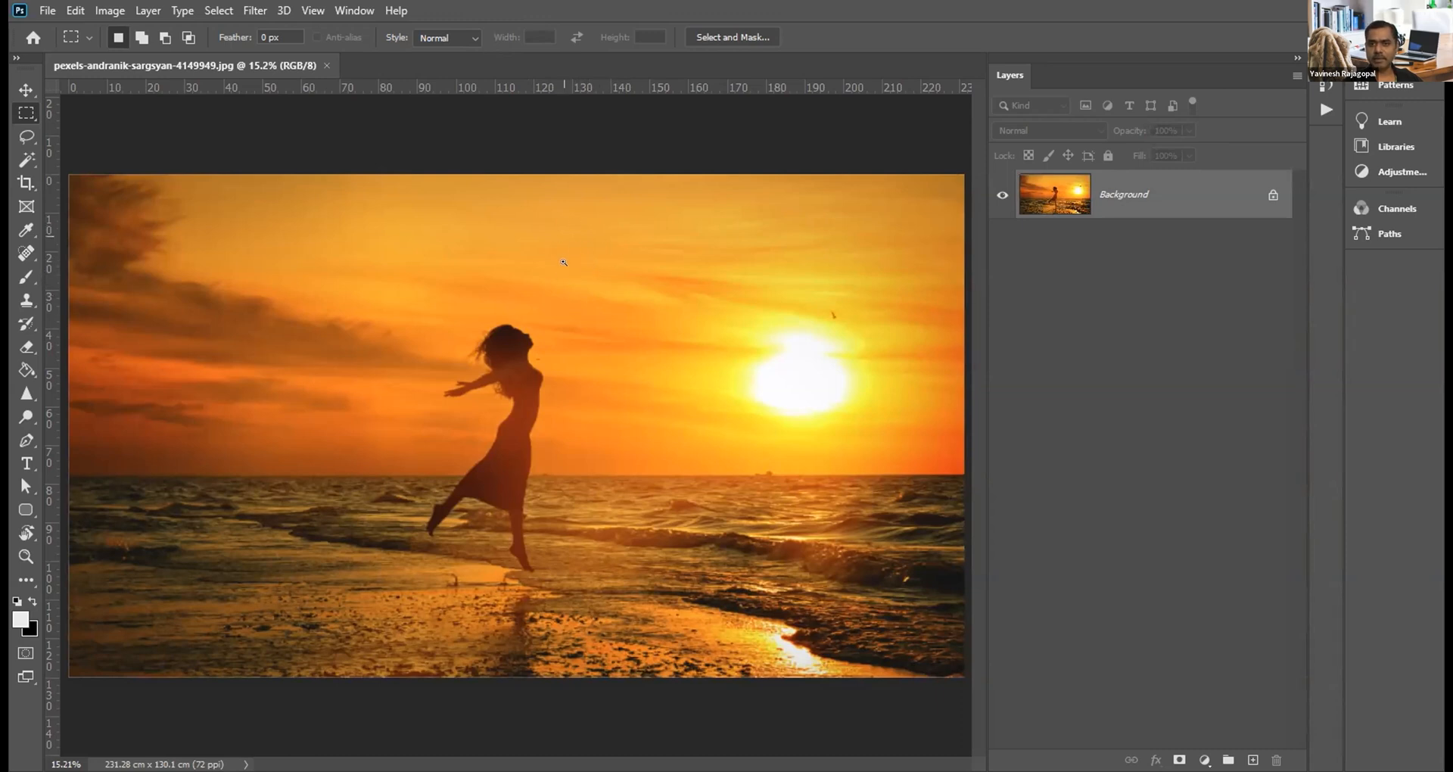
Step: Examine the leaping woman's head and upper body up close, using continuous zooming around her silhouette
left_click_drag(498, 348, 549, 369)
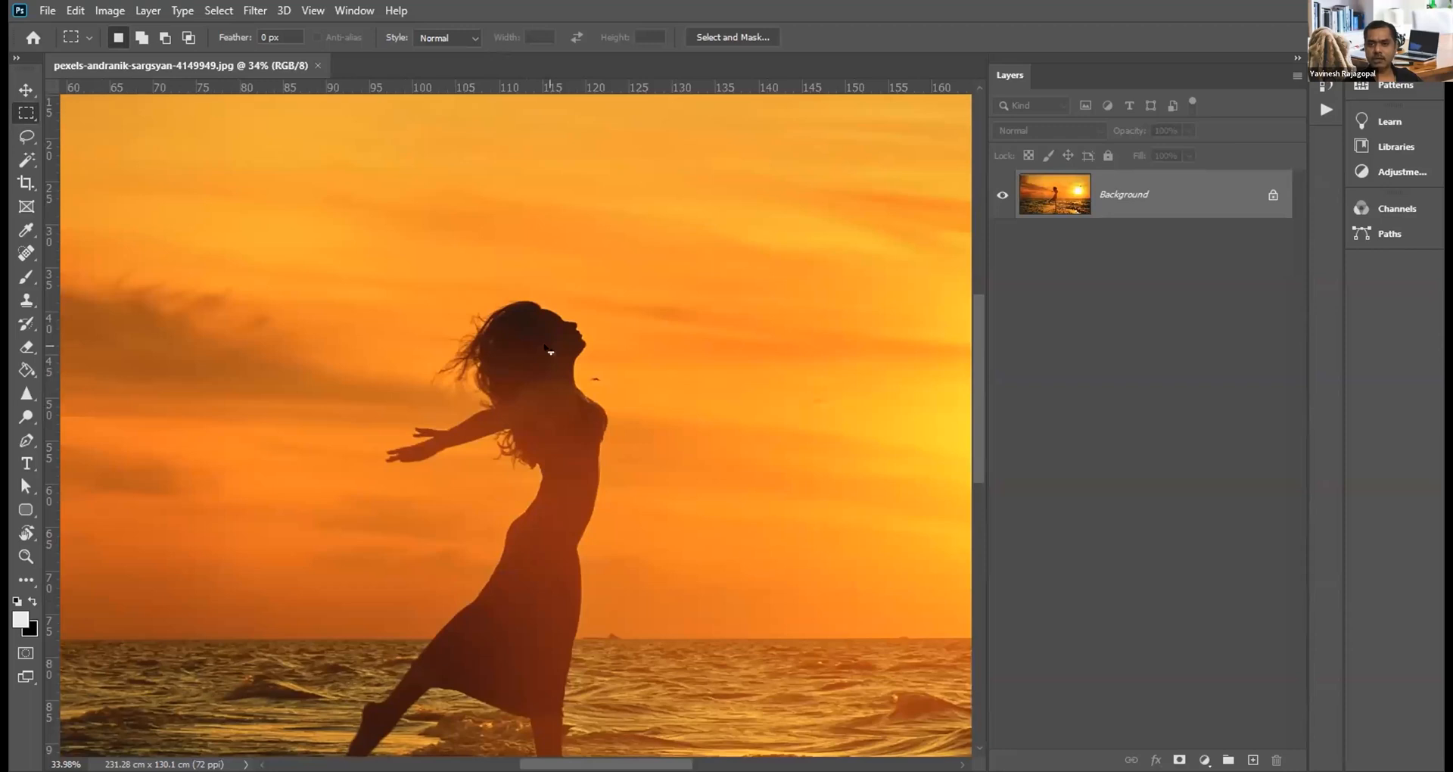
left_click_drag(543, 336, 591, 325)
scroll(592, 324, "down", 6)
scroll(545, 288, "up", 9)
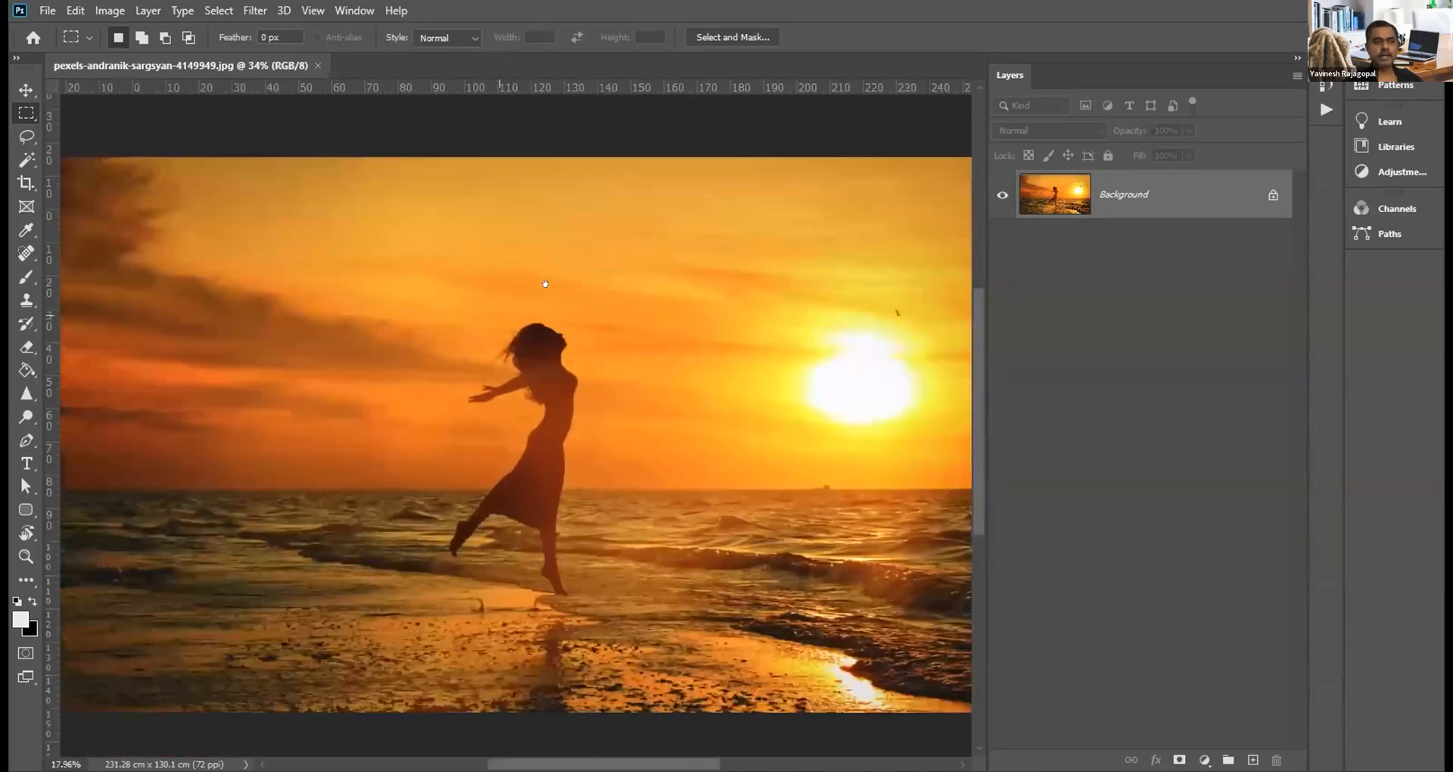
scroll(545, 291, "up", 4)
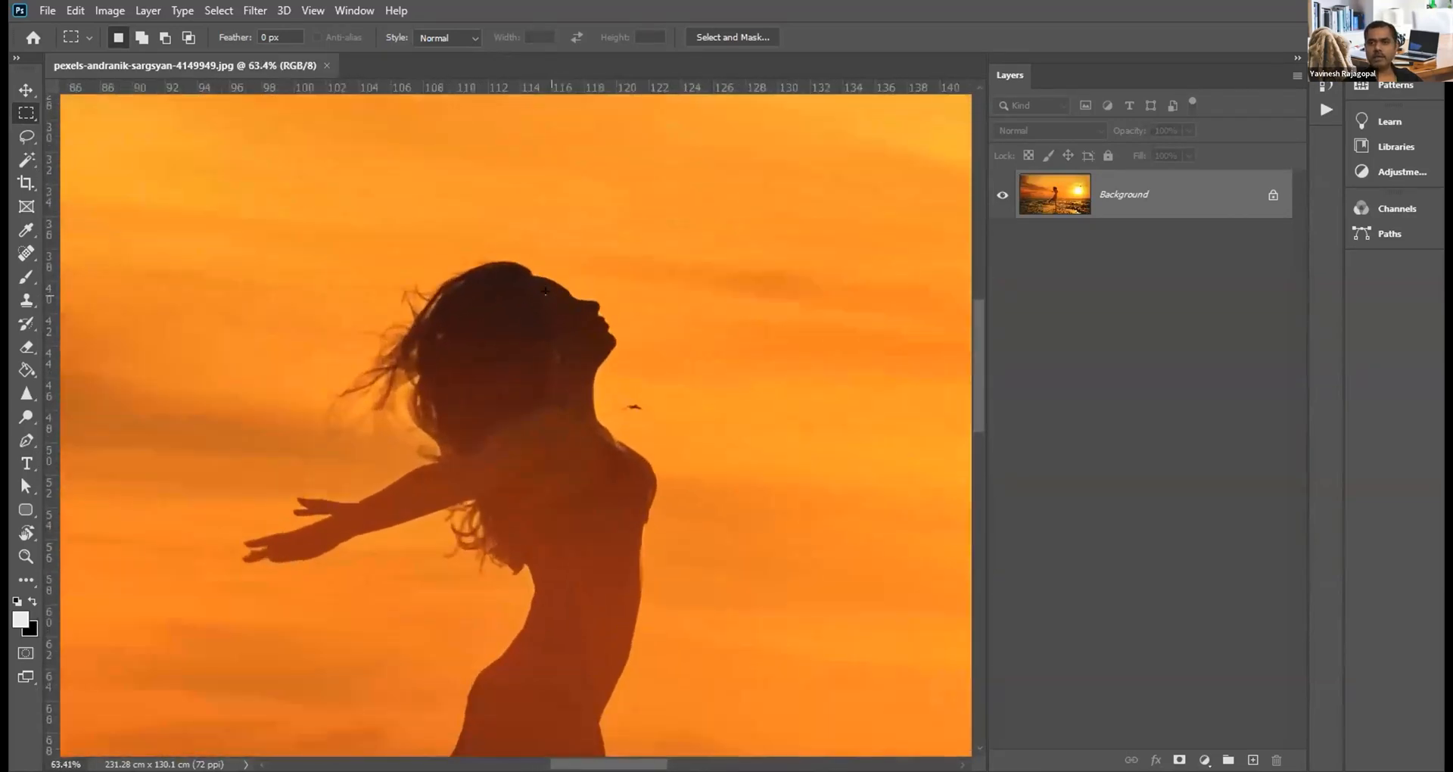
Step: Pan across the enlarged sunset photo to examine the woman's silhouette, the sea and the surrounding sky
left_click_drag(675, 409, 536, 257)
left_click_drag(643, 467, 722, 296)
left_click_drag(436, 386, 804, 286)
left_click_drag(406, 298, 766, 296)
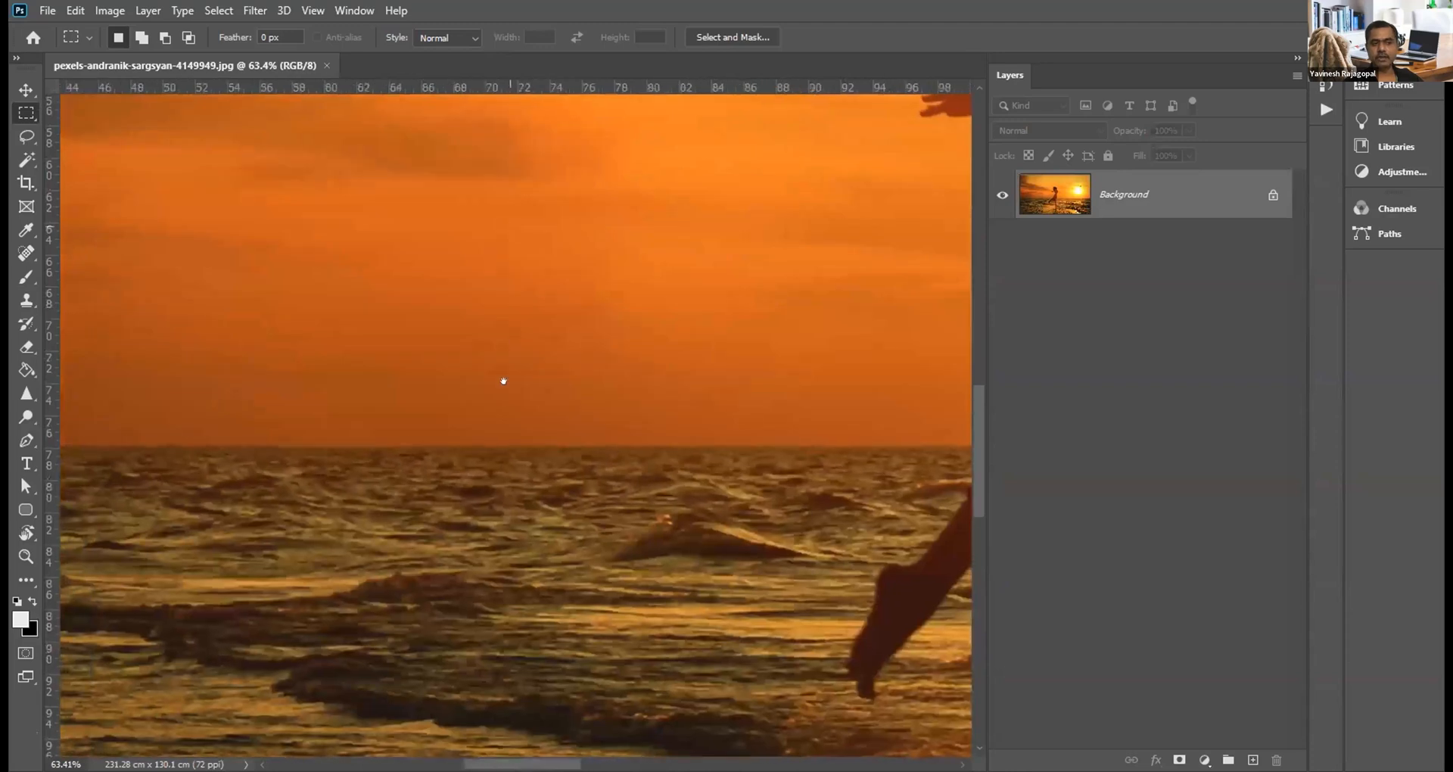
left_click_drag(502, 383, 507, 627)
left_click_drag(588, 303, 590, 583)
left_click_drag(748, 292, 386, 344)
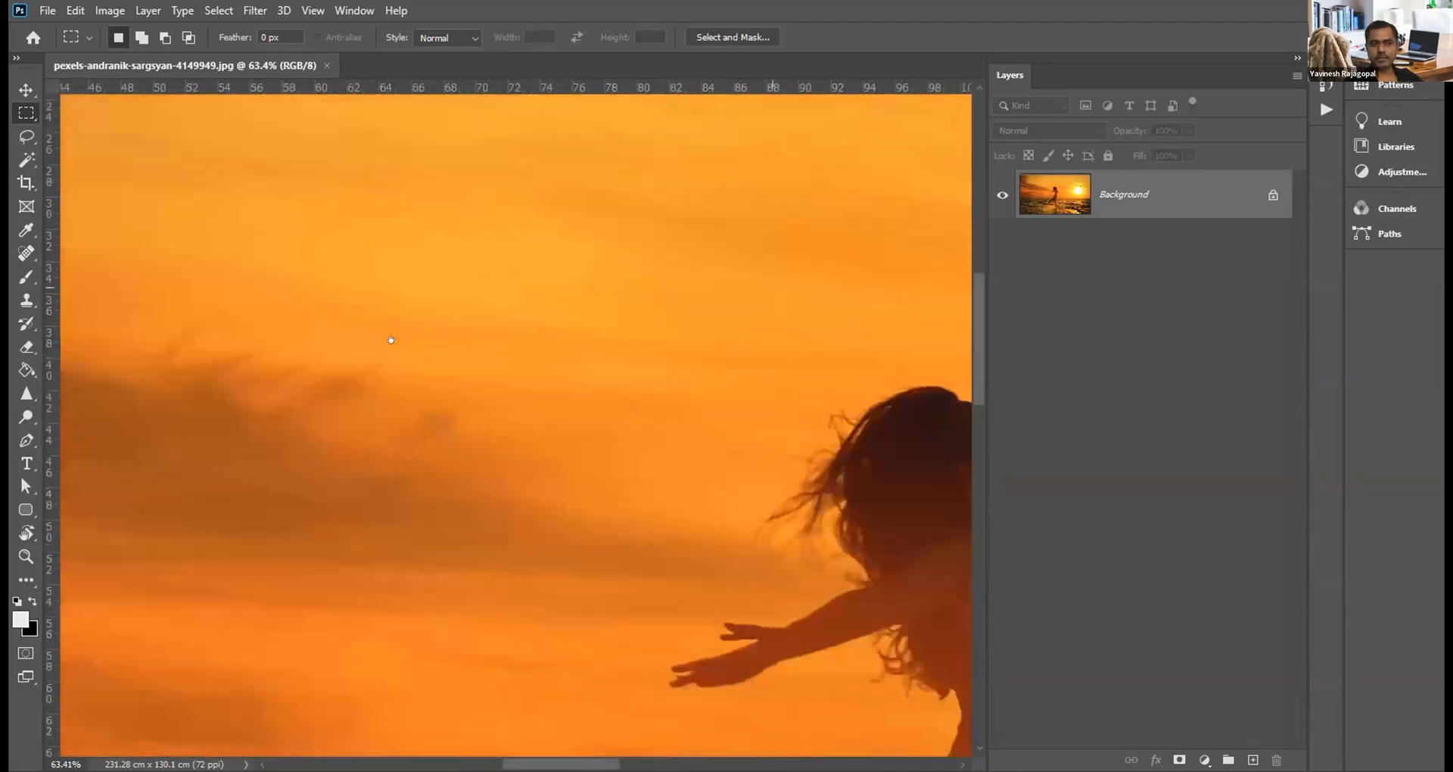
left_click_drag(779, 250, 561, 345)
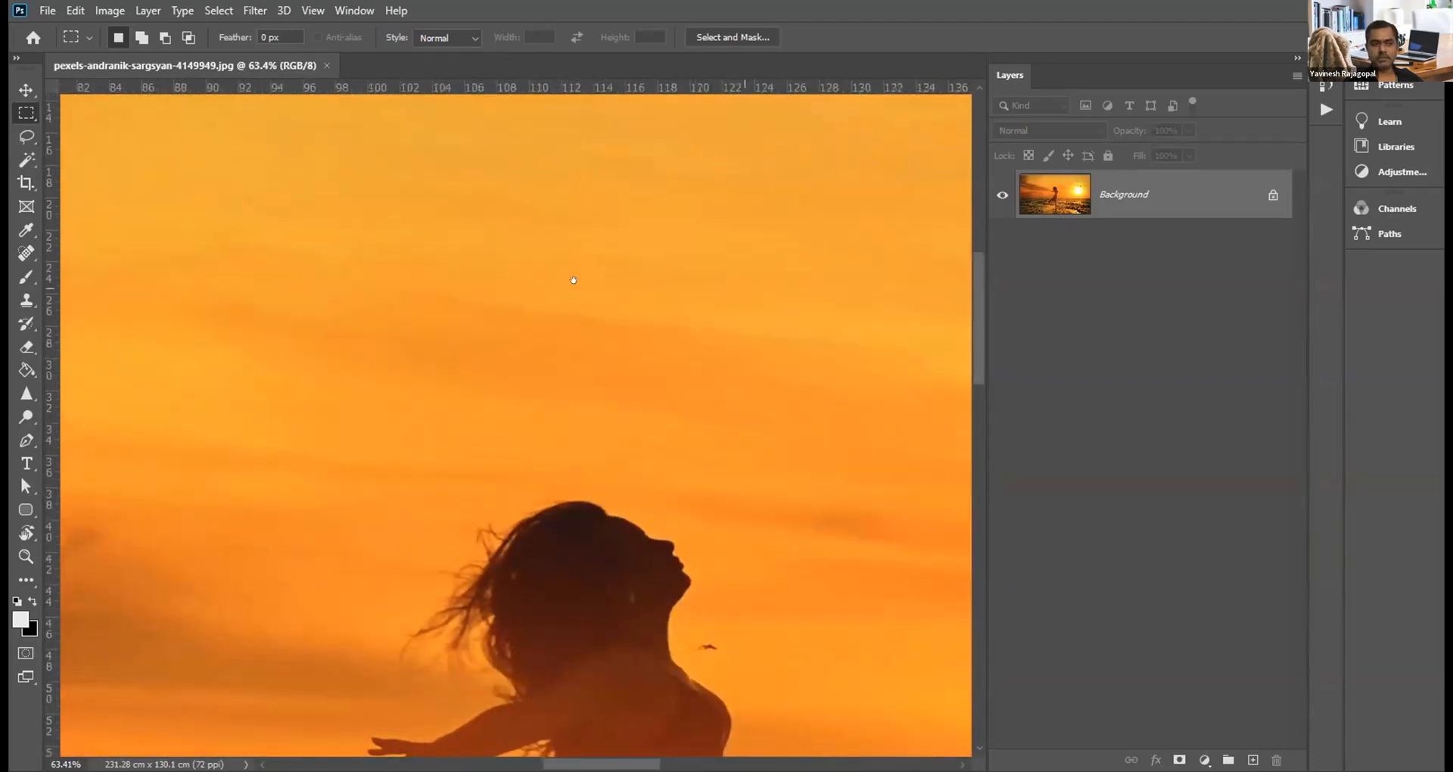
left_click_drag(753, 318, 413, 318)
left_click_drag(666, 356, 511, 174)
left_click_drag(617, 492, 740, 223)
left_click_drag(540, 400, 774, 309)
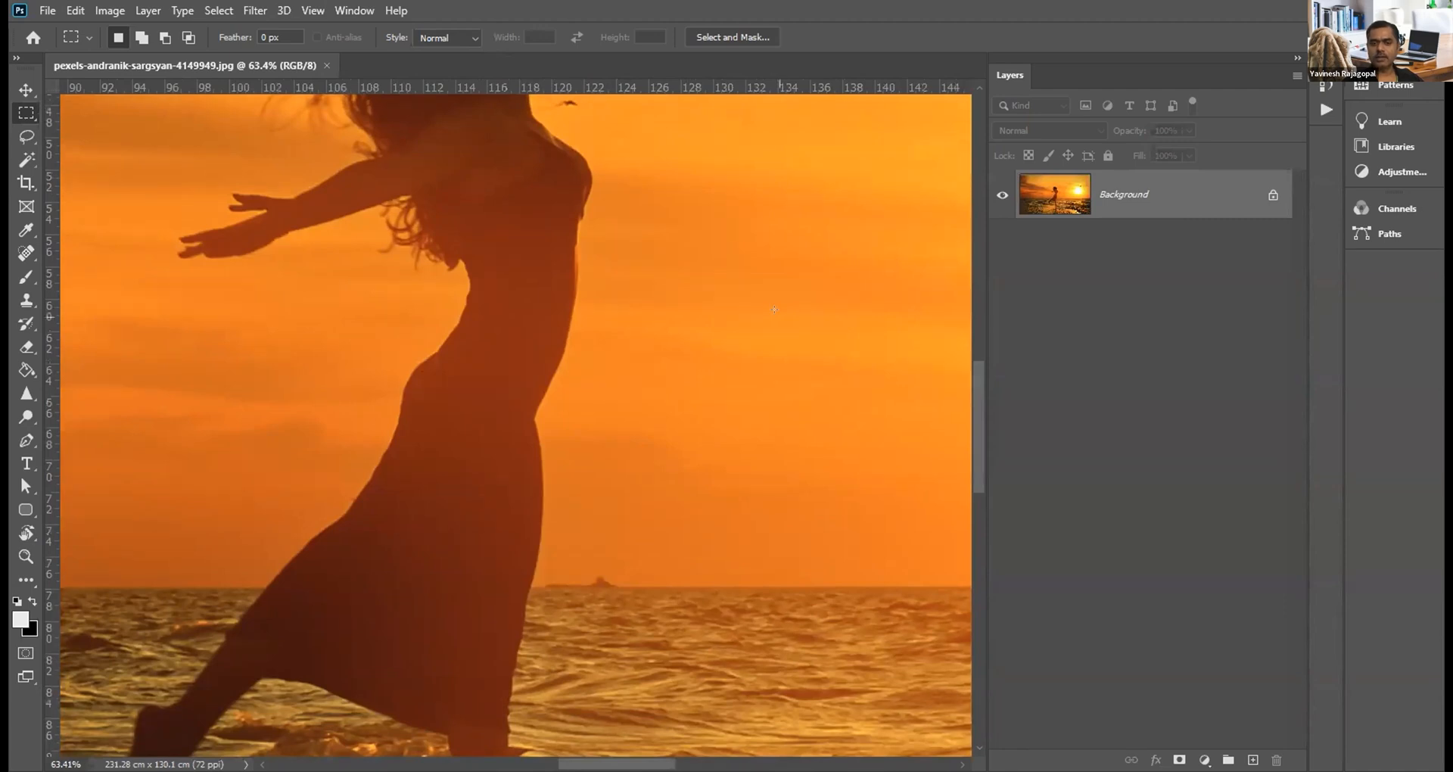
Step: Compare the leaping woman at fixed magnifications between 33.33% and 100%, zooming in and out in steps
key("ctrl+plus")
key("ctrl+plus")
key("ctrl+minus")
key("ctrl+minus")
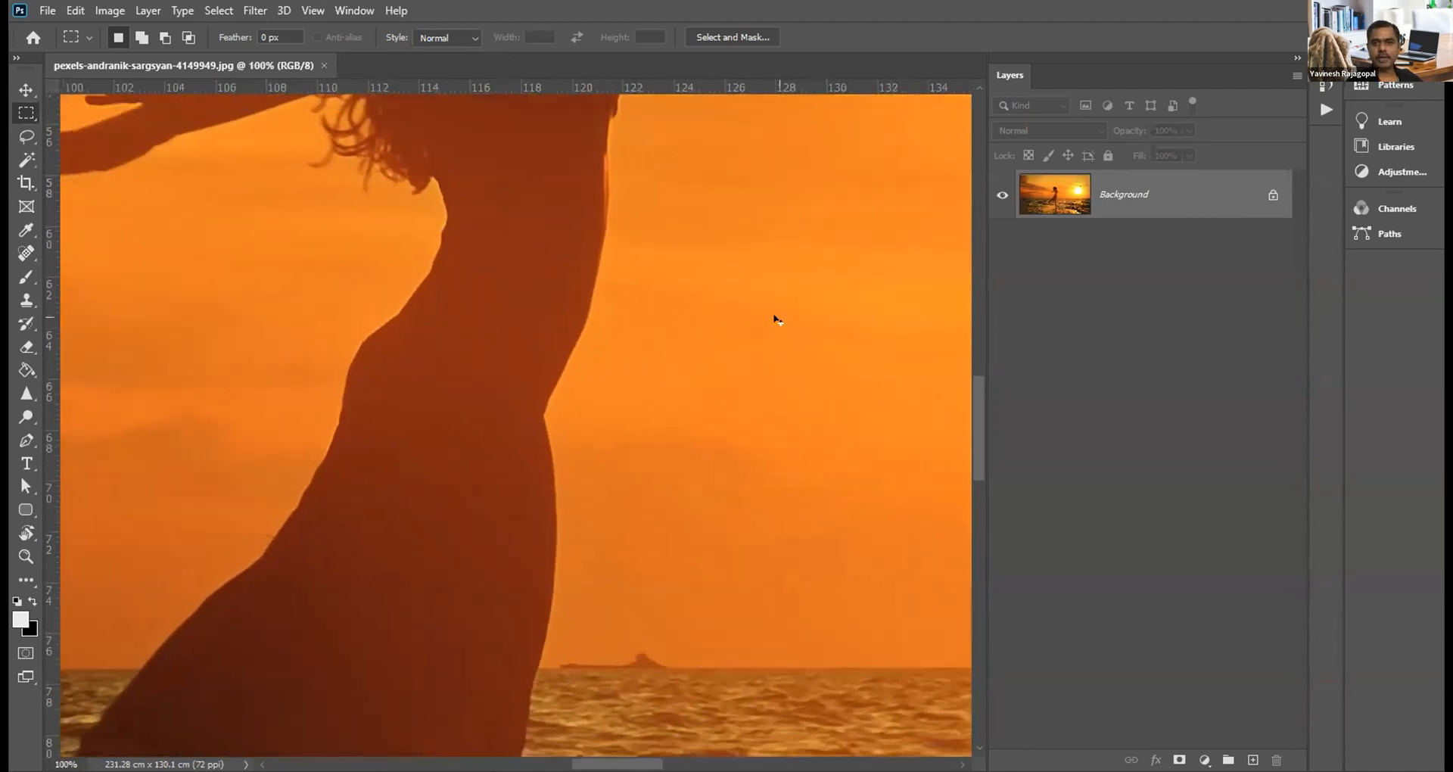
key("ctrl+minus")
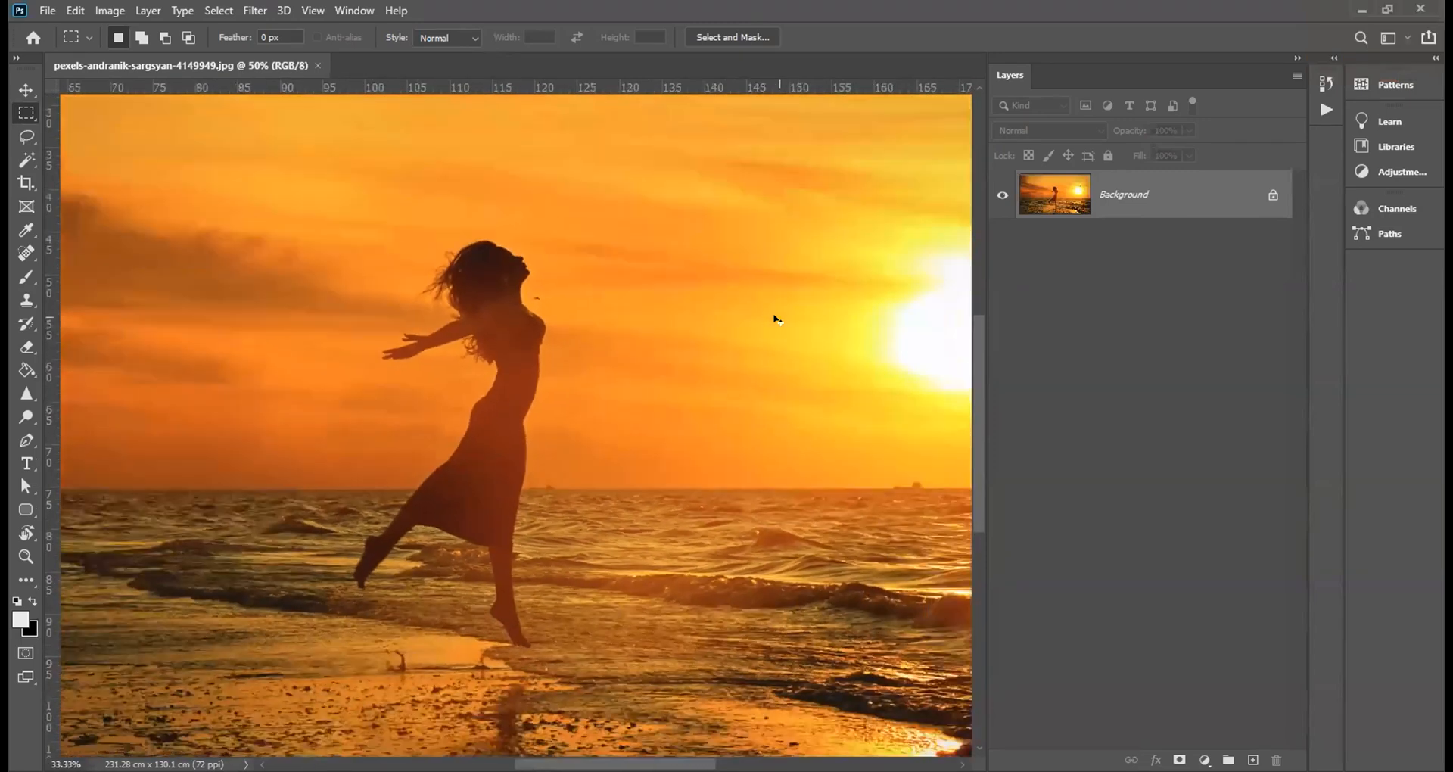
key("ctrl+plus")
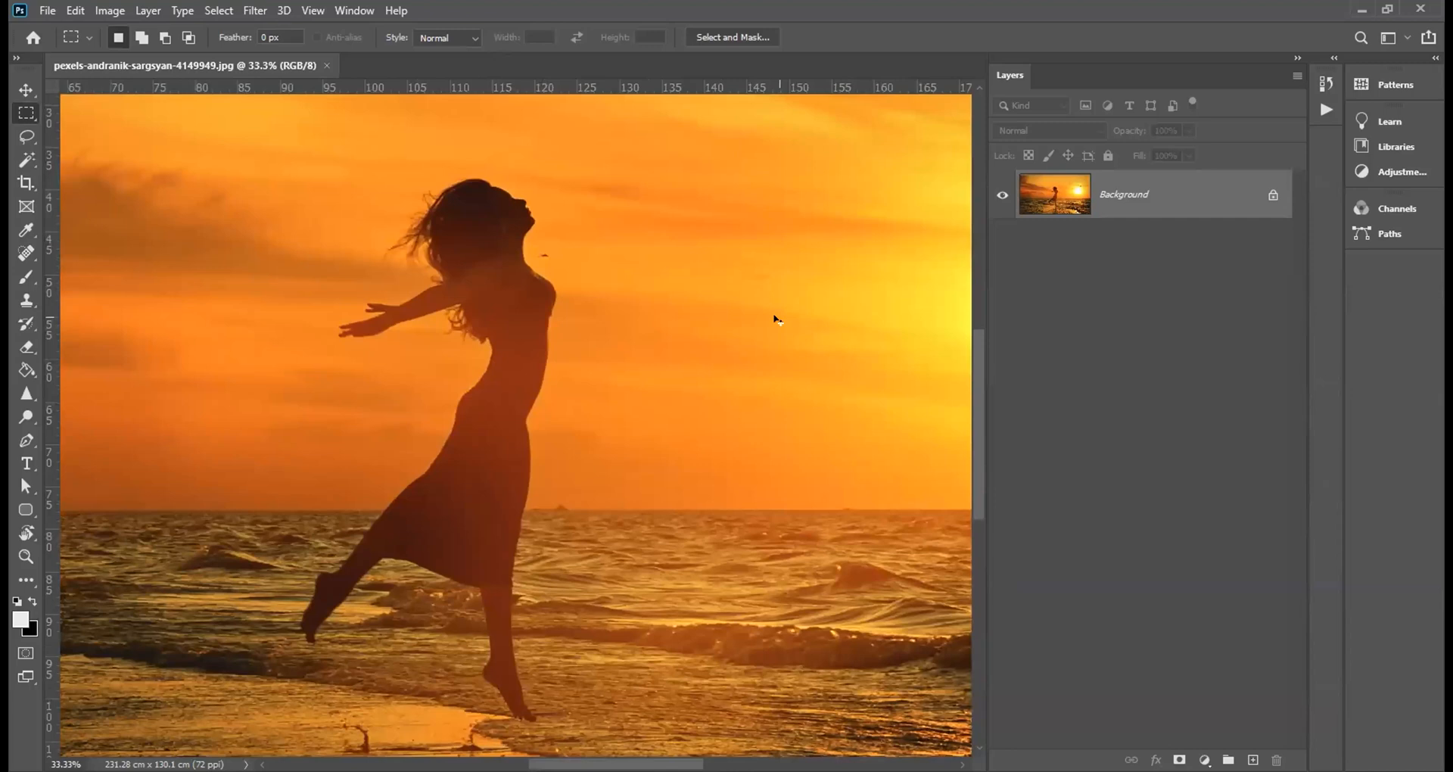
key("ctrl+plus")
key("ctrl+plus")
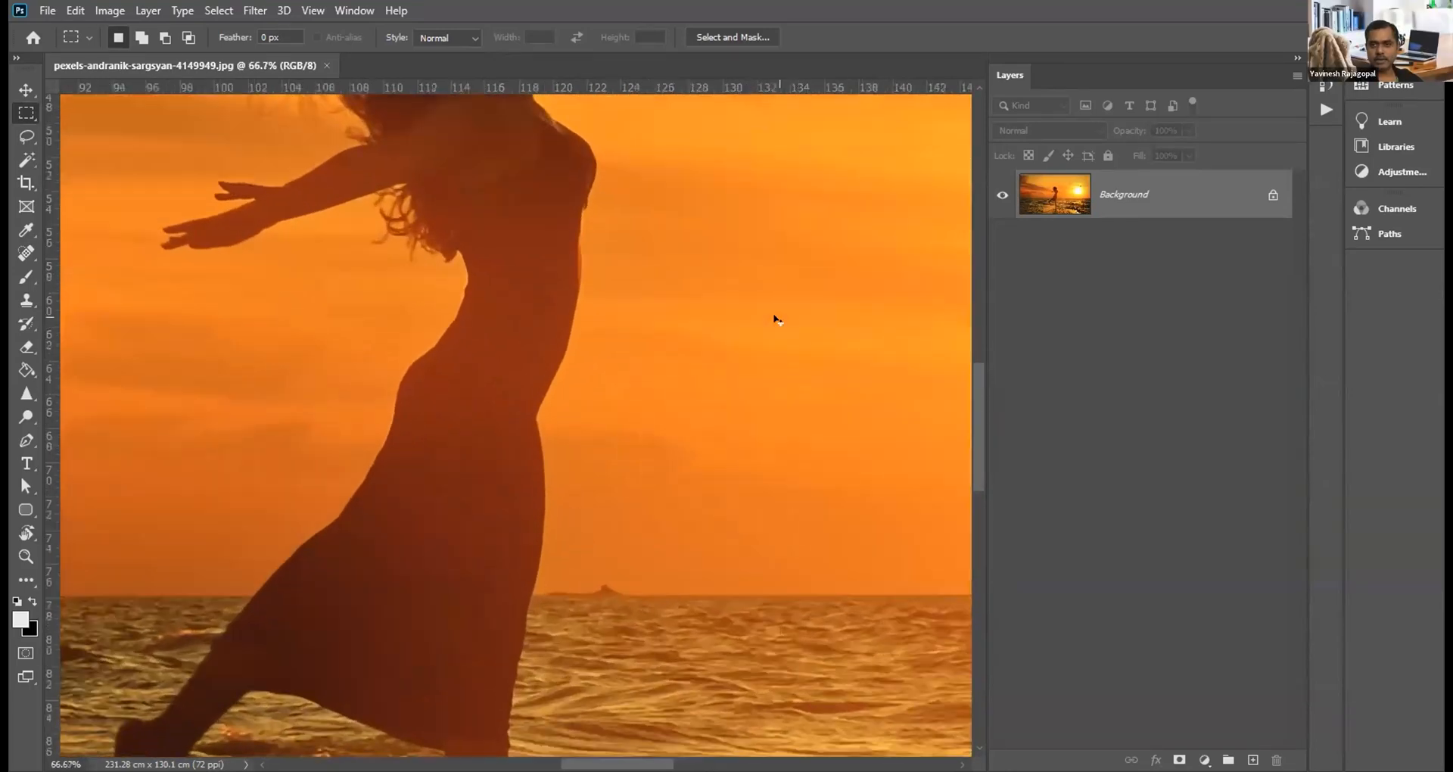
key("ctrl+minus")
key("ctrl+minus")
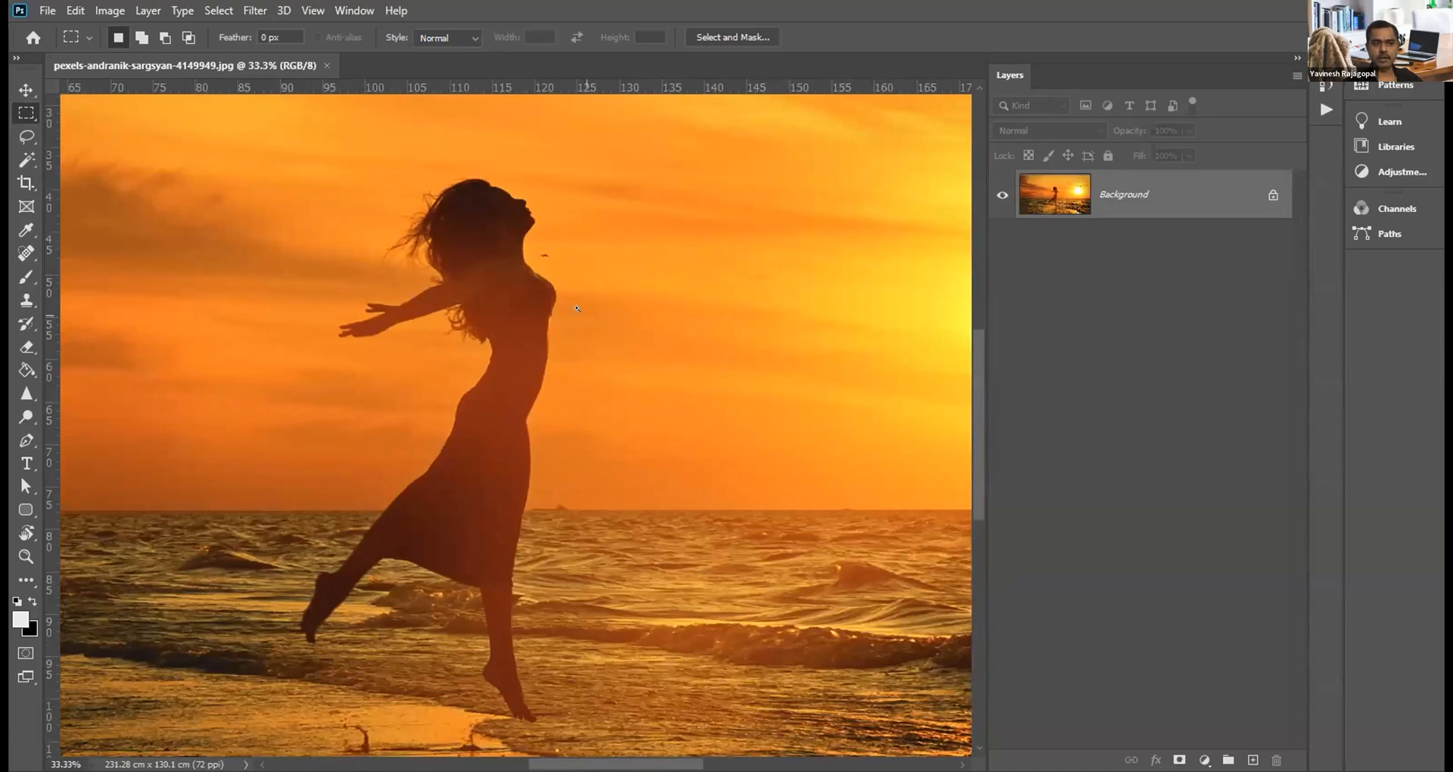
Step: Examine the woman's silhouette from her arms down to her front foot at close range, and fit the whole photo in the window
left_click_drag(514, 310, 474, 320)
left_click(474, 320, "alt")
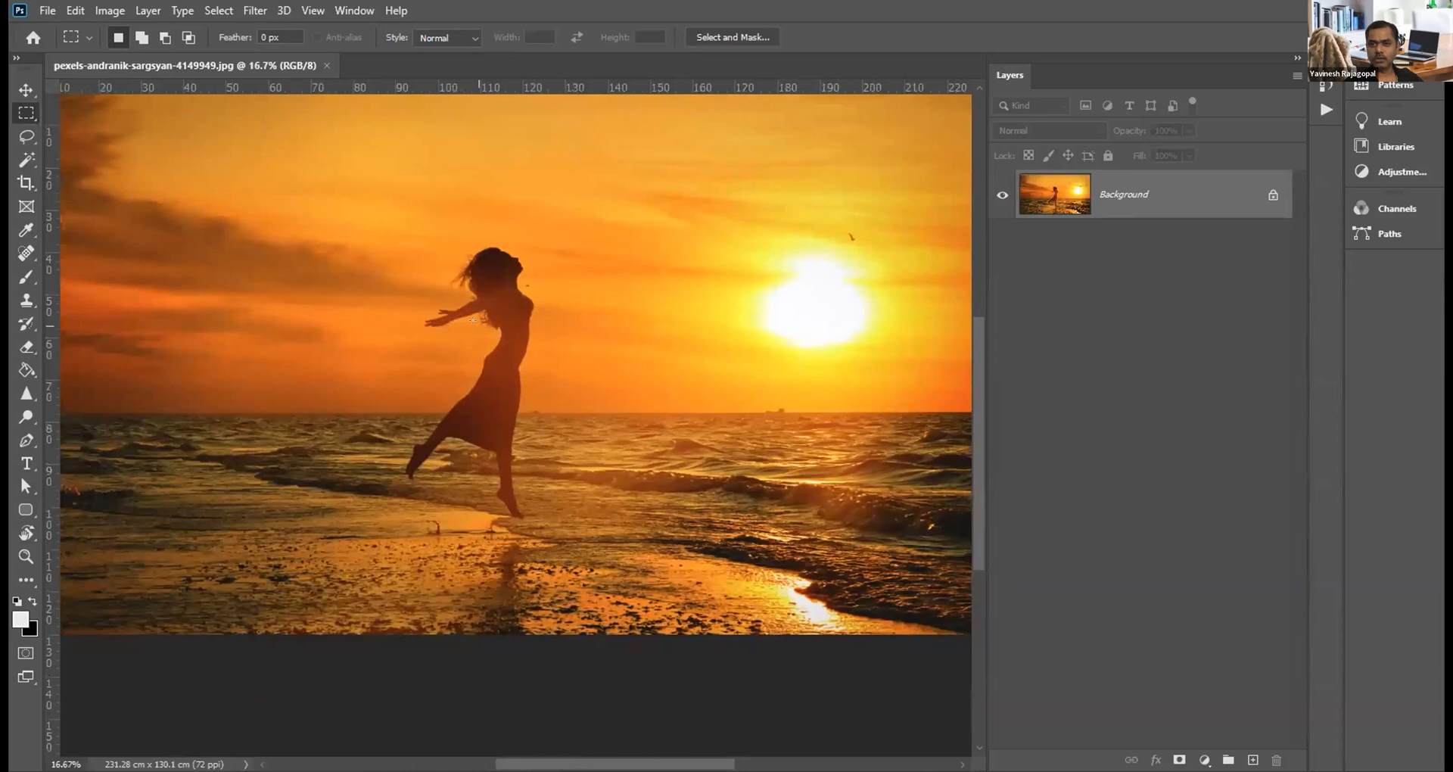
left_click_drag(477, 310, 610, 339)
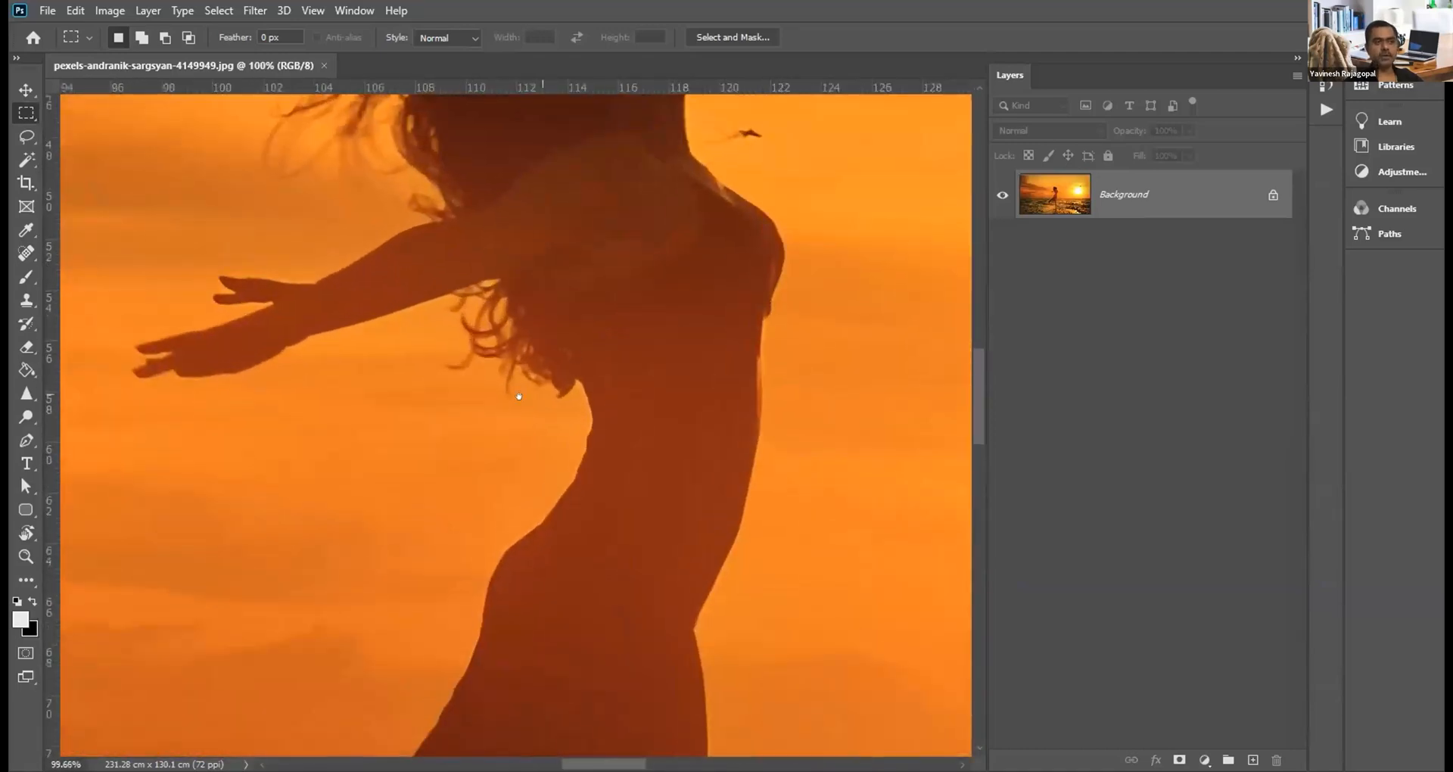
left_click_drag(520, 439, 696, 209)
left_click_drag(752, 557, 661, 396)
left_click_drag(761, 539, 618, 330)
left_click_drag(803, 545, 658, 365)
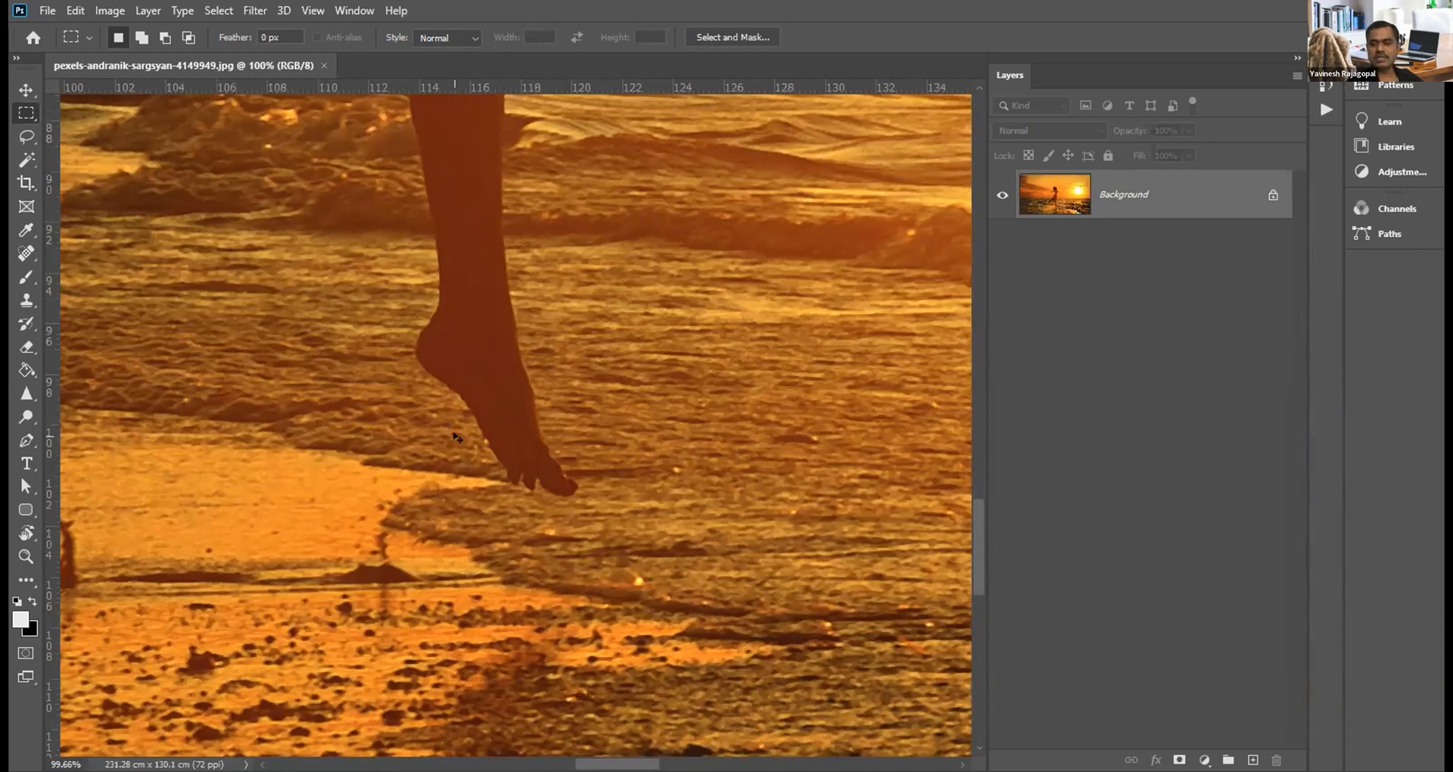
key("ctrl+0")
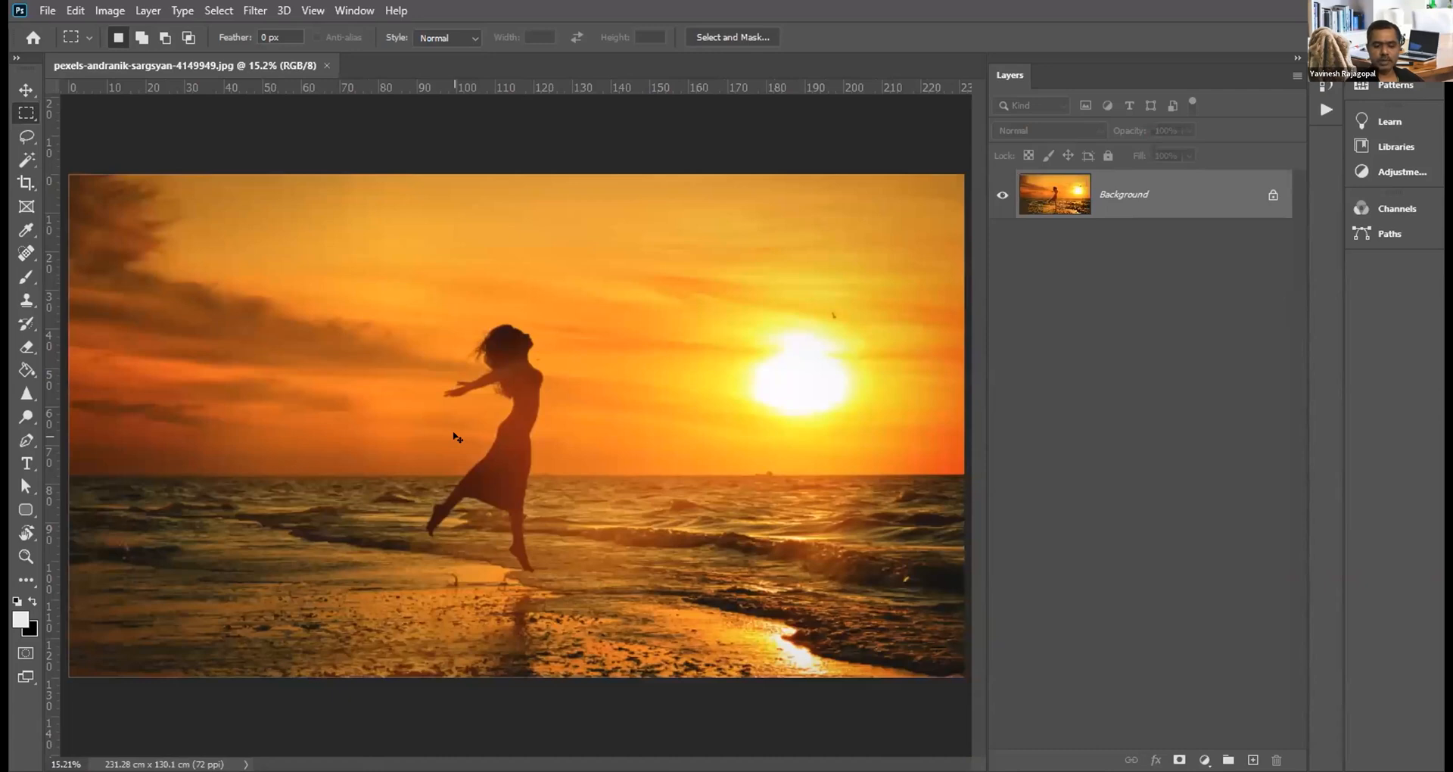
Step: Step the photo through several magnifications, fit it in the window, and frame the leaping woman at 33.33%
key("ctrl+minus")
key("ctrl+0")
key("ctrl+plus")
key("ctrl+plus")
key("ctrl+plus")
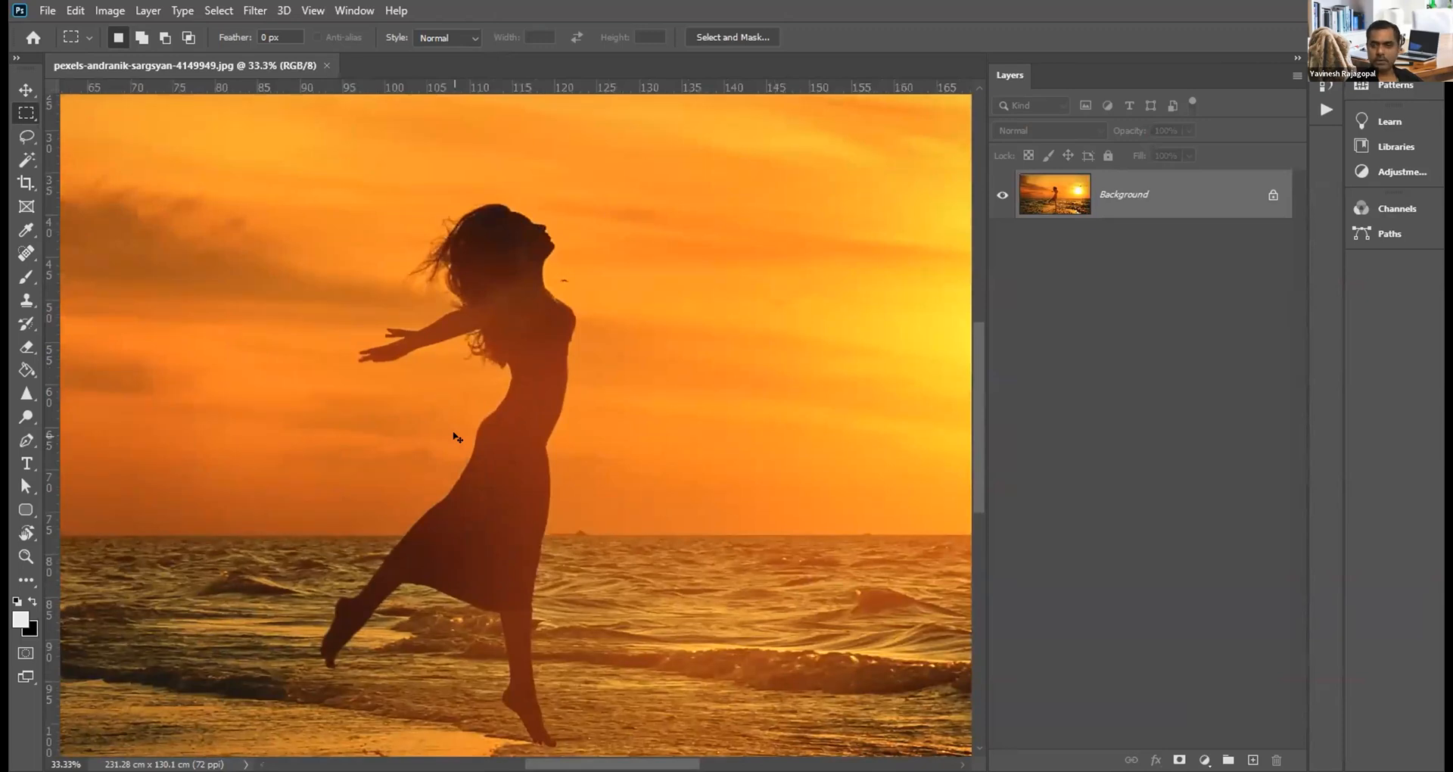
key("ctrl+plus")
key("ctrl+plus")
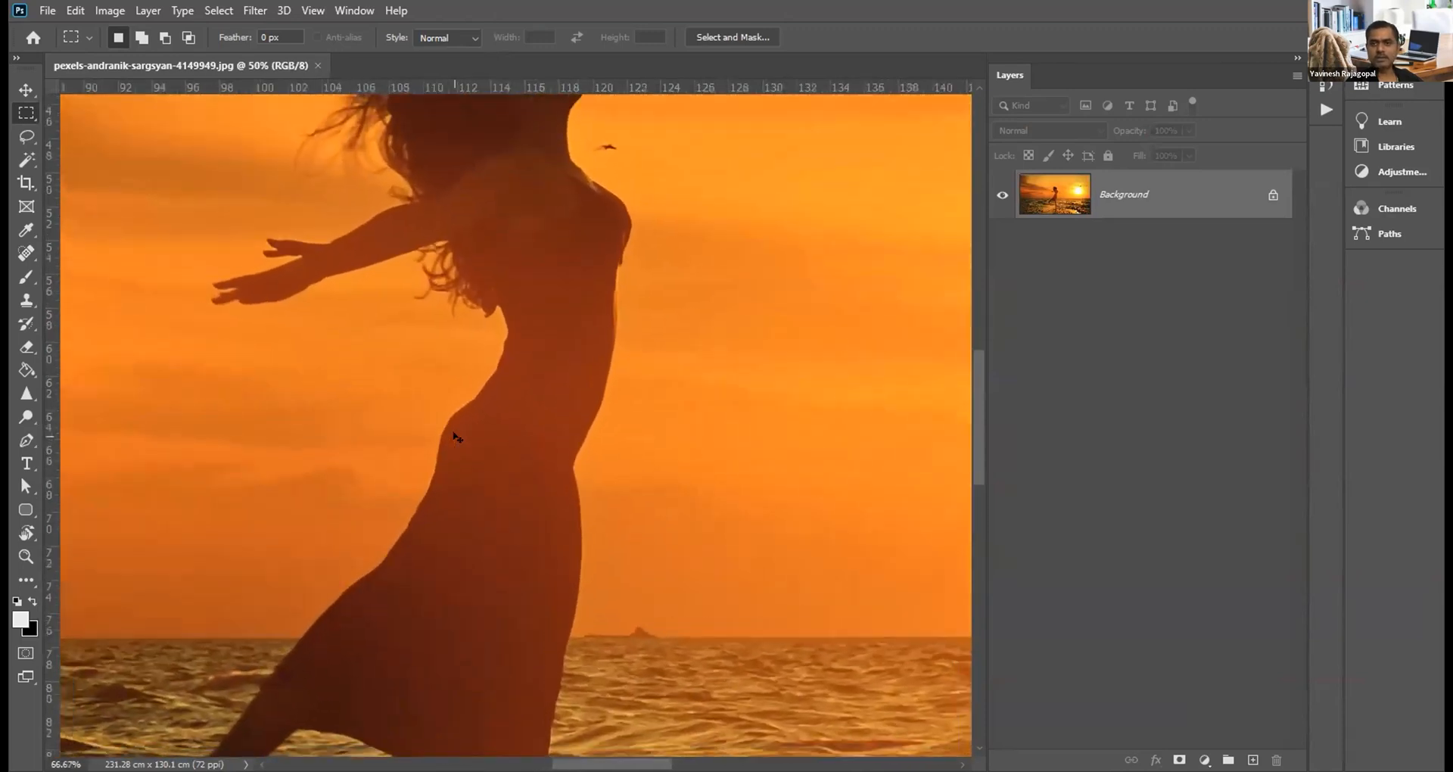
key("ctrl+minus")
key("ctrl+minus")
key("ctrl+minus")
key("ctrl+minus")
key("ctrl+minus")
key("ctrl+minus")
key("ctrl+minus")
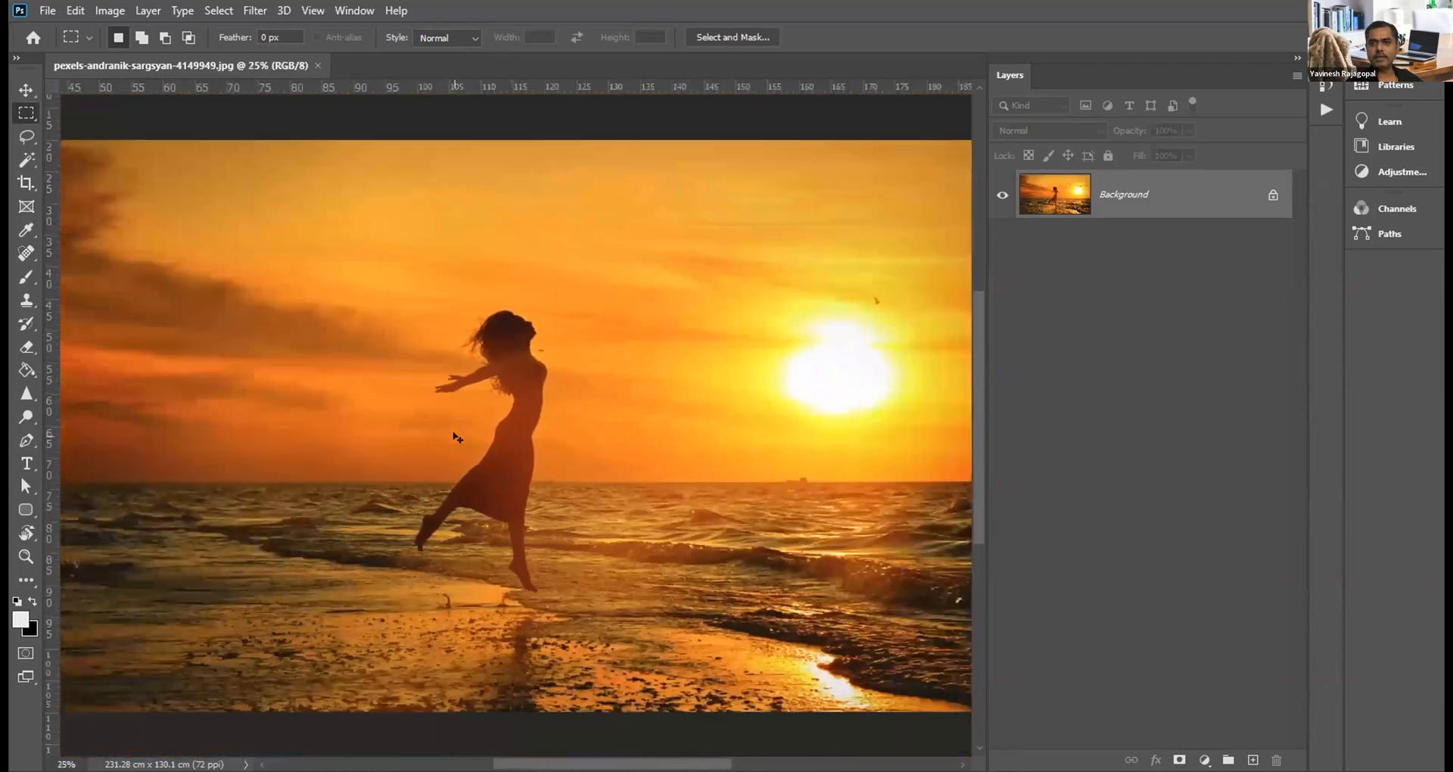
key("ctrl+0")
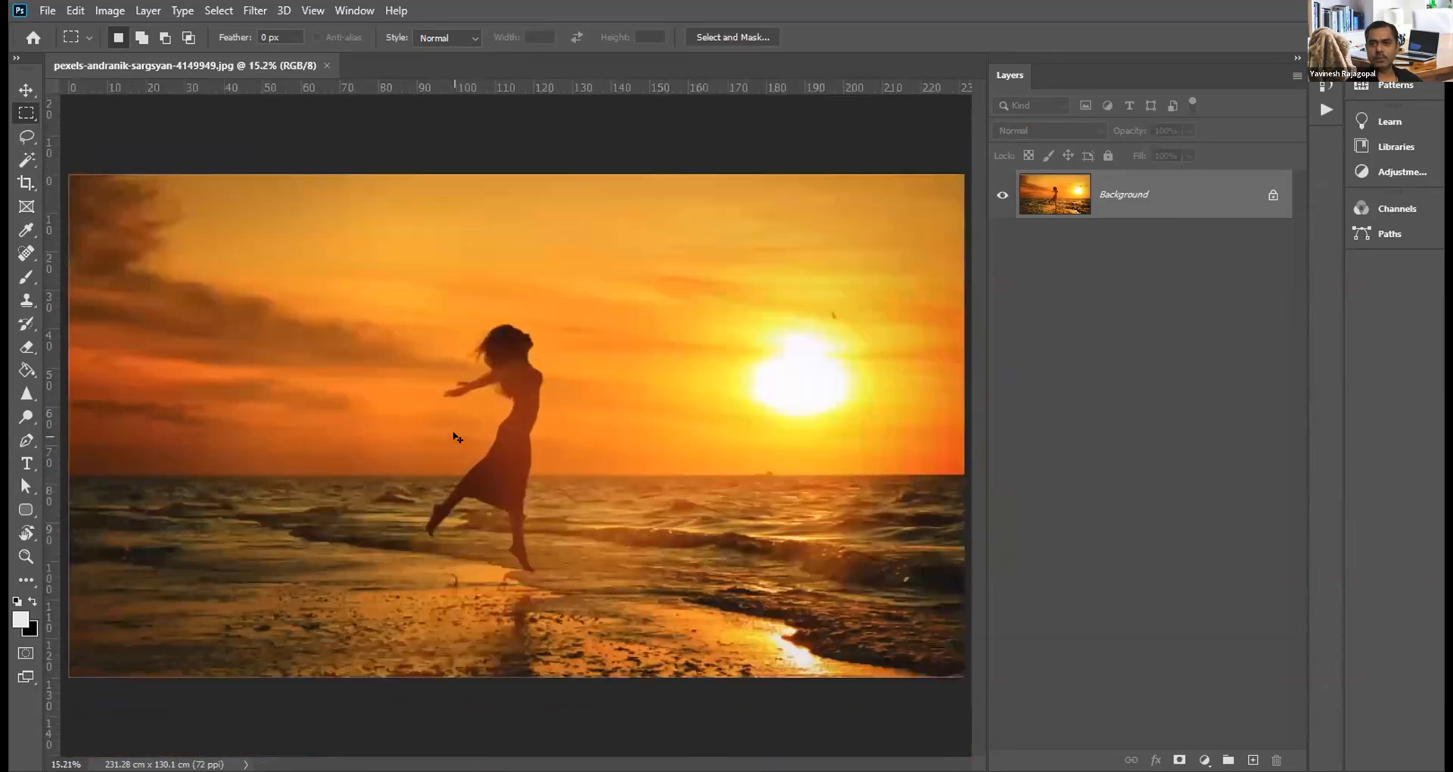
key("ctrl+plus")
key("ctrl+plus")
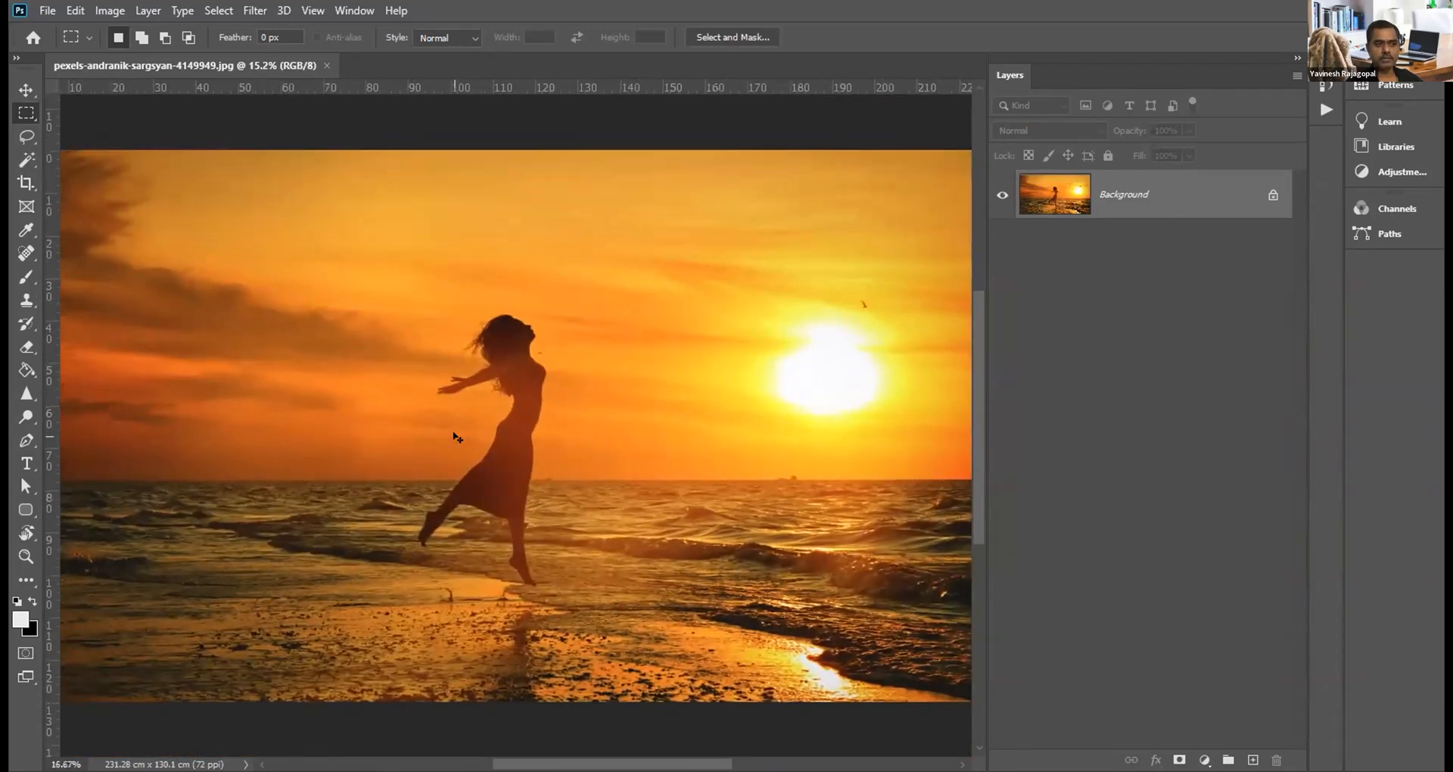
key("ctrl+plus")
left_click_drag(516, 323, 579, 290)
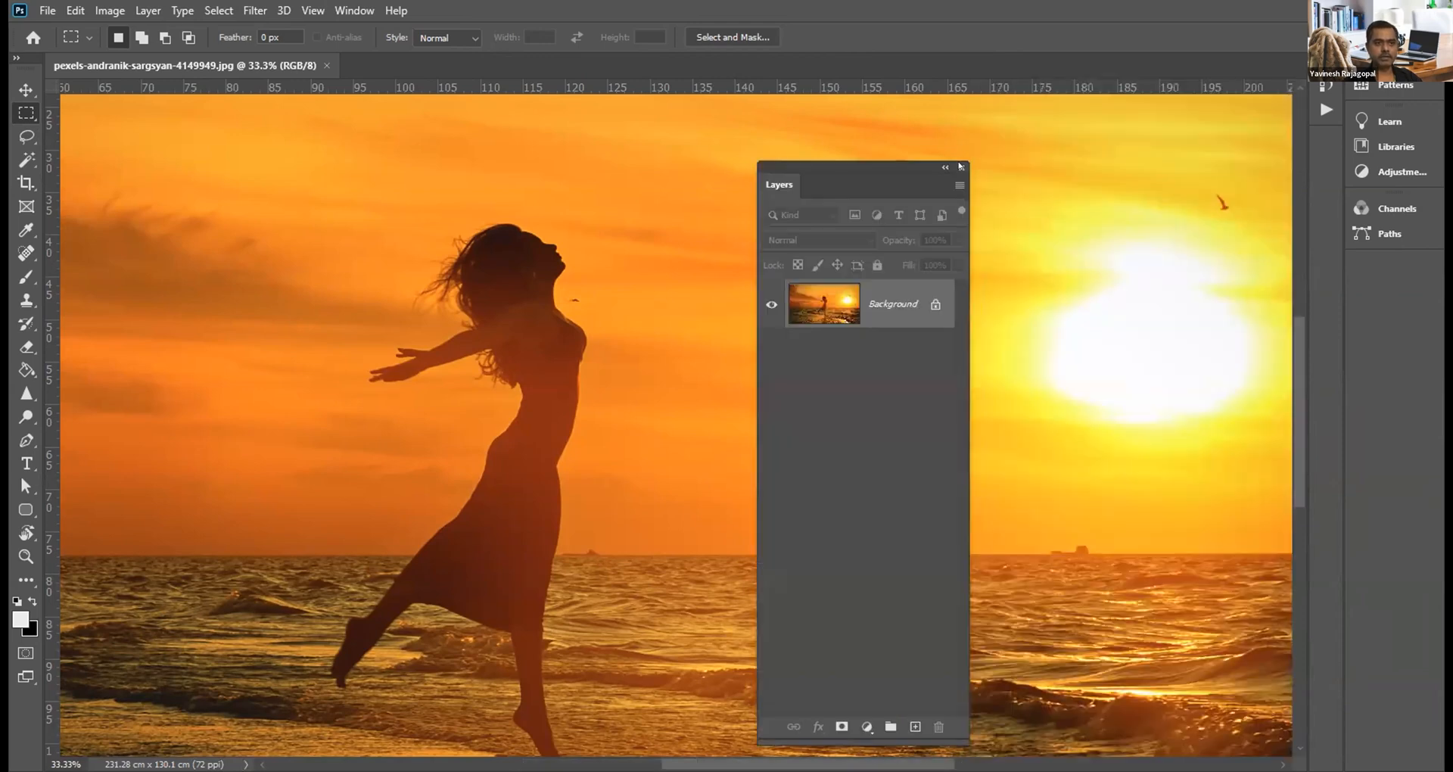
Step: Close the floating Layers panel, show it again, and check its entry in the list of available panels
left_click(964, 167)
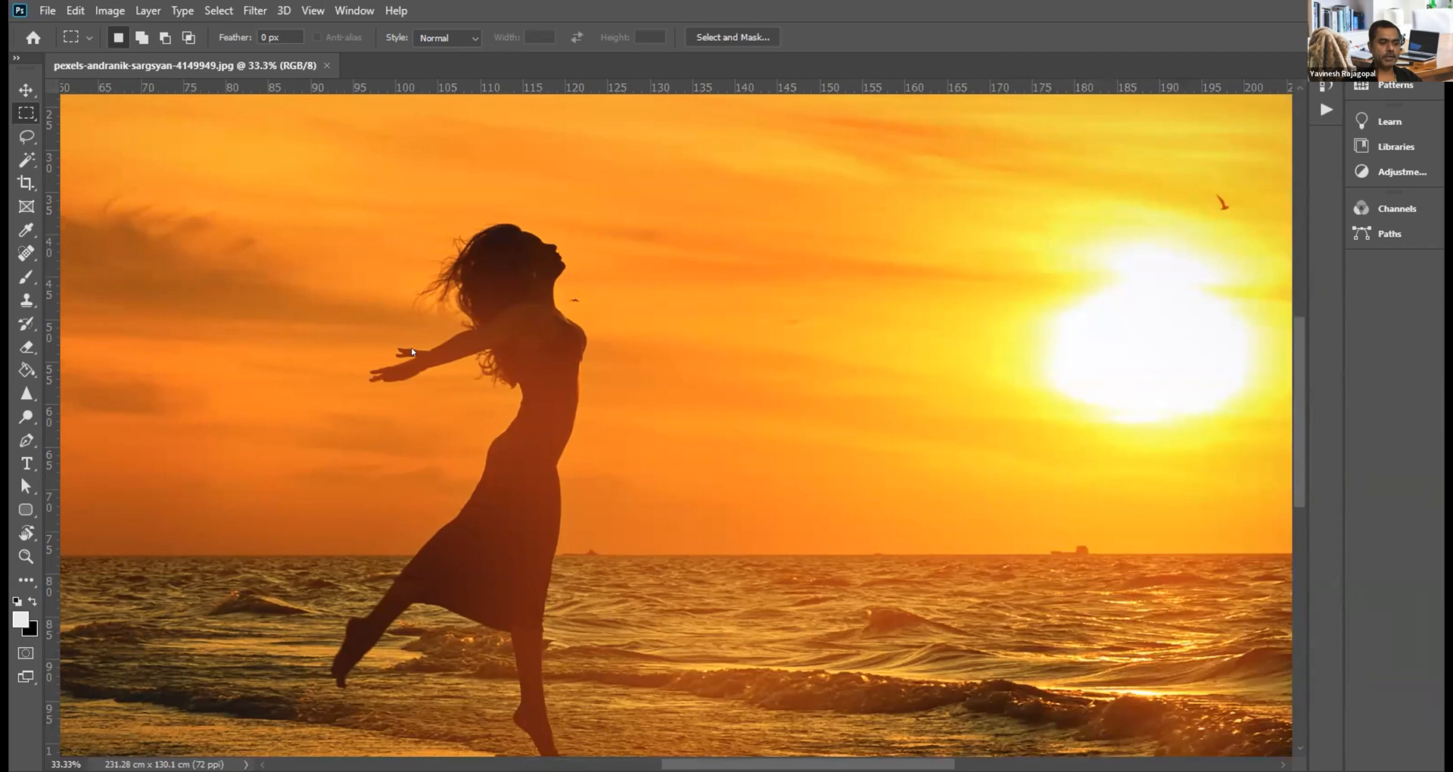
left_click(354, 10)
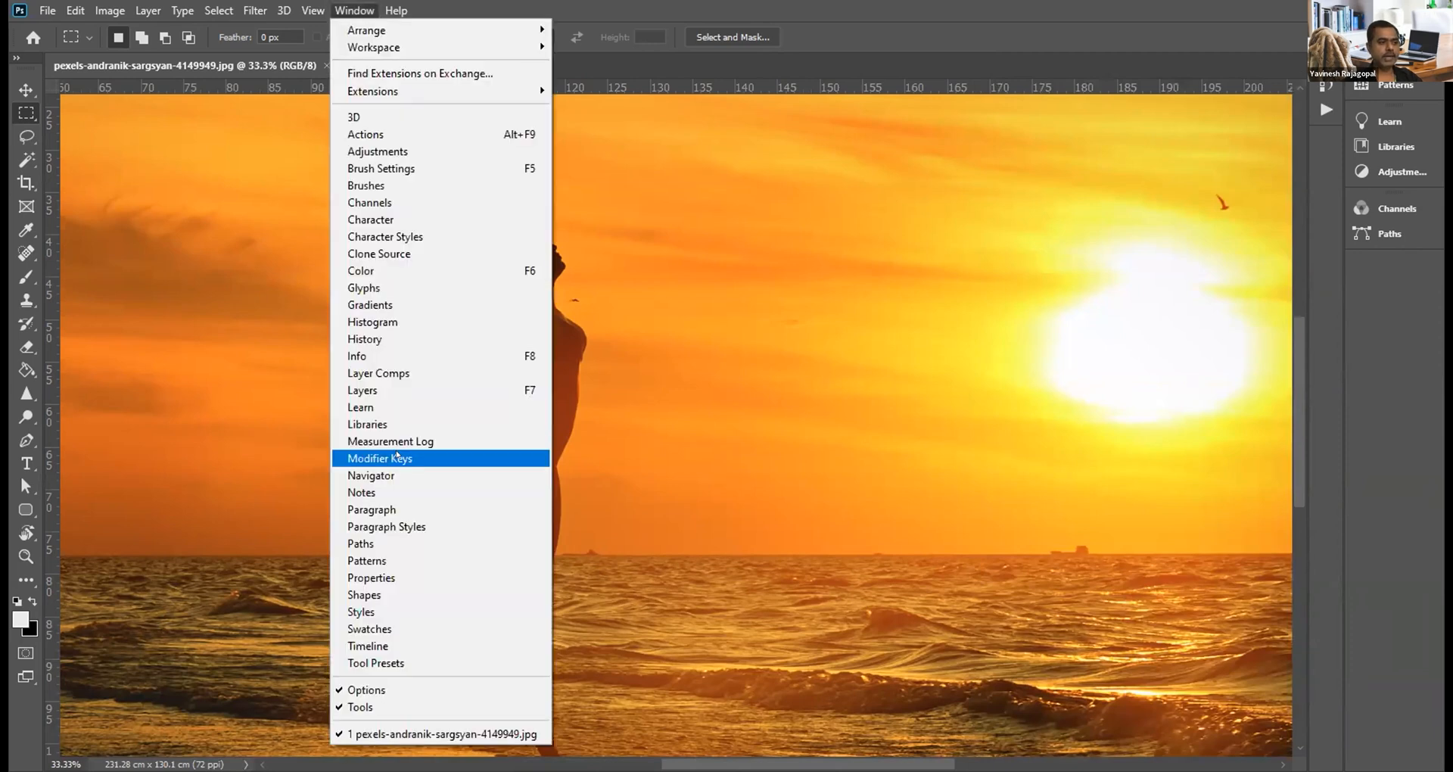
left_click(515, 390)
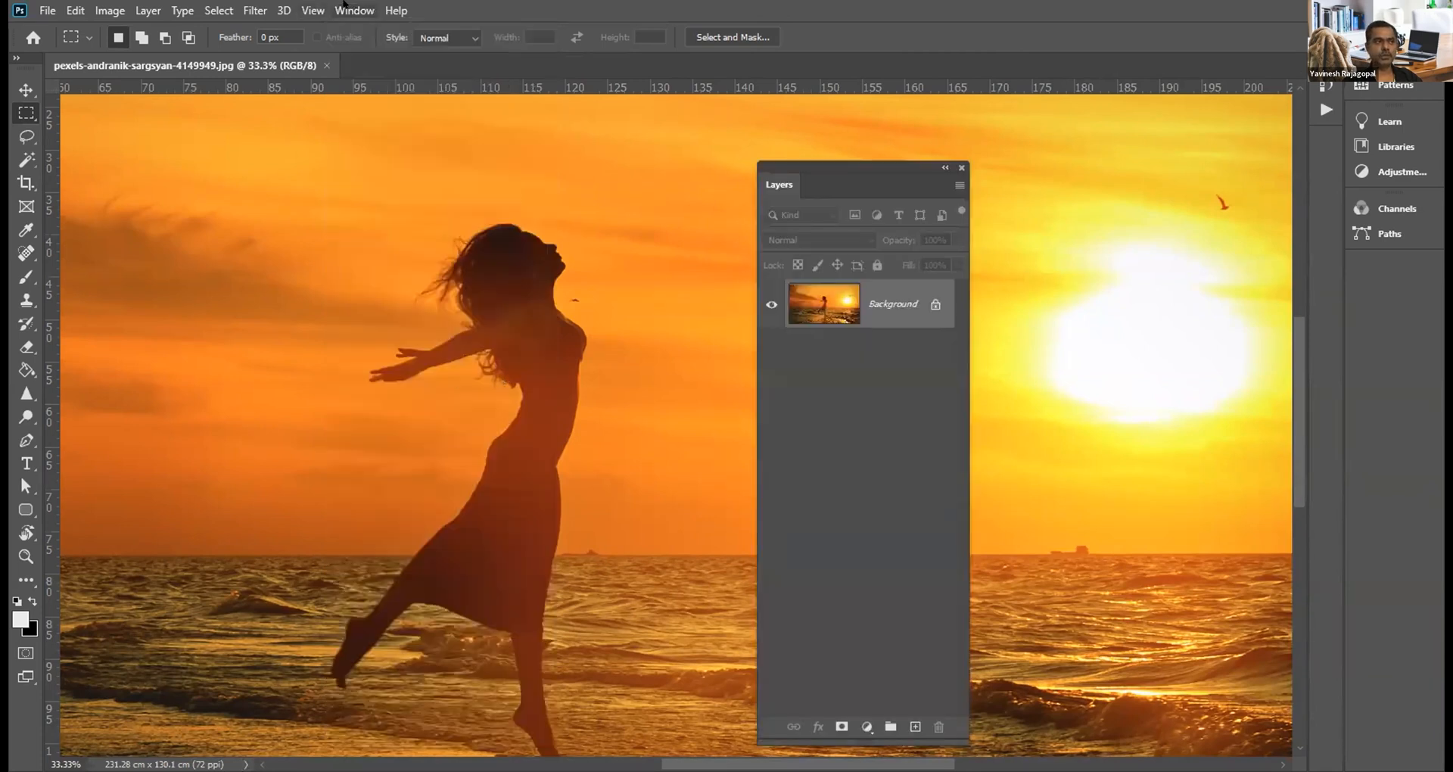
left_click(347, 9)
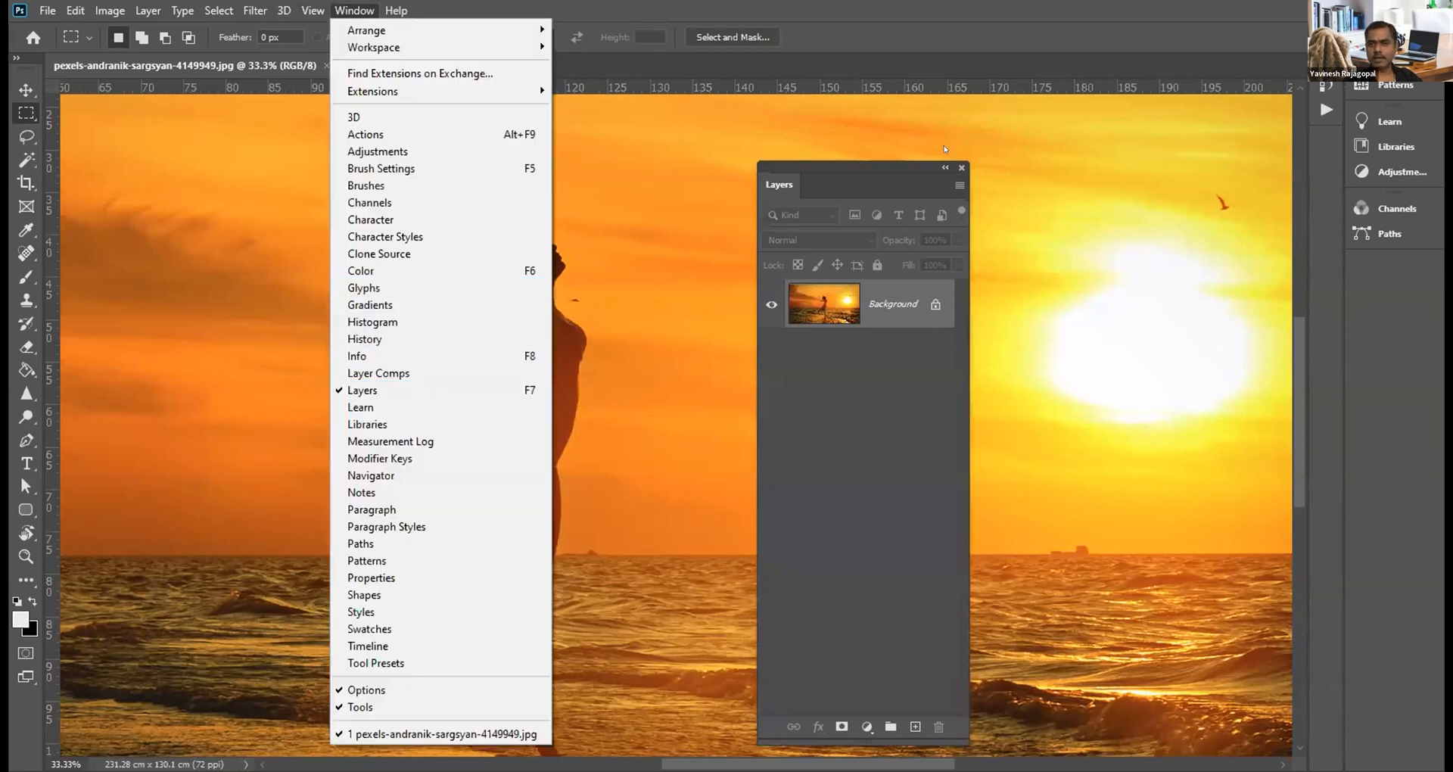
Step: Shorten the floating Layers panel and dock it as a separate column on the outer side of the collapsed panels
left_click_drag(846, 166, 1018, 138)
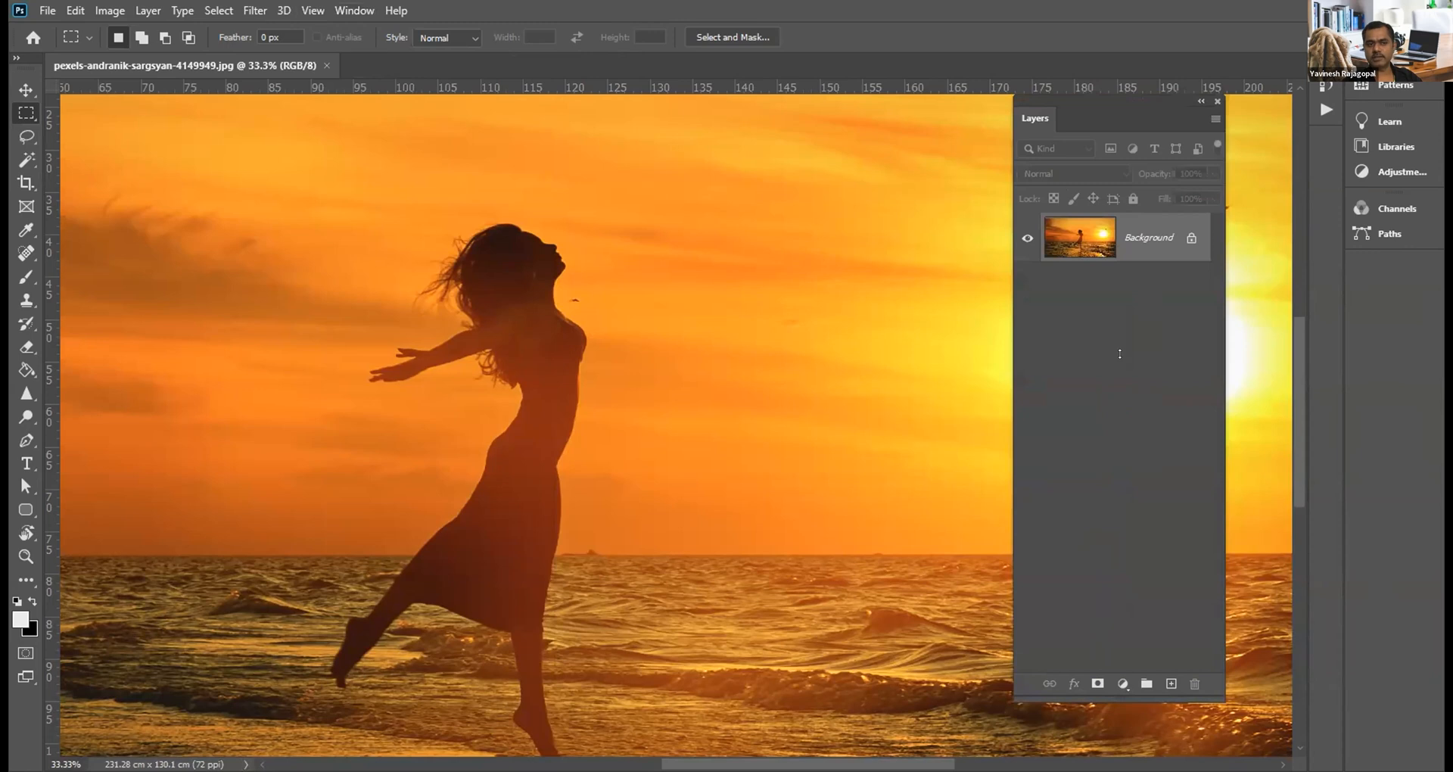
left_click_drag(1119, 353, 1090, 280)
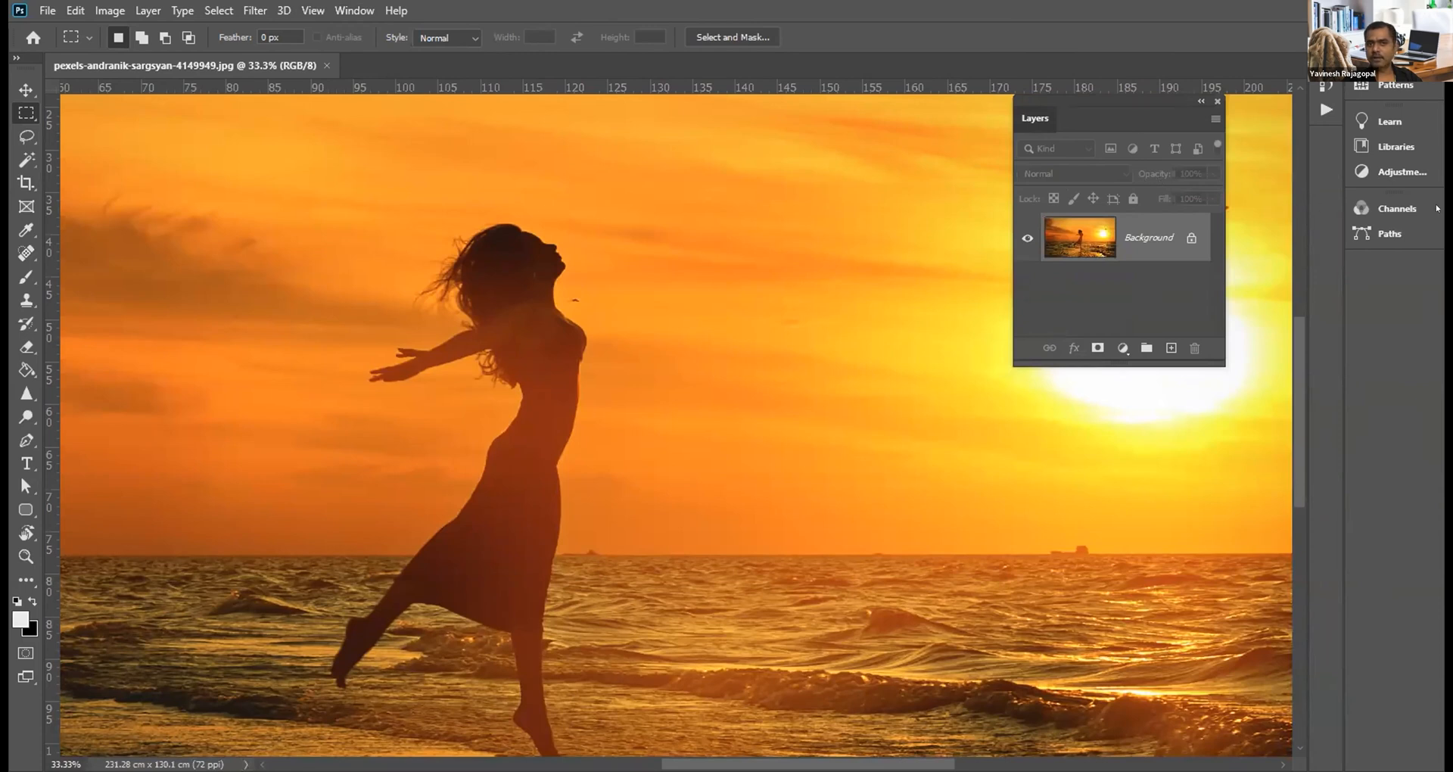
left_click_drag(1437, 208, 1437, 208)
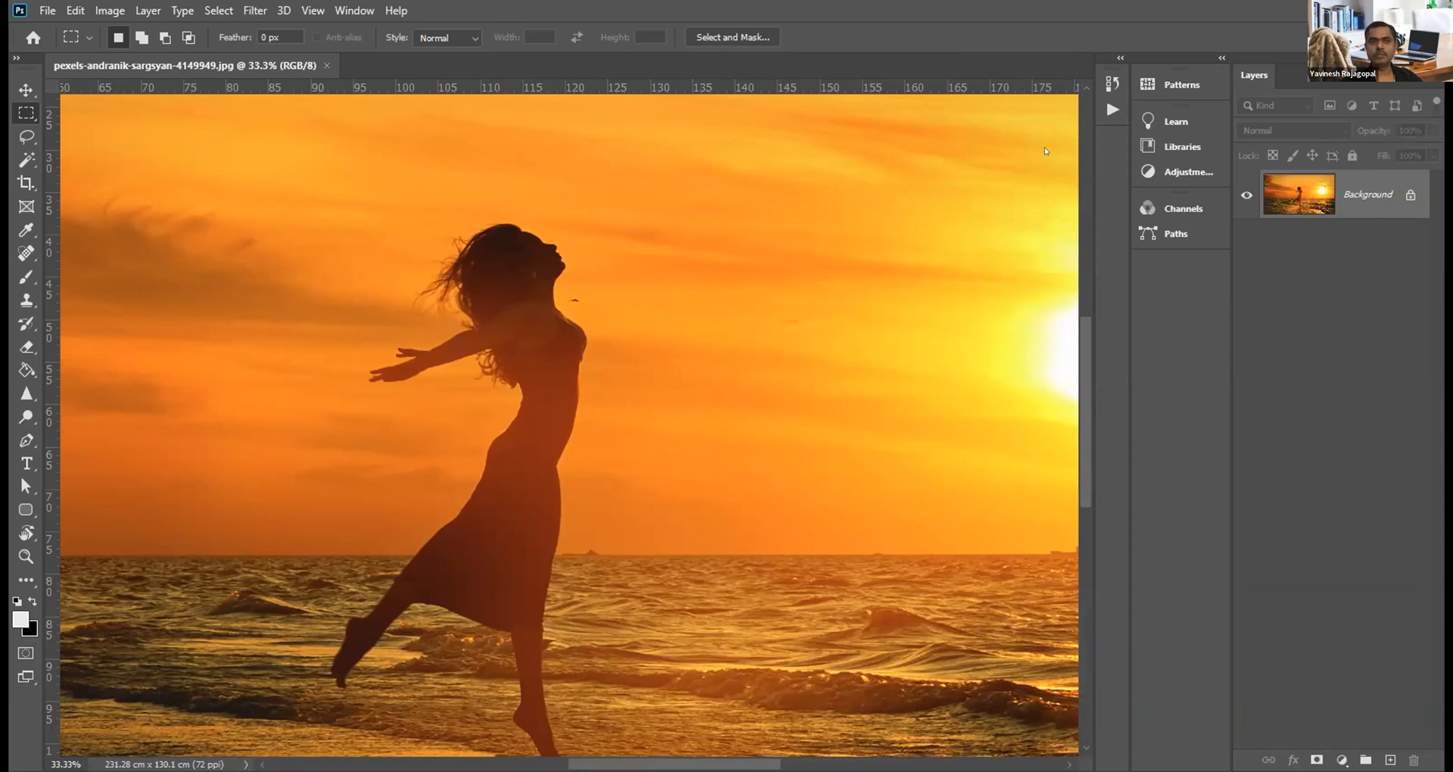
Step: Undock the Layers panel so it floats over the photo, and make it taller
left_click_drag(1253, 75, 1088, 81)
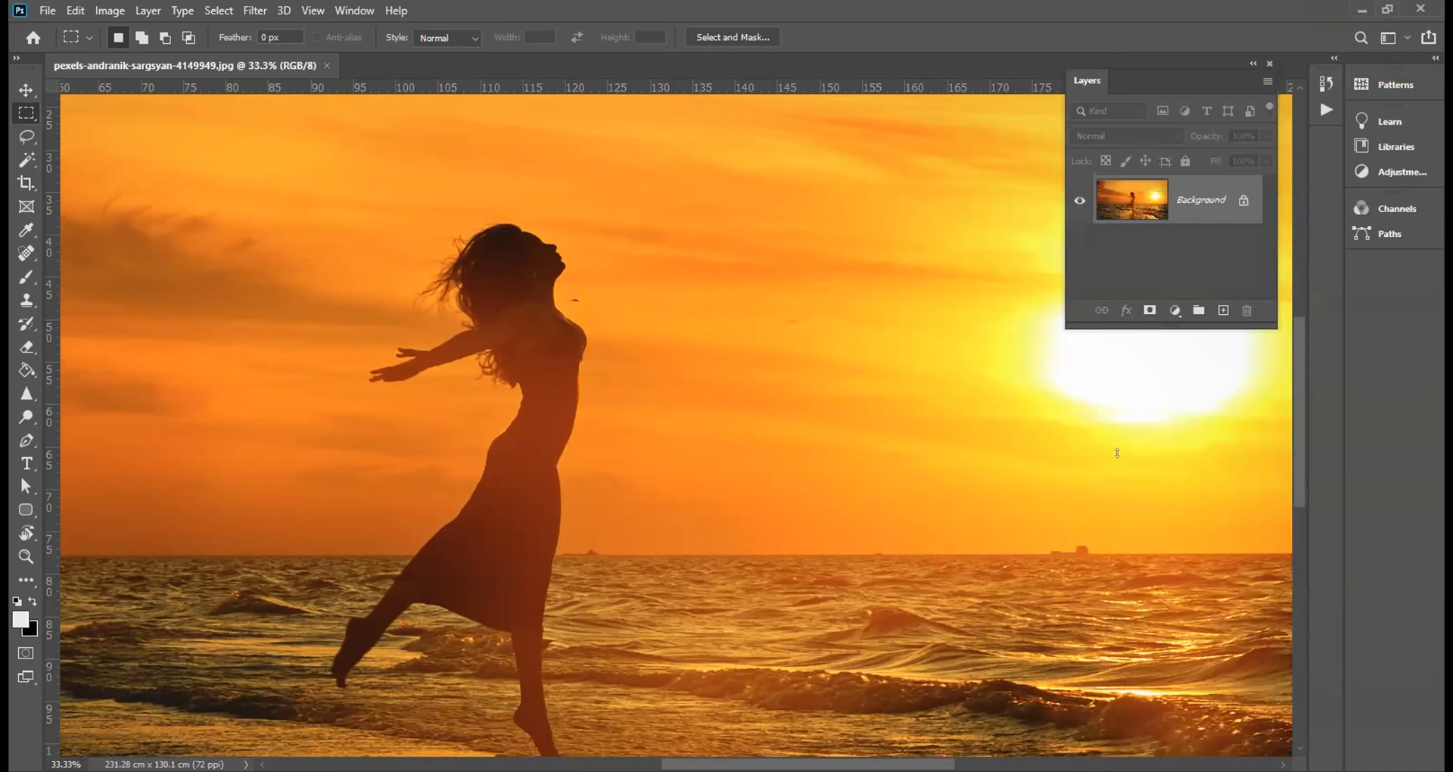
left_click_drag(1117, 453, 1131, 451)
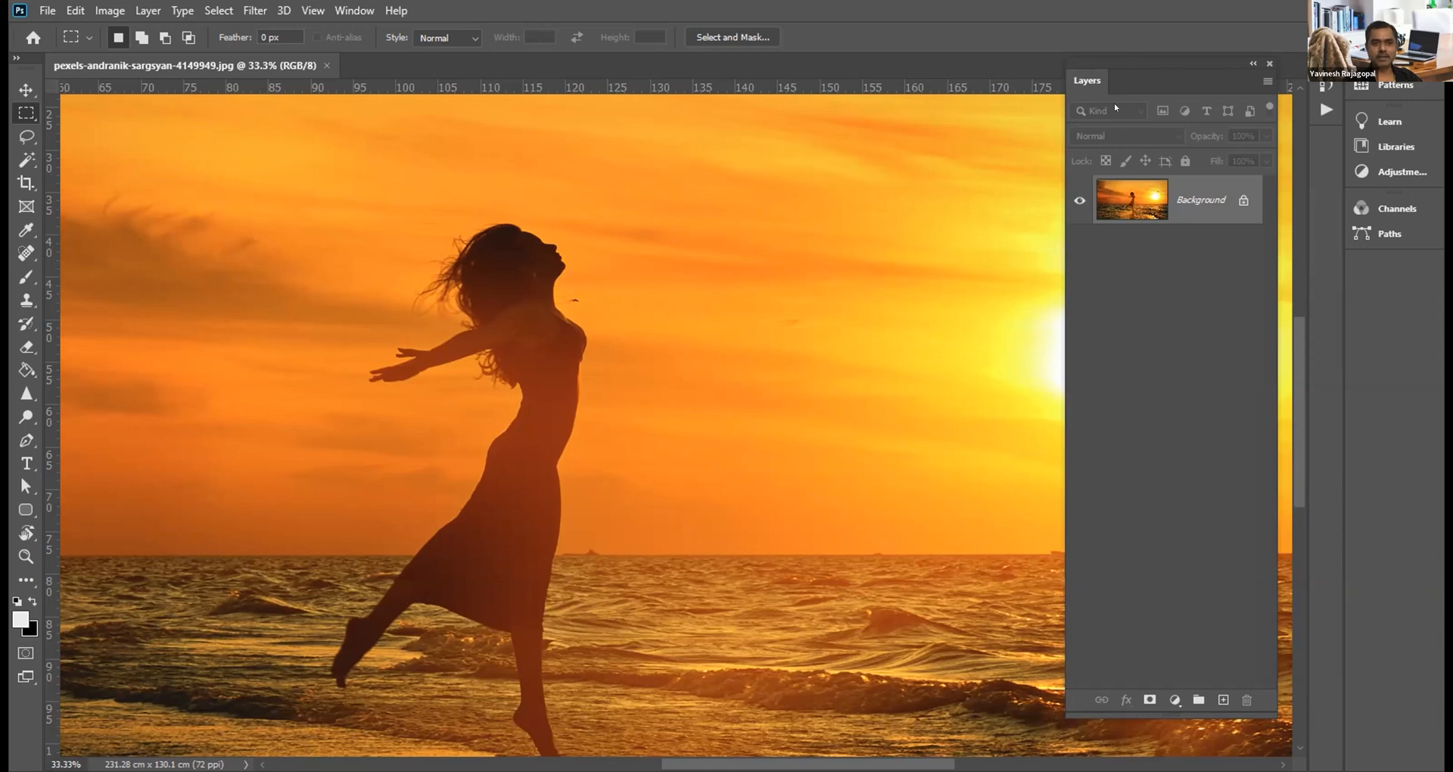
left_click_drag(1115, 108, 1099, 133)
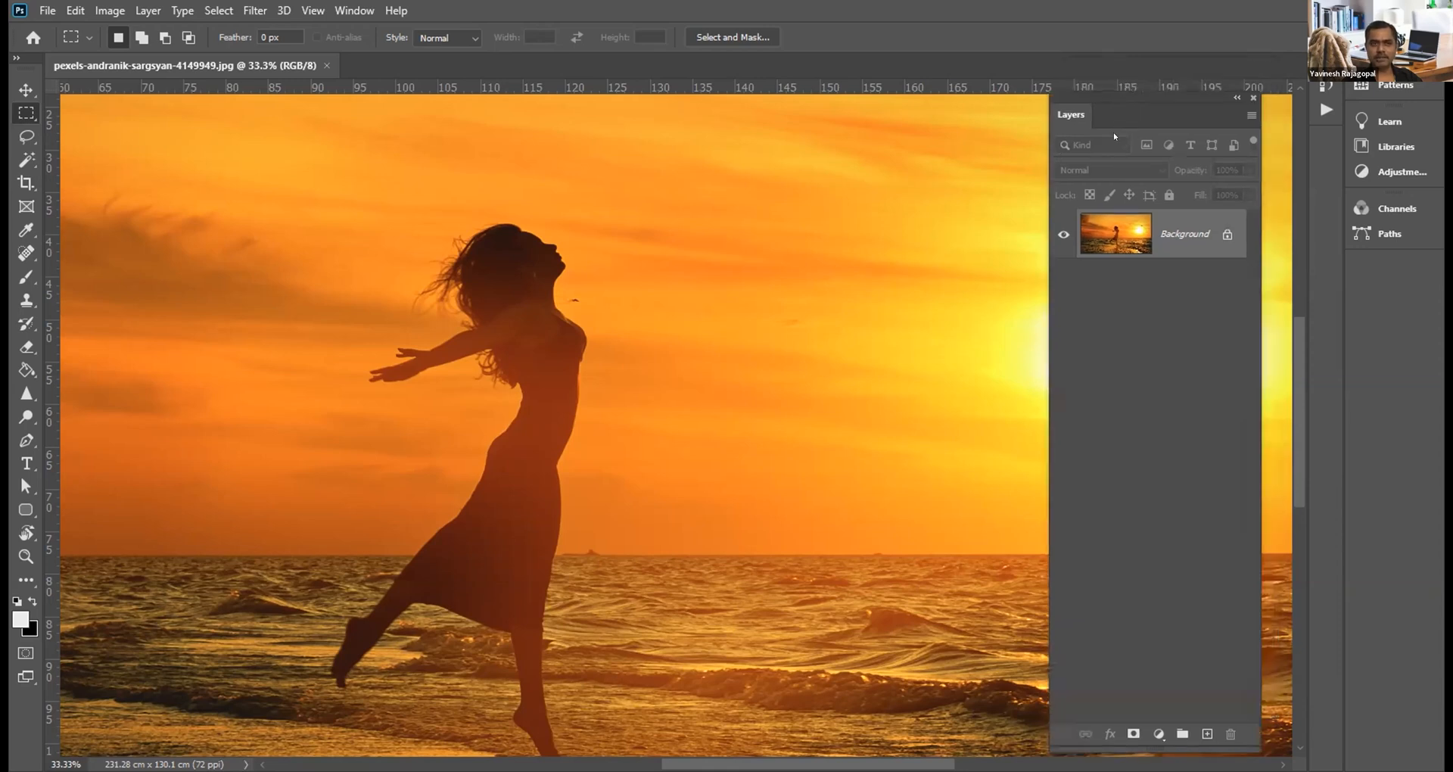
Step: Dock the Layers panel into the collapsed panel group between Learn and Libraries
left_click(355, 10)
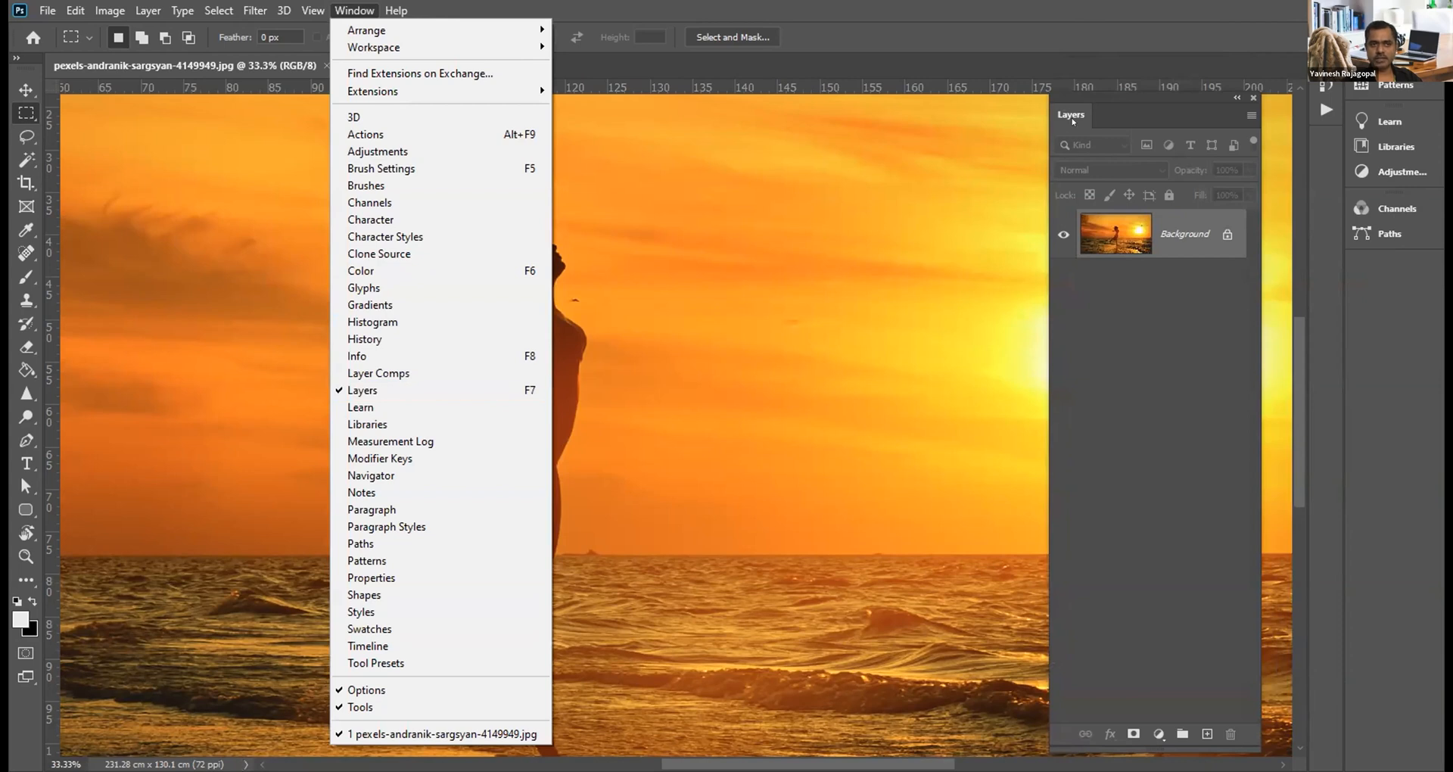
left_click_drag(1072, 121, 1077, 121)
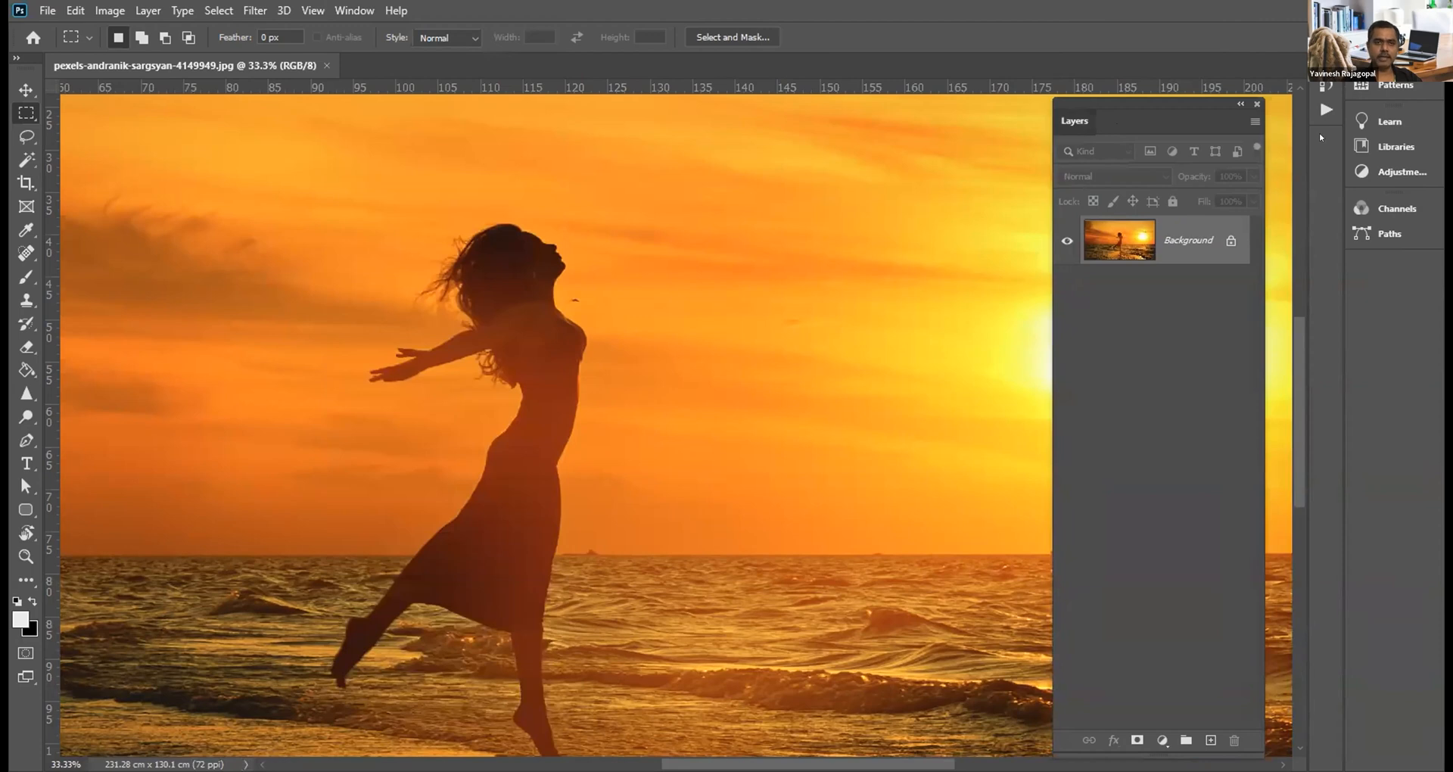
left_click_drag(1421, 137, 1379, 148)
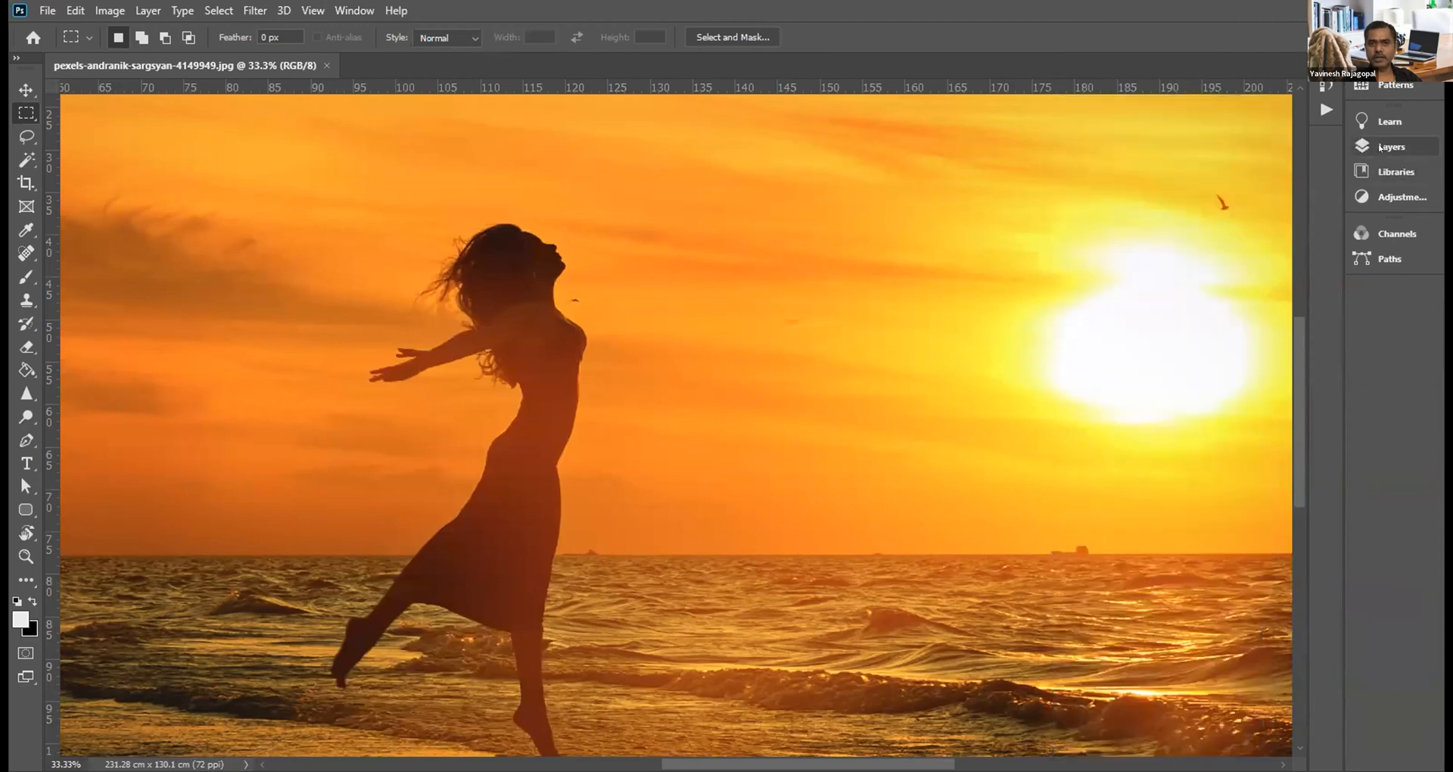
Step: Pull the expanded Layers panel out of its group to float over the photo, and collapse the remaining Adjustments group
left_click(1379, 148)
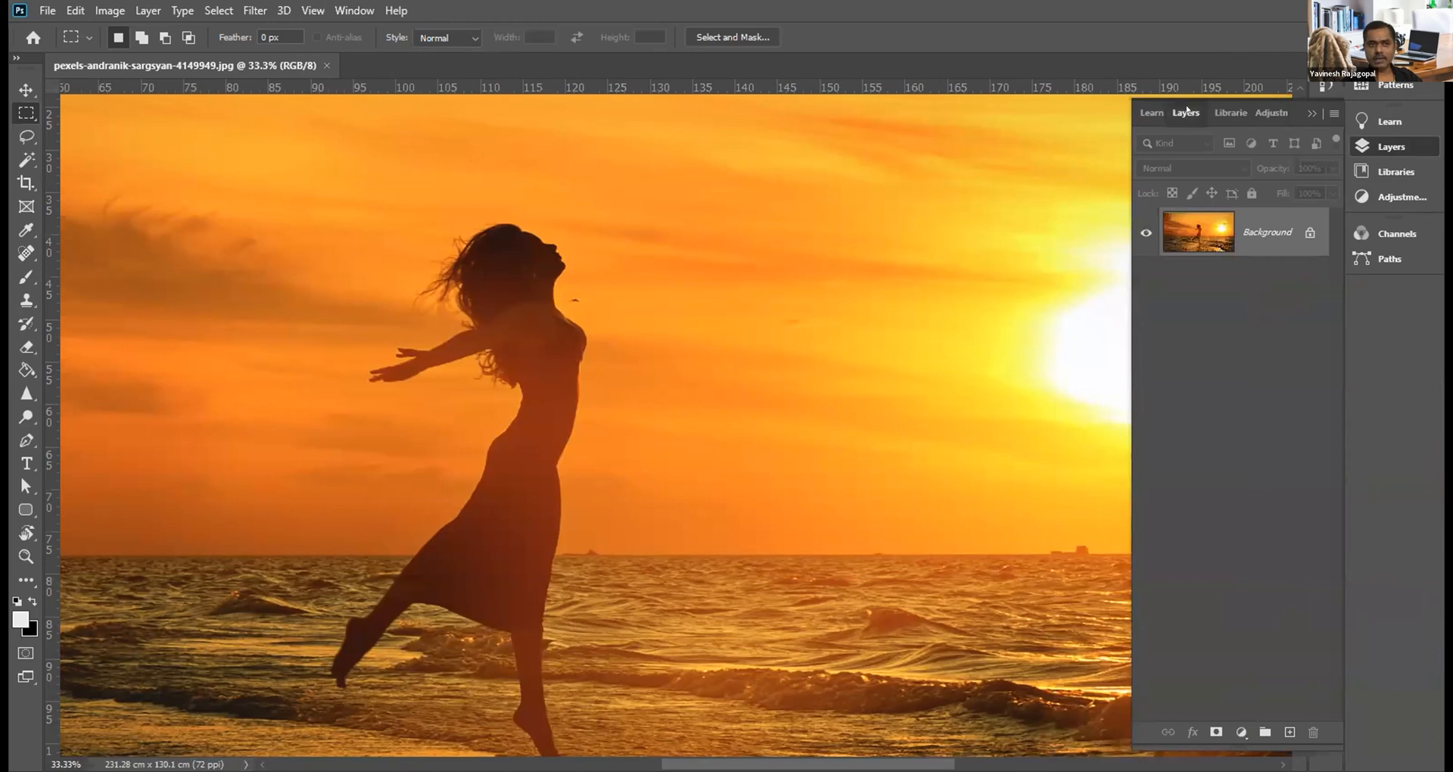
left_click_drag(1186, 111, 891, 123)
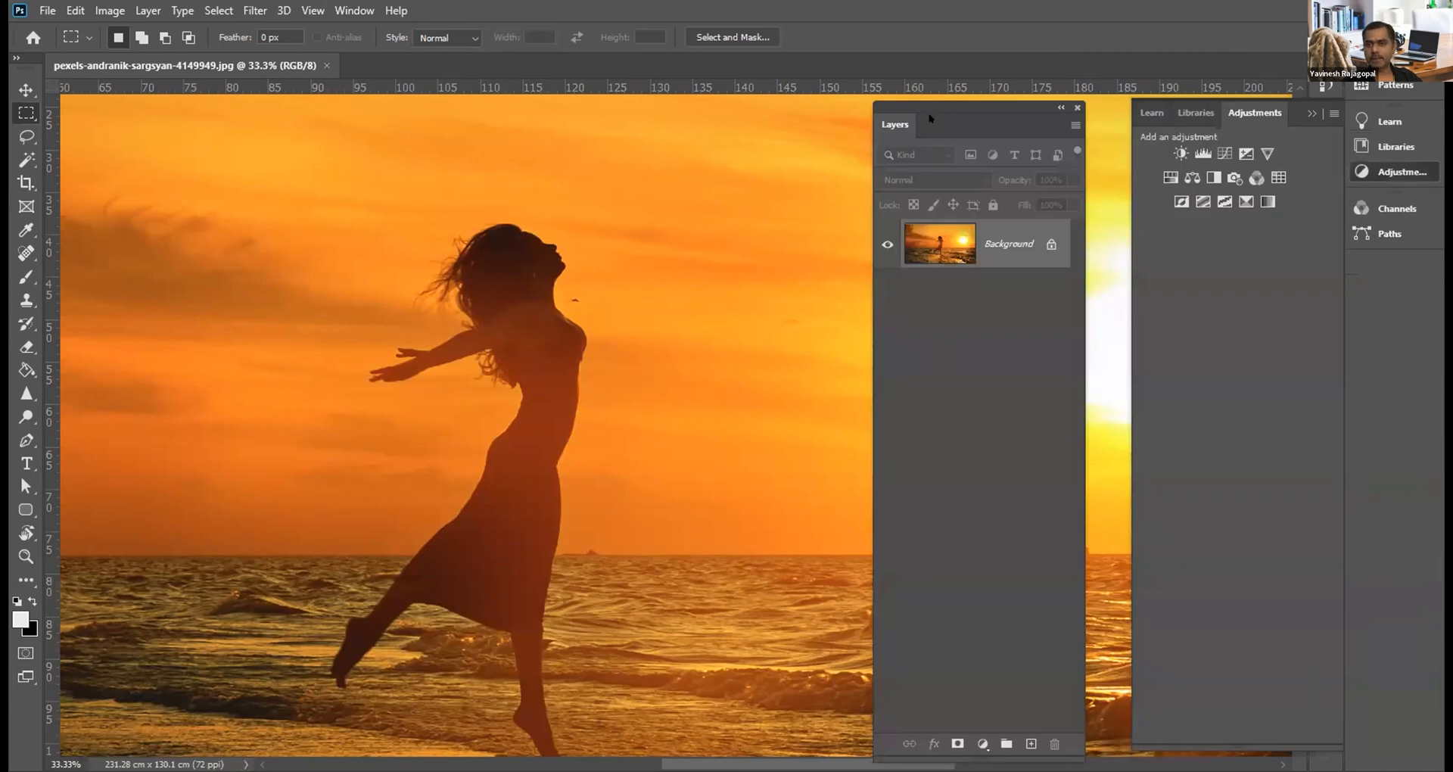
left_click(1315, 111)
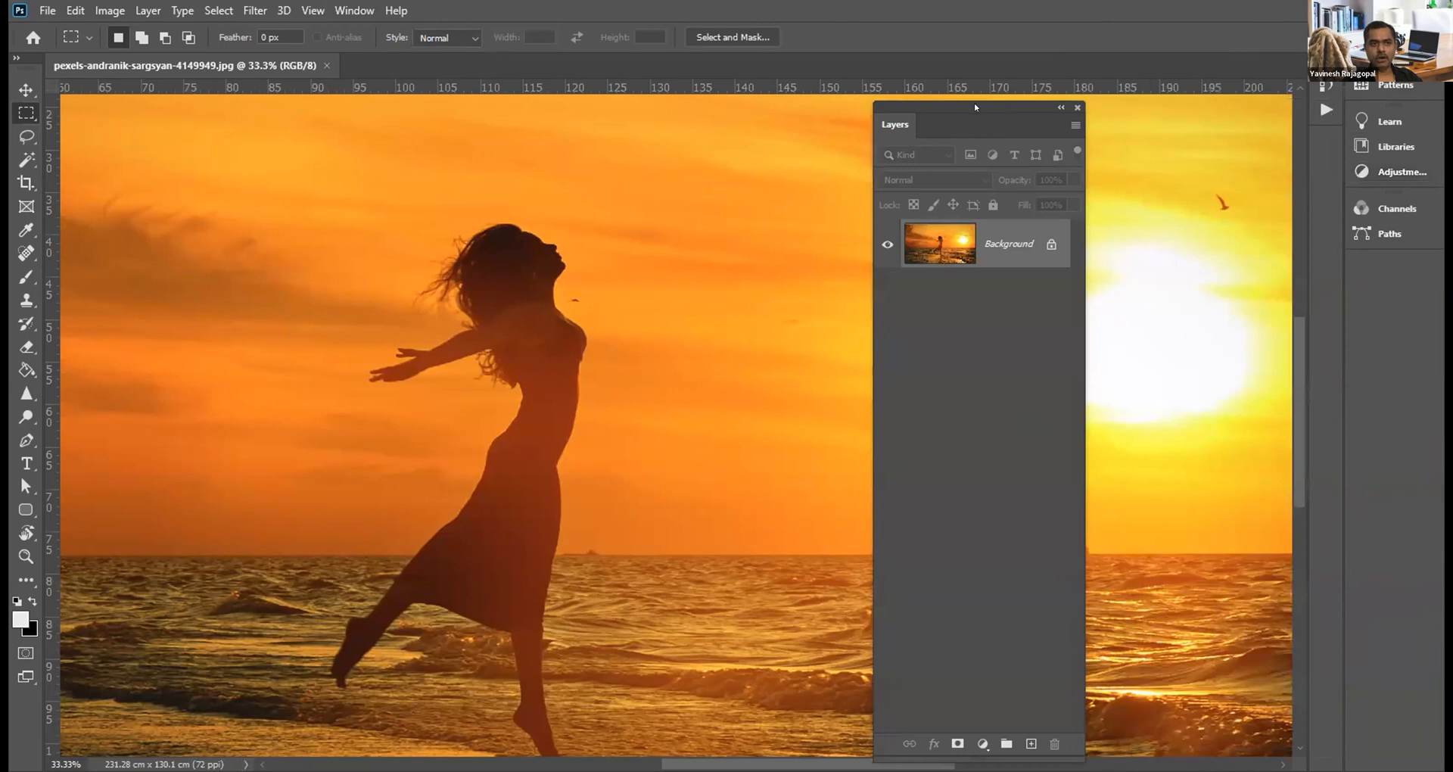
Step: Move the floating Layers panel over the sun, clear of the woman, and add a new empty layer above Background
left_click_drag(985, 107, 1177, 103)
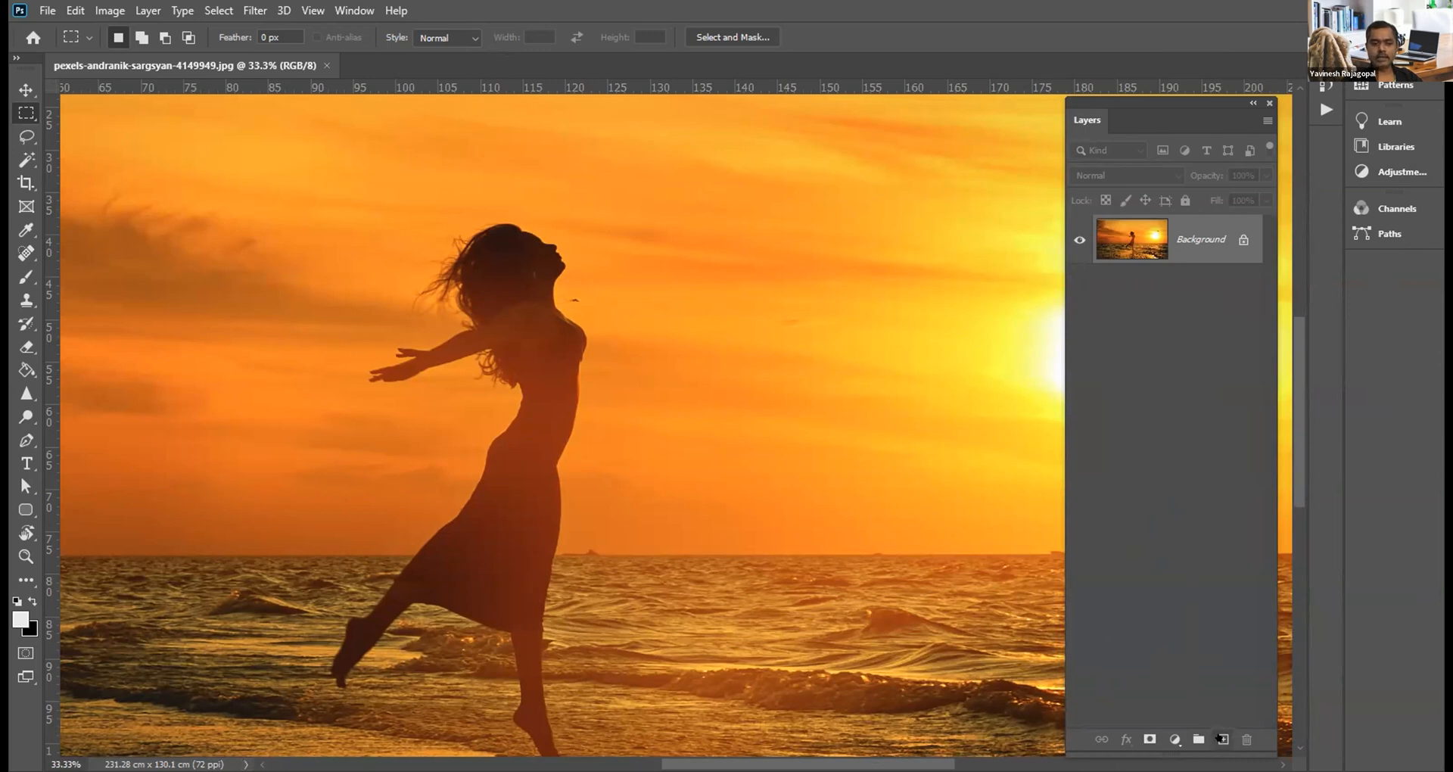
left_click(1222, 739)
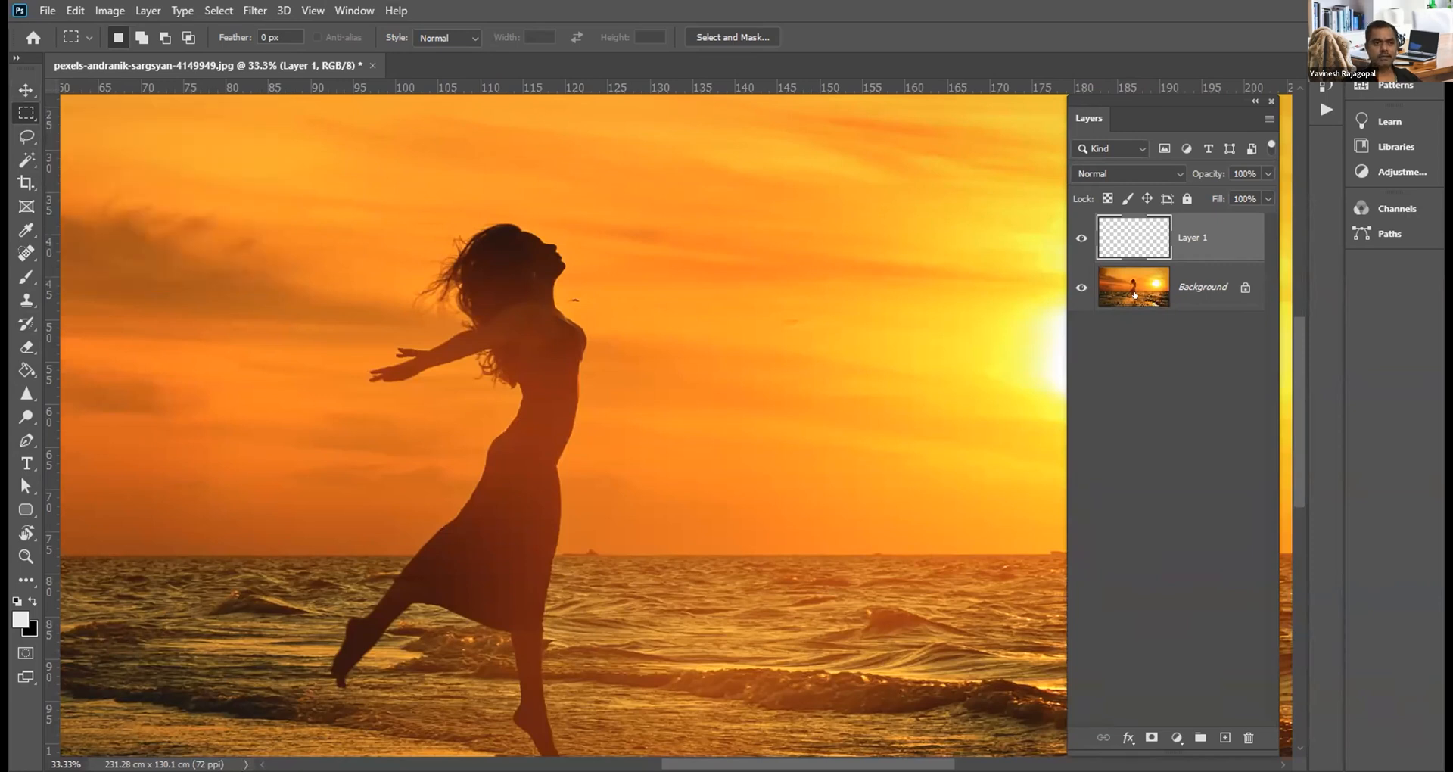
Step: Marquee-select the woman's upper body on the Background layer, try moving the selected area towards the sun, and undo the move
left_click(1134, 284)
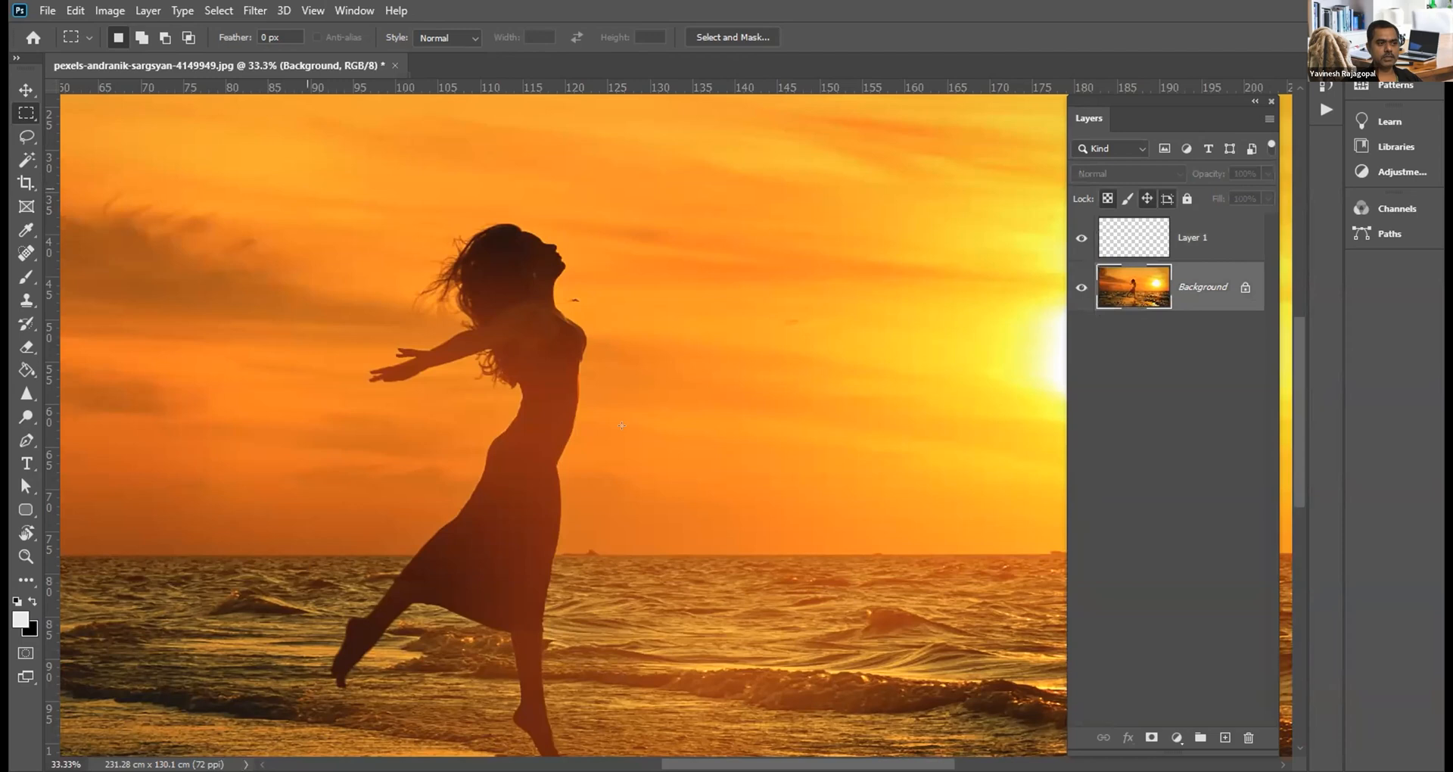
left_click_drag(658, 446, 307, 189)
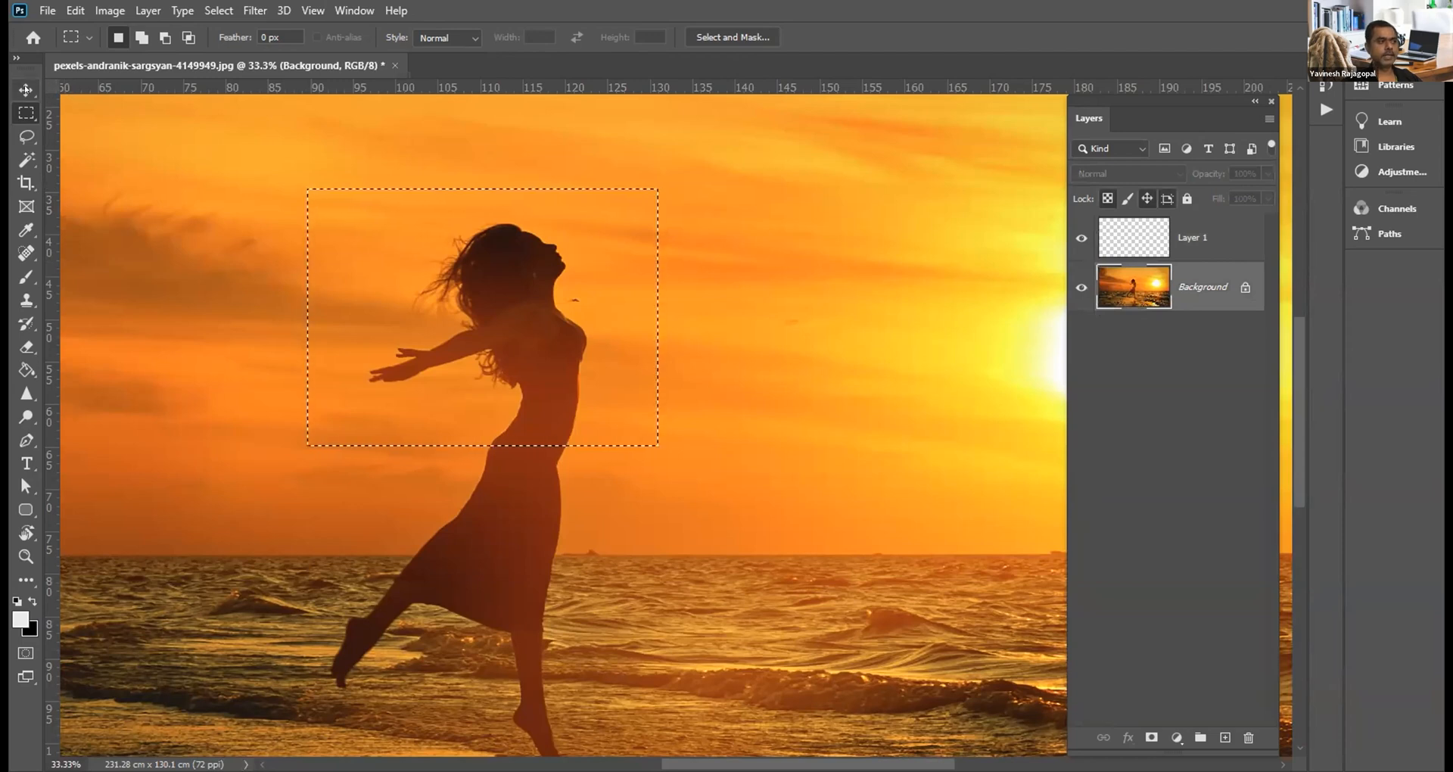
left_click(26, 89)
left_click_drag(497, 278, 499, 279)
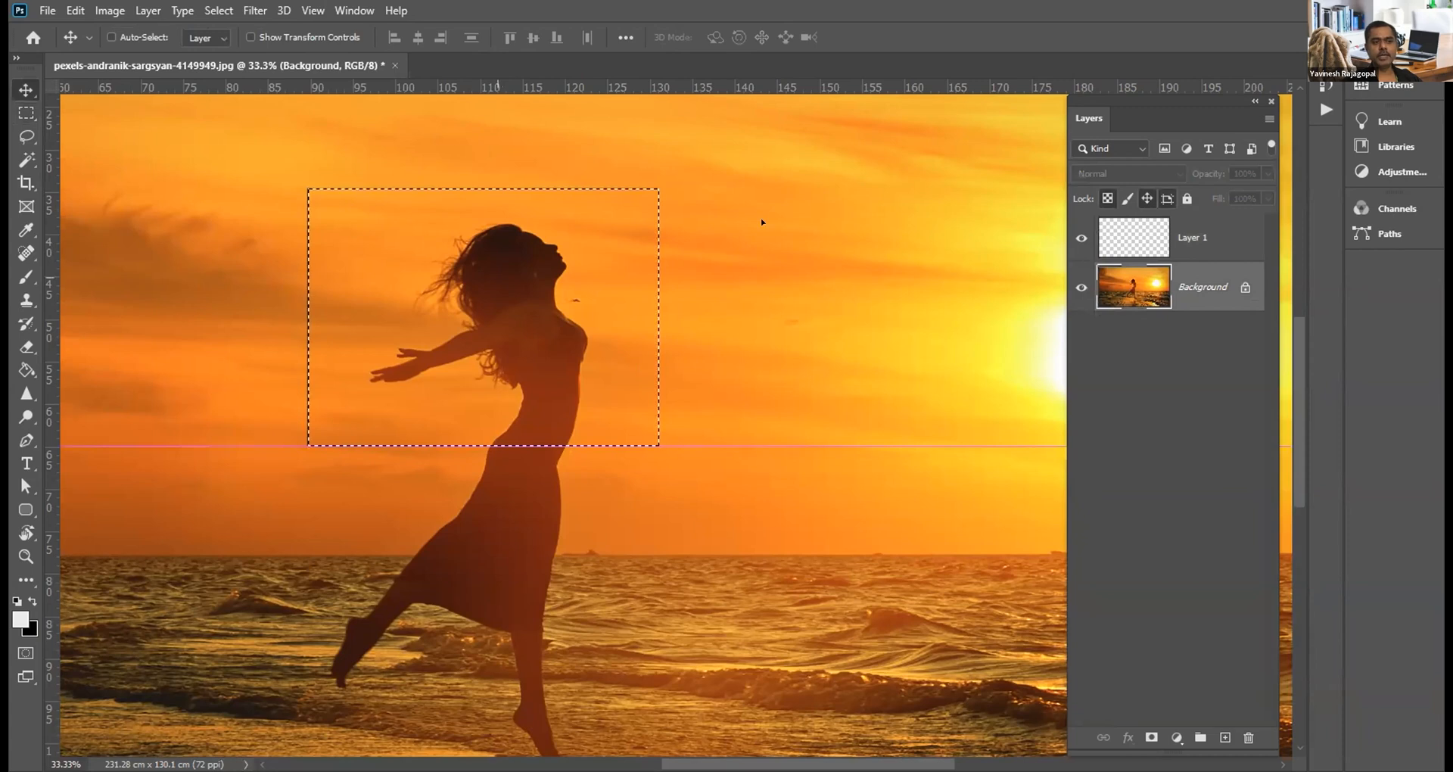
left_click_drag(732, 339, 732, 339)
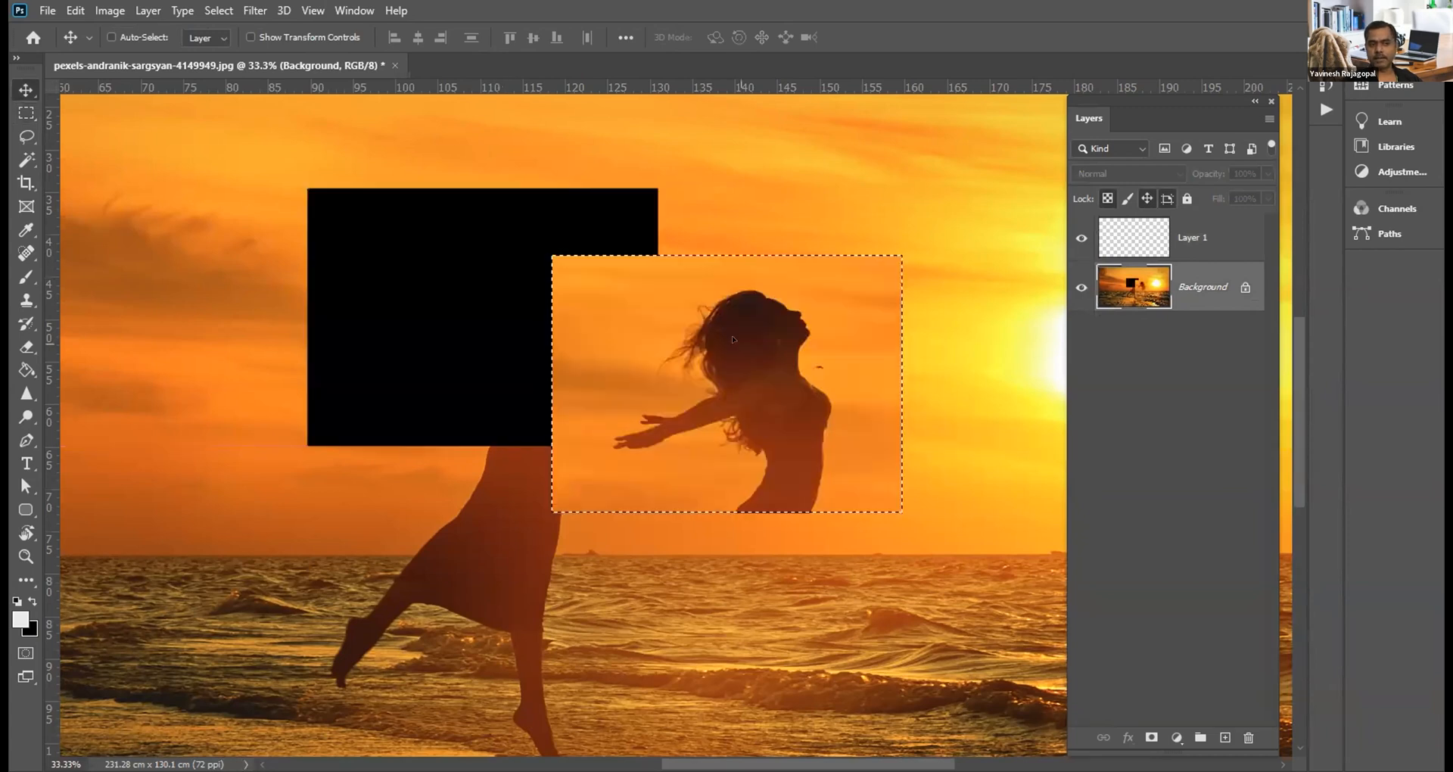
key("ctrl+z")
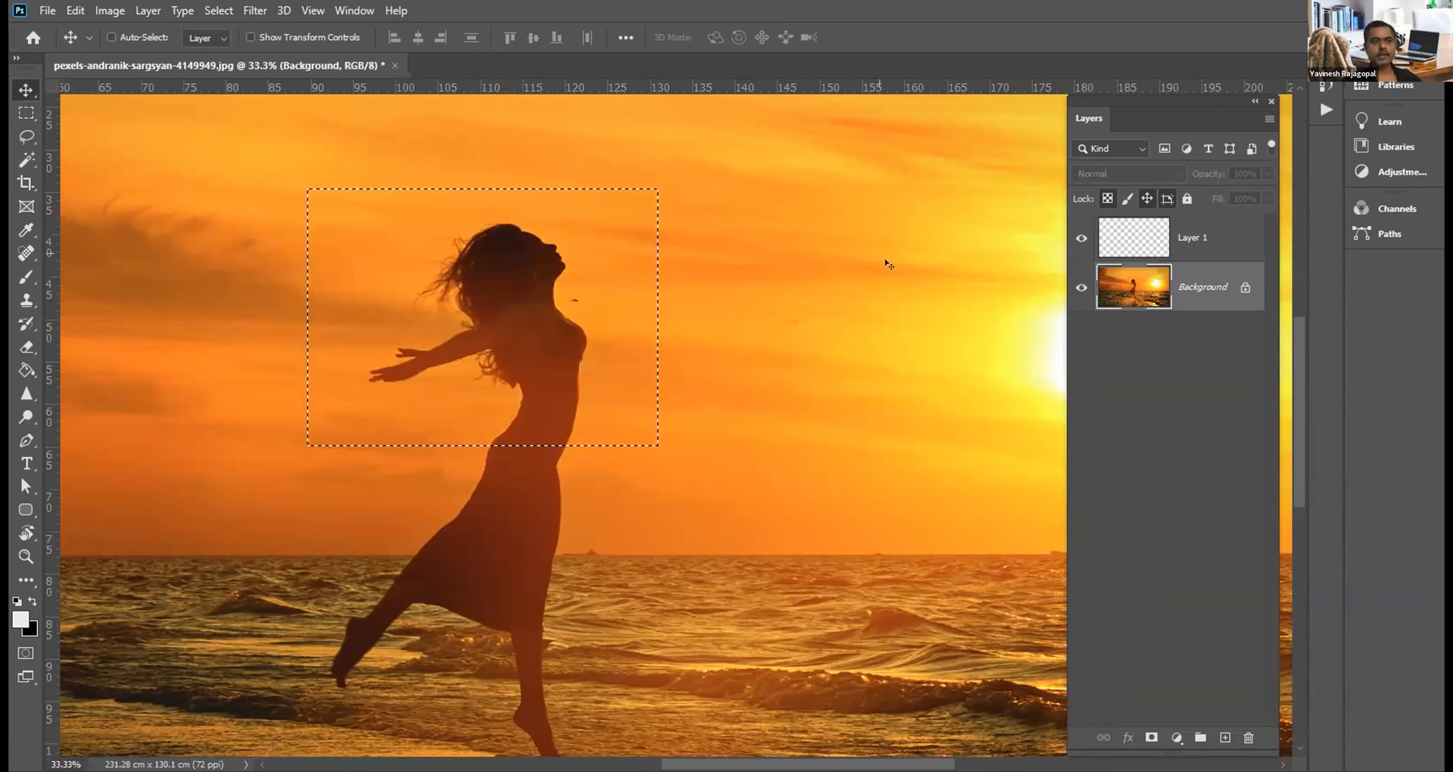
Step: Copy the selected upper-body area onto its own layer and reposition that copy with the Background layer hidden
key("ctrl")
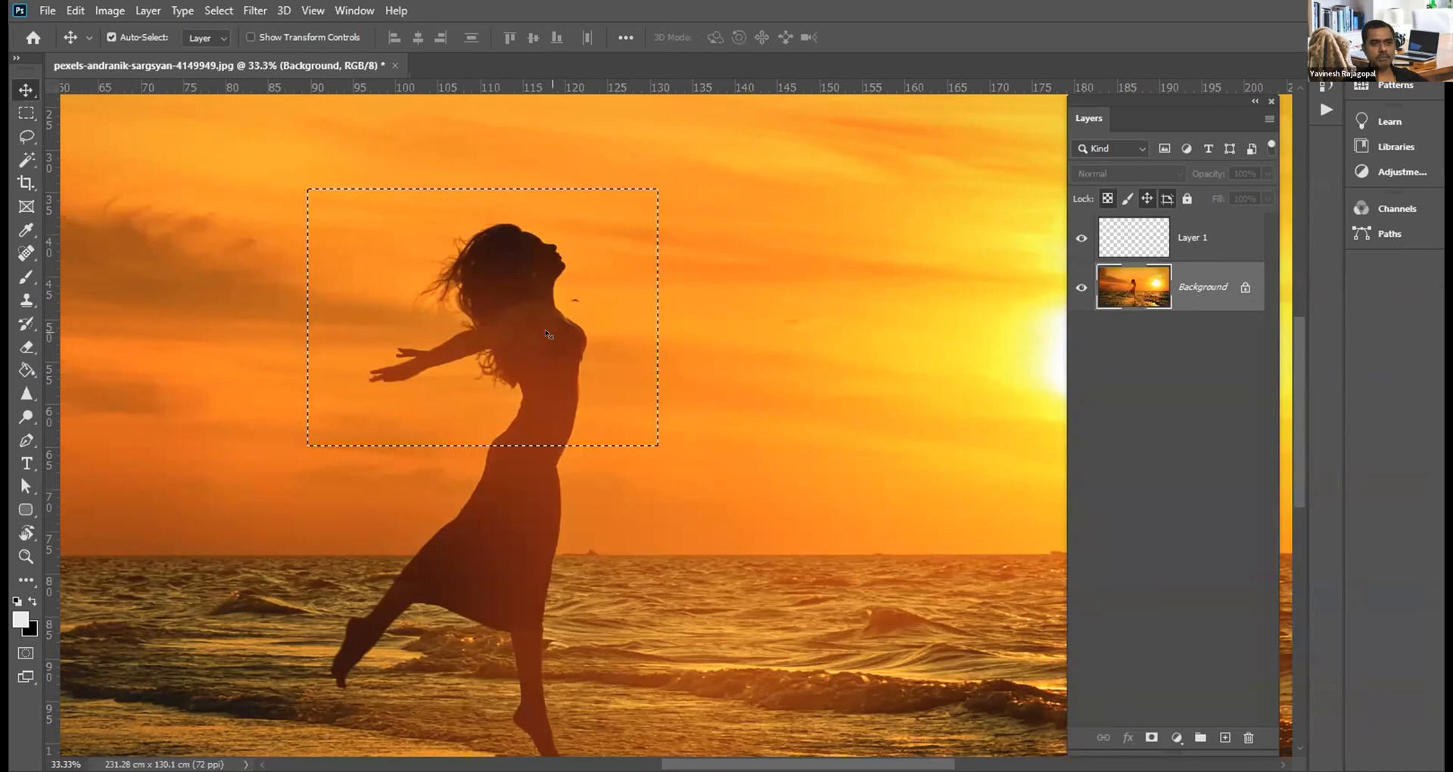
key("ctrl+j")
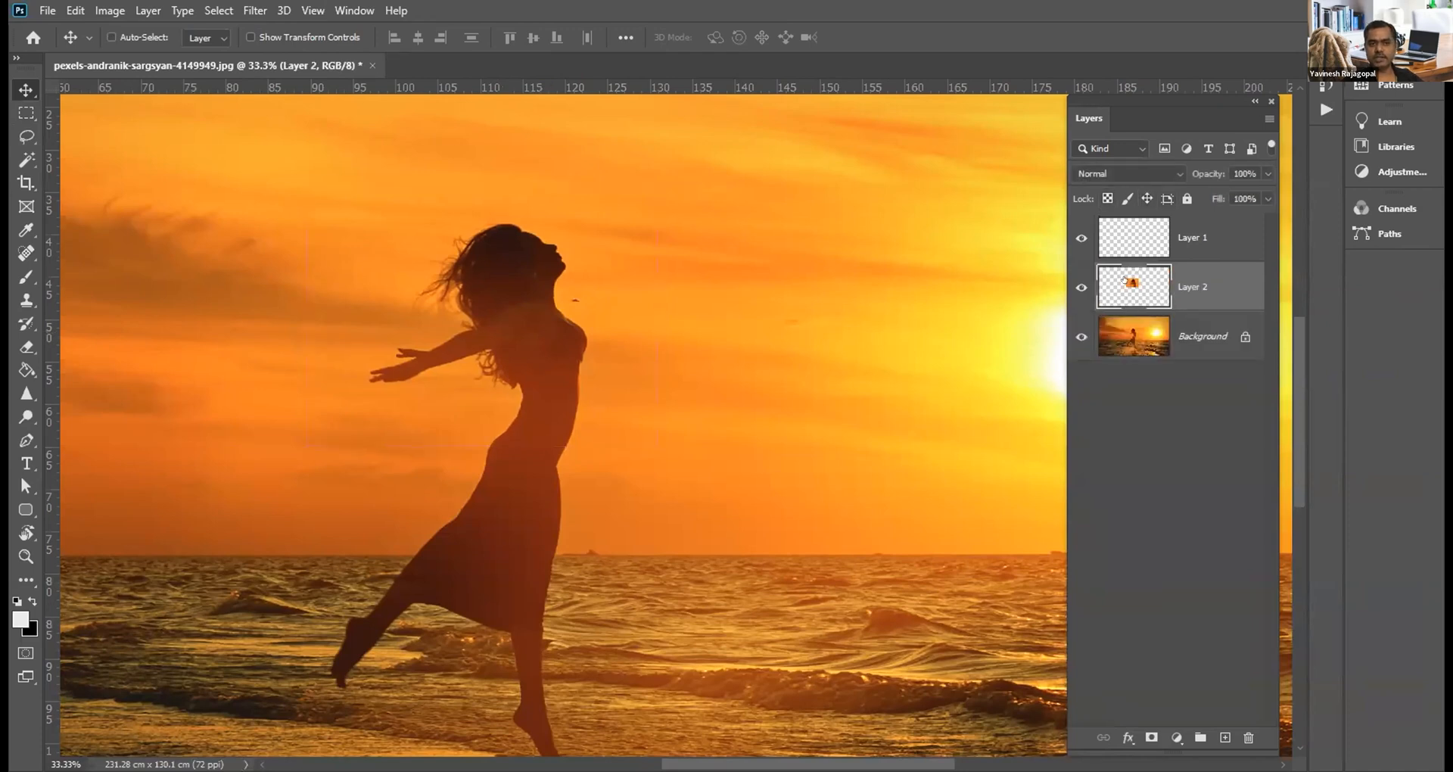
left_click(1081, 335)
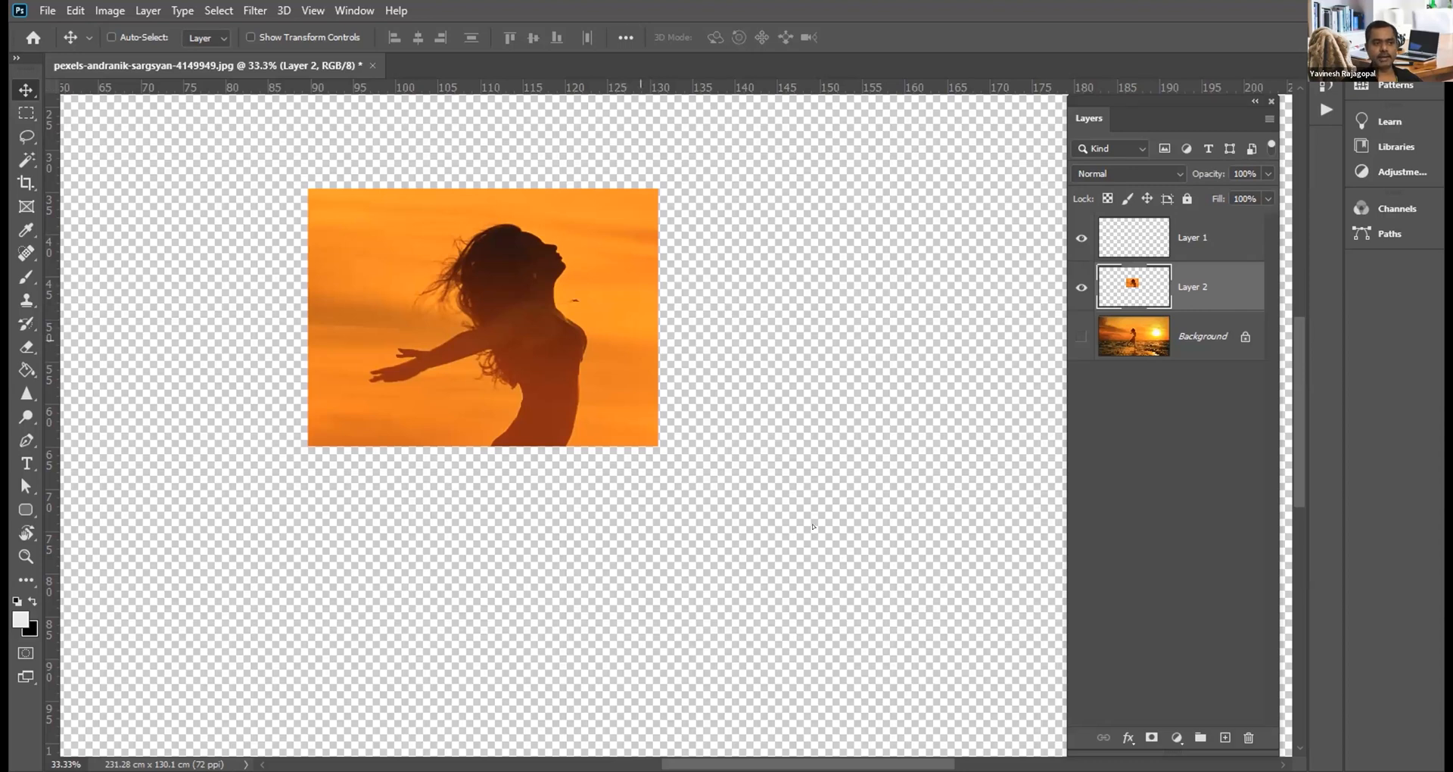
left_click_drag(816, 363, 816, 363)
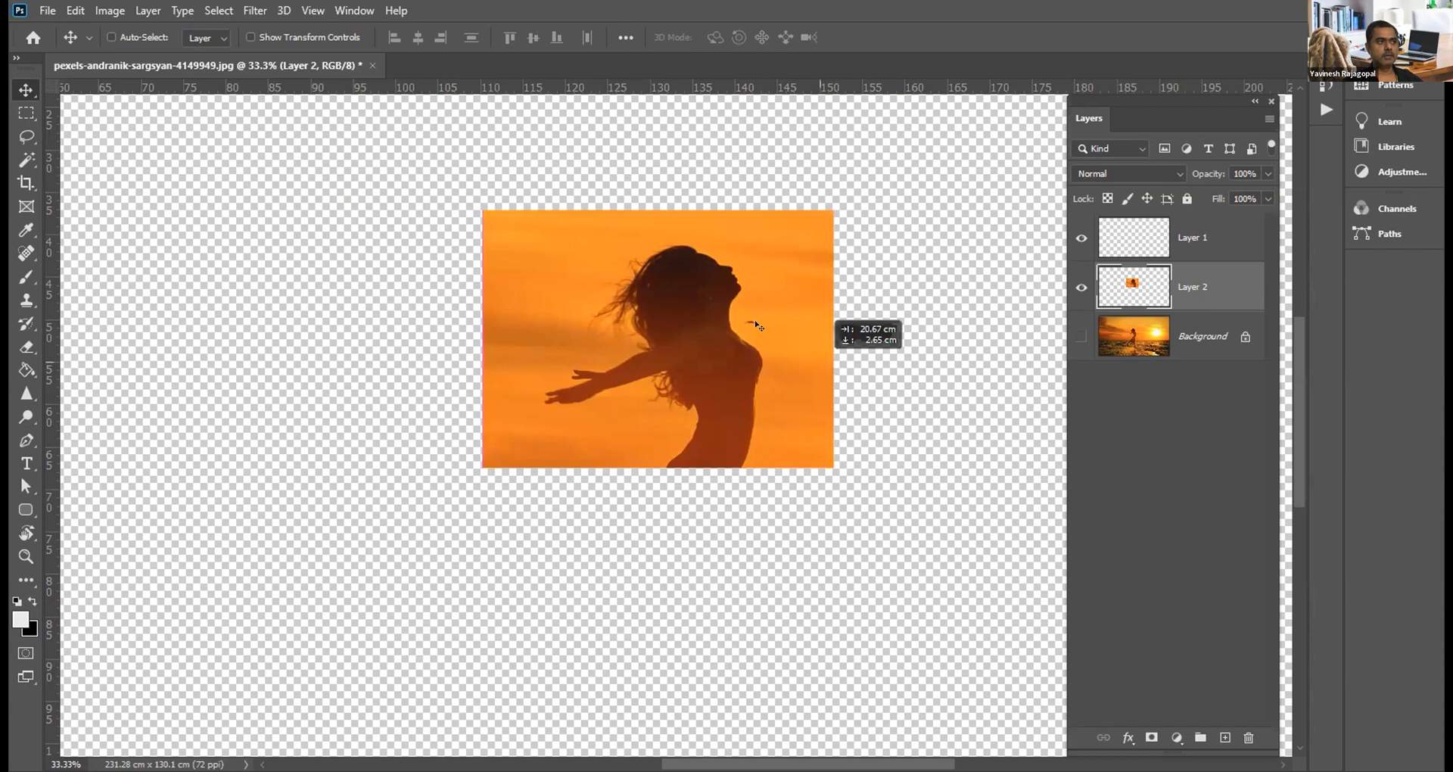
left_click_drag(757, 325, 660, 292)
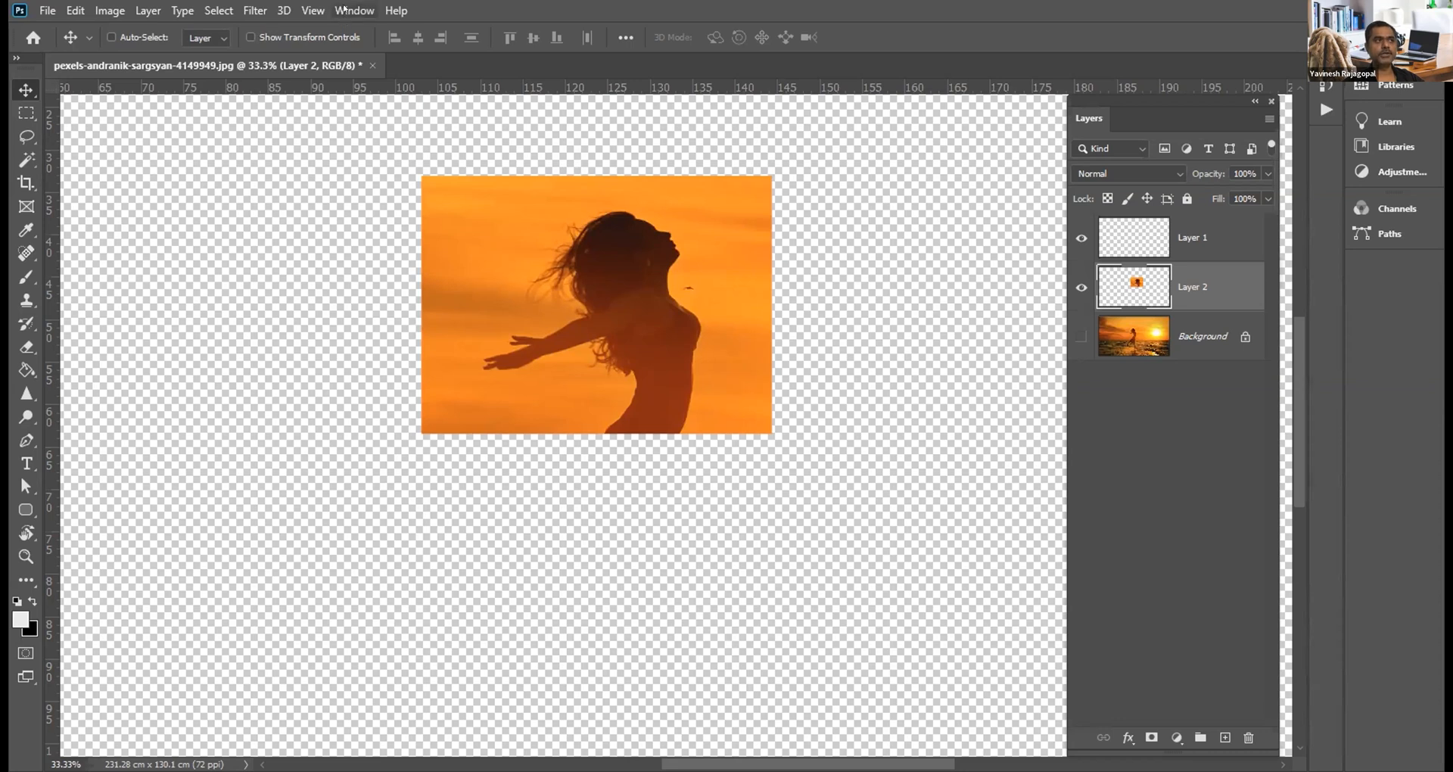
Step: Hide the Options bar and bring it back
left_click(342, 9)
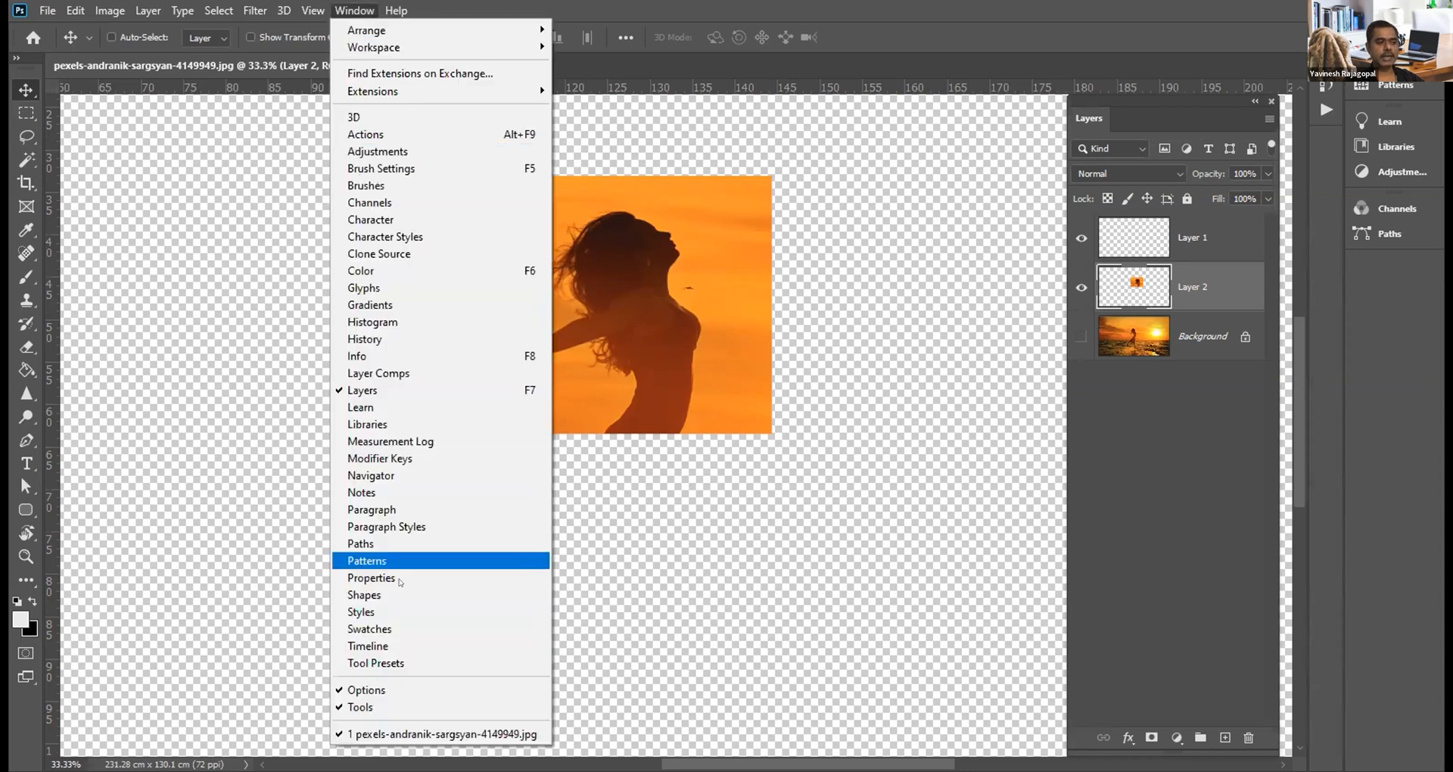
left_click(356, 690)
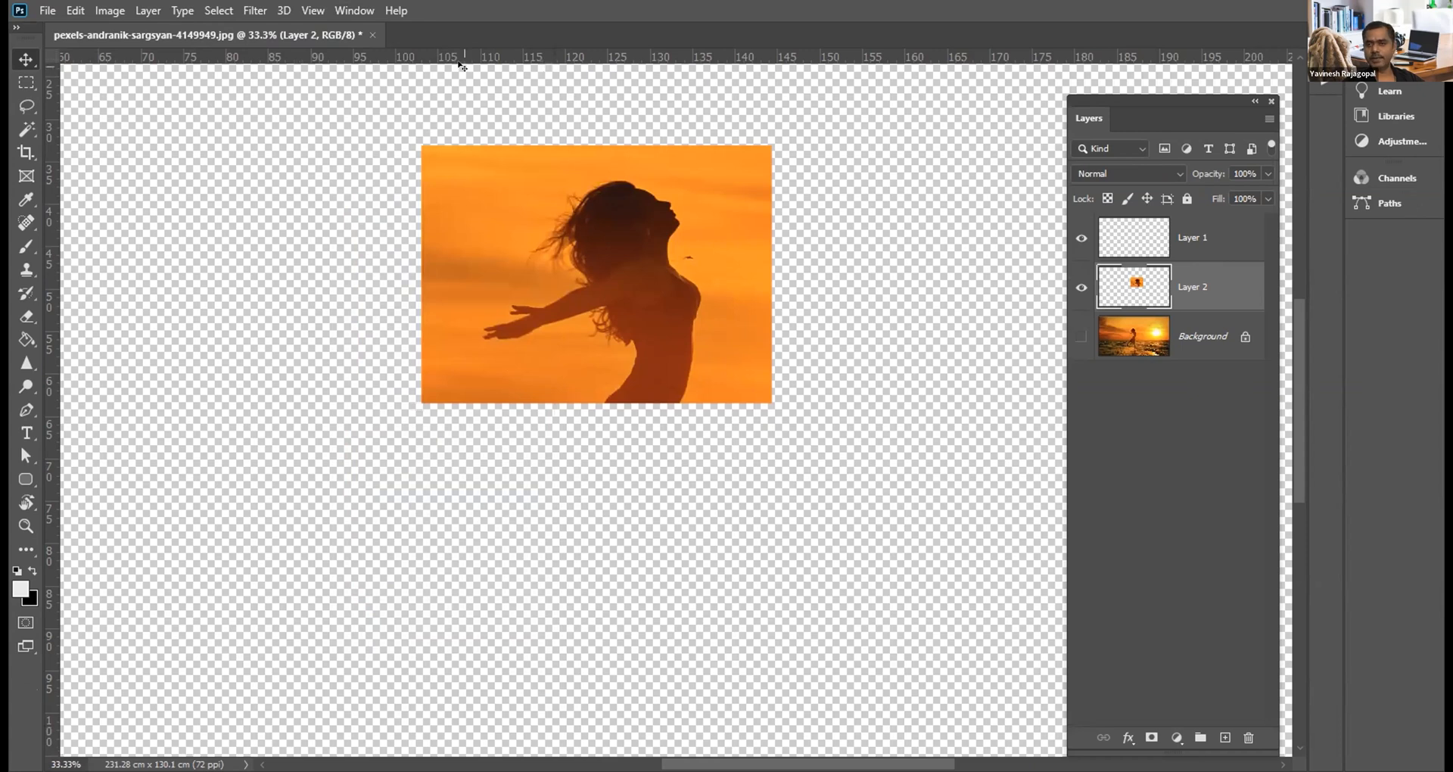
left_click(343, 9)
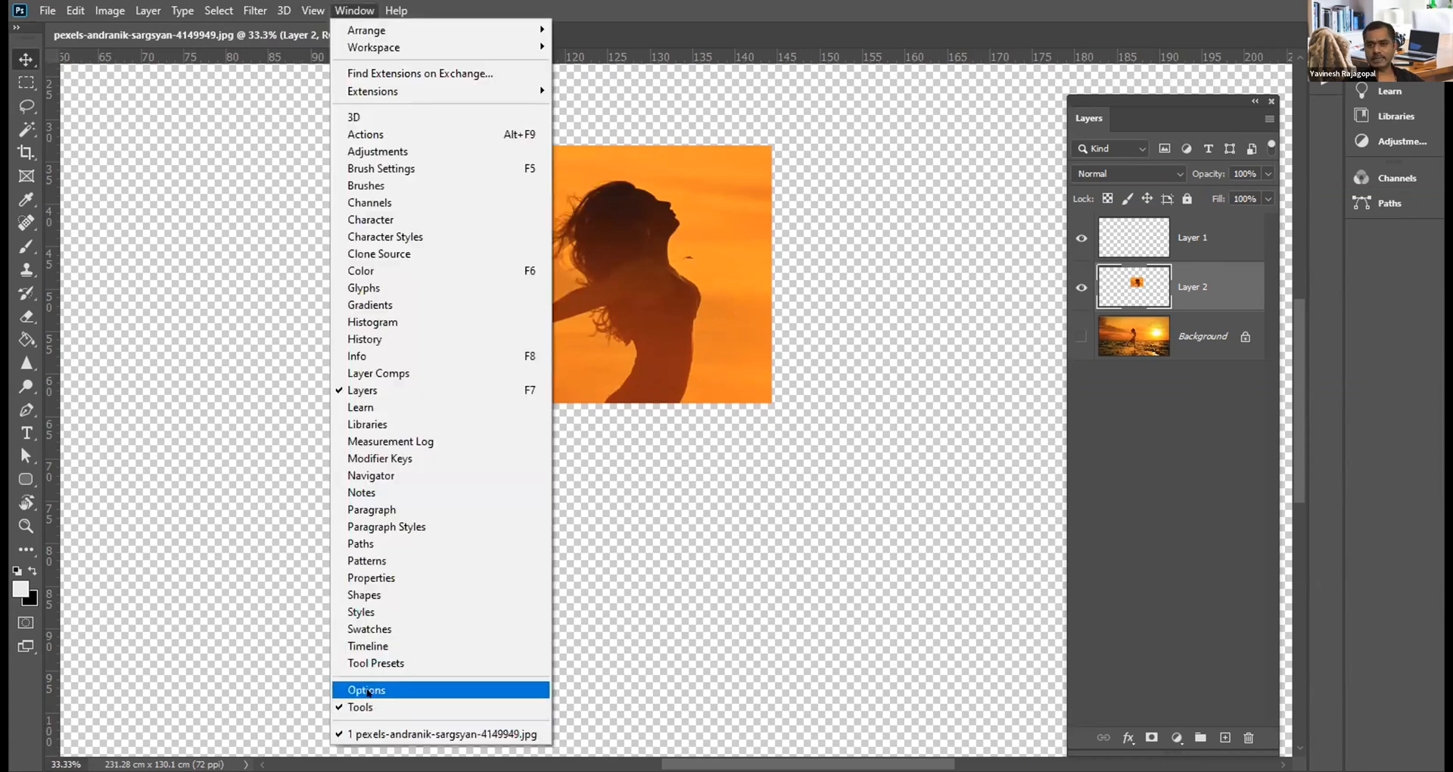
left_click(368, 690)
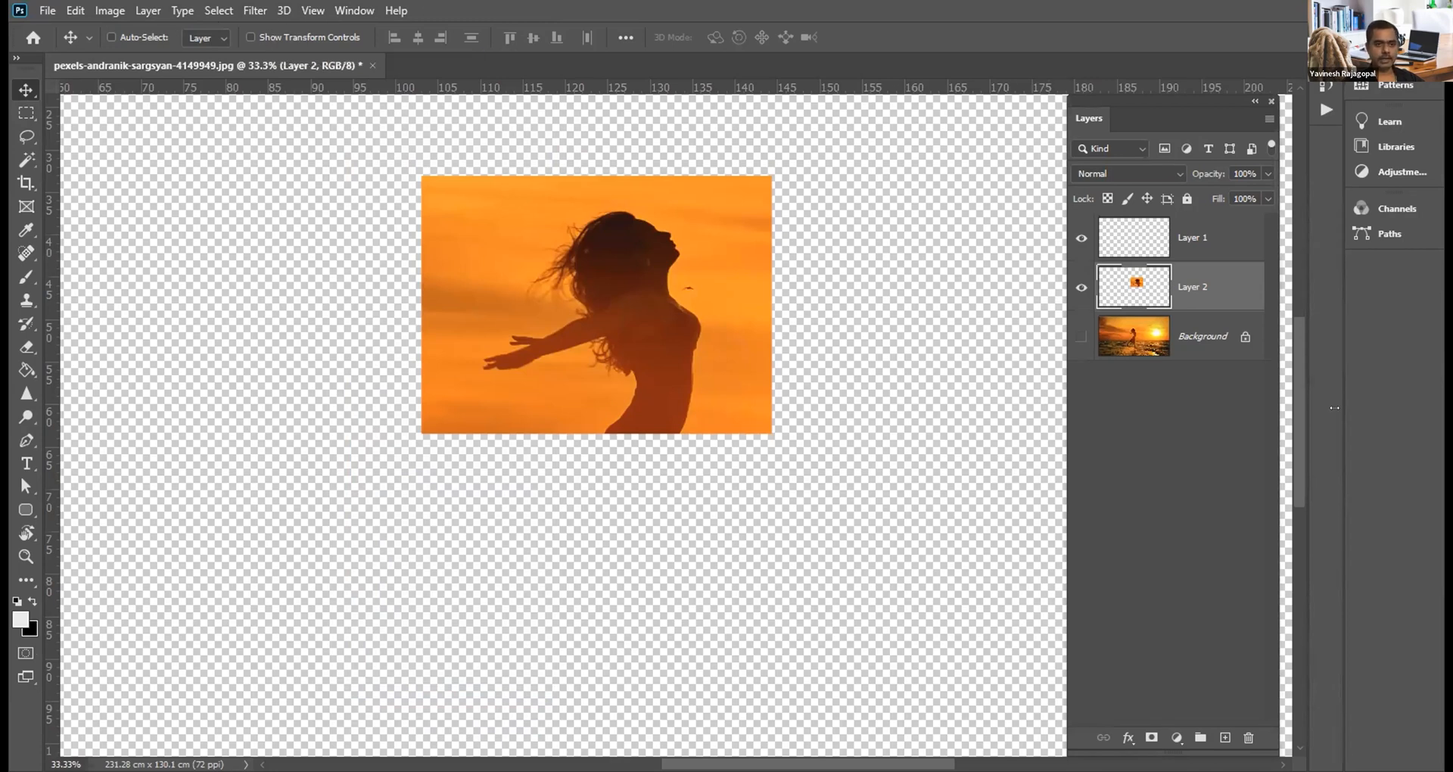
Step: Delete the layer with the copied upper body, show the Background layer again, and make Layer 1 active
left_click(1242, 738)
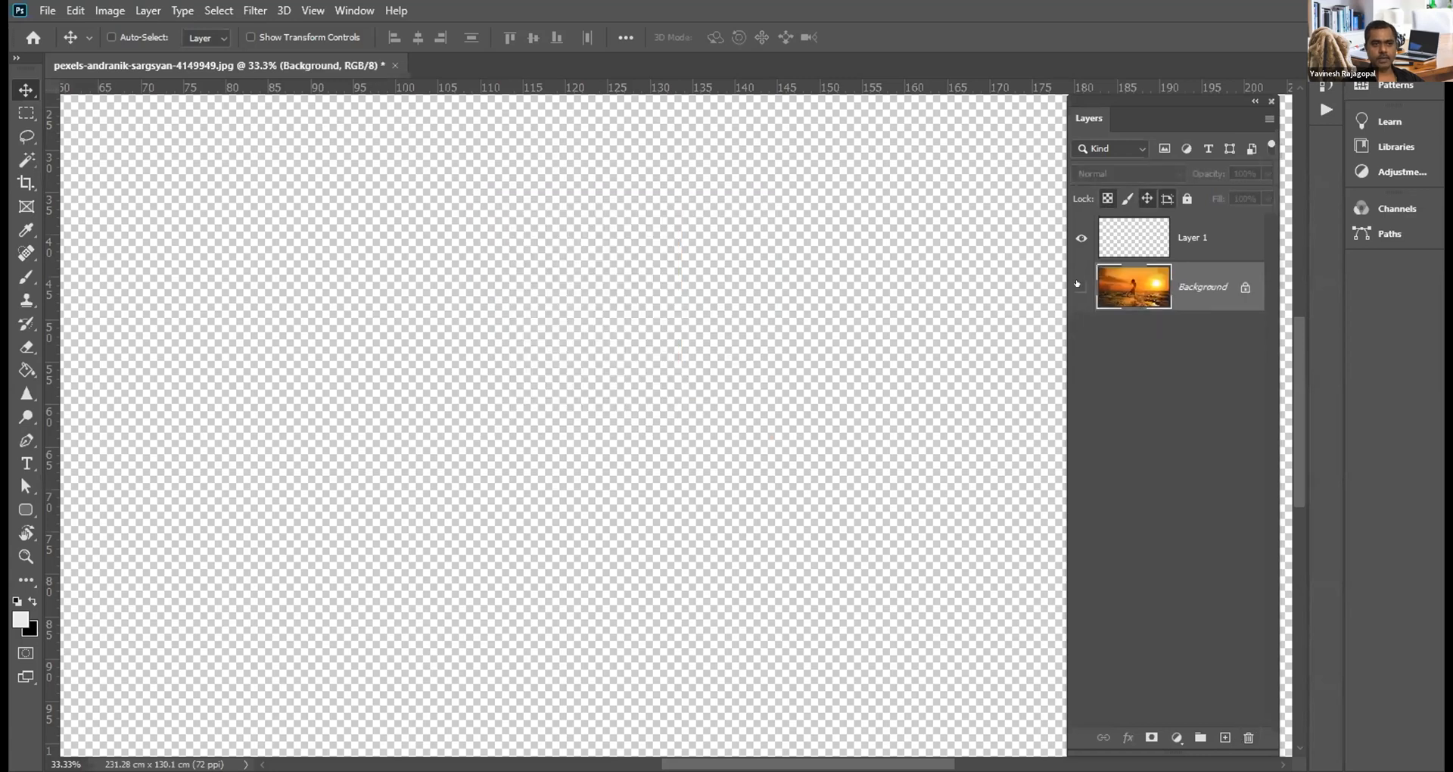
left_click(1081, 287)
left_click(1136, 239)
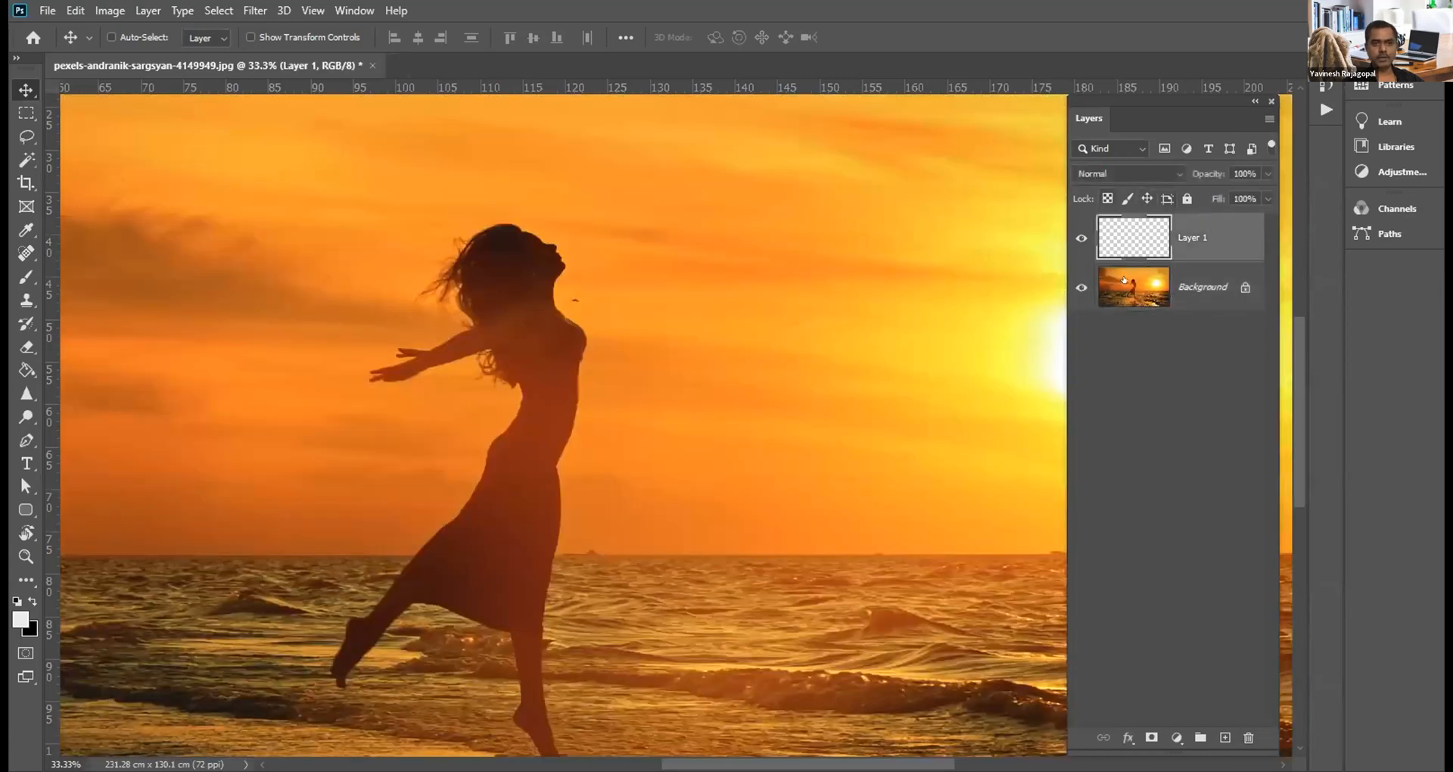
Step: Alternate the active layer between Background and Layer 1, finishing on Layer 1
left_click(1134, 286)
left_click(1133, 238)
left_click(1133, 284)
left_click(1133, 238)
left_click(1134, 286)
left_click(1132, 238)
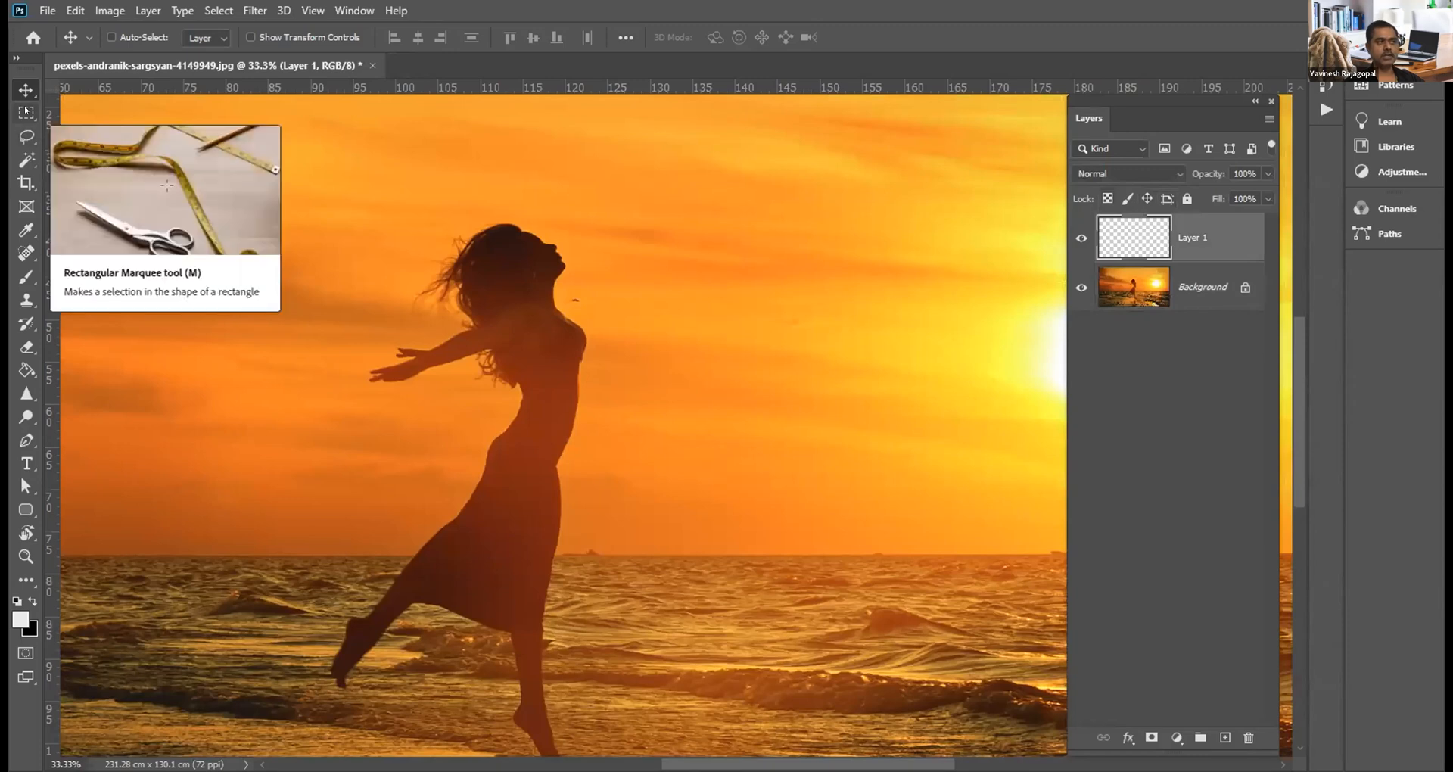
Step: Display the marquee tool variants and switch to the Elliptical Marquee Tool
left_click(26, 112)
right_click(26, 112)
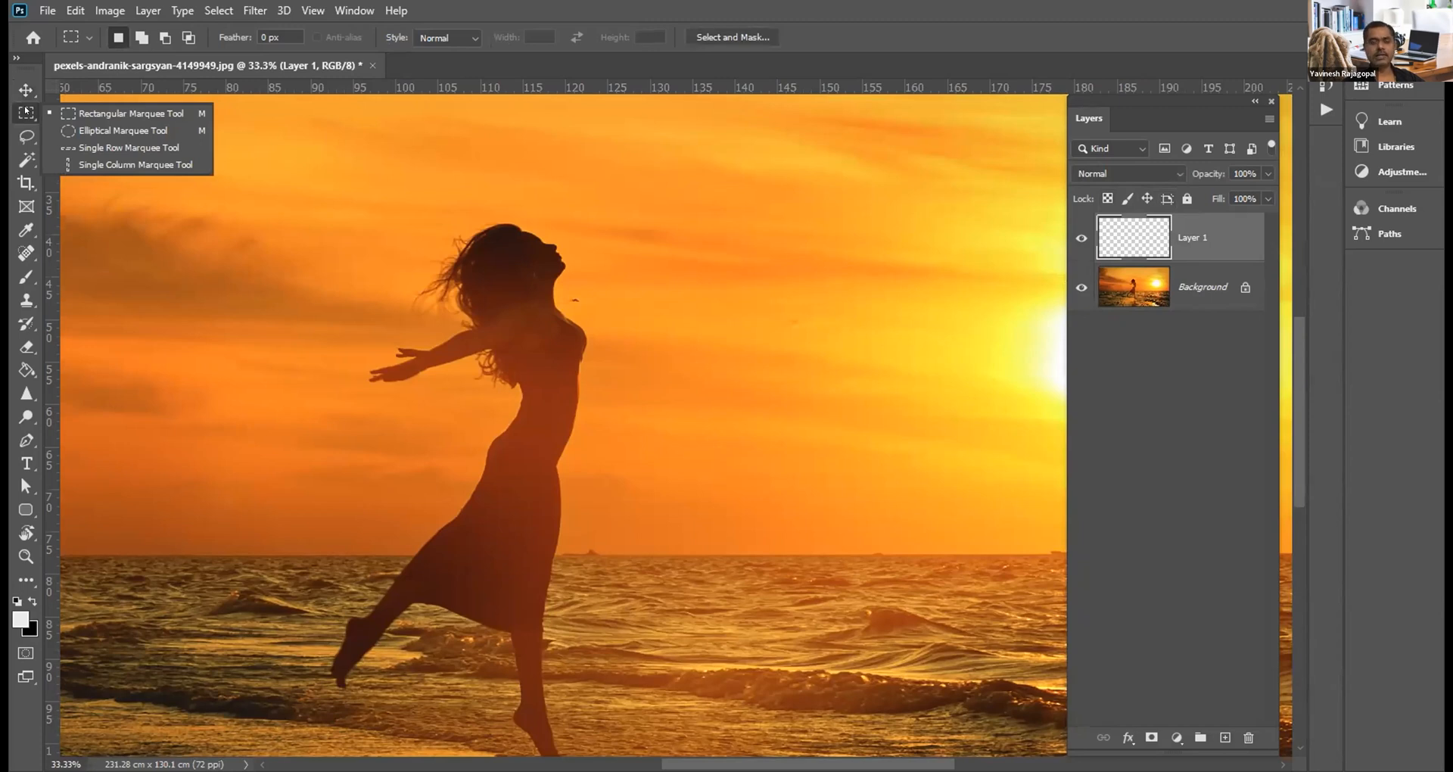
left_click(88, 131)
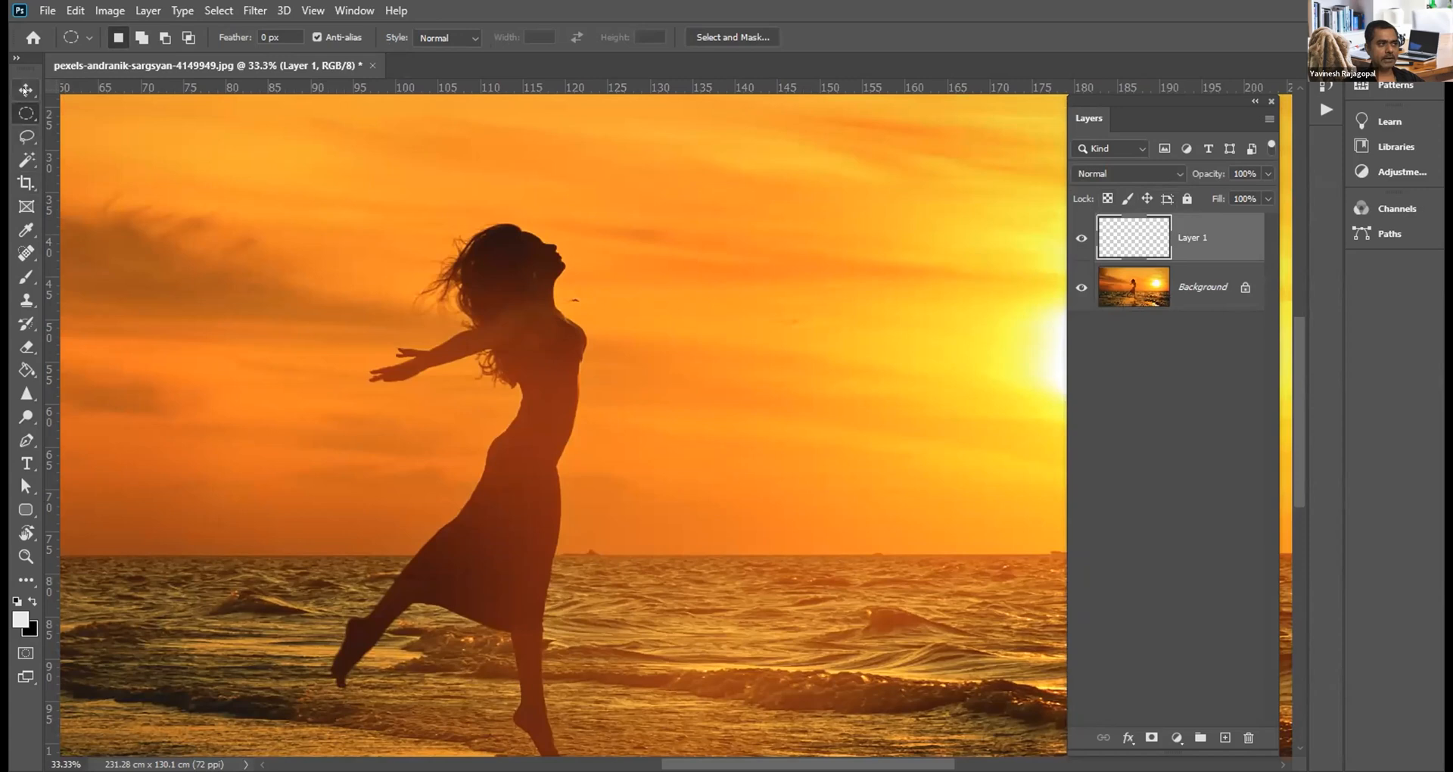
Step: Examine the tool variants grouped under the Move, Lasso, Magic Wand, Crop and Eyedropper tools
left_click(25, 89)
right_click(25, 90)
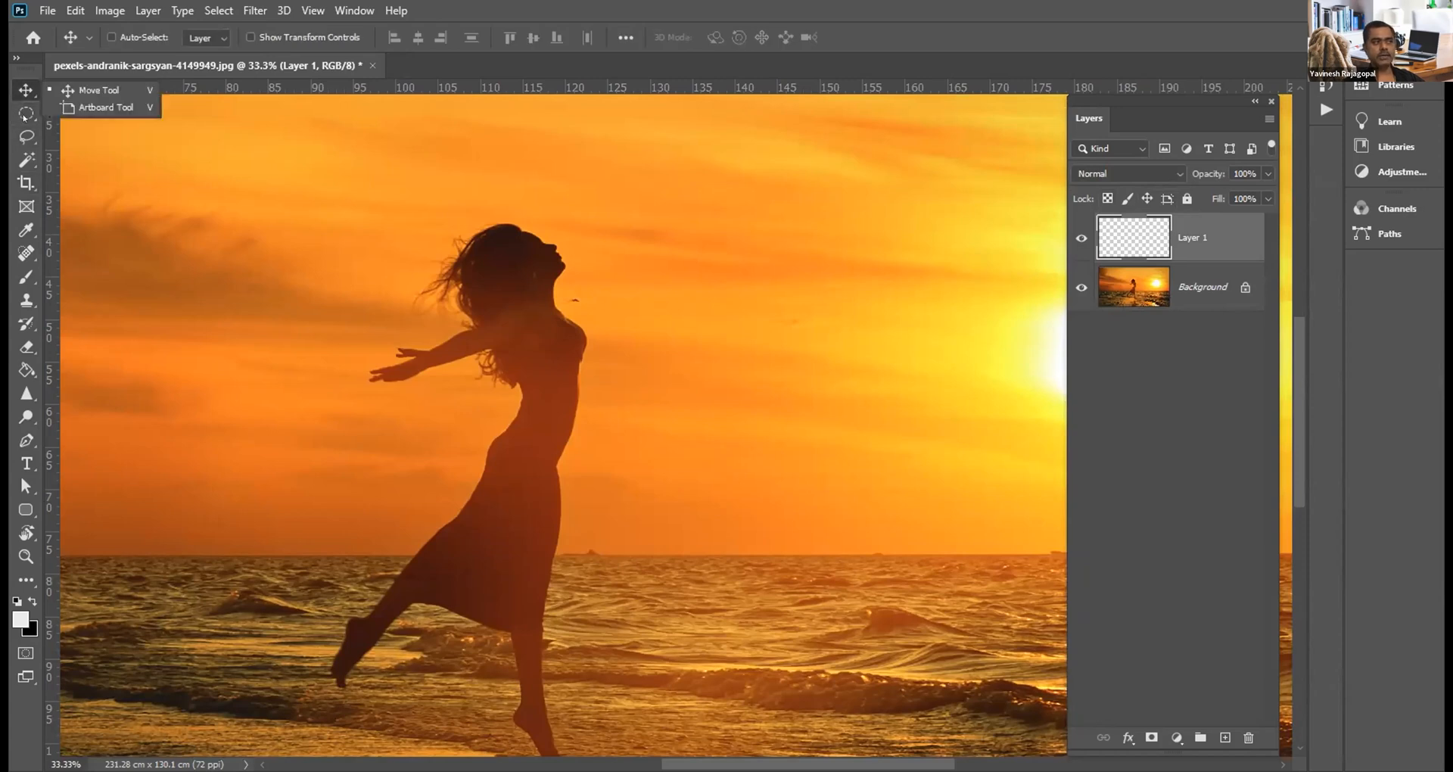
left_click(26, 137)
right_click(26, 137)
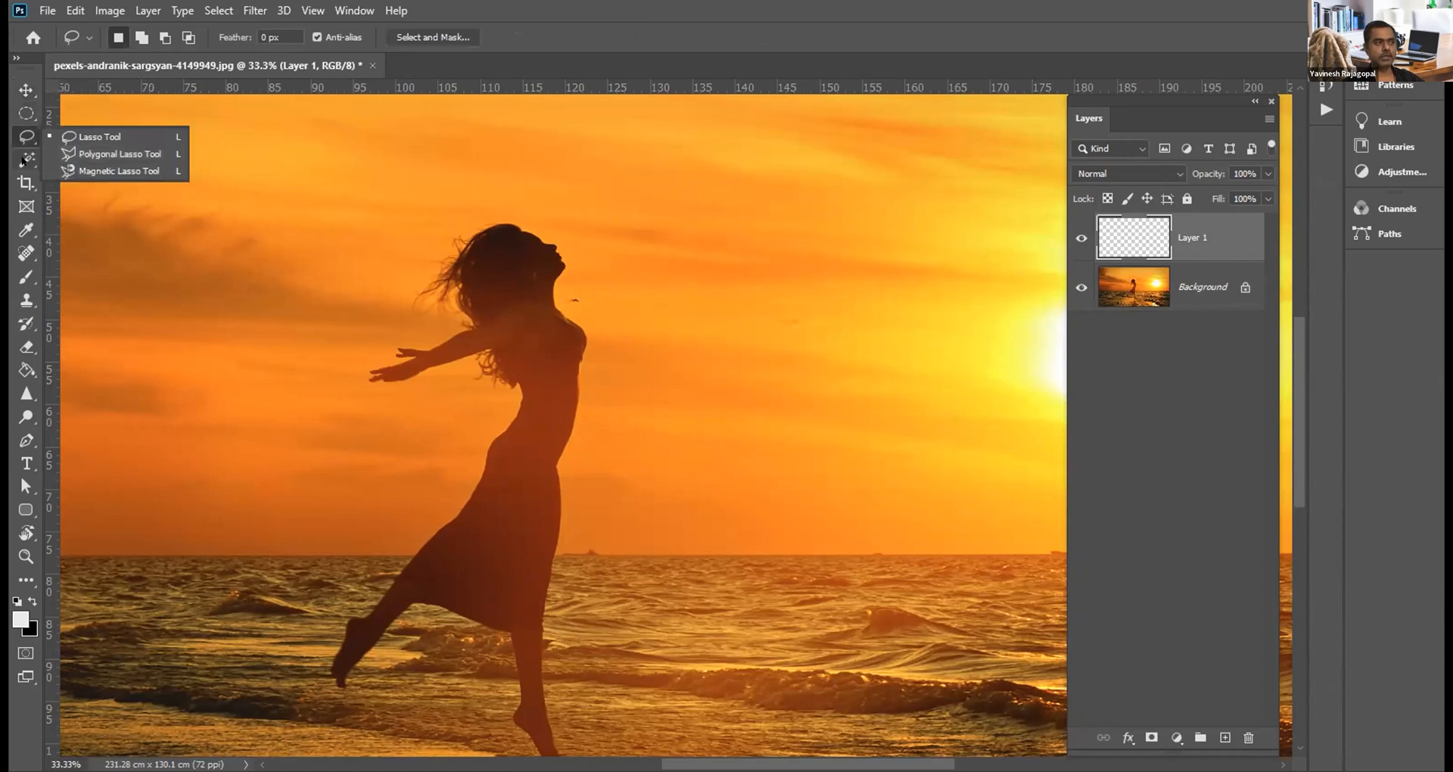
left_click(27, 159)
right_click(26, 160)
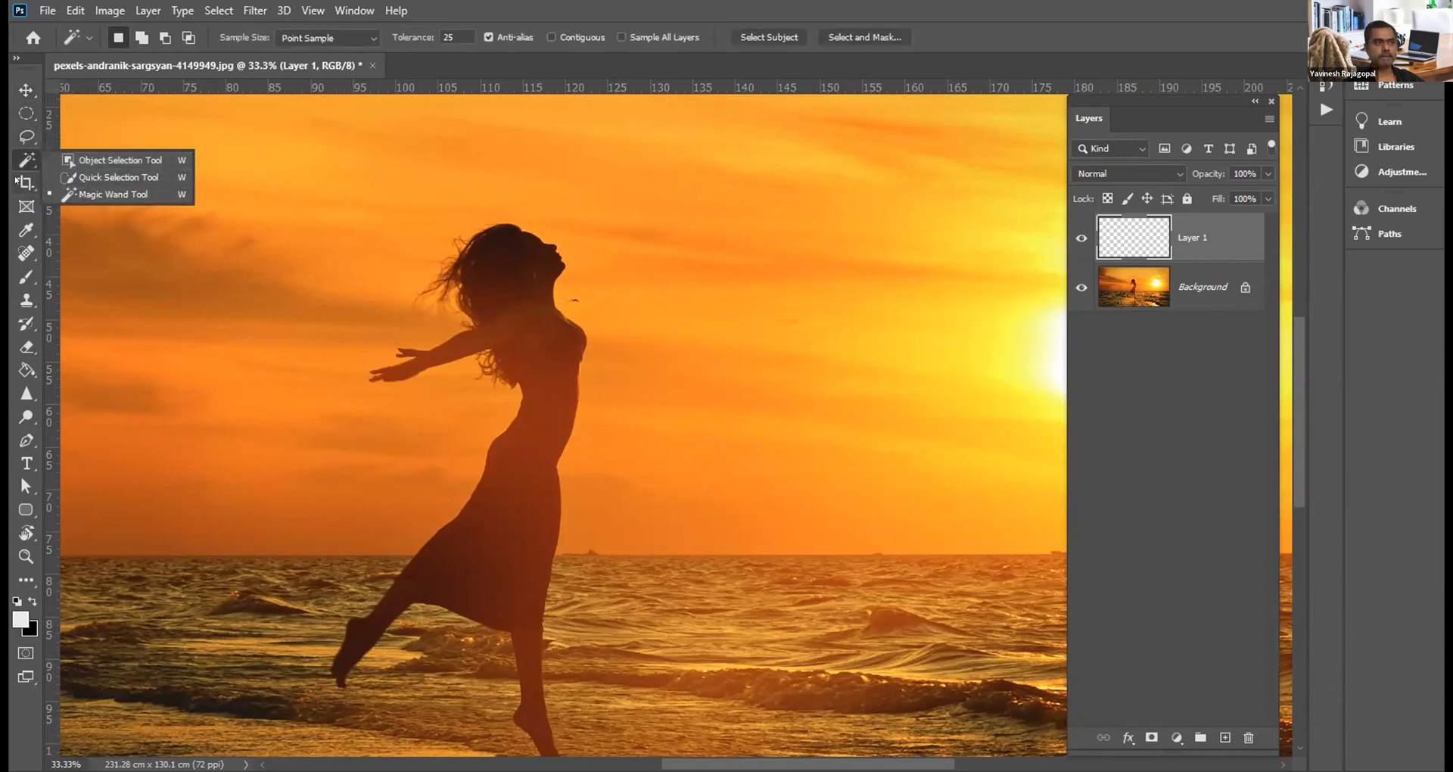
left_click(17, 179)
right_click(16, 179)
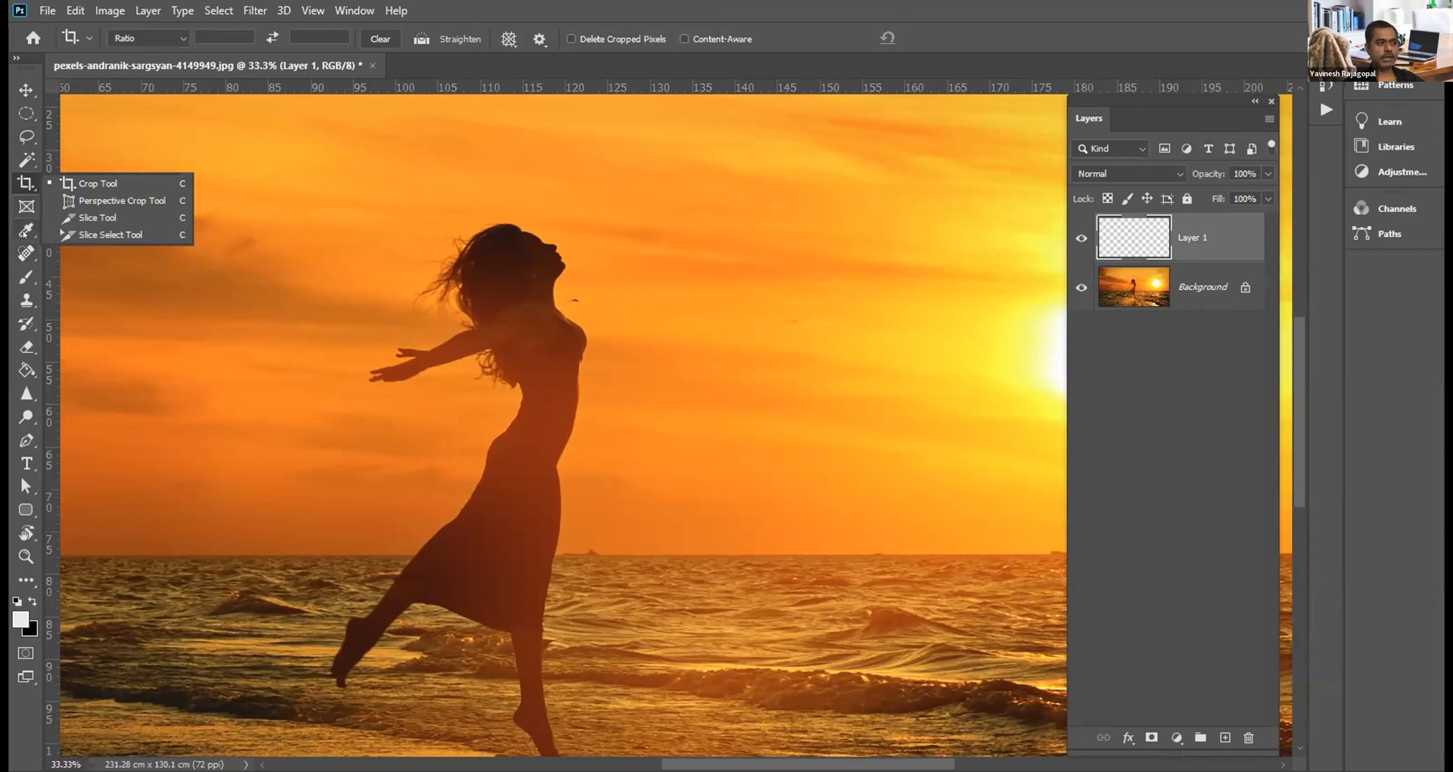
left_click(23, 231)
right_click(24, 232)
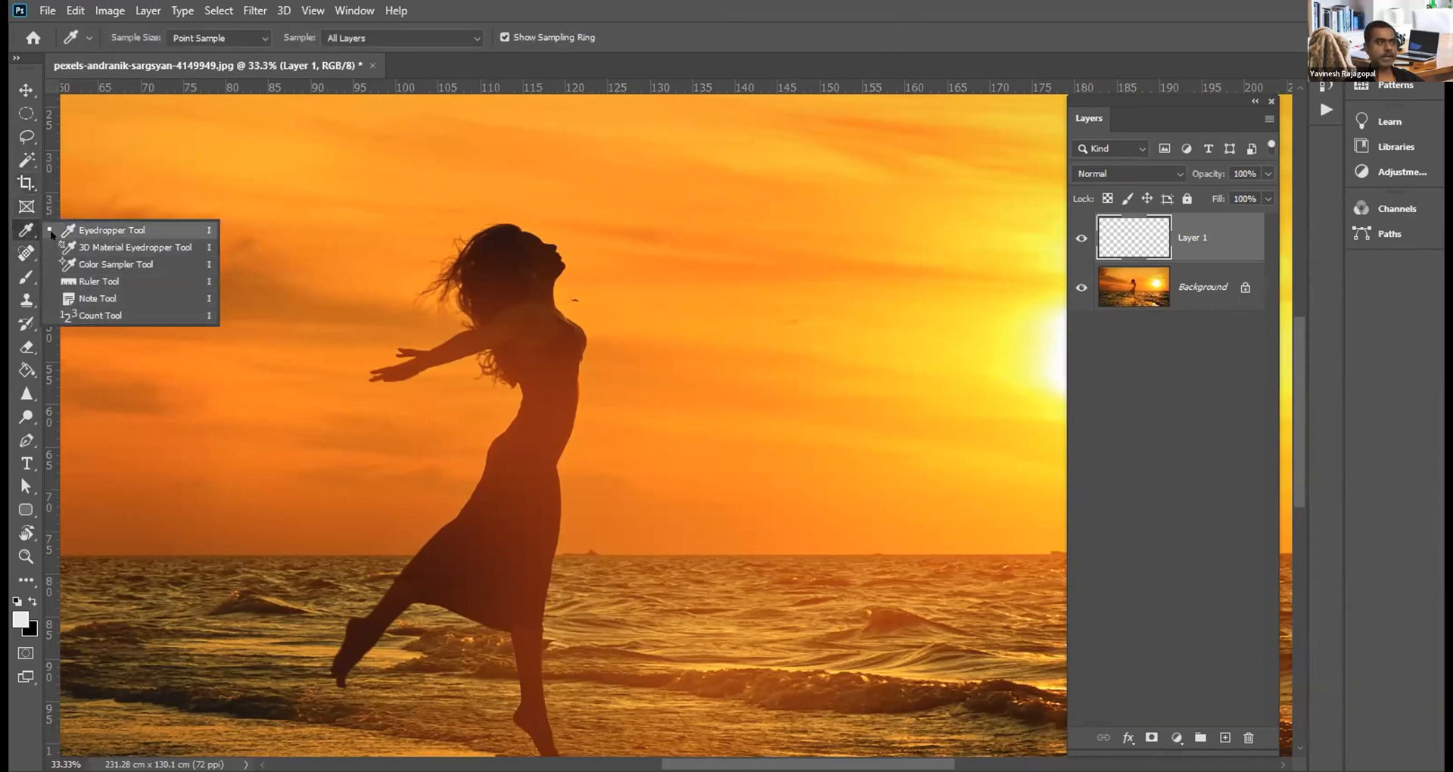
left_click(23, 232)
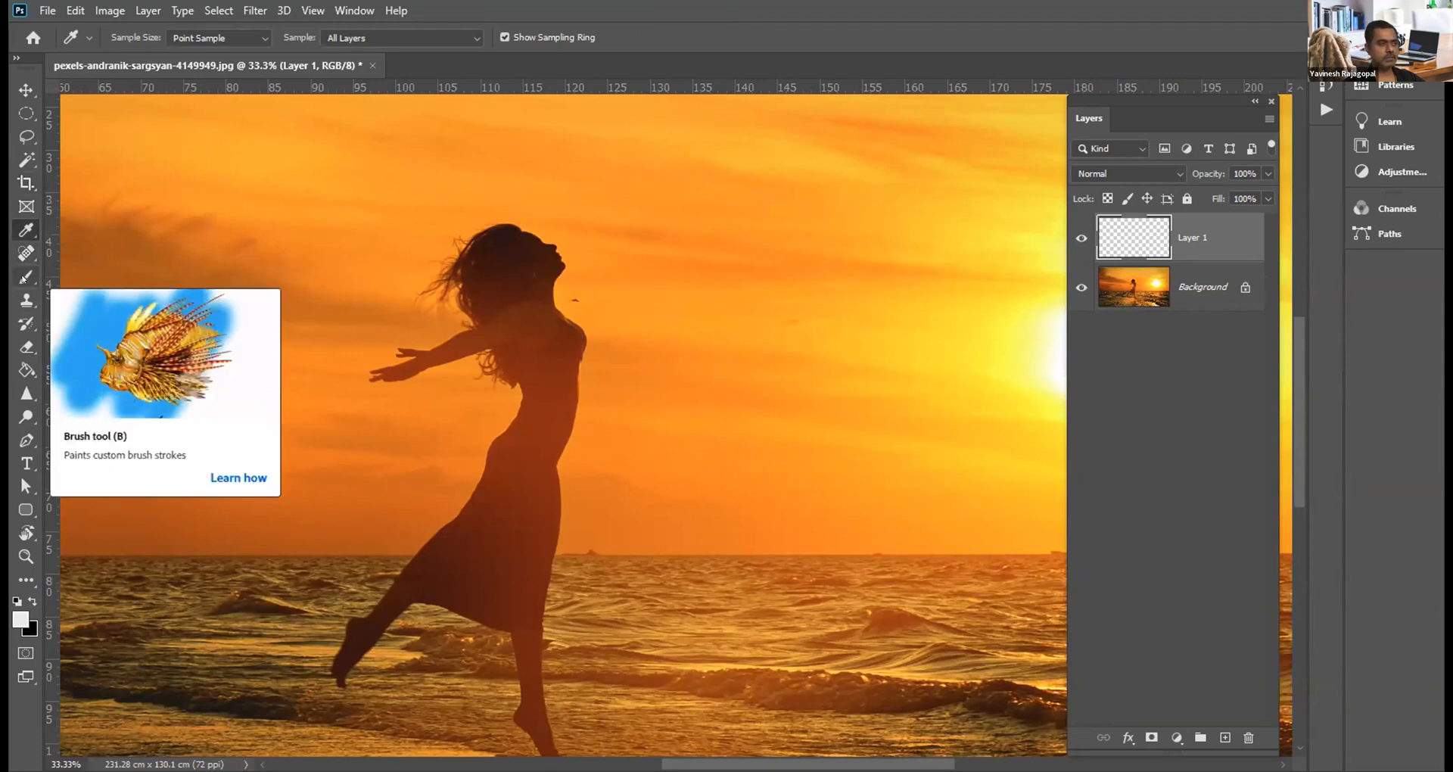
Step: Choose the Soft Round preset from General Brushes for the Brush tool and paint soft white over the woman and sky on Layer 1
left_click(24, 278)
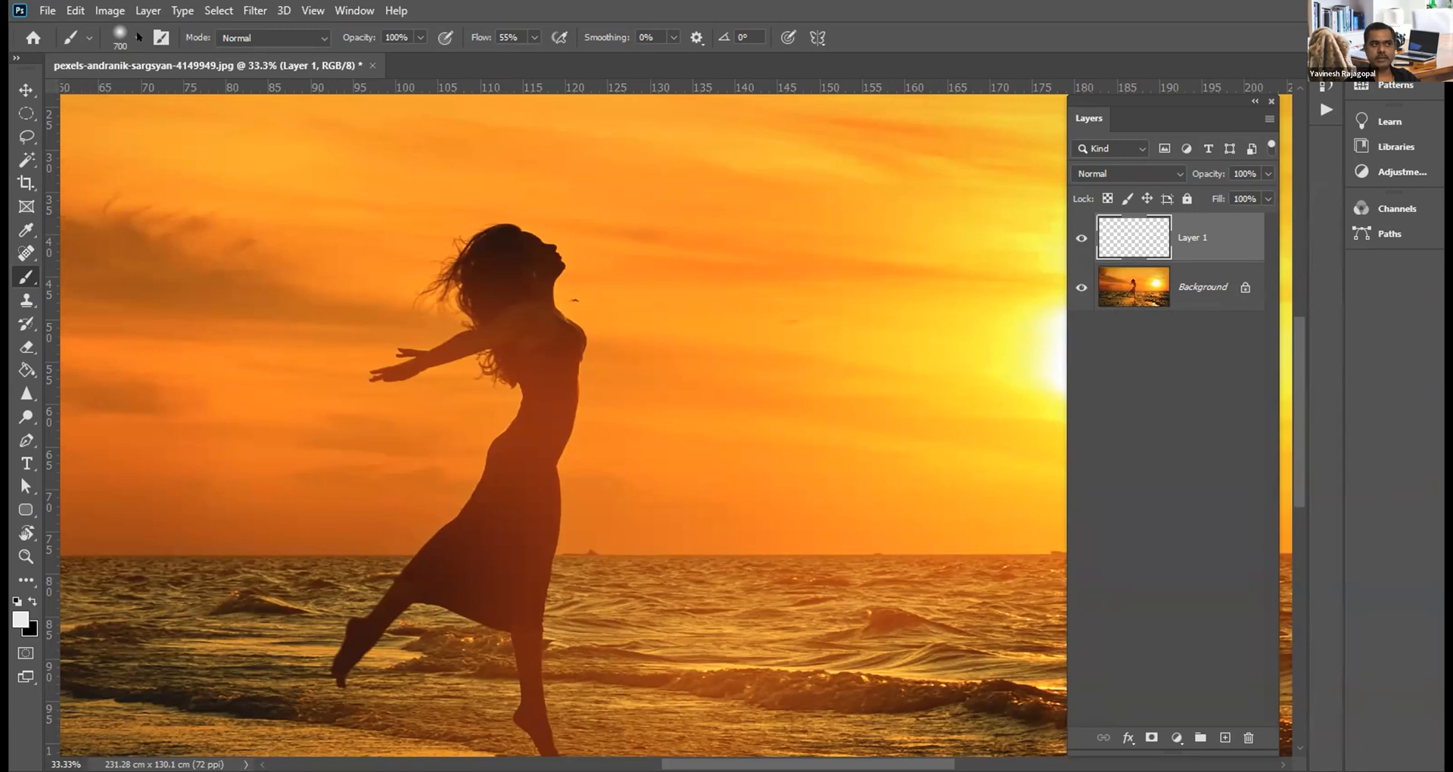
left_click(138, 36)
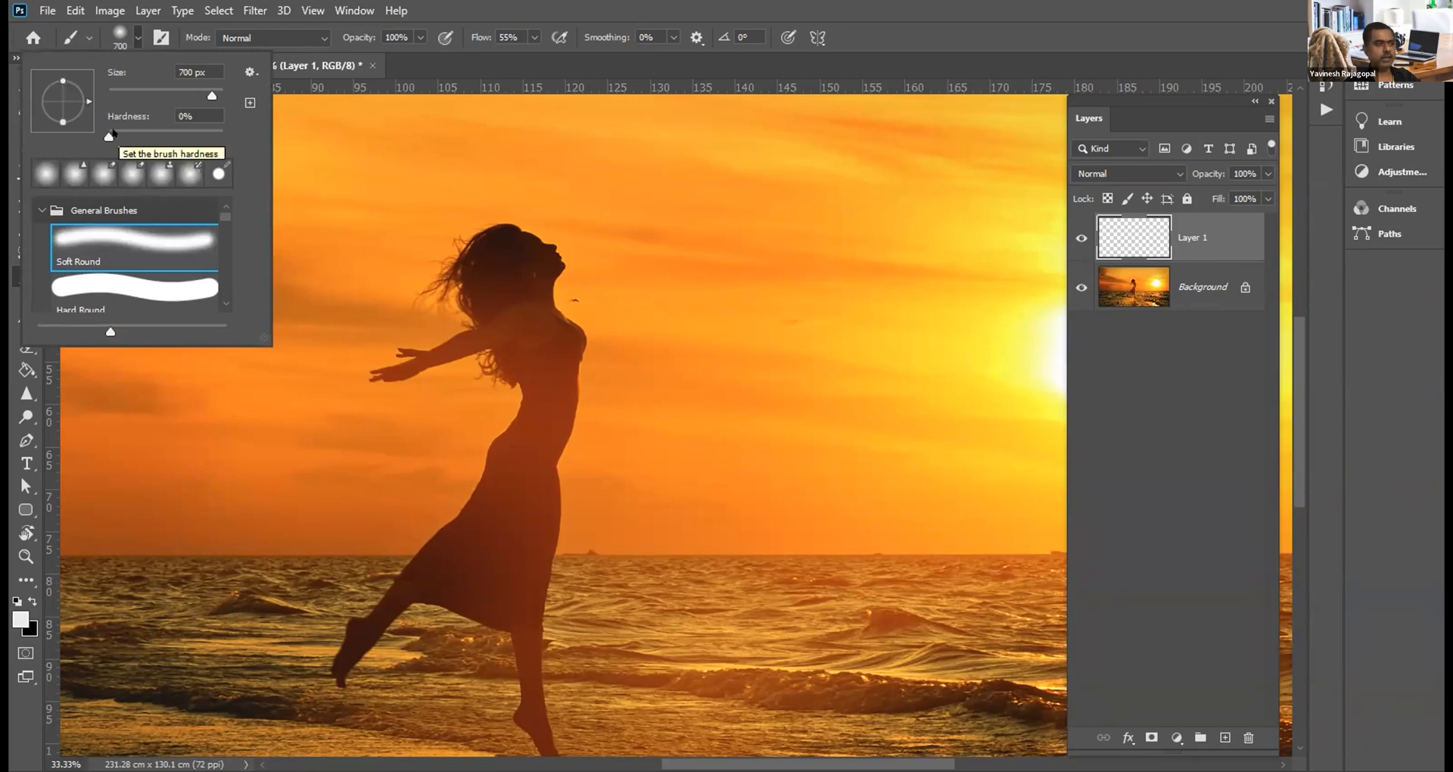
scroll(133, 252, "down", 4)
scroll(133, 252, "down", 6)
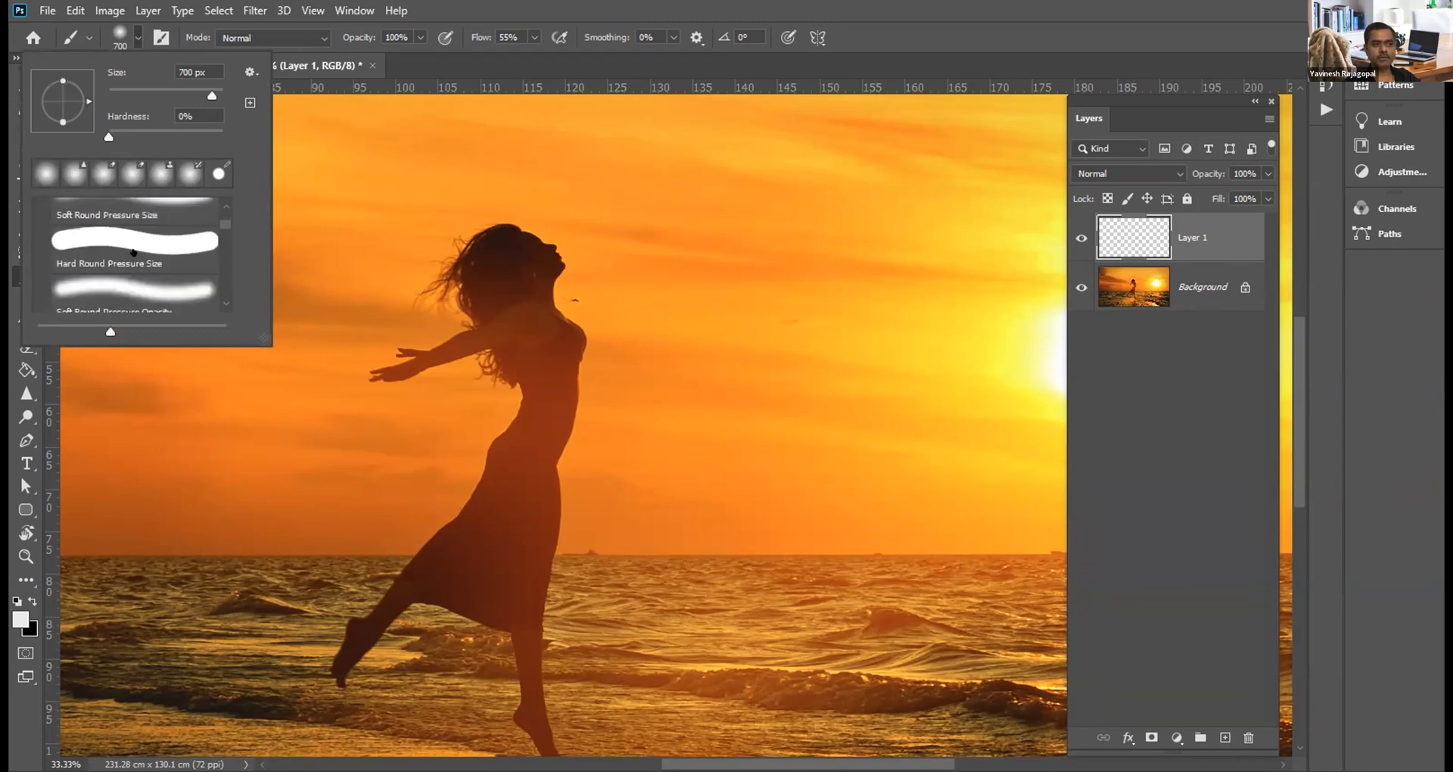
scroll(133, 252, "down", 6)
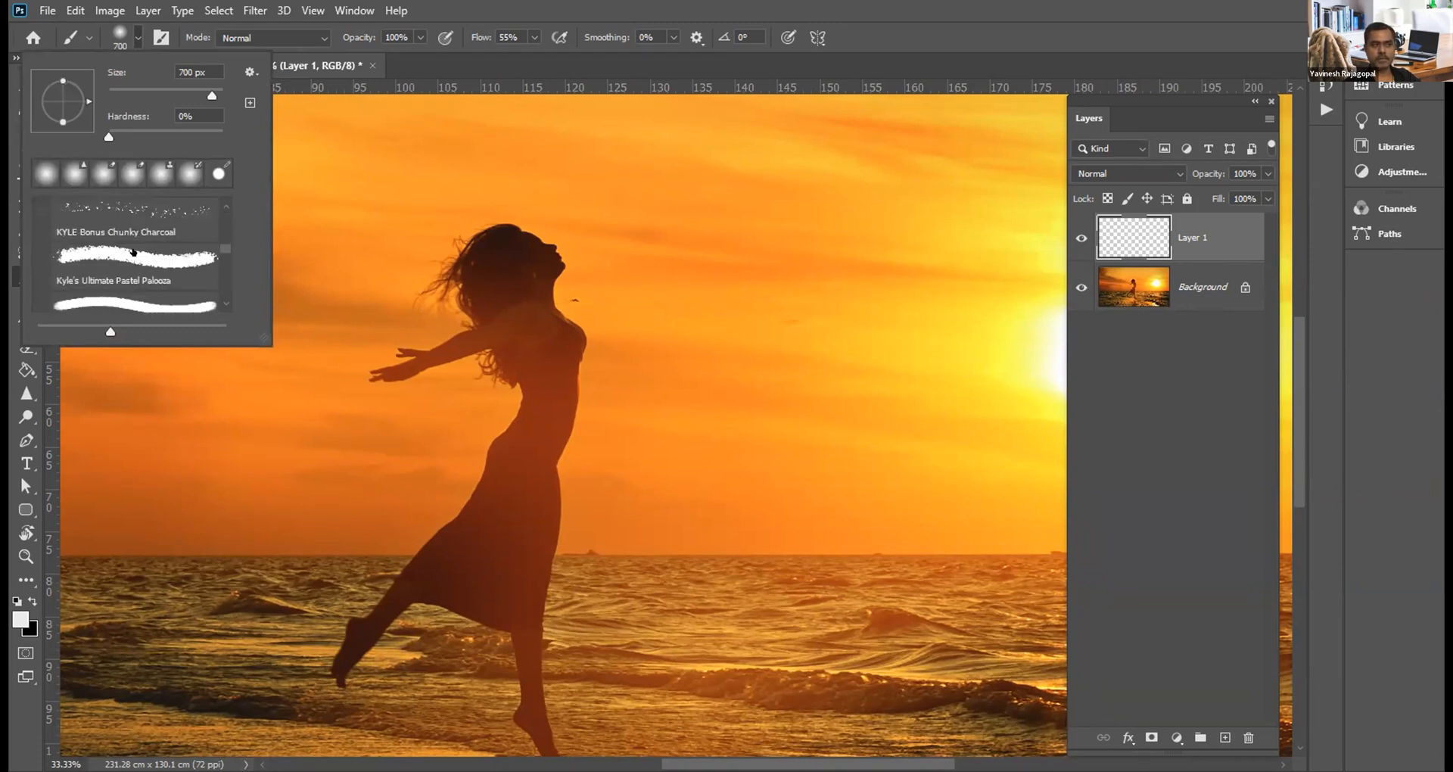
scroll(133, 252, "up", 6)
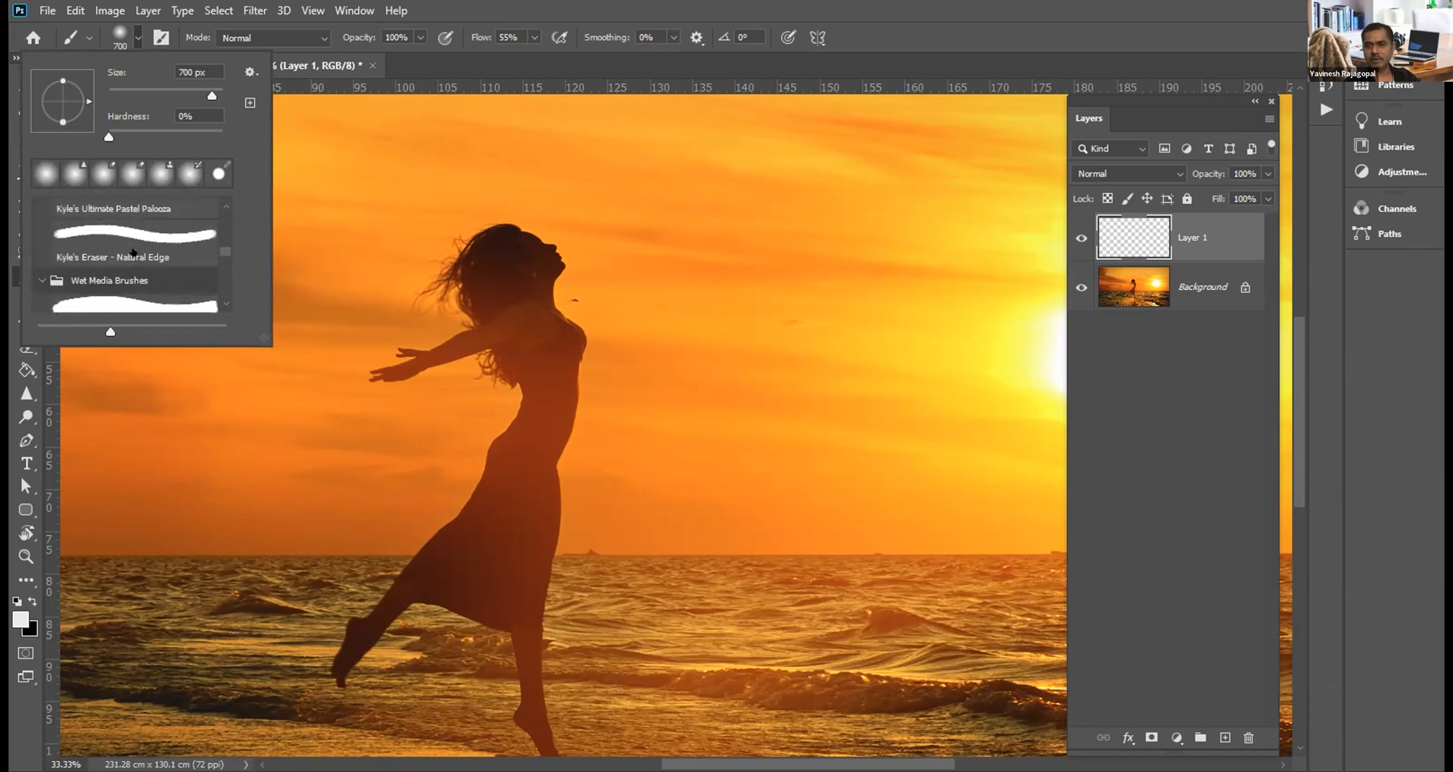
scroll(133, 252, "up", 8)
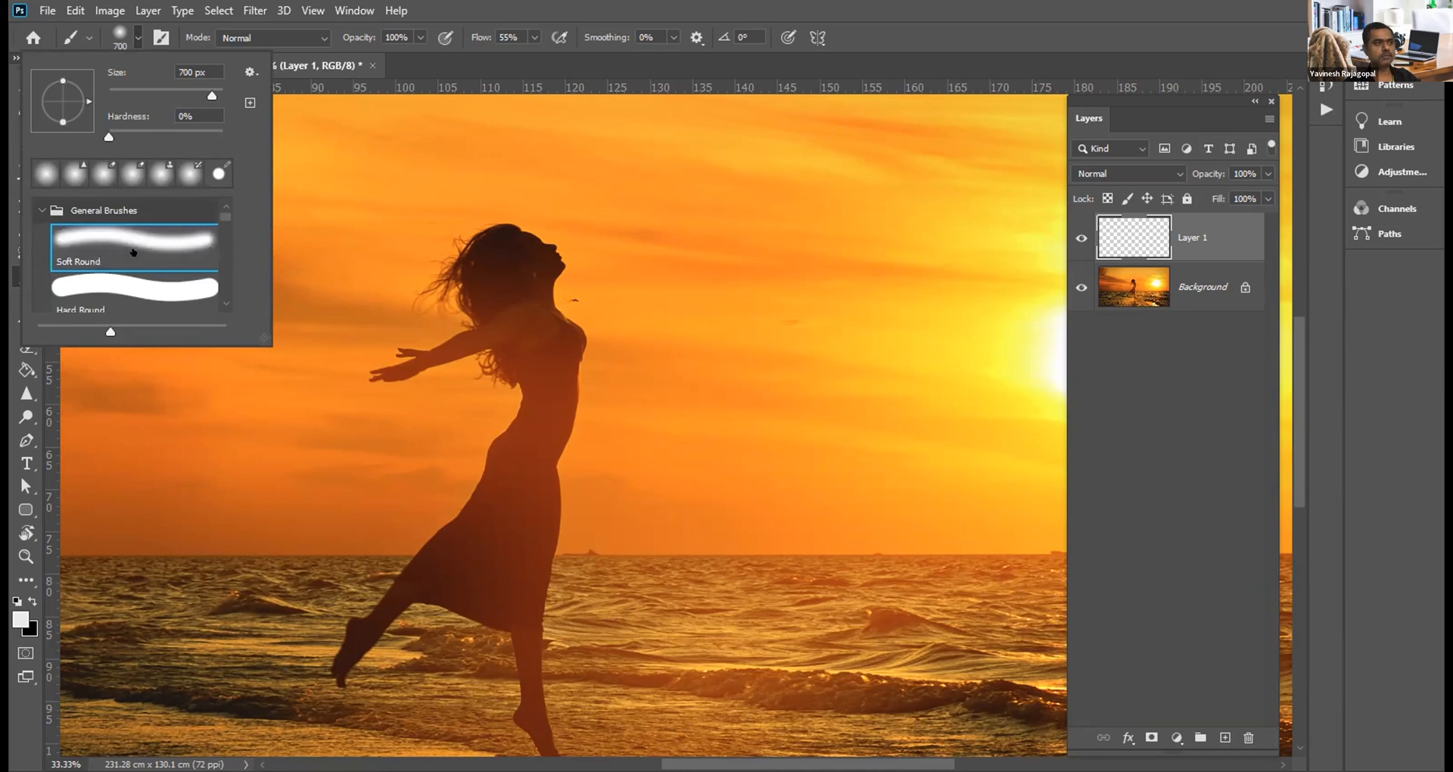
left_click(104, 238)
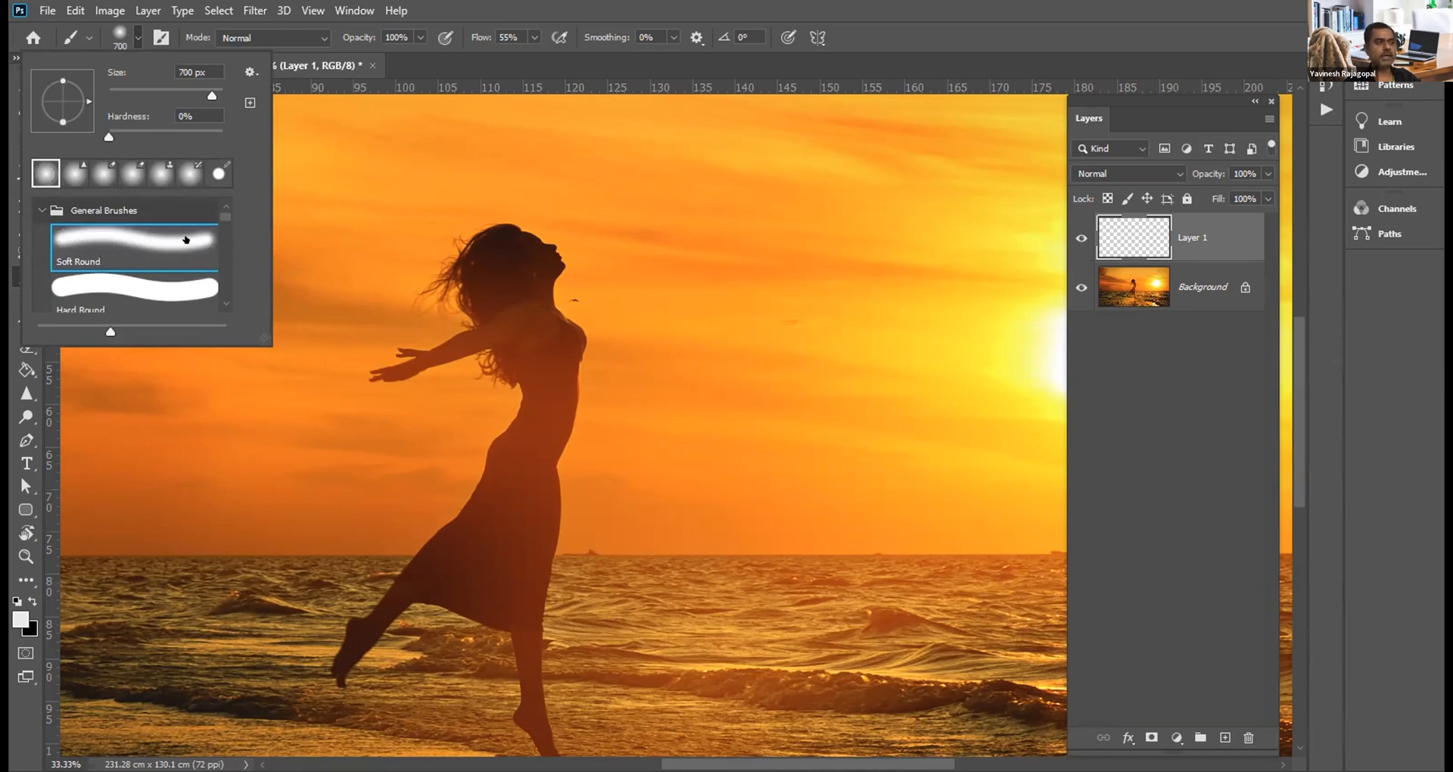
mouse_move(451, 243)
left_mouse_down()
mouse_move(411, 332)
mouse_move(700, 346)
mouse_move(598, 462)
mouse_move(812, 501)
left_mouse_up()
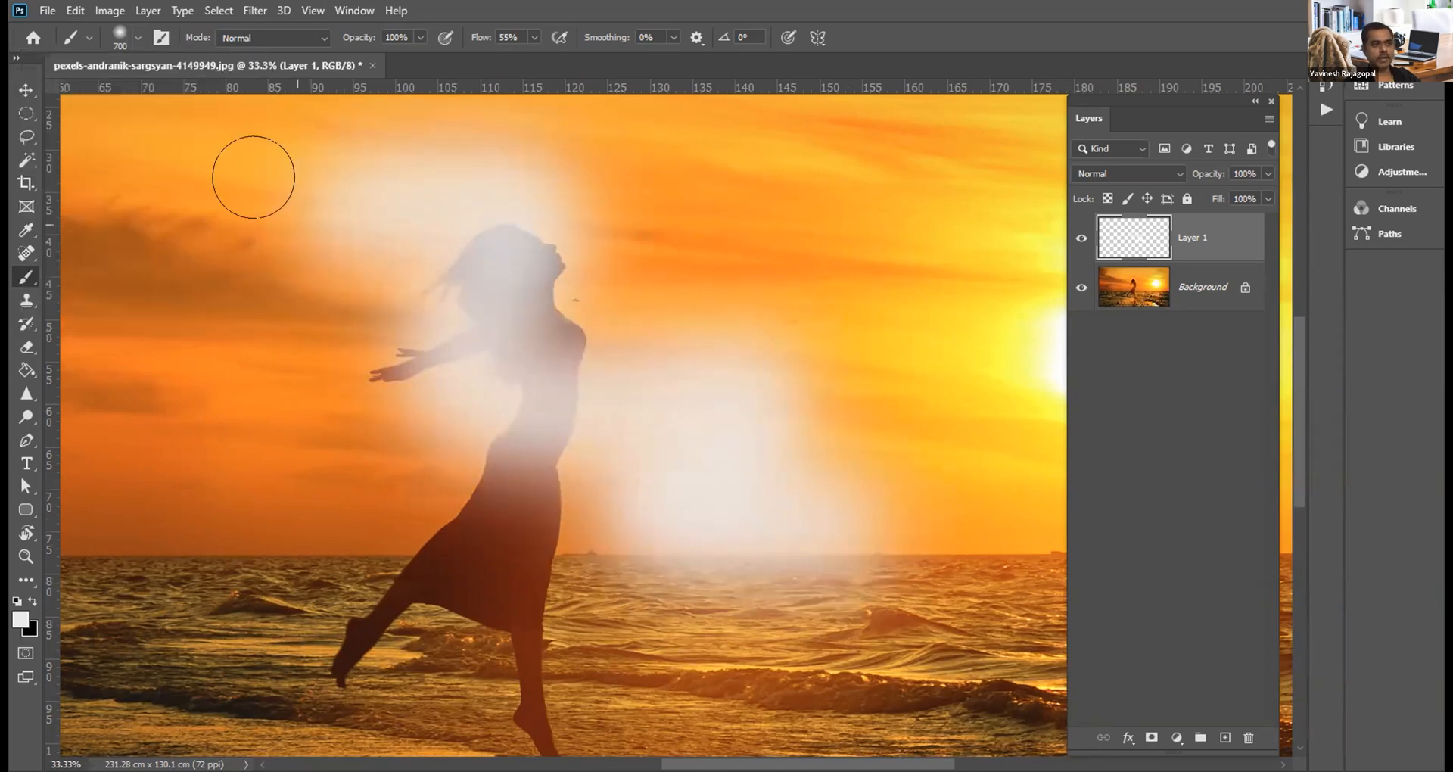
Step: Reduce the soft brush size to 45 px and paint a thin white wavy stroke from the sky down across the skirt
left_click(138, 37)
left_click_drag(145, 93, 134, 94)
mouse_move(162, 412)
left_mouse_down()
mouse_move(422, 558)
mouse_move(674, 631)
left_mouse_up()
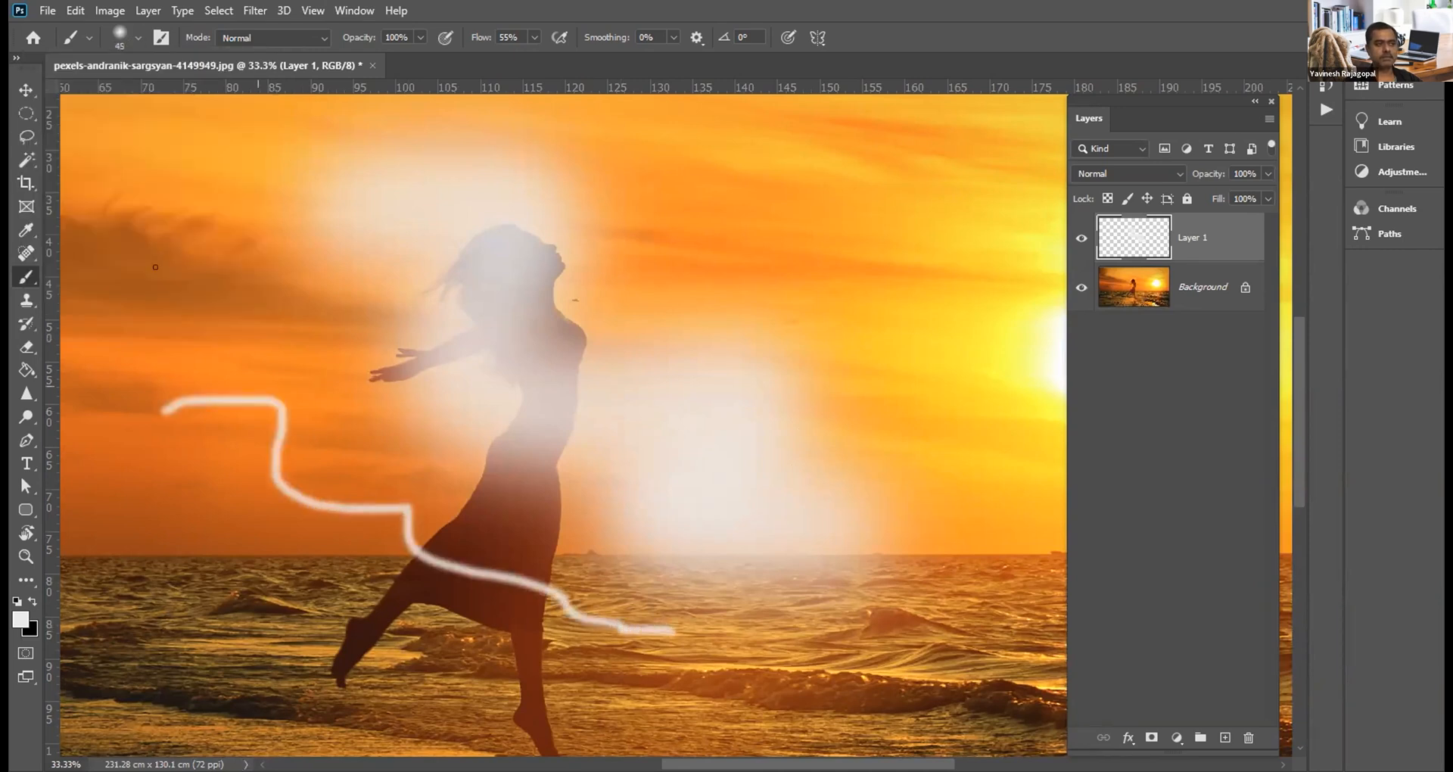
Step: Set the soft brush size to 78 px and paint four white wavy strokes across the sky and the woman
left_click(139, 37)
left_click_drag(134, 94, 152, 93)
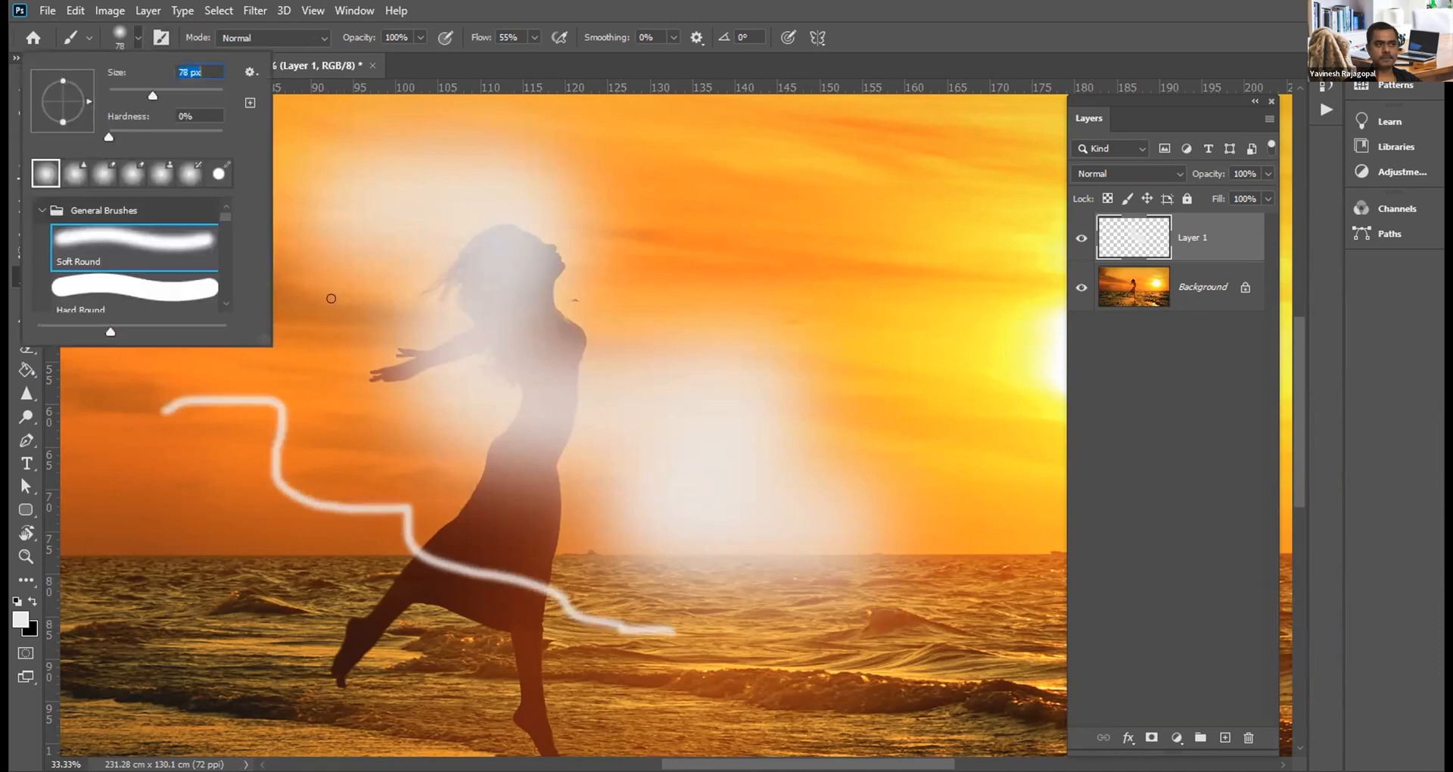
mouse_move(321, 232)
left_mouse_down()
mouse_move(400, 414)
mouse_move(476, 455)
mouse_move(485, 506)
left_mouse_up()
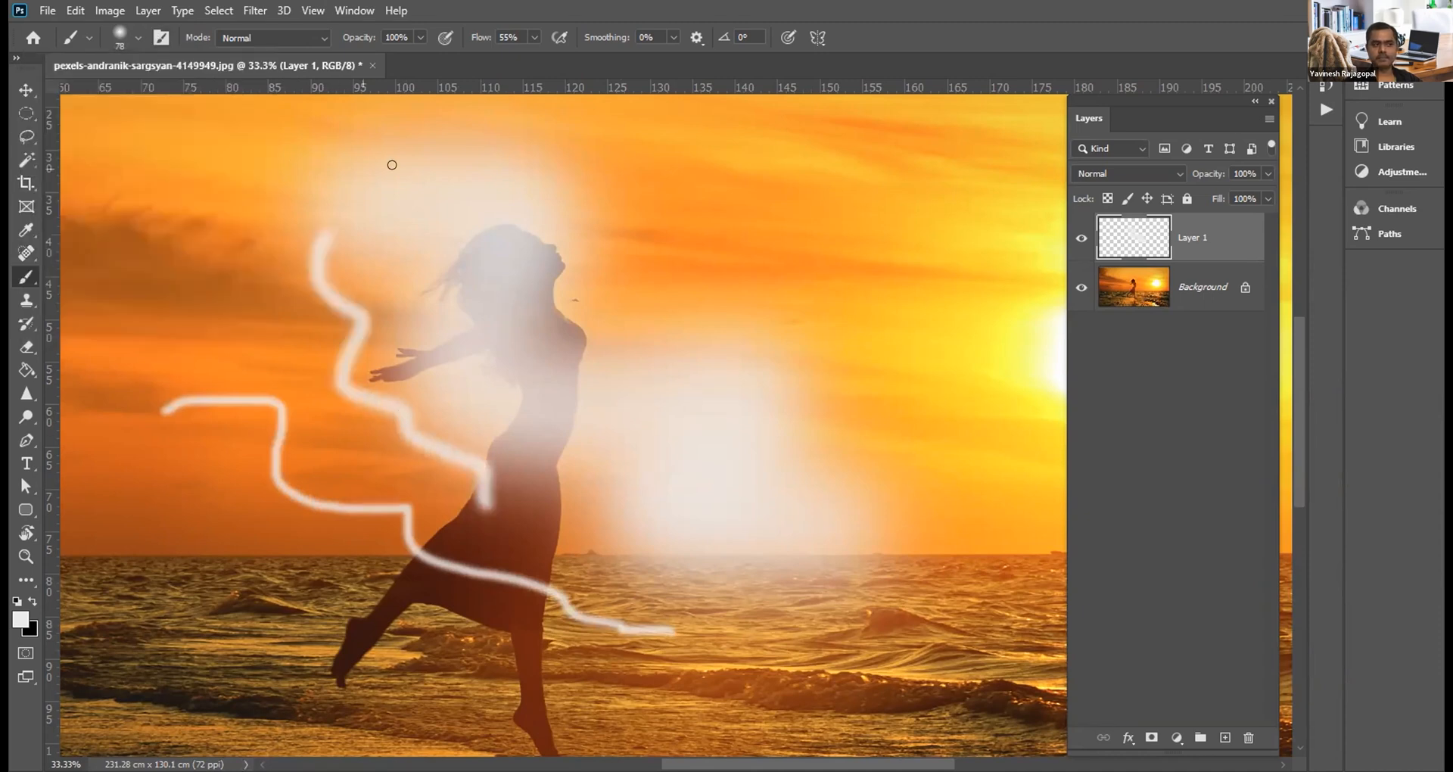
mouse_move(599, 161)
left_mouse_down()
mouse_move(662, 167)
mouse_move(674, 248)
mouse_move(819, 311)
mouse_move(869, 385)
left_mouse_up()
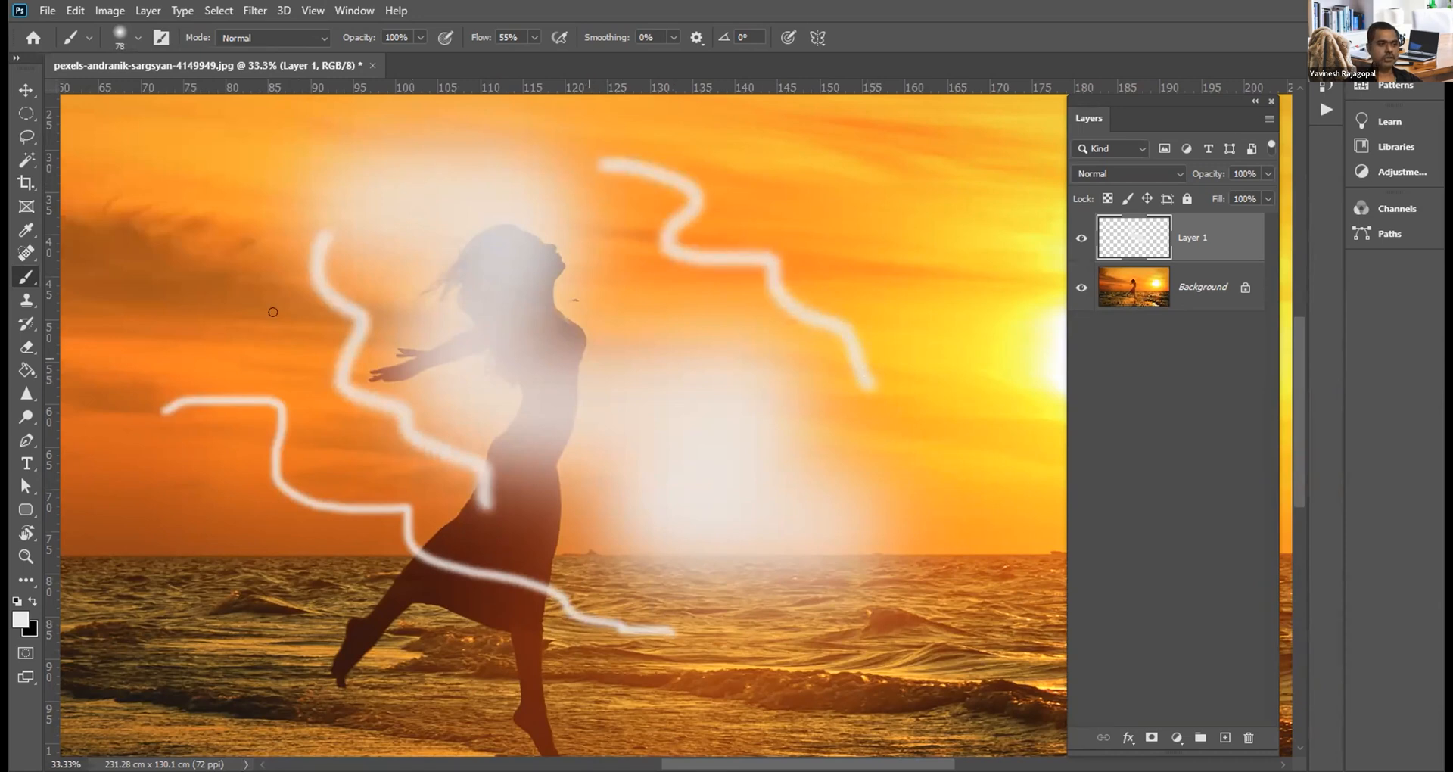
mouse_move(163, 194)
left_mouse_down()
mouse_move(216, 236)
mouse_move(261, 349)
mouse_move(309, 402)
left_mouse_up()
mouse_move(239, 141)
left_mouse_down()
mouse_move(347, 154)
mouse_move(357, 210)
mouse_move(474, 326)
mouse_move(558, 353)
left_mouse_up()
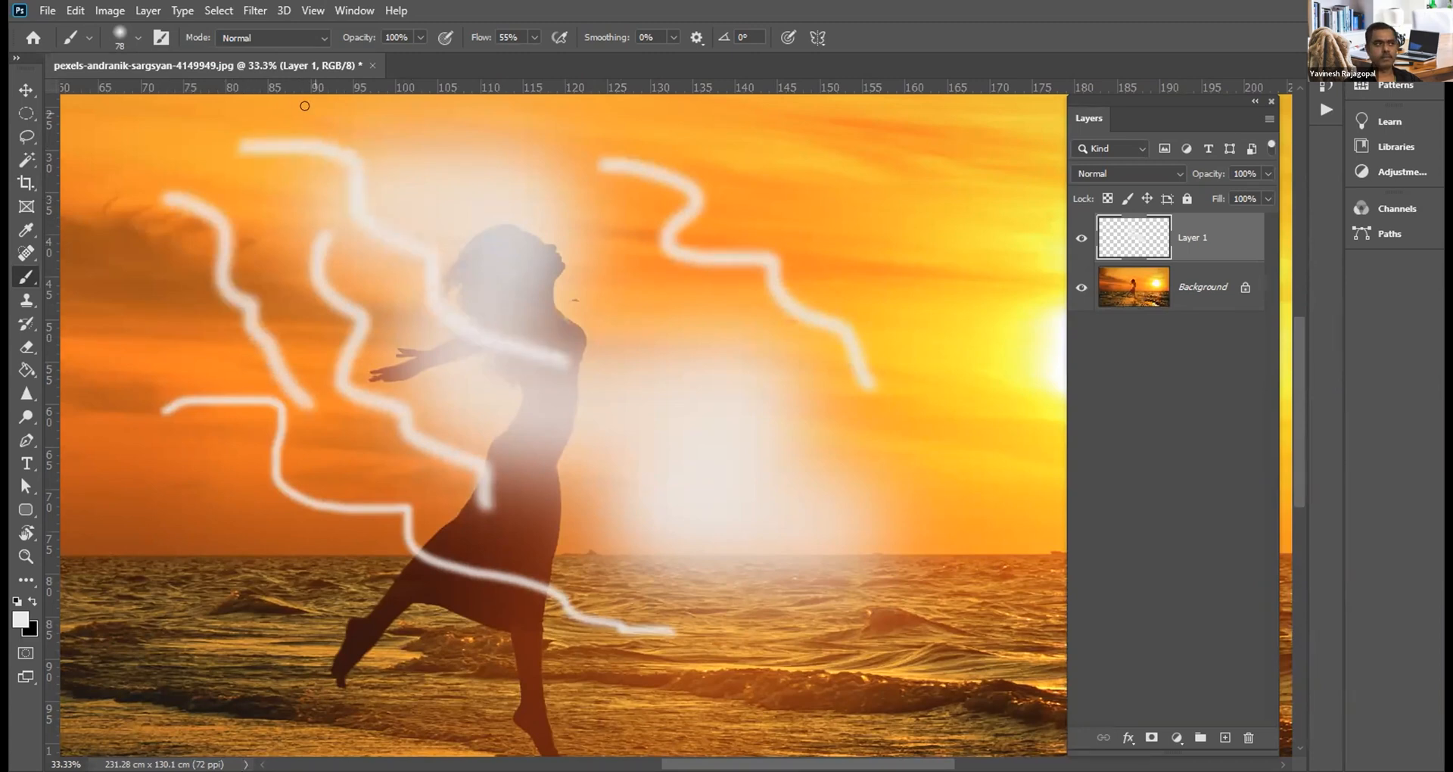
Step: Set the brush to 117 px with 37% hardness and paint a white wavy stroke across the woman's head
left_click(138, 38)
mouse_move(156, 95)
left_mouse_down()
mouse_move(171, 95)
mouse_move(150, 135)
left_mouse_up()
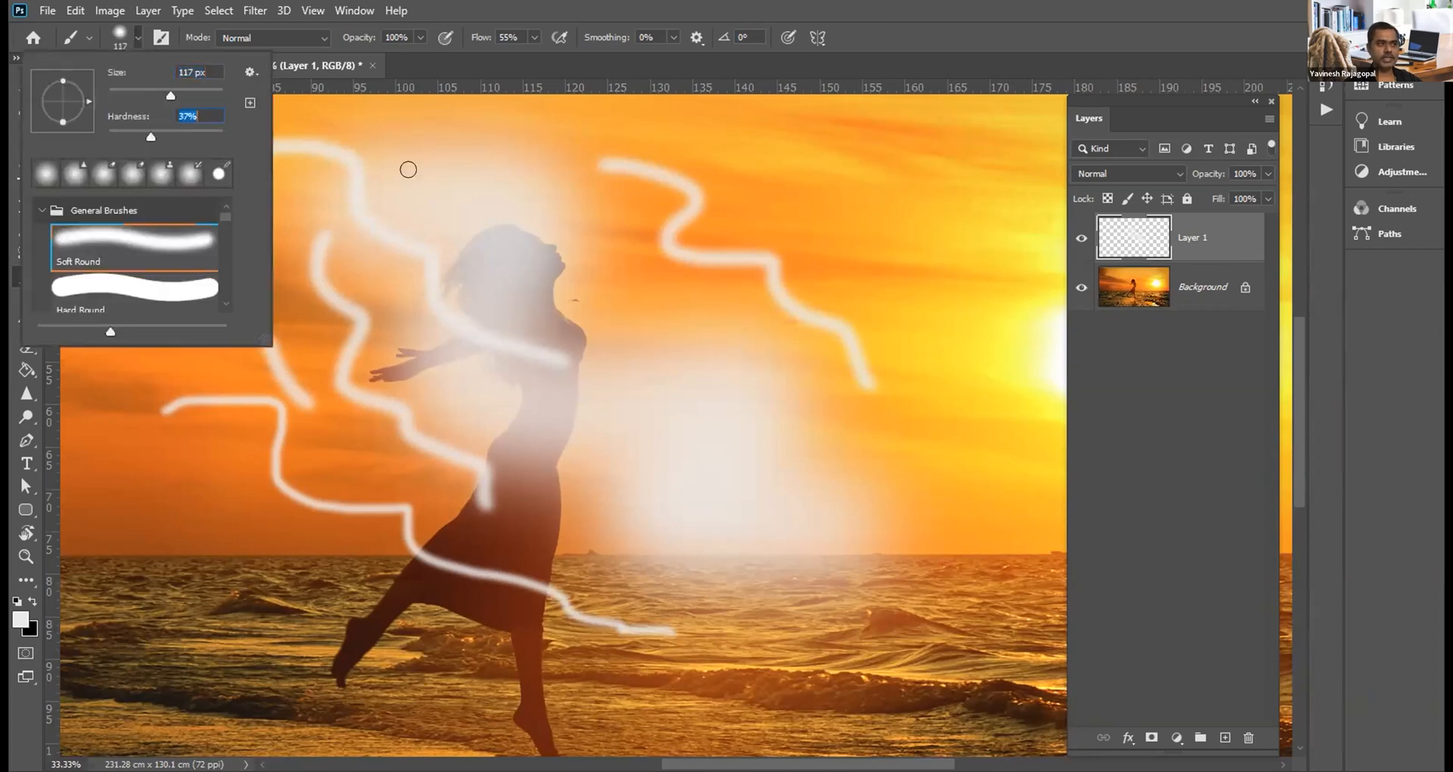
mouse_move(401, 130)
left_mouse_down()
mouse_move(682, 342)
mouse_move(739, 353)
mouse_move(788, 397)
left_mouse_up()
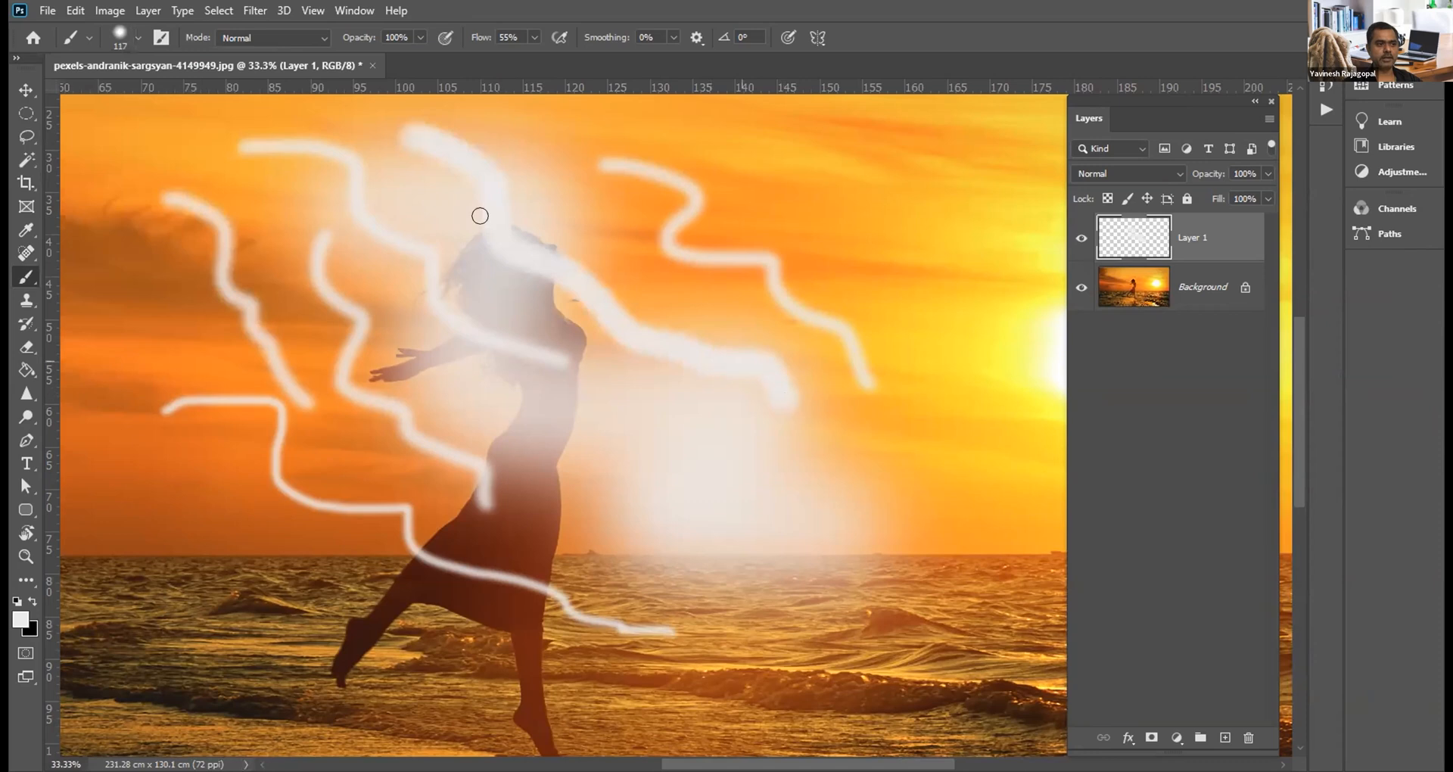
Step: Raise the brush hardness, ending at 100%, and paint two hard-edged white strokes across the sky between the woman and the sun
left_click(138, 37)
left_click_drag(152, 137, 216, 137)
left_click_drag(656, 128, 918, 293)
left_click(138, 37)
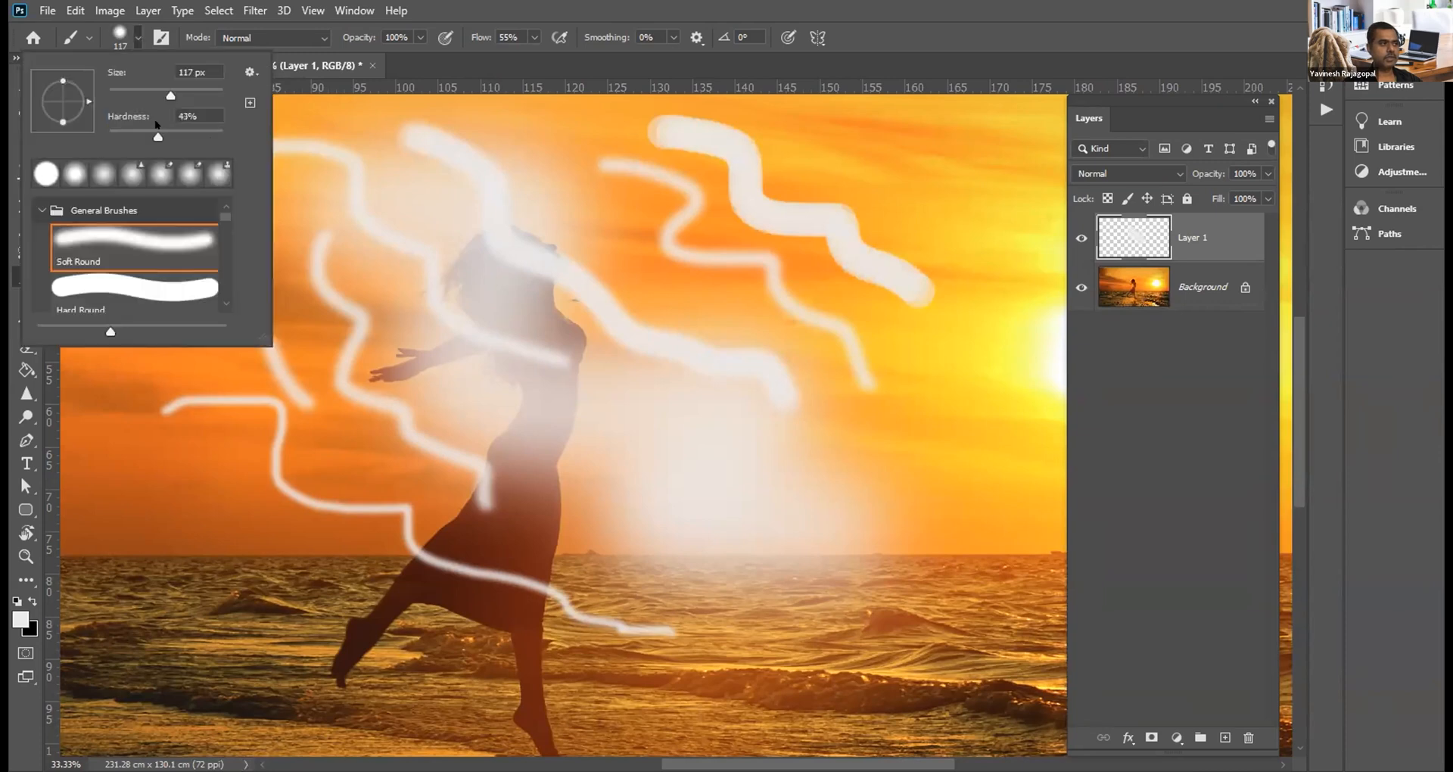
mouse_move(550, 142)
left_mouse_down()
mouse_move(666, 282)
mouse_move(756, 318)
mouse_move(853, 398)
mouse_move(874, 439)
left_mouse_up()
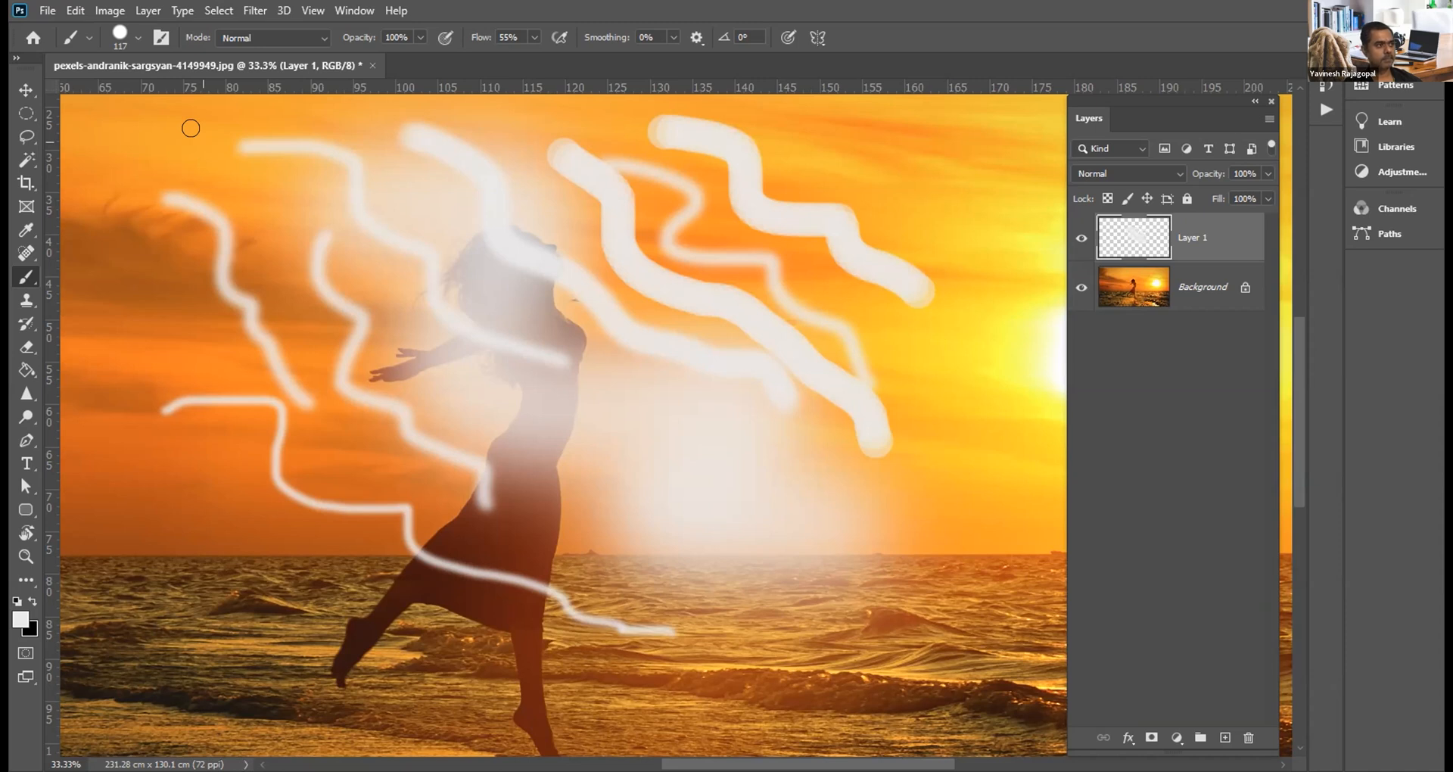
Step: Browse the brush presets, collapse their folders to review the groups, and choose Soft Round from General Brushes
left_click(139, 37)
scroll(112, 252, "down", 8)
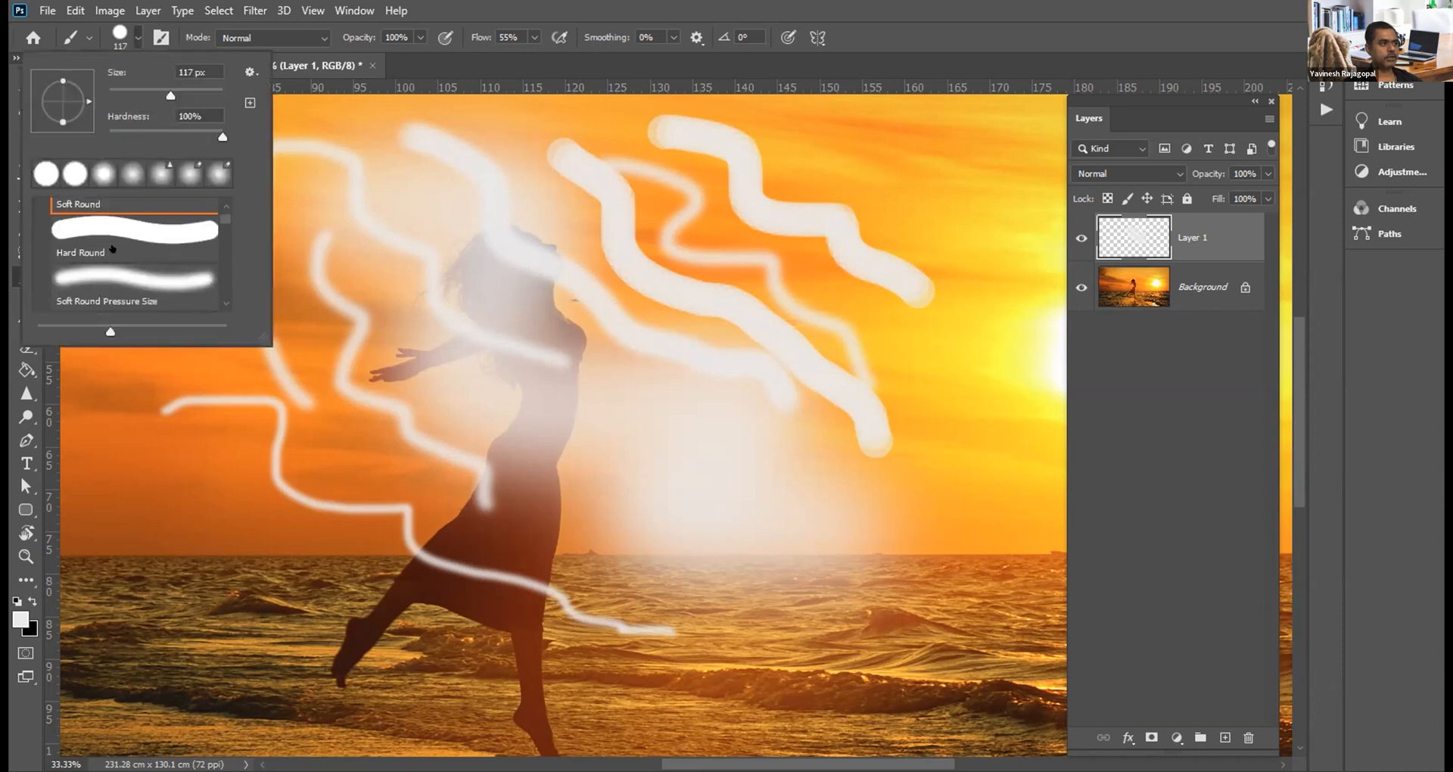
scroll(112, 248, "up", 4)
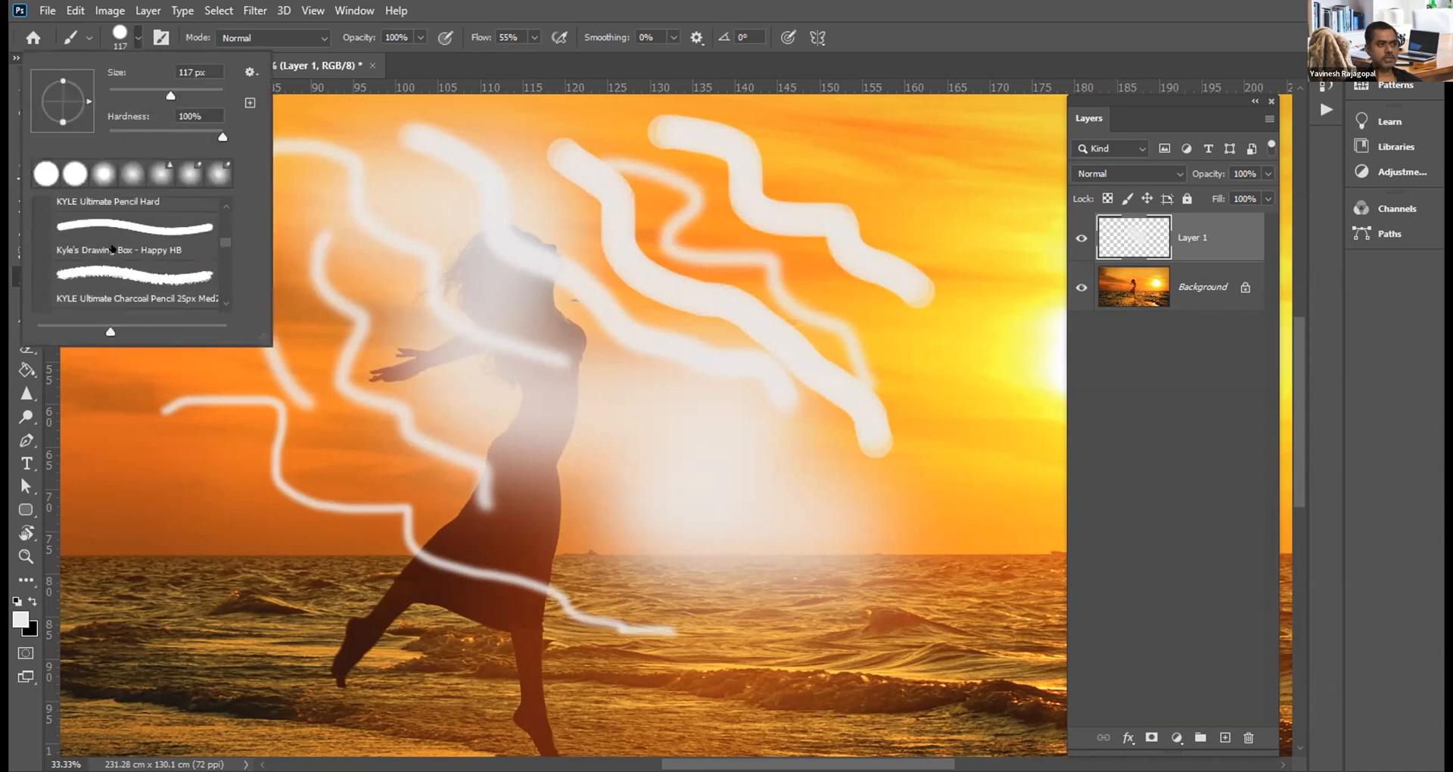
scroll(112, 248, "up", 3)
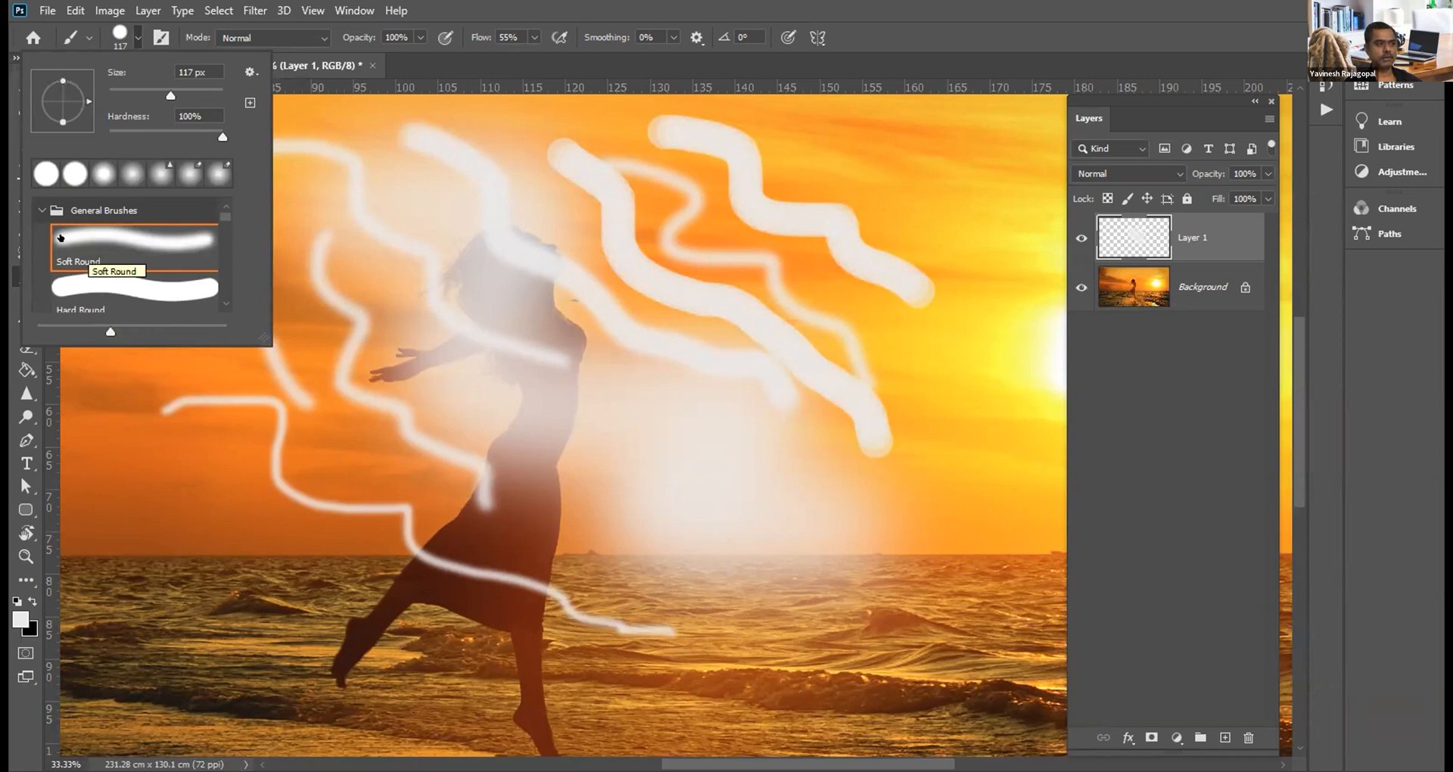
left_click(28, 208)
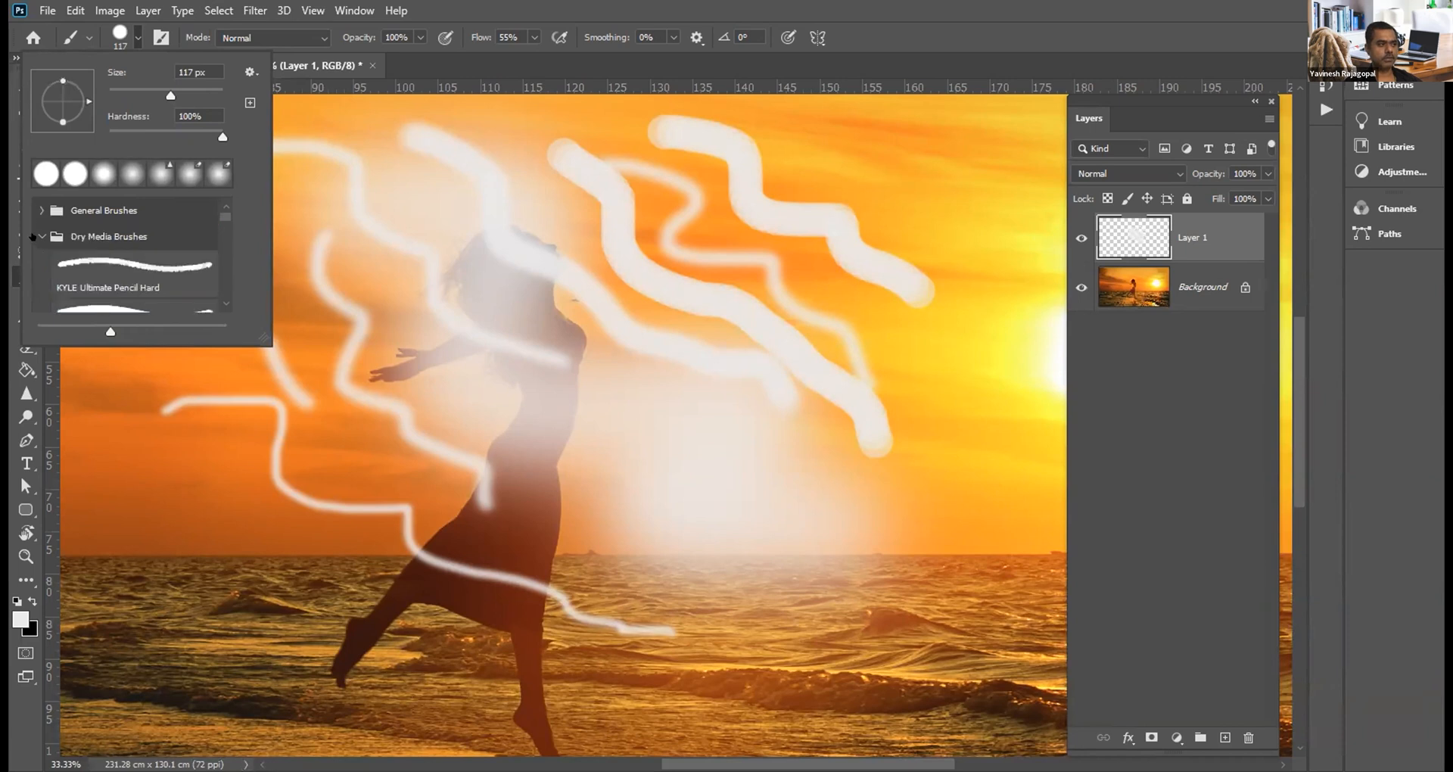
left_click(32, 237)
left_click(31, 256)
scroll(69, 278, "down", 1)
scroll(70, 277, "down", 2)
scroll(73, 265, "up", 3)
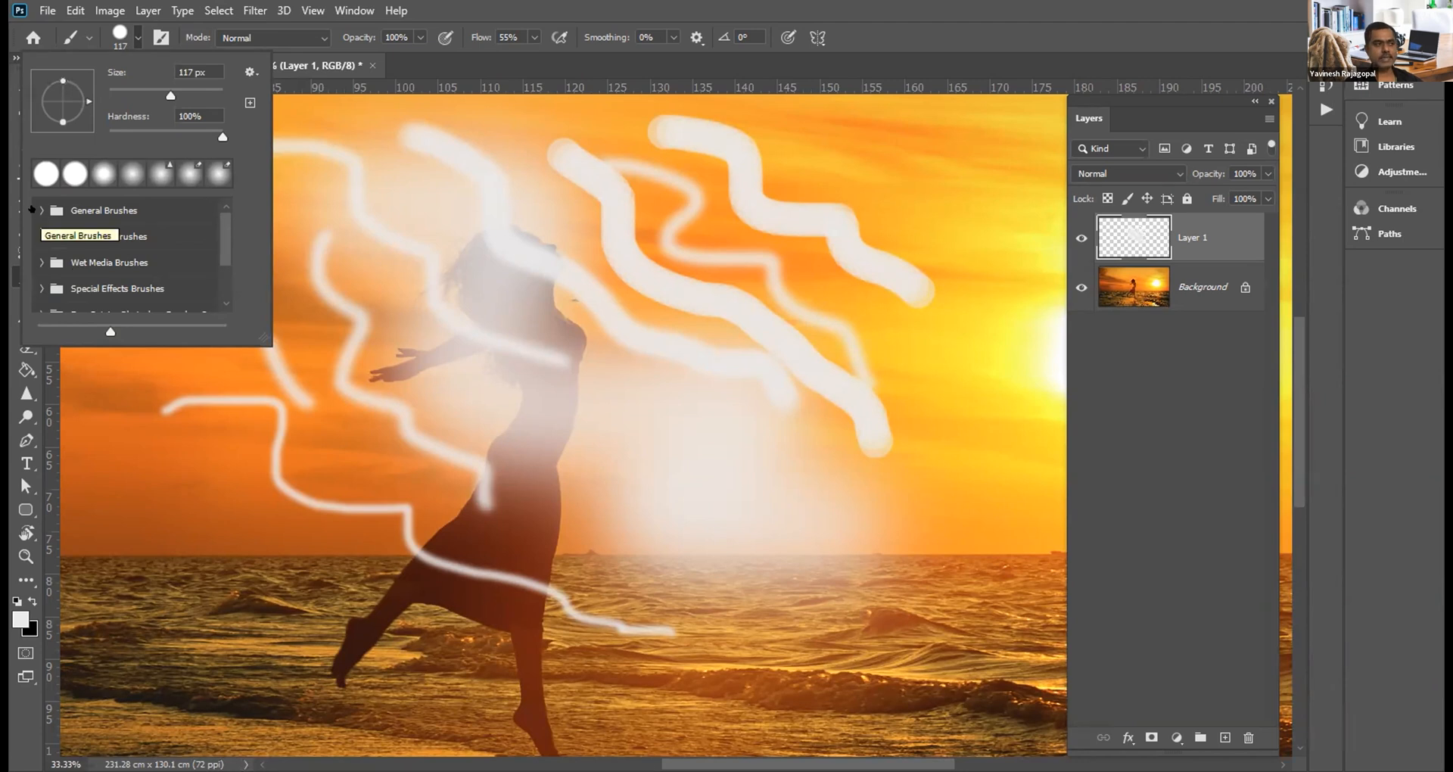
left_click(32, 210)
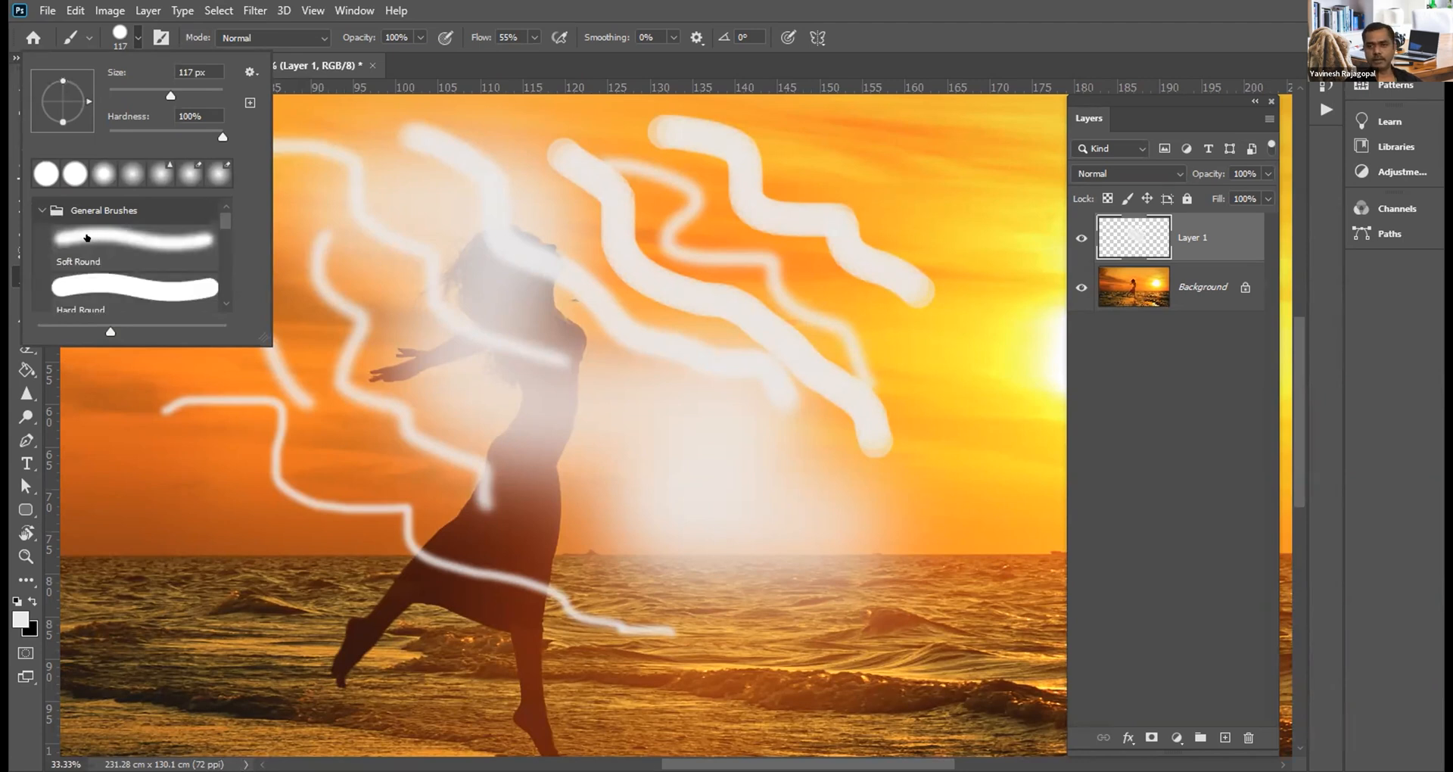
left_click(86, 237)
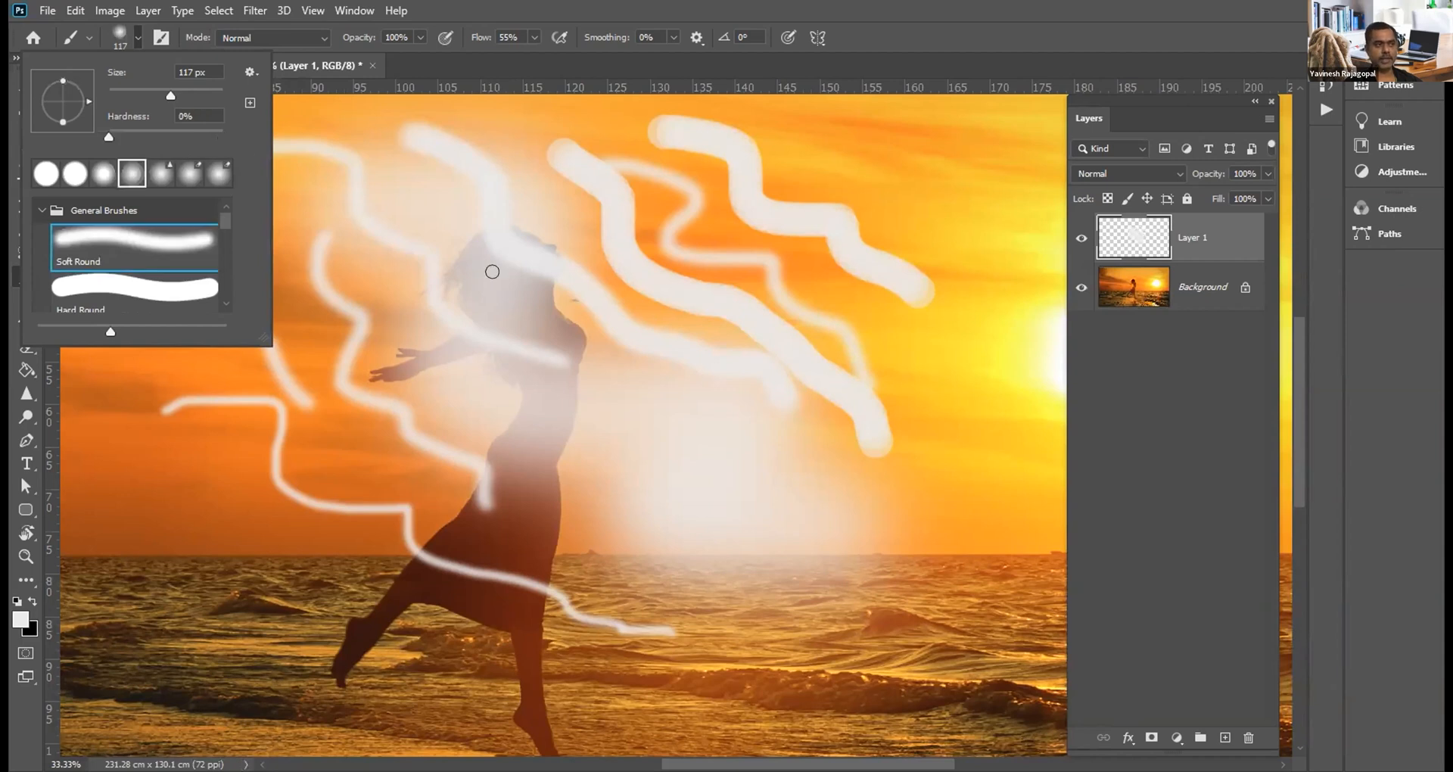
Step: Choose the KYLE Ultimate Charcoal Pencil 25px preset from Dry Media Brushes and draw a thin white stroke down to the woman's legs
scroll(114, 239, "down", 5)
scroll(113, 240, "down", 3)
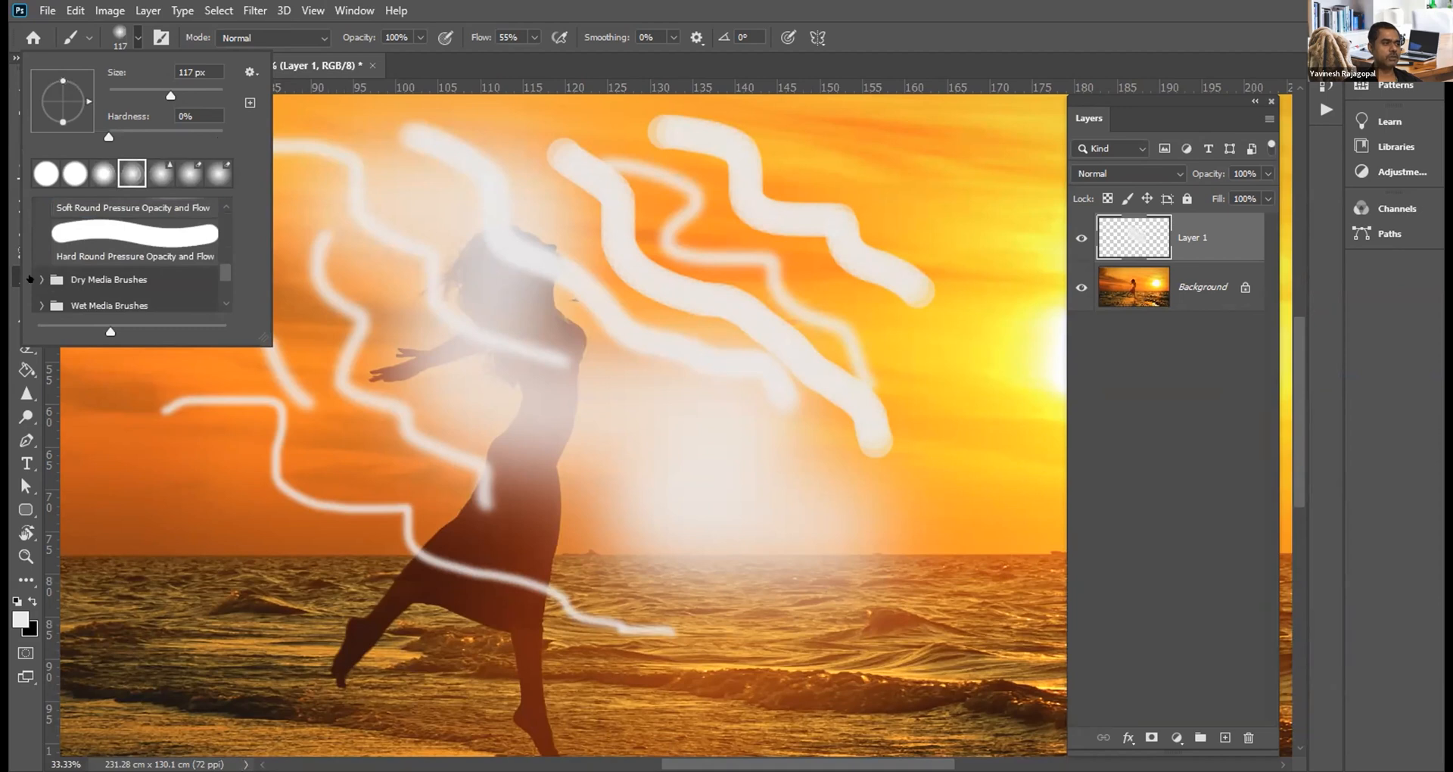
left_click(36, 278)
scroll(101, 265, "down", 4)
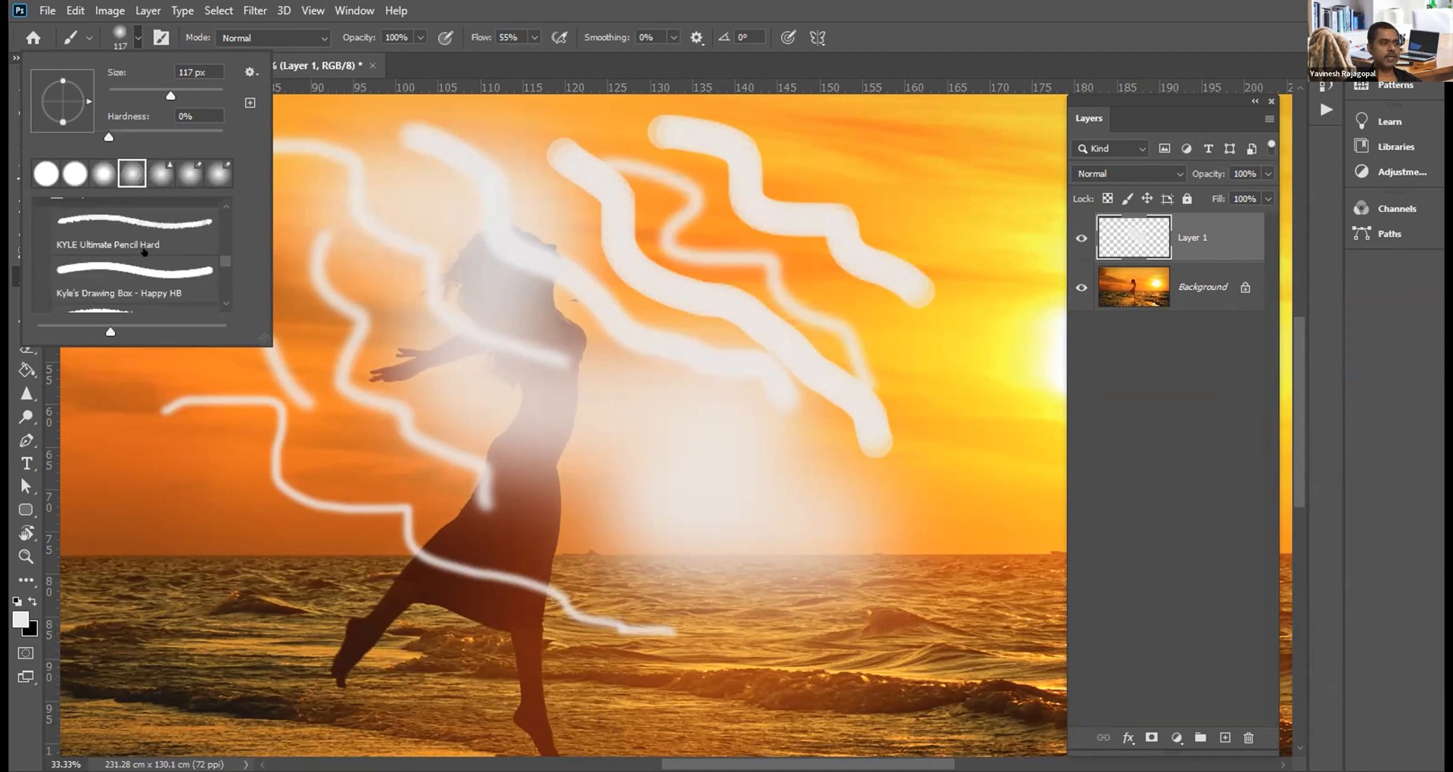
left_click(101, 263)
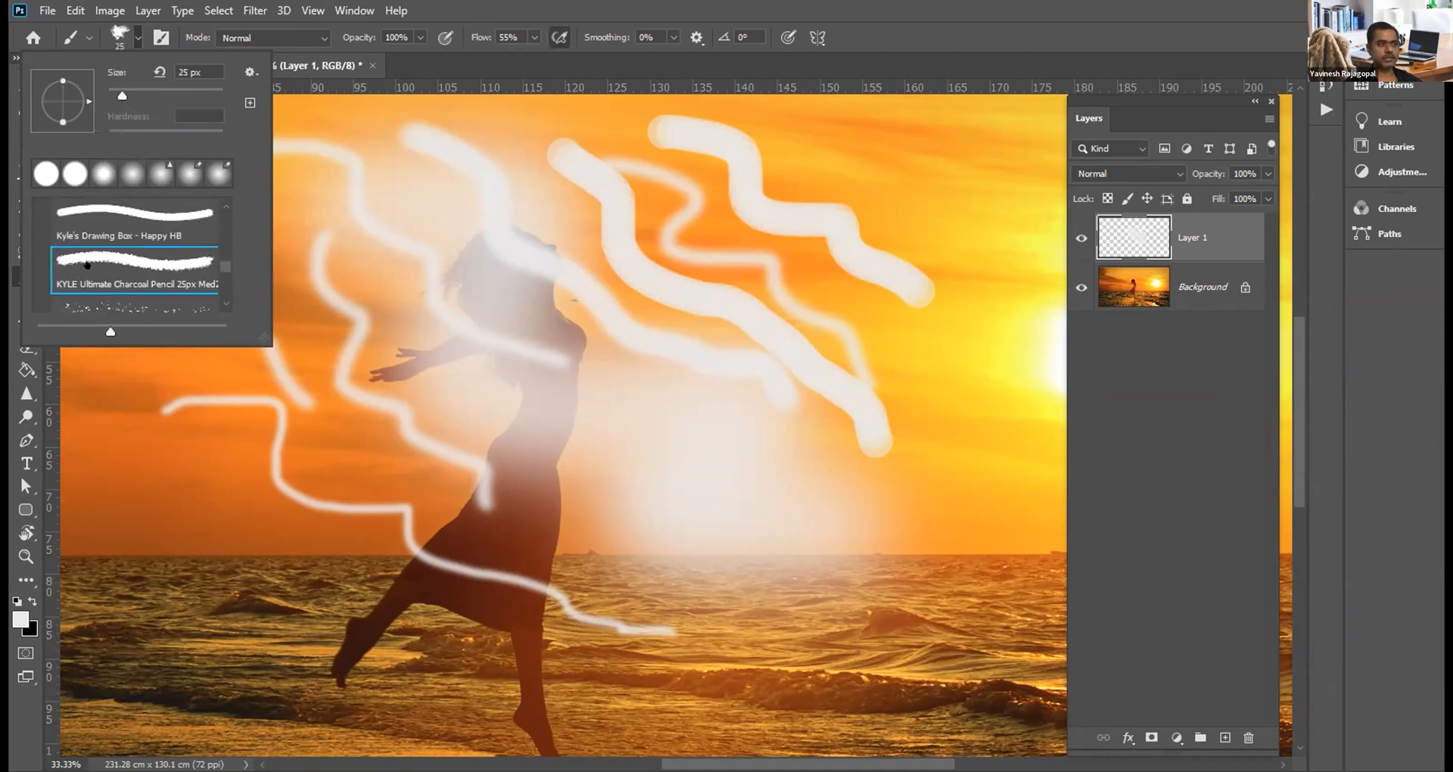
mouse_move(112, 399)
left_mouse_down()
mouse_move(271, 524)
mouse_move(447, 626)
left_mouse_up()
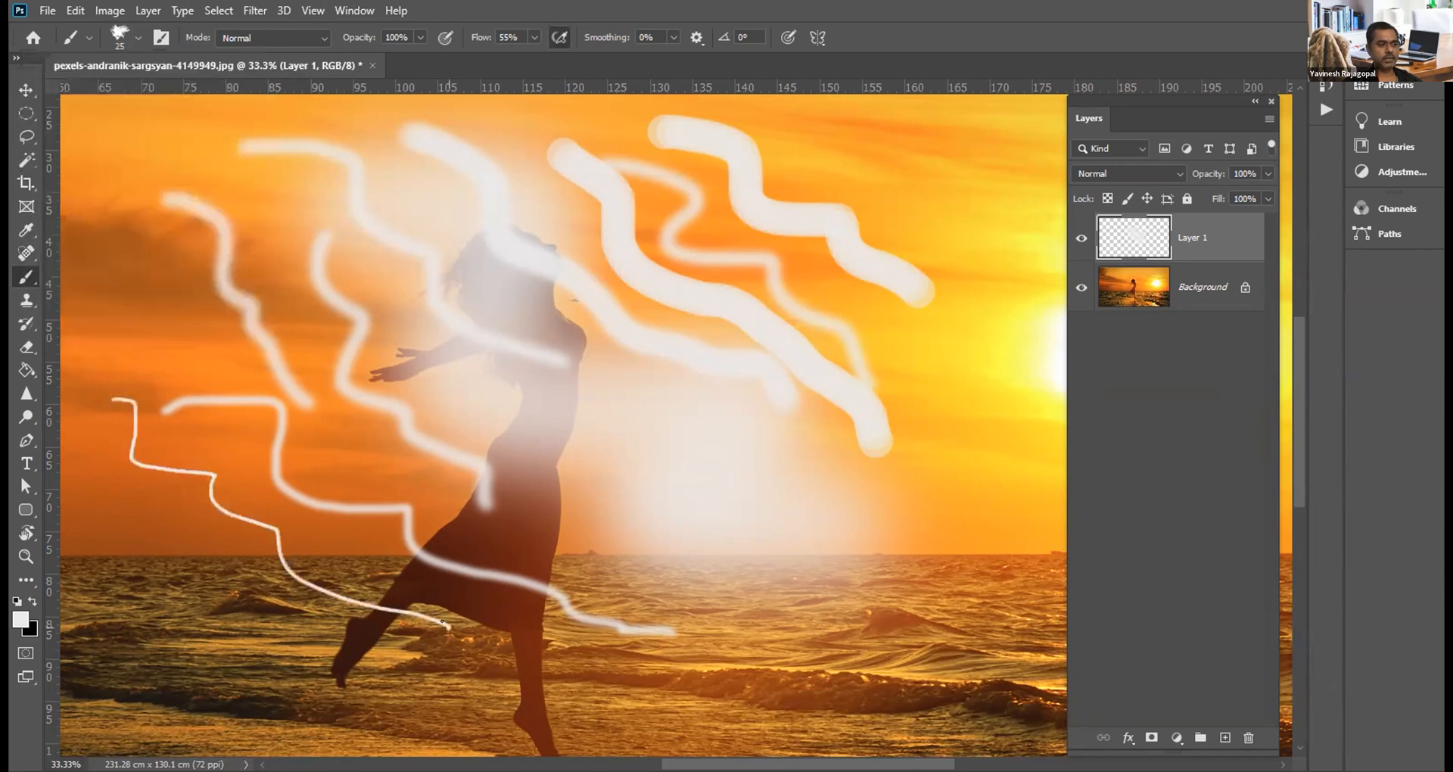
Step: Enlarge the charcoal brush to 1100 px and paint a broad white textured stroke diagonally across the woman
key("bracketright")
key("bracketright")
key("bracketright")
key("bracketright")
key("bracketright")
key("bracketright")
key("bracketright")
key("bracketright")
key("bracketright")
key("bracketright")
key("bracketright")
key("bracketright")
key("bracketright")
key("bracketright")
key("bracketright")
key("bracketright")
key("bracketright")
key("bracketright")
key("bracketright")
key("bracketright")
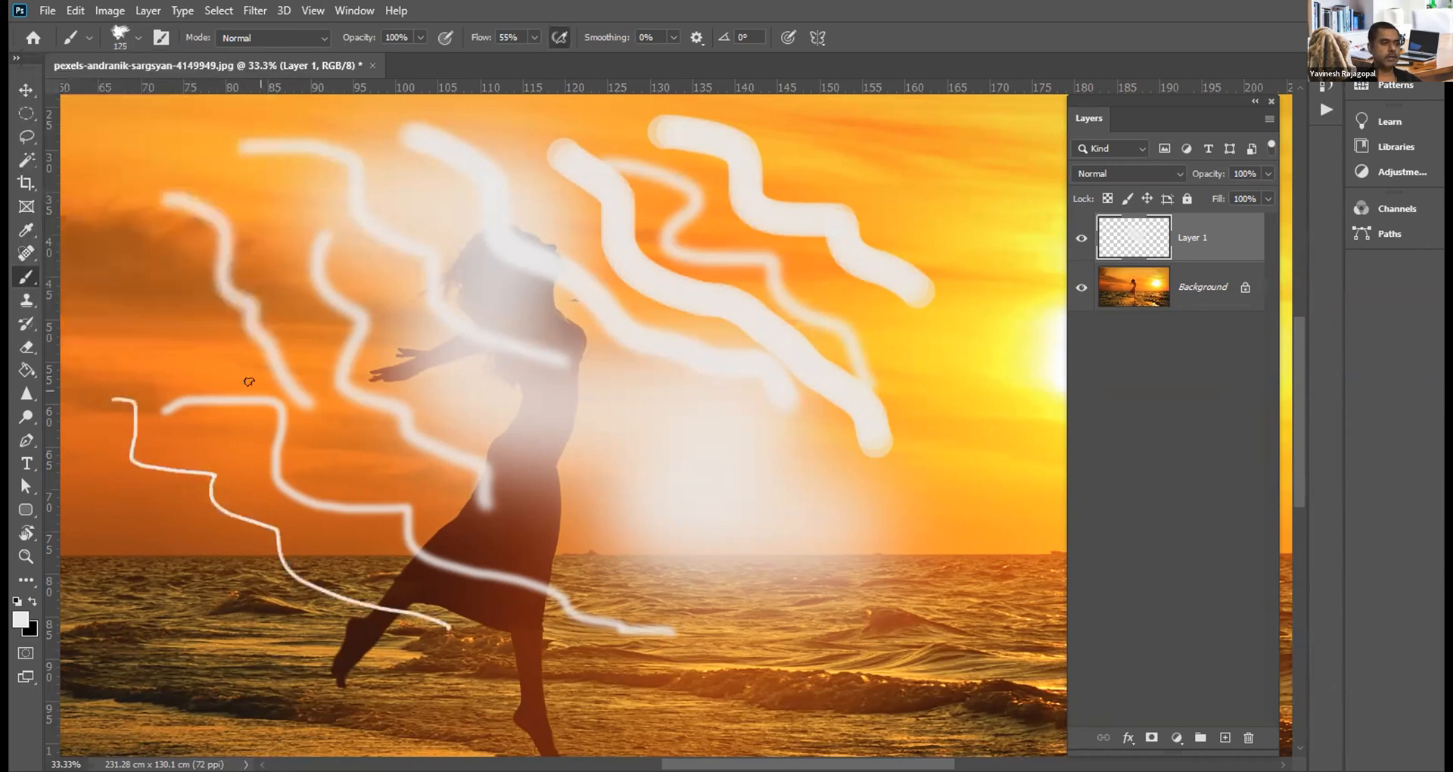
mouse_move(258, 270)
left_mouse_down()
mouse_move(491, 370)
mouse_move(772, 519)
left_mouse_up()
Step: Reduce the charcoal brush to 600 px and paint a second white textured stroke above the broad one
key("bracketleft")
key("bracketleft")
key("bracketleft")
key("bracketleft")
key("bracketleft")
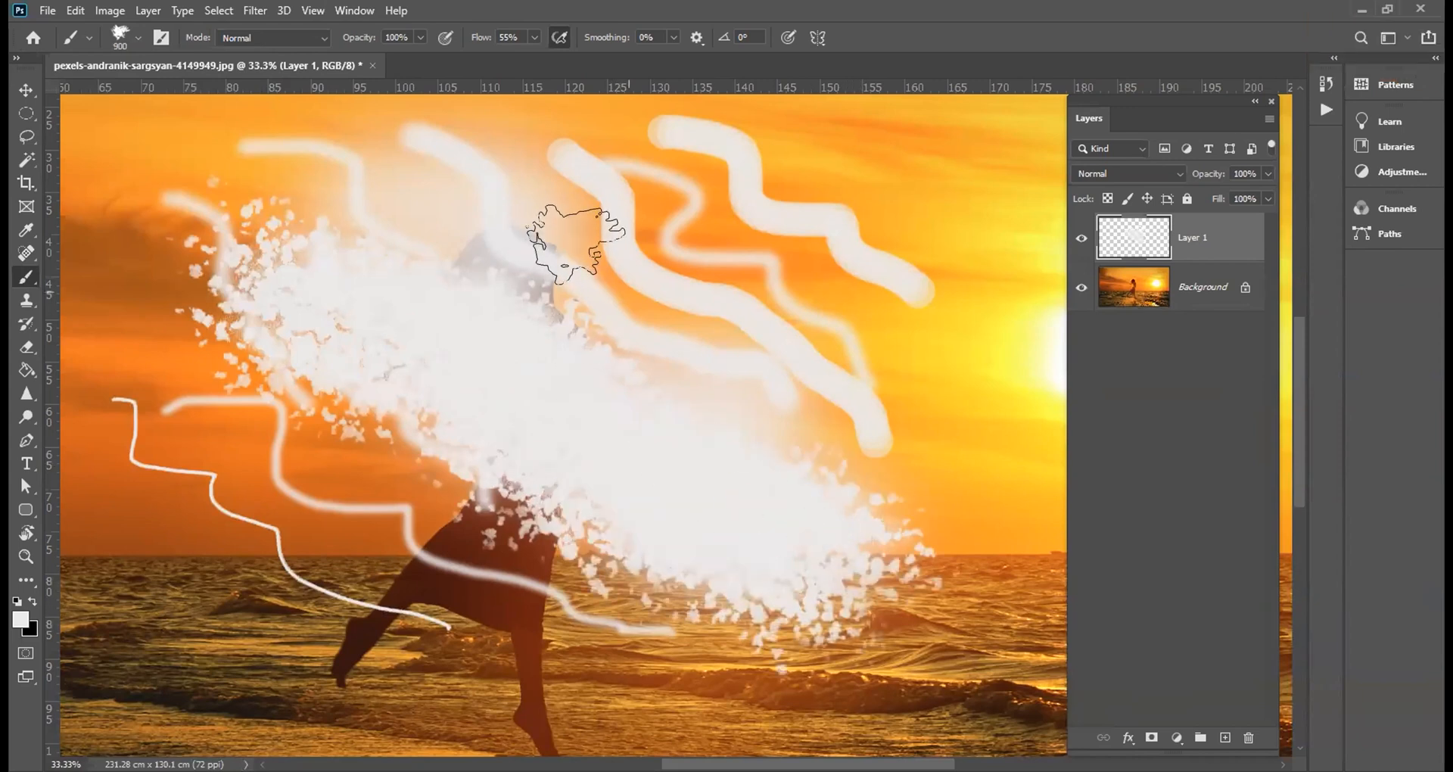
mouse_move(504, 178)
left_mouse_down()
mouse_move(553, 183)
mouse_move(656, 276)
mouse_move(825, 321)
left_mouse_up()
Step: Reduce the charcoal brush to 250 px and paint a short white textured stroke in the sky above the sun
key("bracketleft")
key("bracketleft")
key("bracketleft")
key("bracketleft")
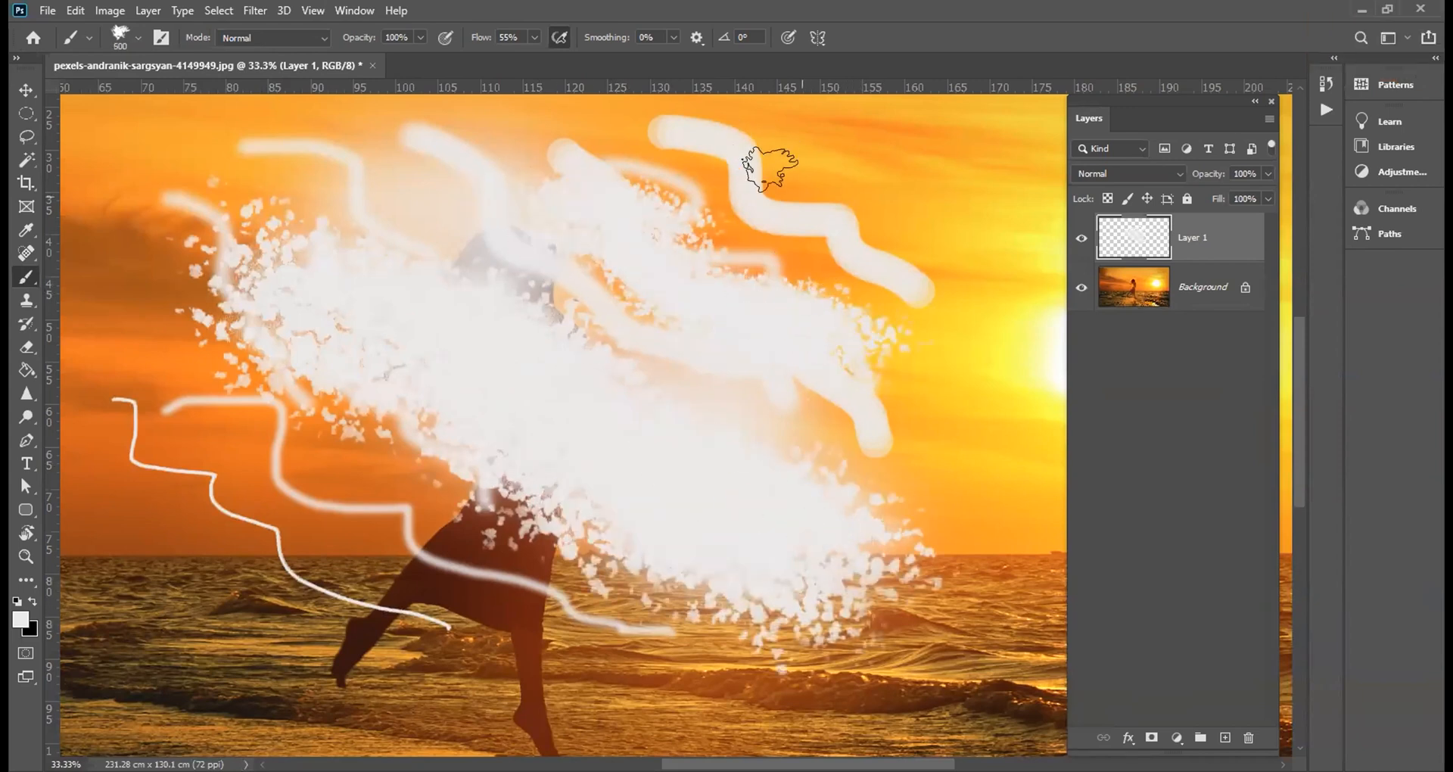
left_click_drag(795, 136, 821, 140)
left_click_drag(876, 190, 959, 248)
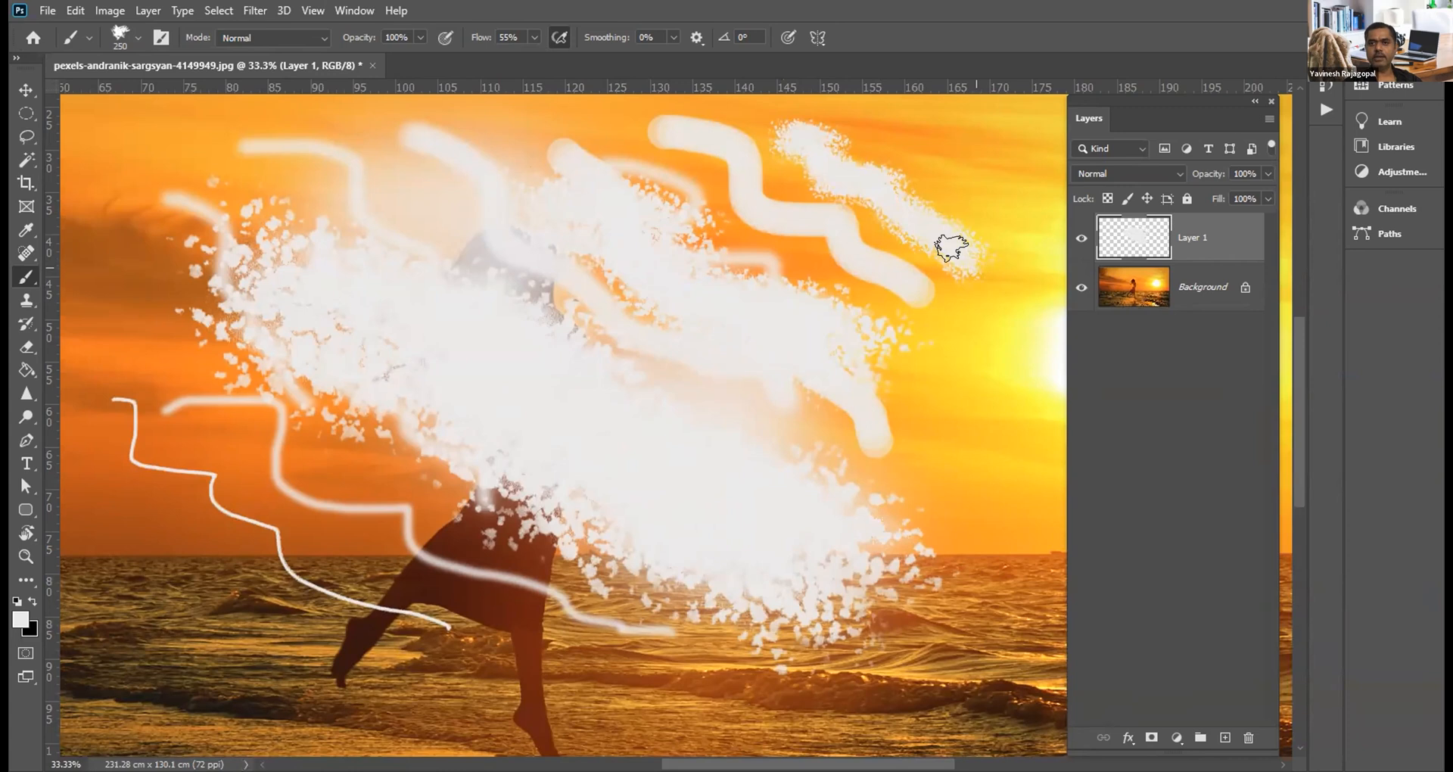
Step: Undo the white practice strokes on Layer 1 one after another
key("ctrl+z")
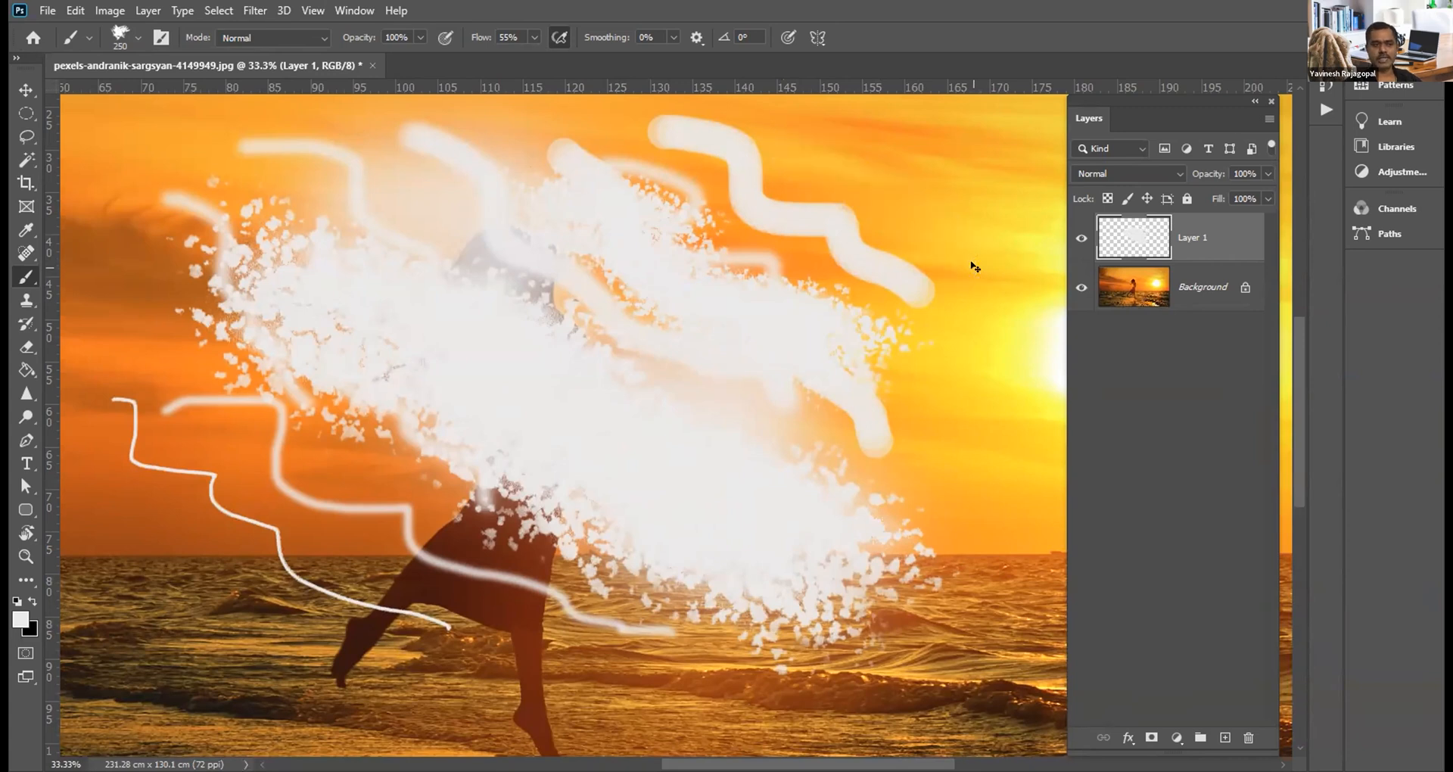
key("ctrl+z")
key("ctrl+z")
key("ctrl+z")
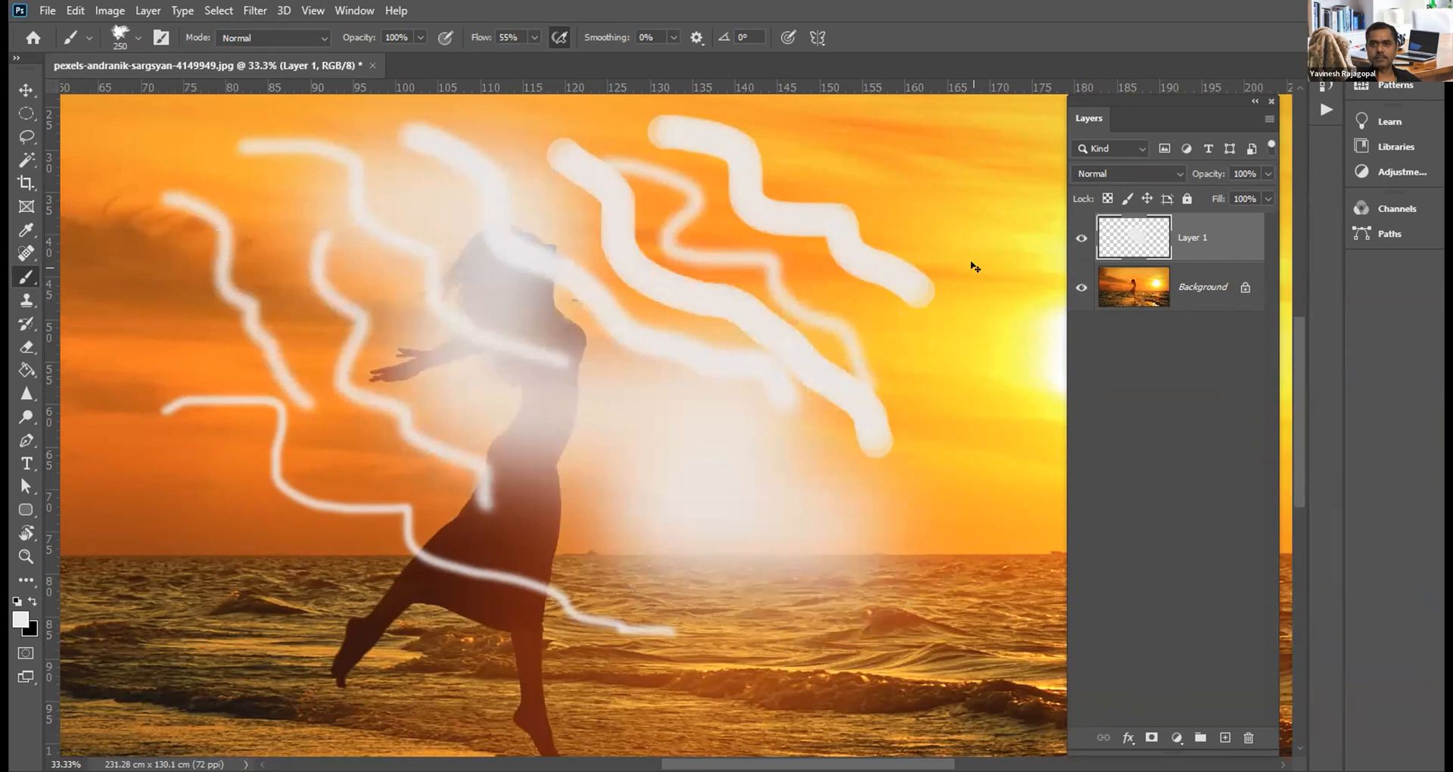
key("ctrl+z")
key("ctrl+z")
key("ctrl+z")
key("ctrl+z")
key("ctrl+z")
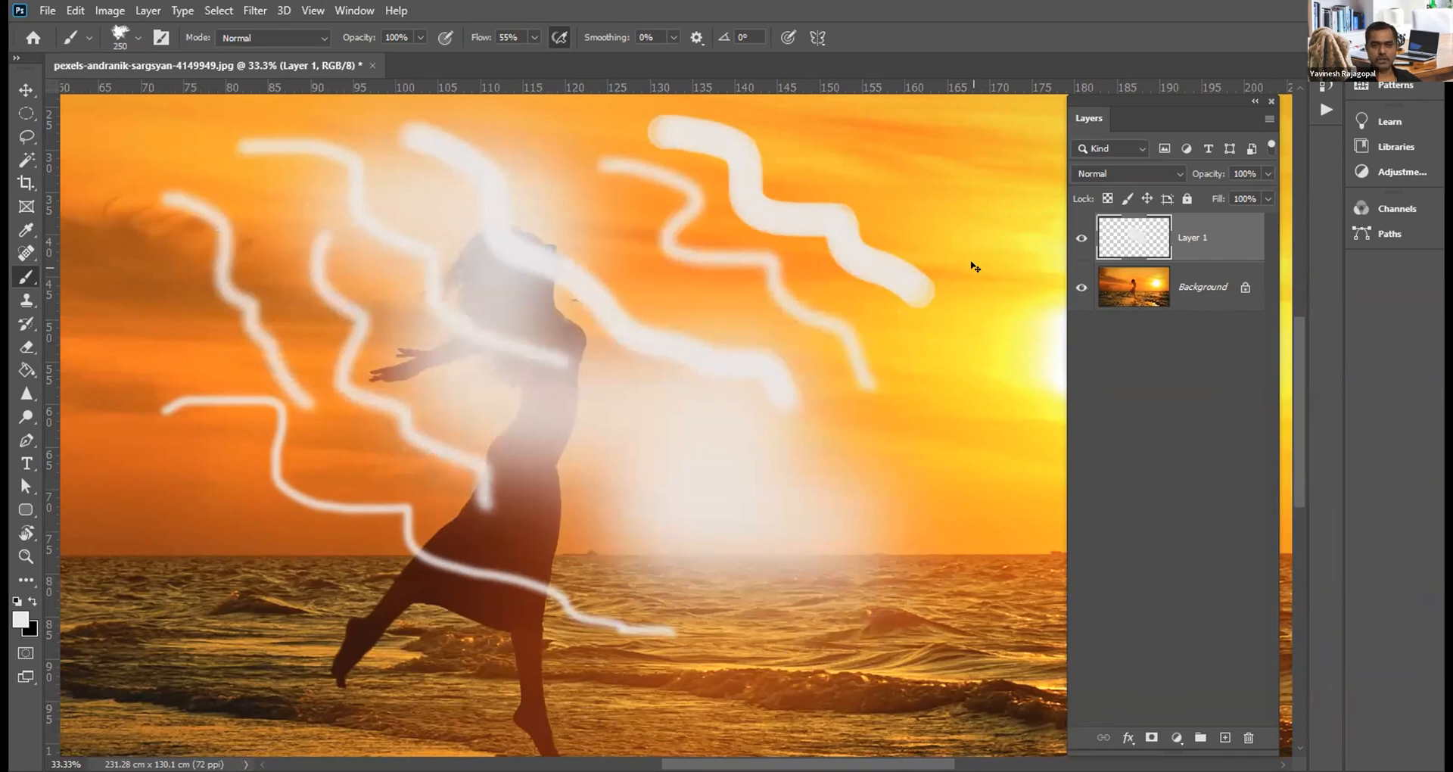
key("ctrl+z")
key("ctrl+z")
key("ctrl+z")
key("ctrl+z")
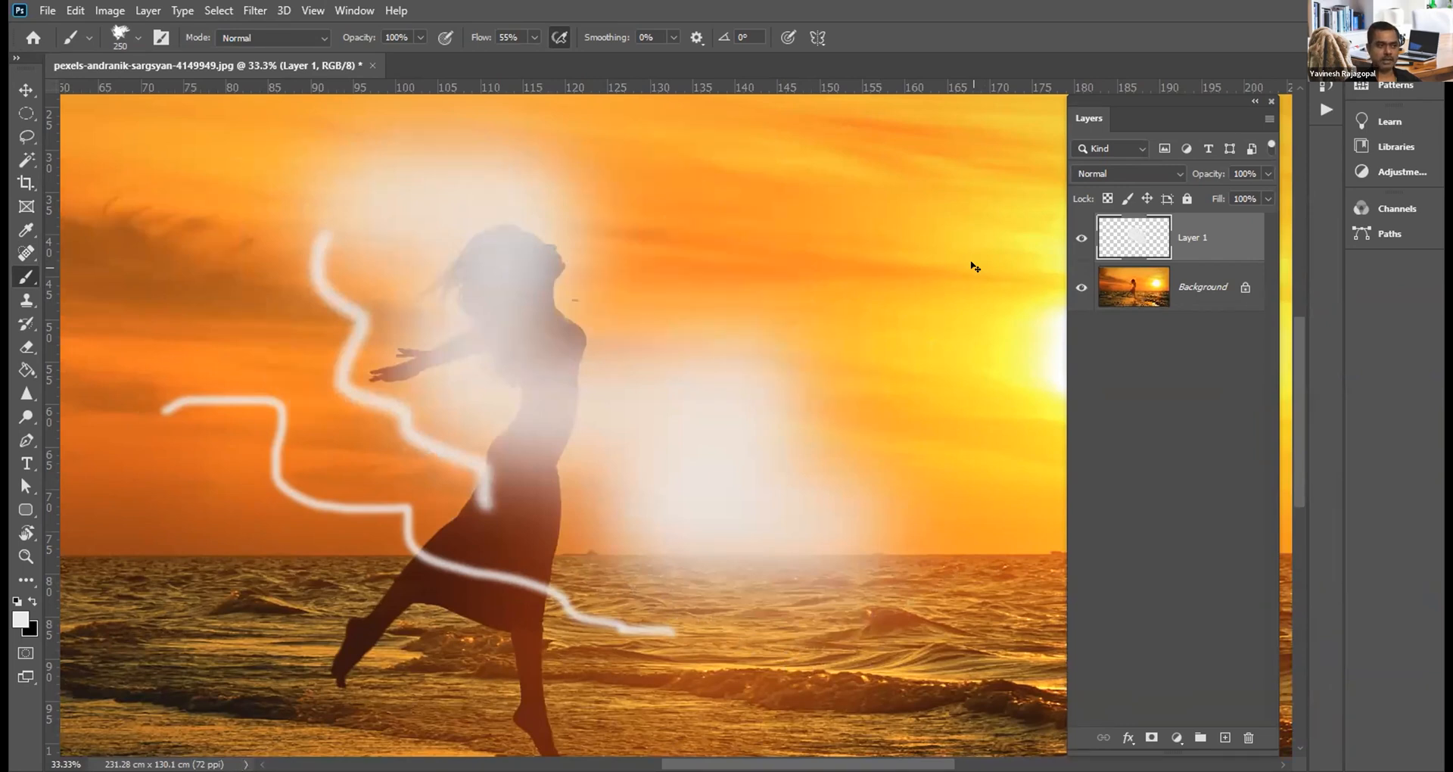
Step: Paint a white charcoal stroke across the woman, swap the foreground colour to black, and paint several black charcoal strokes around her
left_click_drag(219, 189, 674, 488)
key("x")
mouse_move(395, 191)
left_mouse_down()
mouse_move(531, 307)
mouse_move(785, 426)
left_mouse_up()
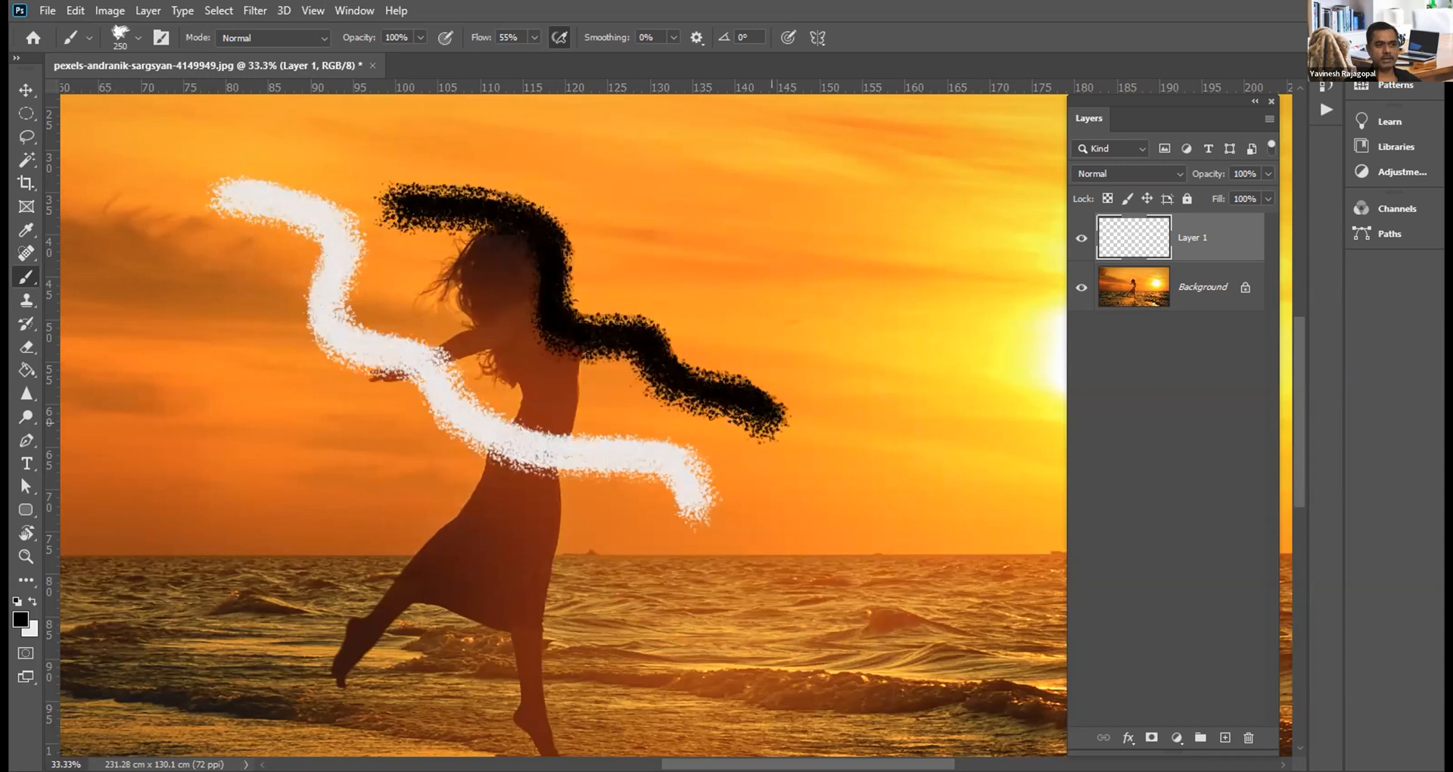
mouse_move(590, 186)
left_mouse_down()
mouse_move(658, 250)
mouse_move(904, 388)
left_mouse_up()
mouse_move(257, 352)
left_mouse_down()
mouse_move(631, 575)
mouse_move(634, 553)
left_mouse_up()
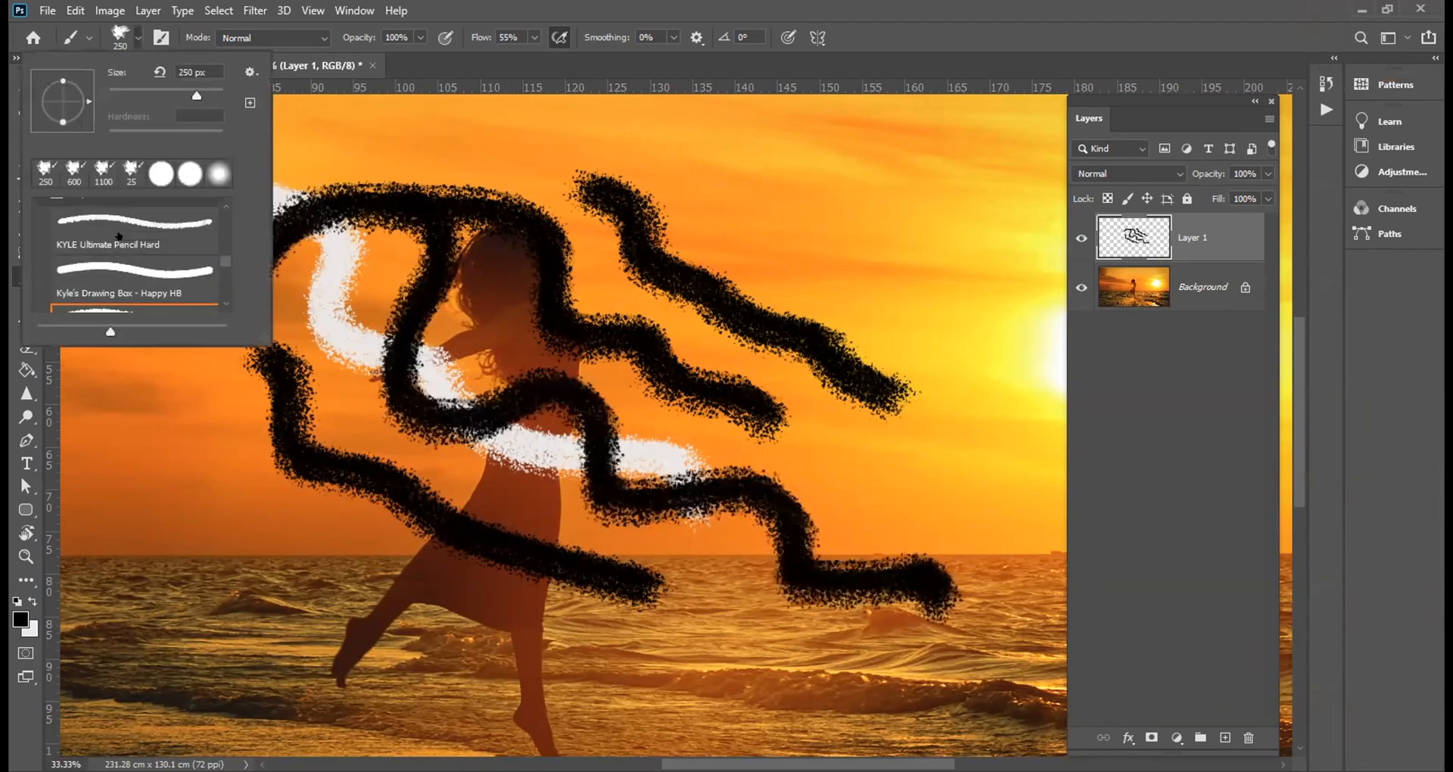
Step: Switch to a soft round brush at 250 px and paint blurred black strokes over the woman and sky
scroll(129, 249, "up", 5)
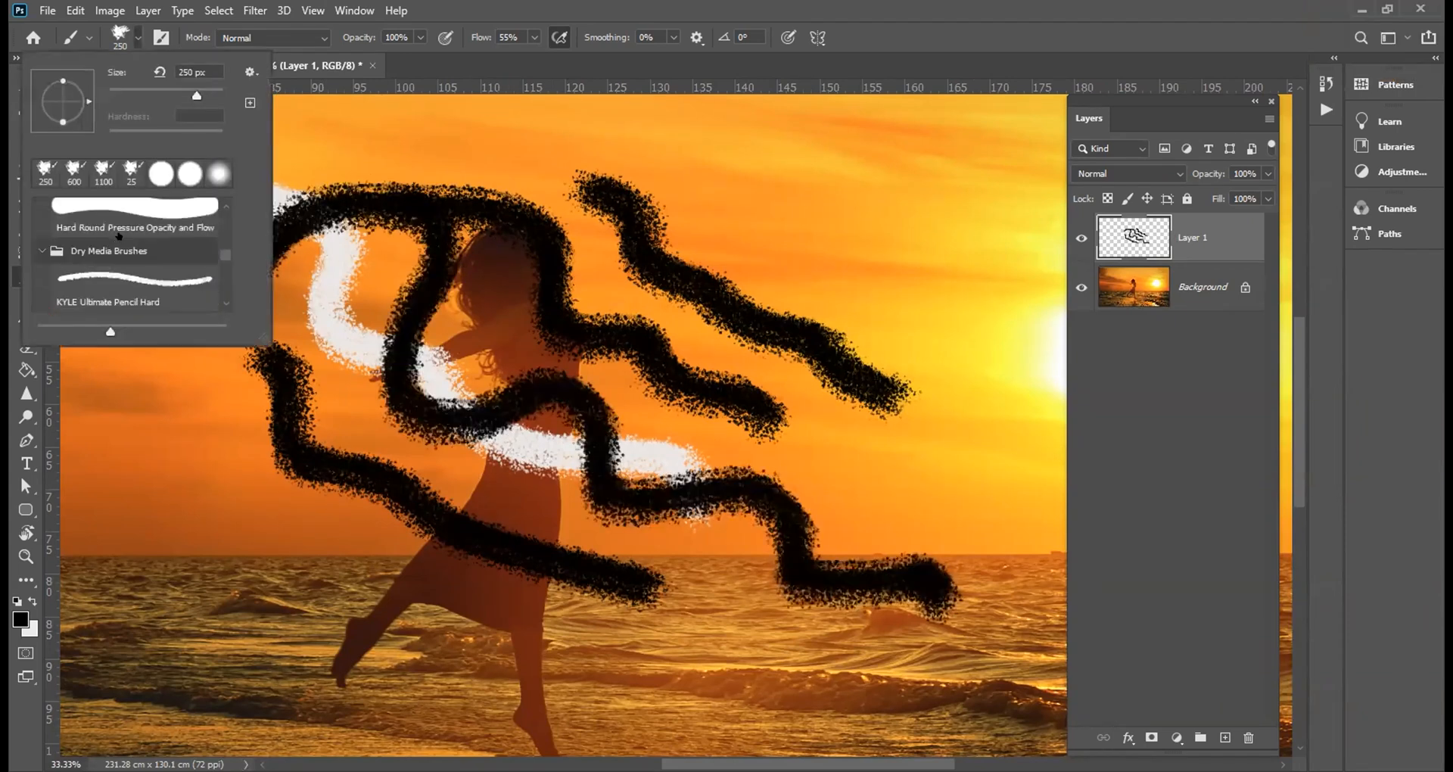
left_click(119, 234)
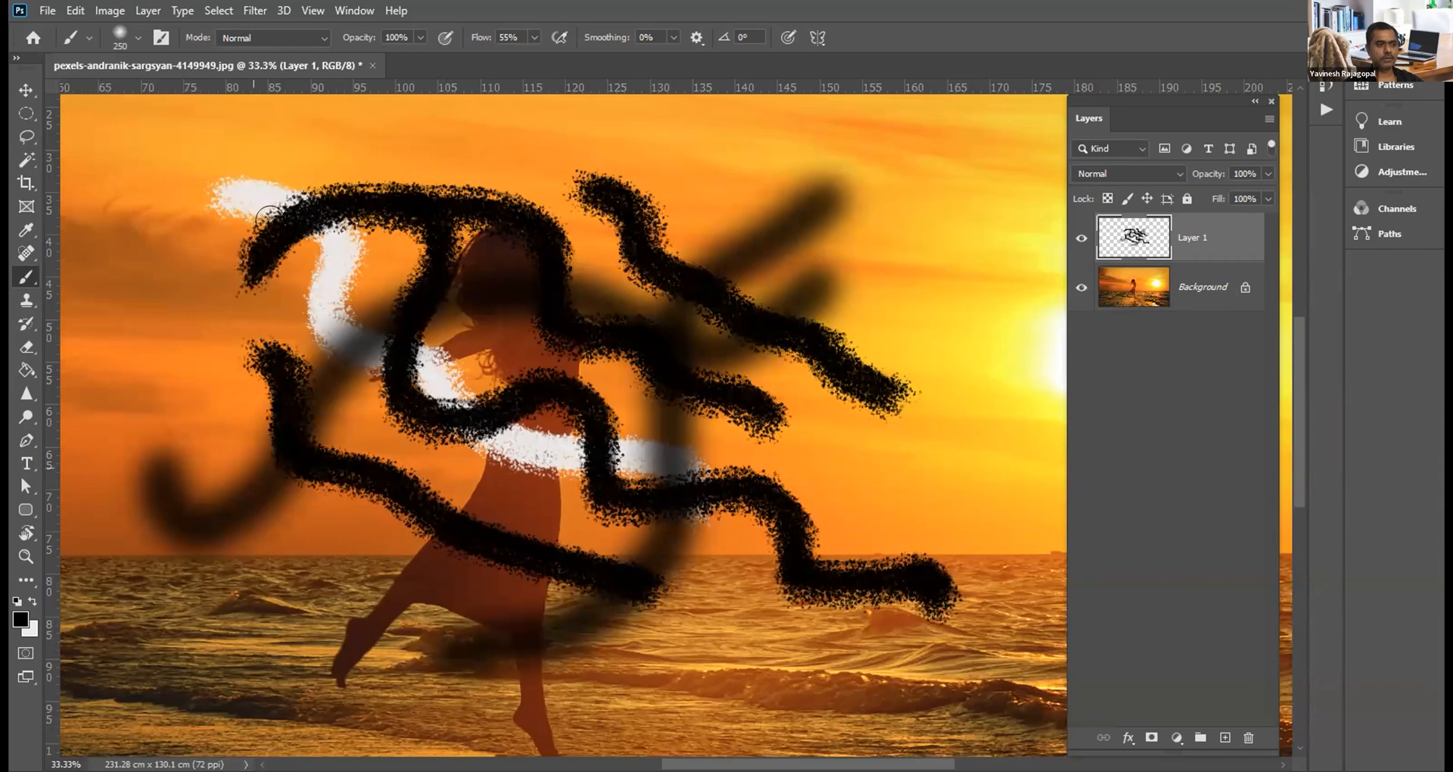
left_click(132, 36)
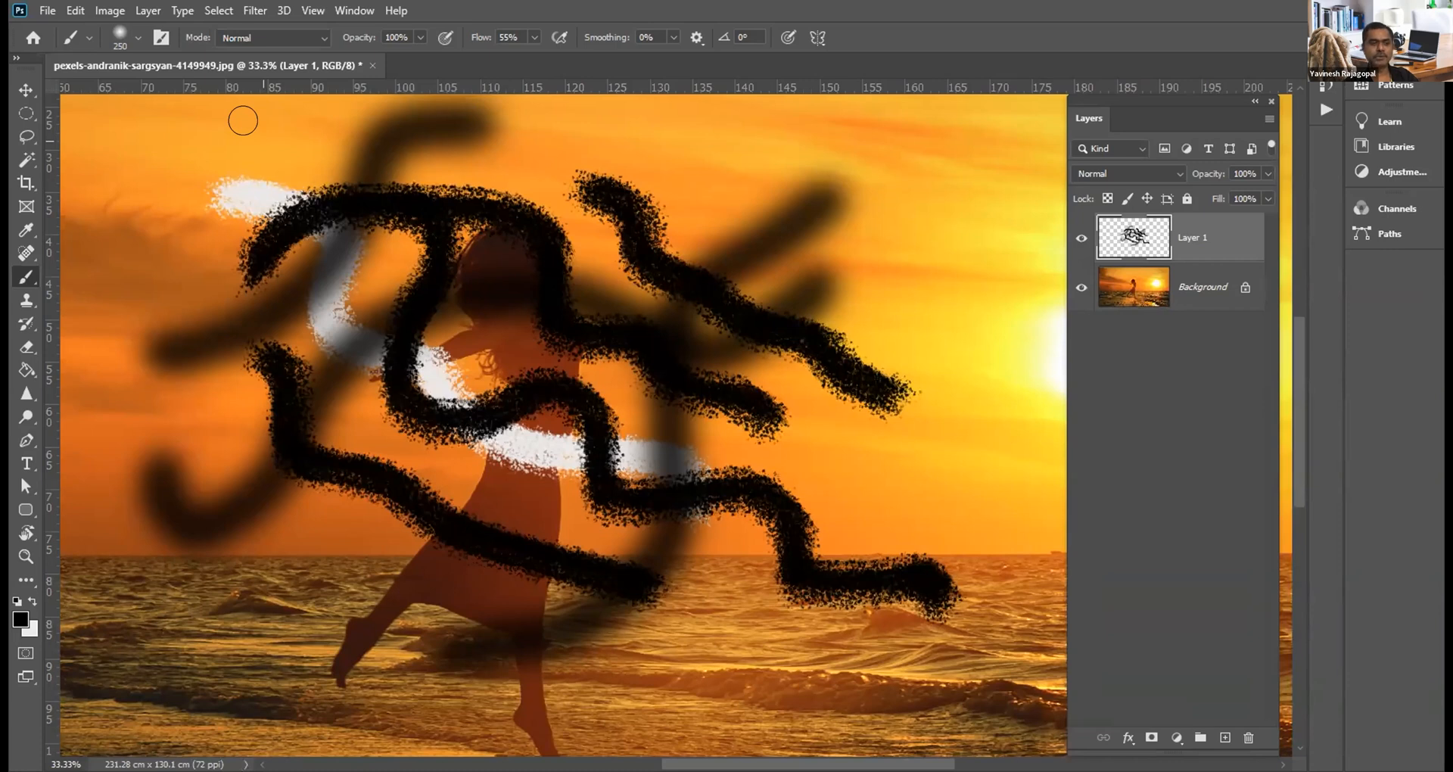
Step: Undo the soft black strokes and the most recent black charcoal strokes on Layer 1
key("ctrl+z")
key("ctrl+z")
key("ctrl+z")
key("ctrl+z")
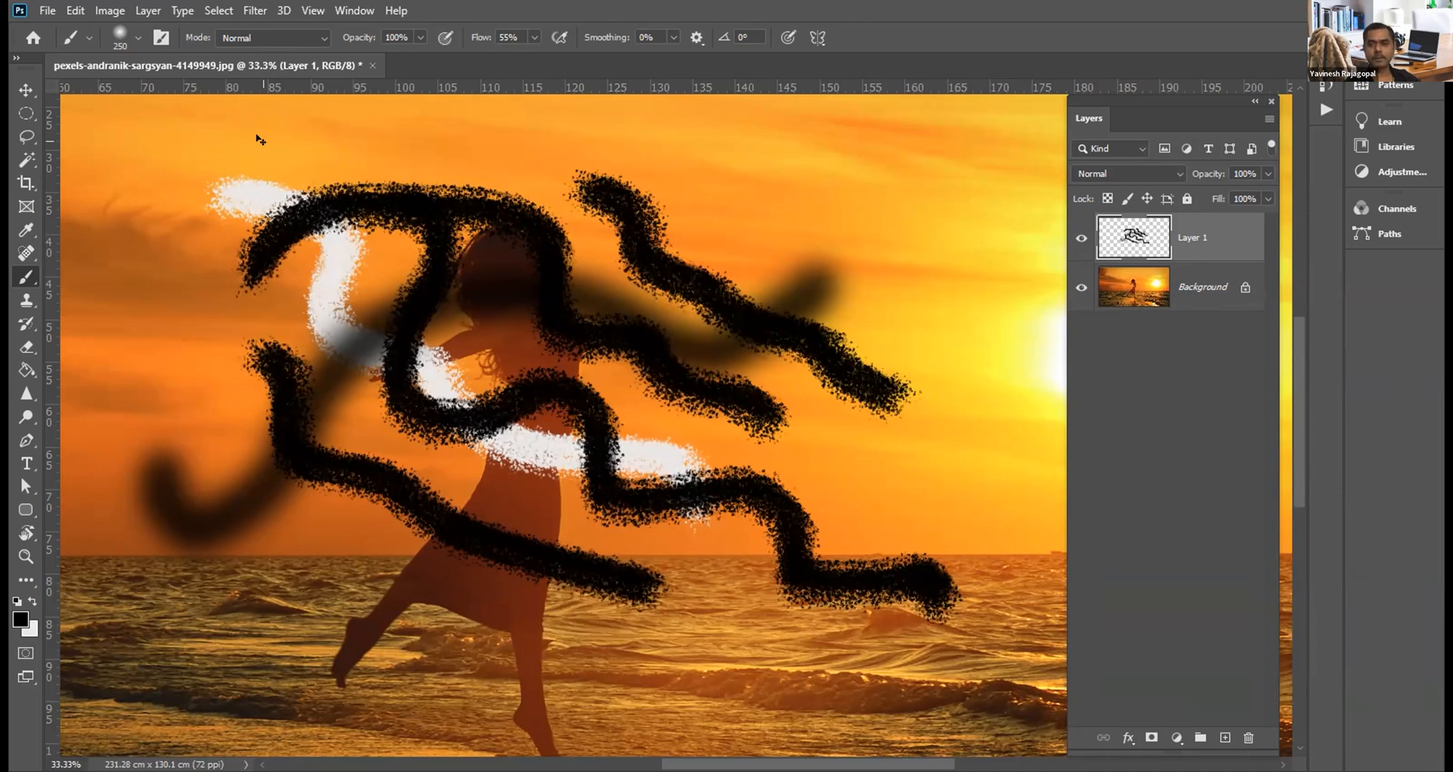
key("ctrl+z")
key("ctrl+z")
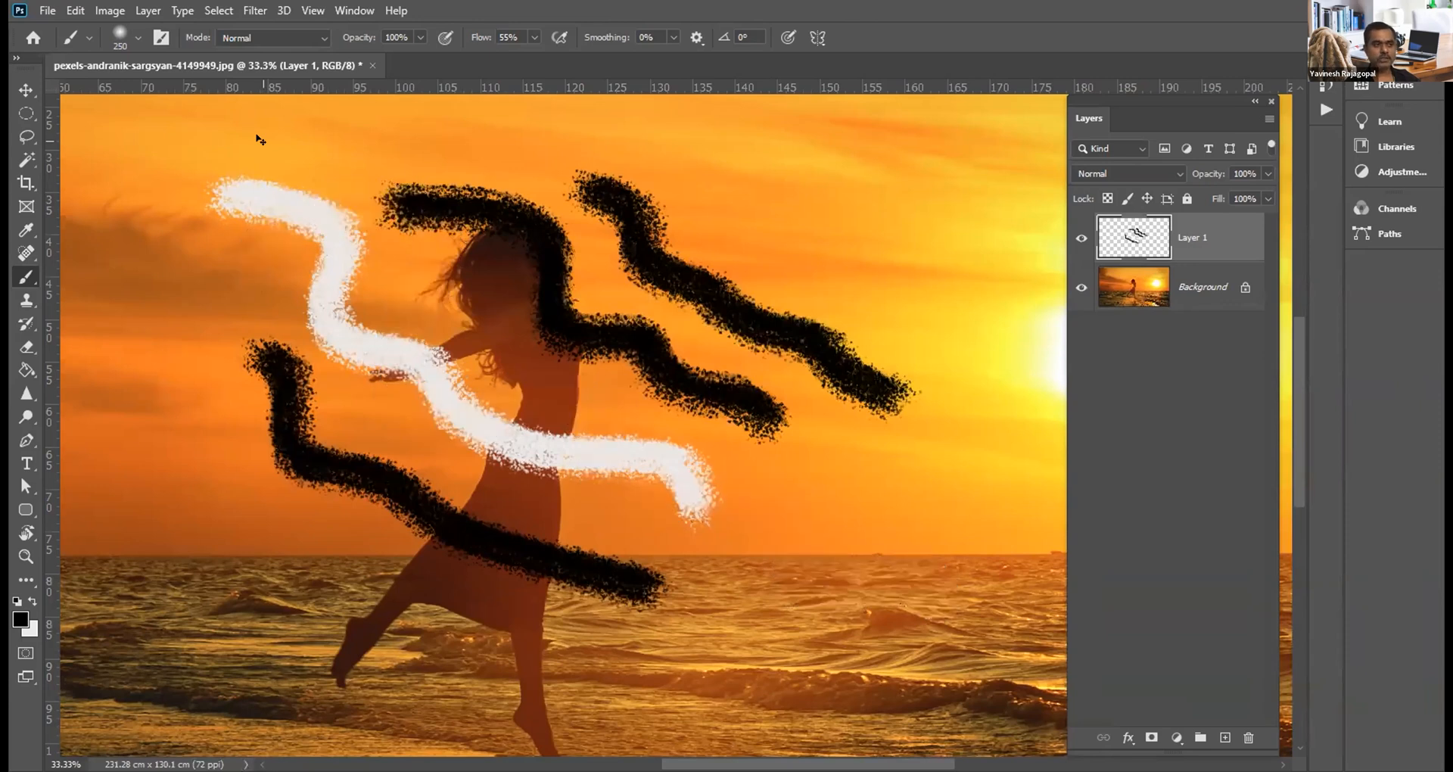
Step: Undo the remaining black charcoal strokes and the white charcoal stroke on Layer 1
key("ctrl+z")
key("ctrl+z")
key("ctrl+z")
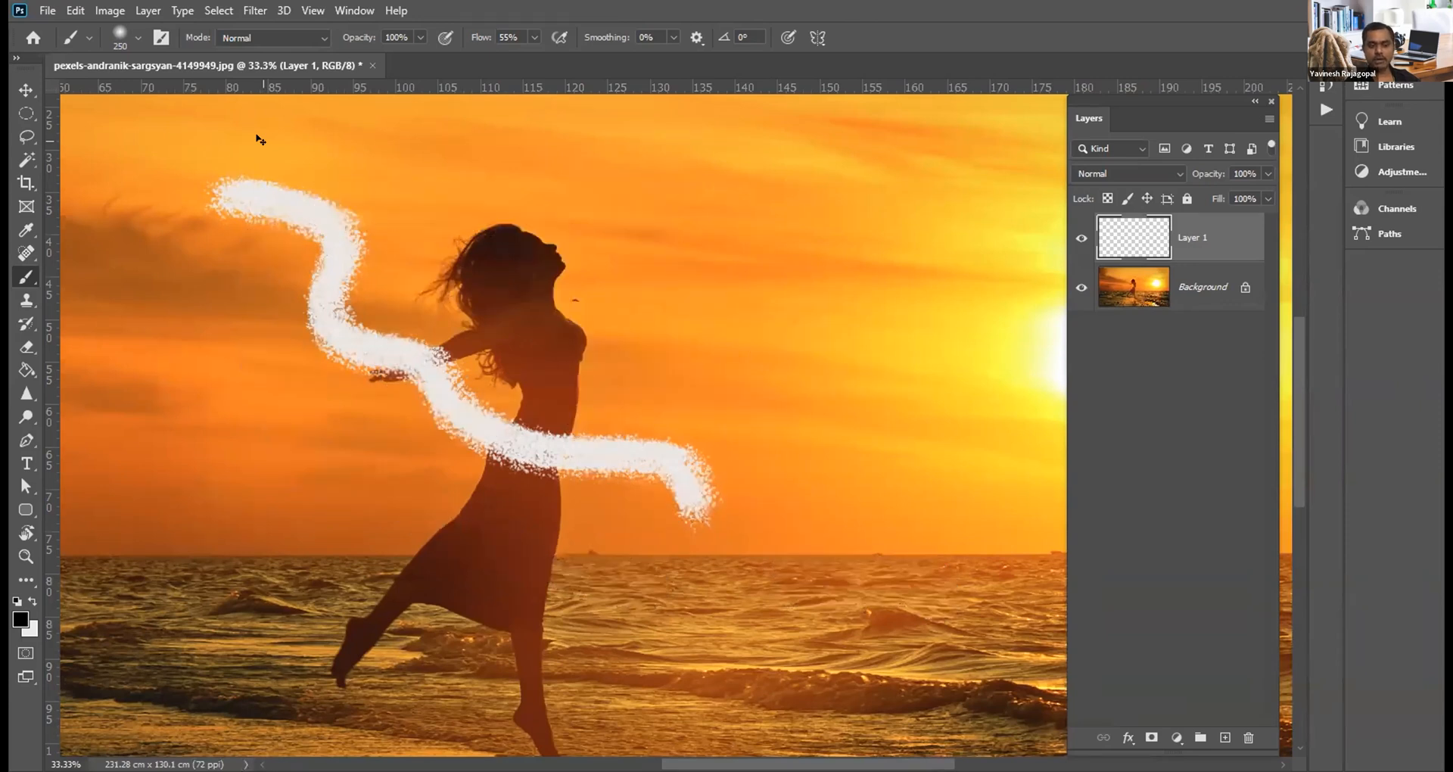
key("ctrl+z")
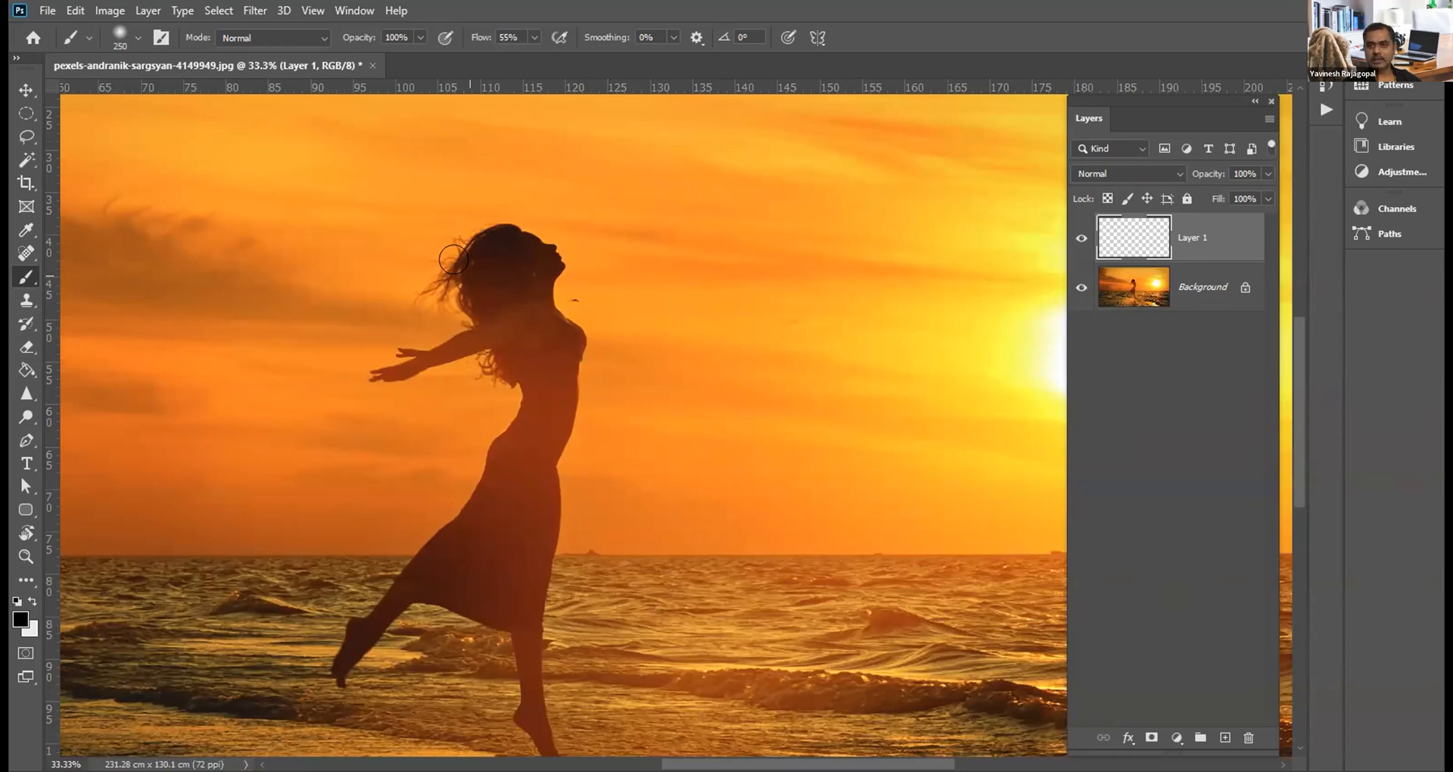
Step: Paint one soft black and one soft white wavy stroke across the woman on Layer 1, and undo both
mouse_move(314, 176)
left_mouse_down()
mouse_move(415, 161)
mouse_move(539, 263)
mouse_move(717, 346)
left_mouse_up()
key("x")
mouse_move(216, 286)
left_mouse_down()
mouse_move(258, 248)
mouse_move(367, 347)
mouse_move(660, 504)
left_mouse_up()
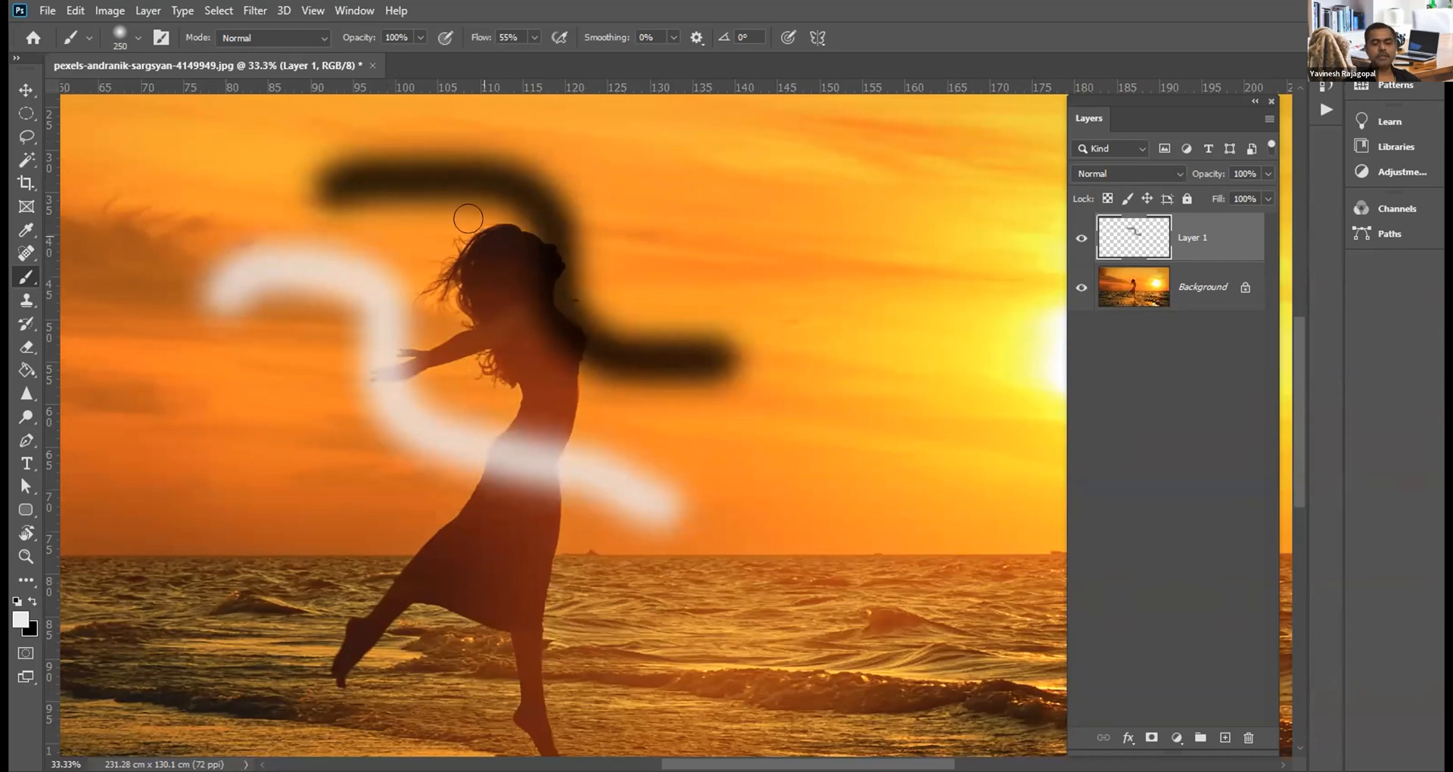
key("ctrl+z")
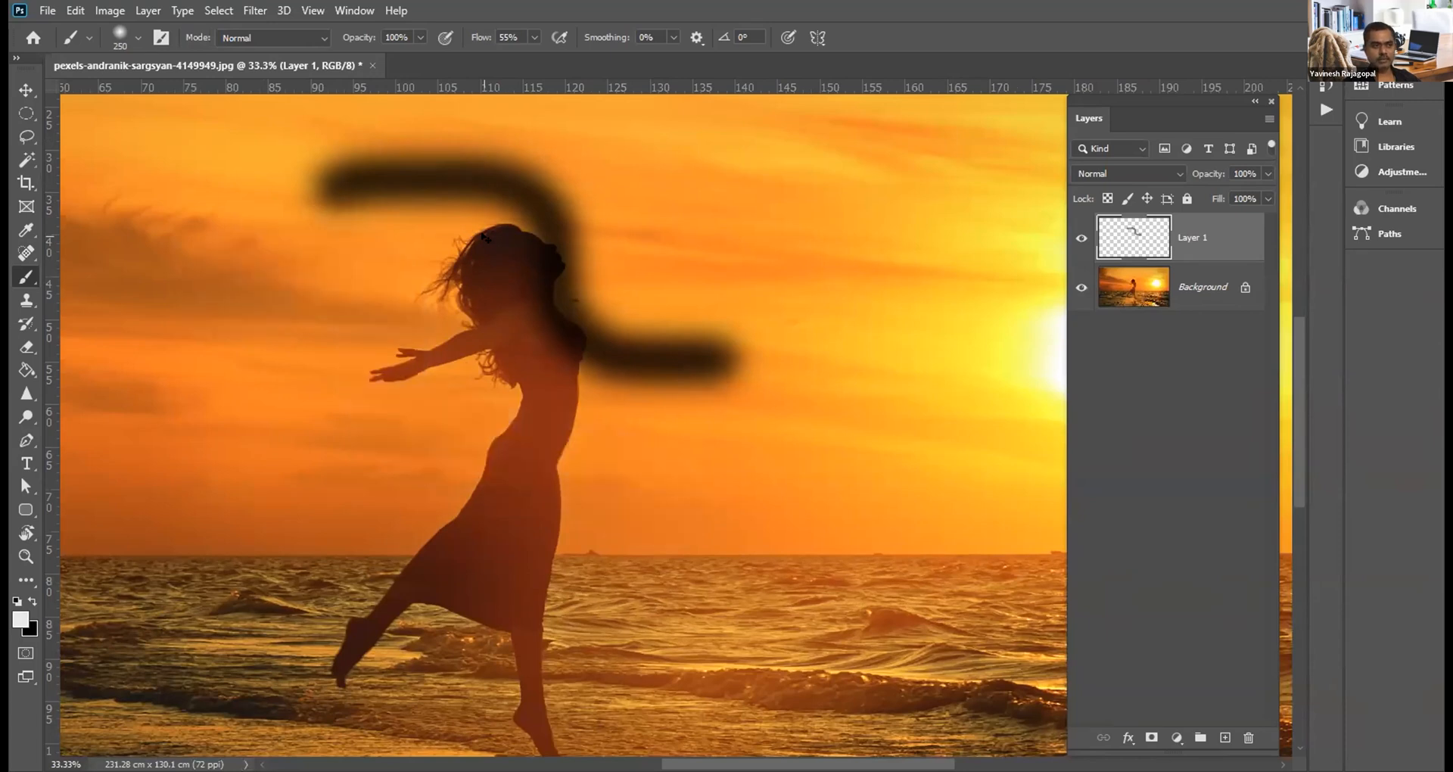
key("ctrl+z")
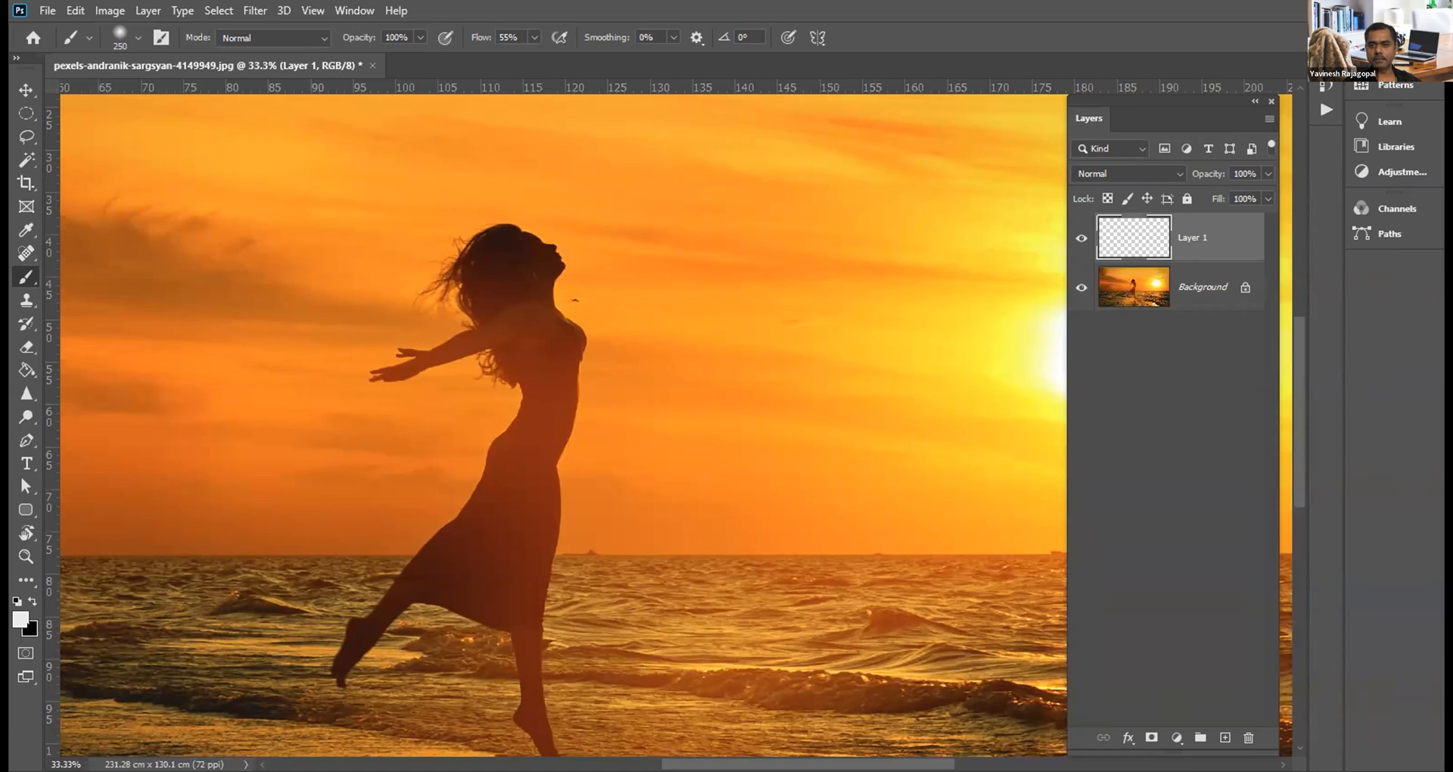
Step: Try out several light, dark and greyish blue shades for the foreground colour in the Color Picker
left_click(16, 619)
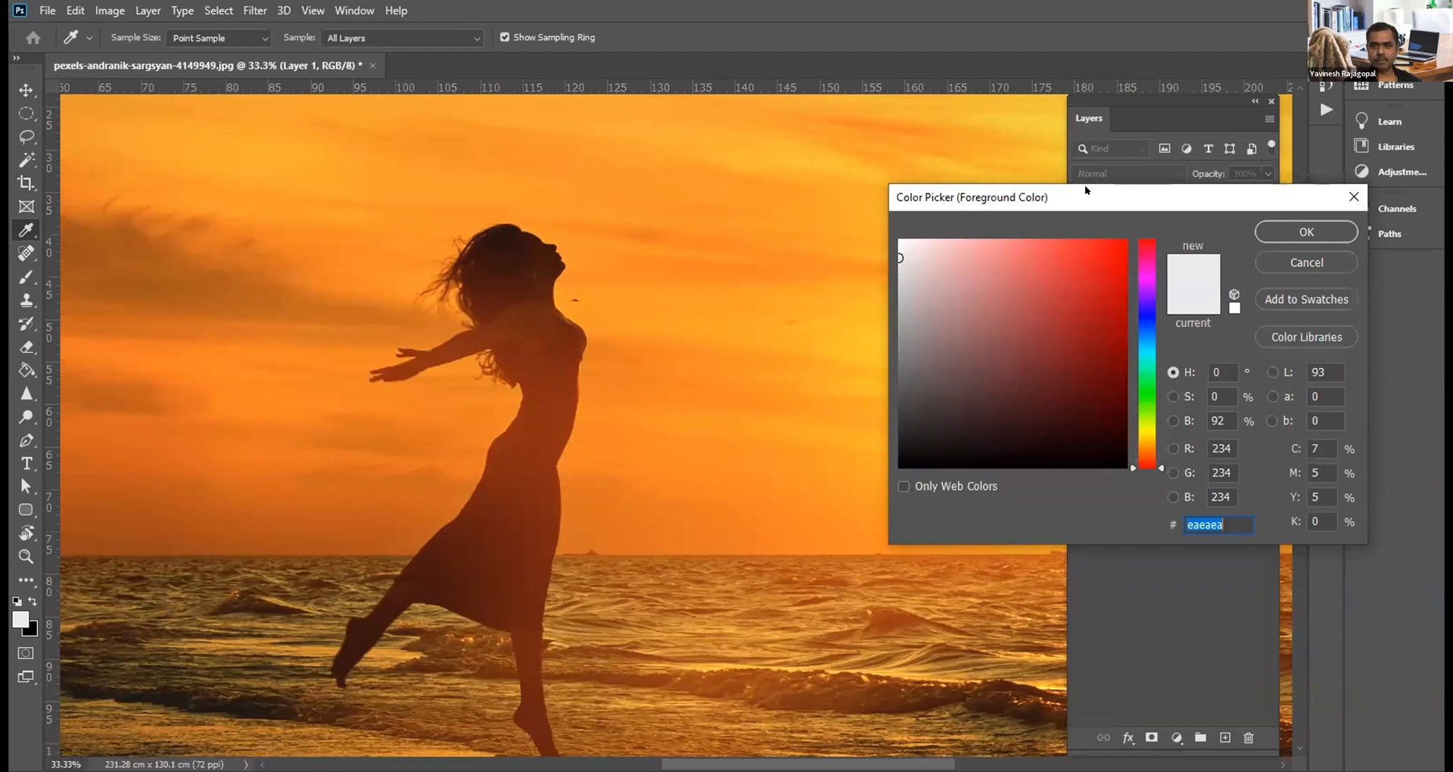
left_click_drag(1084, 184, 886, 181)
left_click_drag(946, 263, 946, 317)
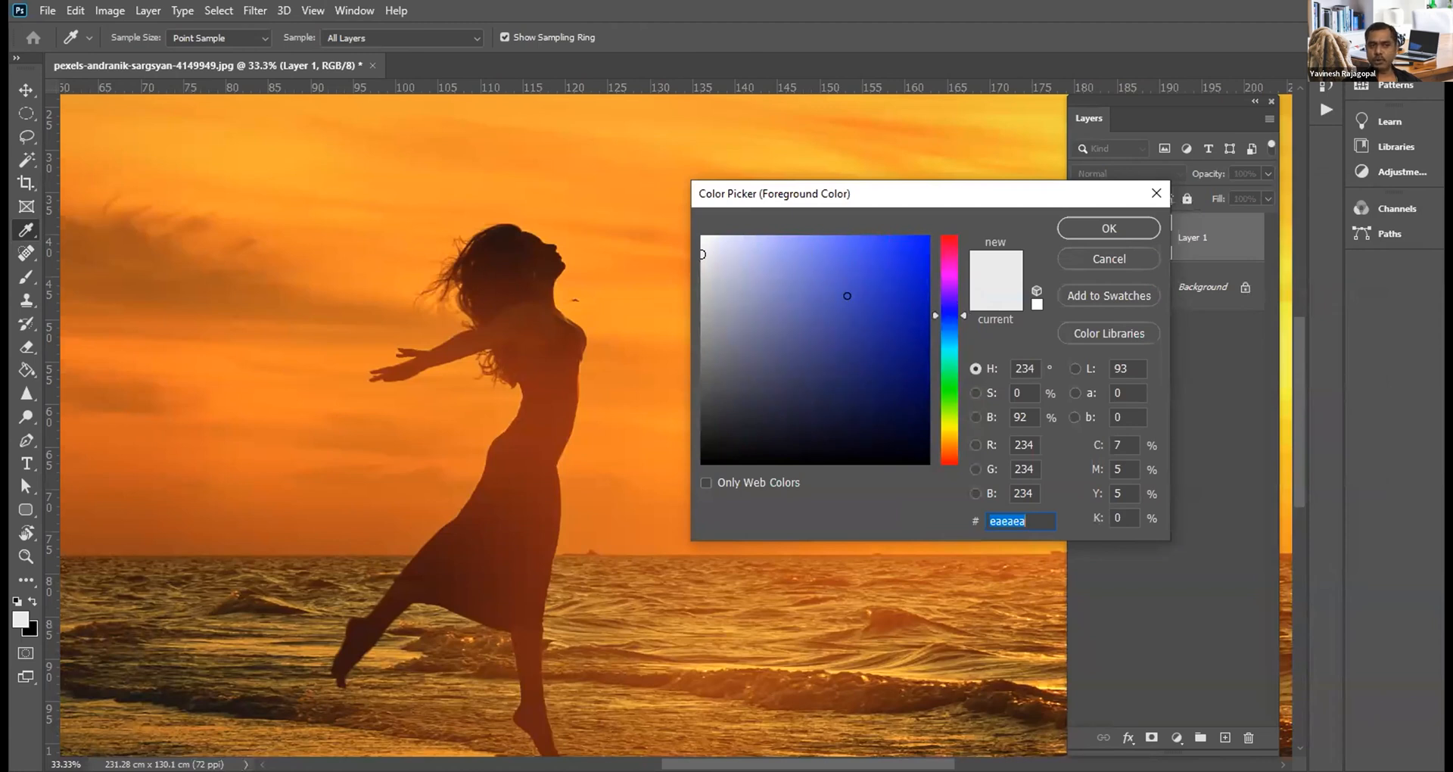
left_click_drag(765, 252, 780, 246)
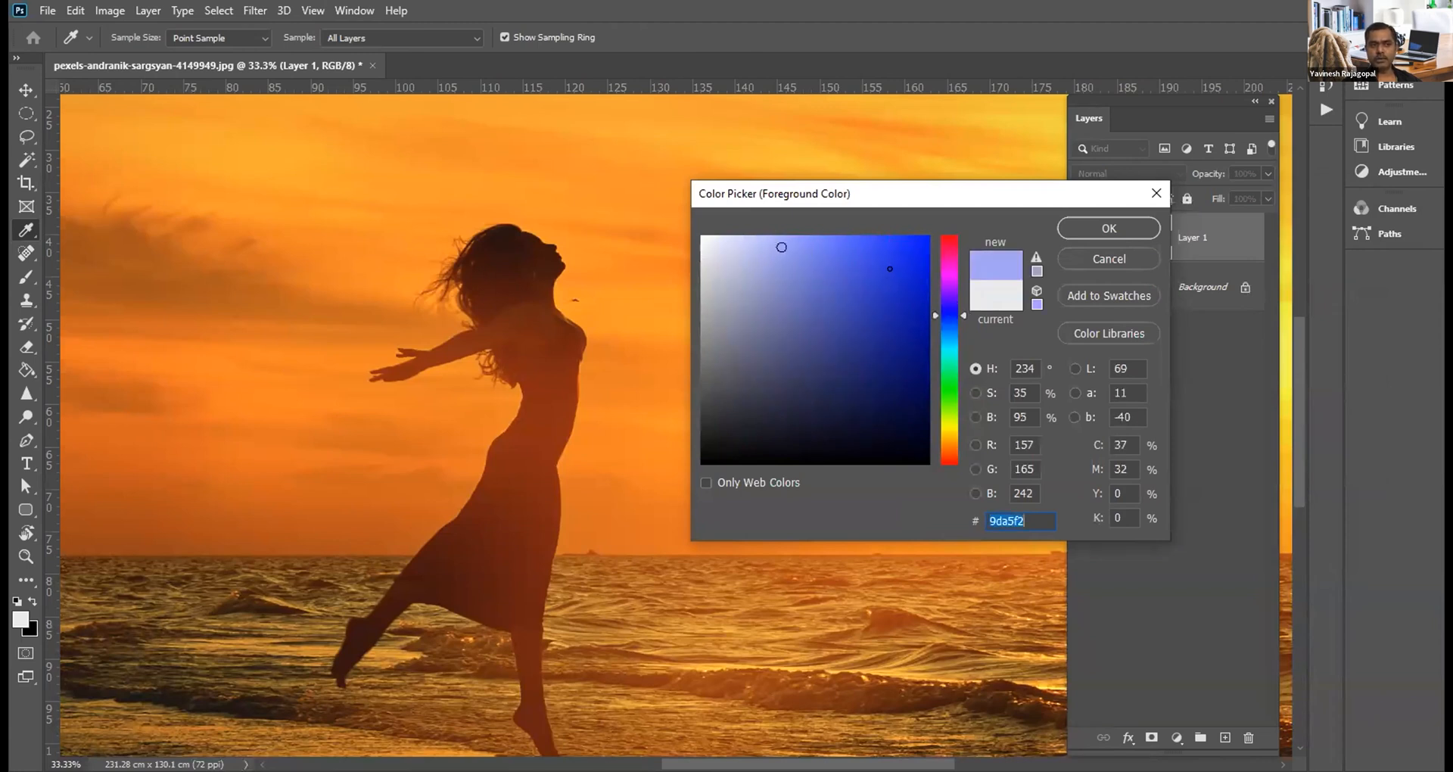
left_click(896, 280)
left_click(908, 414)
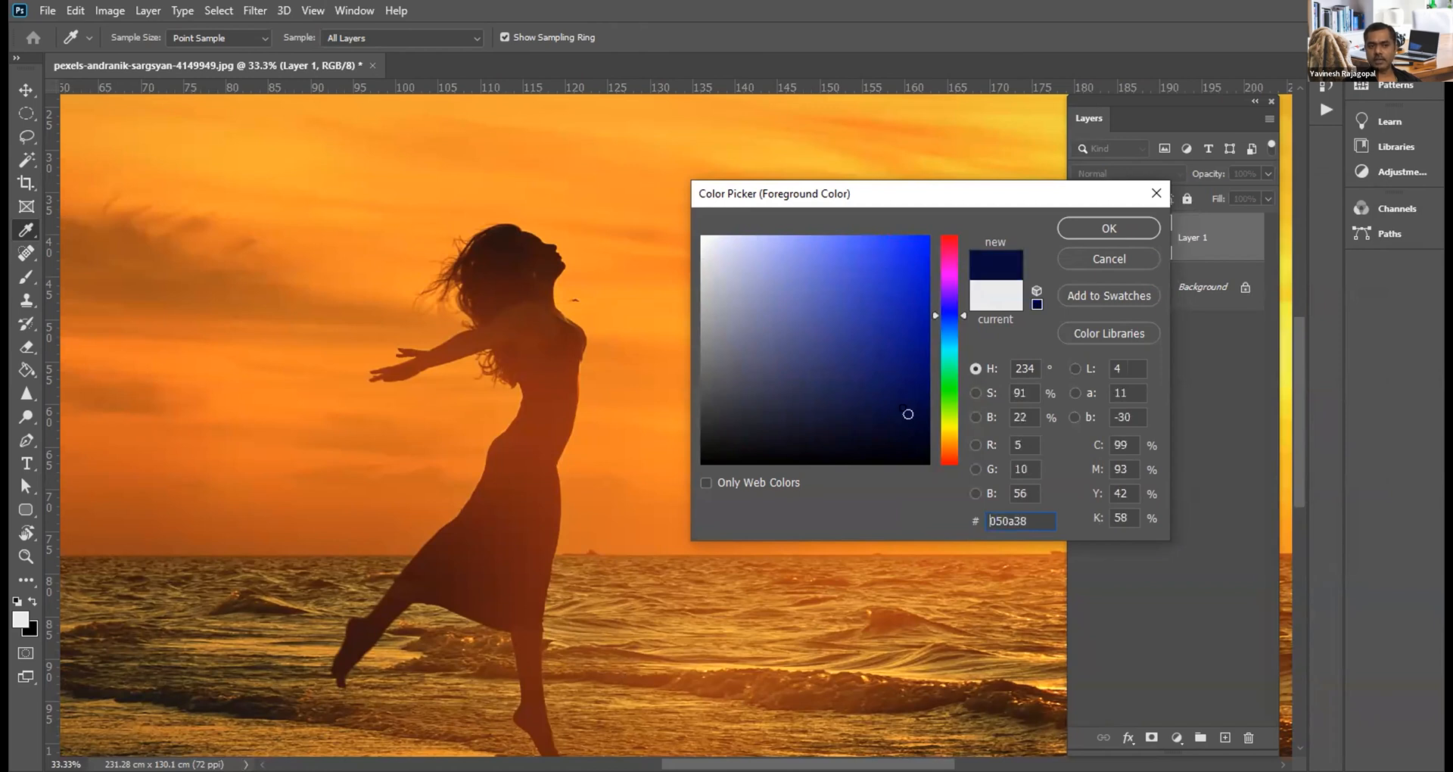
left_click(854, 342)
left_click(834, 263)
left_click(768, 326)
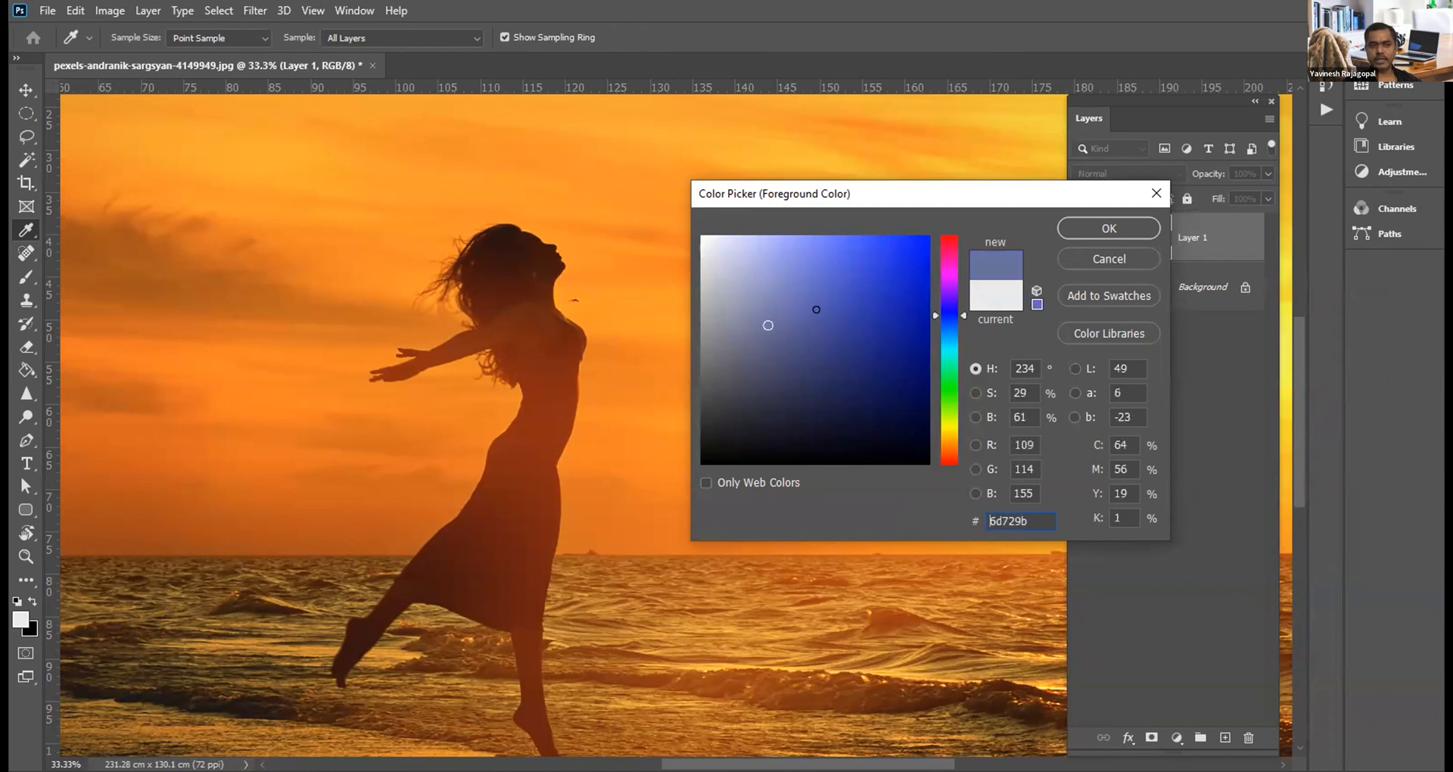
Step: Set the foreground colour to bright green (06ff00) and paint a soft wavy stroke across the woman on Layer 1
left_click_drag(944, 323, 945, 388)
mouse_move(838, 346)
left_mouse_down()
mouse_move(862, 350)
mouse_move(831, 253)
mouse_move(877, 368)
mouse_move(779, 318)
mouse_move(837, 280)
mouse_move(821, 279)
mouse_move(849, 308)
mouse_move(804, 325)
mouse_move(870, 243)
mouse_move(929, 236)
left_mouse_up()
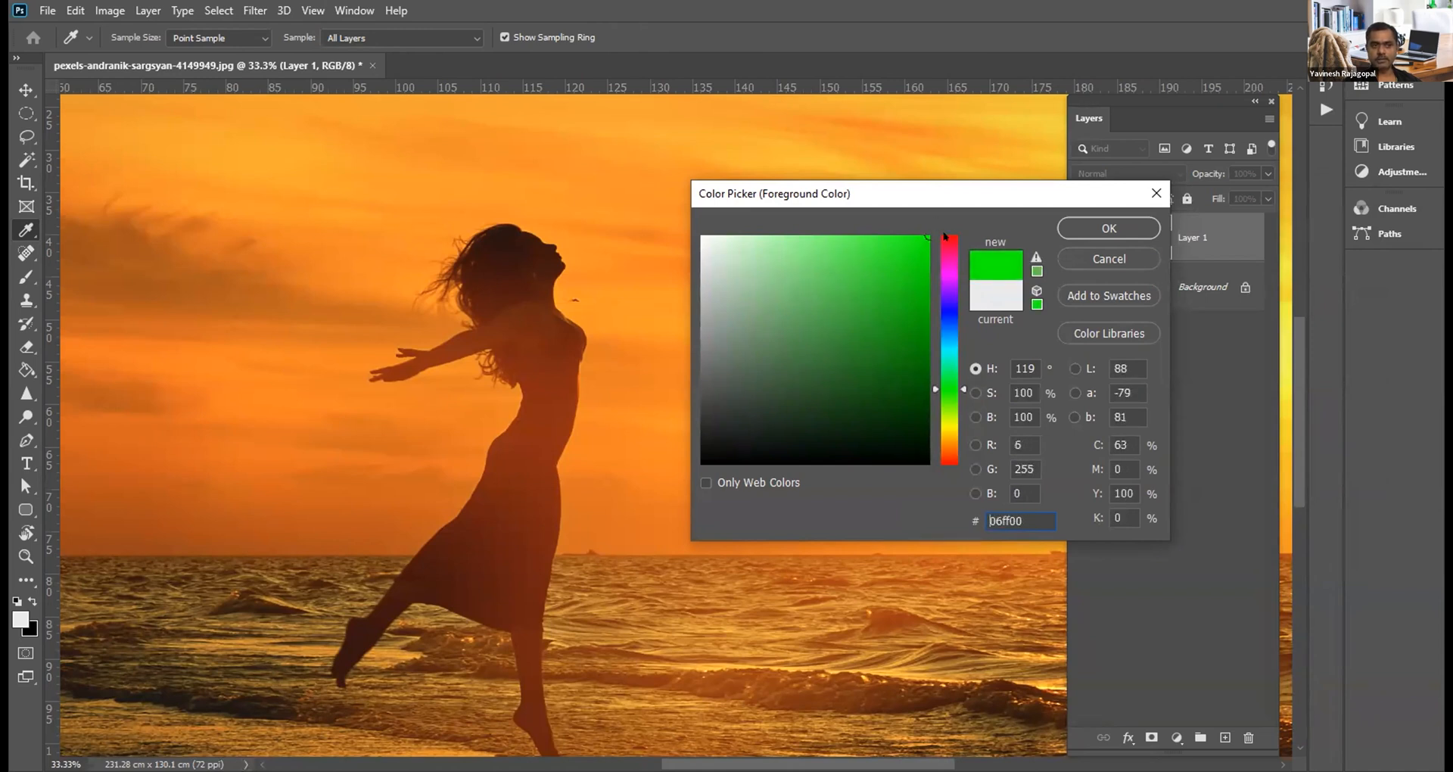
left_click(1093, 227)
mouse_move(289, 211)
left_mouse_down()
mouse_move(296, 201)
mouse_move(420, 333)
mouse_move(829, 481)
left_mouse_up()
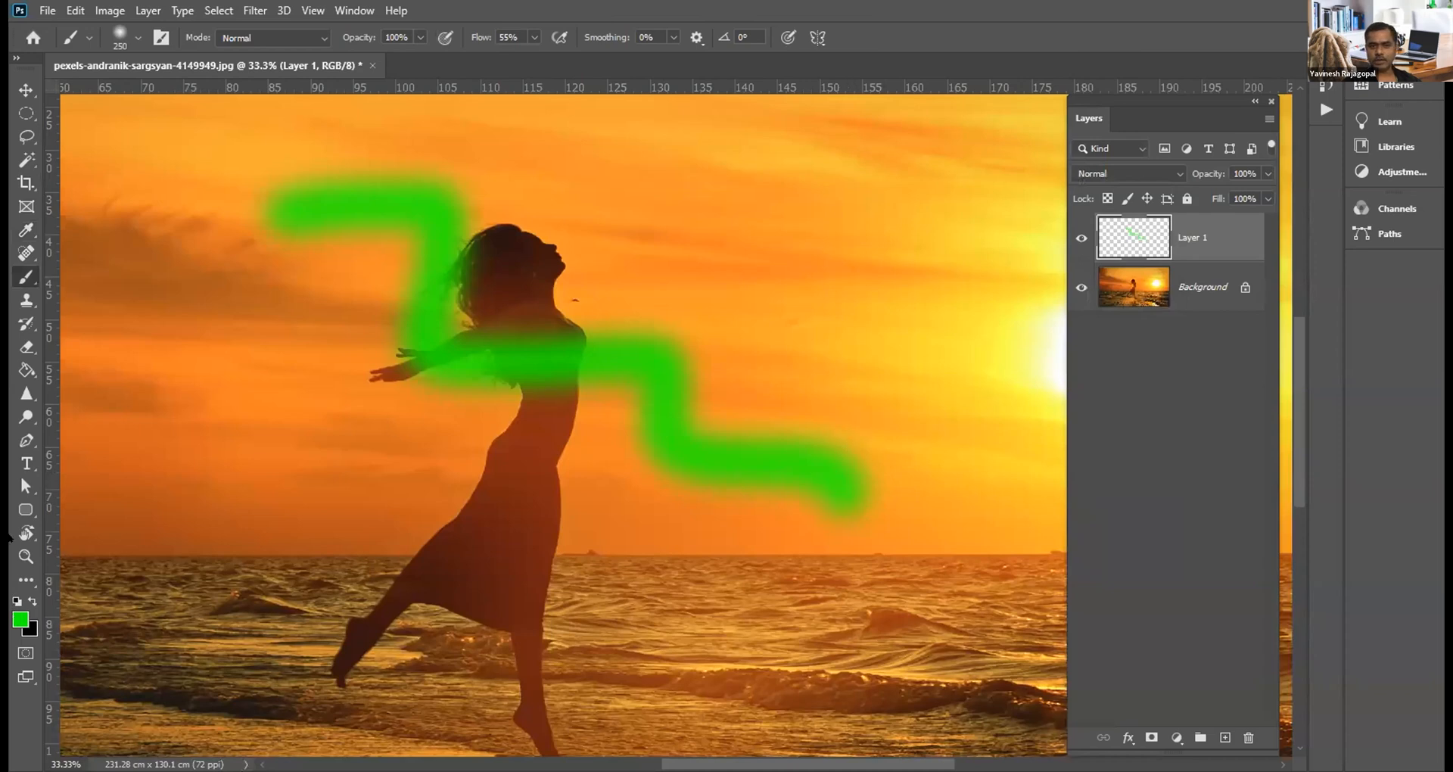
Step: Paint a soft wavy stroke in light blue (6574ff) below the green one and reopen the foreground colour picker
left_click(18, 619)
left_click(944, 313)
left_click_drag(820, 264, 832, 222)
left_click(1110, 227)
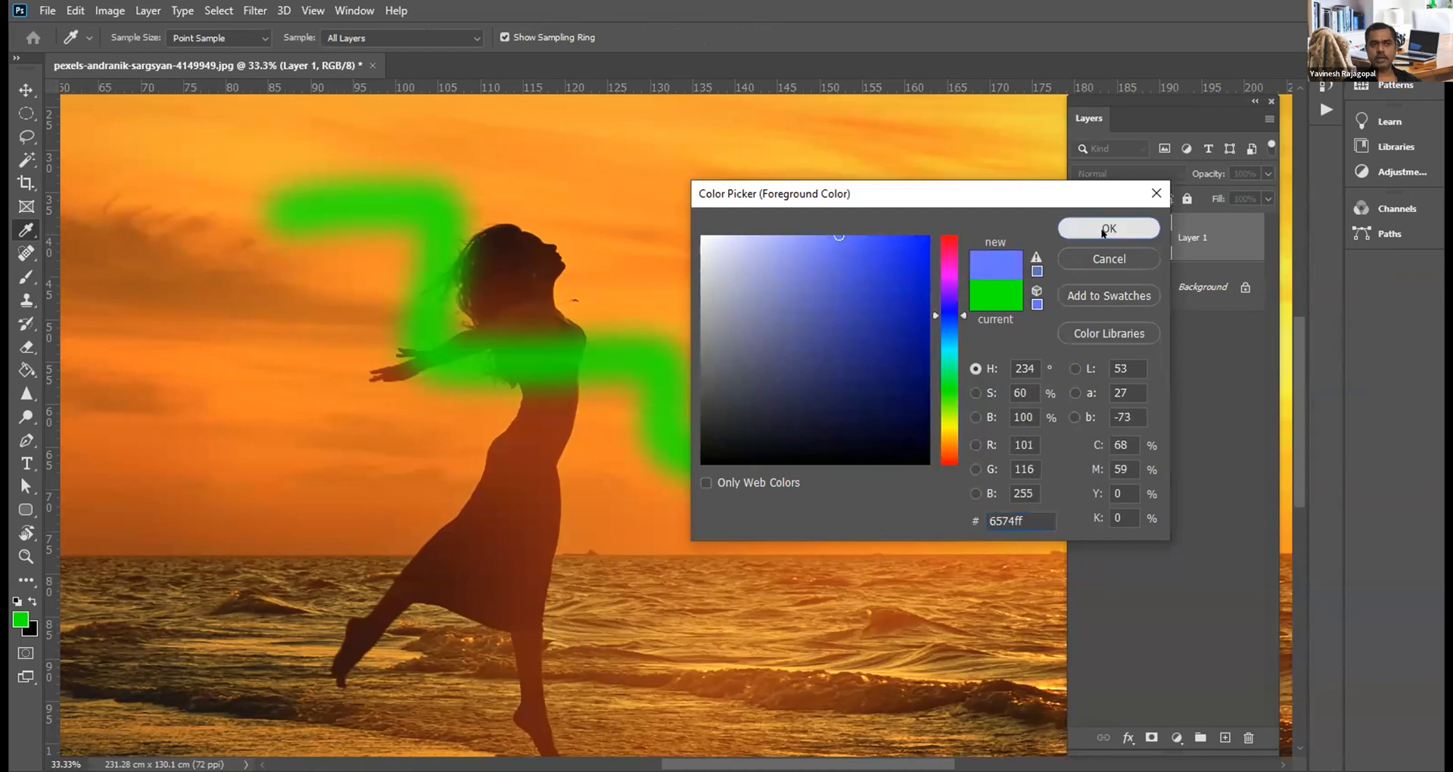
left_click(255, 300)
mouse_move(259, 274)
left_mouse_down()
mouse_move(341, 319)
mouse_move(342, 390)
mouse_move(516, 404)
mouse_move(645, 502)
mouse_move(833, 568)
left_mouse_up()
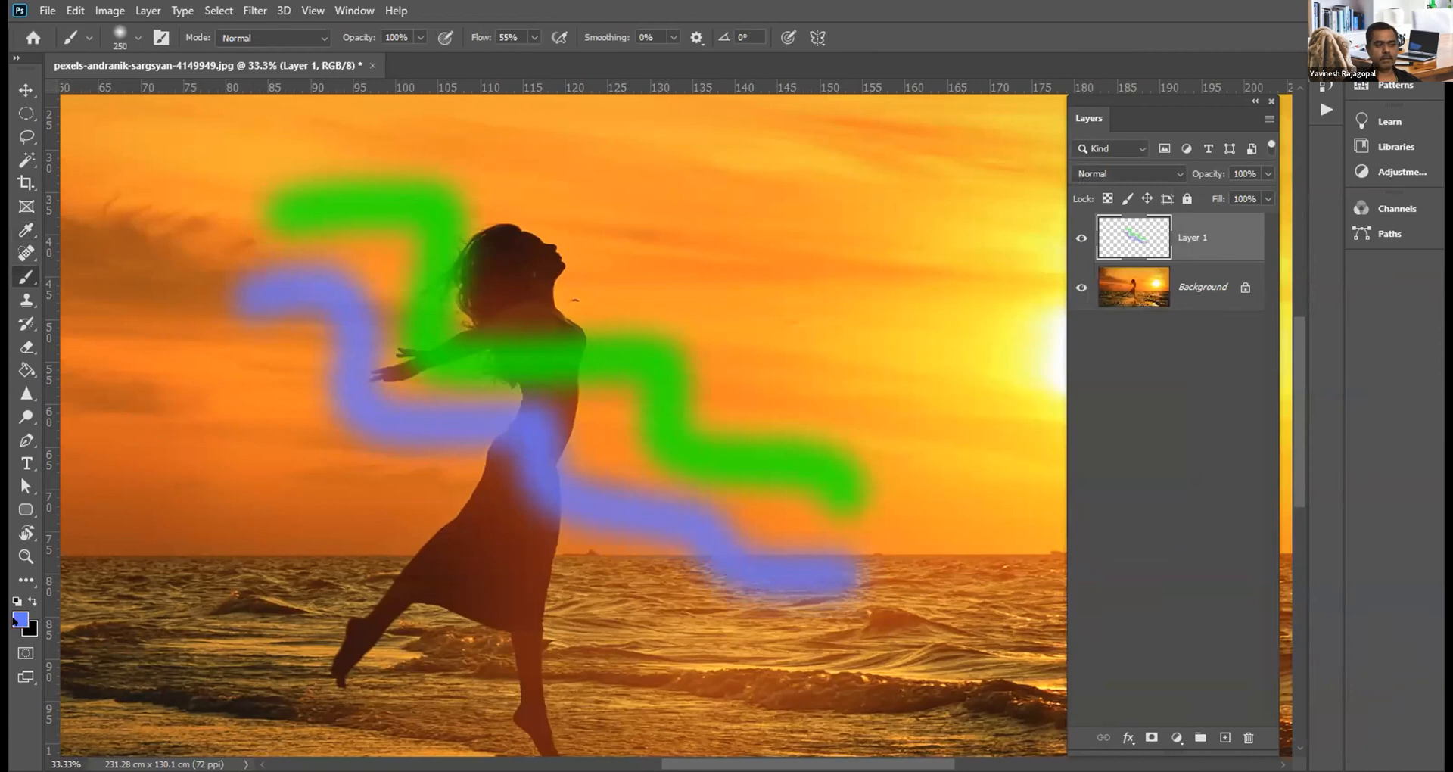
left_click(20, 619)
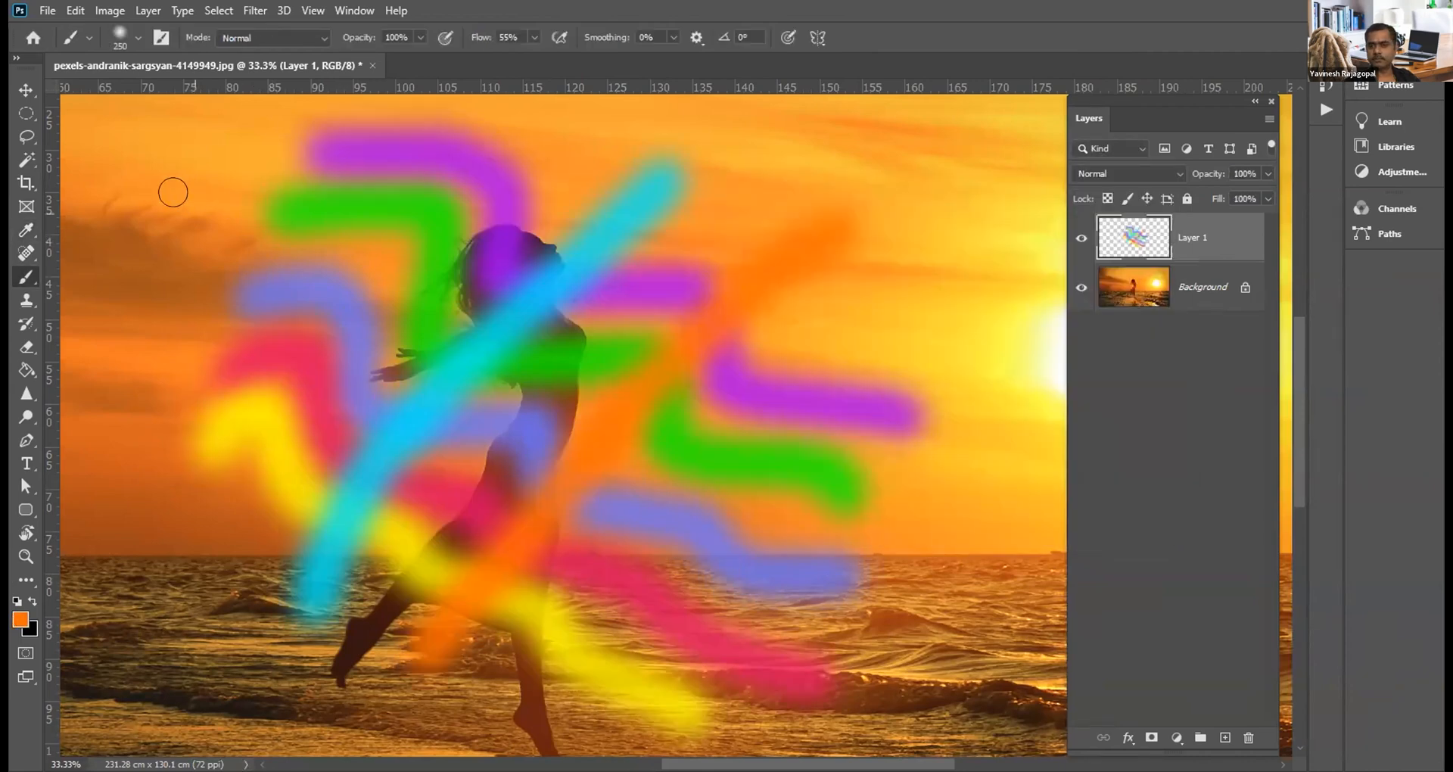
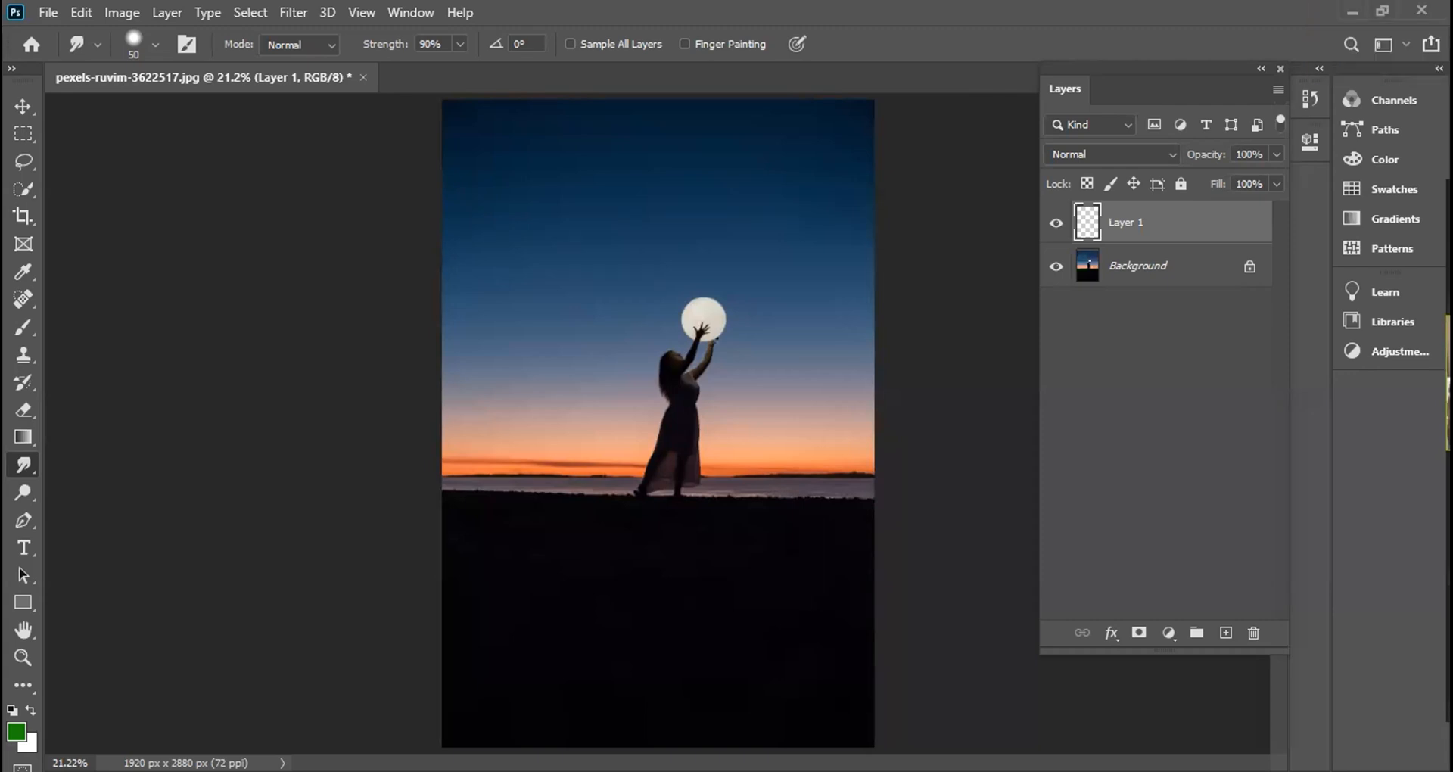
Step: In the photo of the woman holding the moon, switch from smudging to the Brush tool and paint across the dark ground on Layer 1
left_click(155, 44)
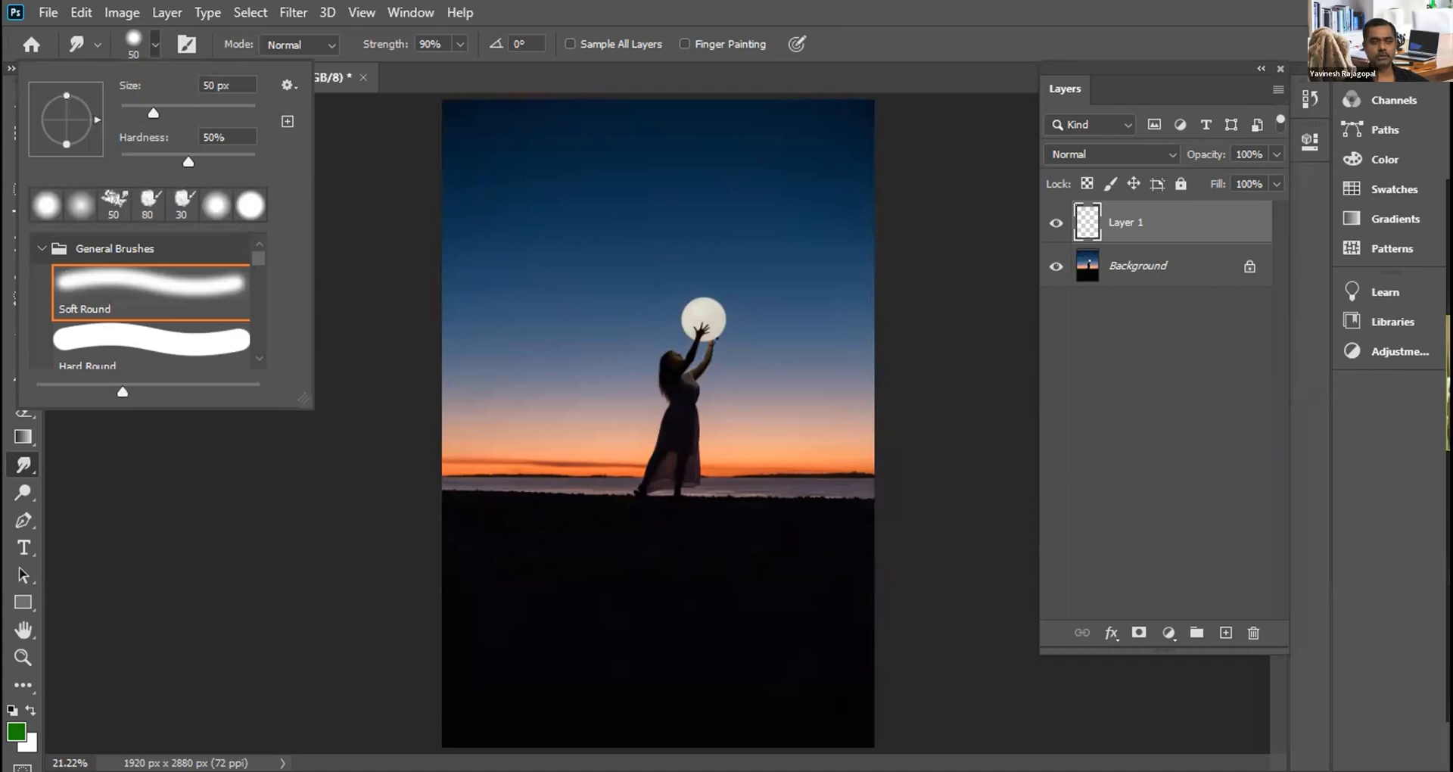
key("Escape")
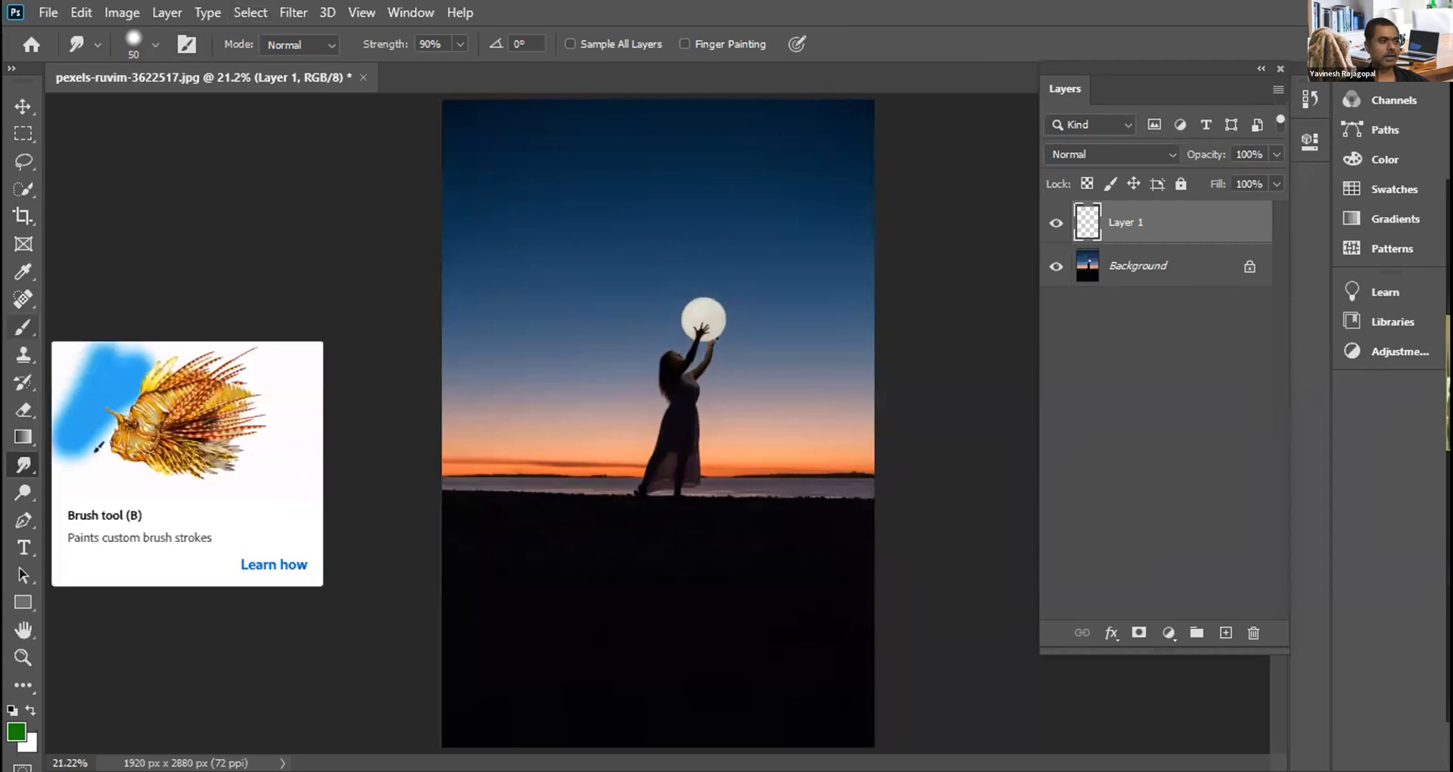
key("b")
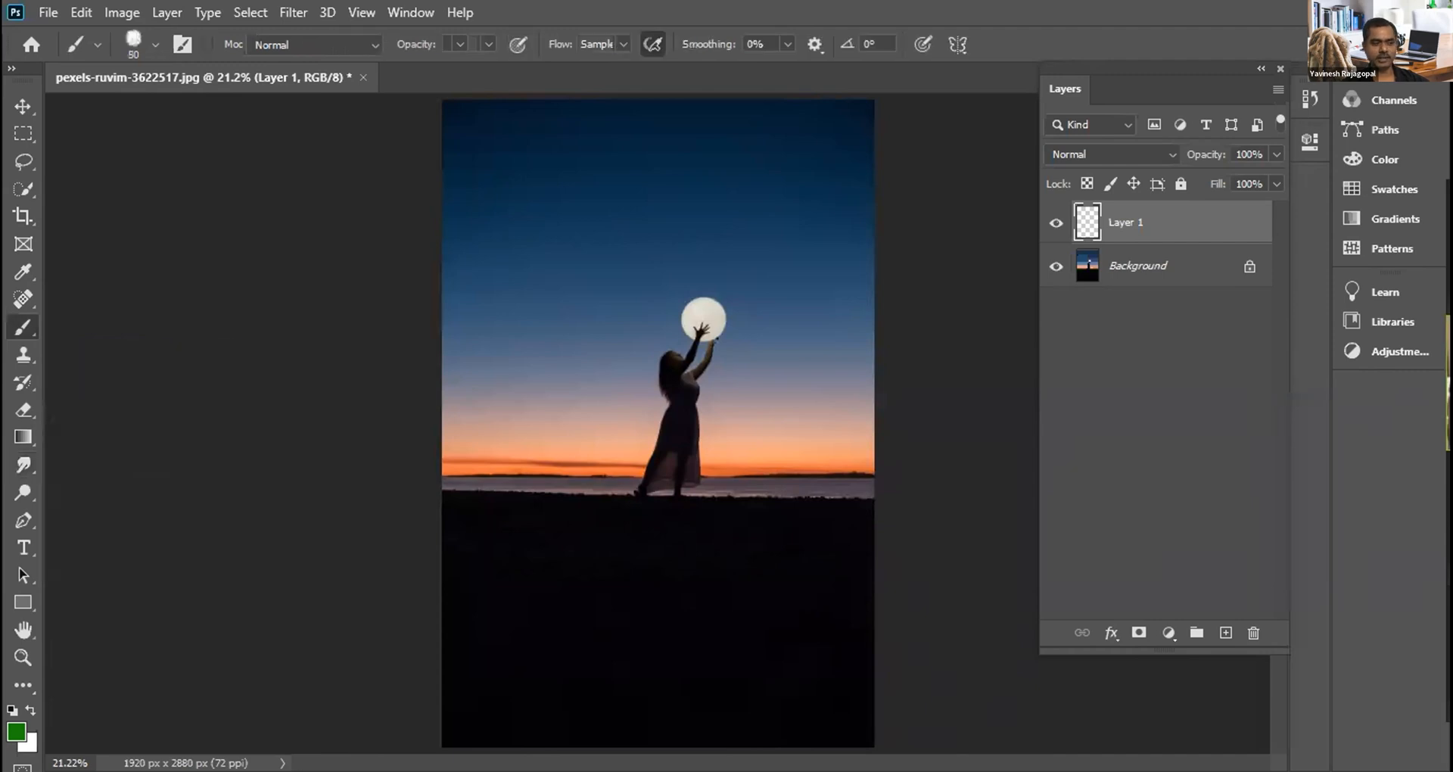
right_click(24, 328)
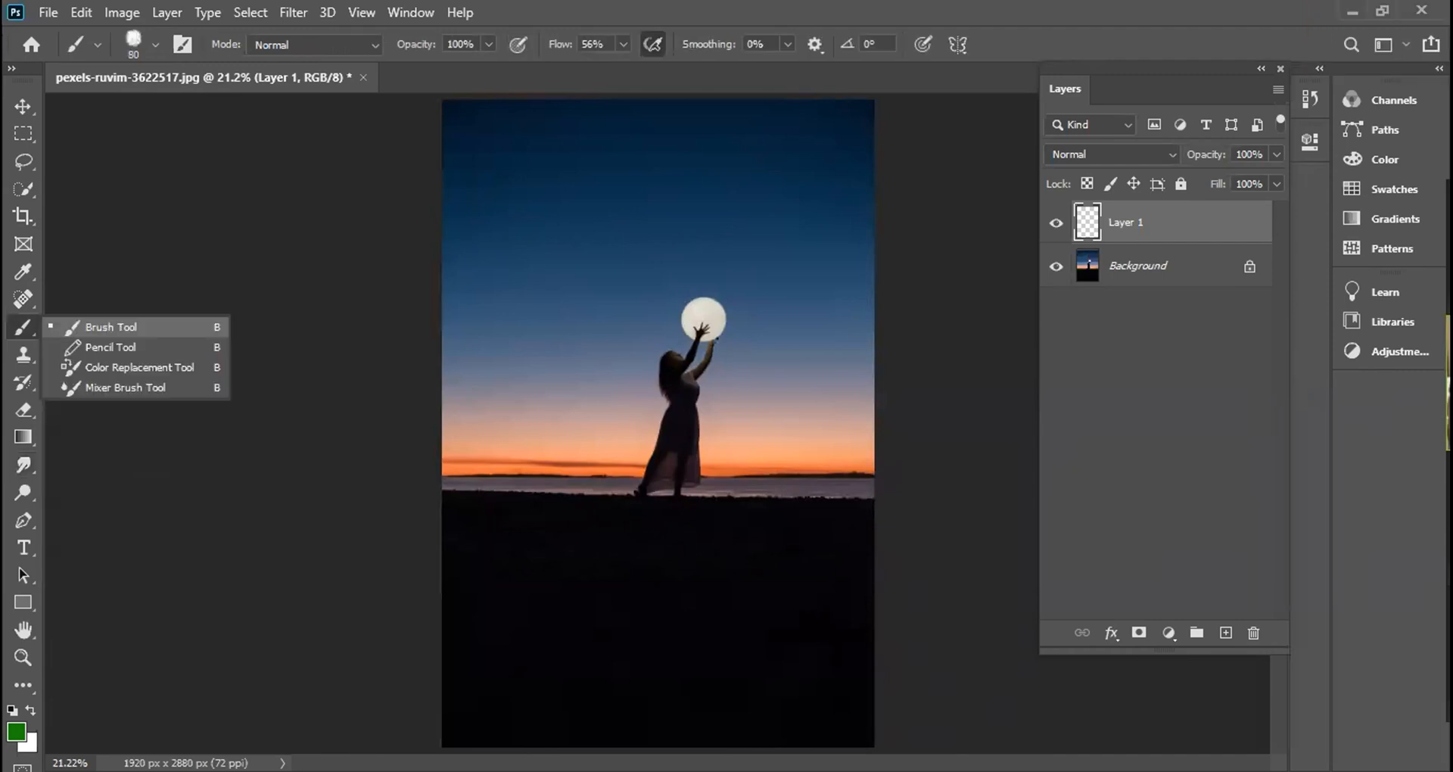
left_click(111, 327)
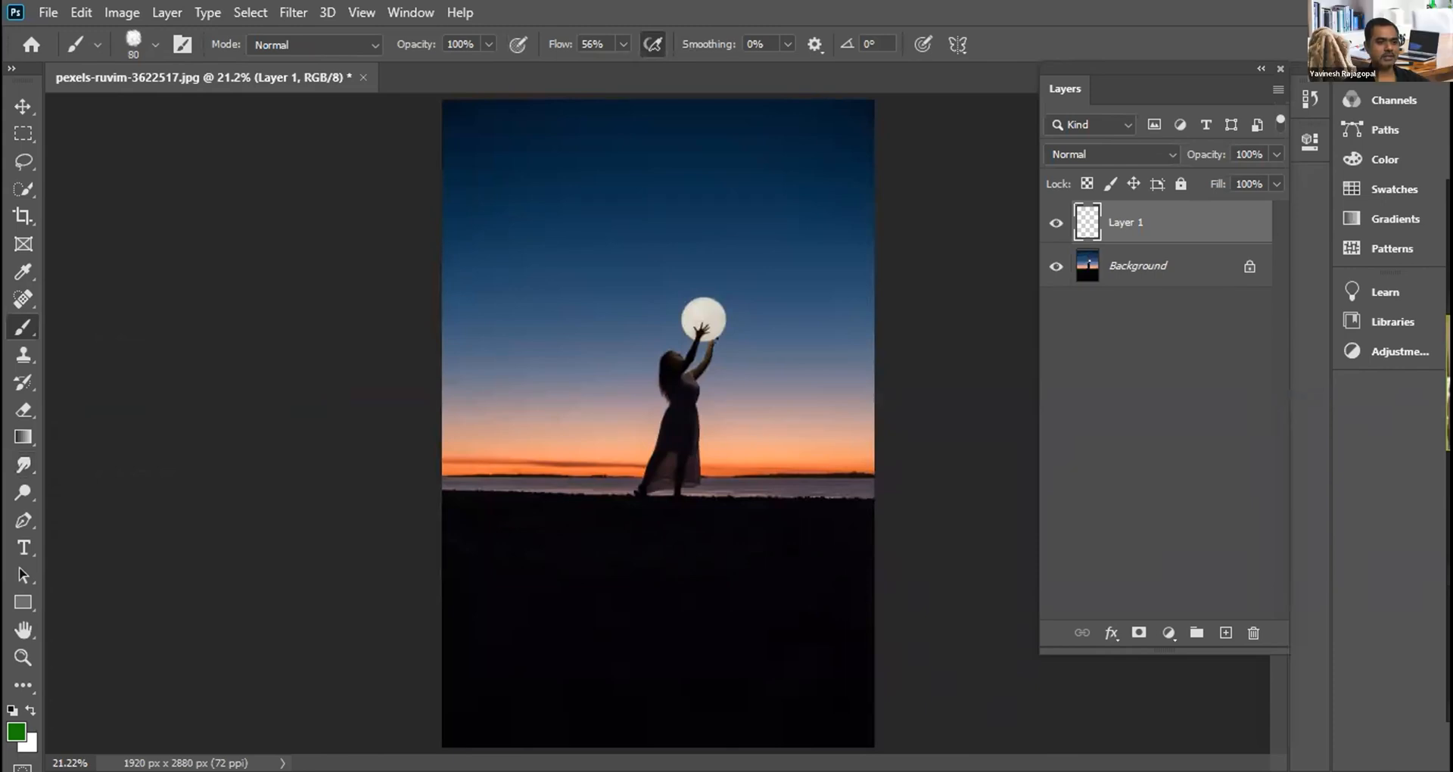
left_click_drag(526, 568, 647, 579)
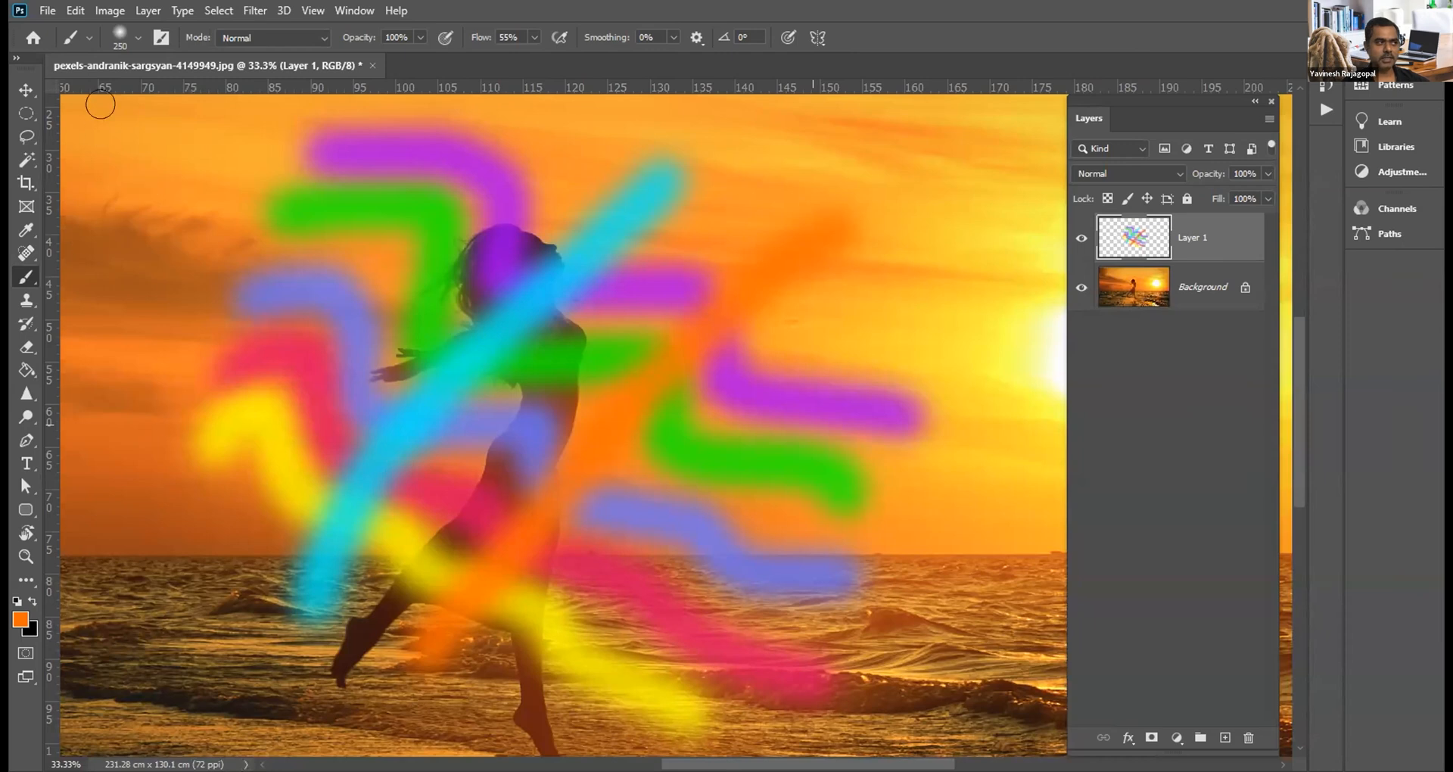
Step: Select the 250 px Soft Round brush in the leaping woman photo and paint an orange dab and two diagonal orange strokes on Layer 1
left_click(139, 35)
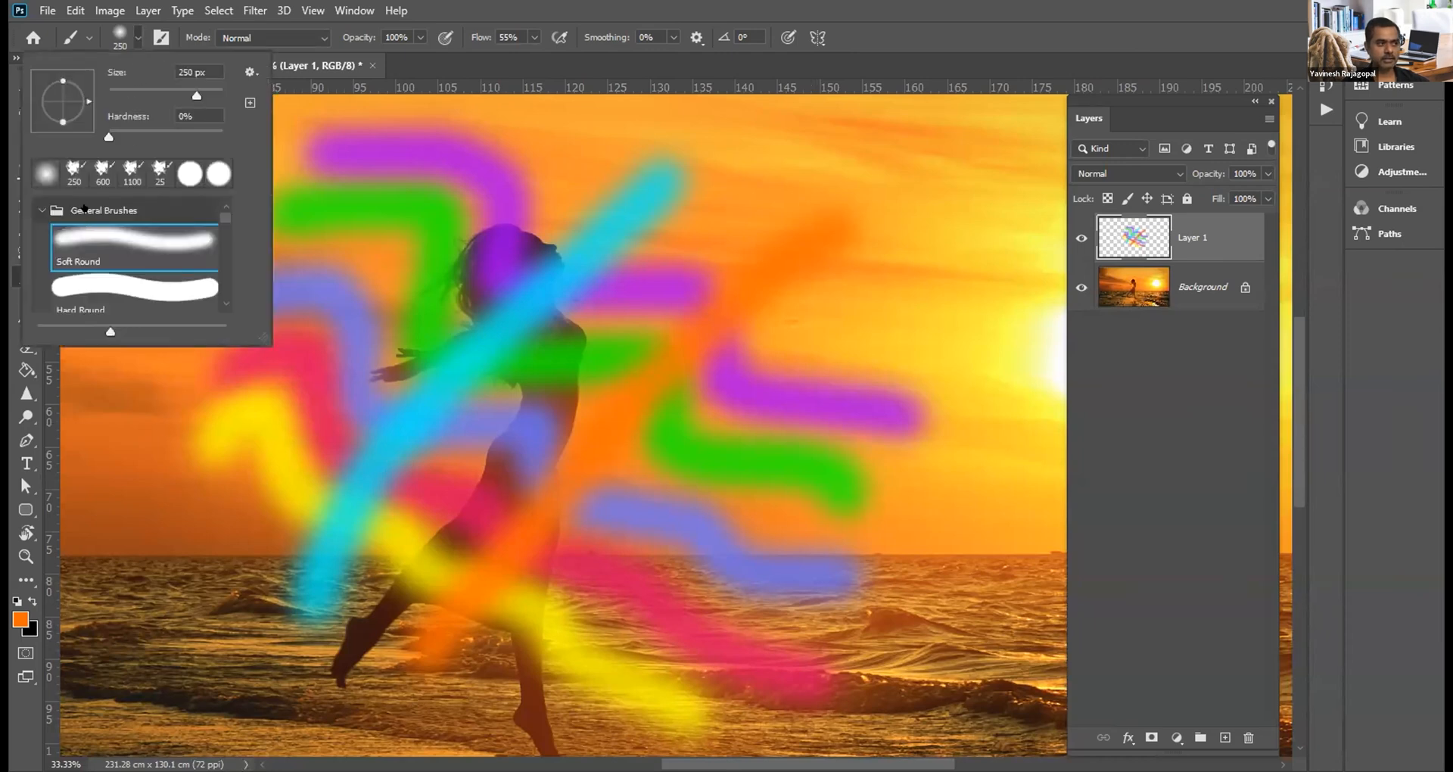
left_click(157, 247)
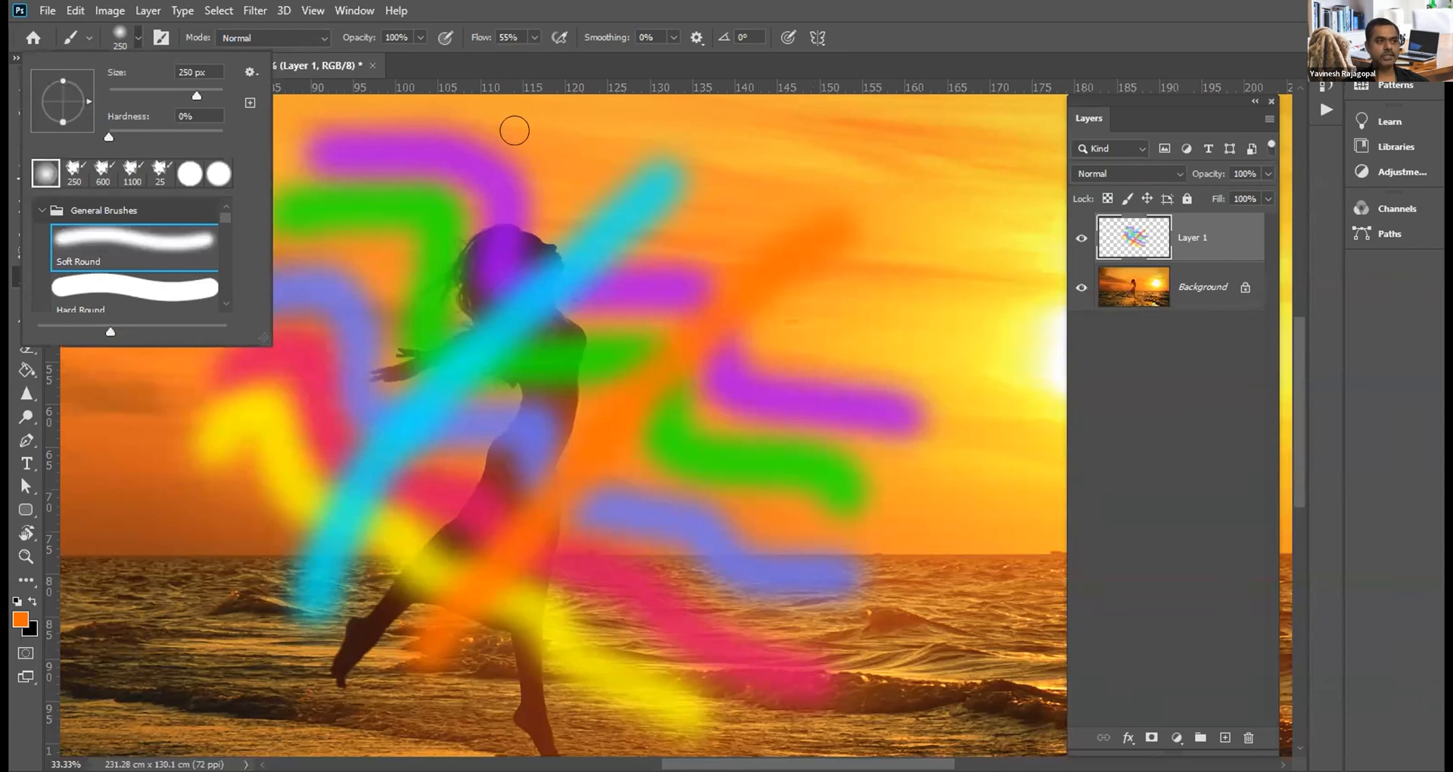
left_click(526, 120)
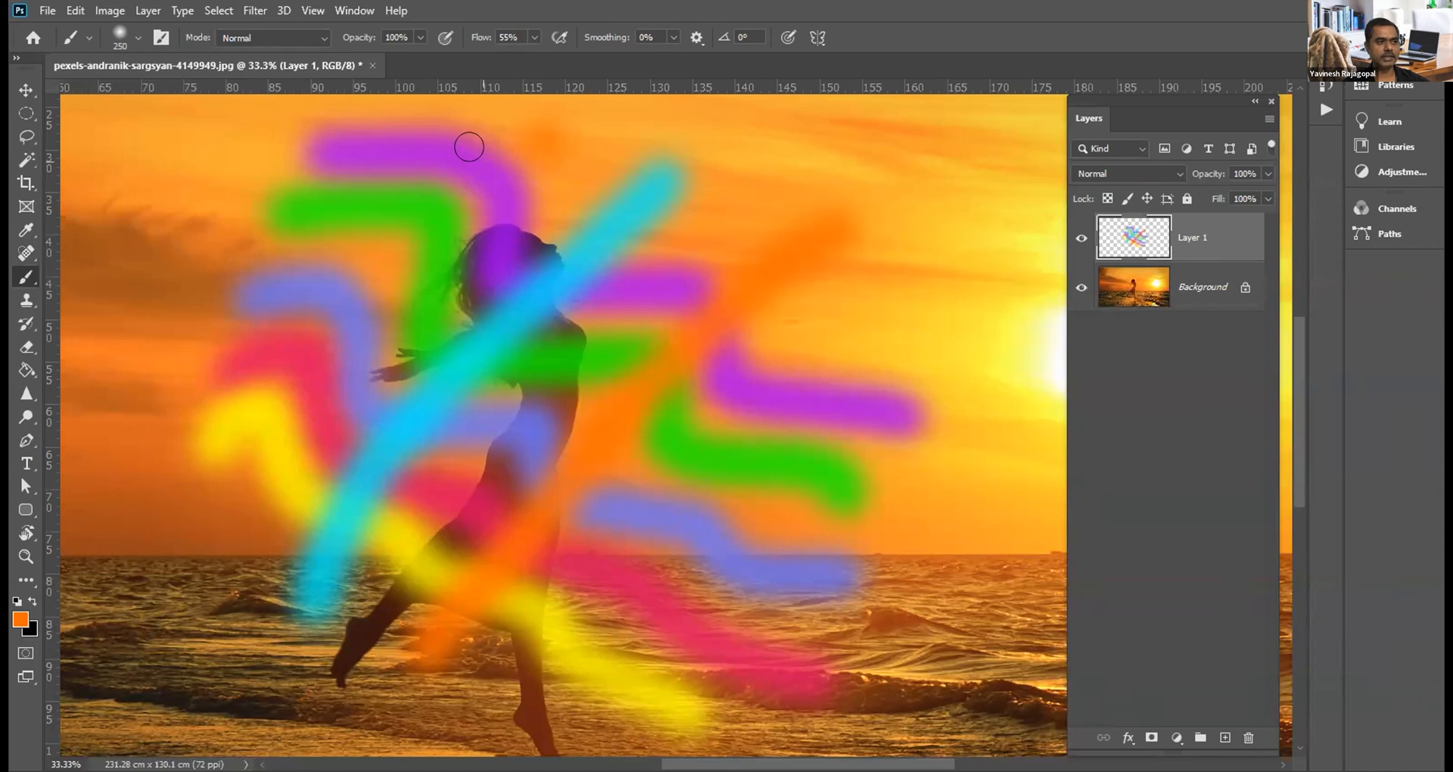
left_click_drag(522, 147, 171, 524)
left_click_drag(889, 283, 546, 675)
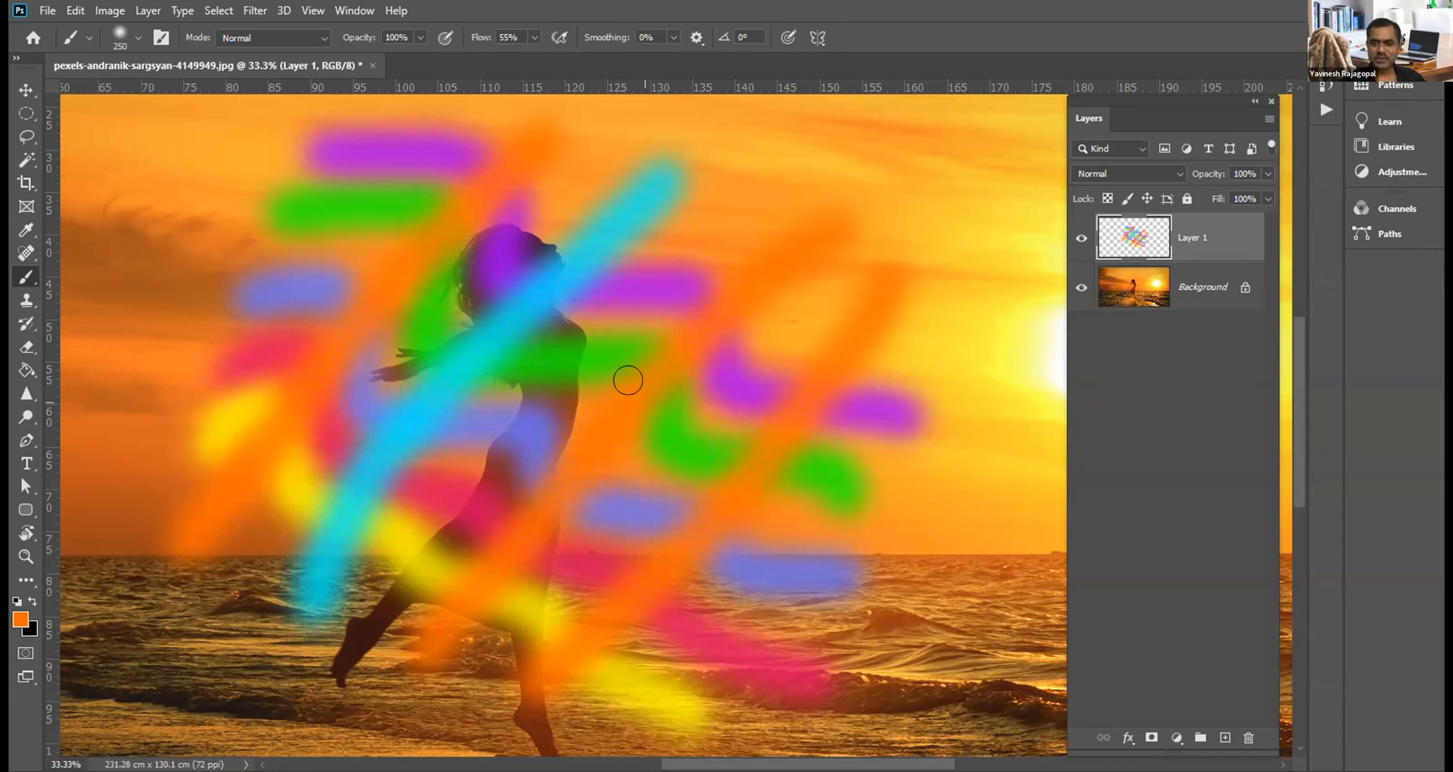
Step: Undo all the coloured practice strokes until Layer 1 is empty
key("ctrl+z")
key("ctrl+z")
key("ctrl+z")
key("ctrl+z")
key("ctrl+z")
key("ctrl+z")
key("ctrl+z")
key("ctrl+z")
key("ctrl+z")
key("ctrl+z")
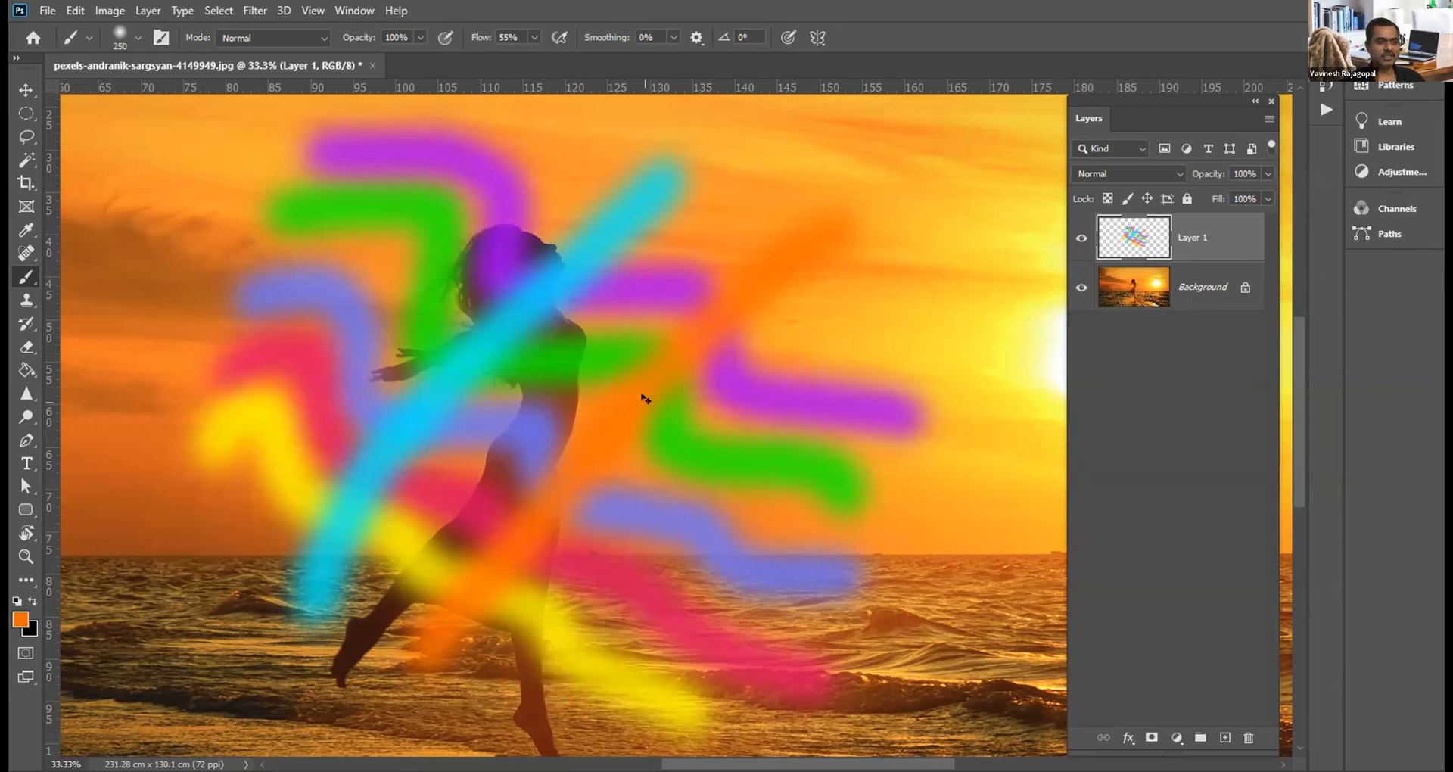
key("ctrl+z")
key("ctrl+z")
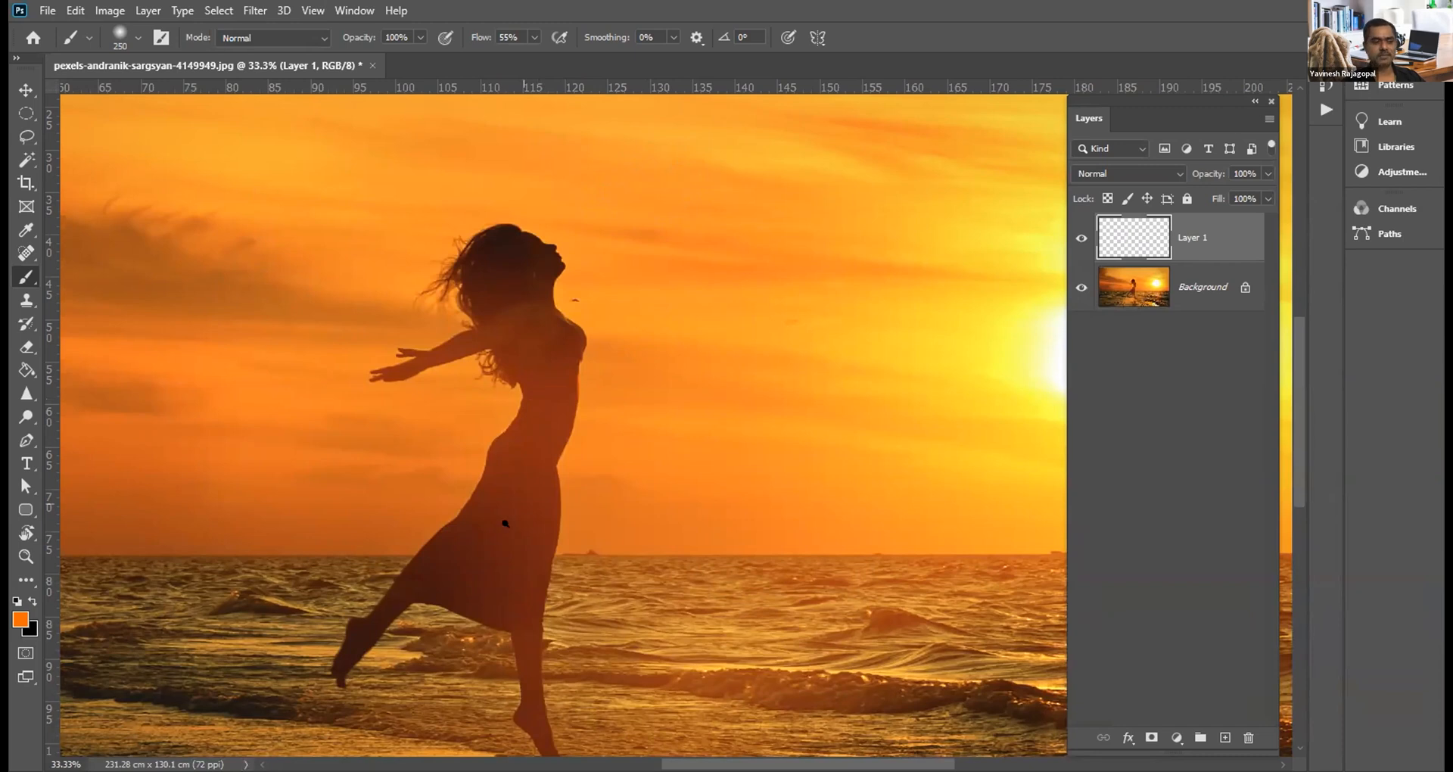
Step: Reduce the Soft Round brush size to 228 px over a close-up of the woman's dress
scroll(516, 522, "up", 3)
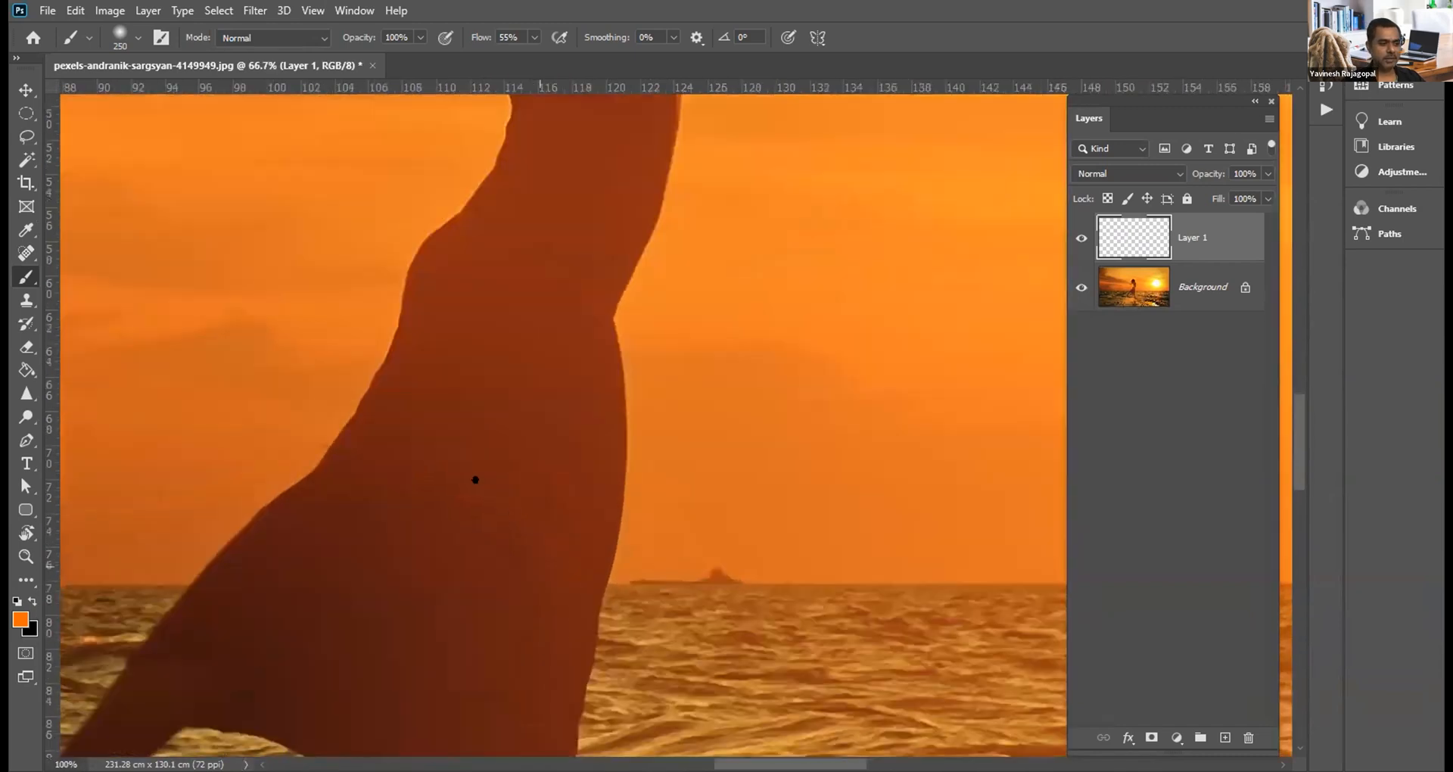
scroll(591, 507, "down", 3)
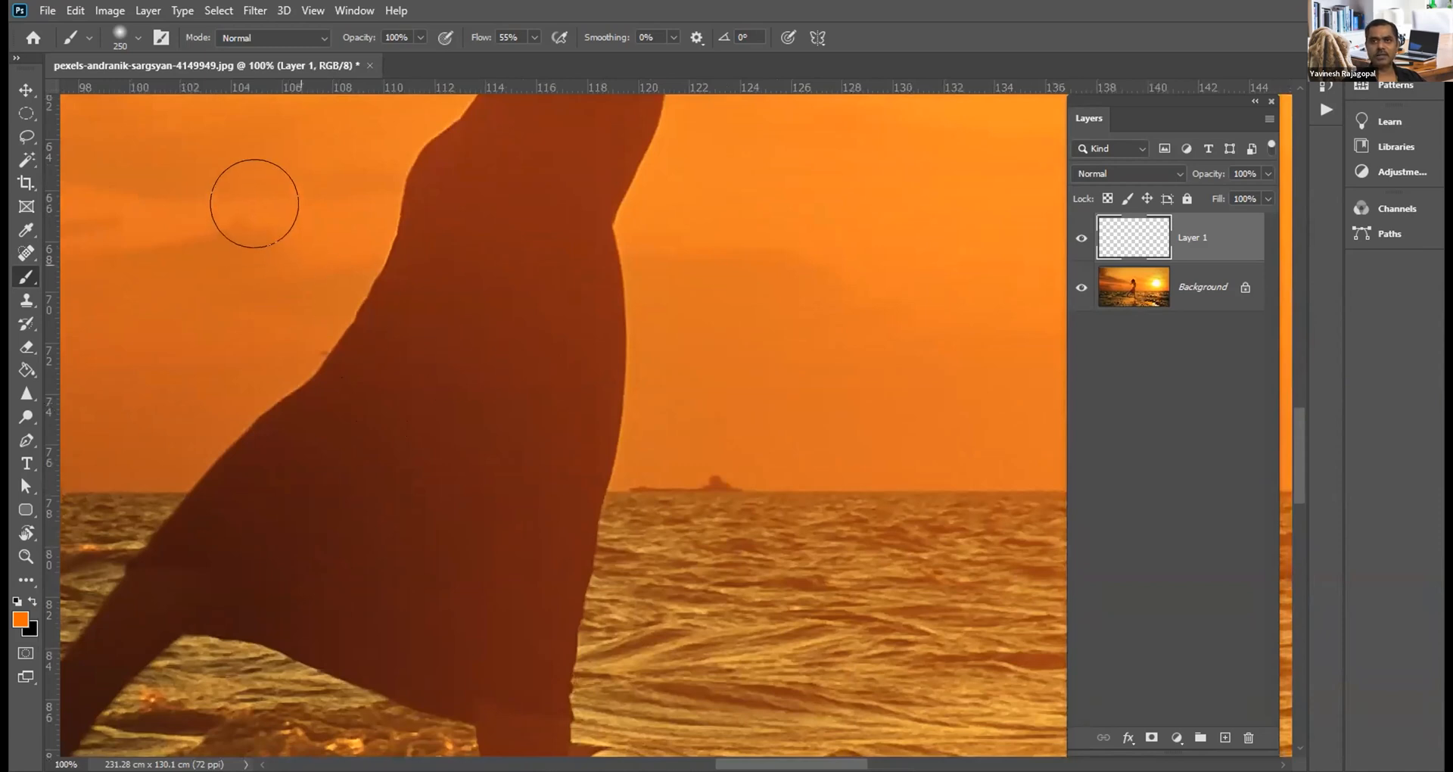
left_click(130, 35)
mouse_move(197, 94)
left_mouse_down()
mouse_move(128, 90)
mouse_move(192, 94)
left_mouse_up()
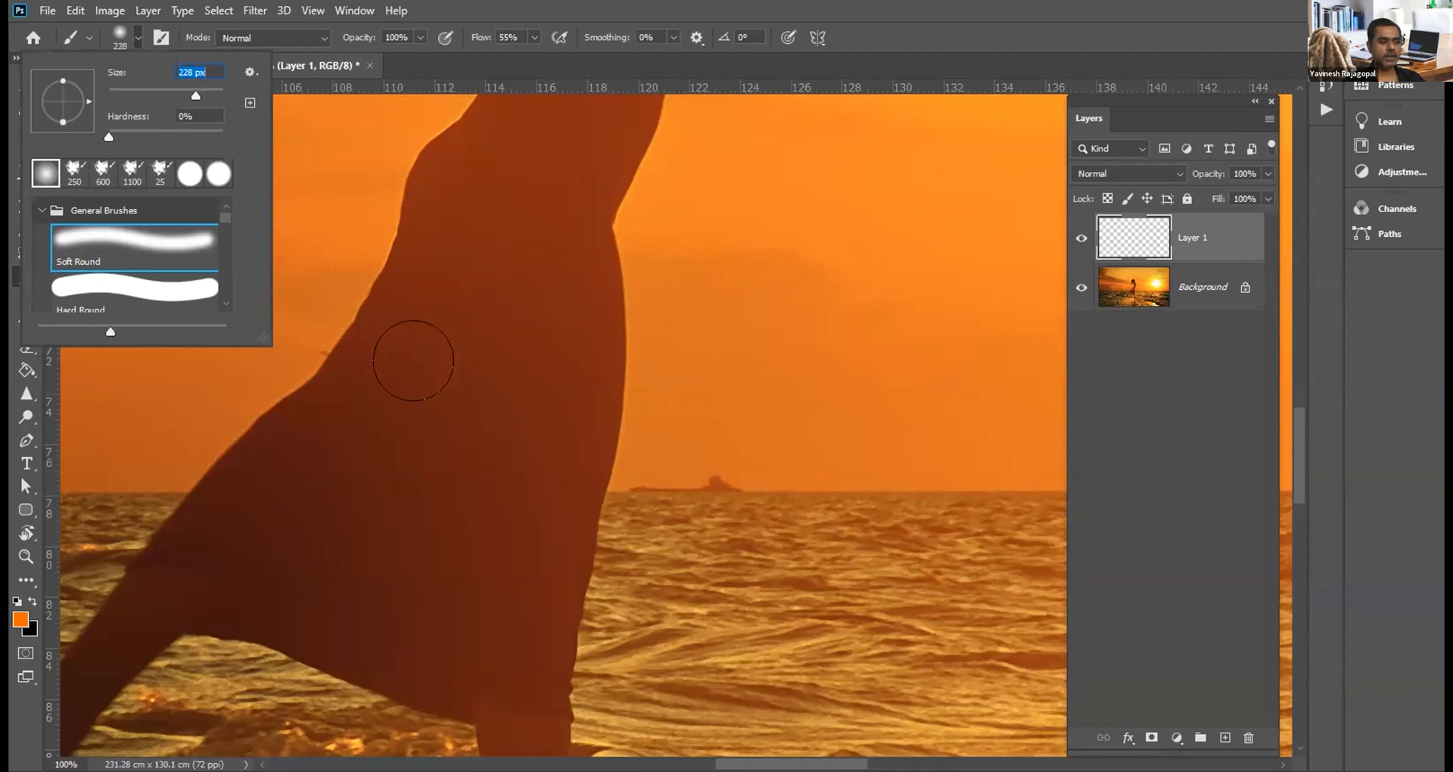
left_click(464, 401)
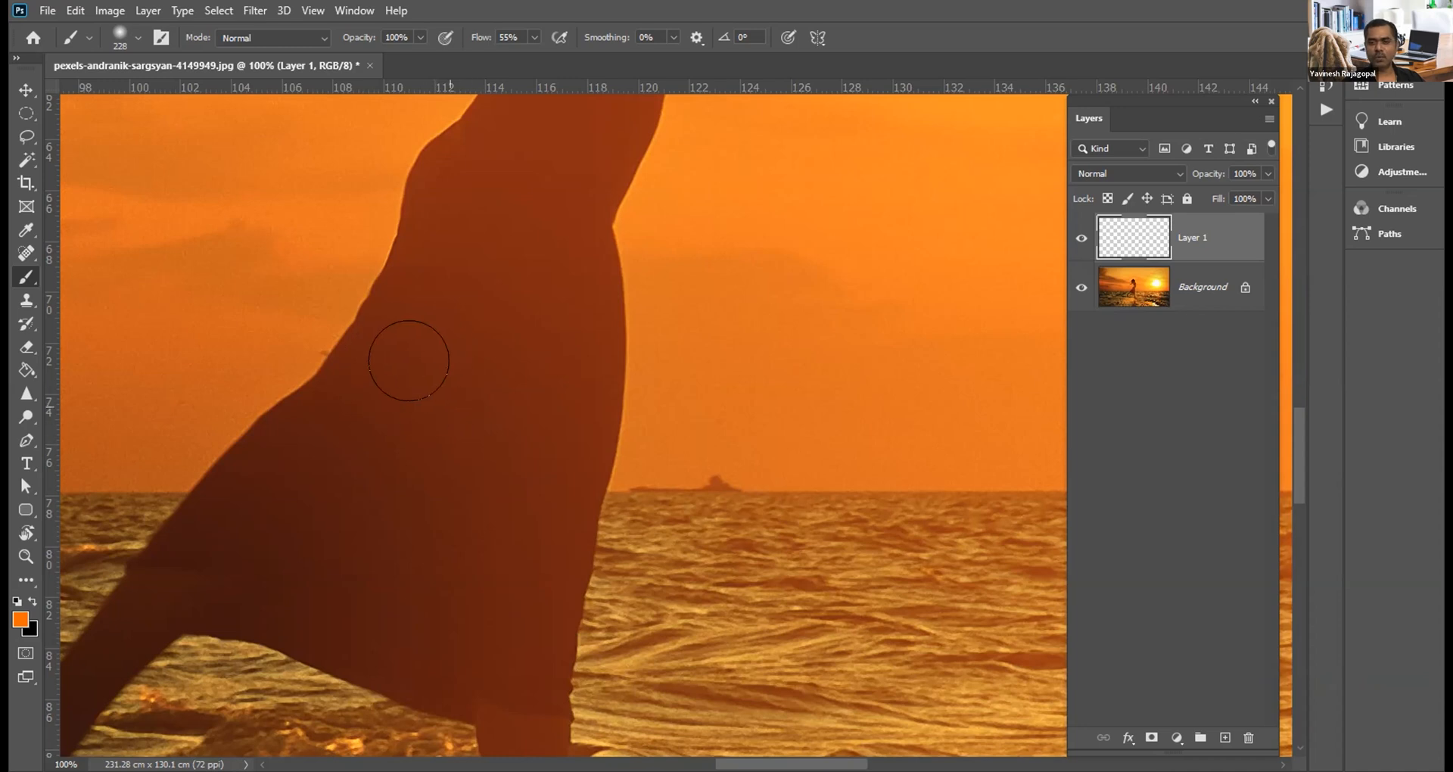
Step: Shrink the brush step by step down to 1 px
key("bracketleft")
key("bracketleft")
key("bracketleft")
key("bracketleft")
key("bracketleft")
key("bracketleft")
key("bracketleft")
key("bracketleft")
key("bracketleft")
key("bracketleft")
key("bracketleft")
key("bracketleft")
key("bracketleft")
key("bracketleft")
key("bracketleft")
key("bracketleft")
key("bracketleft")
key("bracketleft")
key("bracketleft")
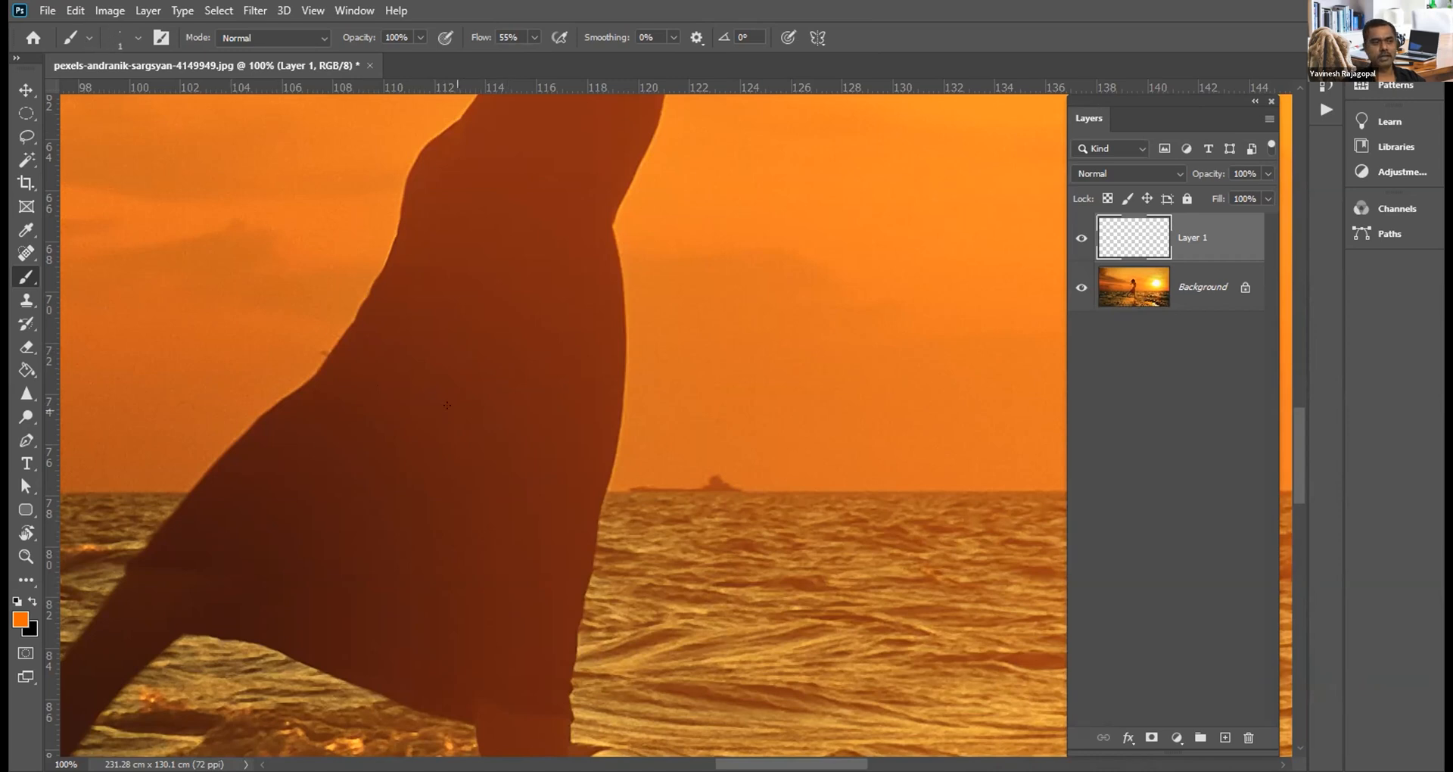
Step: Enlarge the brush step by step up to 5000 px
key("bracketright")
key("bracketright")
key("bracketright")
key("bracketright")
key("bracketright")
key("bracketright")
key("bracketright")
key("bracketright")
key("bracketright")
key("bracketright")
key("bracketright")
key("bracketright")
key("bracketright")
key("bracketright")
key("bracketright")
key("bracketright")
key("bracketright")
key("bracketright")
key("bracketright")
key("bracketright")
key("bracketright")
key("bracketright")
key("bracketright")
key("bracketright")
key("bracketright")
key("bracketright")
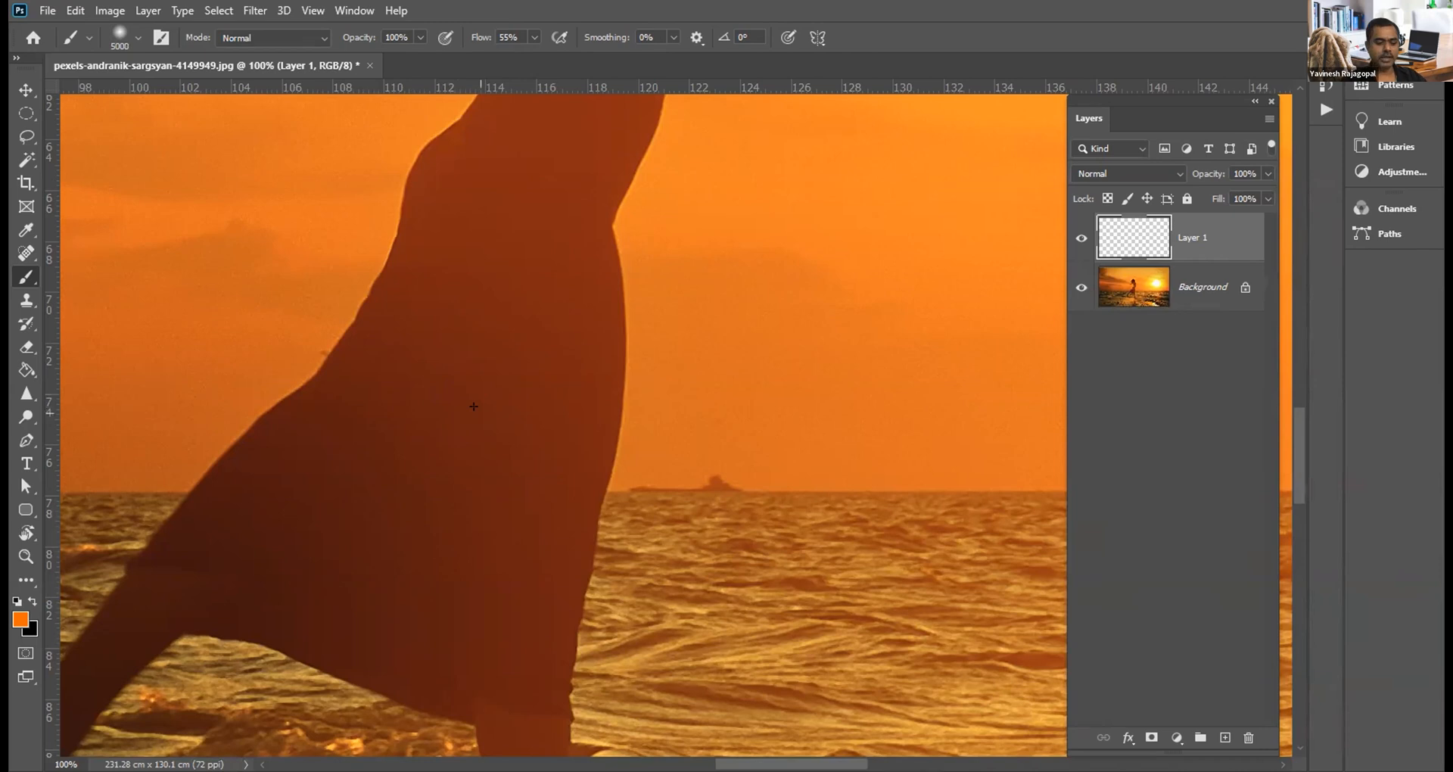
key("ctrl+minus")
key("ctrl+minus")
key("ctrl+minus")
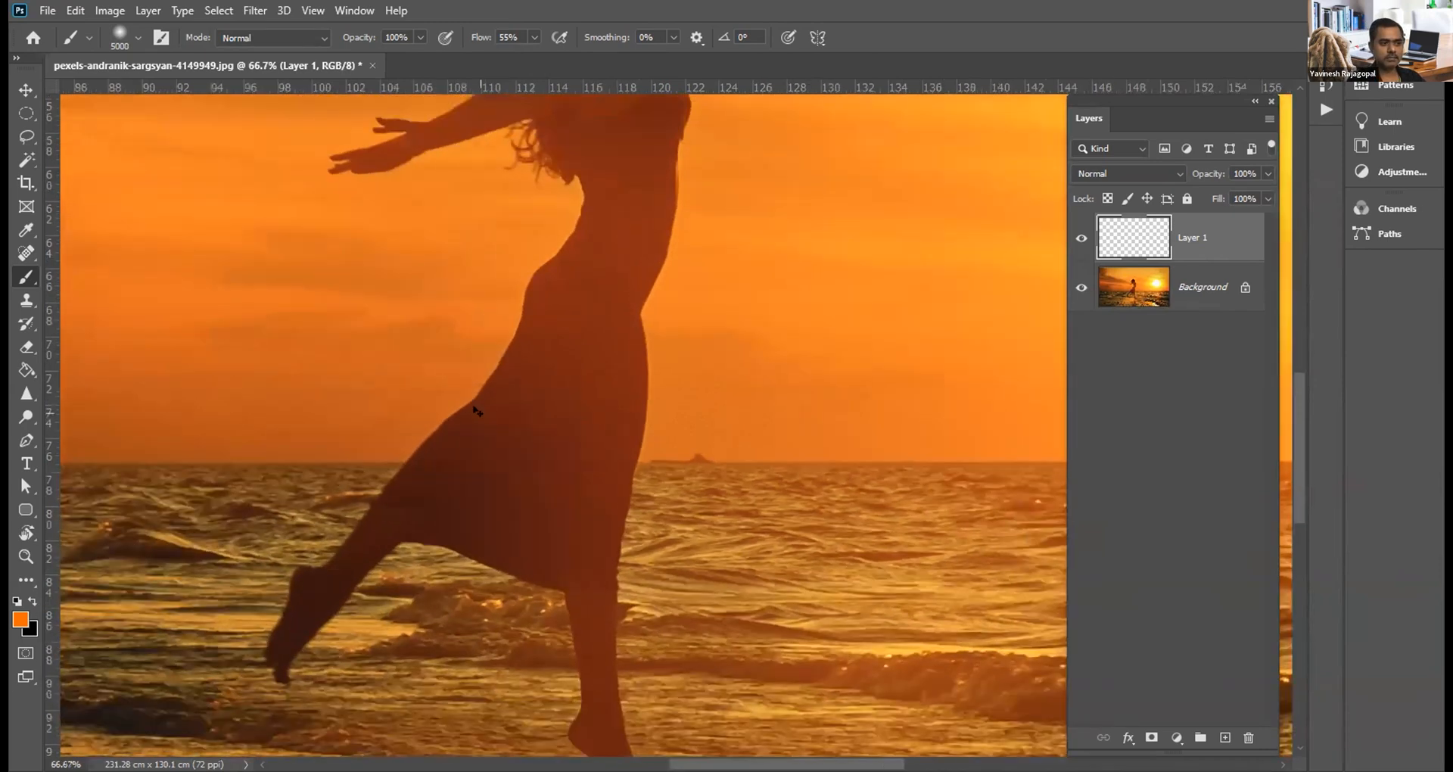
Step: Enlarge the Soft Round brush to 5000 px over the whole photo
key("ctrl+minus")
key("ctrl+minus")
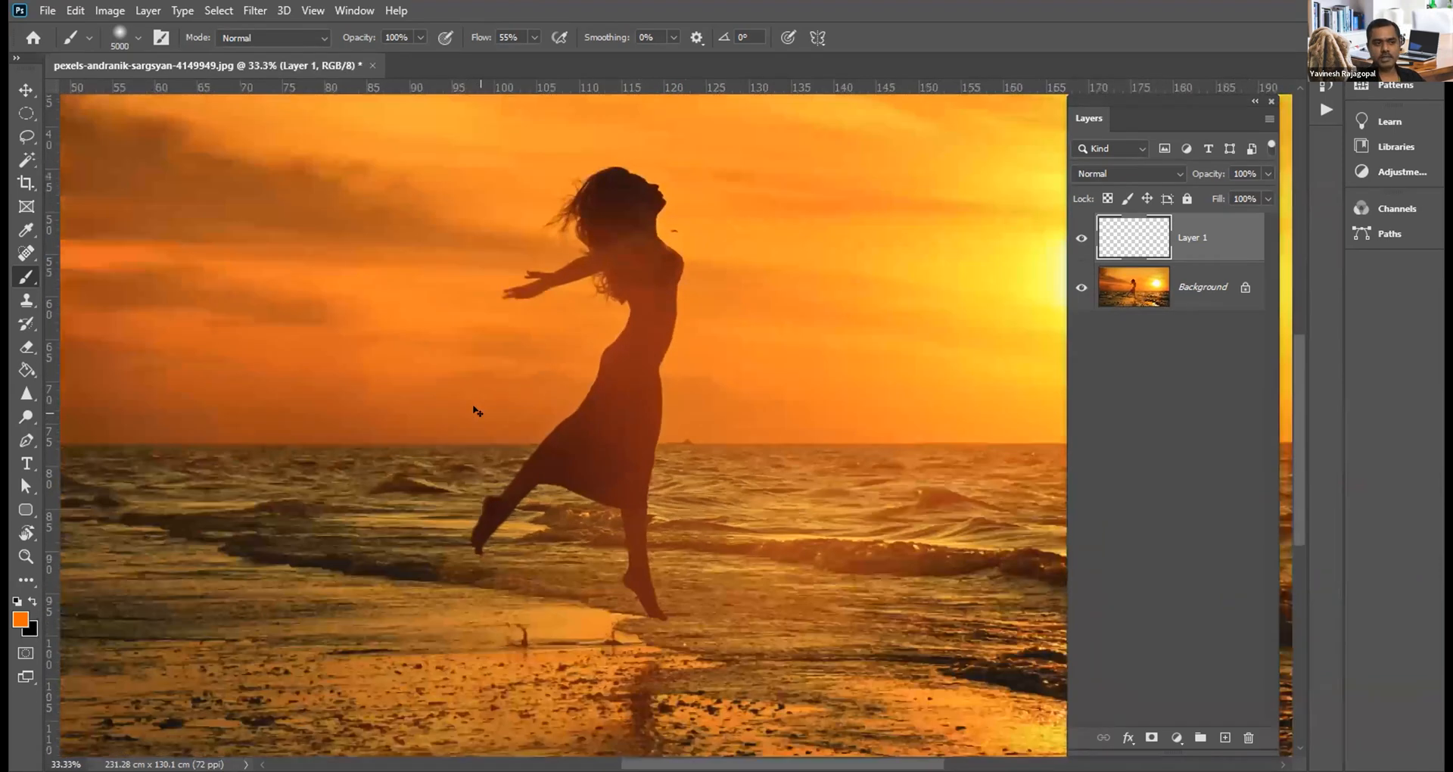
key("ctrl+minus")
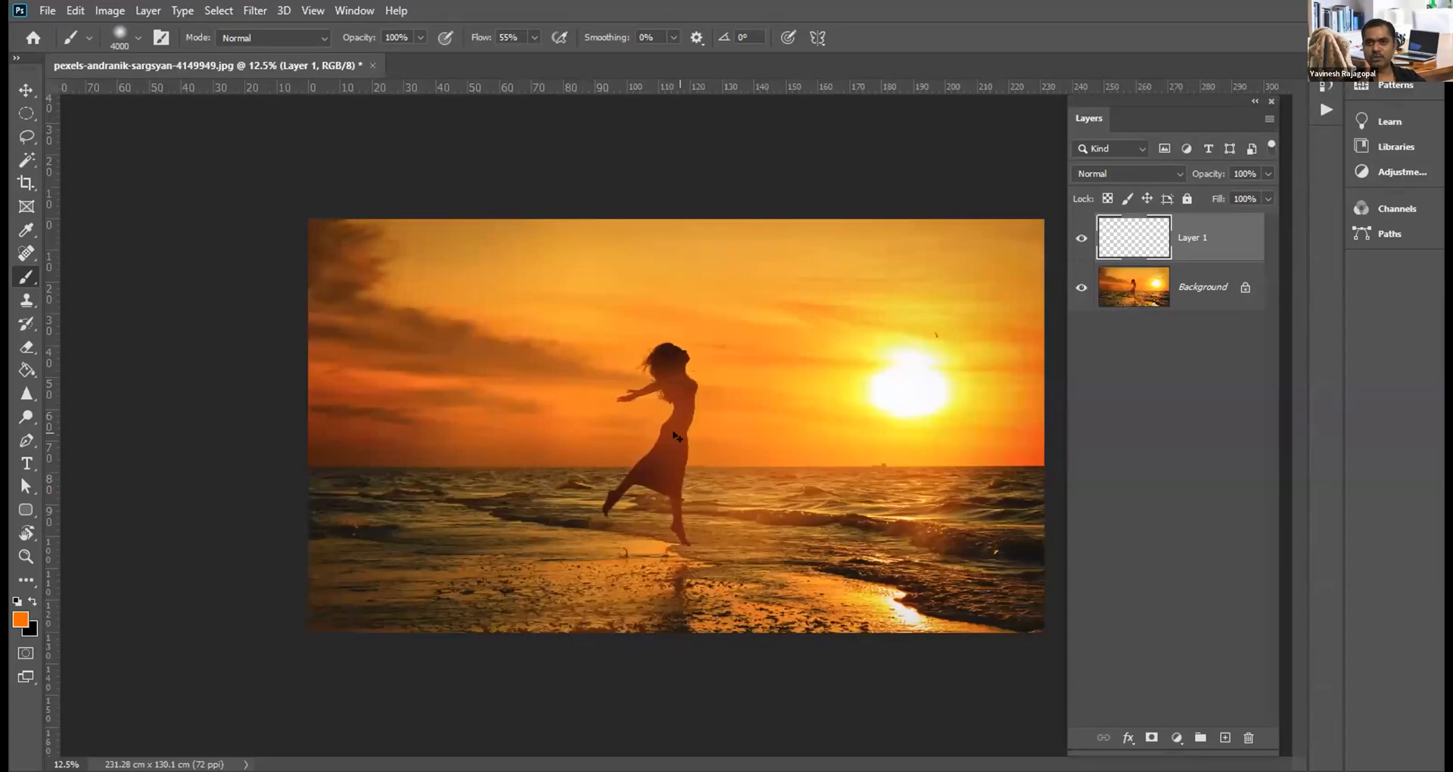
key("bracketright")
key("bracketright")
key("bracketright")
key("bracketright")
key("bracketright")
key("bracketright")
key("bracketright")
key("bracketright")
key("bracketright")
key("bracketright")
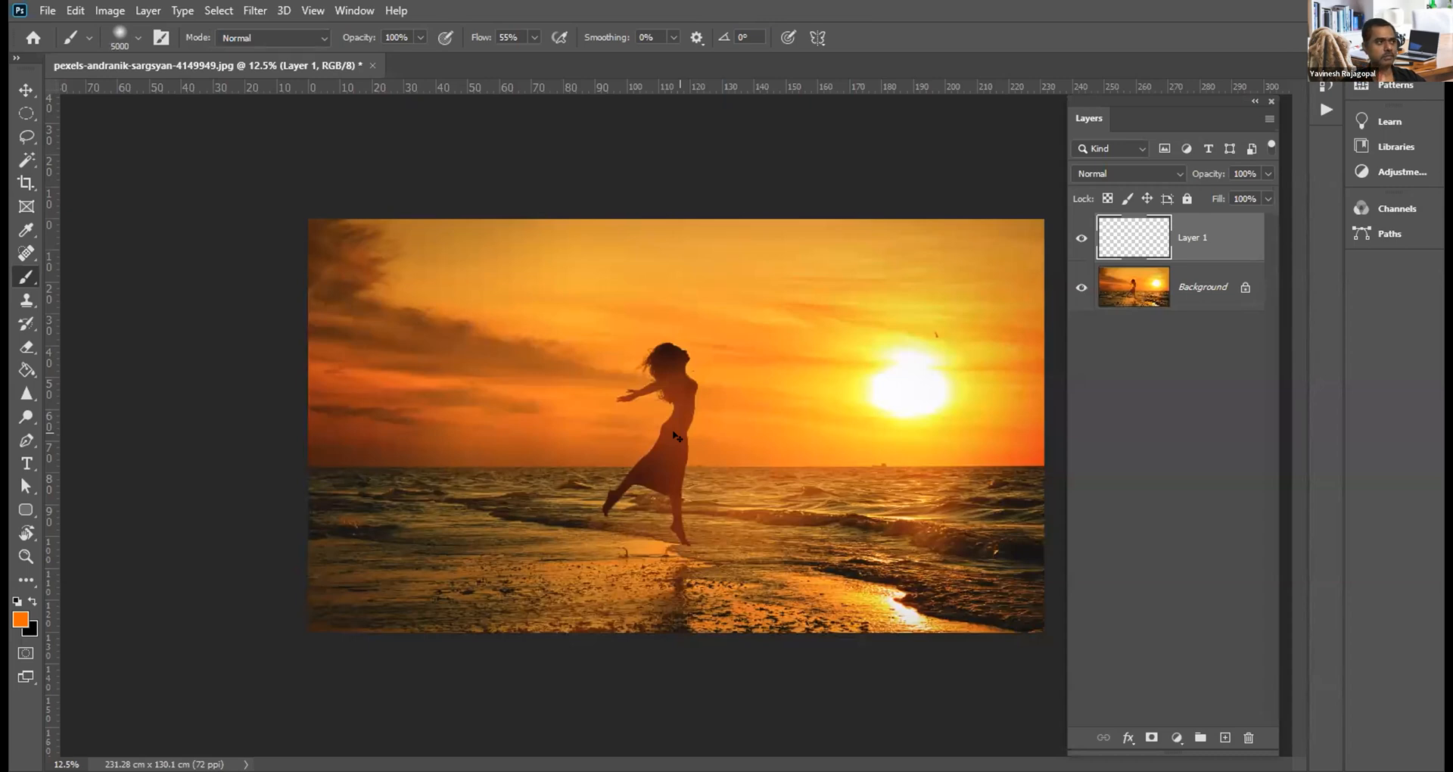
Step: Set the brush size to 83 px, and enlarge it step by step to 150 px over the woman
scroll(676, 436, "up", 4)
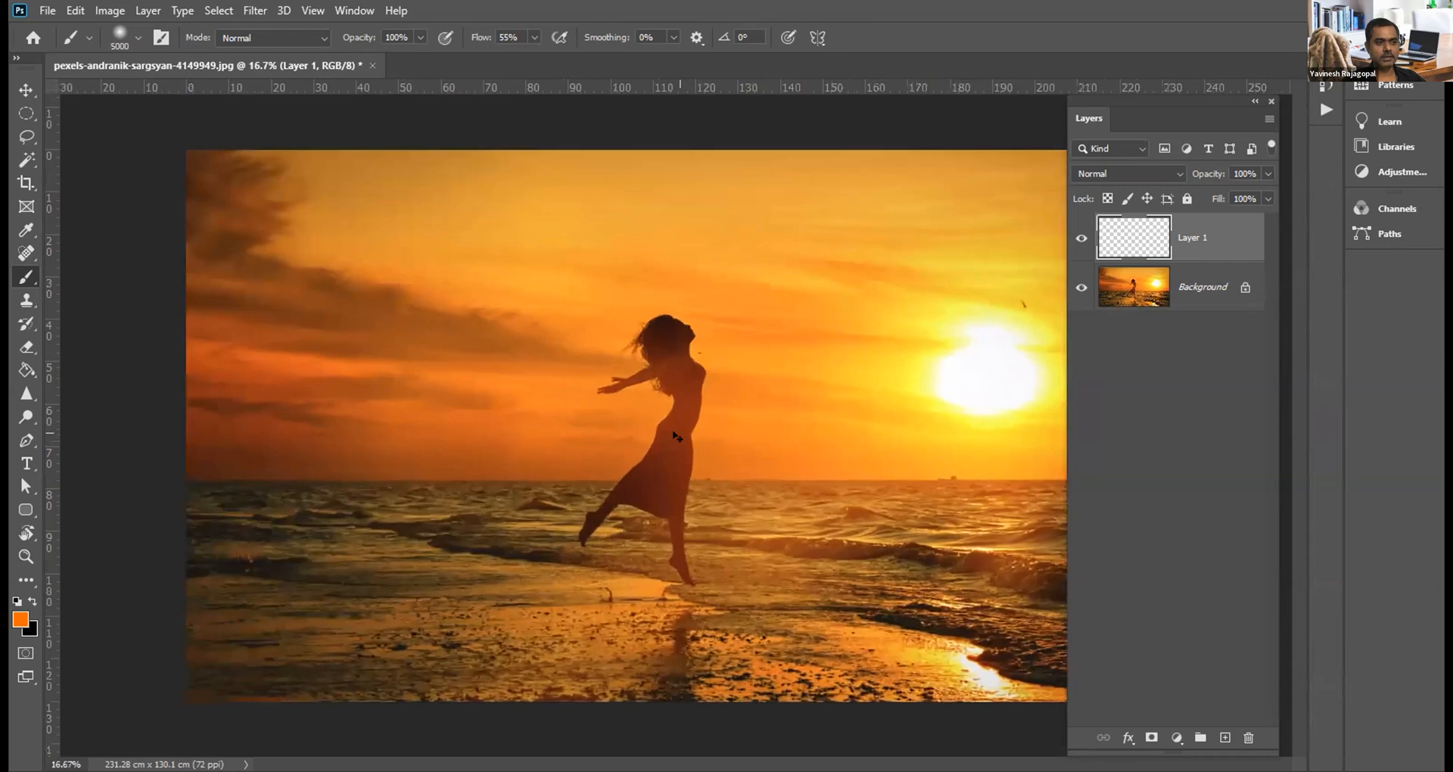
scroll(644, 425, "up", 3)
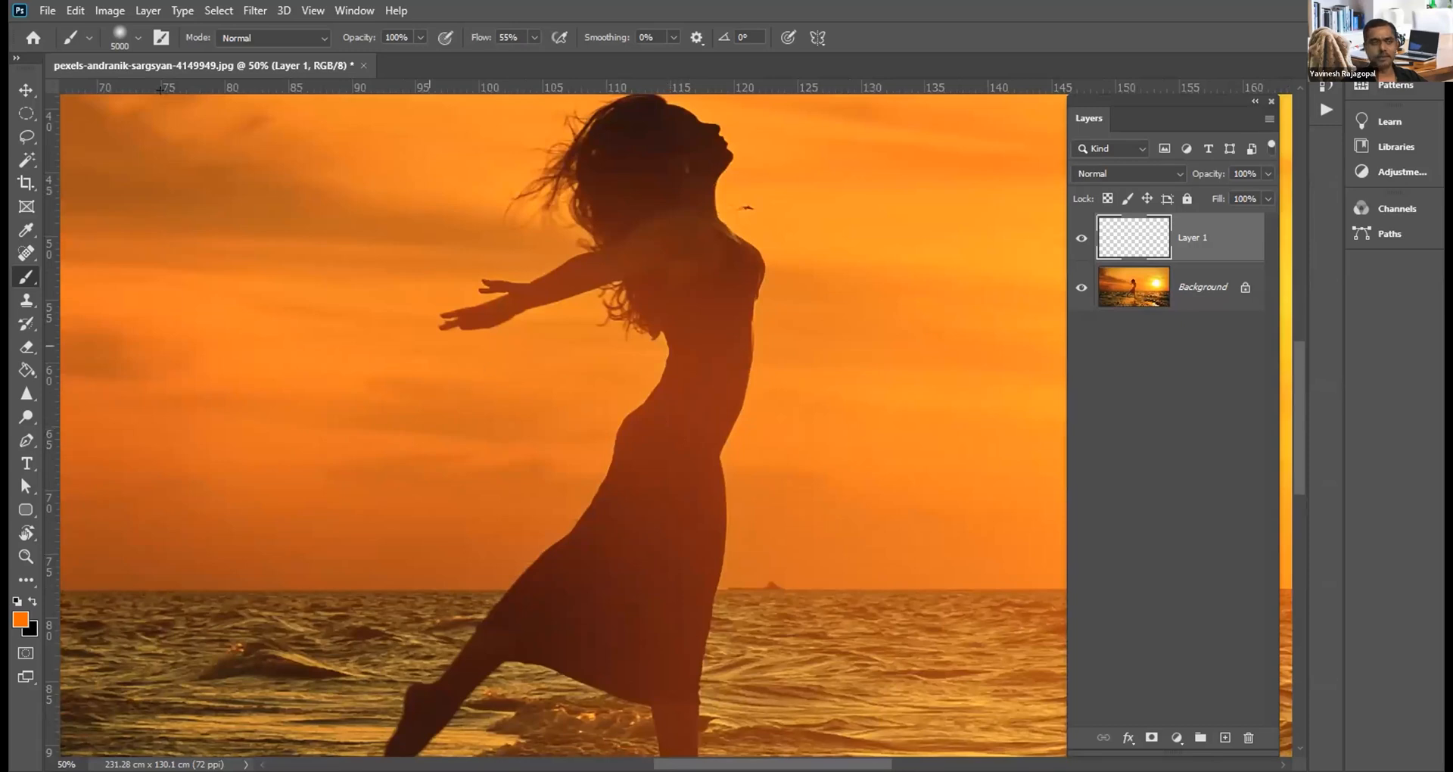
left_click(138, 36)
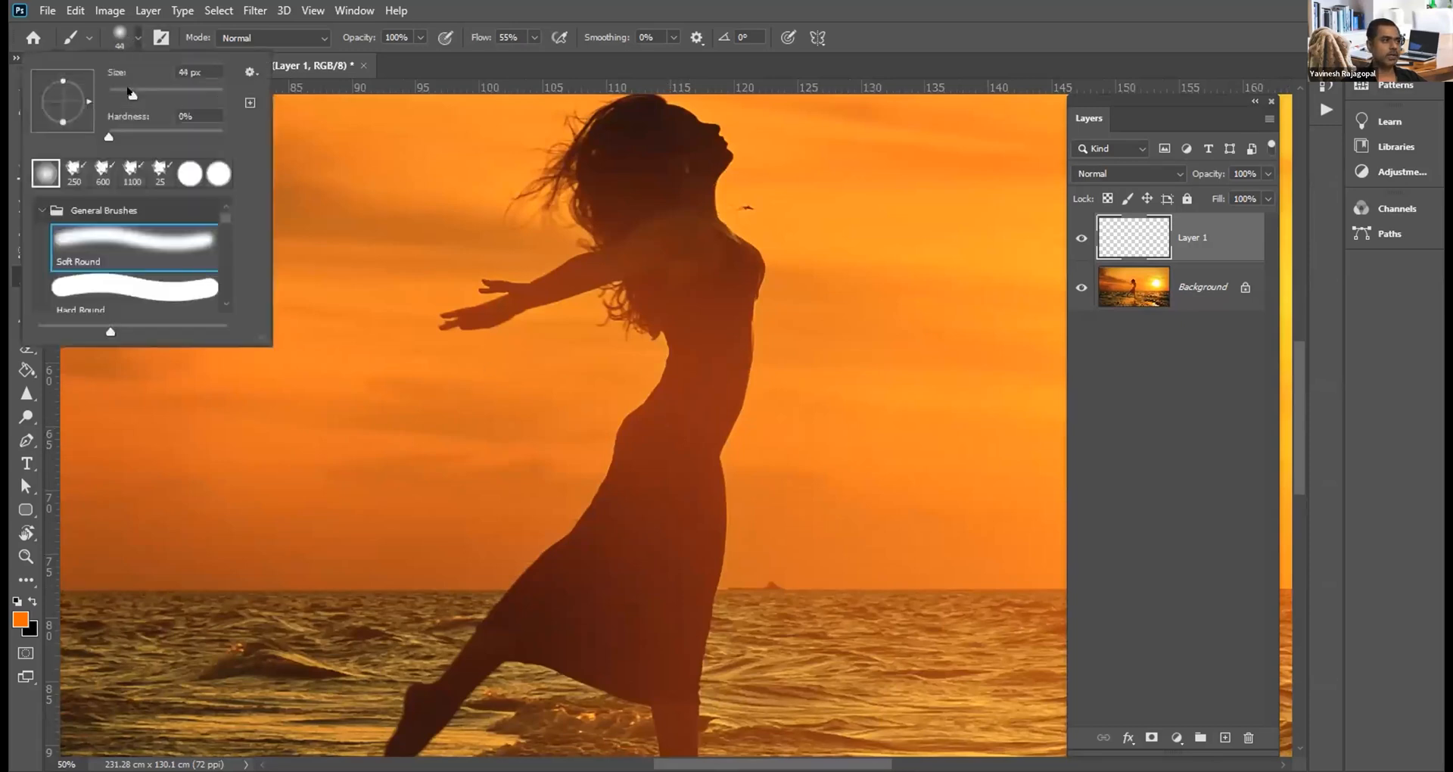
left_click_drag(136, 93, 155, 95)
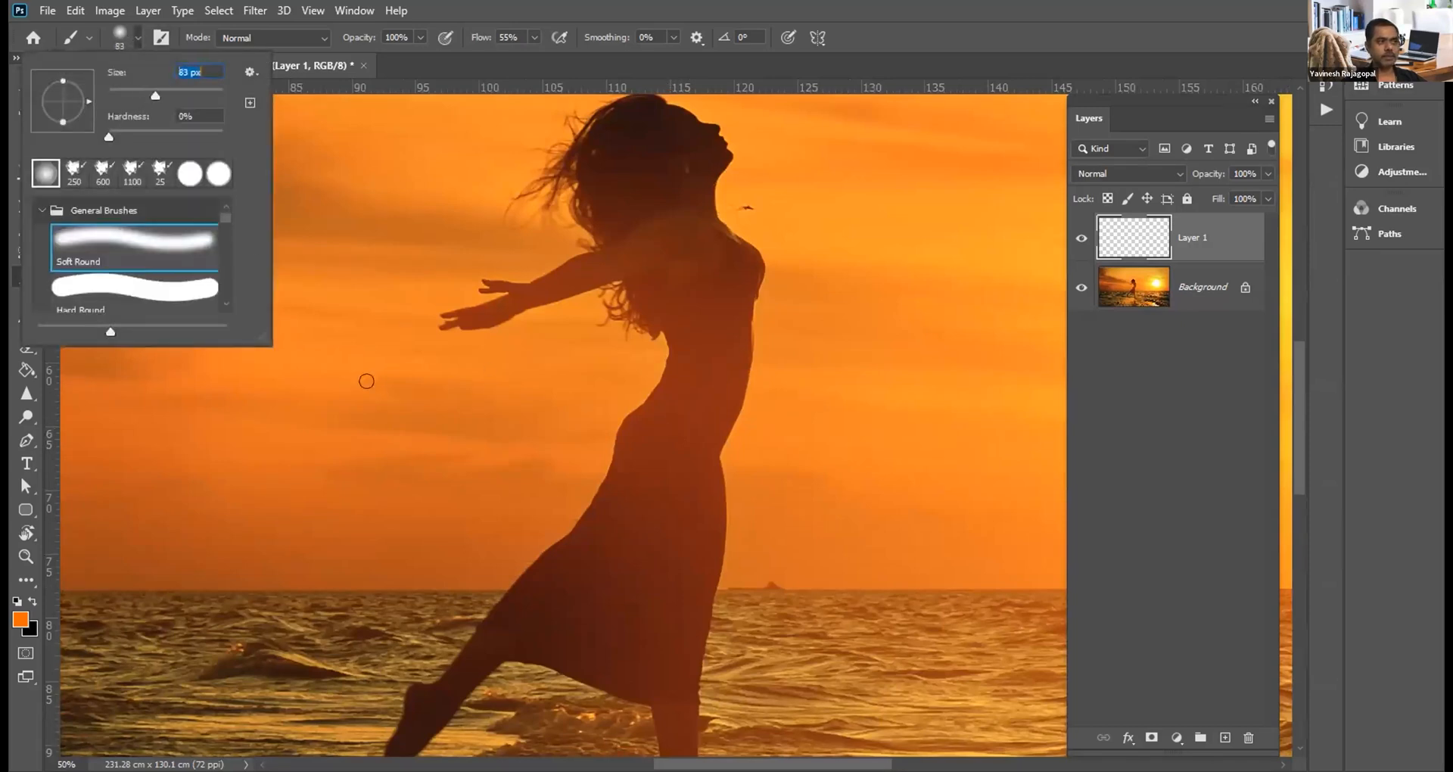
left_click(595, 445)
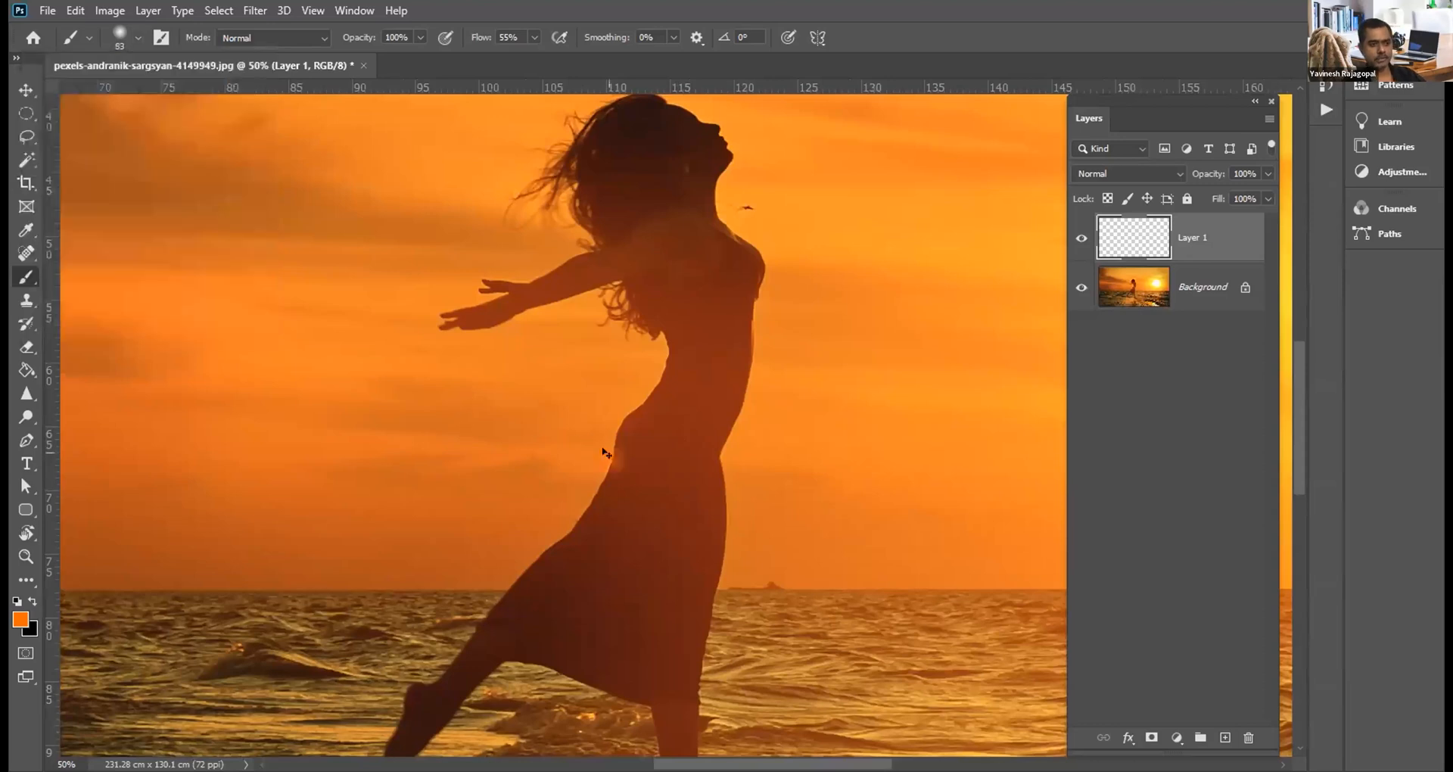
key("bracketright")
key("bracketright")
key("bracketright")
key("bracketright")
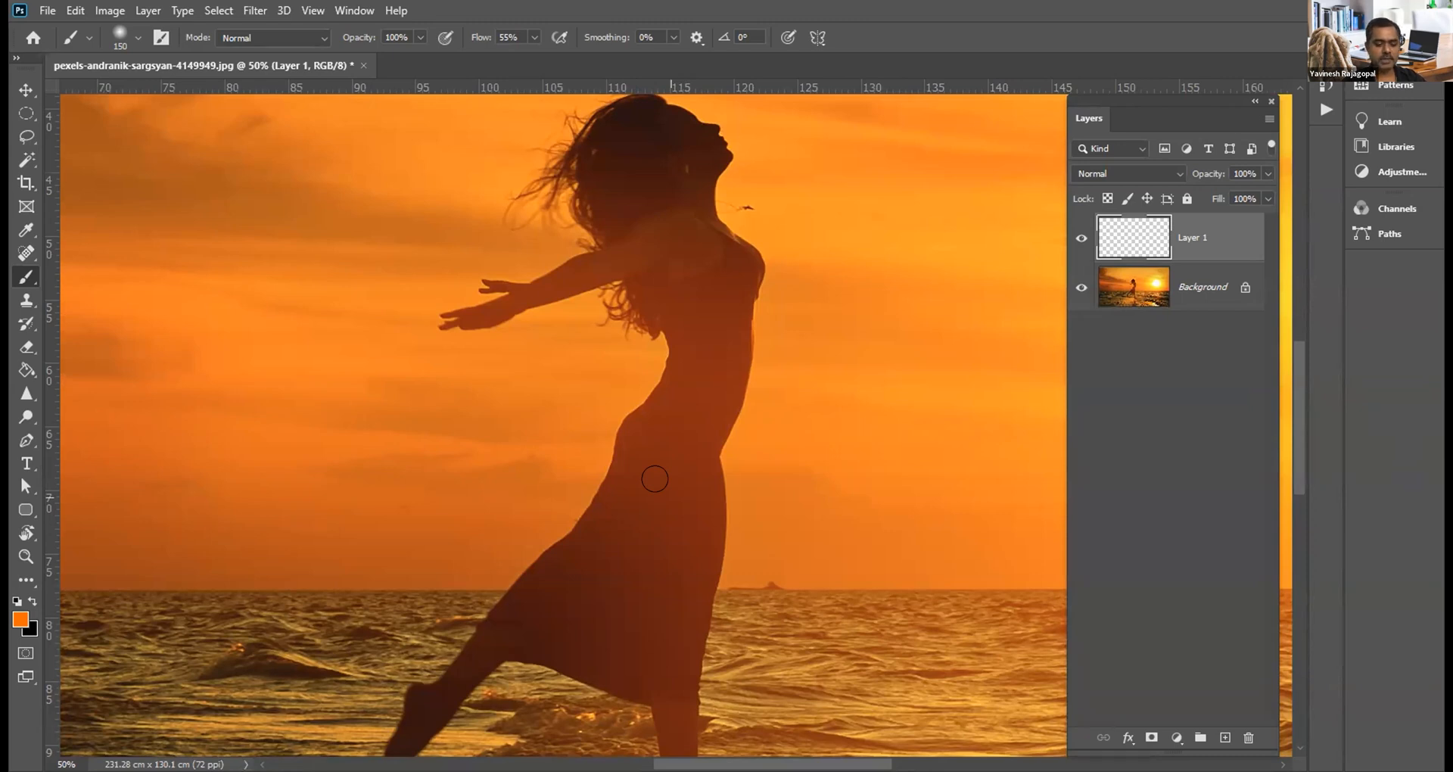
Step: Shrink the brush in steps over the woman's dress, and bring it back up to 70 px
key("bracketleft")
key("bracketleft")
key("bracketleft")
key("bracketleft")
key("bracketleft")
key("bracketleft")
key("bracketleft")
key("bracketright")
key("bracketright")
key("bracketright")
key("bracketright")
key("bracketright")
key("bracketright")
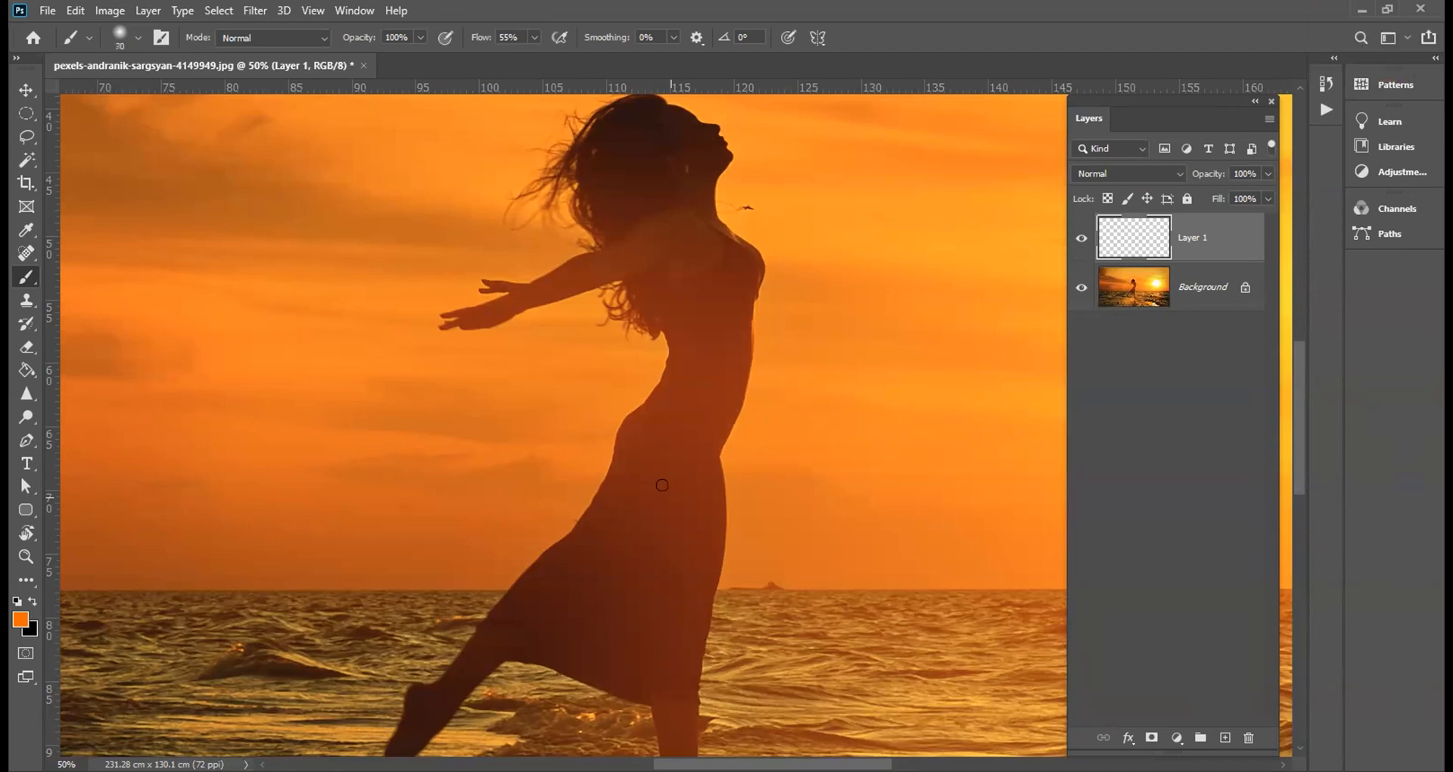
Step: Enlarge and reduce the brush repeatedly over the dress, stopping at 500 px
key("bracketright")
key("bracketright")
key("bracketright")
key("bracketright")
key("bracketright")
key("bracketright")
key("bracketright")
key("bracketright")
key("bracketleft")
key("bracketleft")
key("bracketleft")
key("bracketleft")
key("bracketleft")
key("bracketleft")
key("bracketleft")
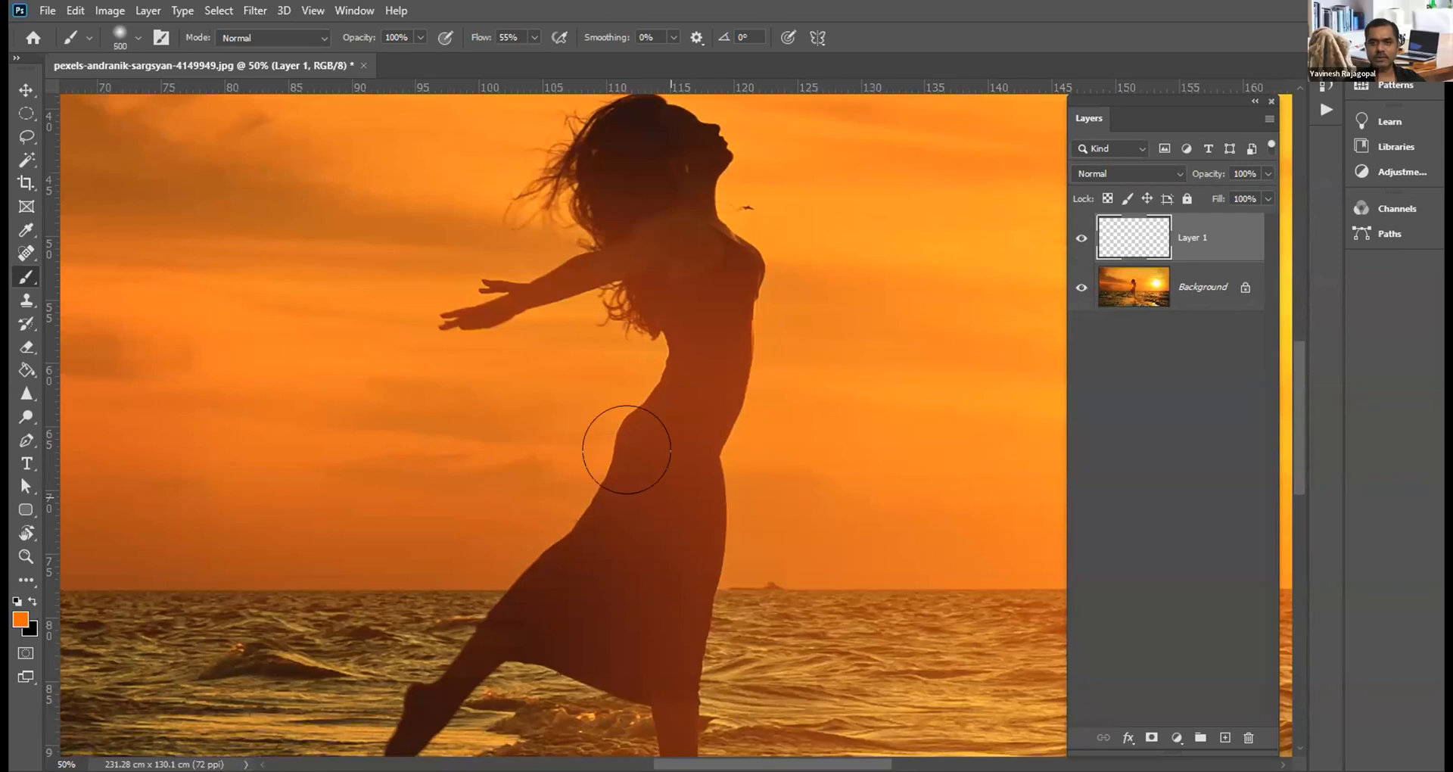
Step: Step the brush size up and down beside the woman's hip, finishing at 400 px
key("bracketright")
key("bracketright")
key("bracketright")
key("bracketright")
key("bracketright")
key("bracketright")
key("bracketleft")
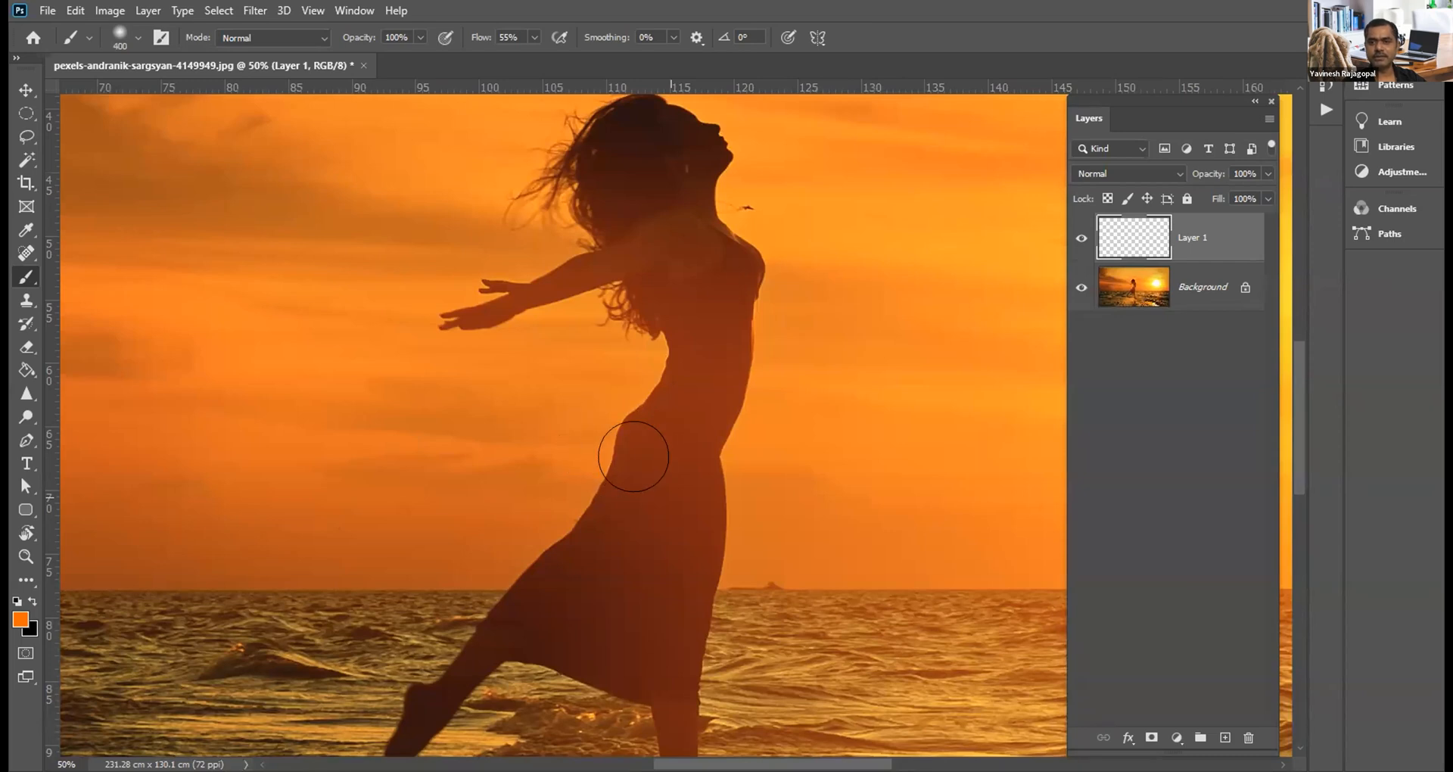
key("bracketright")
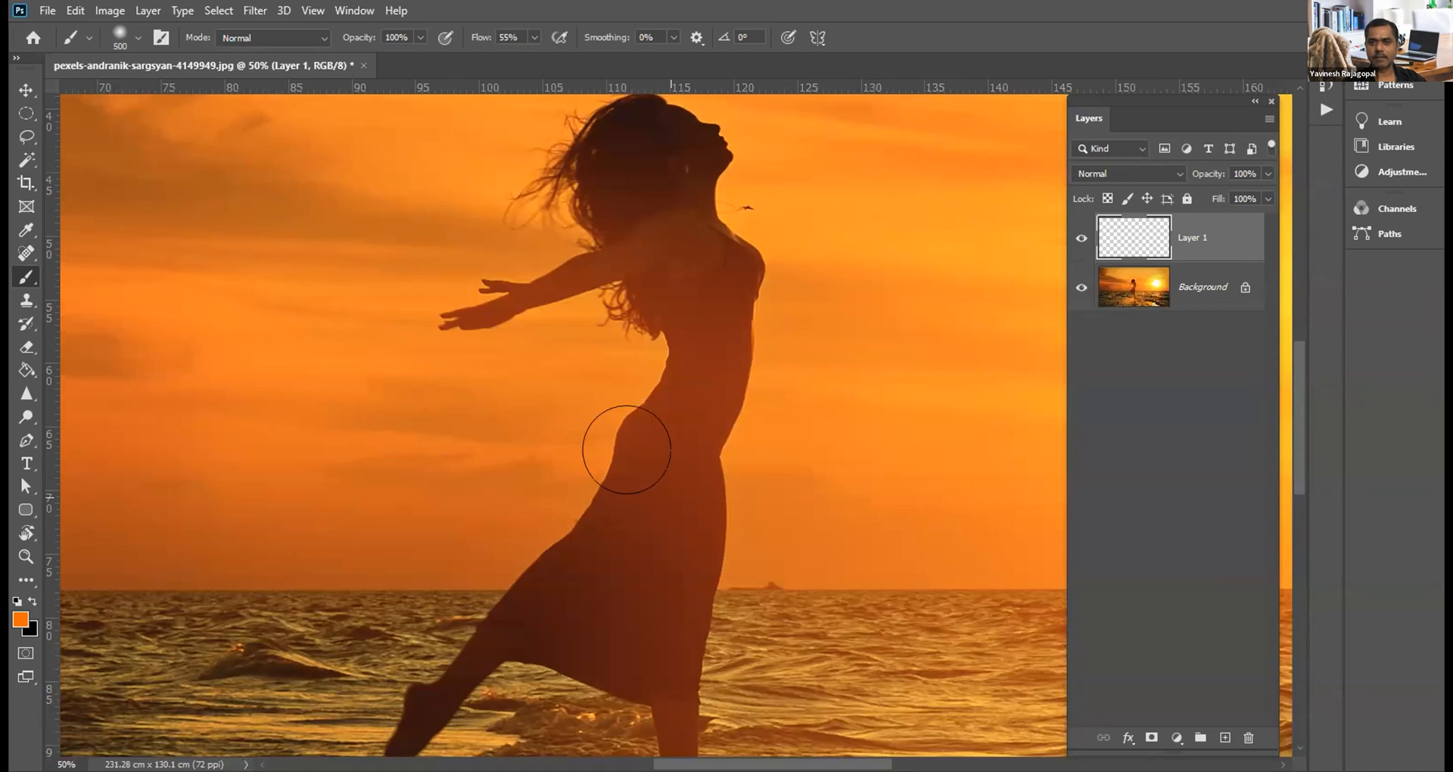
key("bracketleft")
key("bracketleft")
key("bracketleft")
key("bracketright")
key("bracketright")
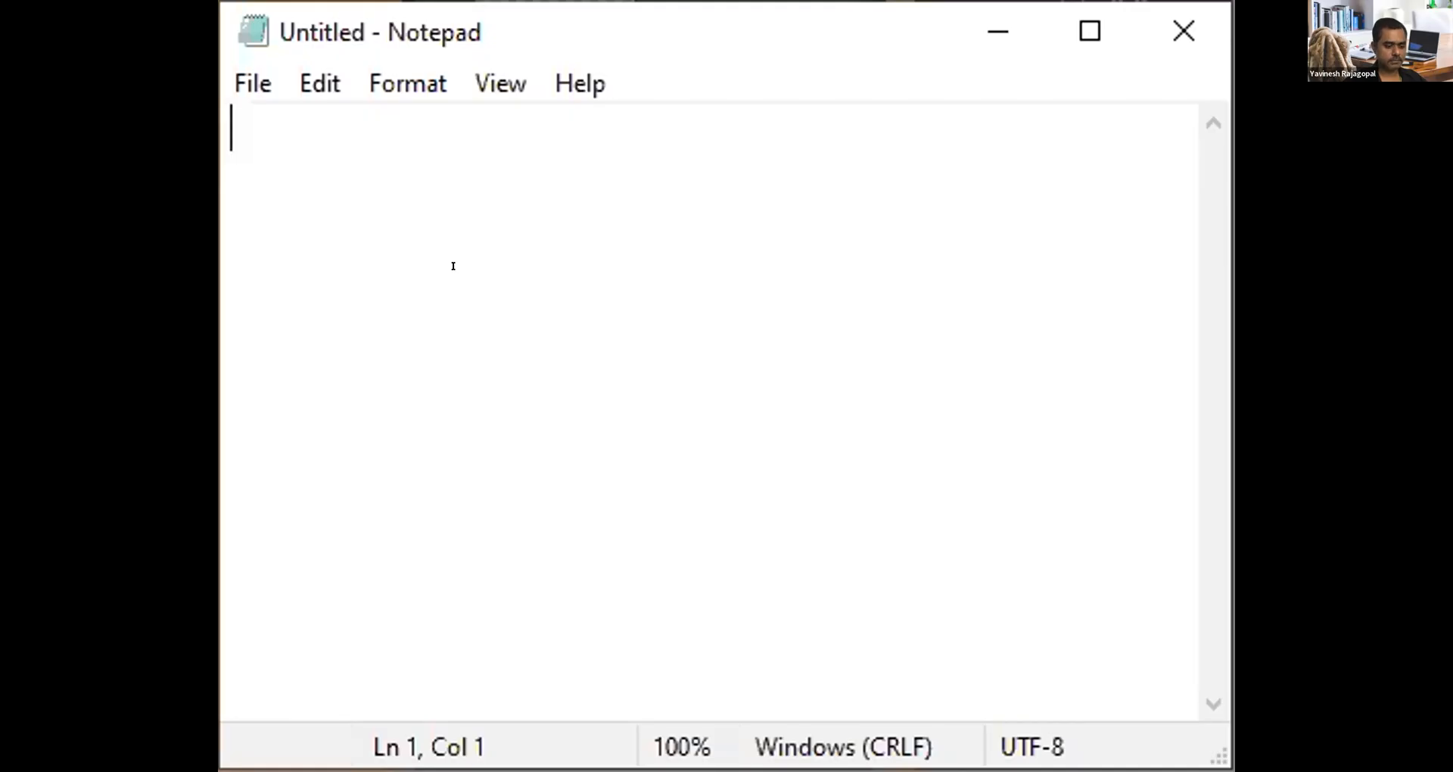
Step: Switch to Notepad, enter an opening and a closing square bracket separated by spaces, and set the font size to 50
type("[")
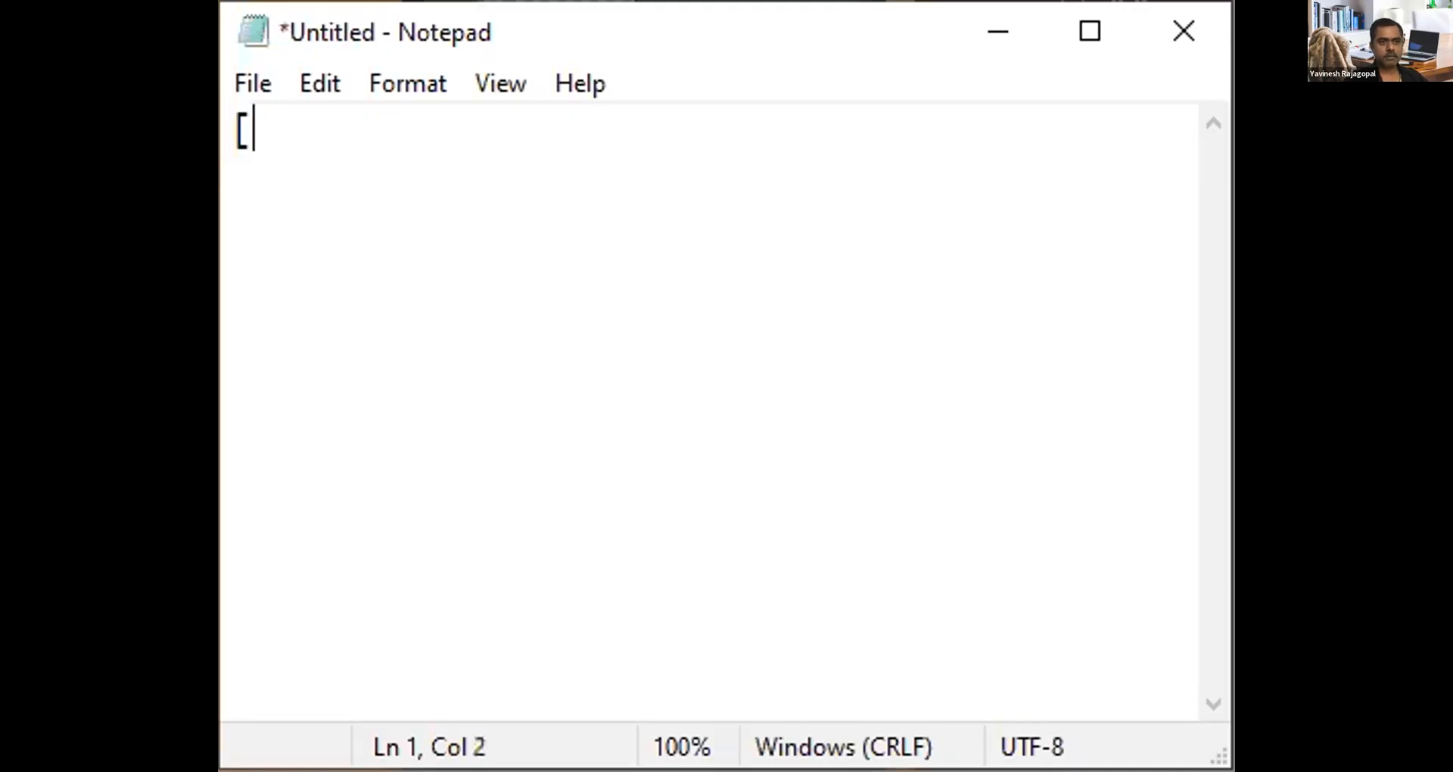
type("   ]")
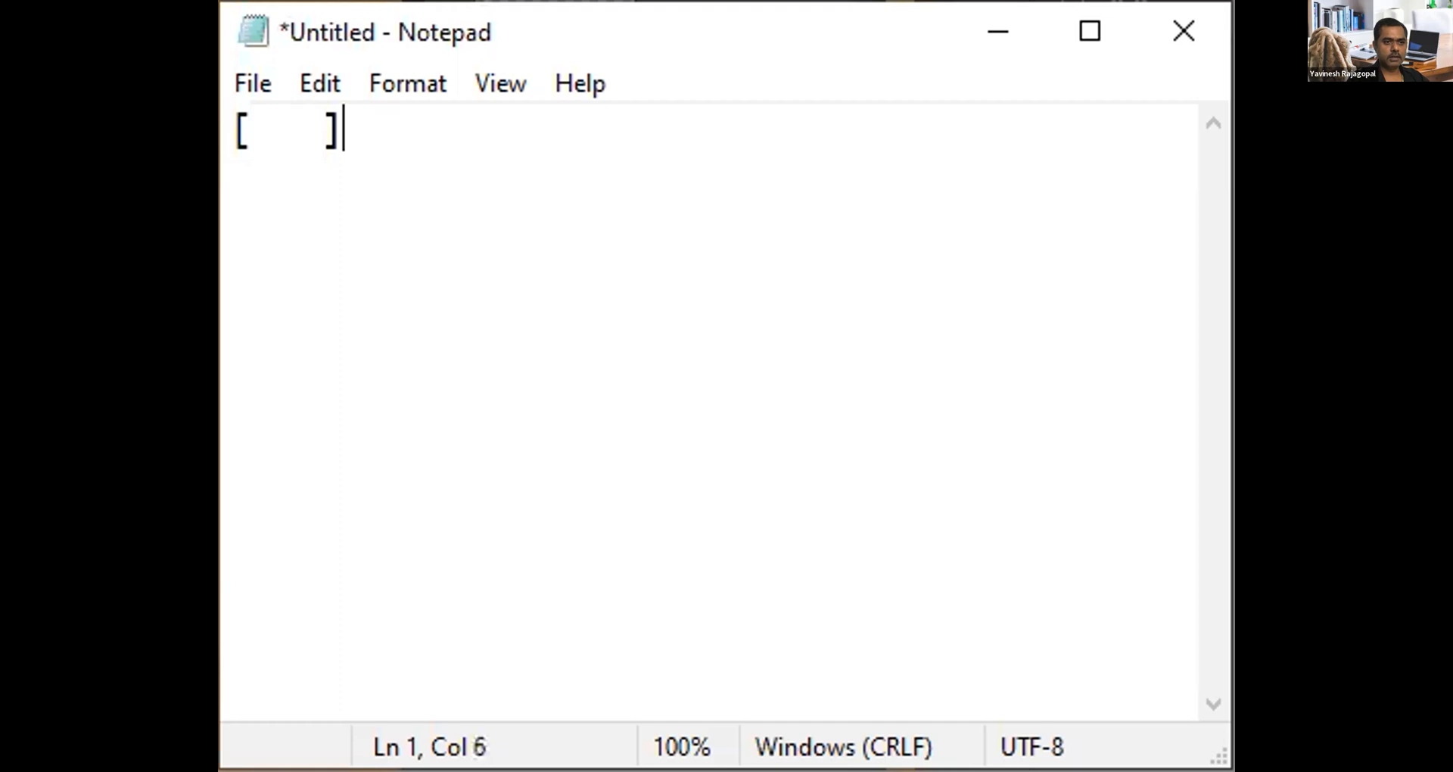
key("ctrl+a")
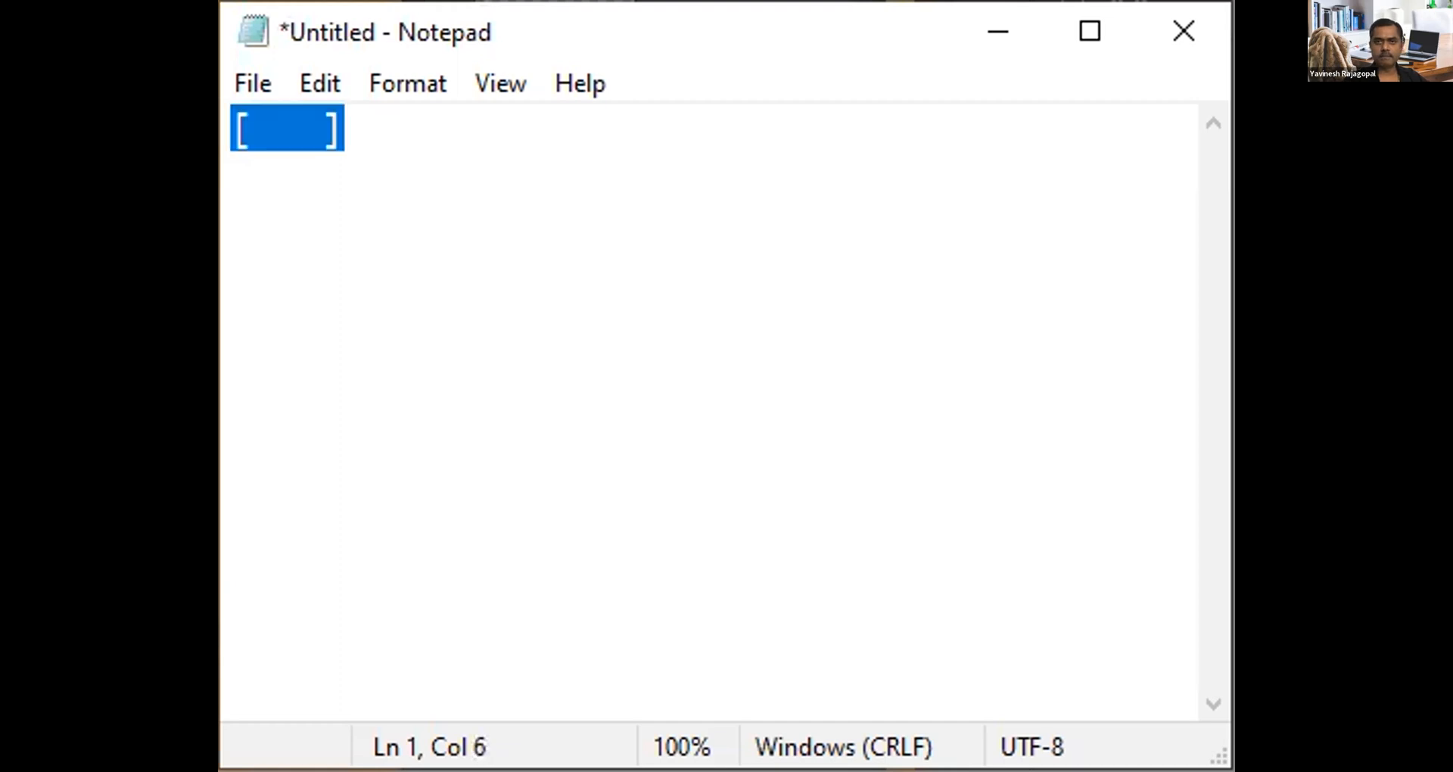
key("alt")
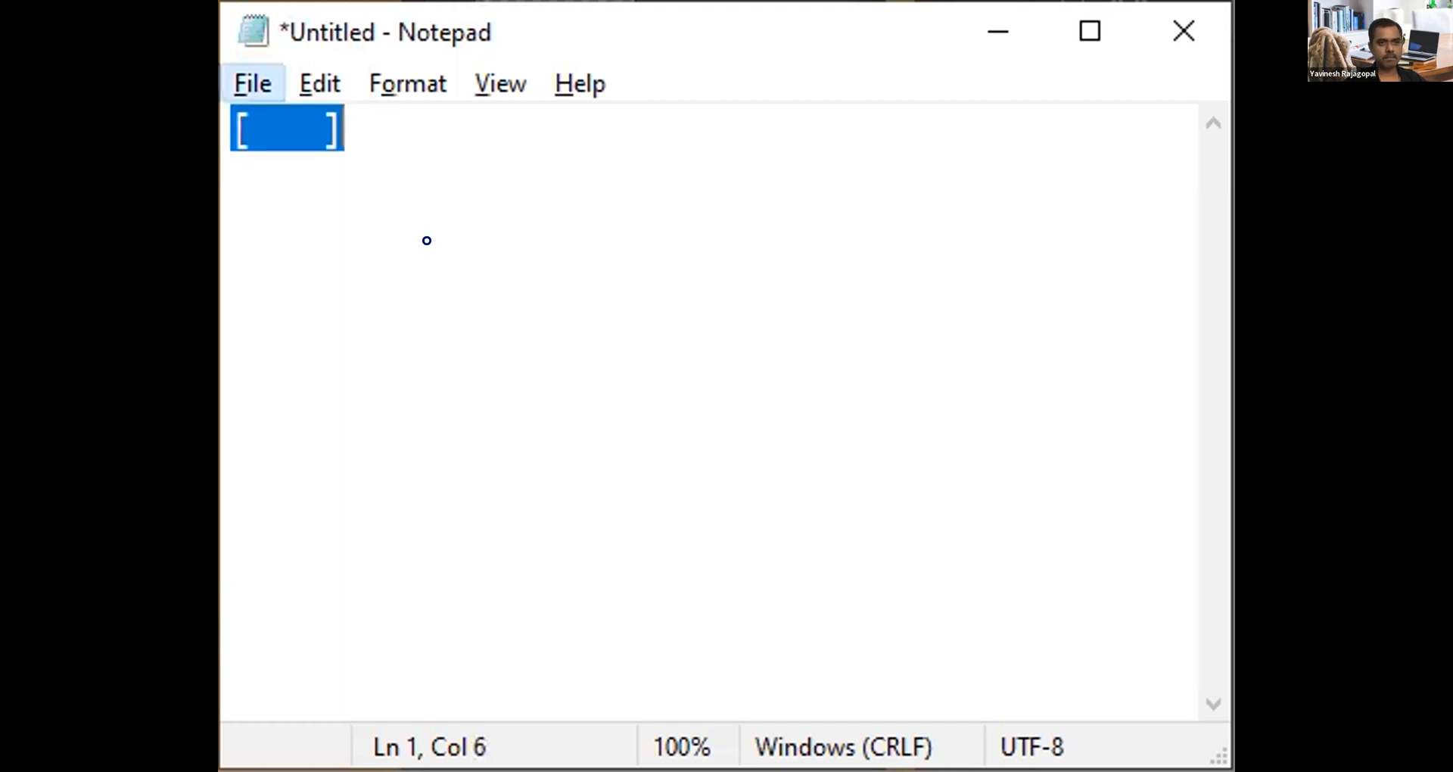
key("alt")
key("alt+o")
key("f")
key("alt+s")
type("50")
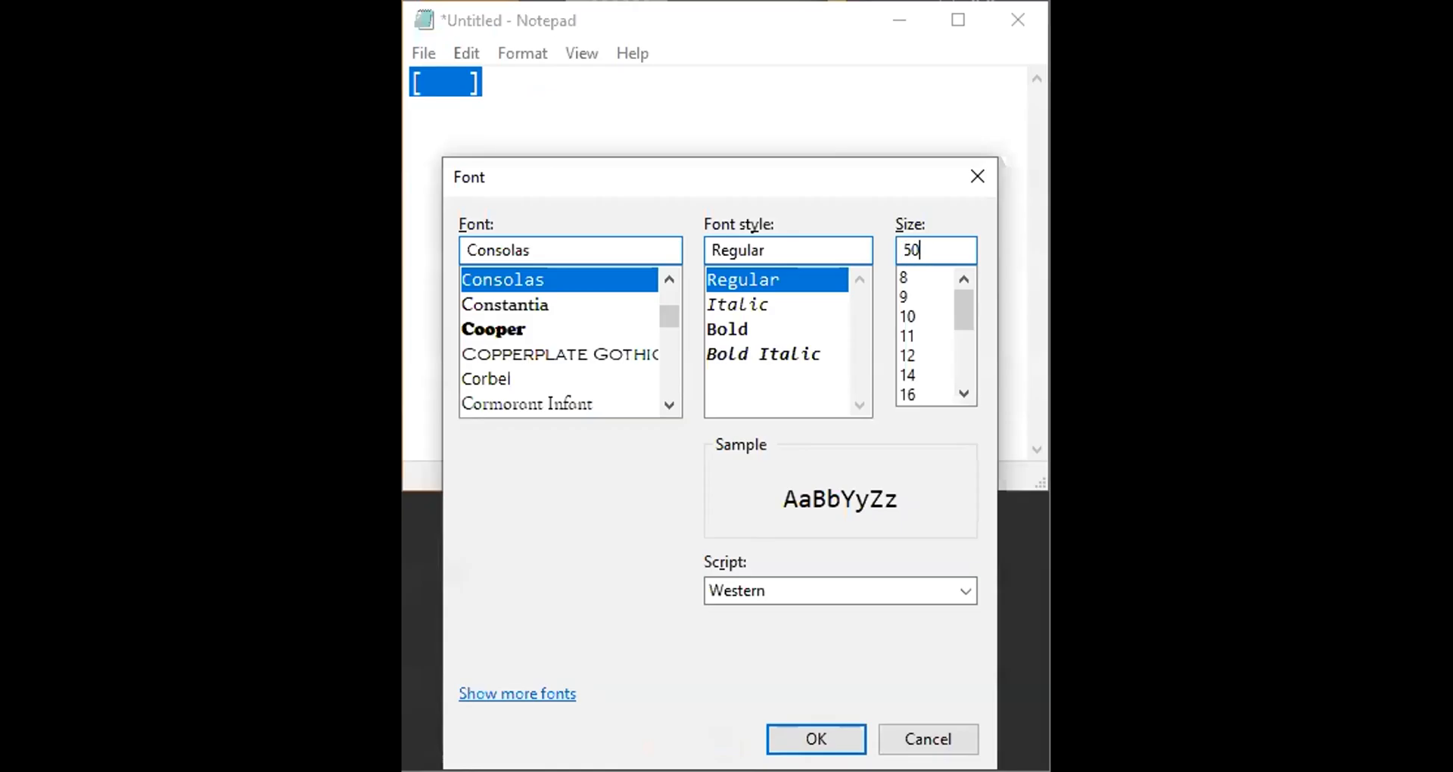
key("Return")
key("Right")
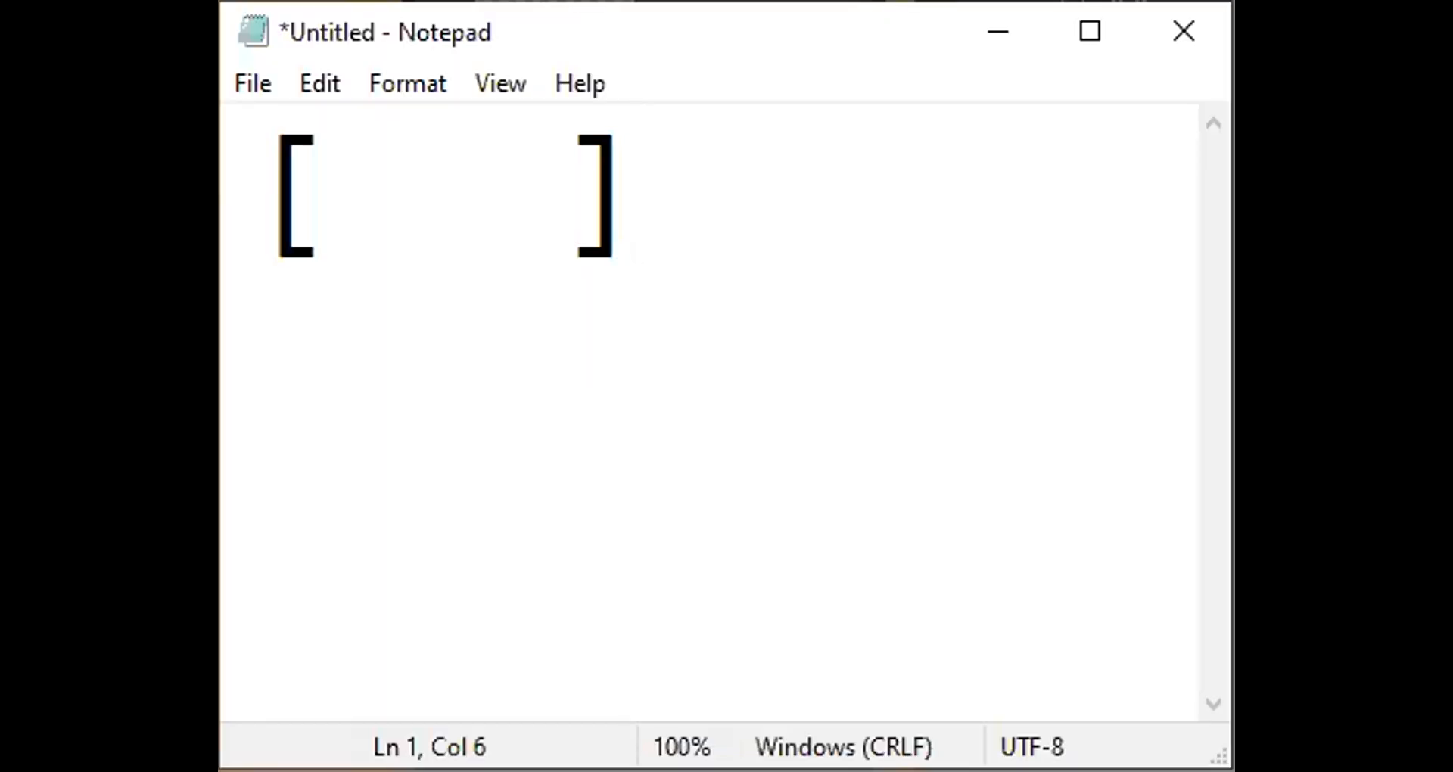
Step: Highlight the bracket pair in the Notepad text, and clear the selection
key("shift+Left")
key("shift+Left")
key("shift+Left")
key("shift+Left")
key("shift+Left")
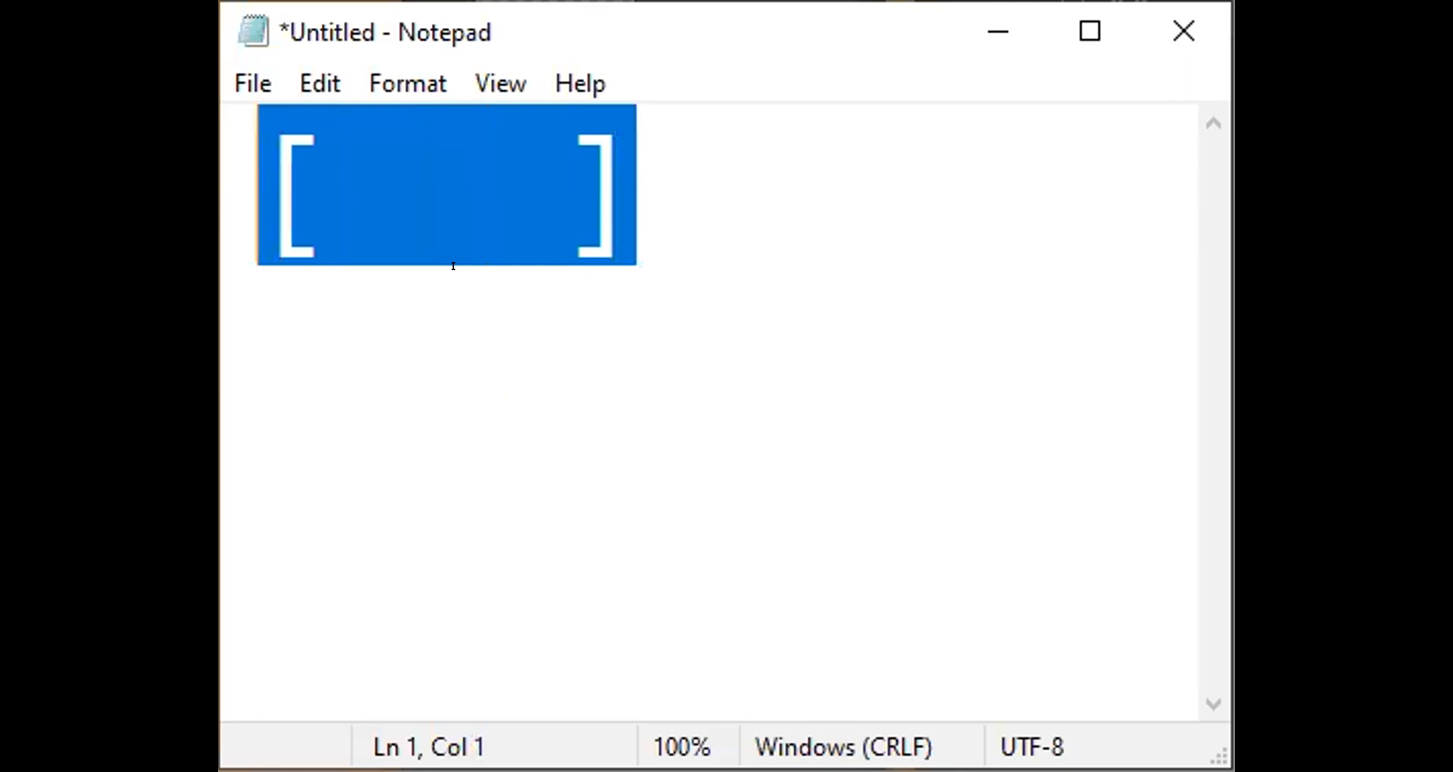
key("Left")
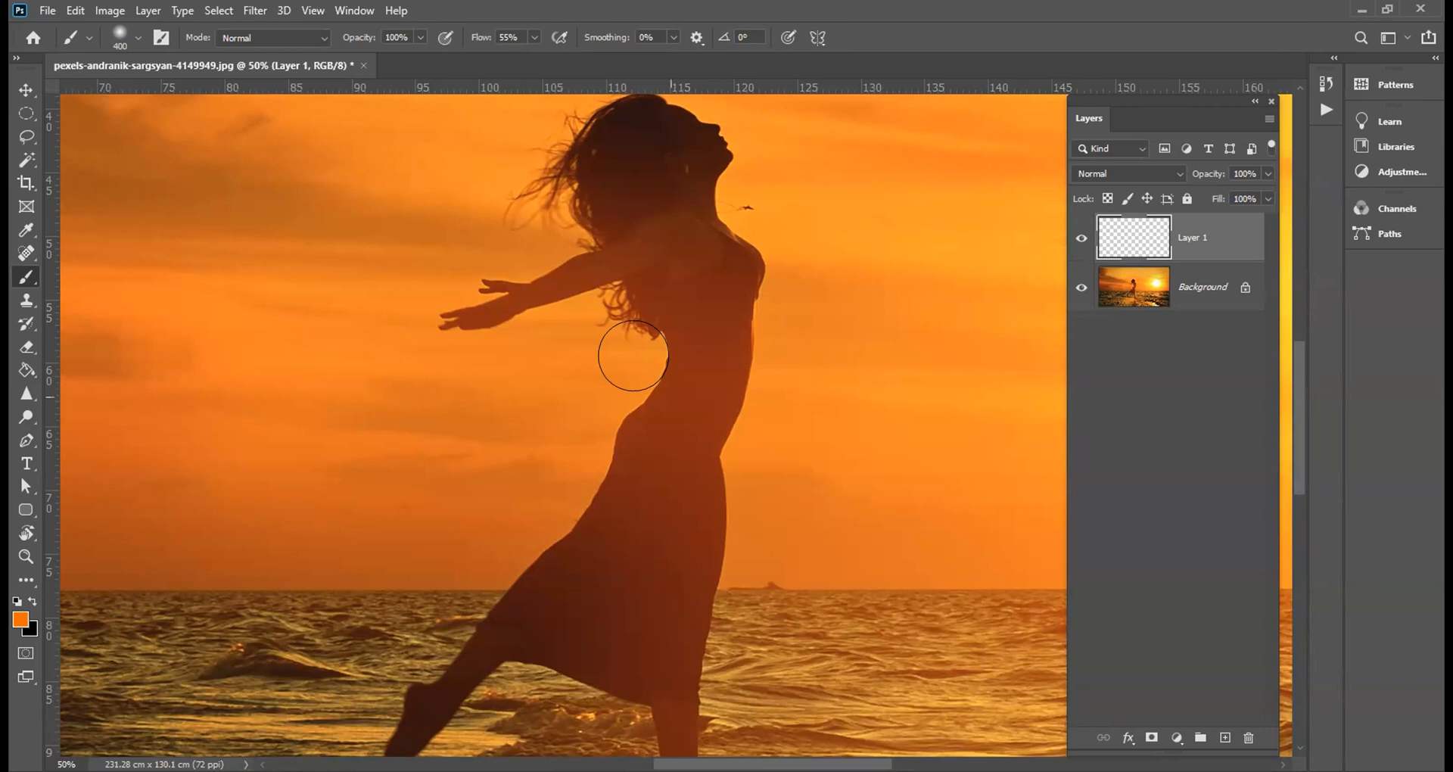
Step: Return to Photoshop and enlarge the brush to 600 px
mouse_move(731, 419)
left_mouse_down()
mouse_move(663, 365)
mouse_move(652, 381)
left_mouse_up()
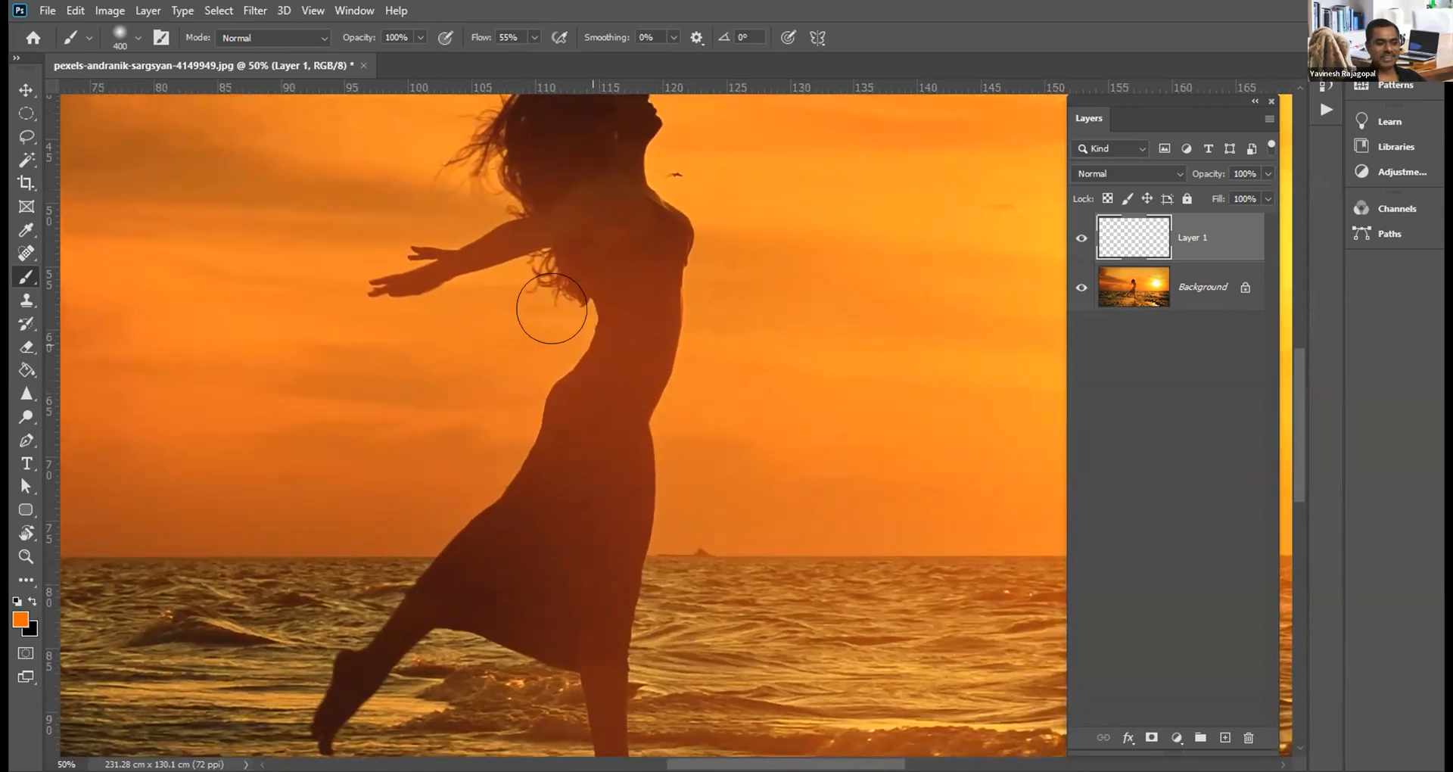
key("bracketright")
key("bracketright")
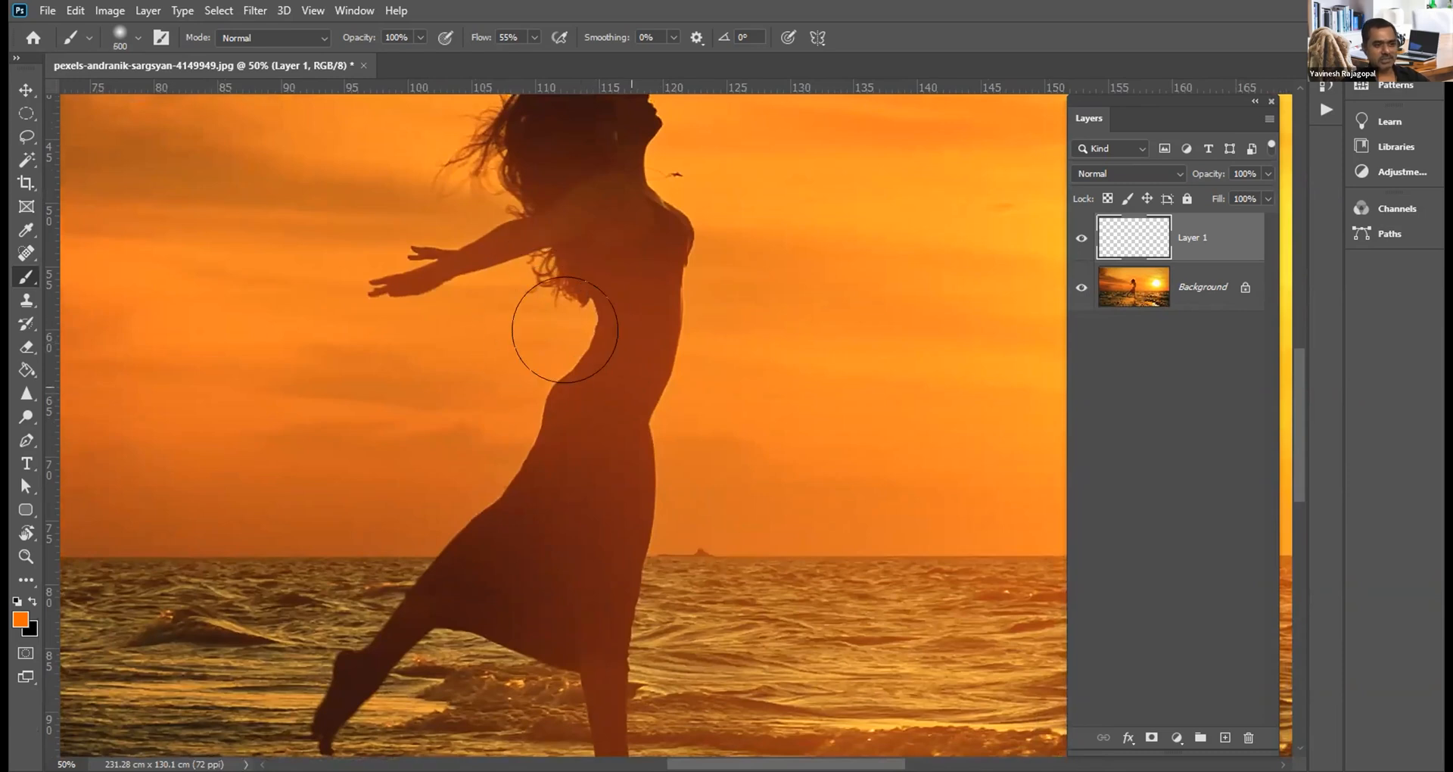
Step: Set the foreground colour to dark blue 000642
key("ctrl+0")
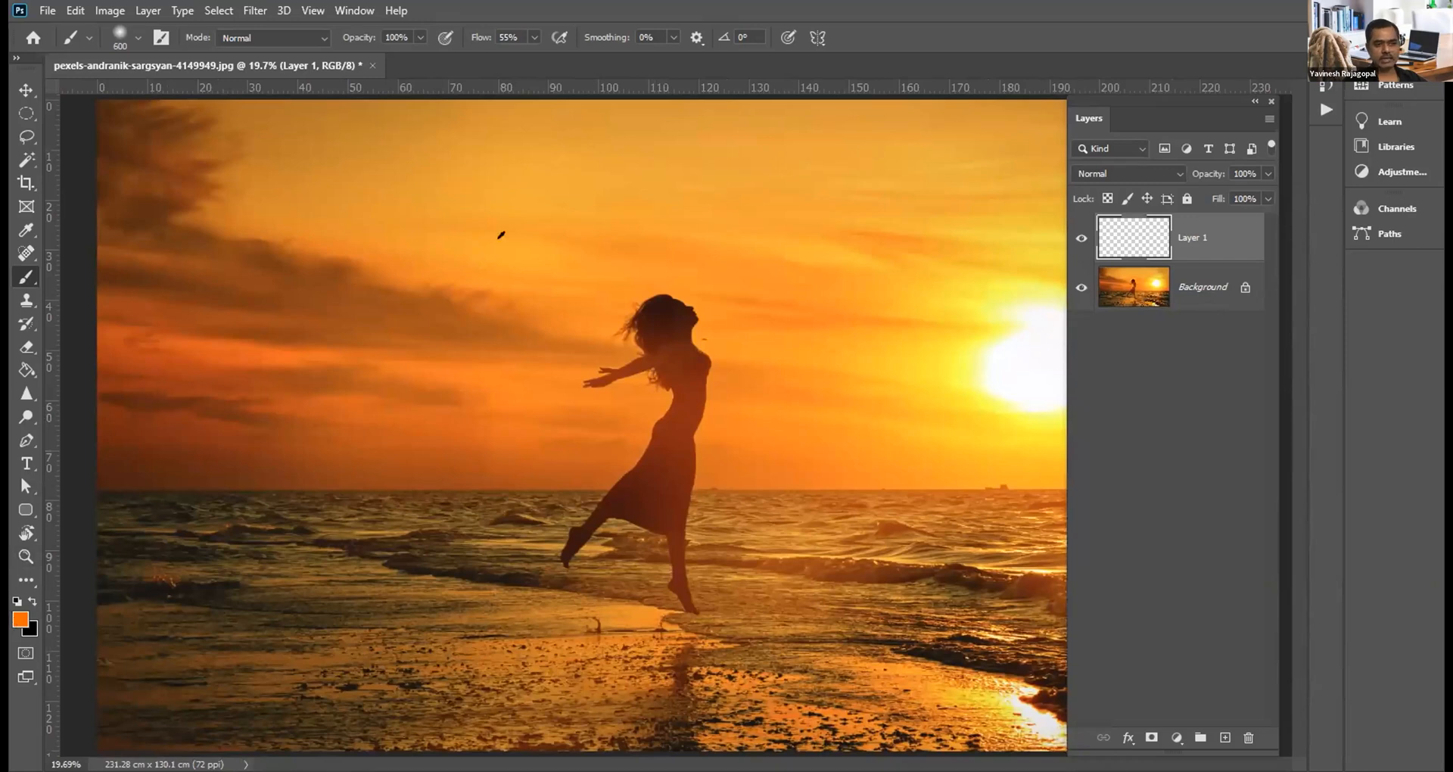
left_click(21, 619)
left_click(945, 308)
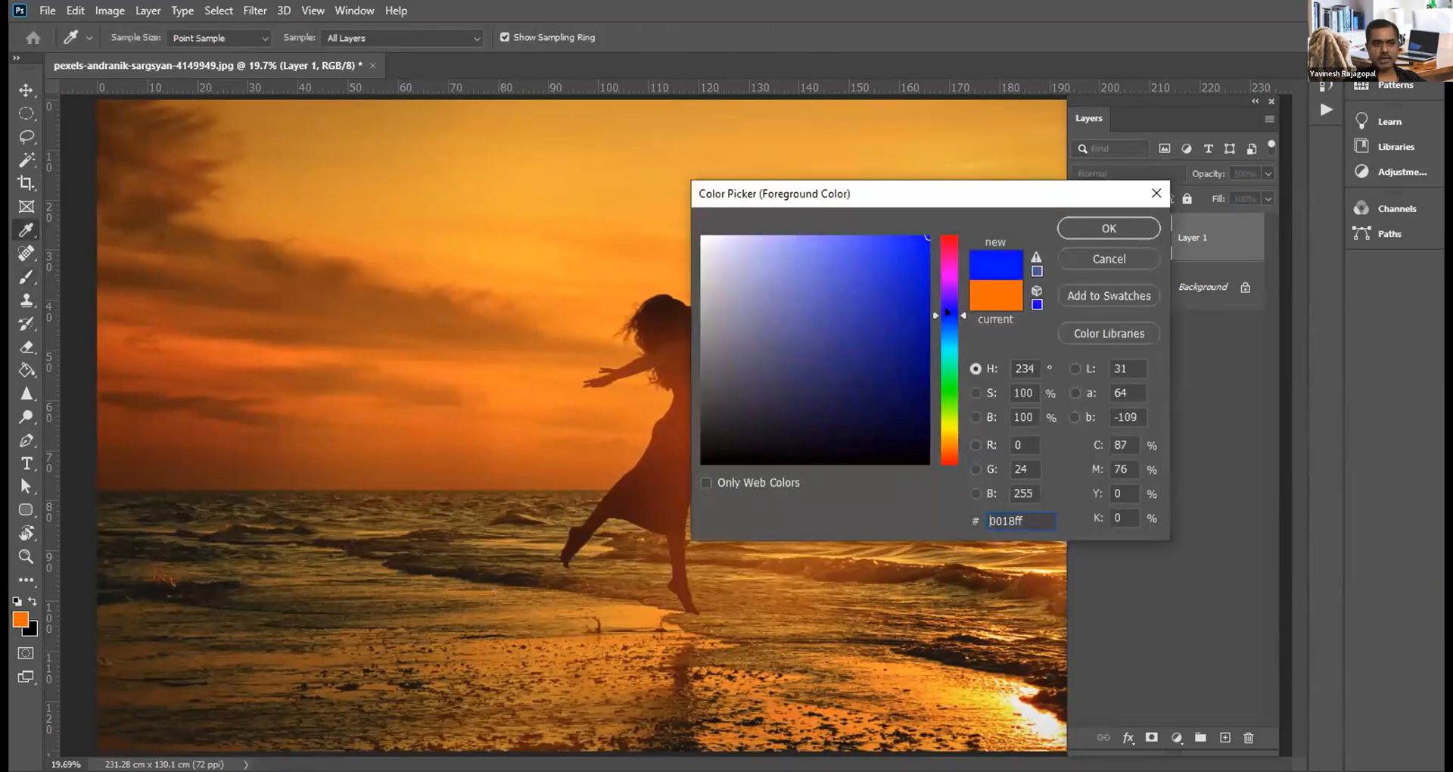
left_click_drag(903, 341, 928, 388)
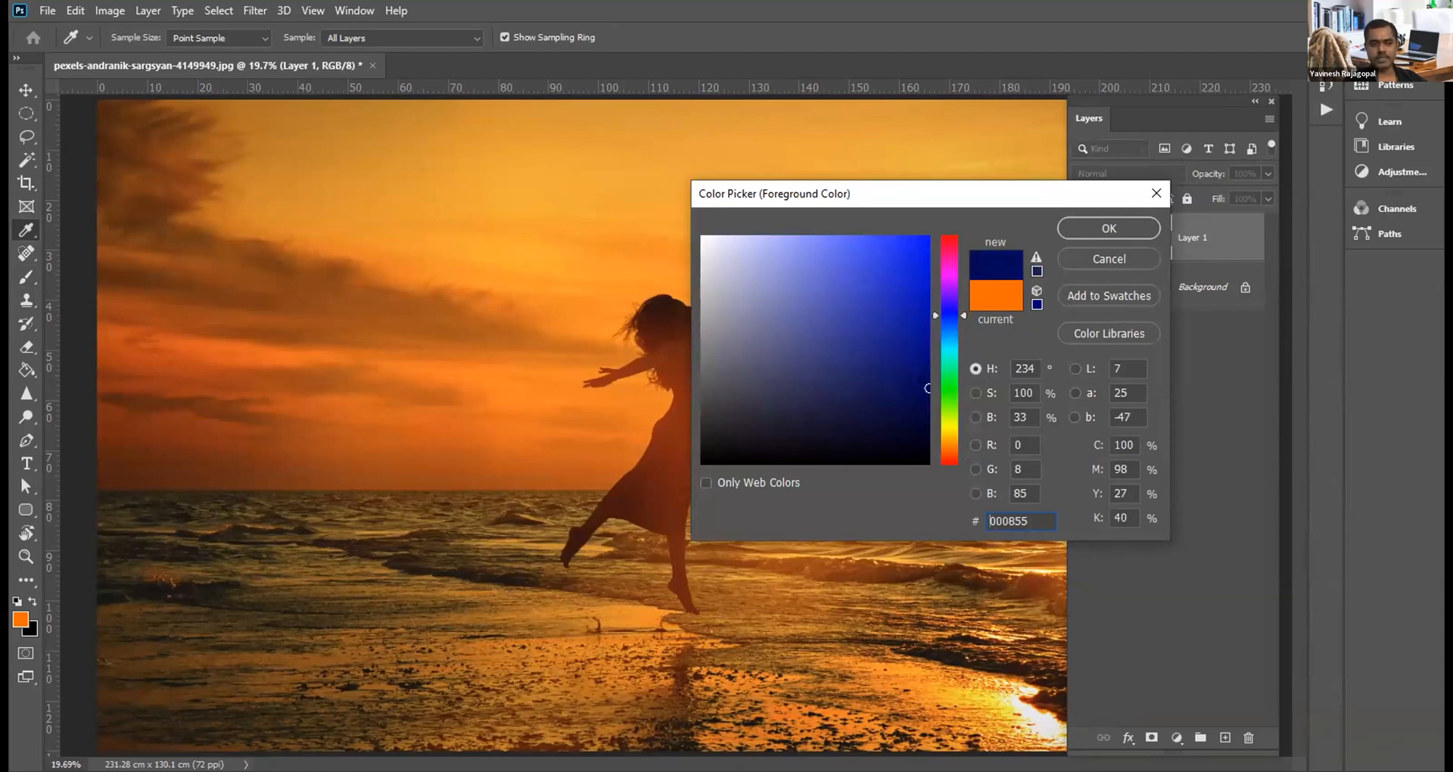
left_click_drag(927, 388, 927, 406)
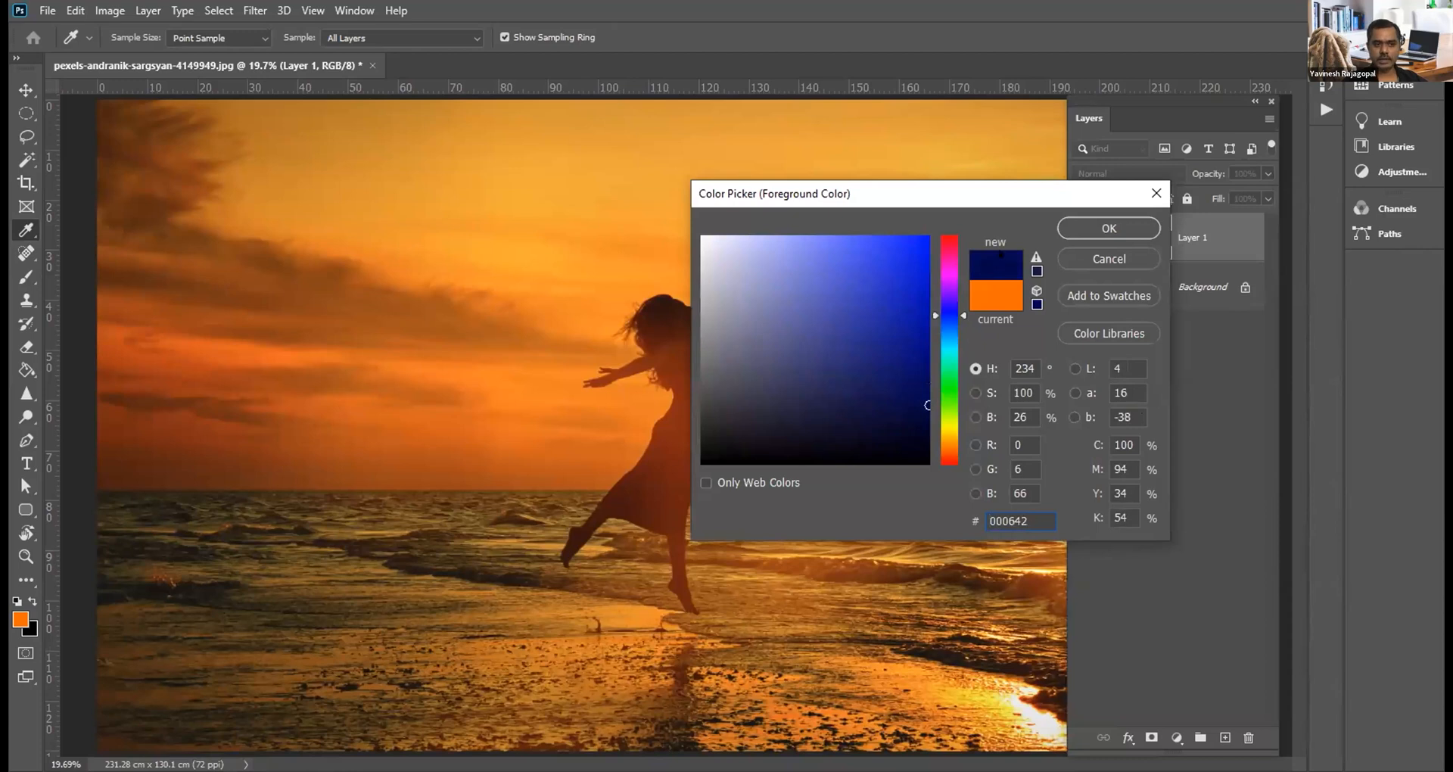
left_click(1097, 225)
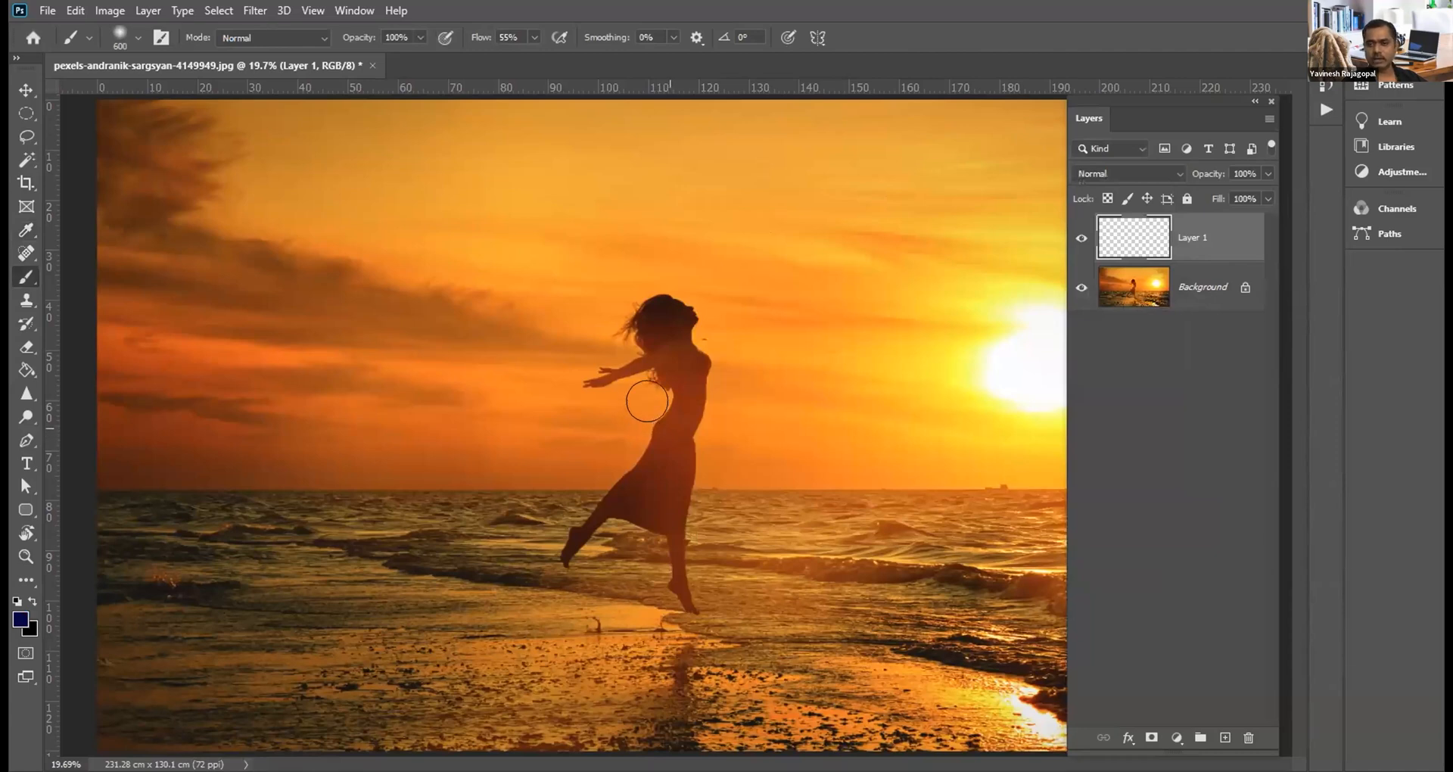
Step: Paint a soft dark blue spot on Layer 1 in the sky behind the woman, dabbing repeatedly with the 600 px Soft Round brush
left_click(129, 35)
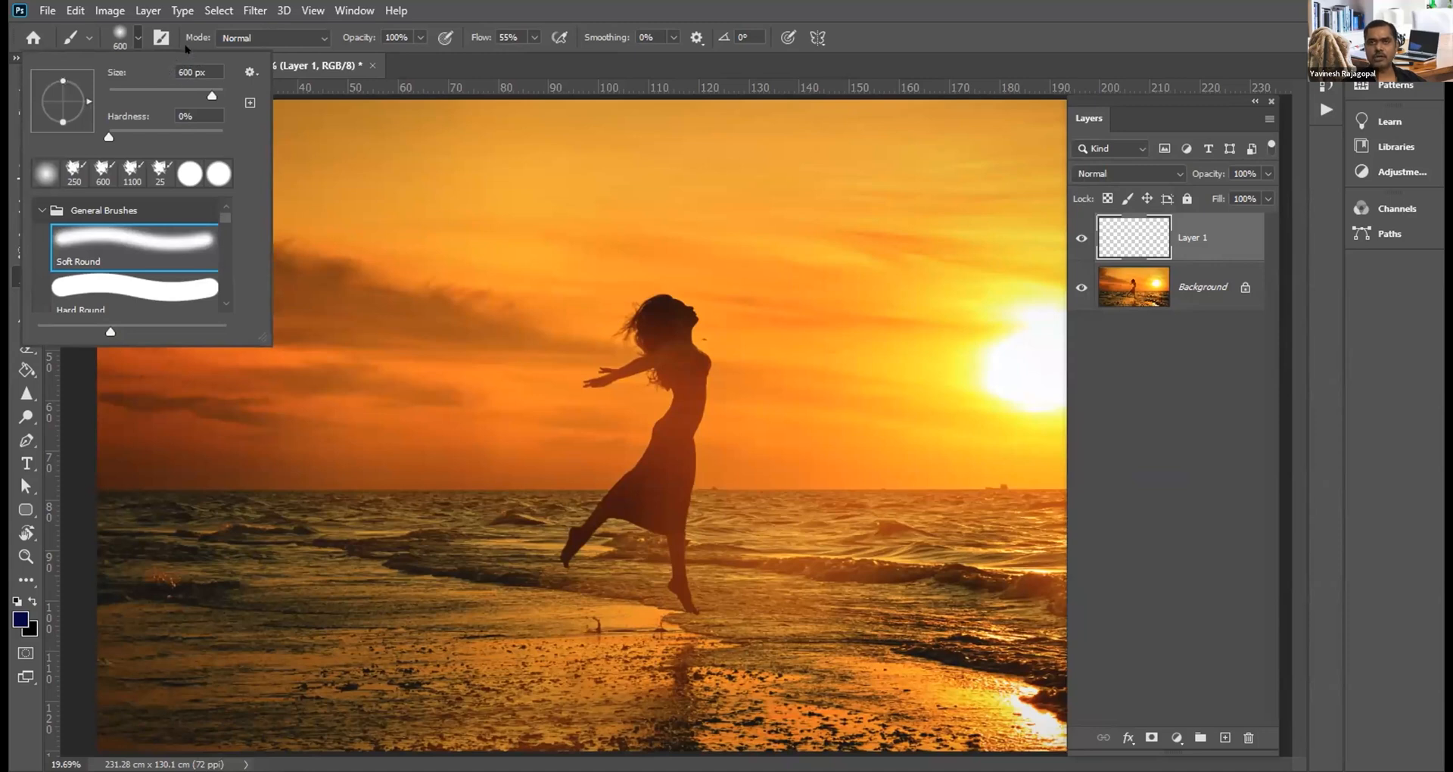
left_click(616, 4)
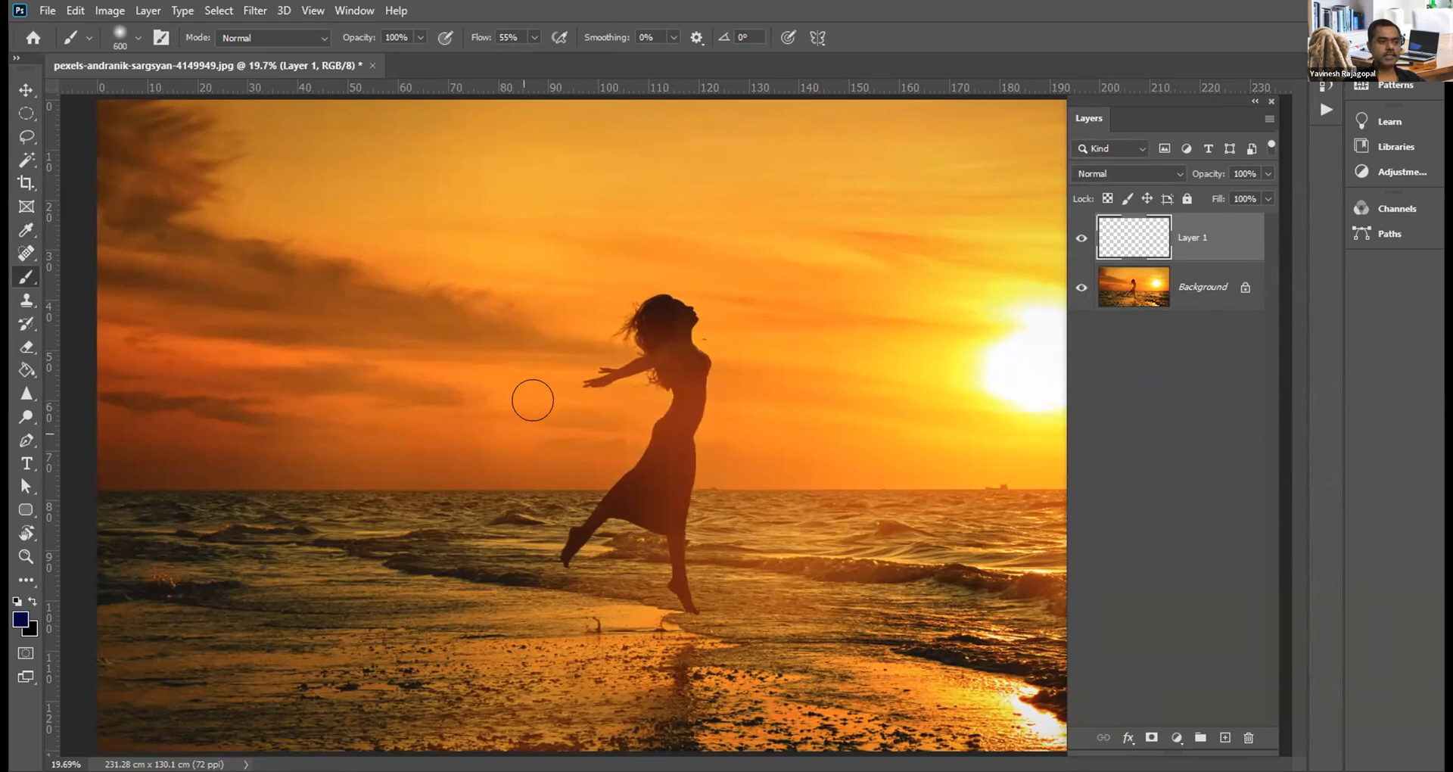
left_click(557, 433)
left_click(533, 409)
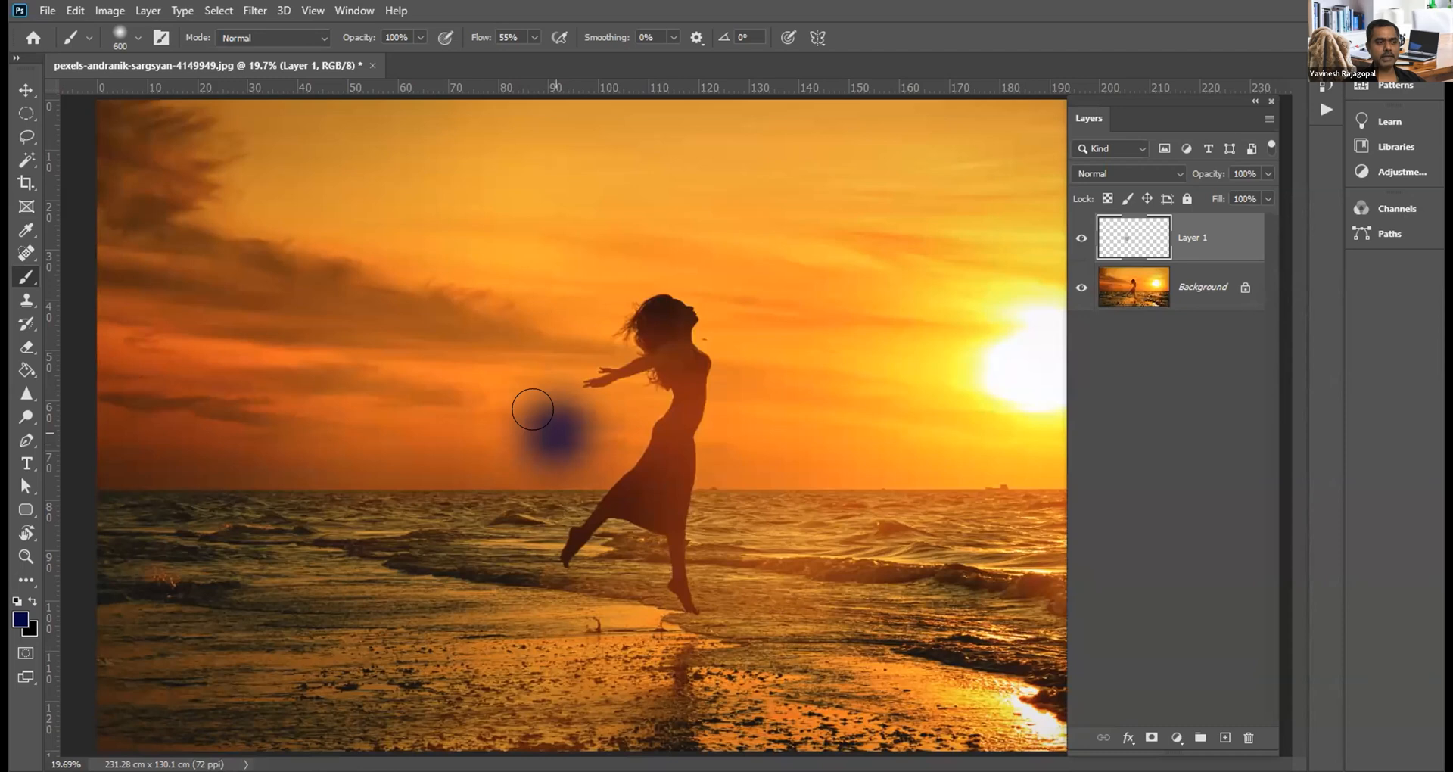
left_click(533, 409)
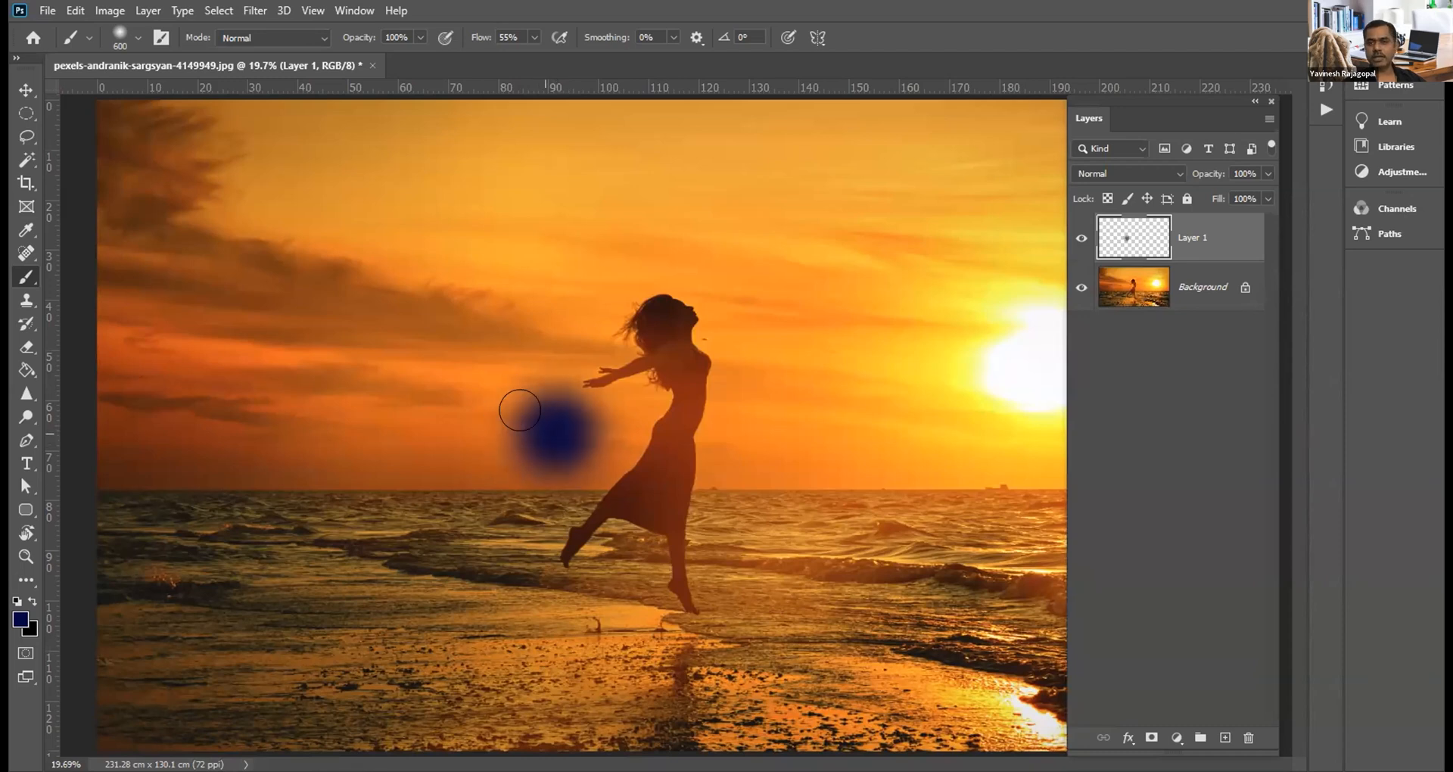
scroll(550, 425, "up", 1)
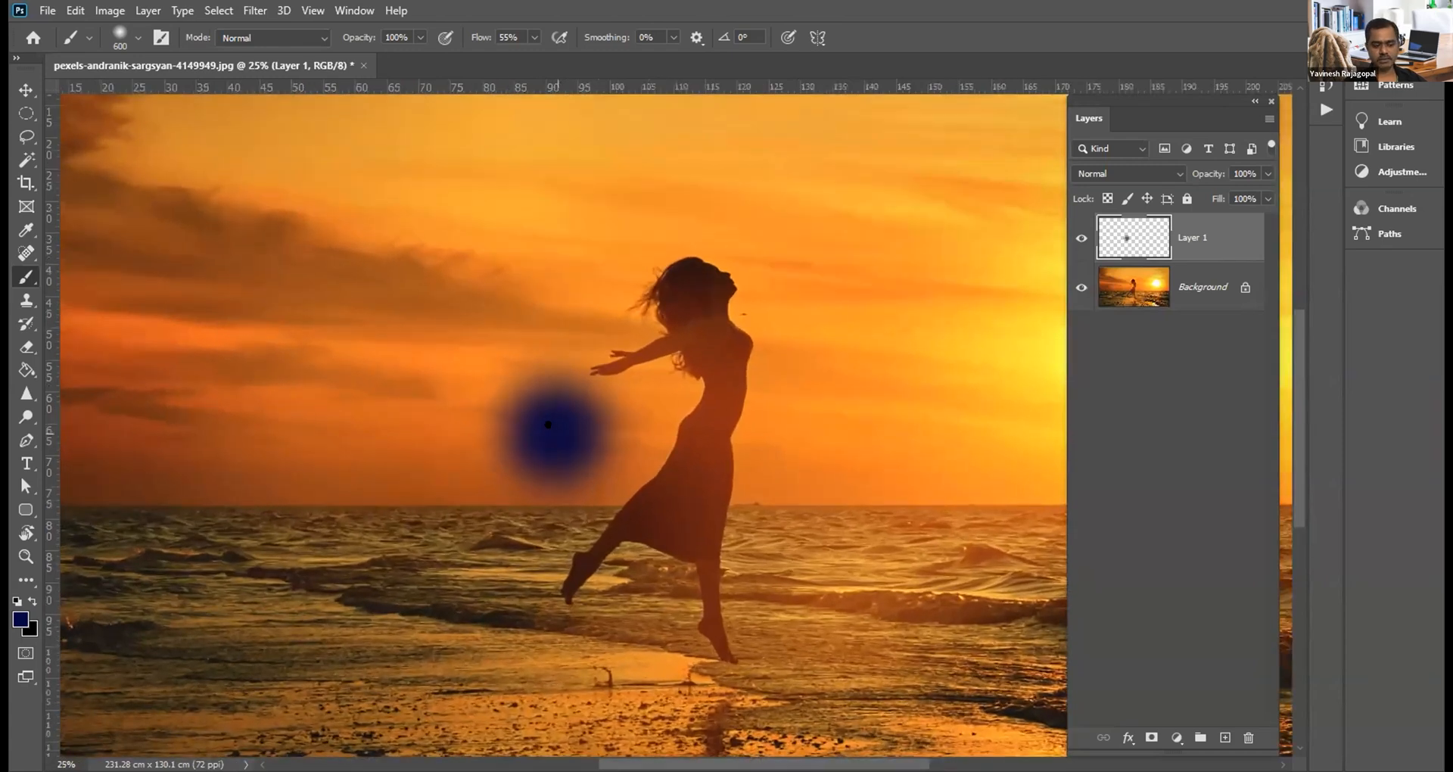
scroll(529, 423, "up", 1)
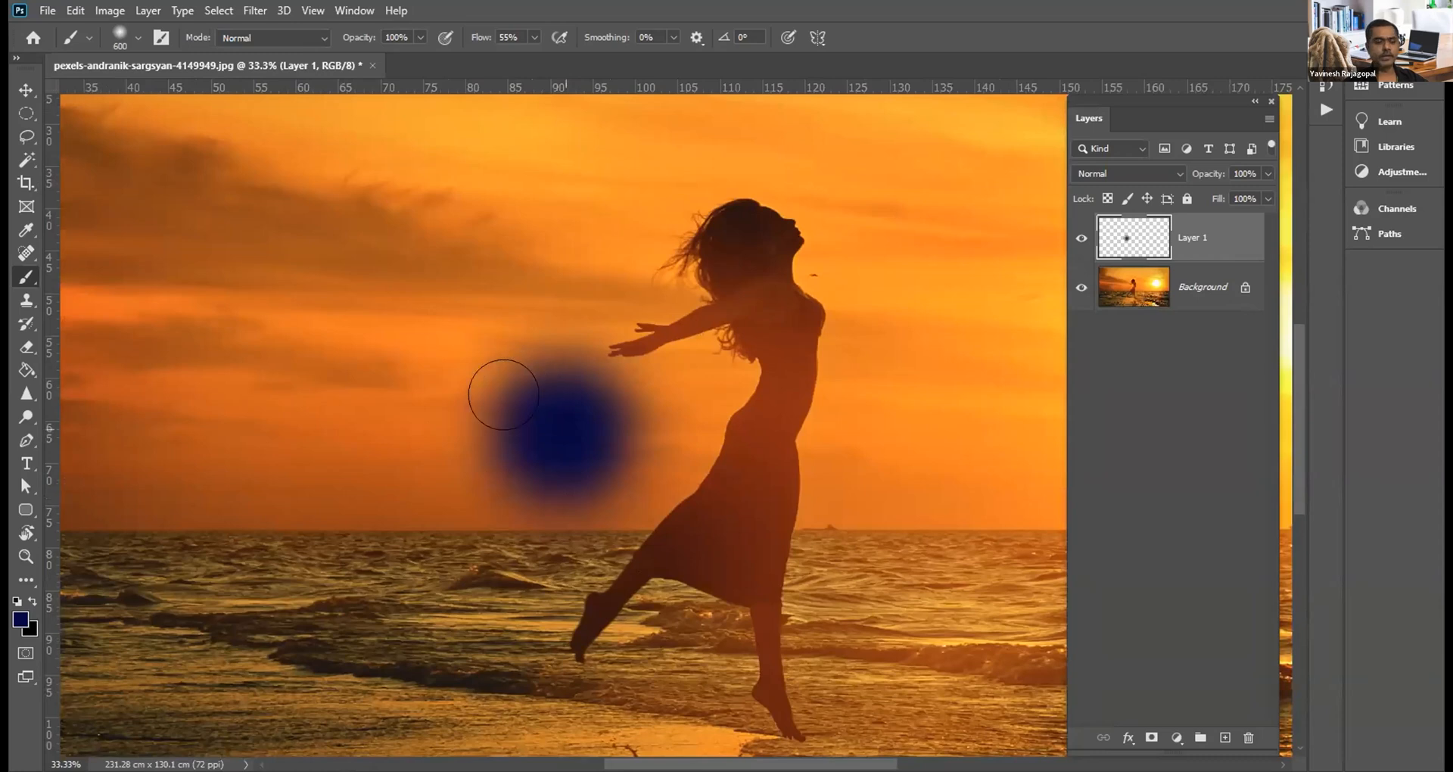
Step: Set the foreground colour to bright blue 051dff and dab the centre of the dark blue spot with the brush reduced to 250 px
left_click(20, 619)
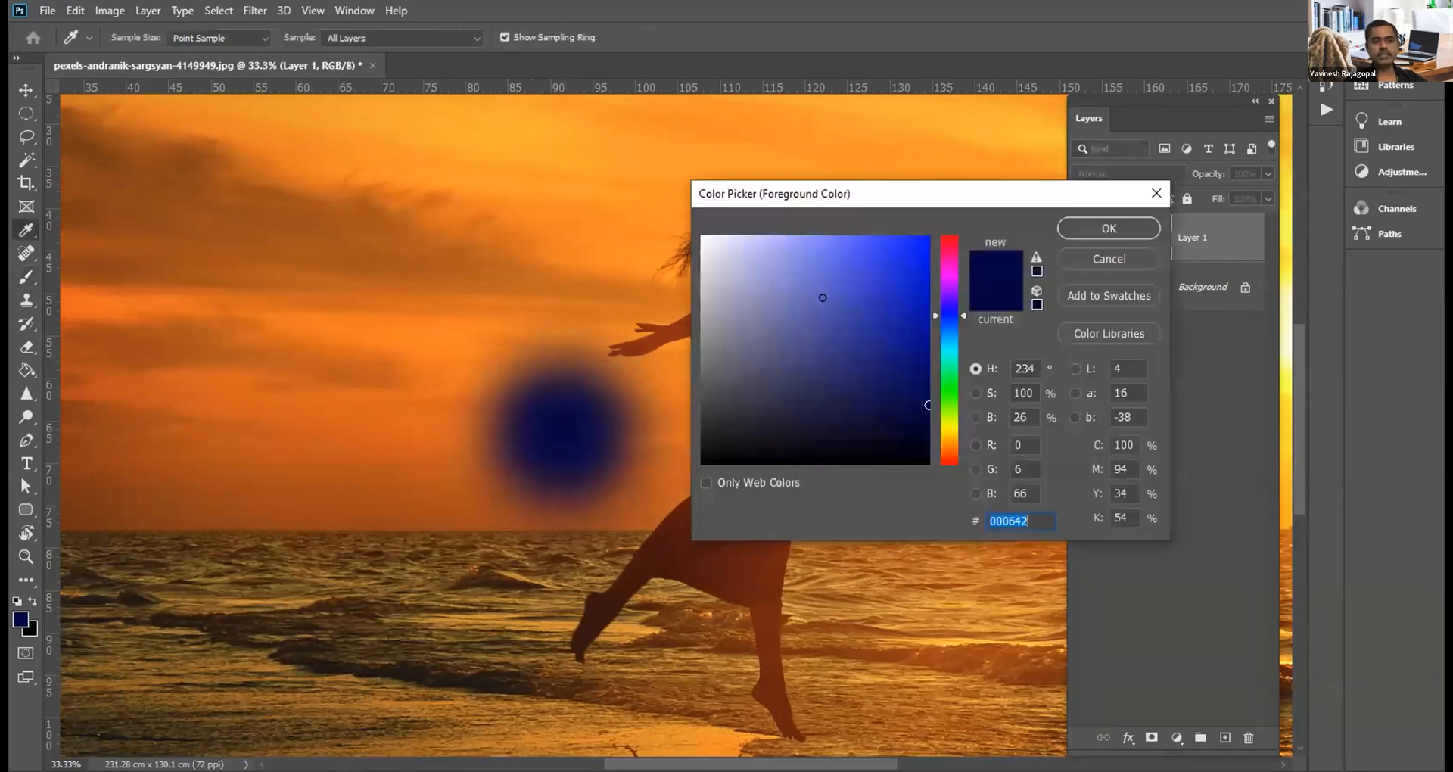
left_click_drag(906, 252, 919, 210)
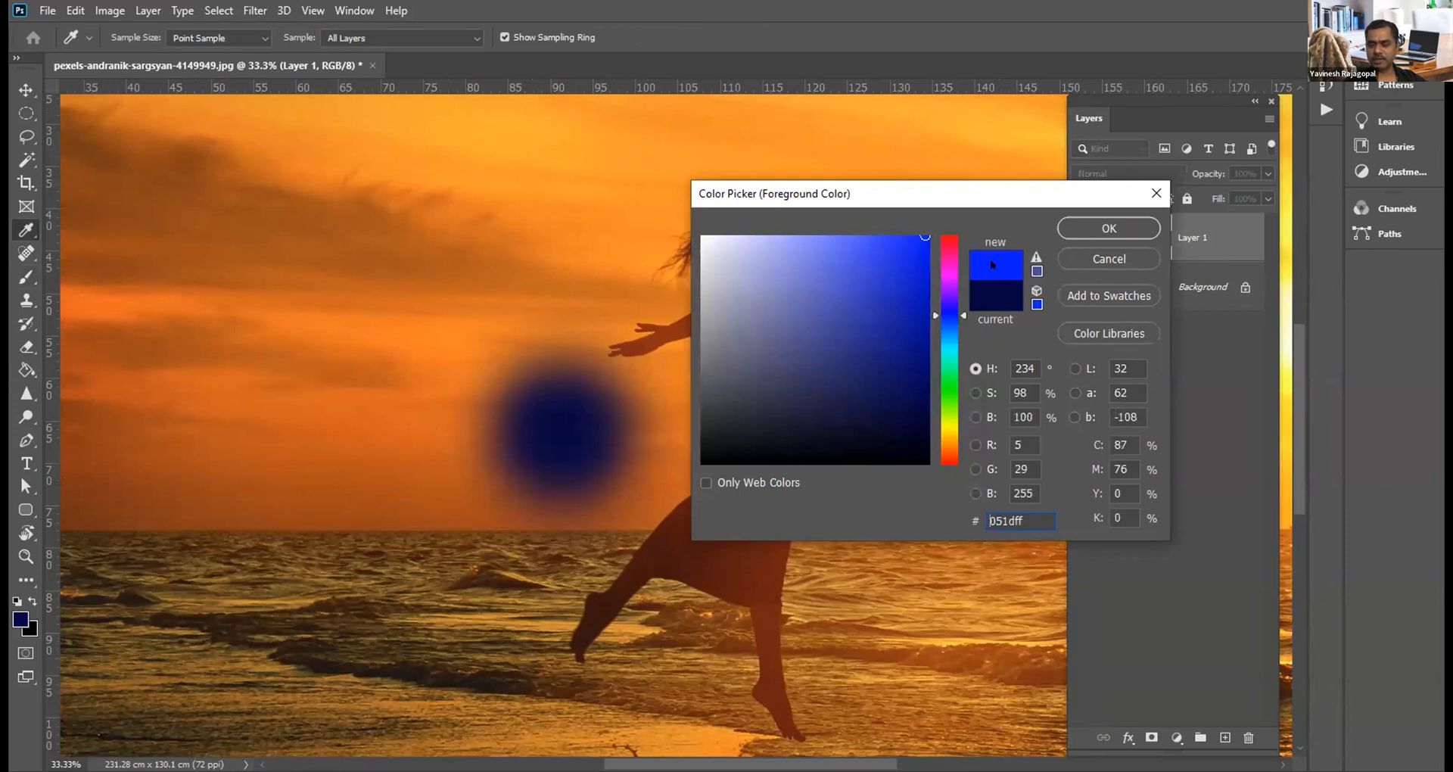
left_click(1088, 221)
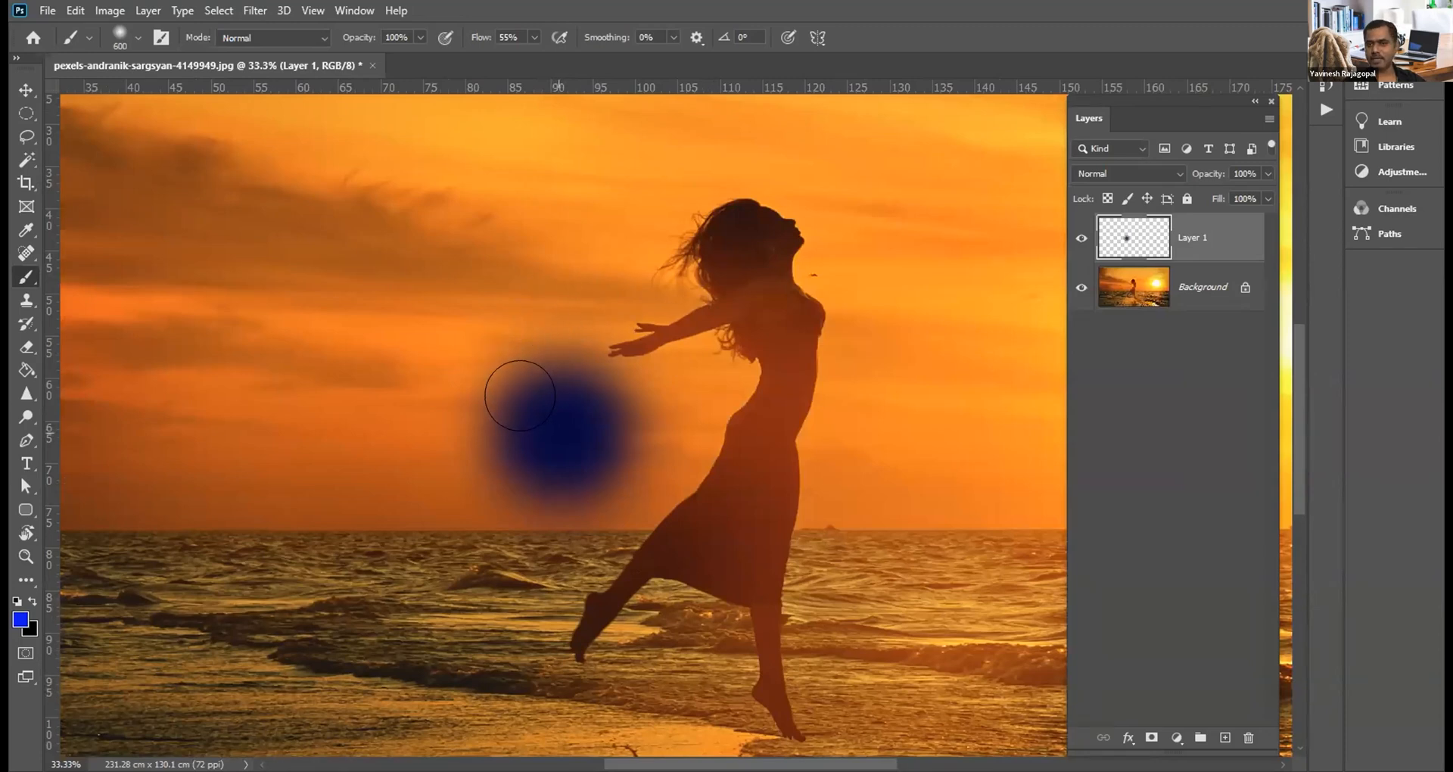
key("bracketleft")
key("bracketleft")
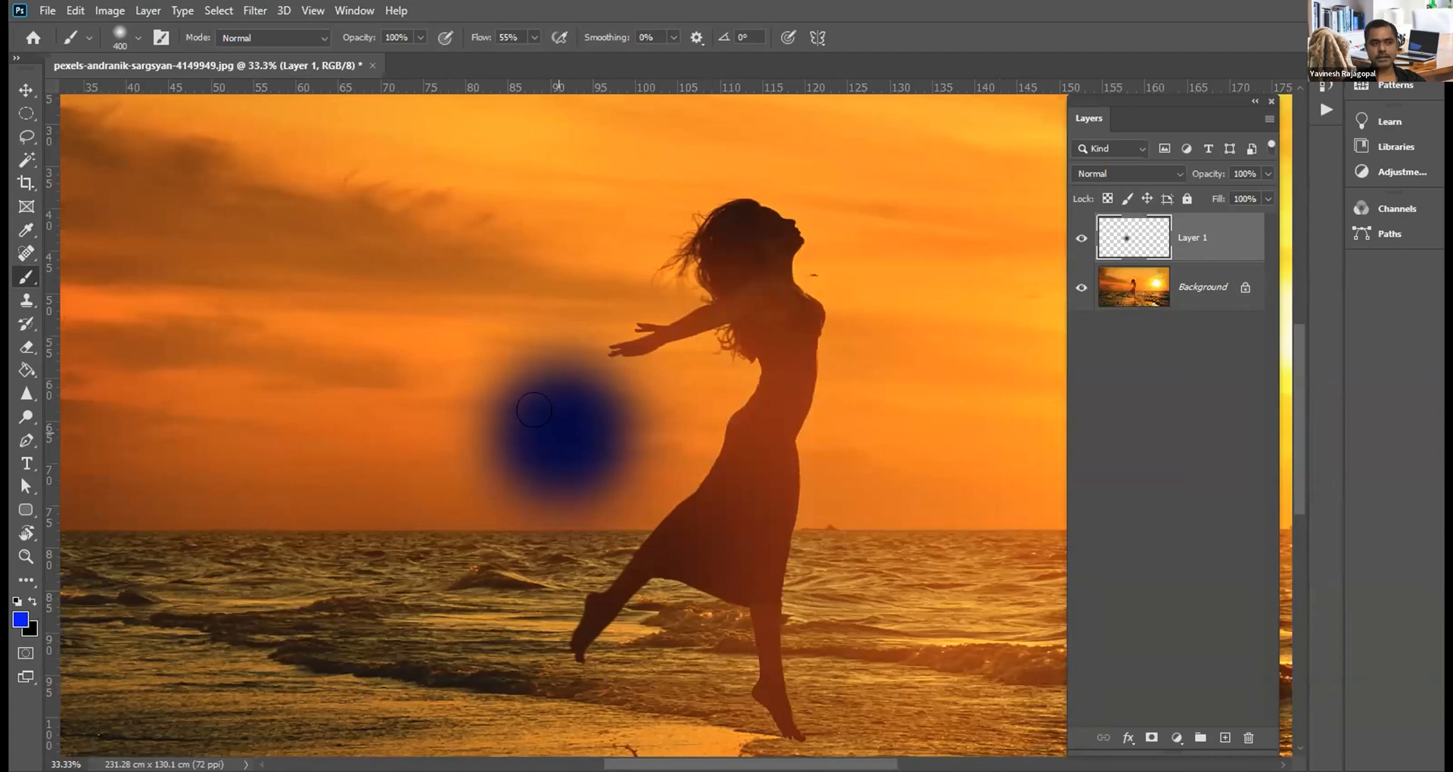
key("bracketleft")
left_click(541, 416)
left_click(542, 416)
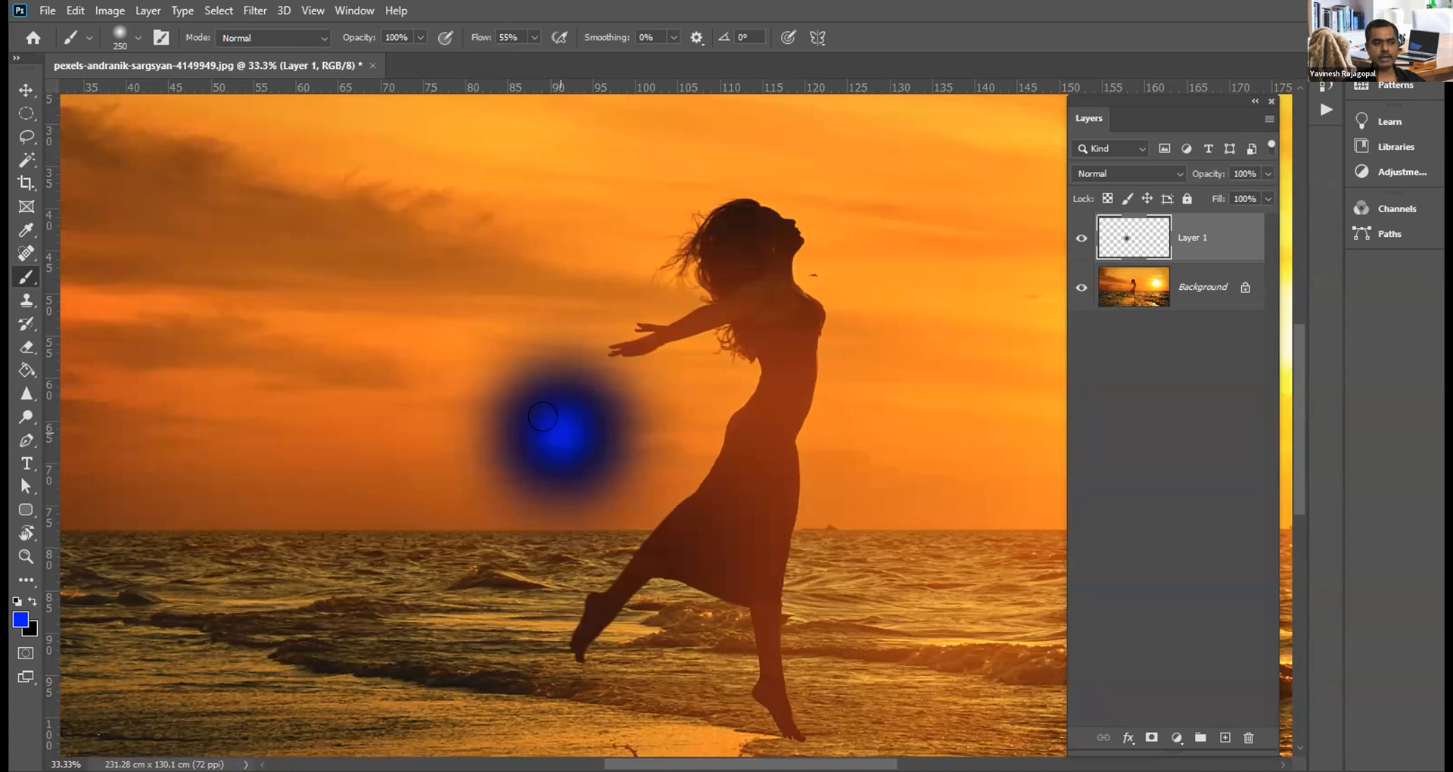
Step: Set the foreground colour to light blue 05b5ff and dab the middle of the blue spot with the brush reduced to 125 px
left_click(21, 619)
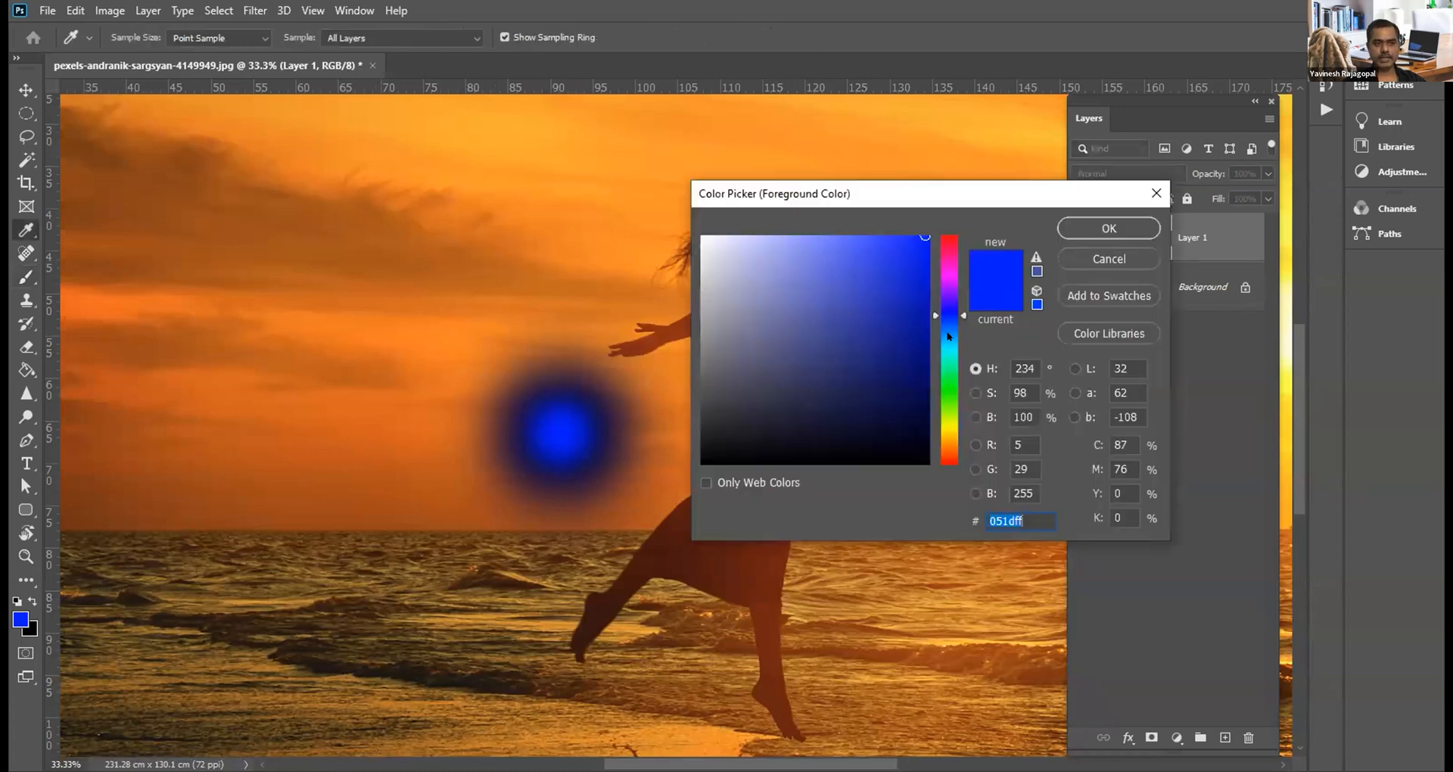
left_click_drag(948, 336, 946, 338)
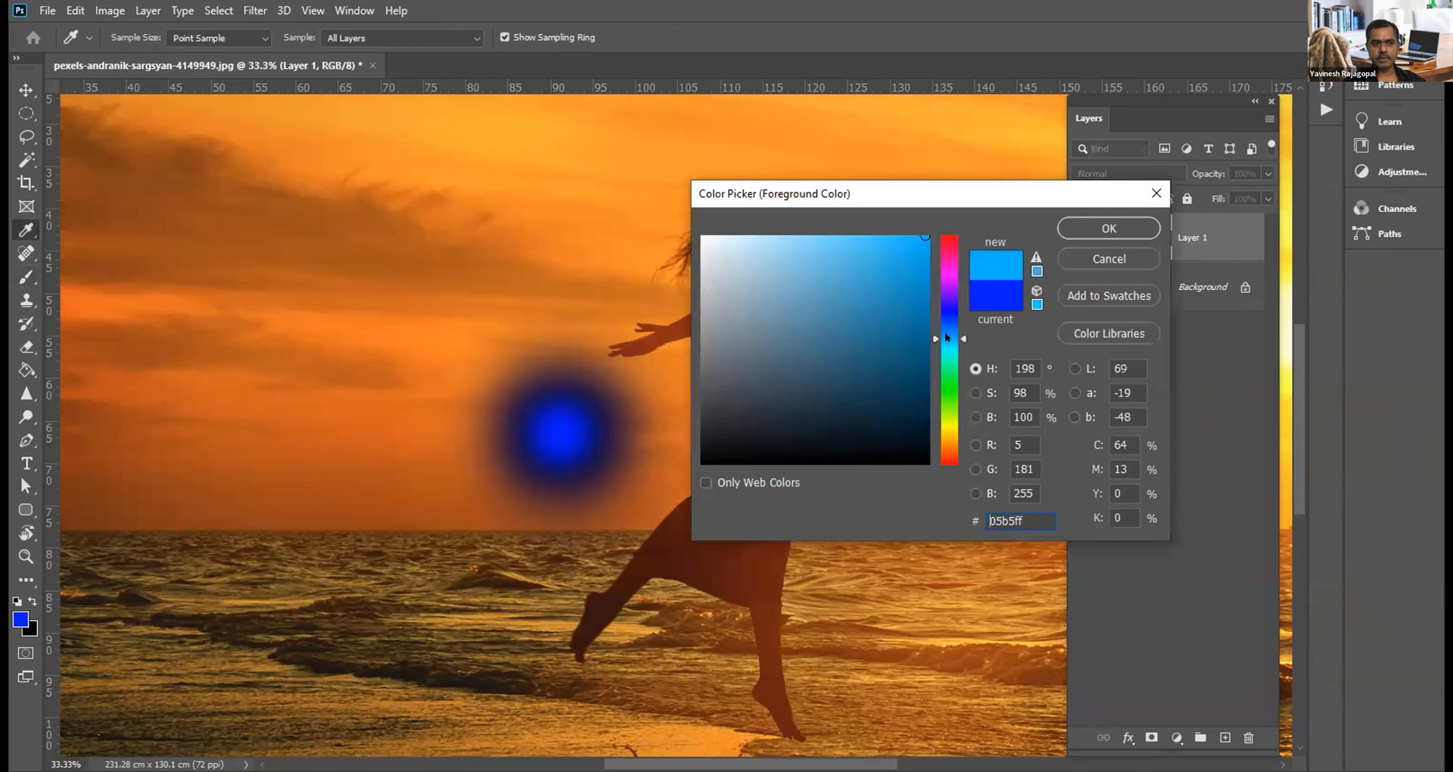
left_click(1098, 220)
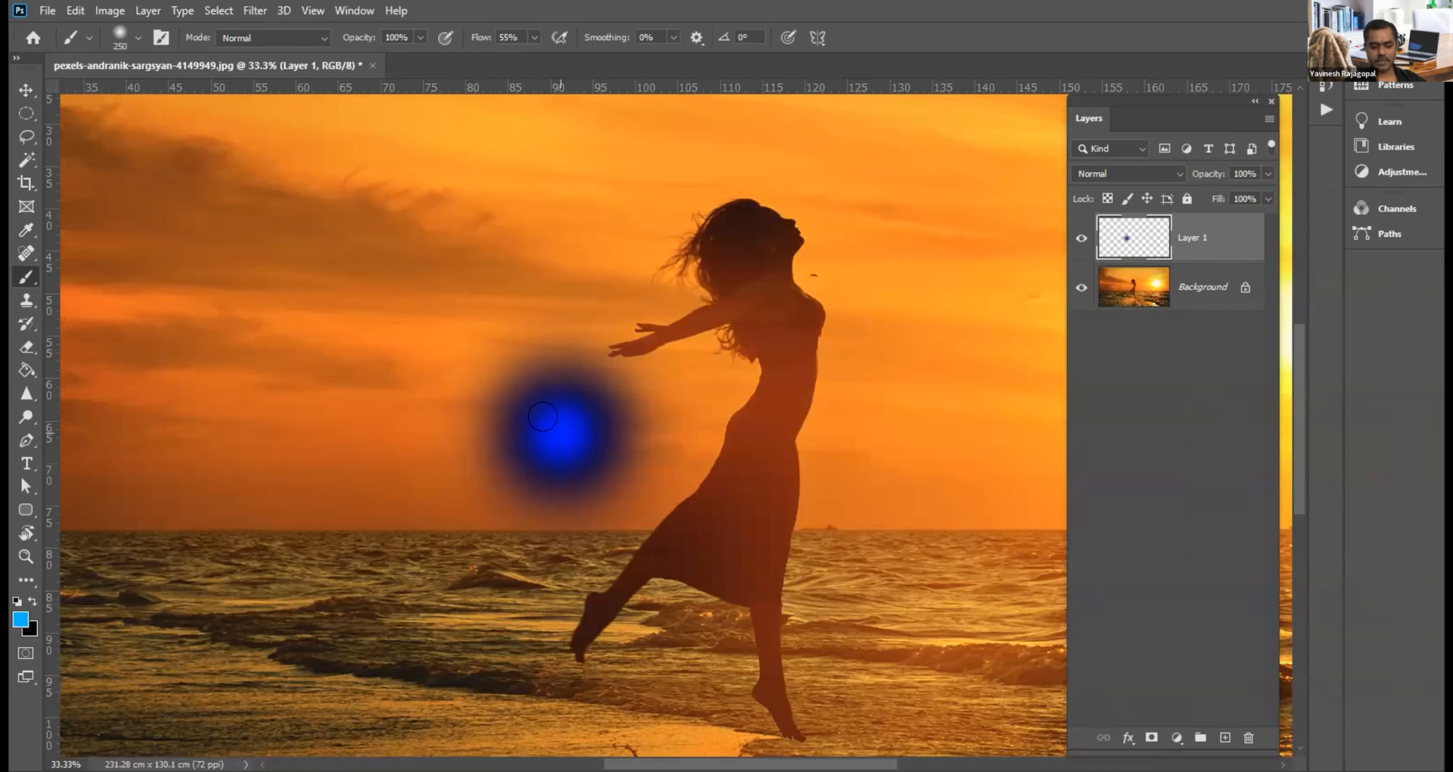
key("bracketleft")
left_click(559, 432)
left_click(559, 431)
left_click(558, 431)
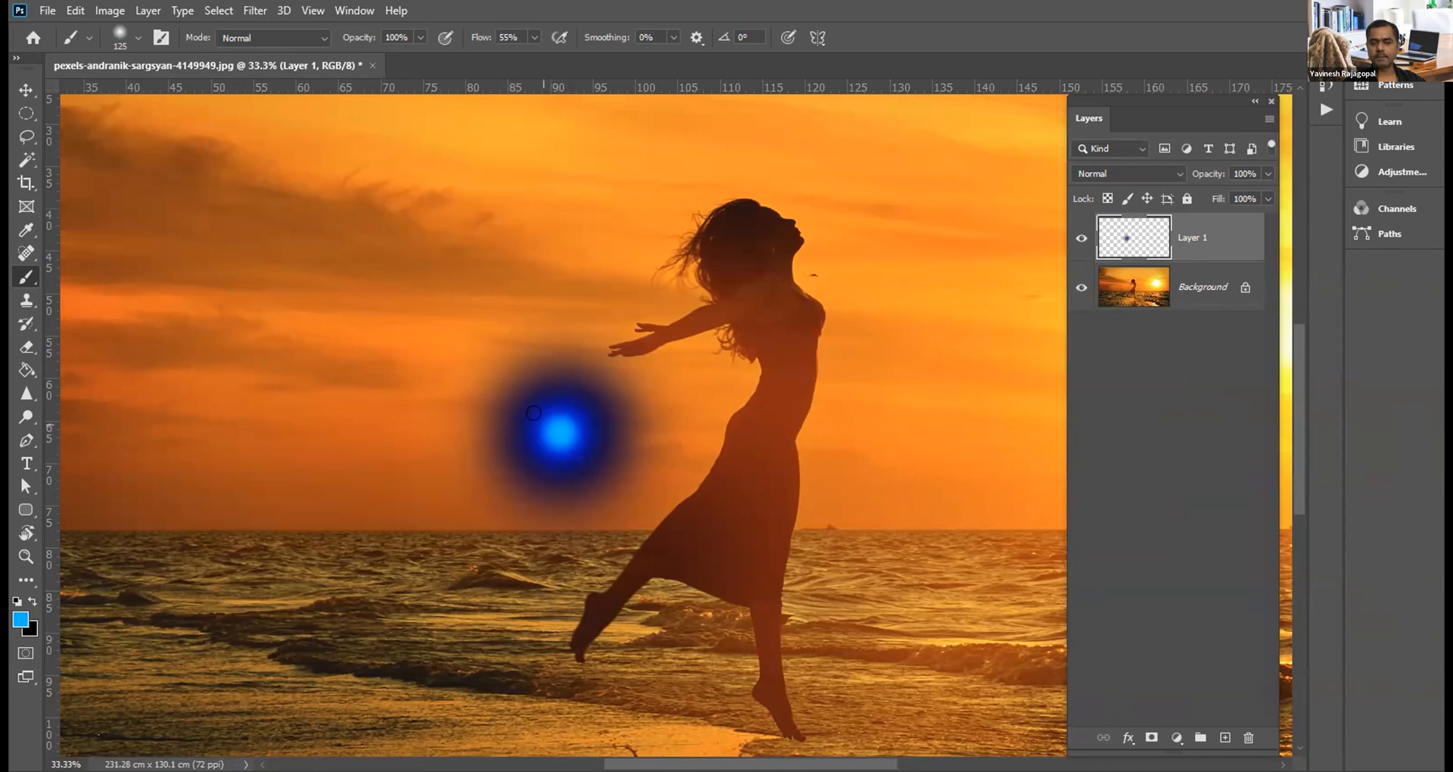
Step: Reset the colours to their defaults, swap them, and accept white ffffff as the foreground colour
left_click(17, 603)
left_click(31, 602)
left_click(16, 599)
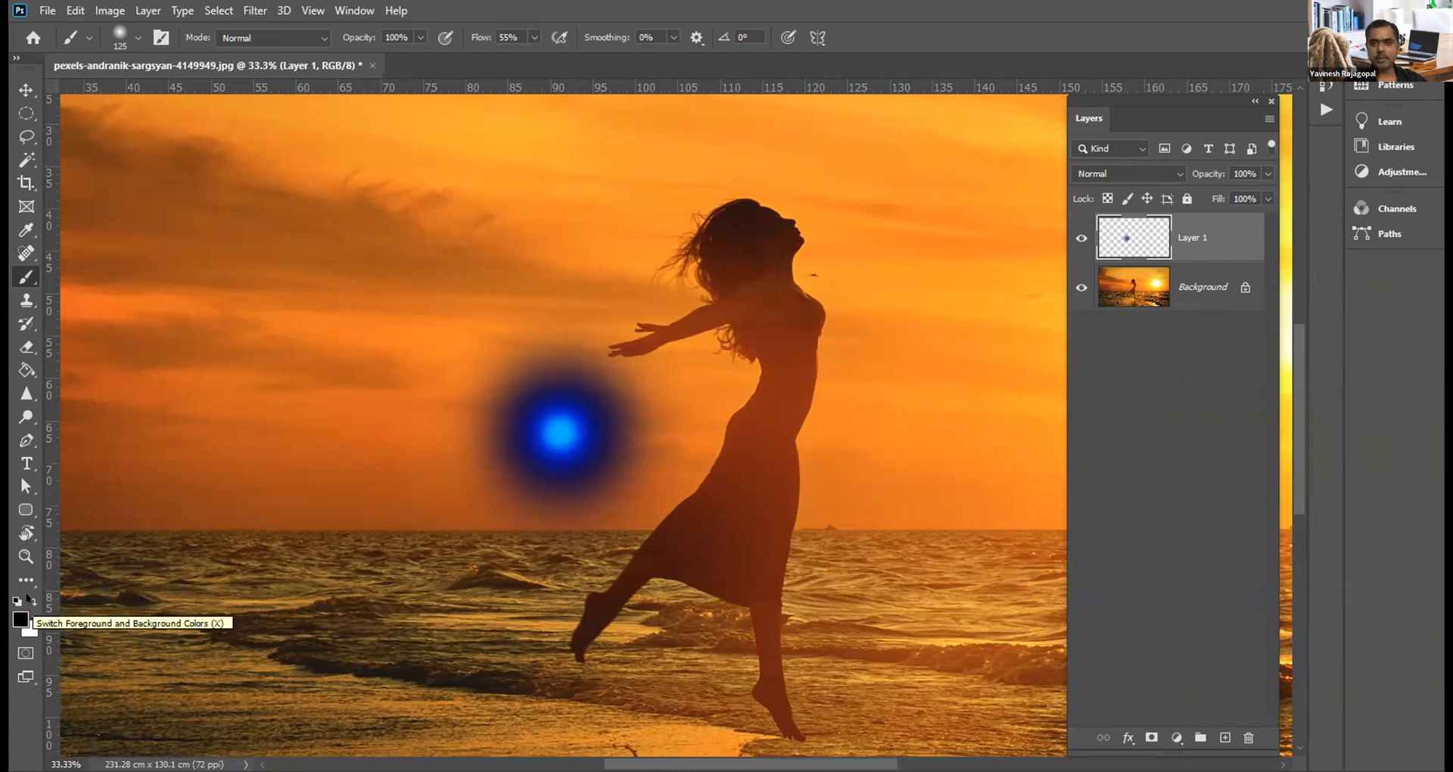
left_click(29, 598)
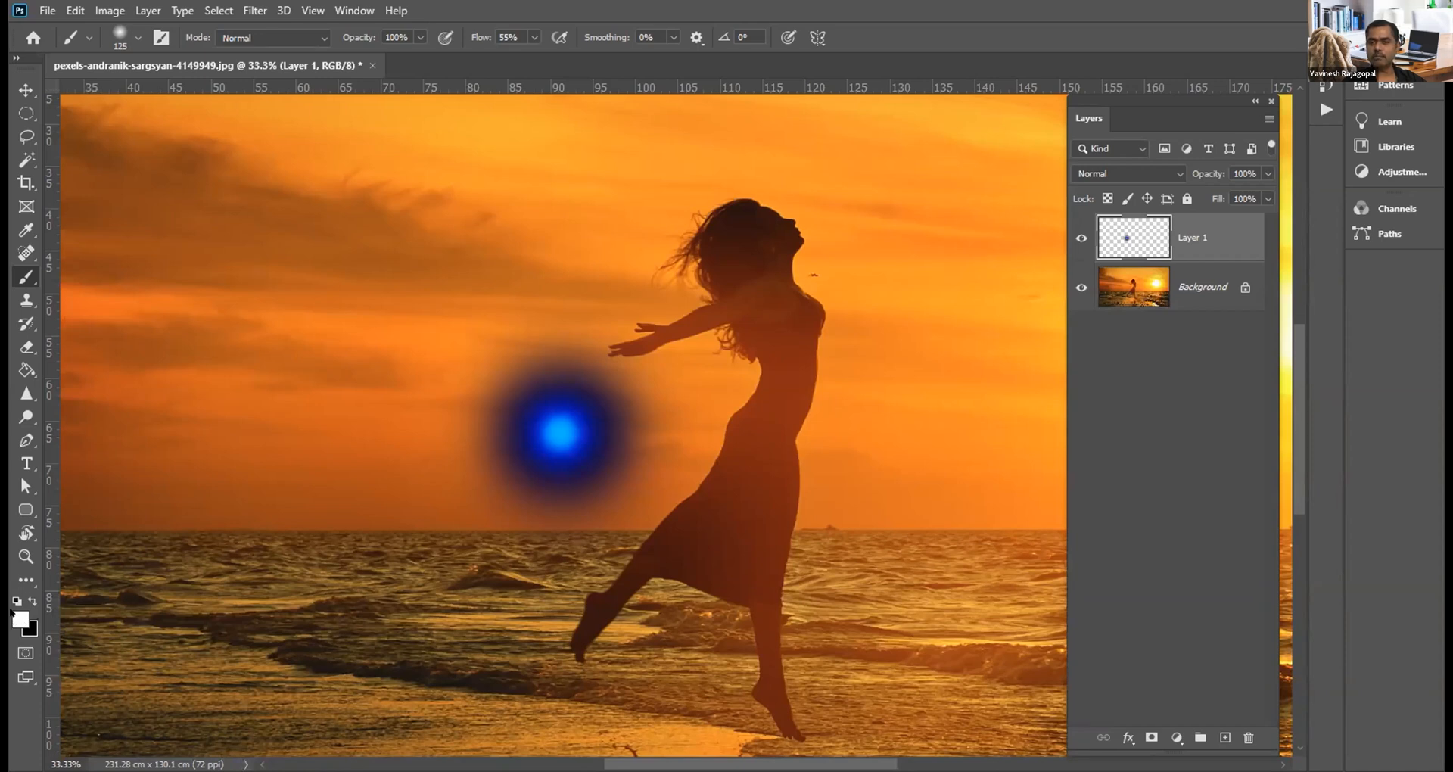
left_click(20, 619)
left_click_drag(763, 262, 650, 195)
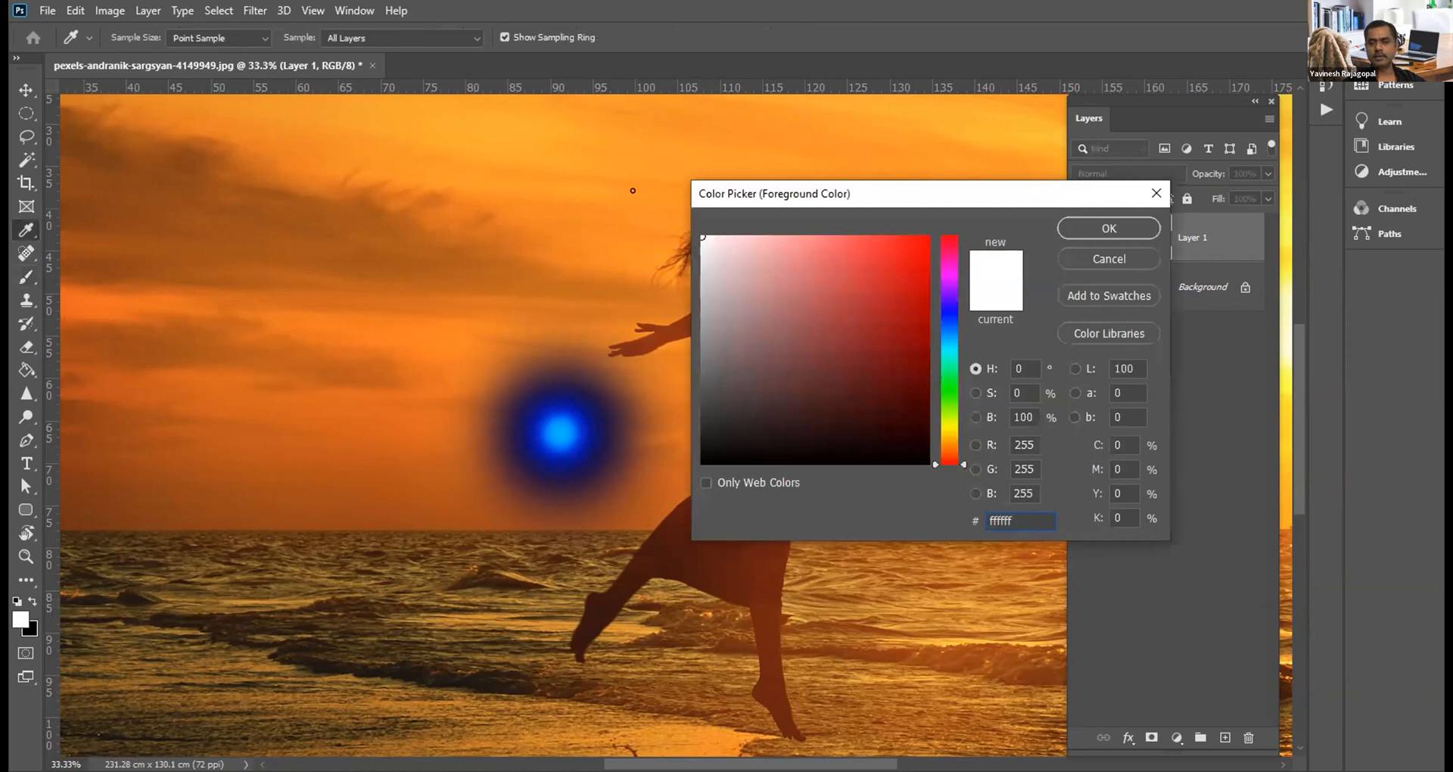
left_click(1135, 227)
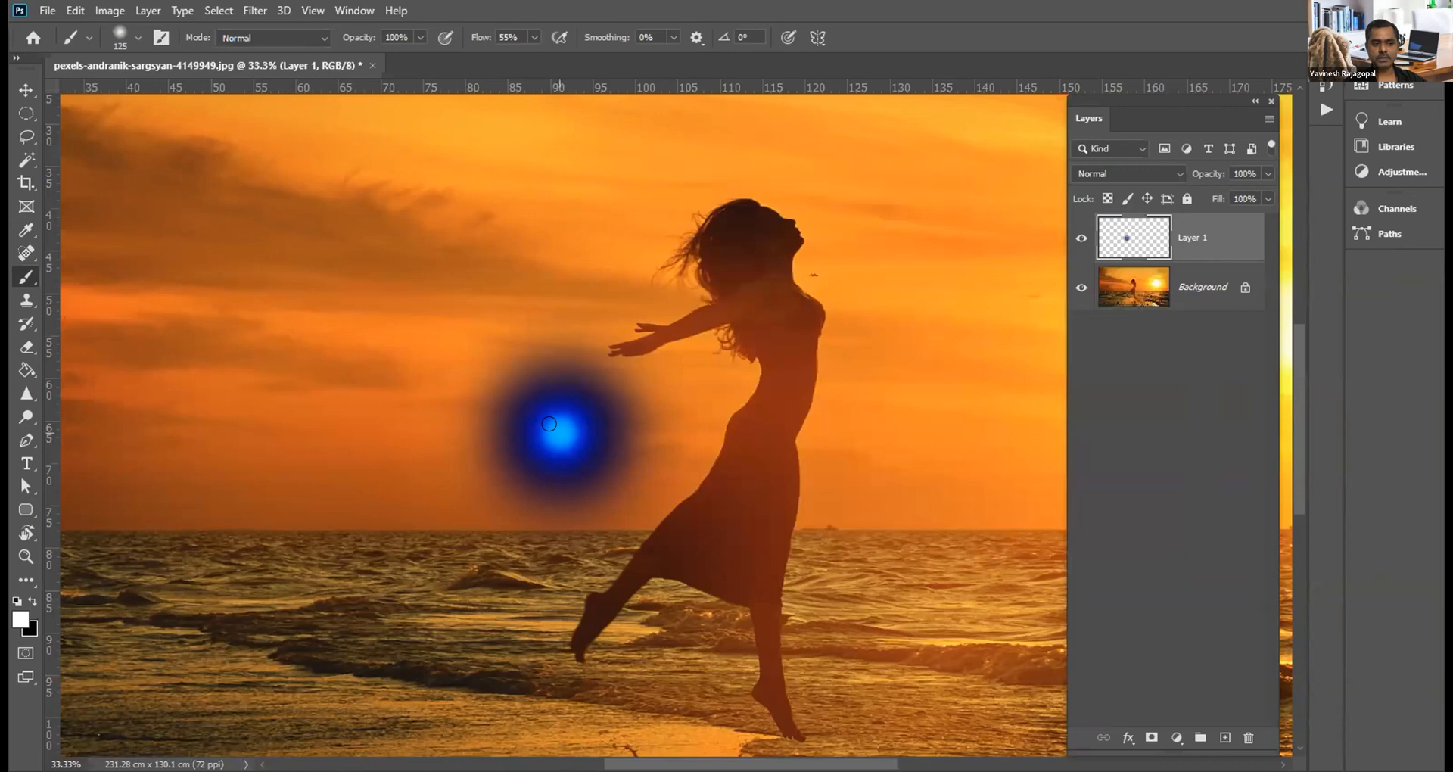
Step: Dab a white core into the centre of the light blue spot with the brush reduced to 70 px
key("bracketleft")
key("bracketleft")
left_click(559, 433)
left_click(559, 433)
left_click(559, 433)
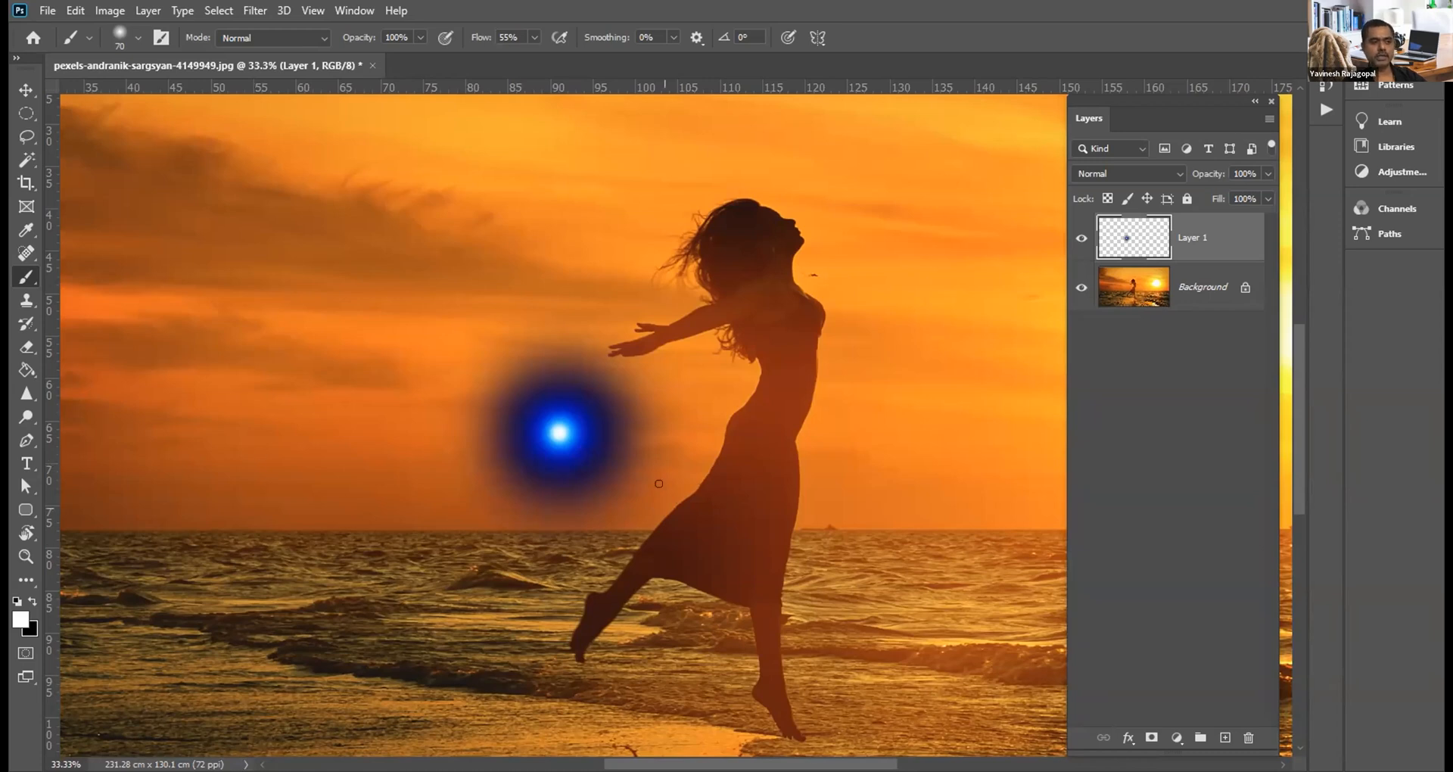
Step: Undo all the brush dabs of the blue glowing spot on Layer 1
scroll(558, 423, "up", 1)
scroll(590, 412, "up", 1)
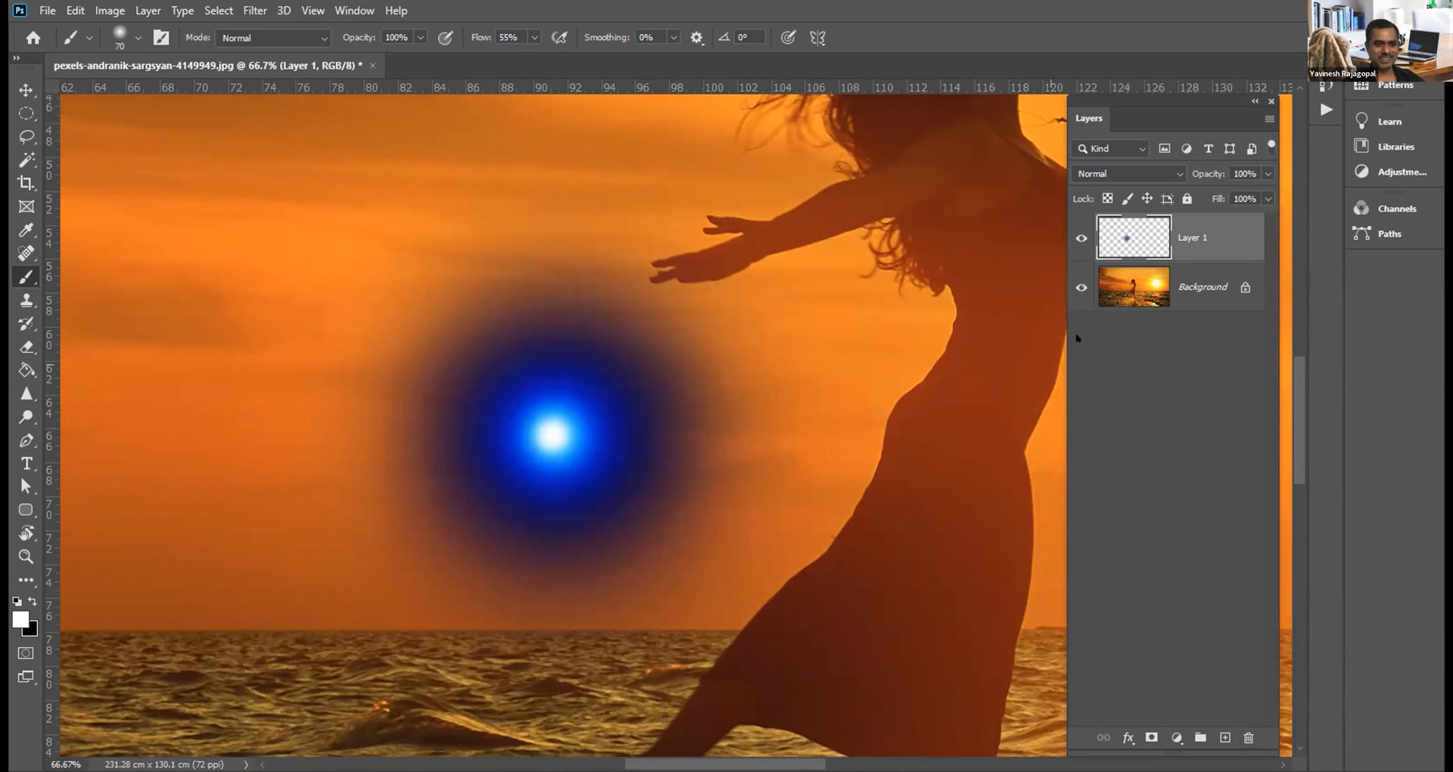
key("ctrl+z")
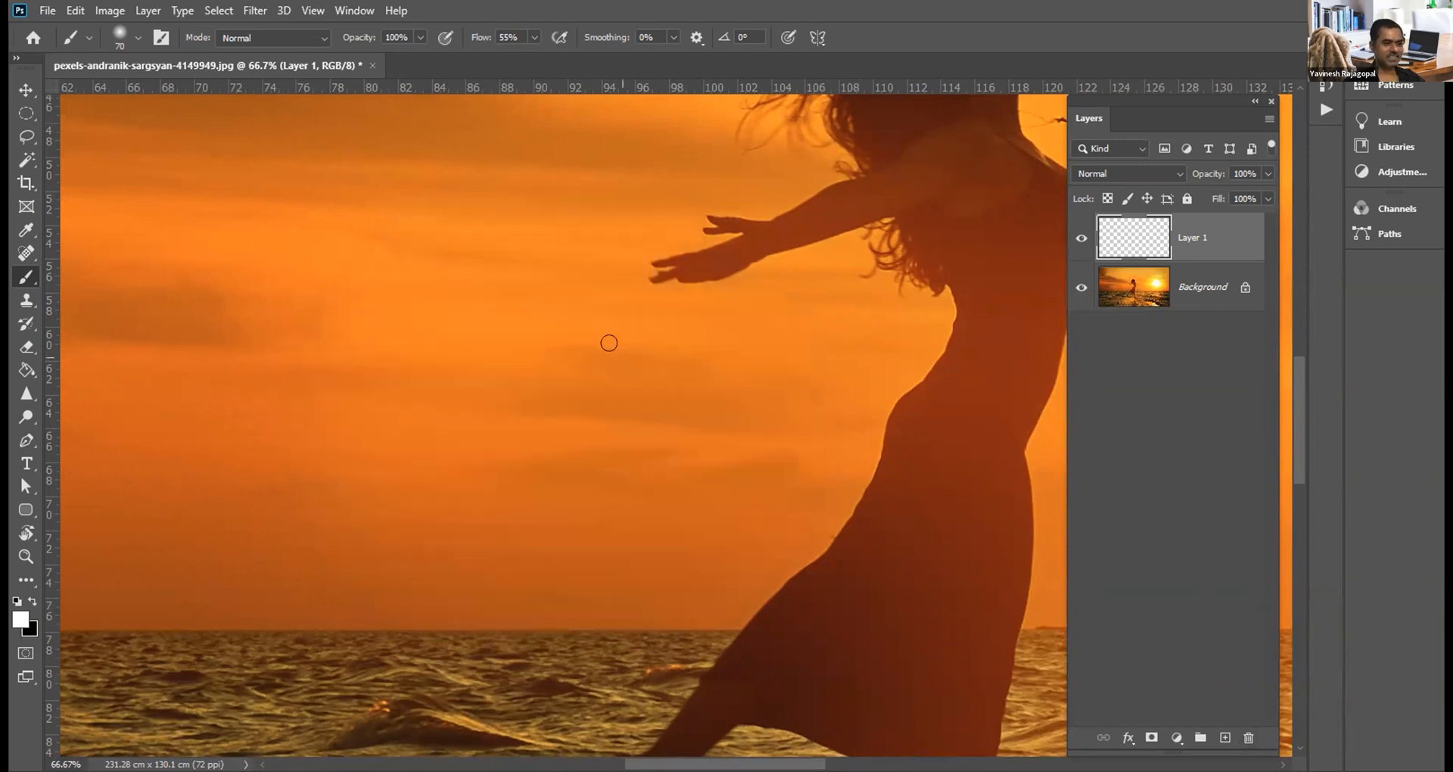
Step: Enlarge the brush to 700 px for painting in the sky behind the woman
key("ctrl+minus")
key("ctrl+minus")
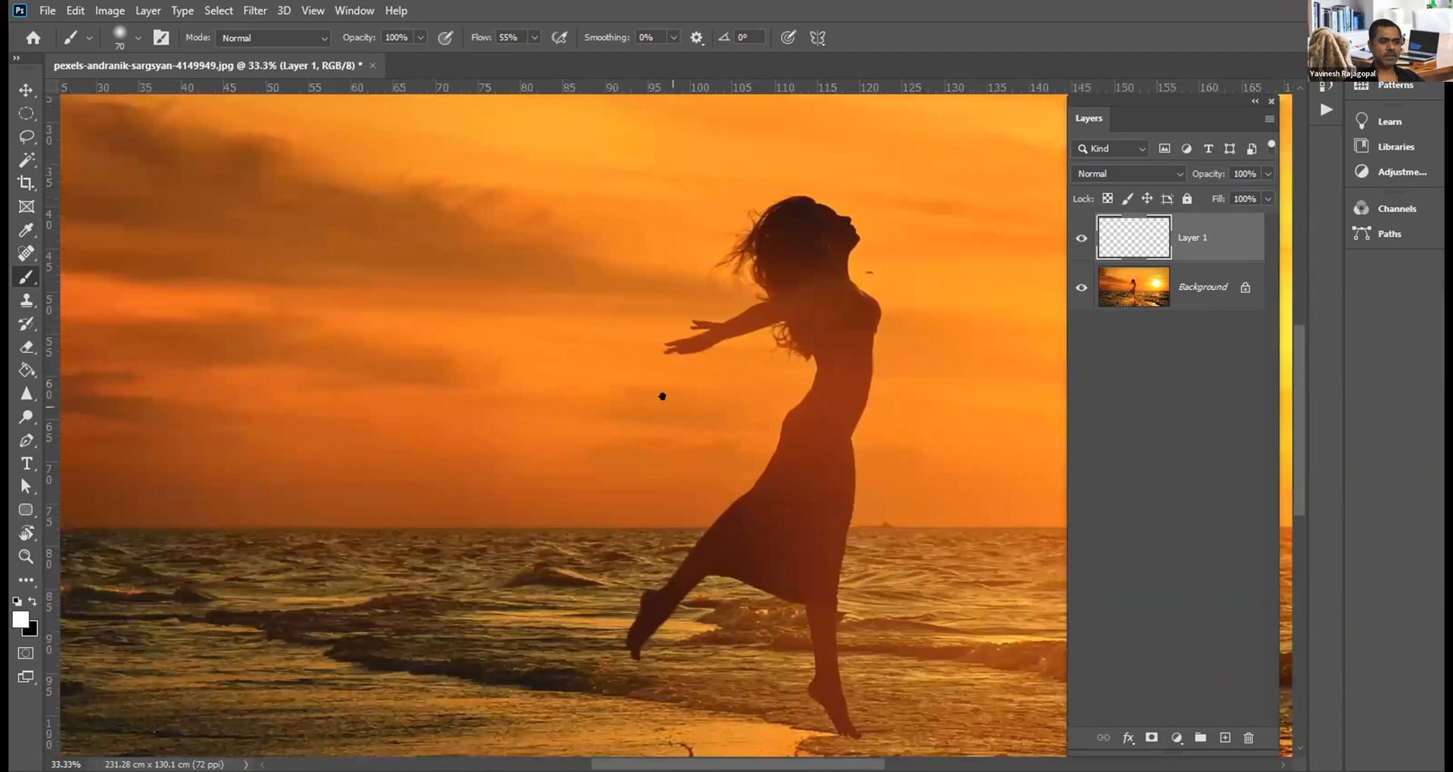
left_click_drag(662, 396, 600, 396)
key("bracketright")
key("bracketright")
key("bracketright")
key("bracketright")
key("bracketright")
key("bracketright")
key("bracketright")
key("bracketright")
key("bracketright")
key("bracketright")
key("bracketright")
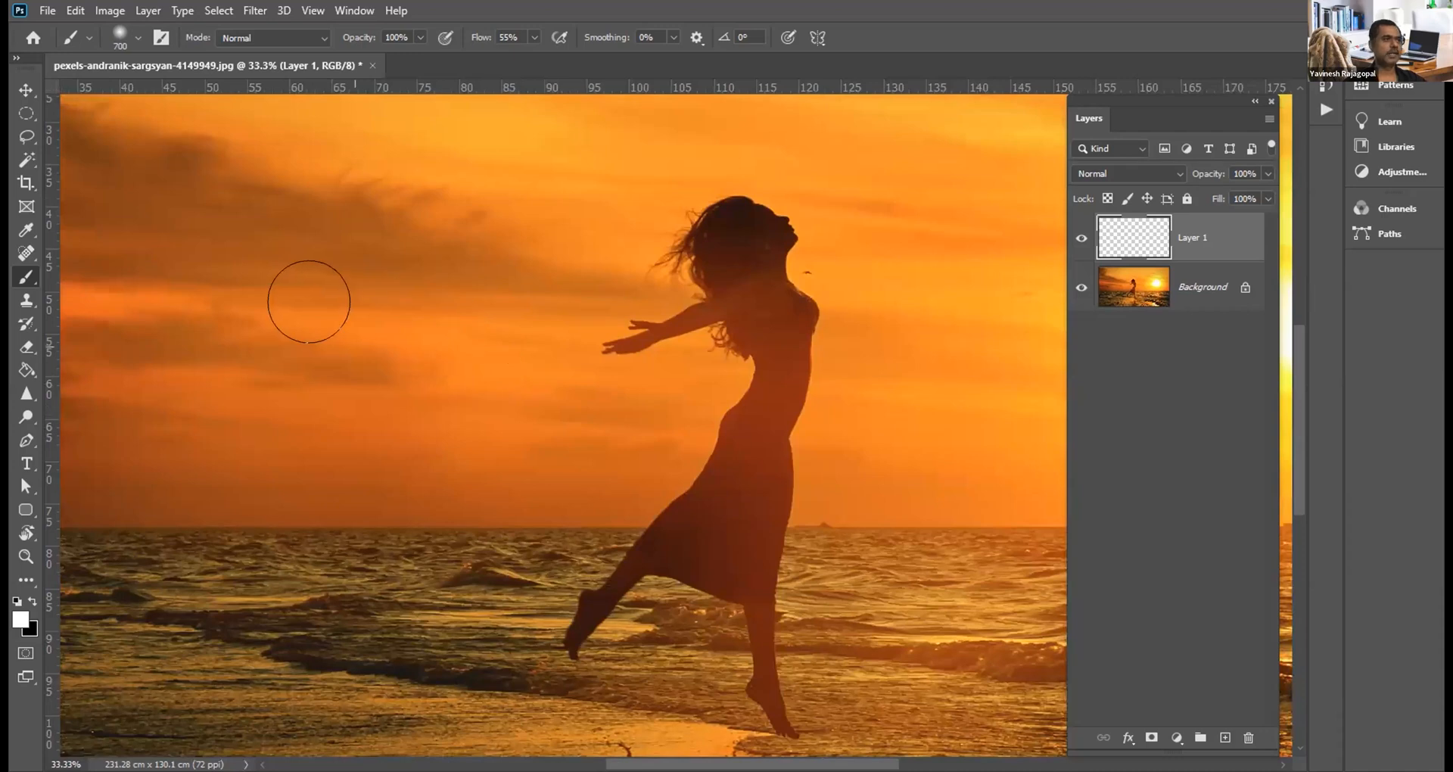
Step: Set the foreground colour to dark red 3a0000 and paint a soft round spot on Layer 1 below the woman's hands
left_click(20, 619)
type("3b0000")
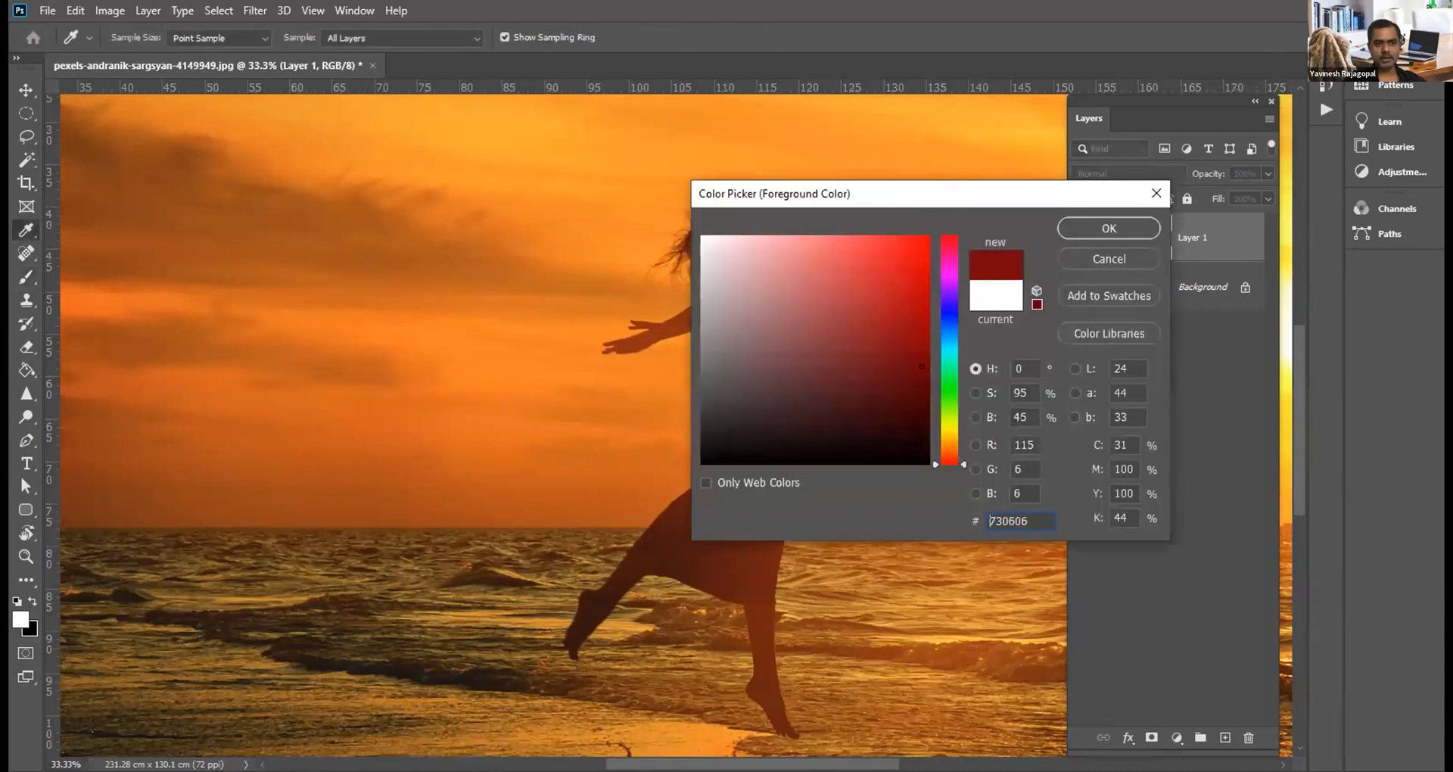
left_click_drag(945, 407, 946, 407)
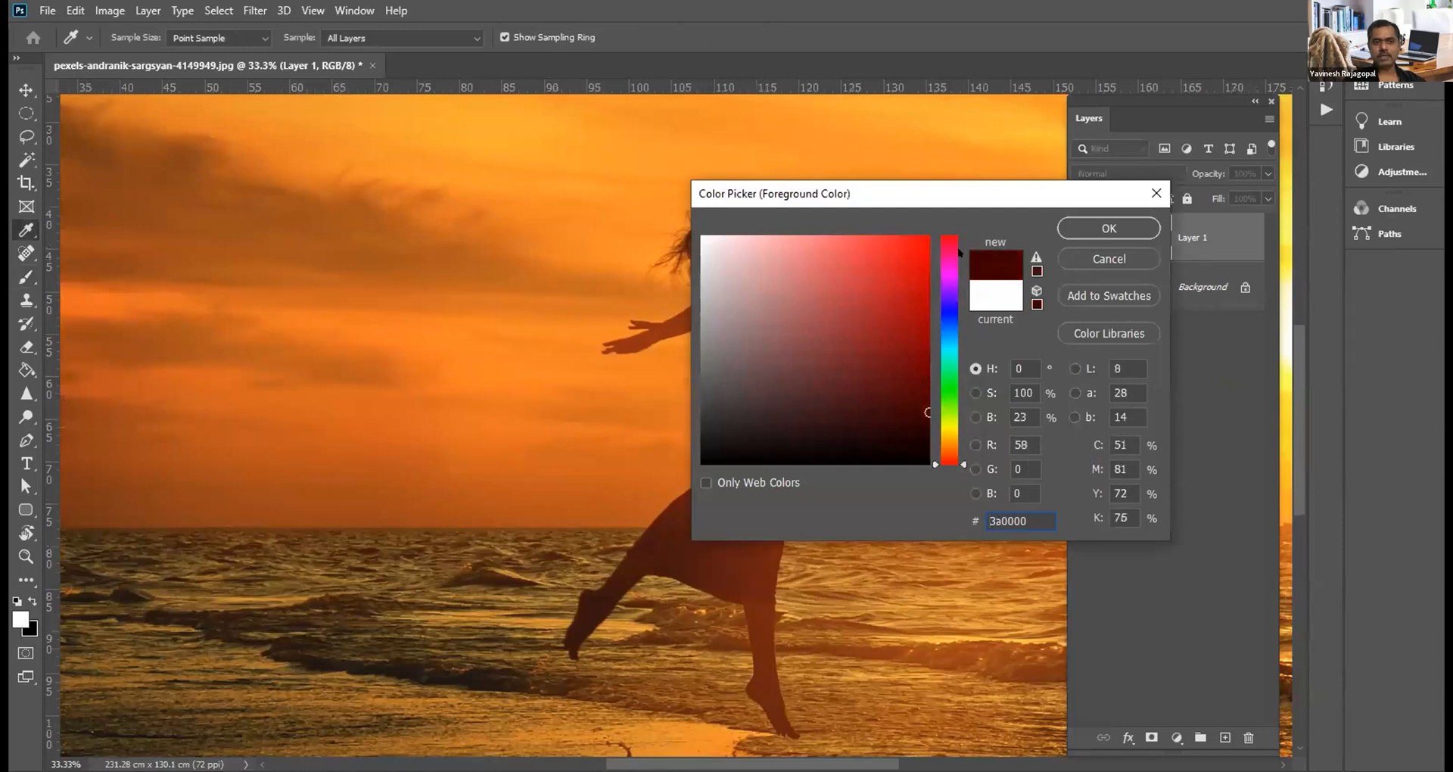
left_click(1108, 229)
key("b")
left_click_drag(568, 390, 567, 390)
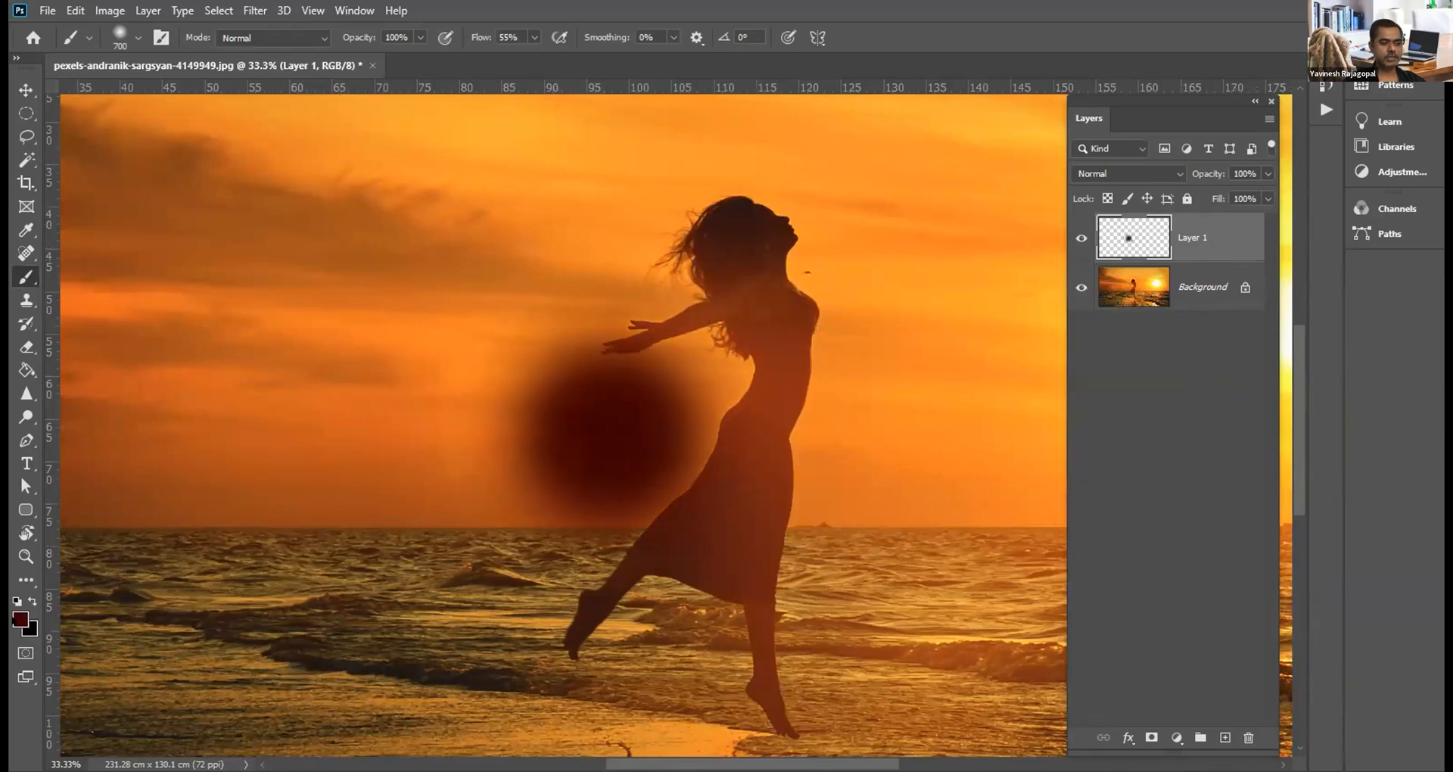
Step: Set the foreground colour to bright red and paint the centre of the dark red spot with the brush reduced to 400 px
left_click(21, 620)
left_click_drag(924, 258, 929, 267)
left_click(1073, 226)
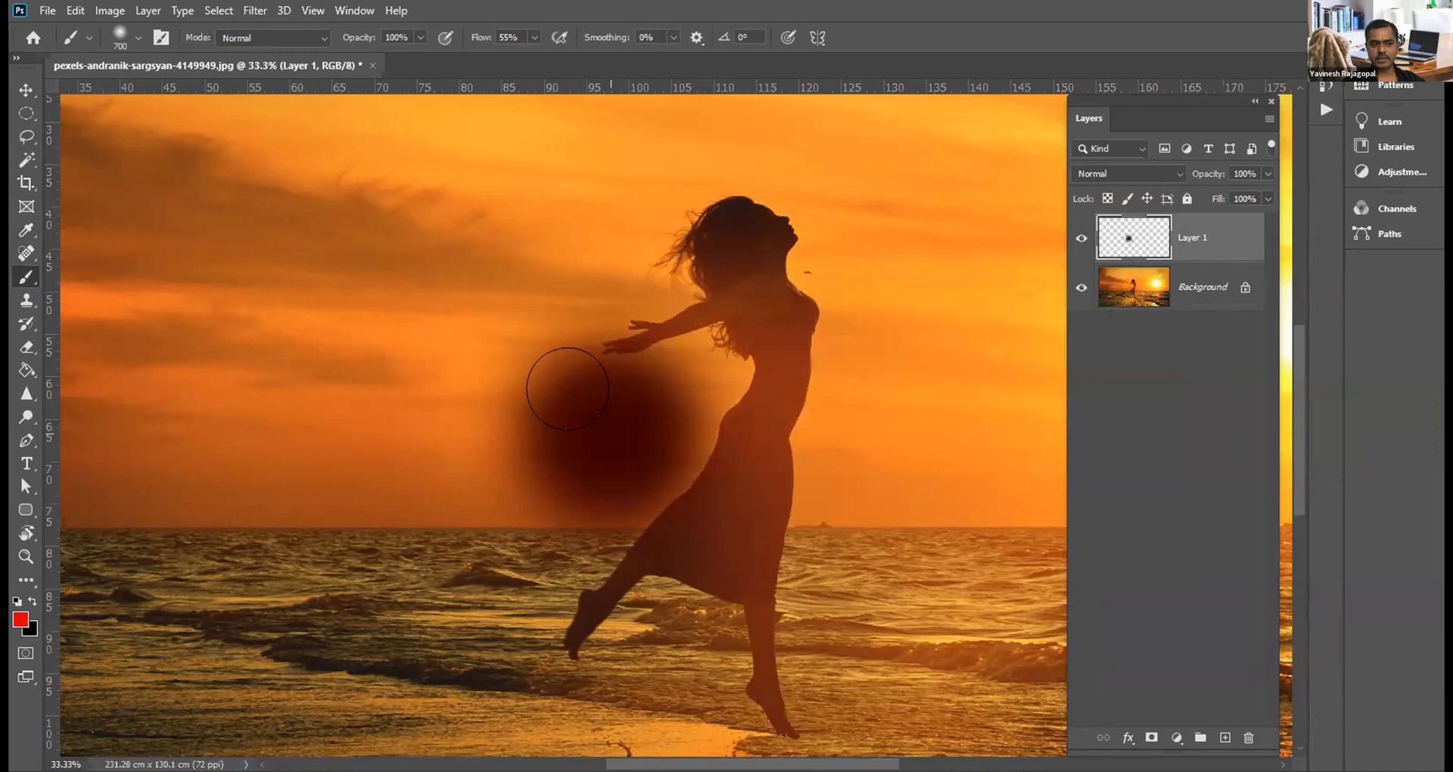
key("bracketleft")
key("bracketleft")
key("bracketleft")
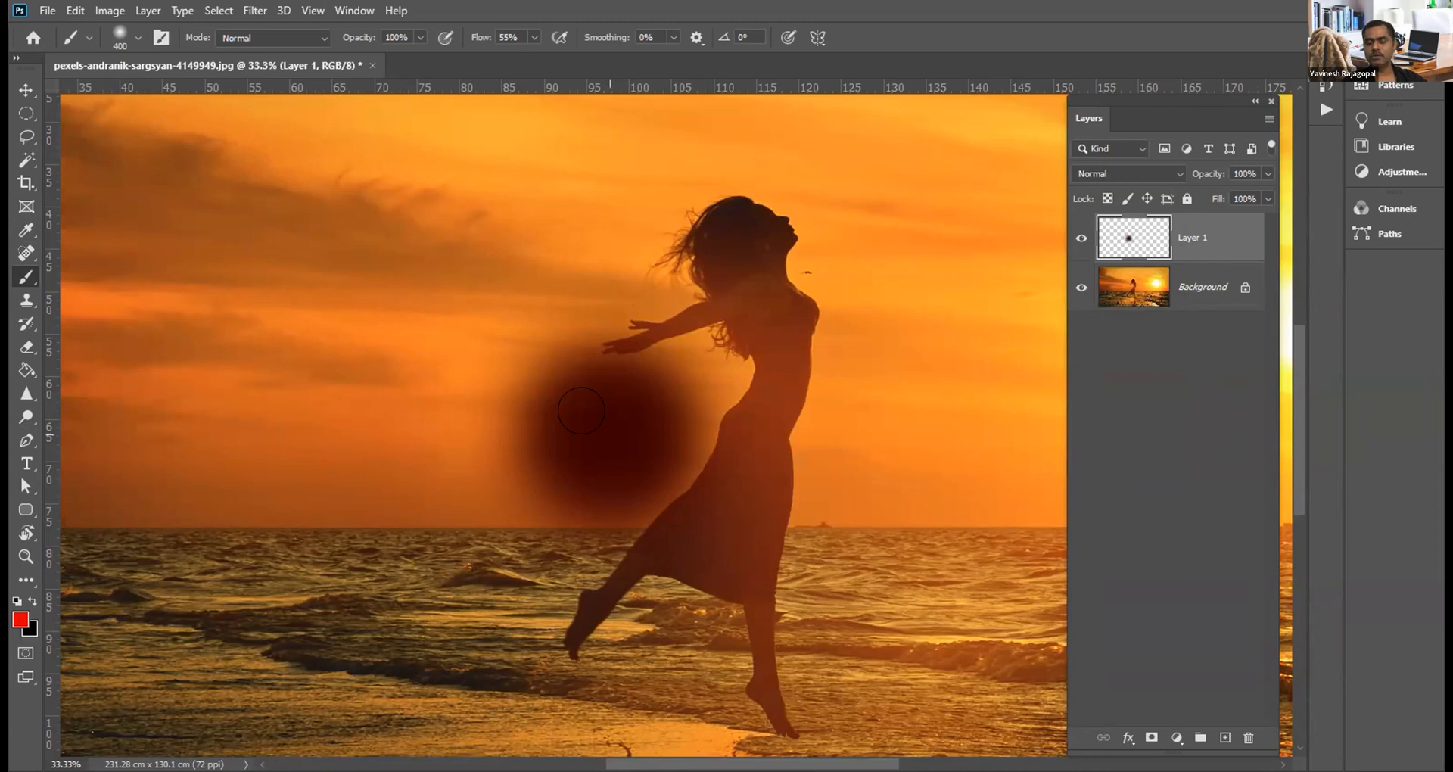
left_click_drag(581, 410, 581, 410)
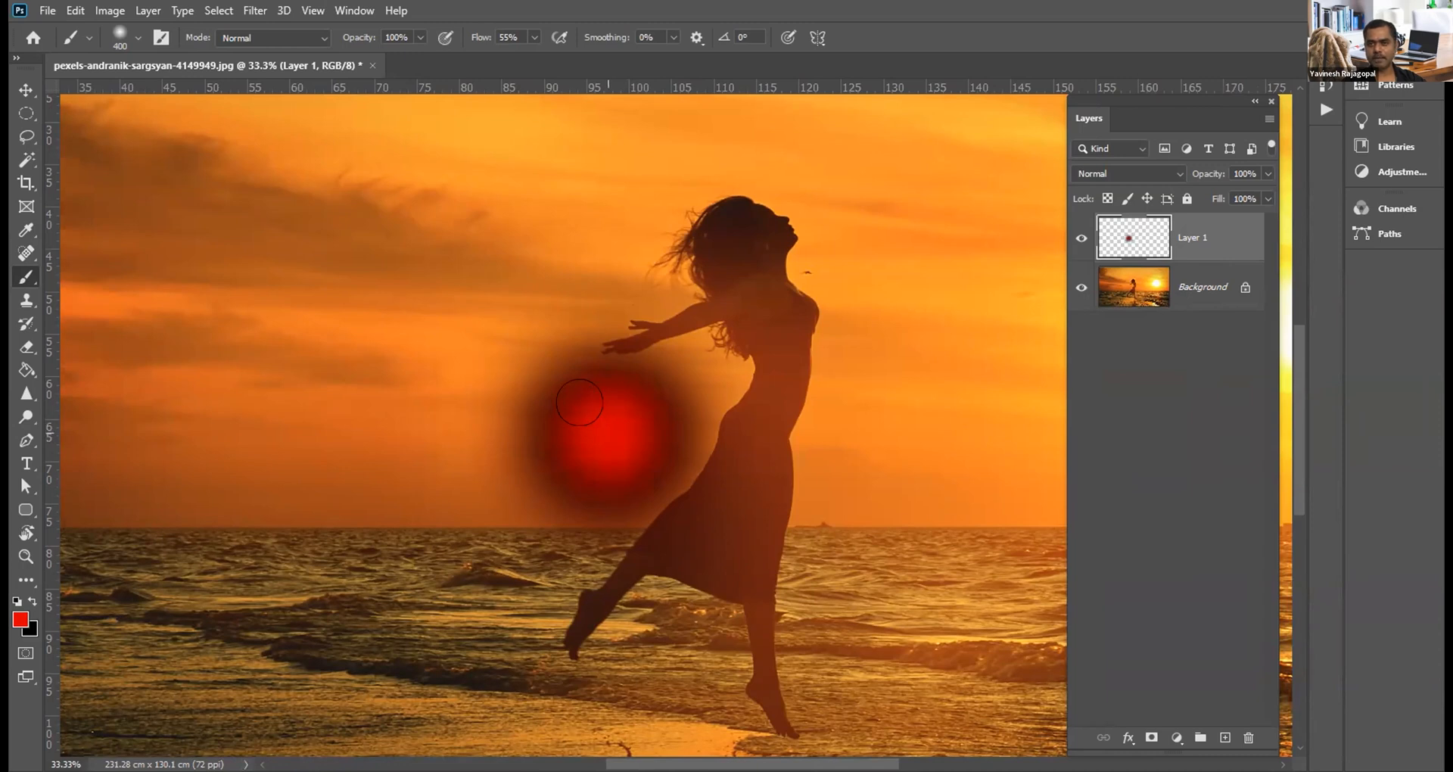
Step: Set the foreground colour to yellow-orange ffb400
left_click(21, 619)
left_click_drag(946, 420, 946, 441)
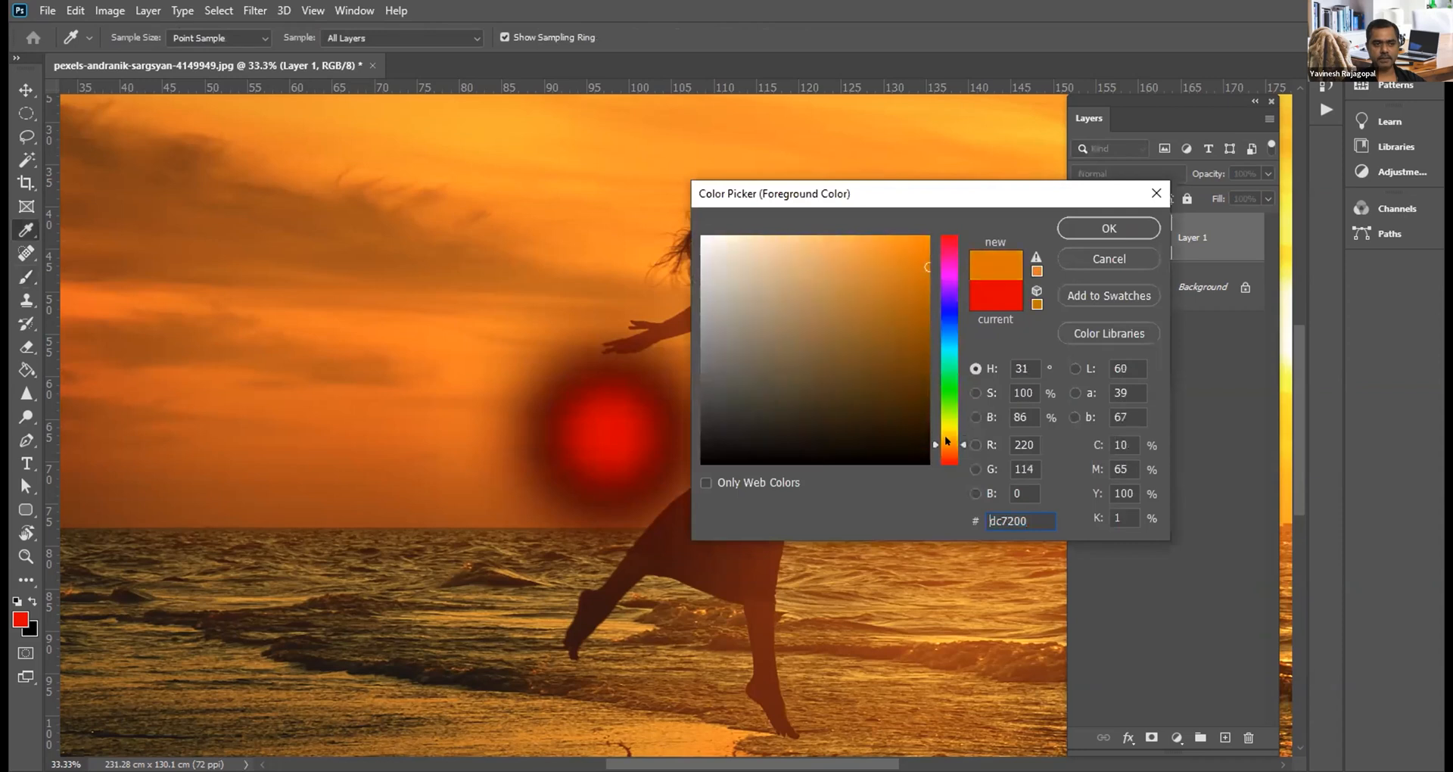
left_click_drag(928, 266, 929, 236)
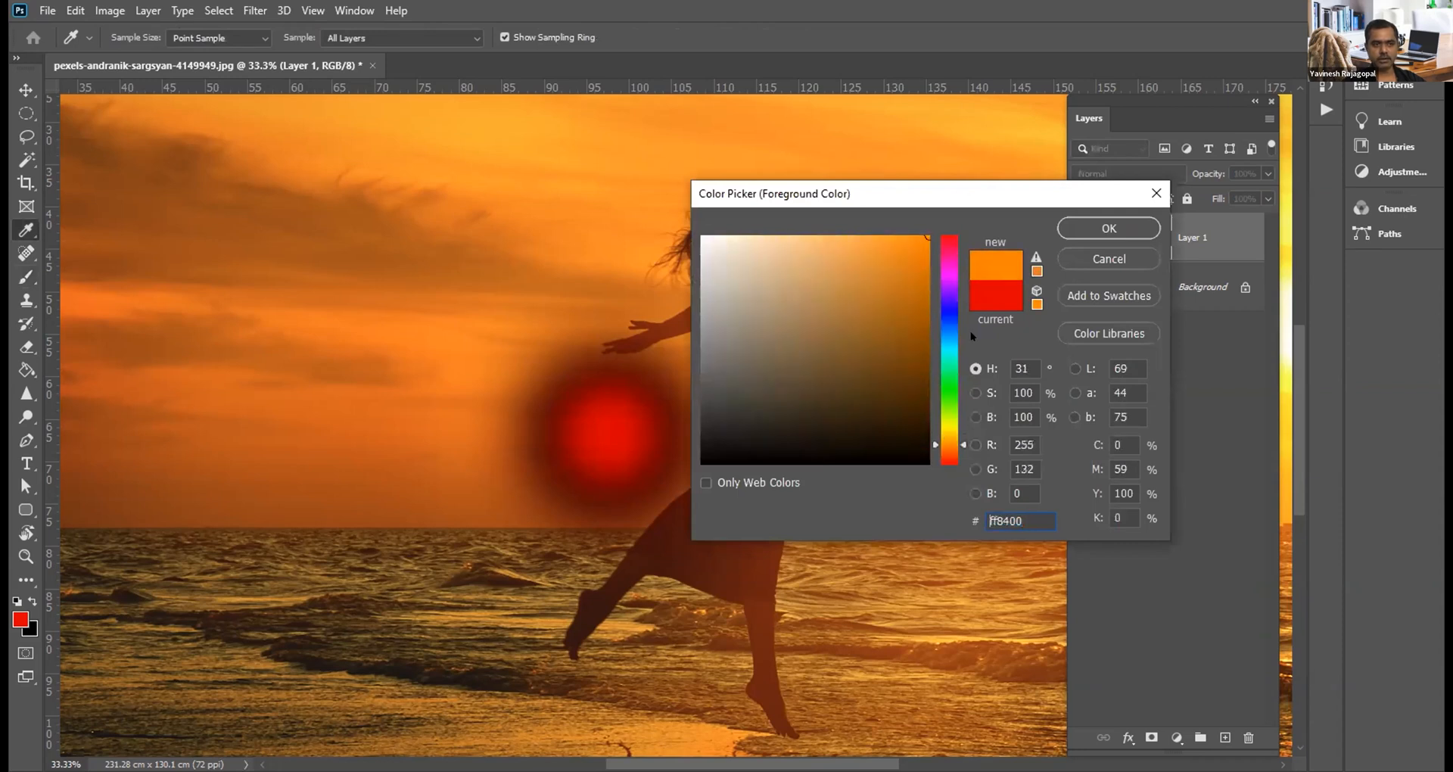
left_click_drag(944, 435, 943, 434)
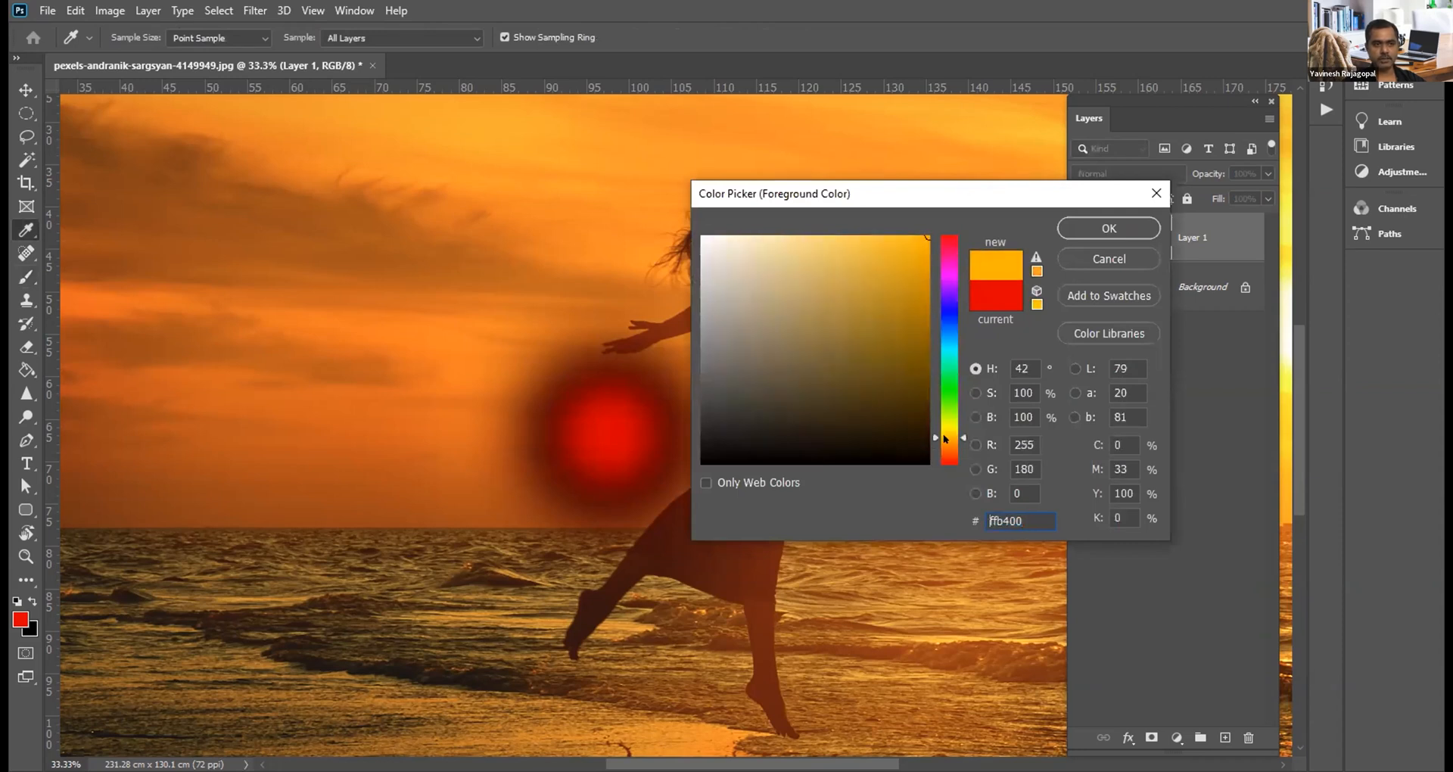
left_click(1114, 225)
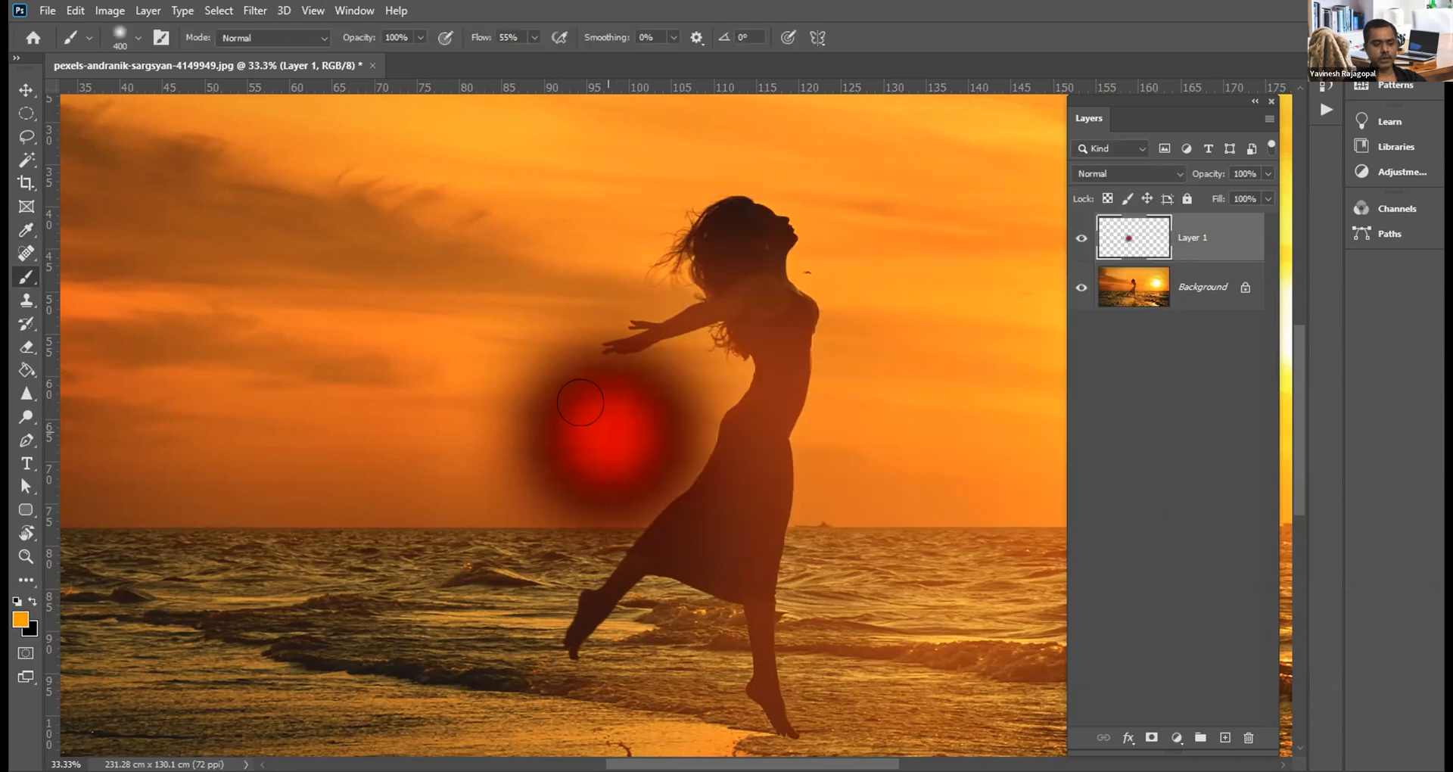
Step: Paint a soft orange centre inside the red spot, dabbing repeatedly with the brush at 200 px and 250 px
key("bracketleft")
key("bracketleft")
left_click_drag(608, 429, 594, 416)
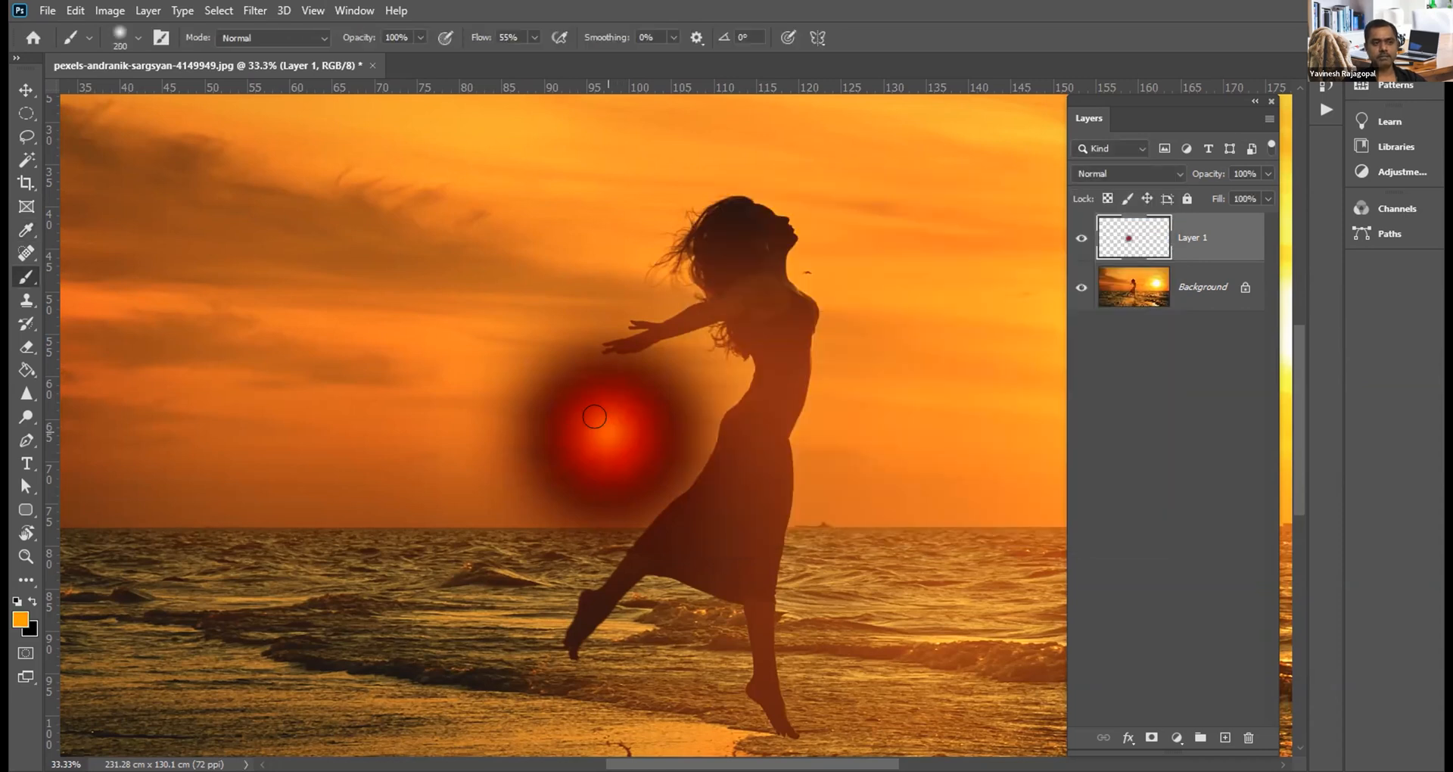
key("bracketright")
left_click(607, 430)
left_click(606, 430)
left_click(606, 430)
left_click_drag(587, 416, 607, 432)
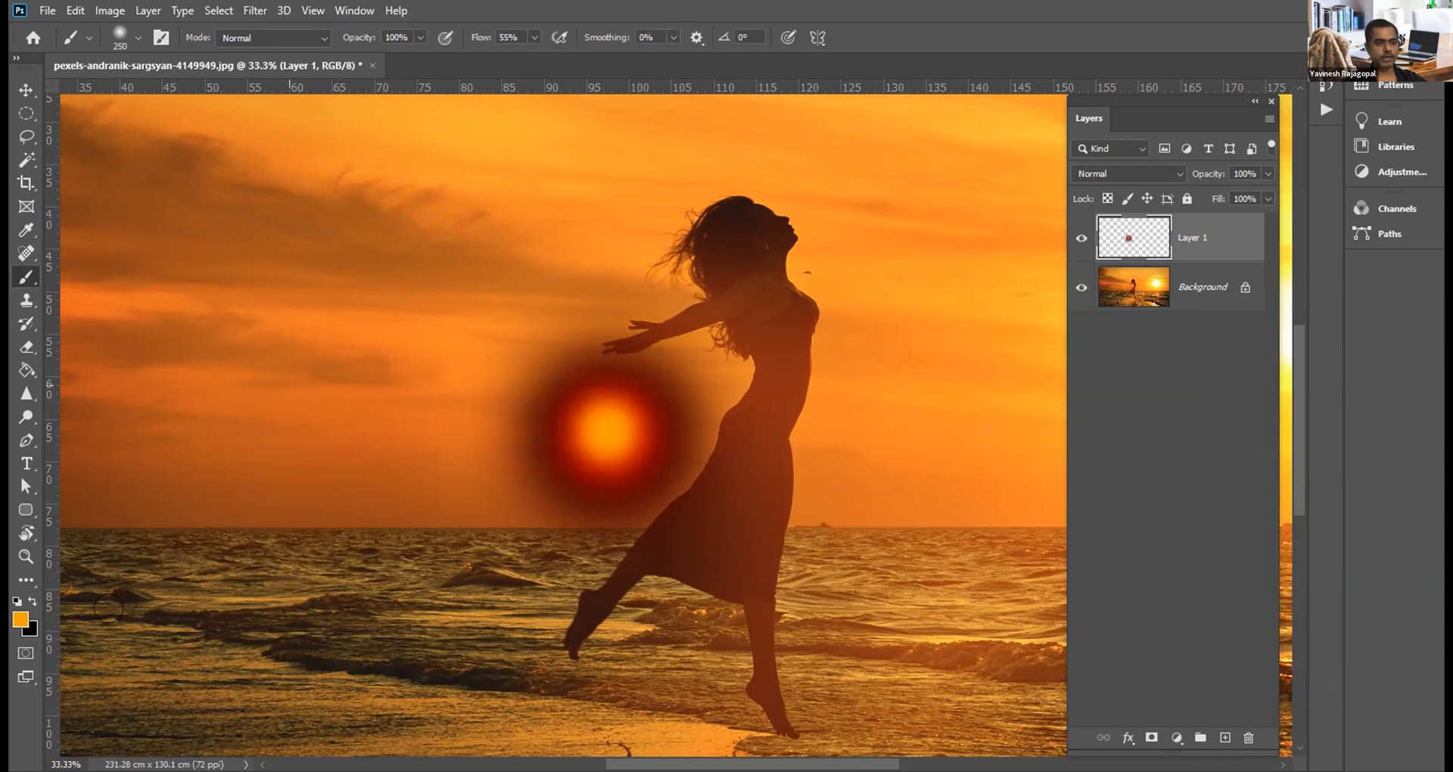
Step: Make white the foreground colour and paint a white core in the orange centre with the brush reduced to 150 px
left_click(15, 599)
left_click(29, 599)
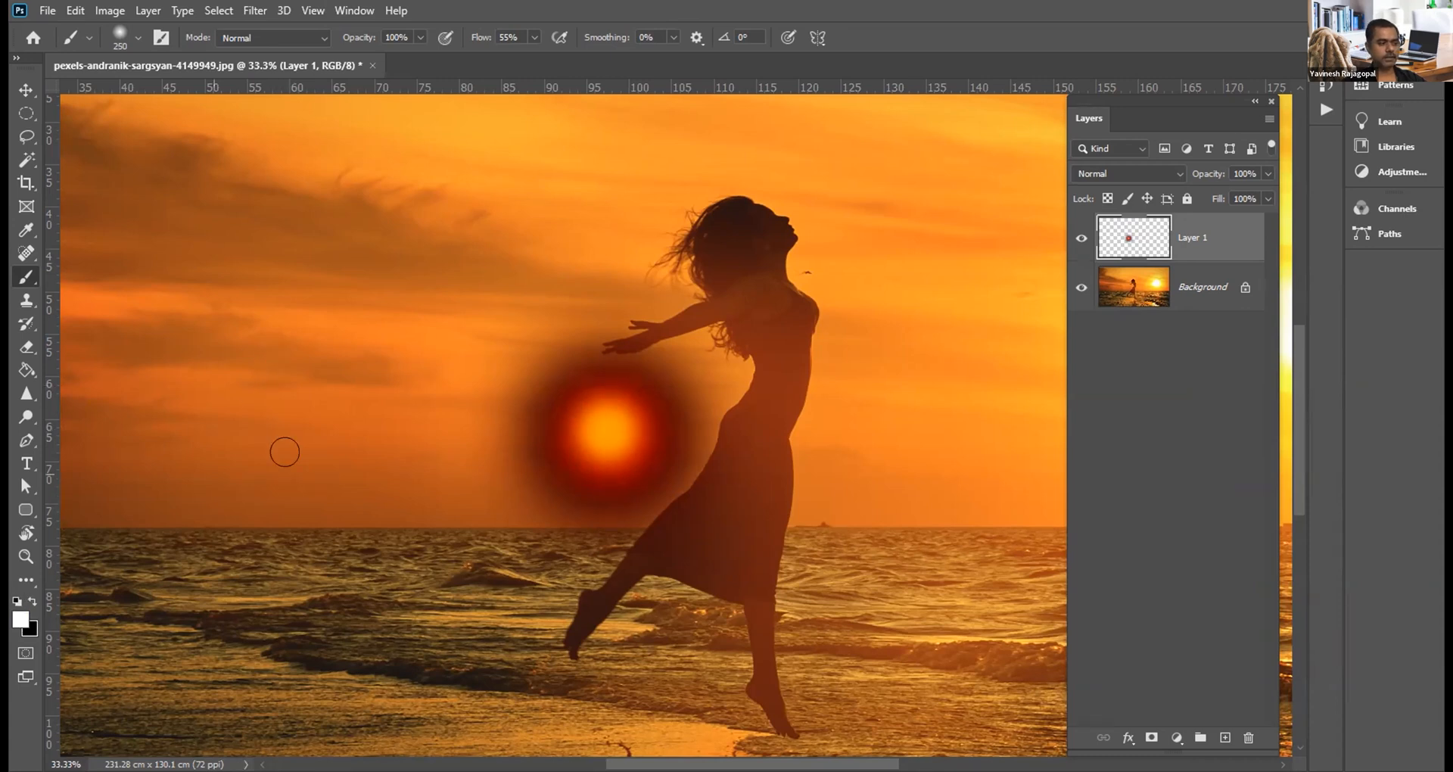
key("bracketleft")
key("bracketleft")
key("bracketleft")
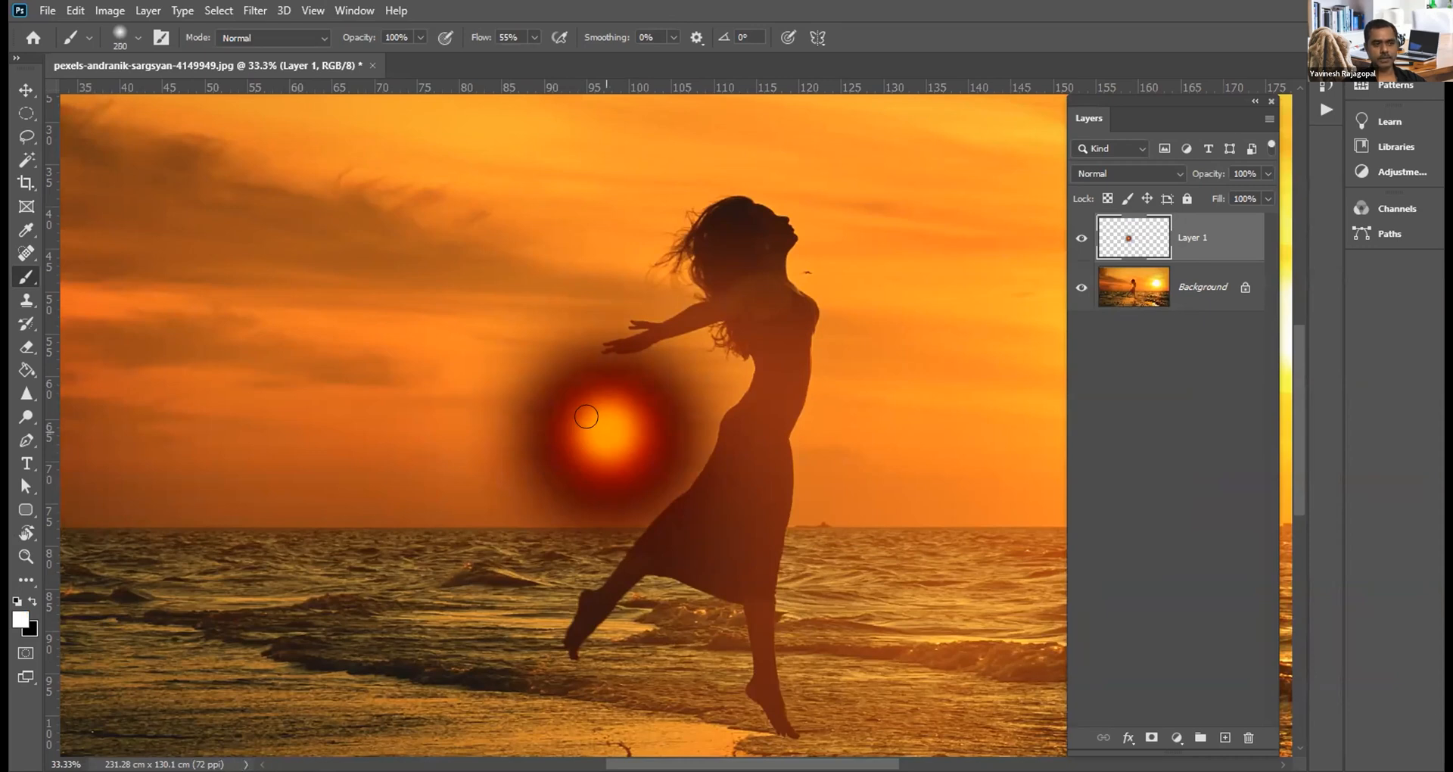
mouse_move(605, 430)
left_mouse_down()
mouse_move(594, 416)
mouse_move(605, 430)
left_mouse_up()
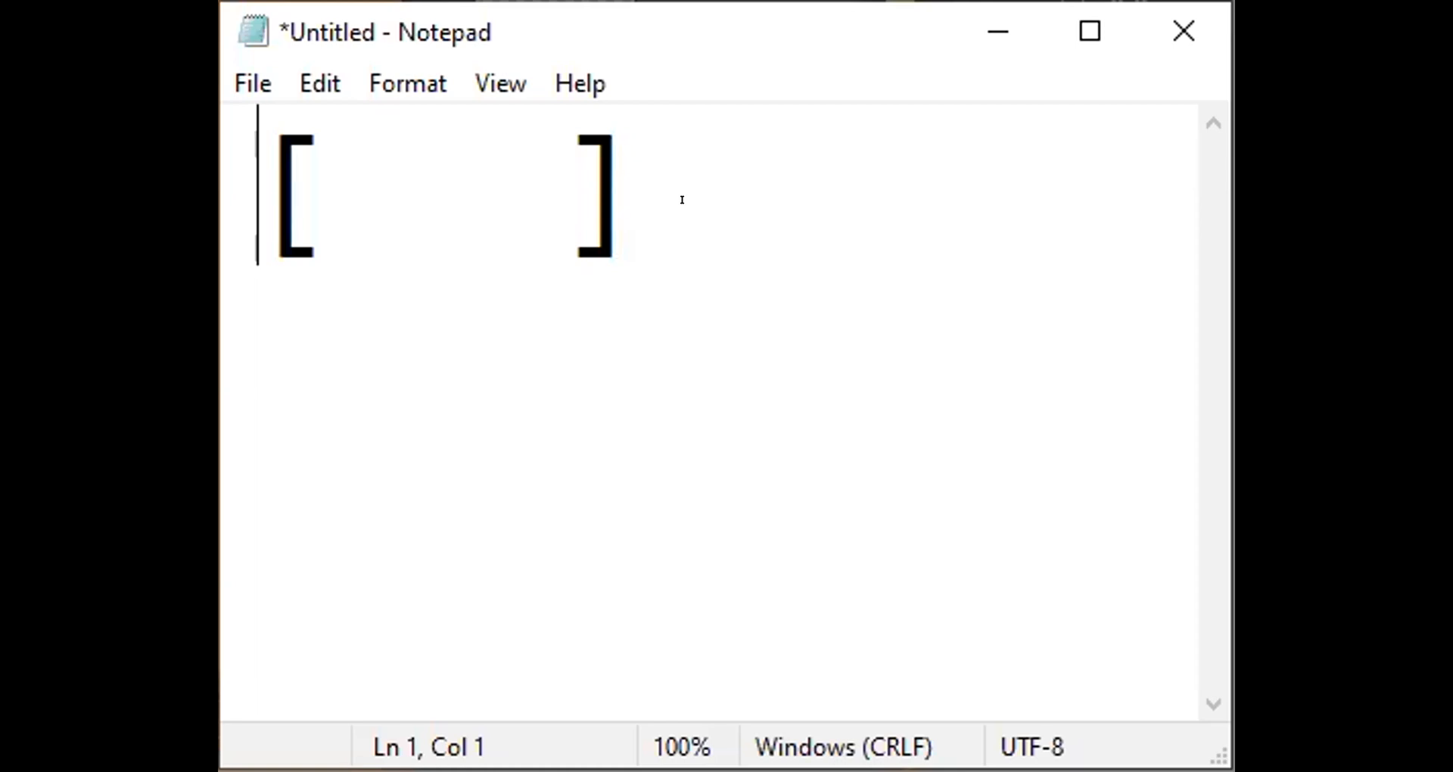
Step: Switch to Notepad and highlight the opening bracket and the closing bracket in the text
left_click_drag(333, 182, 227, 171)
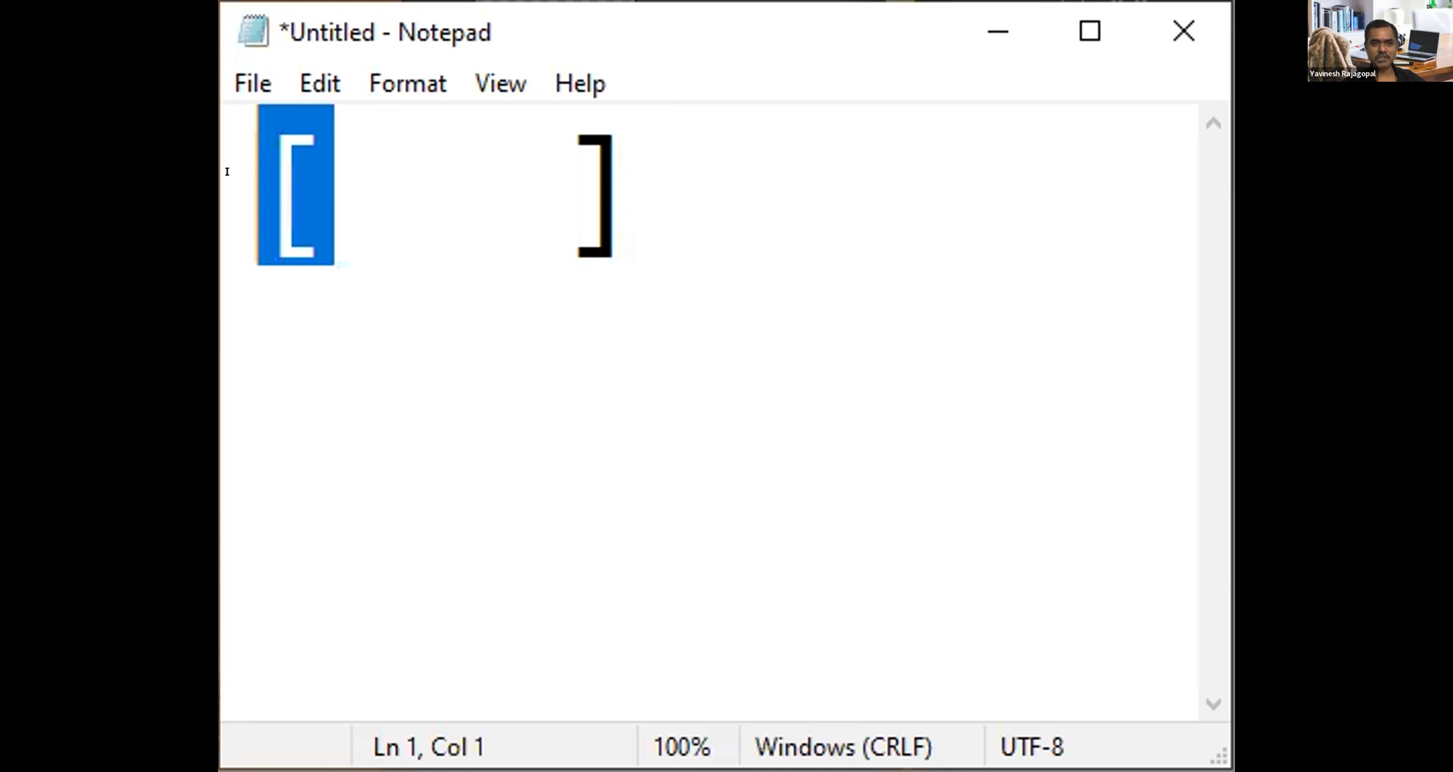
left_click(333, 172)
left_click_drag(333, 173, 253, 169)
left_click_drag(638, 170, 553, 169)
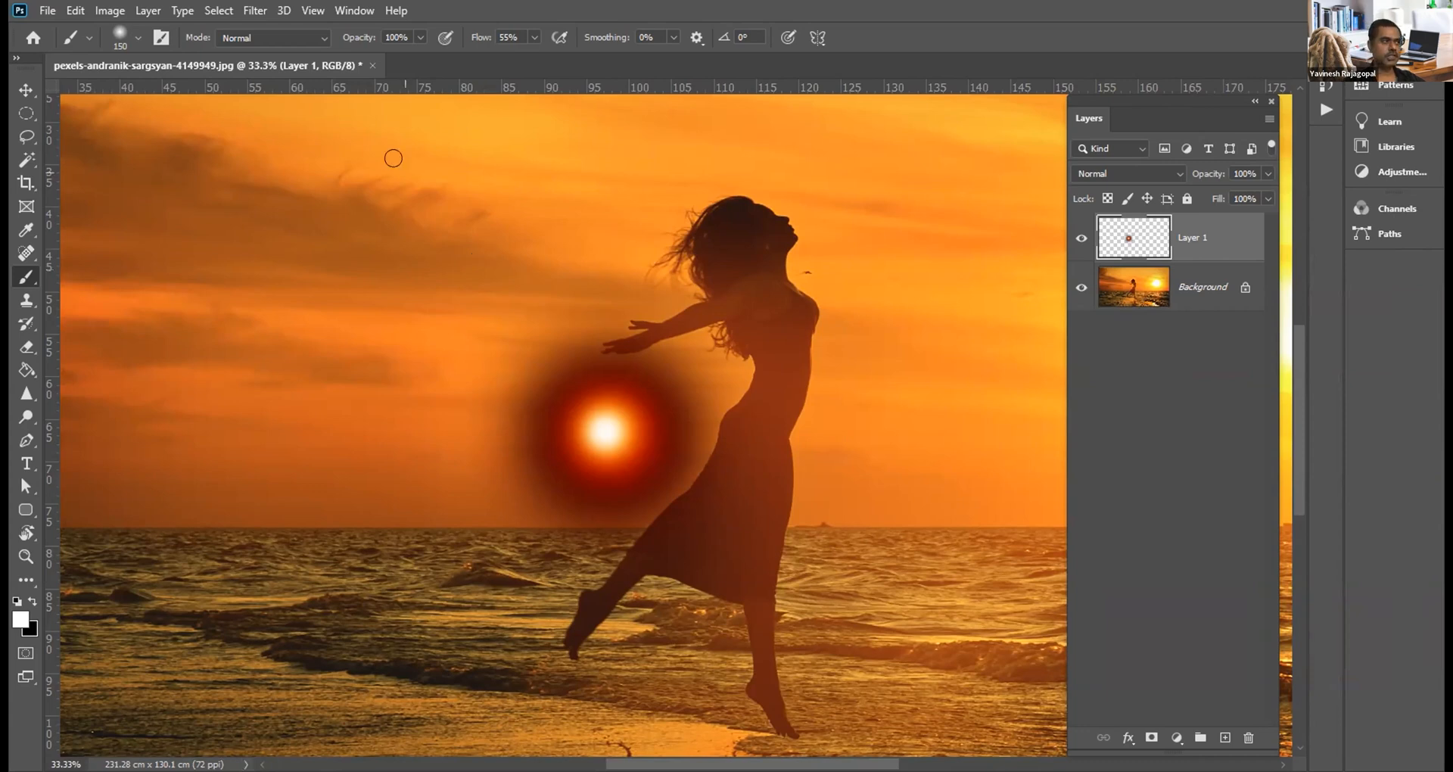
Step: Check the leaping-woman photo's pixel dimensions and resolution in the Image Size dialog, leaving it without changes
left_click(98, 10)
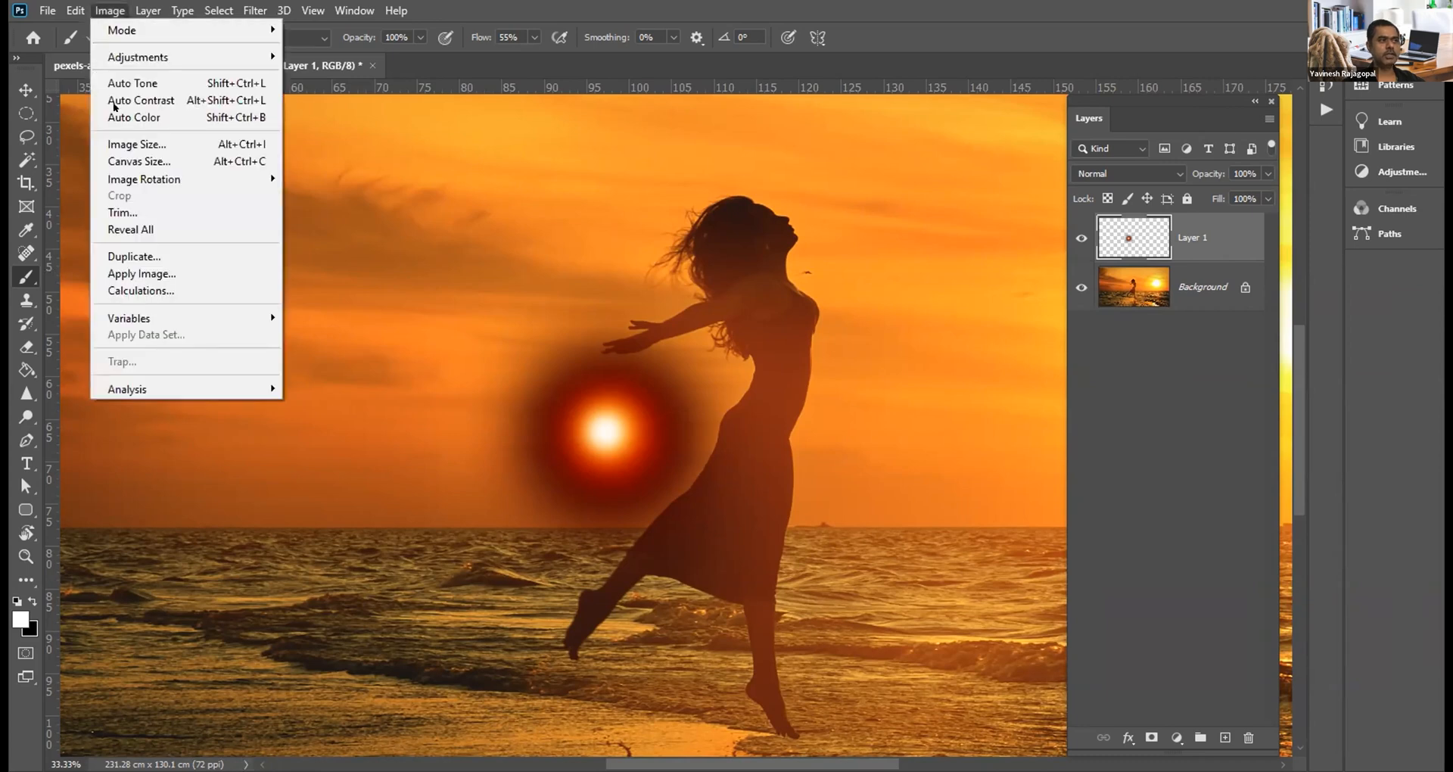
left_click(170, 141)
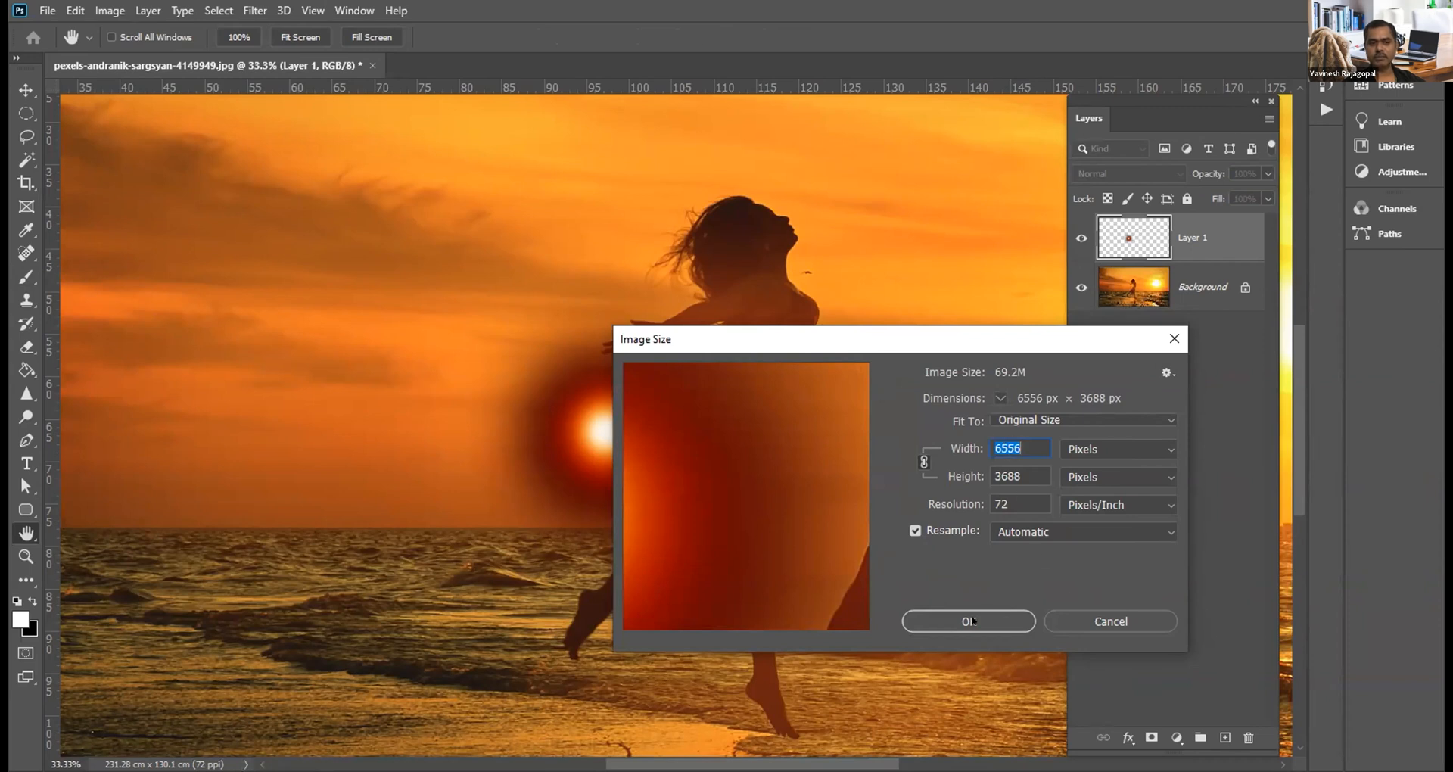
left_click(1143, 623)
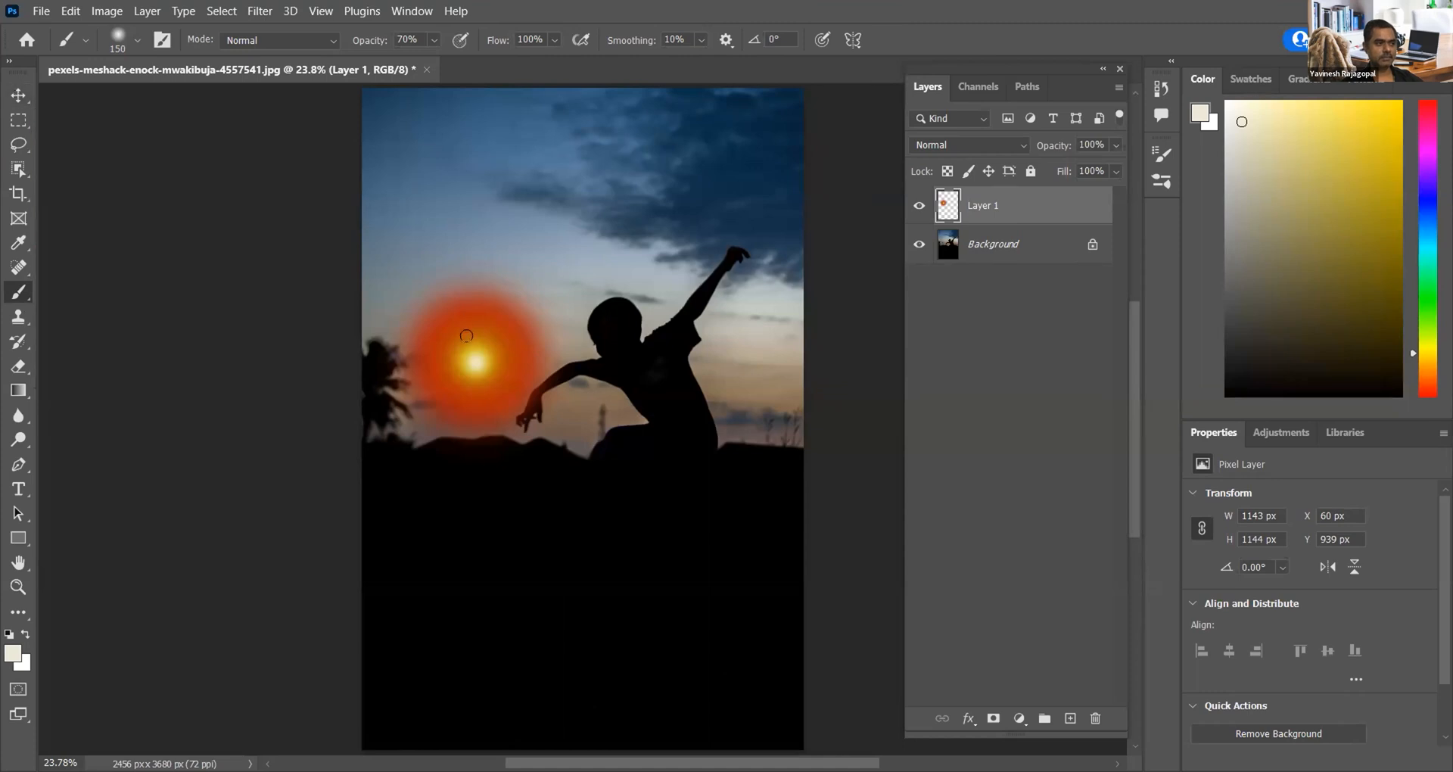
Step: Move the orange-red glow slightly up and to the right, towards the silhouetted boy, with the Move tool
left_click(27, 96)
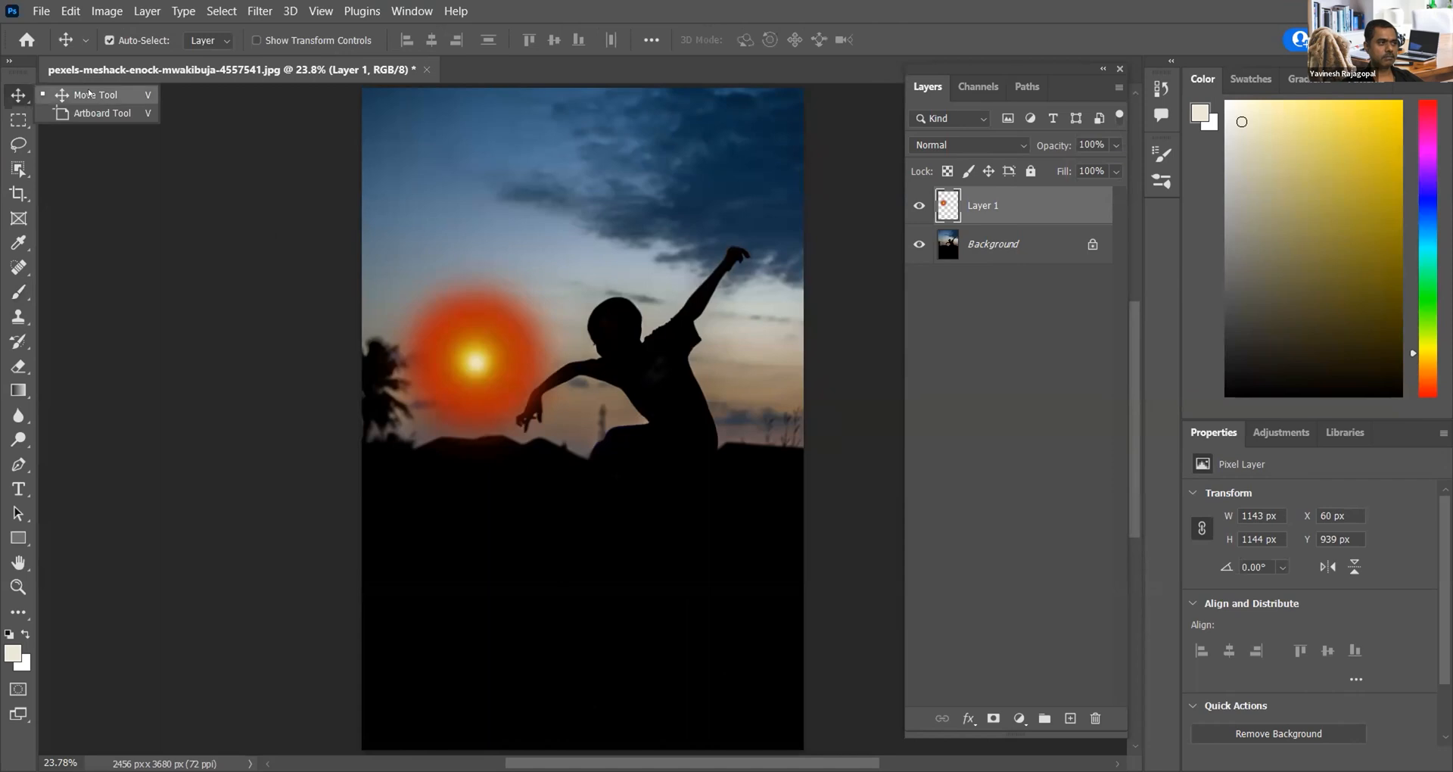
left_click(475, 345)
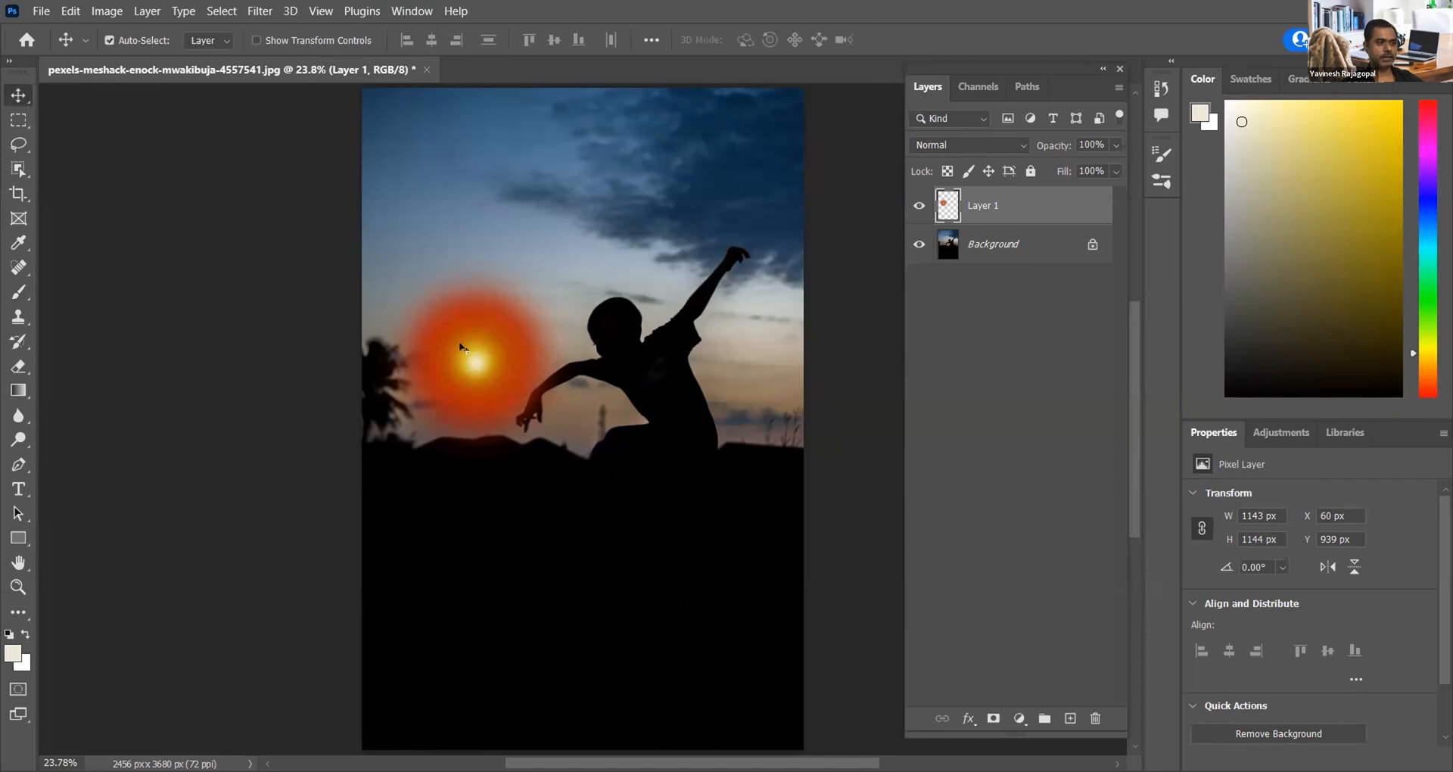
left_click_drag(467, 347, 494, 316)
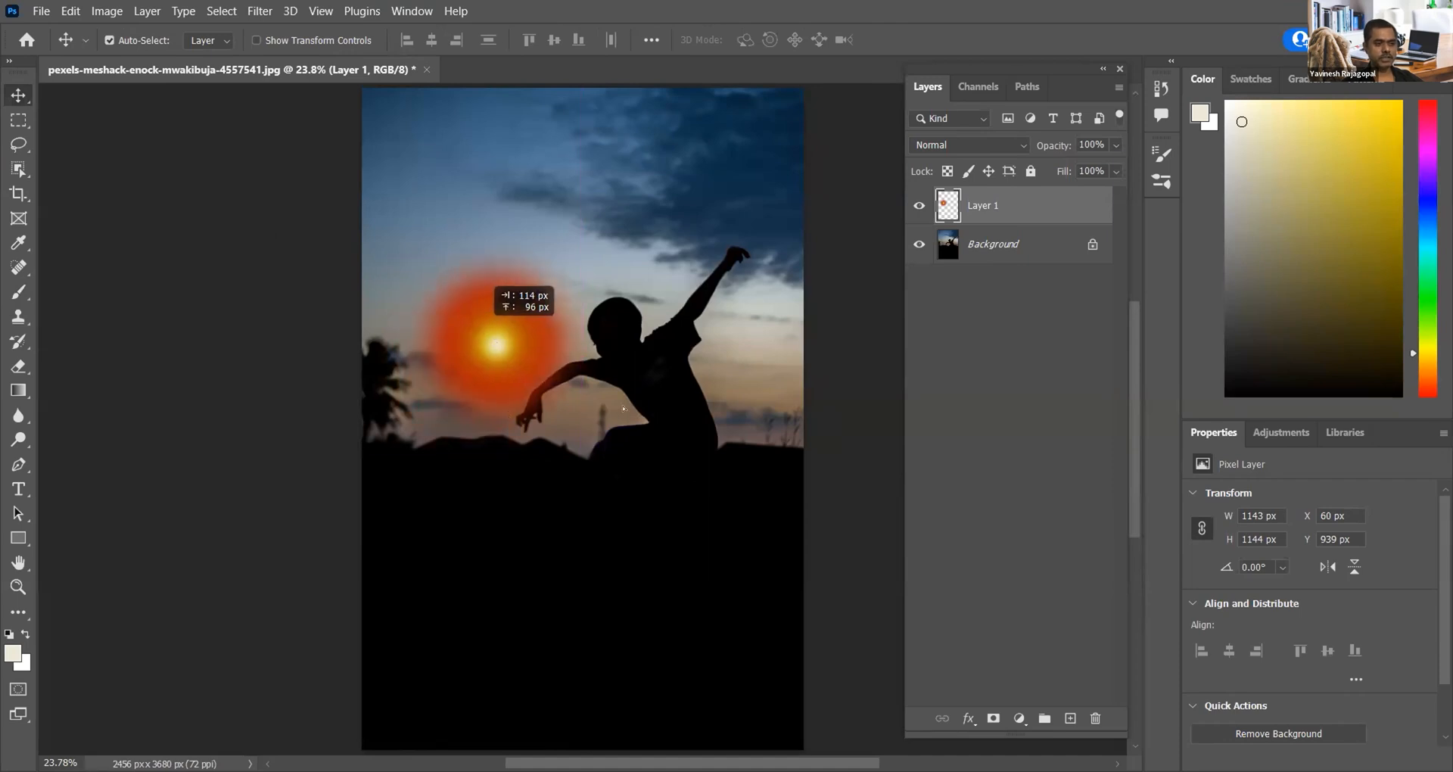
left_click_drag(581, 405, 582, 397)
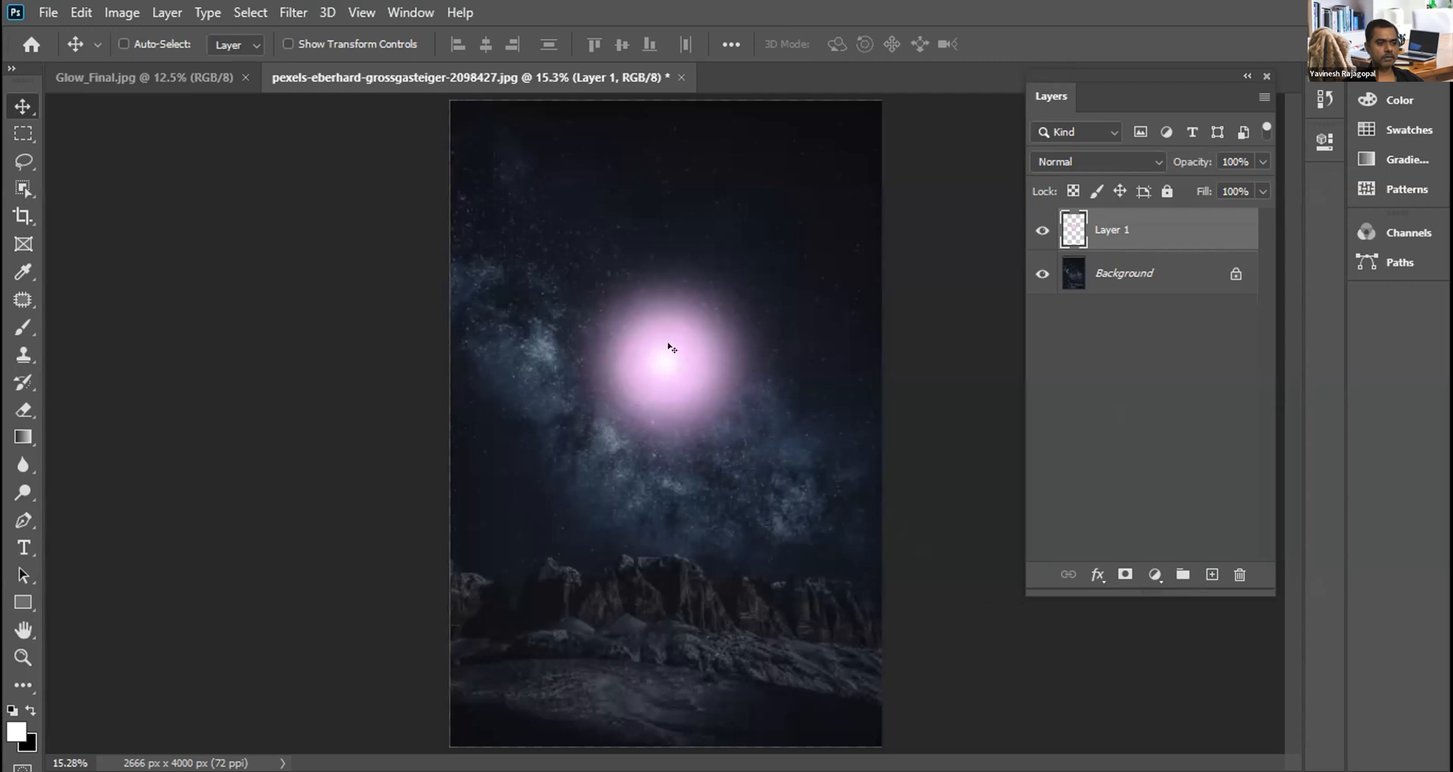
Step: Move the pink glow slightly down in the starry sky and scale it to about 52% with Free Transform
left_click_drag(668, 347, 669, 365)
key("ctrl")
key("ctrl+t")
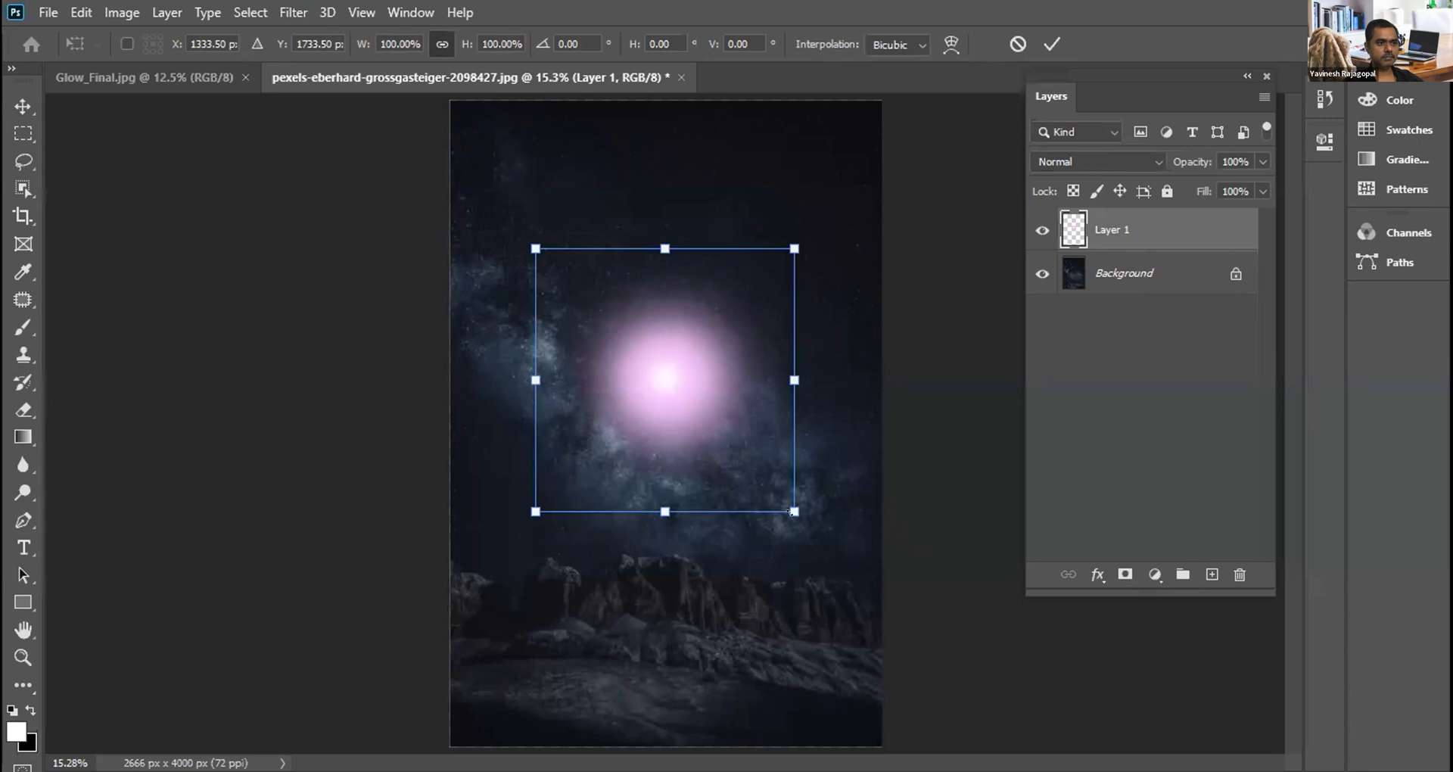
left_click_drag(786, 497, 733, 429)
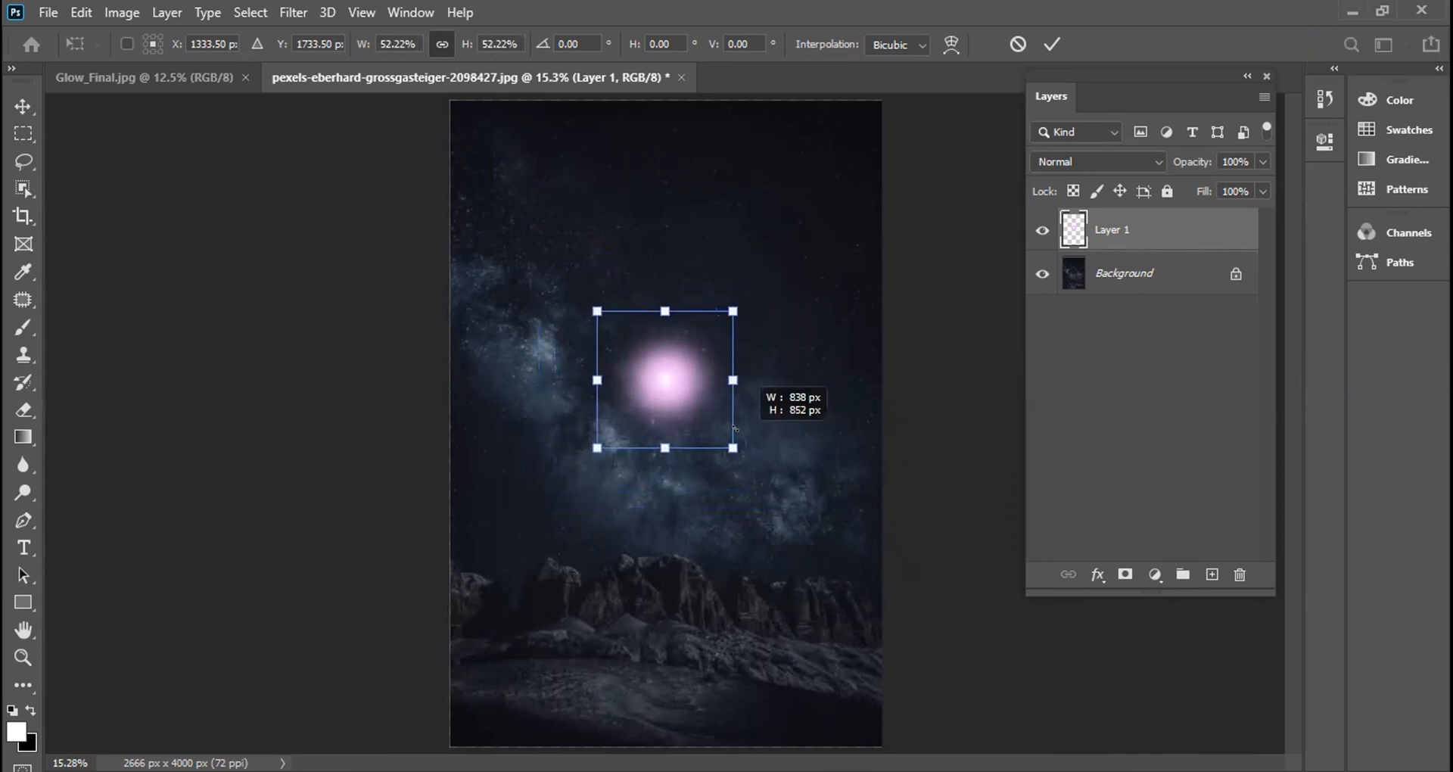
left_click_drag(734, 429, 734, 429)
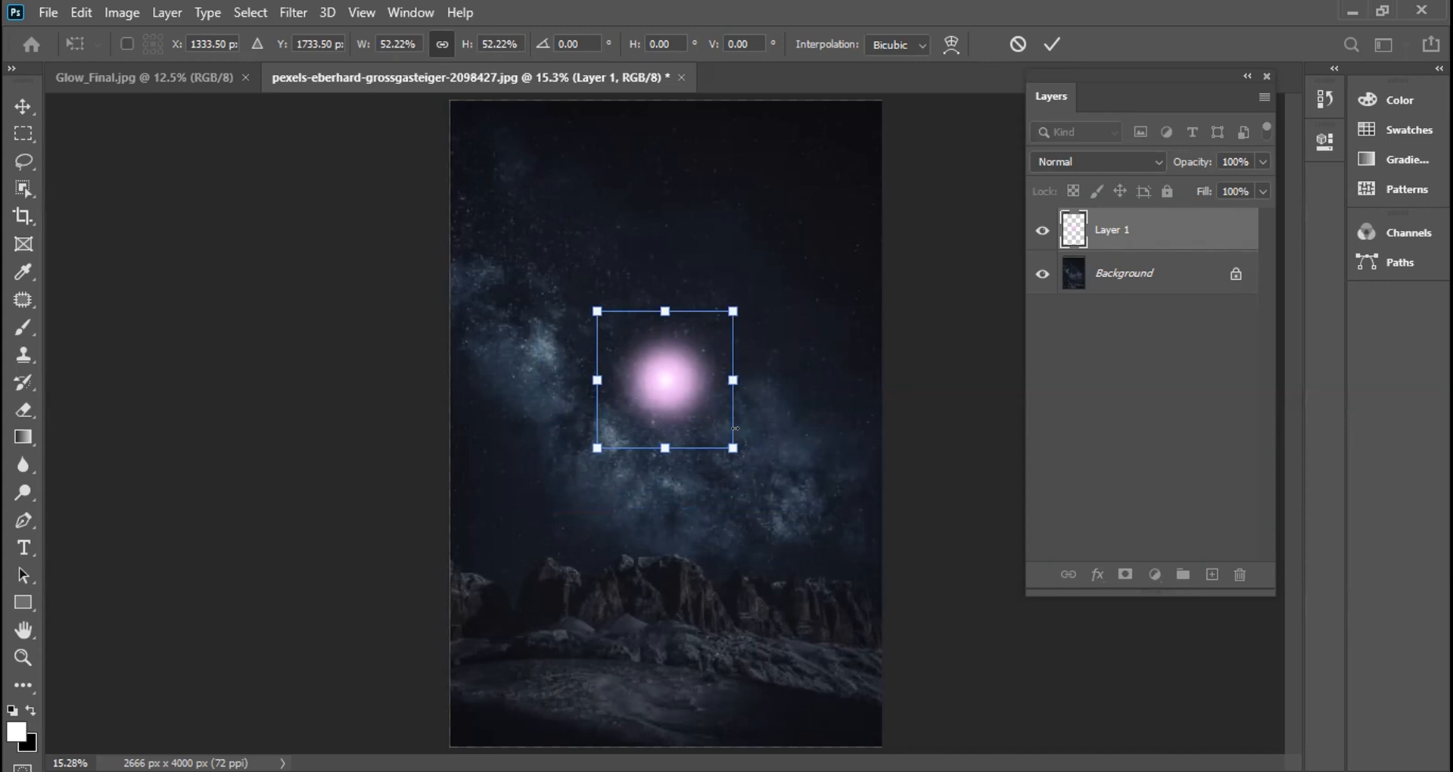
key("Return")
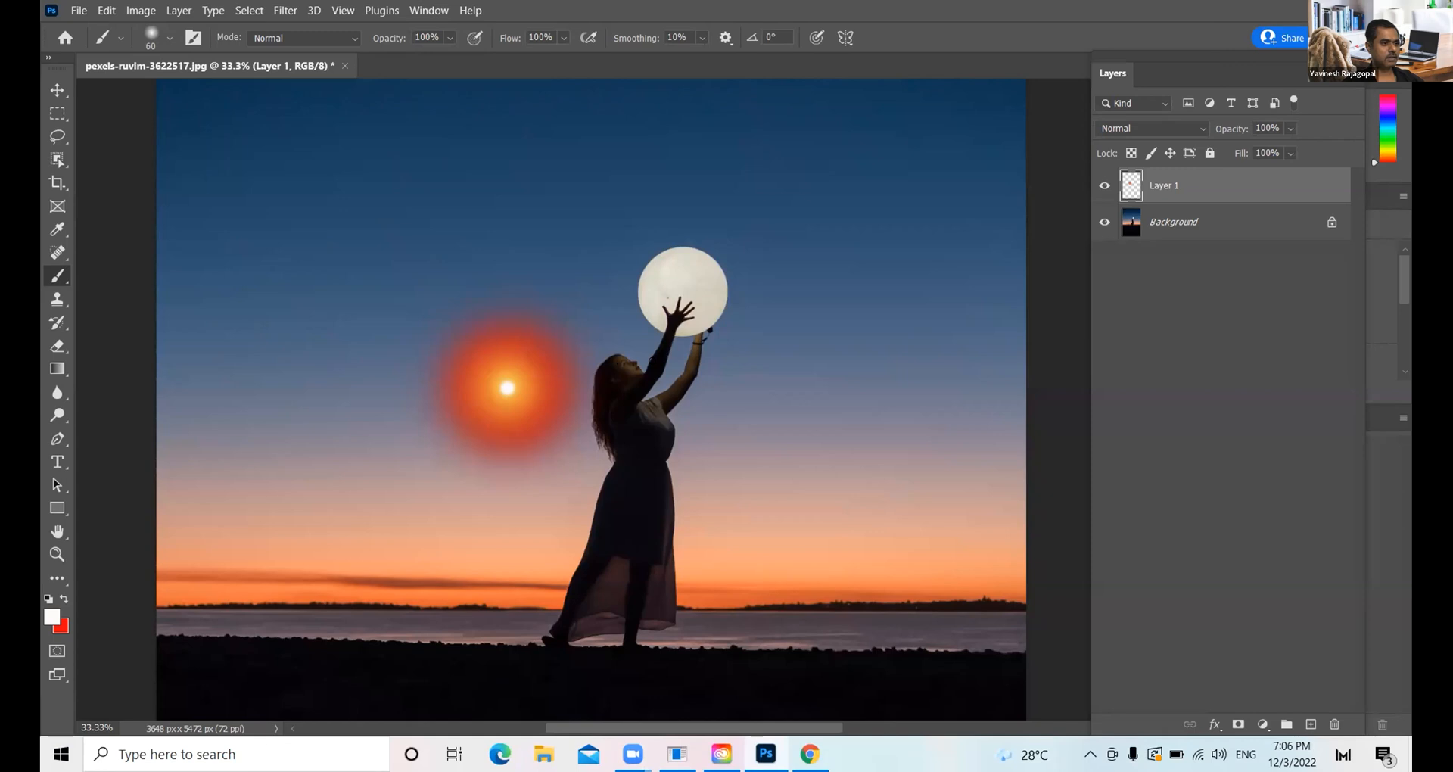
Step: Enlarge the white brush and dab it over the centre of the orange glow beside the woman holding the moon
key("bracketright")
key("bracketright")
left_click(498, 379)
left_click(499, 379)
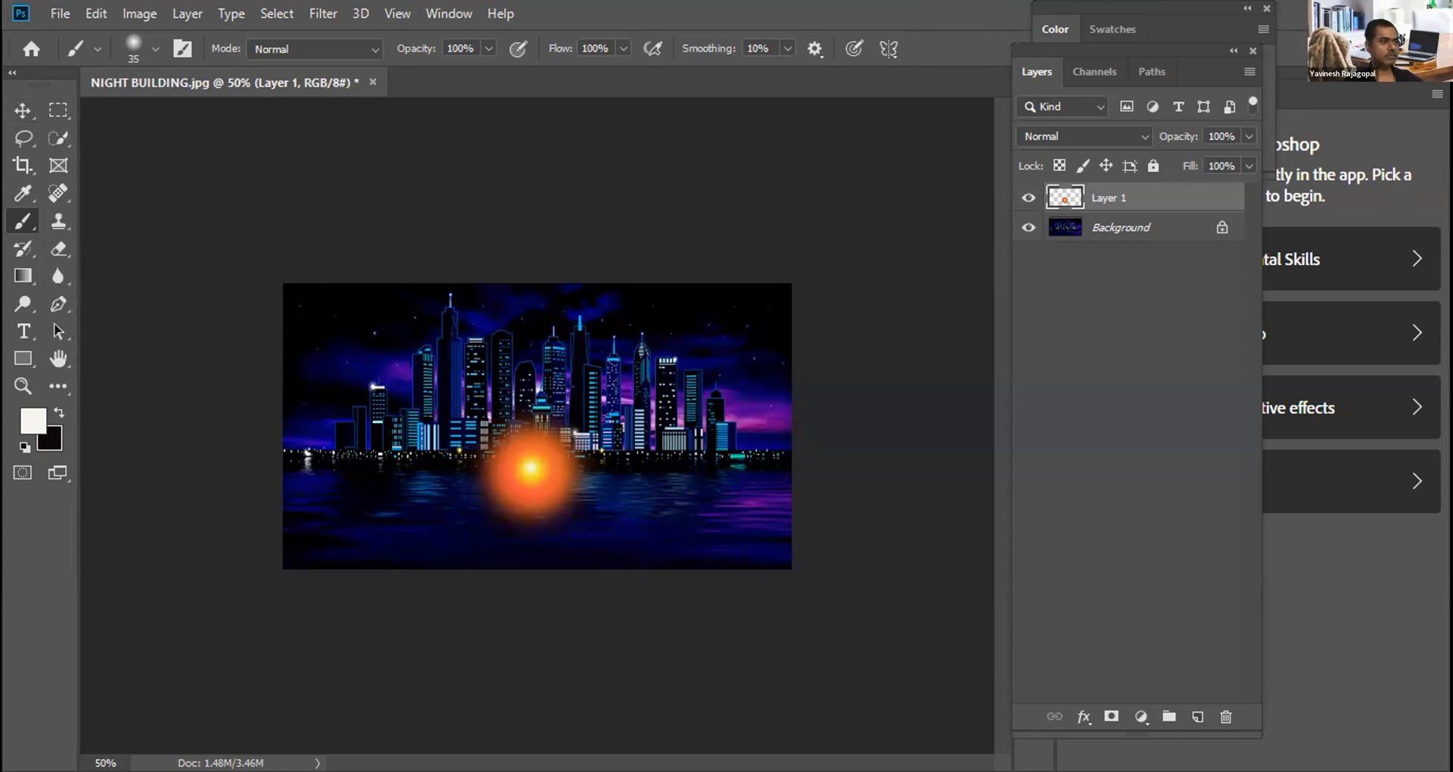
Step: Reposition the orange glow with the Move tool, placing it over the central skyscrapers just above the waterline in the night city image
left_click(22, 110)
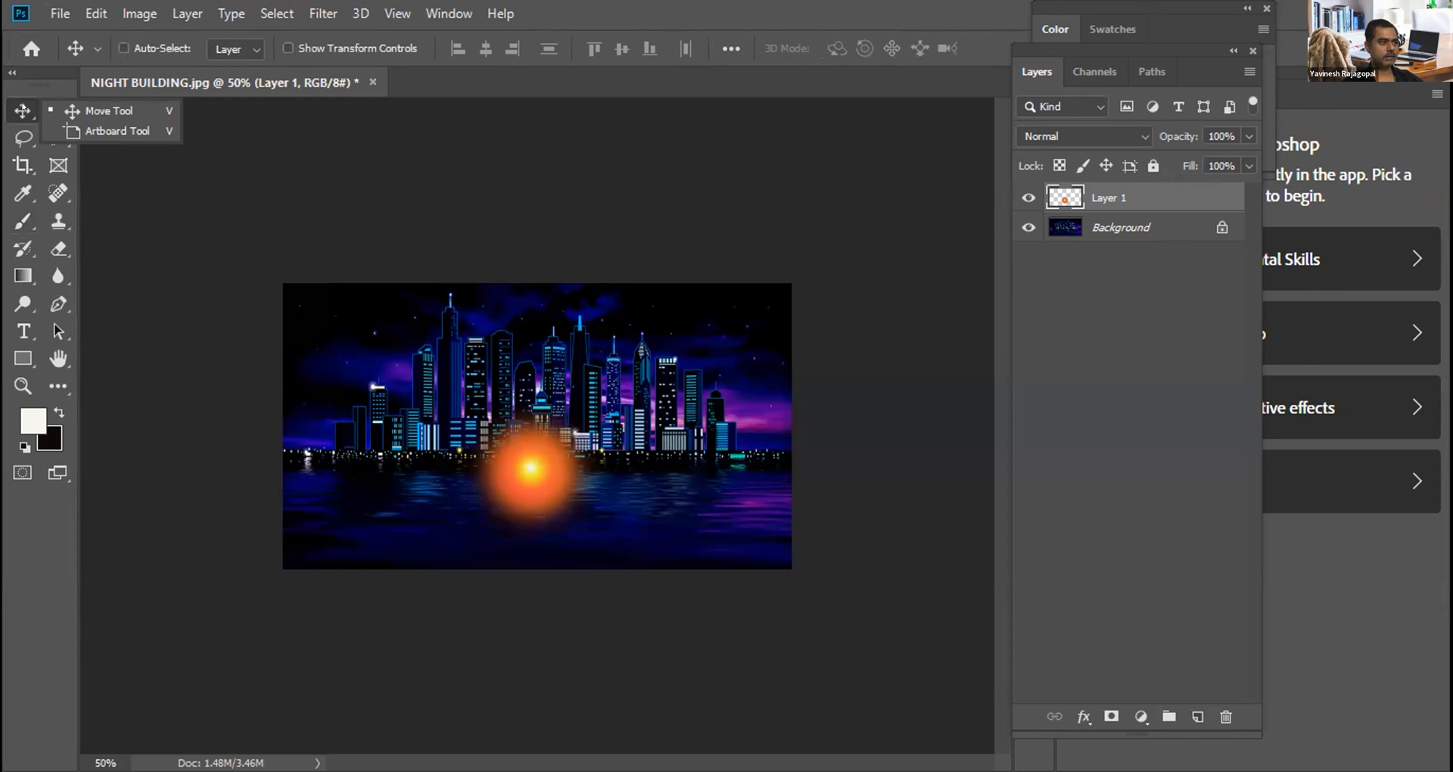
left_click(122, 111)
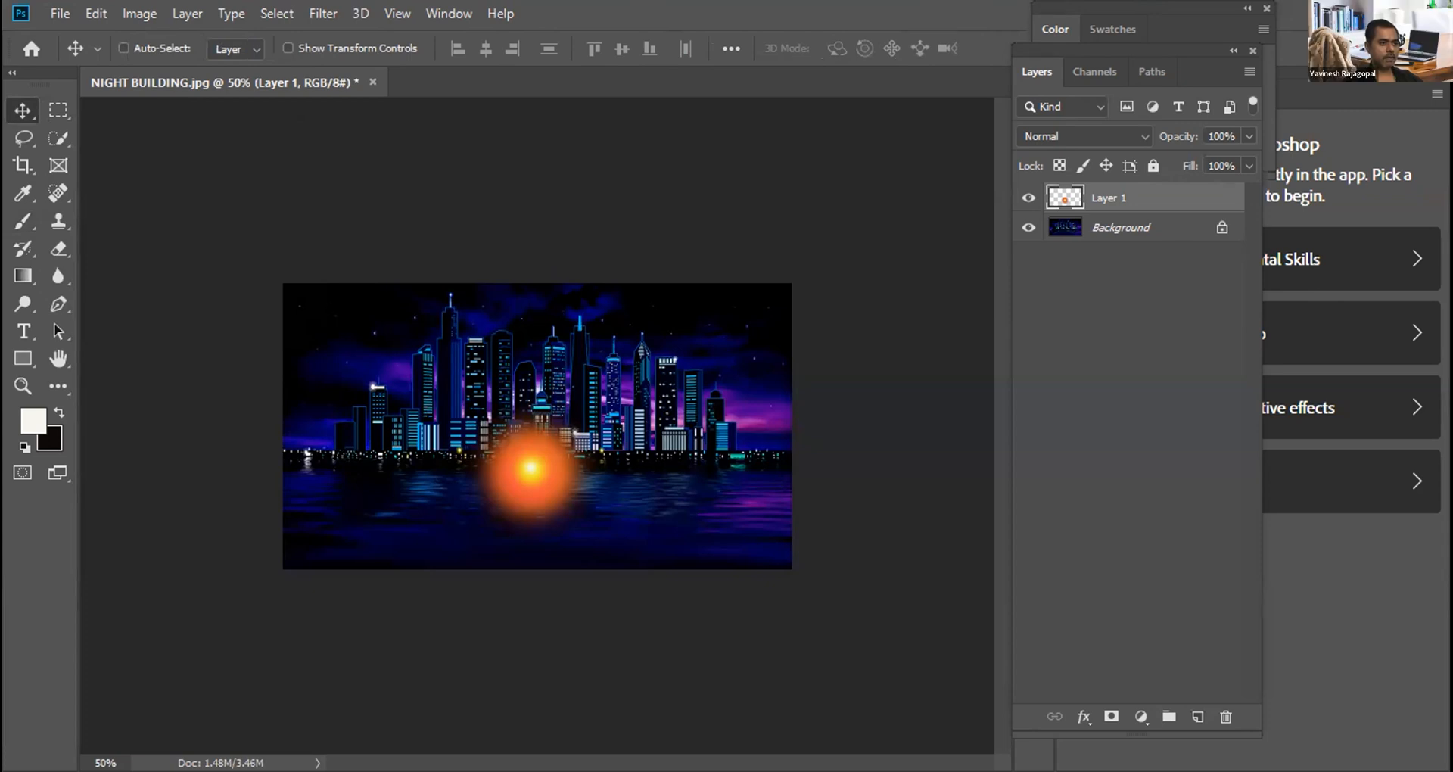
left_click(318, 323)
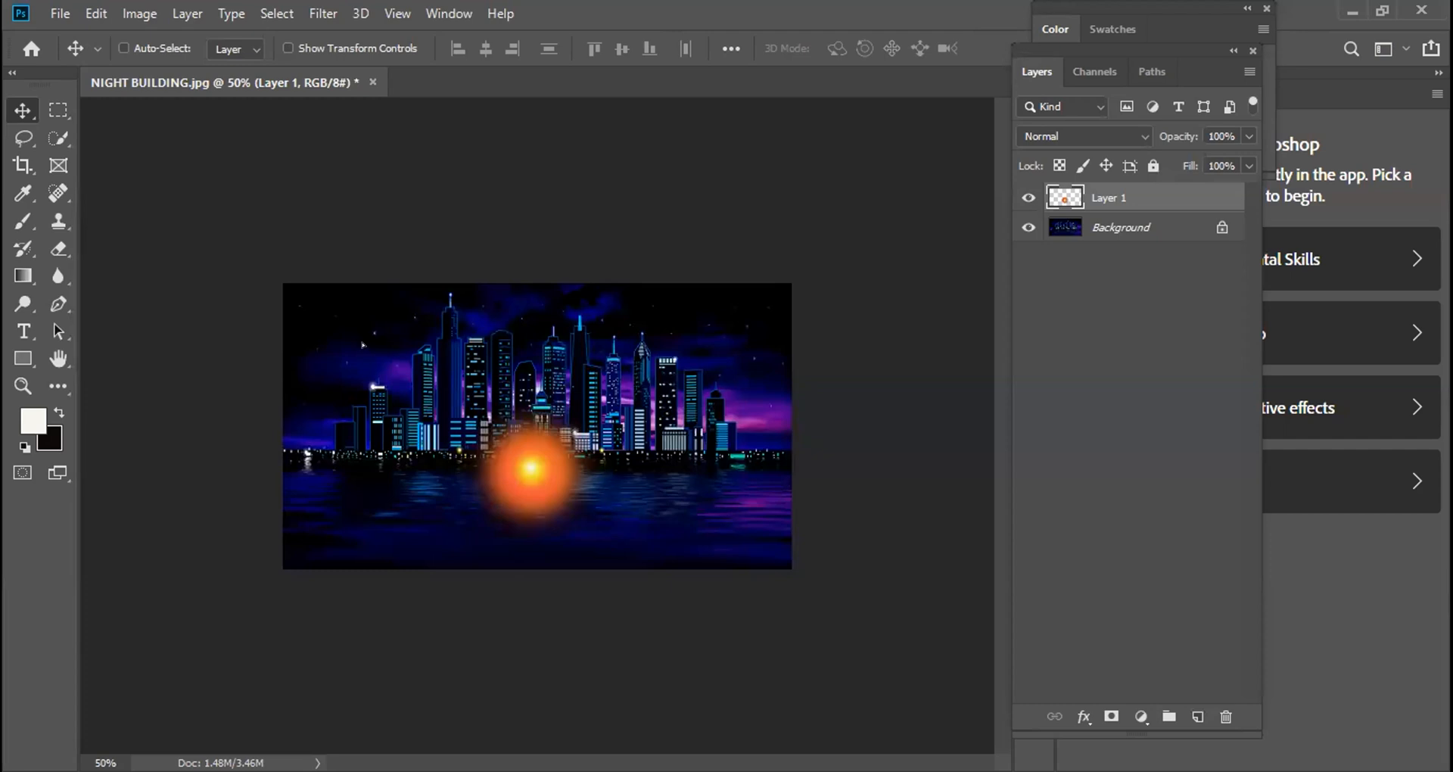
left_click_drag(504, 451, 482, 430)
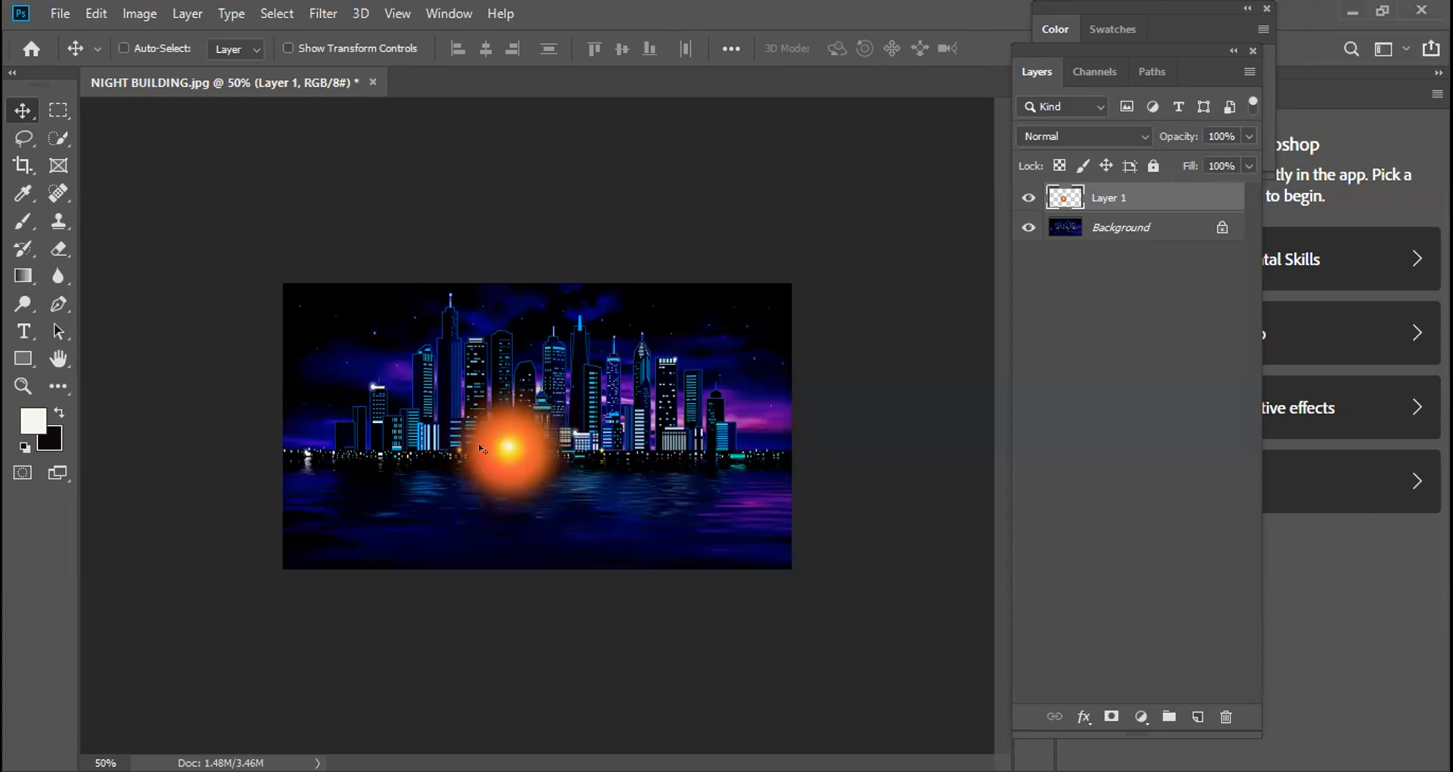
left_click_drag(483, 477, 483, 481)
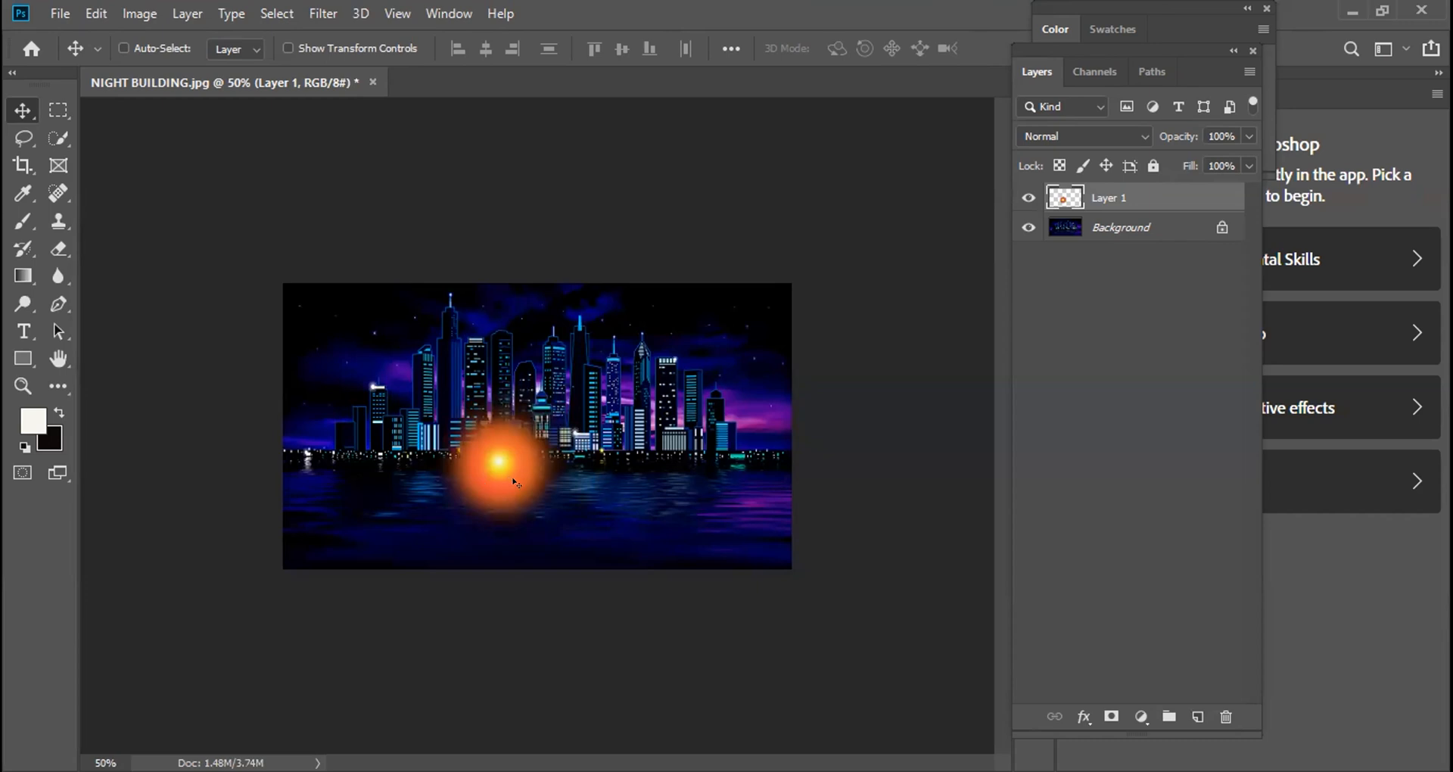
left_click_drag(513, 482, 532, 473)
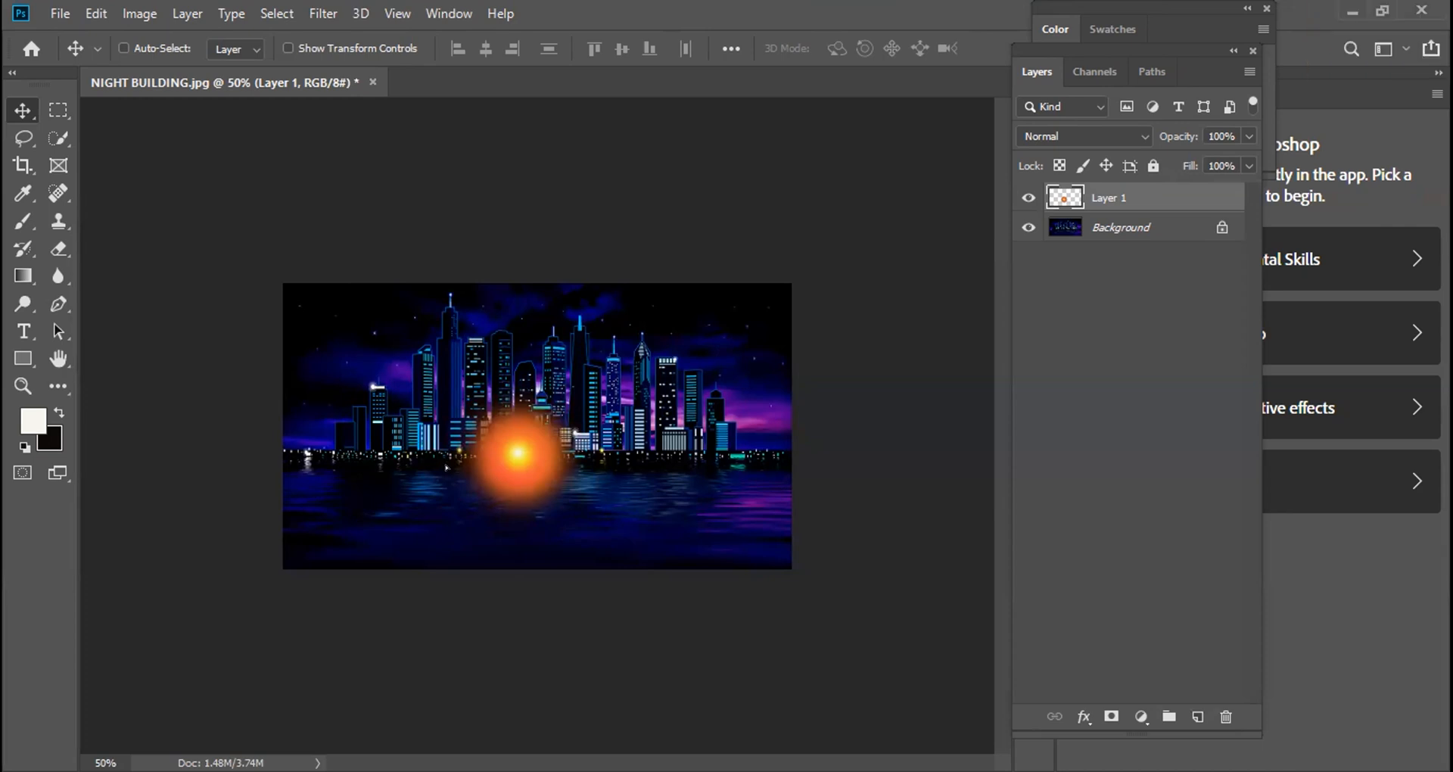
left_click_drag(445, 467, 463, 468)
left_click_drag(464, 483, 465, 486)
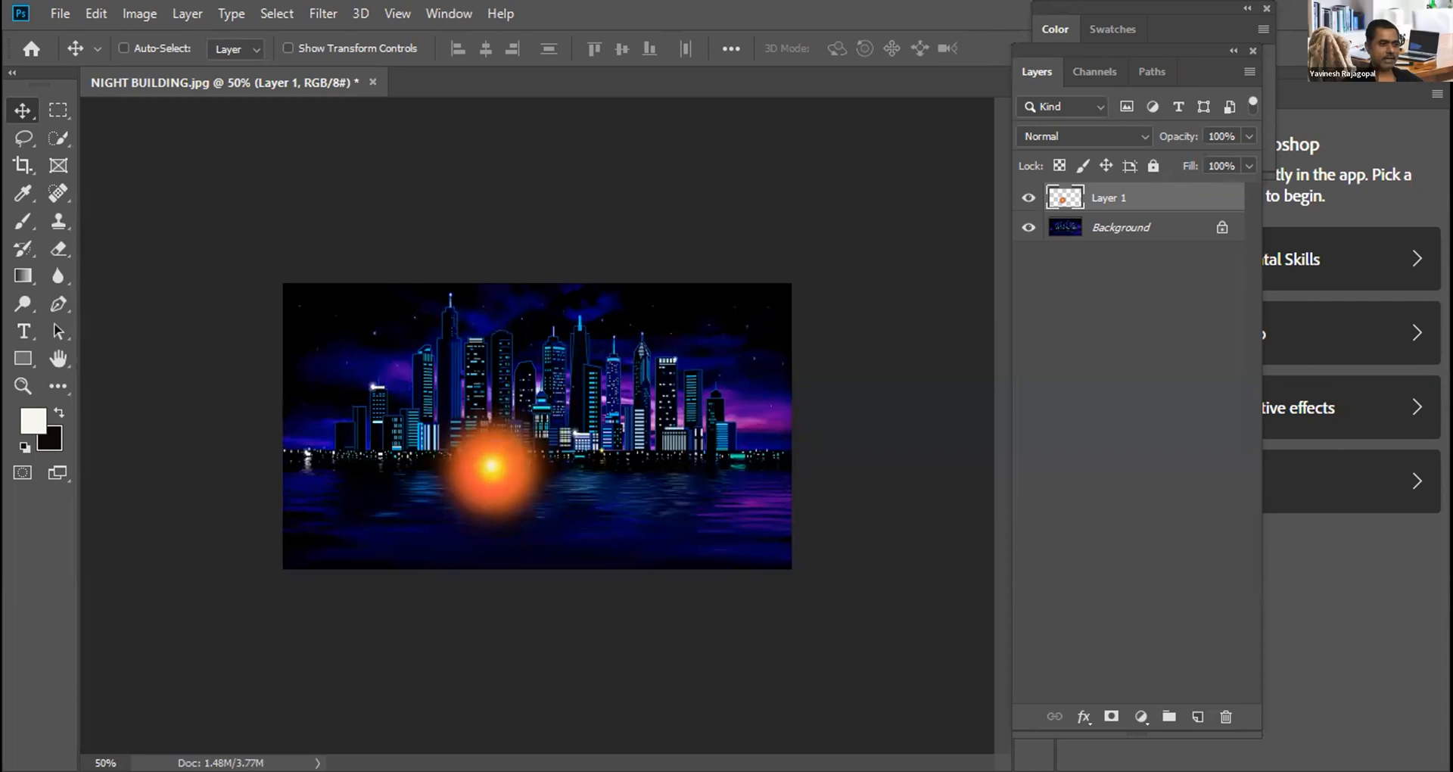
left_click_drag(474, 505, 445, 431)
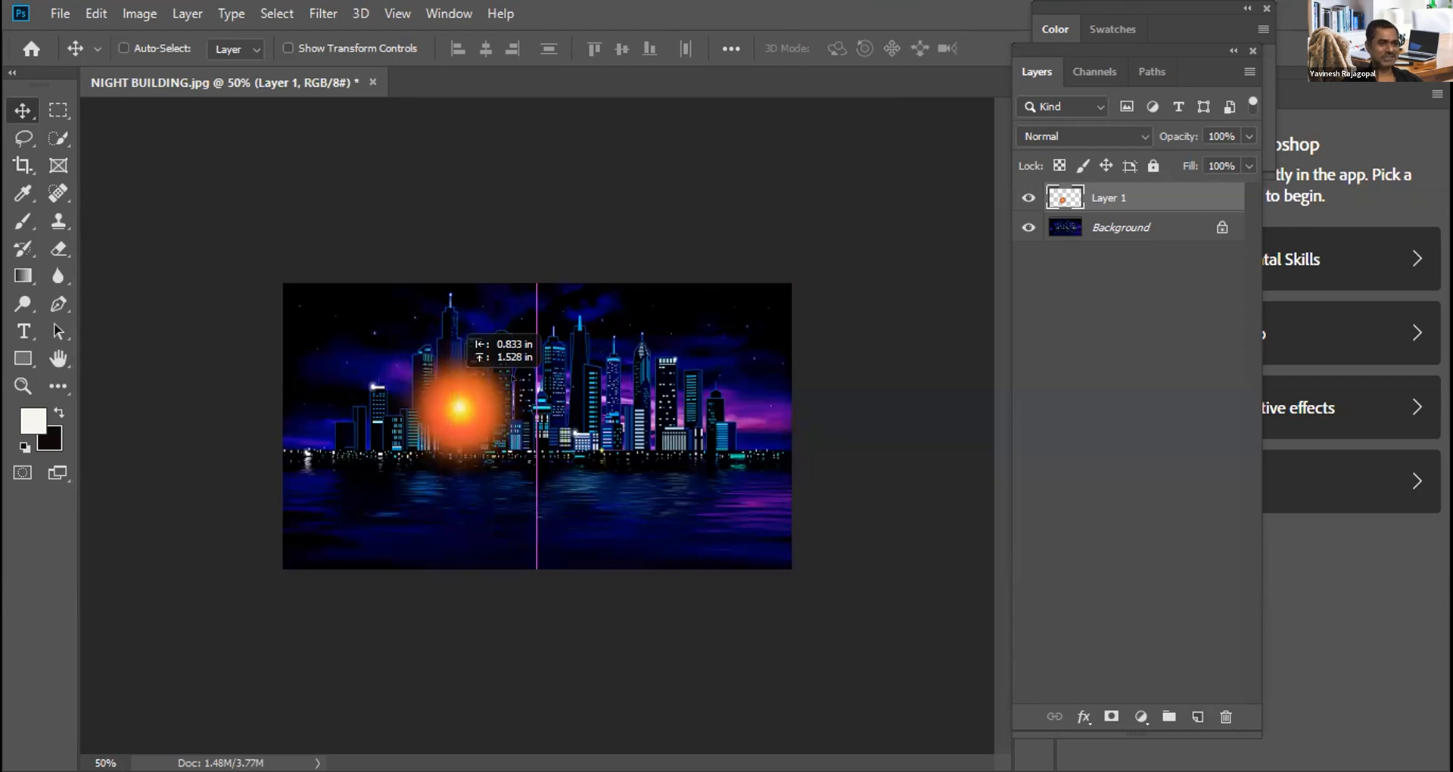
left_click_drag(500, 392, 515, 383)
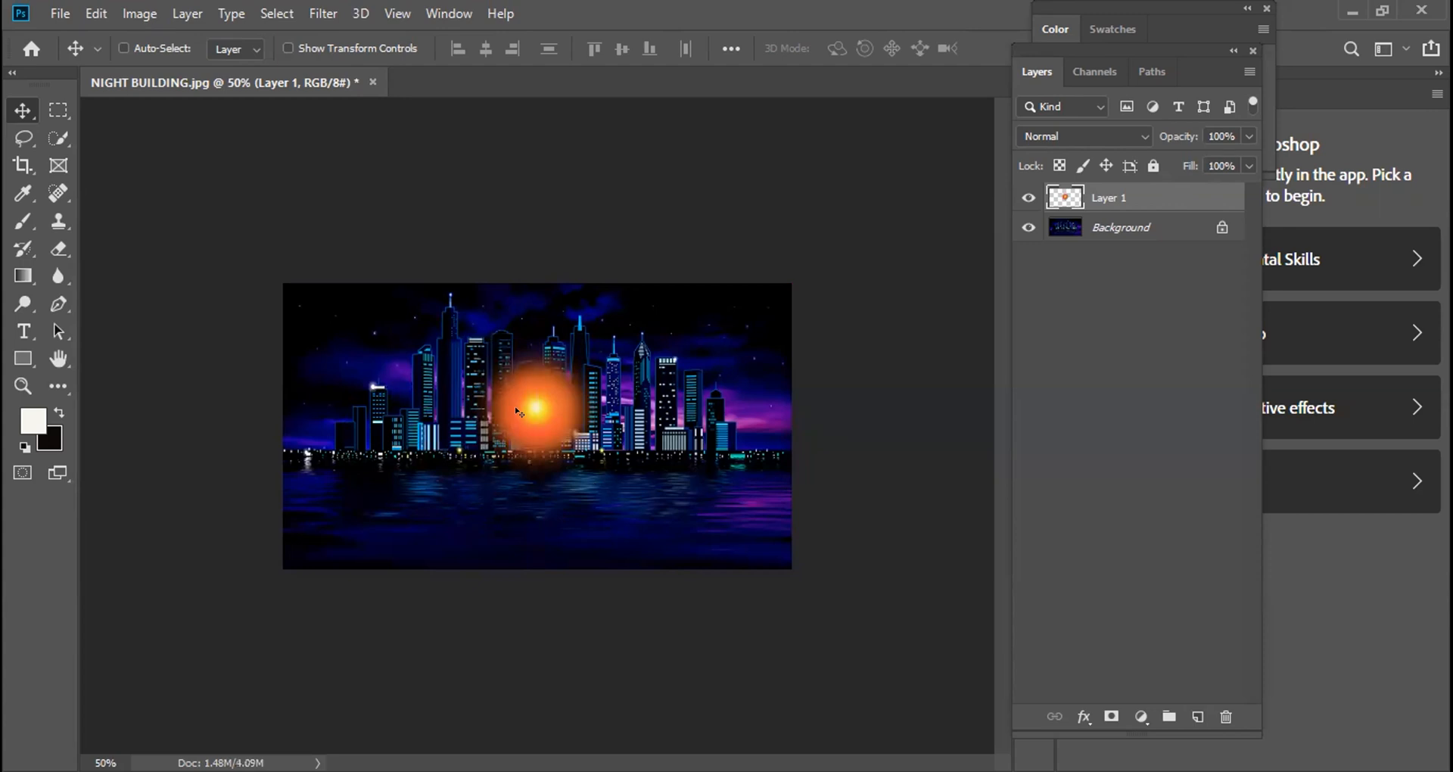
left_click_drag(528, 430, 528, 448)
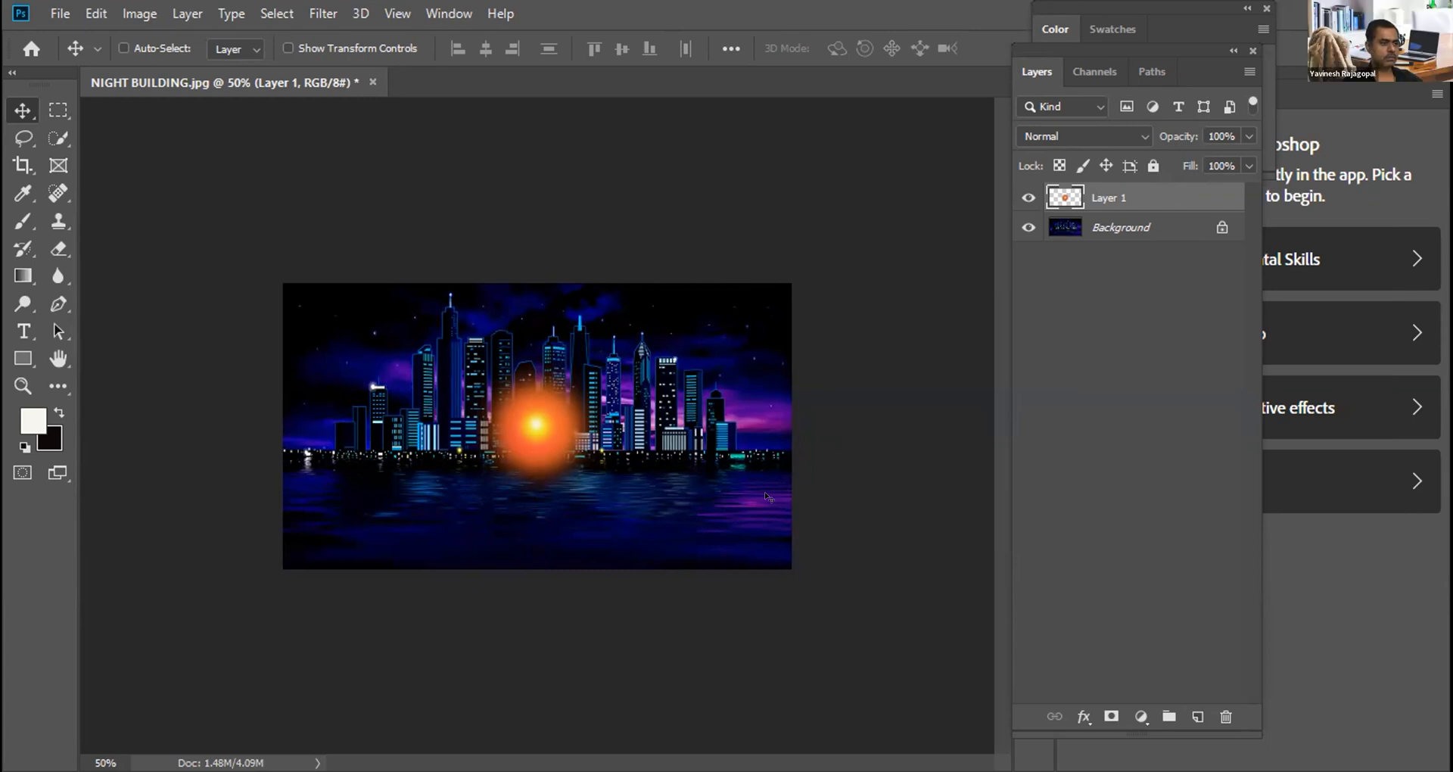
Step: Select the Smudge tool for working on the glow in the leaping-woman photo, zoomed to 50%
scroll(768, 497, "up", 3)
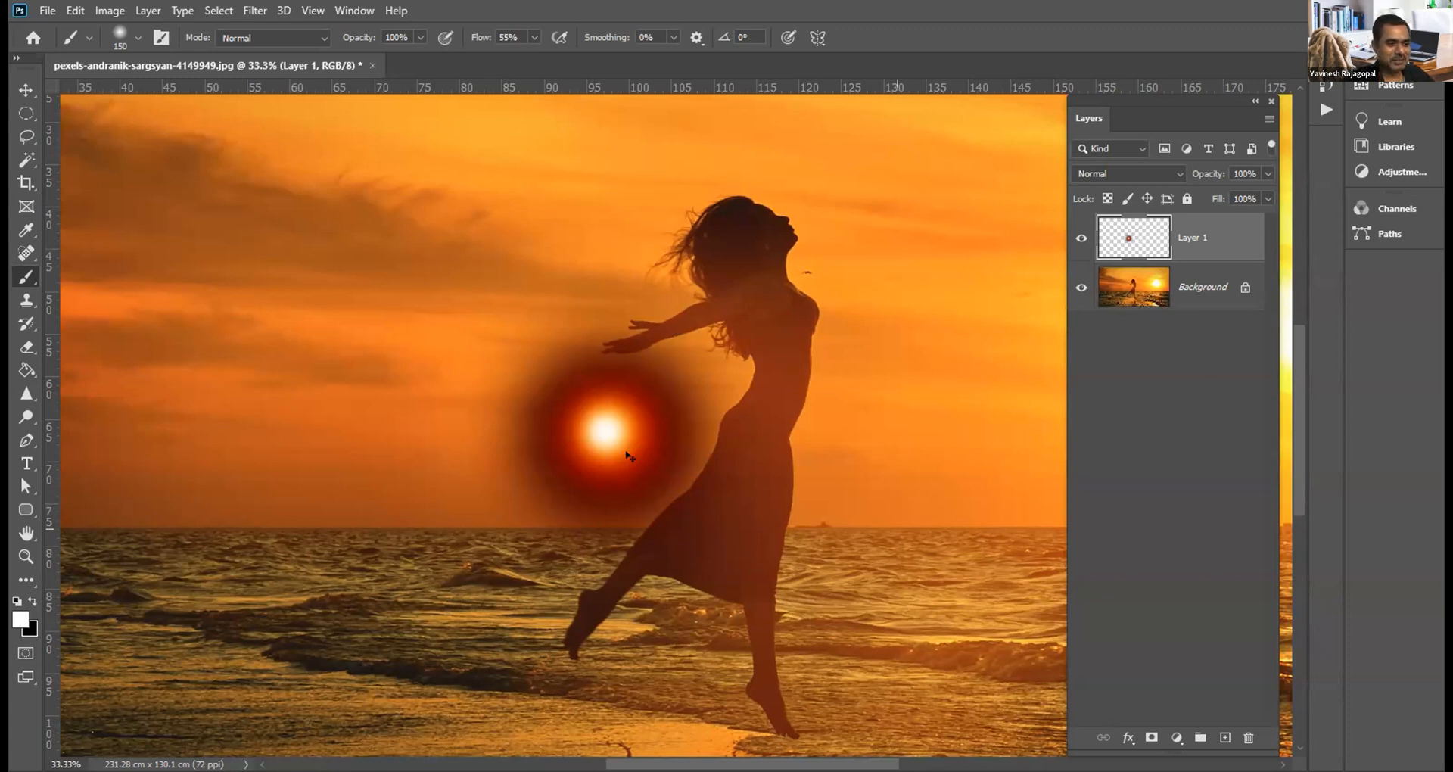
scroll(627, 455, "up", 3)
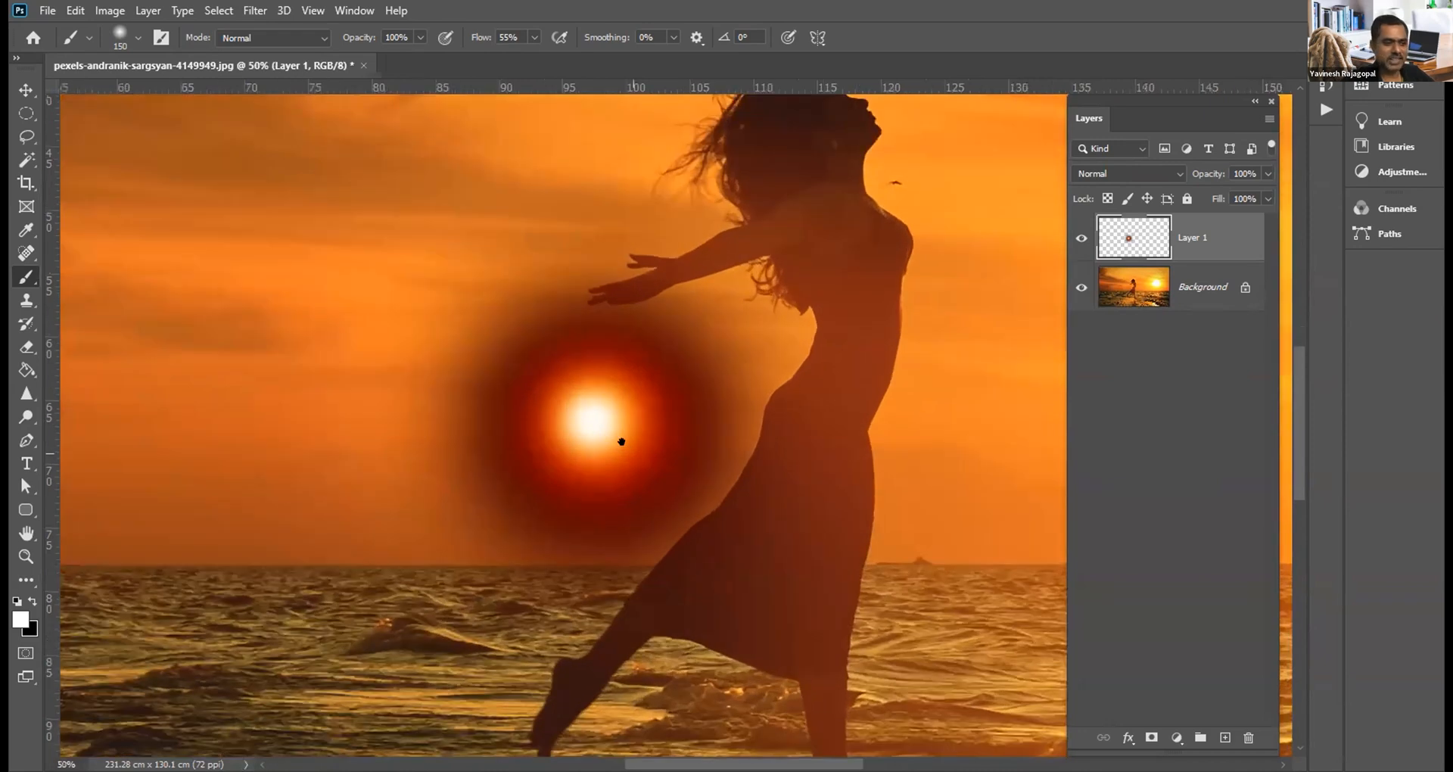
left_click_drag(717, 496, 657, 427)
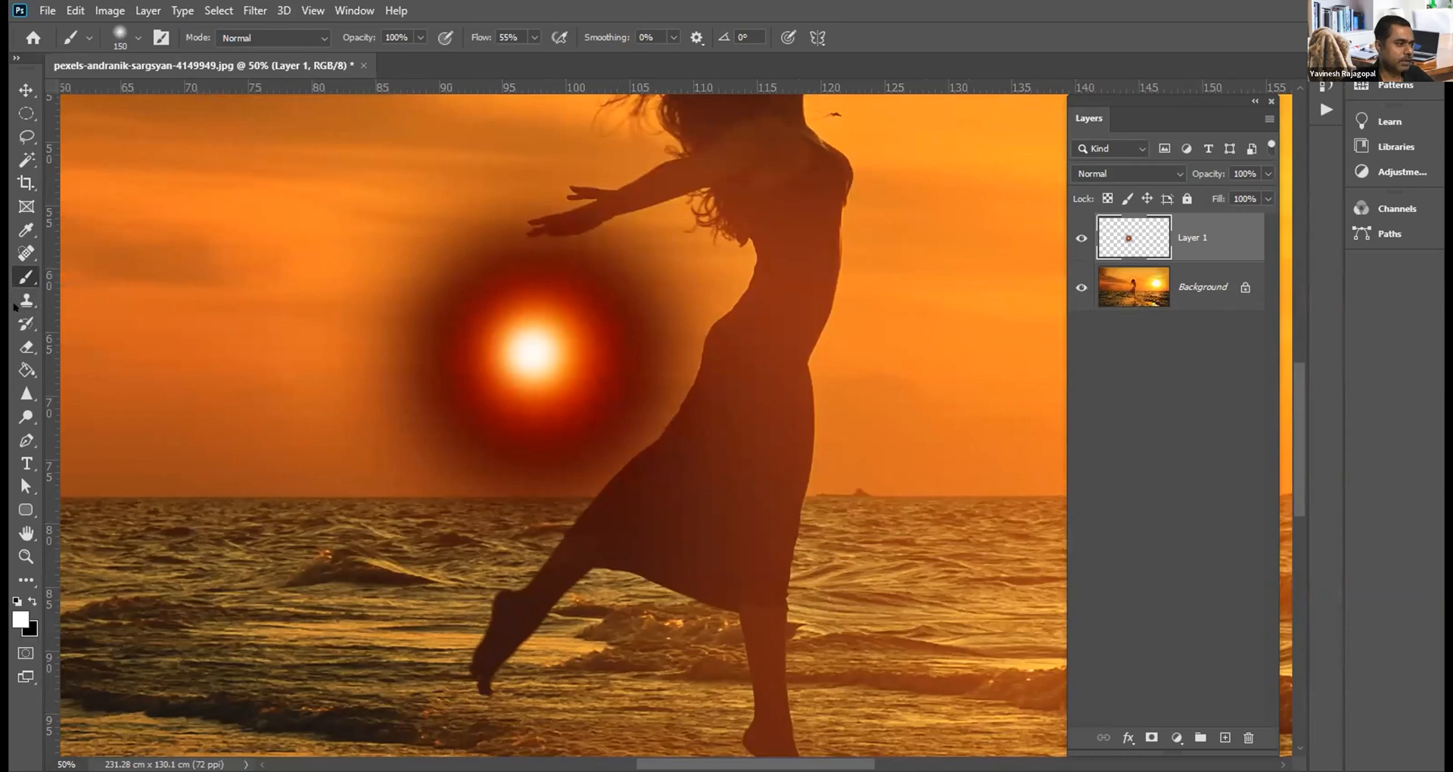
left_click(25, 395)
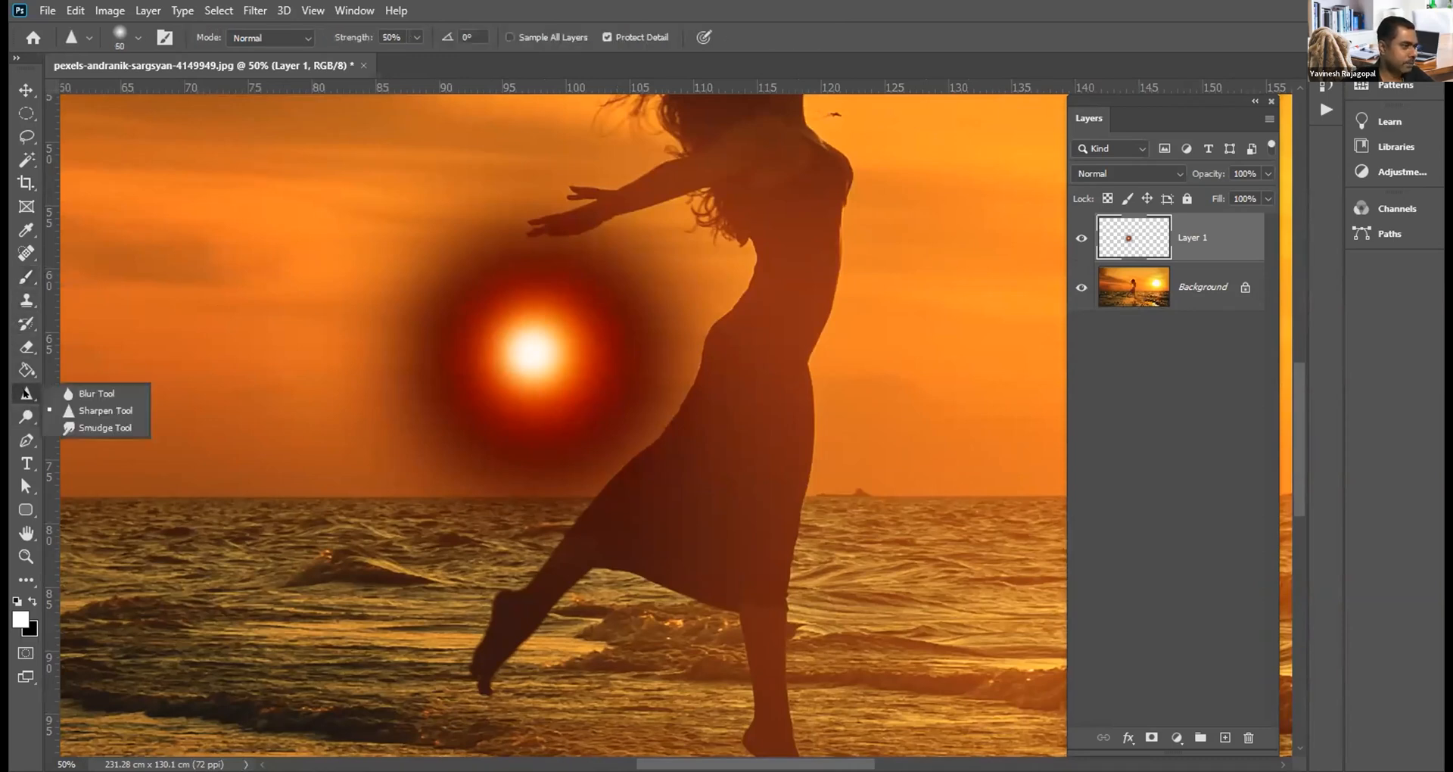
left_click(70, 394)
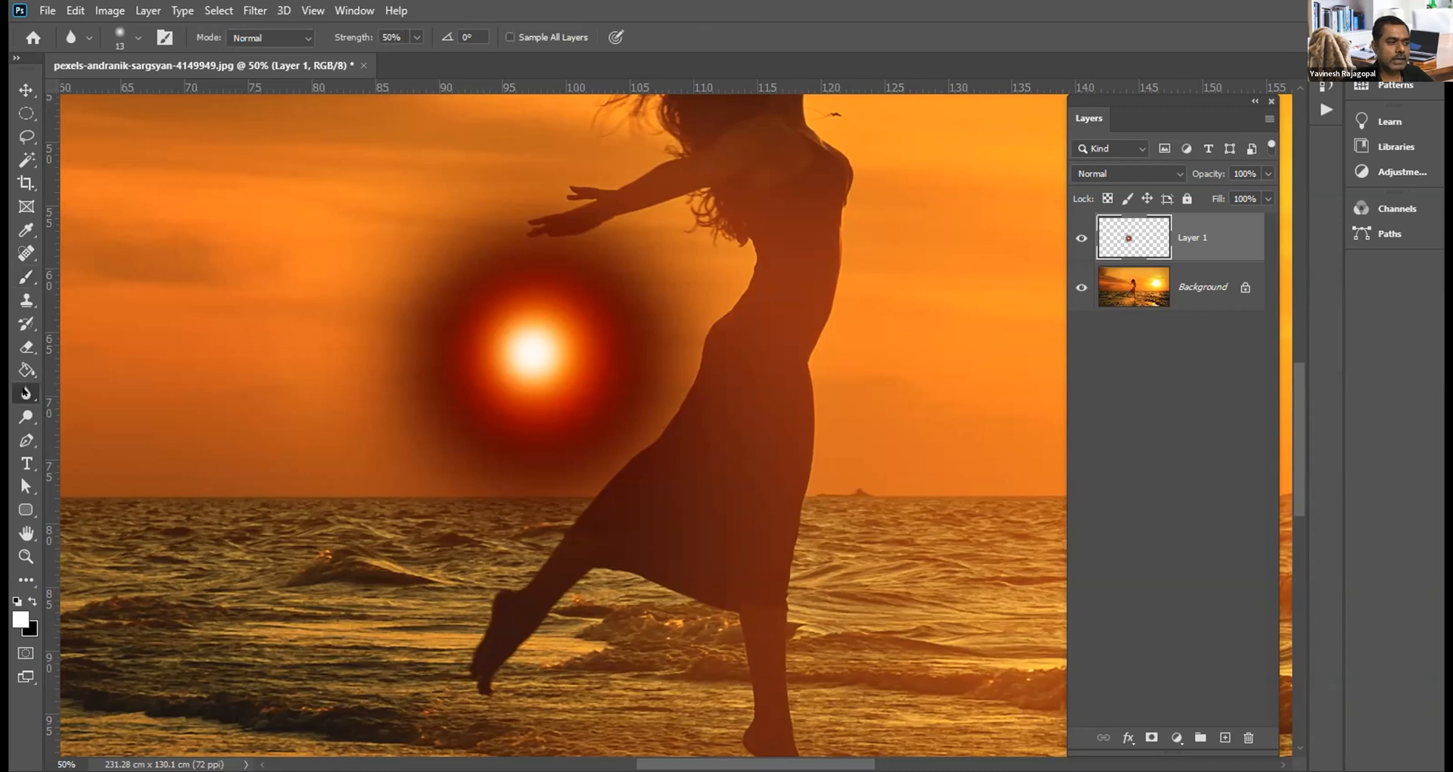
right_click(26, 391)
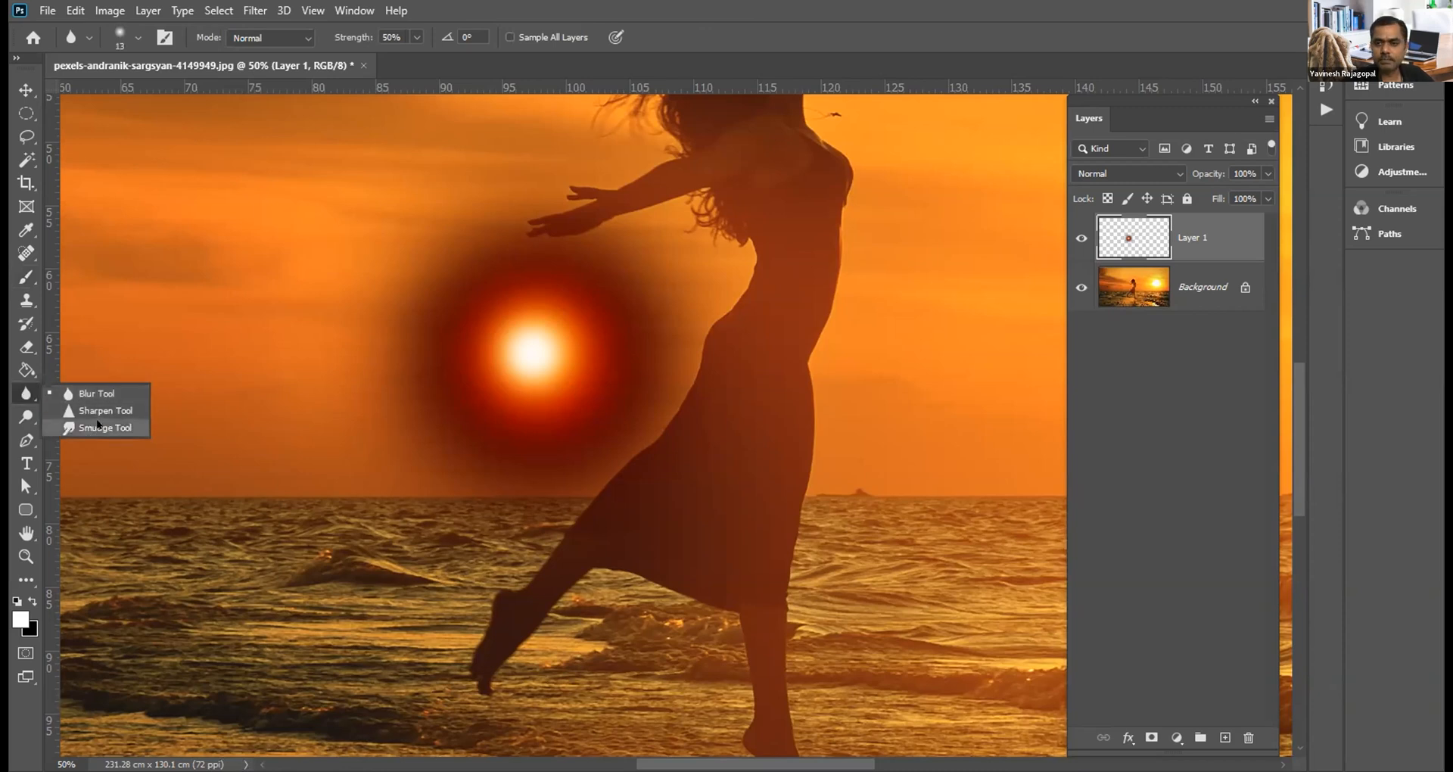
left_click(98, 426)
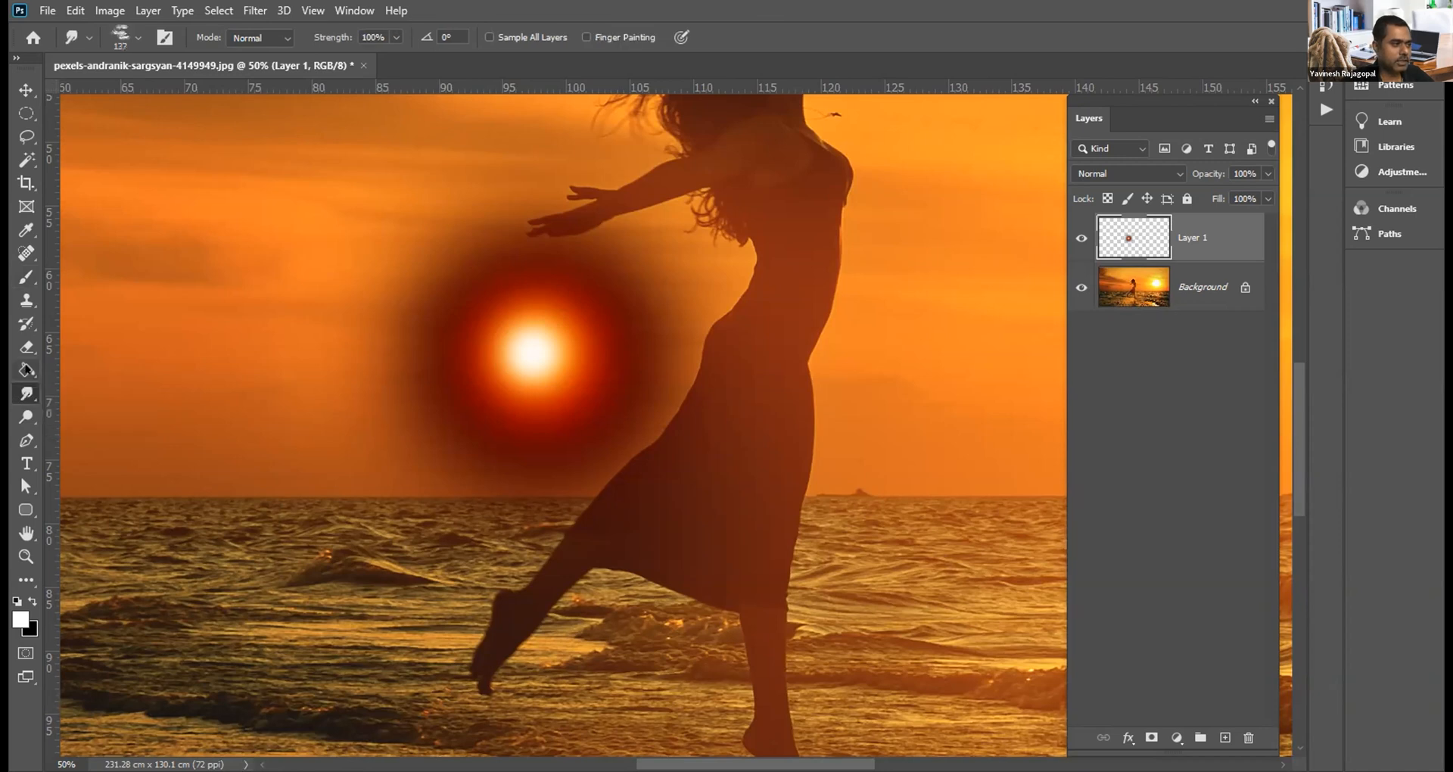
left_click(25, 370)
right_click(25, 370)
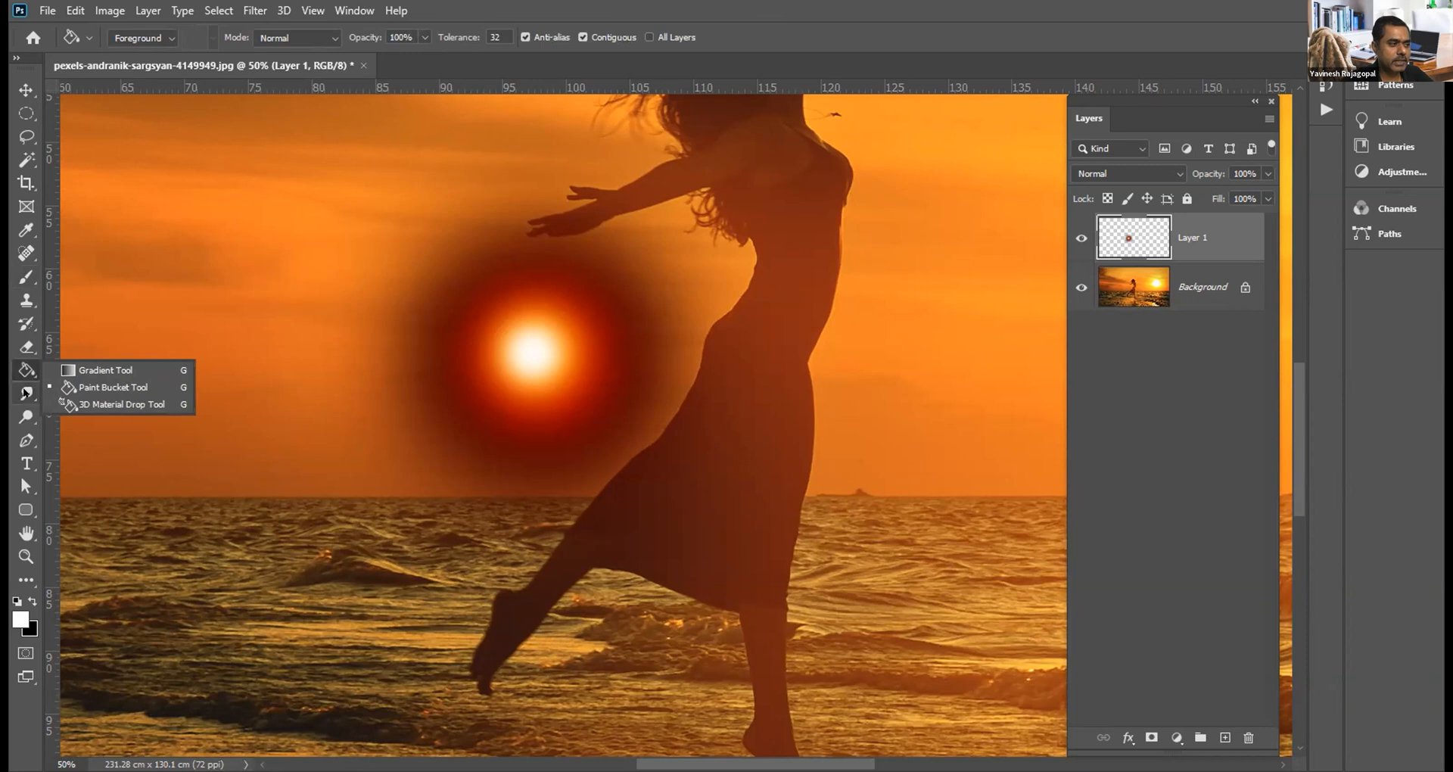
left_click(26, 394)
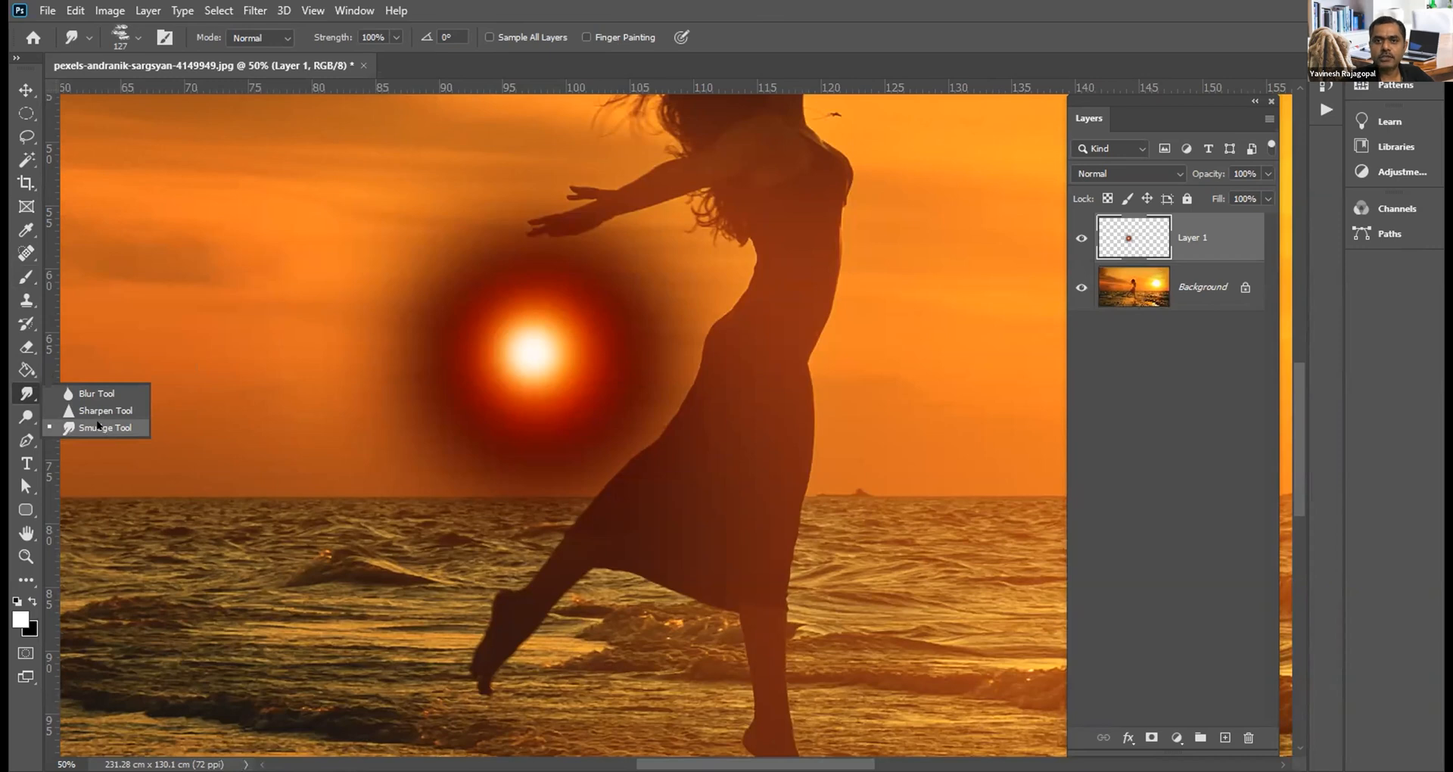
left_click(98, 426)
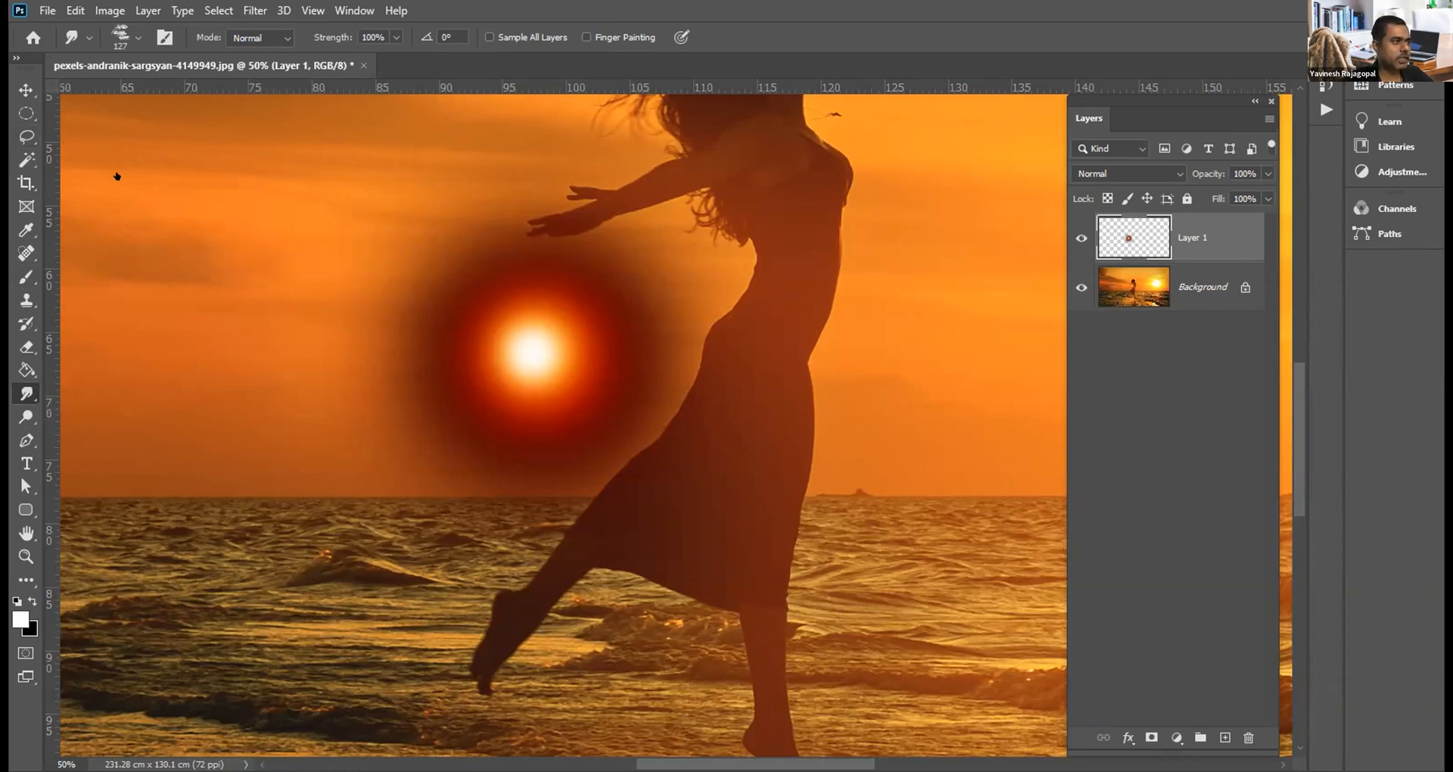
Step: Choose the Soft Round brush tip with 0% hardness for the Smudge tool
left_click(138, 35)
left_click(100, 246)
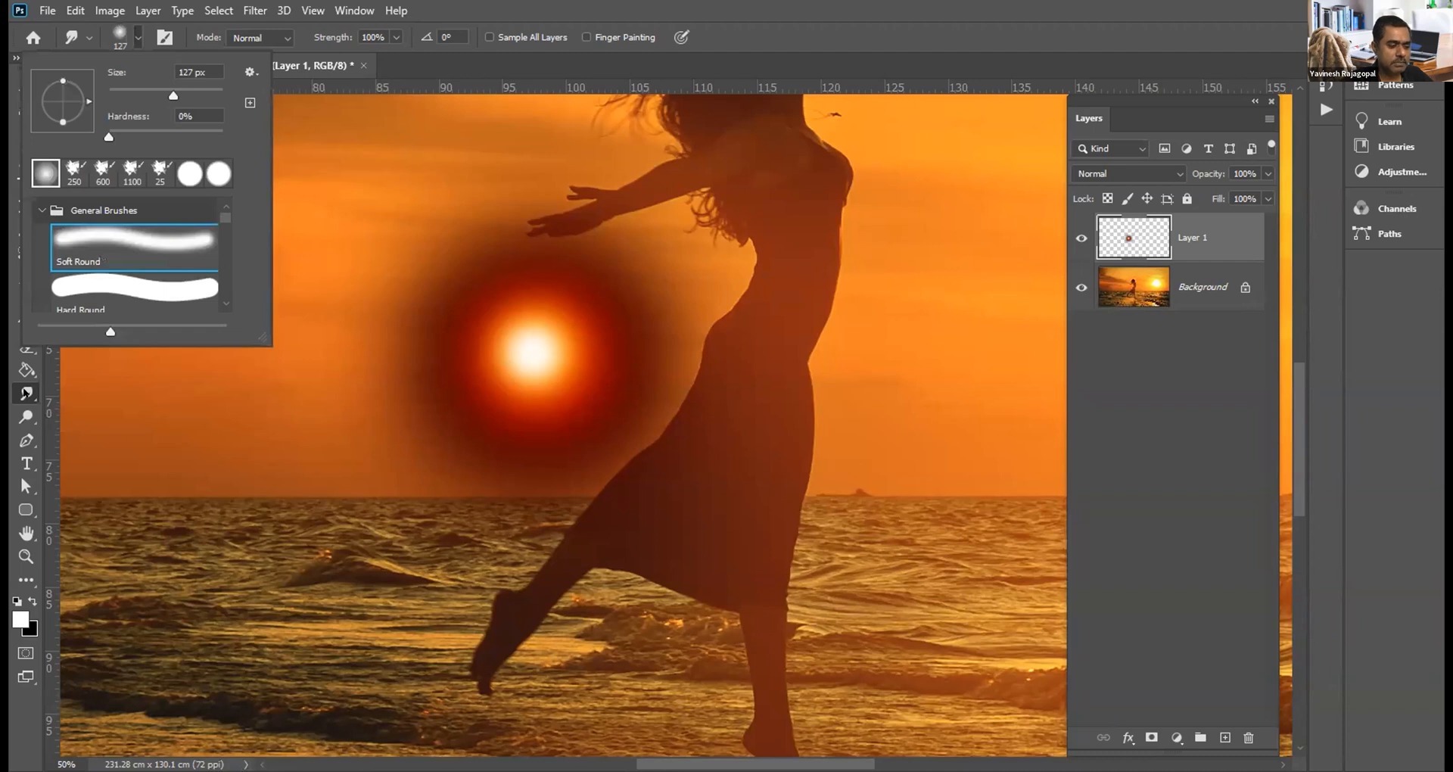
left_click(25, 392)
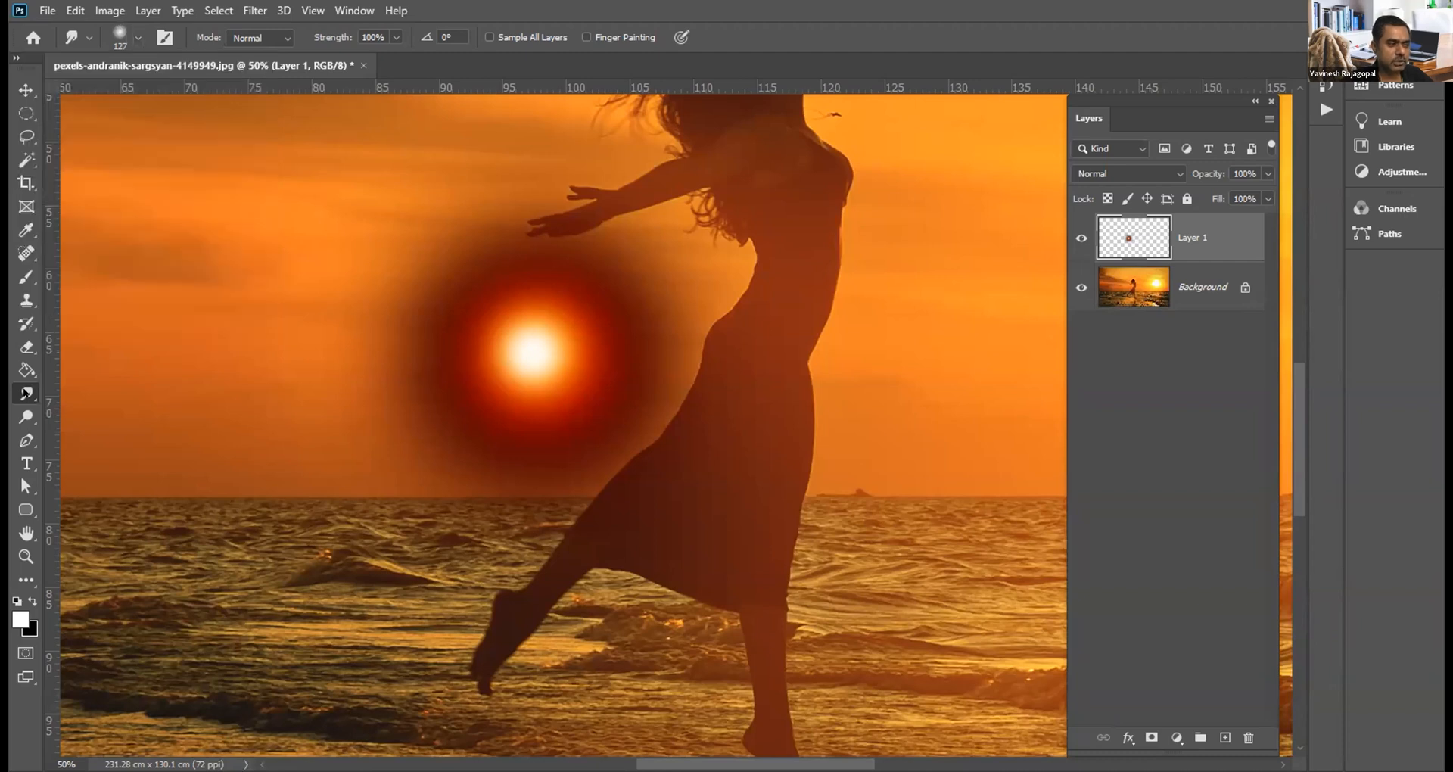
left_click(131, 35)
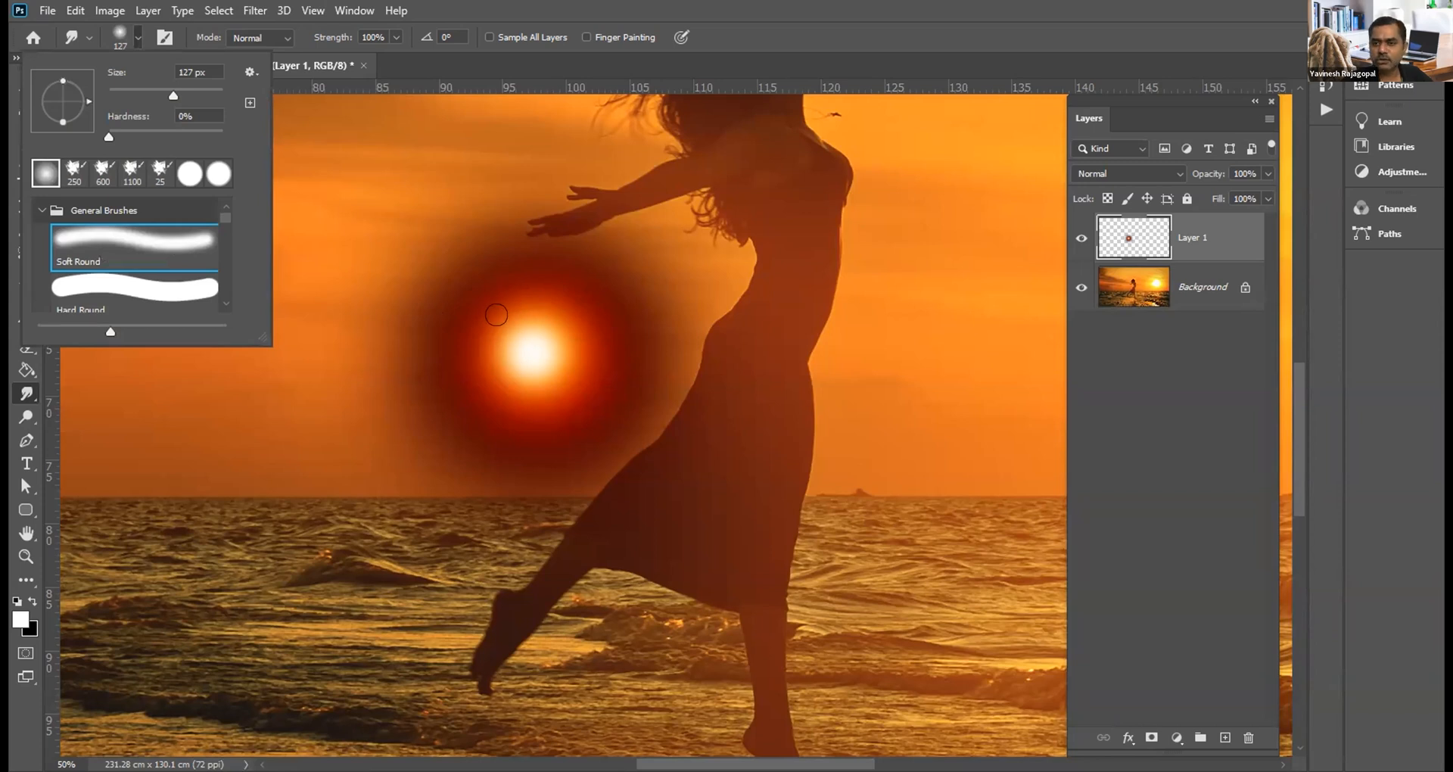
Step: Try smearing the glow's bright centre in a long looping stroke across the photo at 100% Smudge strength, and undo it
left_click(525, 356)
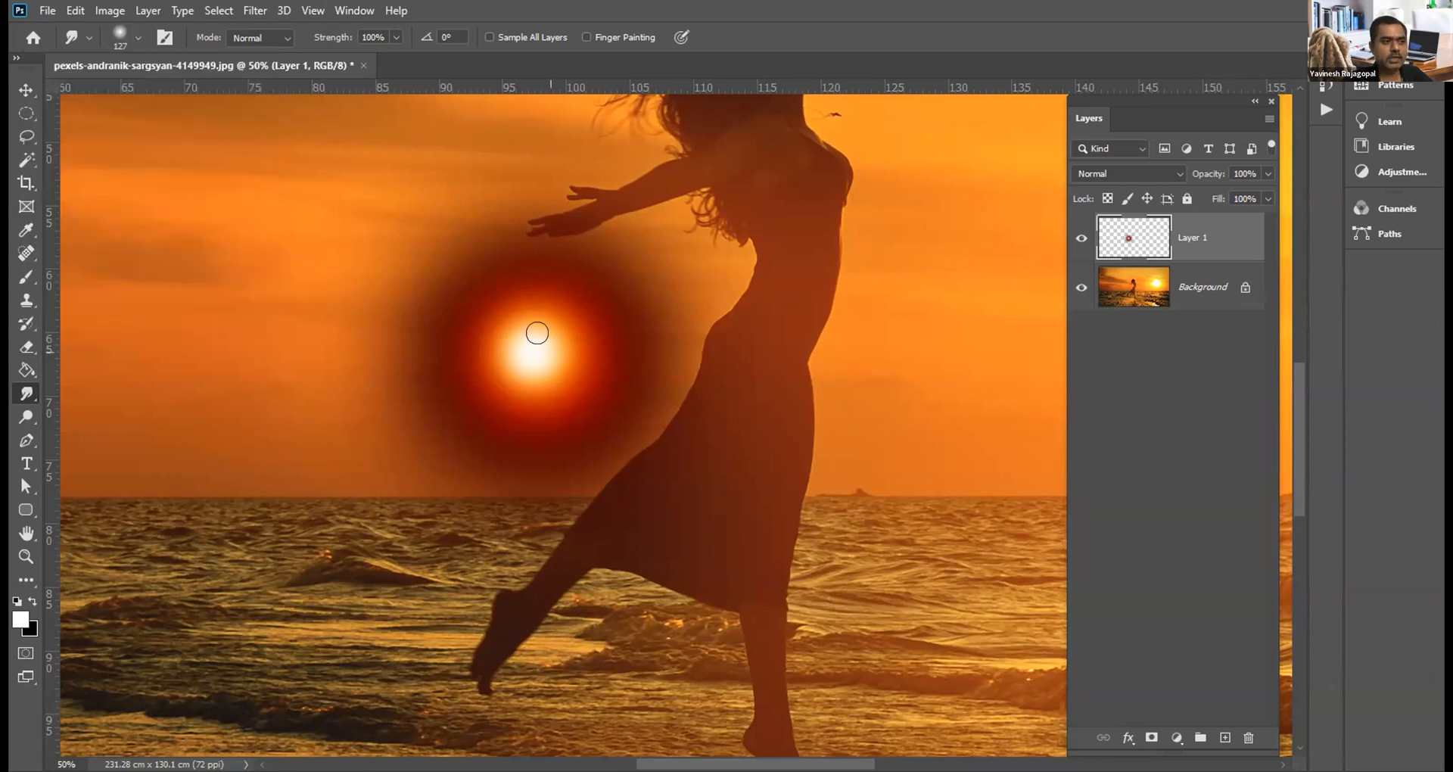
mouse_move(536, 333)
left_mouse_down()
mouse_move(844, 341)
mouse_move(815, 429)
mouse_move(728, 534)
mouse_move(567, 587)
mouse_move(410, 474)
mouse_move(363, 577)
mouse_move(439, 616)
mouse_move(566, 586)
mouse_move(584, 486)
mouse_move(479, 418)
mouse_move(378, 386)
mouse_move(298, 457)
mouse_move(235, 416)
mouse_move(308, 298)
mouse_move(422, 260)
mouse_move(454, 302)
left_mouse_up()
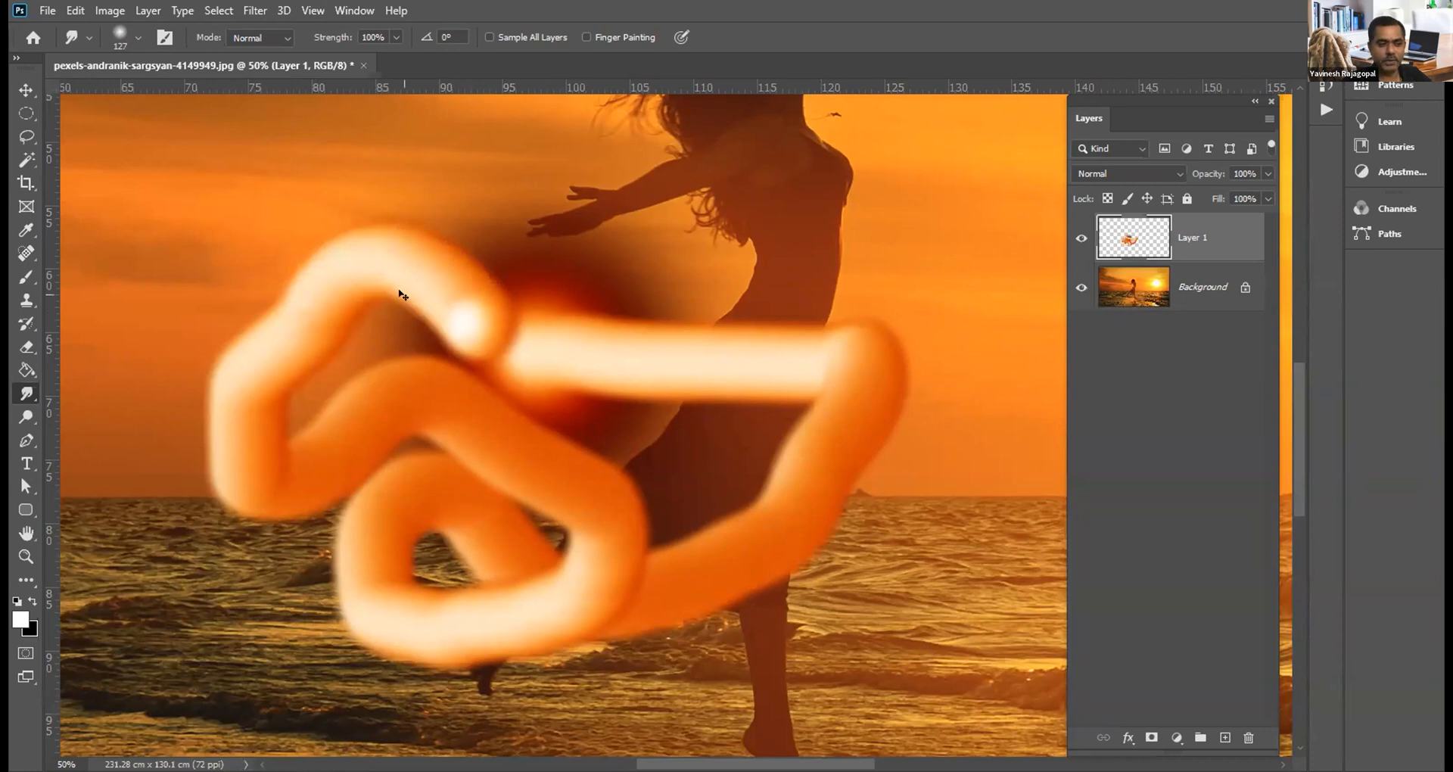
key("ctrl+z")
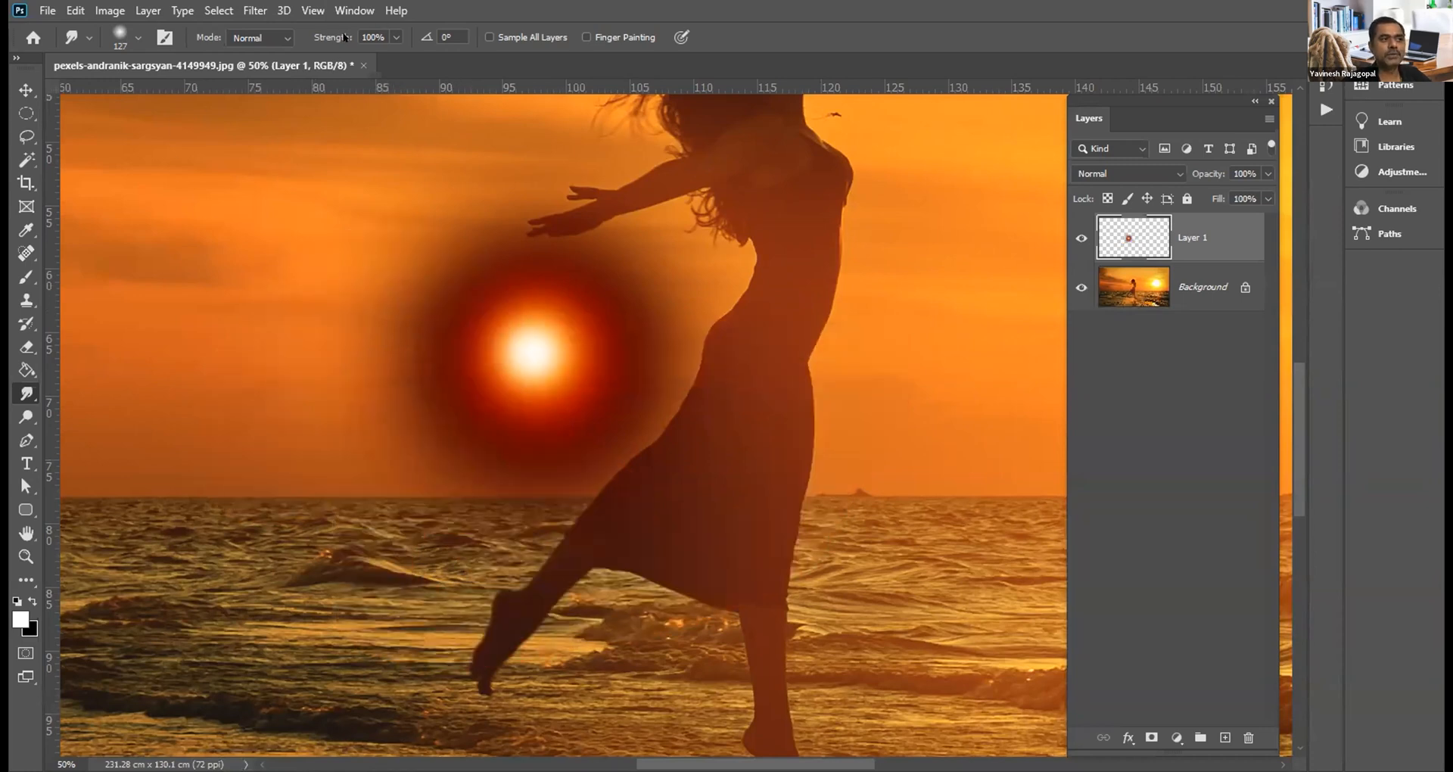
Step: With the panels hidden and Smudge strength at 80%, pull the glow's bright centre outward into long horizontal rays on both sides
left_click(395, 36)
left_click_drag(381, 57, 381, 59)
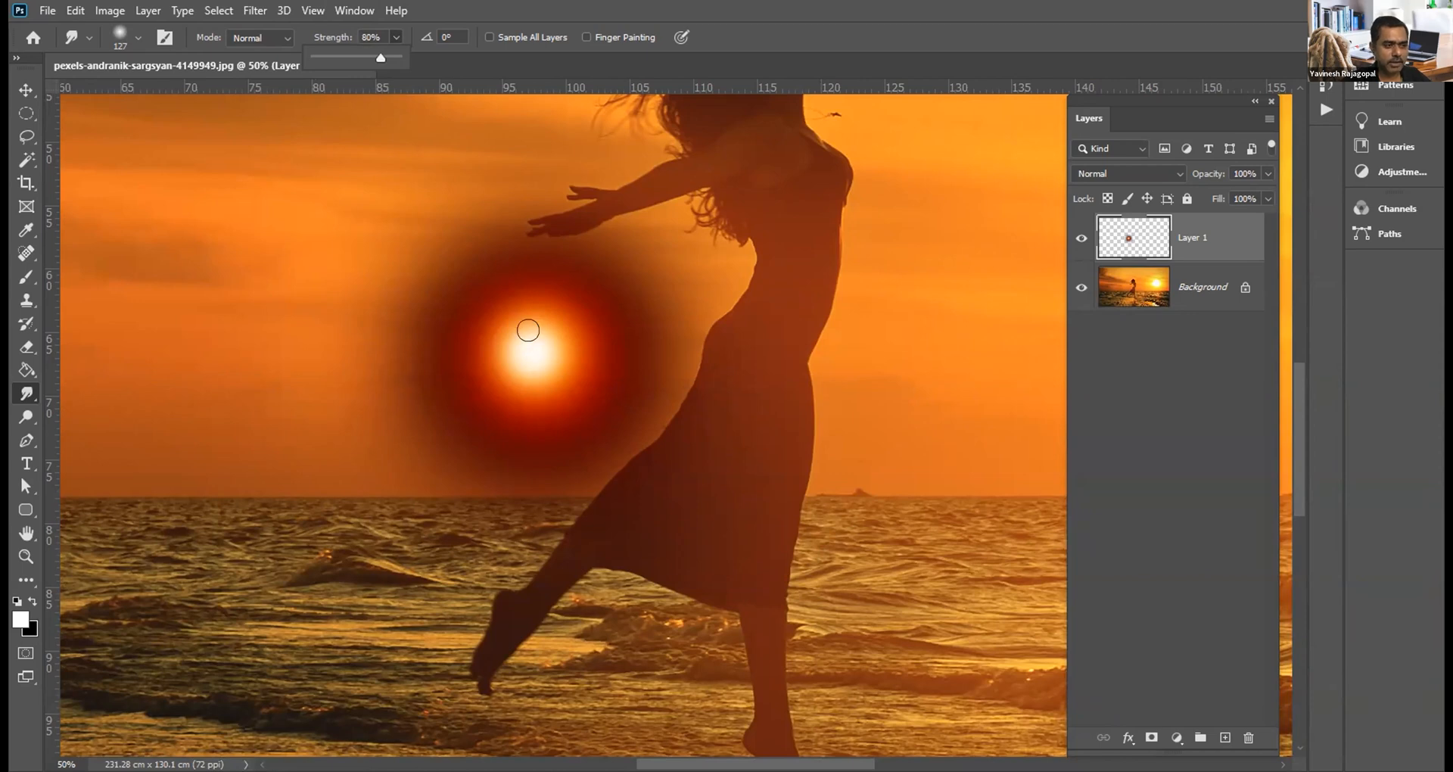
key("Tab")
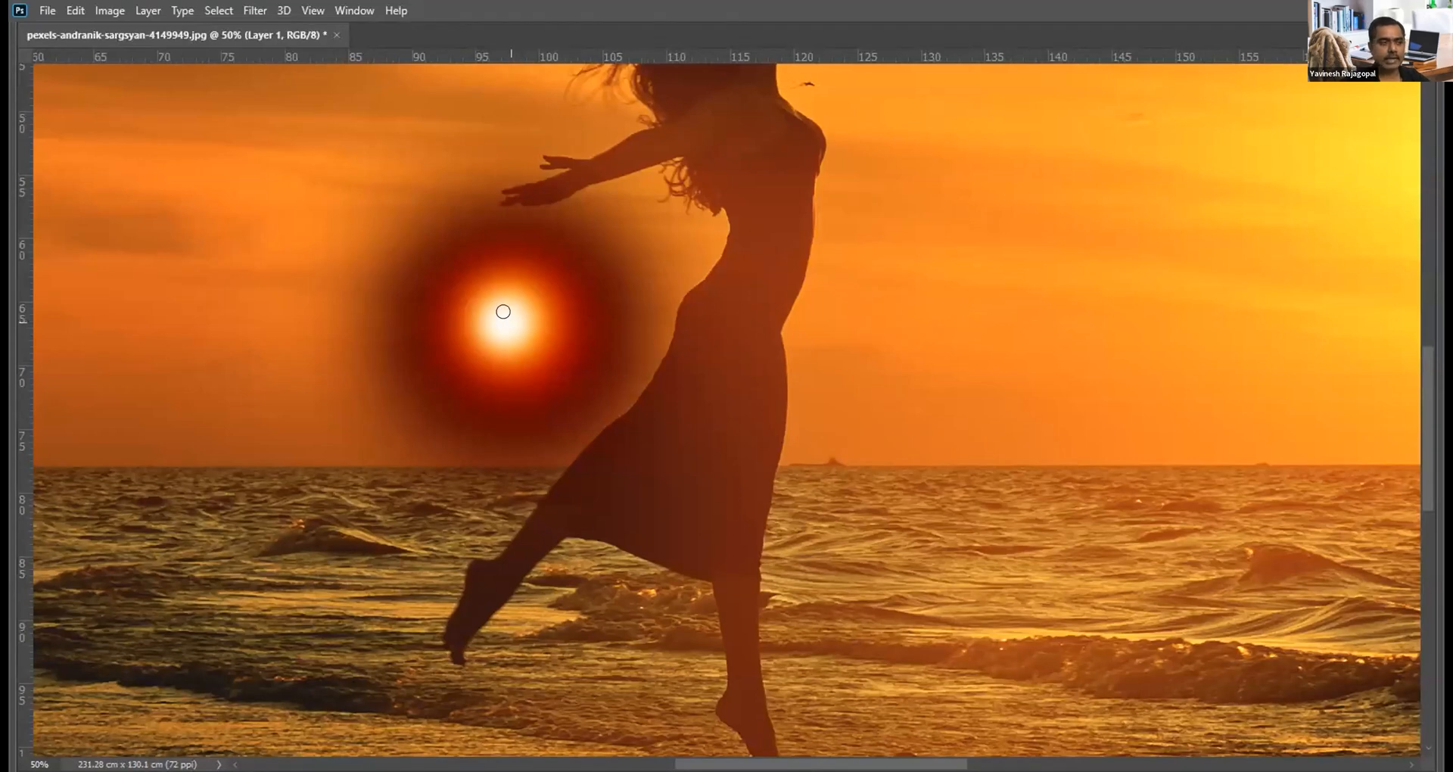
left_click_drag(504, 311, 1120, 313)
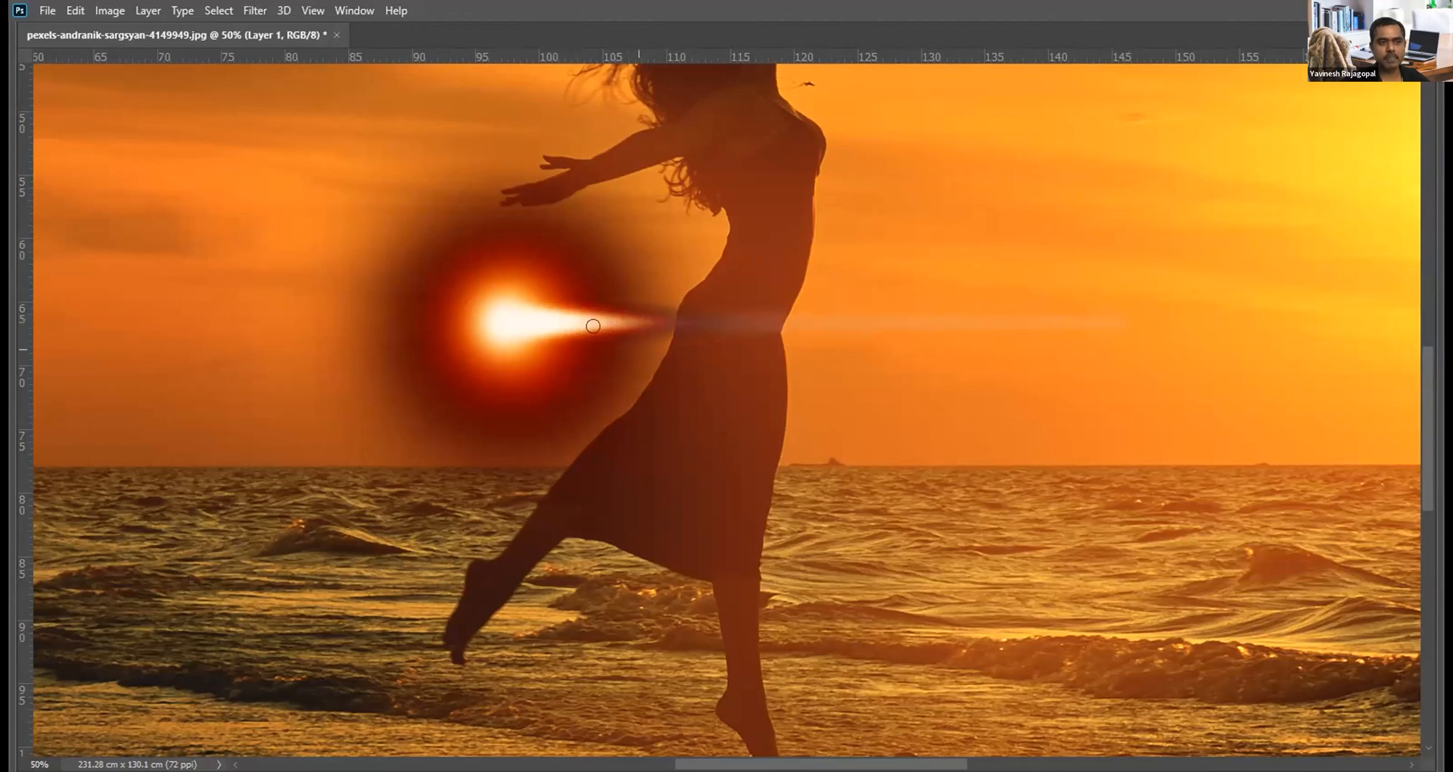
left_click_drag(503, 311, 64, 309)
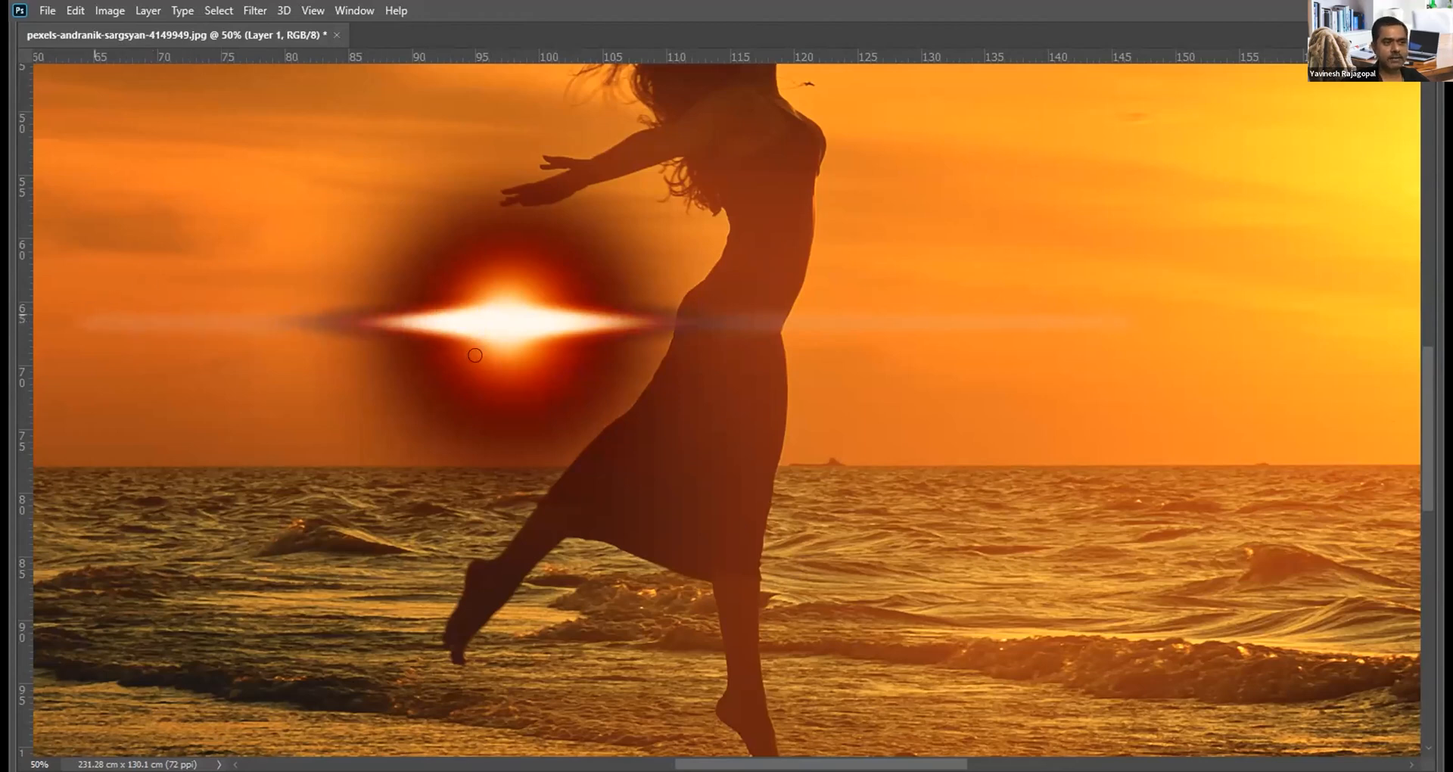
Step: Smudge the glow's bright centre straight down and straight up into vertical rays, forming a four-pointed star
left_click_drag(491, 314, 494, 719)
left_click_drag(489, 298, 492, 154)
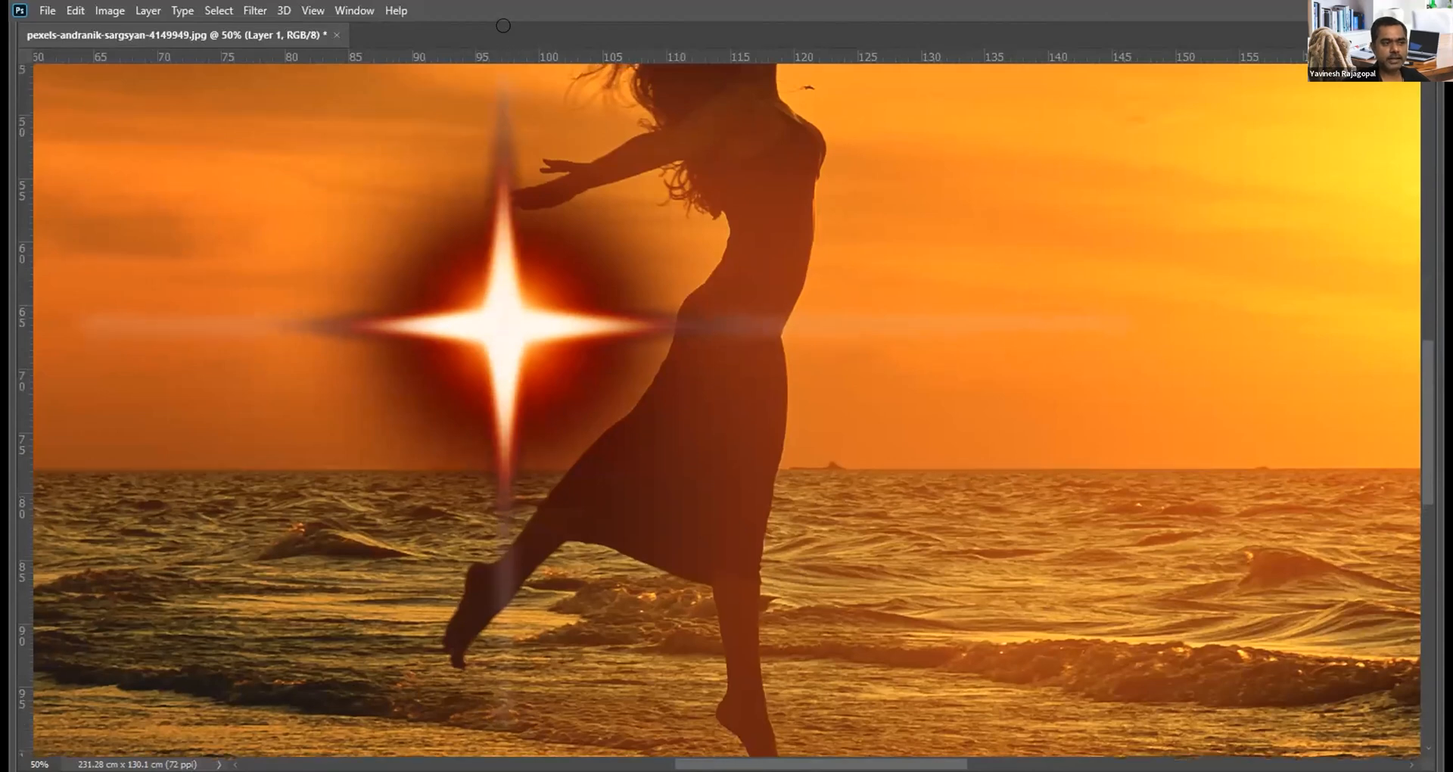
scroll(705, 386, "up", 1)
left_click_drag(559, 364, 779, 423)
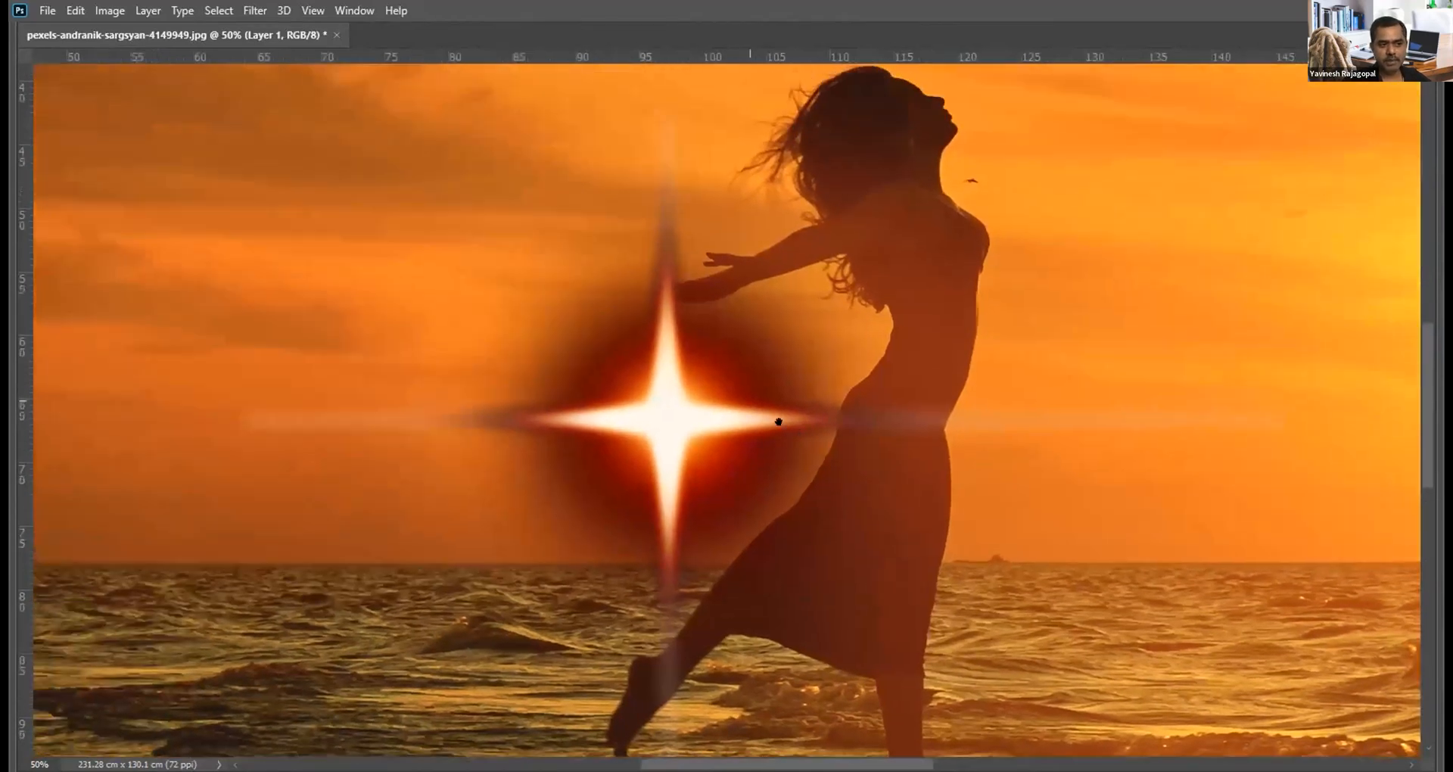
Step: Examine the smudged rays of the star-shaped glow up close, up to 500% magnification, for smoothness of their colour gradients
left_click(759, 264, "ctrl")
left_click(759, 265, "ctrl")
left_click(759, 265, "ctrl")
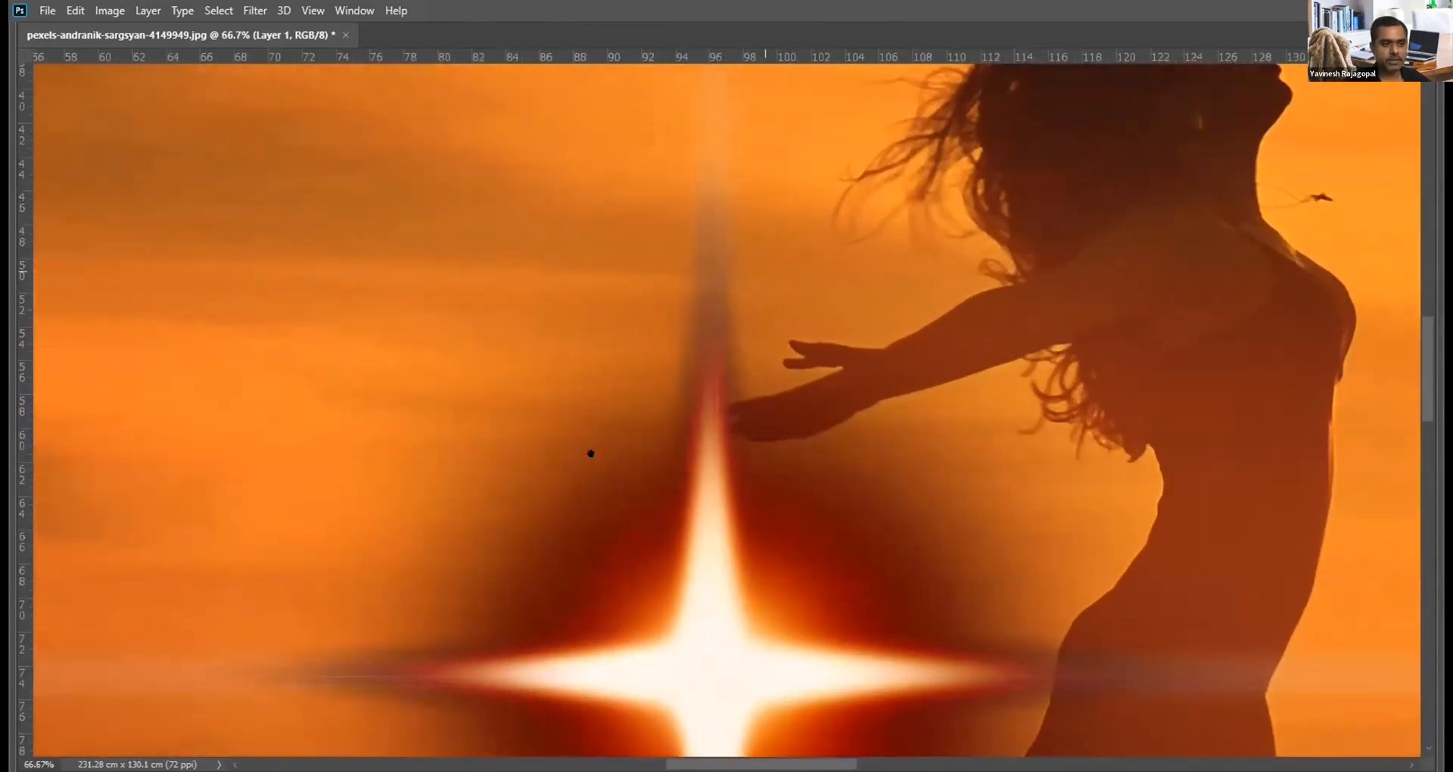
left_click(760, 265, "ctrl")
left_click(576, 352, "ctrl")
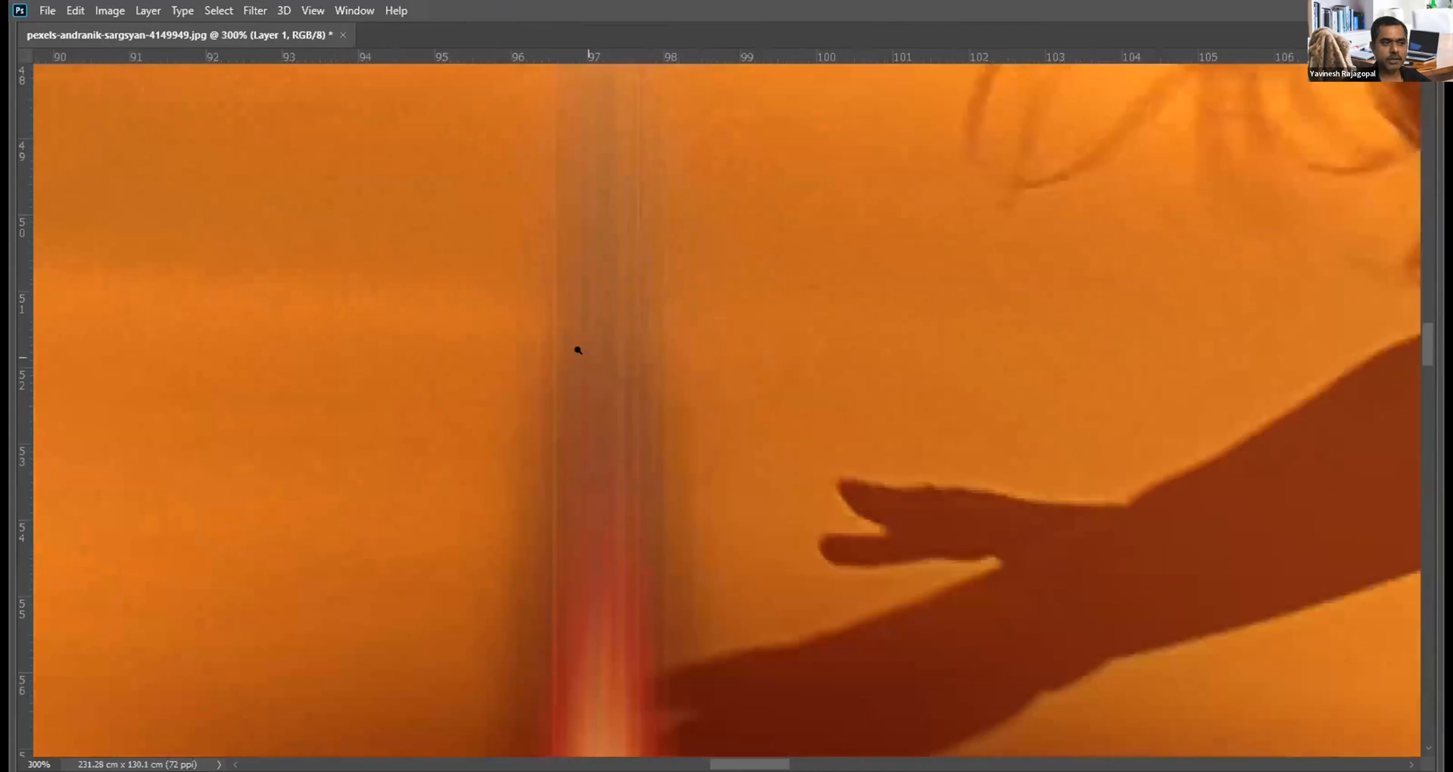
left_click(577, 351, "ctrl")
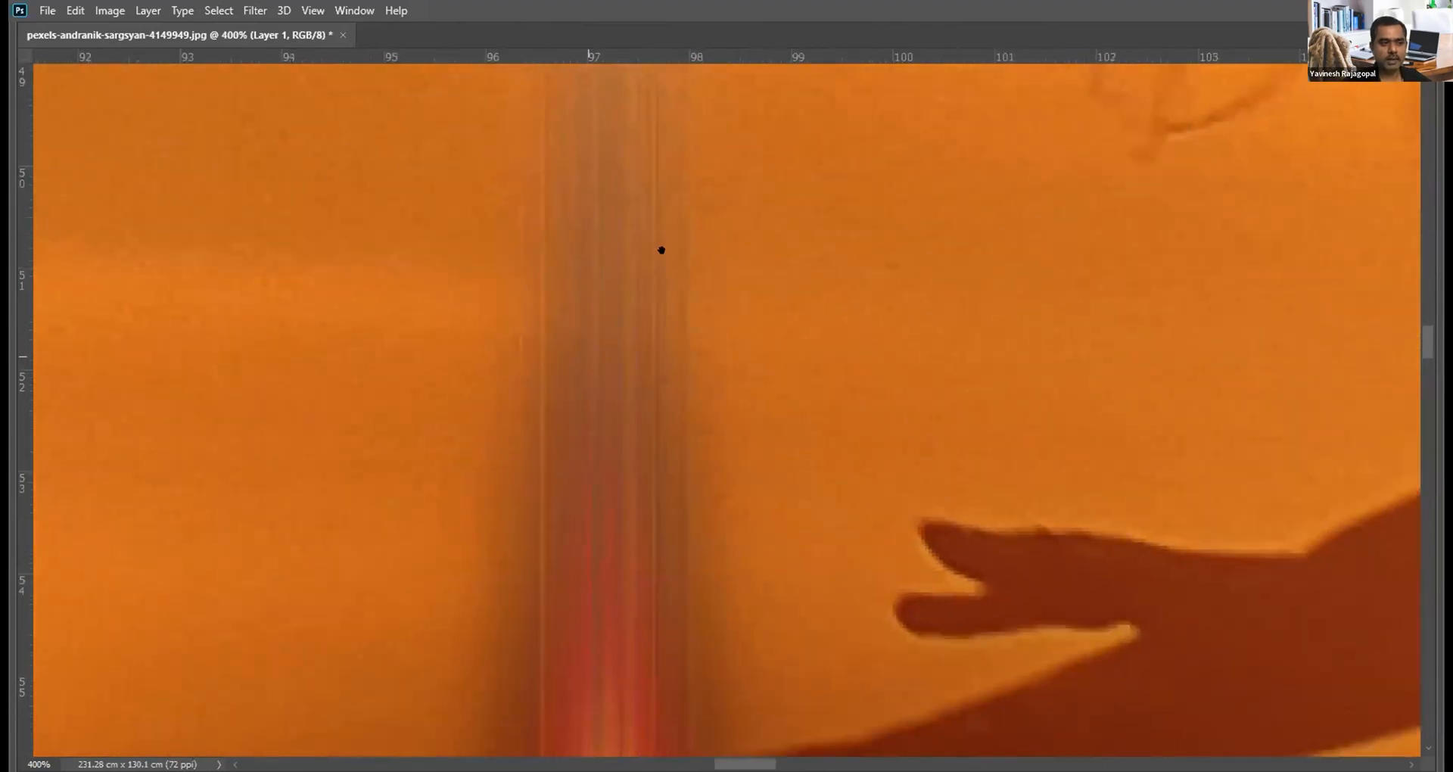
left_click(663, 304, "ctrl")
left_click_drag(648, 541, 642, 413)
scroll(563, 395, "down", 5)
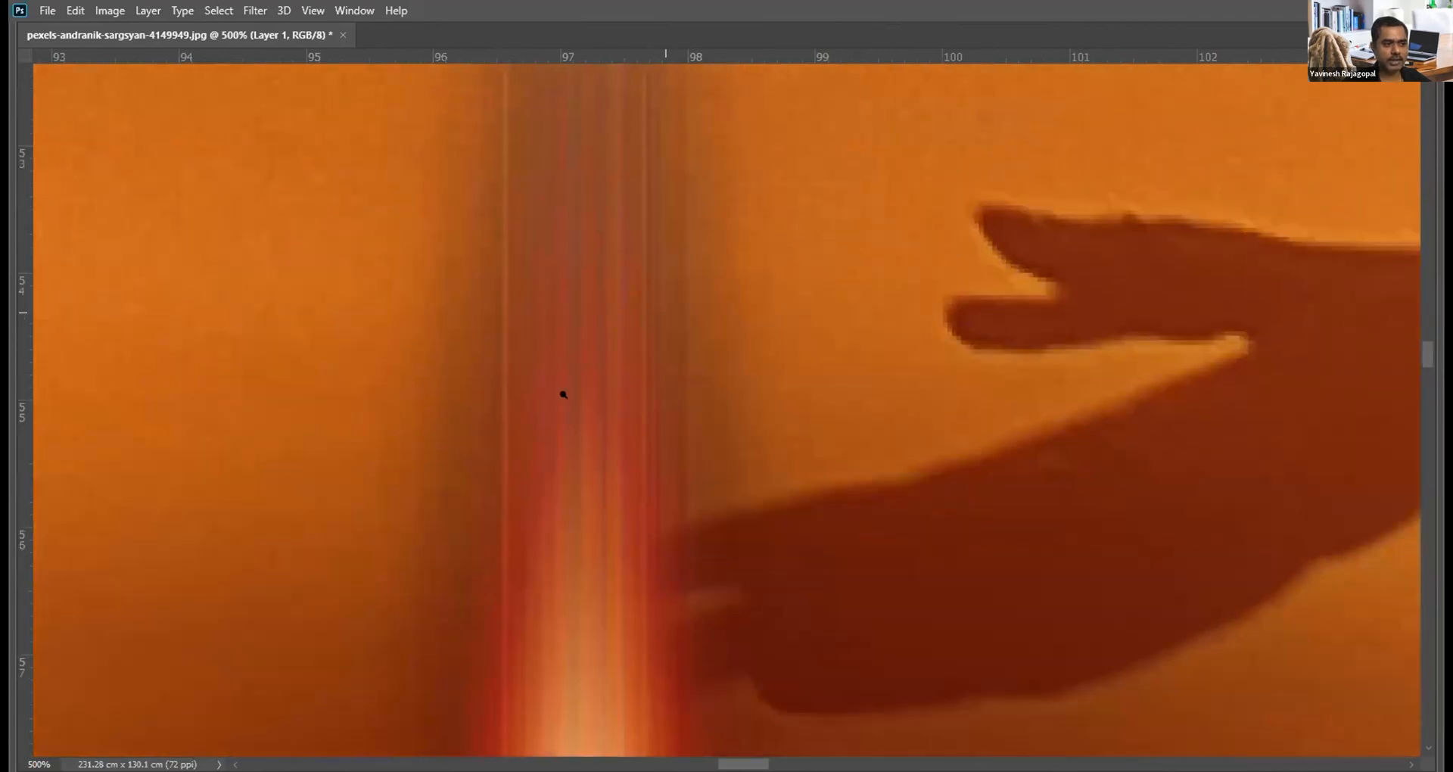
scroll(563, 394, "up", 3)
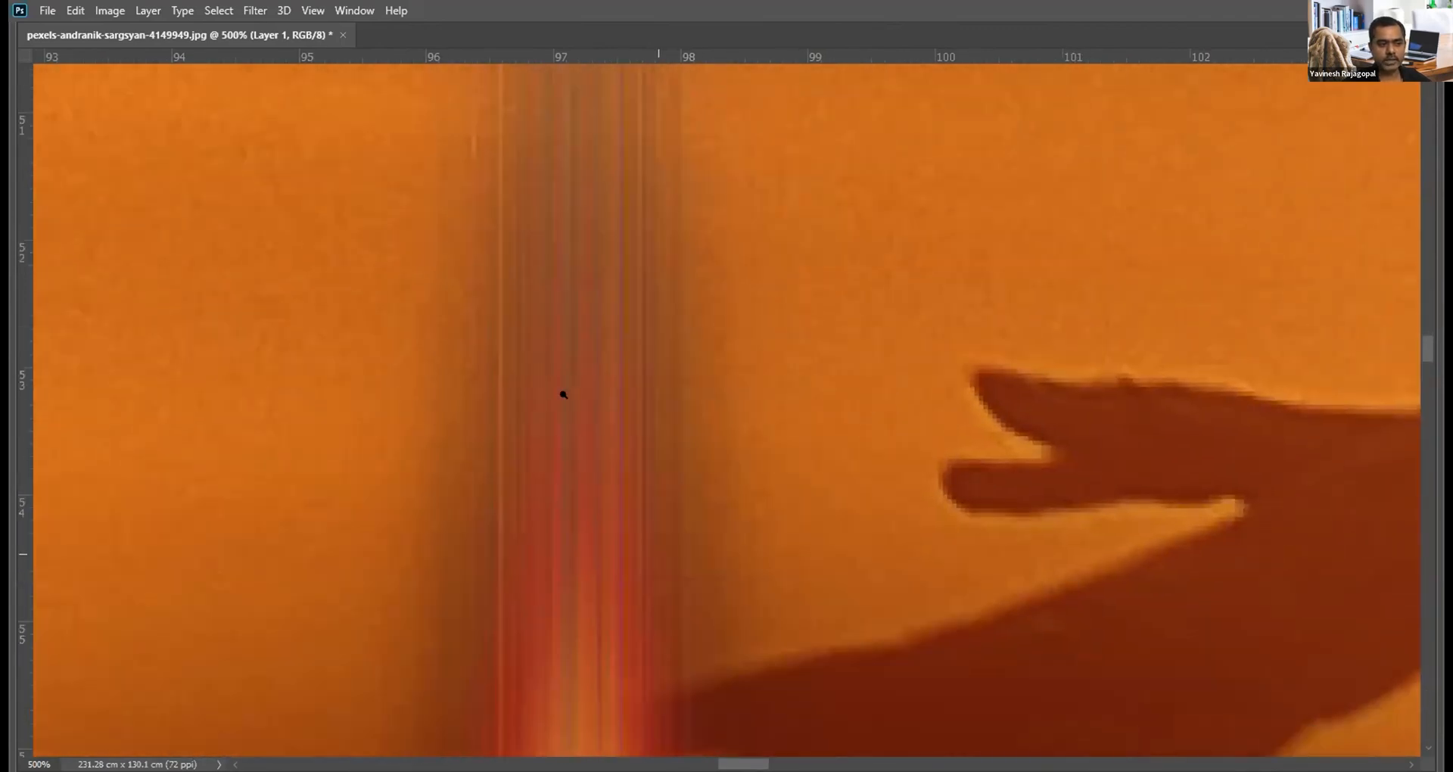
scroll(563, 395, "up", 2)
left_click_drag(563, 394, 908, 521)
left_click(907, 522, "alt")
left_click(862, 393, "alt")
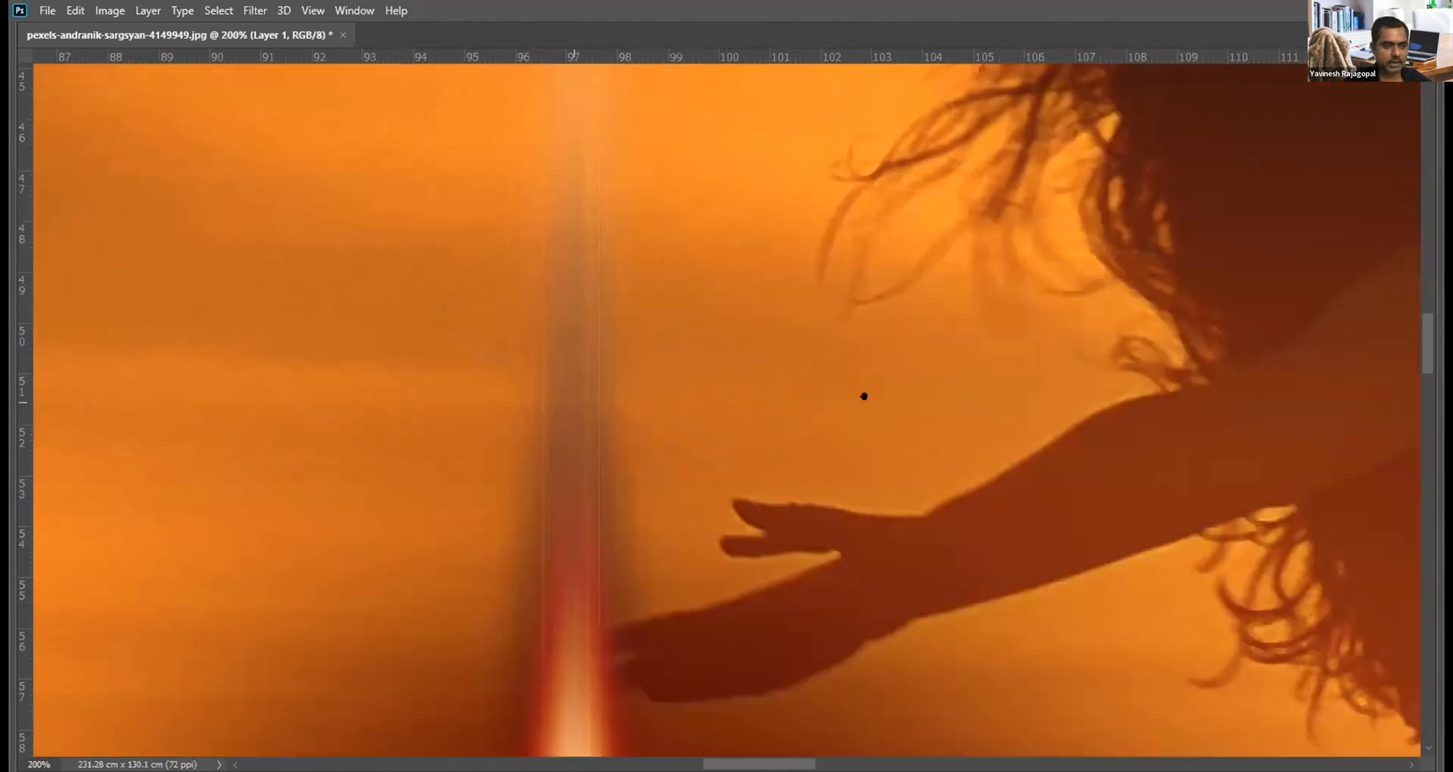
left_click(860, 392, "alt")
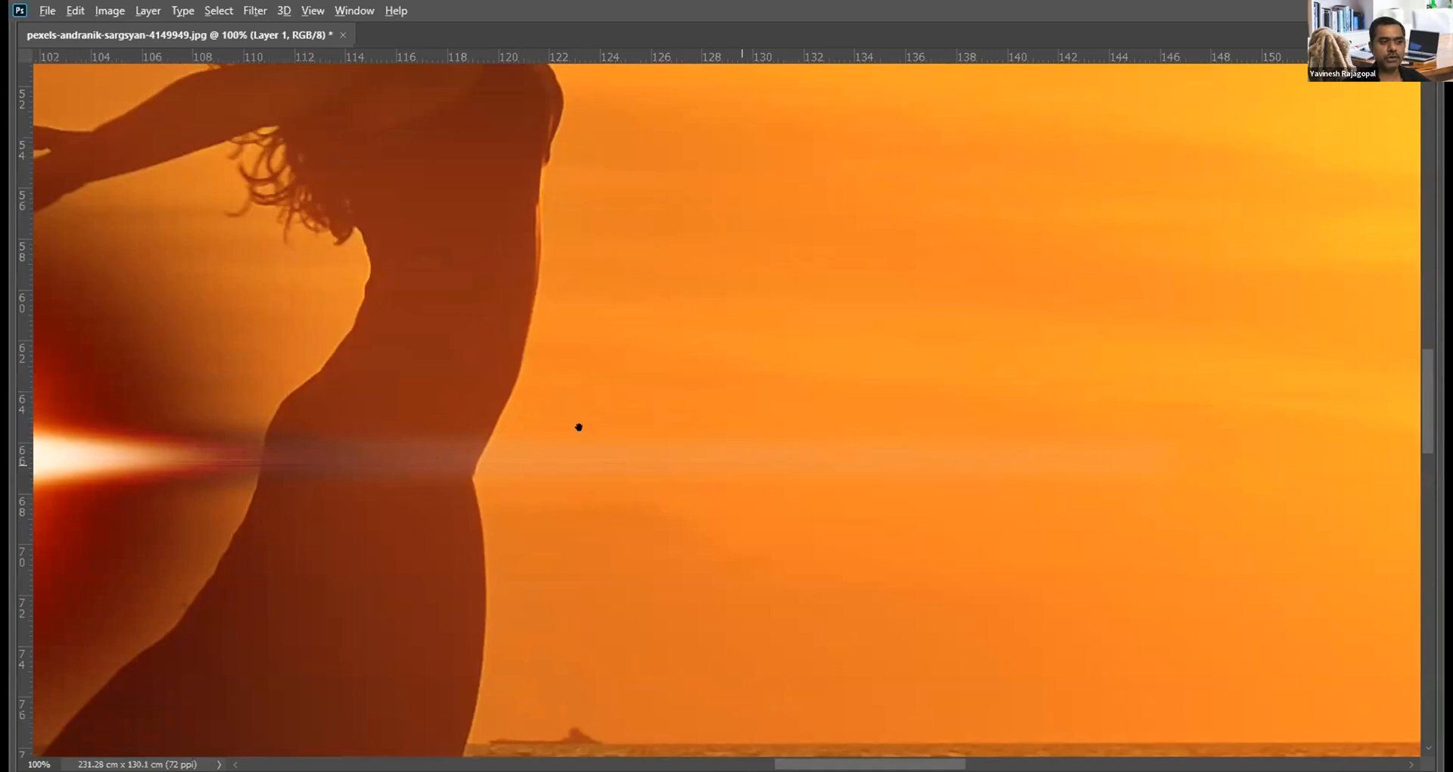
scroll(488, 452, "down", 4)
left_click_drag(450, 479, 617, 421)
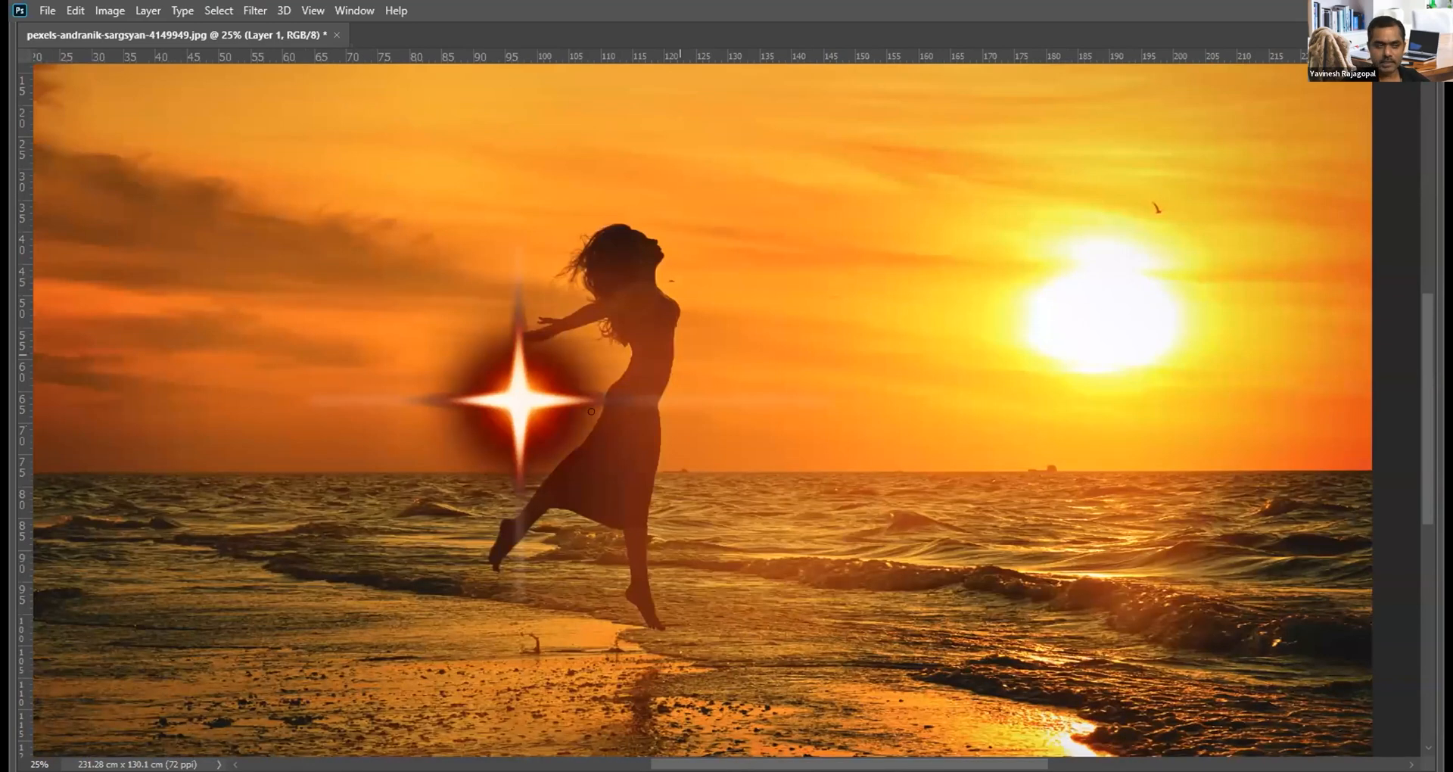
Step: Undo the smudged rays so that only the round glow remains on the layer
key("ctrl+z")
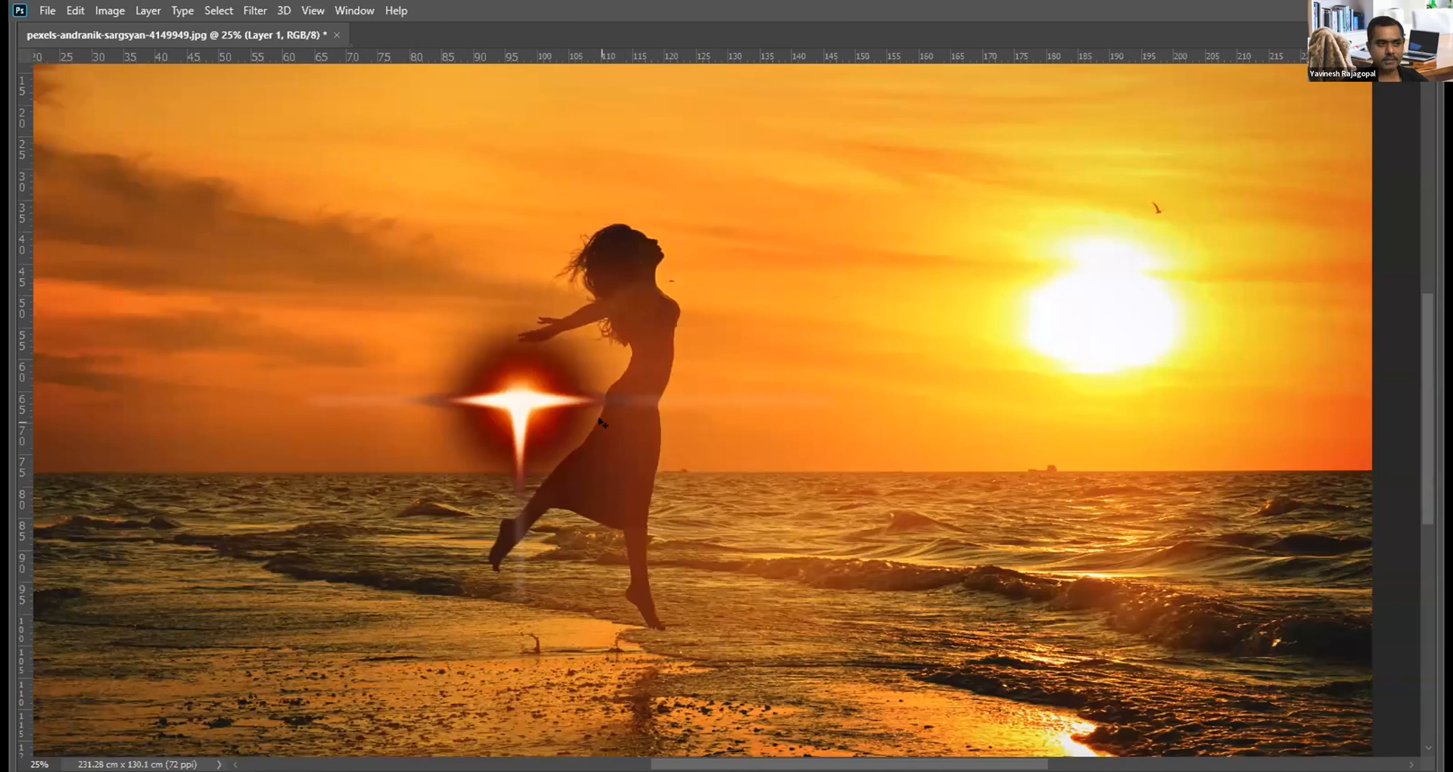
key("ctrl+z")
key("ctrl+z")
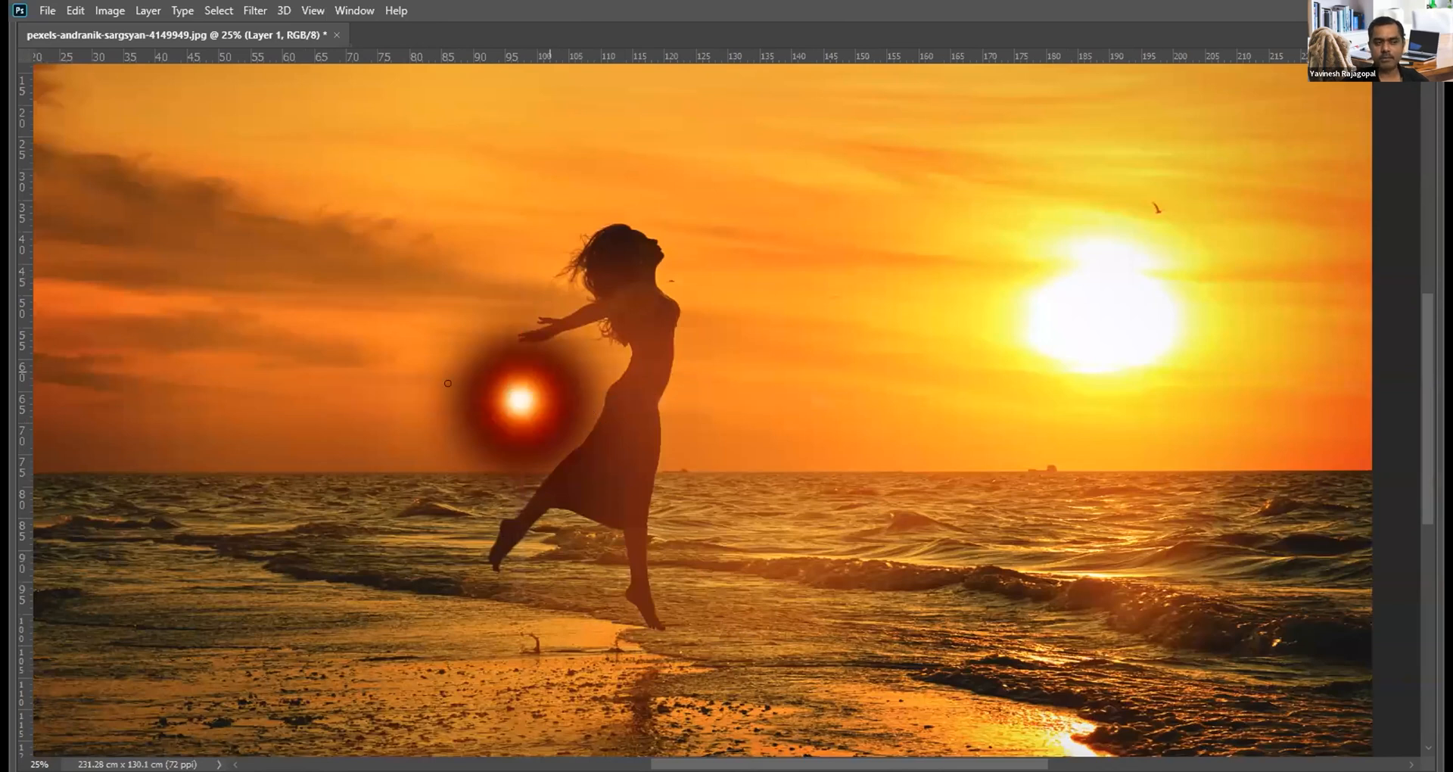
Step: Change the image mode to 16 Bits/Channel
left_click(112, 10)
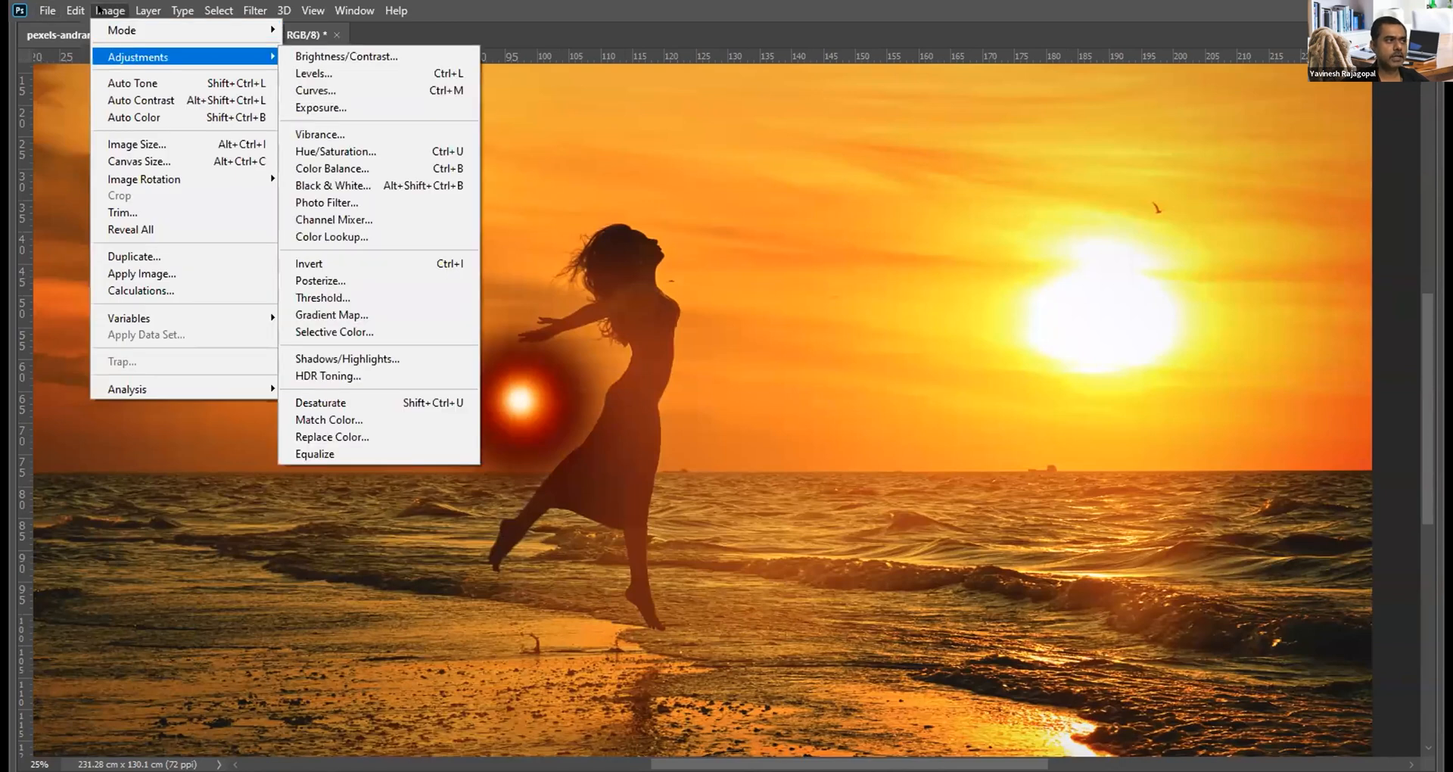
mouse_move(265, 30)
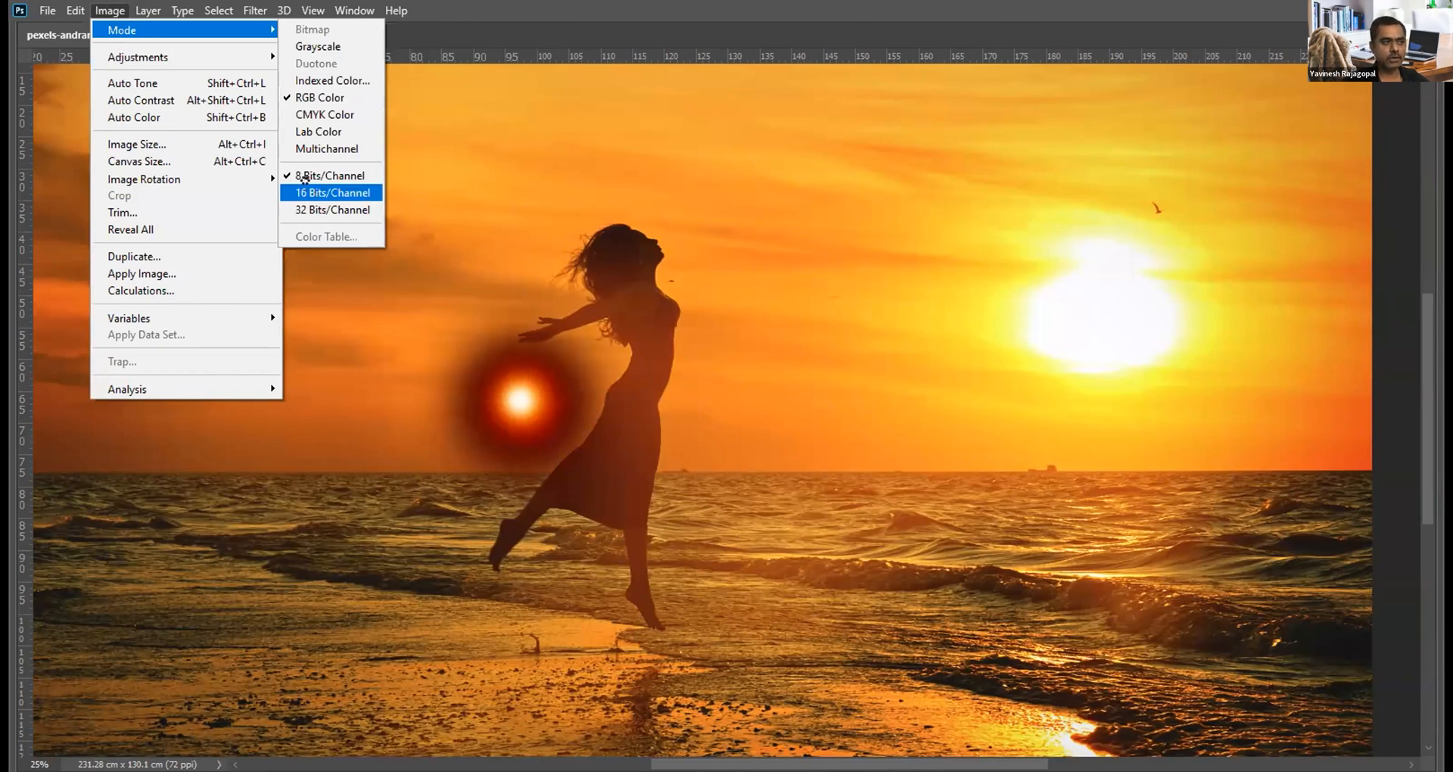
left_click(314, 192)
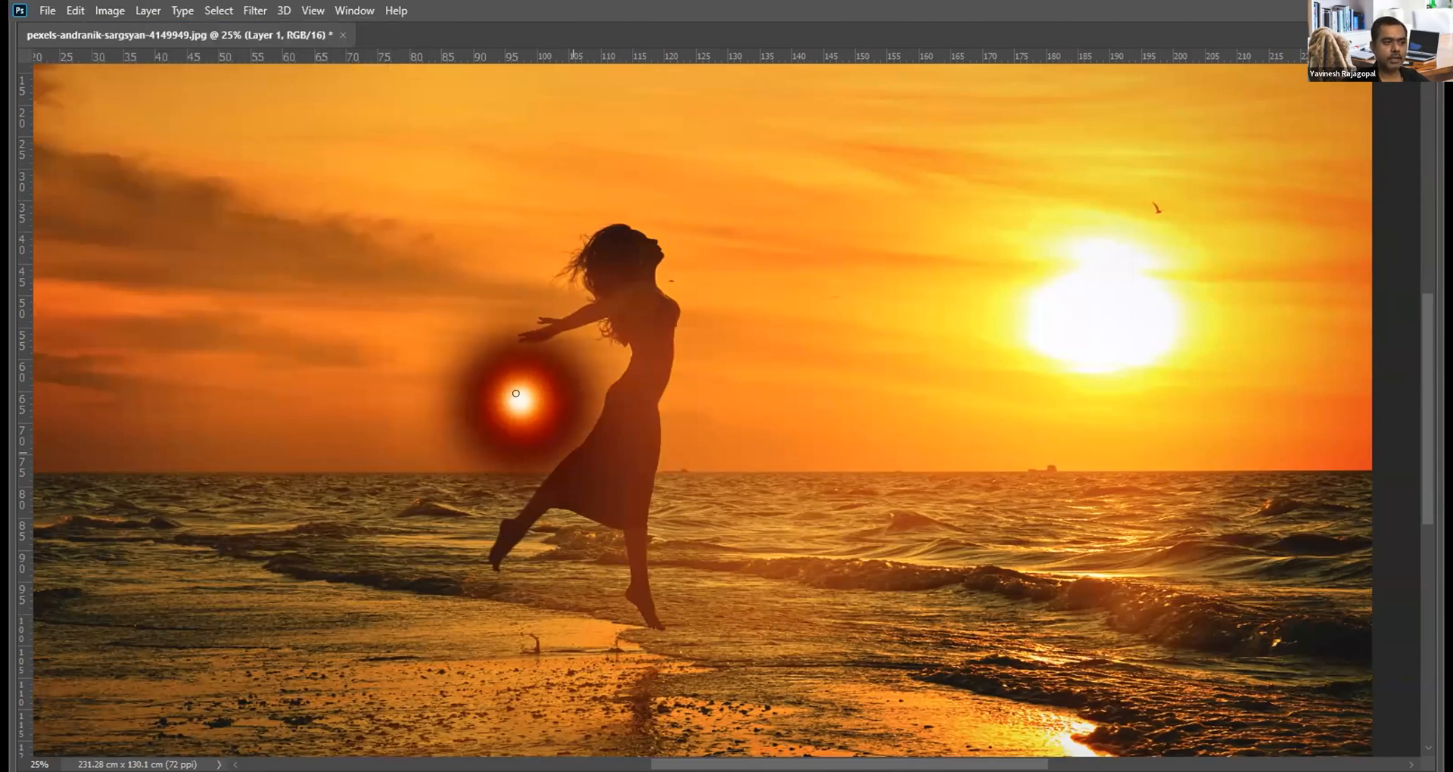
Step: Smudge the round glow outward from its centre into four rays, two horizontal and two vertical, and inspect the upper ray
left_click_drag(543, 394, 1117, 393)
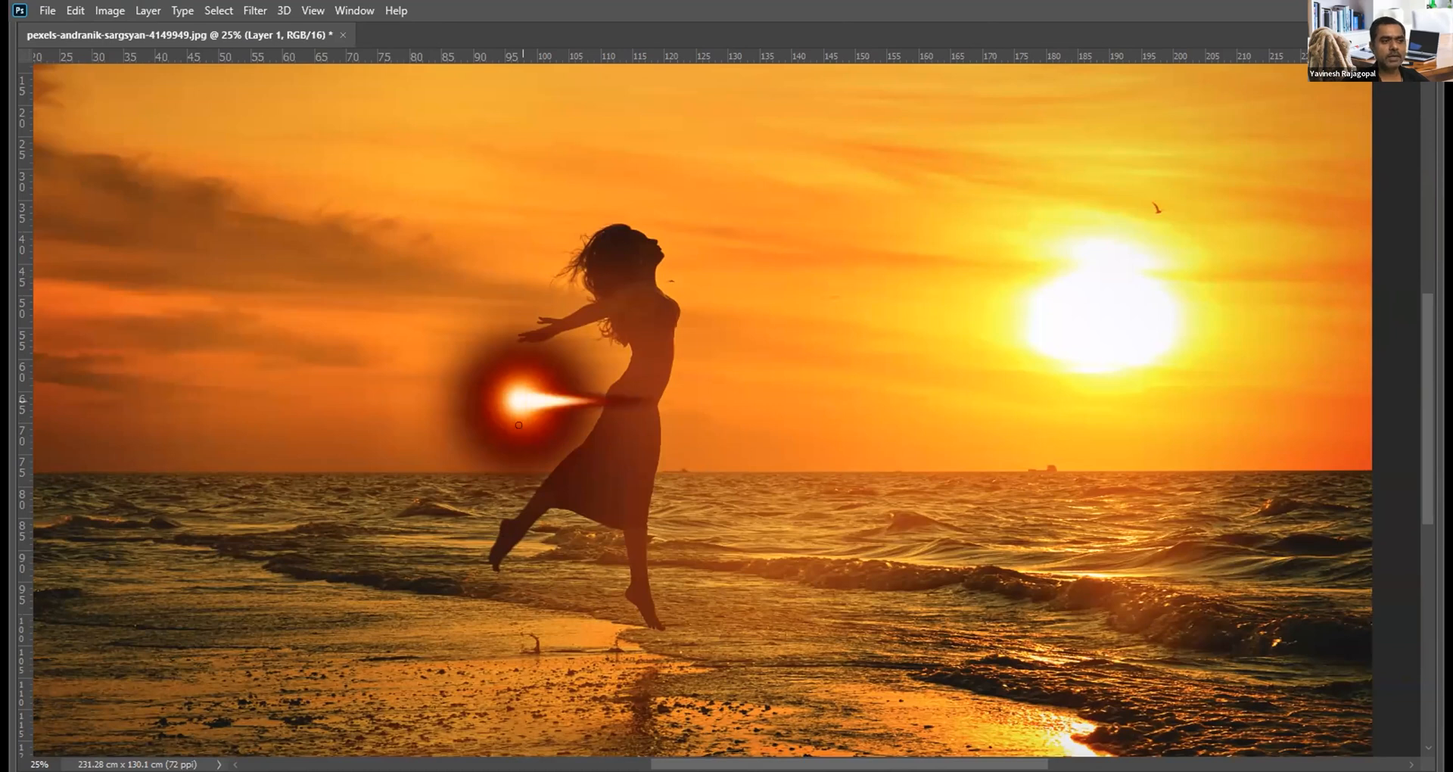
left_click_drag(474, 394, 201, 394)
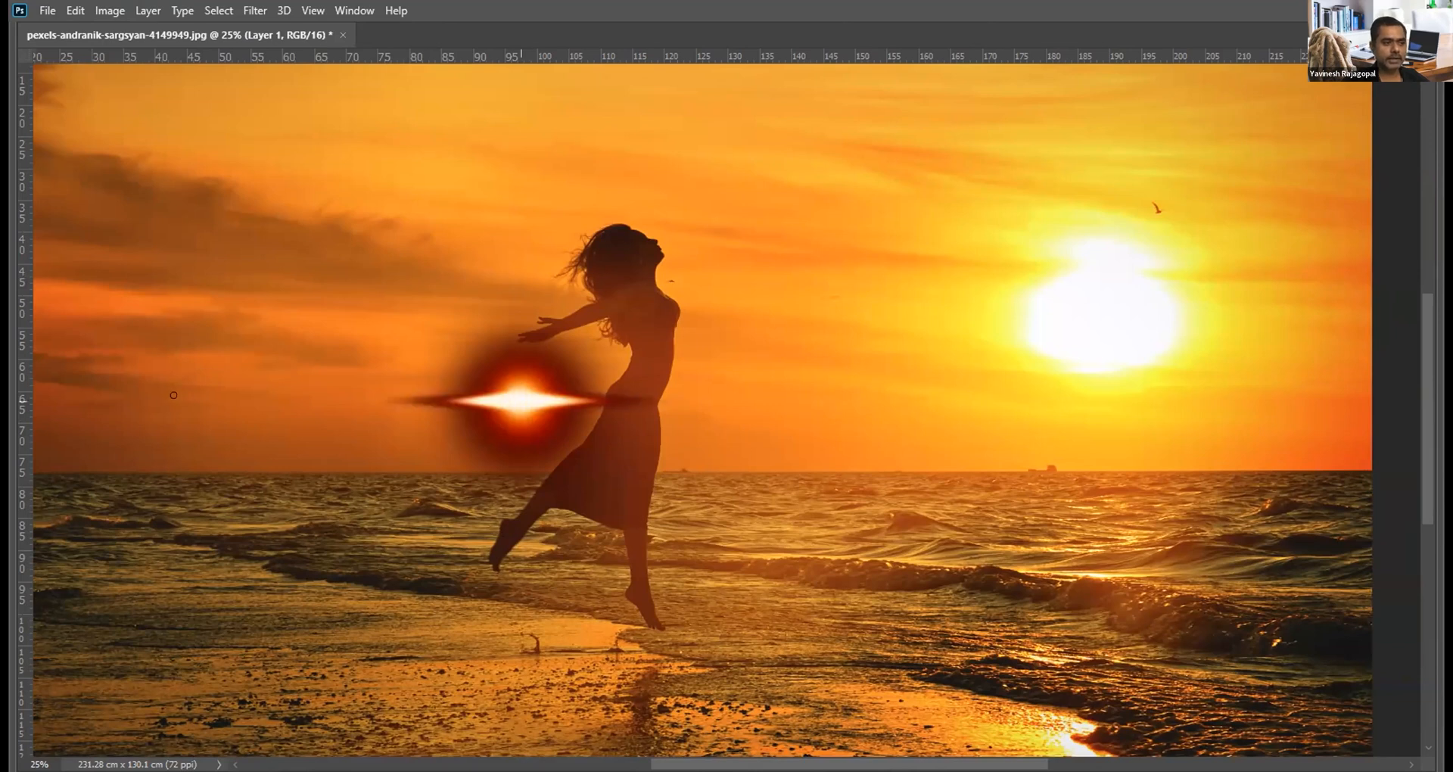
left_click_drag(520, 390, 517, 160)
left_click_drag(513, 392, 517, 639)
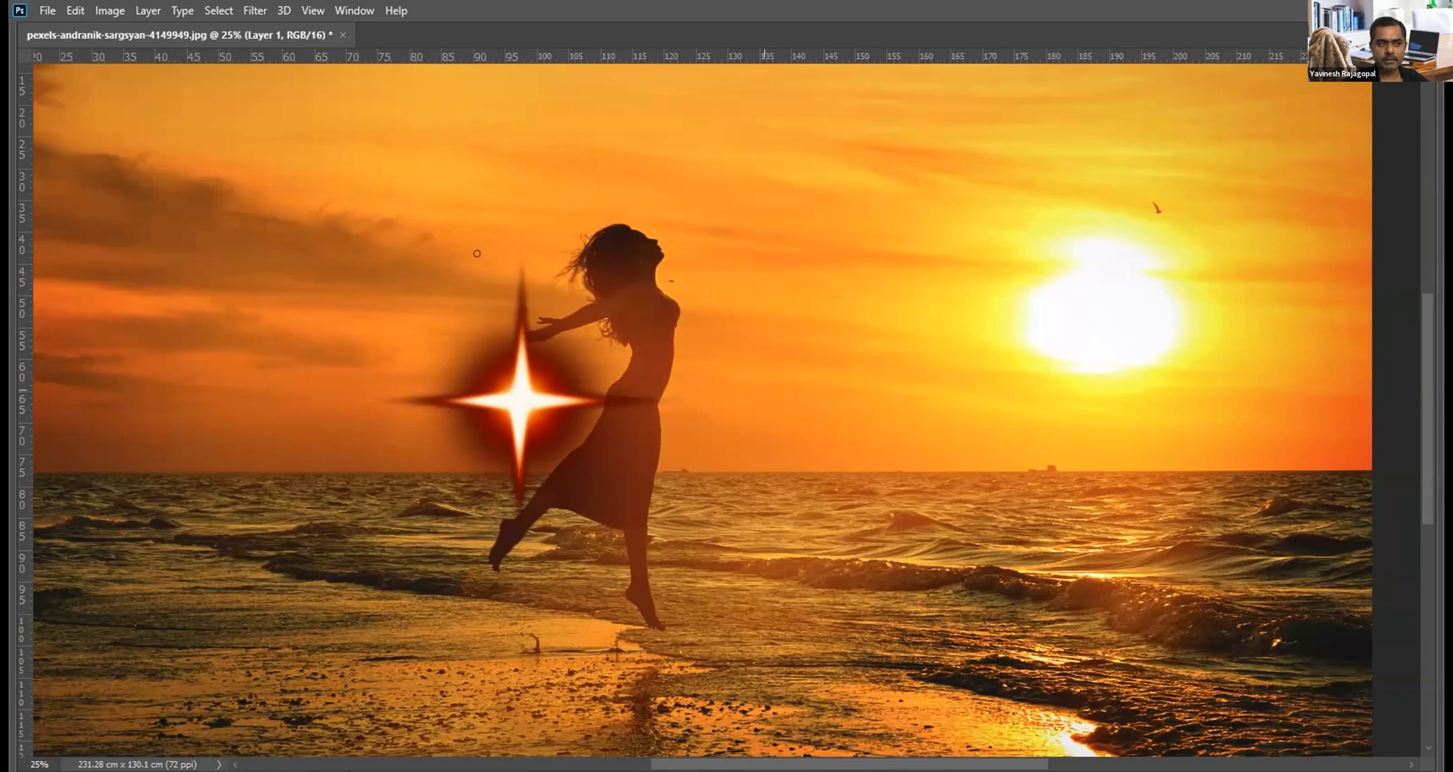
left_click_drag(506, 234, 559, 277)
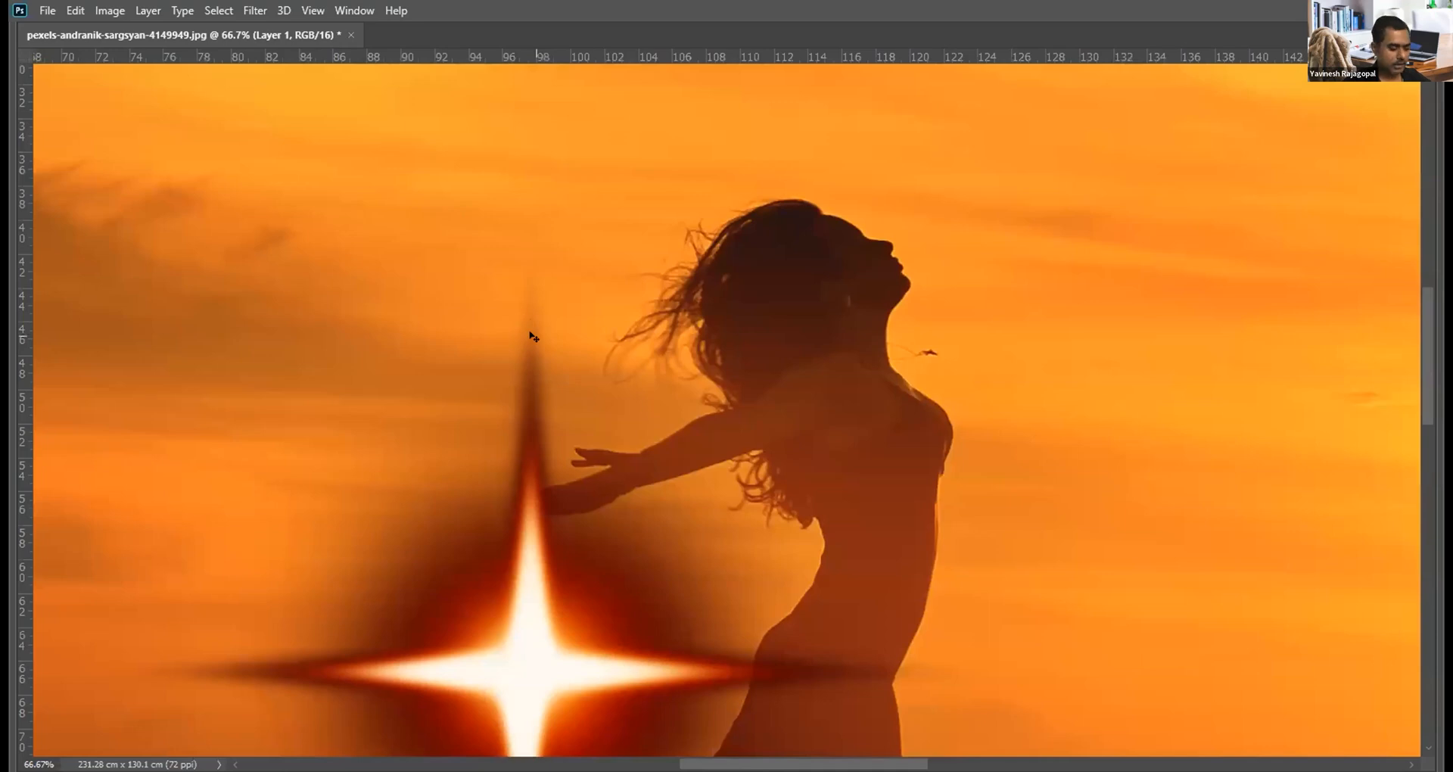
Step: Undo the four smudged rays on the glow
key("ctrl+z")
key("ctrl+z")
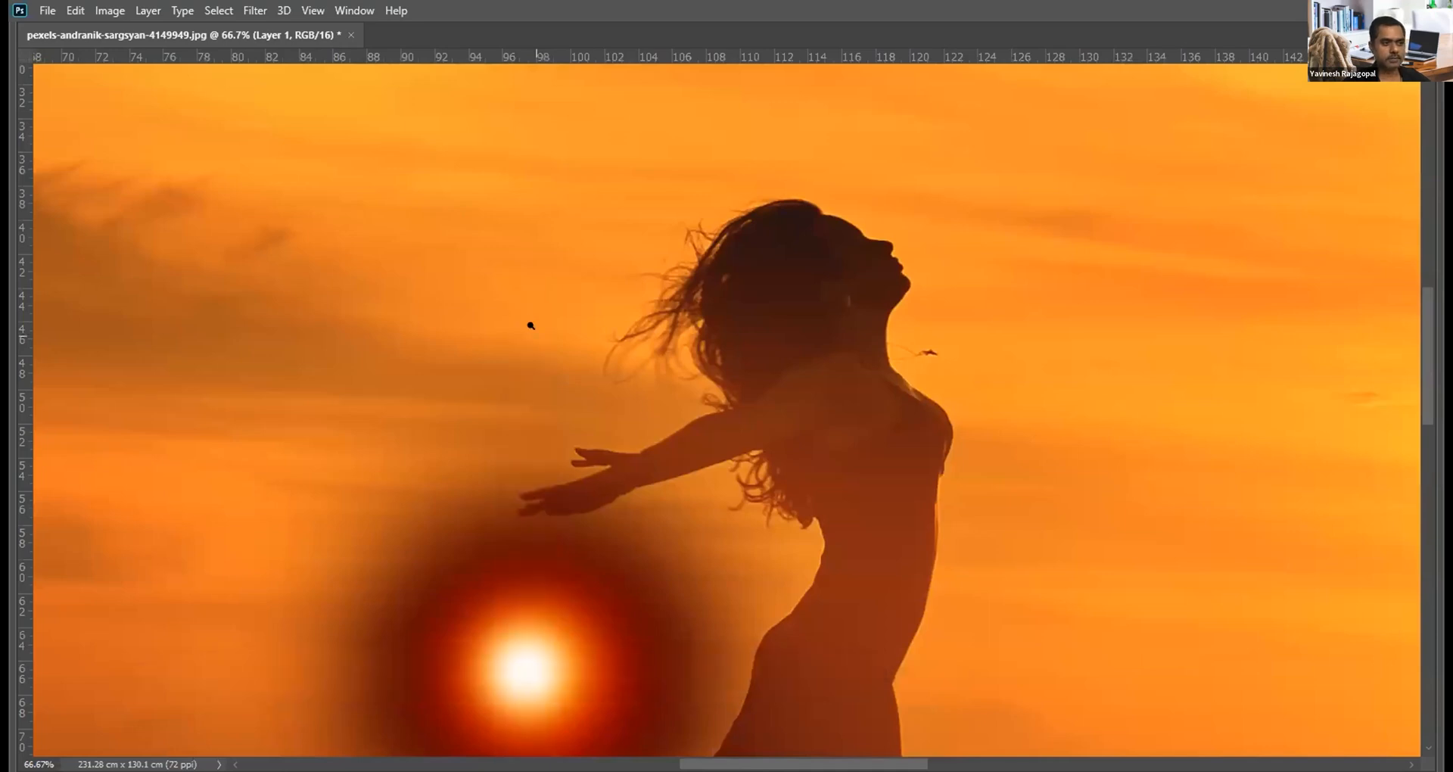
key("ctrl+minus")
key("ctrl+minus")
key("ctrl+minus")
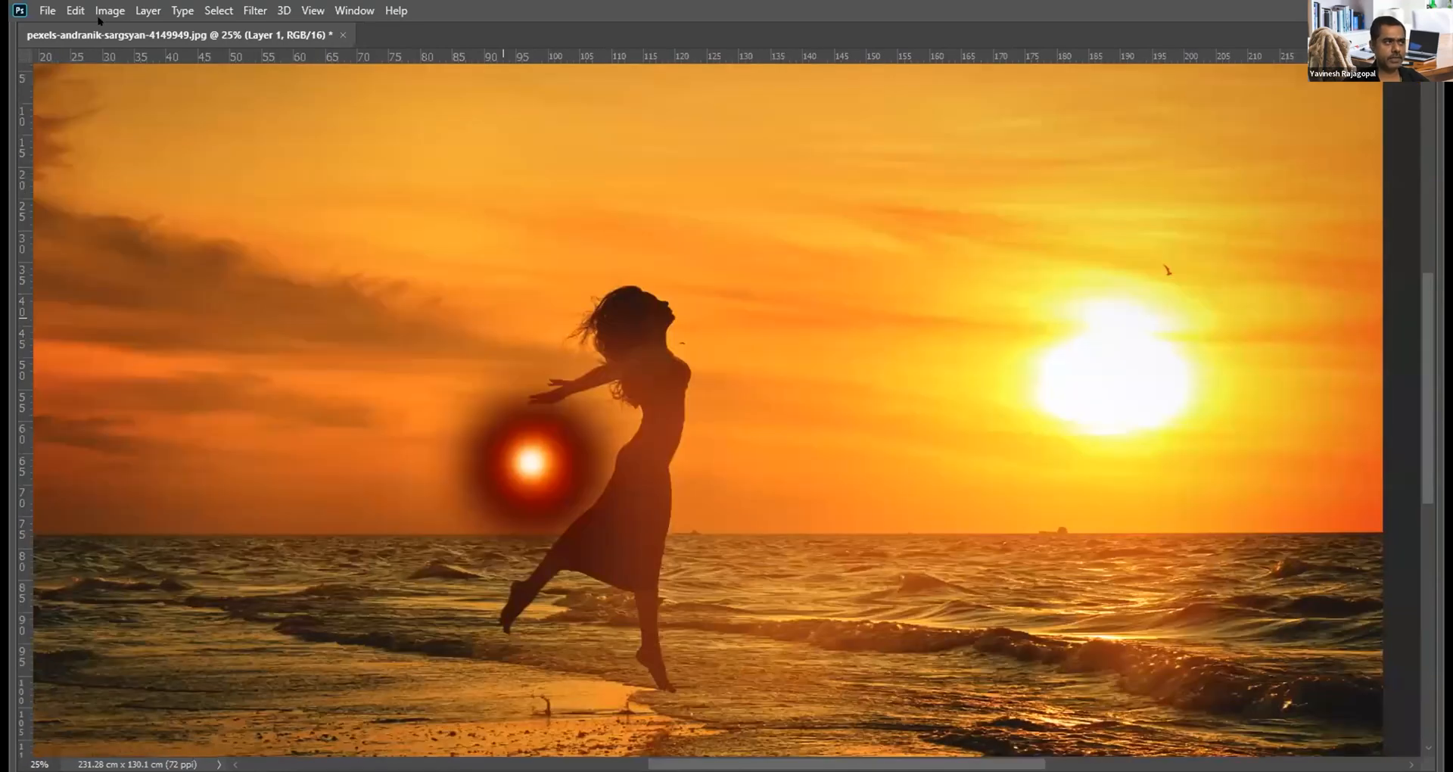
Step: Check which bit depth is set in the image mode options
left_click(108, 10)
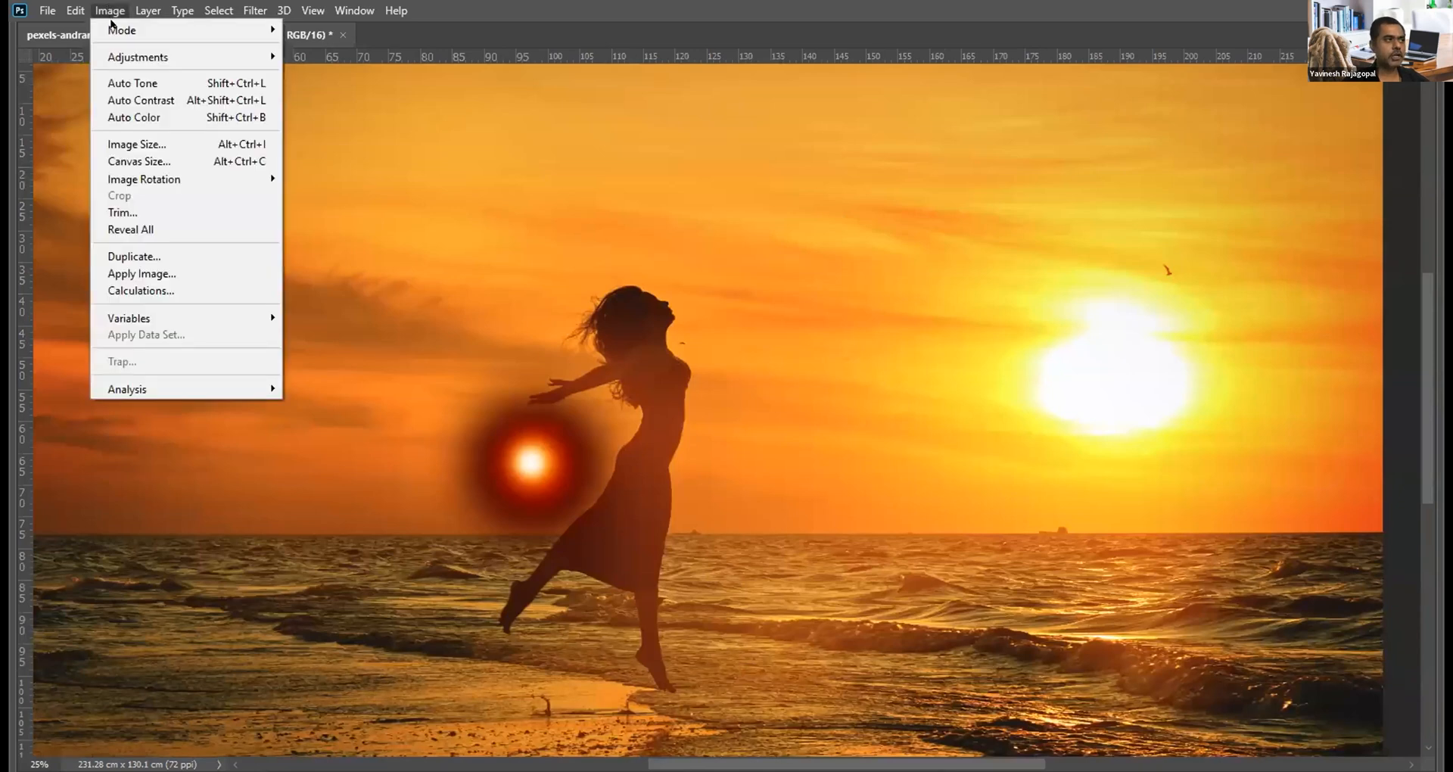
mouse_move(257, 30)
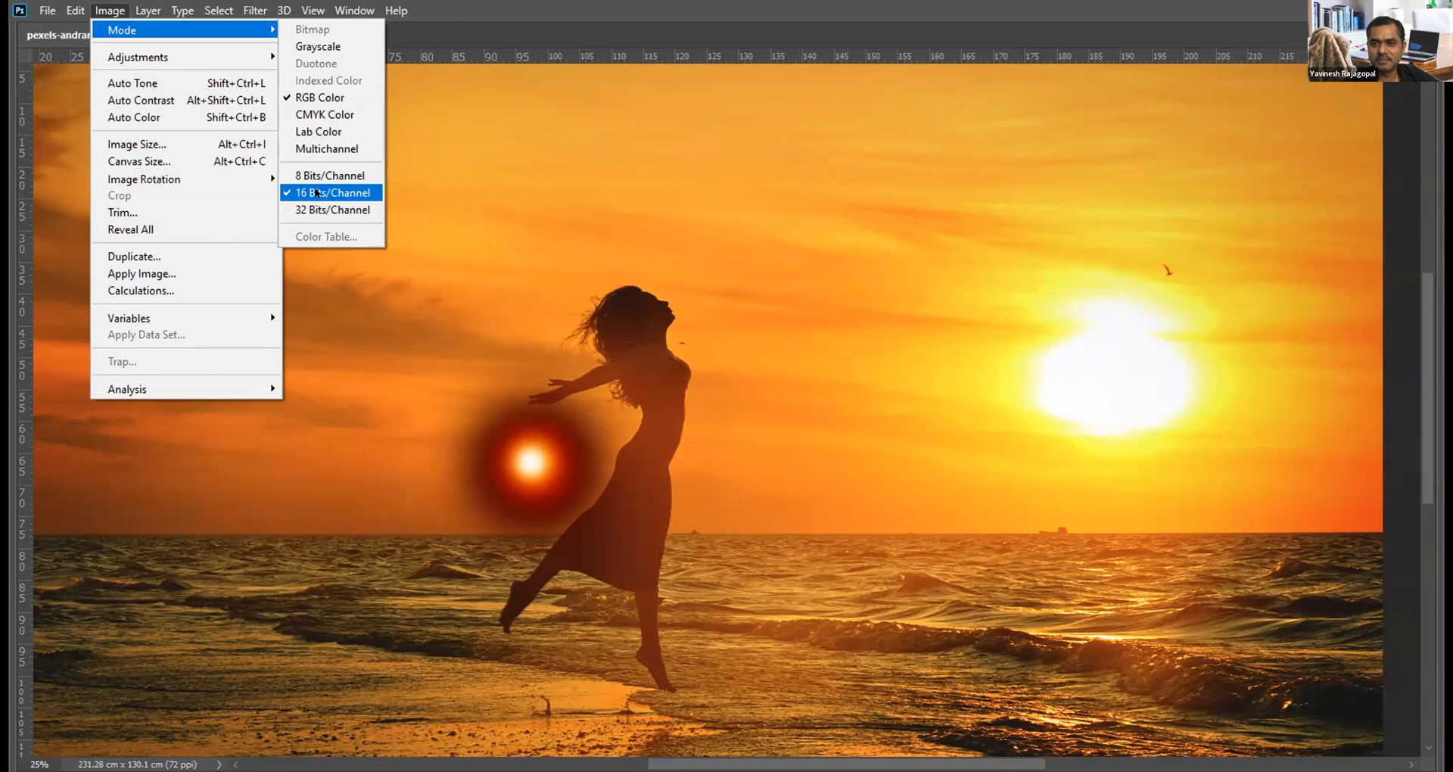
left_click(316, 192)
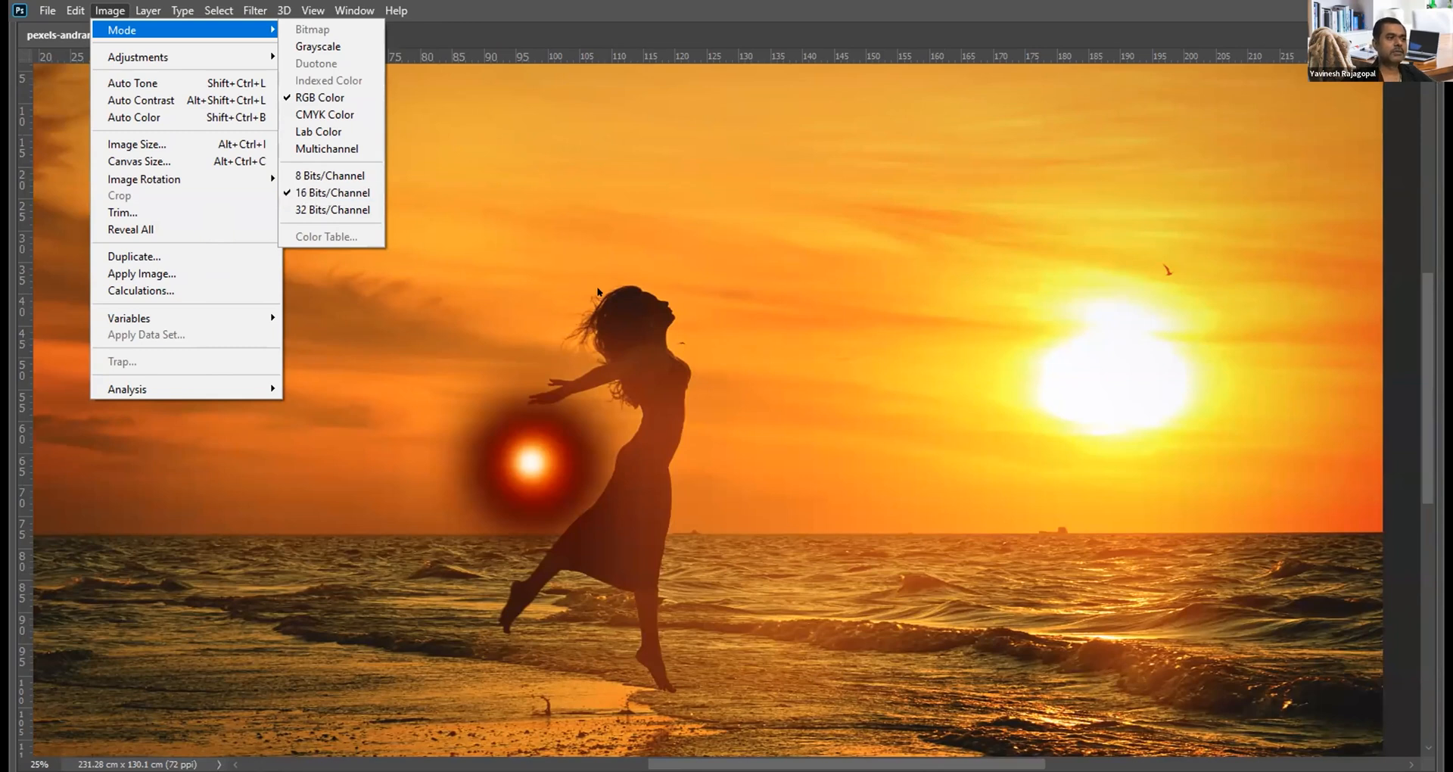
Step: Bring back the hidden panels, choose the Smudge tool and set its strength to 85%
key("Tab")
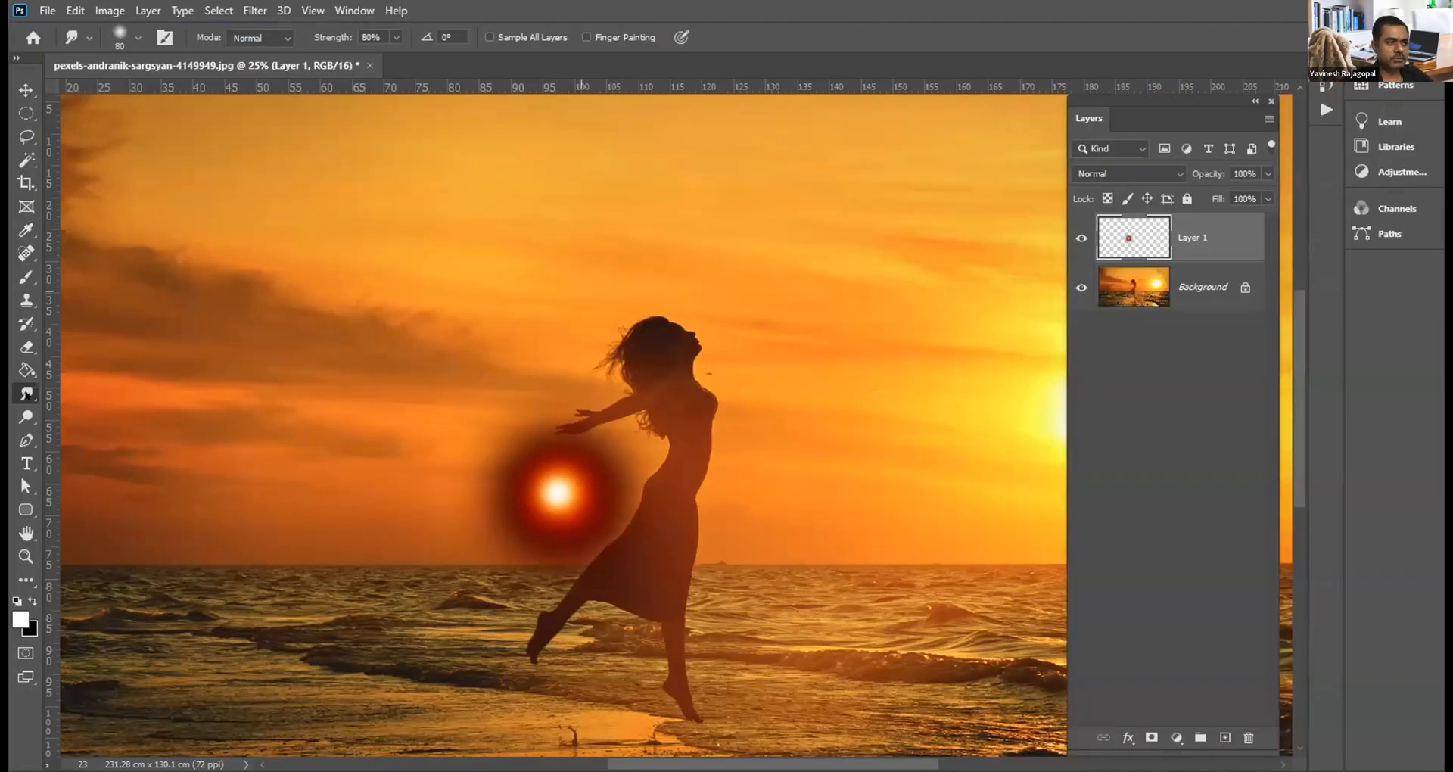
right_click(27, 392)
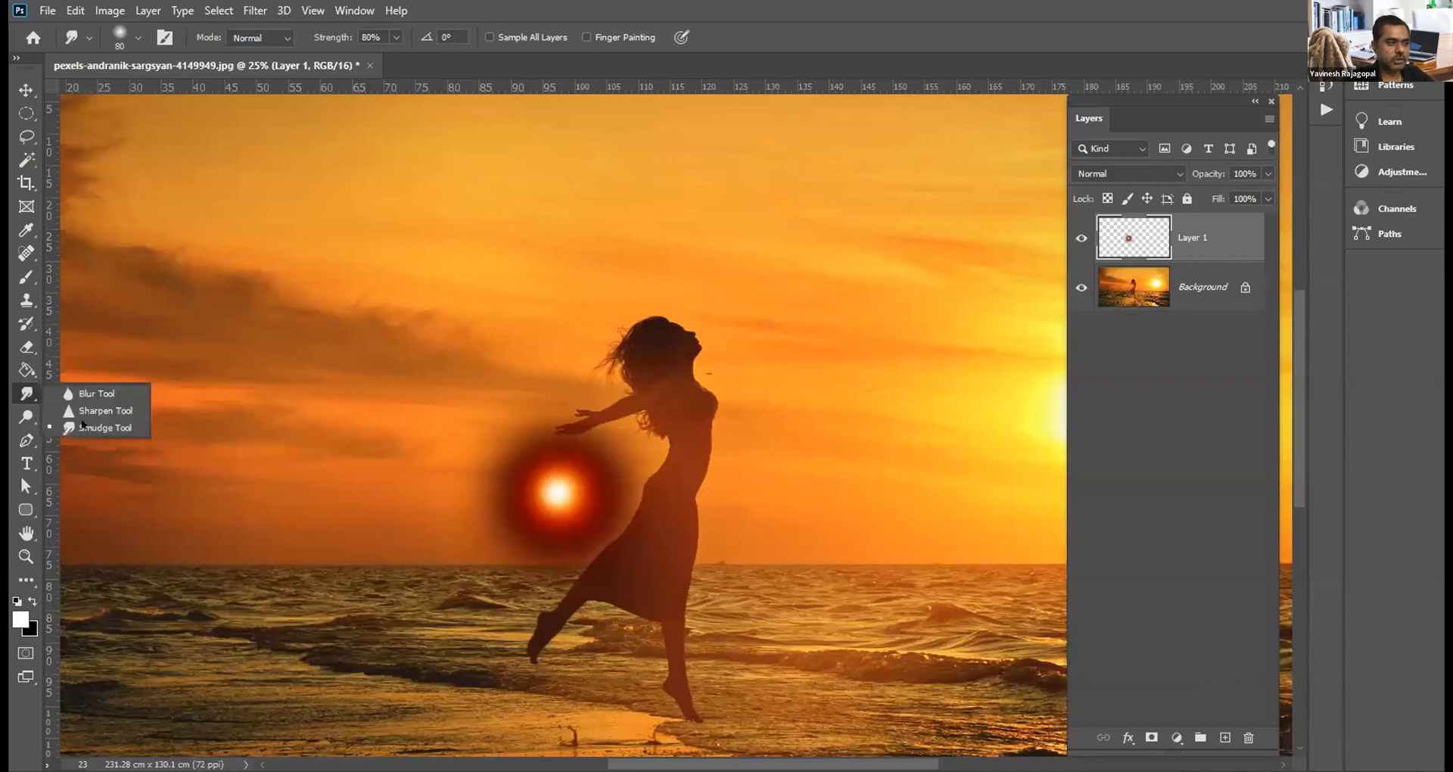
left_click(82, 426)
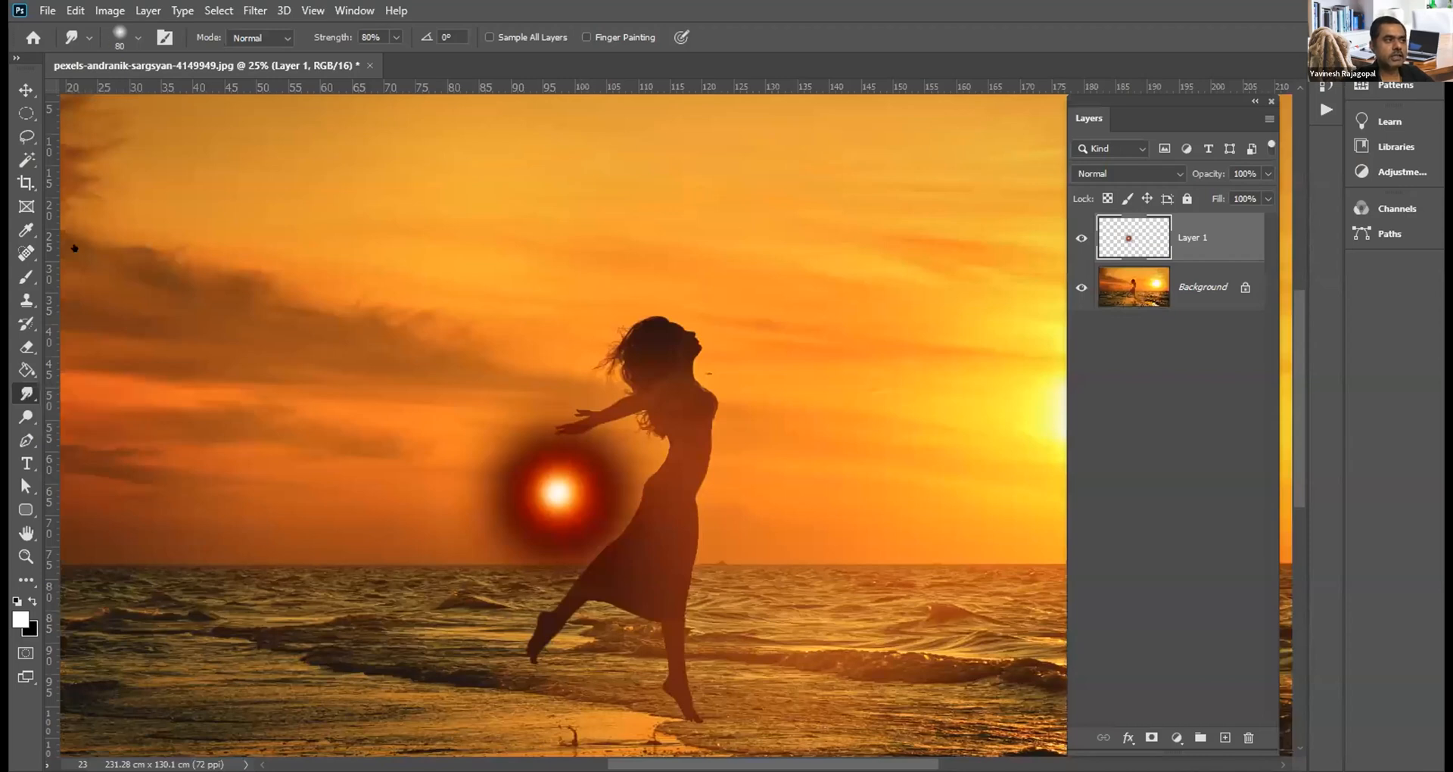
left_click(137, 37)
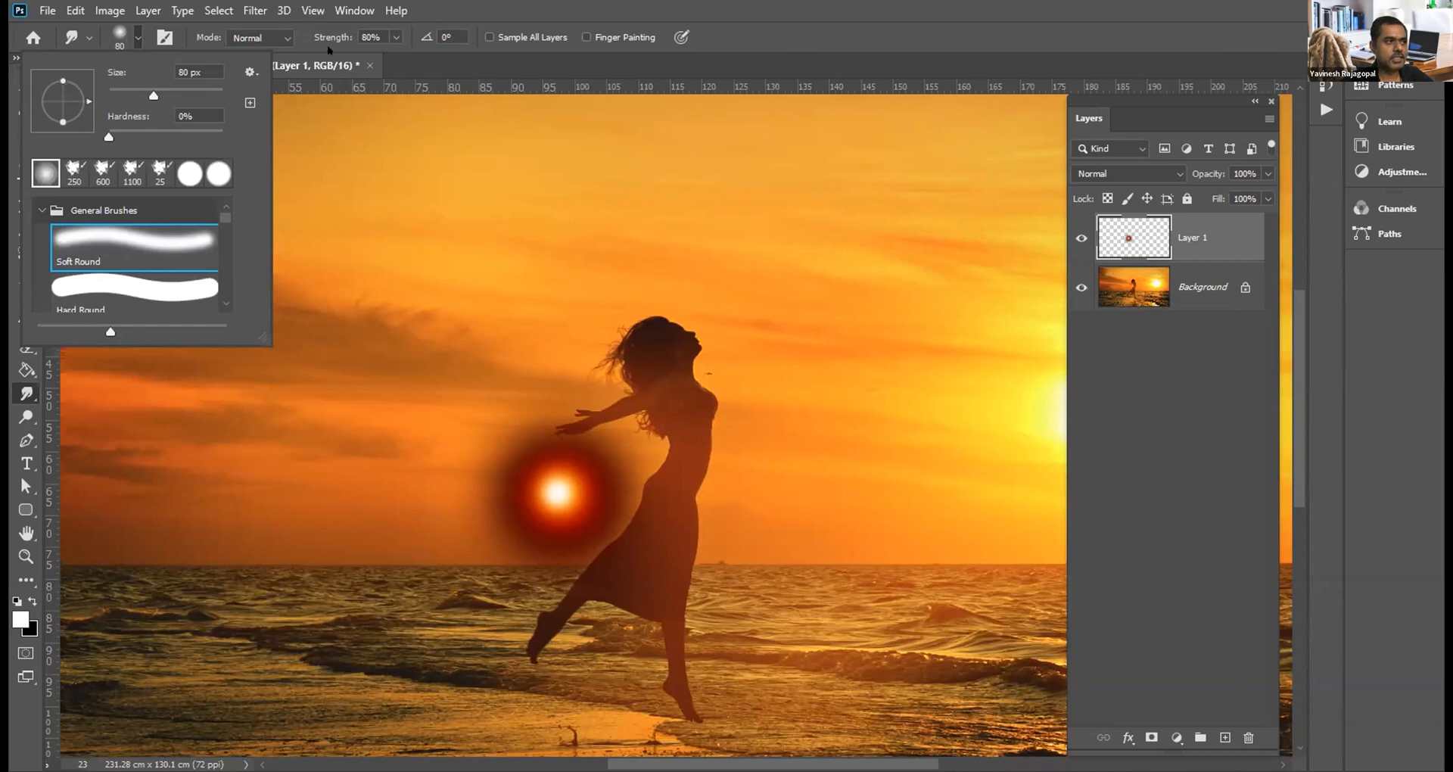
left_click(374, 35)
type("85")
key("Return")
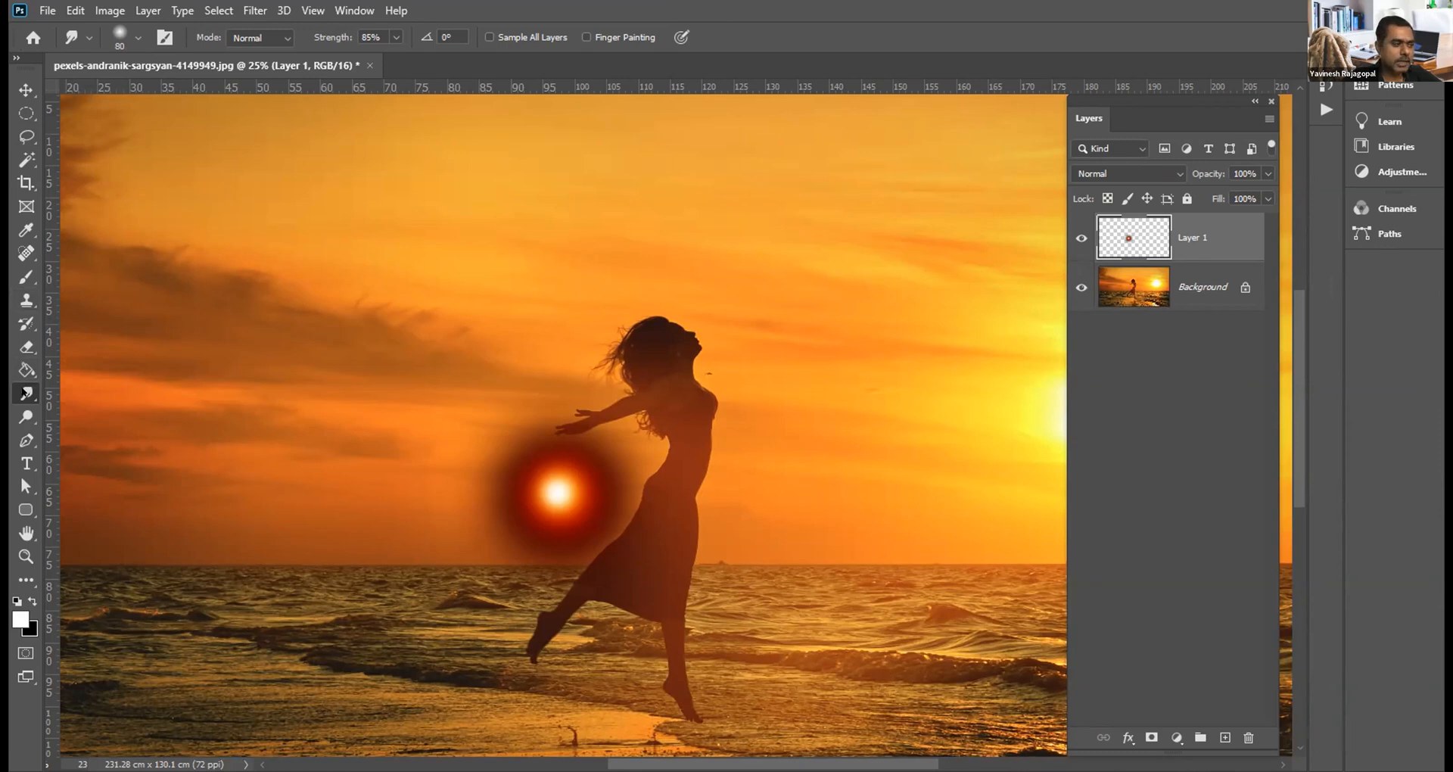
right_click(27, 393)
left_click(91, 394)
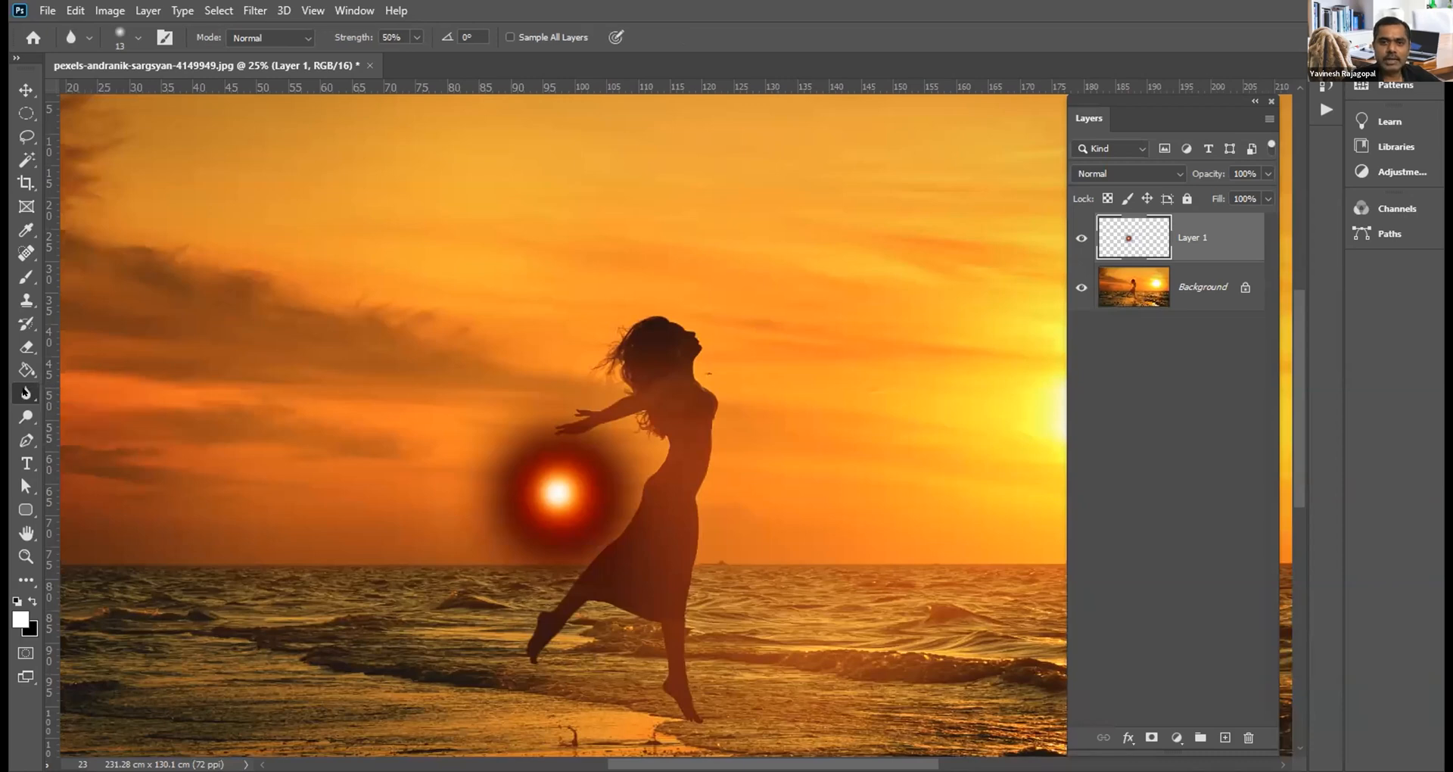
right_click(27, 392)
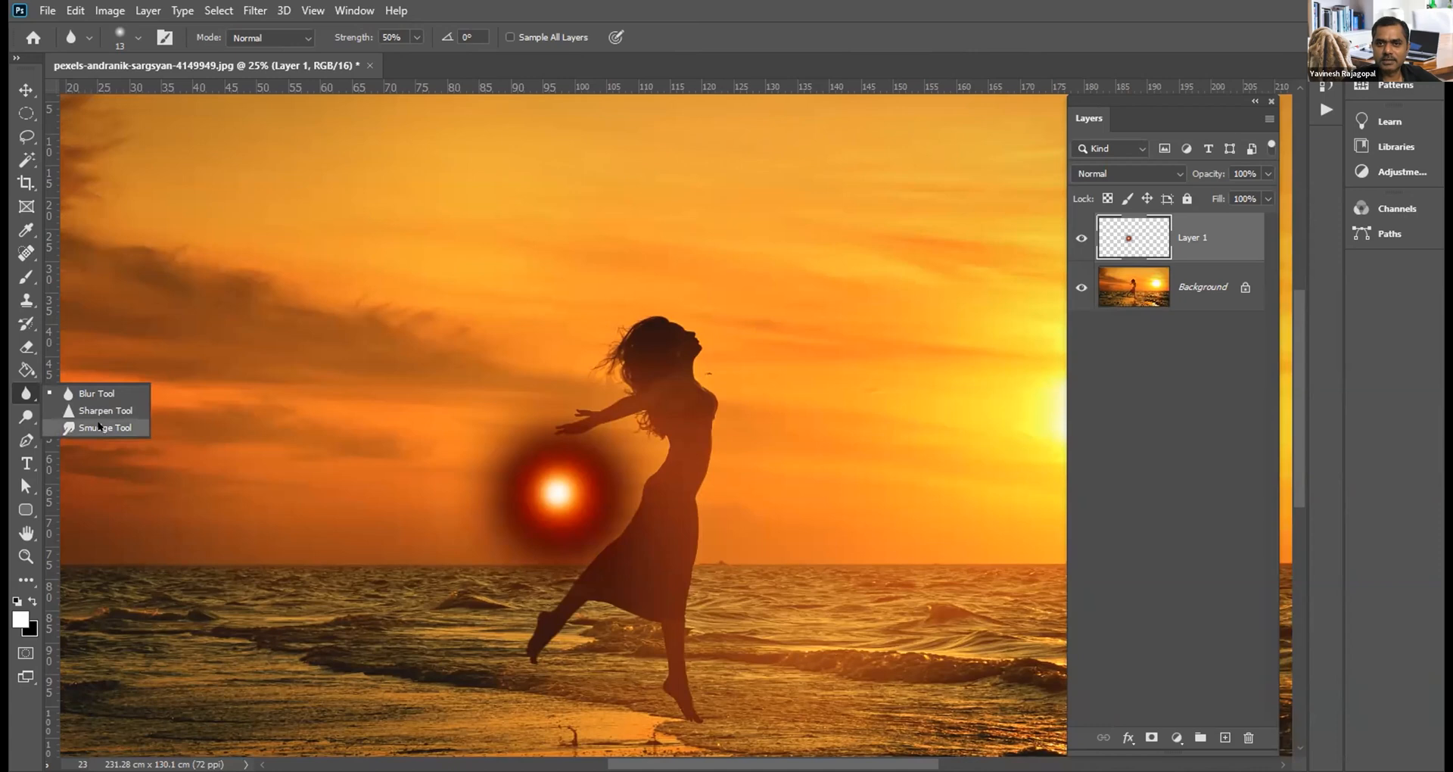
left_click(98, 427)
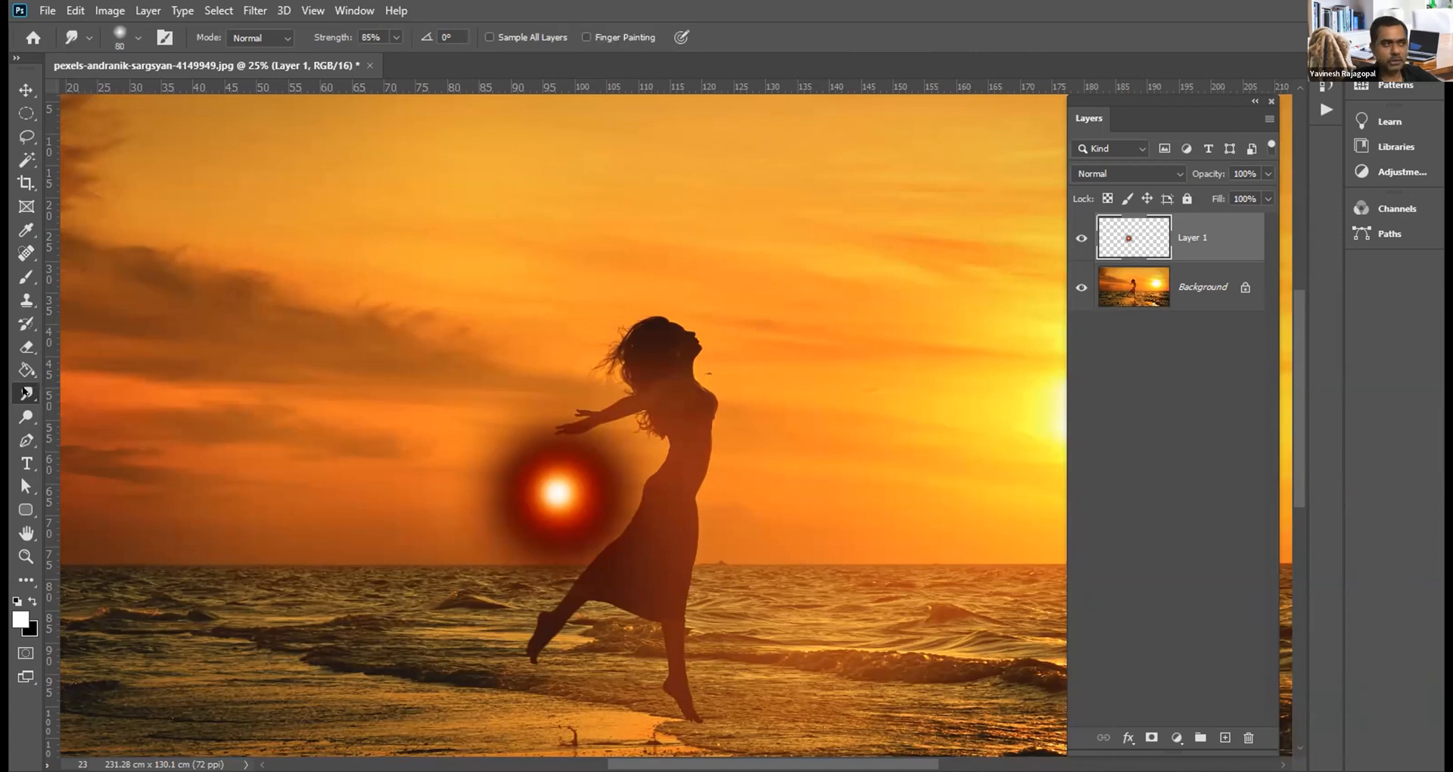
Step: Smudge the round glow outward from its centre with the soft round brush into four rays: right, left, down and up
left_click(139, 37)
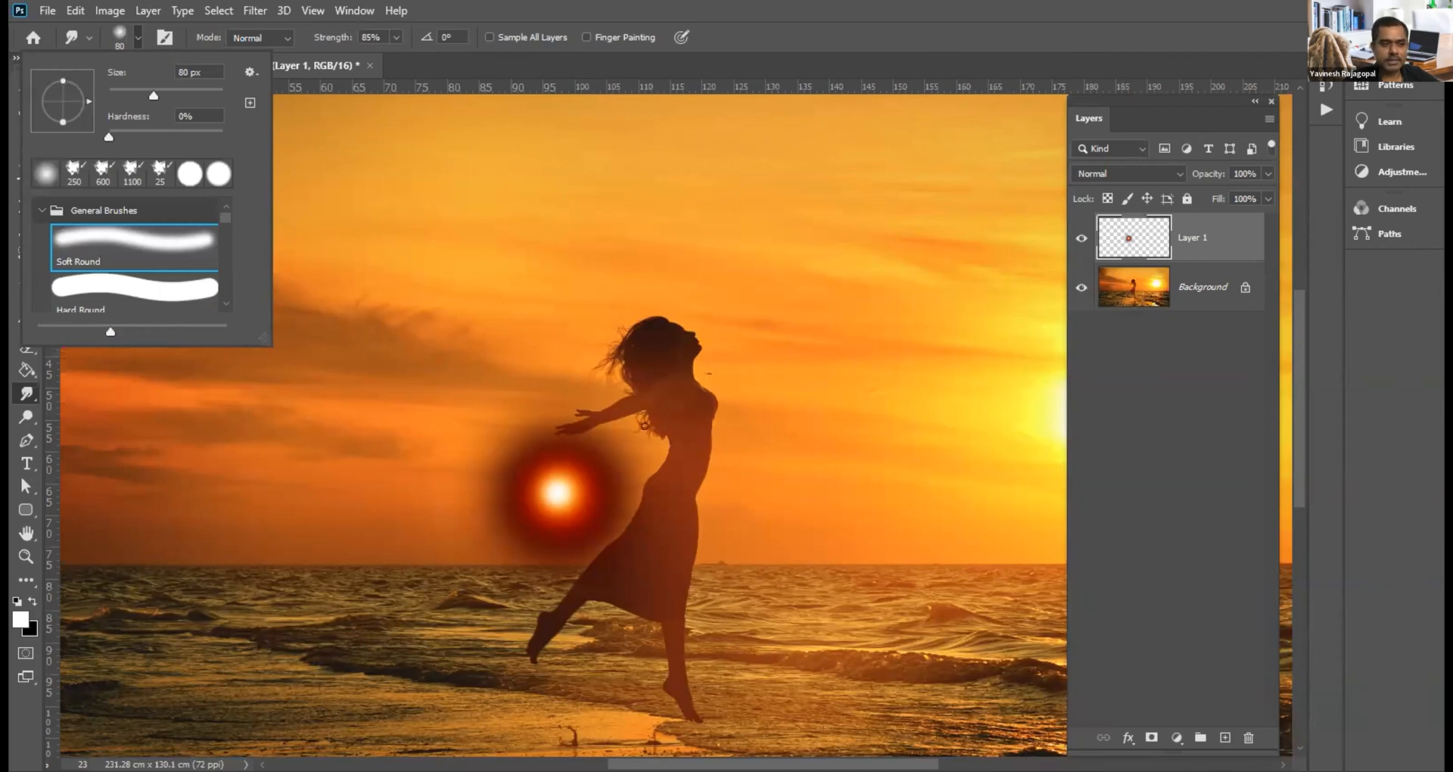
key("Tab")
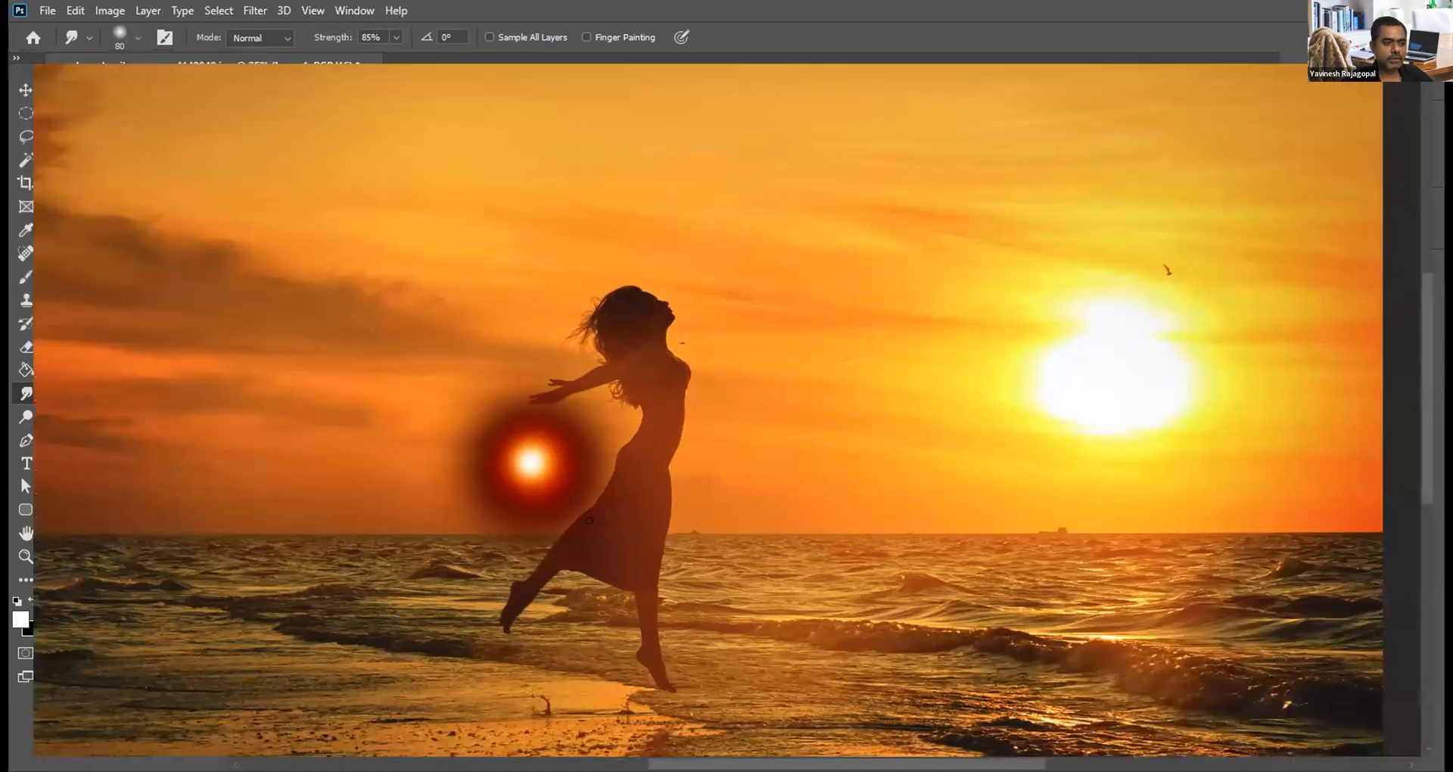
left_click_drag(646, 425, 731, 409)
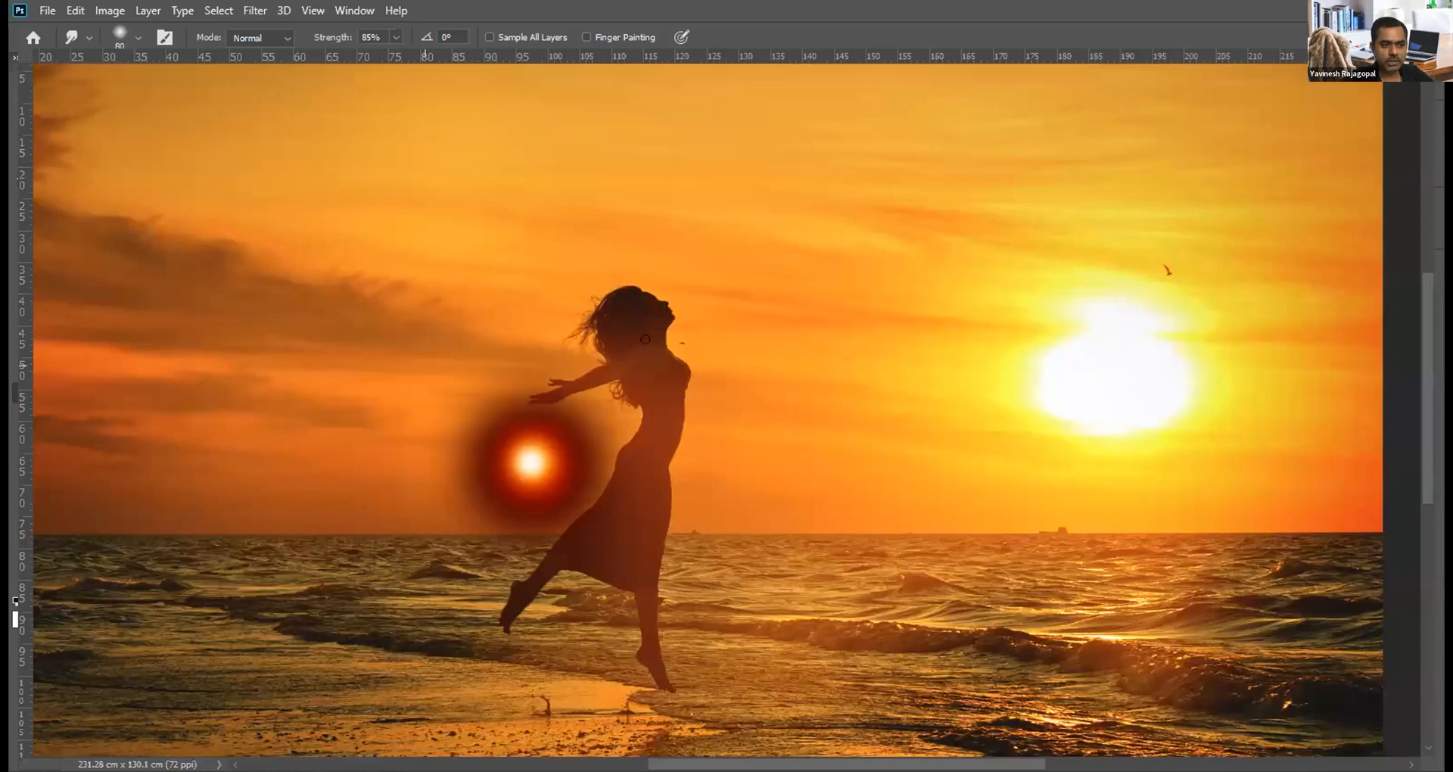
key("ctrl+plus")
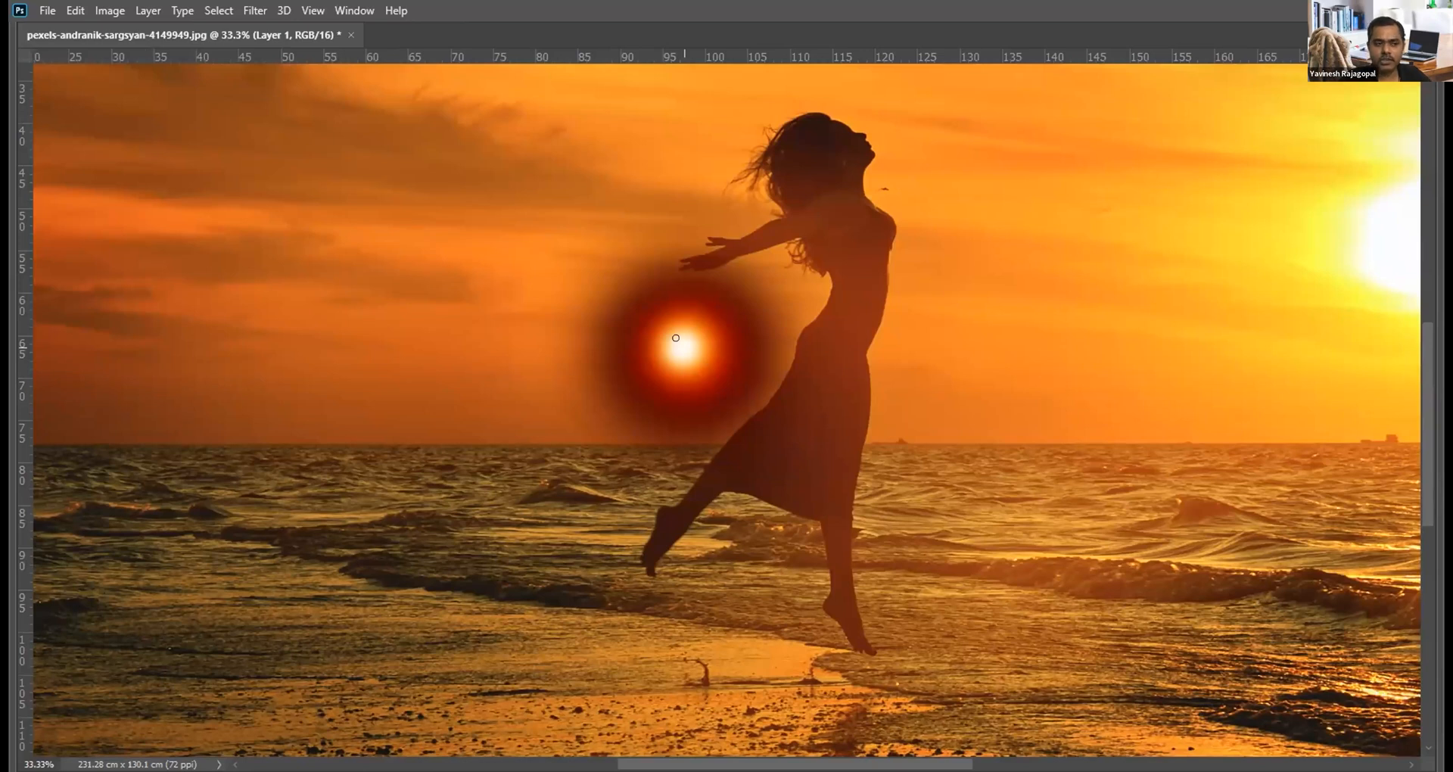
left_click_drag(677, 337, 1119, 336)
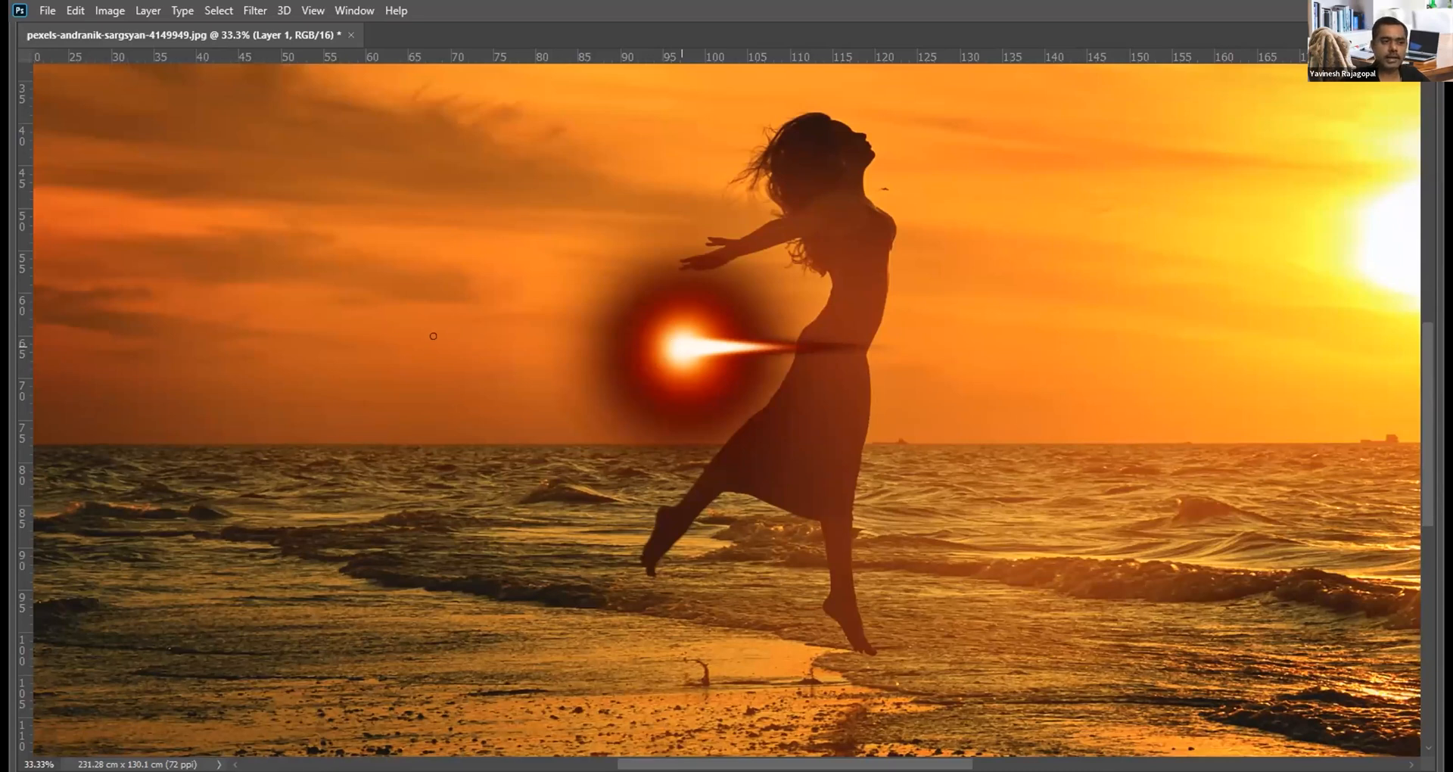
left_click_drag(682, 347, 460, 344)
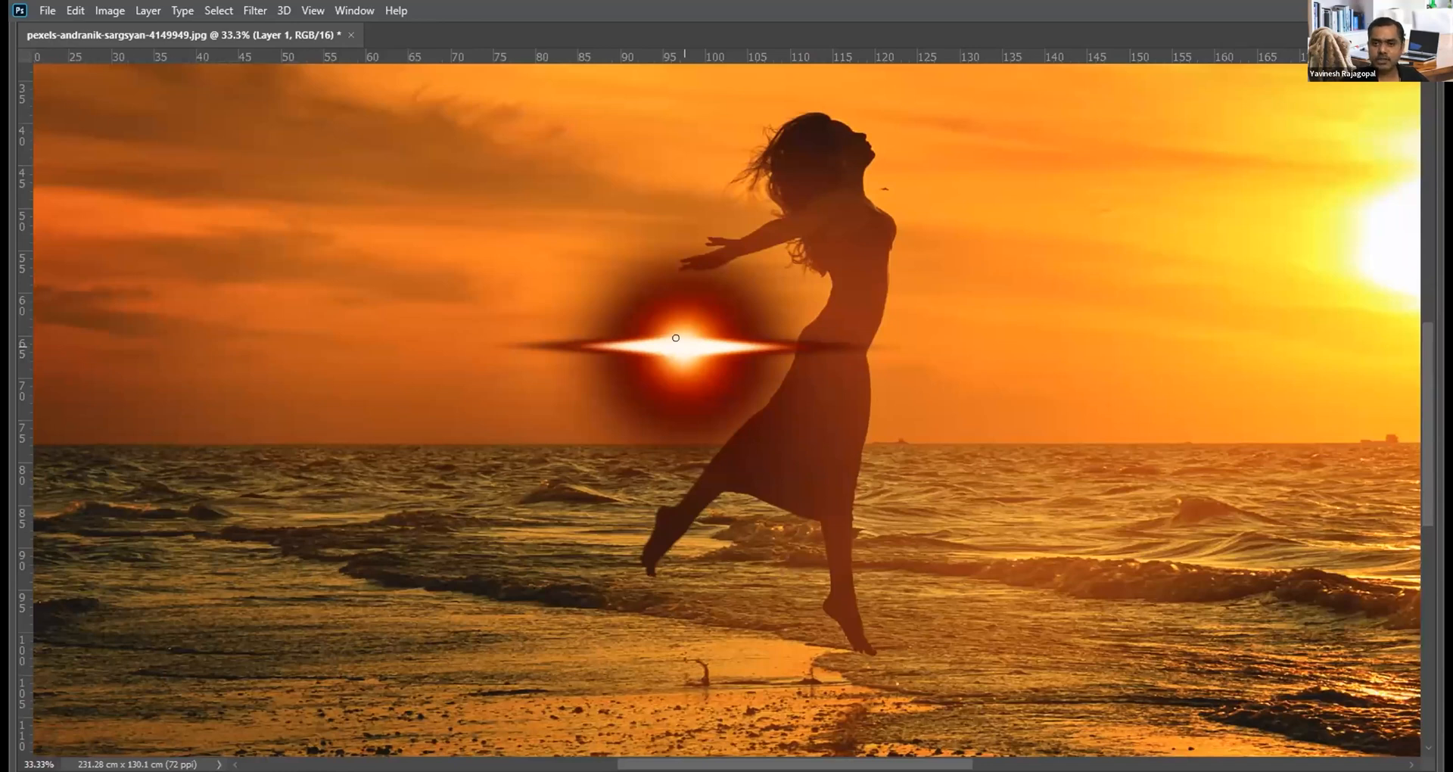
left_click_drag(676, 338, 676, 522)
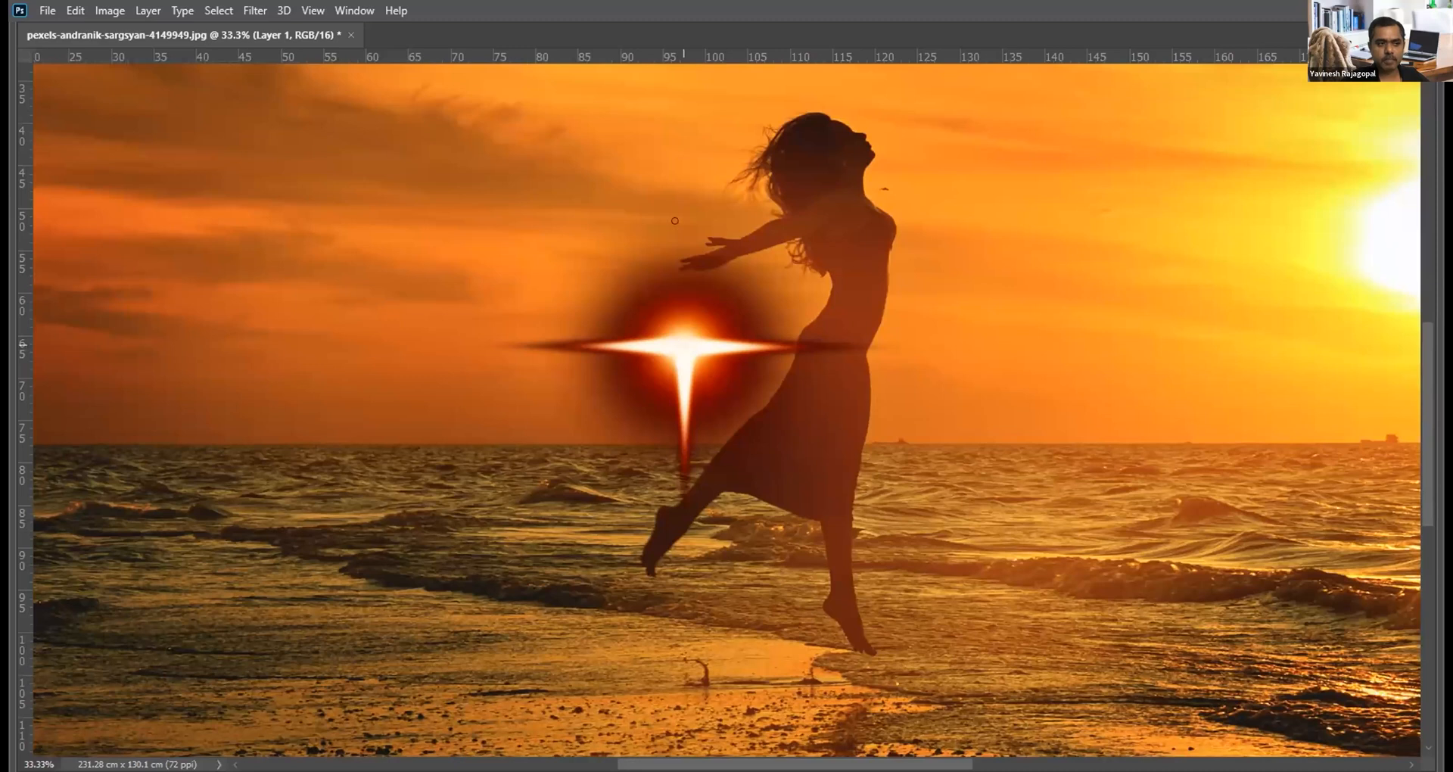
left_click_drag(676, 338, 675, 163)
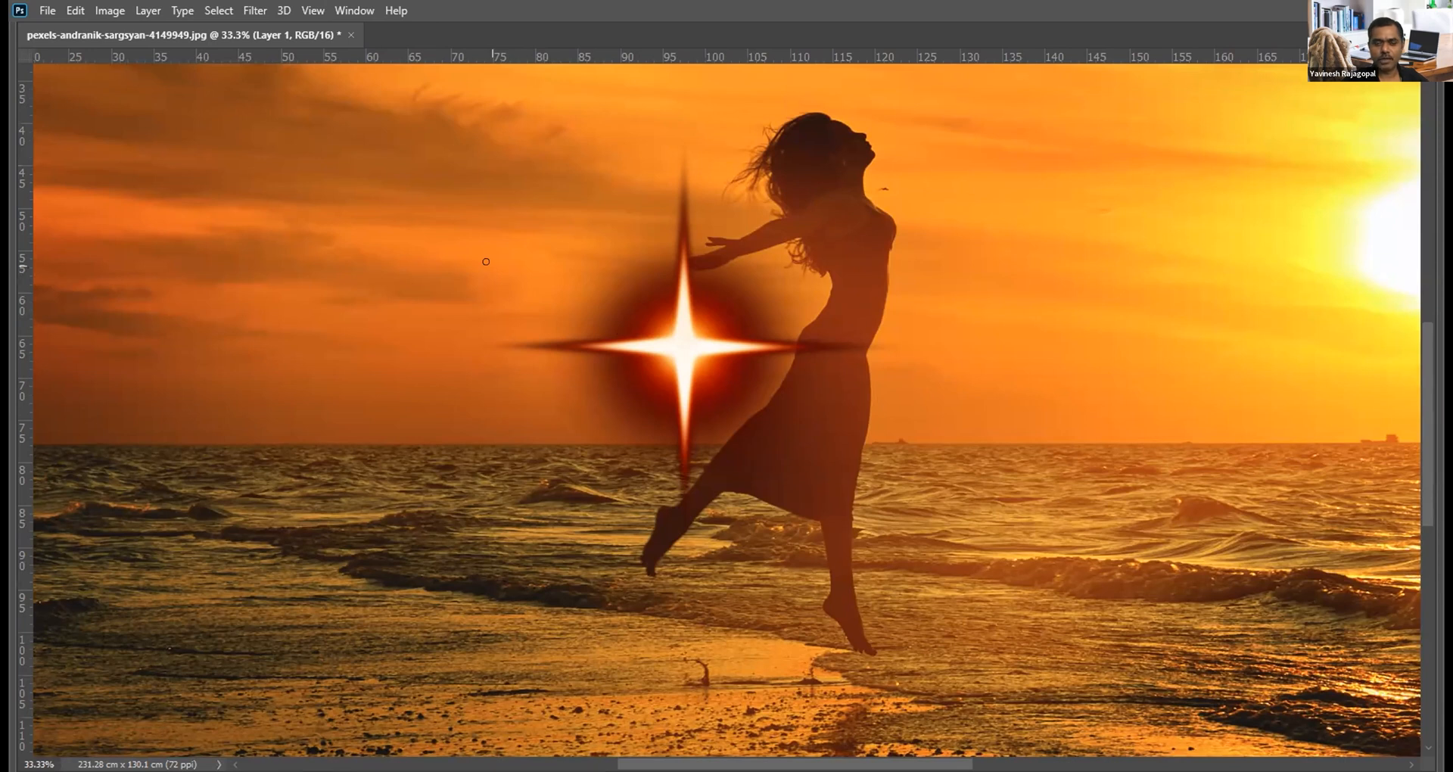
left_click_drag(534, 204, 462, 306)
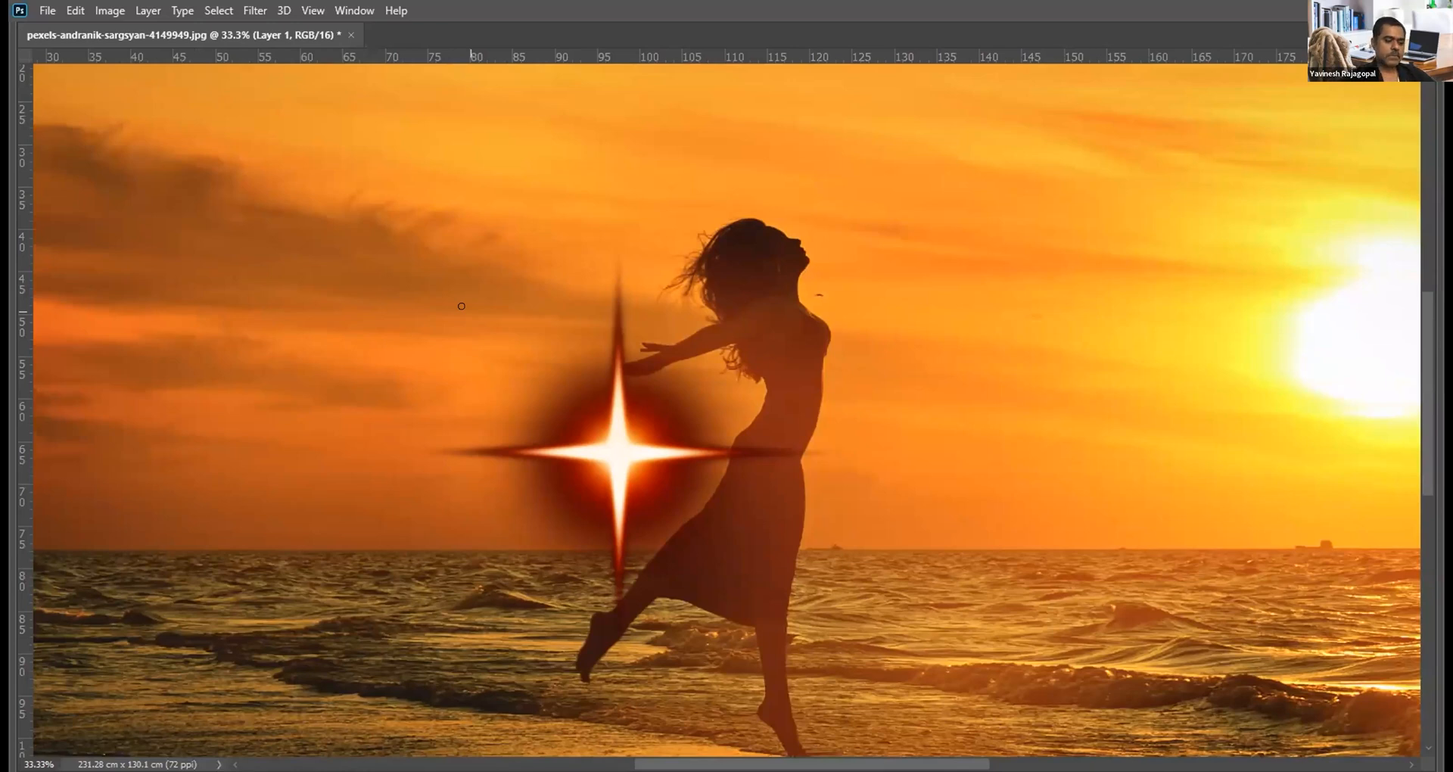
Step: Show the layers list and set the blend mode of Layer 1 to Screen
key("F7")
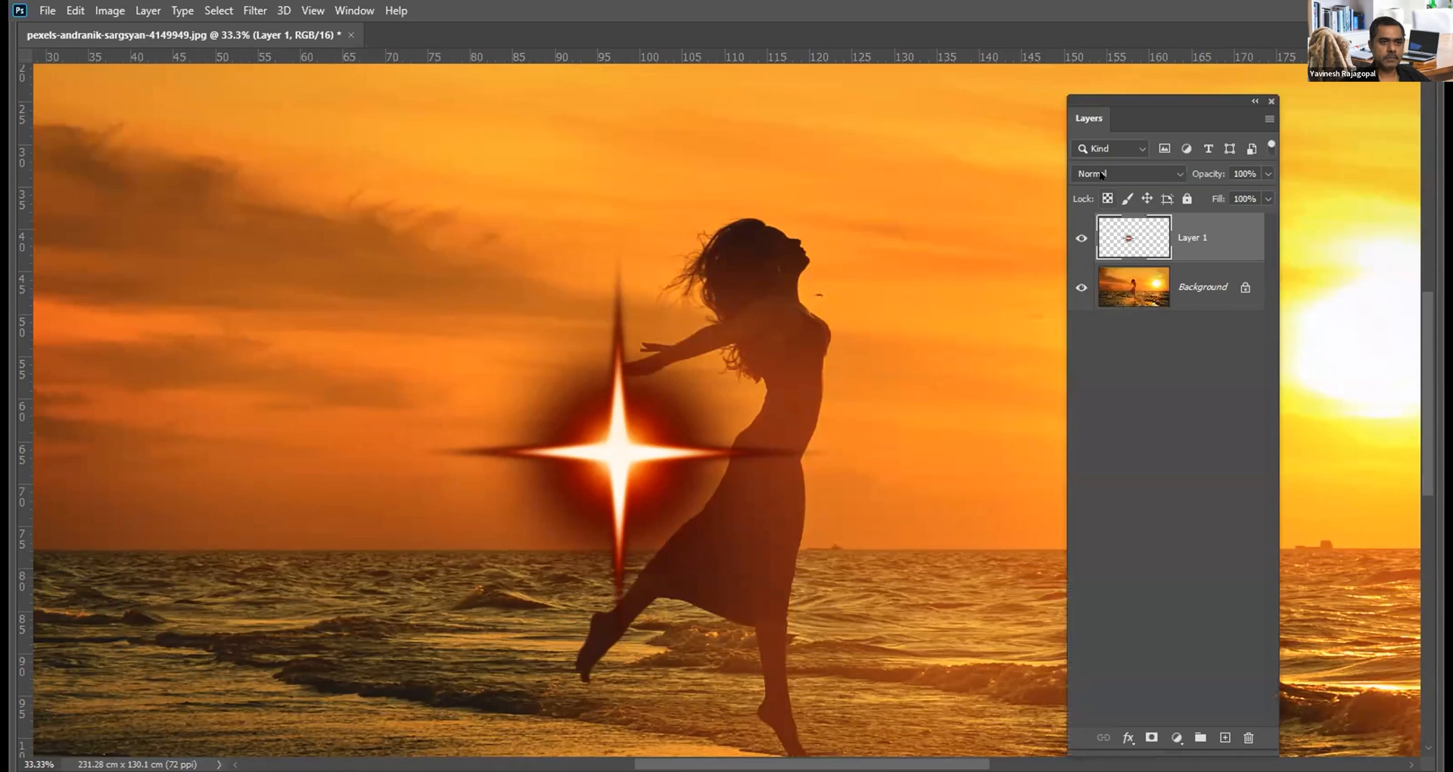
left_click(1126, 173)
left_click(1089, 323)
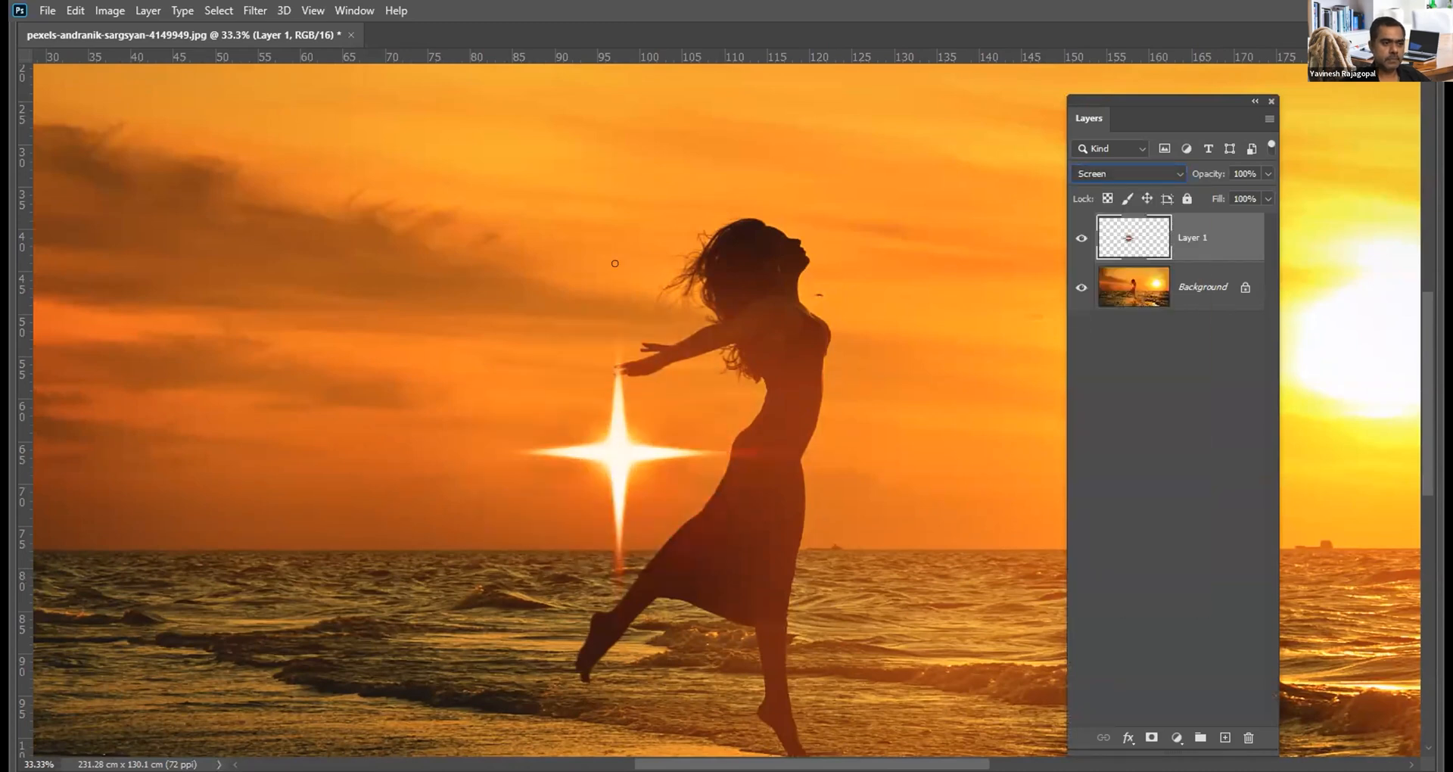
left_click(1163, 424)
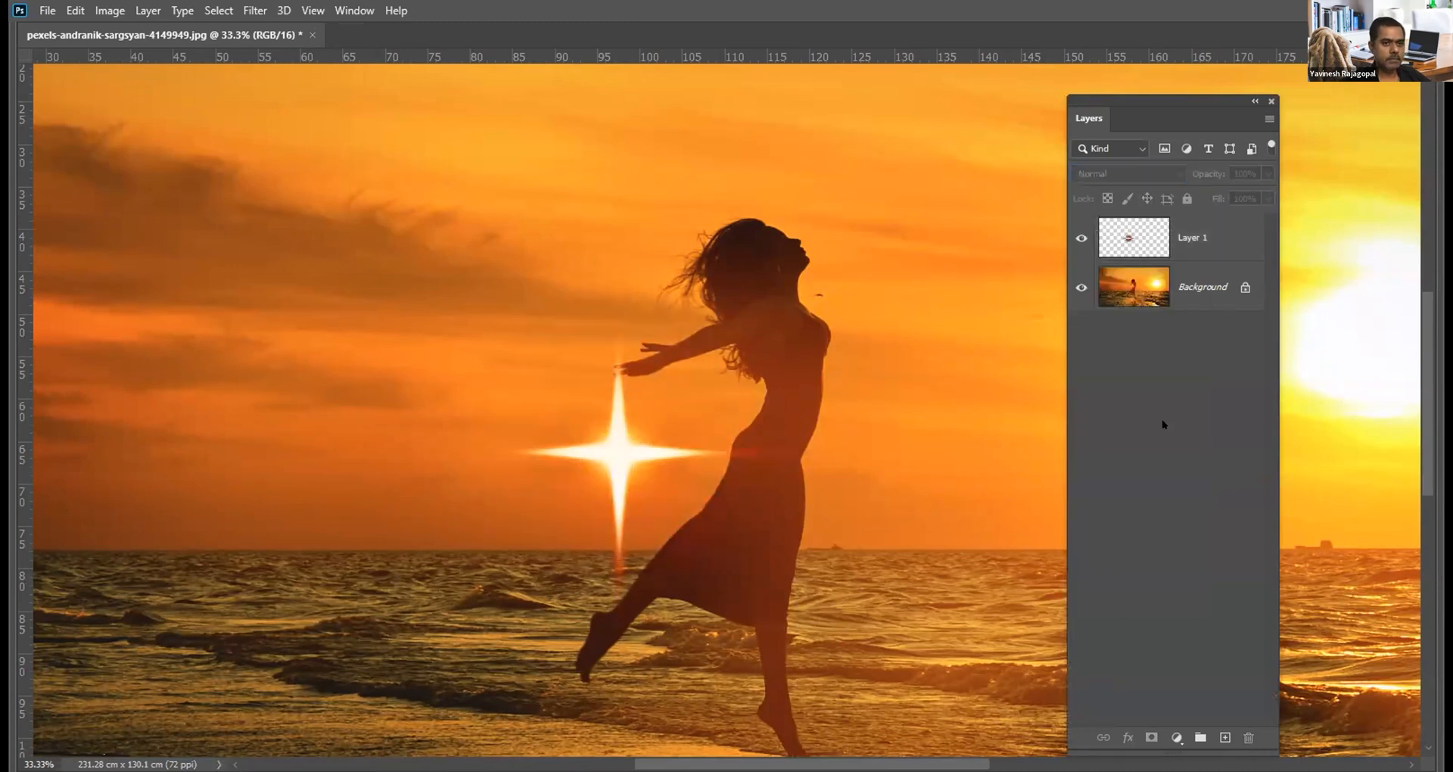
key("alt+v")
left_click(1134, 237)
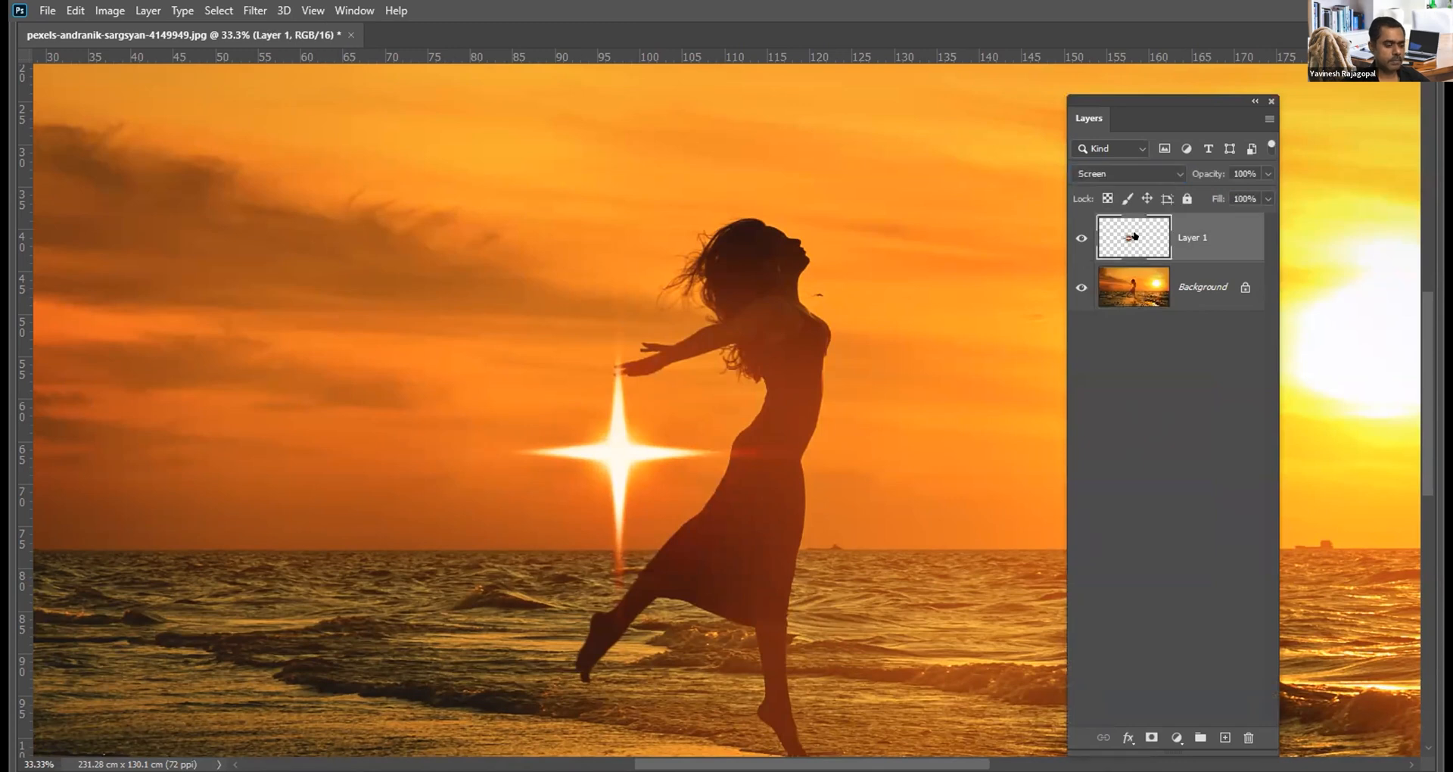
Step: Move the star flare from beside the woman onto her torso with the Move tool
key("alt+v")
key("Escape")
key("alt+v")
key("Escape")
key("v")
left_click_drag(760, 382, 759, 386)
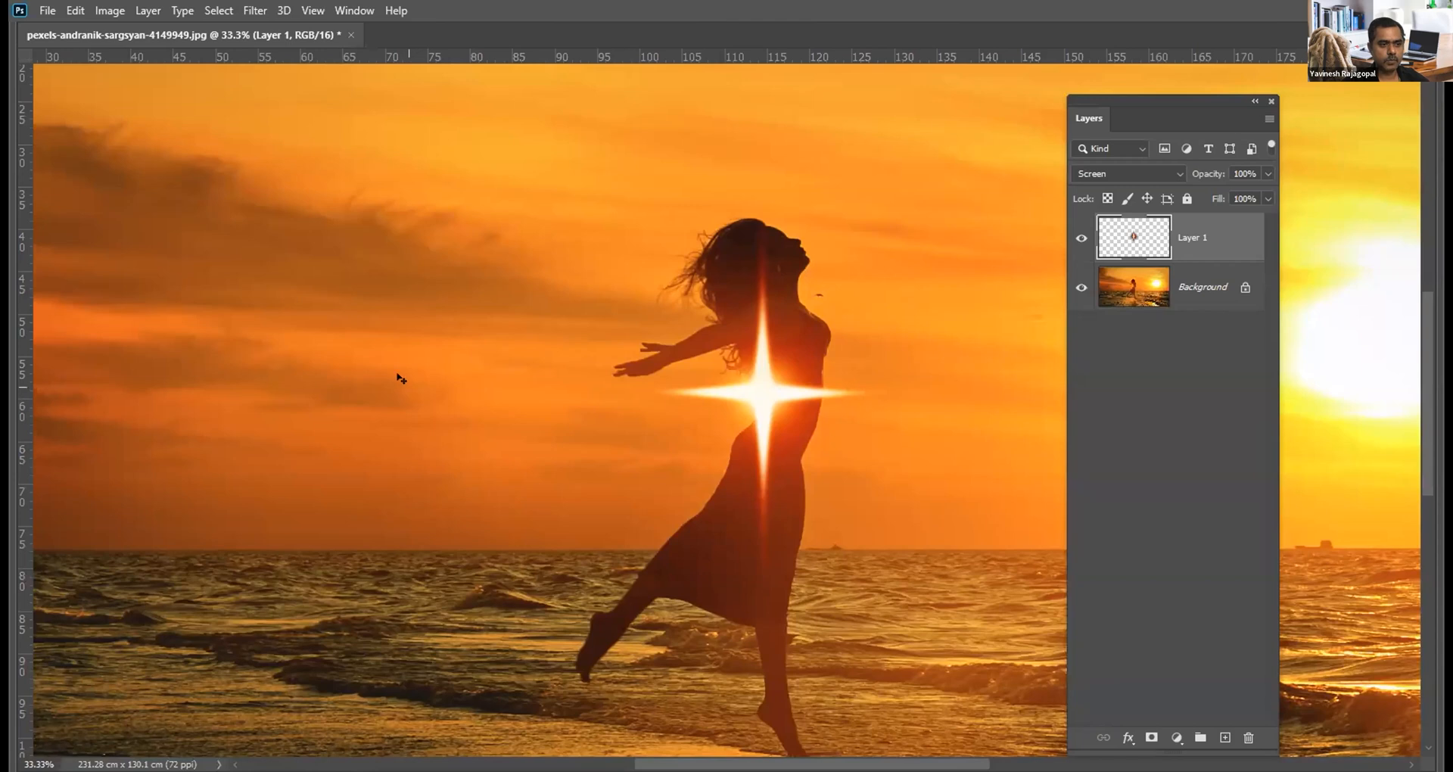
Step: Undo the star's move, the Screen blend mode and all four smudged rays
key("ctrl+z")
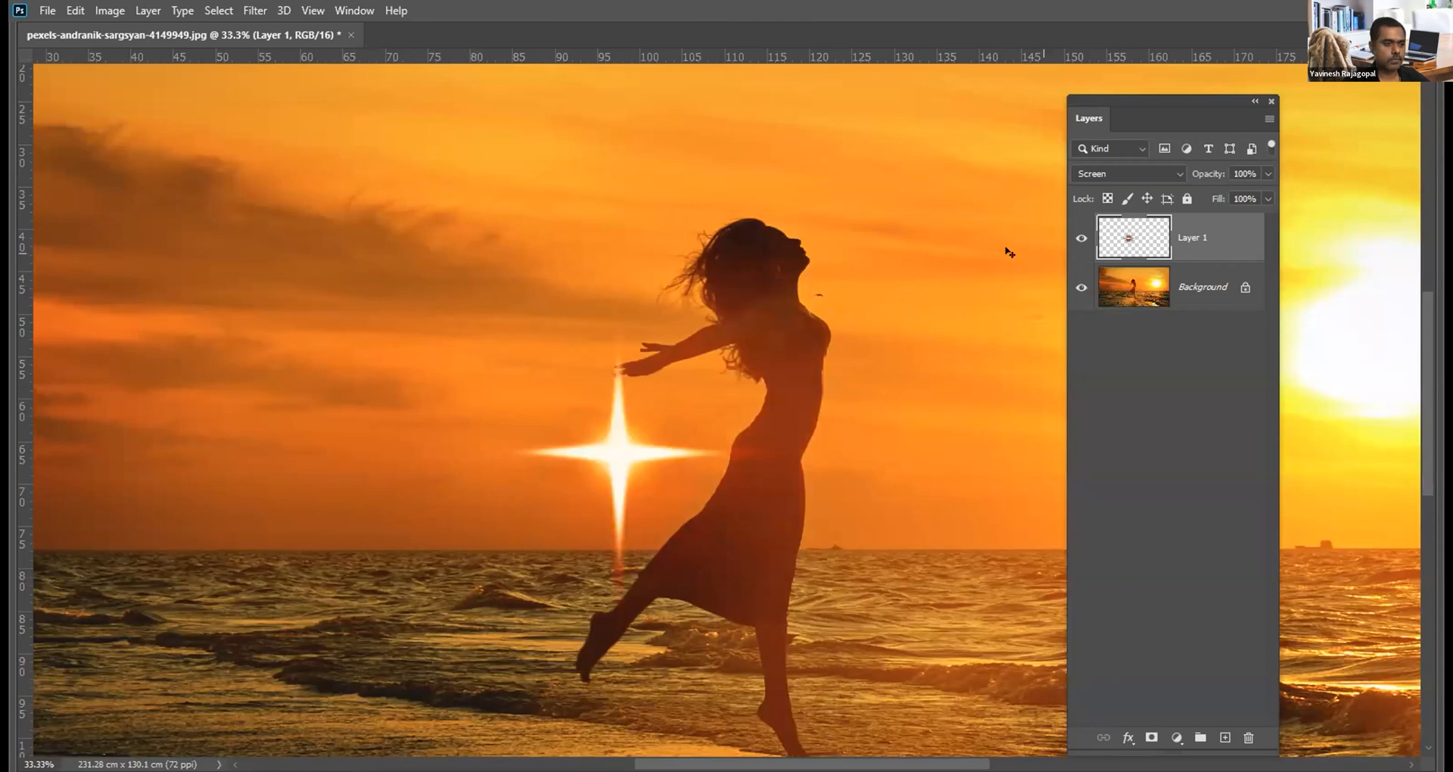
key("ctrl+z")
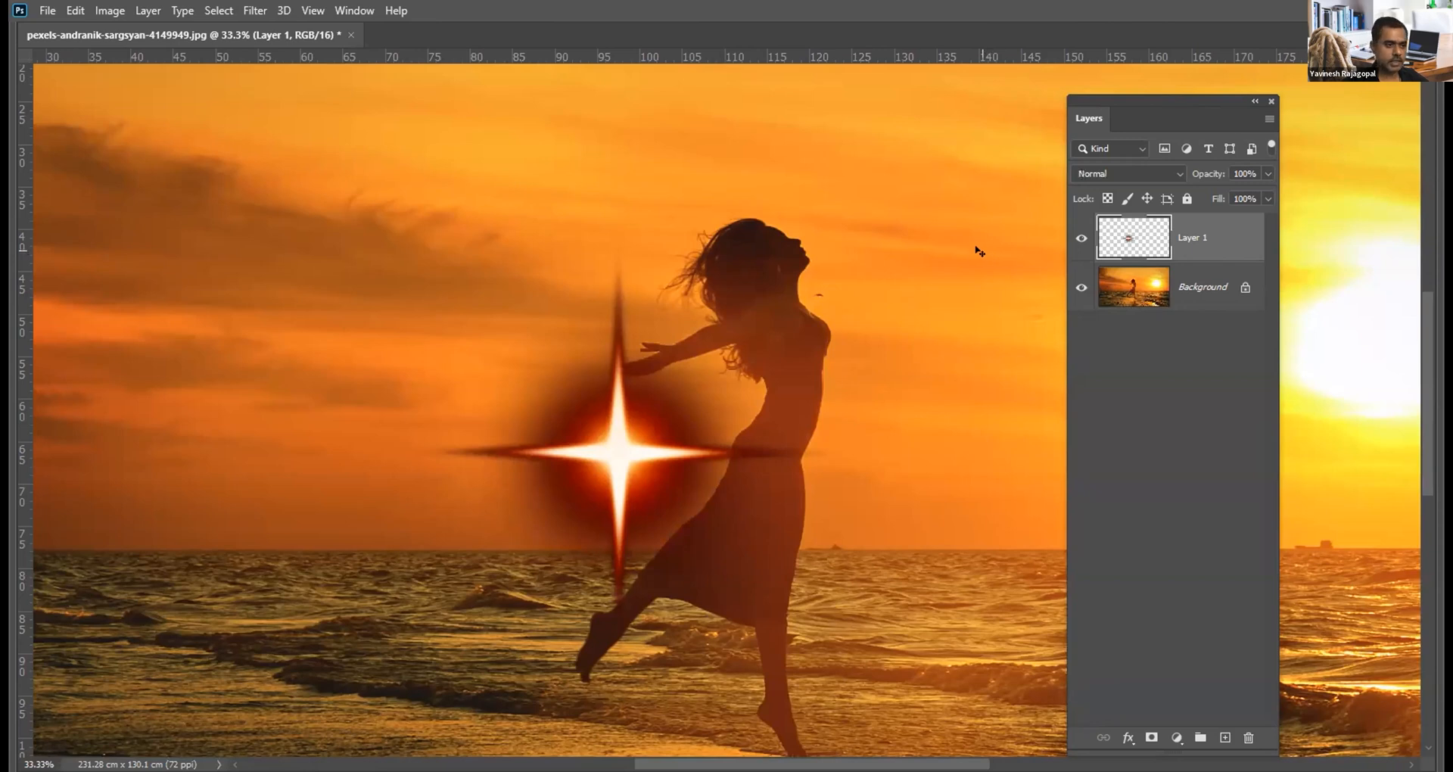
key("ctrl+z")
key("ctrl+z")
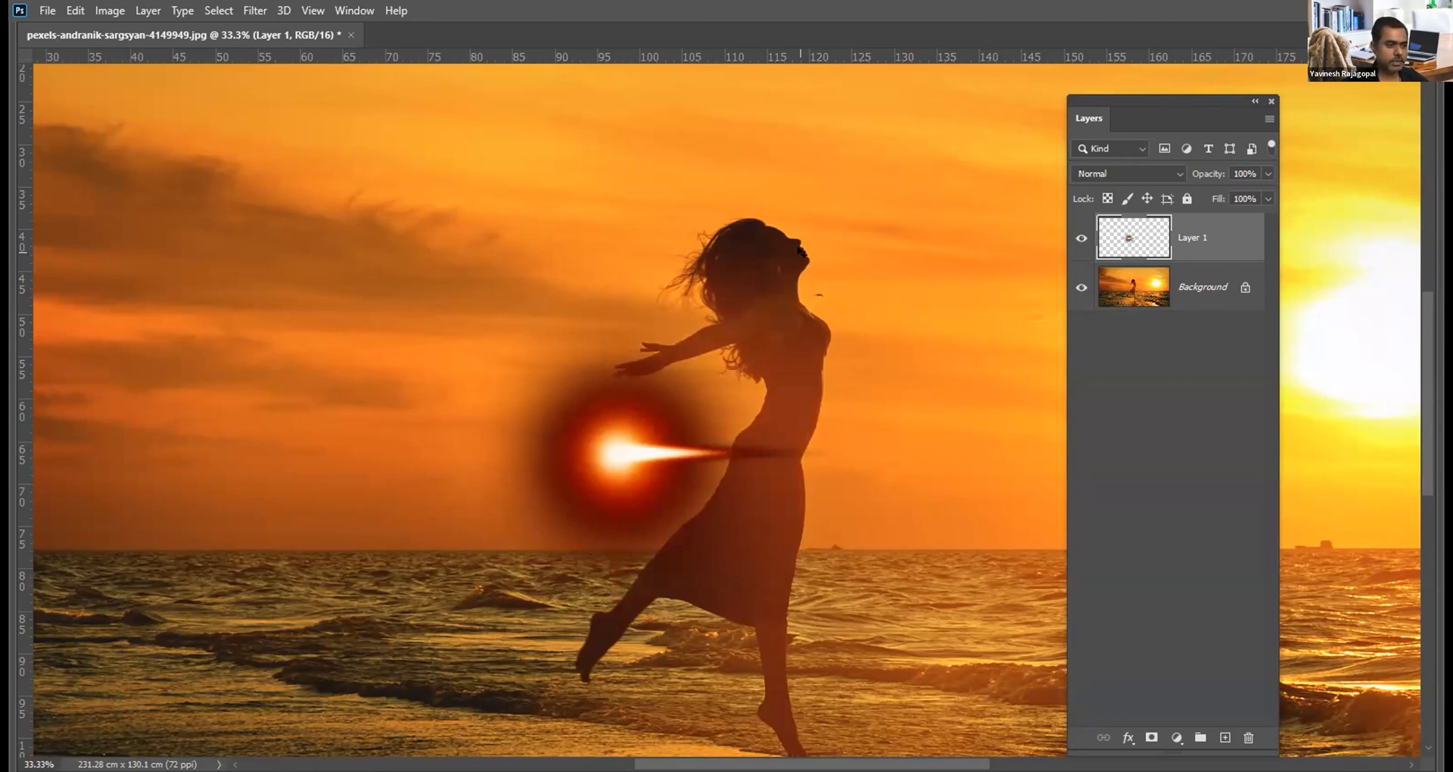
key("ctrl+z")
Step: Bring back the hidden panels and choose the Smudge tool with a 50 px Soft Round brush at 85% strength
scroll(716, 510, "up", 1)
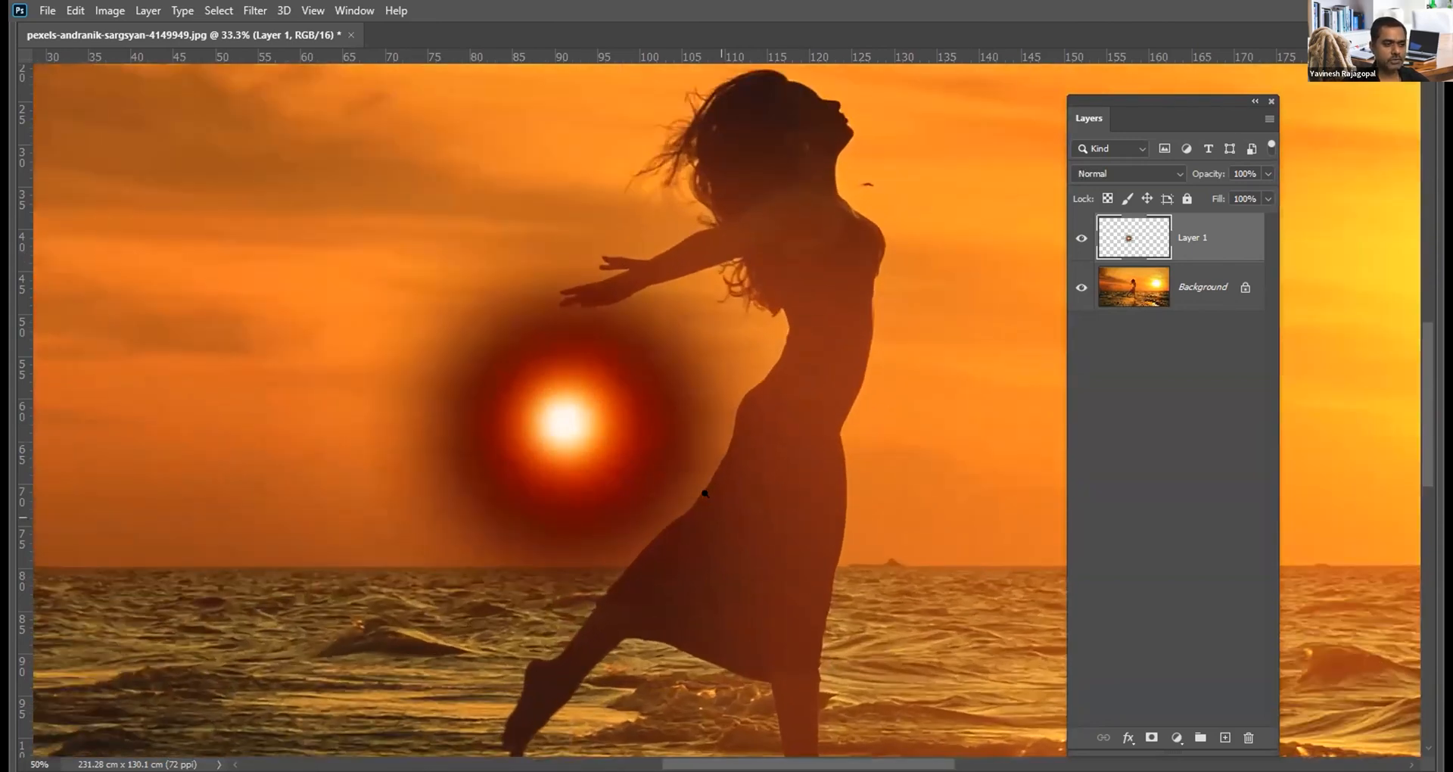
scroll(741, 381, "down", 2)
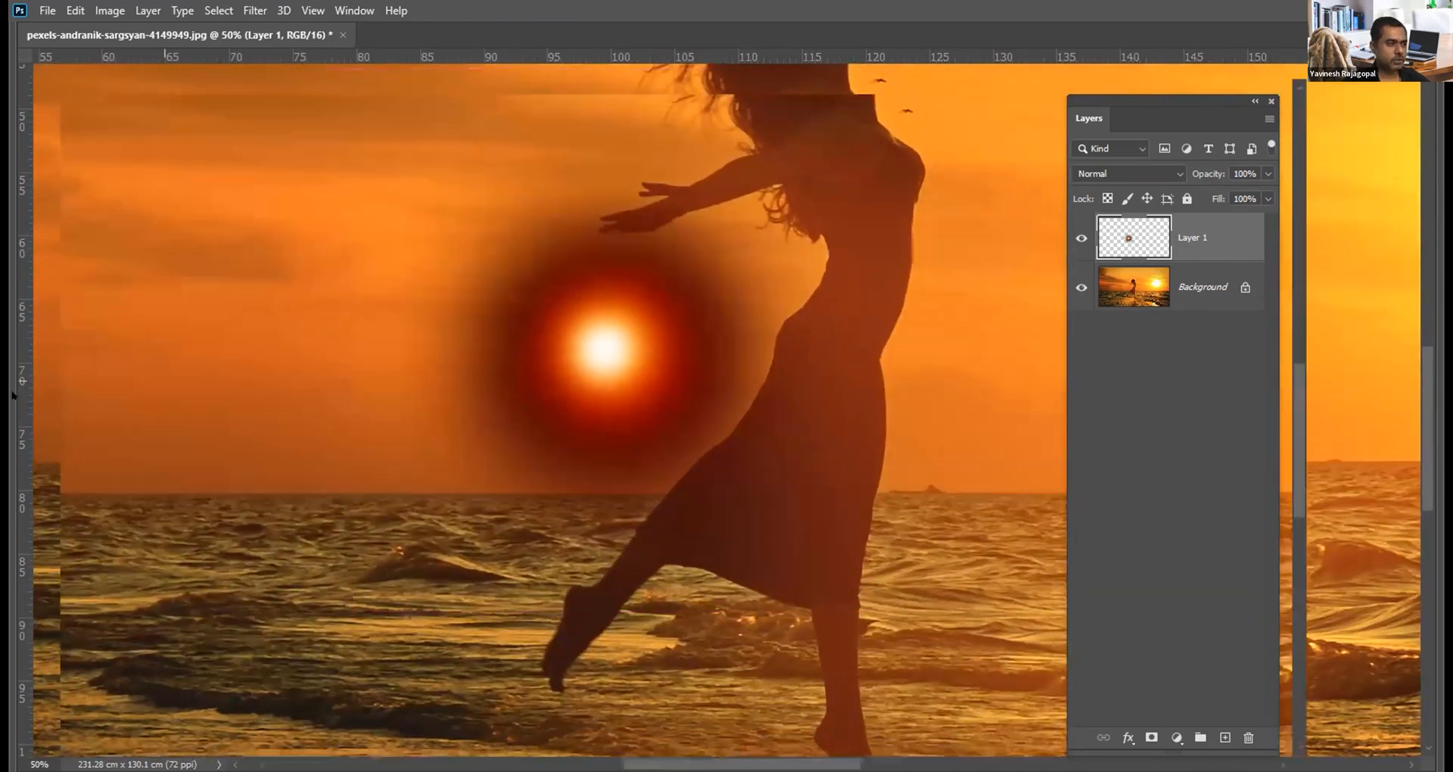
key("Tab")
left_click(25, 393)
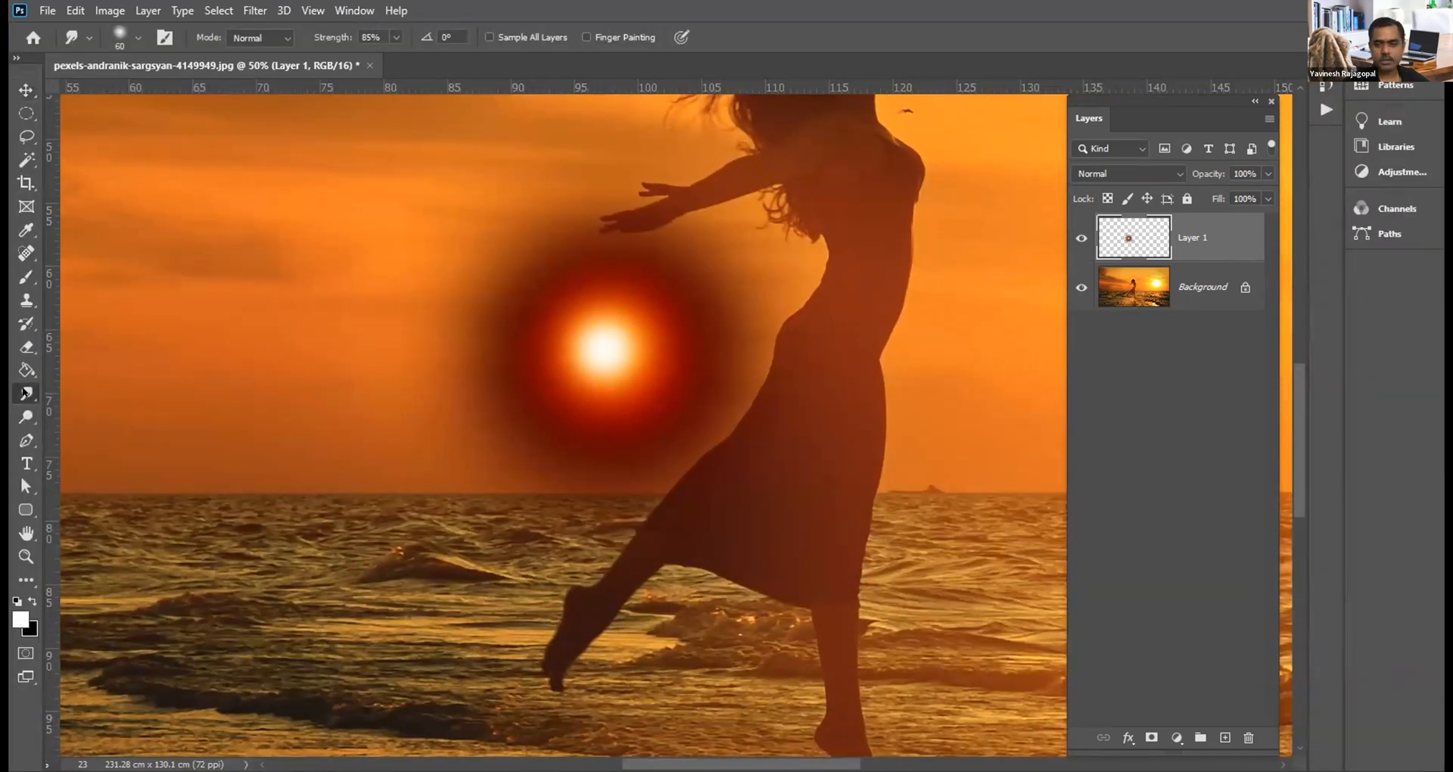
left_click(139, 37)
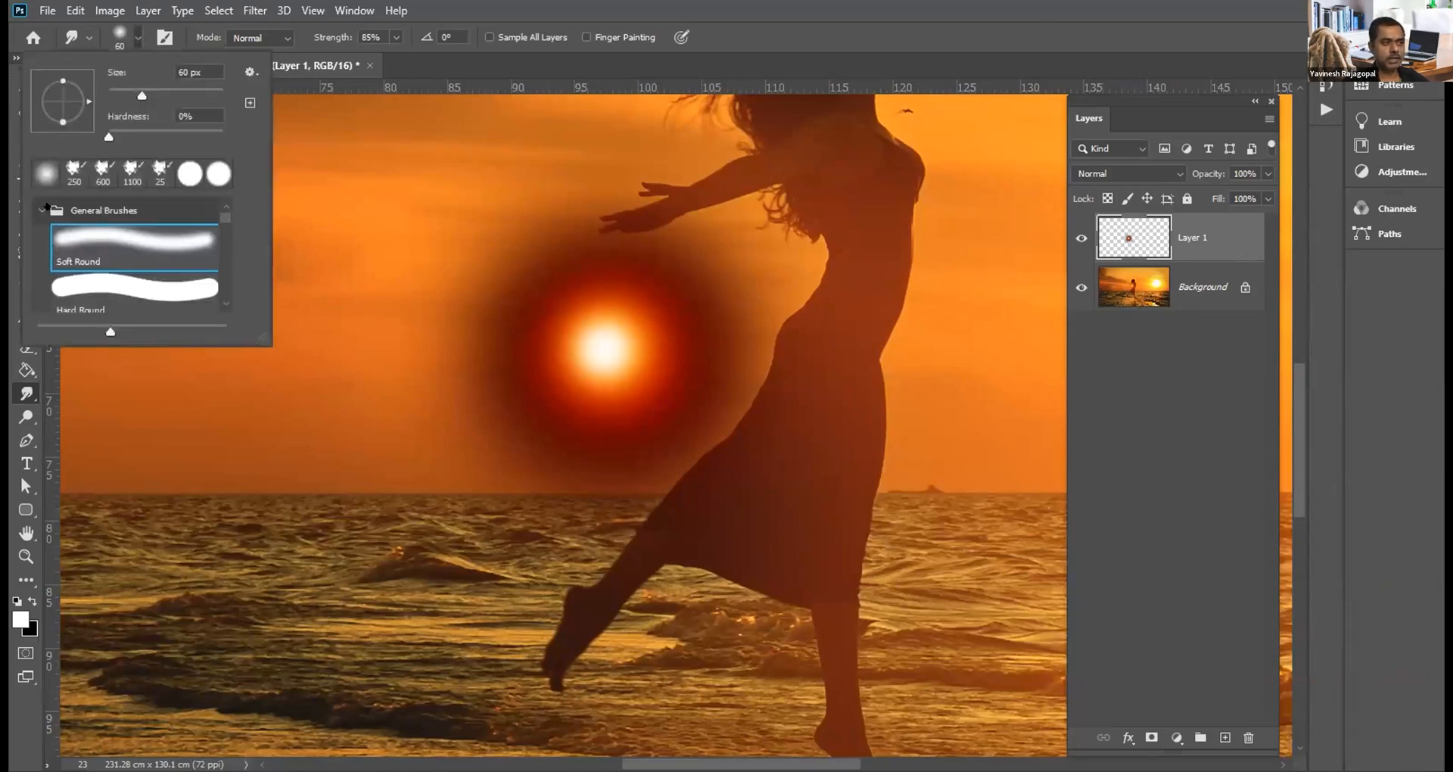
left_click(90, 226)
left_click(376, 35)
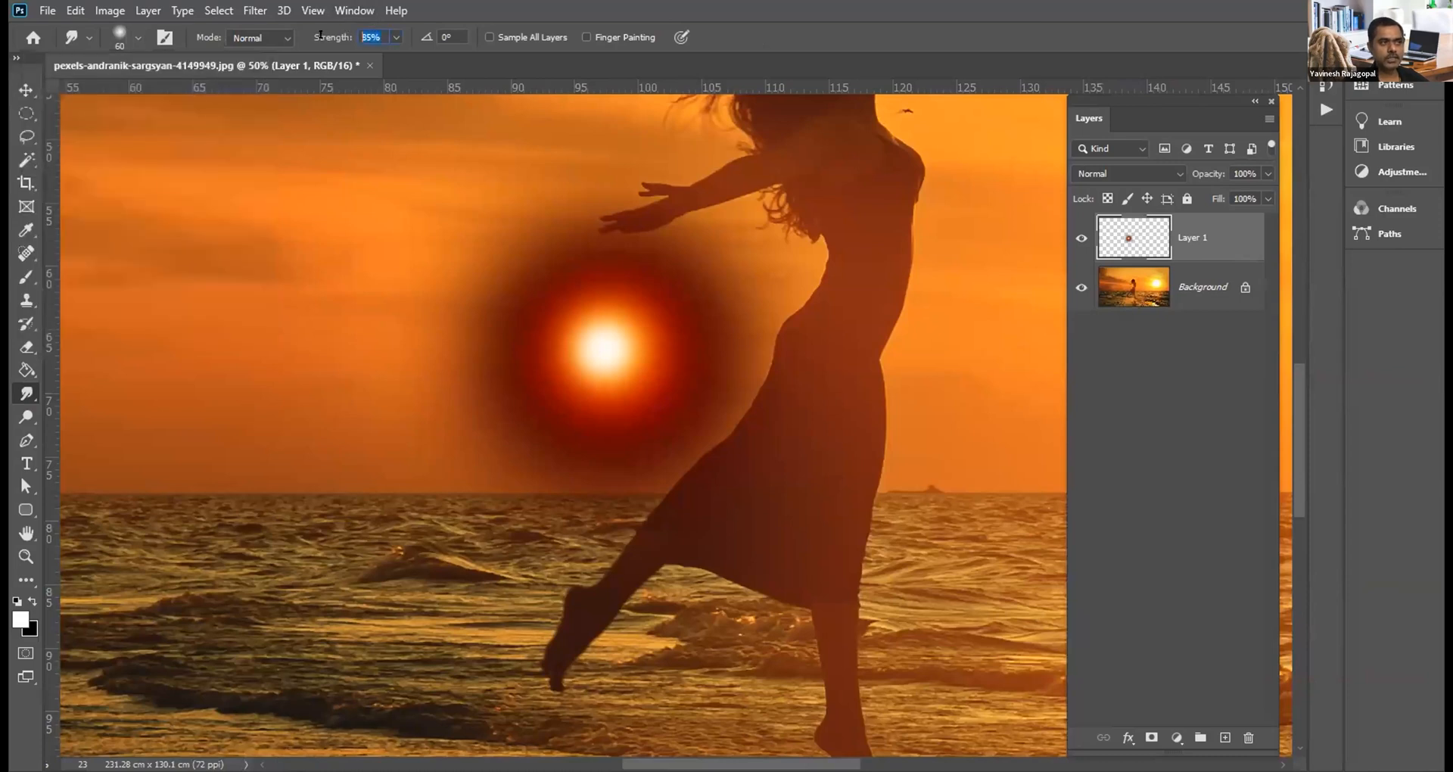
left_click(591, 339)
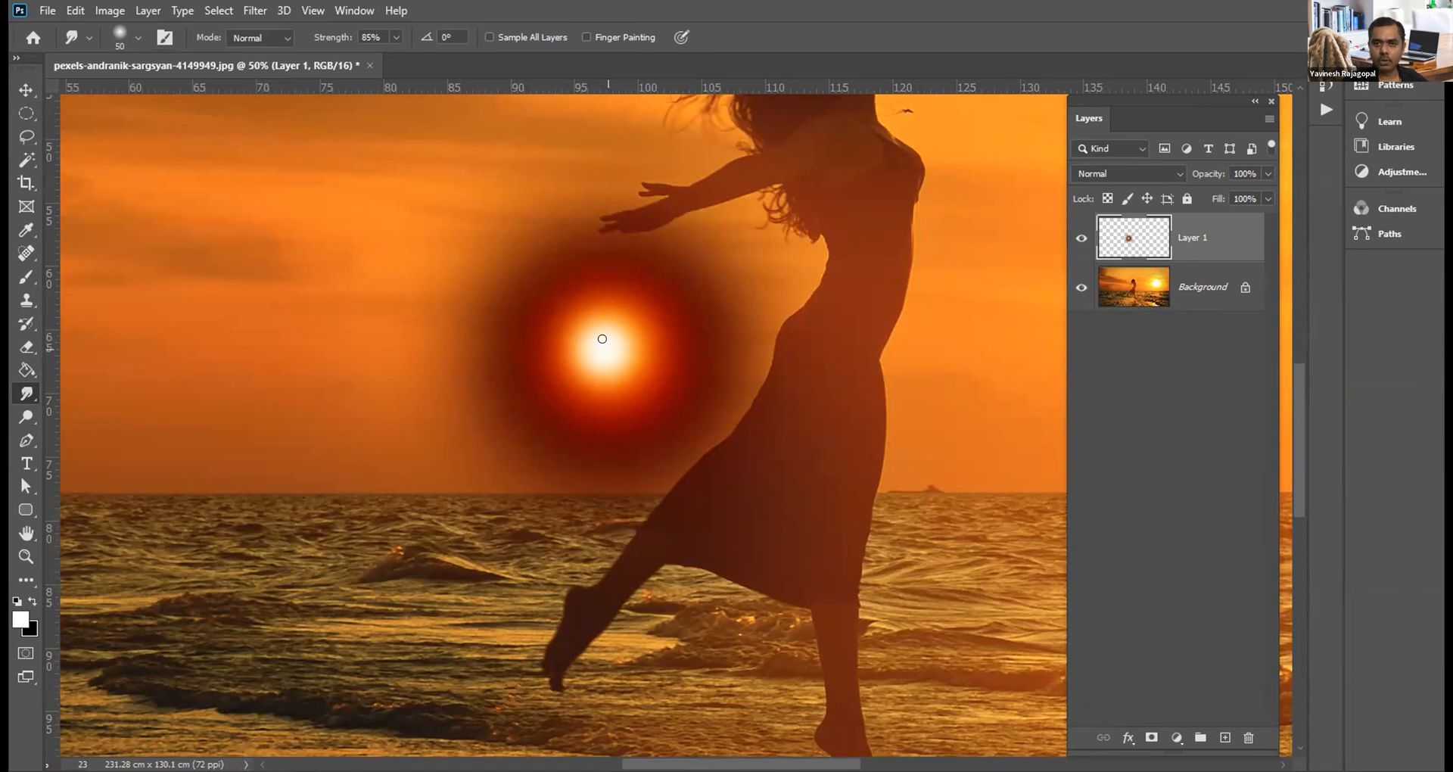
Step: Smudge the glow's bright centre outward into two horizontal and two vertical rays, forming a four-pointed star beside the woman
left_click_drag(603, 338, 946, 337)
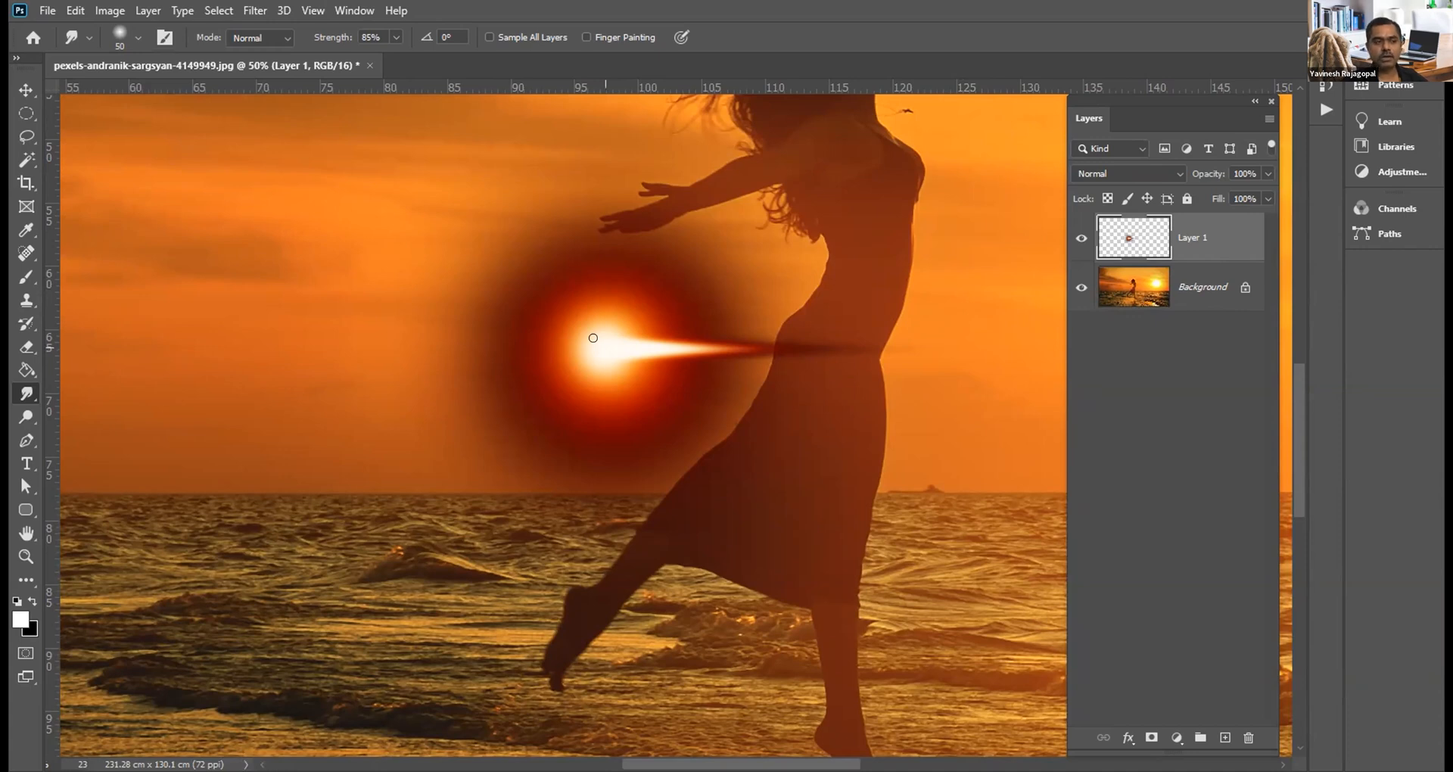
left_click_drag(592, 337, 132, 351)
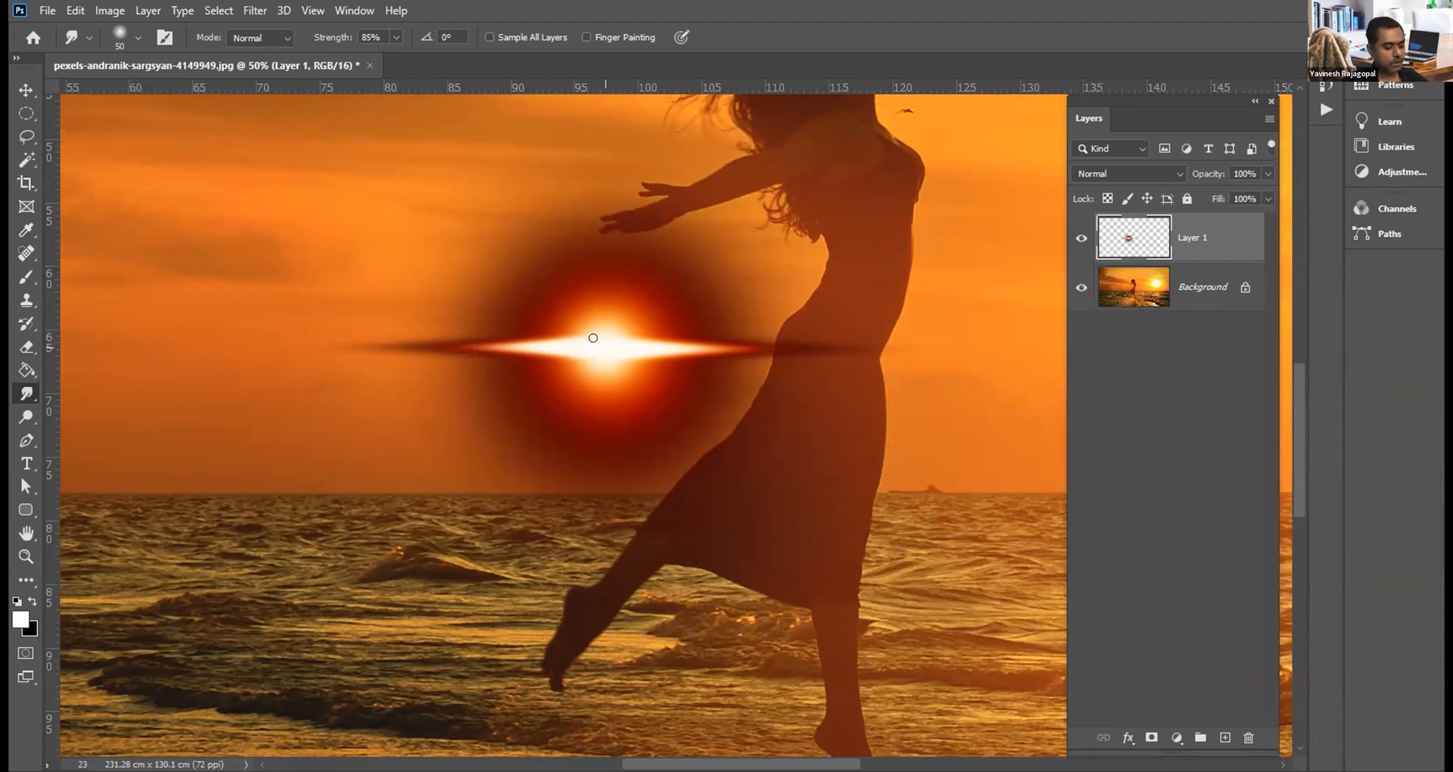
left_click_drag(593, 337, 602, 651)
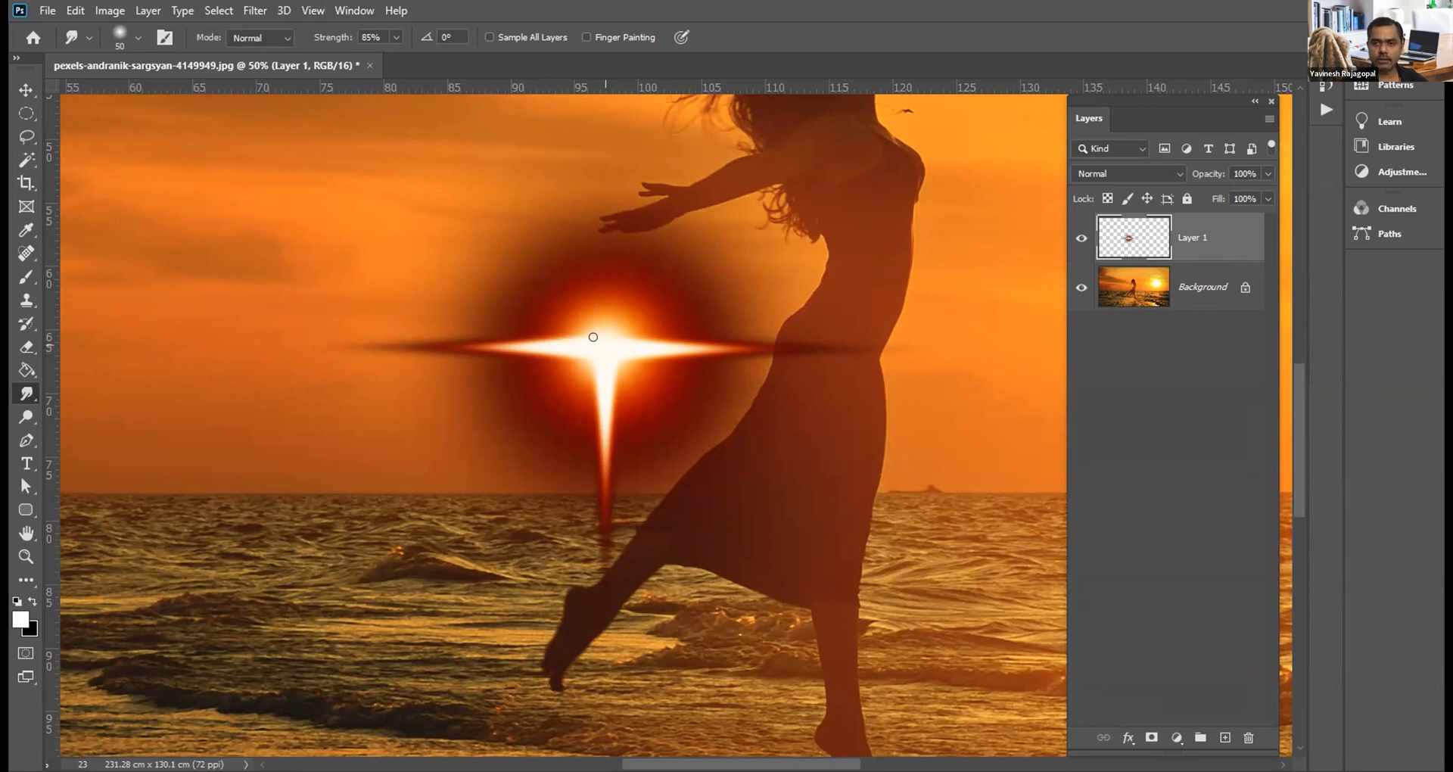
left_click_drag(593, 337, 602, 51)
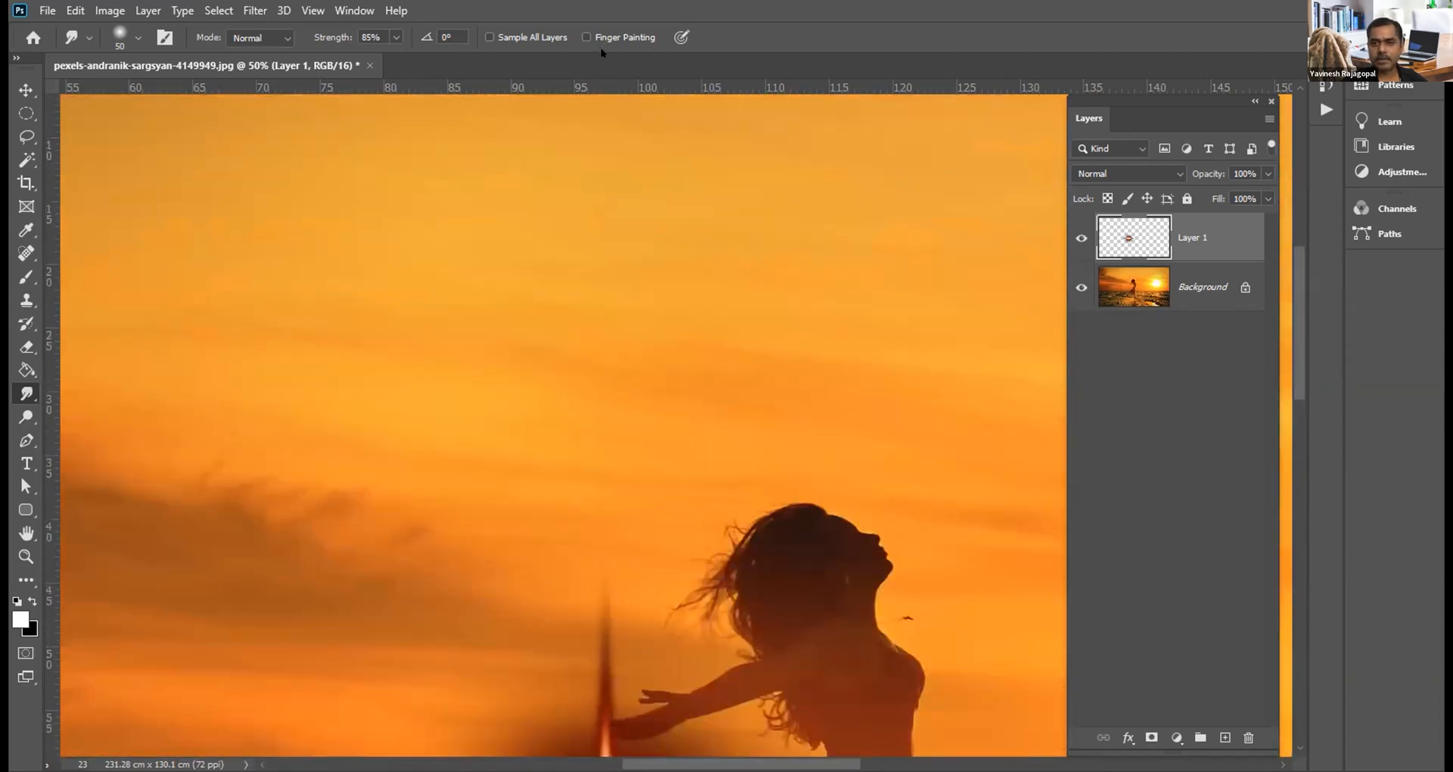
scroll(671, 412, "down", 4)
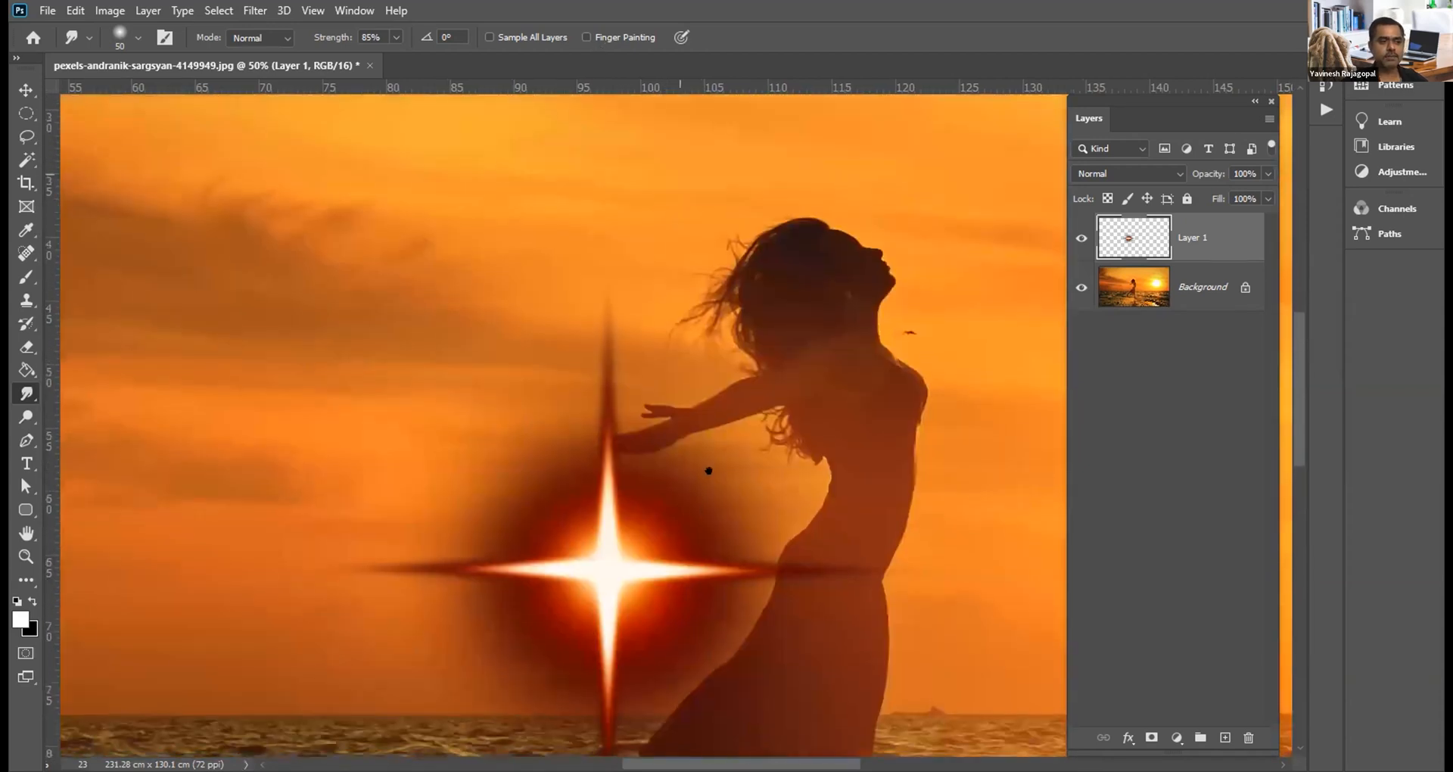
left_click_drag(689, 322, 618, 308)
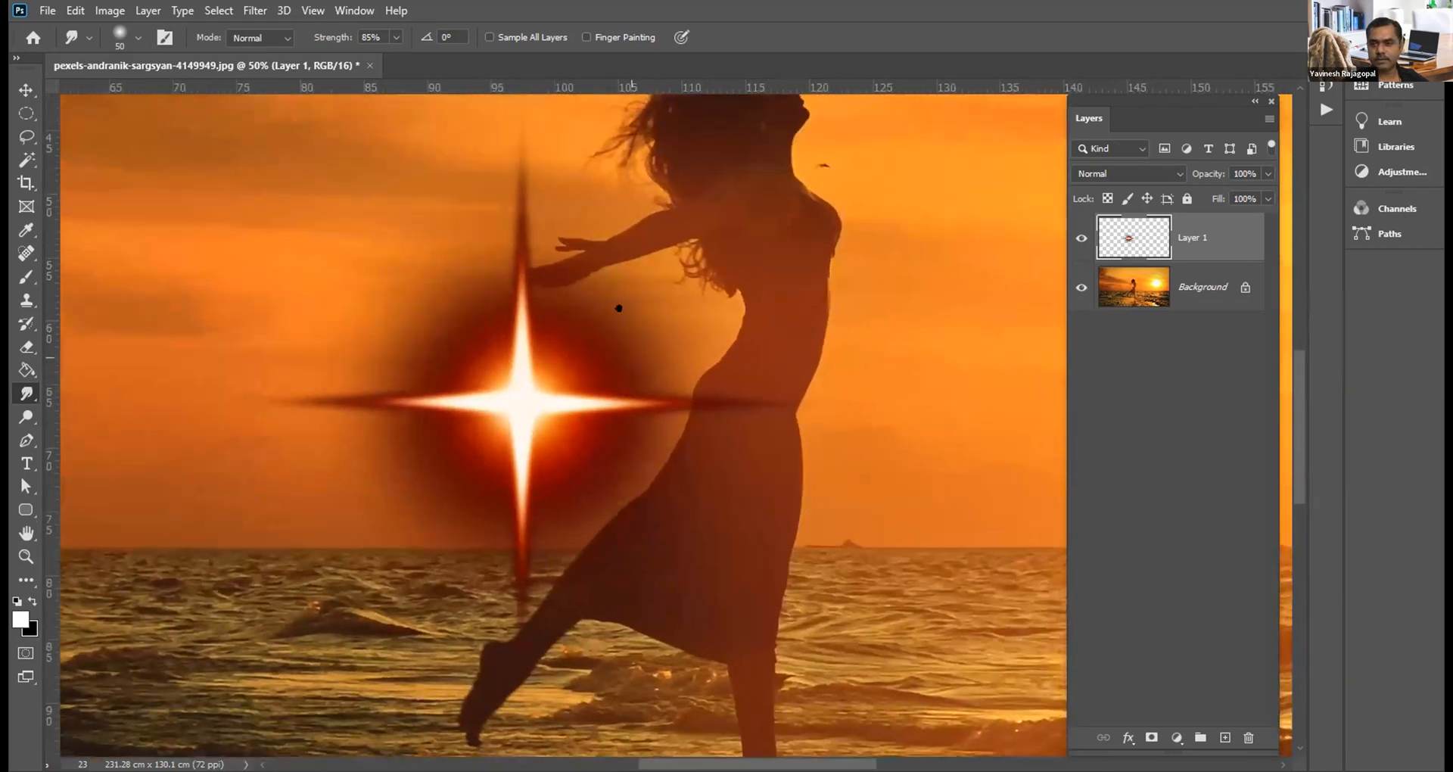
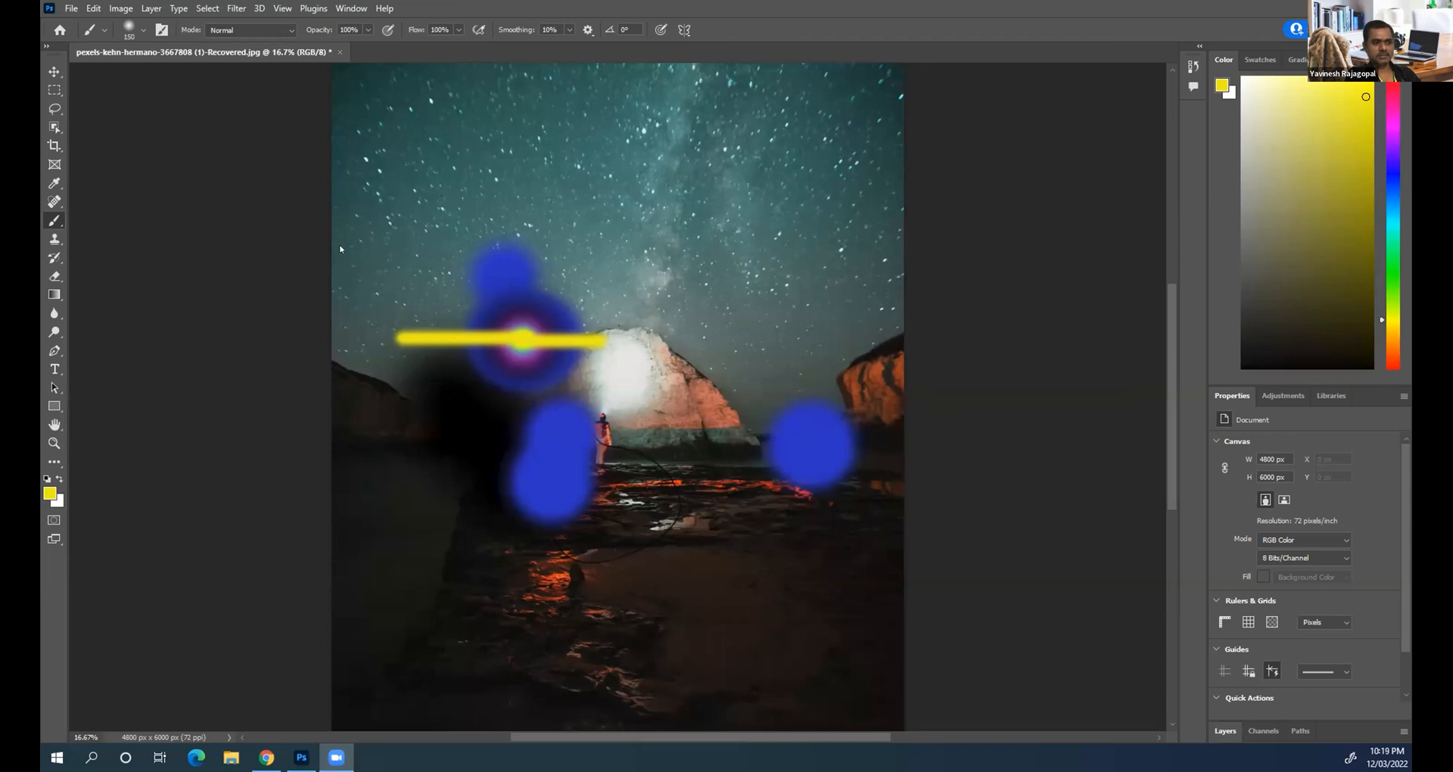
Step: In the night-sky photo, undo the two yellow brush strokes across the multicoloured glow and choose the Smudge tool
left_click(491, 362)
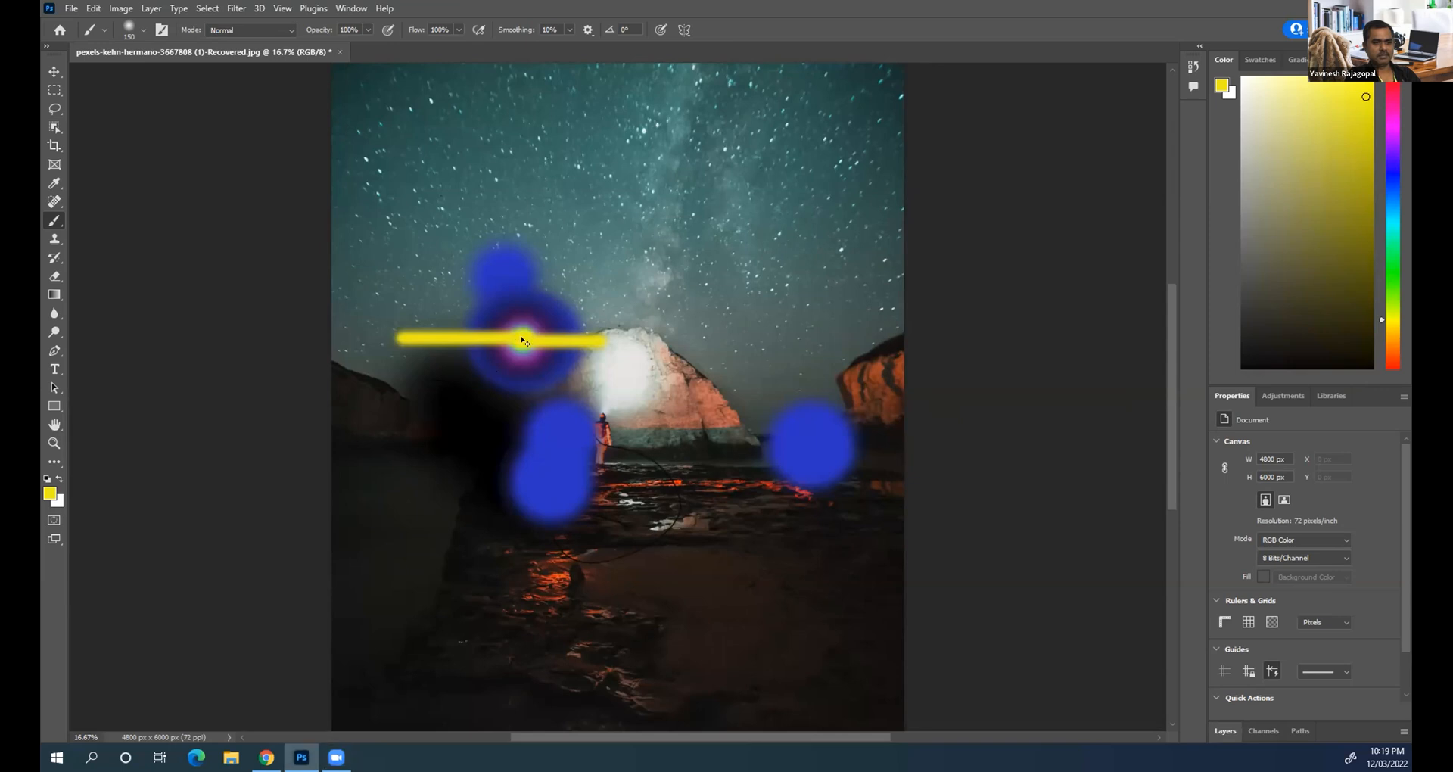
key("ctrl+z")
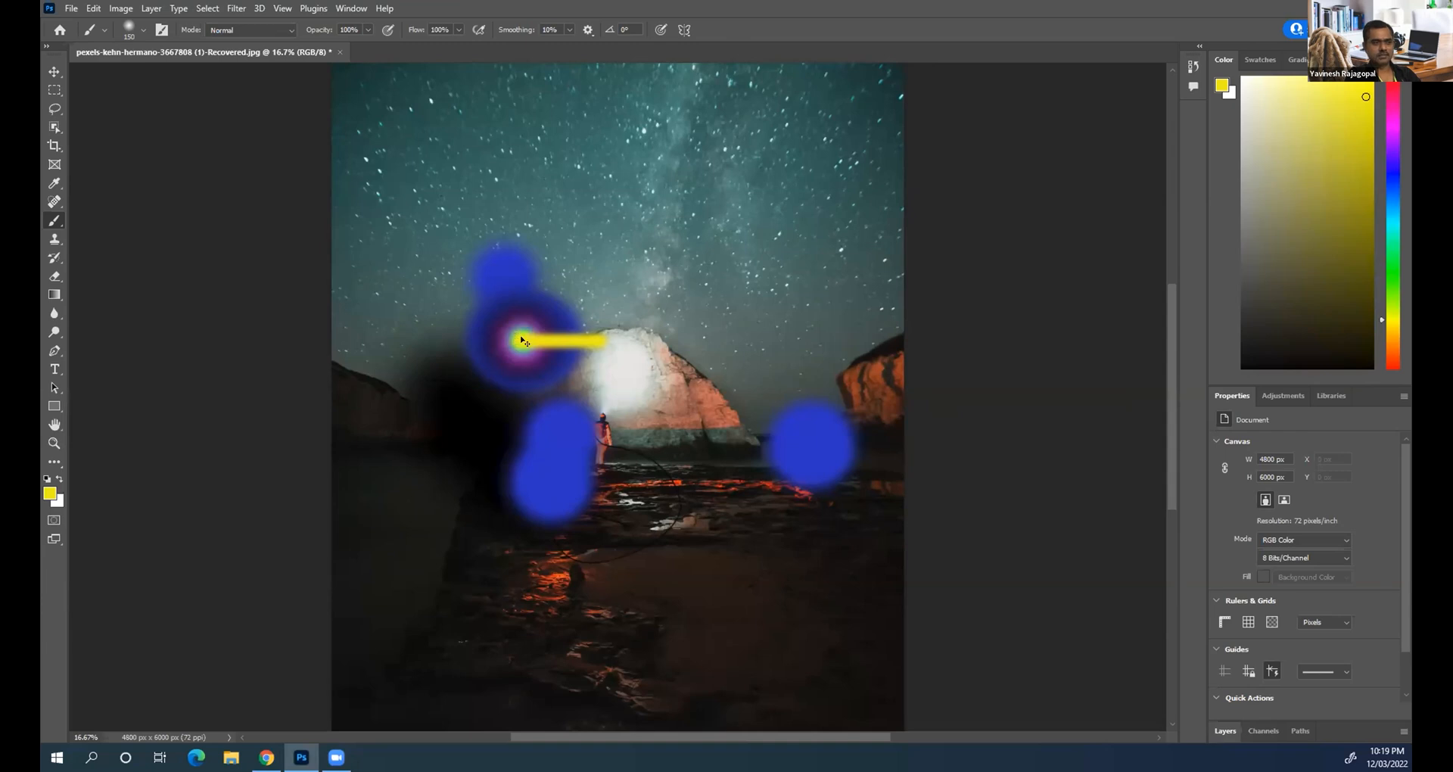
key("ctrl+z")
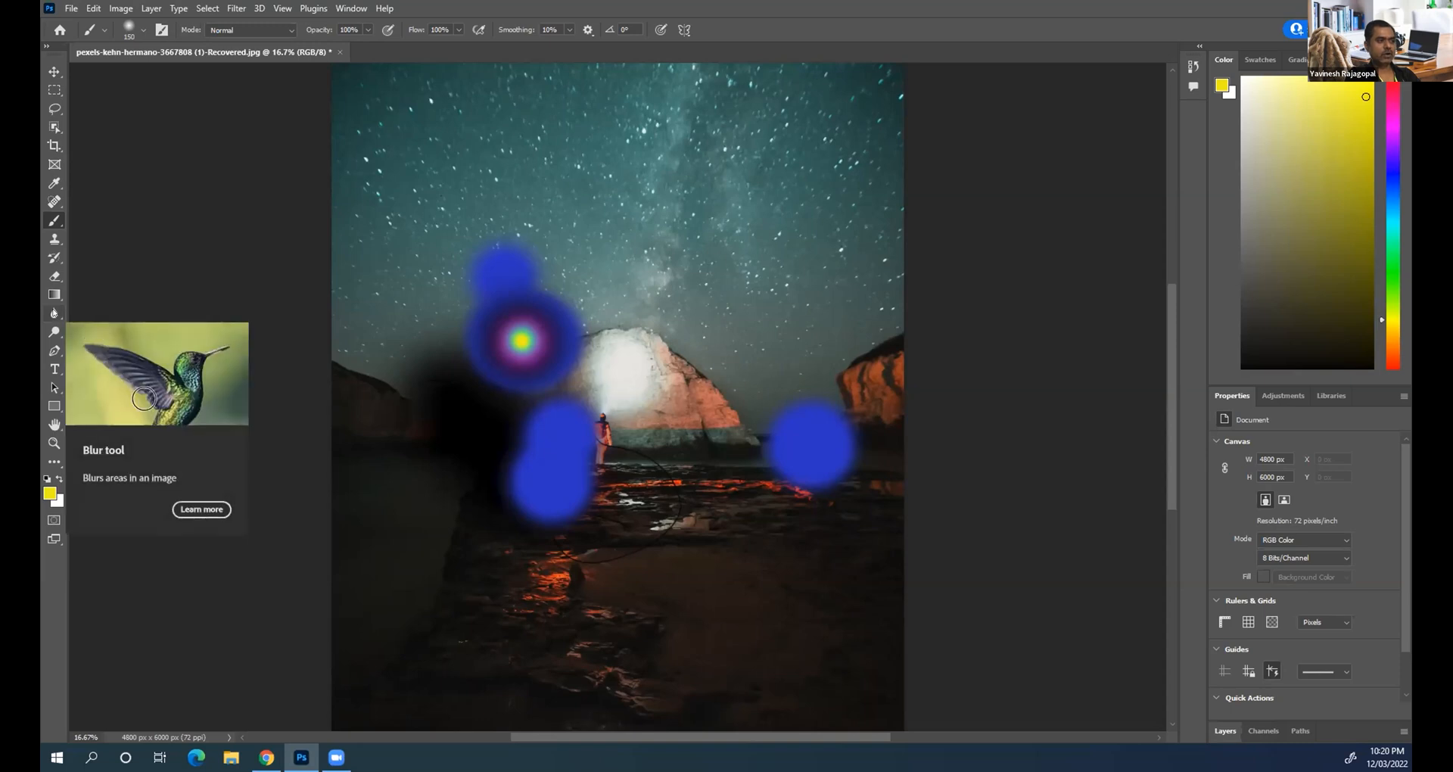
left_click(54, 312)
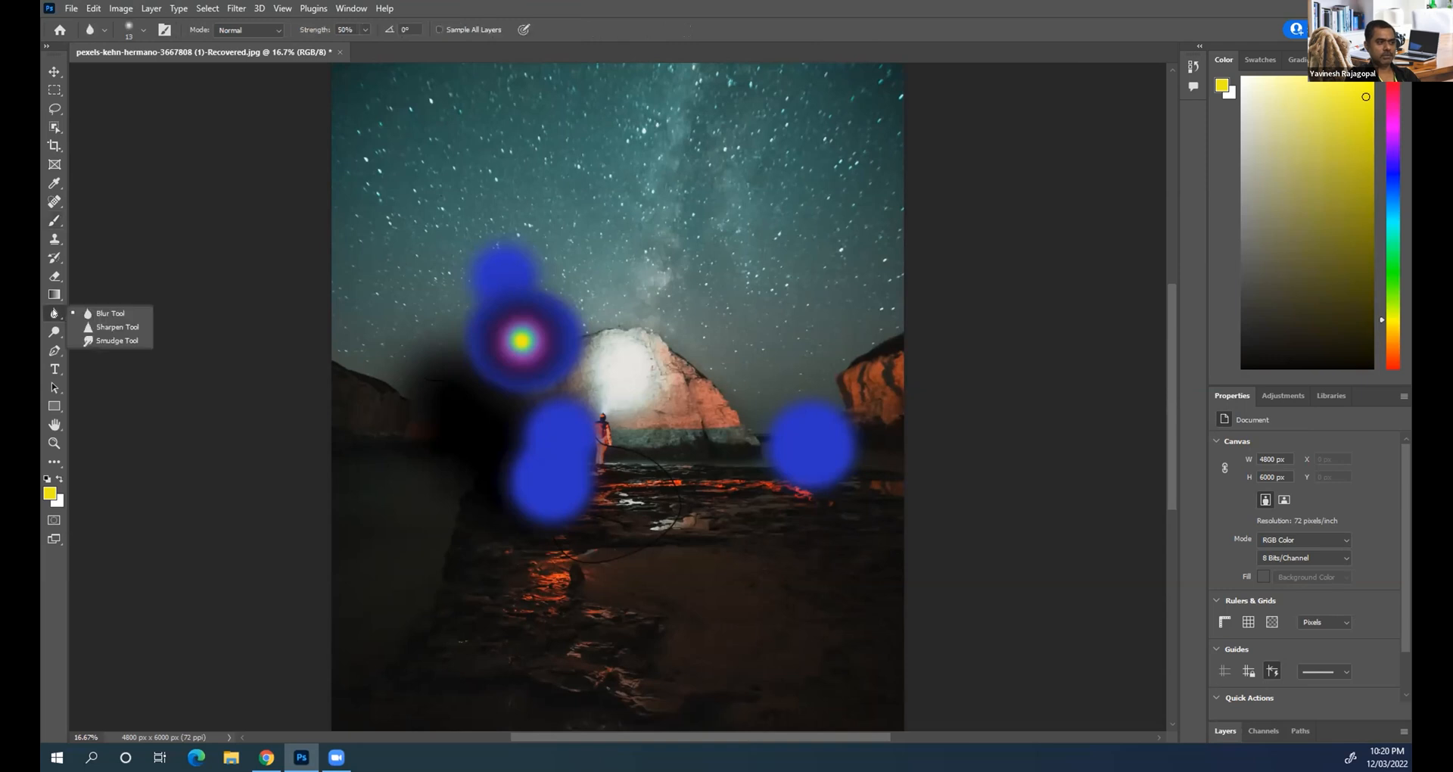
left_click(112, 340)
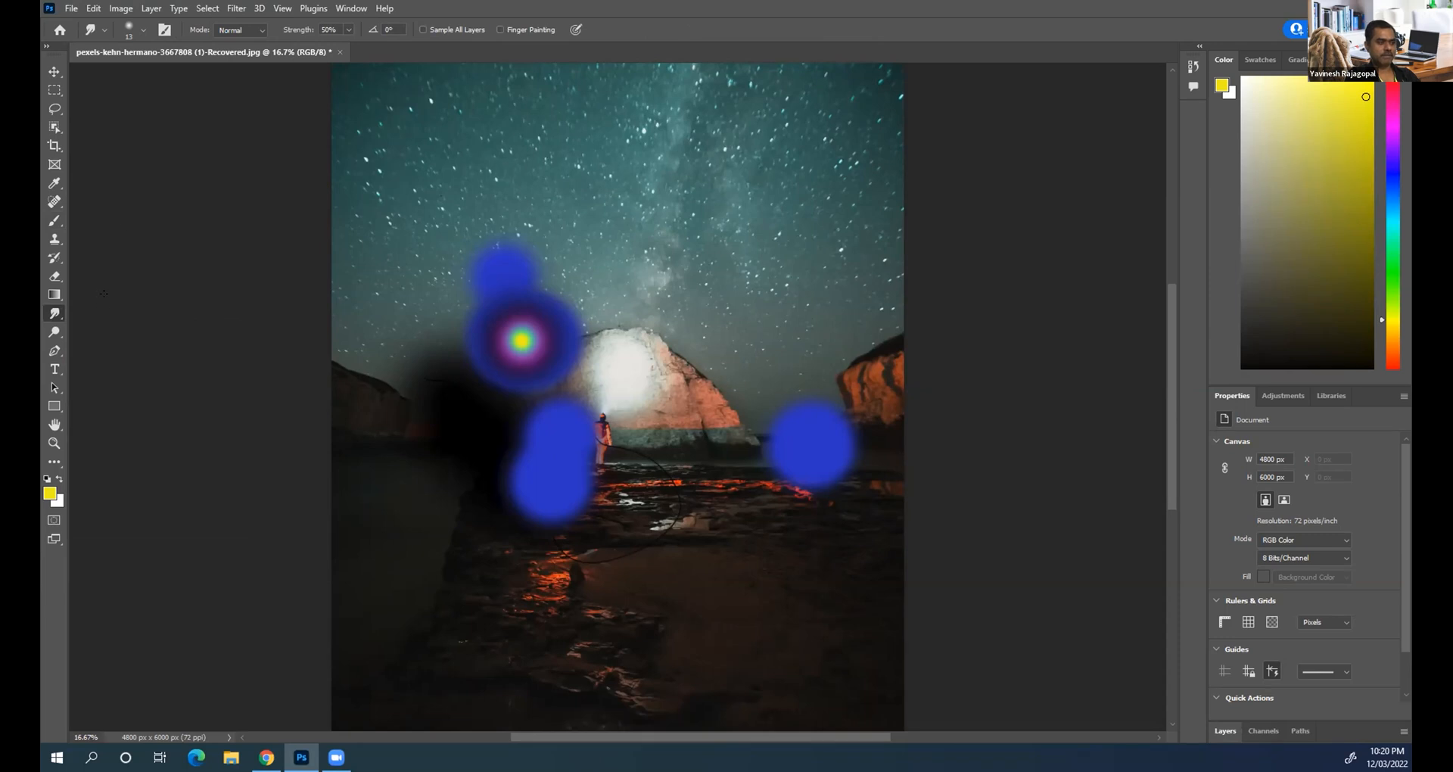
Step: Set the Smudge tool's strength to 86% for the night-sky photo
left_click(144, 33)
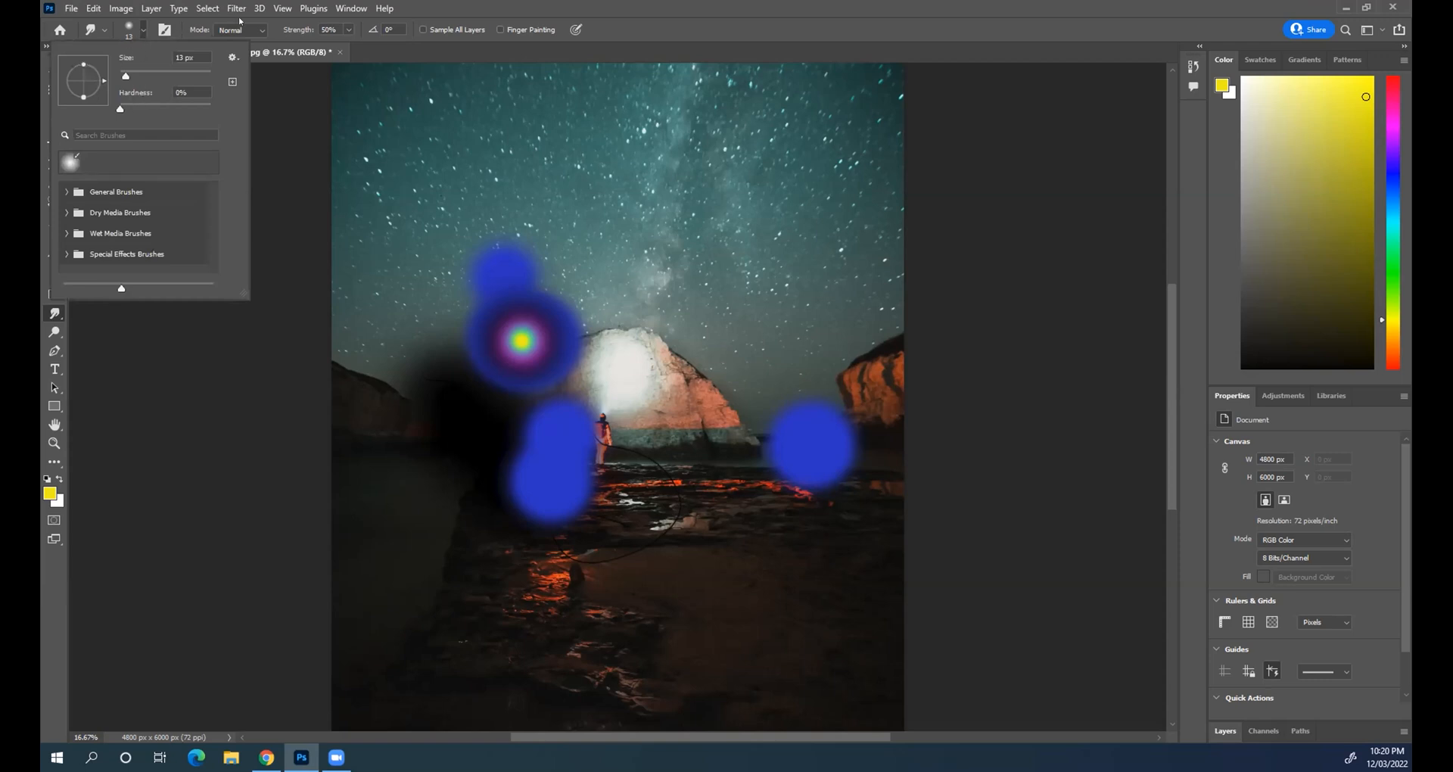
left_click(345, 30)
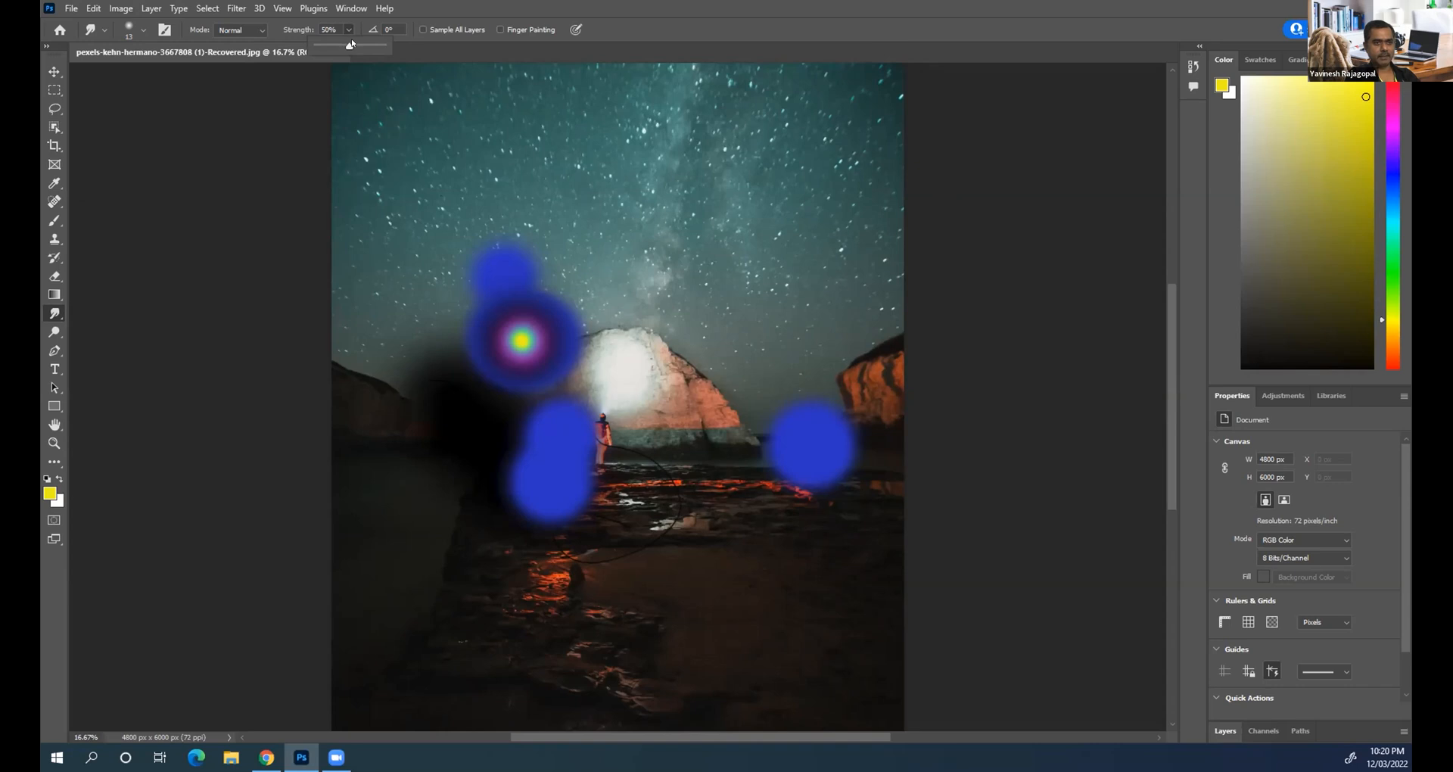
left_click_drag(350, 43, 371, 43)
left_click(516, 333)
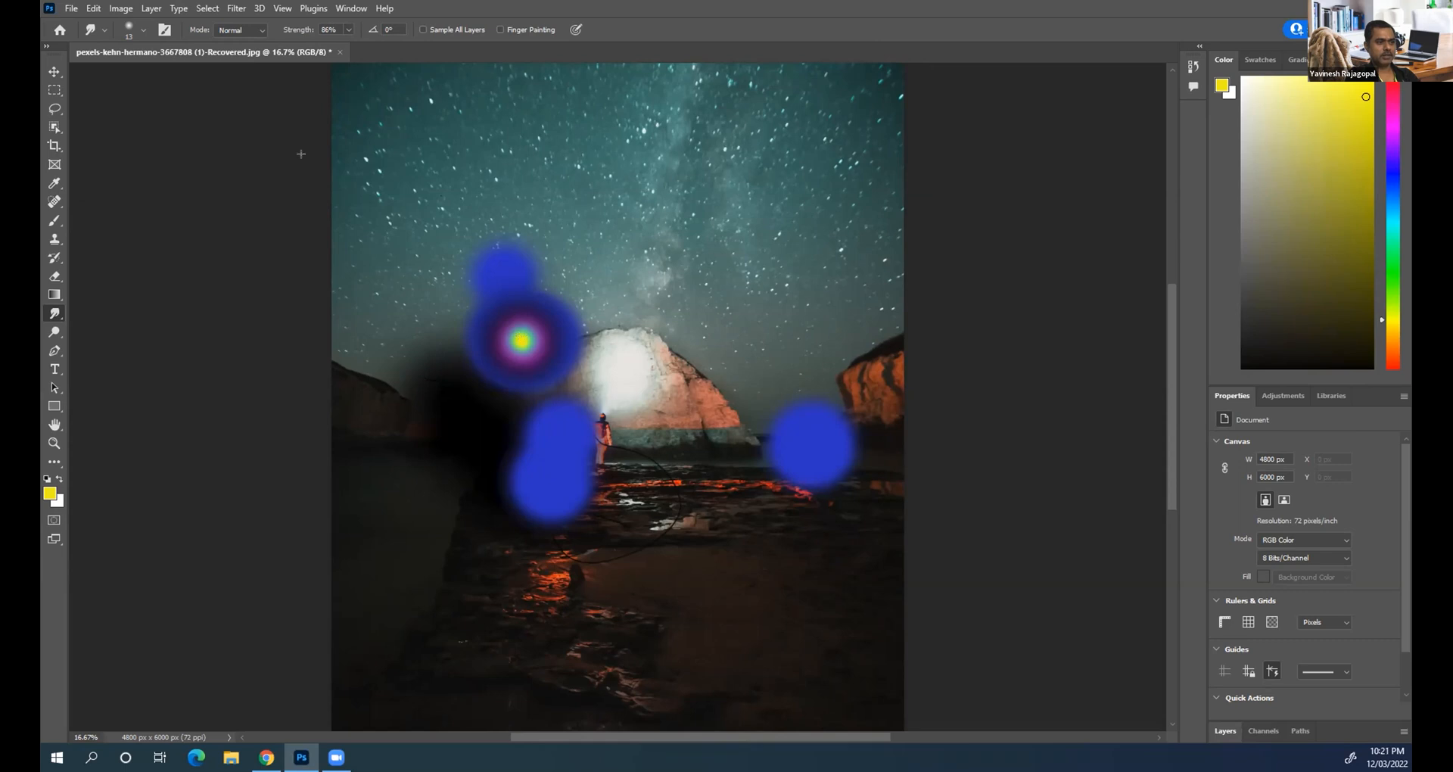
Step: Open the detailed brush settings and enlarge the Smudge brush to 80 px
left_click(164, 29)
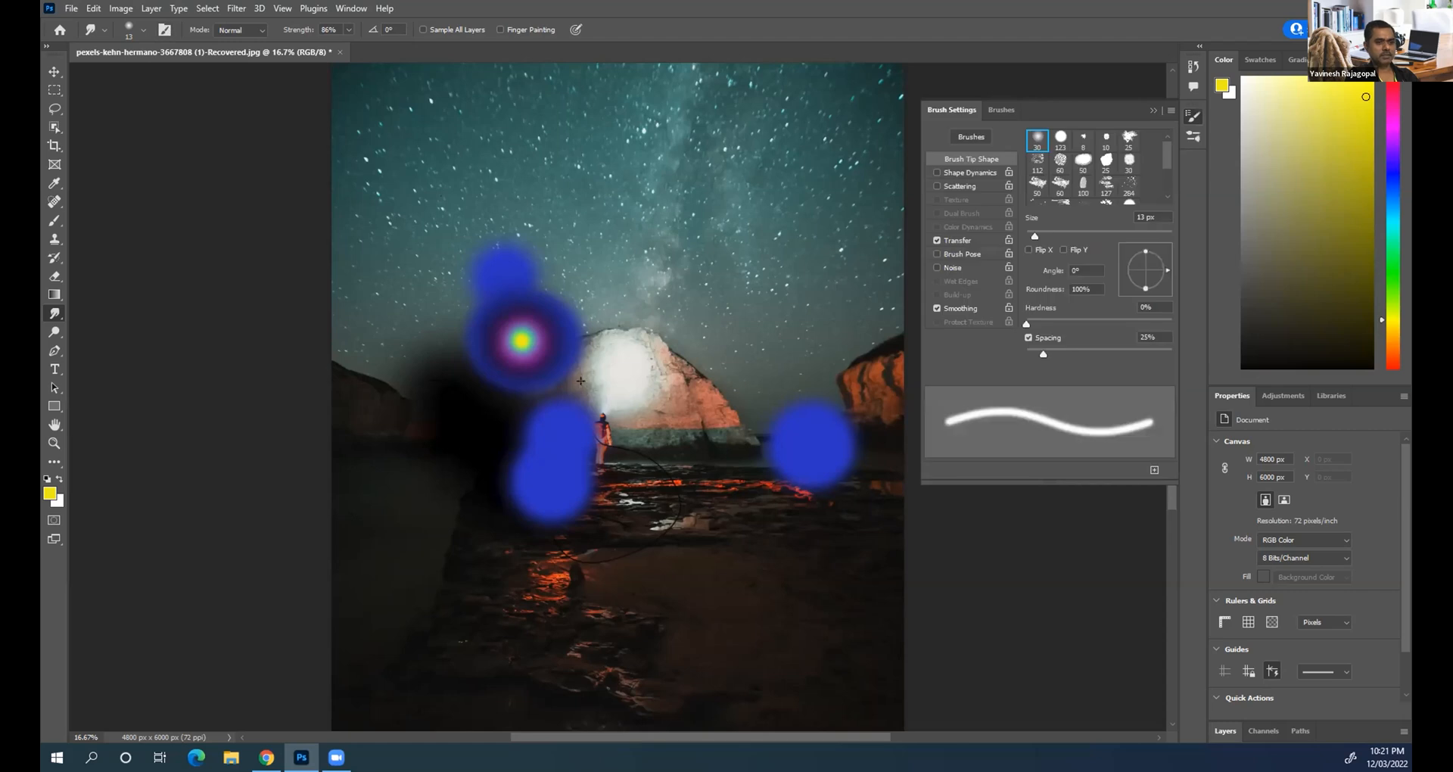
key("]")
key("]")
key("]")
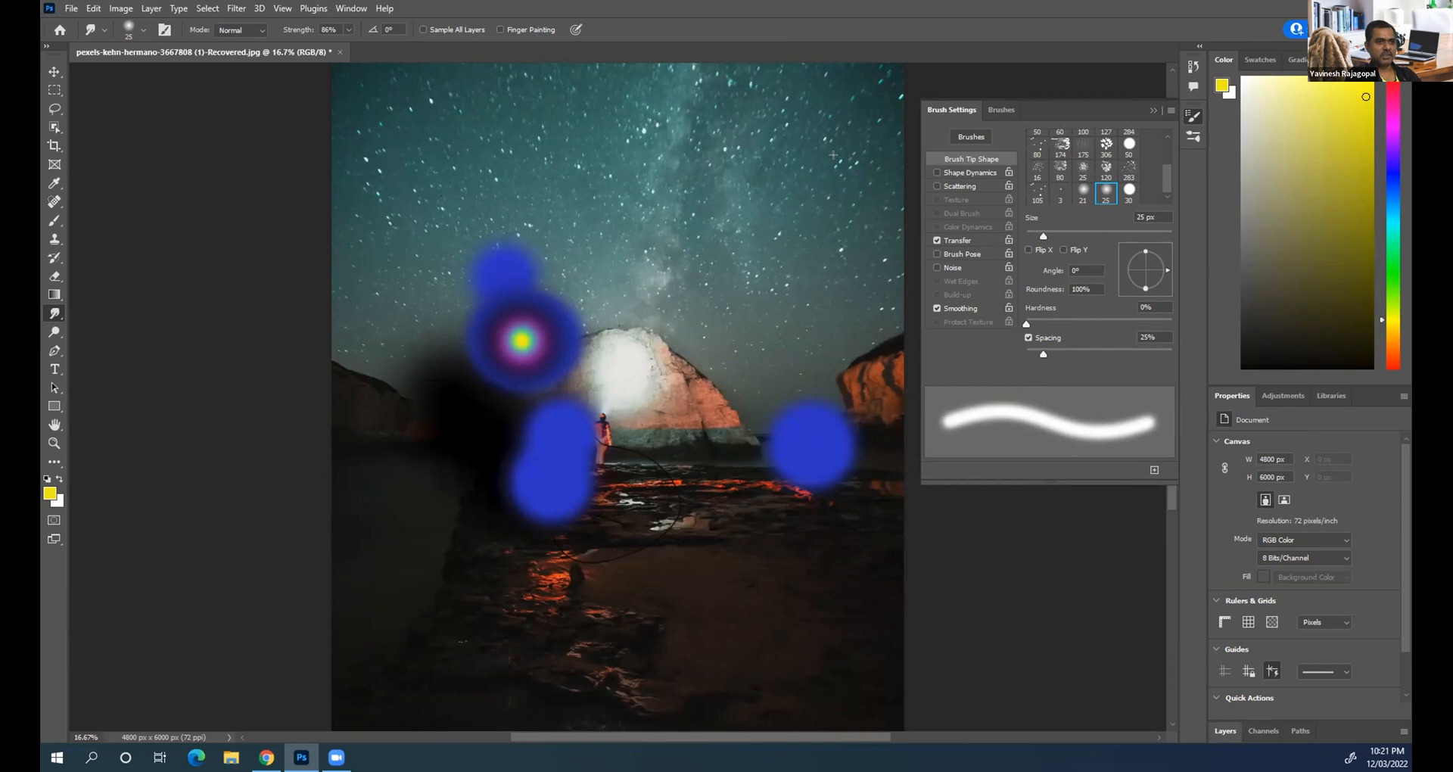
key("bracketright")
key("bracketright")
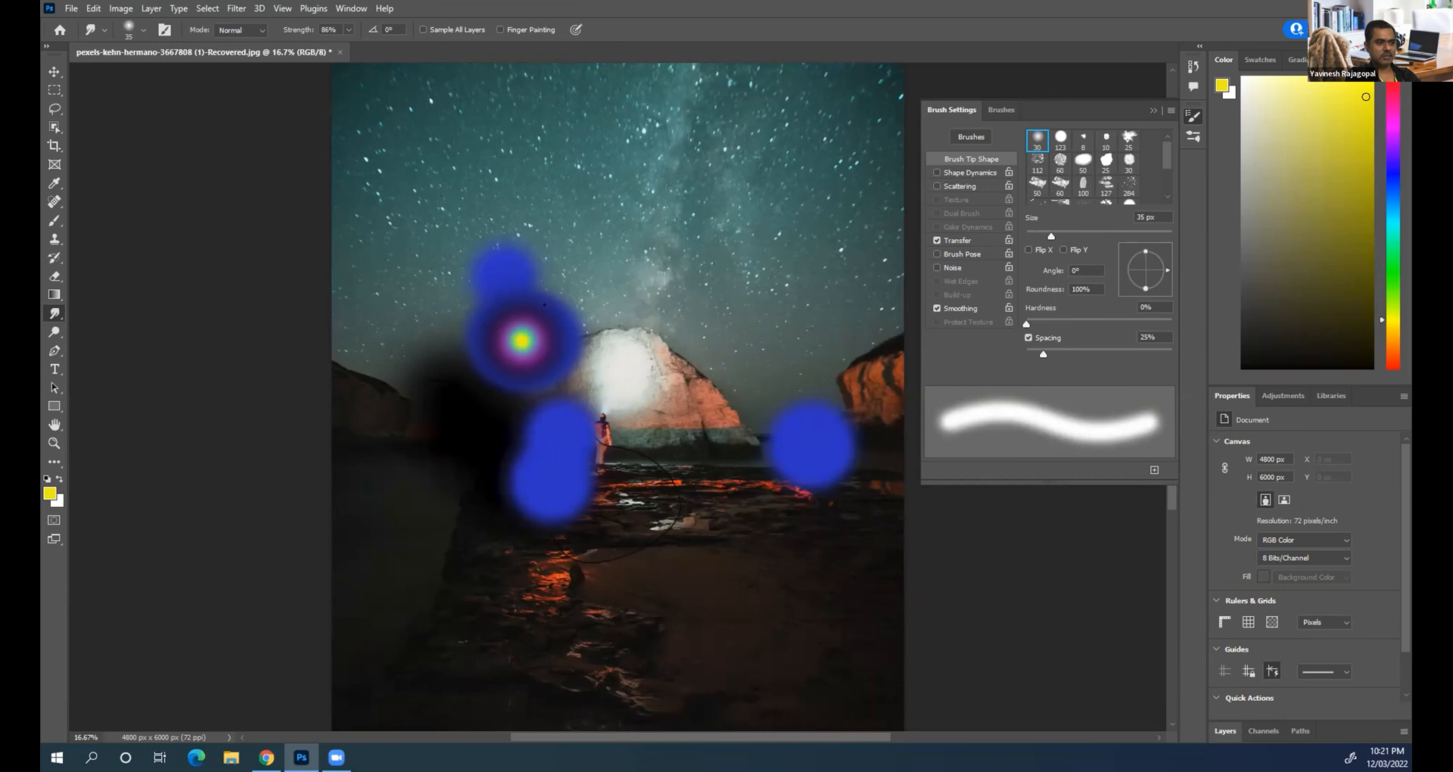
key("bracketright")
key("bracketright")
key("bracketright")
key("bracketright")
key("bracketright")
key("bracketright")
key("bracketright")
key("bracketright")
key("bracketright")
key("bracketright")
key("bracketright")
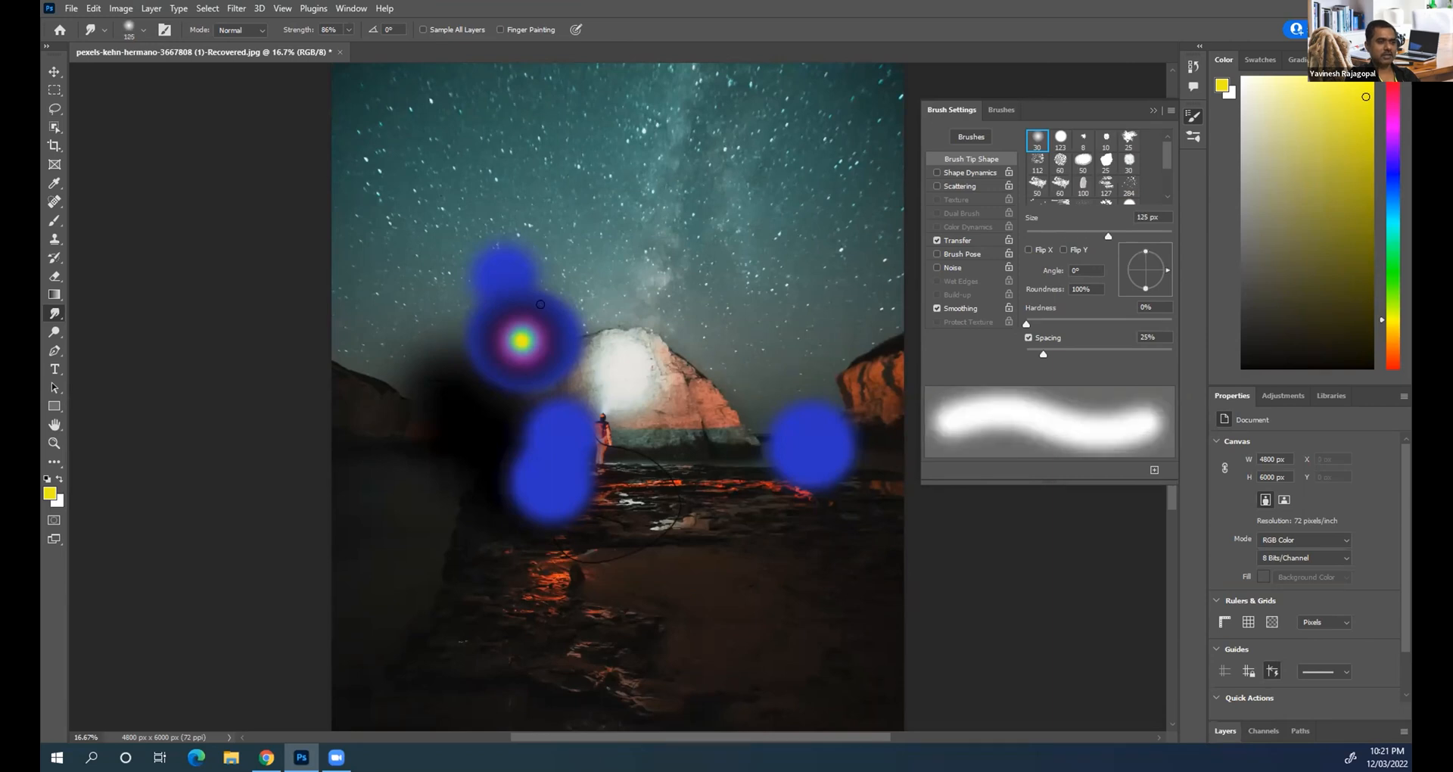
key("bracketright")
key("bracketright")
key("bracketleft")
key("bracketleft")
key("bracketleft")
key("bracketleft")
key("bracketleft")
key("bracketleft")
key("bracketleft")
Step: Try smudging a ray sideways out of the multicoloured glow, and undo the stroke
left_click_drag(465, 333, 350, 315)
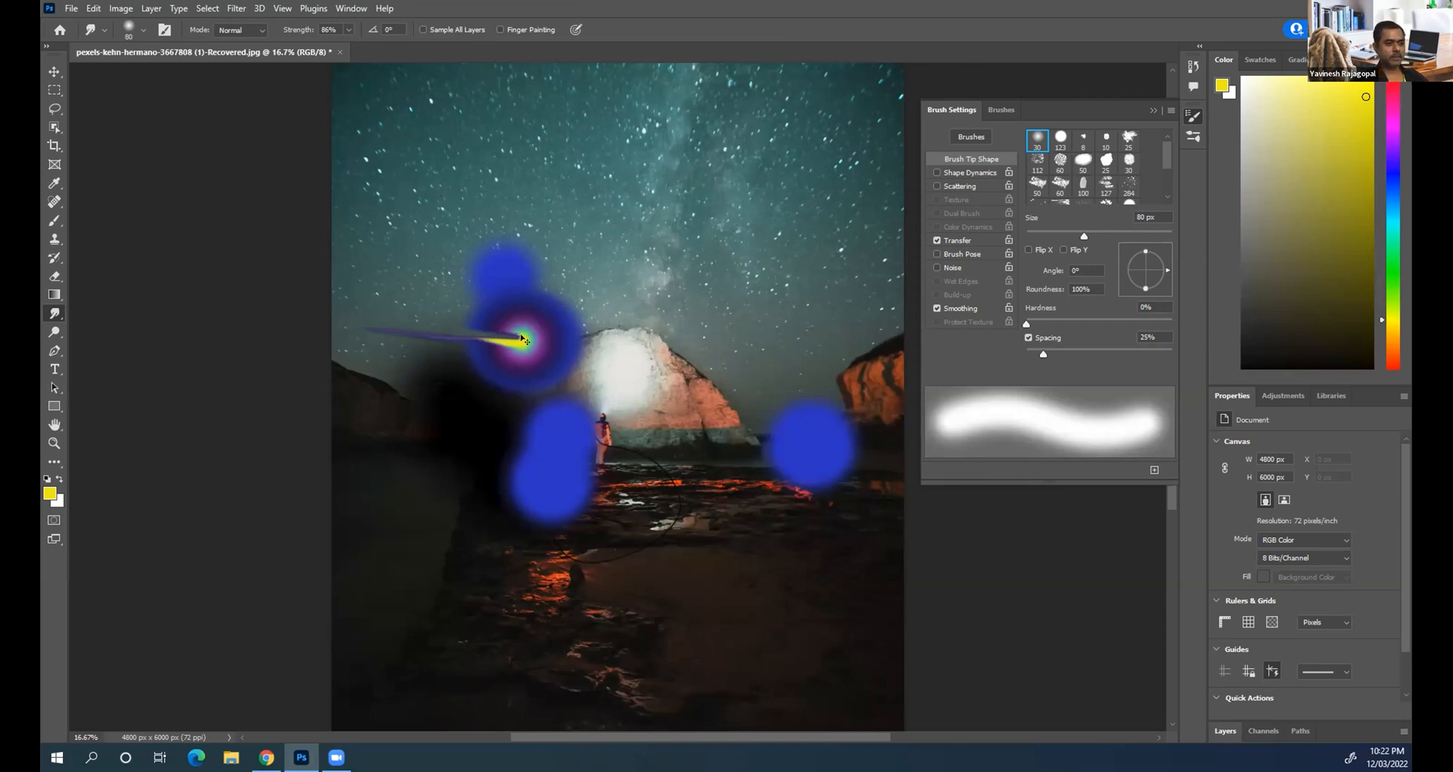
key("ctrl+z")
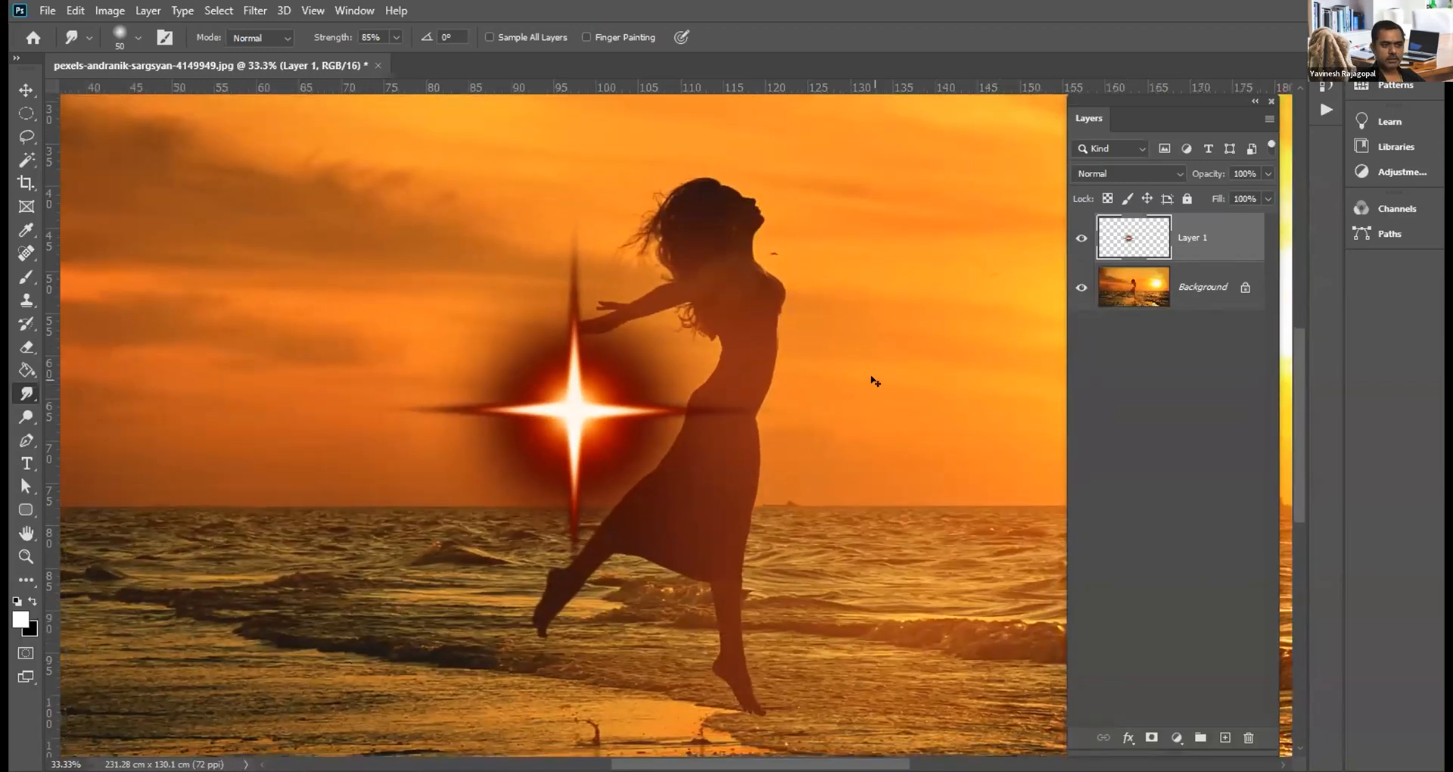
Step: In the sunset photo, reduce the Smudge brush to 20 px and set its strength to 90%
key("ctrl+minus")
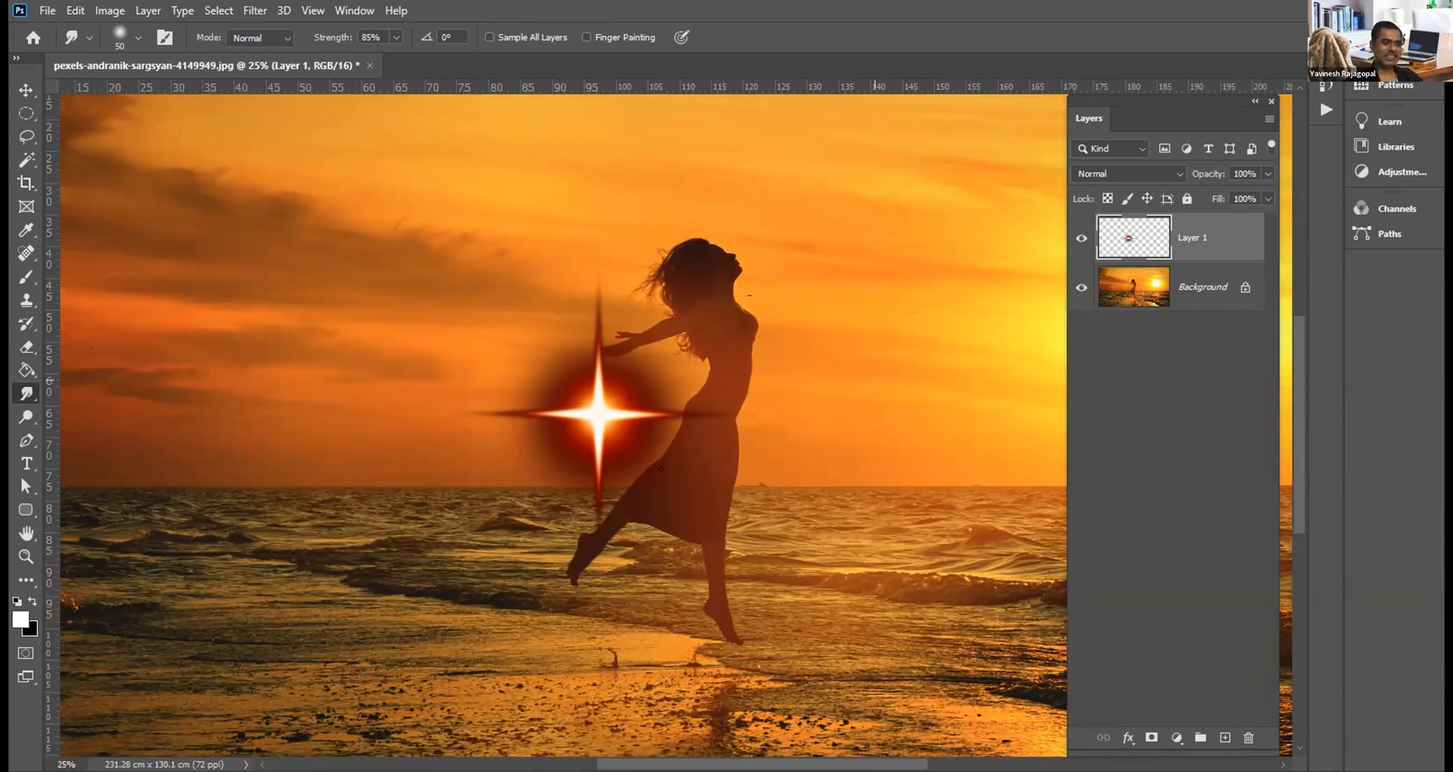
left_click(660, 422, "ctrl")
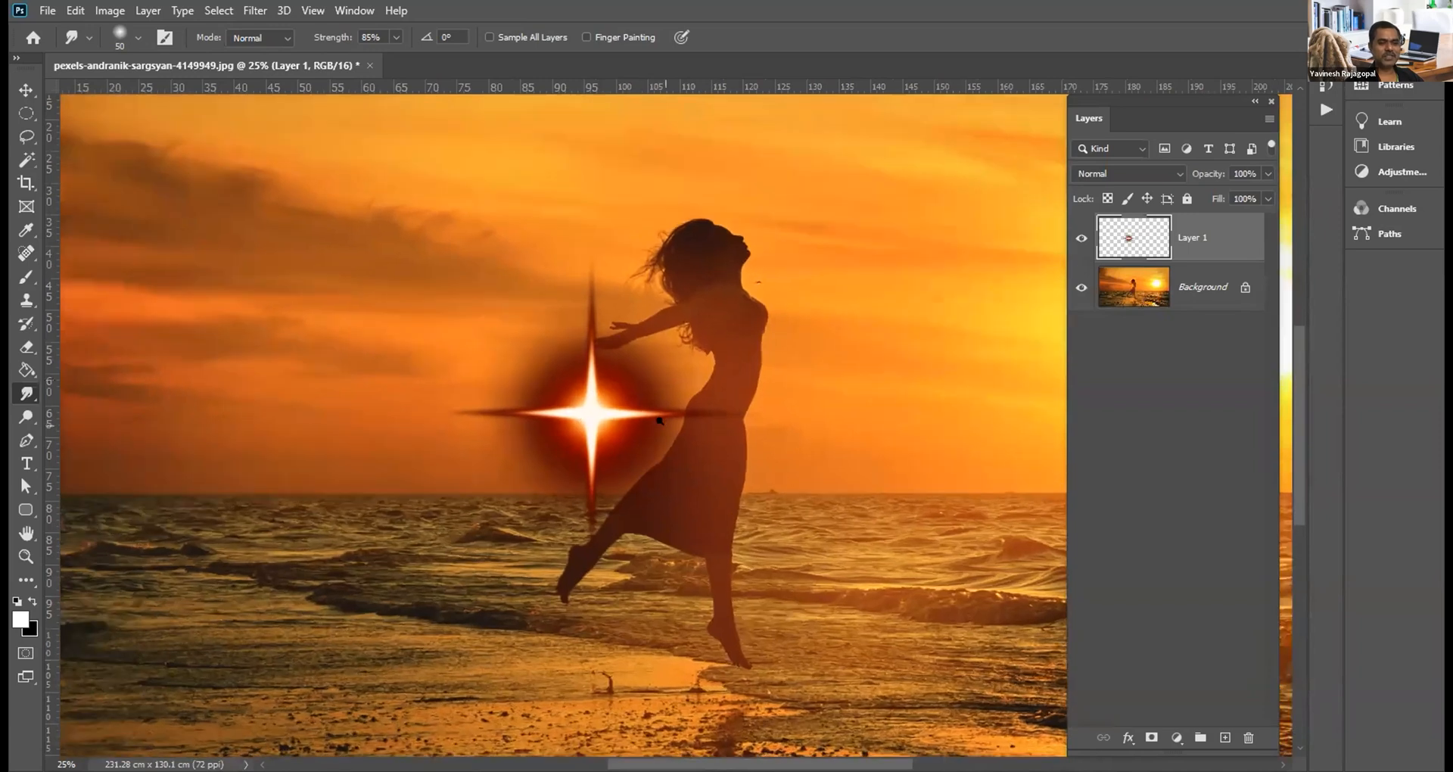
left_click(660, 422, "ctrl")
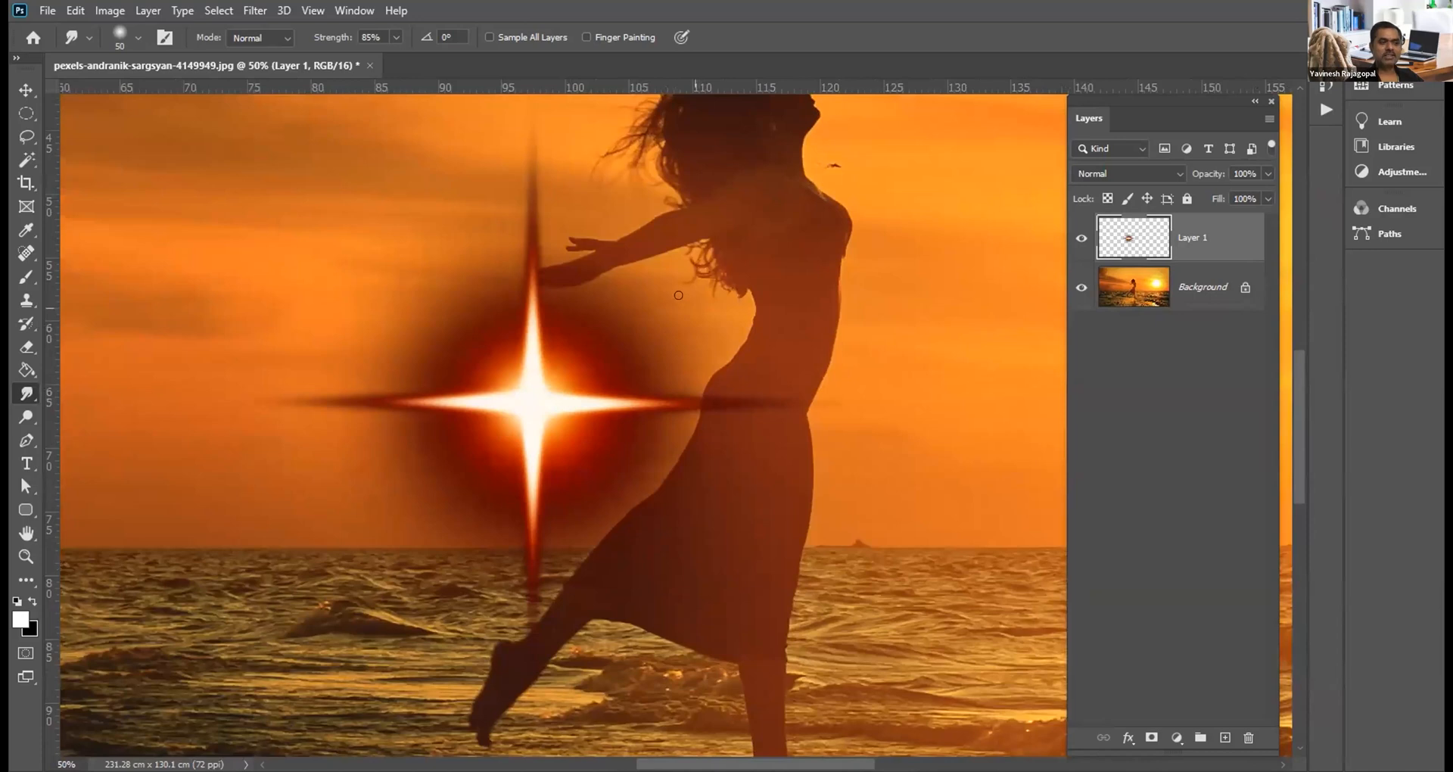
left_click_drag(848, 196, 613, 285)
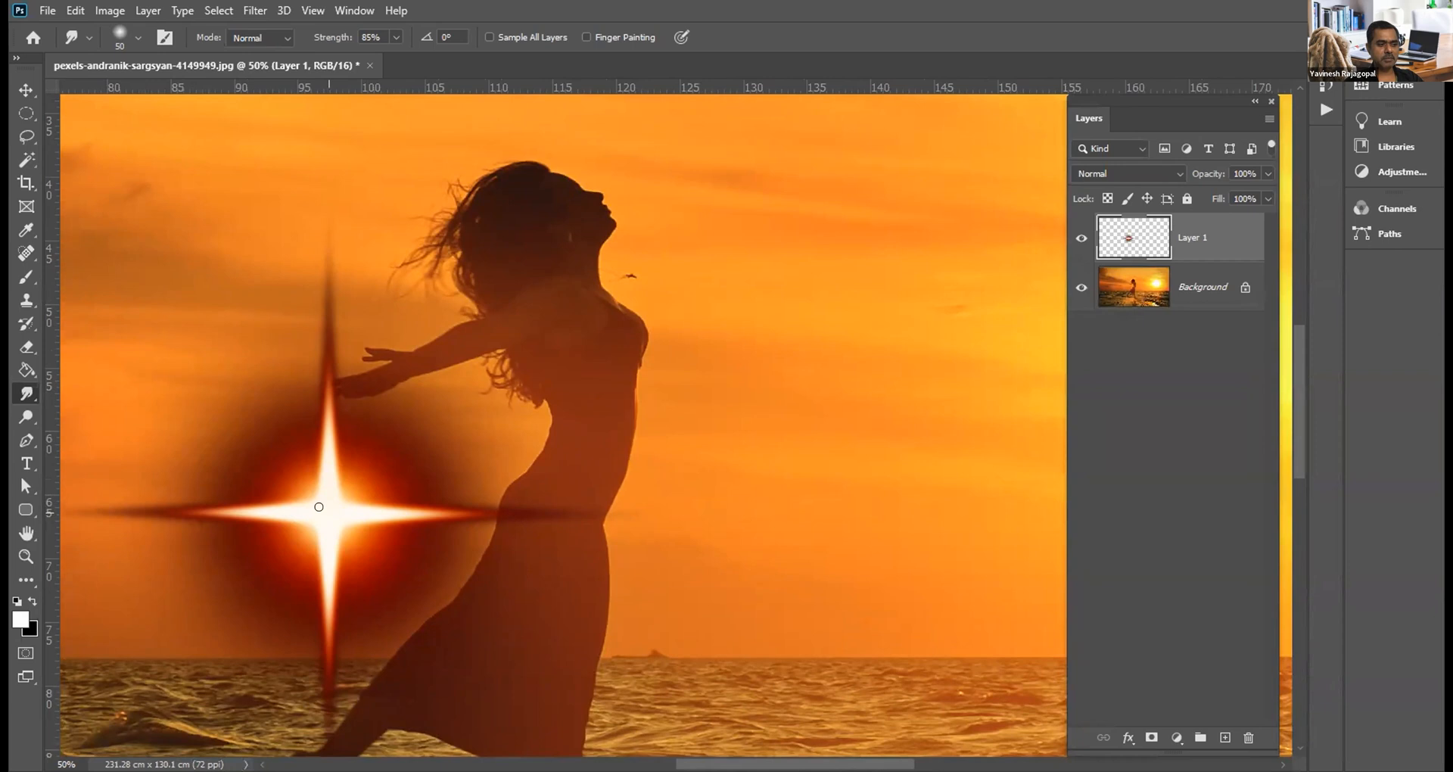
key("bracketleft")
left_click(372, 37)
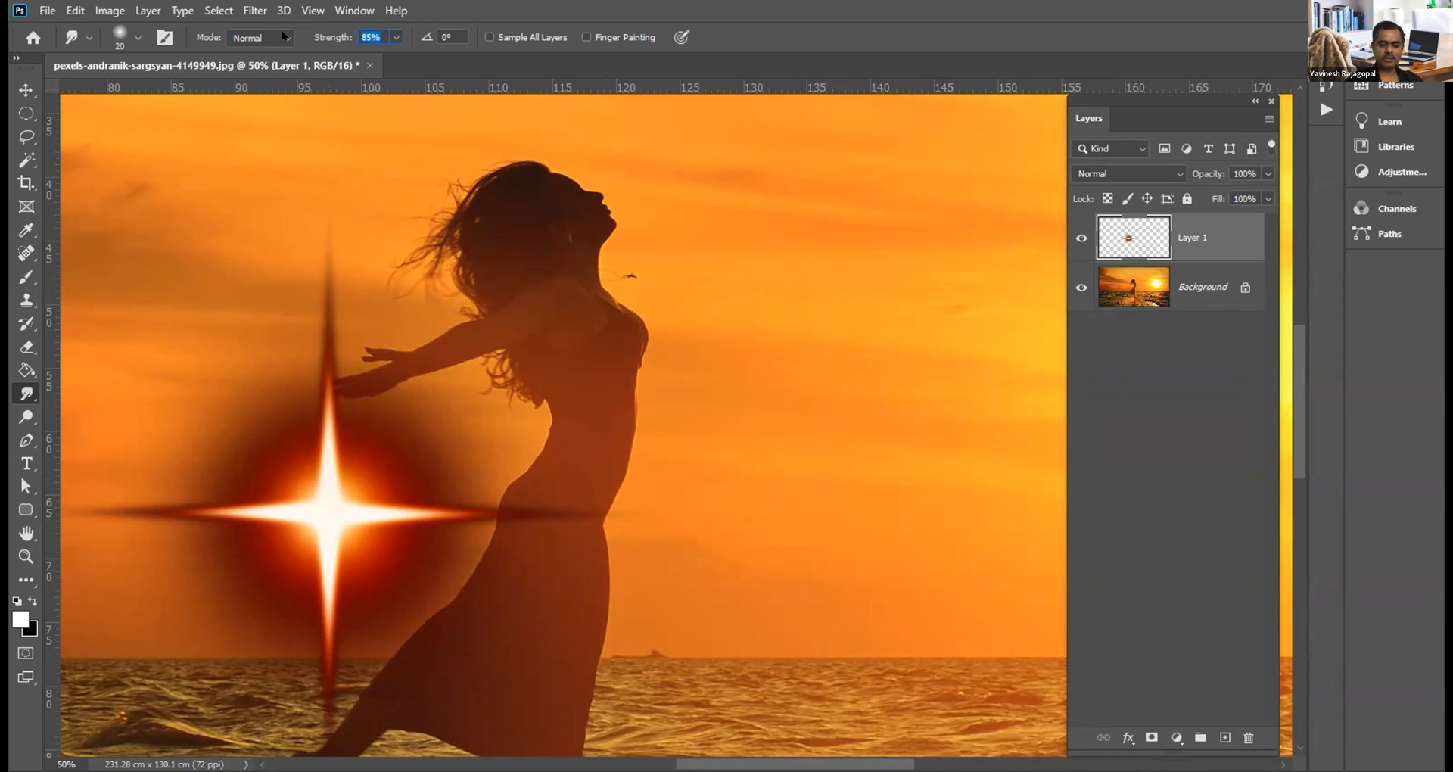
type("90")
key("Return")
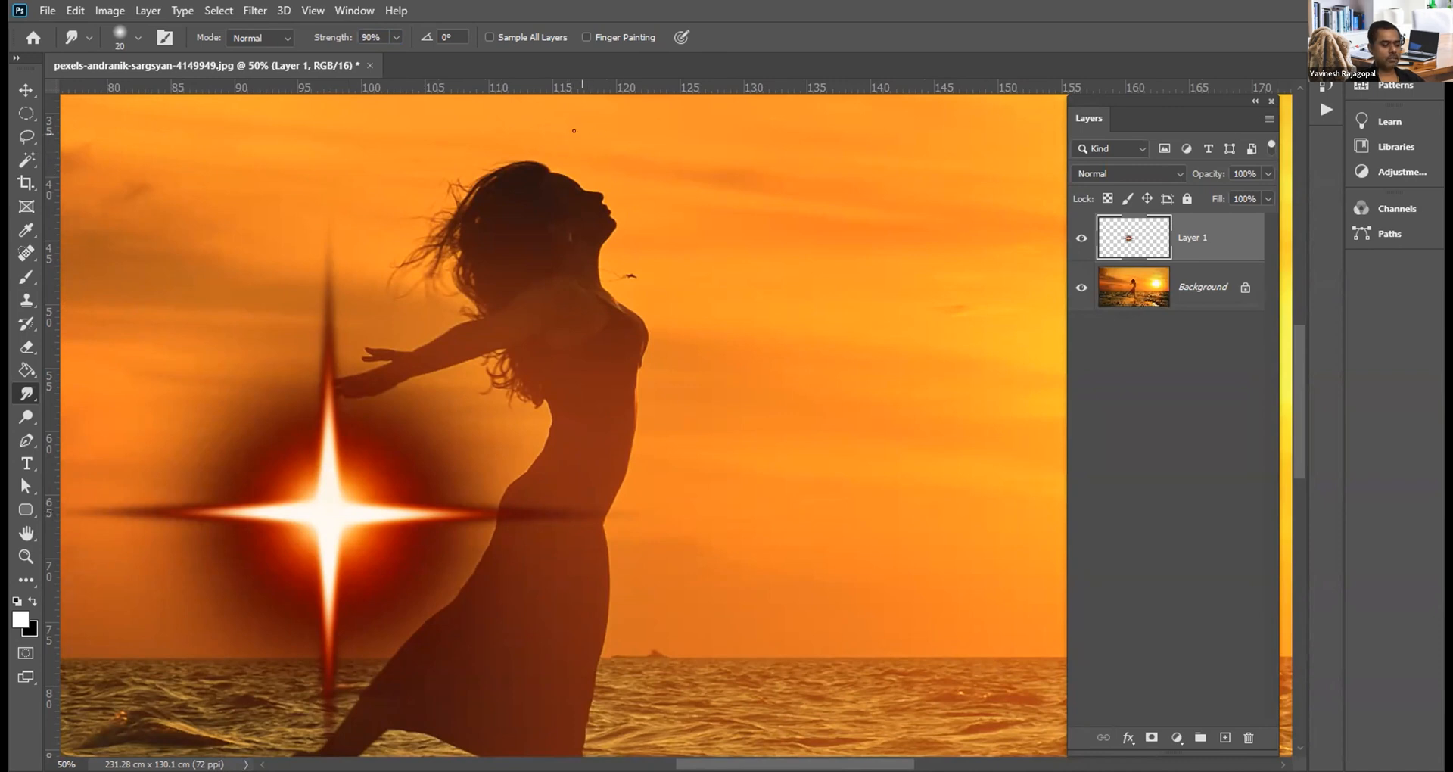
Step: Try smudging four thin diagonal rays out of the star's centre, undoing and redrawing the misplaced strokes
left_click_drag(342, 496, 426, 363)
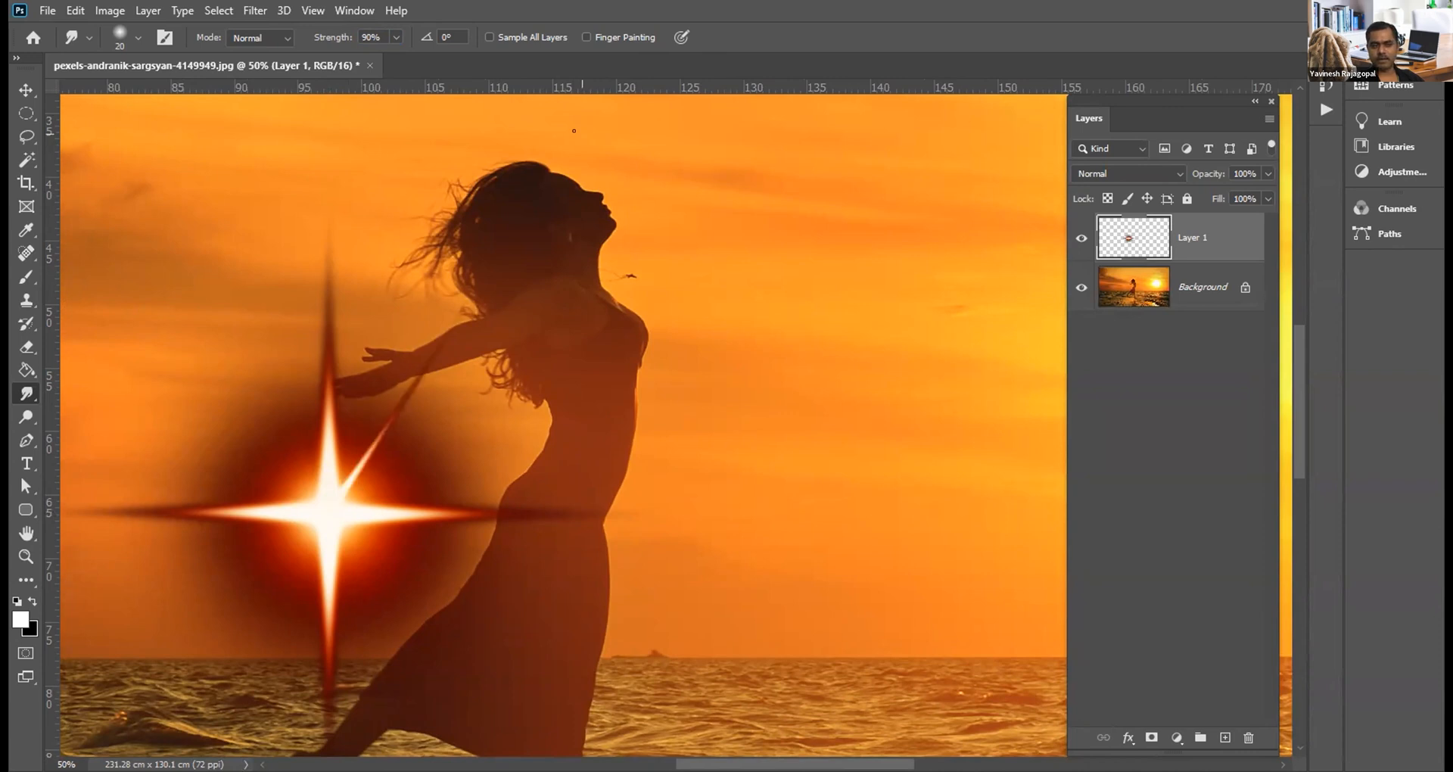
key("ctrl+z")
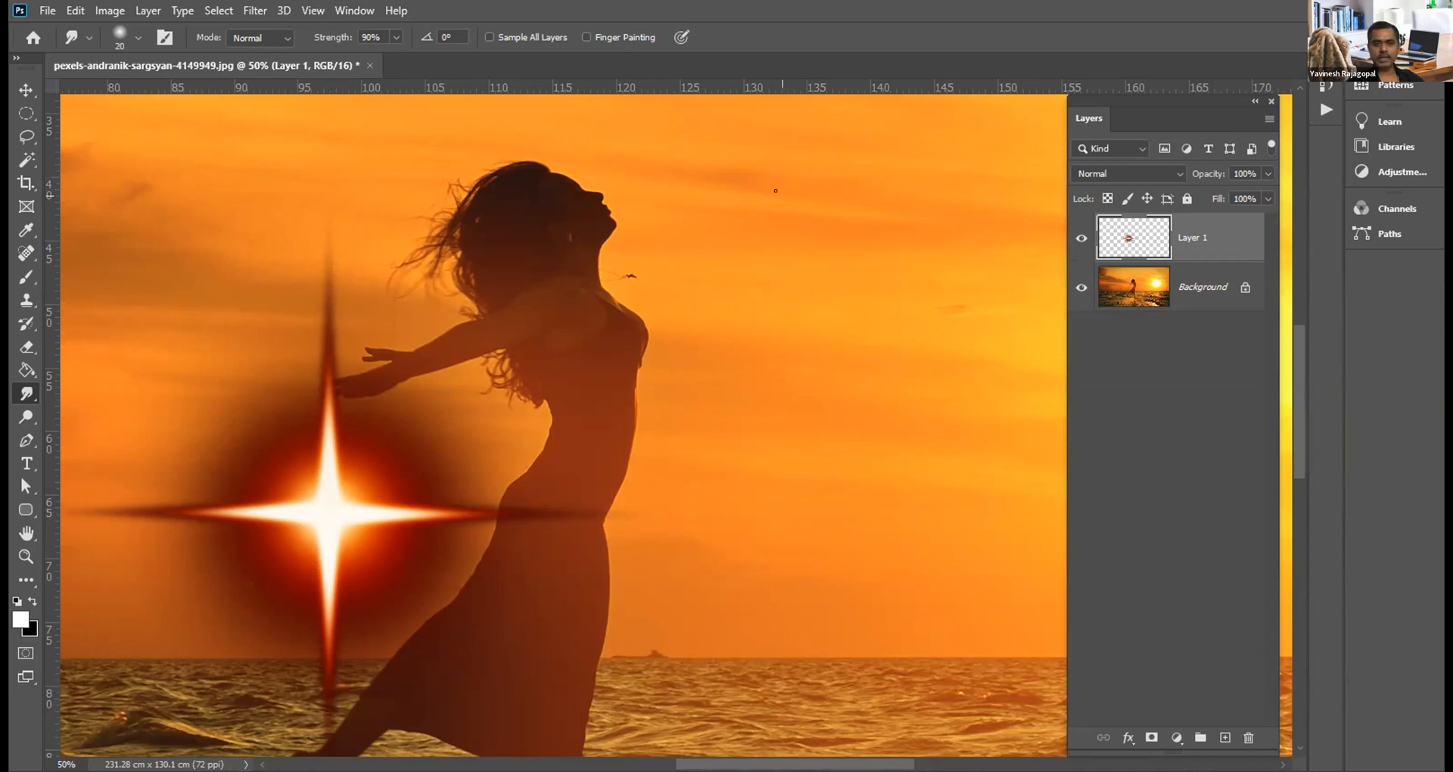
left_click_drag(335, 503, 504, 390)
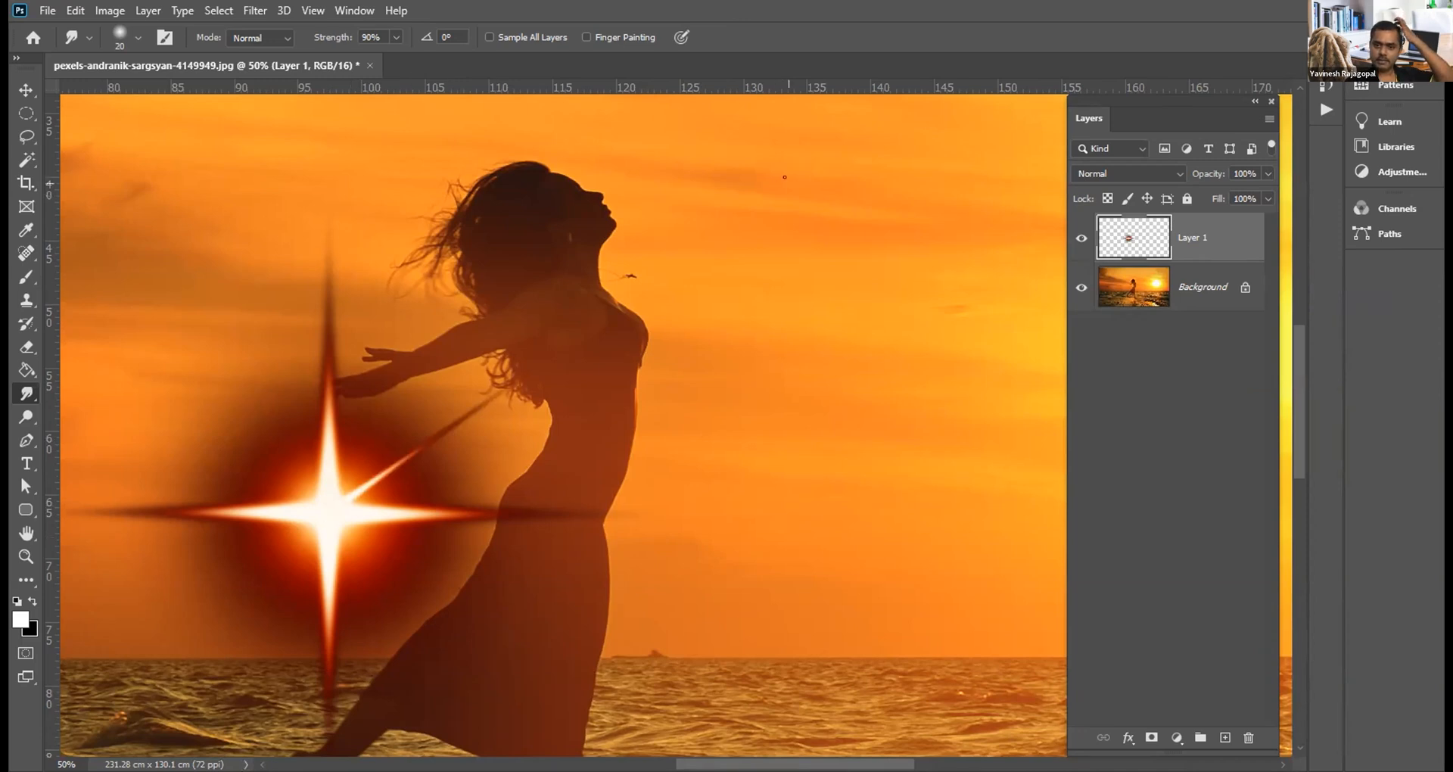
left_click_drag(664, 525, 793, 298)
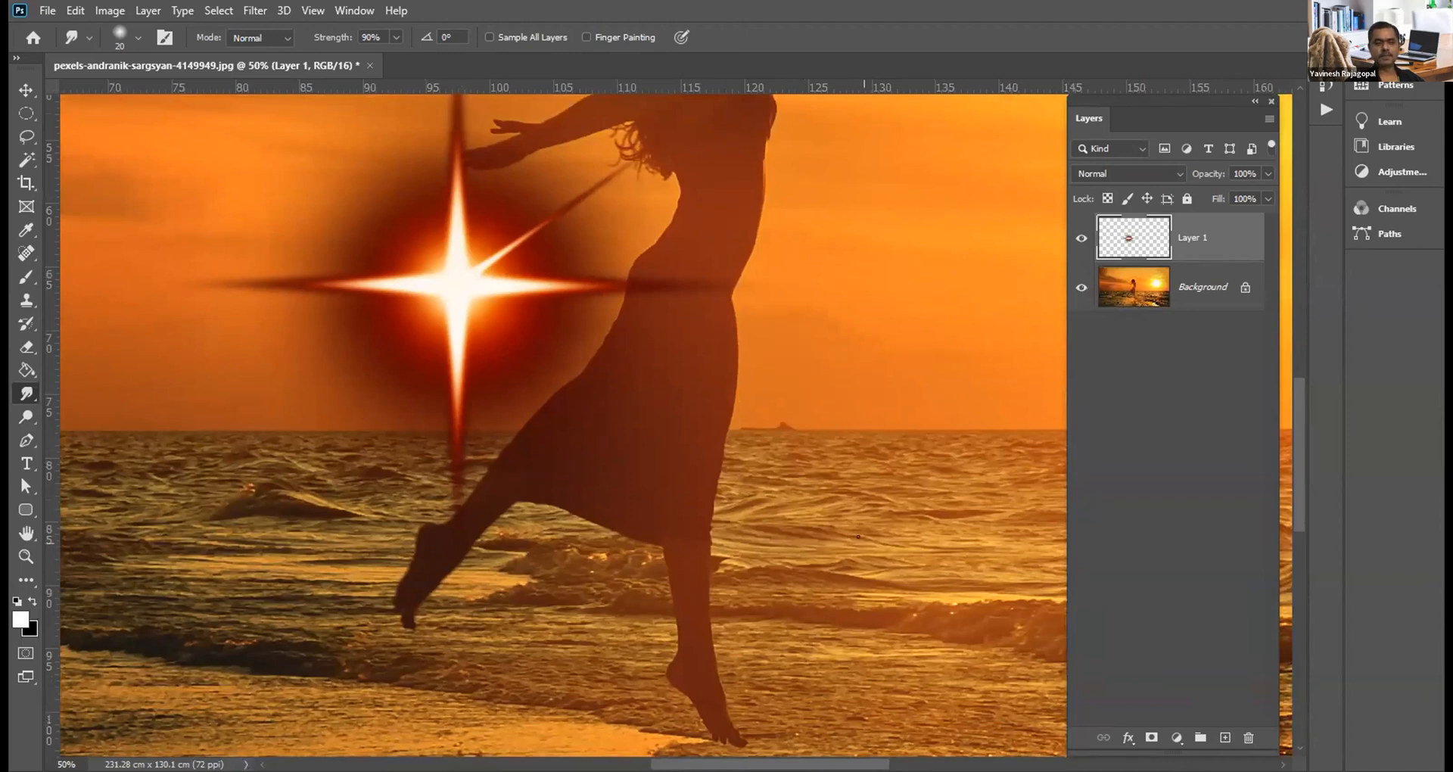
left_click(858, 537, "shift")
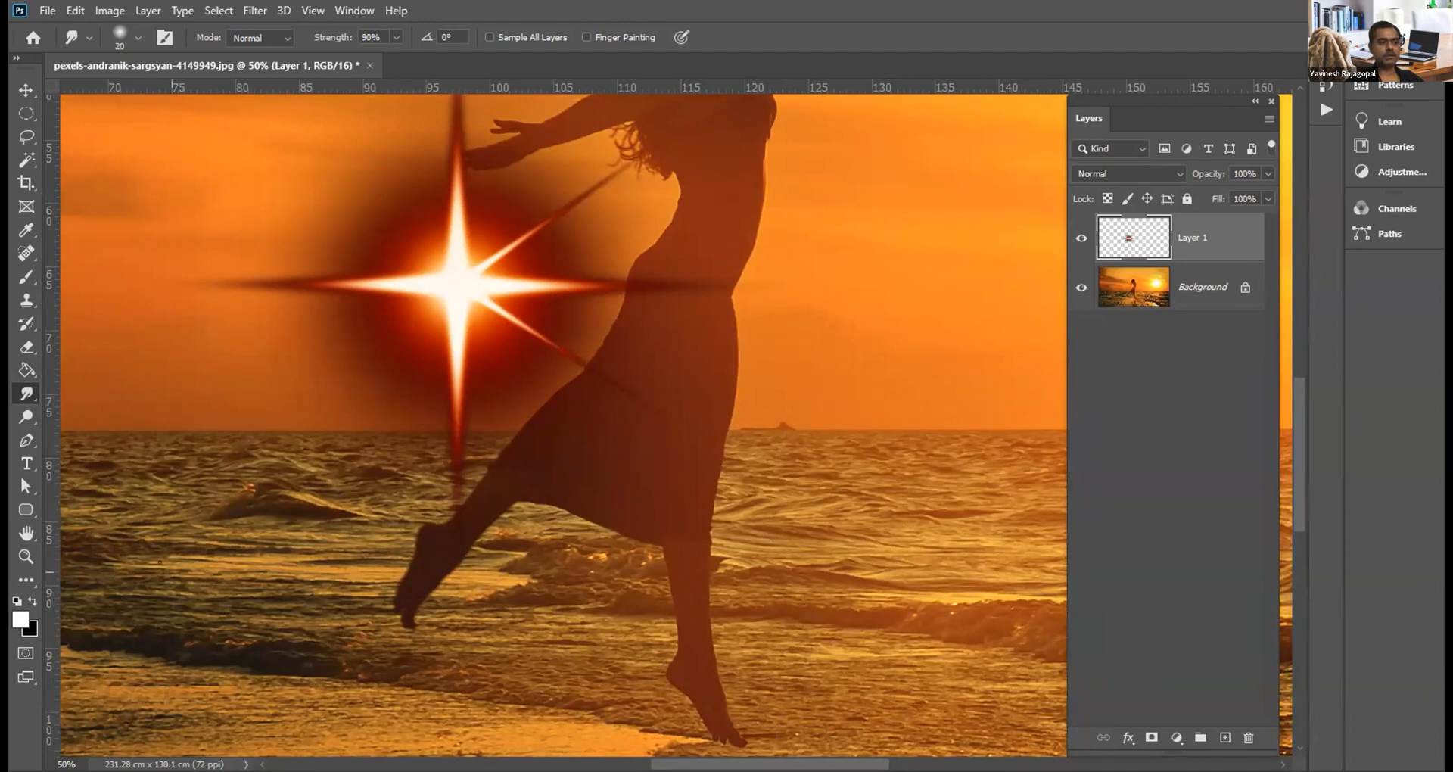
left_click(127, 563, "shift")
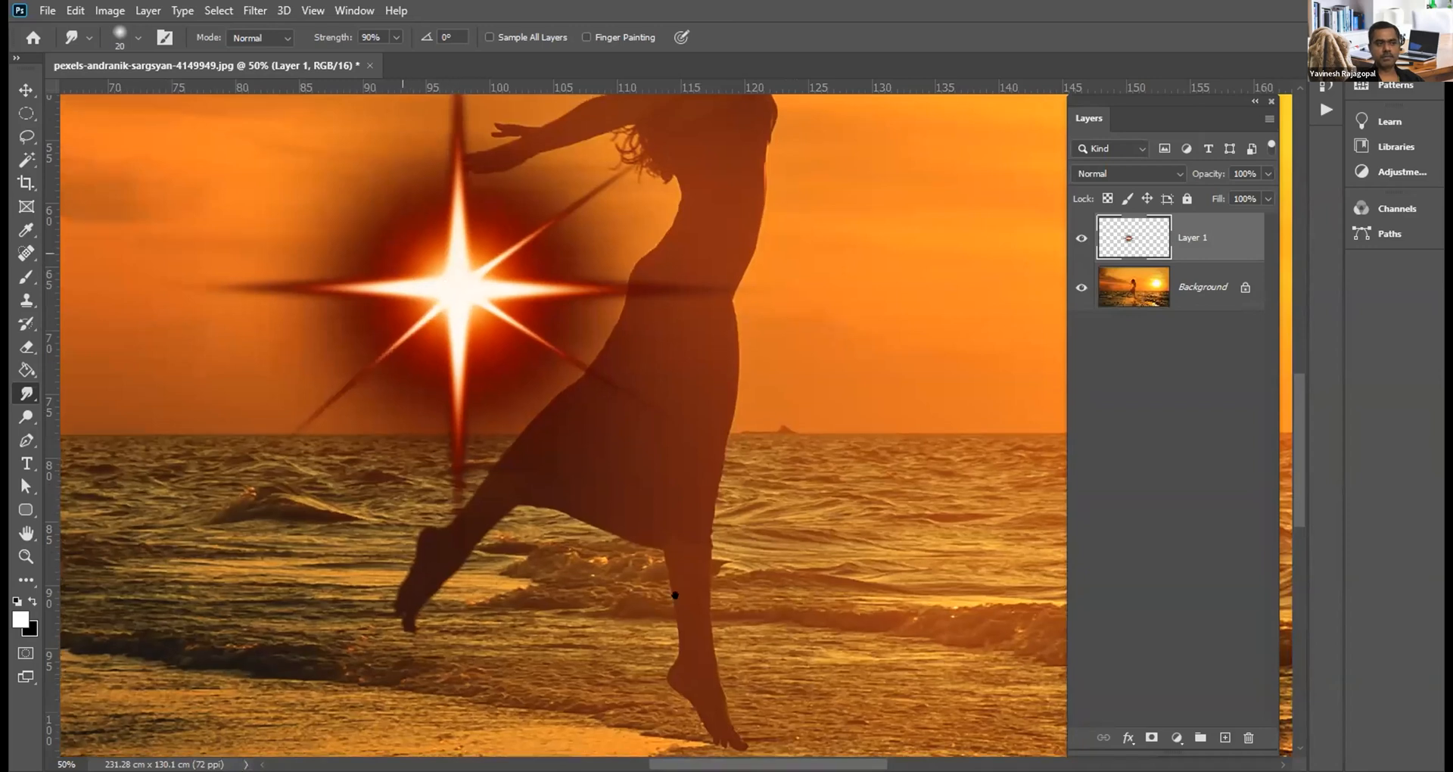
left_click_drag(443, 275, 659, 570)
key("ctrl+z")
left_click_drag(524, 356, 278, 133)
left_click_drag(816, 440, 804, 436)
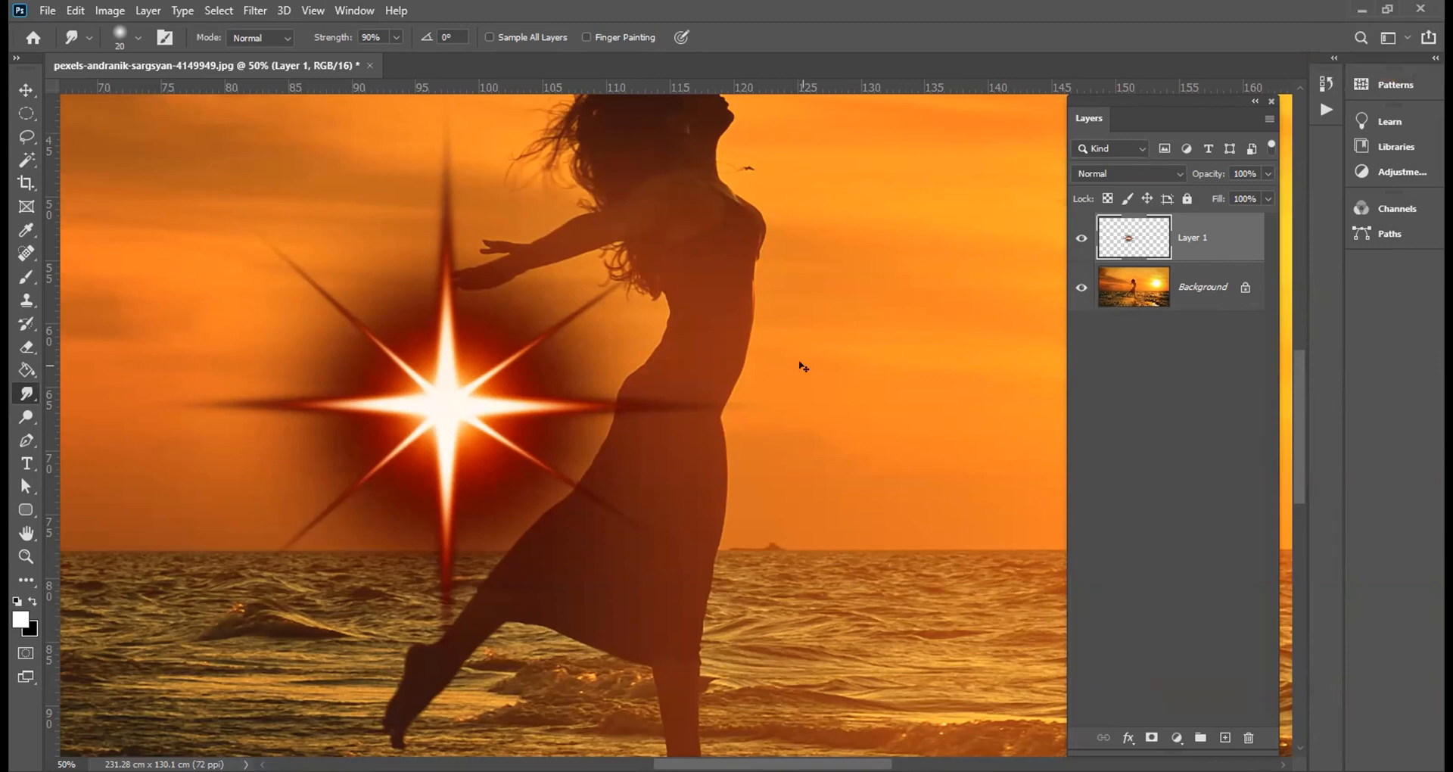
Step: Undo all the diagonal smudge strokes, back to the four-pointed star
key("ctrl+z")
key("ctrl+z")
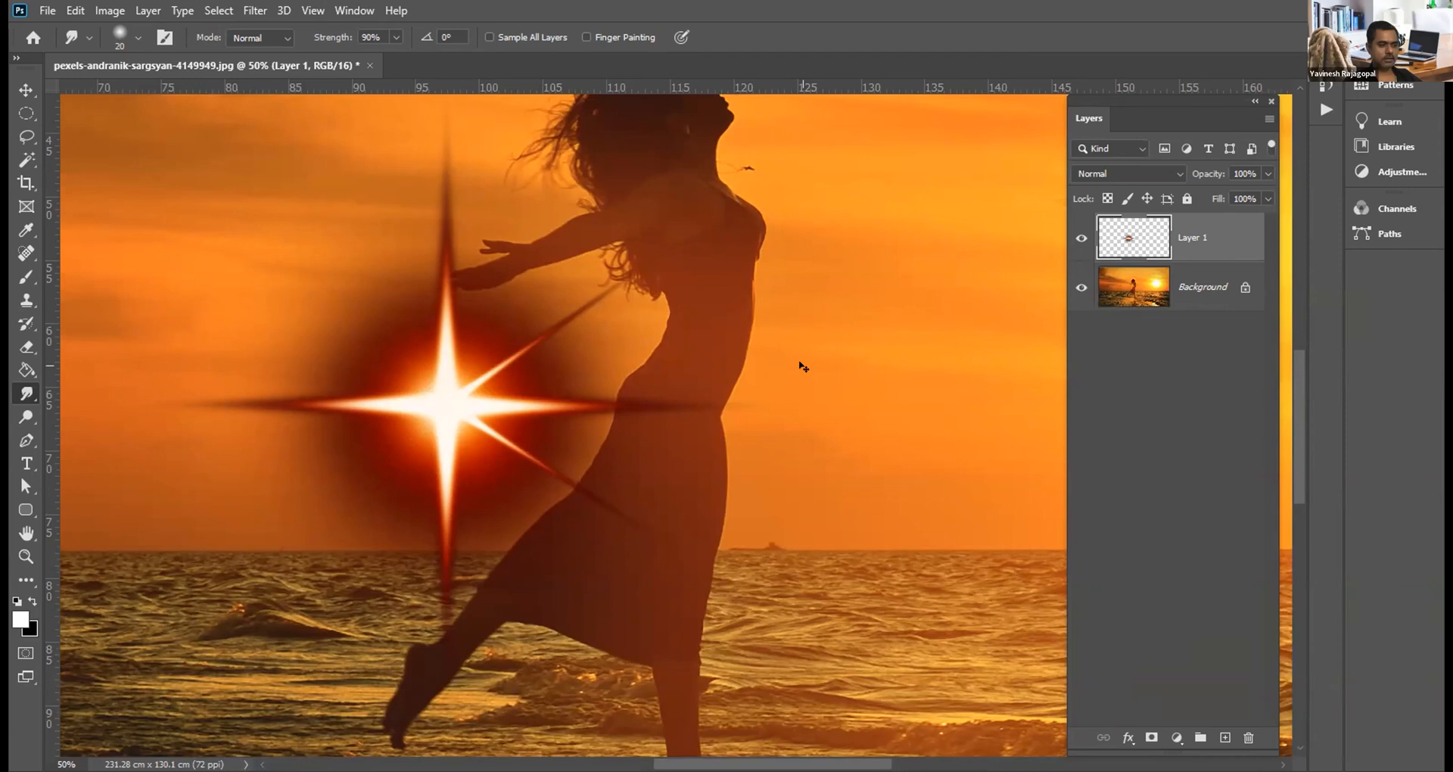
key("ctrl+z")
key("ctrl+z")
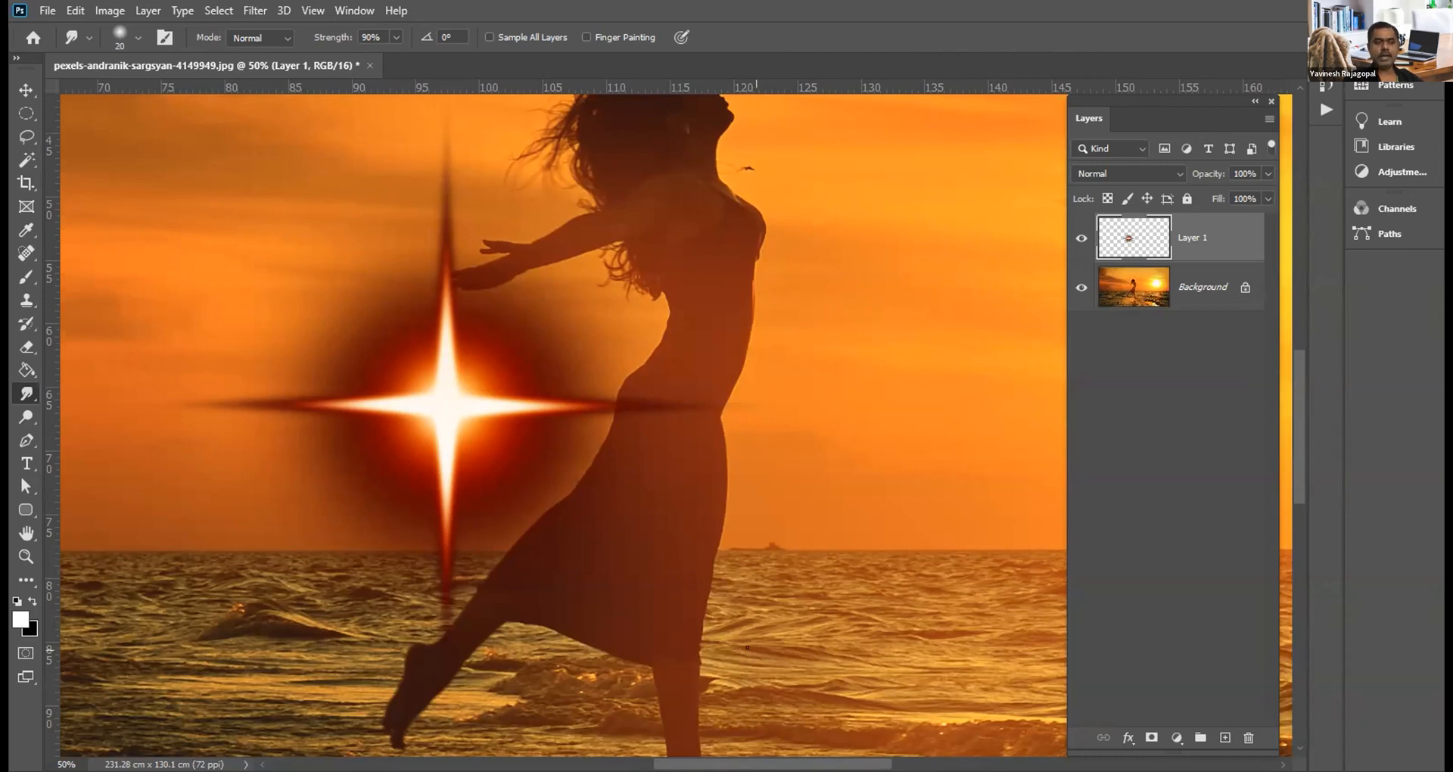
Step: Smudge the star's bright centre outward into four thin diagonal rays, one between each pair of main rays
left_click_drag(450, 410, 562, 497)
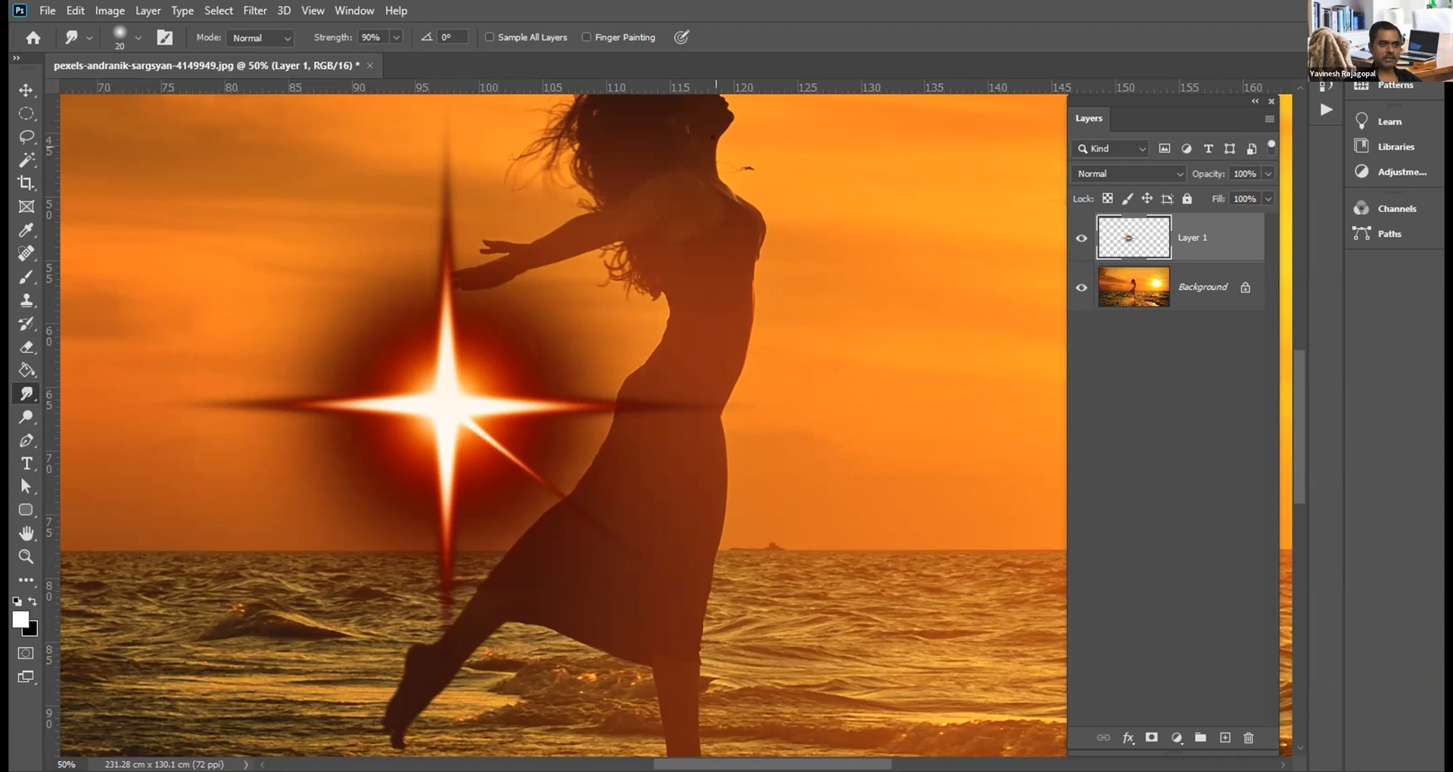
left_click_drag(458, 395, 605, 253)
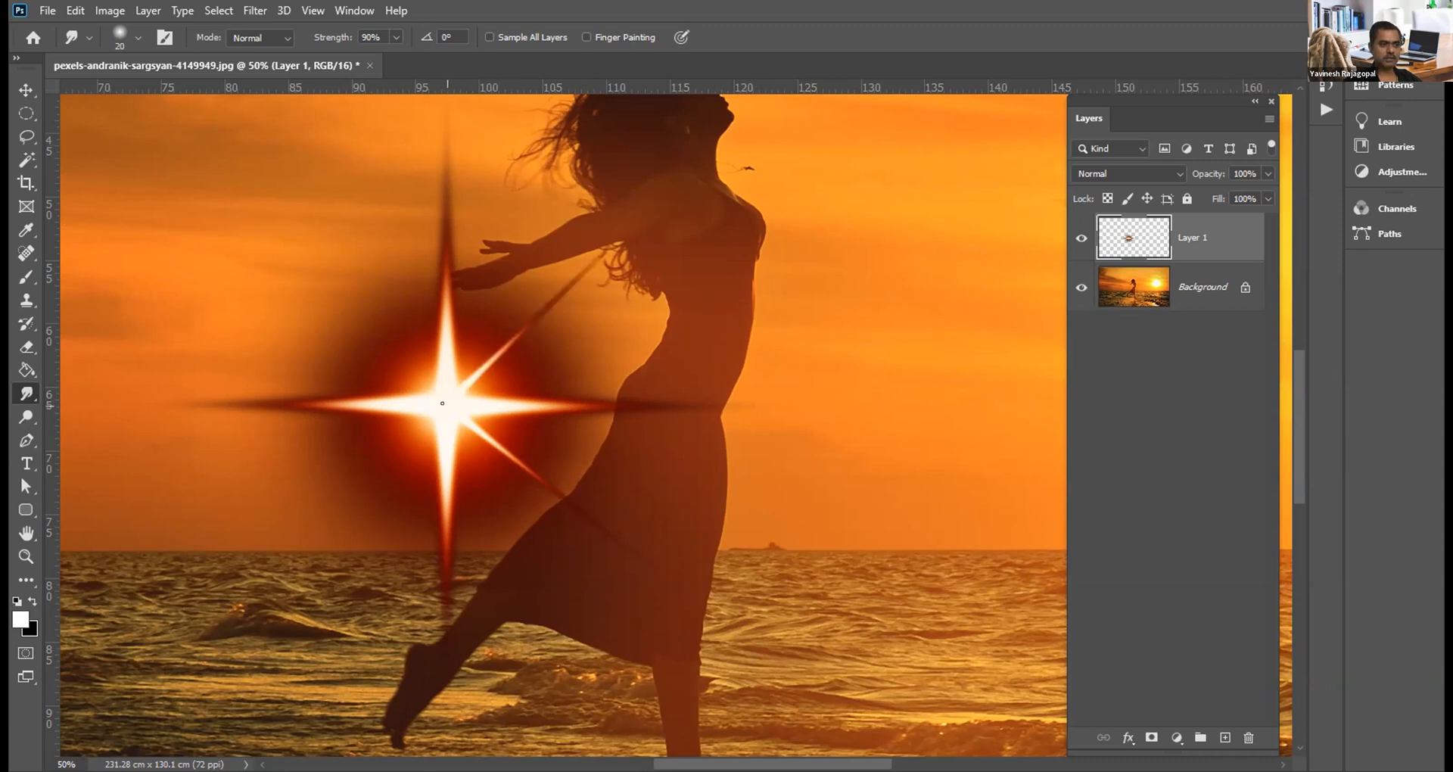
left_click_drag(446, 394, 201, 149)
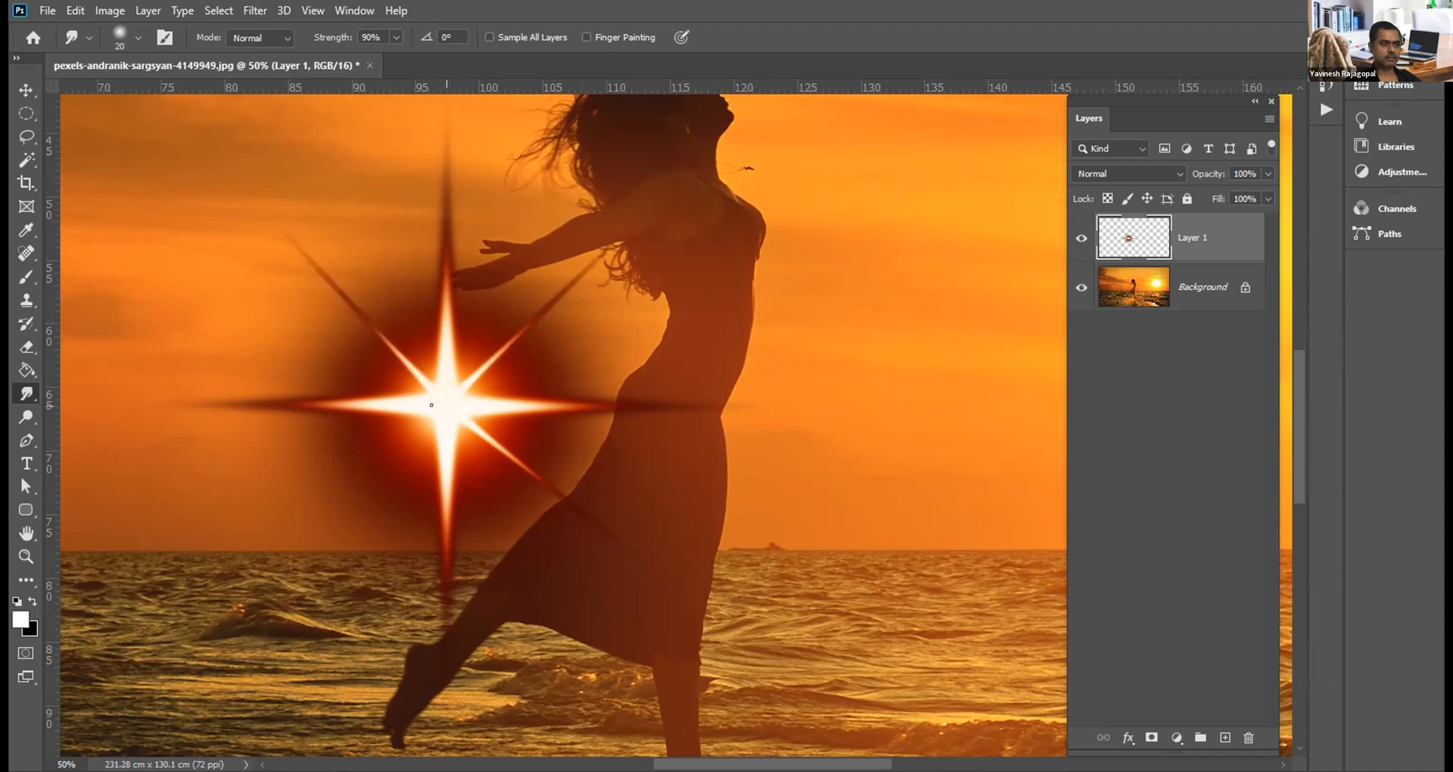
left_click_drag(447, 395, 292, 548)
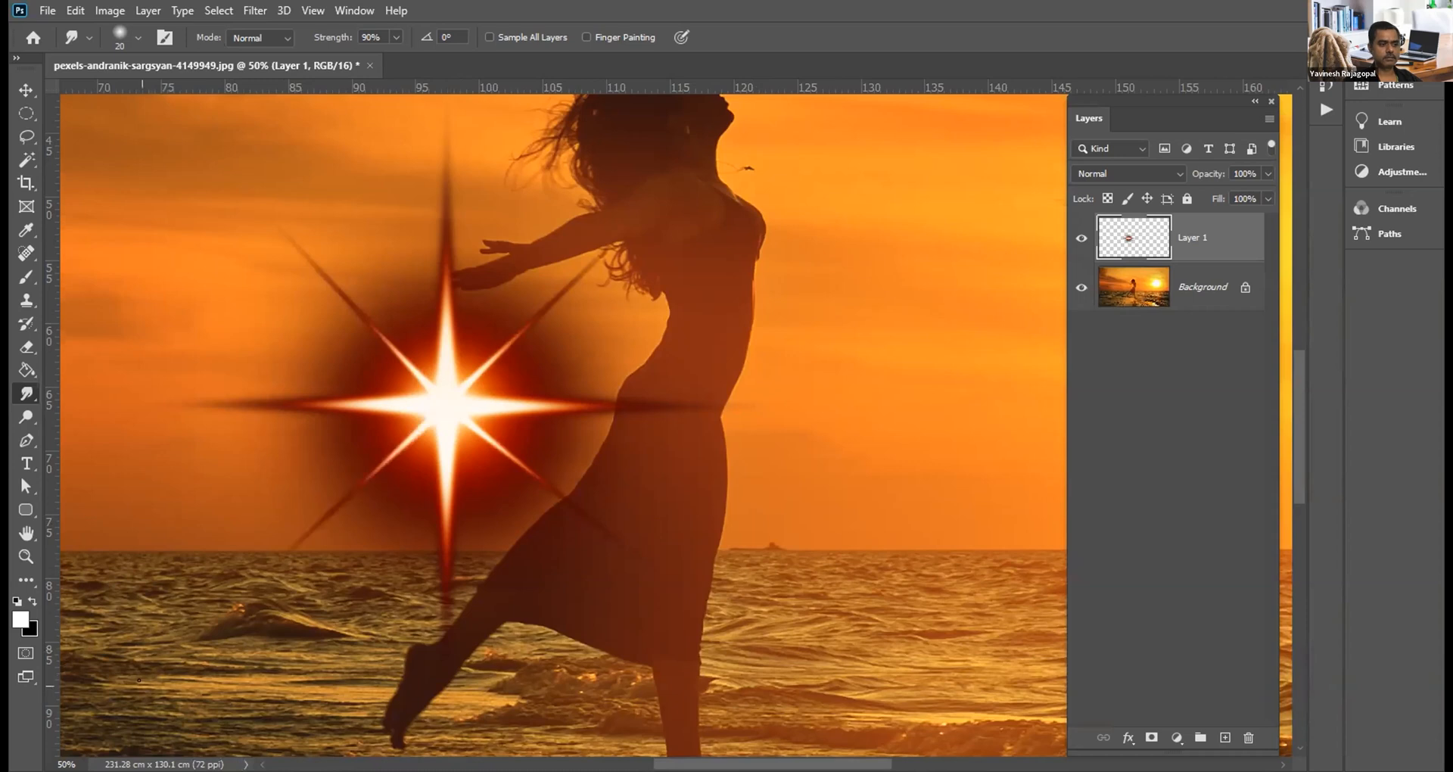
Step: Reduce the Smudge brush to 8 px and set its strength to 59%
key("bracketleft")
key("bracketleft")
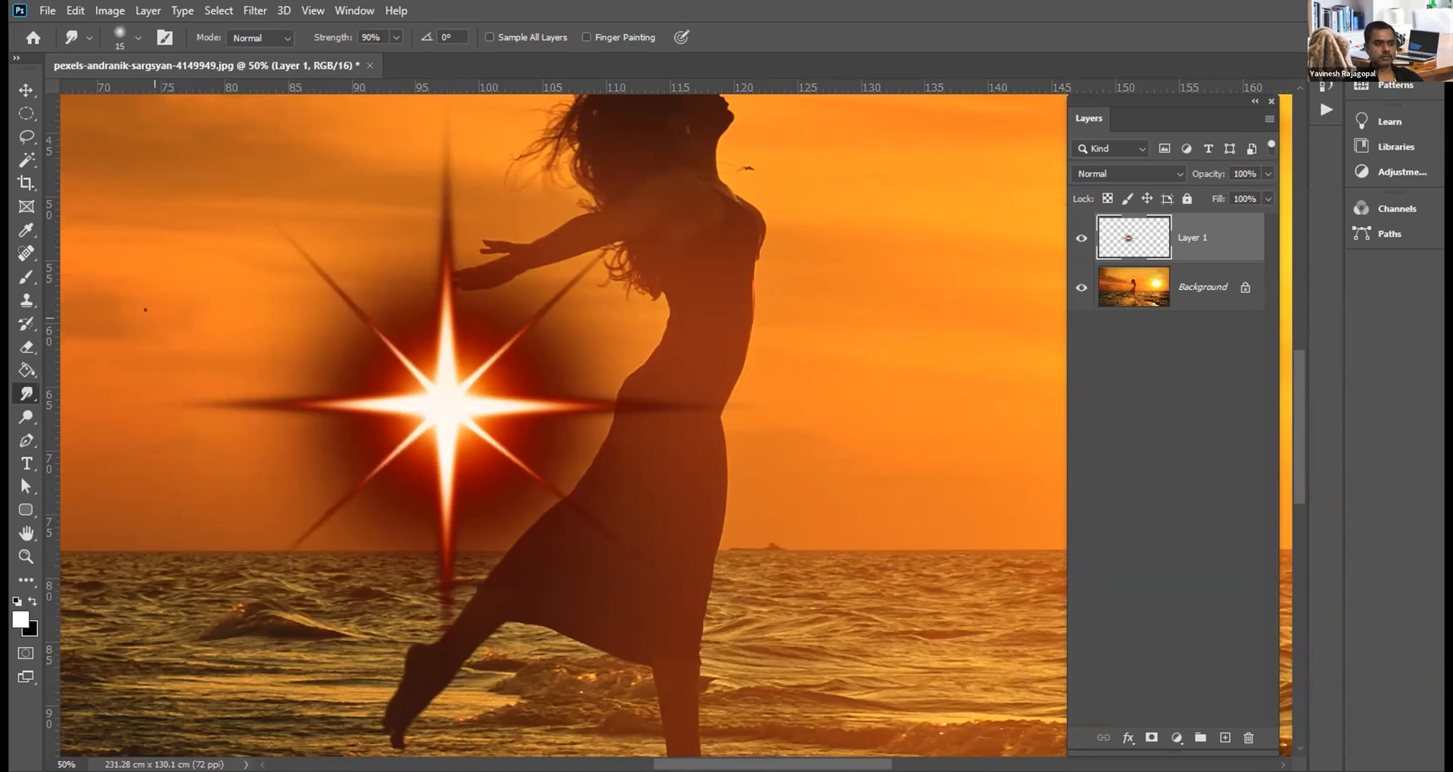
left_click(376, 36)
type("50")
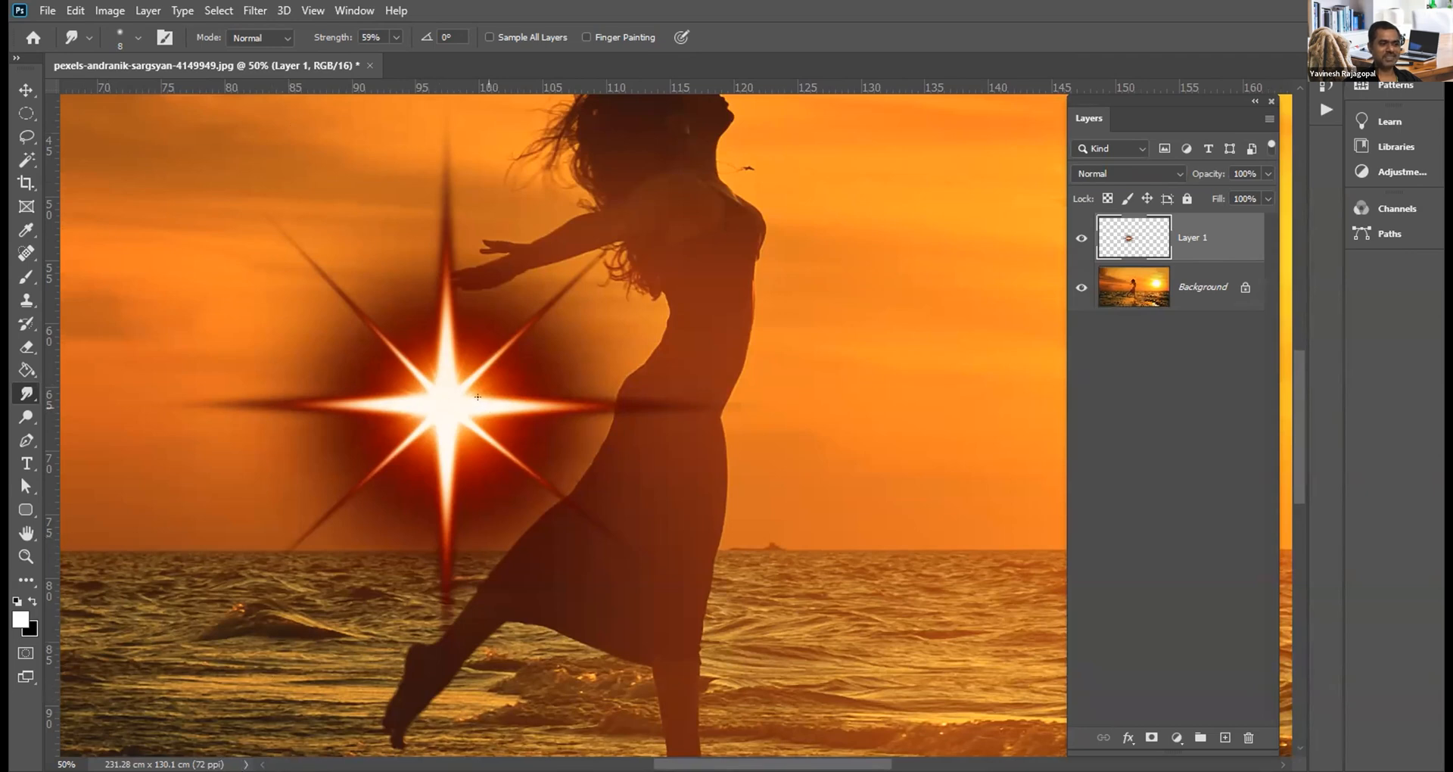
scroll(480, 509, "down", 4)
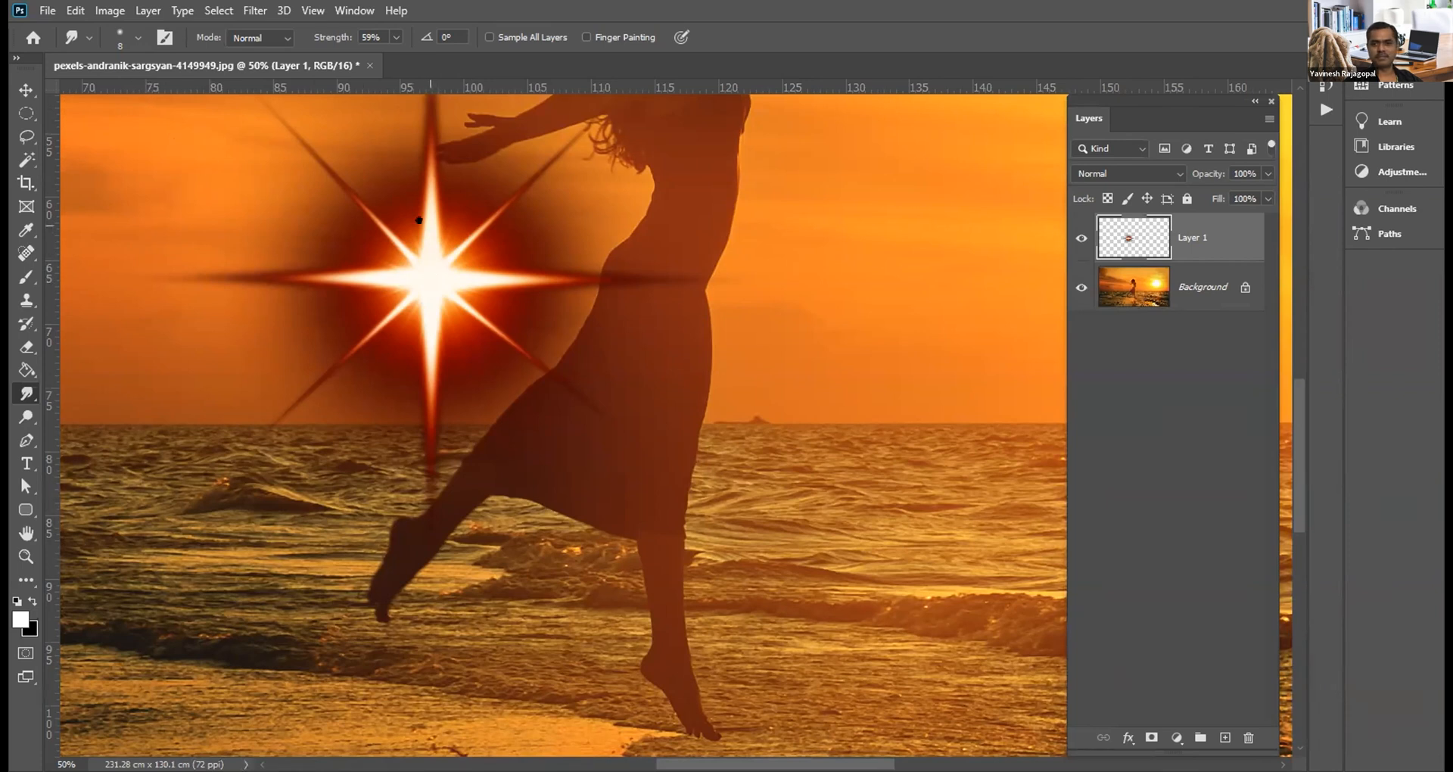
scroll(428, 276, "up", 3)
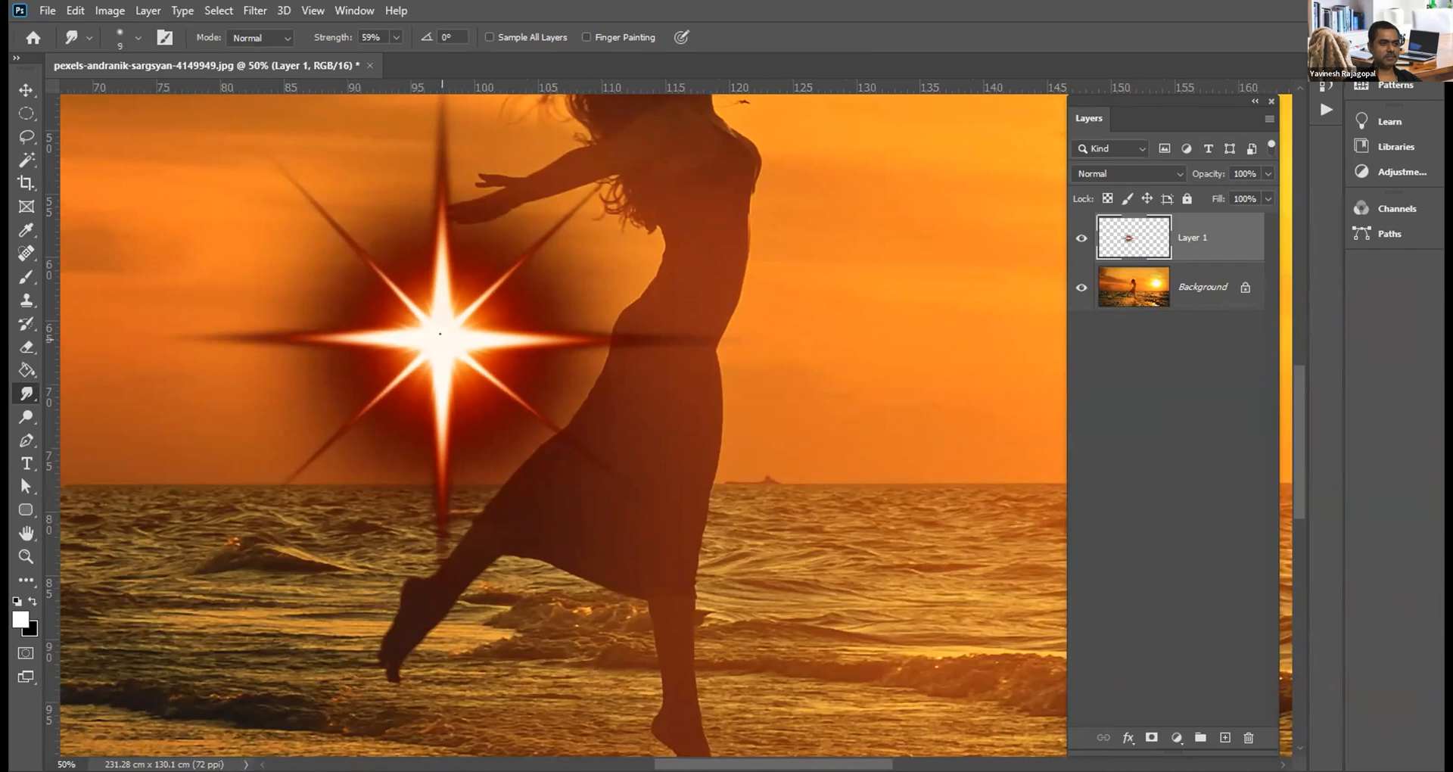
scroll(518, 407, "up", 3)
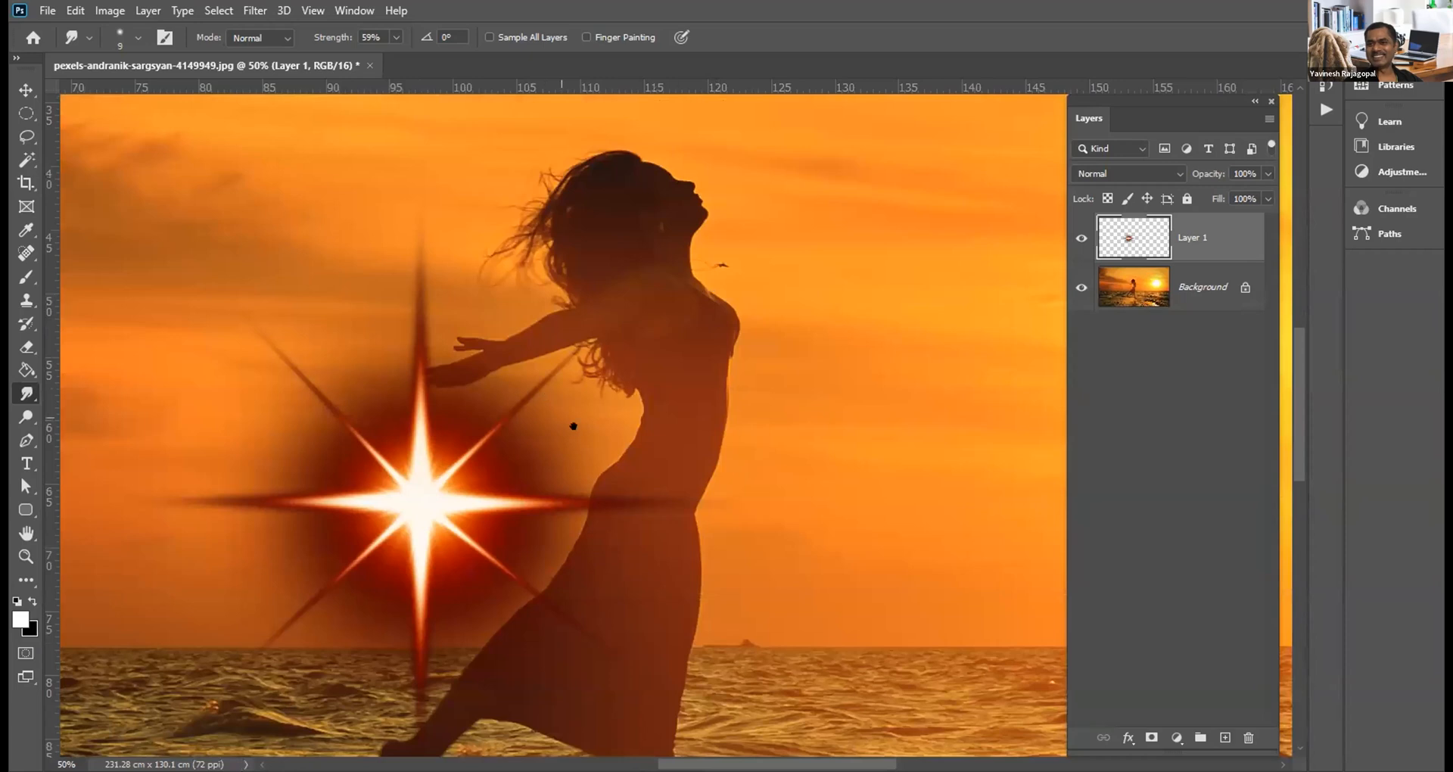
scroll(573, 311, "down", 2)
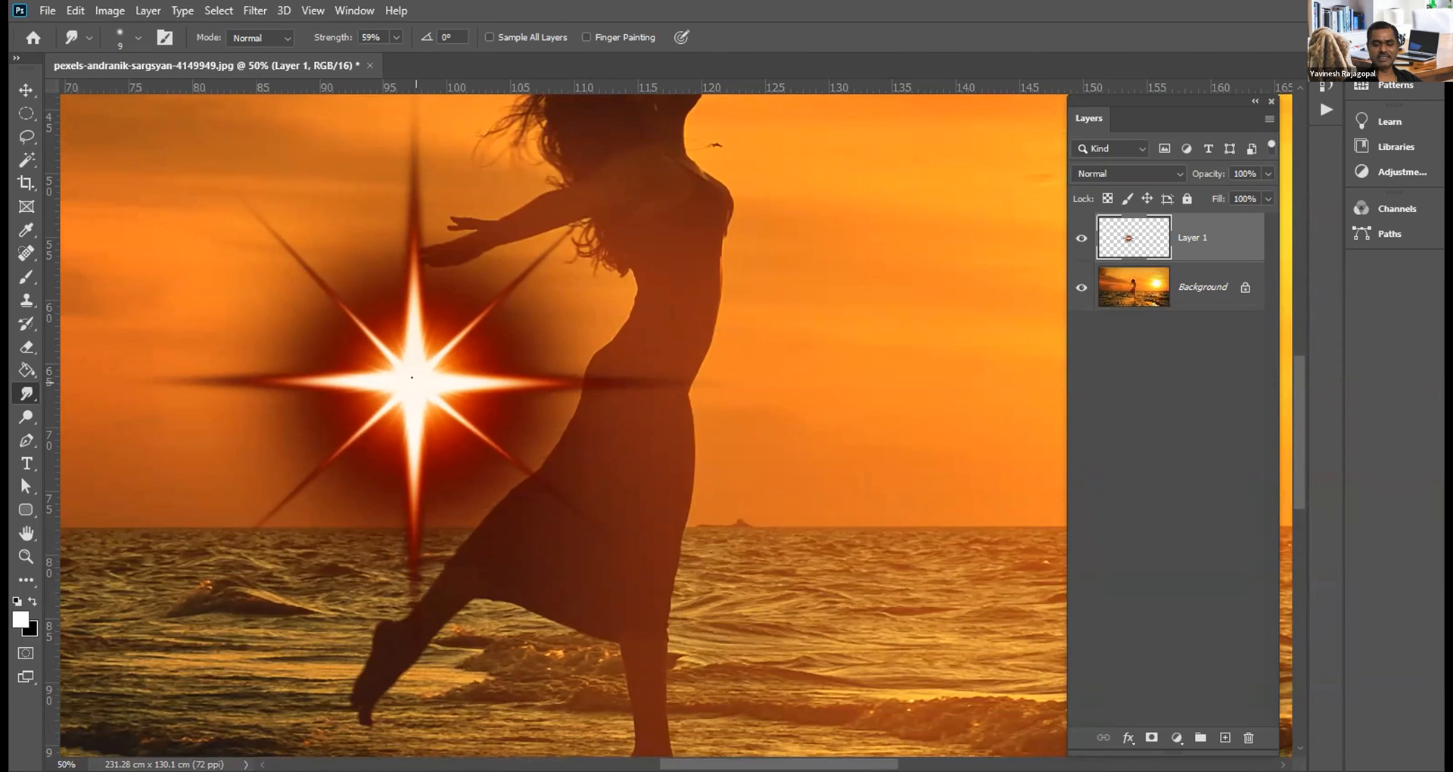
scroll(446, 389, "down", 4)
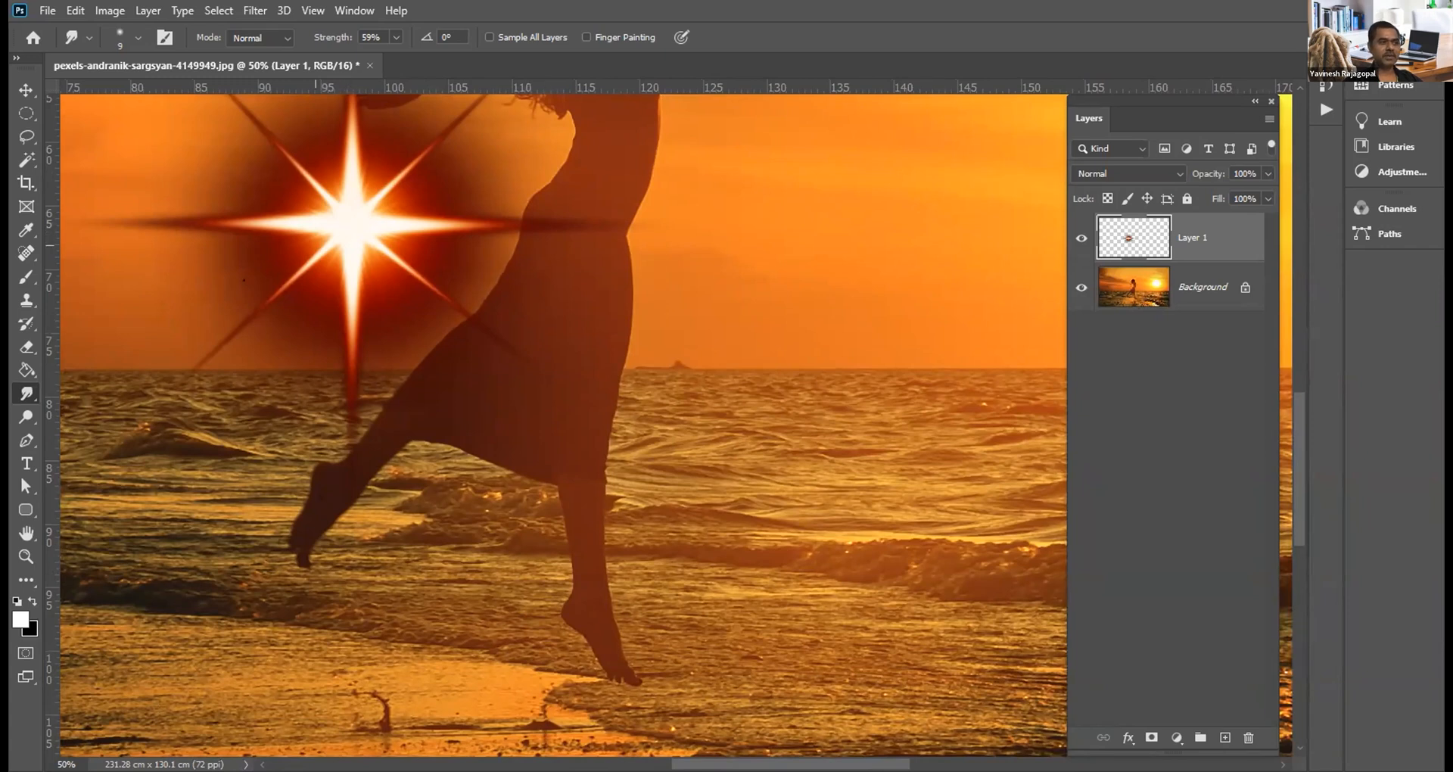
Step: Set the Smudge brush size to 25 px for working at the star's bright centre
left_click_drag(191, 352, 388, 344)
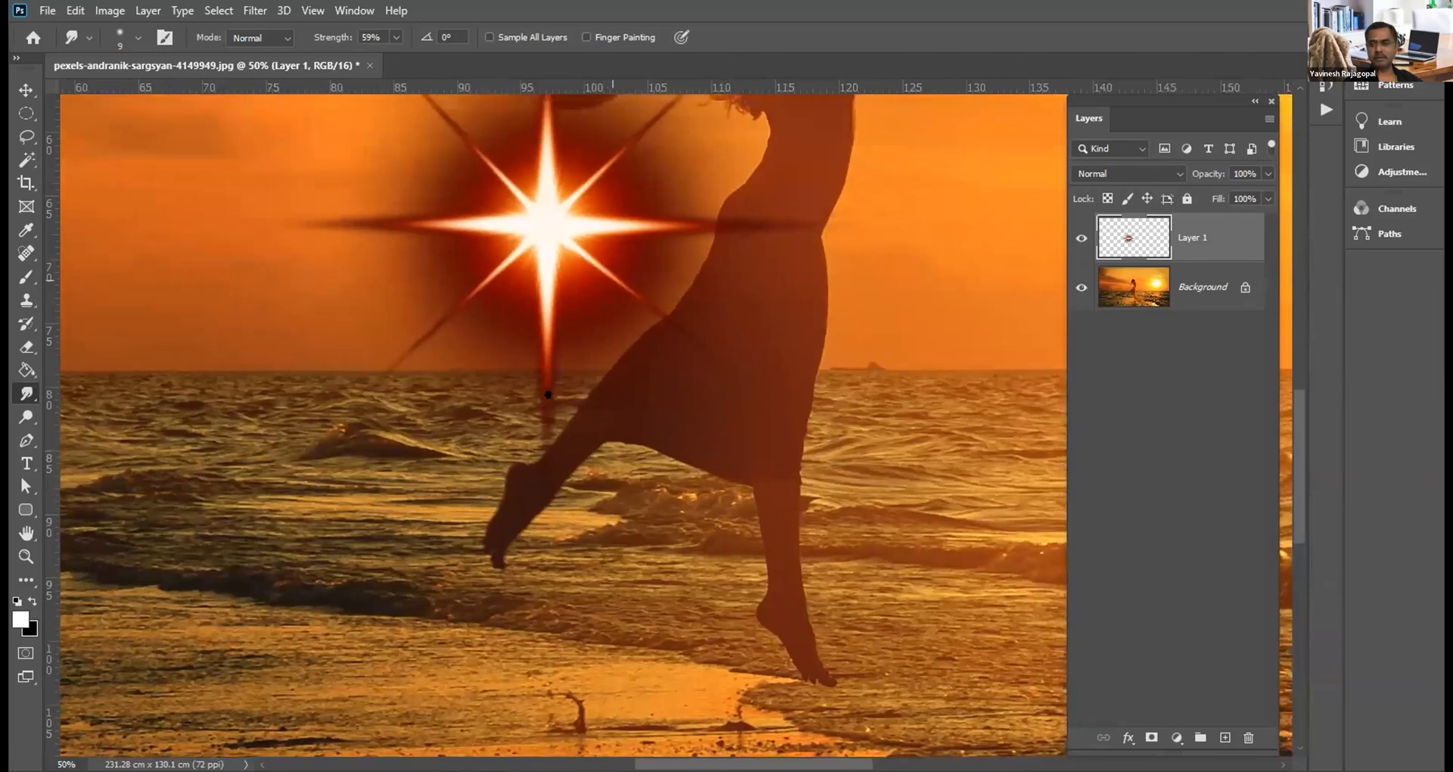
left_click_drag(603, 268, 486, 350)
scroll(501, 350, "up", 1)
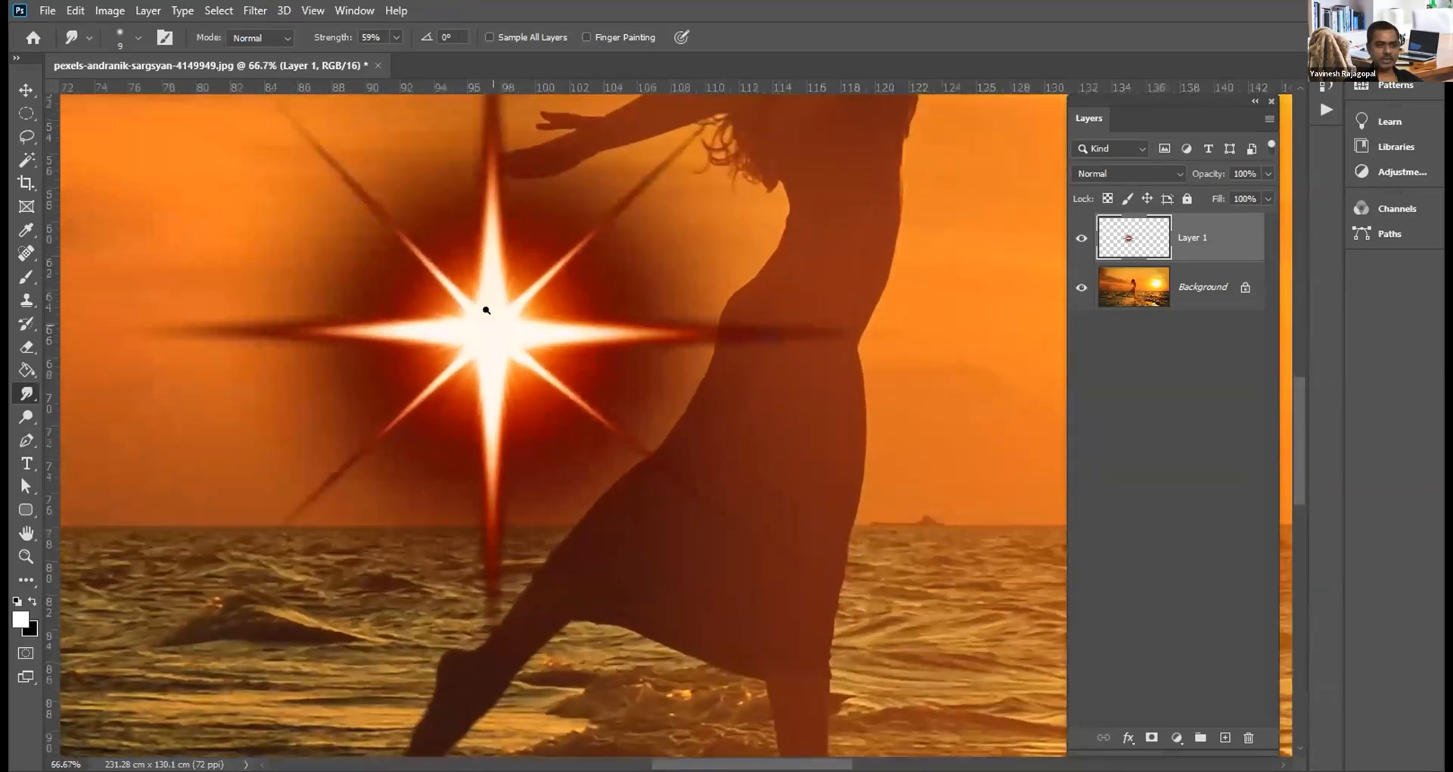
scroll(487, 308, "up", 1)
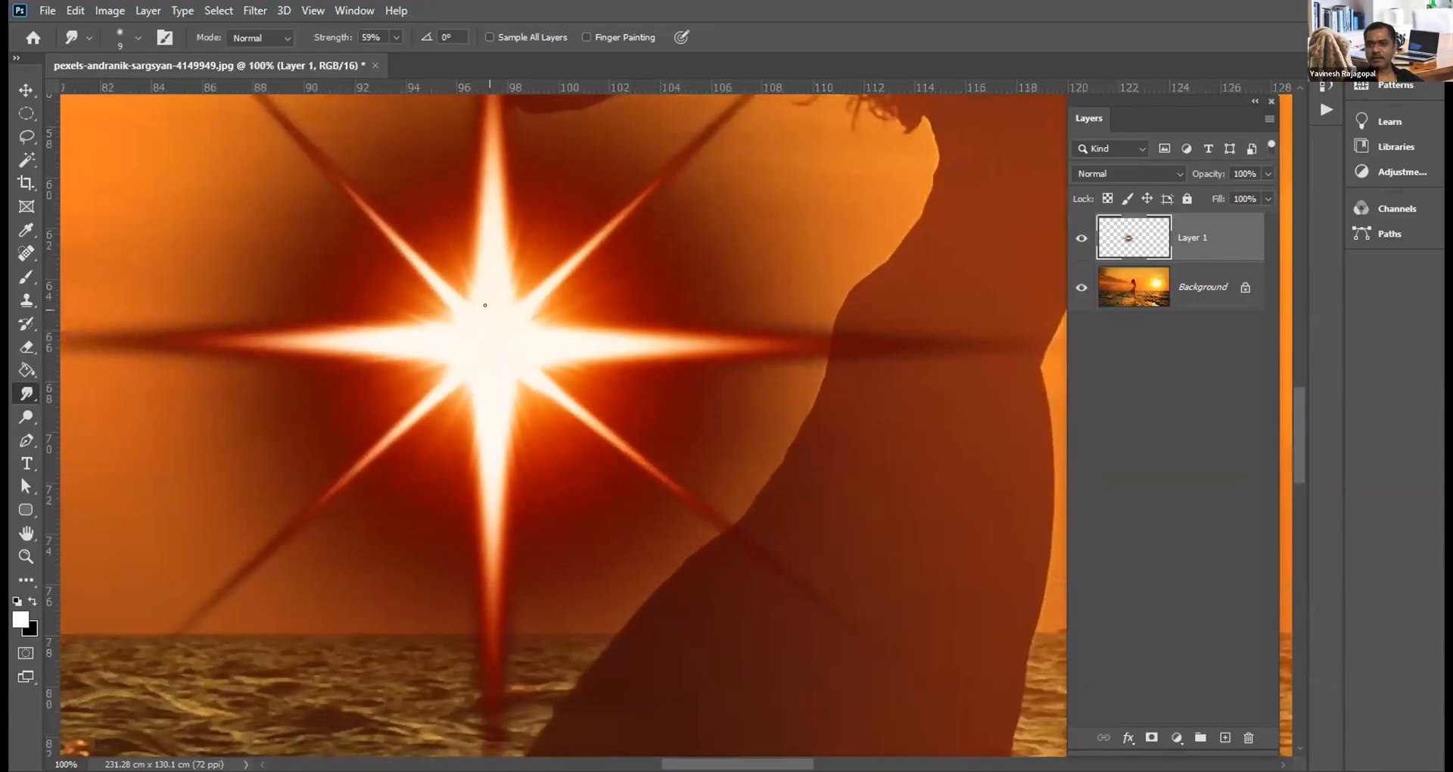
scroll(485, 305, "down", 1)
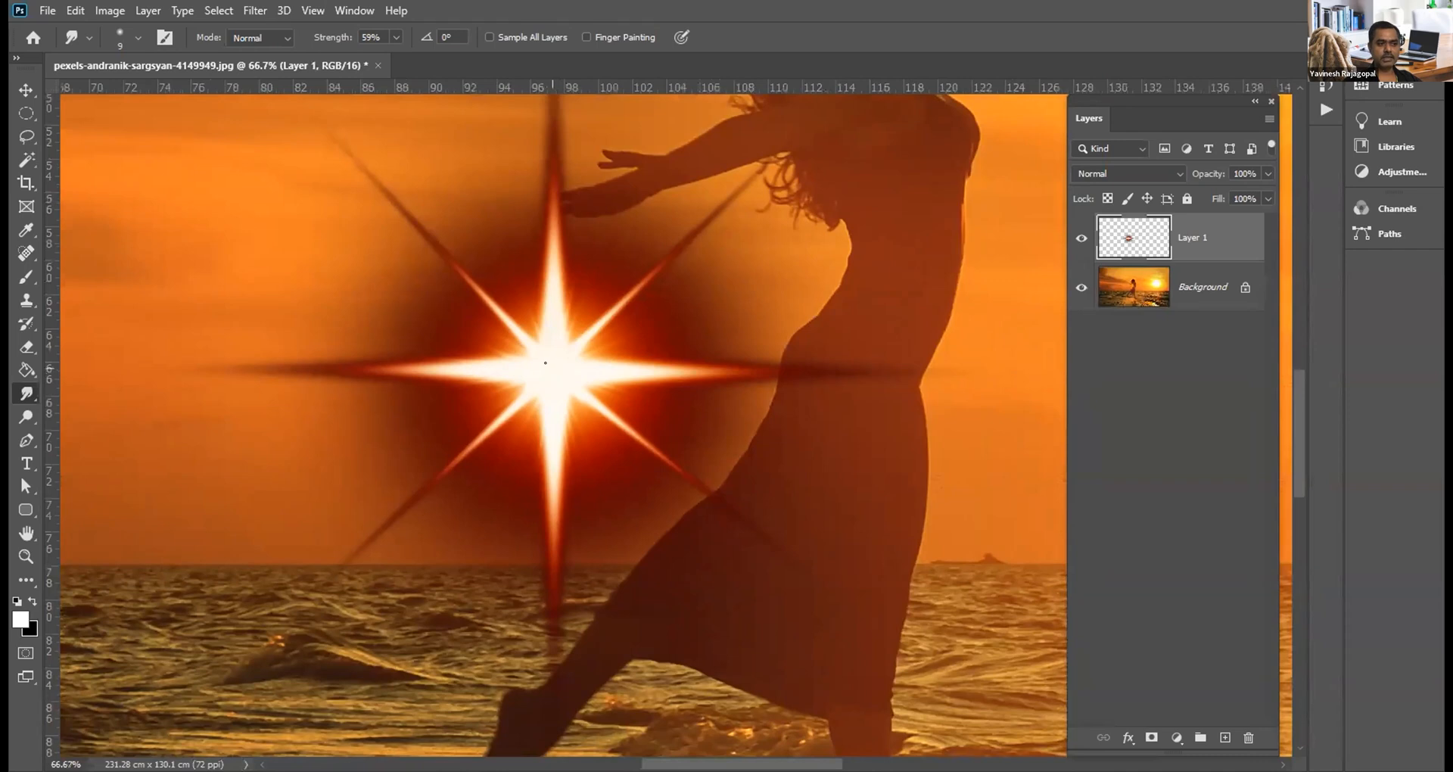
key("bracketright")
key("bracketright")
key("bracketright")
key("bracketright")
key("bracketright")
key("bracketright")
key("bracketright")
key("bracketright")
key("bracketright")
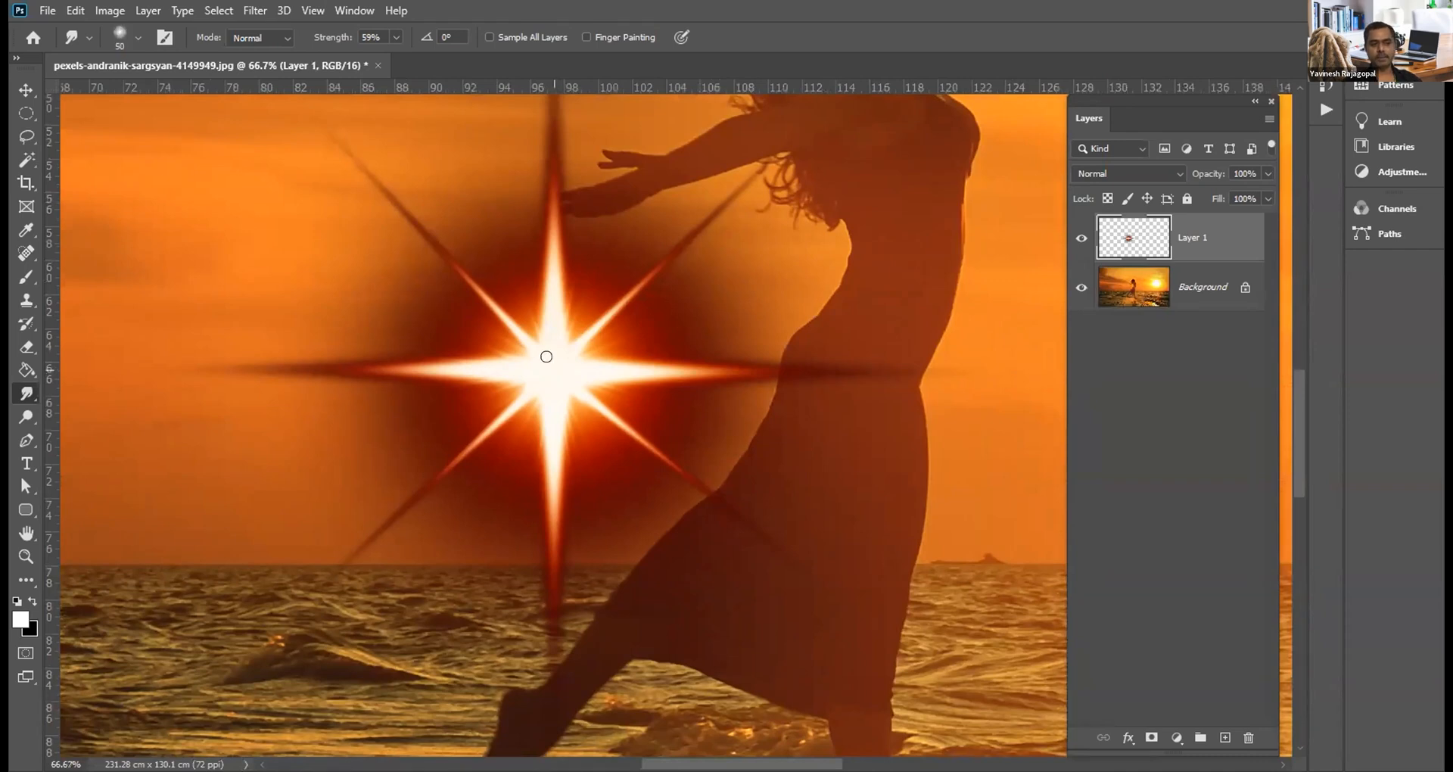
key("bracketleft")
key("bracketleft")
key("bracketleft")
key("bracketleft")
key("bracketleft")
key("bracketleft")
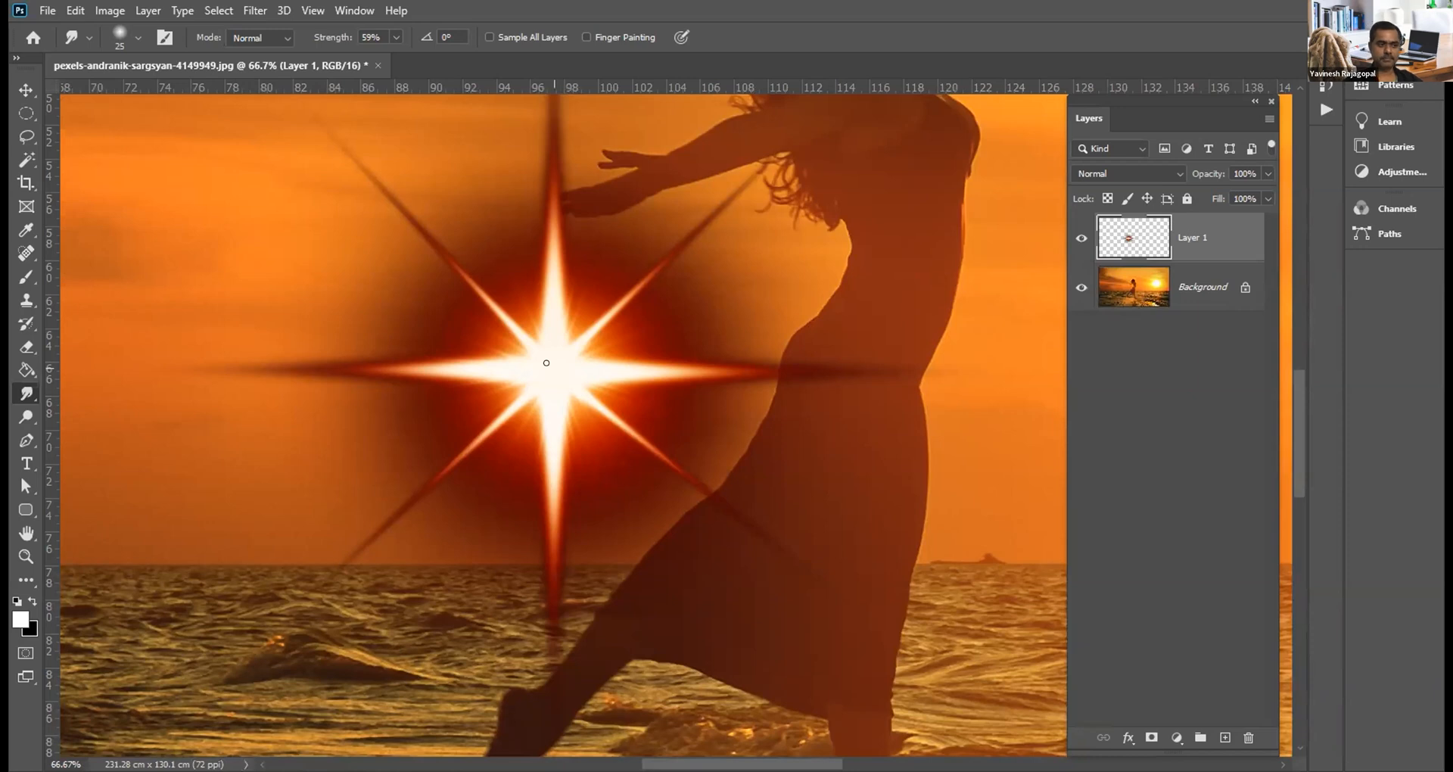
Step: Raise the Smudge strength to 95% and reduce the brush to 10 px
key("ctrl+minus")
left_click_drag(642, 368, 576, 356)
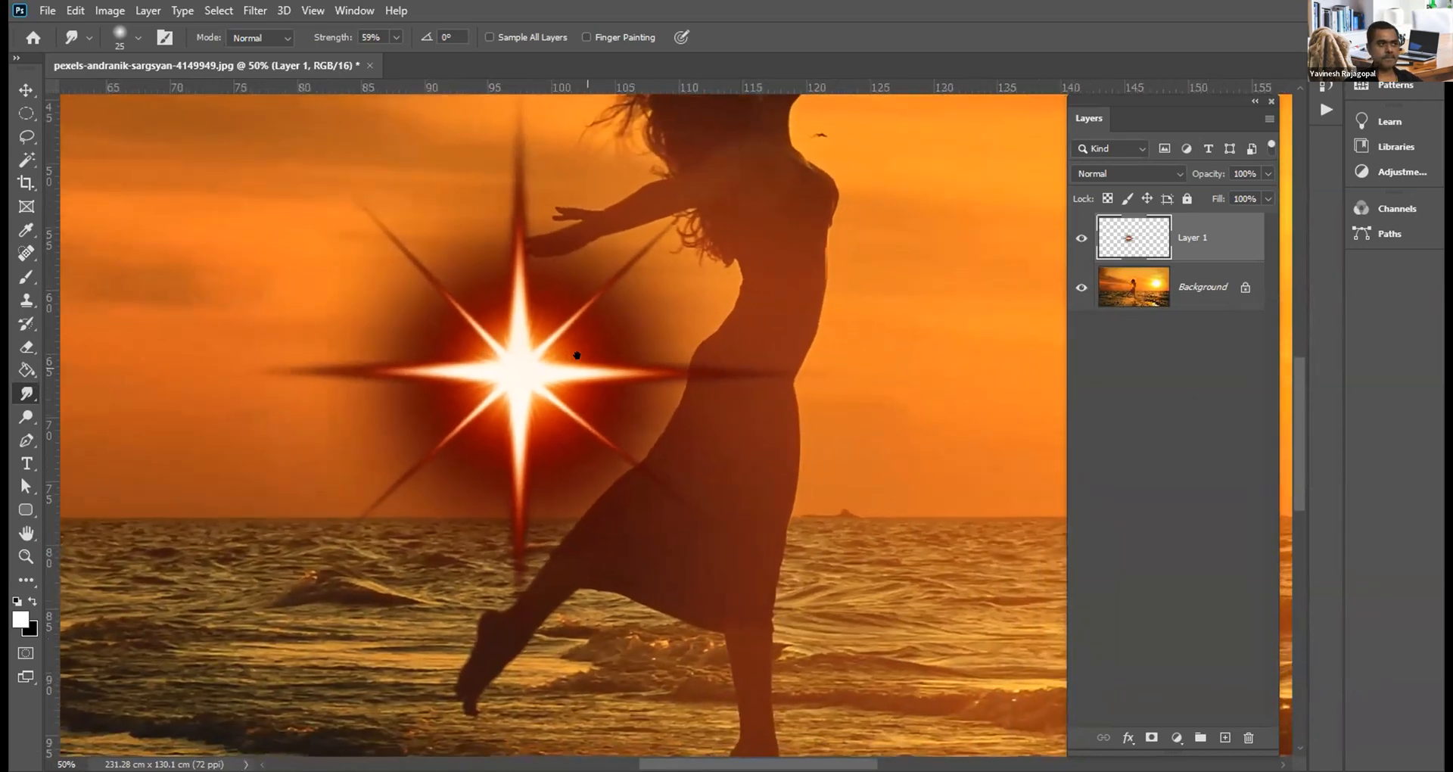
left_click(371, 36)
type("95")
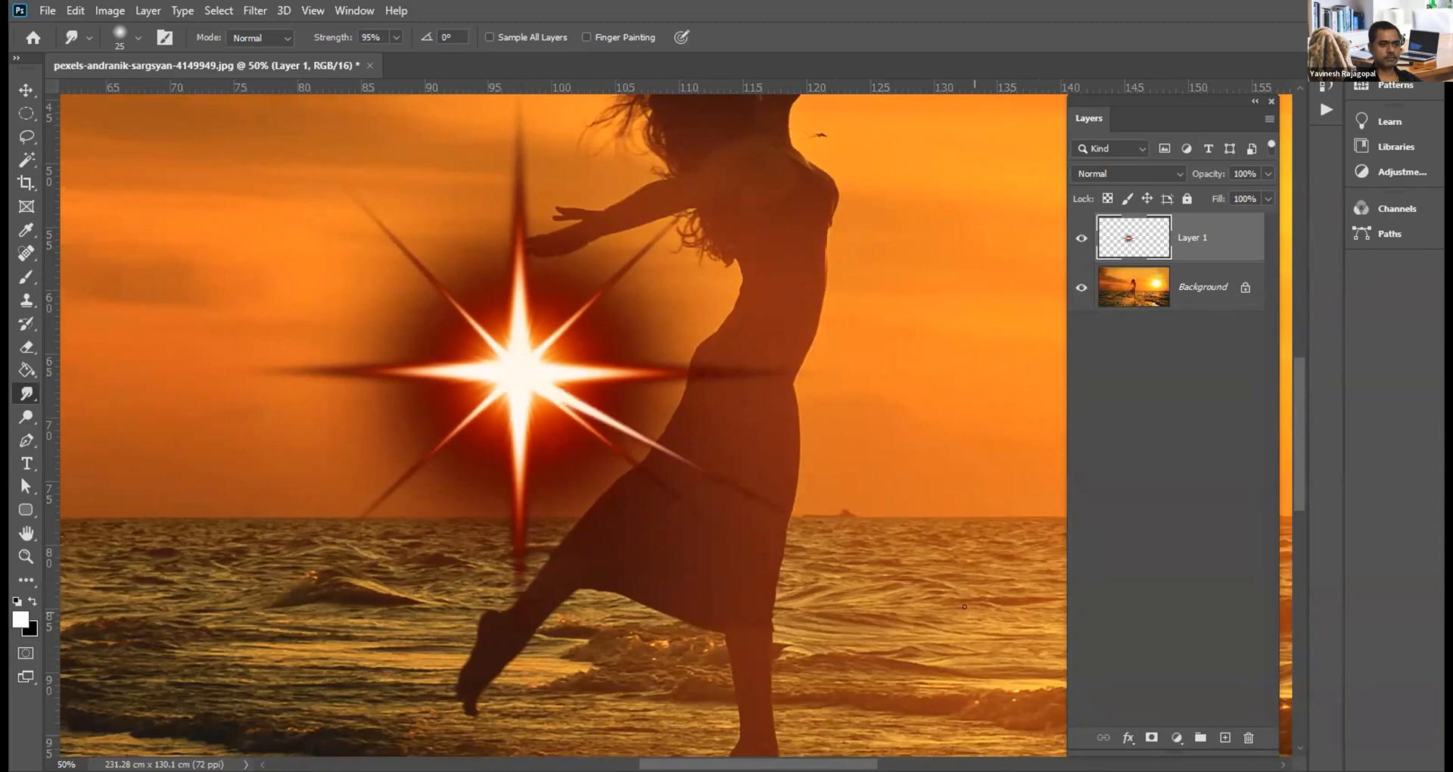
key("bracketleft")
key("bracketleft")
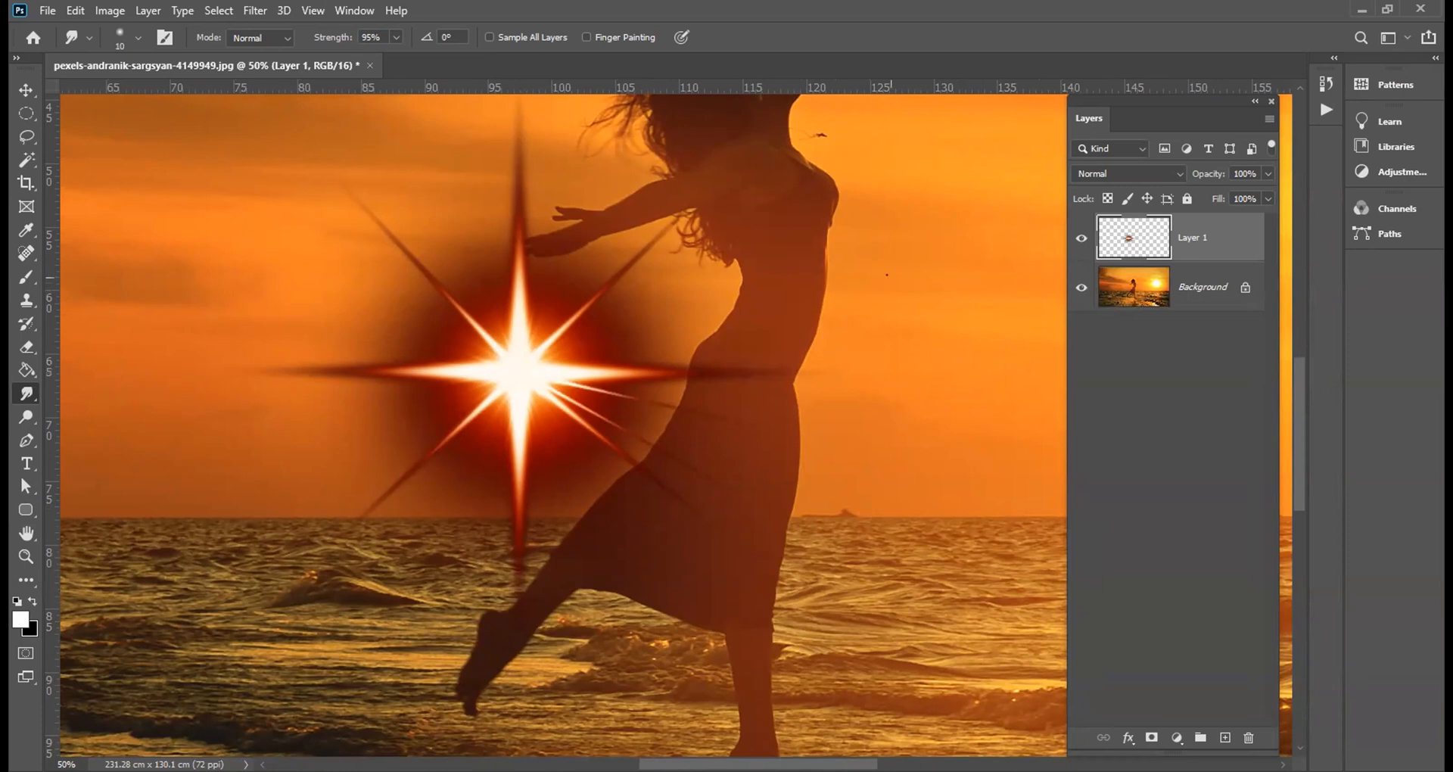
Step: Smudge thin rays out of the star's centre at shallow angles above and below its horizontal rays
left_click(934, 259, "shift")
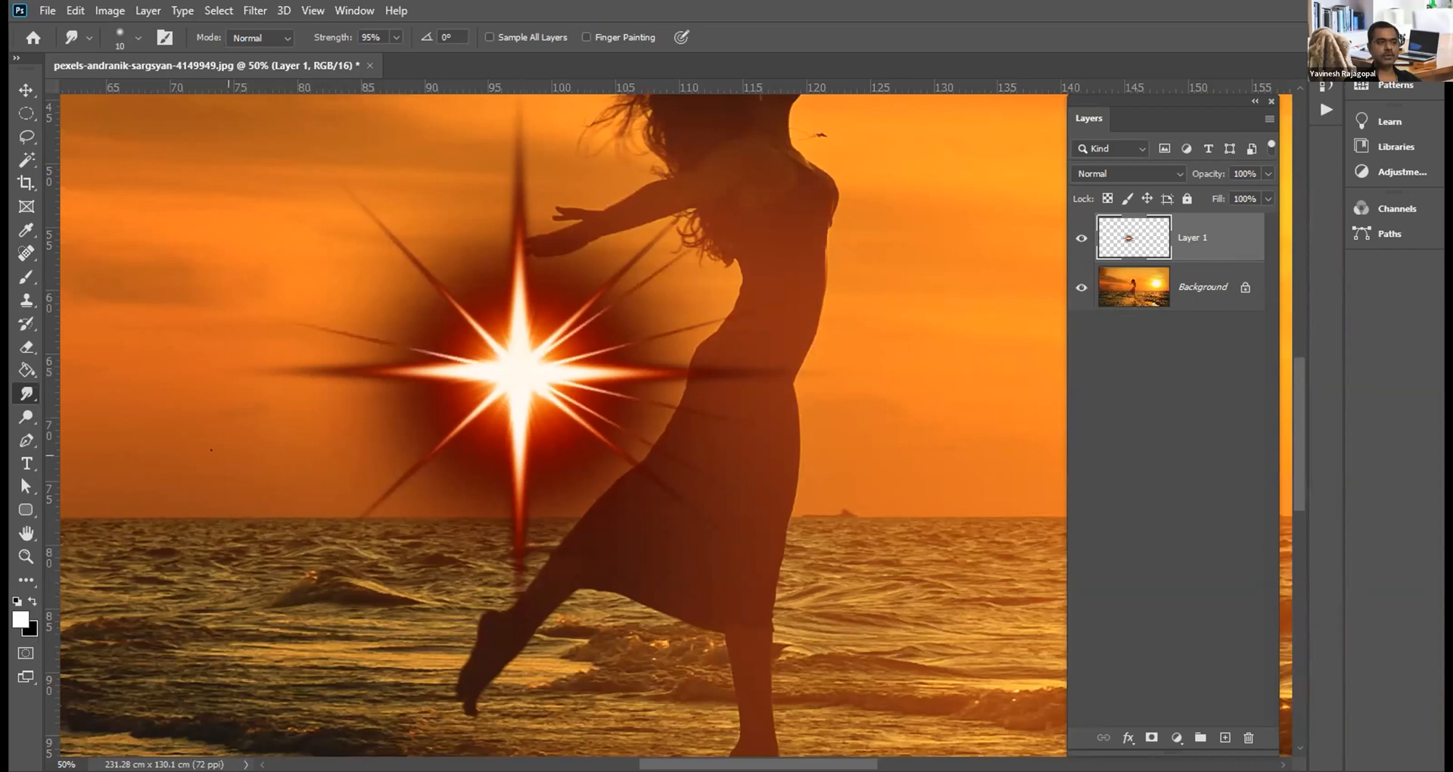
left_click_drag(477, 382, 302, 422)
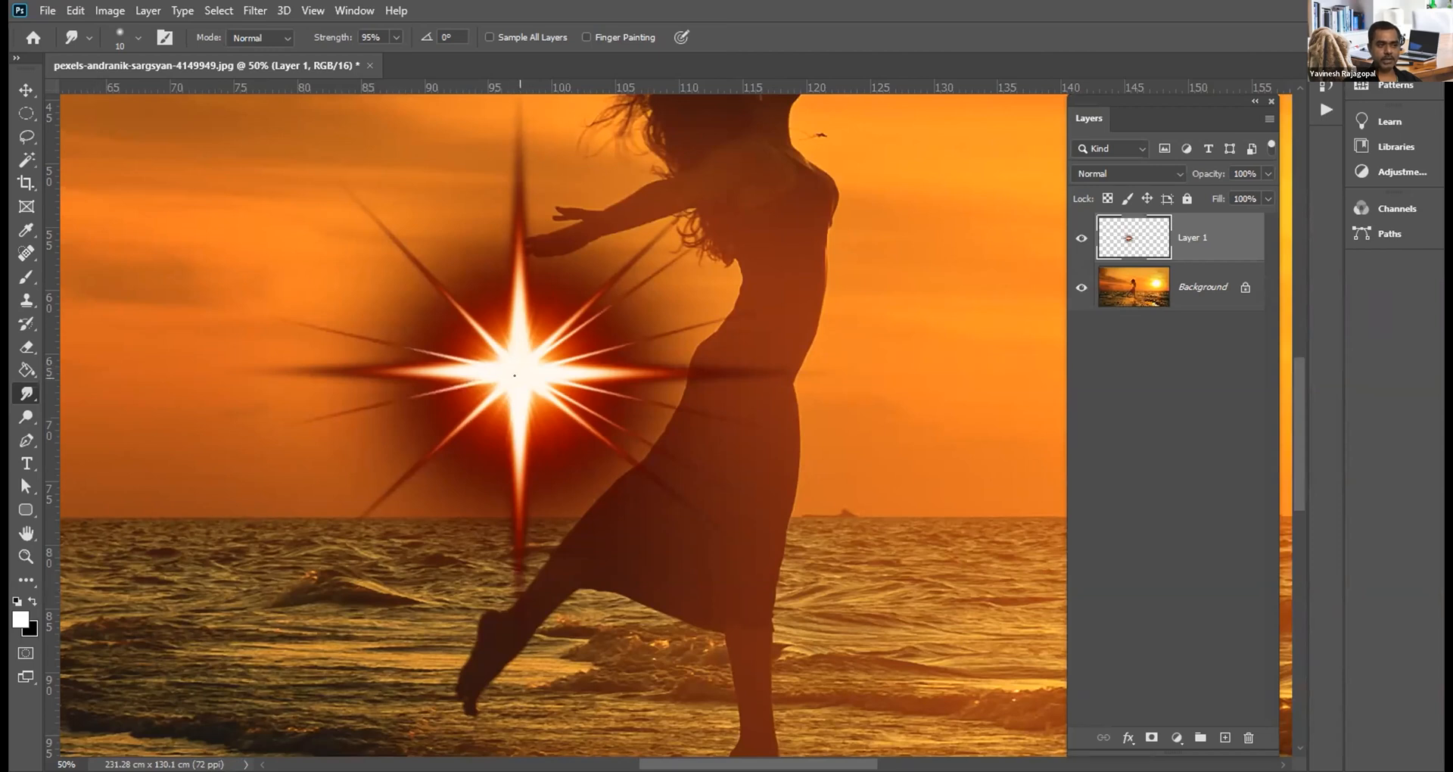
Step: Try smudging extra thin rays from the star's centre beside the lower vertical ray and toward the upper left
left_click_drag(524, 395, 558, 481)
left_click_drag(516, 390, 478, 477)
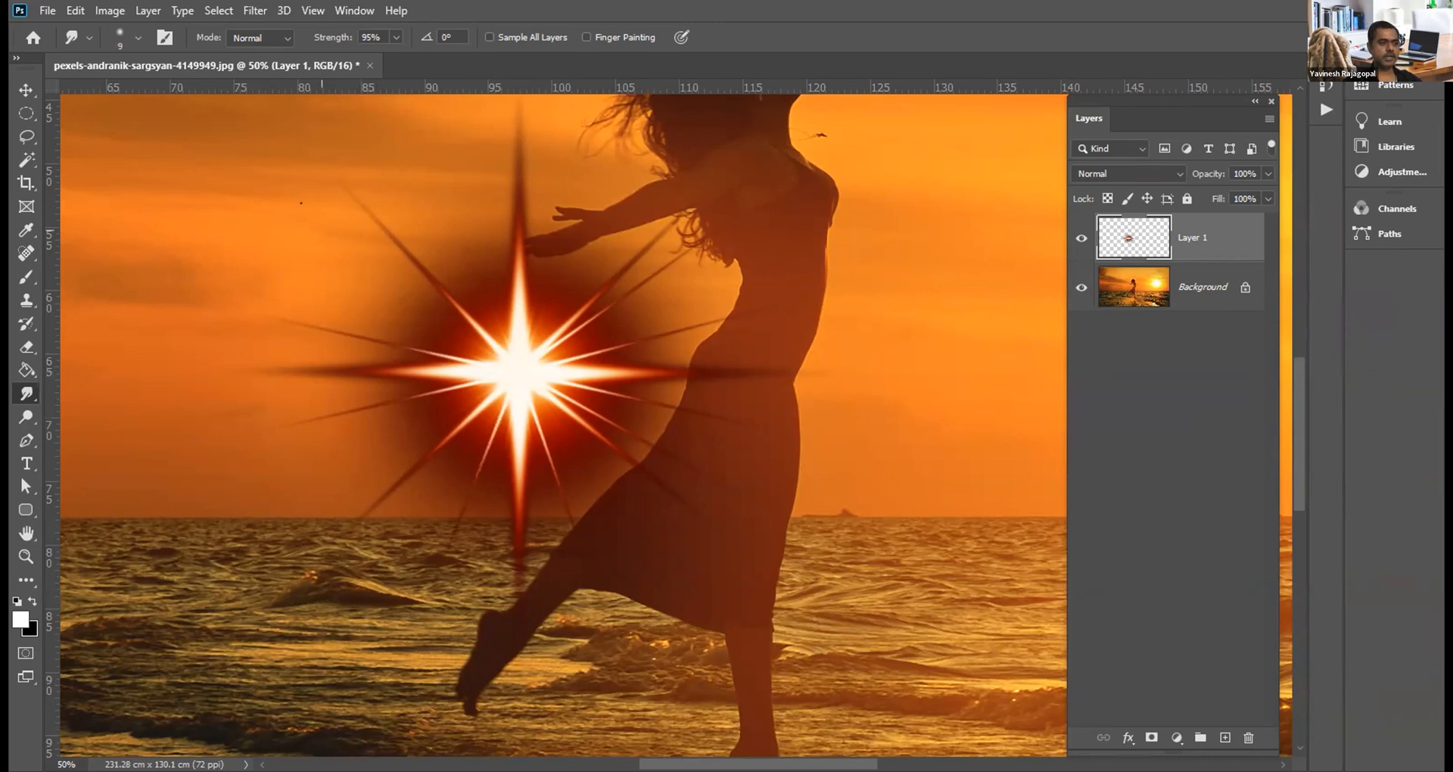
left_click_drag(494, 349, 346, 259)
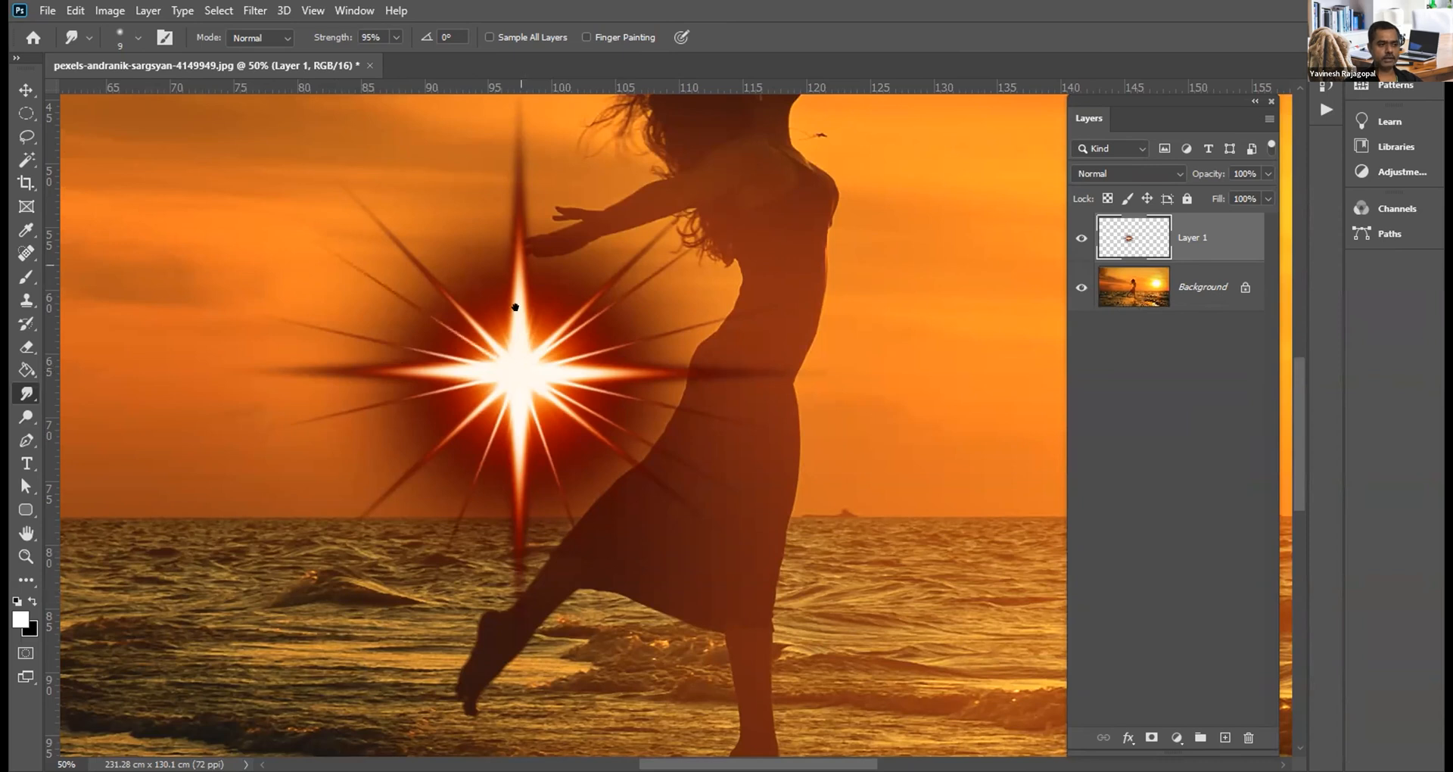
left_click_drag(512, 263, 518, 453)
left_click_drag(518, 543, 474, 307)
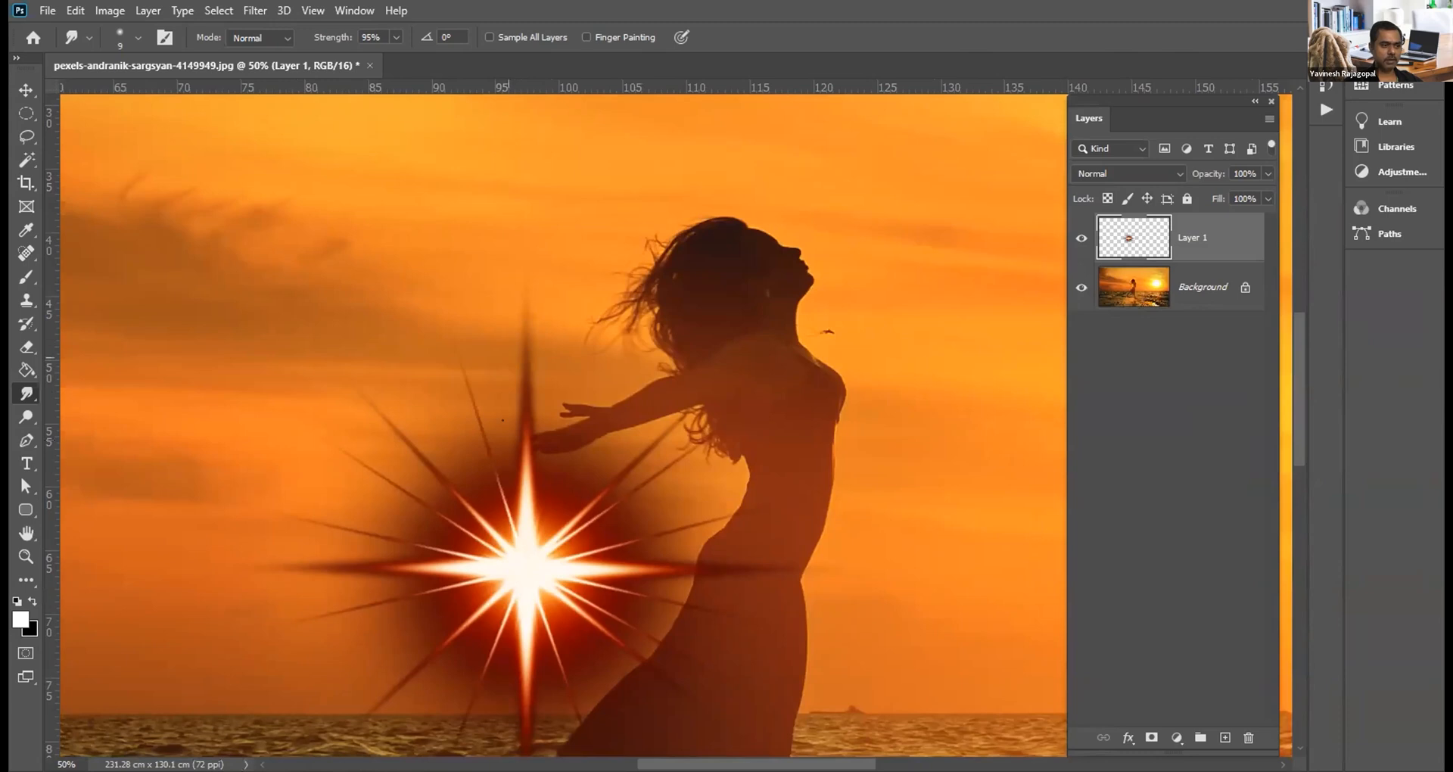
left_click_drag(547, 456, 522, 324)
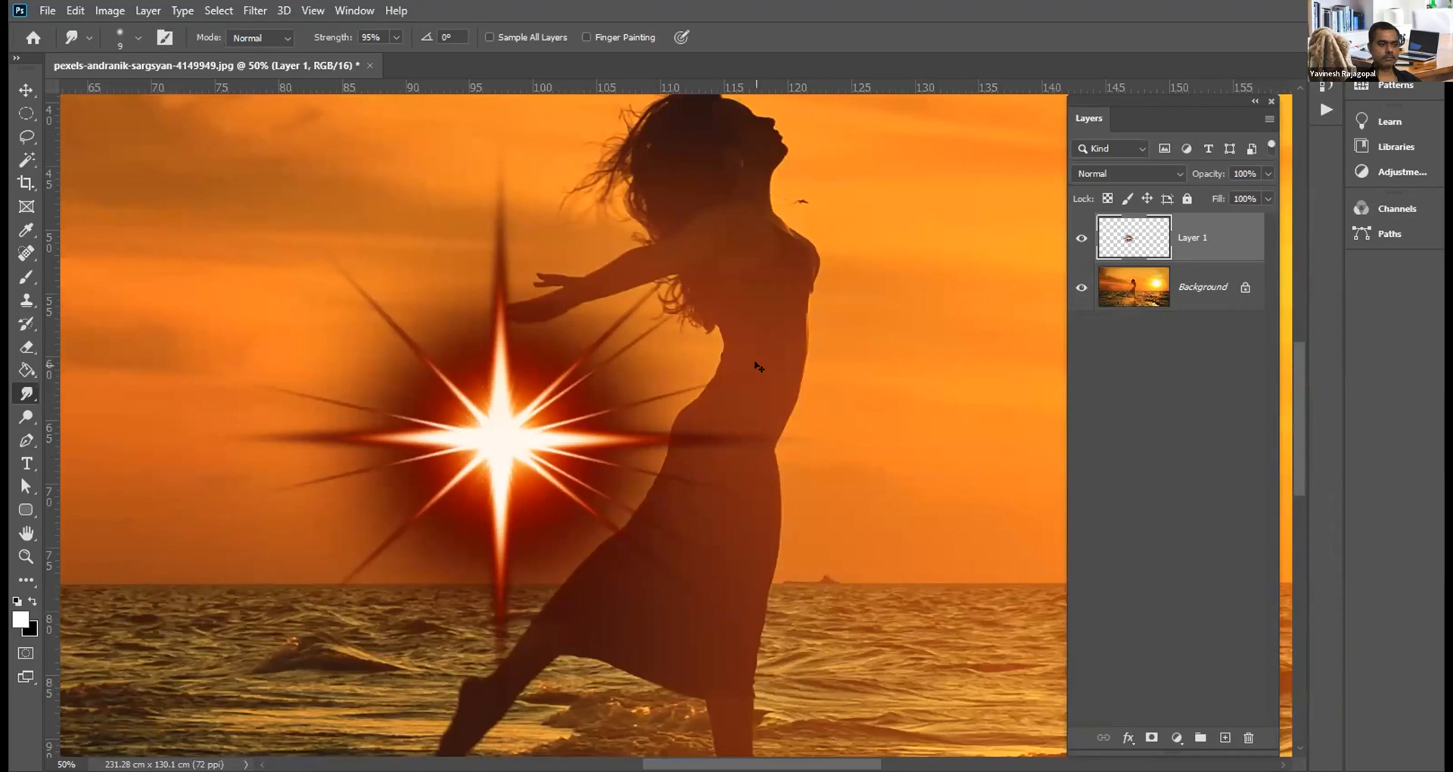
Step: Smudge a thin 7 px ray from the star's centre toward the lower left and raise the Smudge strength to 98%
left_click_drag(505, 454, 542, 273)
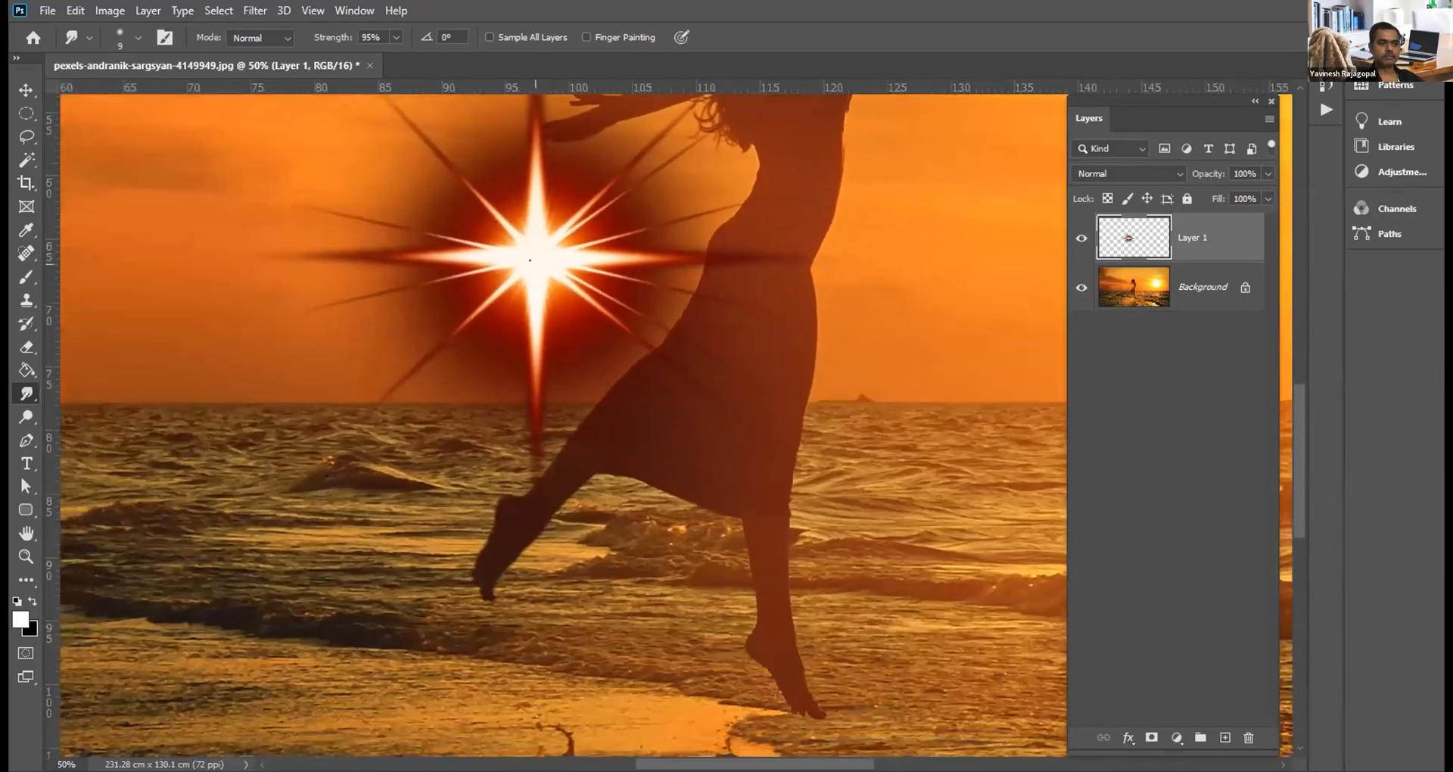
left_click(249, 637, "shift")
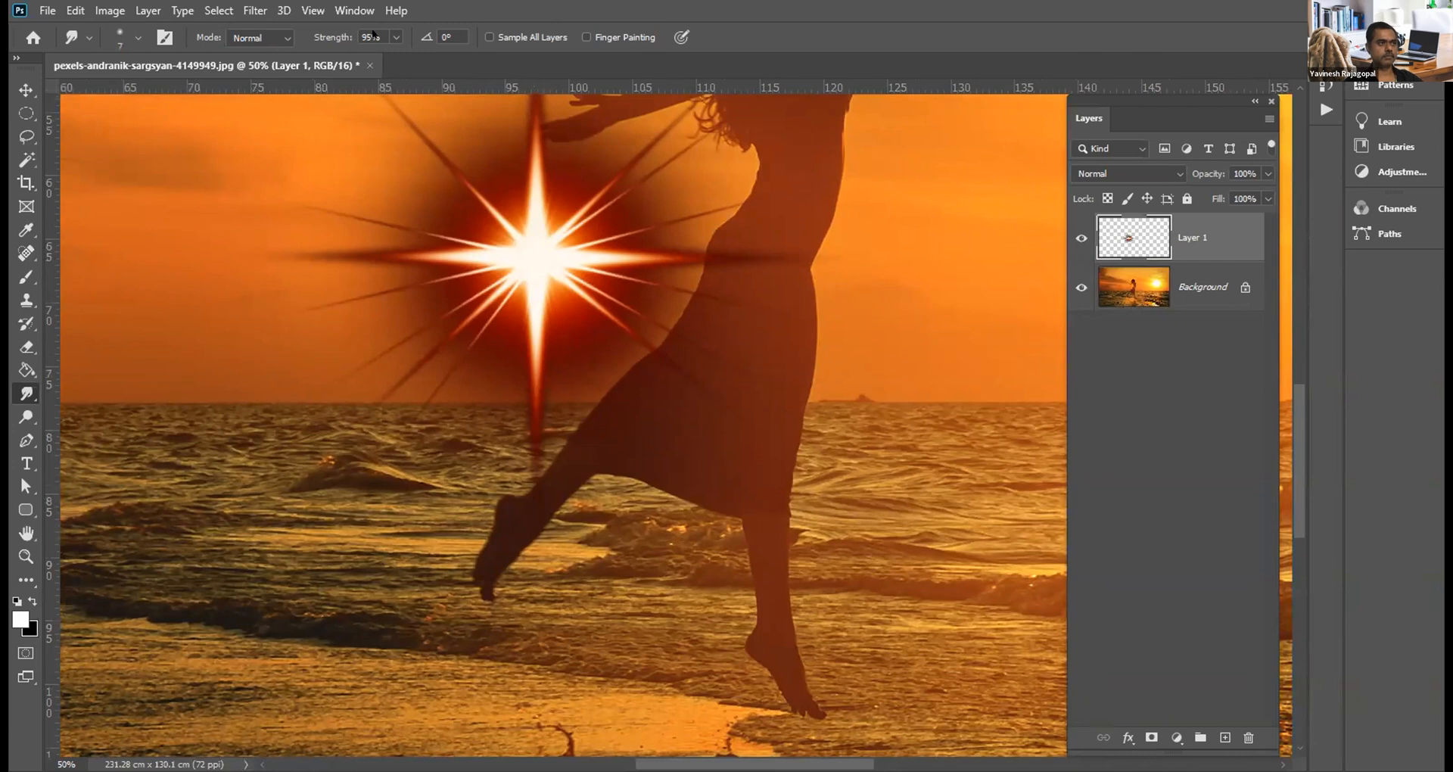
left_click(372, 35)
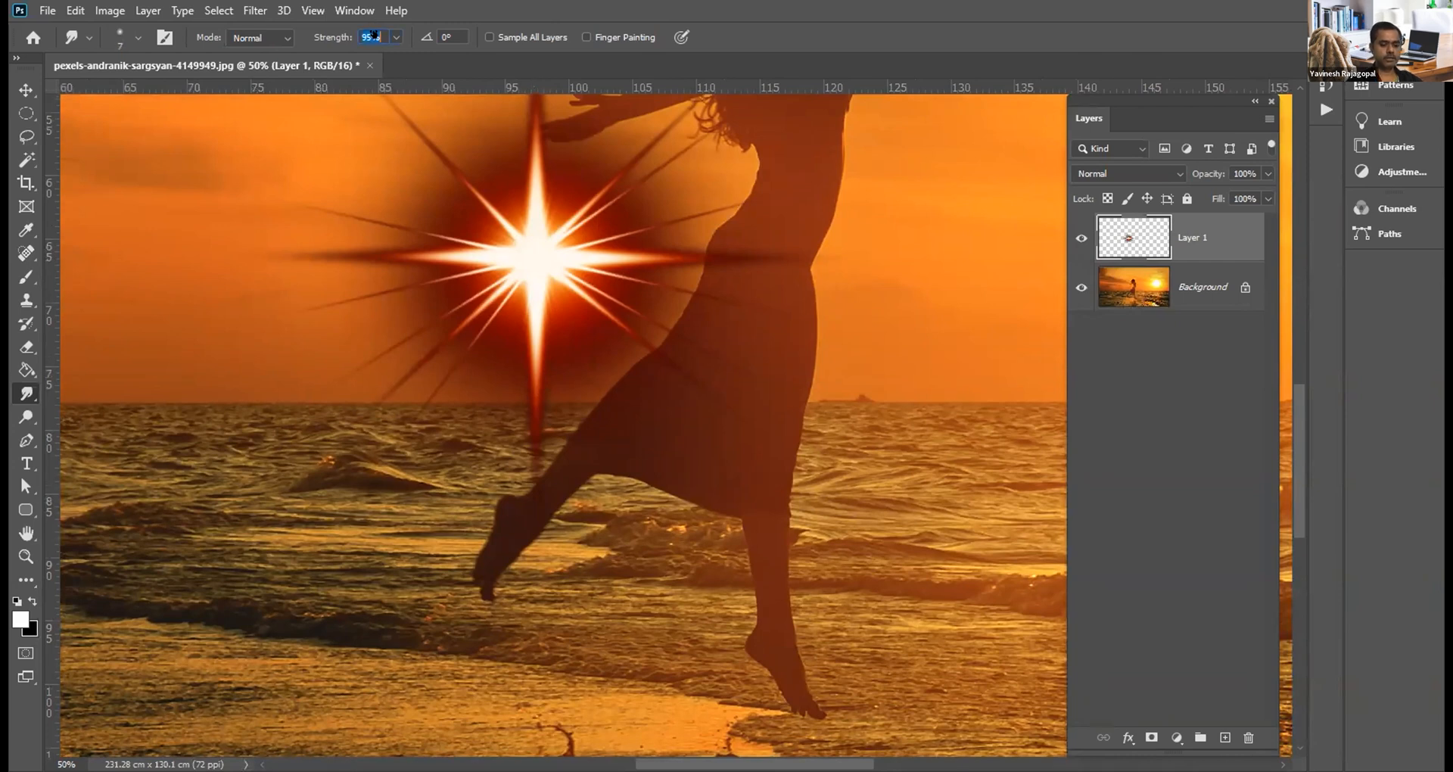
type("80")
key("BackSpace")
type("98")
Step: Smudge four finer rays from the star's centre, two toward the upper left, one toward the upper right and one toward the lower right
left_click_drag(433, 181, 505, 321)
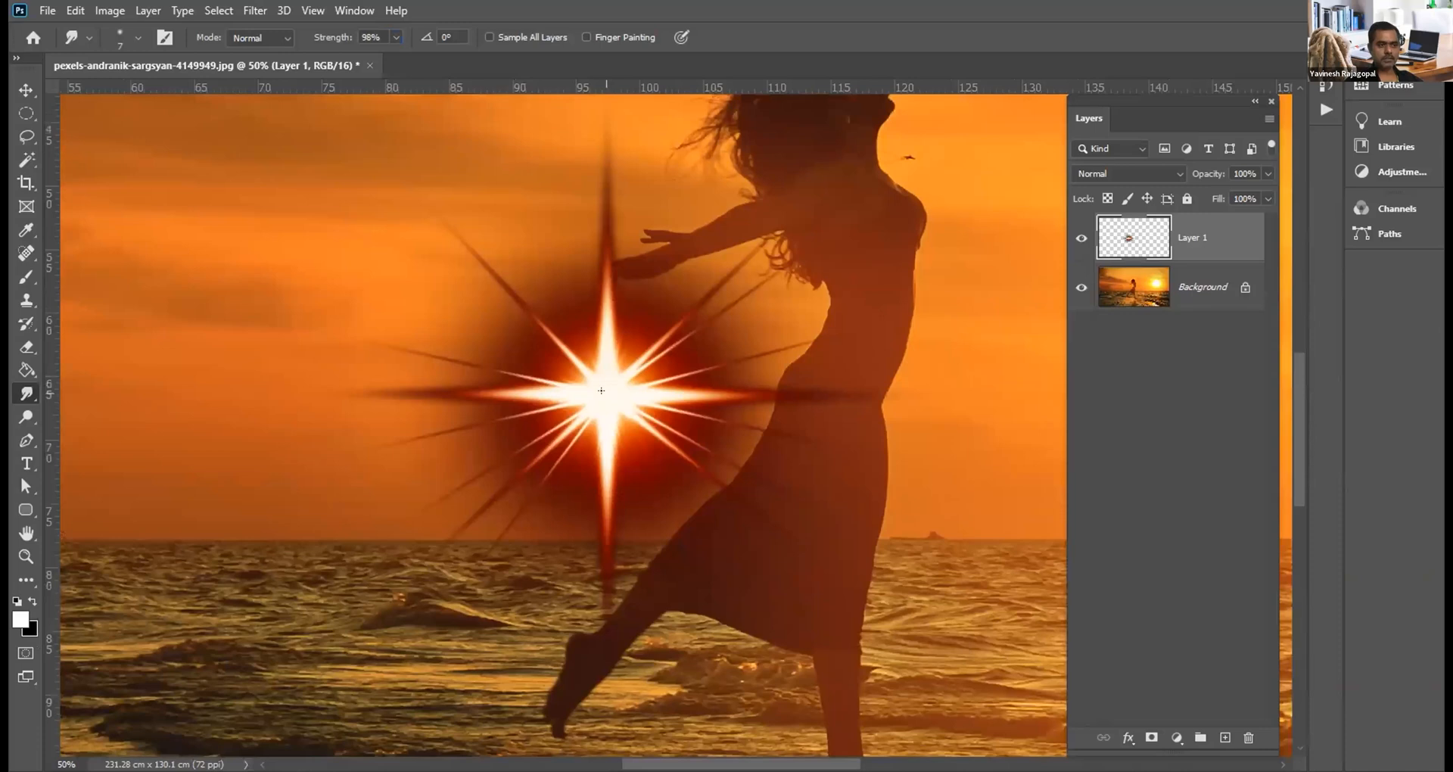
left_click_drag(529, 223, 533, 322)
left_click_drag(579, 443, 377, 148)
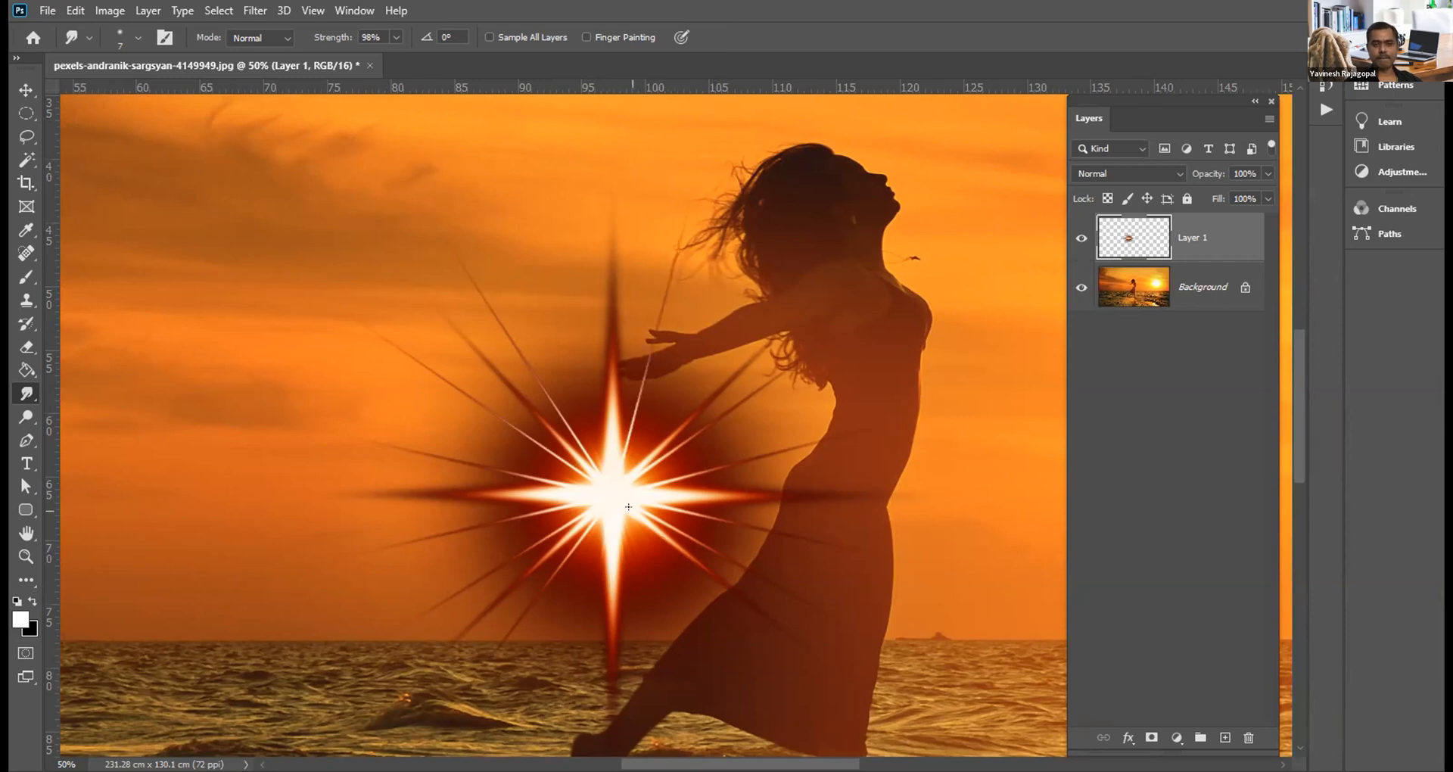
left_click_drag(703, 497, 532, 323)
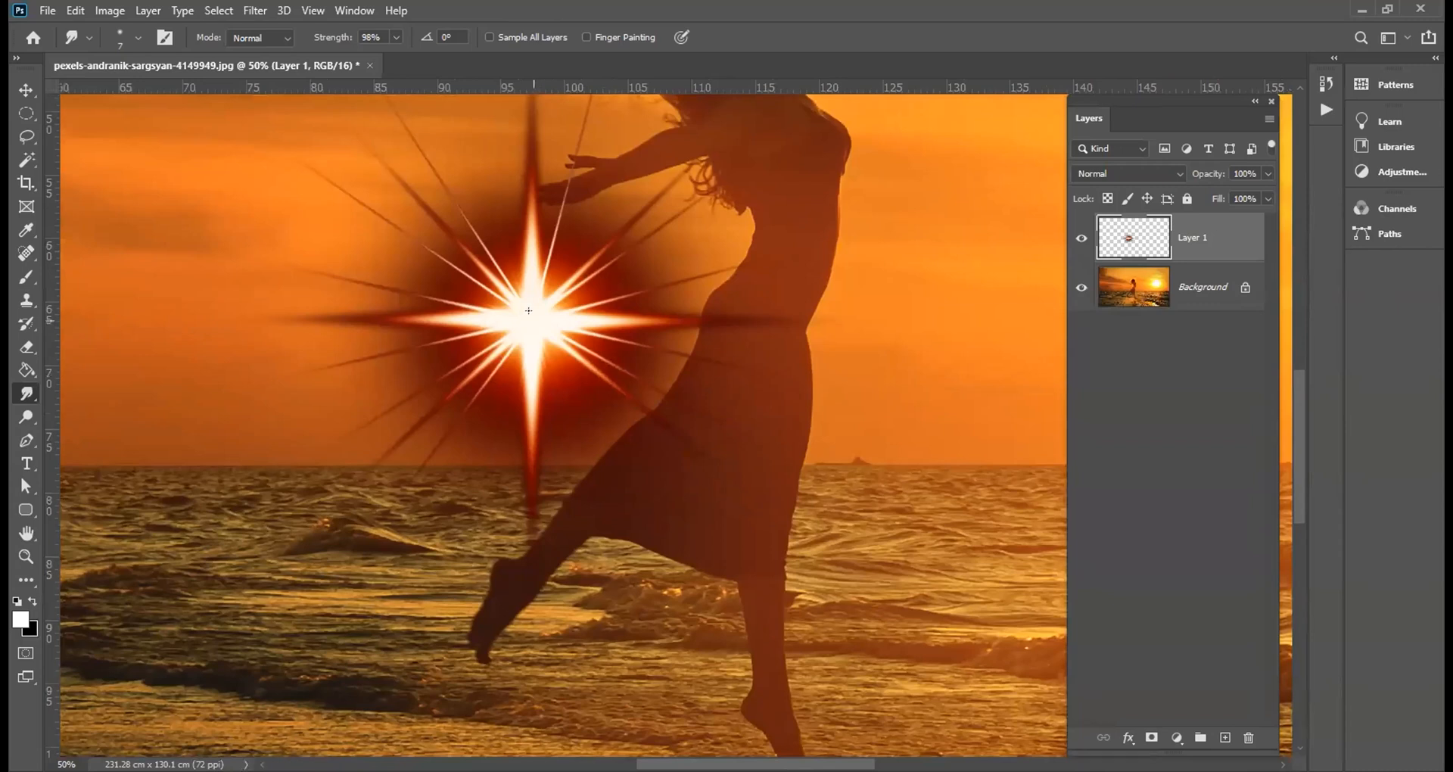
left_click_drag(645, 351, 627, 252)
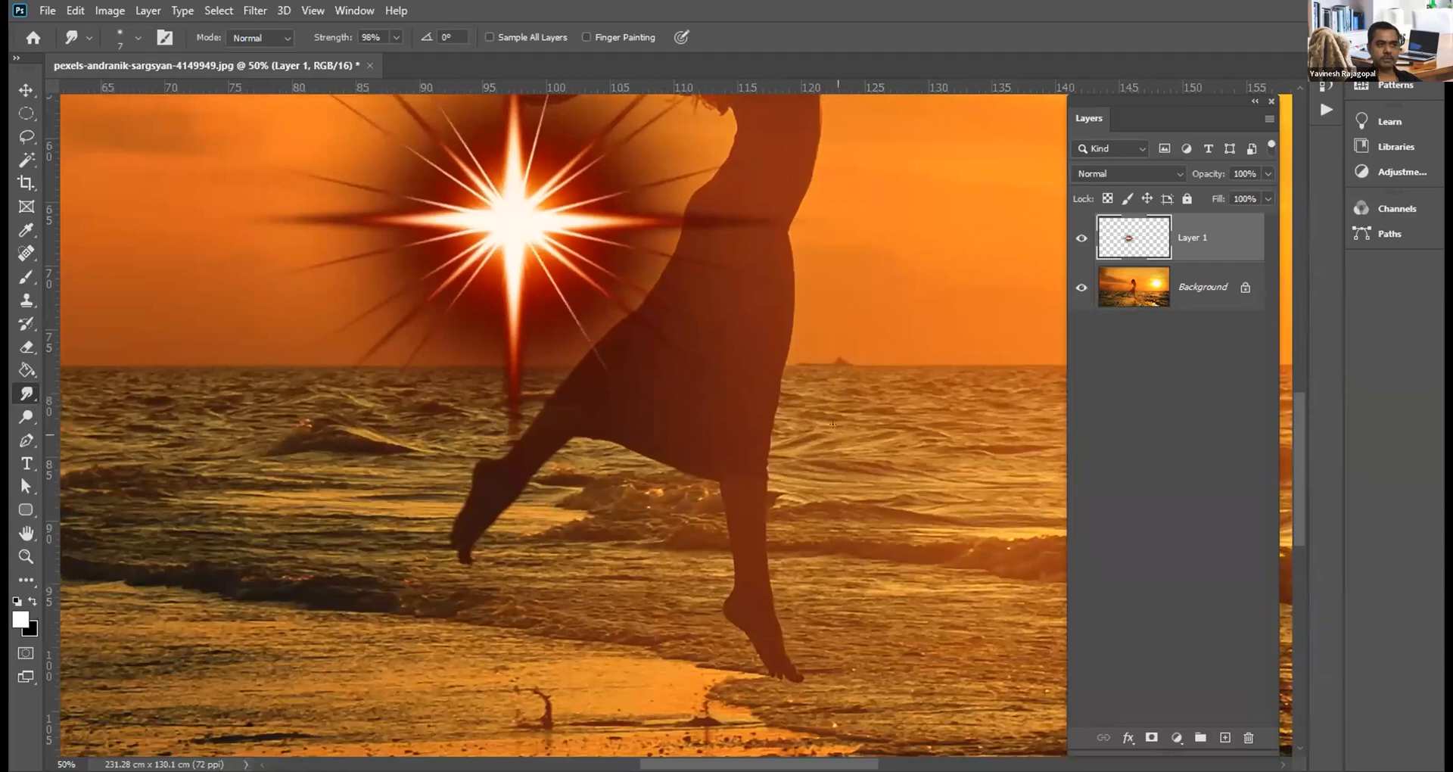
scroll(789, 565, "up", 5)
scroll(790, 564, "up", 1)
key("v")
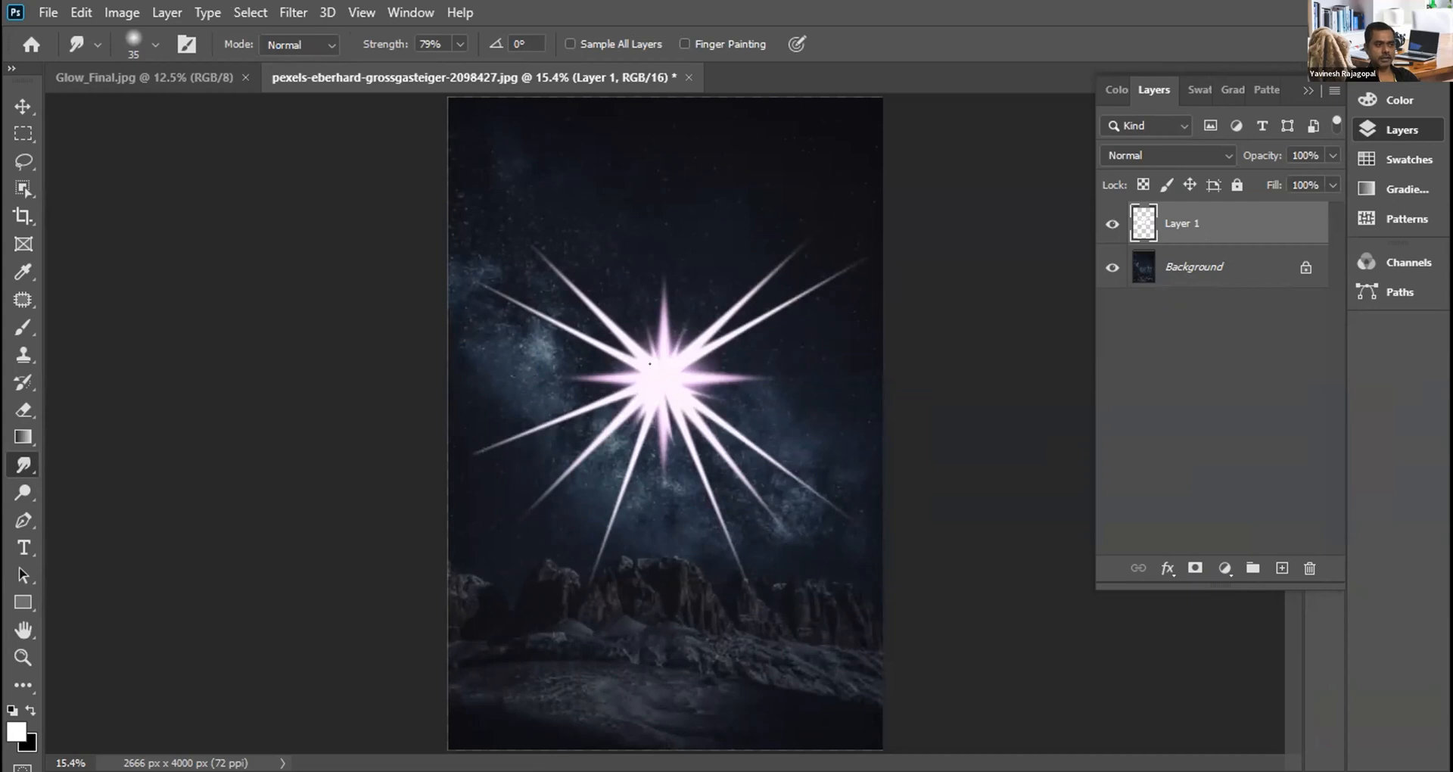
Step: Reduce the Smudge brush to 20 px for the starburst on the night-sky photo
key("bracketleft")
key("bracketleft")
scroll(656, 365, "up", 5)
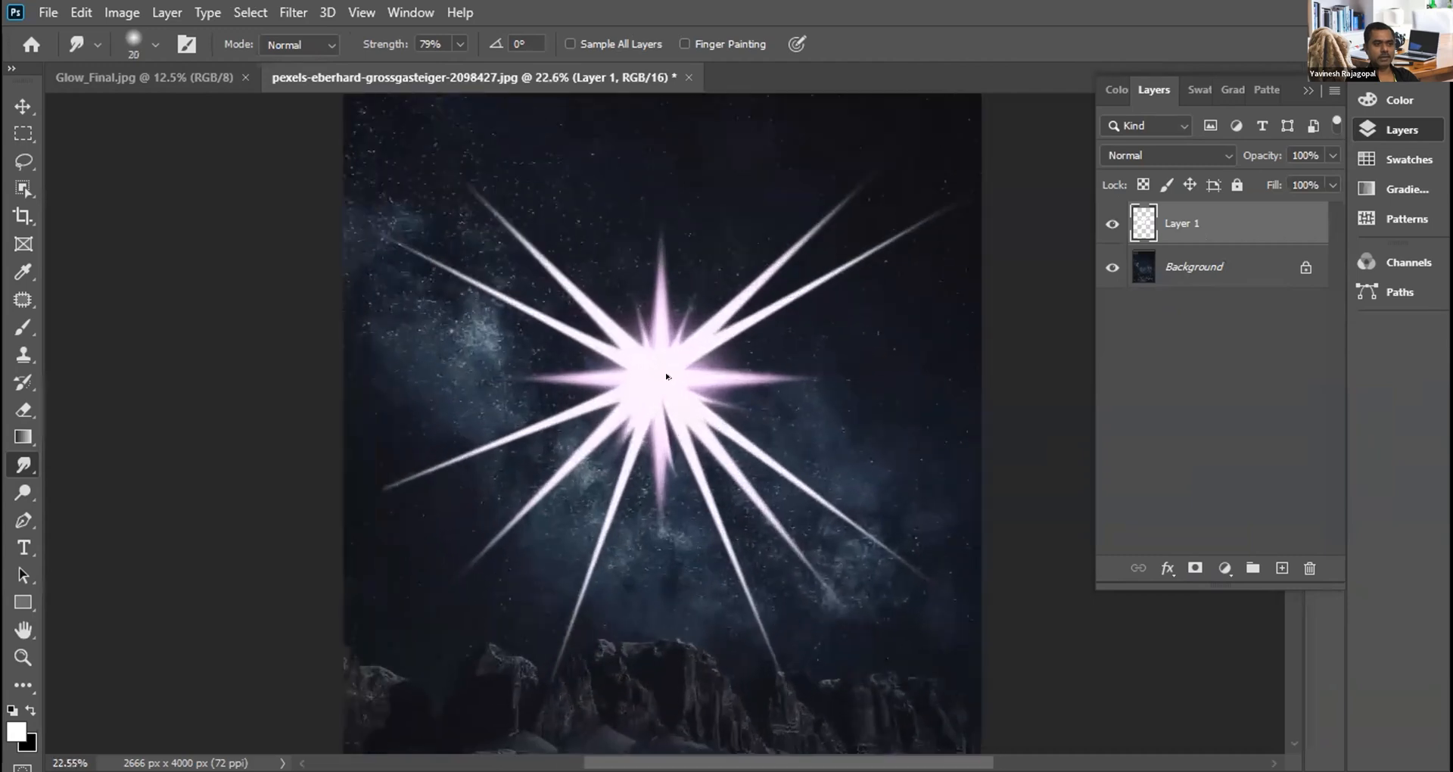
key("bracketleft")
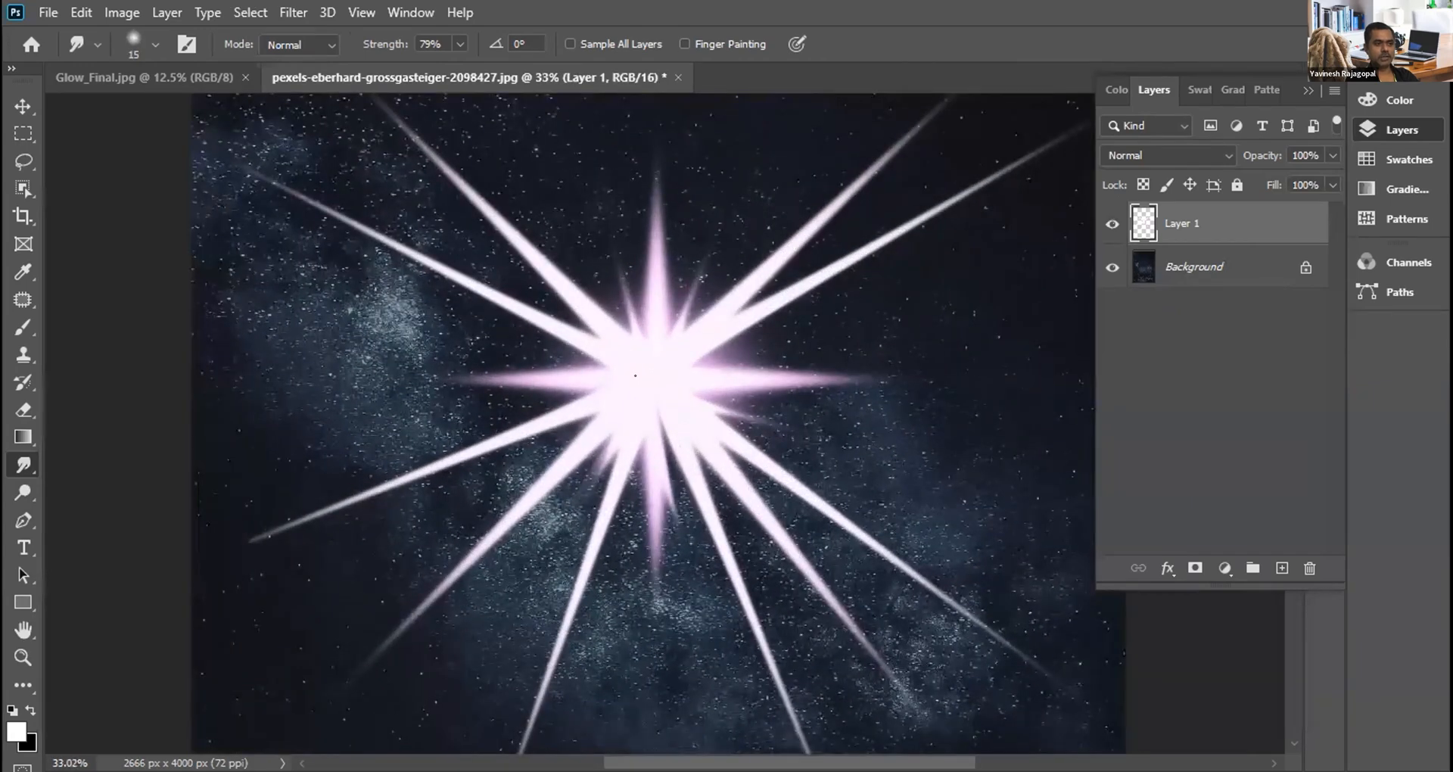
scroll(635, 374, "down", 5)
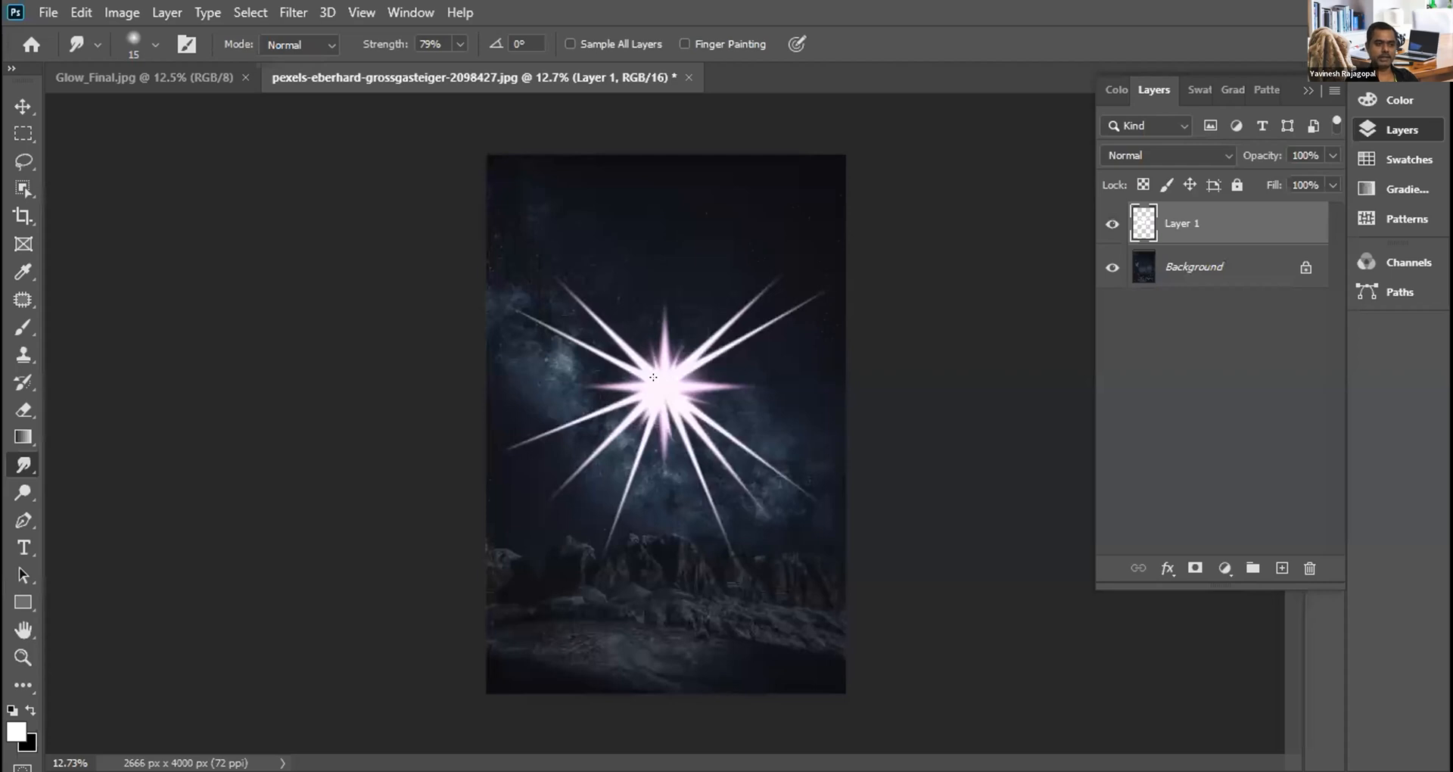
key("bracketright")
Step: Check the Smudge brush's size and hardness settings and raise its strength to 90%
left_click(155, 43)
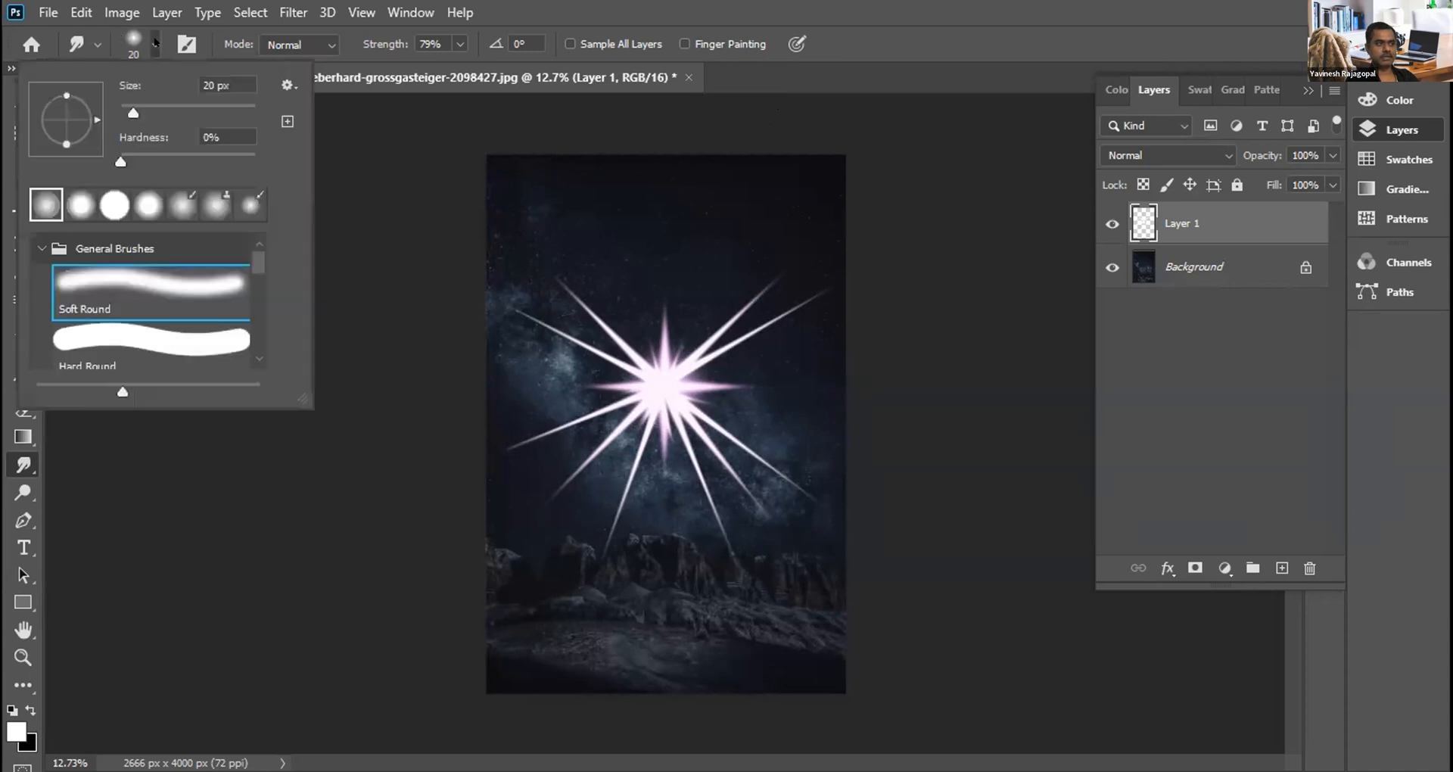
left_click(348, 44)
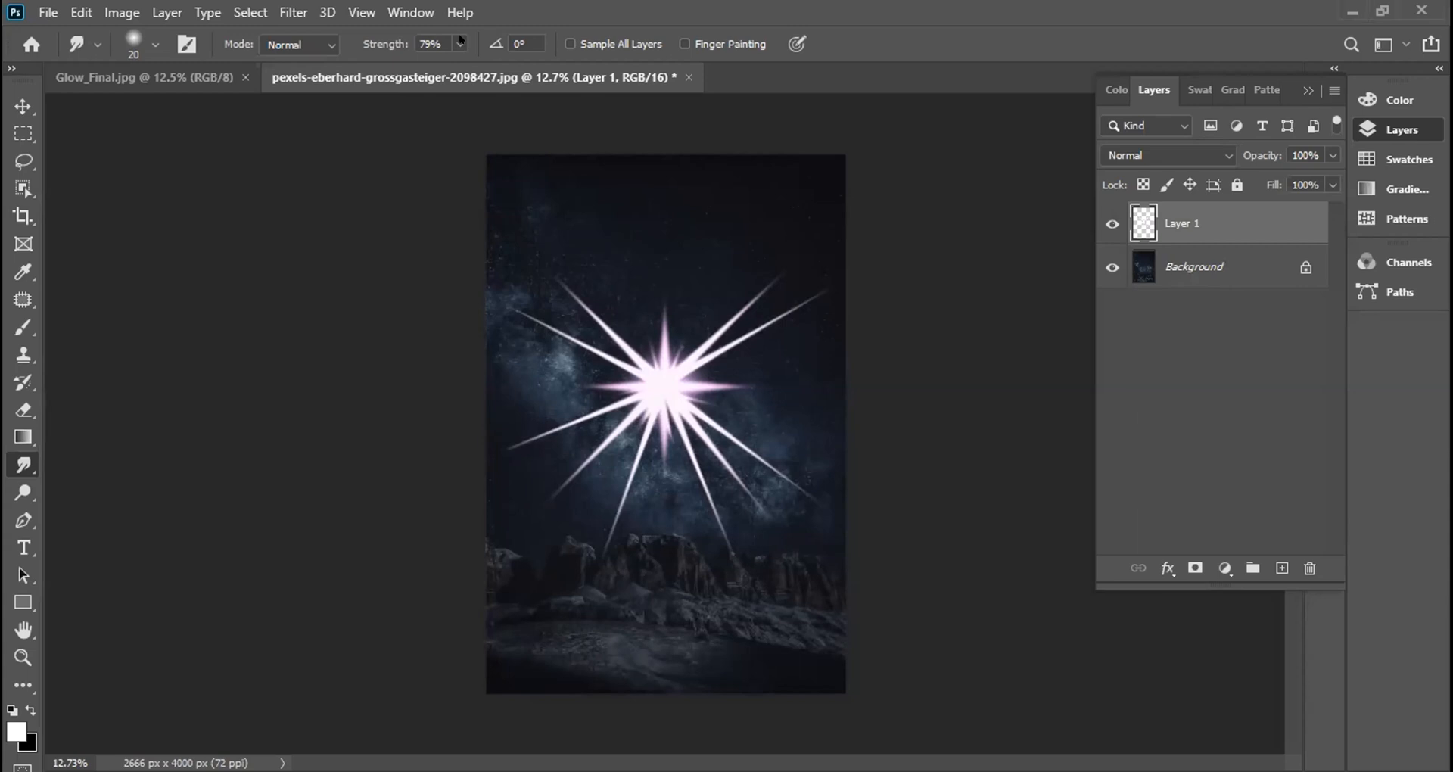
left_click(461, 42)
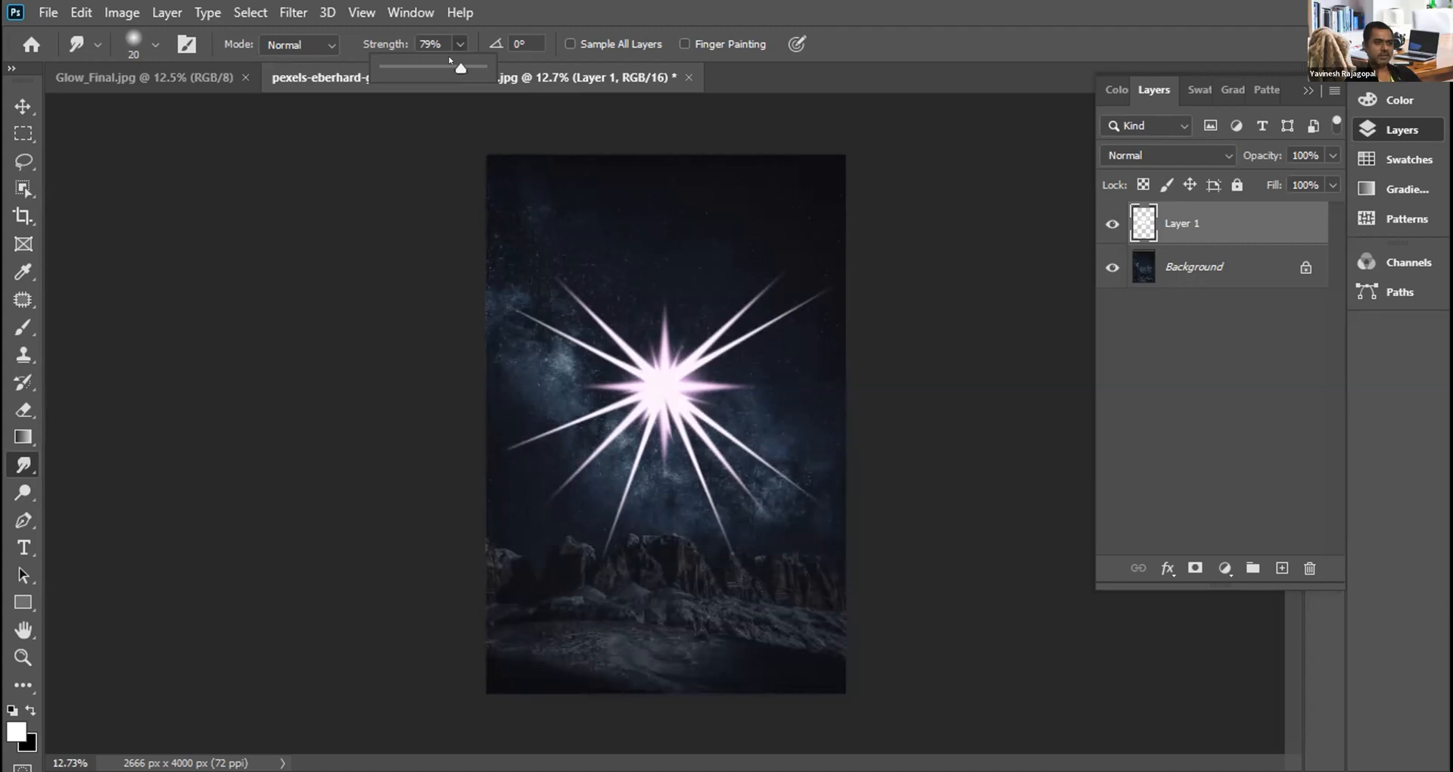
left_click_drag(457, 68, 465, 69)
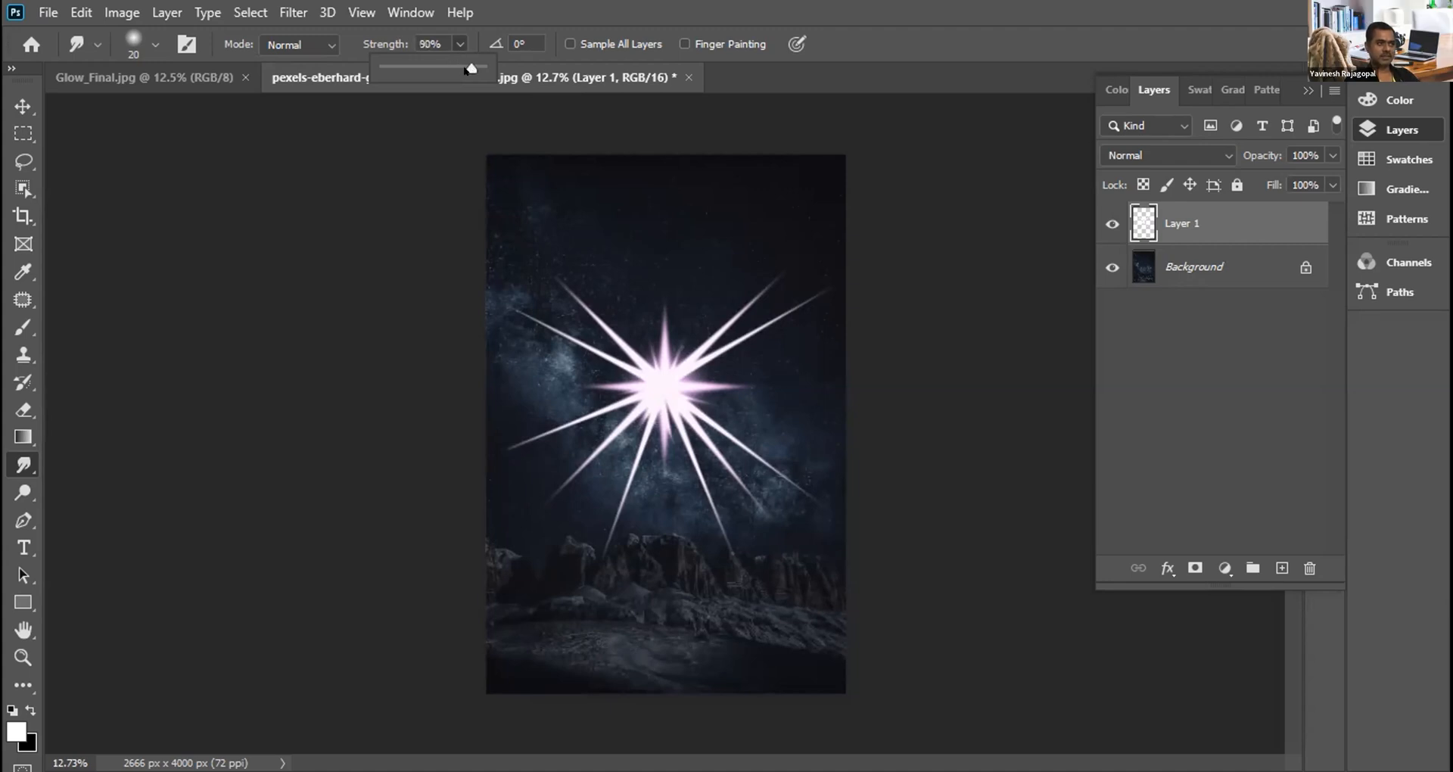
left_click(653, 377)
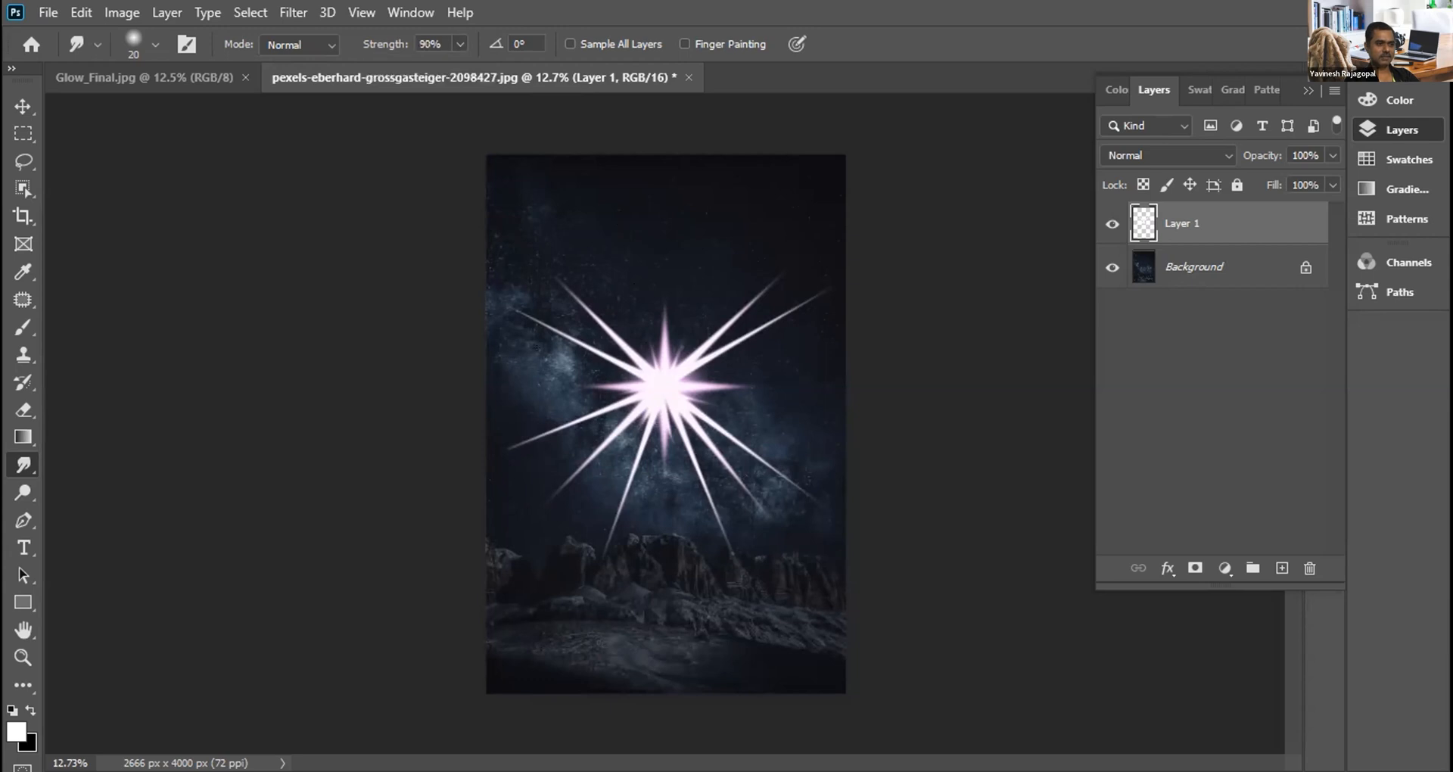
Step: Raise the Smudge strength above 90% and smudge the starburst's bright centre toward the upper left
left_click_drag(652, 384, 617, 375)
left_click(460, 43)
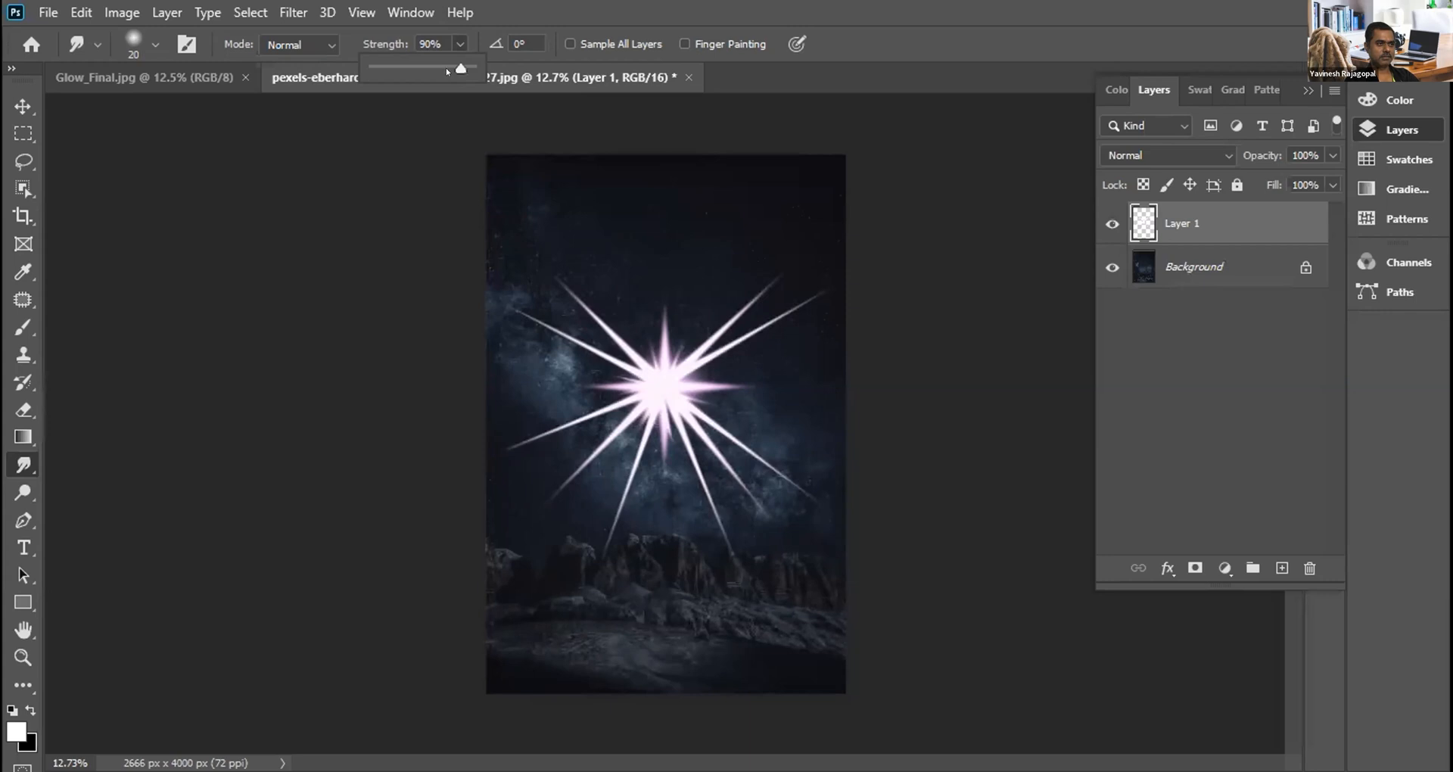
left_click_drag(461, 68, 469, 70)
left_click_drag(651, 380, 604, 273)
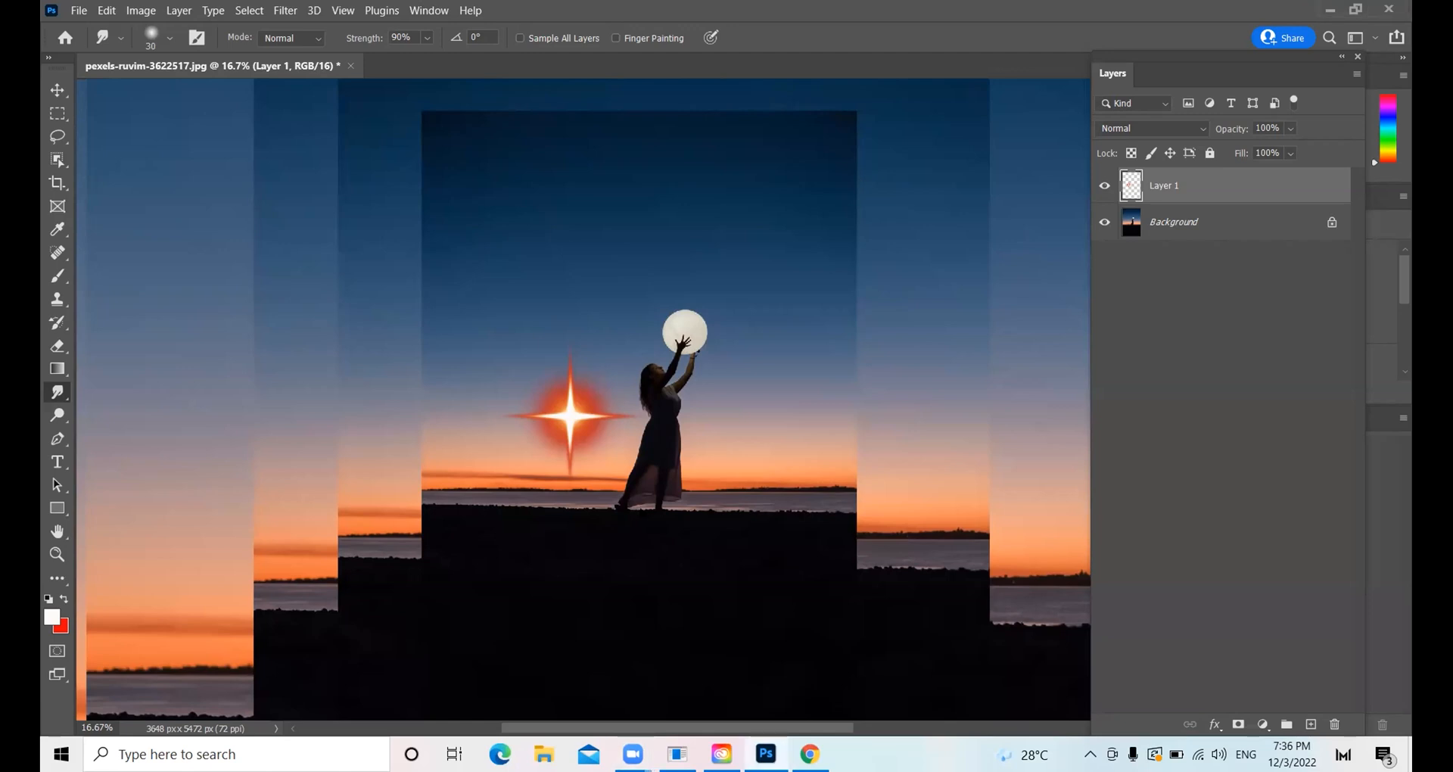
key("ctrl+o")
left_click(671, 430)
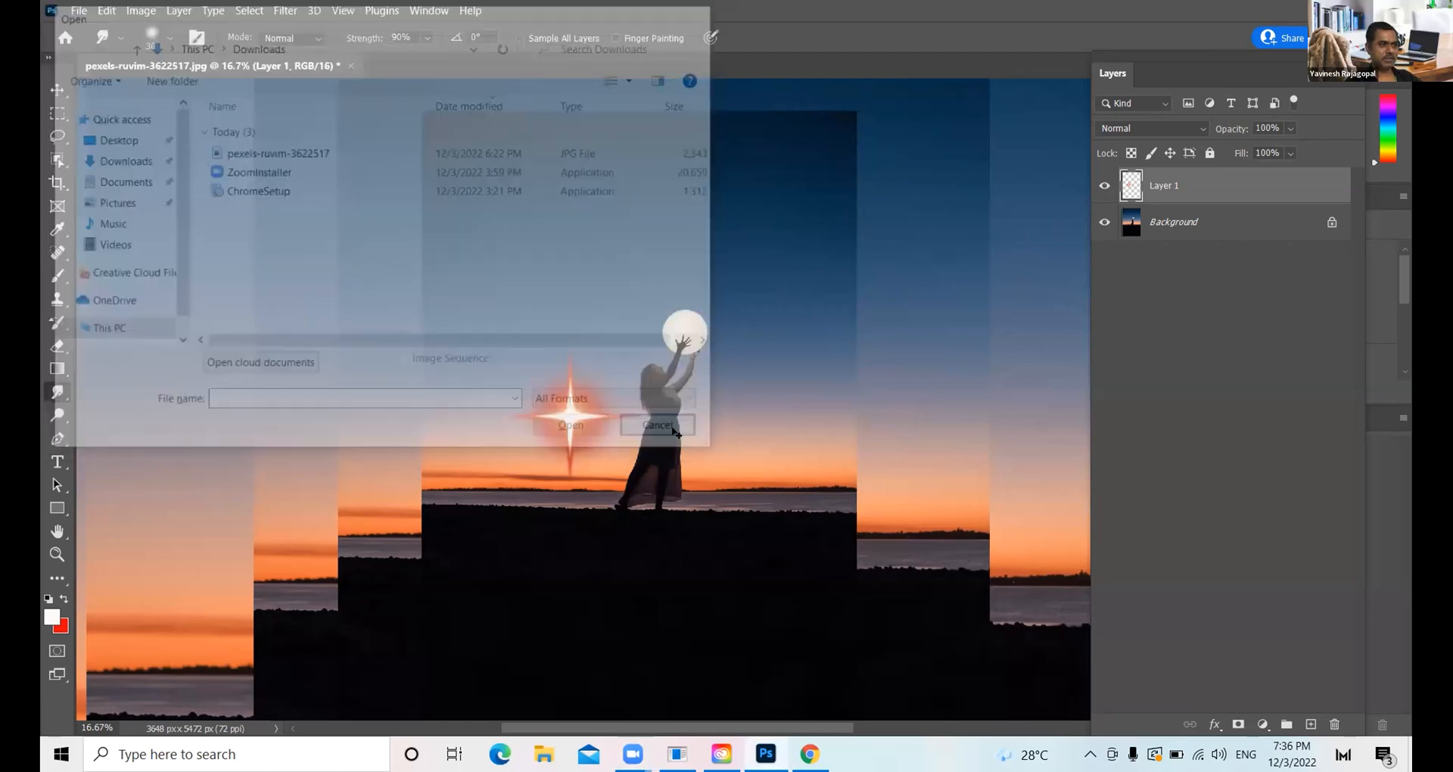
key("ctrl+0")
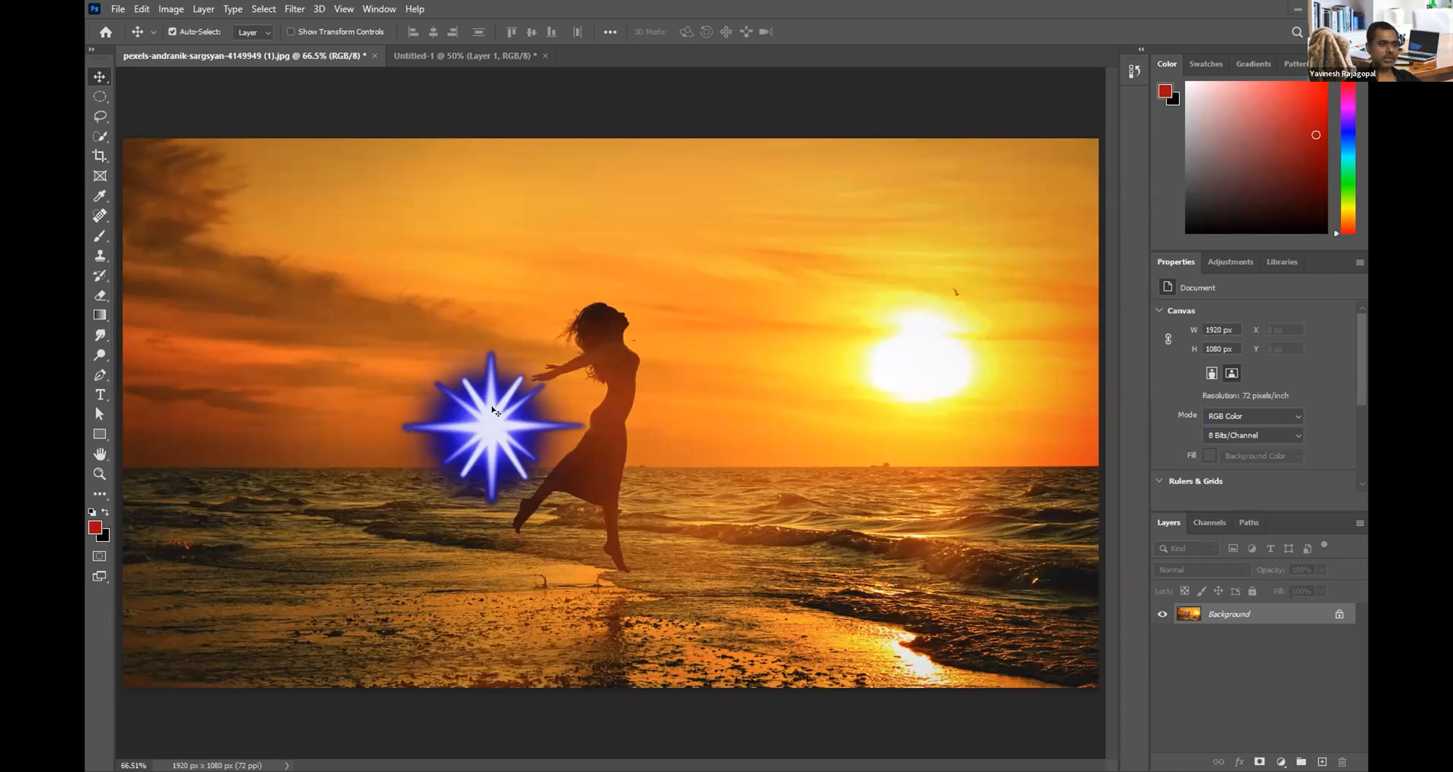
Step: Reduce the Smudge brush to 25 px and try to smudge the blue star's centre on the beach sunset photo
left_click(501, 56)
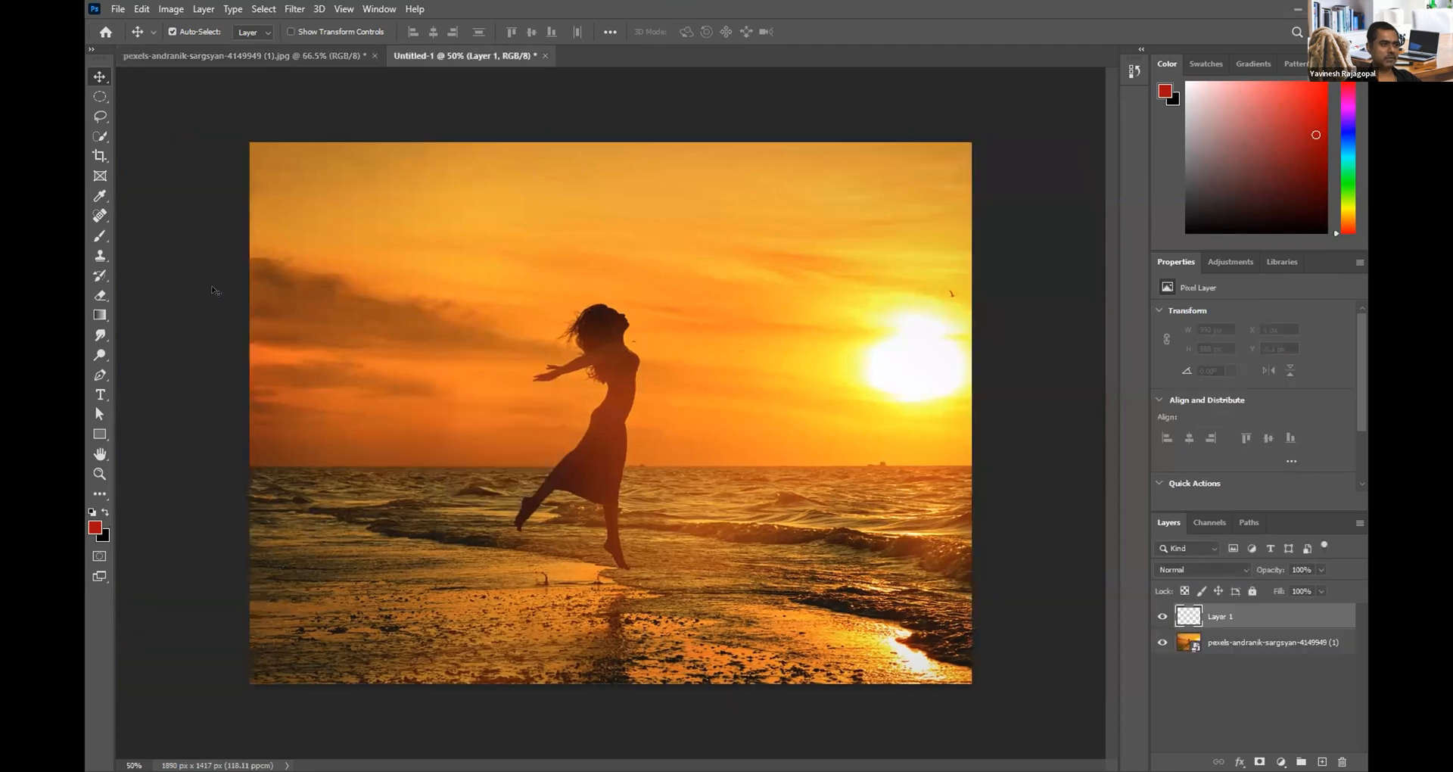
left_click(248, 57)
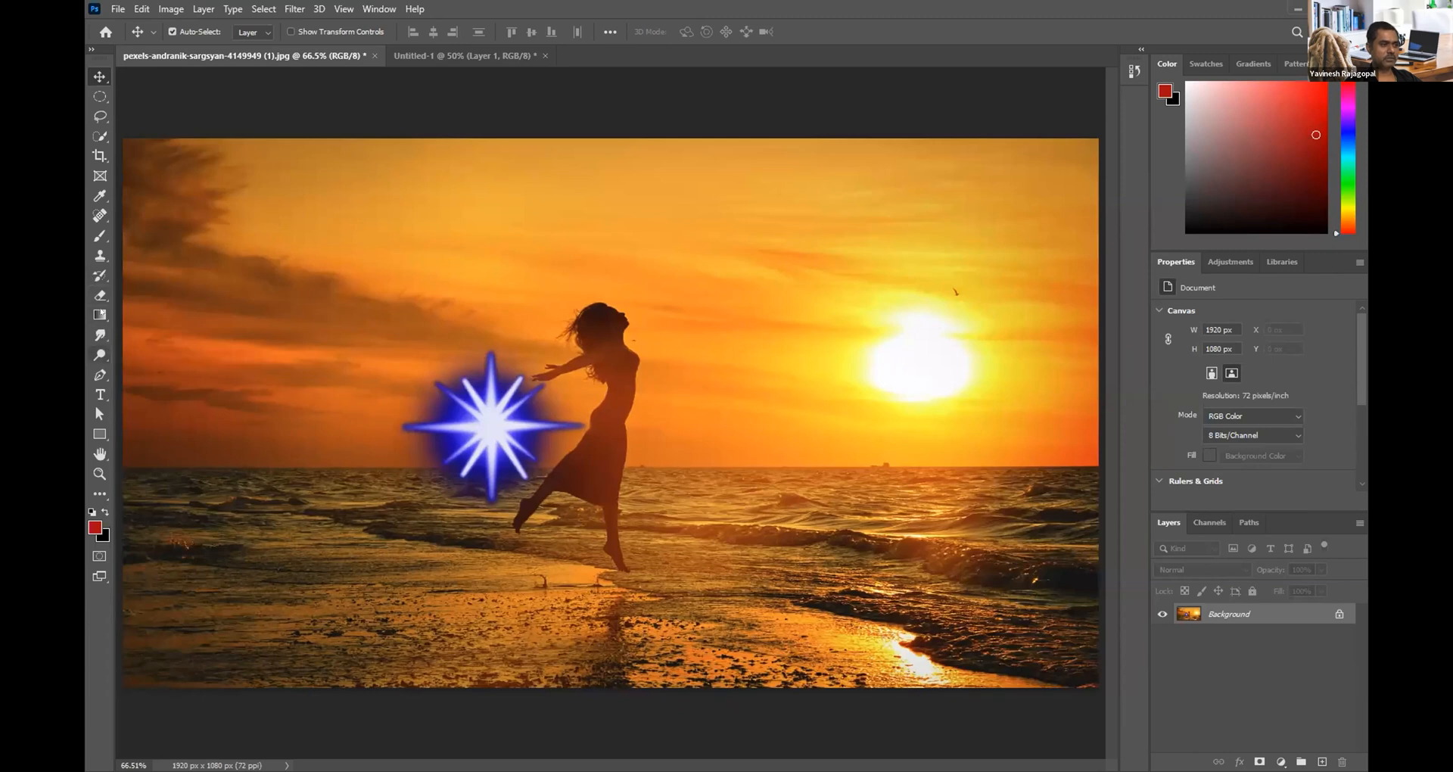
left_click(99, 335)
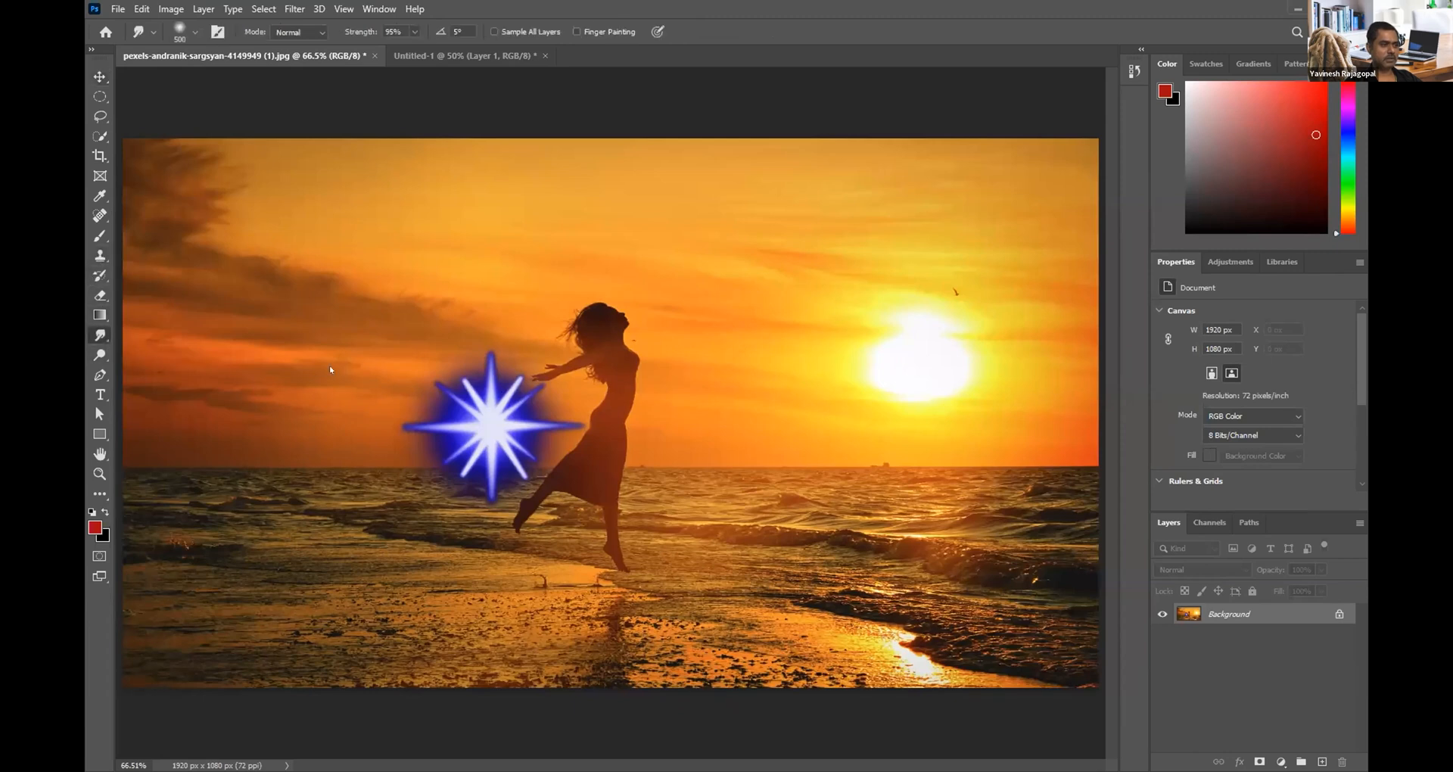
key("bracketleft")
key("bracketleft")
key("bracketleft")
key("bracketleft")
key("bracketleft")
key("bracketleft")
key("bracketleft")
key("bracketleft")
key("bracketleft")
key("bracketleft")
key("bracketleft")
key("bracketleft")
key("bracketleft")
key("bracketleft")
key("bracketleft")
key("bracketleft")
key("bracketright")
left_click(483, 420)
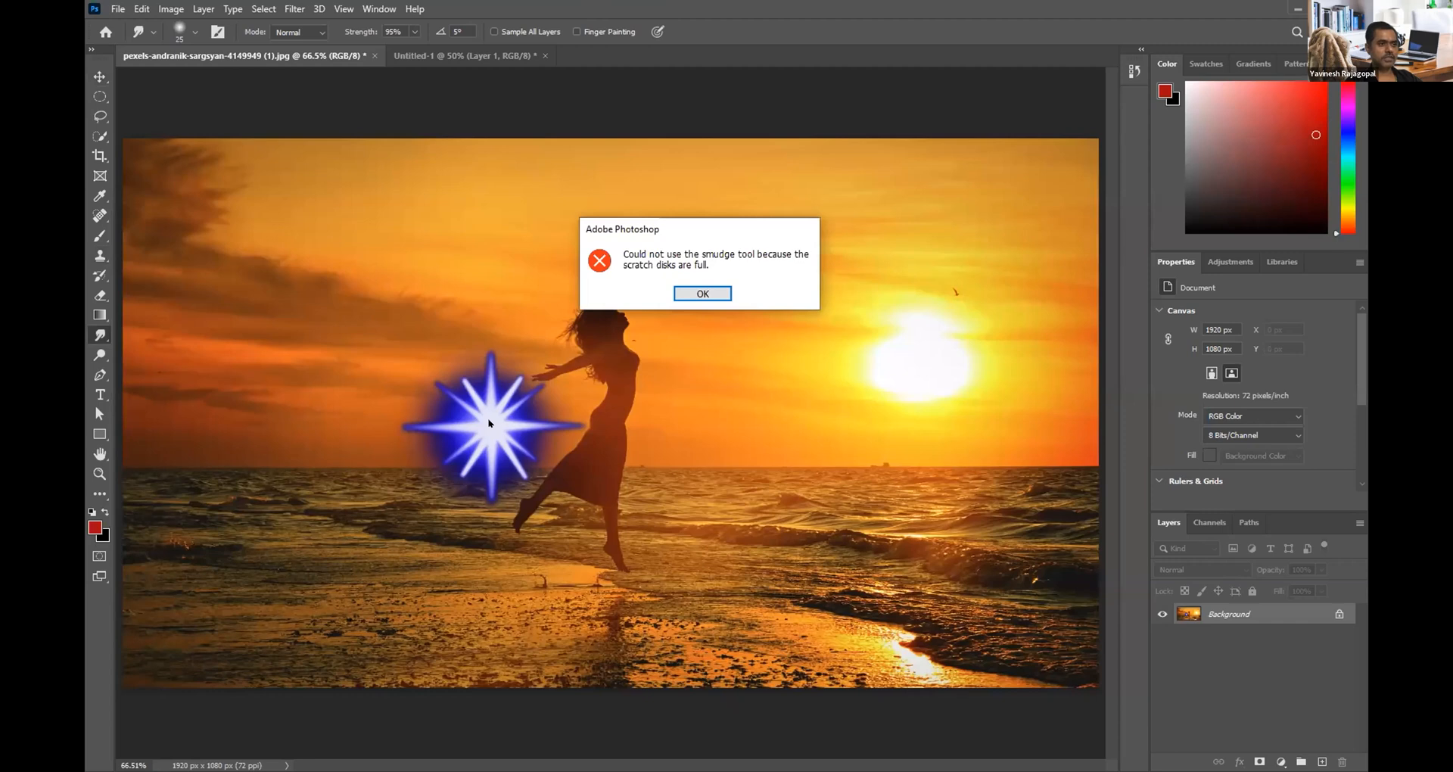
left_click(688, 292)
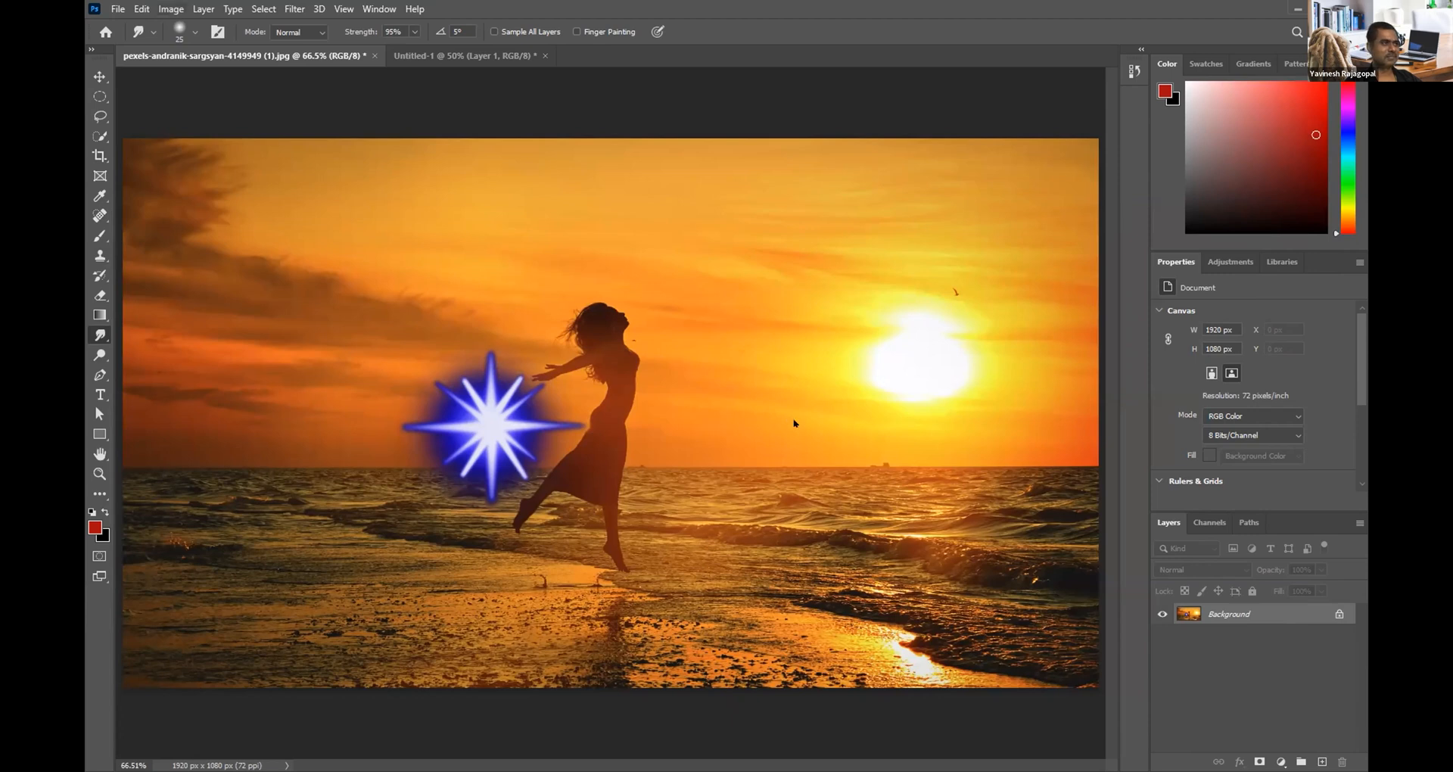
Step: Check the image size of the blue-star sunset photo in pixels without resizing it
left_click(161, 7)
left_click(161, 7)
left_click(162, 7)
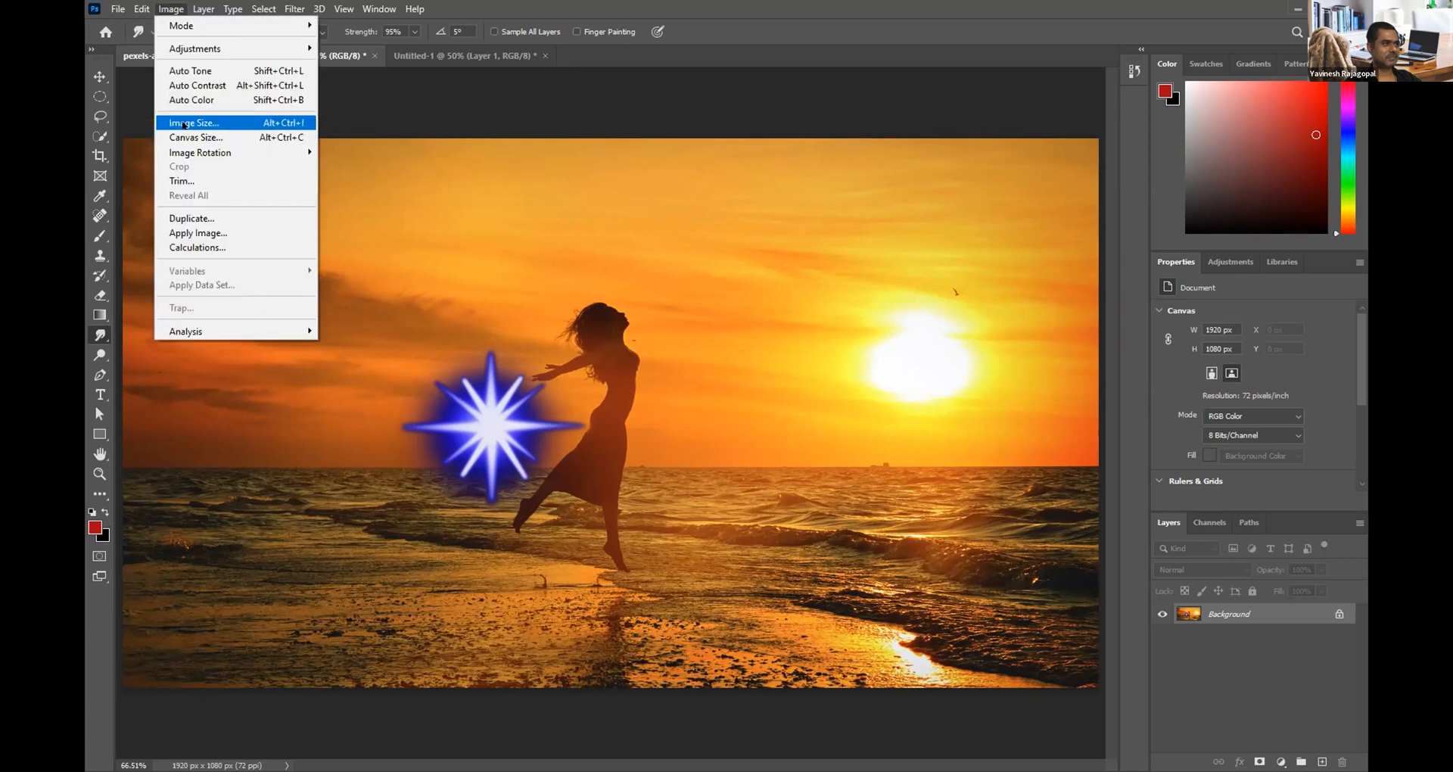
left_click(184, 124)
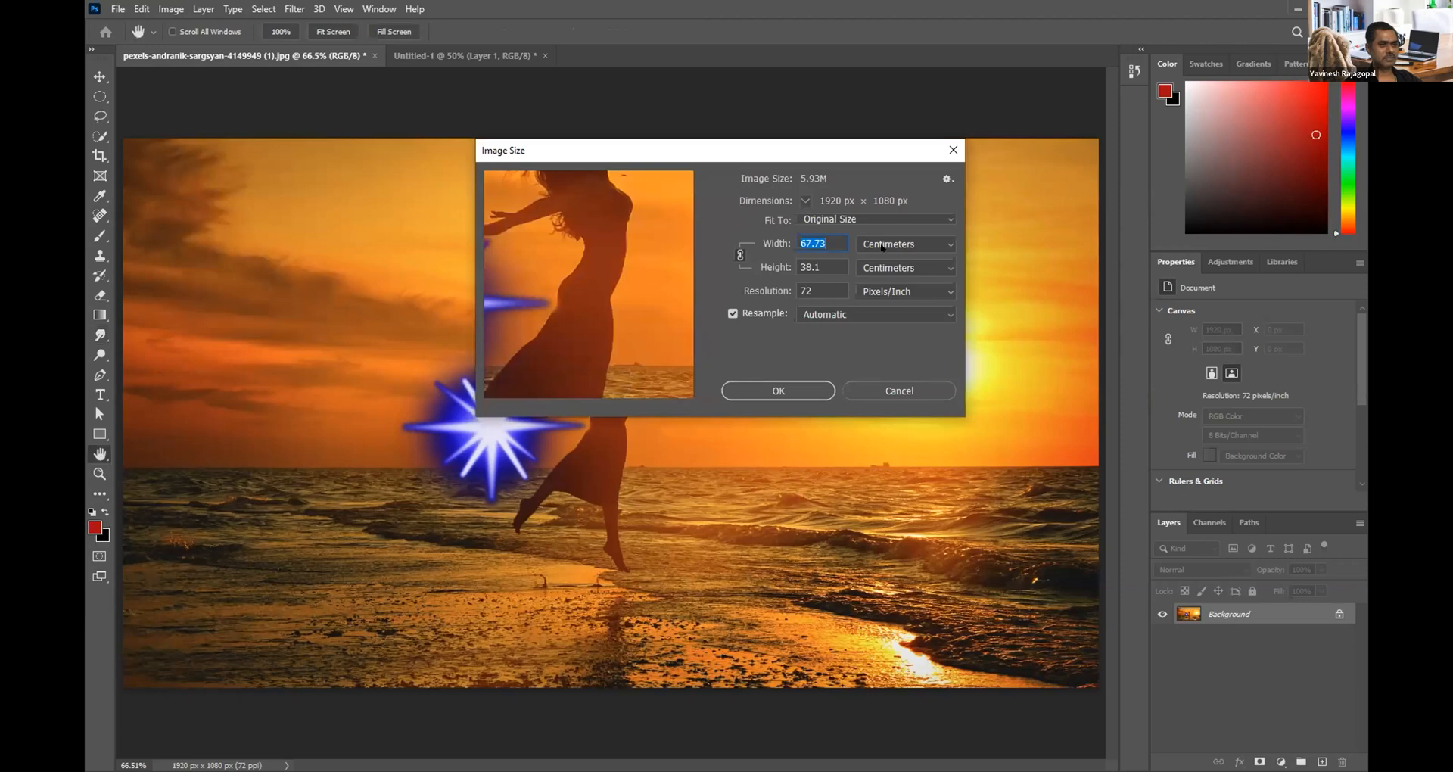
left_click(882, 247)
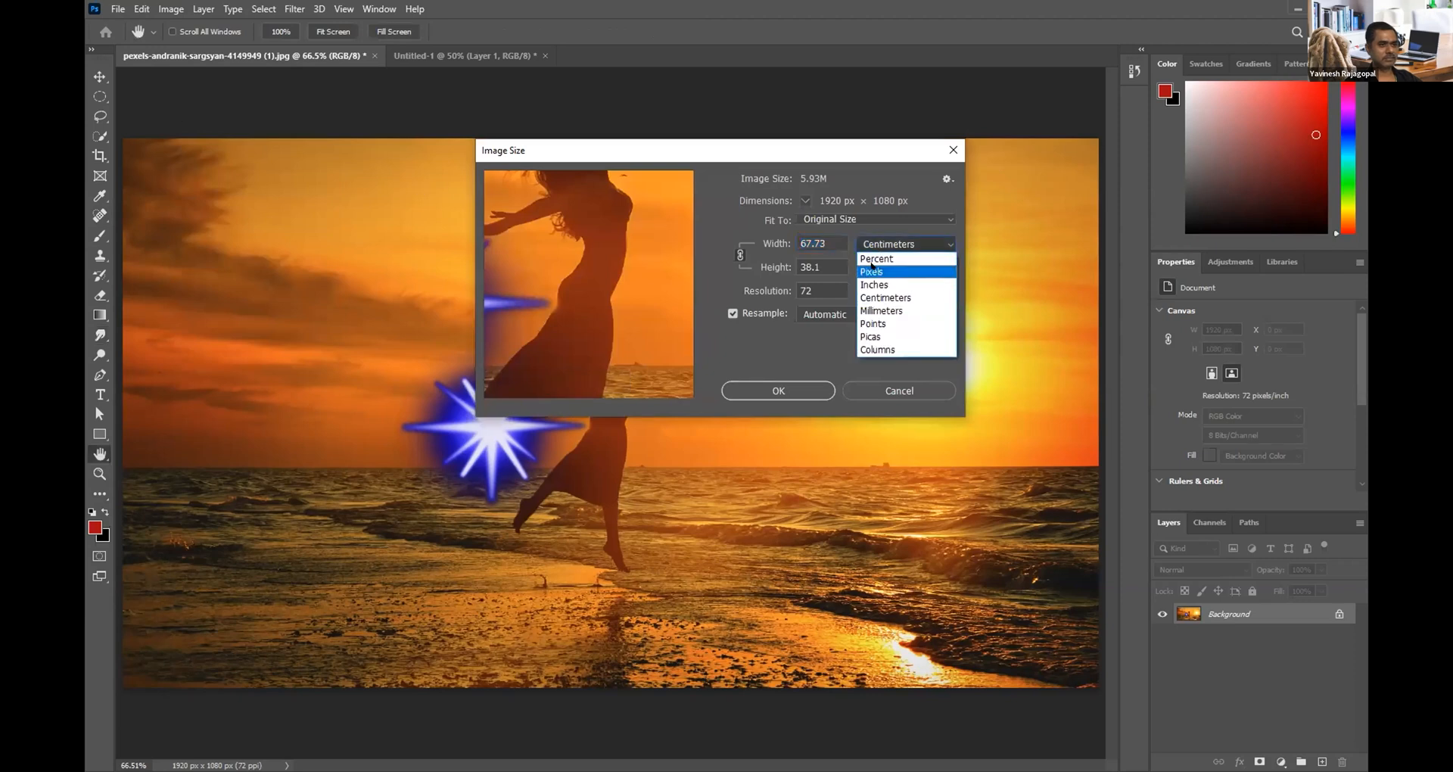
left_click(871, 266)
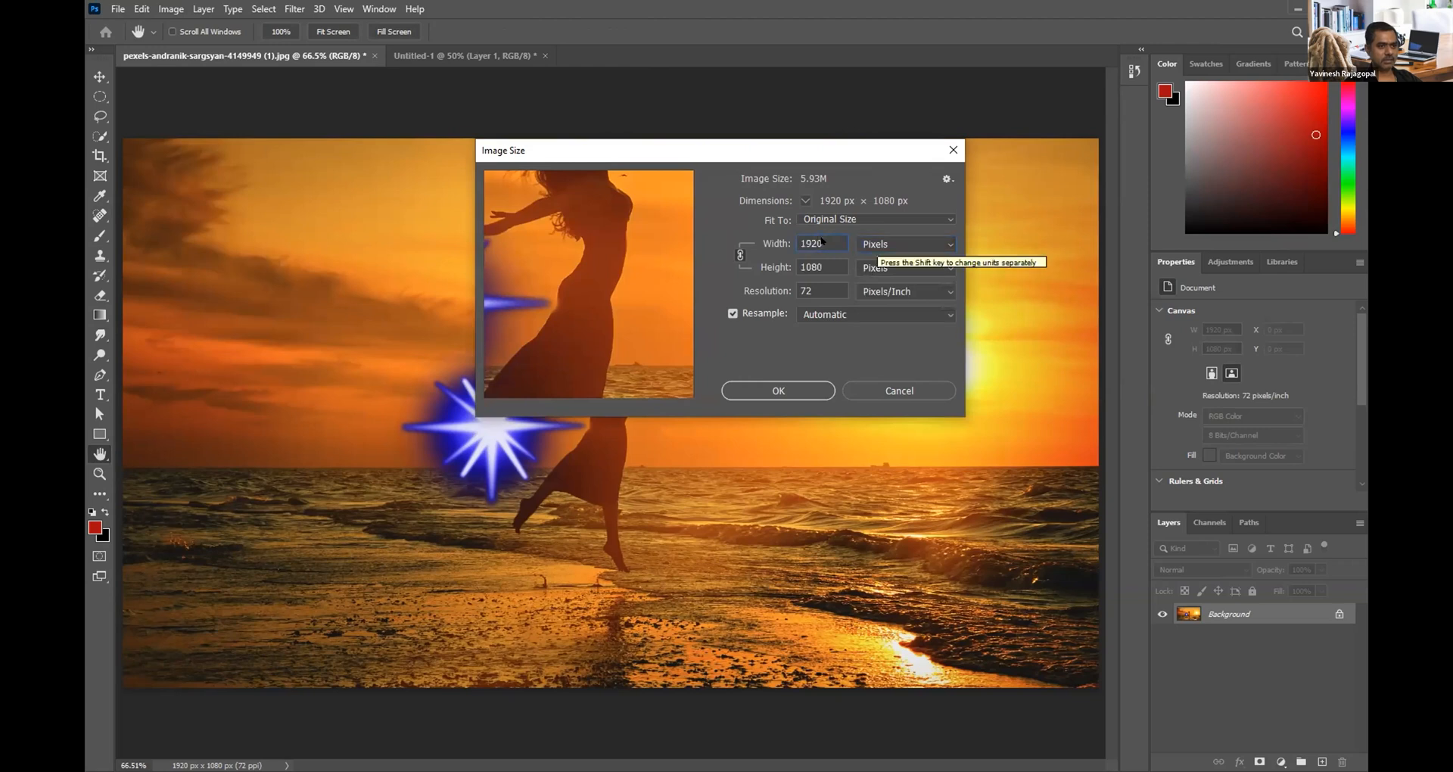
left_click(881, 387)
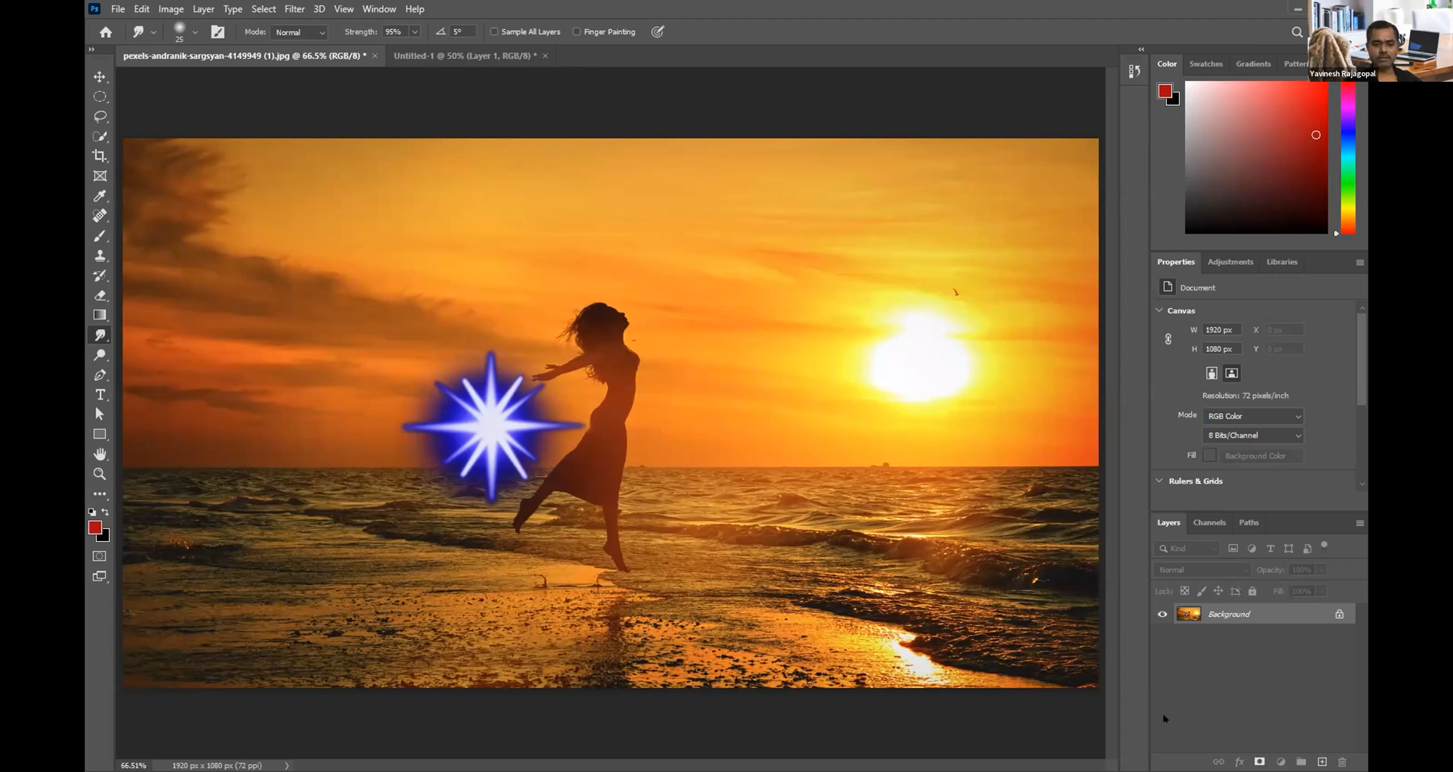
Step: Add a new empty layer above the Background and switch between the two layers
left_click(1320, 759)
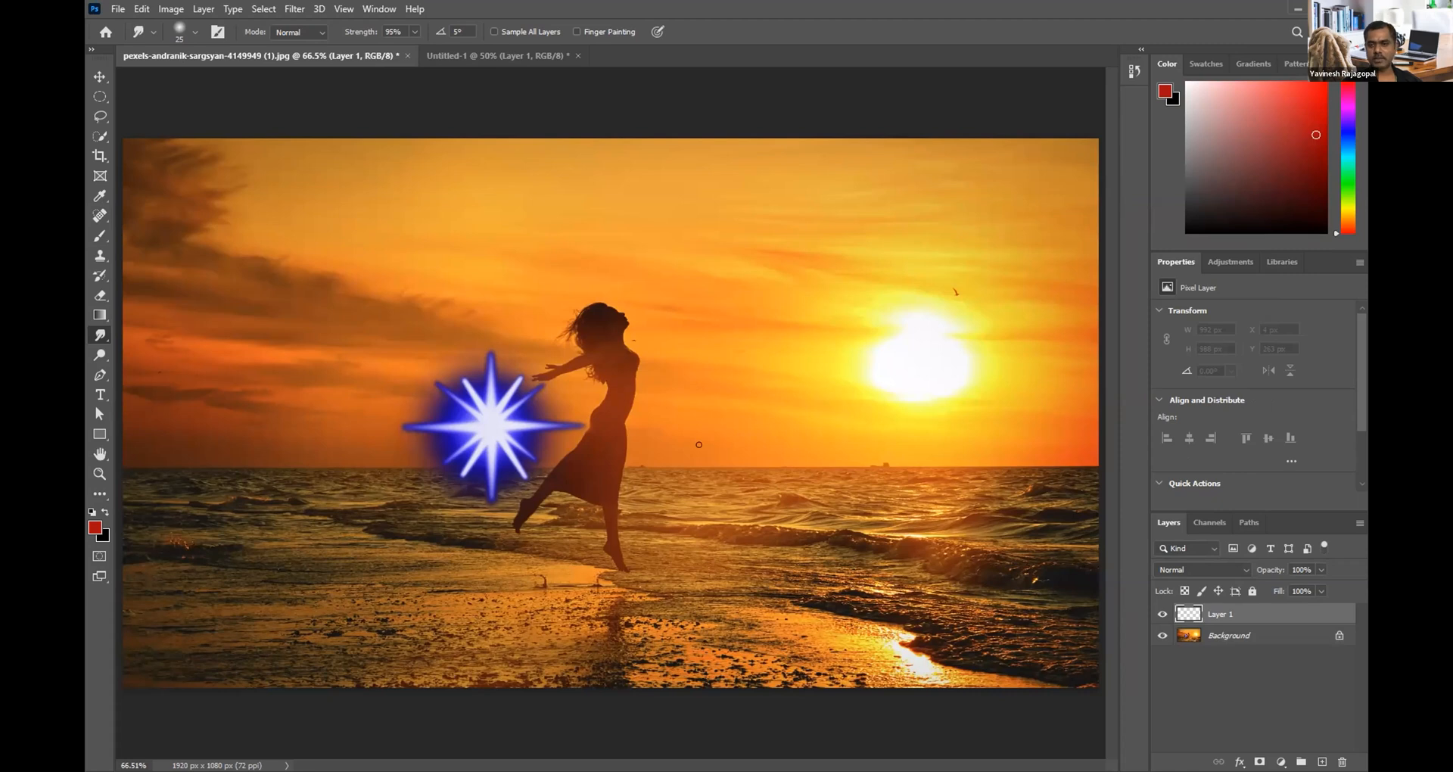
left_click(1240, 631)
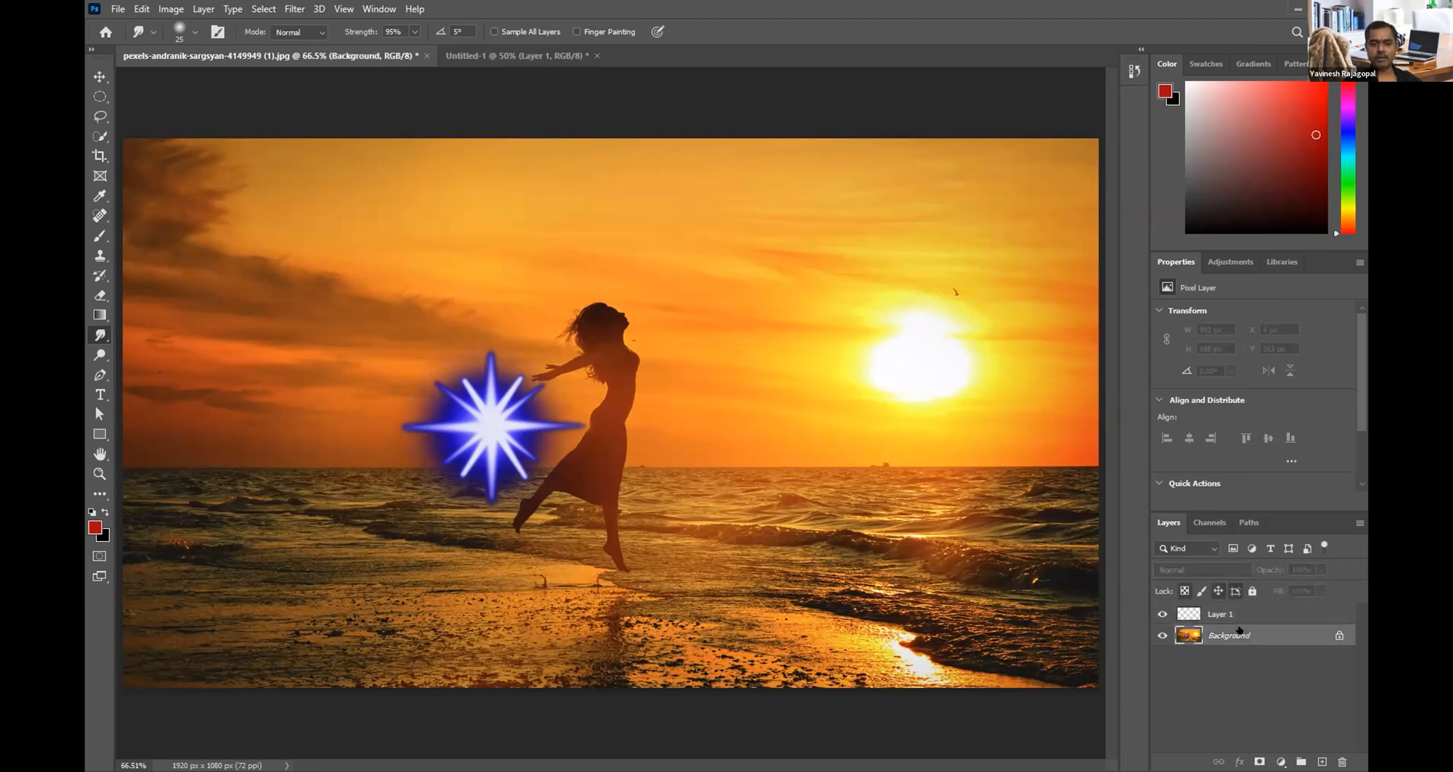
left_click(1206, 612)
left_click(1188, 632)
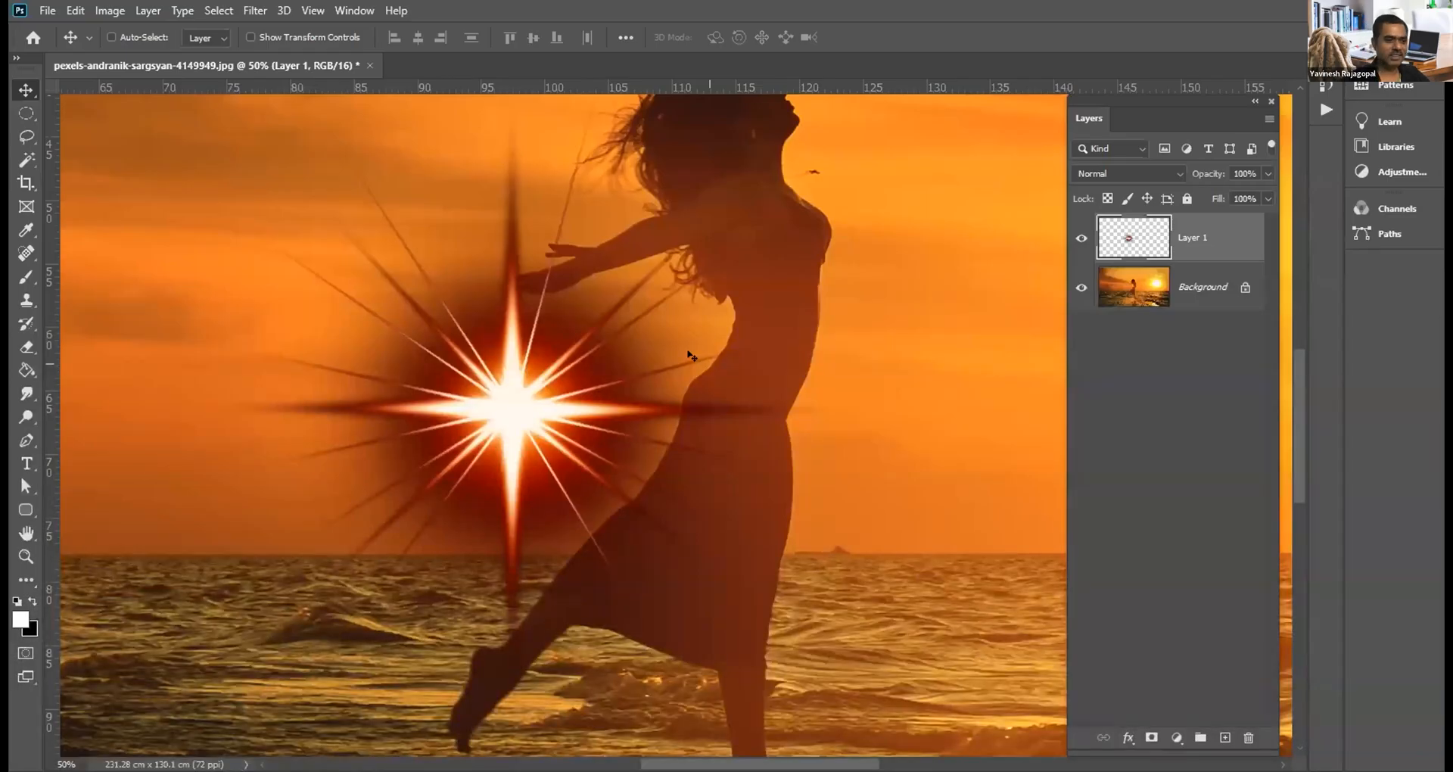
Step: Examine the rays around the red star flare's bright centre up close and in the whole beach scene
key("ctrl+minus")
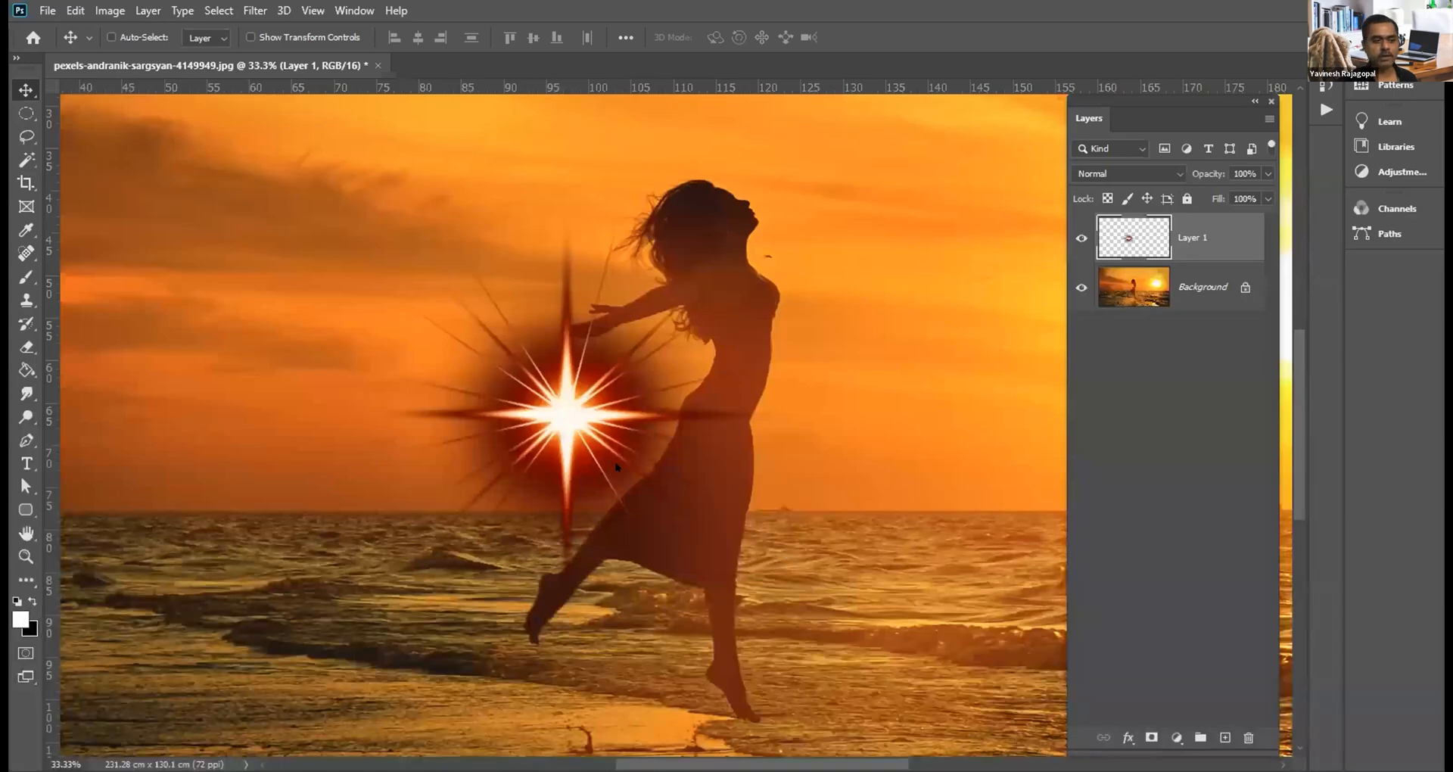
key("ctrl+space")
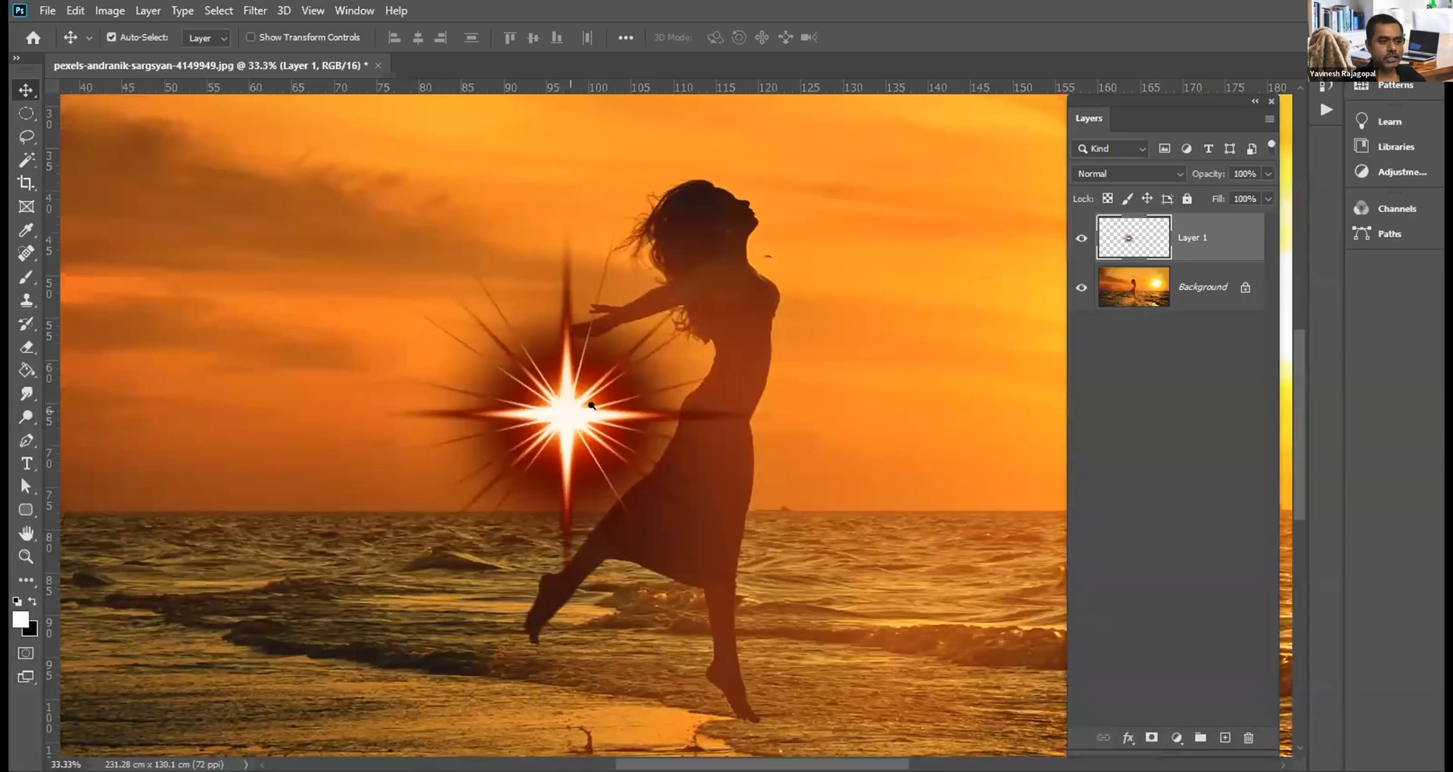
left_click(591, 405)
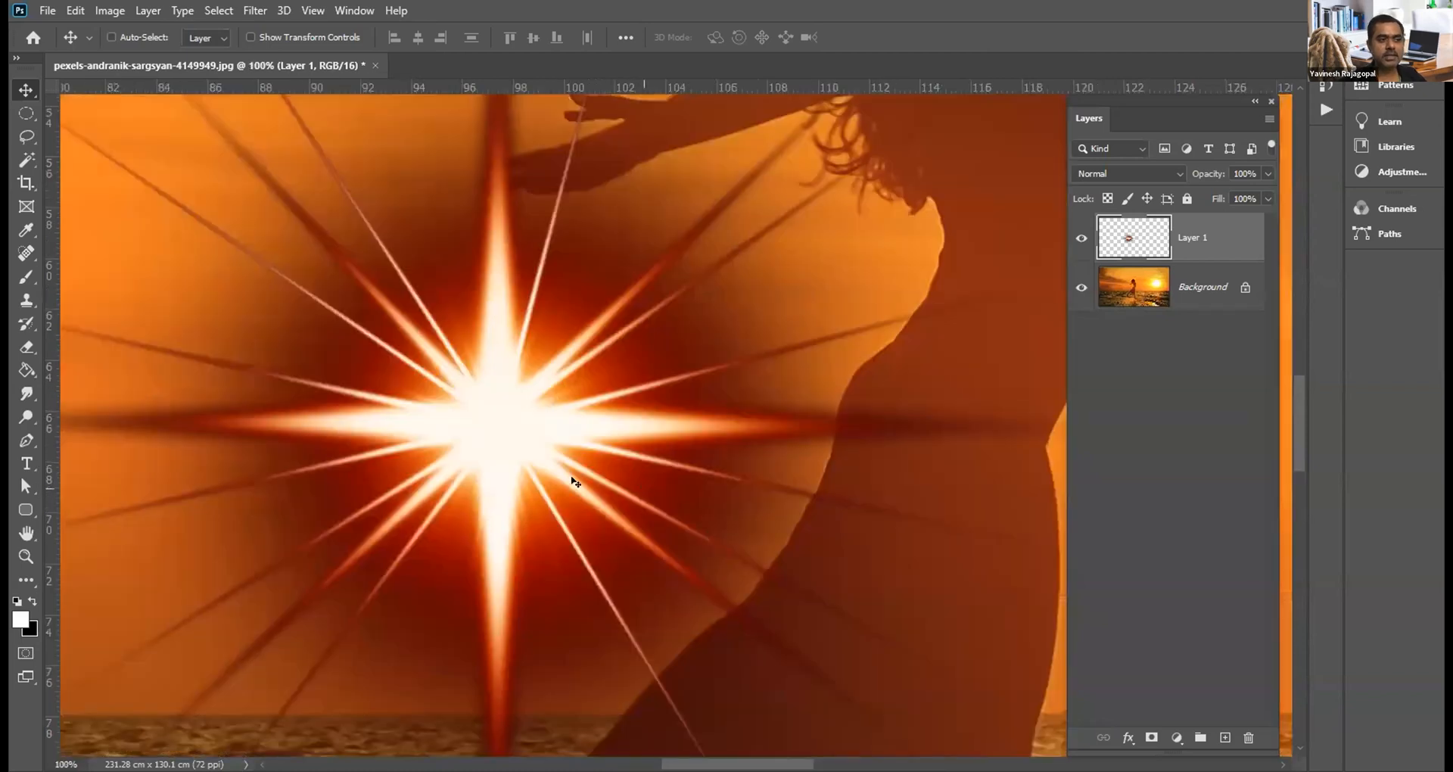
left_click(503, 433)
left_click_drag(633, 566, 633, 350)
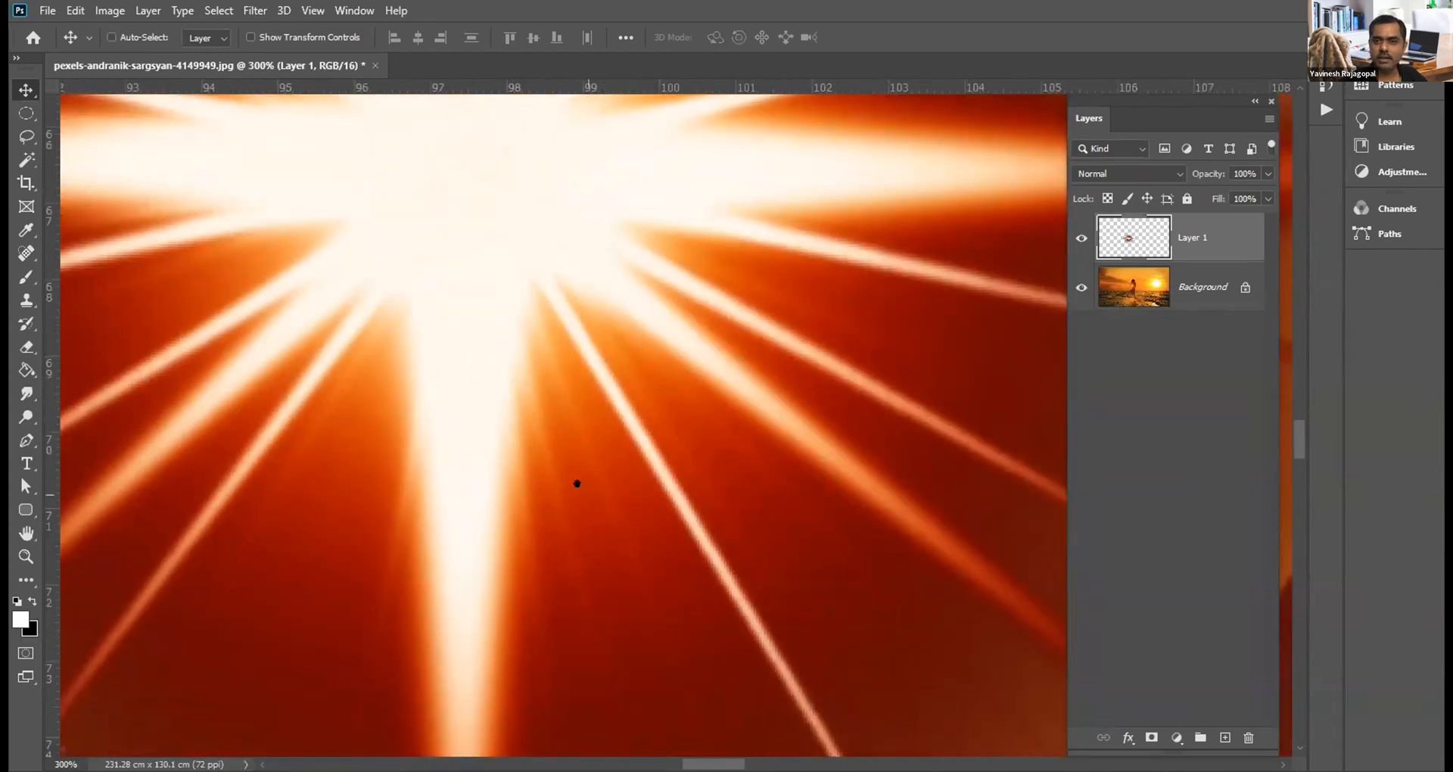
scroll(547, 451, "down", 4)
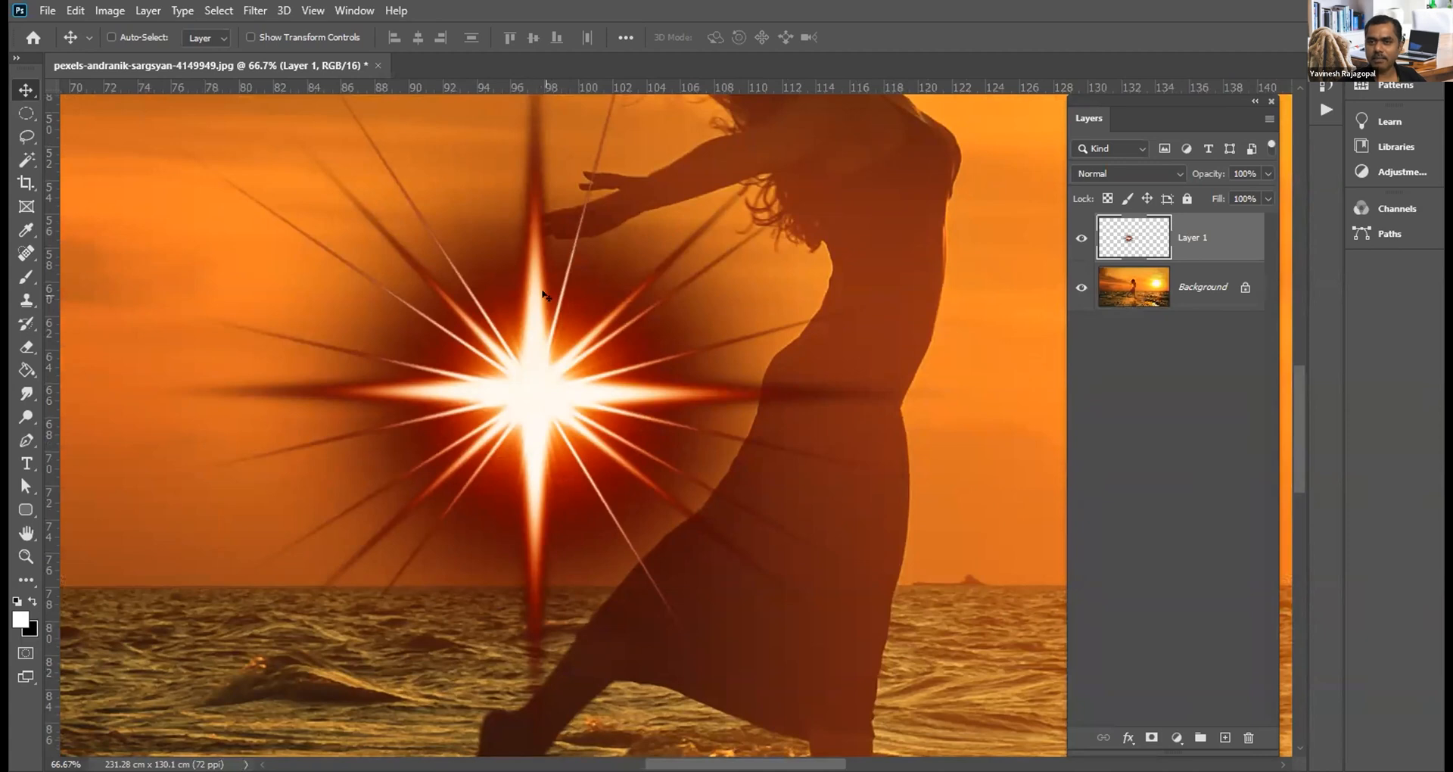
scroll(541, 338, "down", 1)
scroll(544, 340, "down", 1)
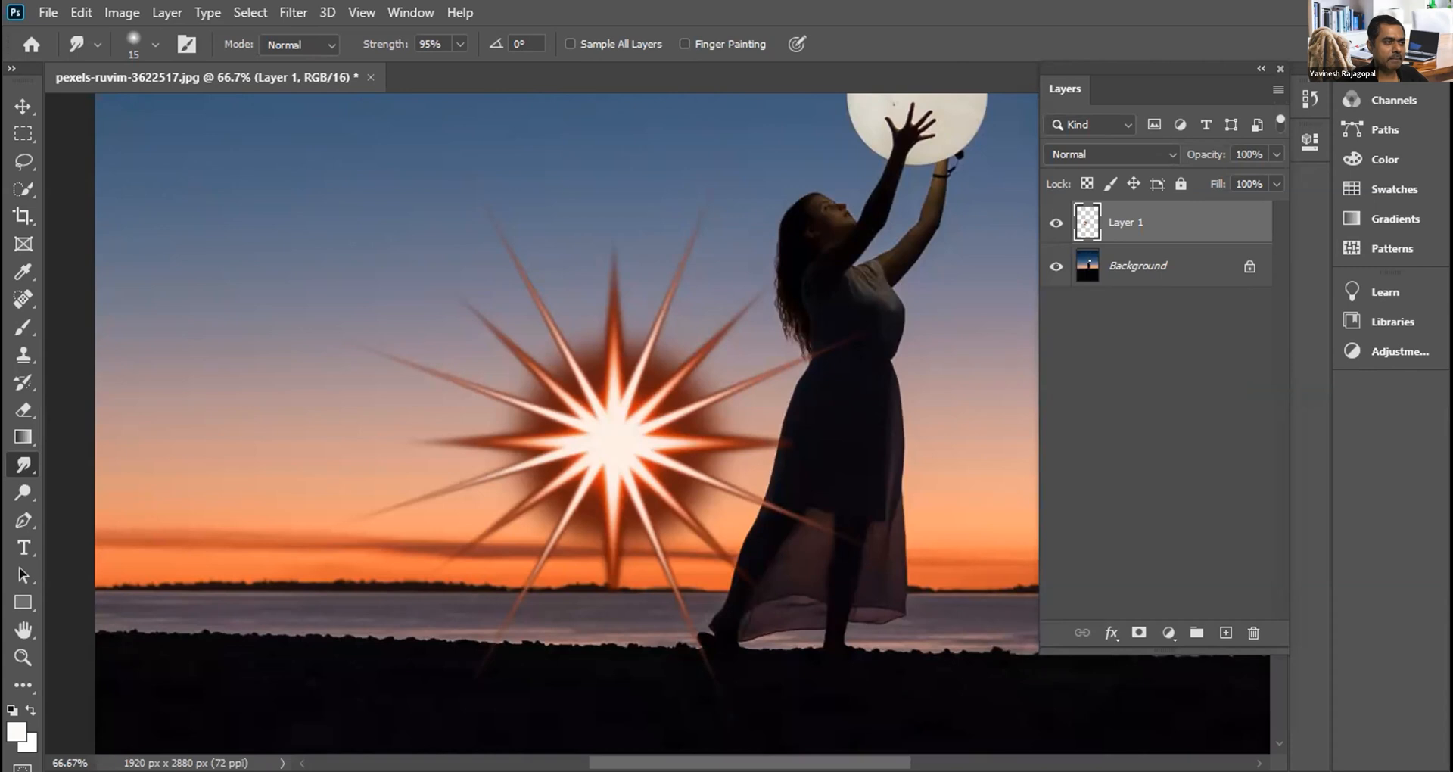
Step: Check the Smudge brush's size, hardness and tip settings on the photo of the woman holding the glowing ball
left_click(155, 44)
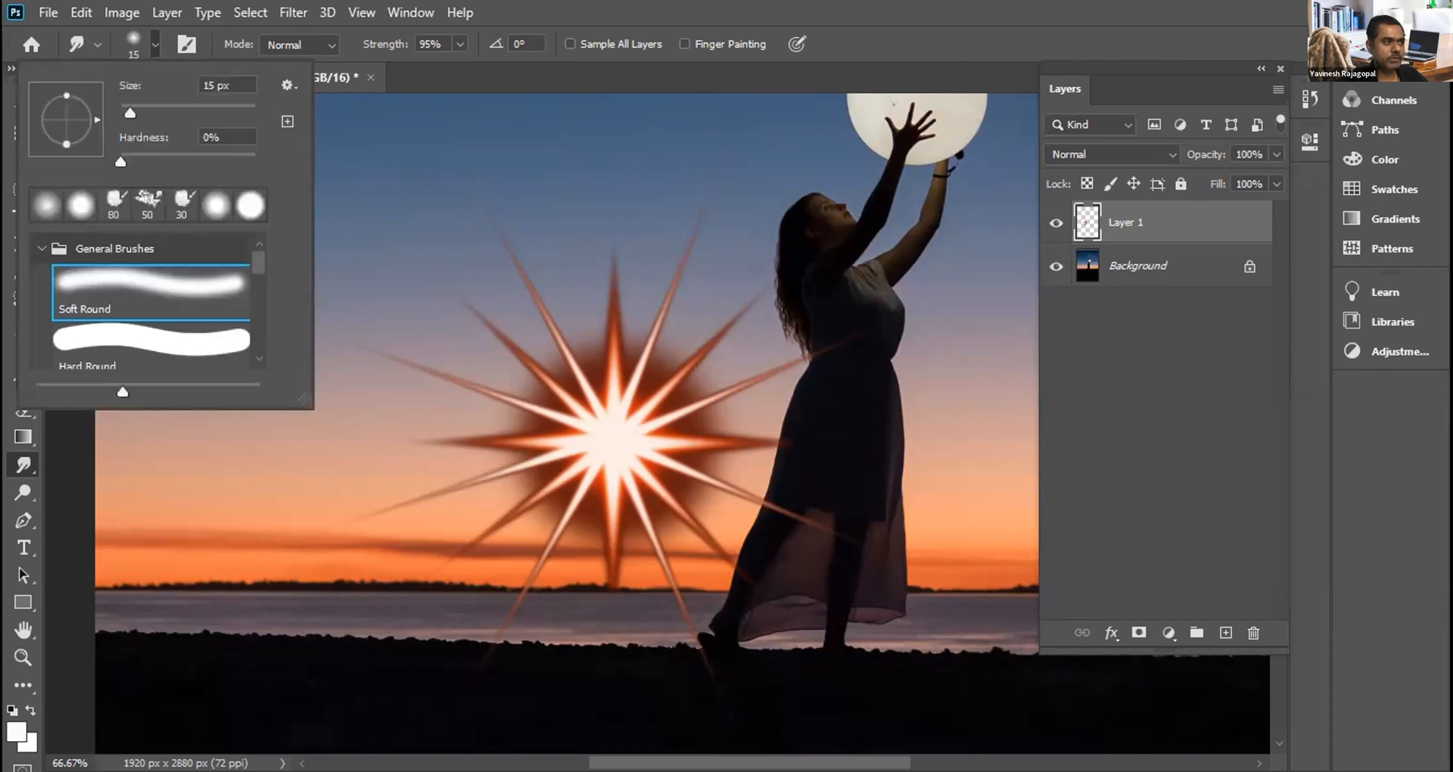
key("Escape")
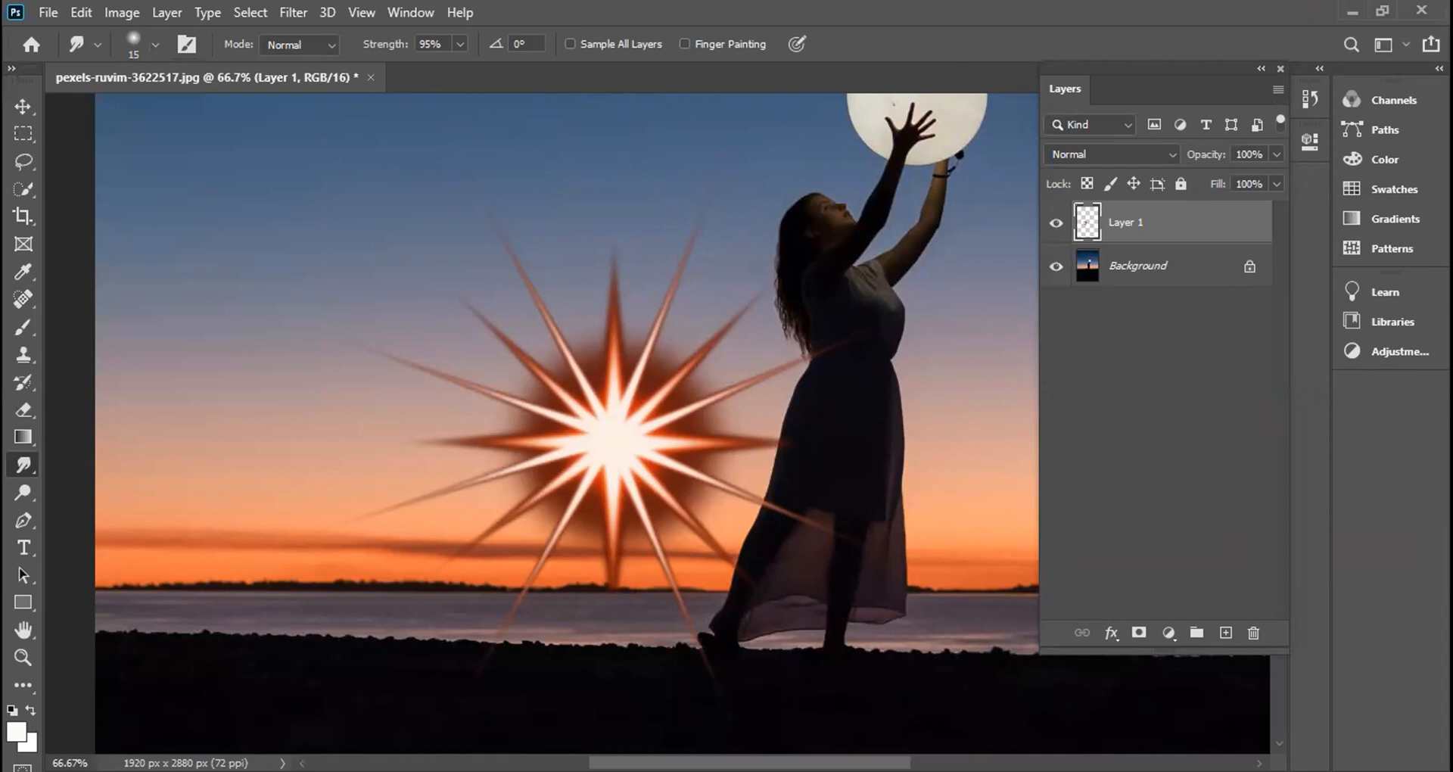
left_click(155, 44)
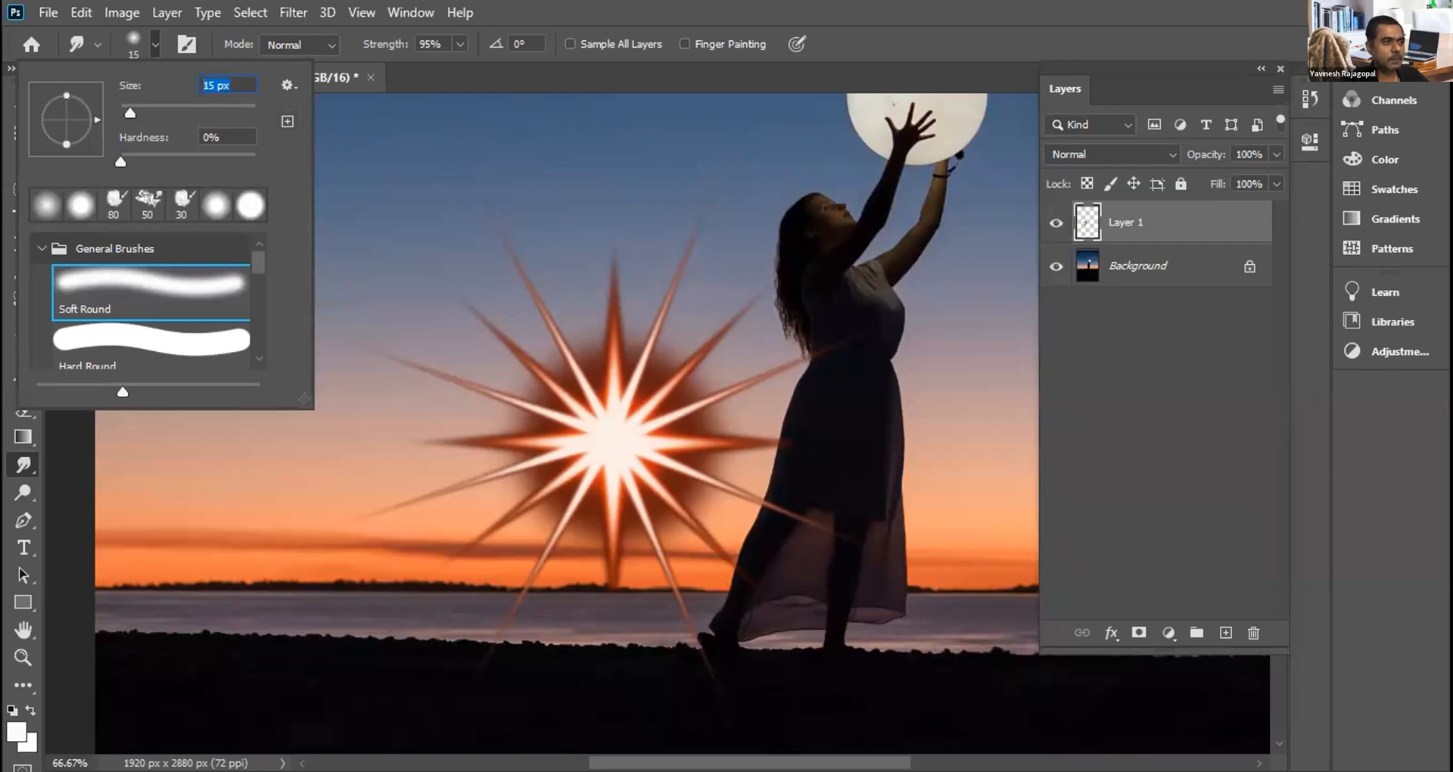
key("Escape")
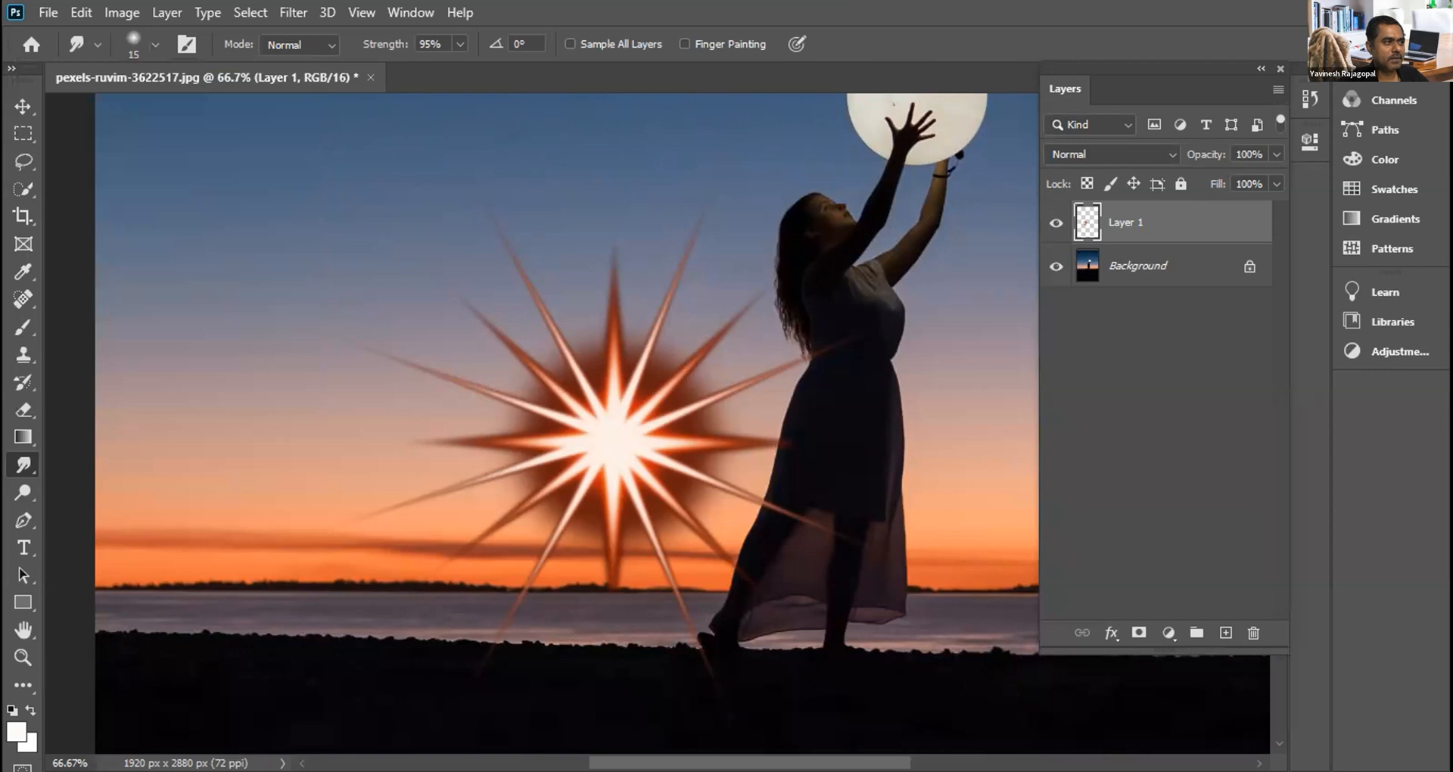
left_click(155, 44)
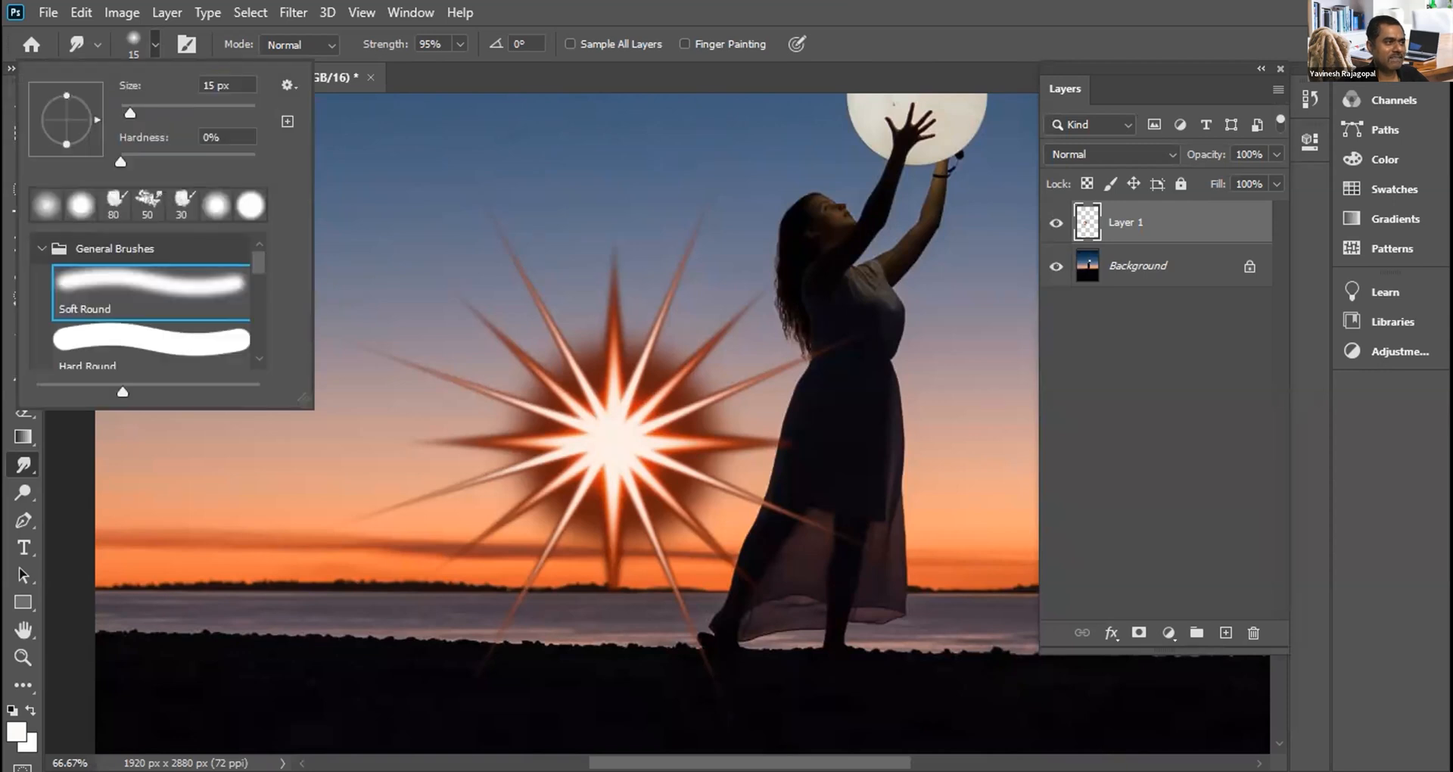
key("Escape")
Step: Reduce the Smudge brush to 8 px and try a thin ray from the star's centre toward the upper left
key("bracketleft")
key("bracketleft")
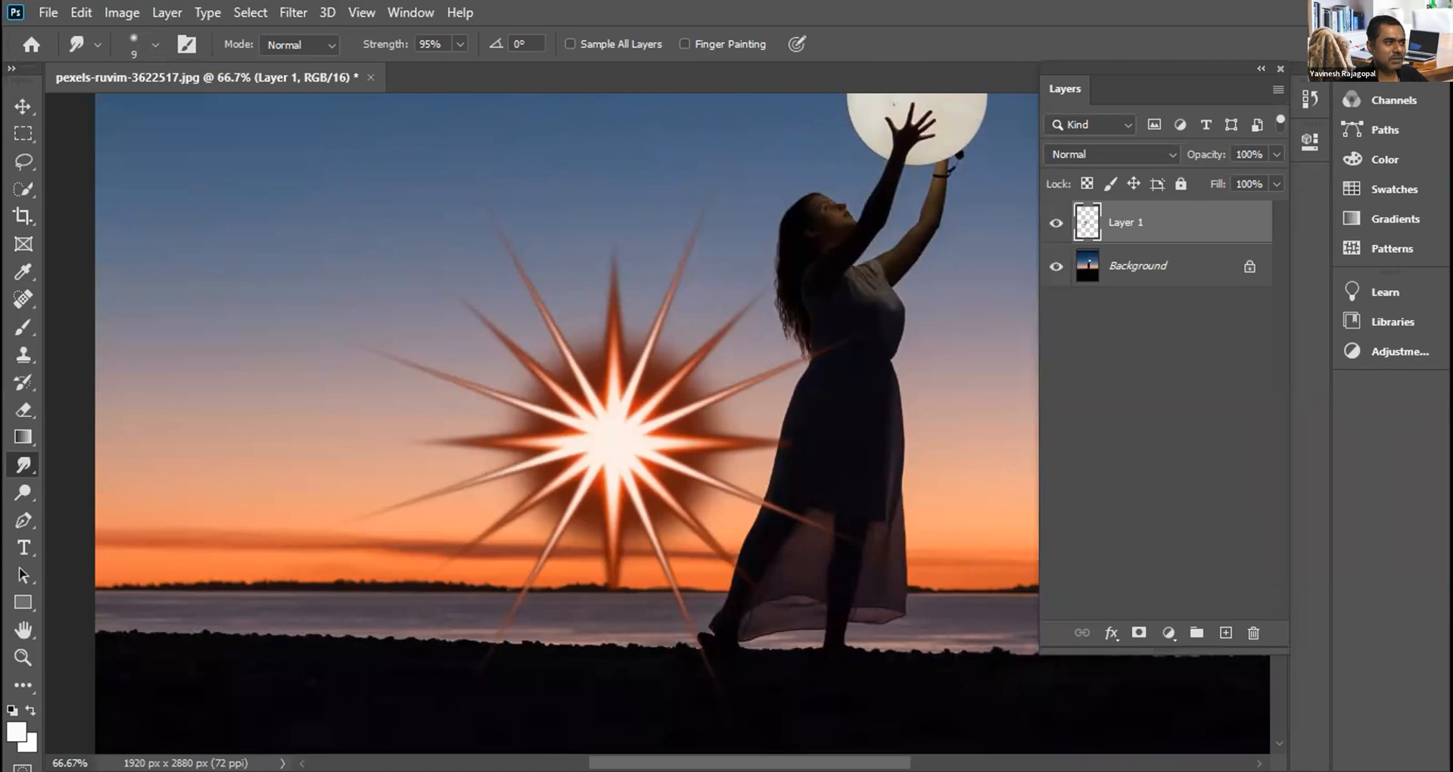
key("bracketleft")
left_click_drag(600, 398, 572, 288)
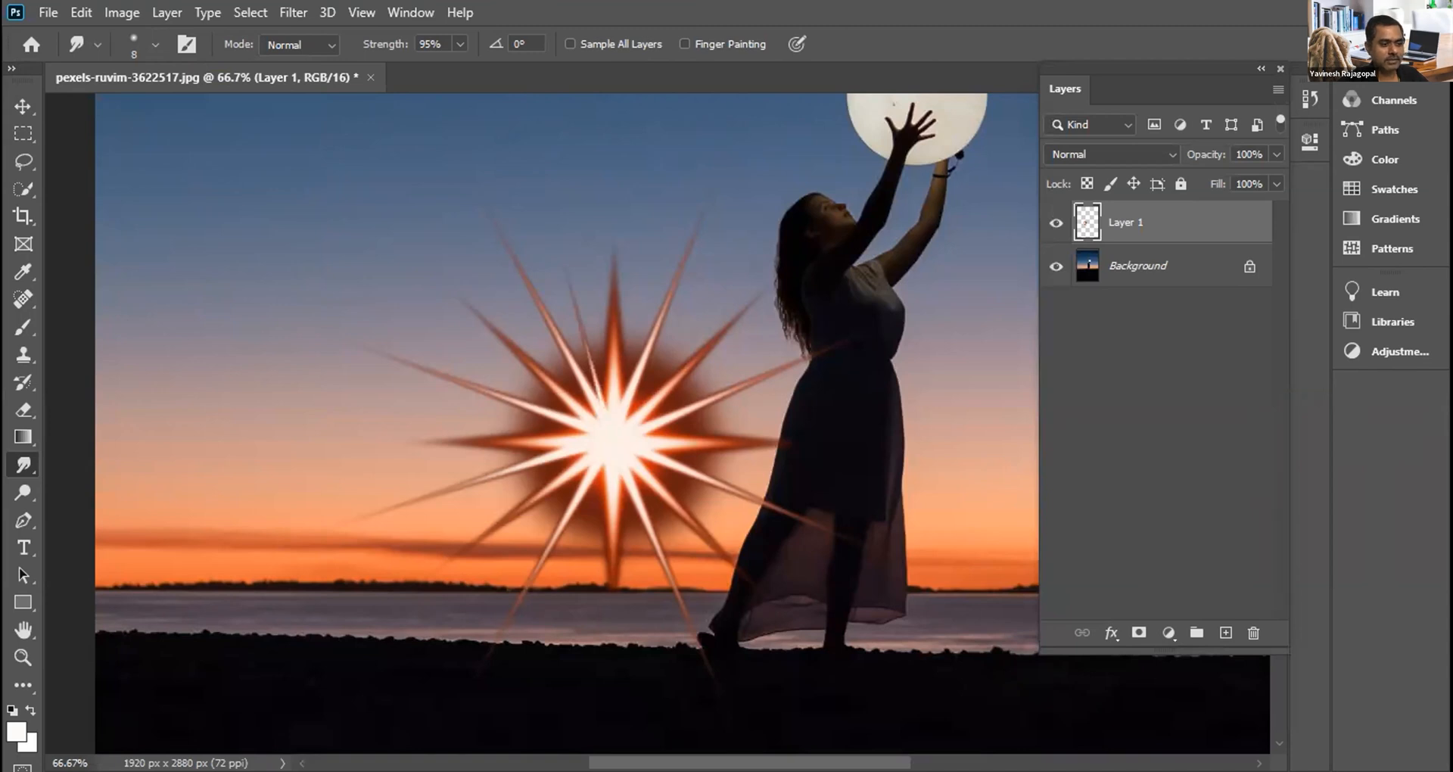
key("ctrl+plus")
key("ctrl+plus")
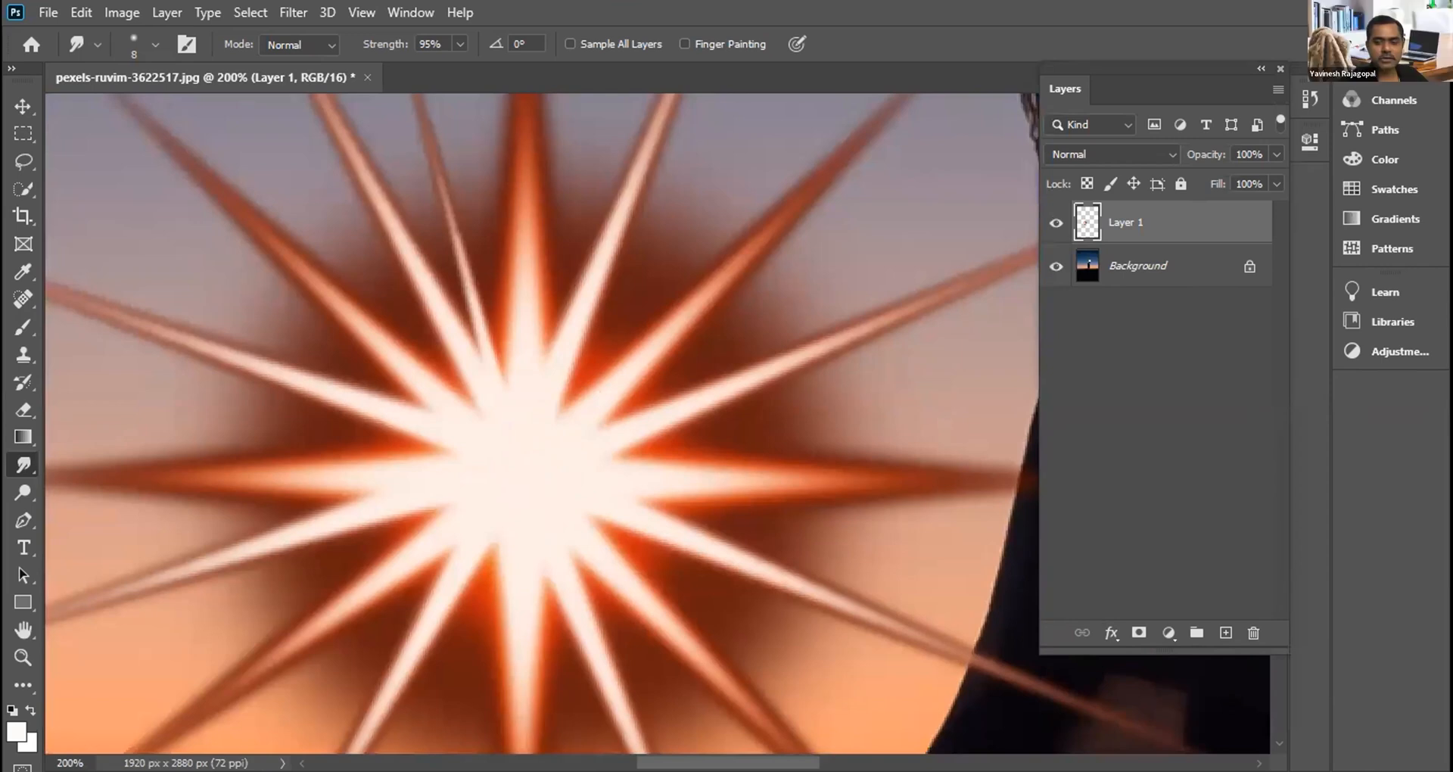
key("ctrl+minus")
key("ctrl+minus")
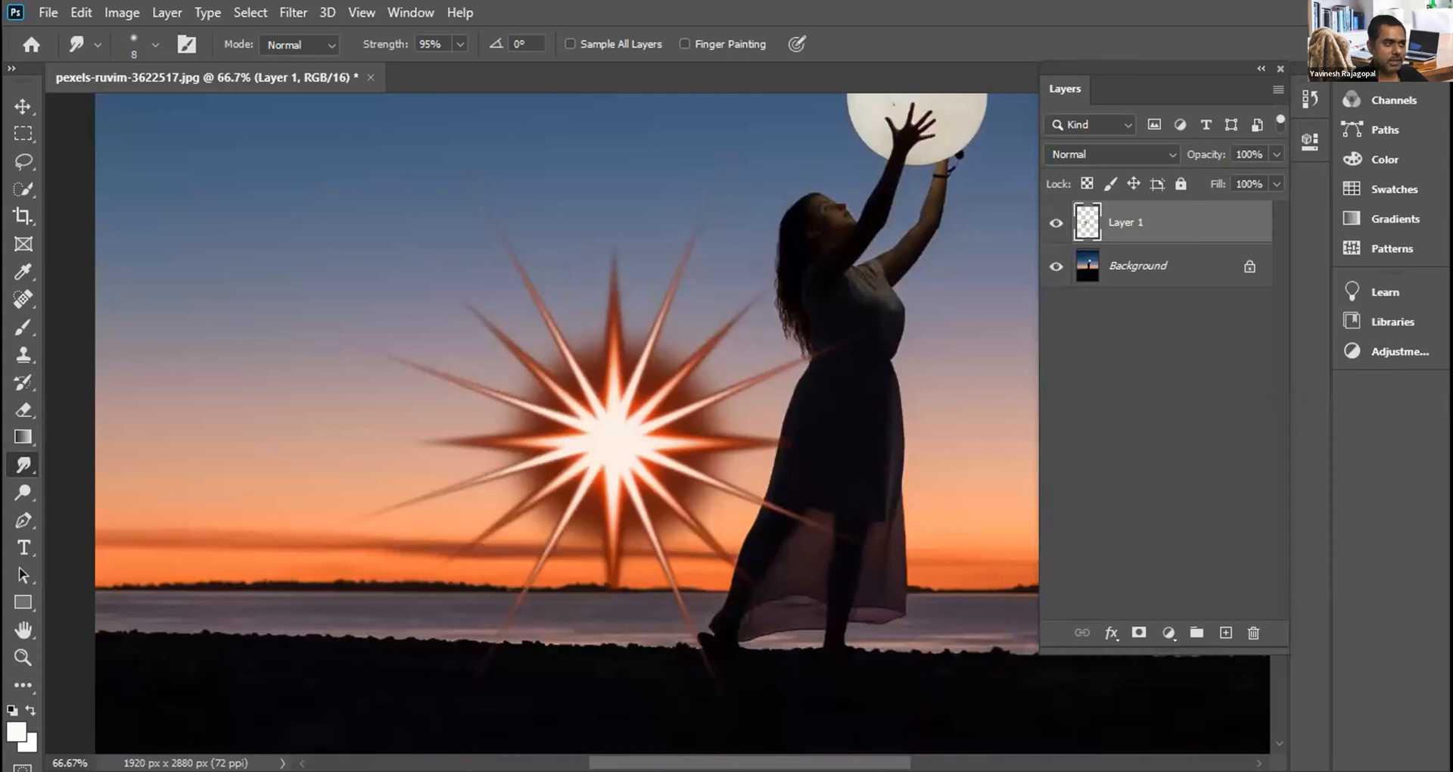
Step: Reduce the Smudge brush to 4 px and smudge a hairline ray from the star's centre, just left of the vertical ray
key("bracketleft")
key("bracketleft")
key("bracketleft")
left_click_drag(608, 420, 576, 305)
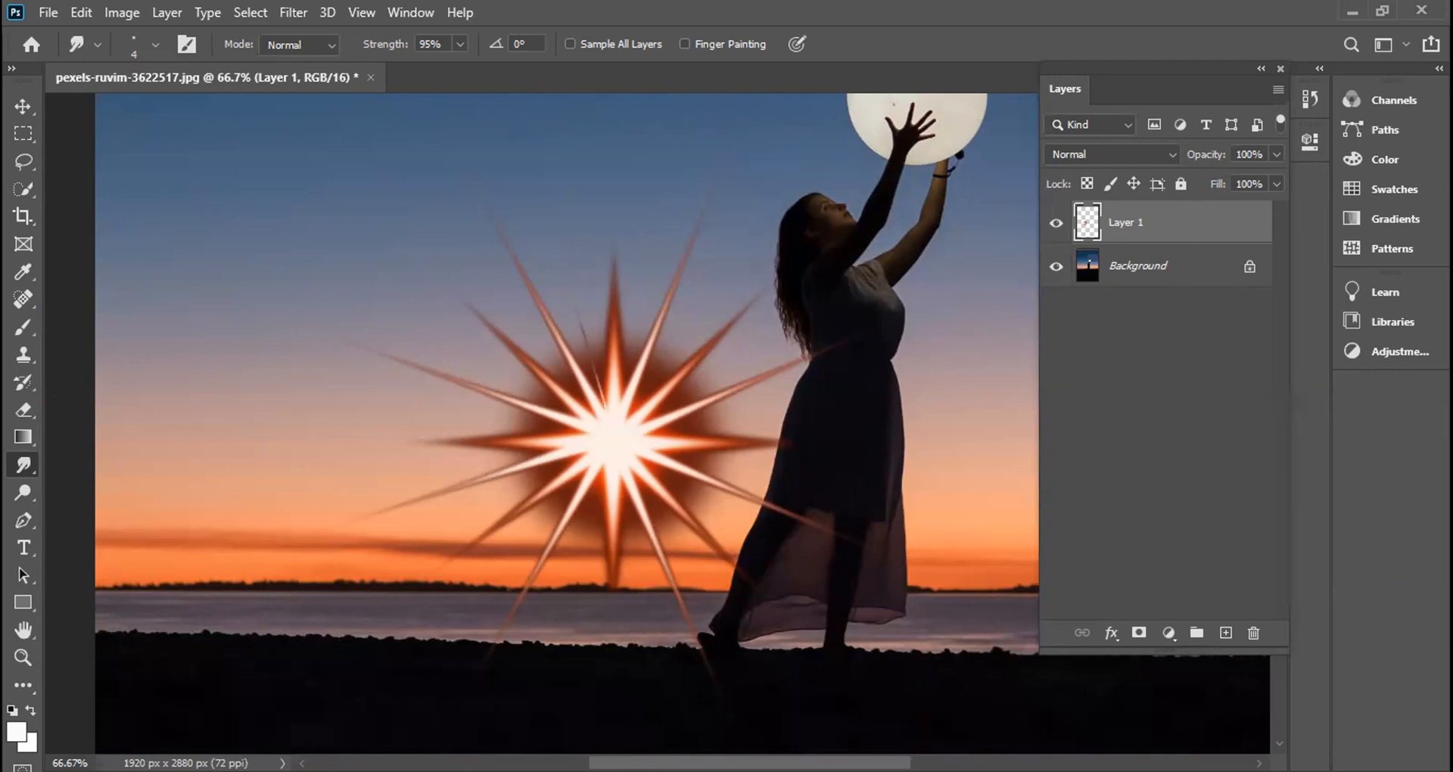
key("ctrl+plus")
key("ctrl+plus")
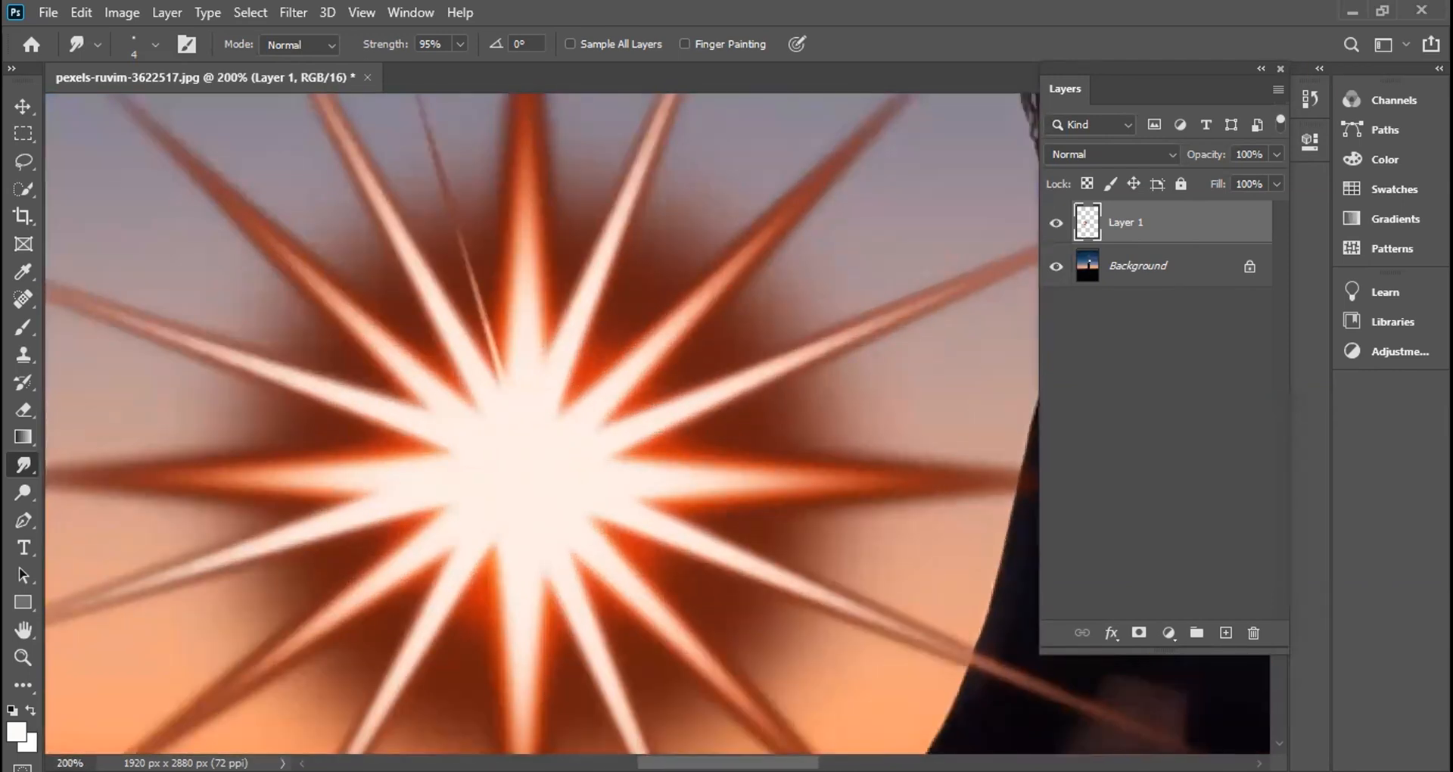
key("ctrl+plus")
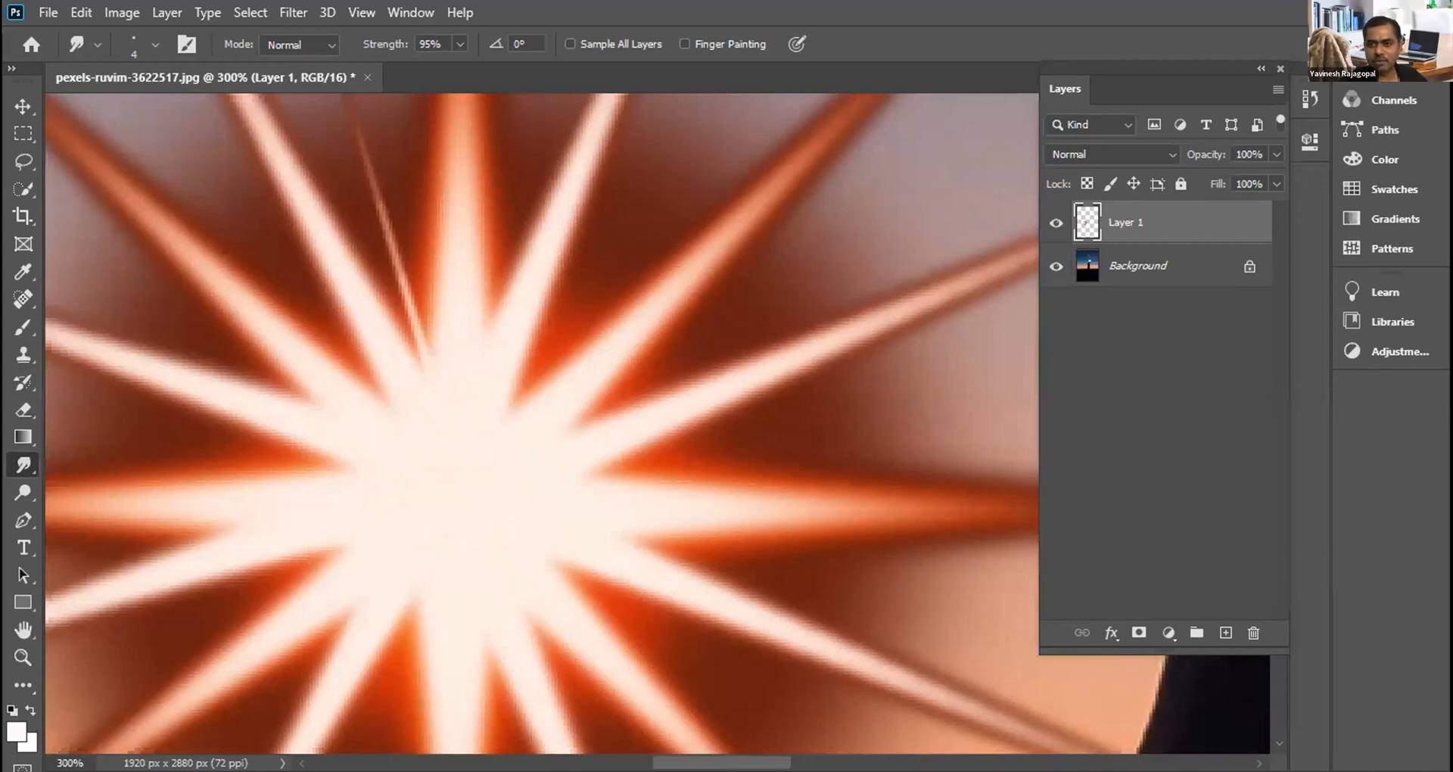
key("ctrl+minus")
key("ctrl+minus")
key("ctrl+minus")
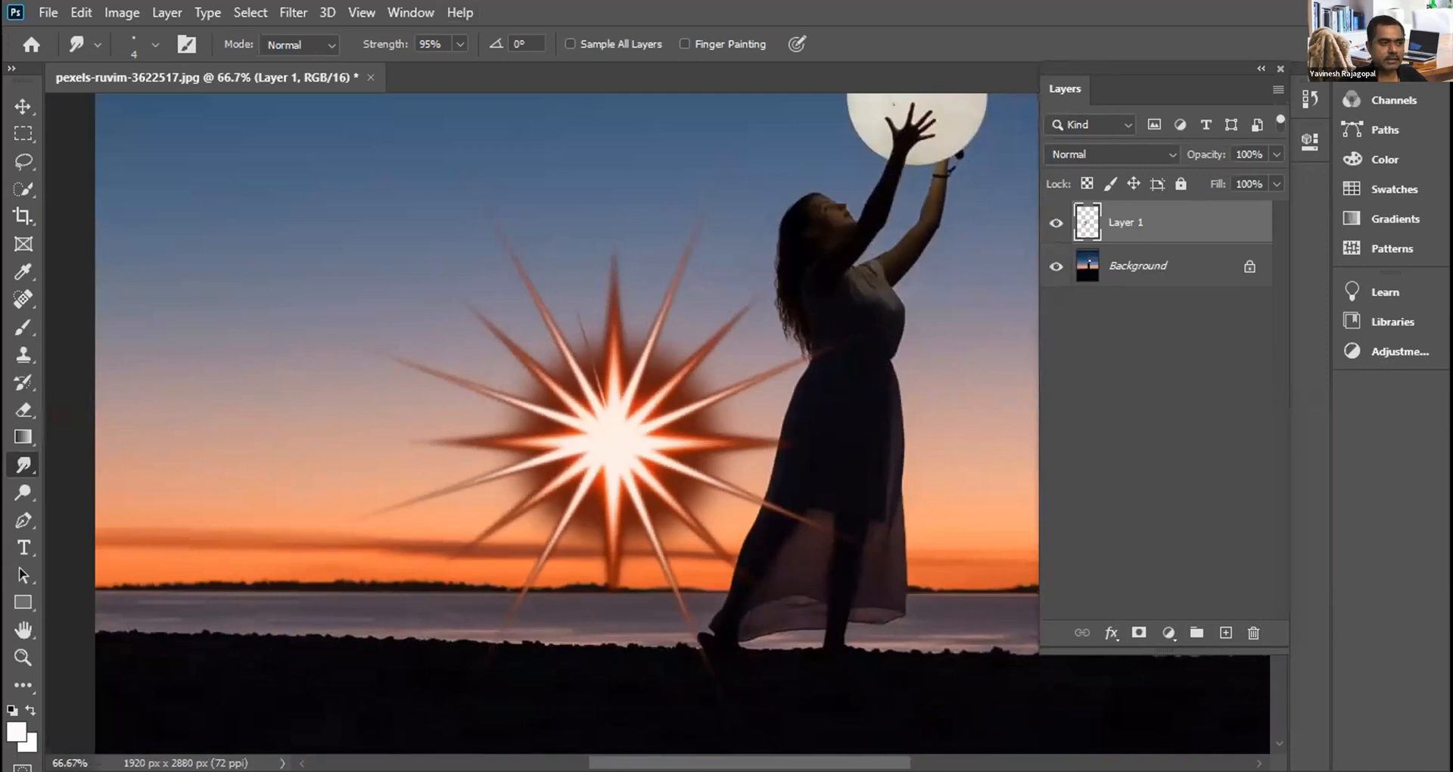
Step: Set the Smudge strength to 98% and smudge an even finer ray leftward from the star's centre with a 2 px brush
left_click(432, 43)
type("98")
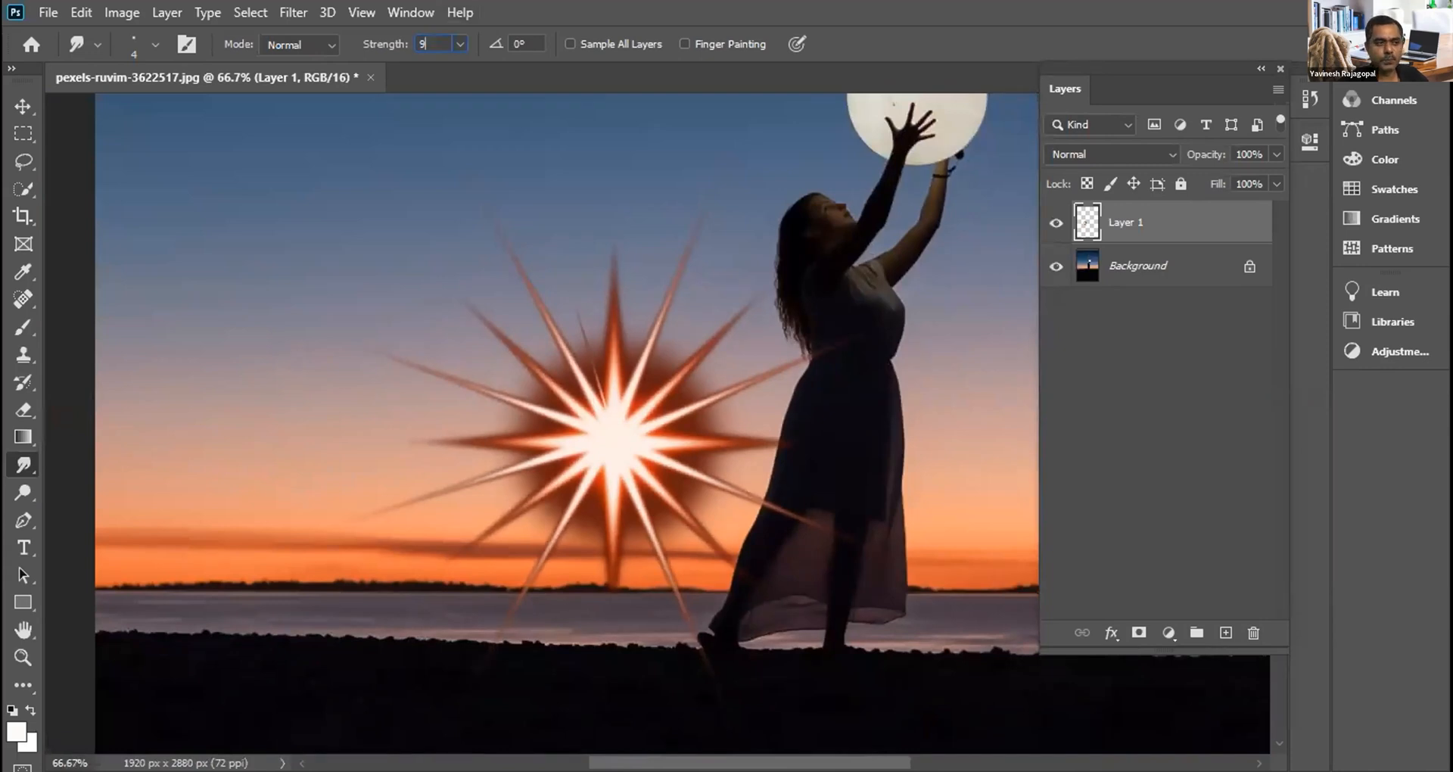
key("Return")
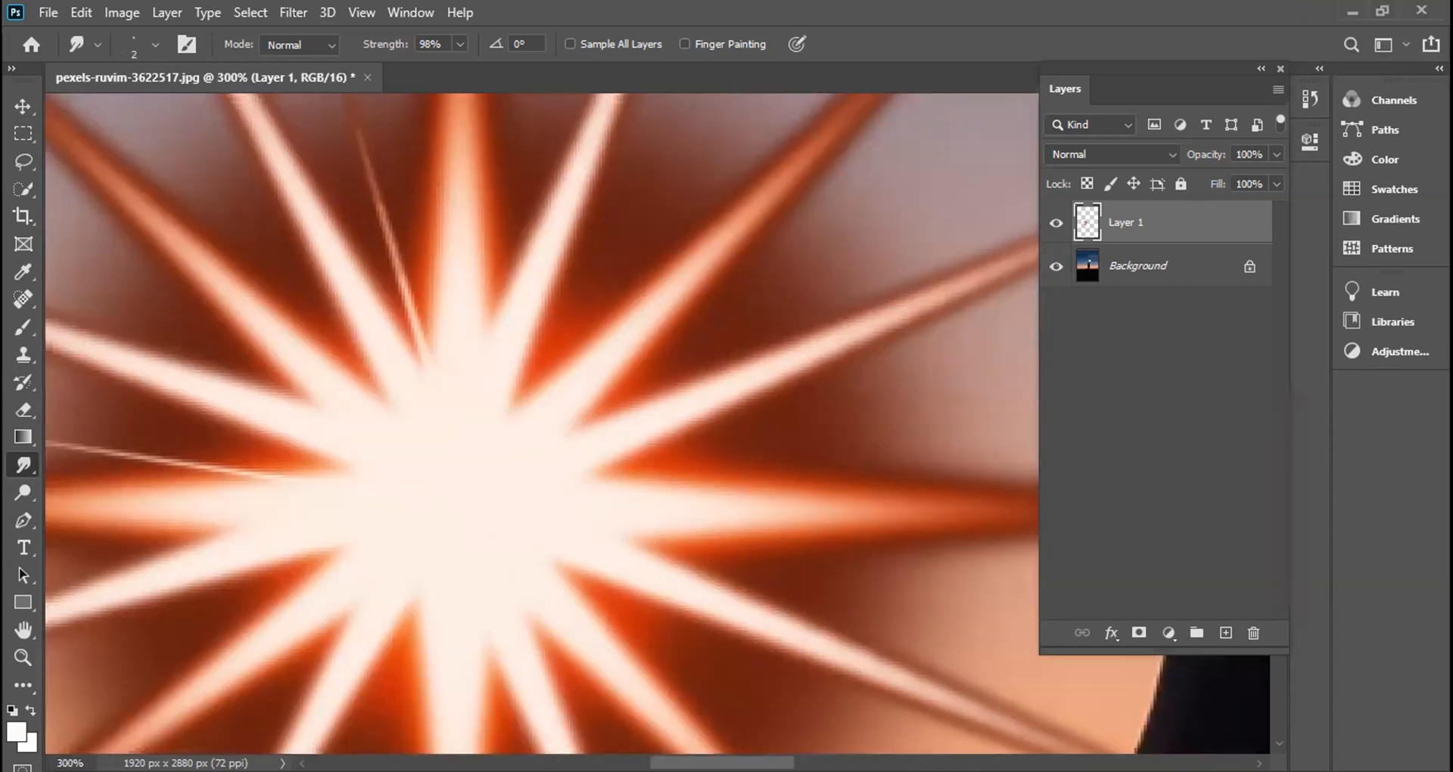
key("ctrl+minus")
key("ctrl+minus")
key("ctrl+minus")
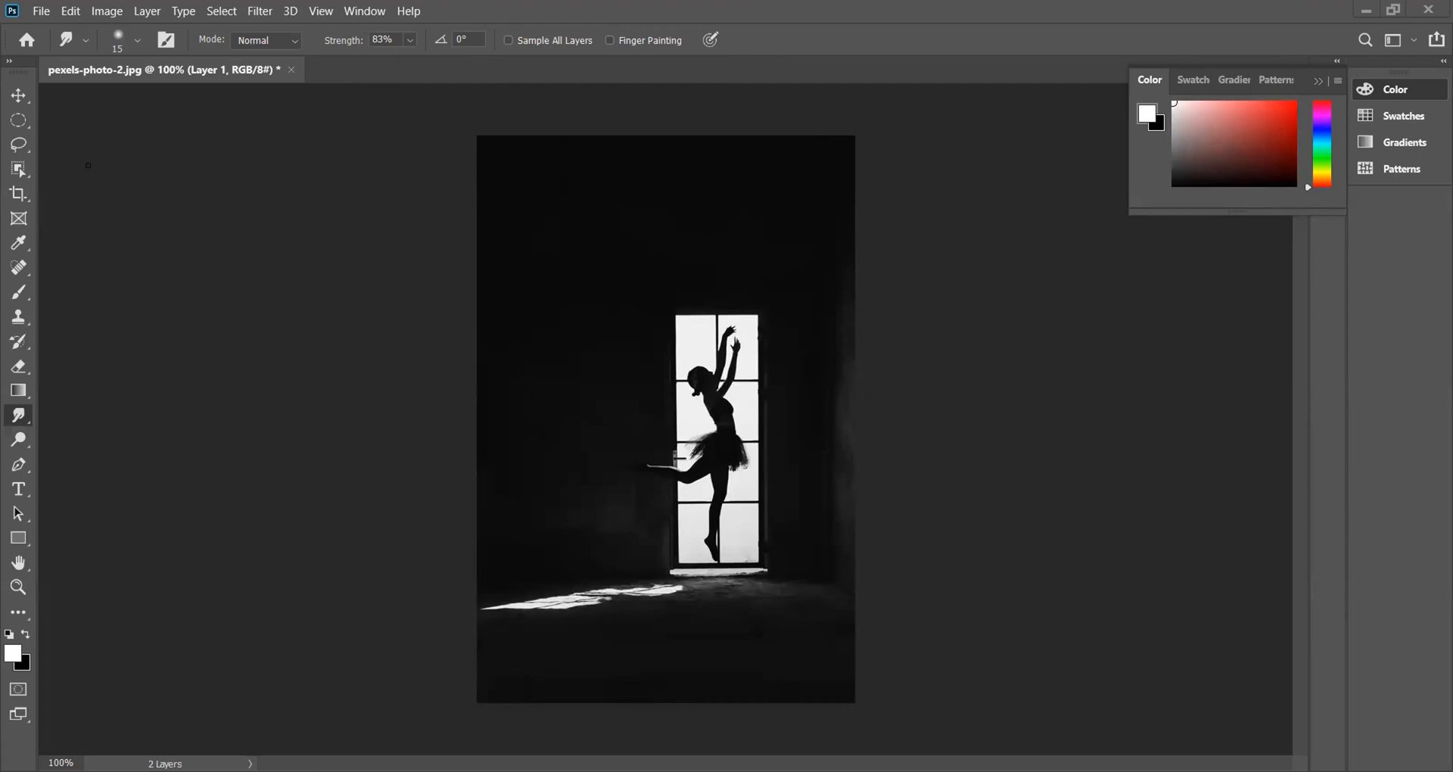
Step: Show the layers list for the dancer photo
left_click(145, 10)
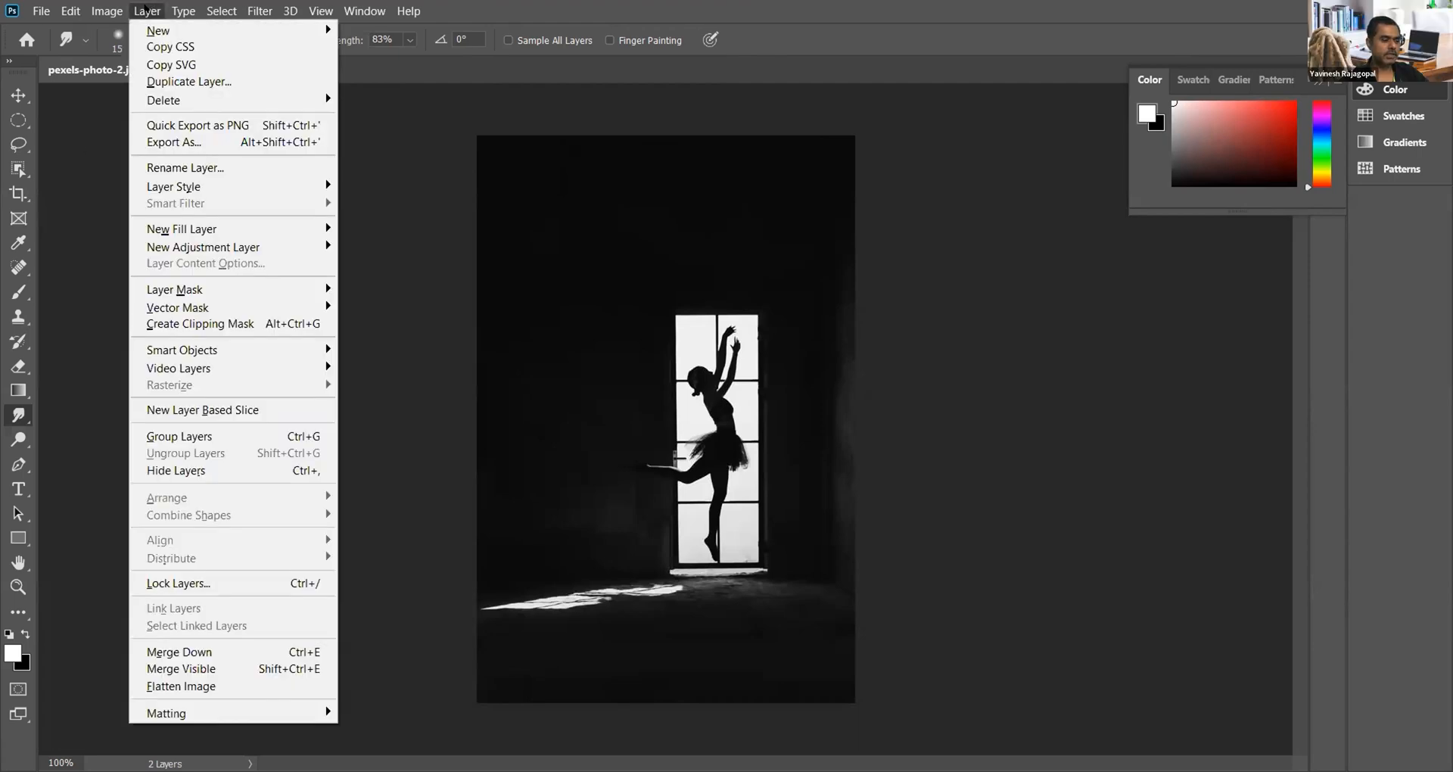
mouse_move(372, 12)
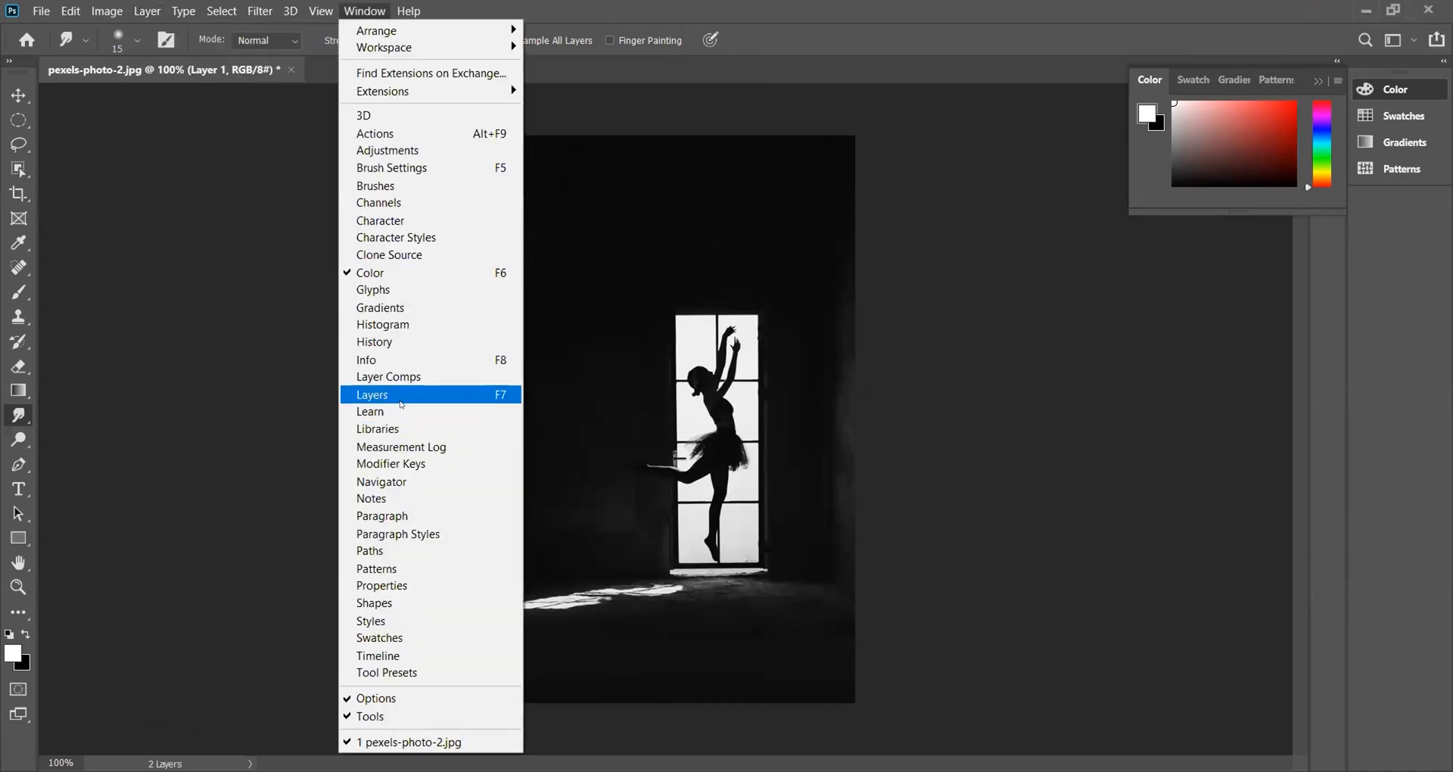
left_click(401, 395)
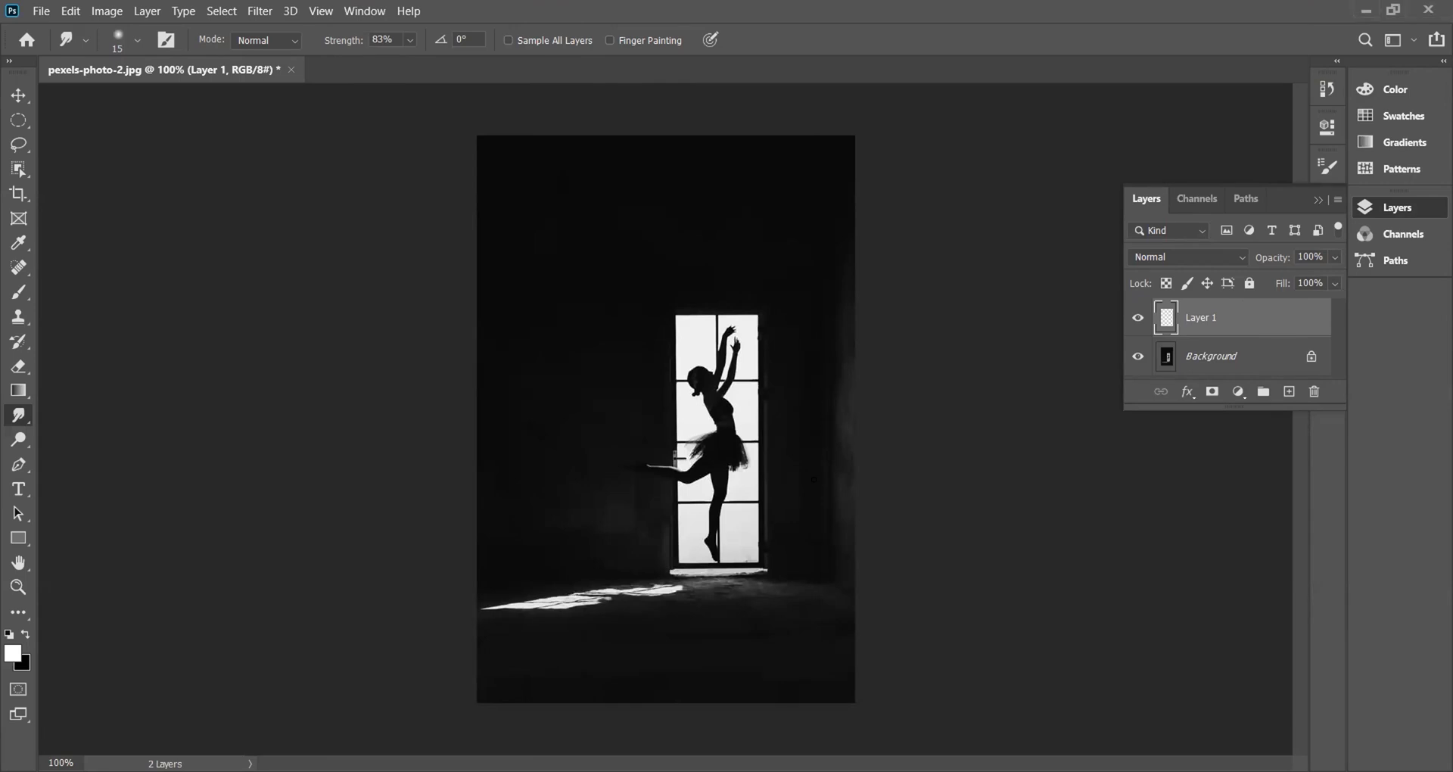
Step: Switch to the Brush tool and set its foreground colour to very dark blue, 000032
left_click(17, 293)
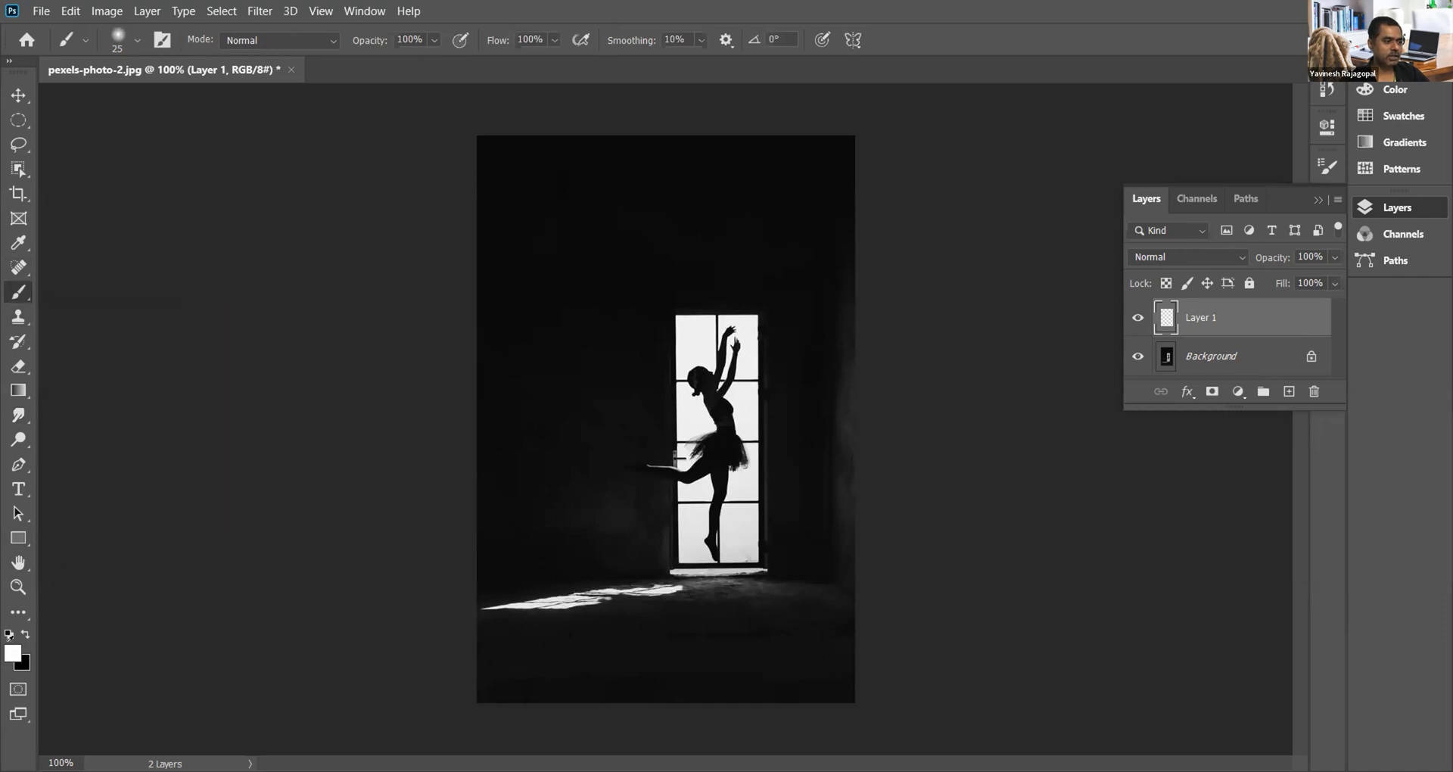
left_click(12, 652)
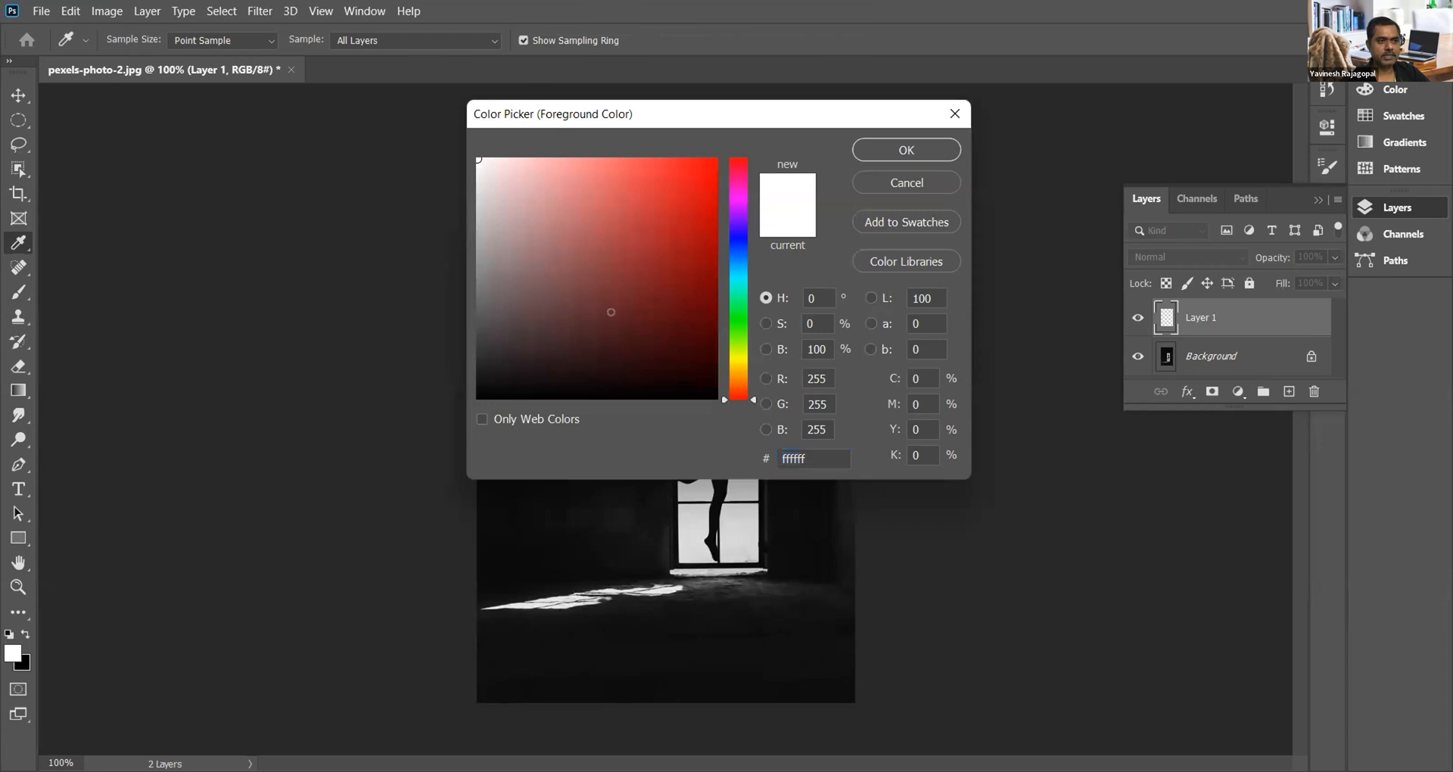
left_click(732, 238)
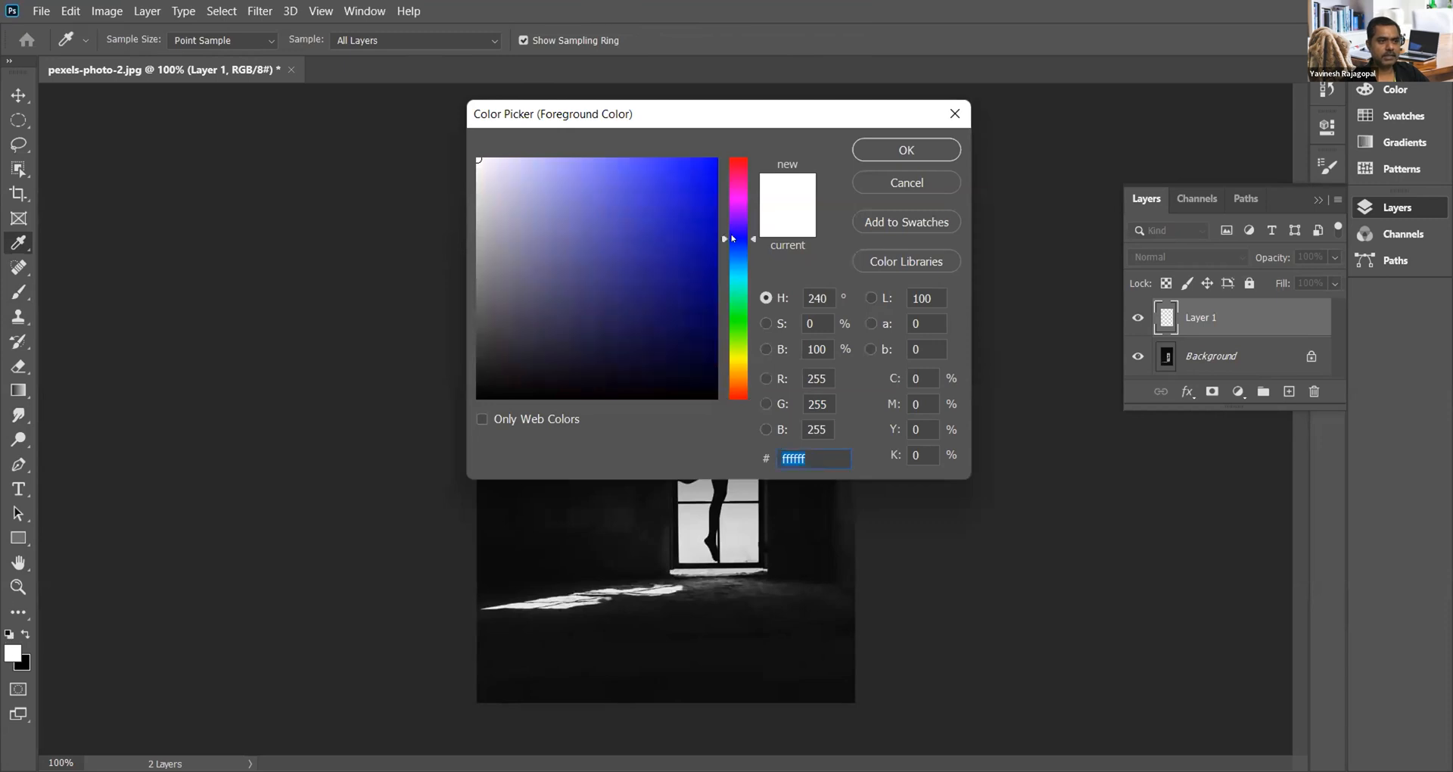
left_click_drag(707, 336, 714, 351)
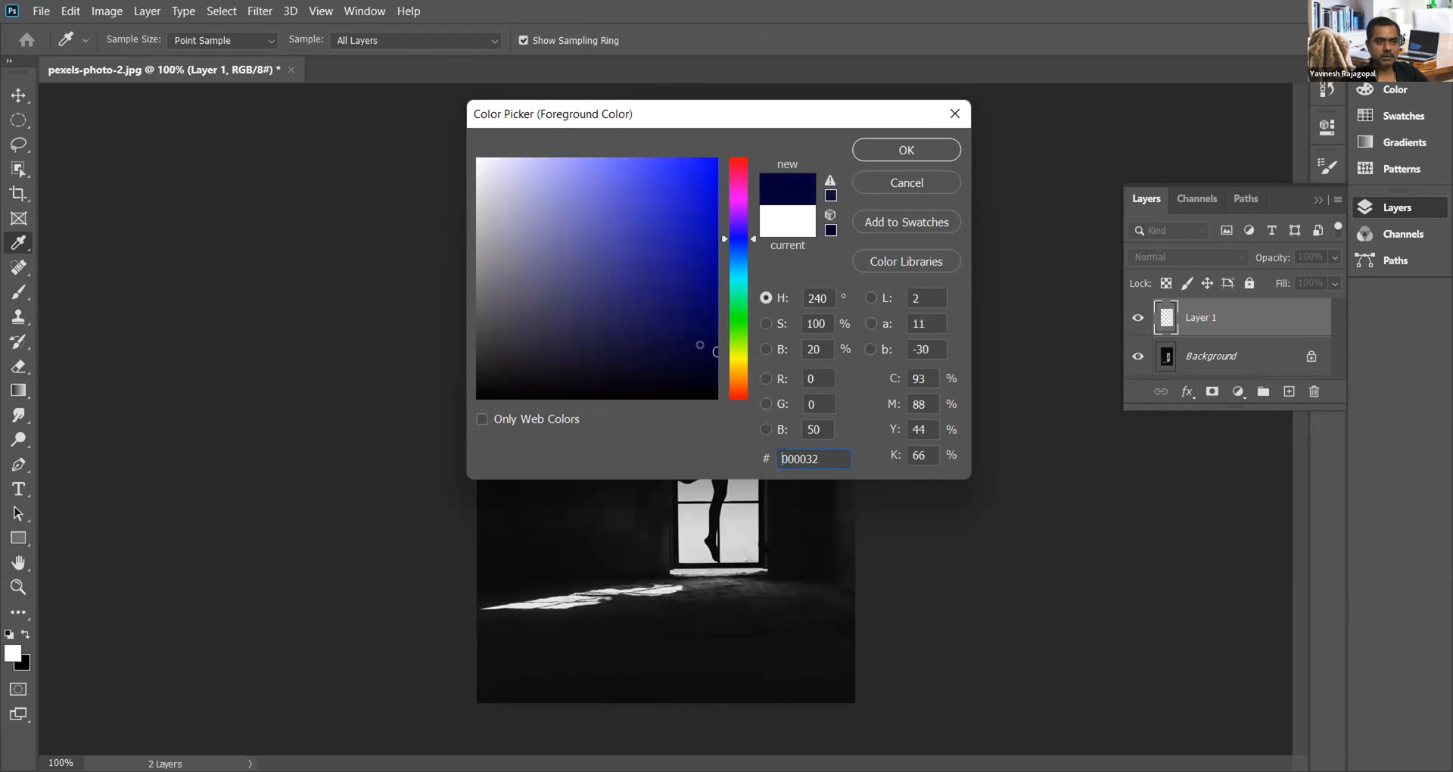
left_click(890, 151)
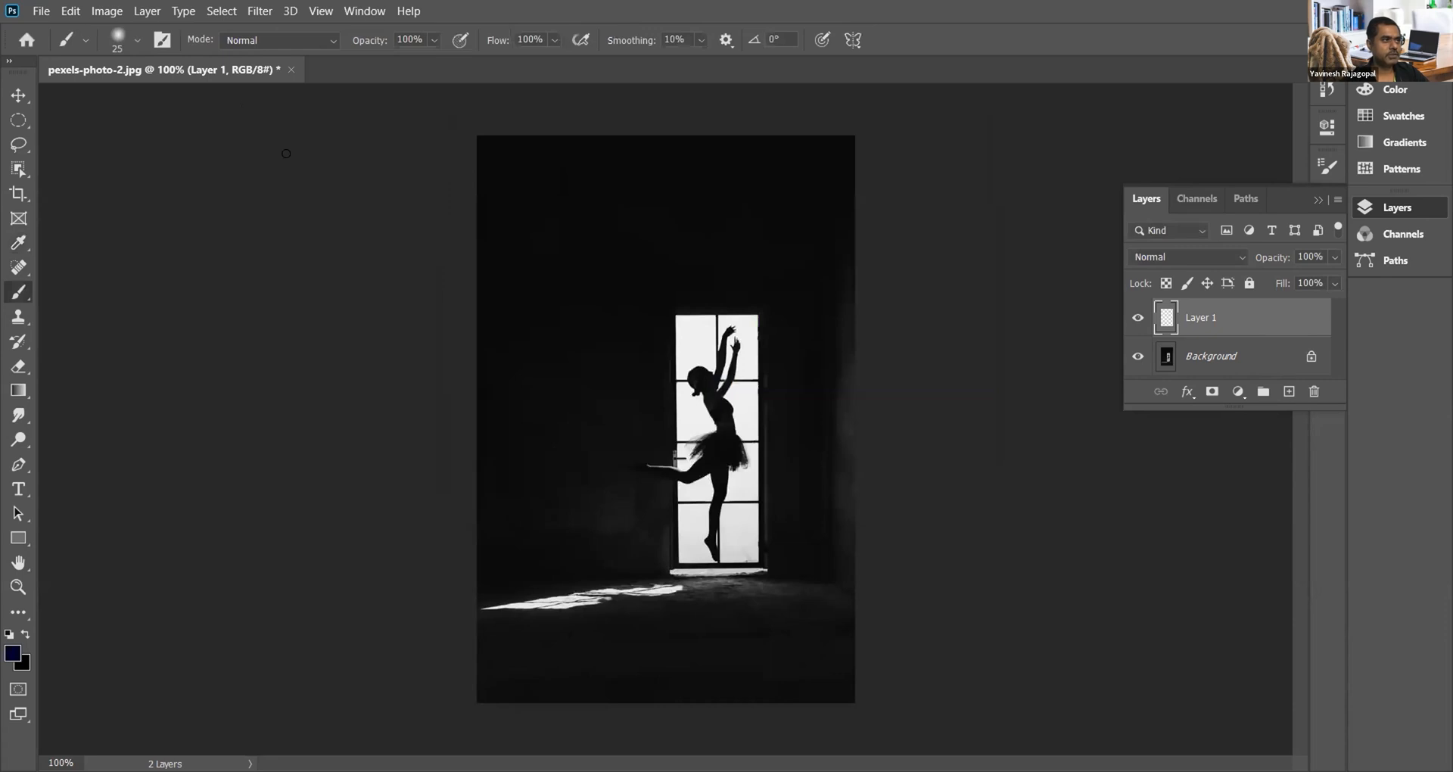
Step: Choose the Soft Round tip from the General Brushes set
left_click(137, 41)
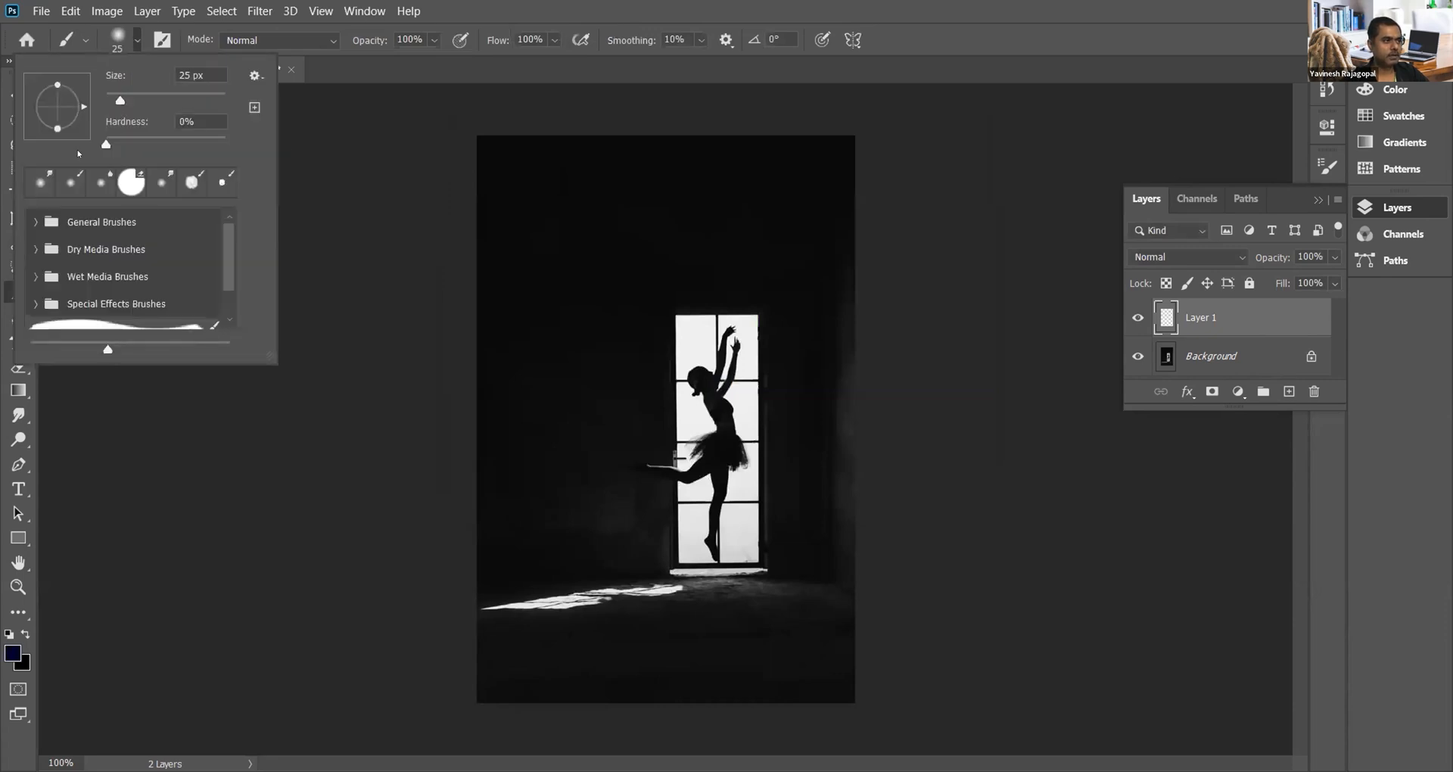
left_click(34, 222)
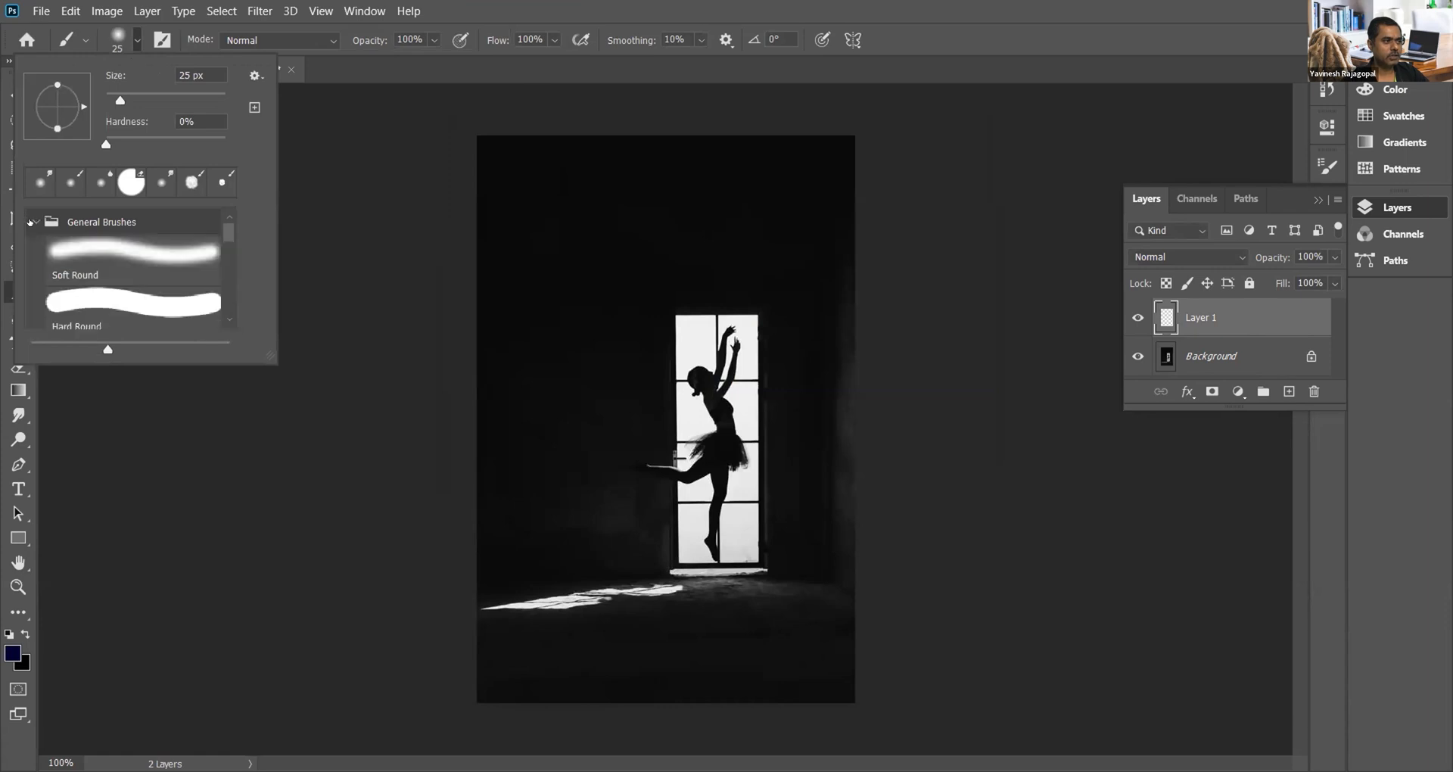
left_click(91, 249)
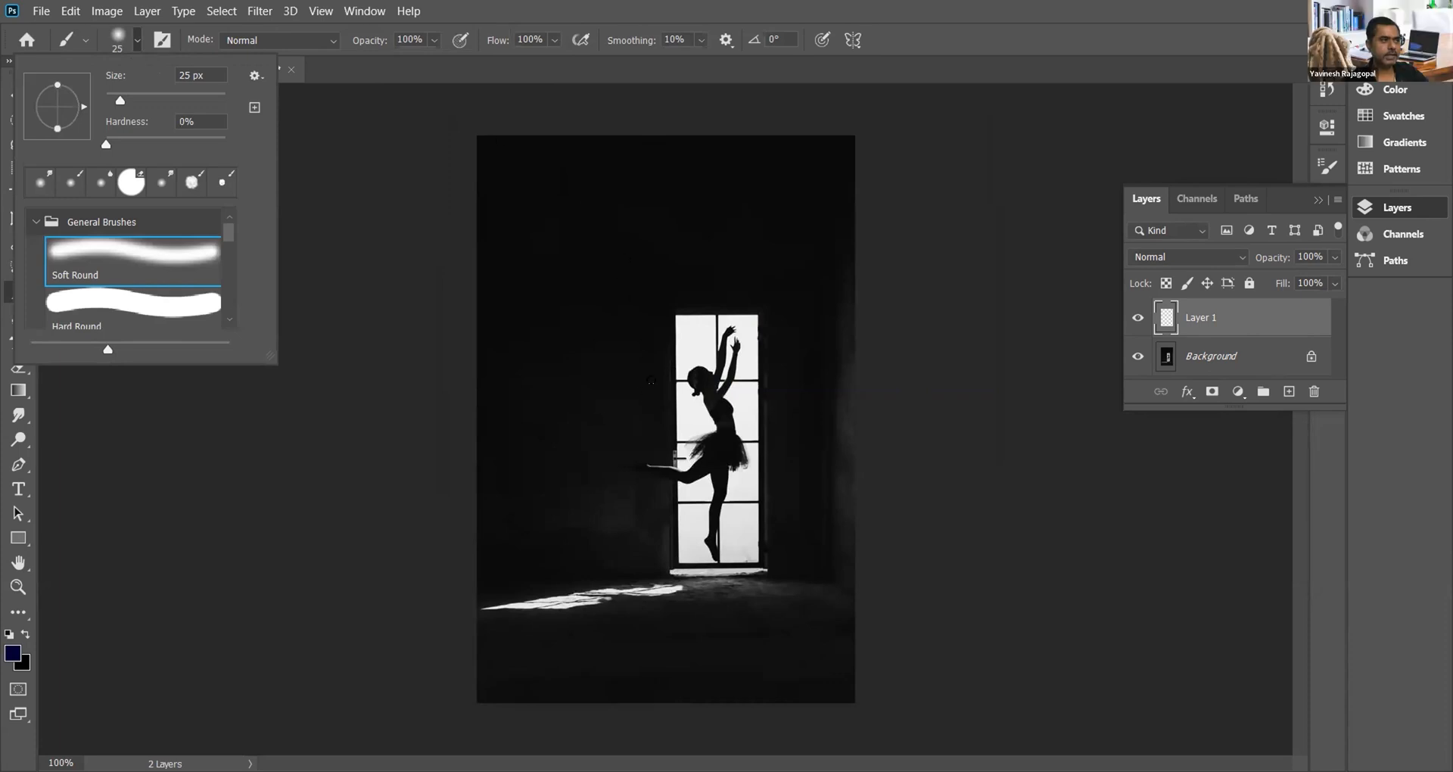
Step: Enlarge the brush to 70 px and dab a soft dark blue glow just left of the dancer's head
key("bracketright")
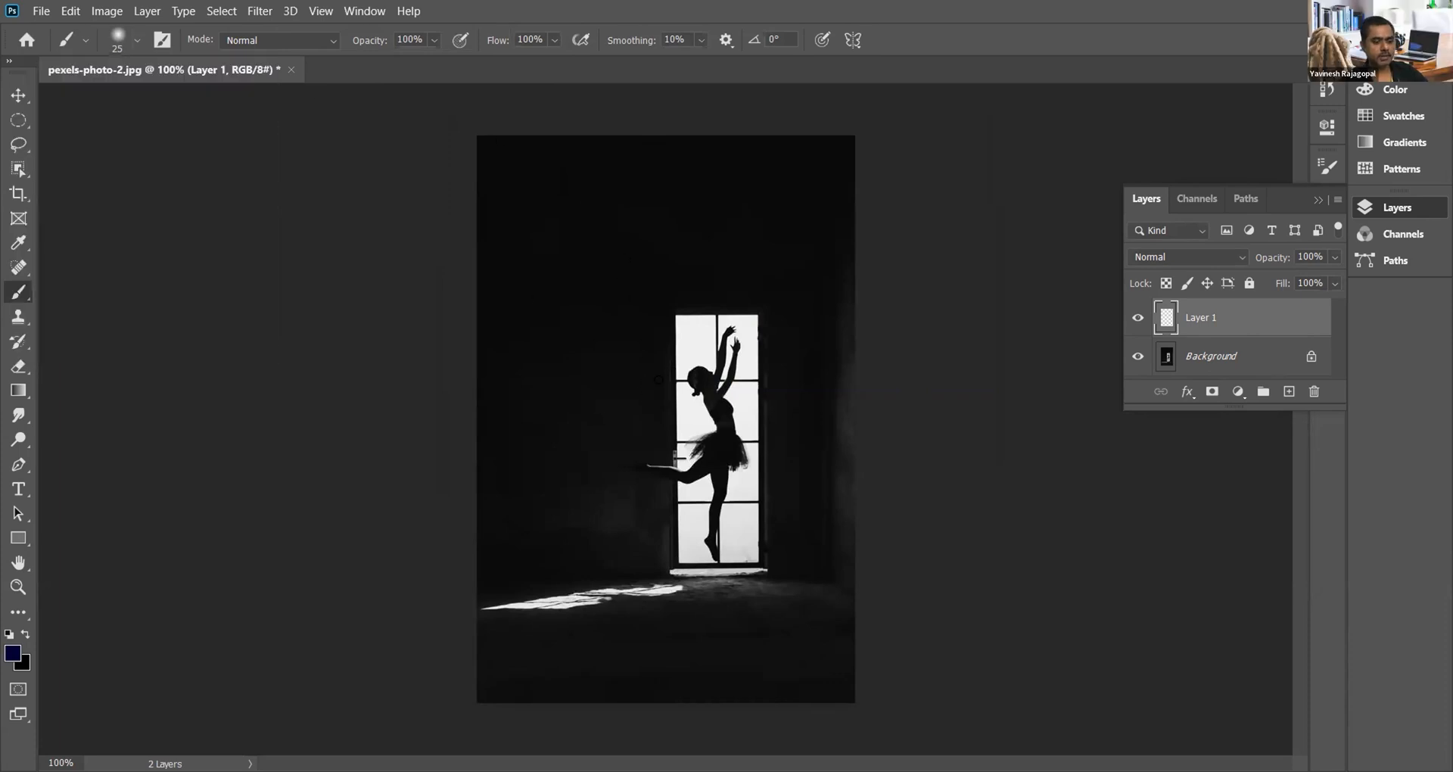
key("bracketright")
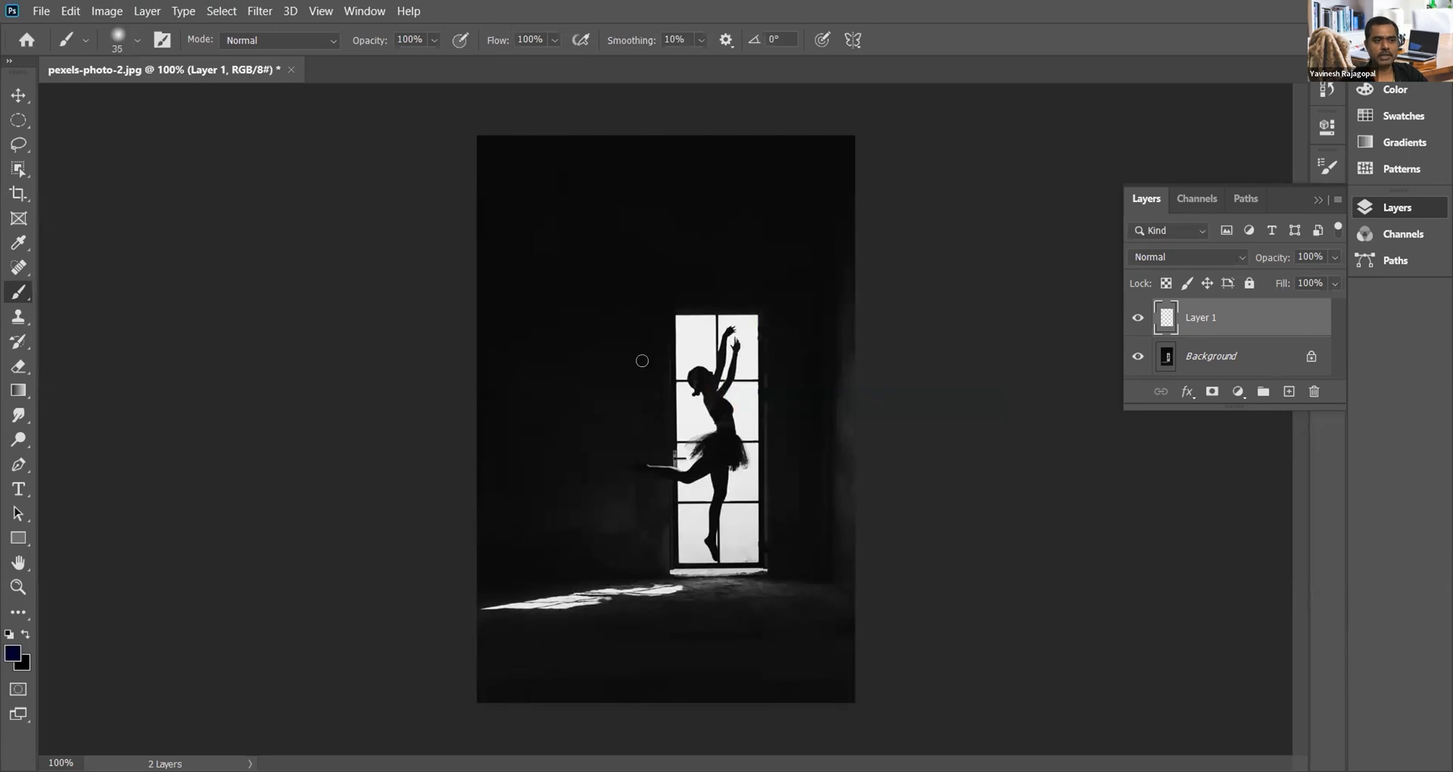
key("bracketright")
key("bracketright")
key("bracketright")
key("bracketright")
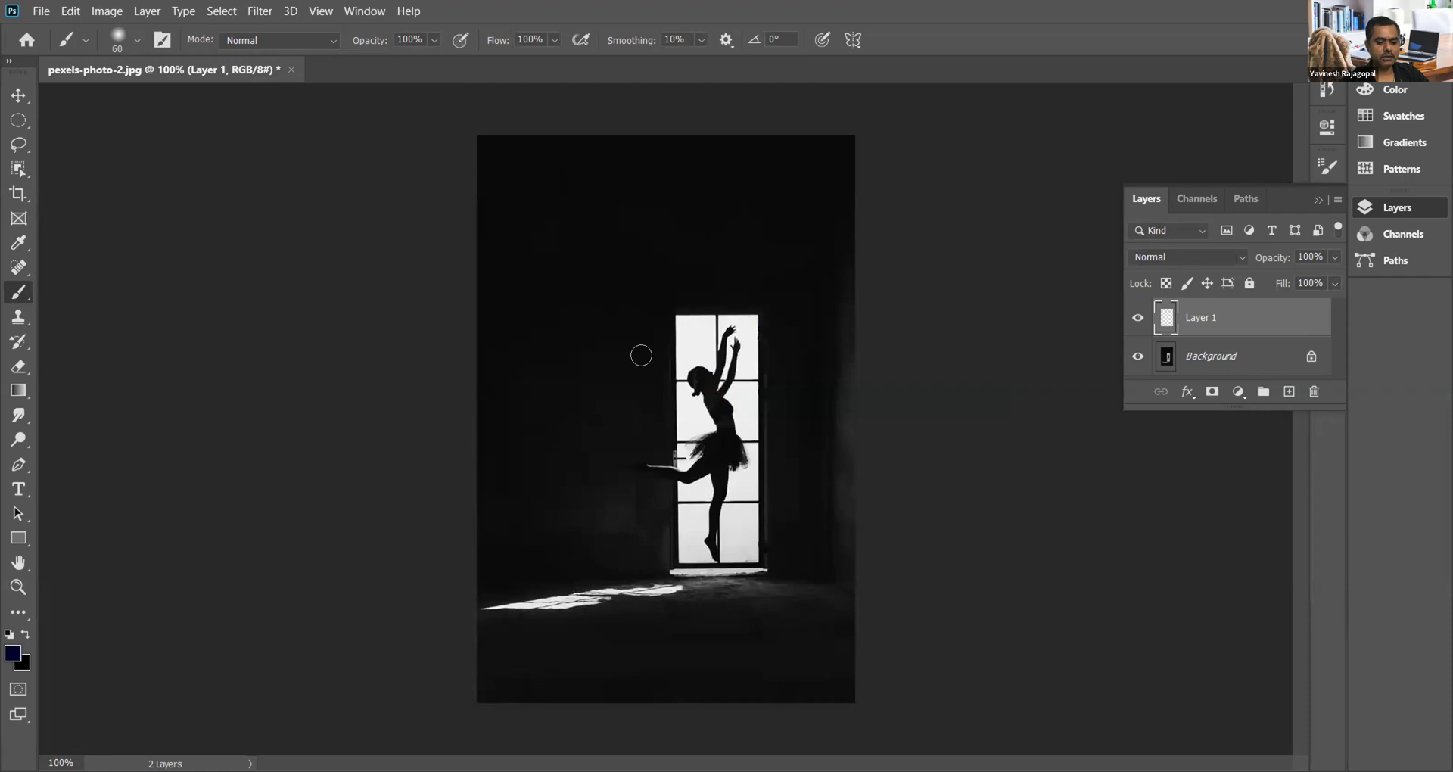
key("bracketright")
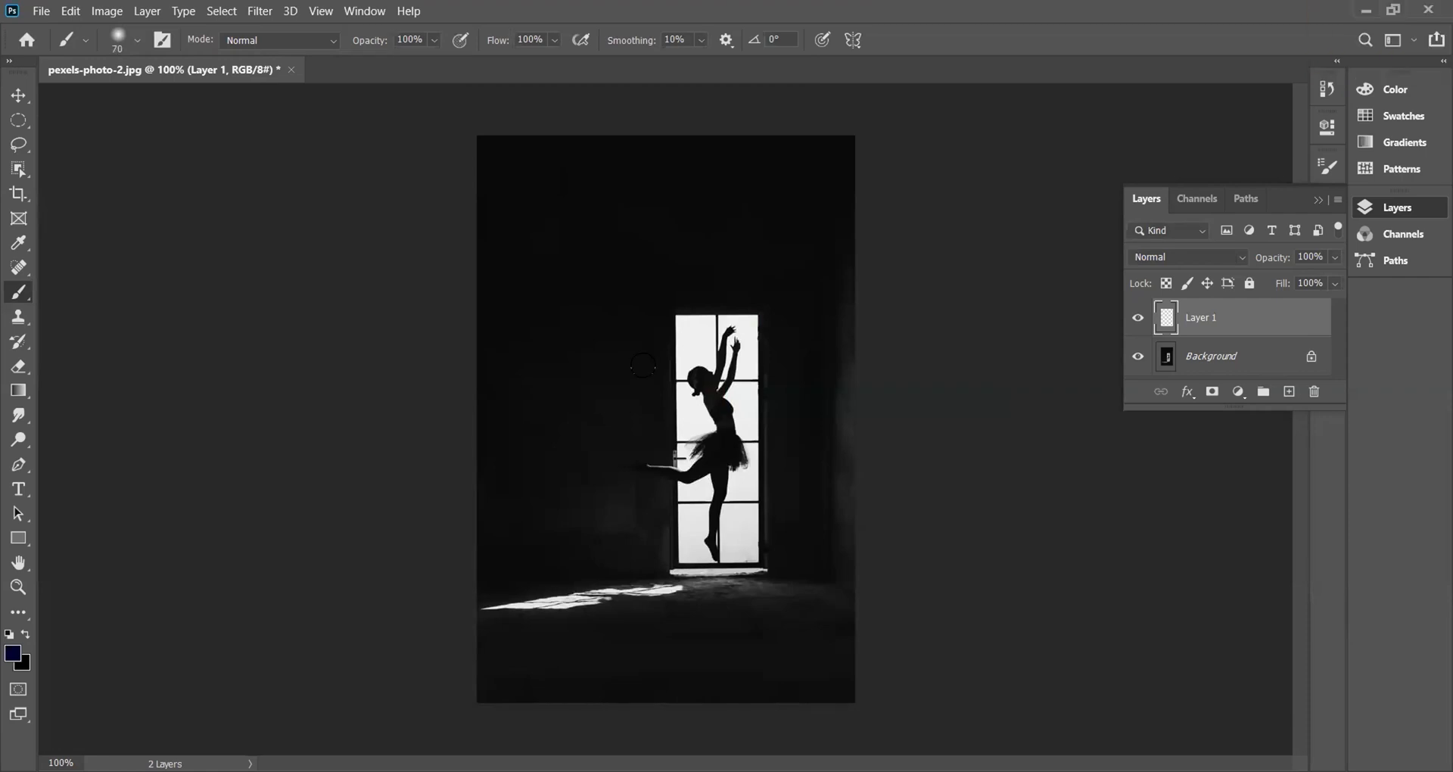
left_click_drag(646, 368, 647, 369)
left_click(646, 368)
left_click(646, 368)
left_click(646, 369)
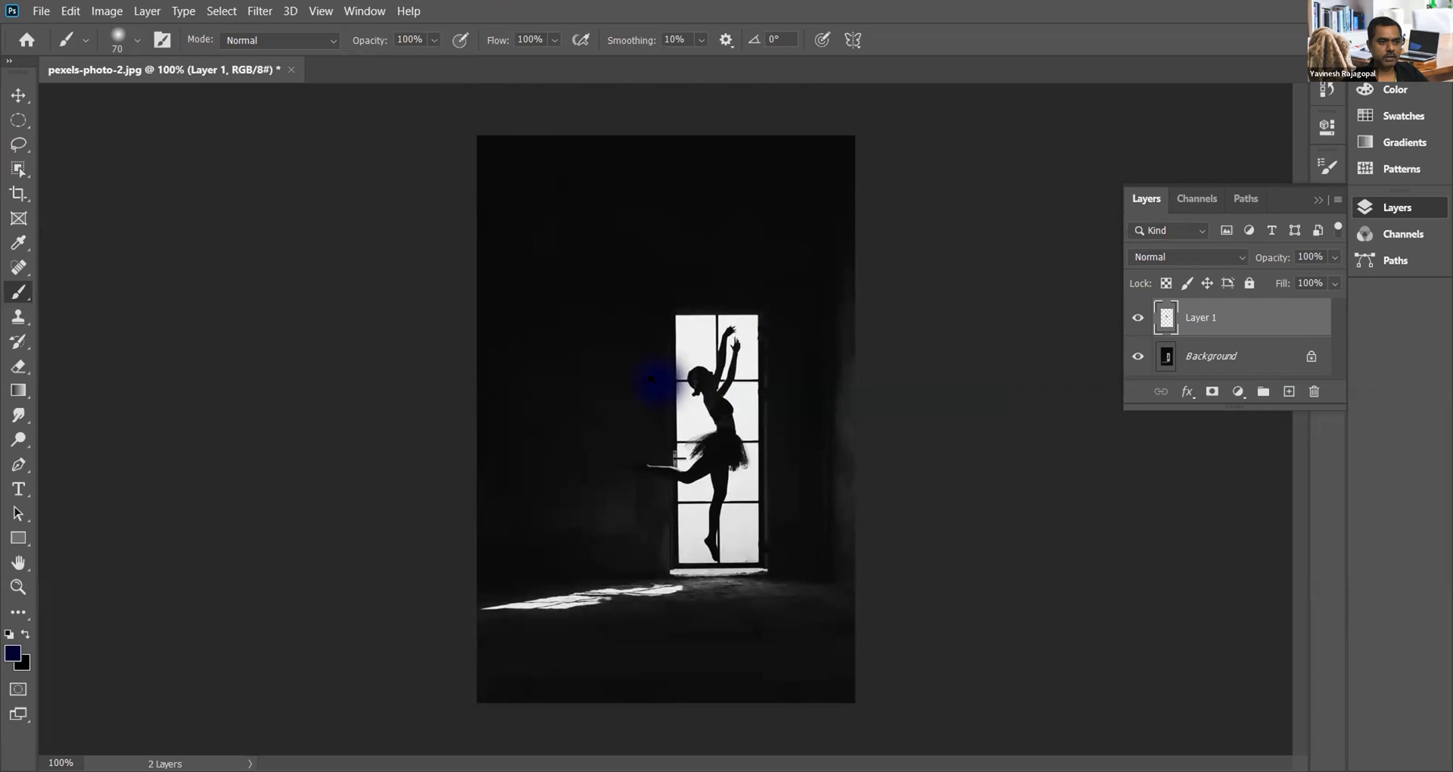
Step: Set the foreground colour to bright blue 0c0cd0 and dab a smaller spot in the middle of the dark blue glow
scroll(651, 378, "up", 2)
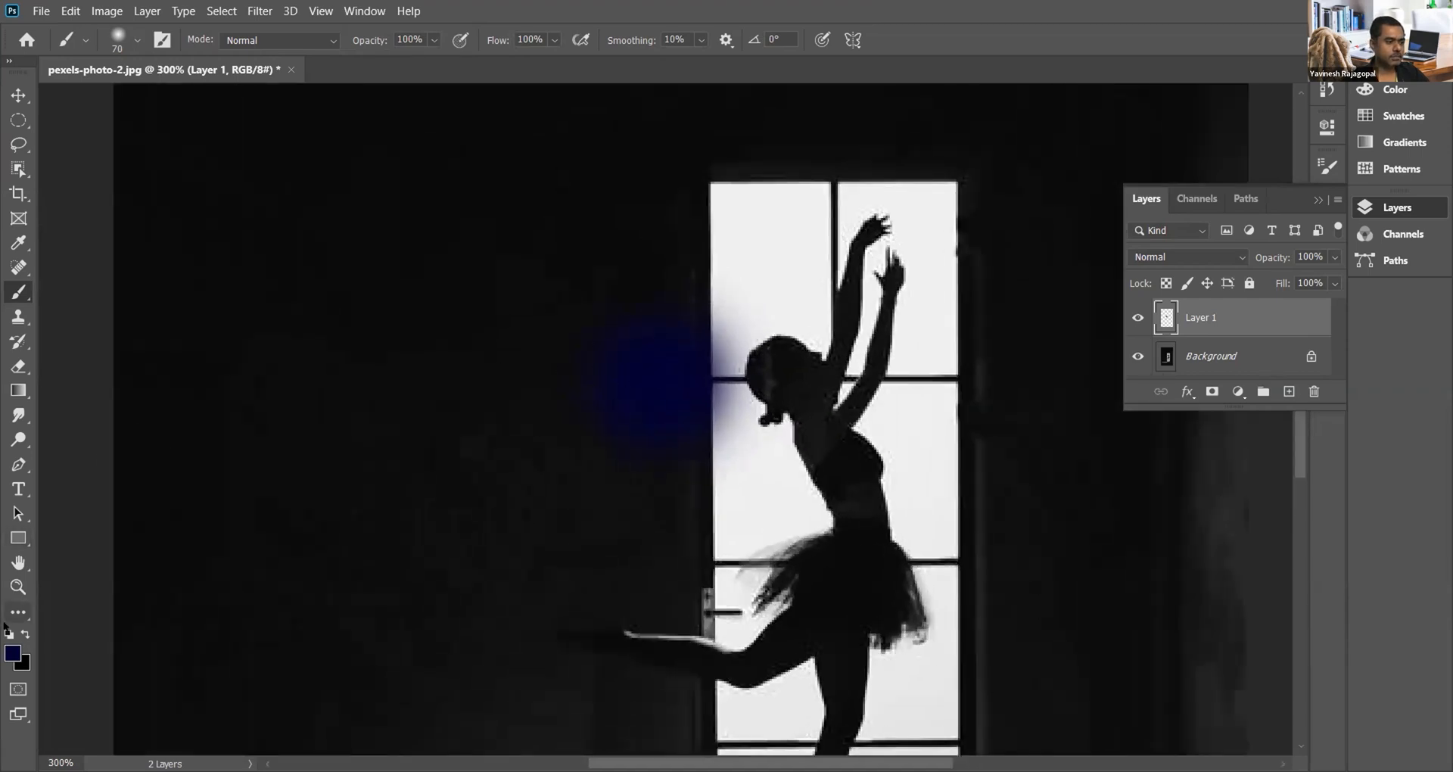
left_click(12, 652)
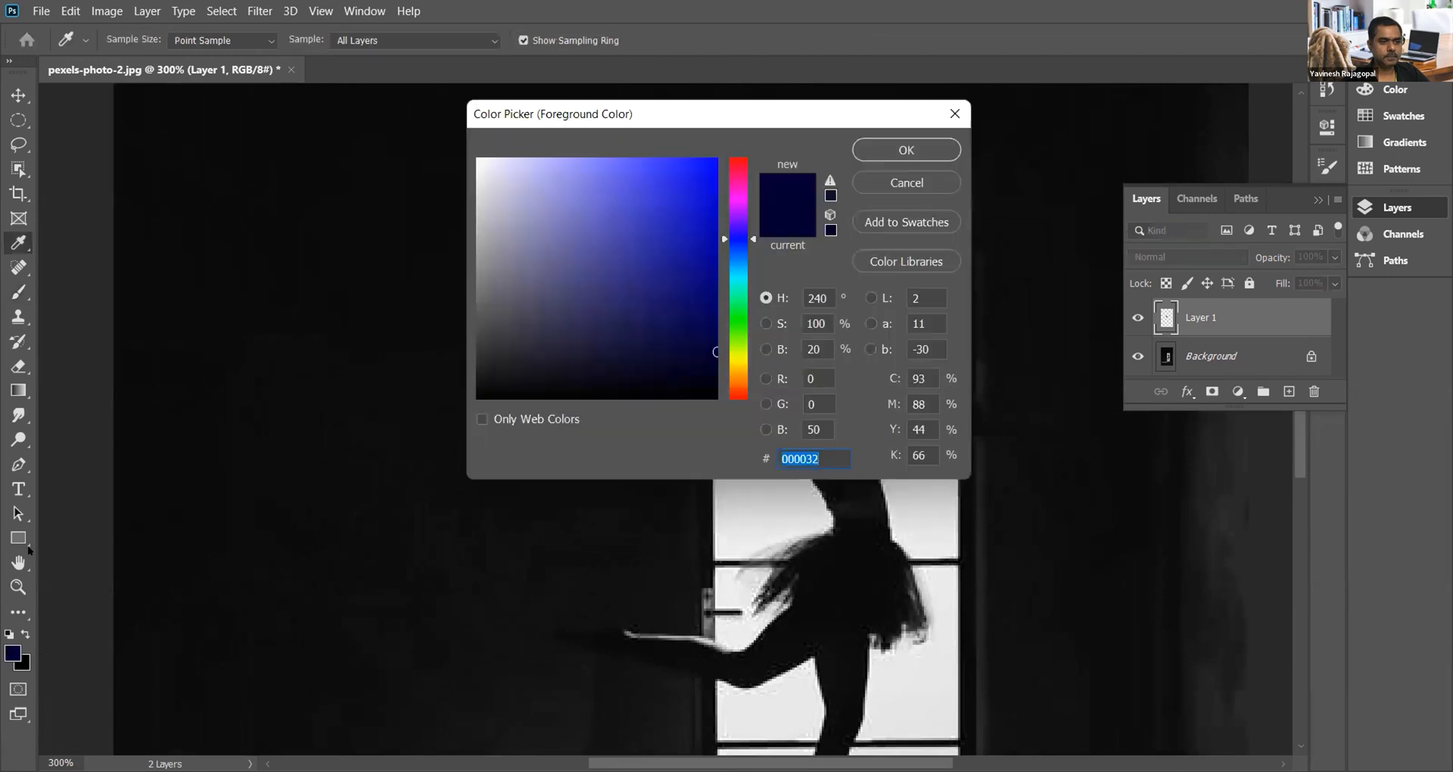
left_click(703, 202)
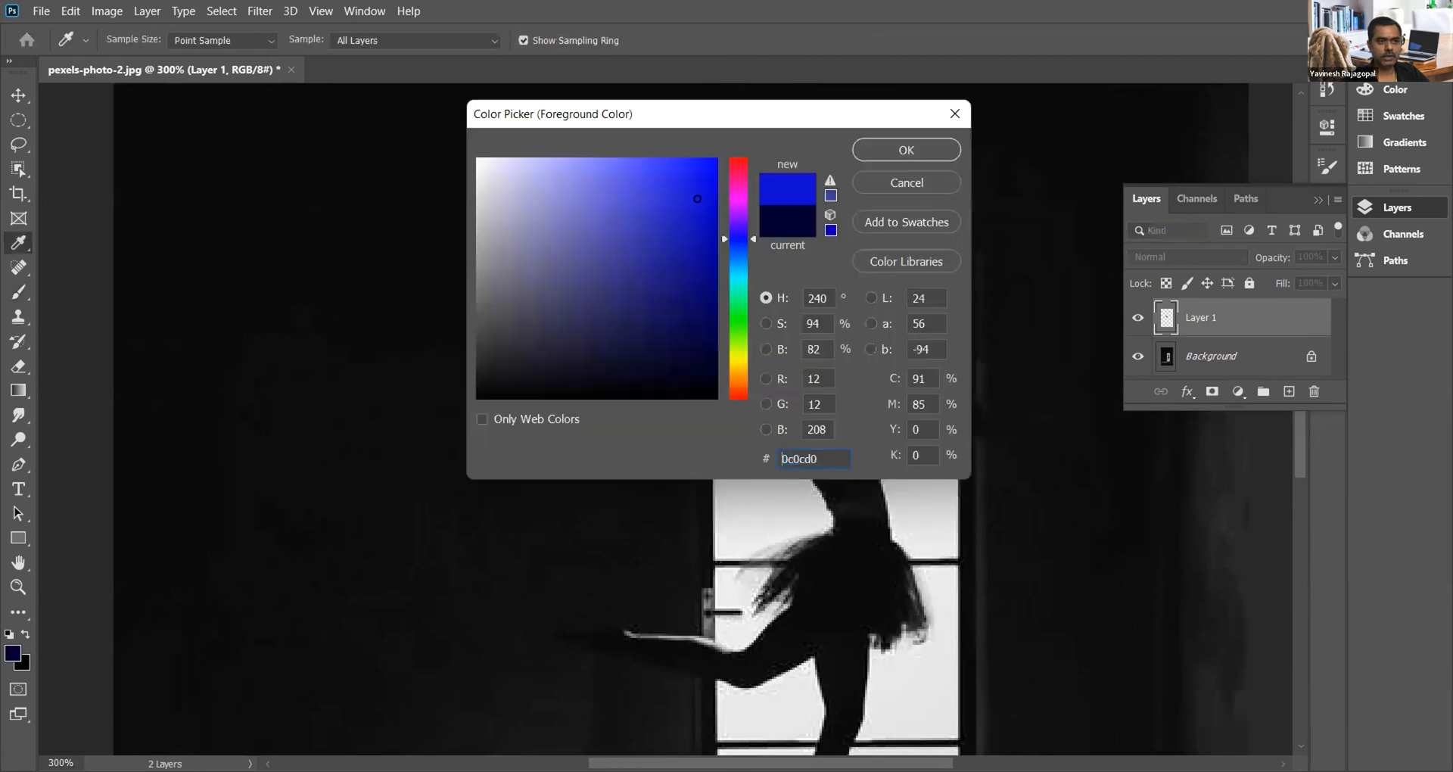
left_click(919, 150)
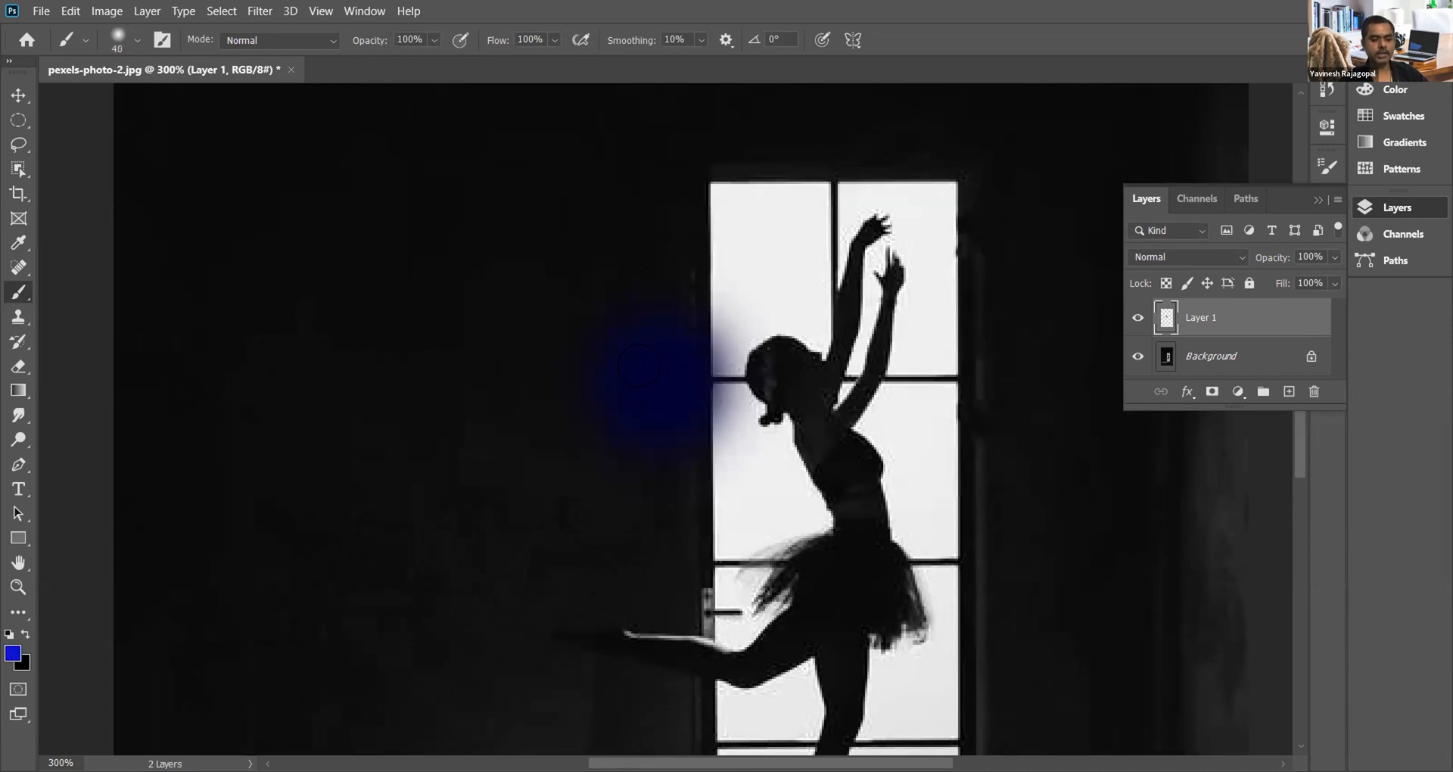
left_click(639, 366)
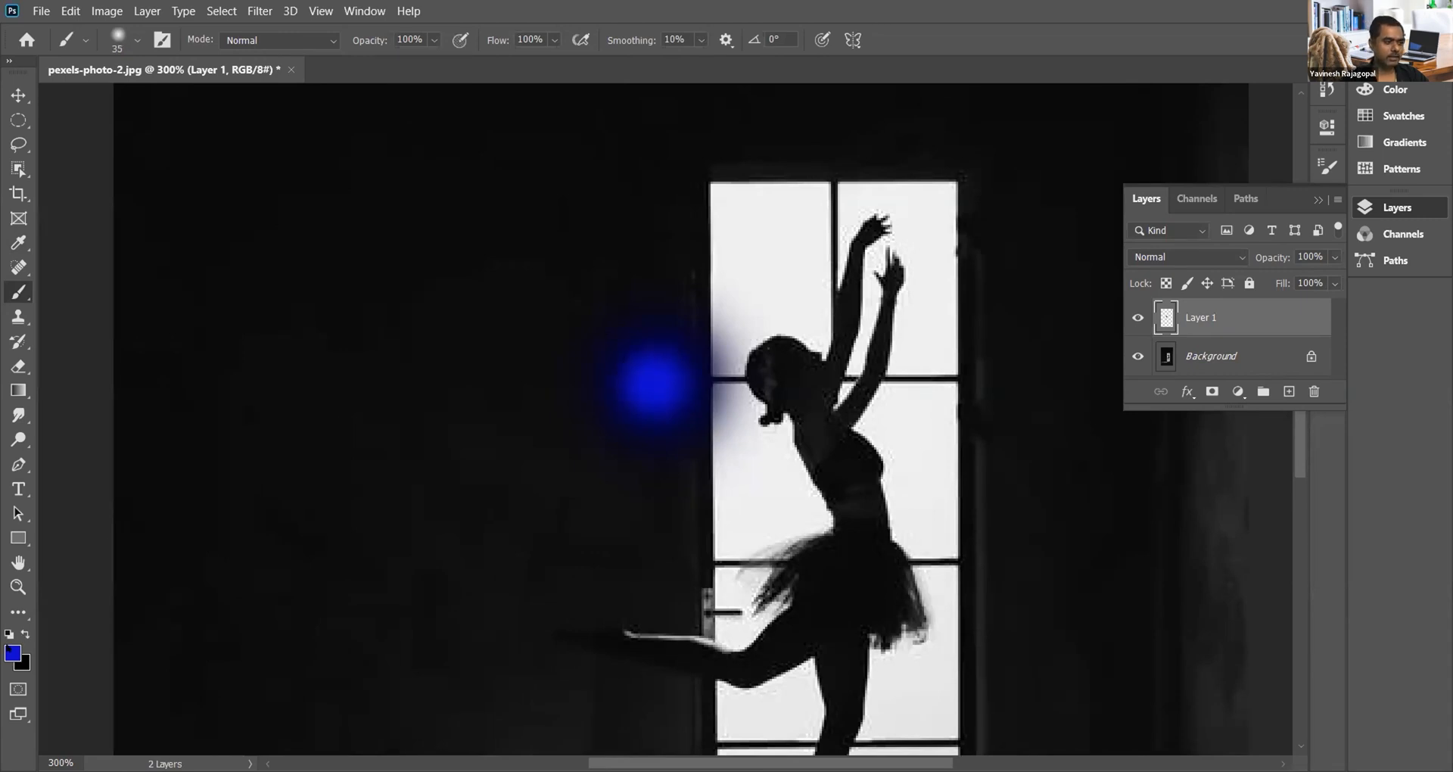
Step: Set the foreground colour to light blue, 1382ff
left_click(13, 652)
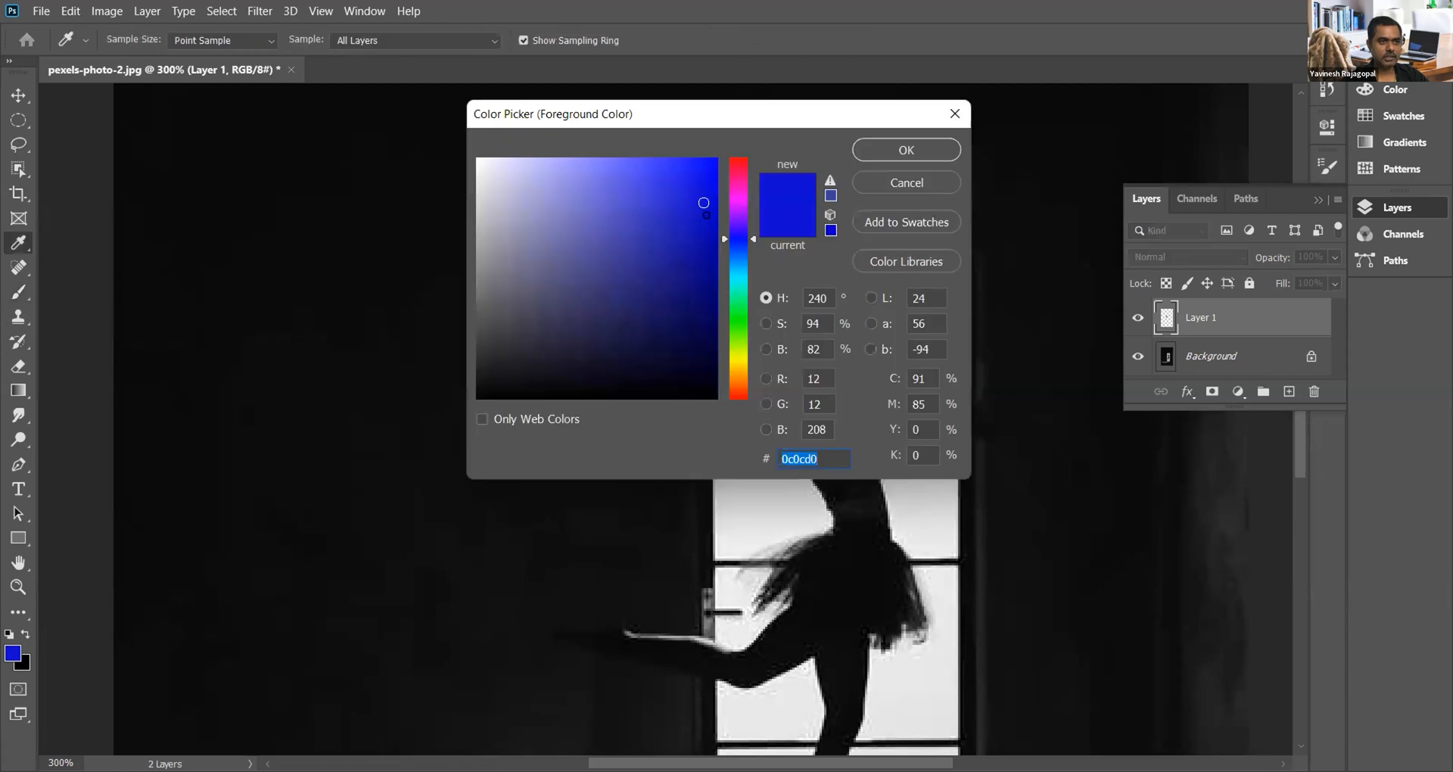
left_click(740, 257)
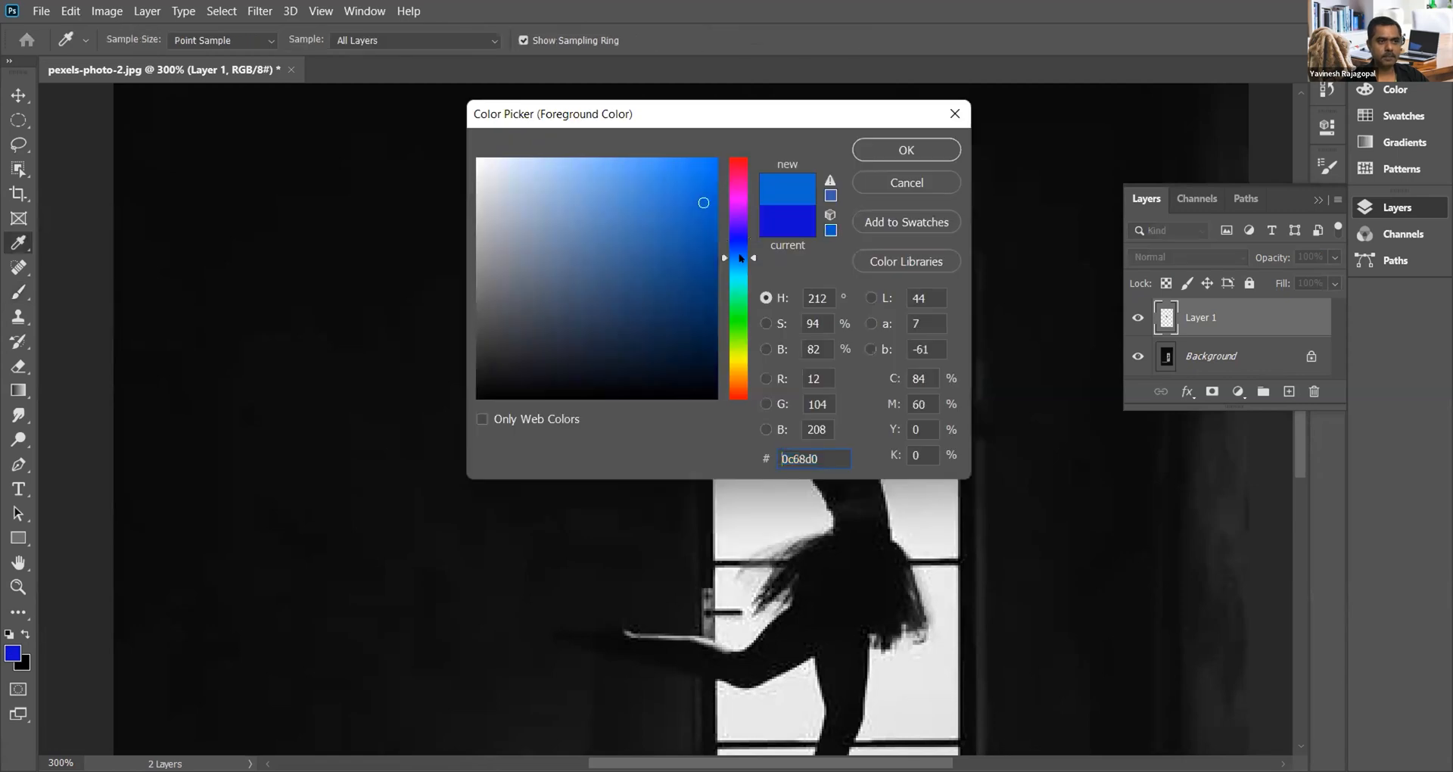
left_click_drag(701, 168, 695, 148)
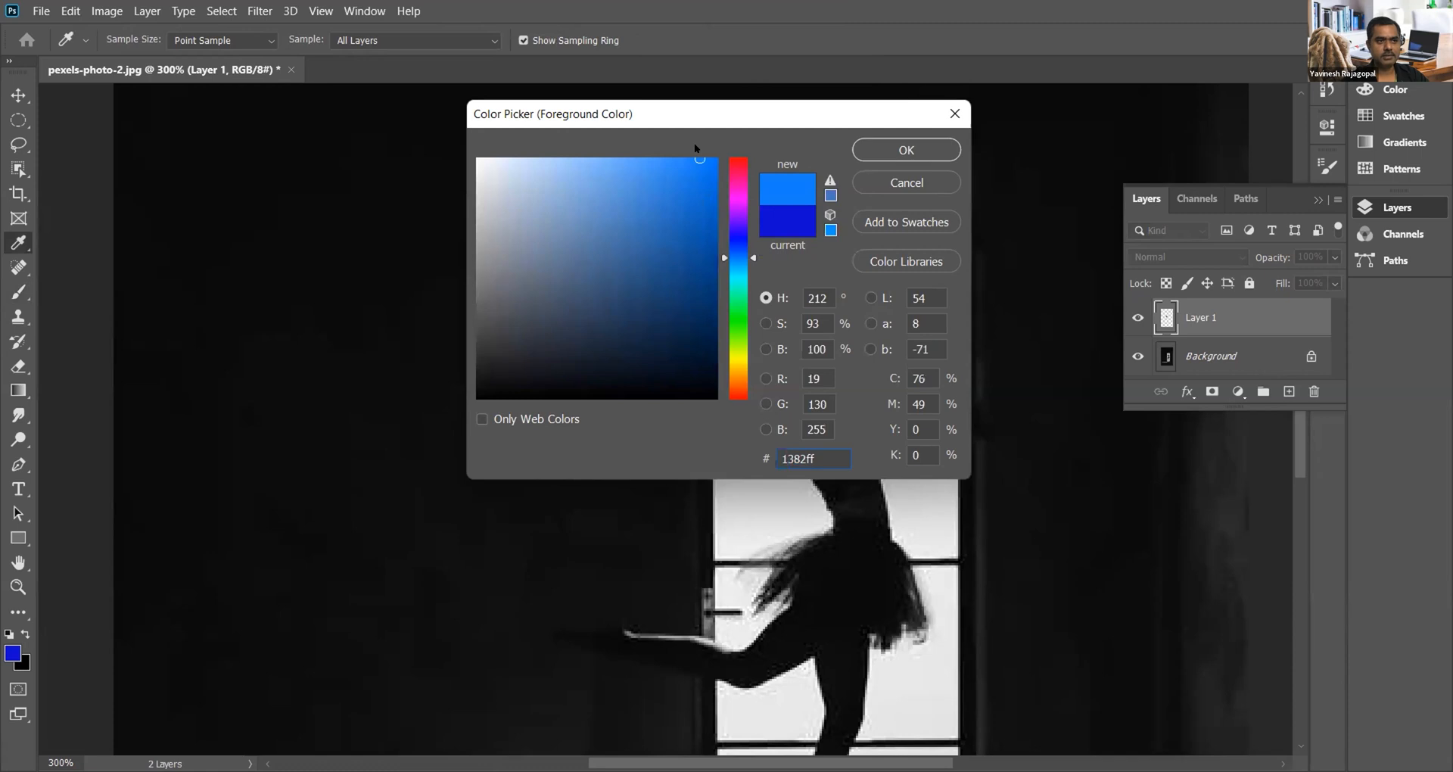
left_click(884, 145)
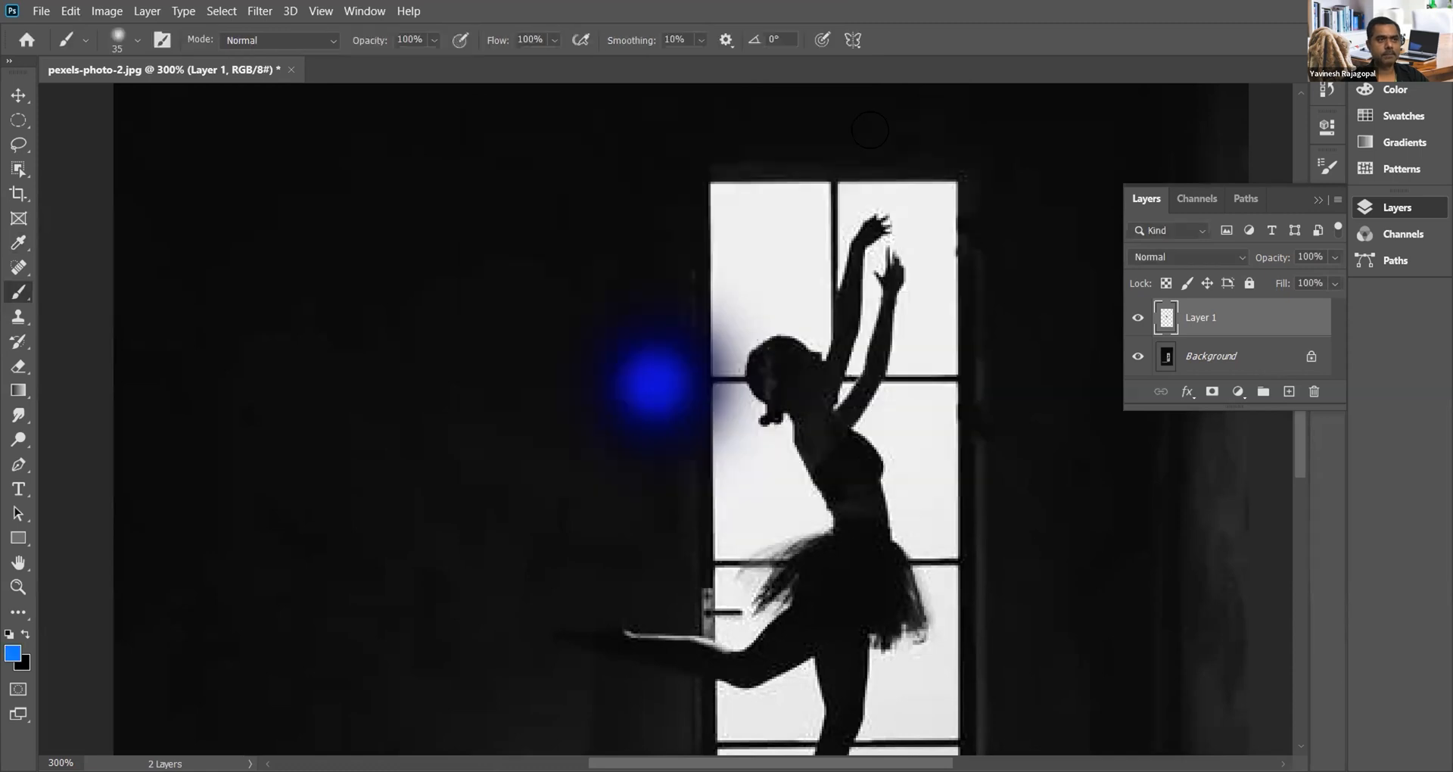
Step: Reduce the brush to 25 px and dab a light blue spot in the centre of the glow
key("bracketleft")
key("bracketleft")
key("bracketleft")
key("bracketright")
key("bracketright")
left_click(644, 374)
left_click(643, 374)
key("bracketright")
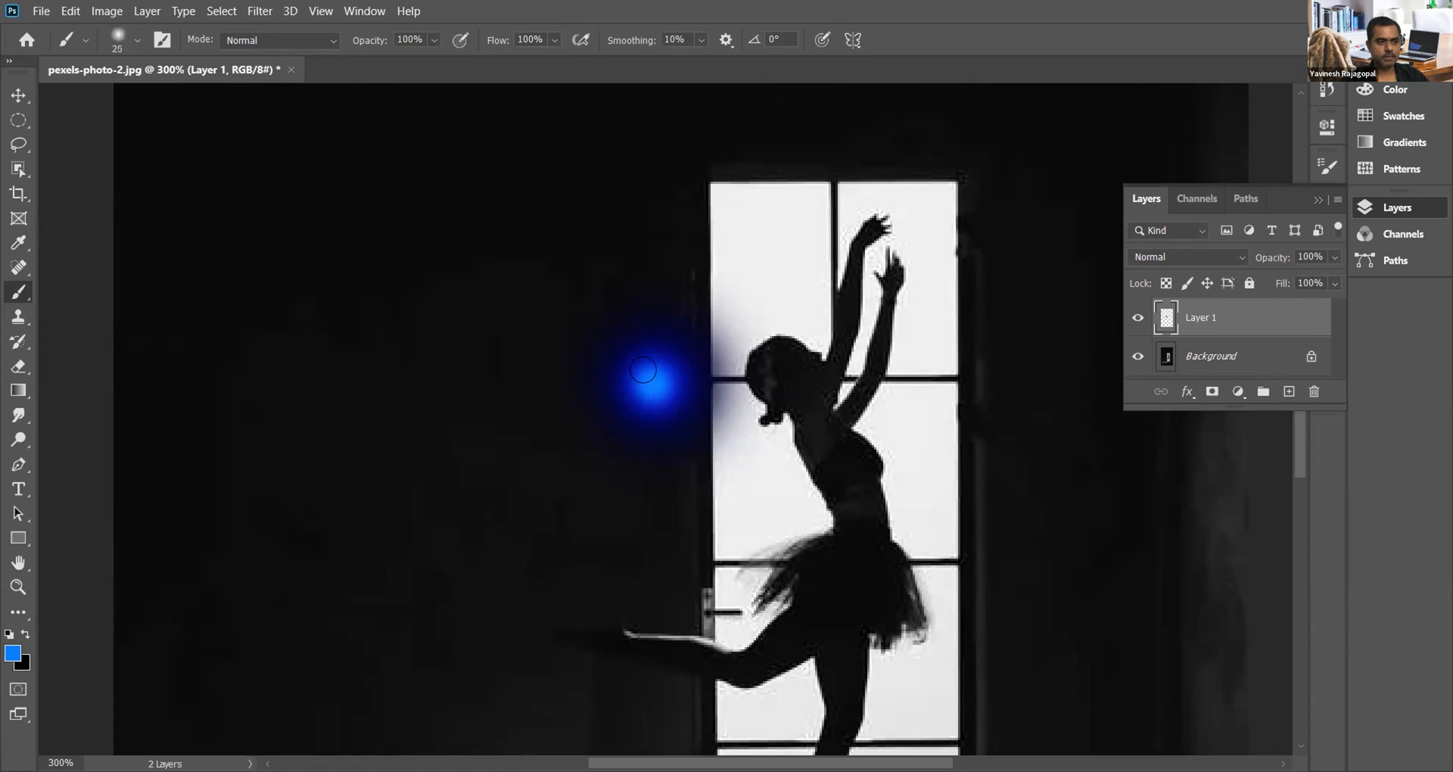
left_click(643, 371)
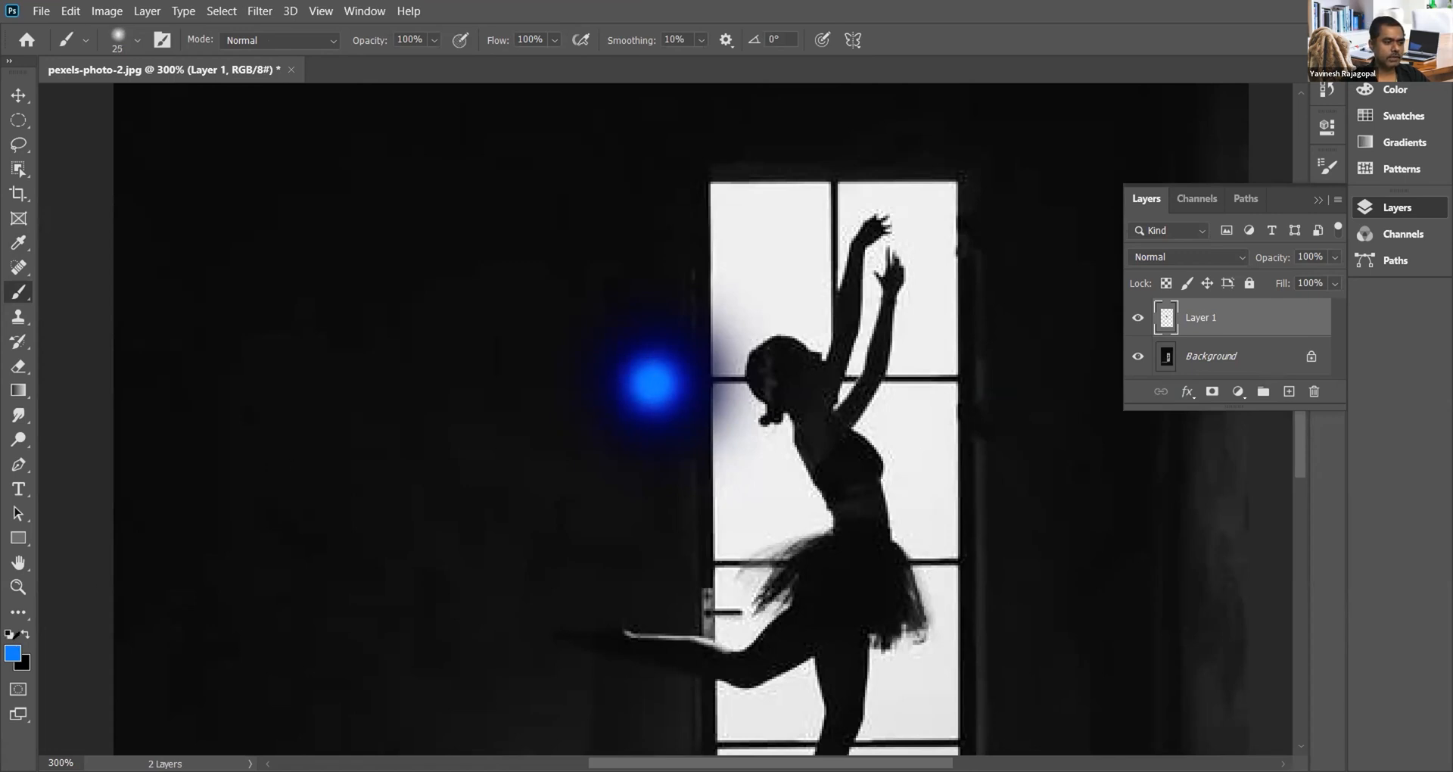
Step: Set the foreground colour to white, ffffff, and dab a bright core in the glow's centre with a 15 px brush
left_click(12, 653)
left_click_drag(503, 189, 463, 137)
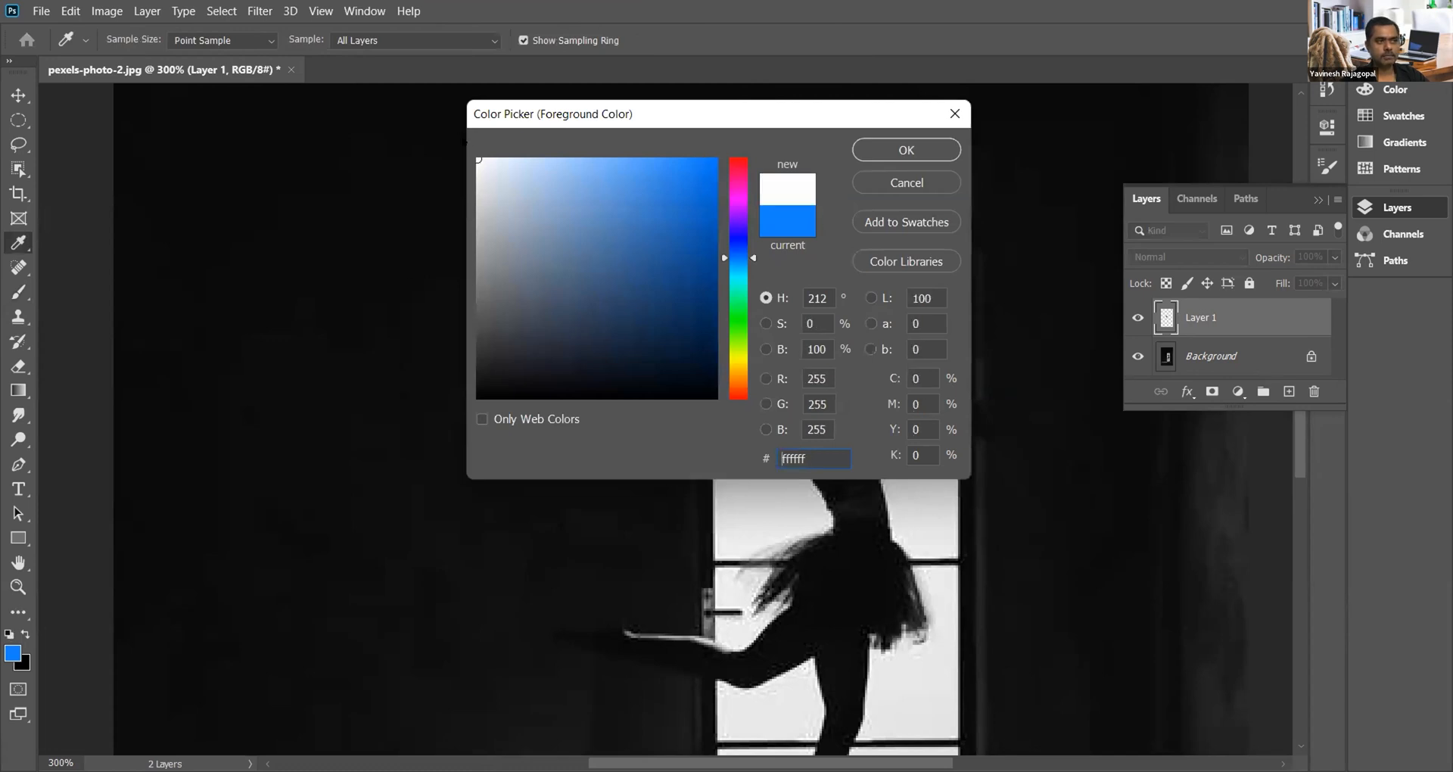
left_click(886, 150)
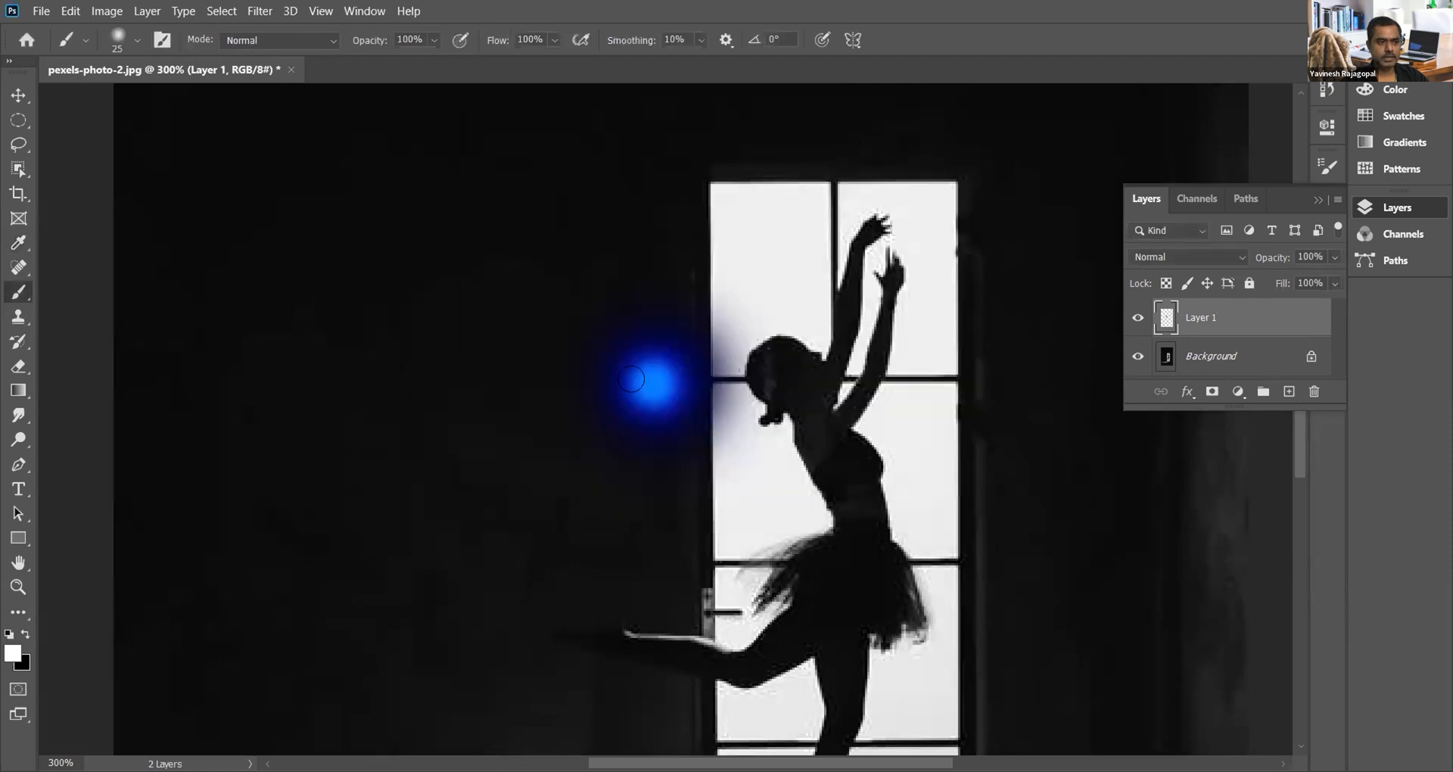
key("bracketleft")
key("bracketleft")
left_click(648, 381)
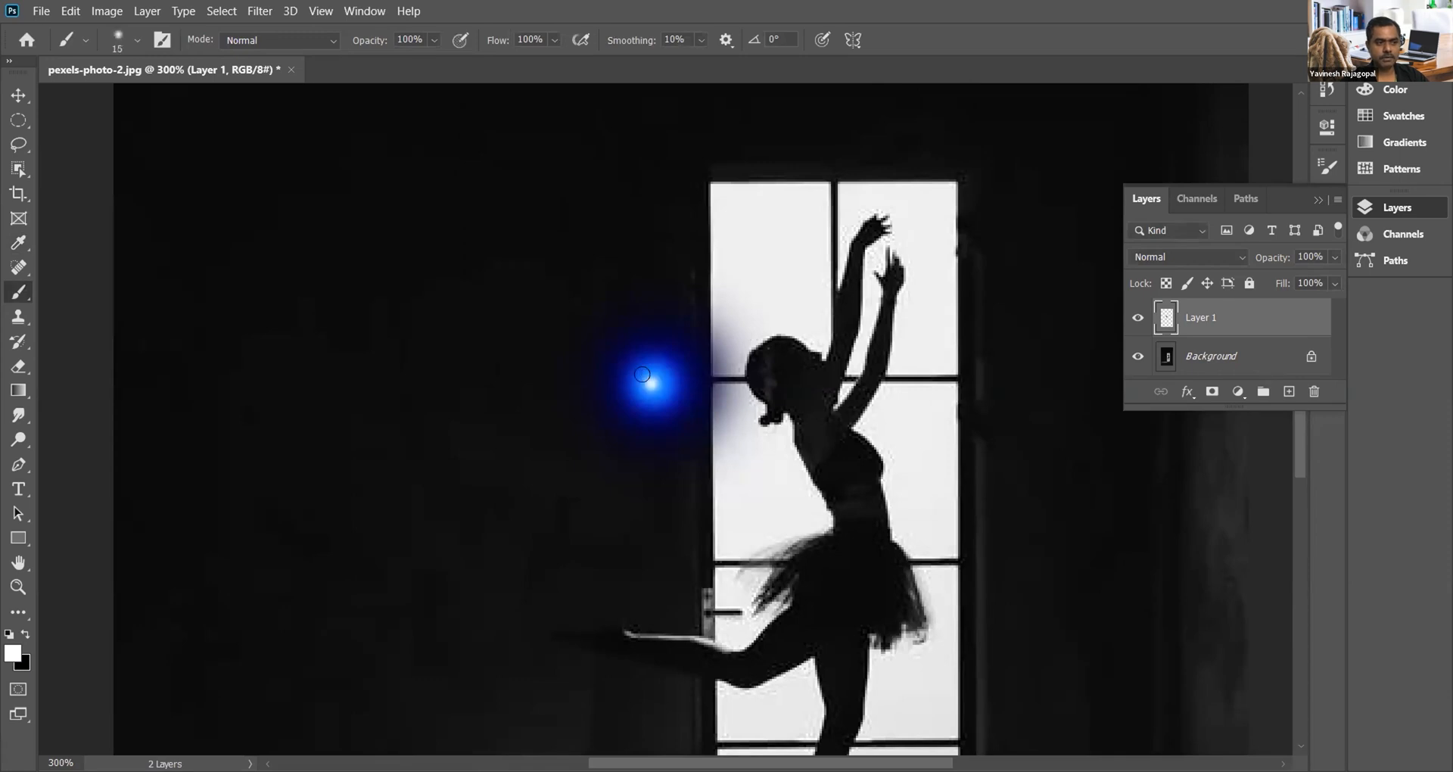
left_click(642, 374)
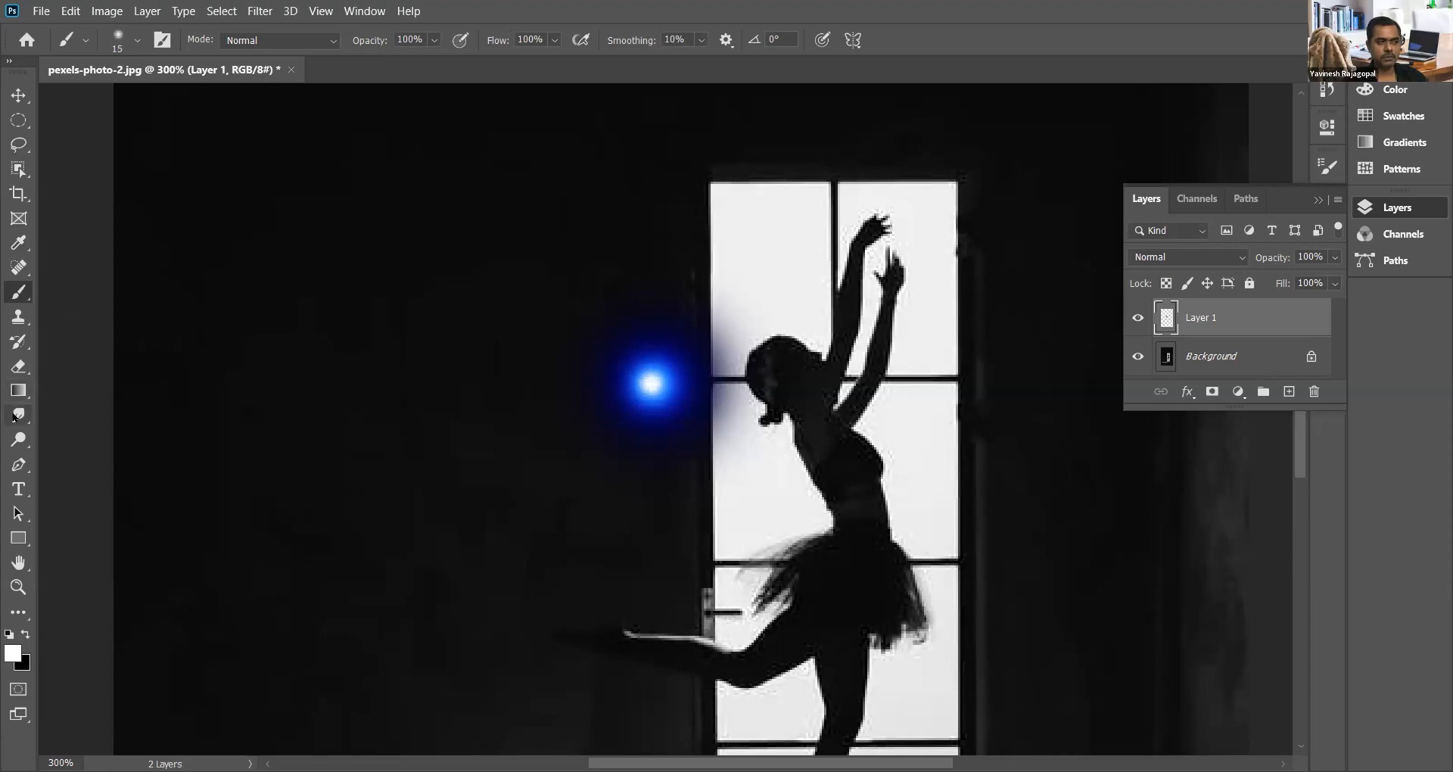
Step: Switch to the Smudge tool at 5 px and smudge a ray from the glow's white core rightward to the dancer's head
left_click(15, 415)
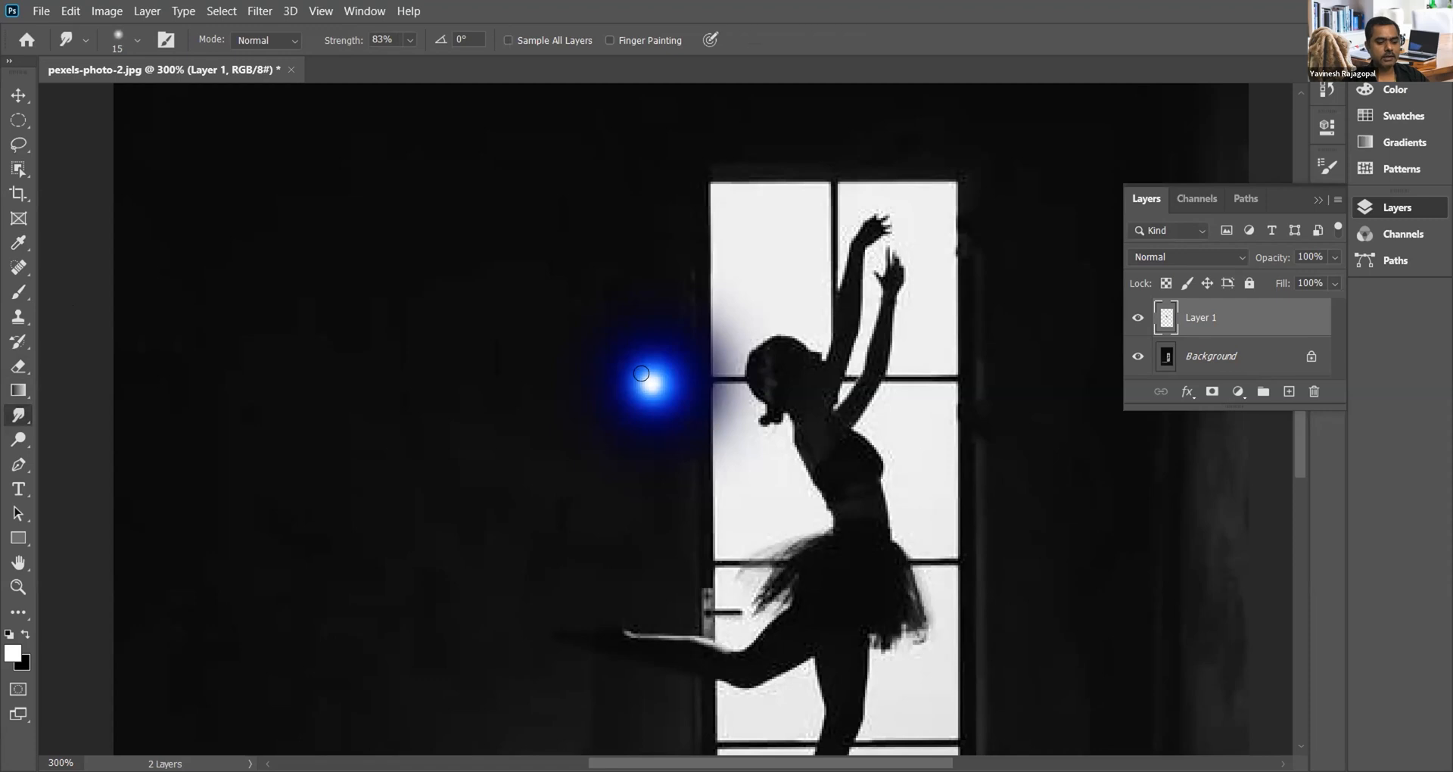
key("bracketleft")
key("bracketleft")
key("bracketleft")
key("bracketleft")
left_click_drag(651, 384, 749, 382)
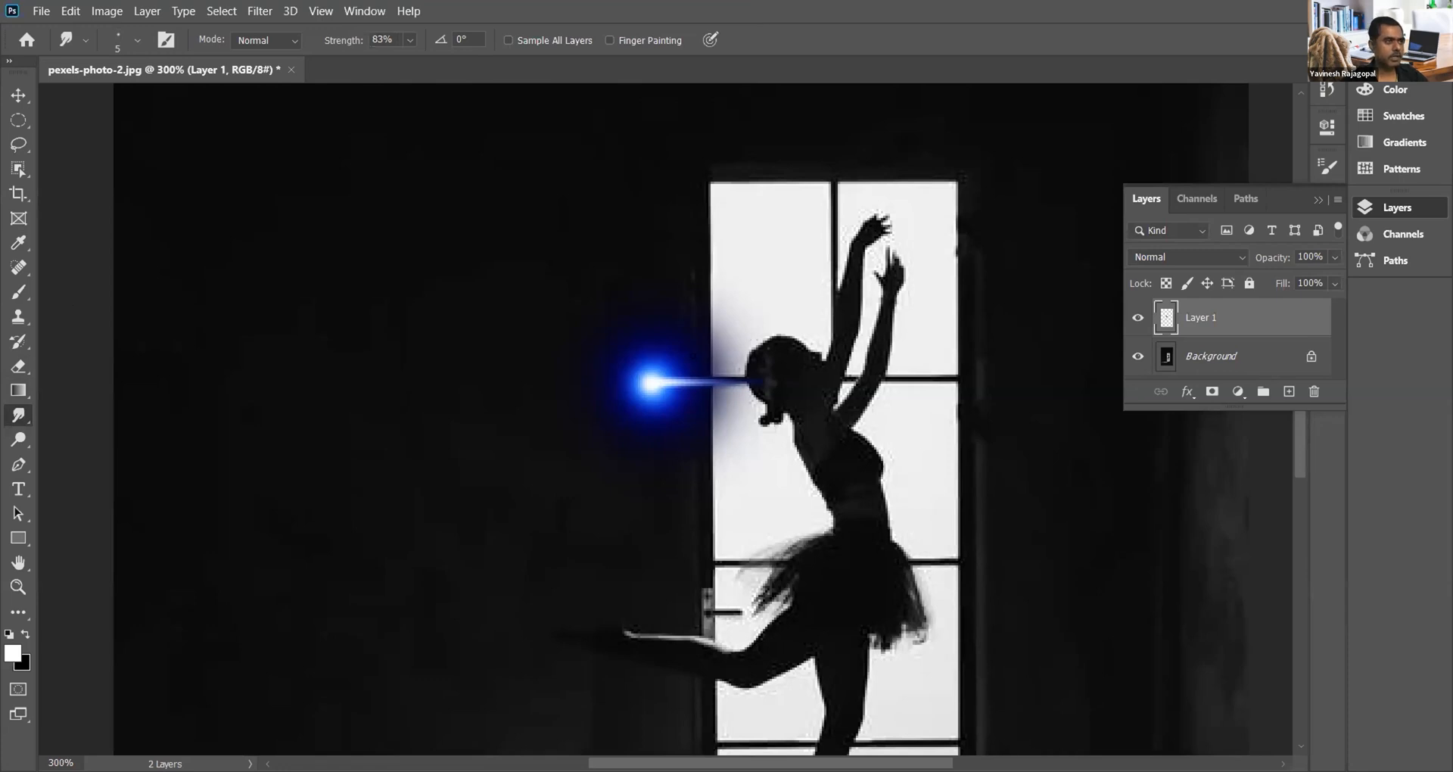
key("z")
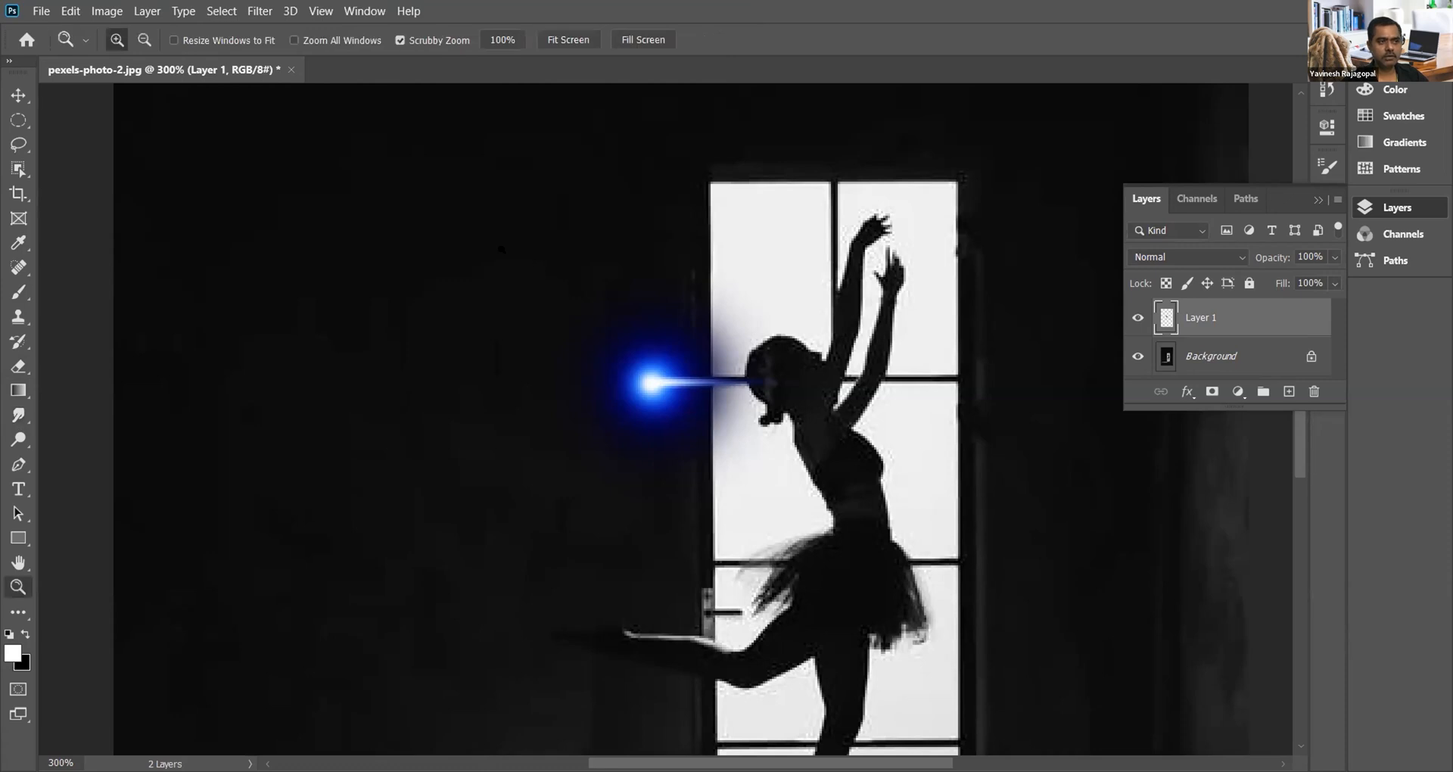
right_click(502, 257)
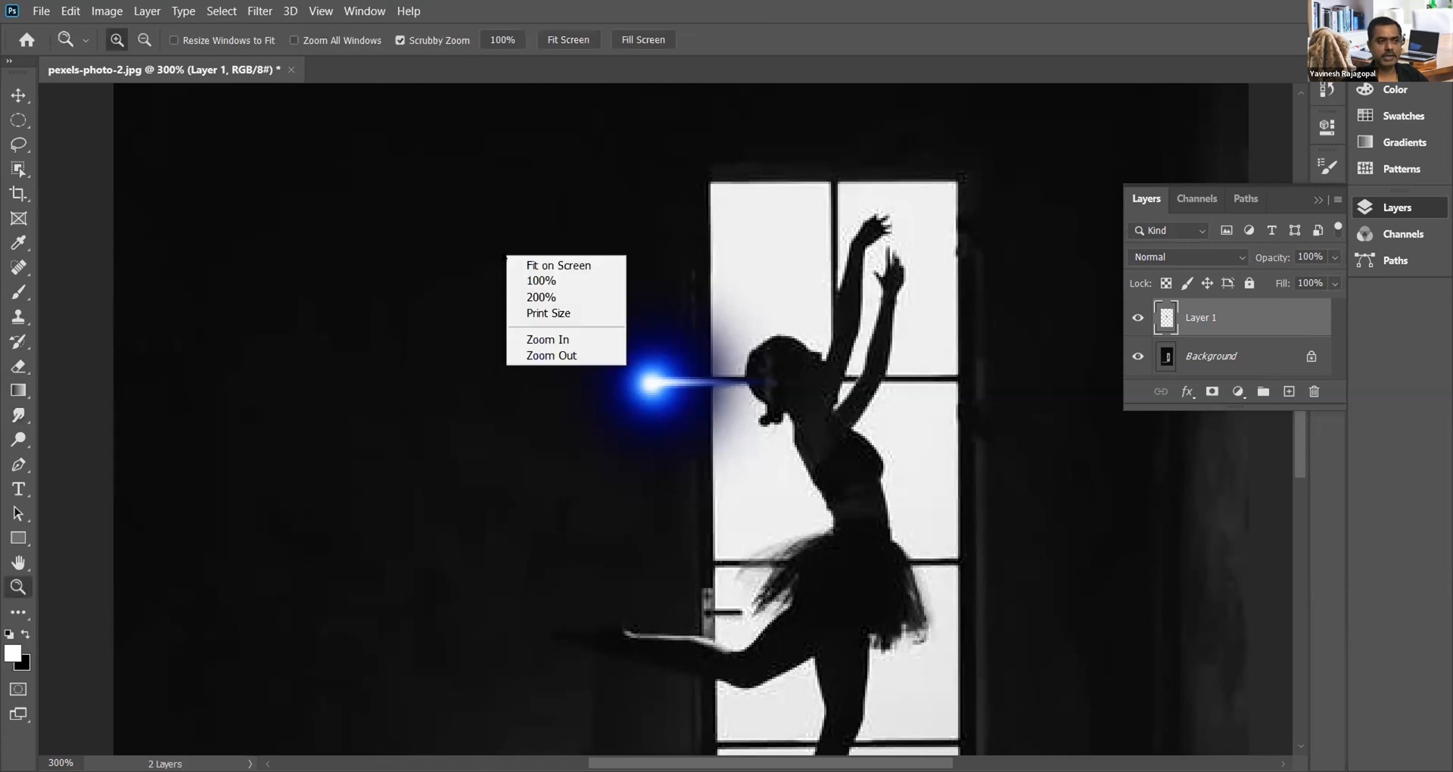
left_click(539, 280)
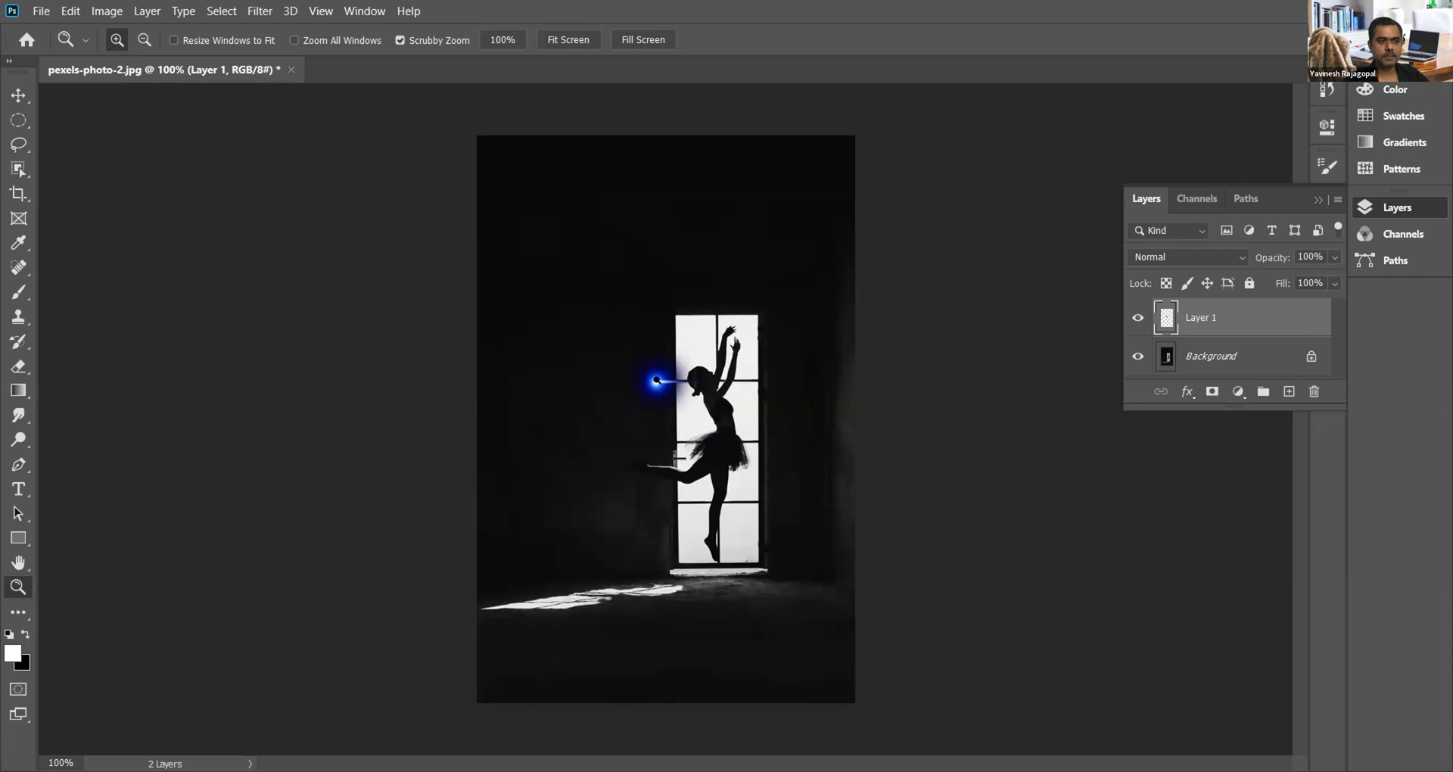
left_click(657, 380)
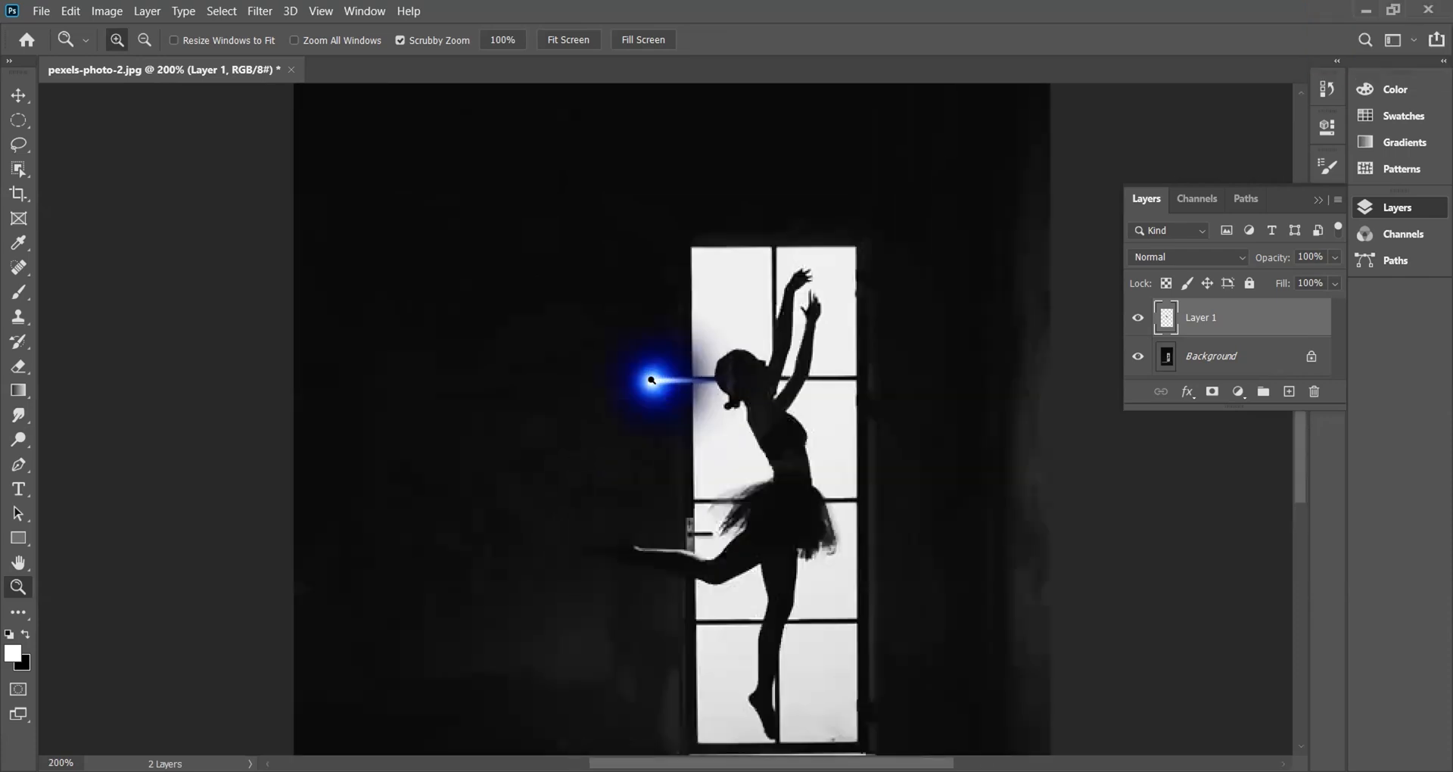
left_click(652, 380)
left_click(652, 379)
left_click(651, 379)
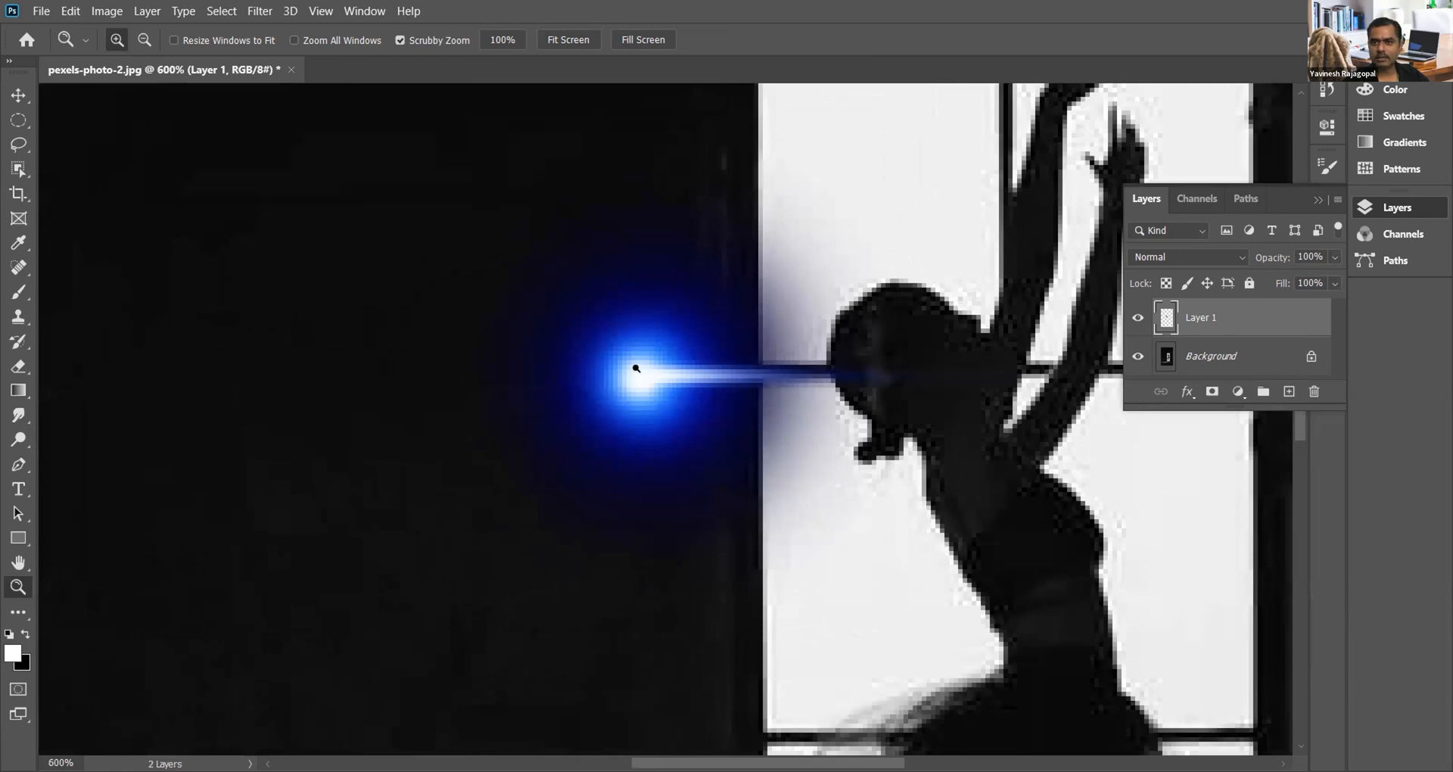
key("ctrl+0")
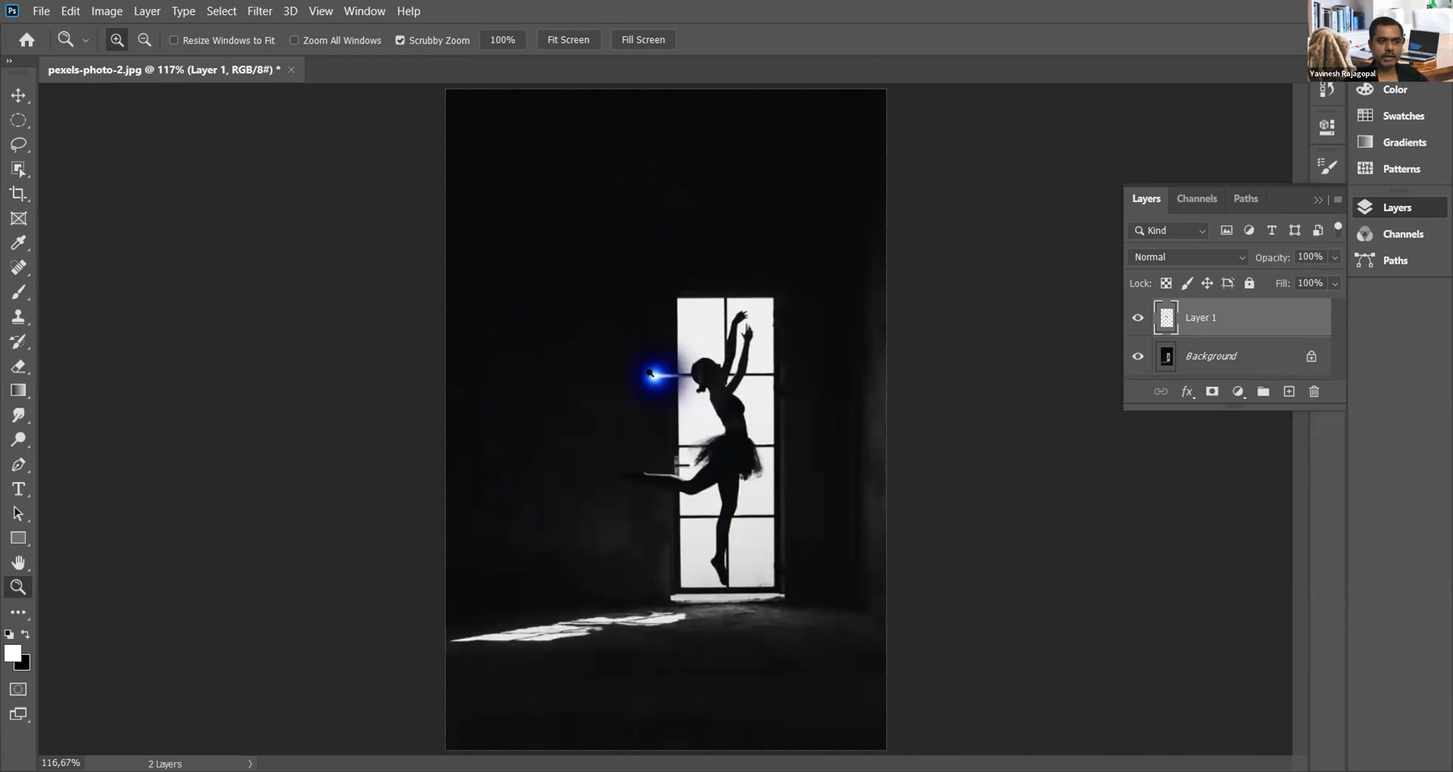
Step: Undo the last smudged ray running from the glow's core to the dancer's head
left_click(649, 374)
left_click(648, 377)
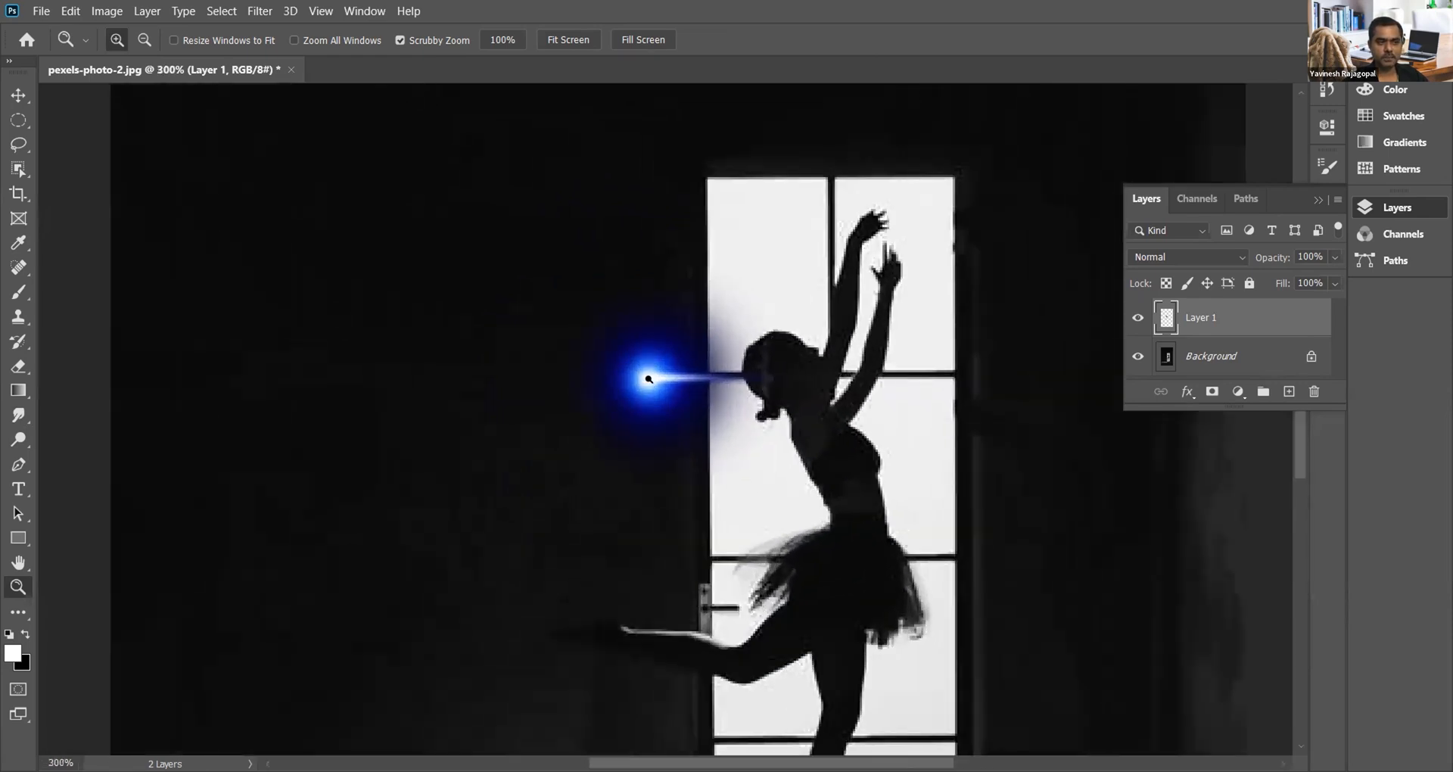
left_click(649, 379)
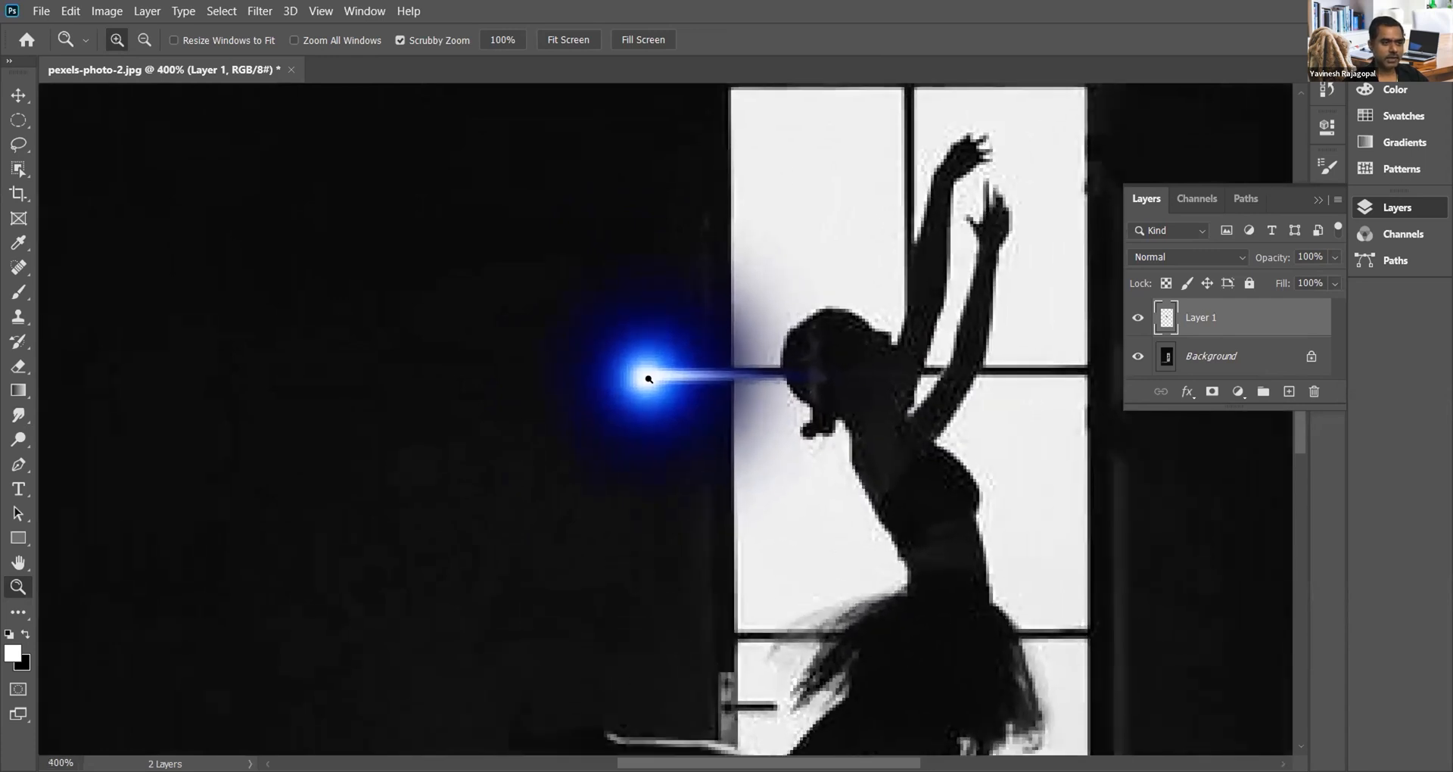
left_click(649, 378)
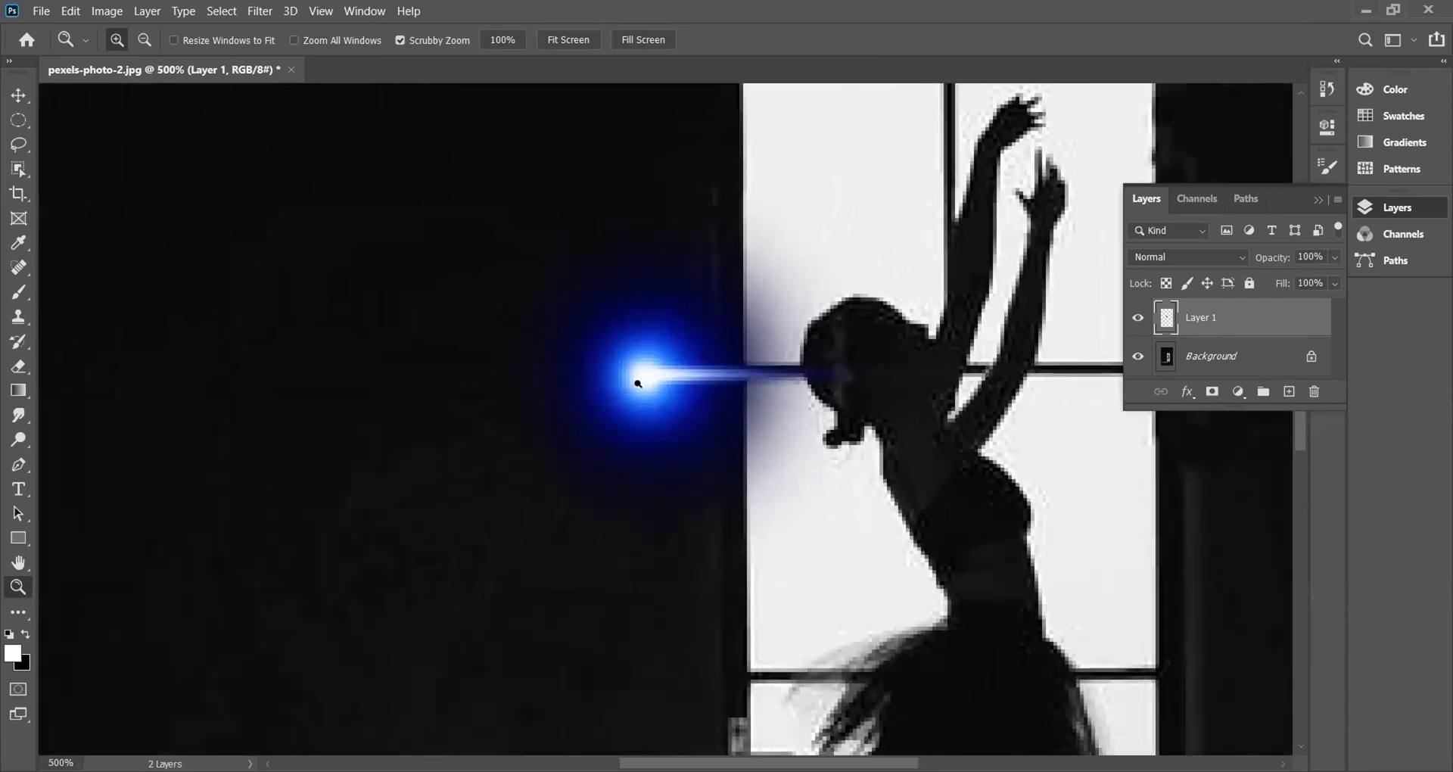
key("ctrl+z")
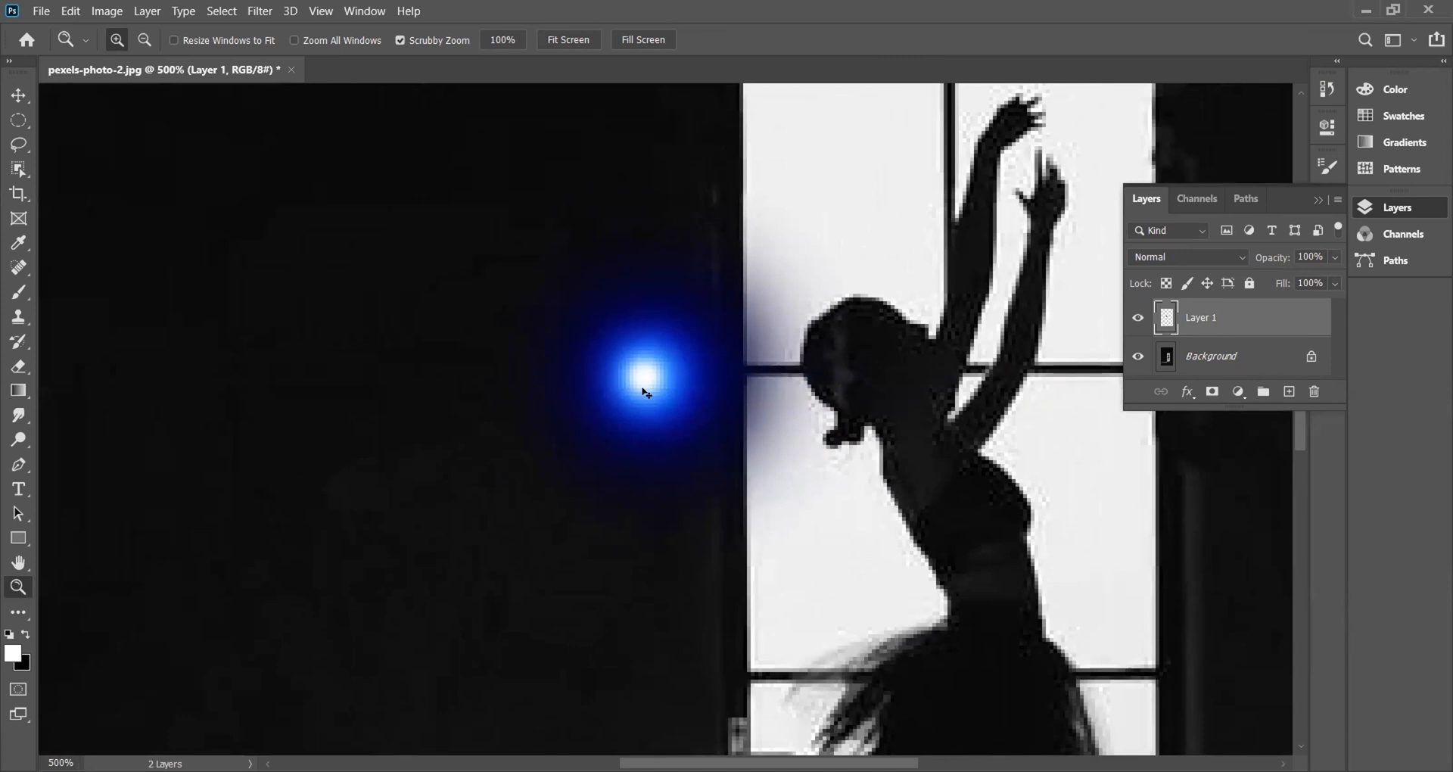
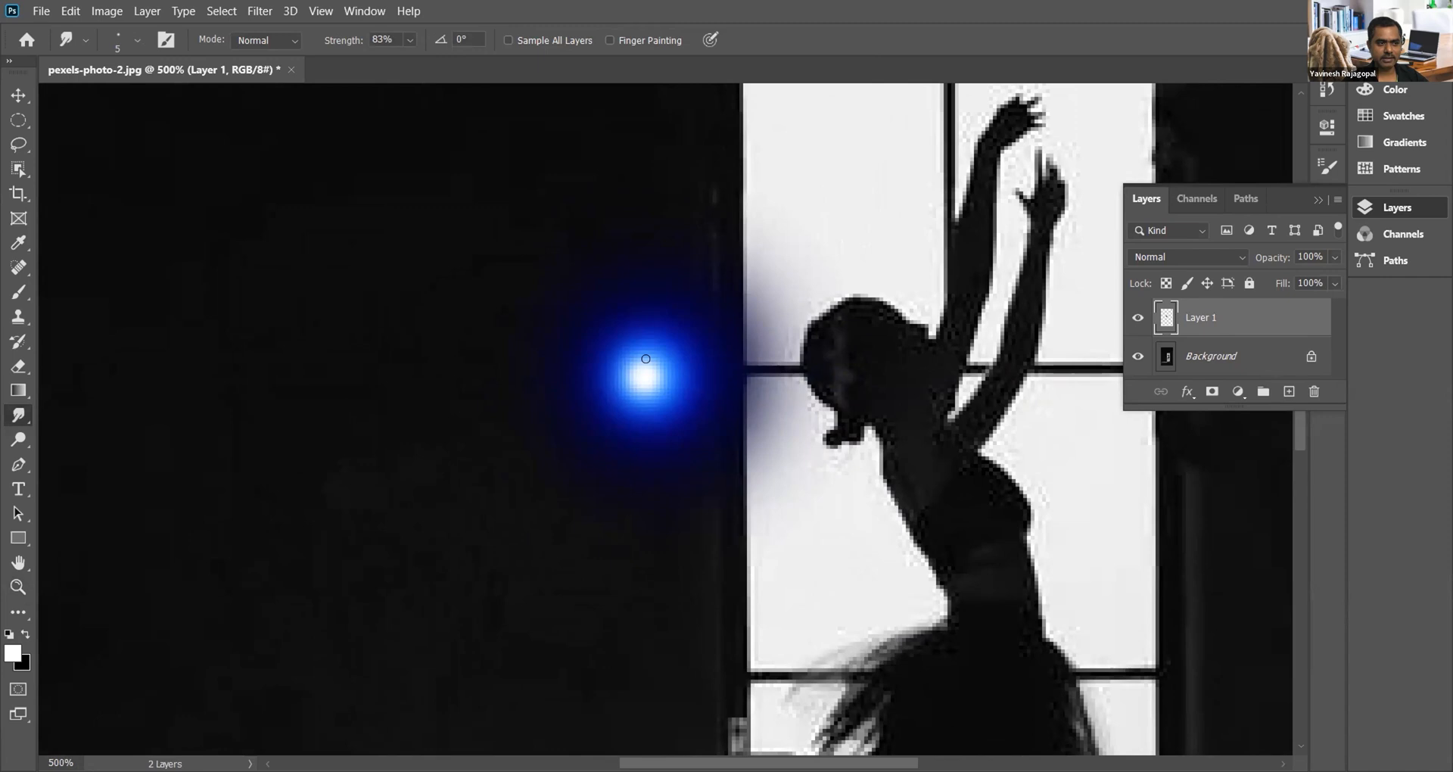
Step: Smudge four rays from the glow's white core: towards the dancer's head, a jagged one down-right, one down-left and one up-left
left_click_drag(645, 369, 802, 356)
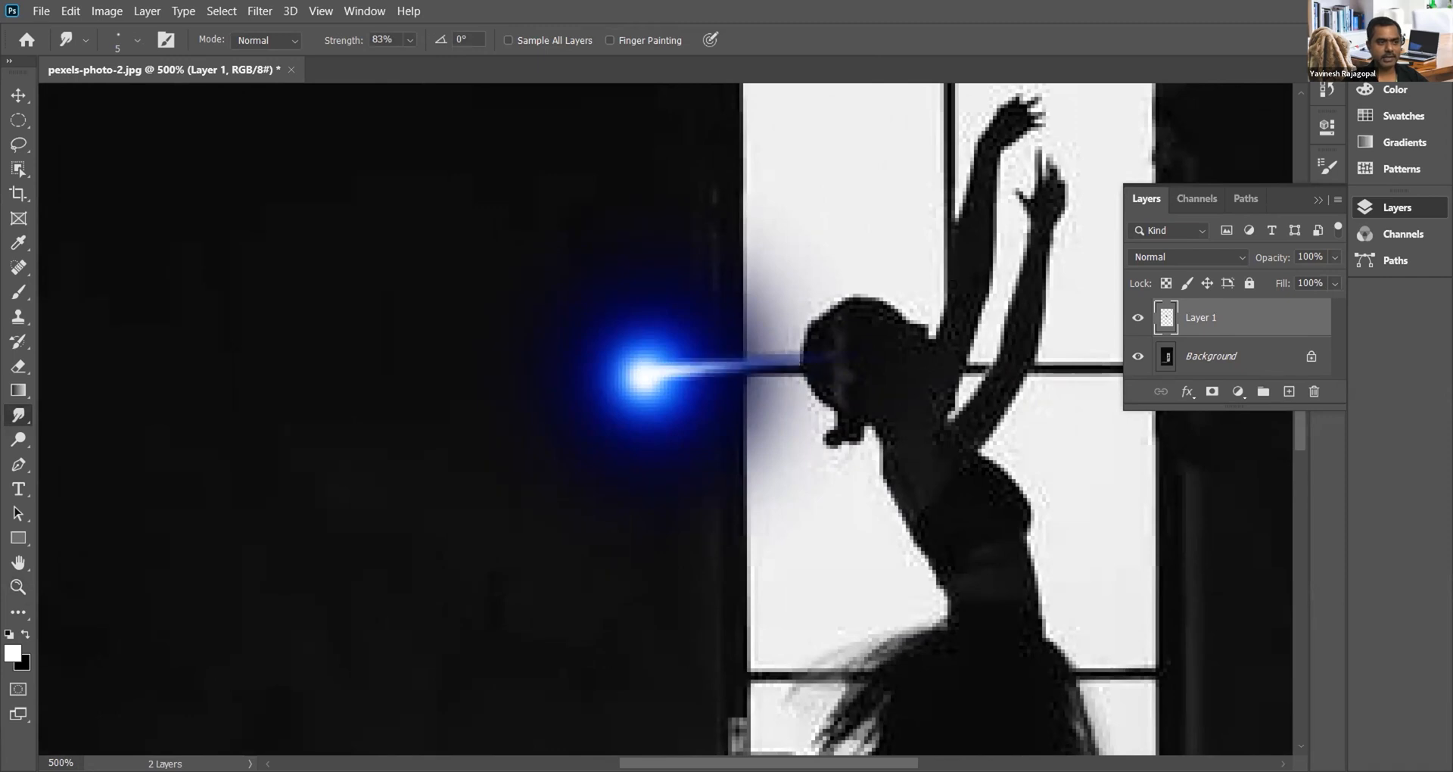
mouse_move(643, 377)
left_mouse_down()
mouse_move(681, 419)
mouse_move(688, 478)
mouse_move(781, 588)
left_mouse_up()
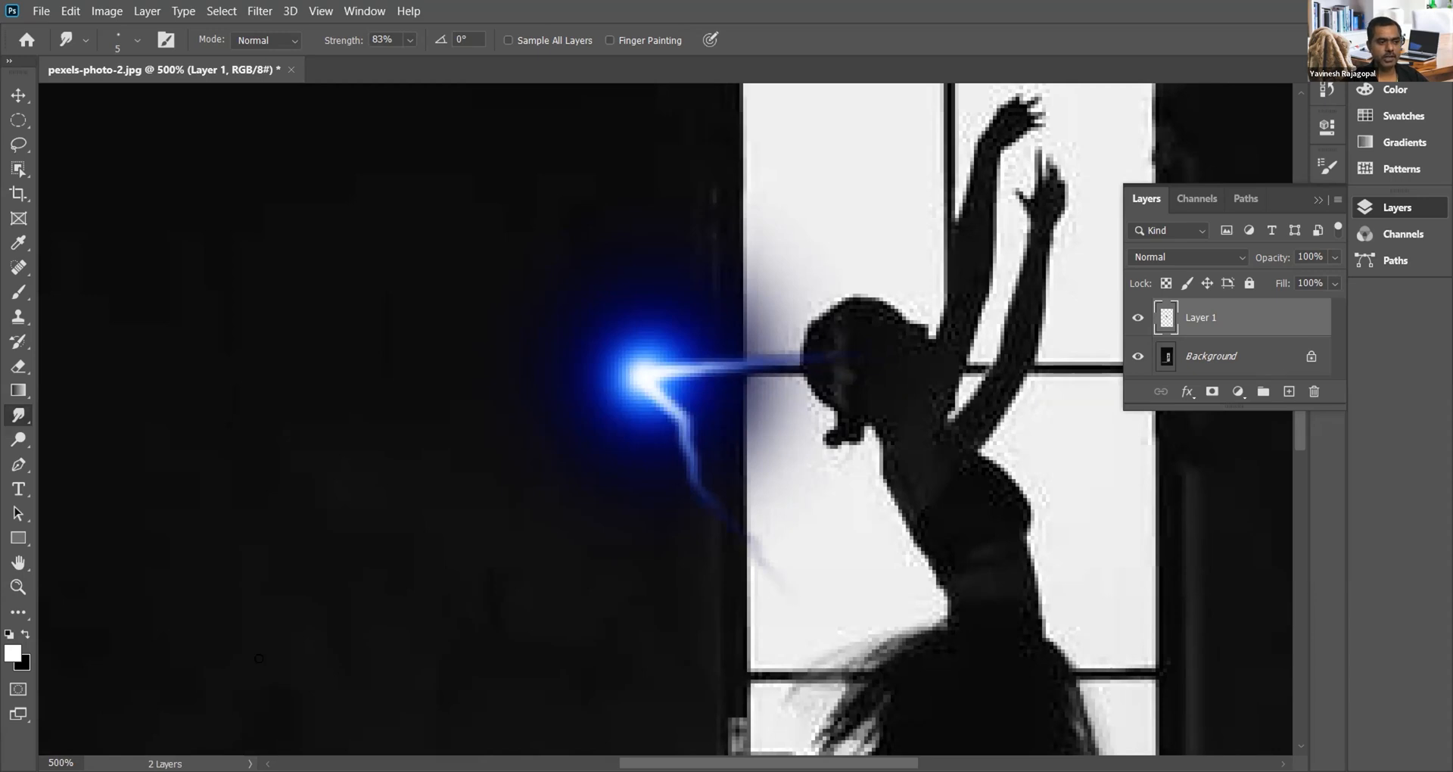
left_click_drag(616, 385, 491, 492)
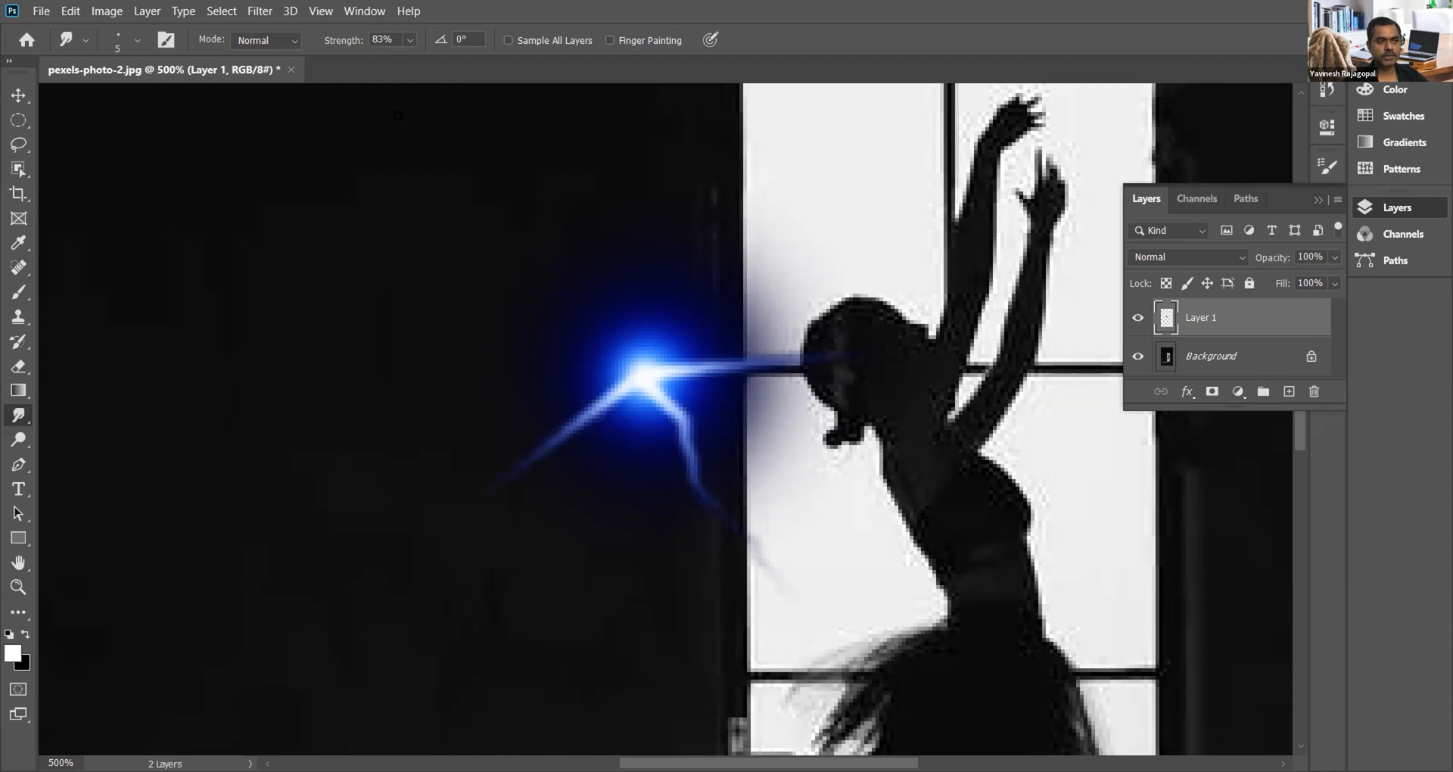
left_click_drag(641, 373, 404, 117)
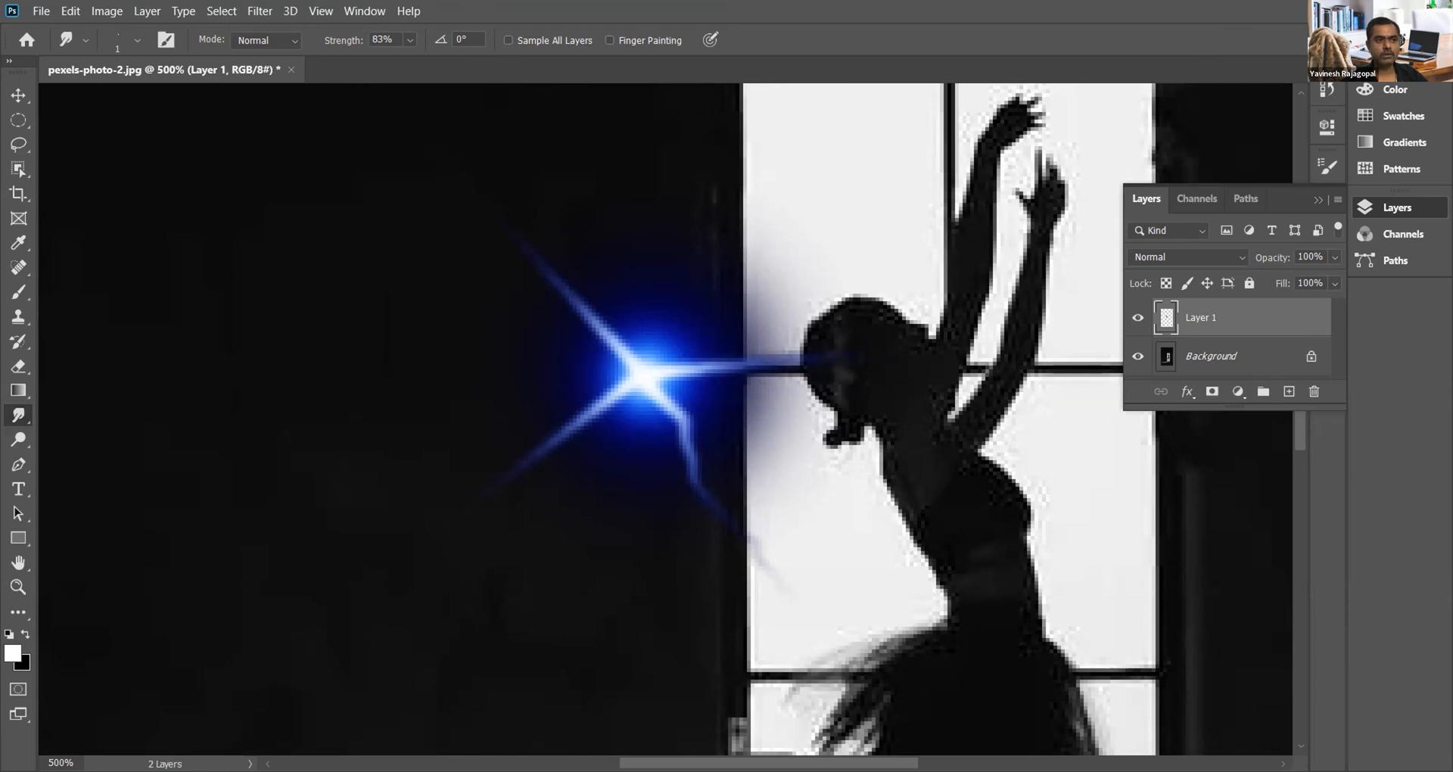
Step: Raise the smudge strength to 95% and smudge thin 1 px rays upward, downward and far down-left from the glow's core
left_click_drag(646, 354, 668, 299)
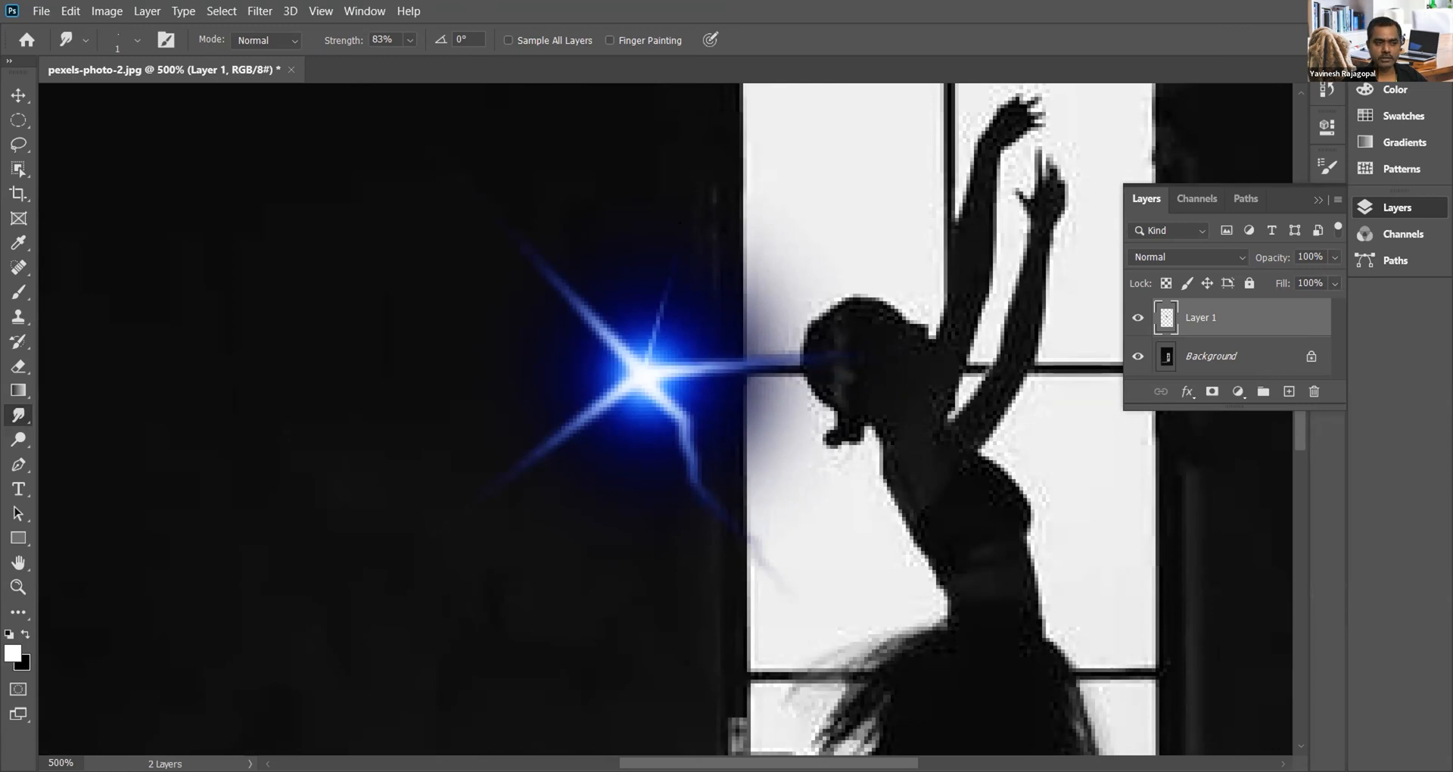
key("ctrl+z")
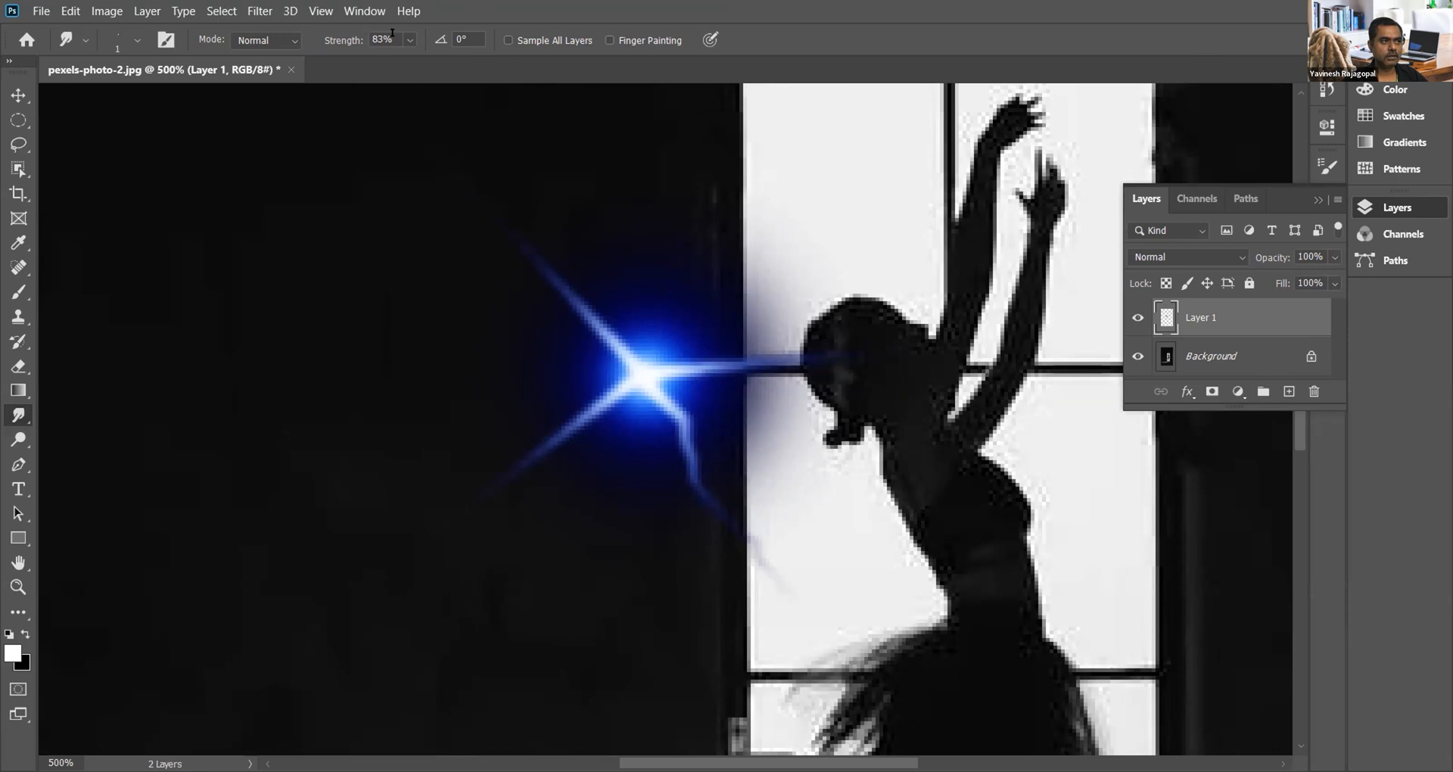
left_click_drag(392, 34, 359, 34)
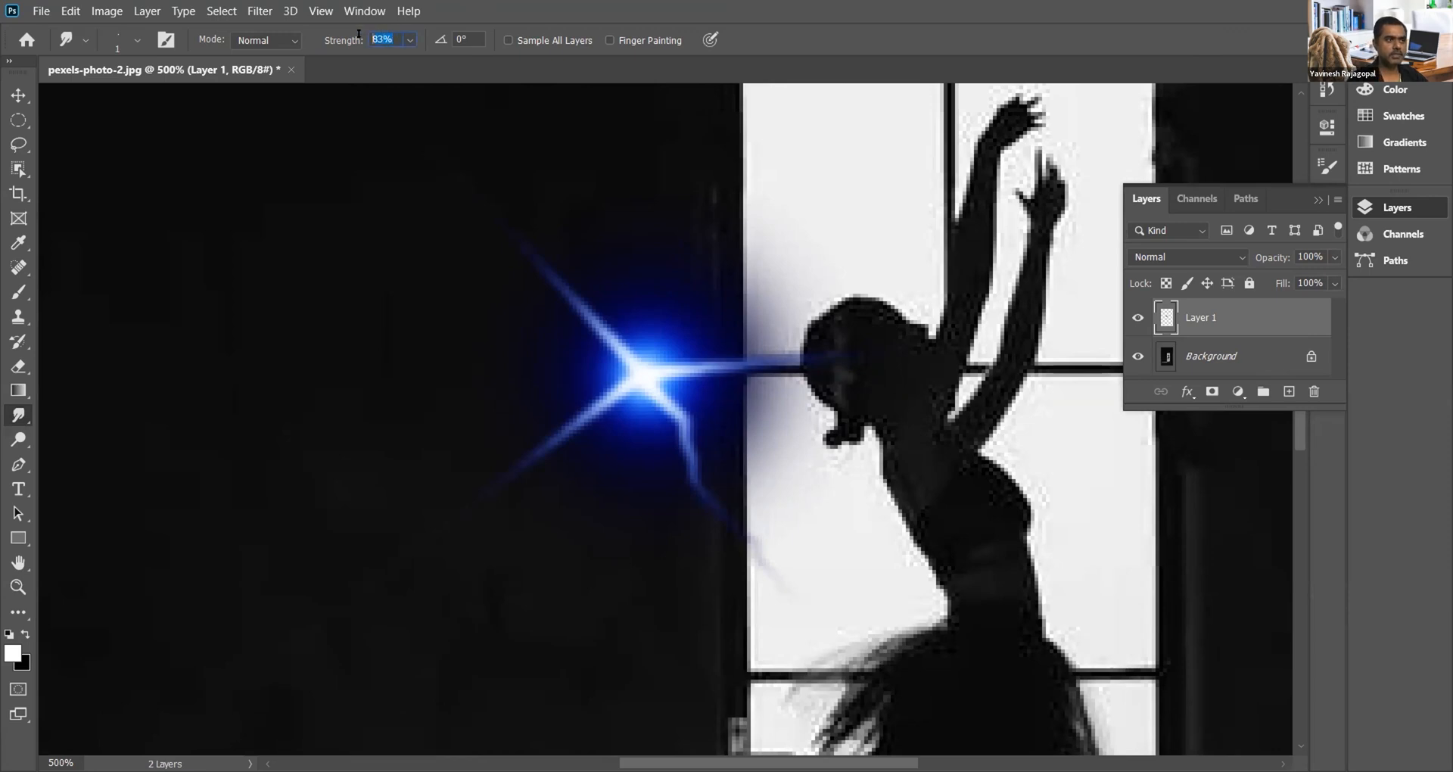
key("BackSpace")
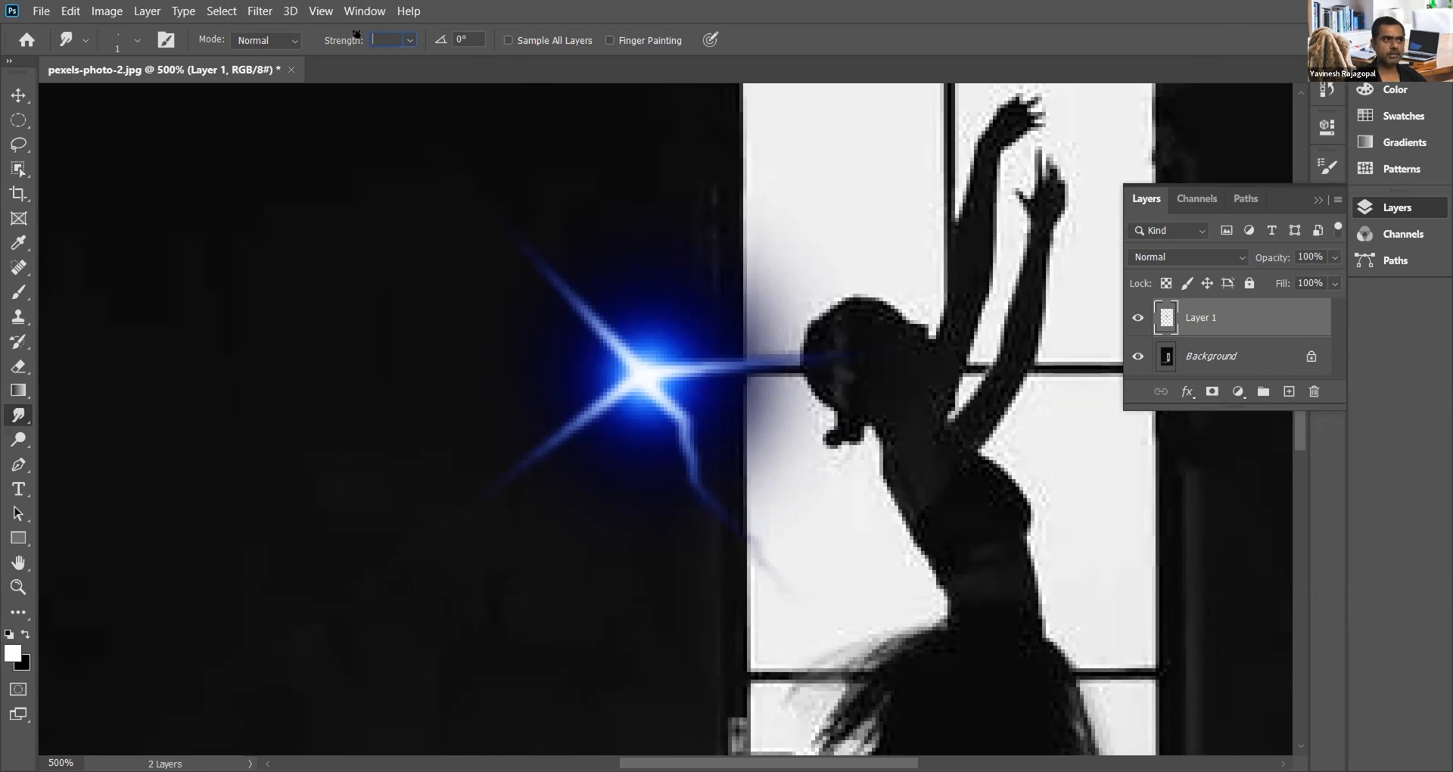
type("95")
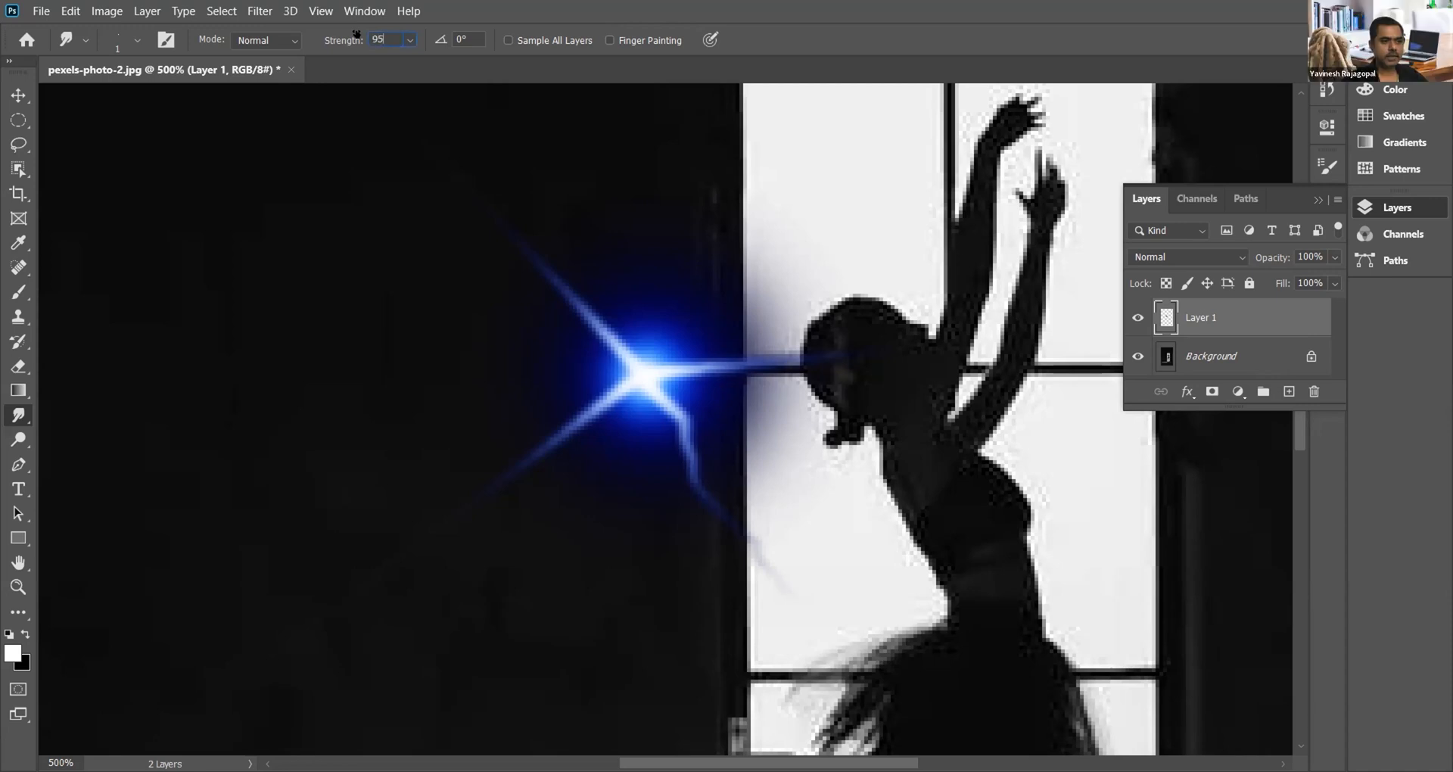
key("Return")
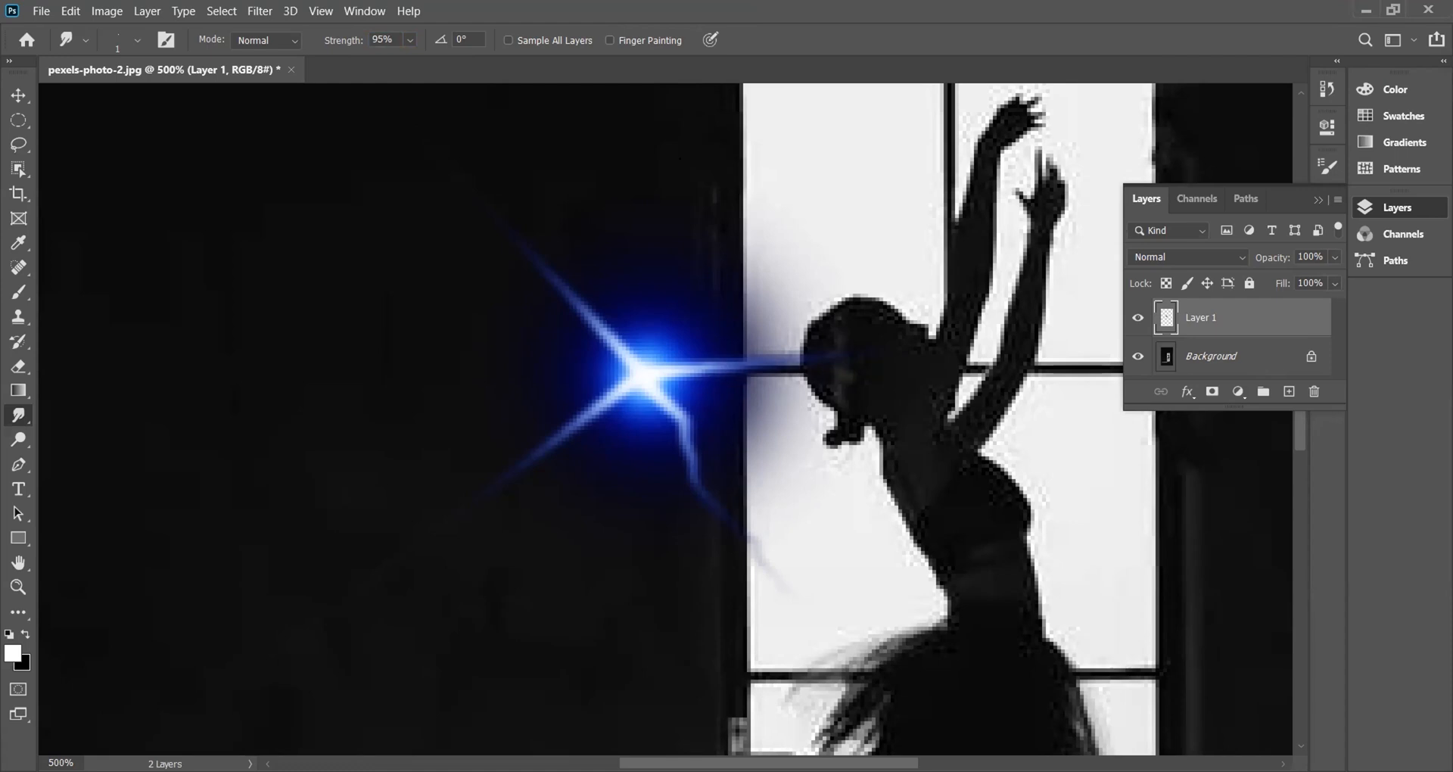
left_click_drag(647, 354, 679, 114)
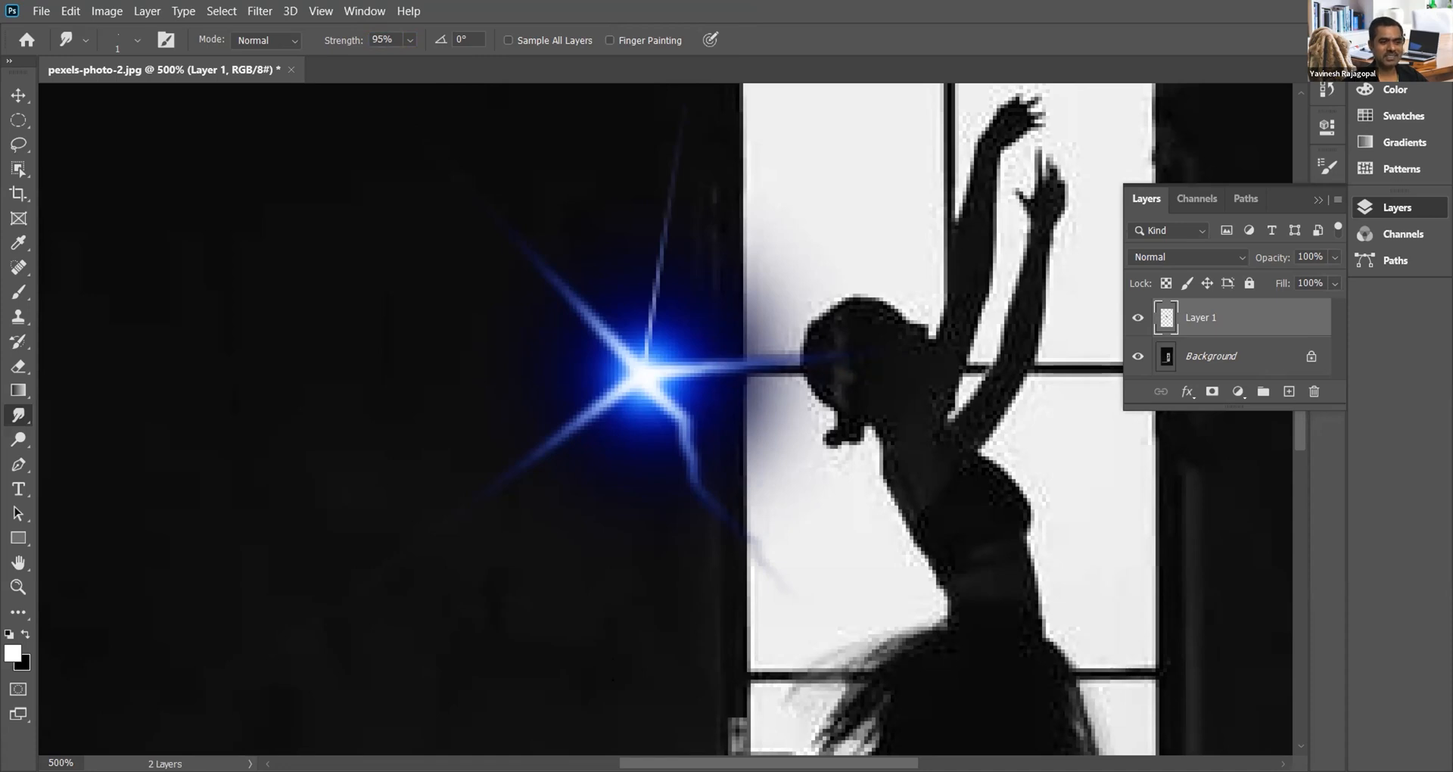
left_click_drag(644, 379, 623, 638)
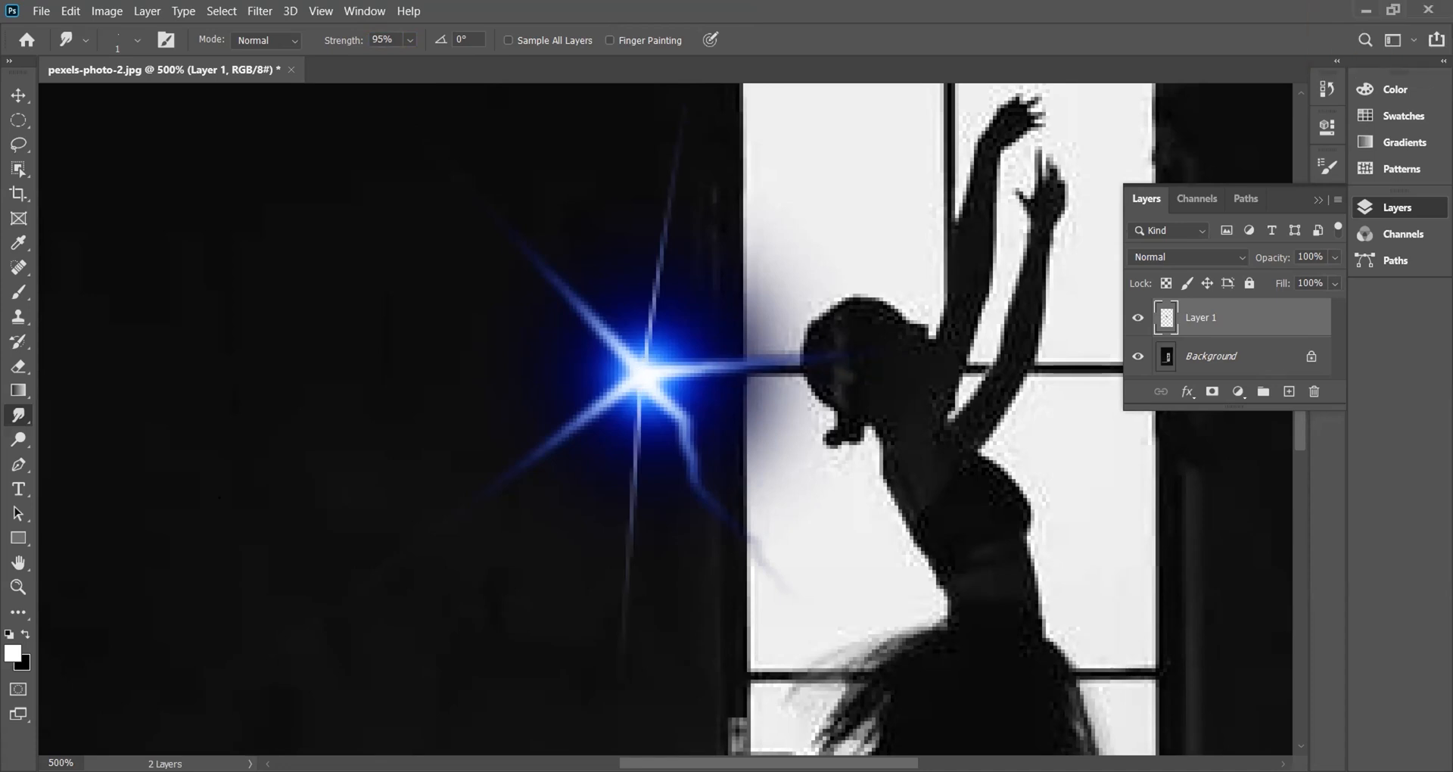
left_click_drag(639, 376, 322, 457)
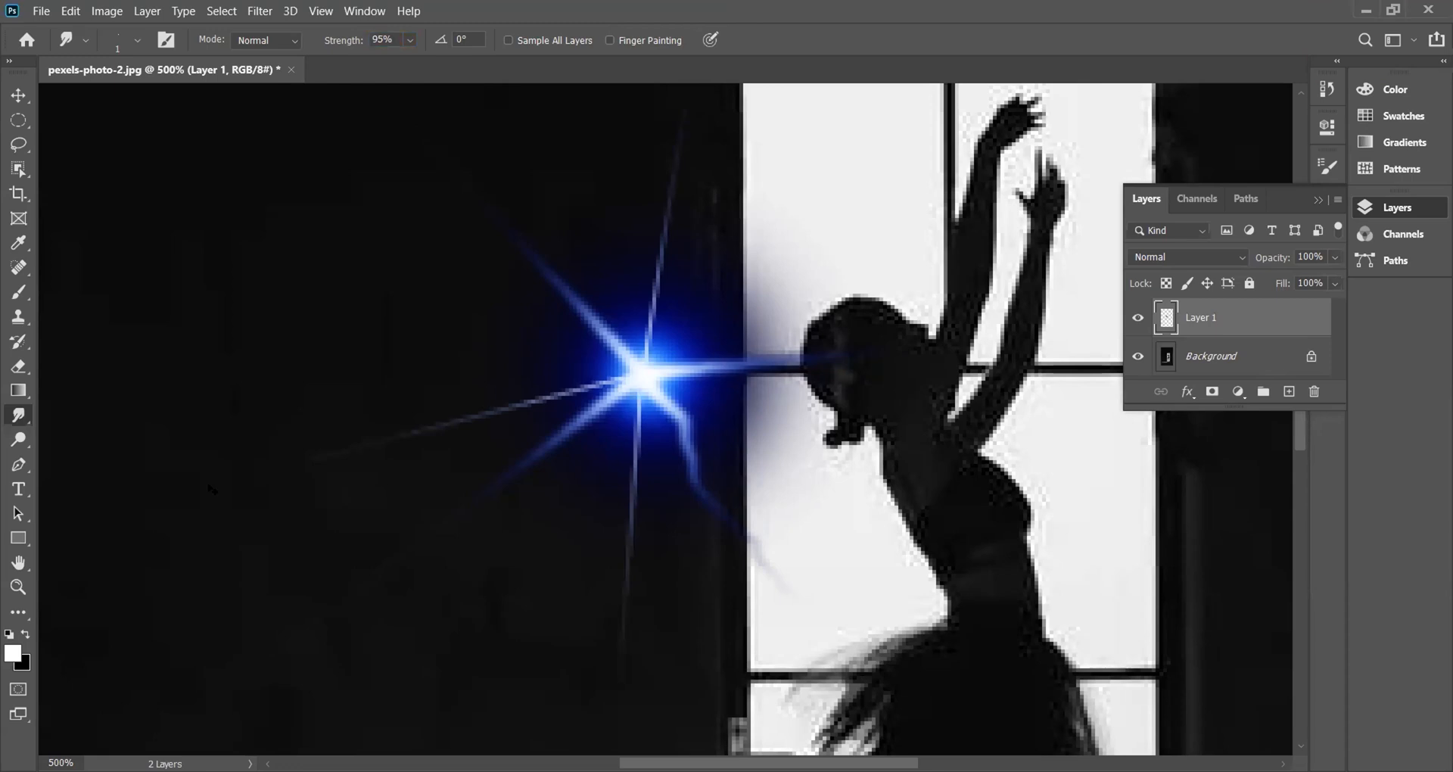
key("ctrl+0")
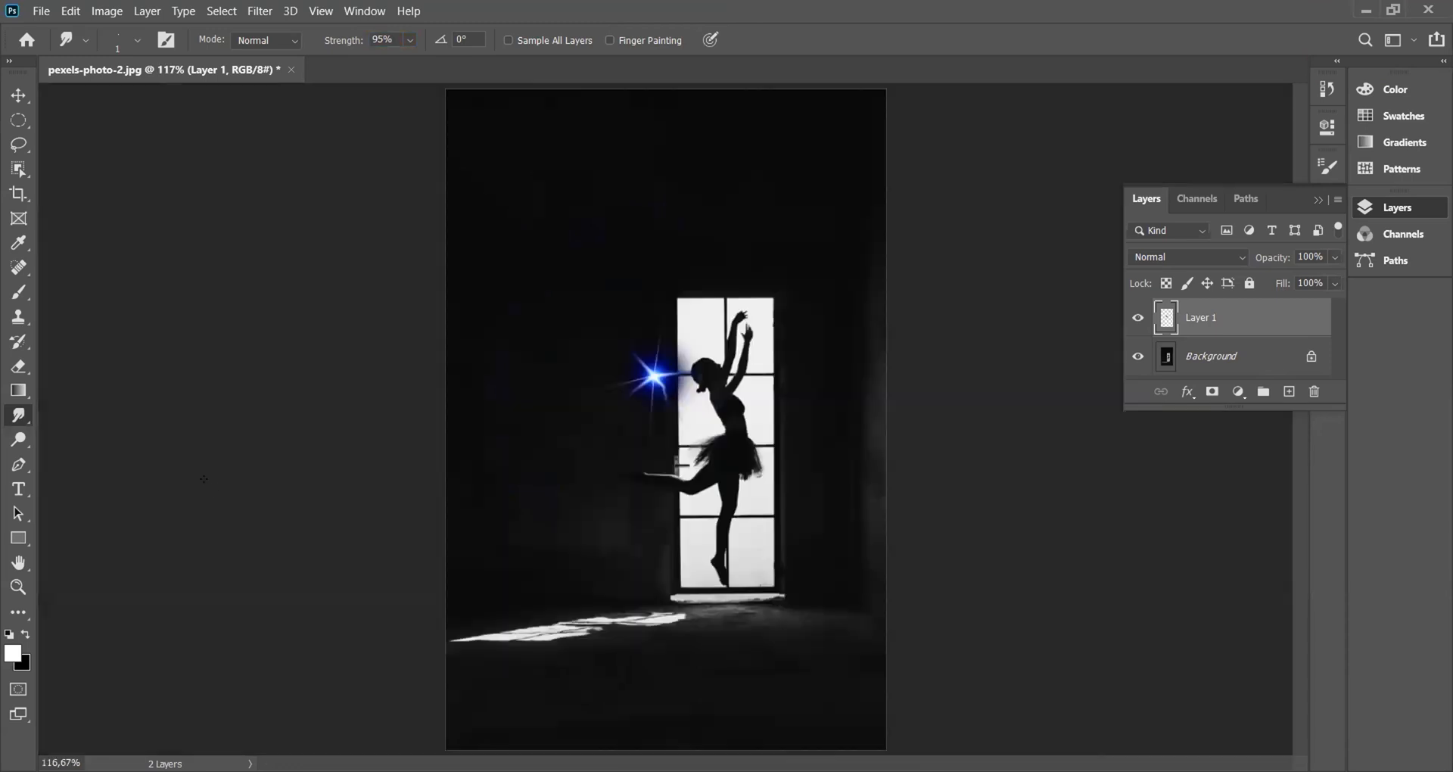
key("v")
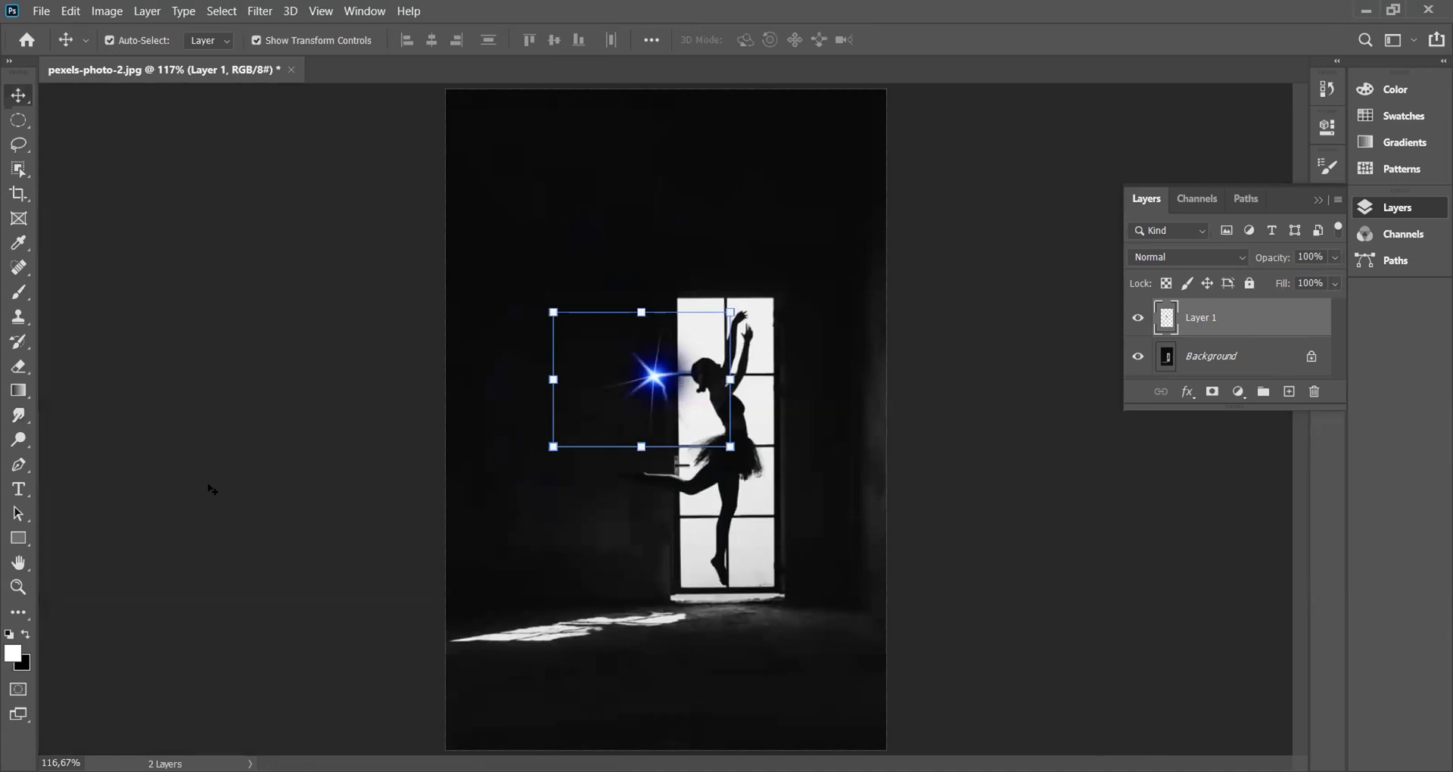
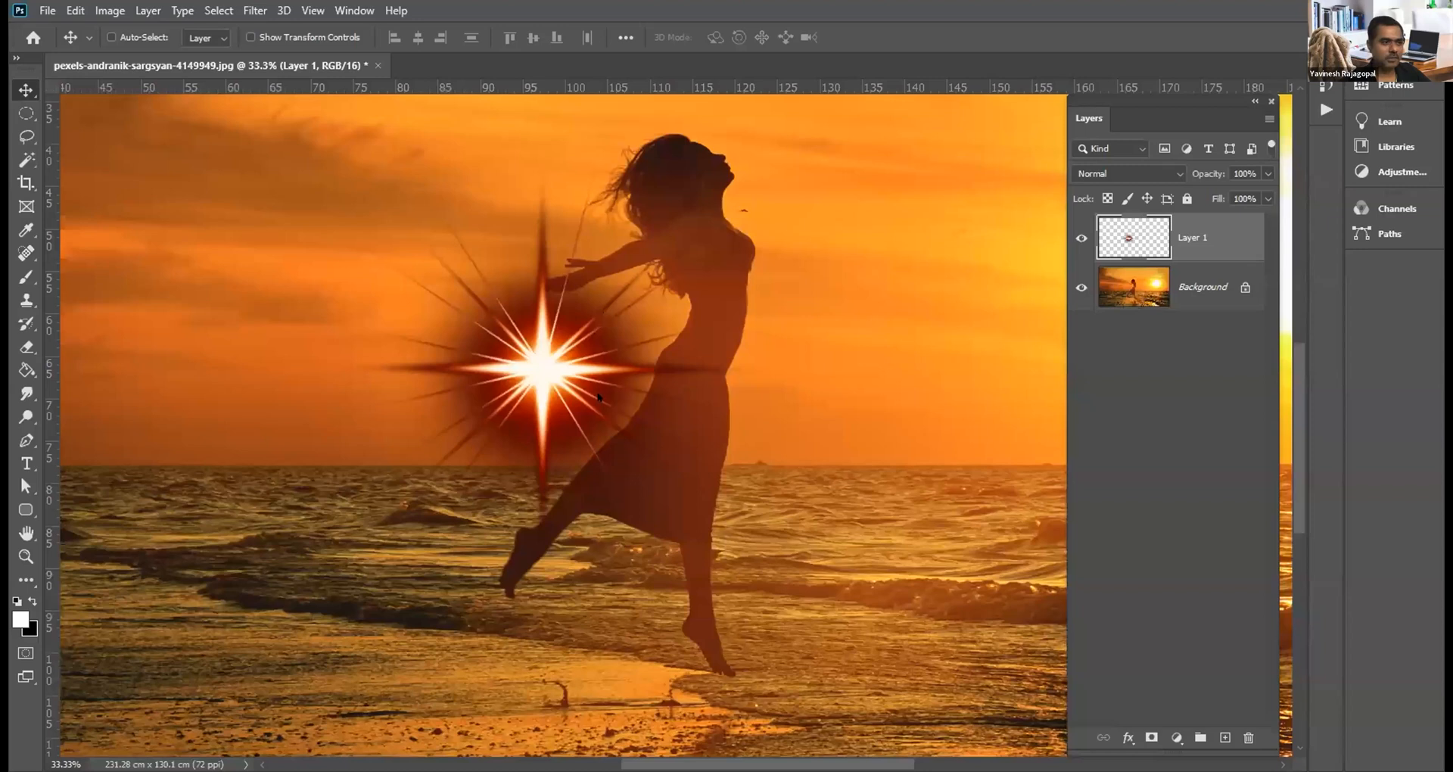
Step: In the sunset beach photo, switch to the Smudge tool and enlarge its brush to 70 px over the star's core
left_click_drag(541, 366, 548, 309)
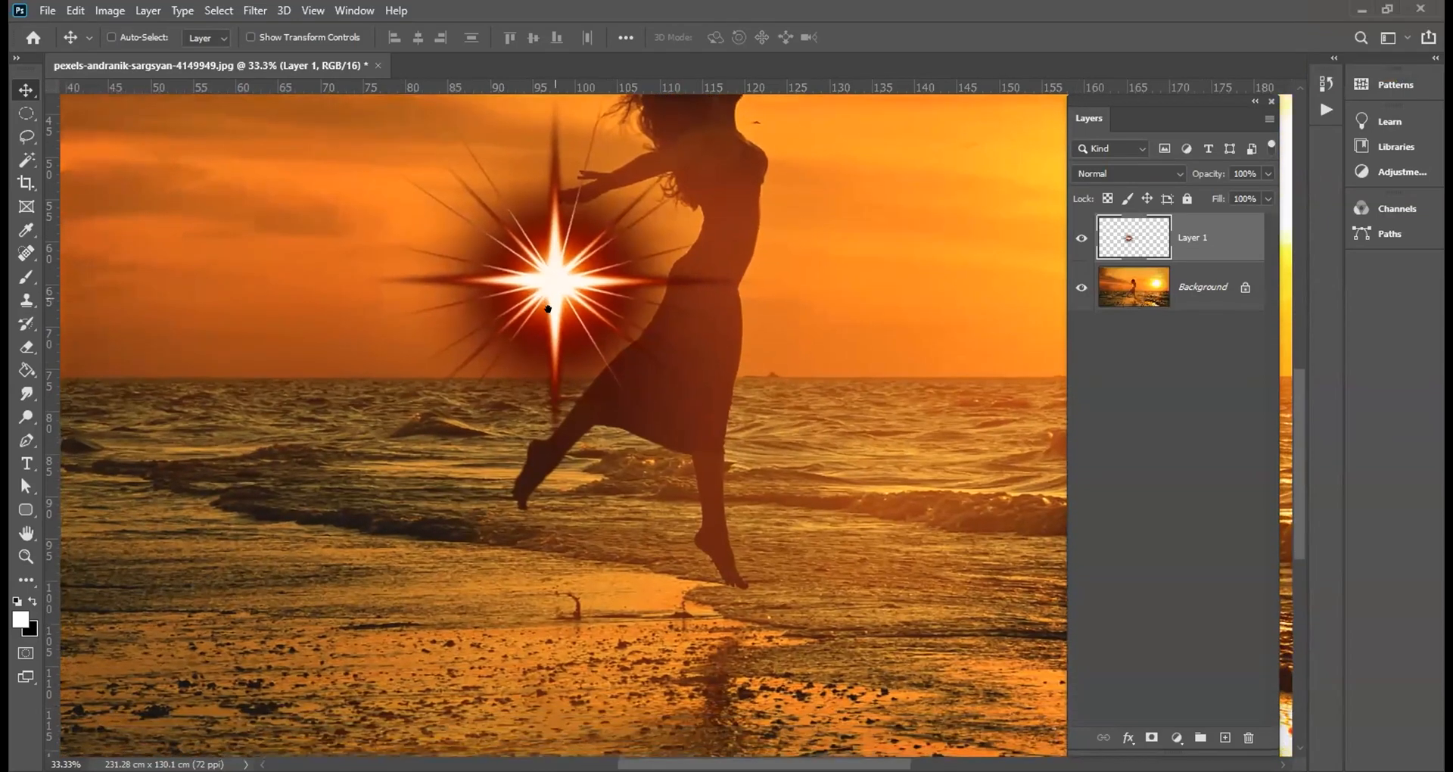
key("ctrl+plus")
left_click(26, 394)
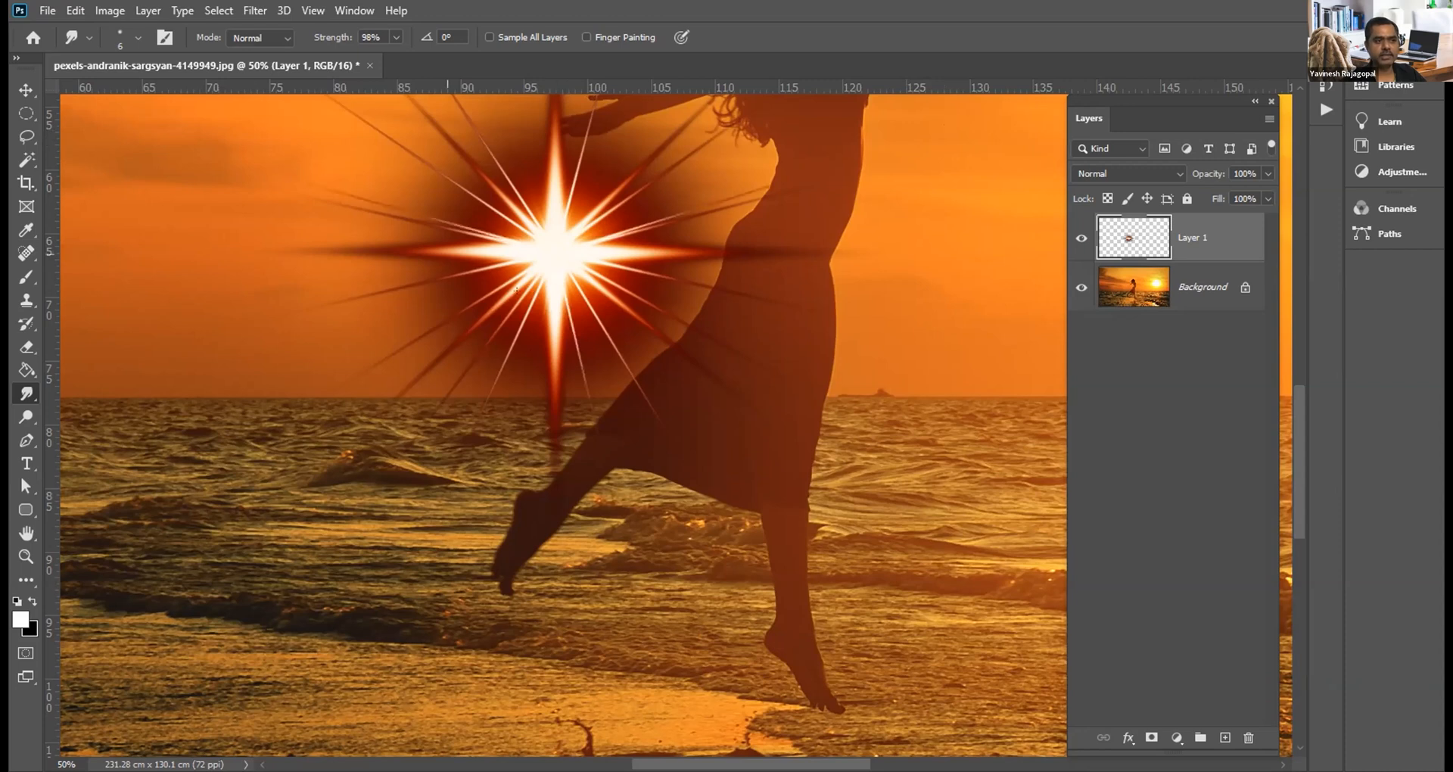
key("bracketright")
key("bracketright")
key("bracketright")
key("bracketright")
key("bracketright")
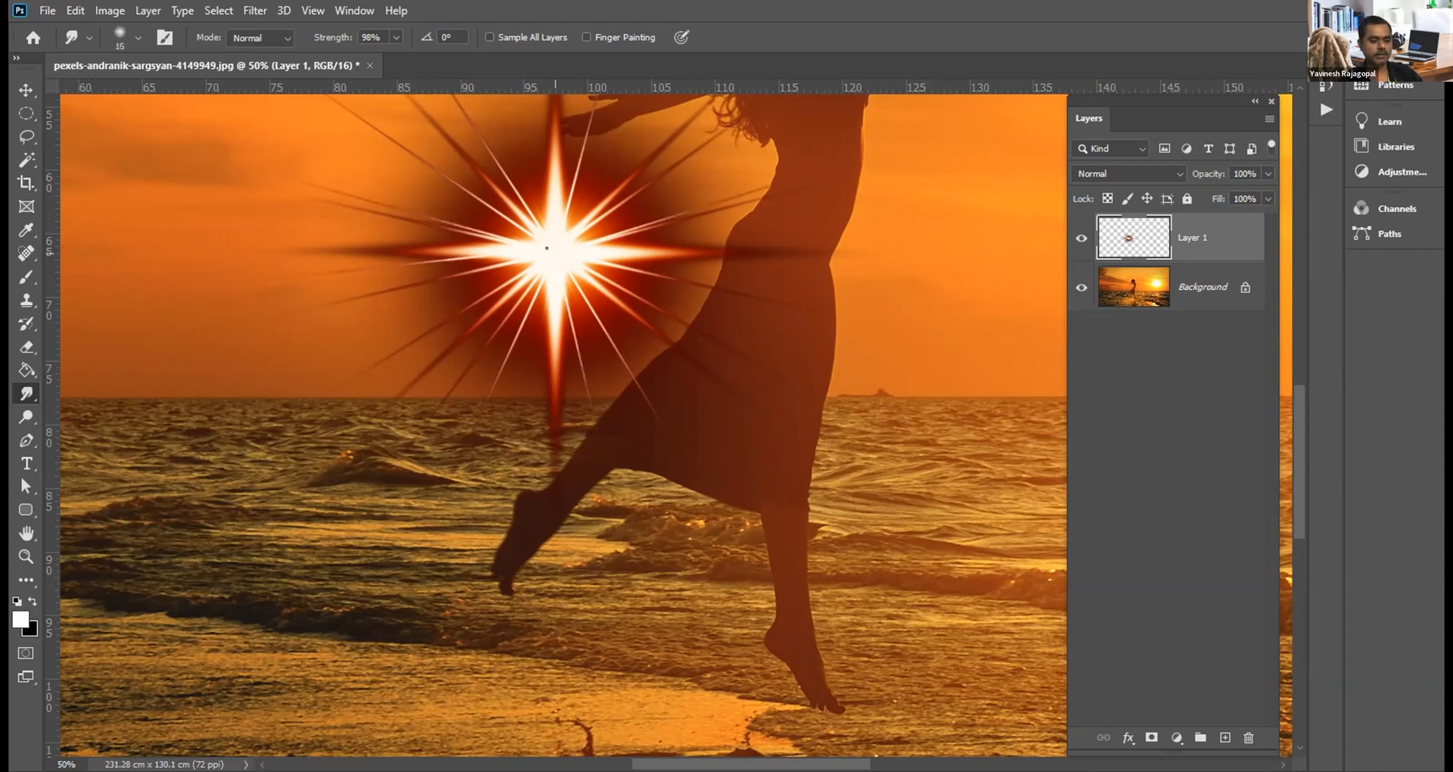
key("bracketright")
key("bracketright")
key("bracketright")
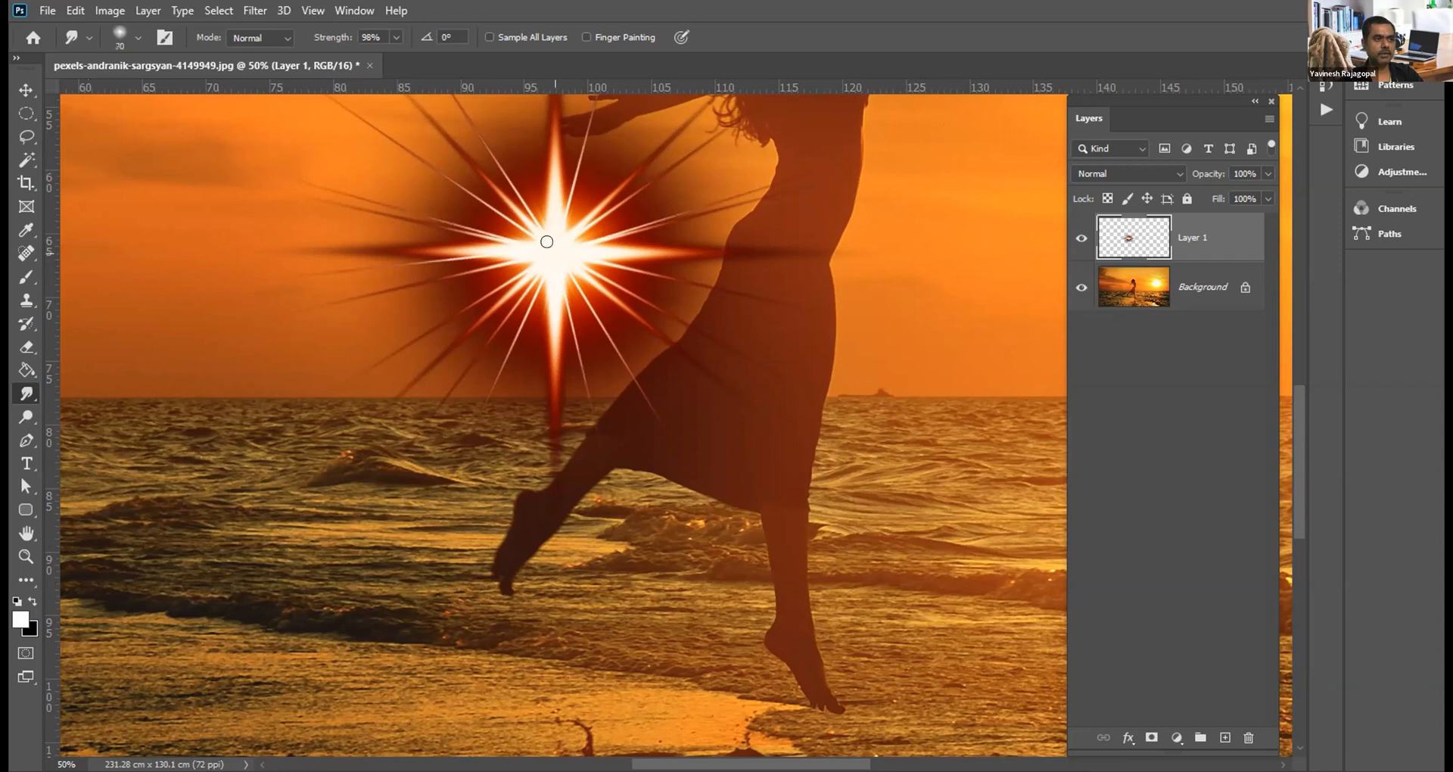
Step: Set the smudge strength to 95% and smudge long horizontal rays from the star's core, one leftward and one rightward past the dancer
scroll(547, 242, "down", 1)
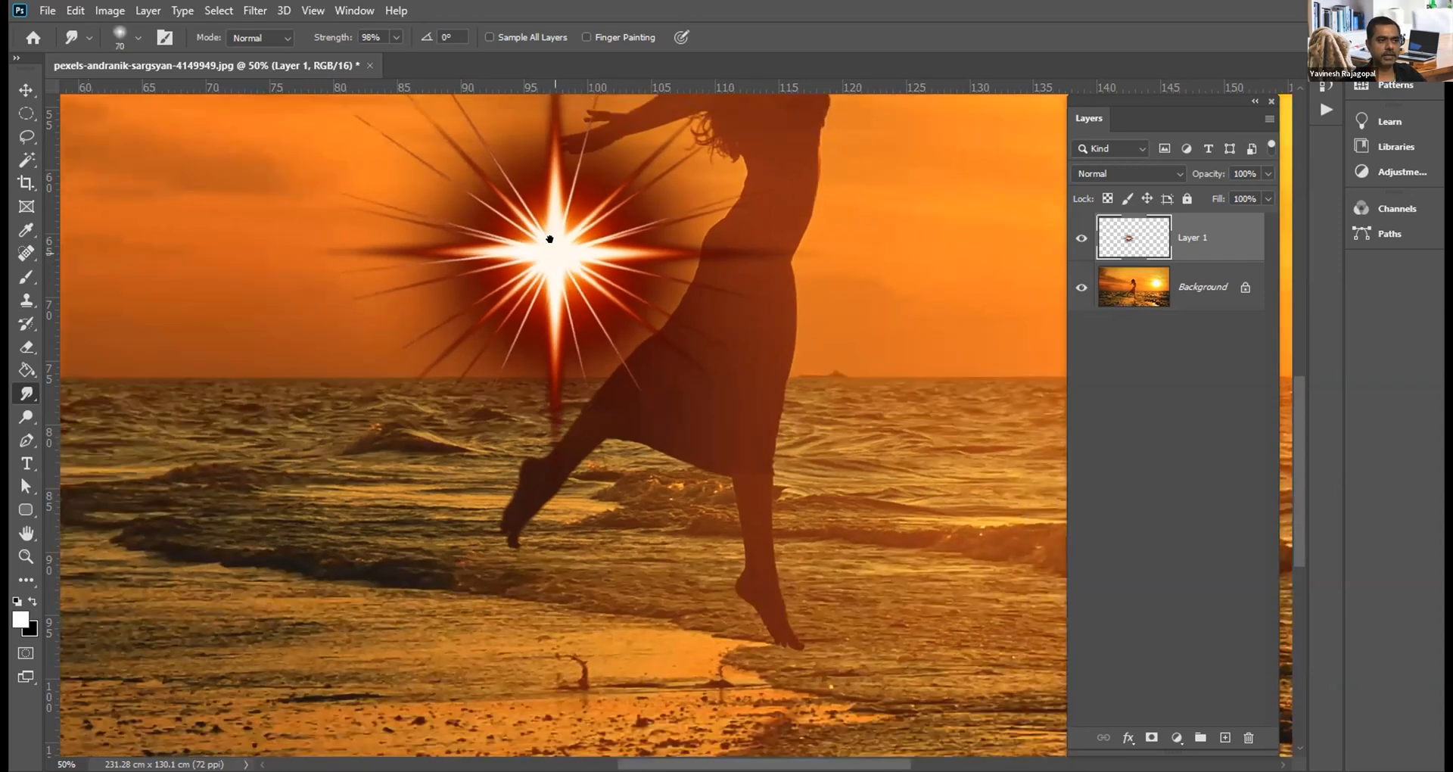
scroll(555, 254, "down", 1)
left_click_drag(554, 253, 553, 351)
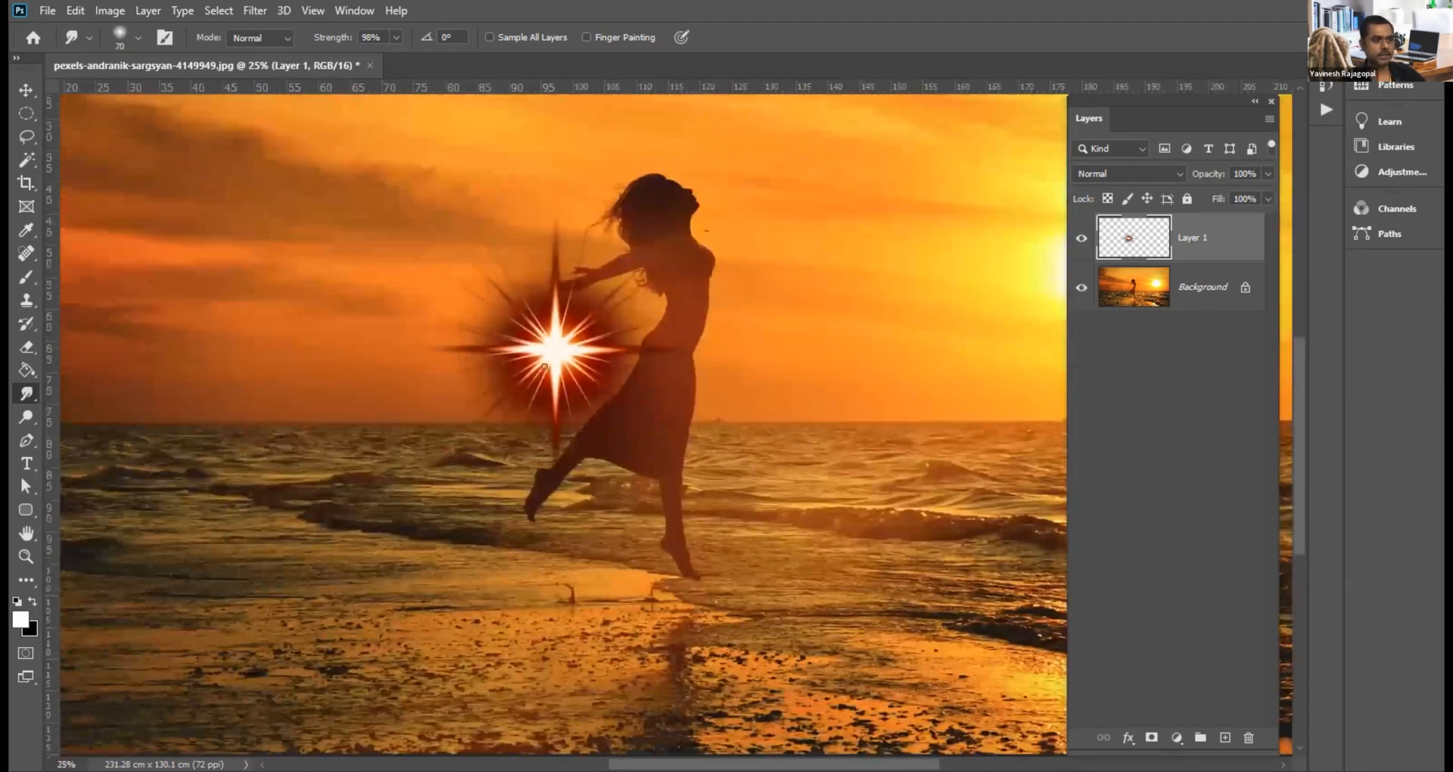
left_click(371, 35)
scroll(371, 36, "down", 11)
key("Return")
left_click_drag(547, 339, 112, 348)
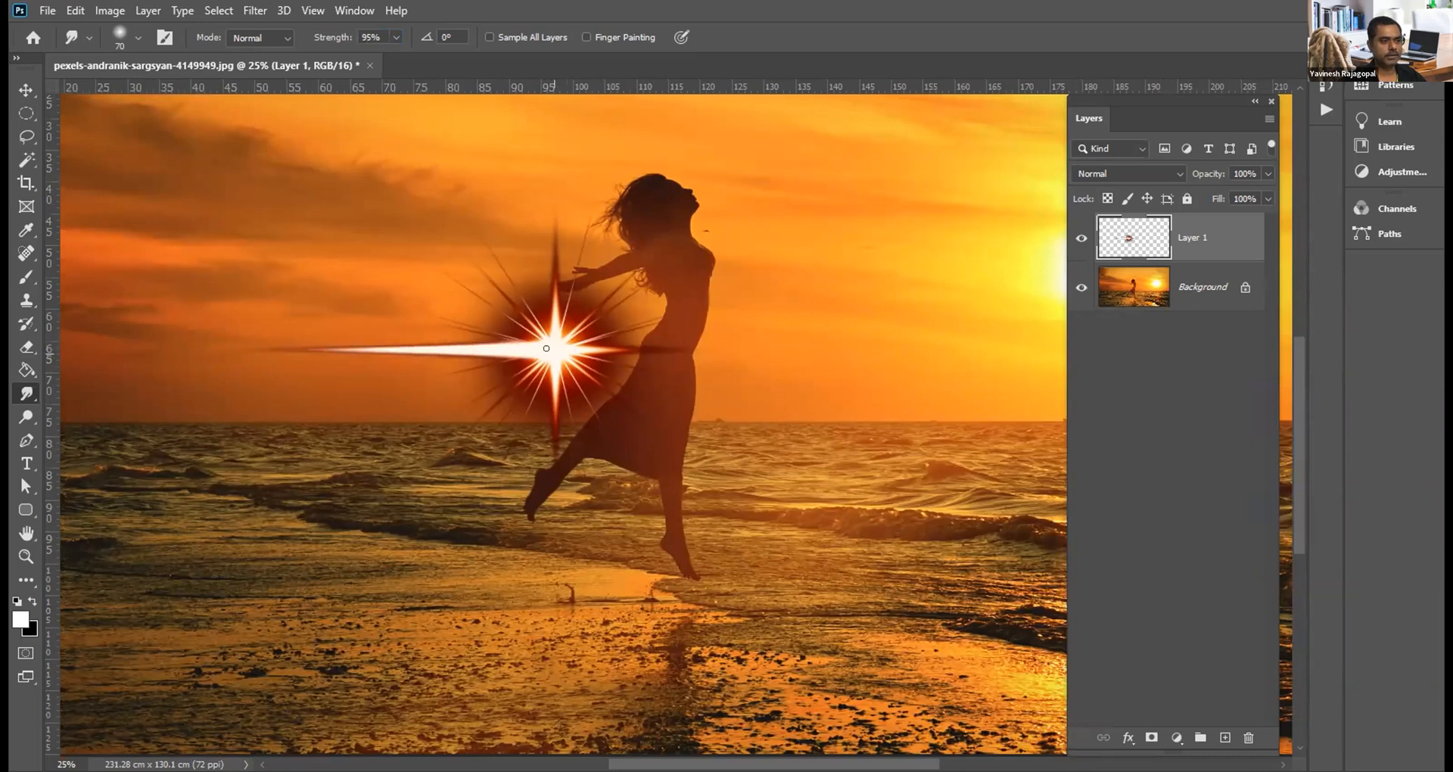
left_click_drag(547, 339, 882, 348)
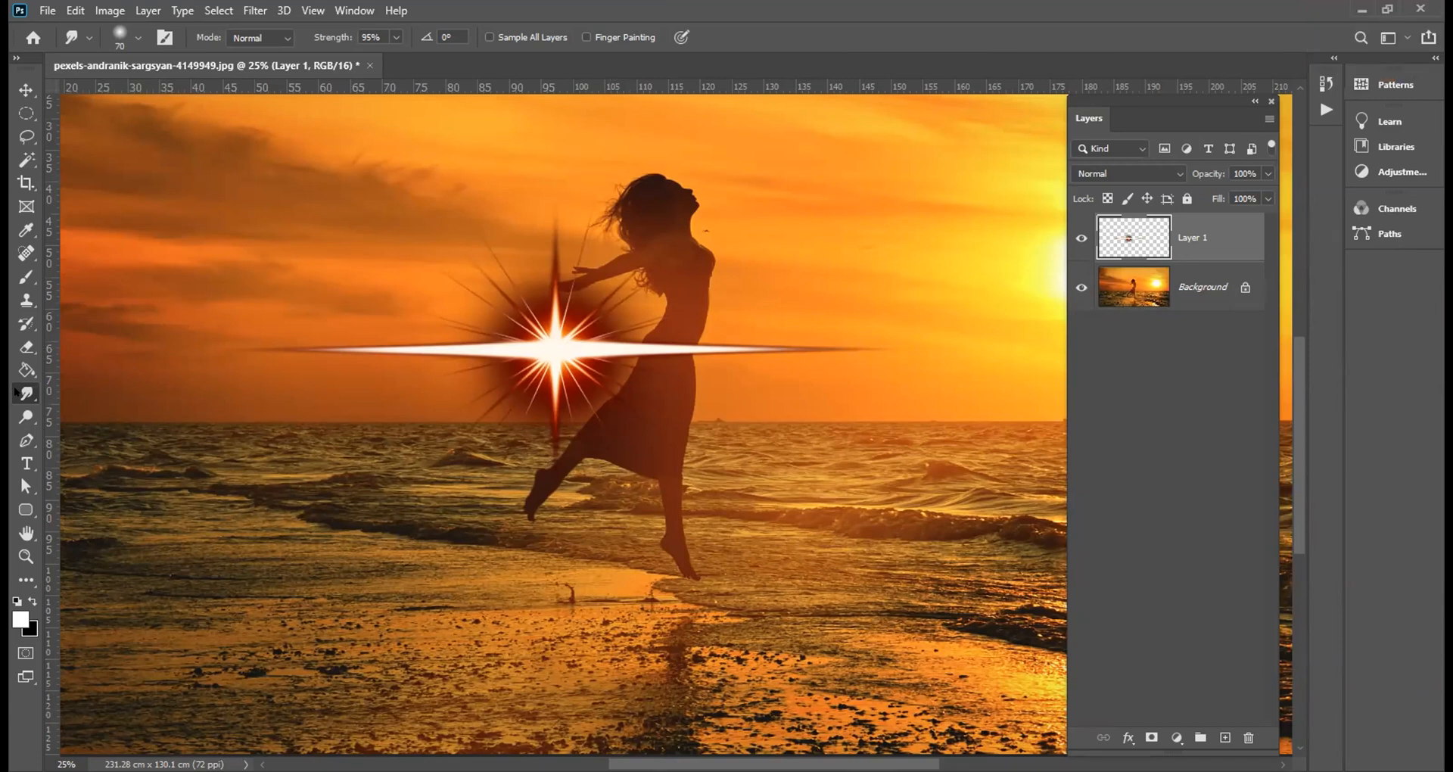
Step: Undo the two long horizontal rays smudged from the star's core and switch to the Move tool
key("ctrl+z")
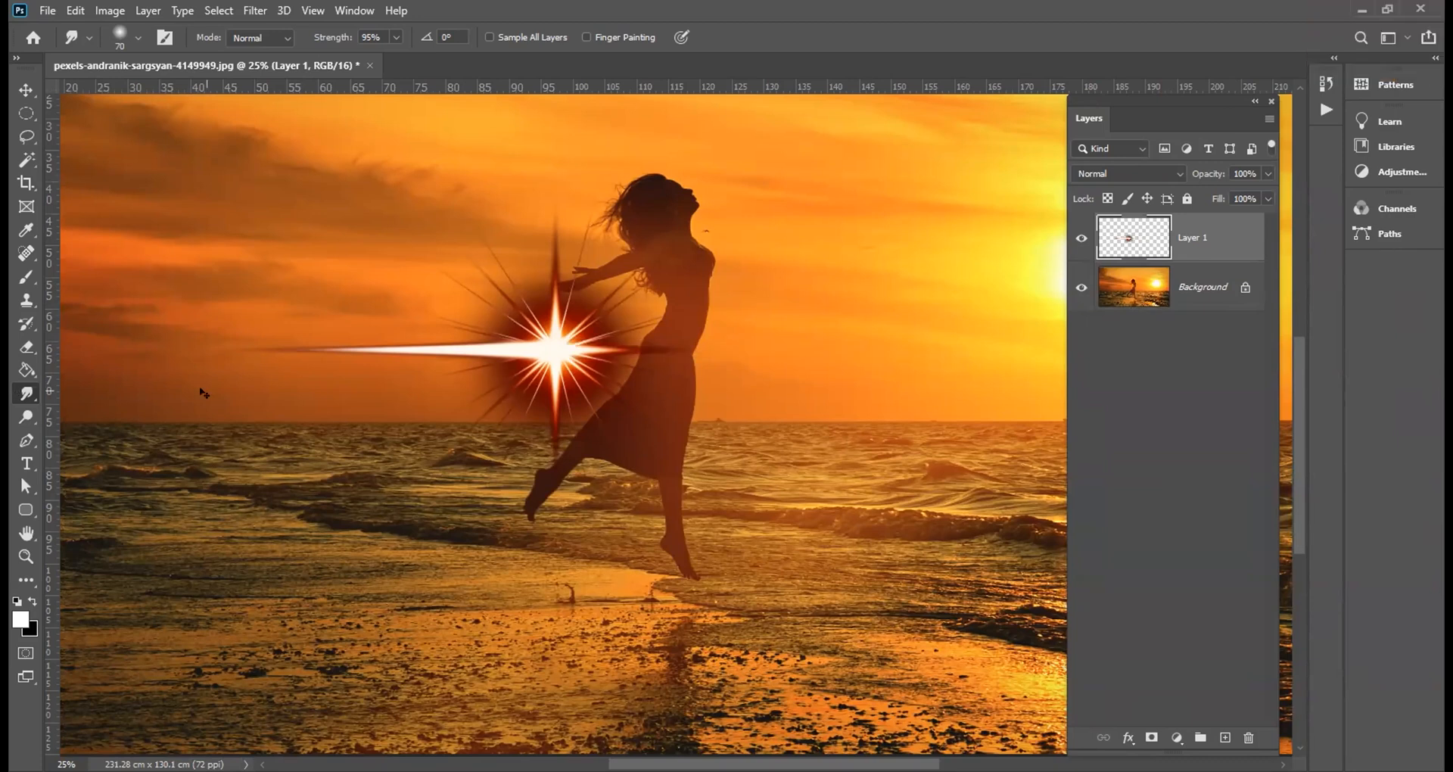
key("ctrl+z")
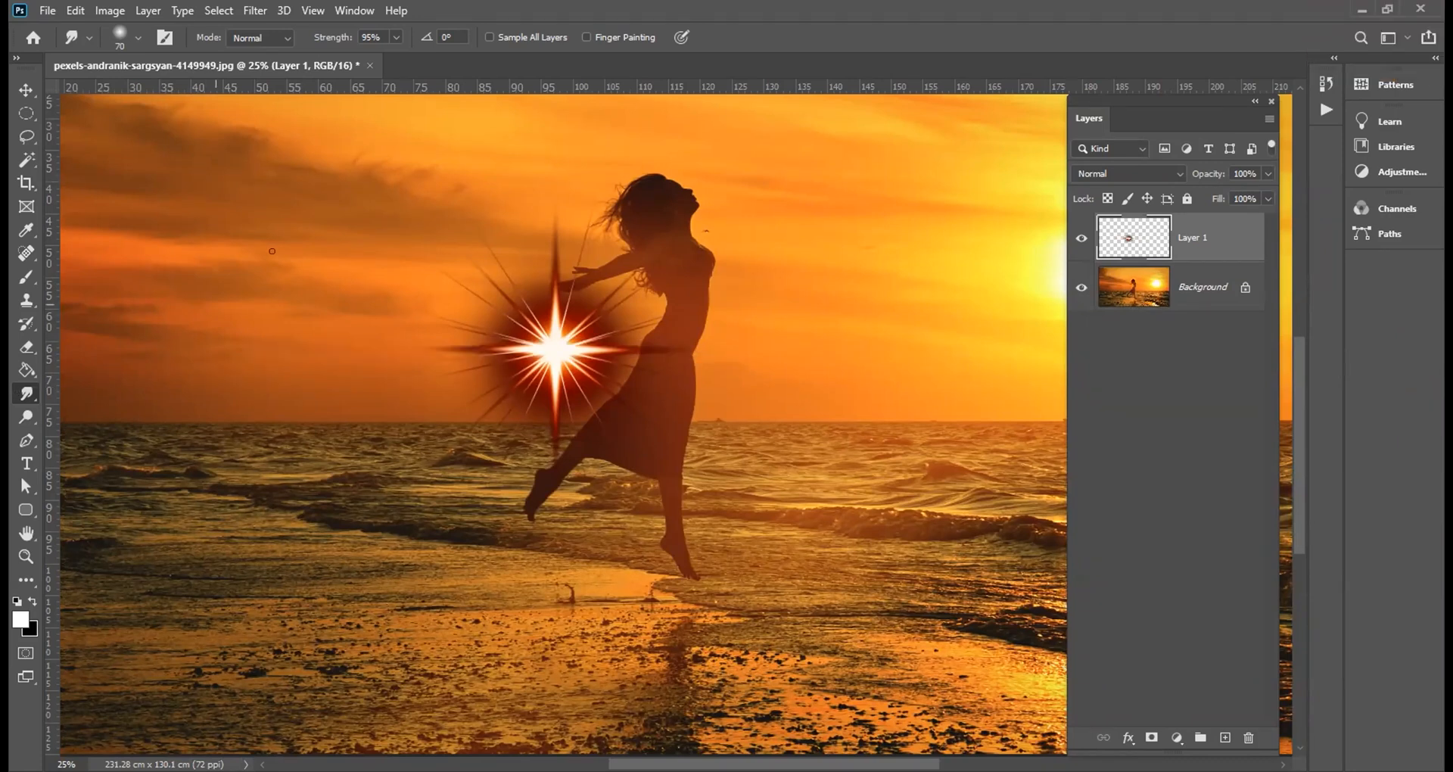
left_click(26, 278)
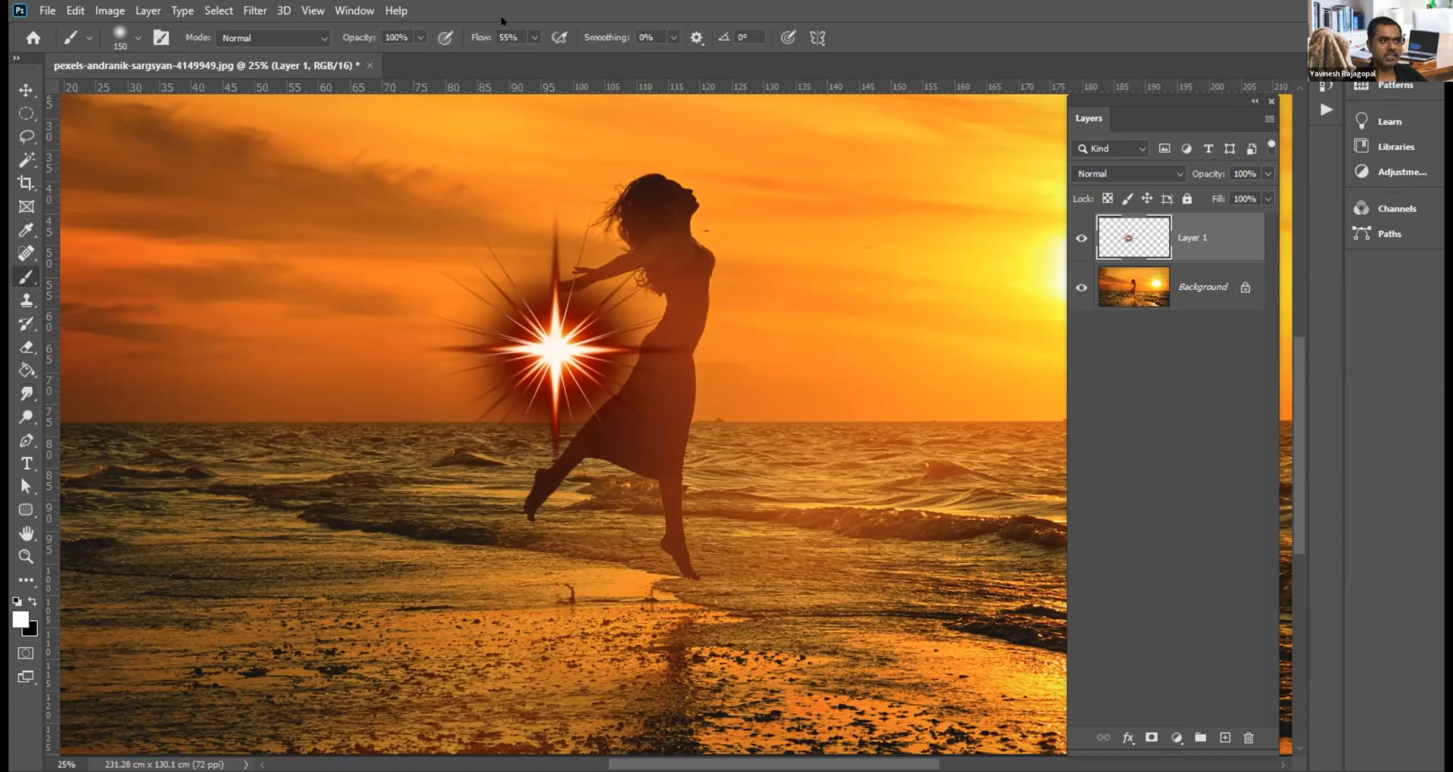
left_click(26, 393)
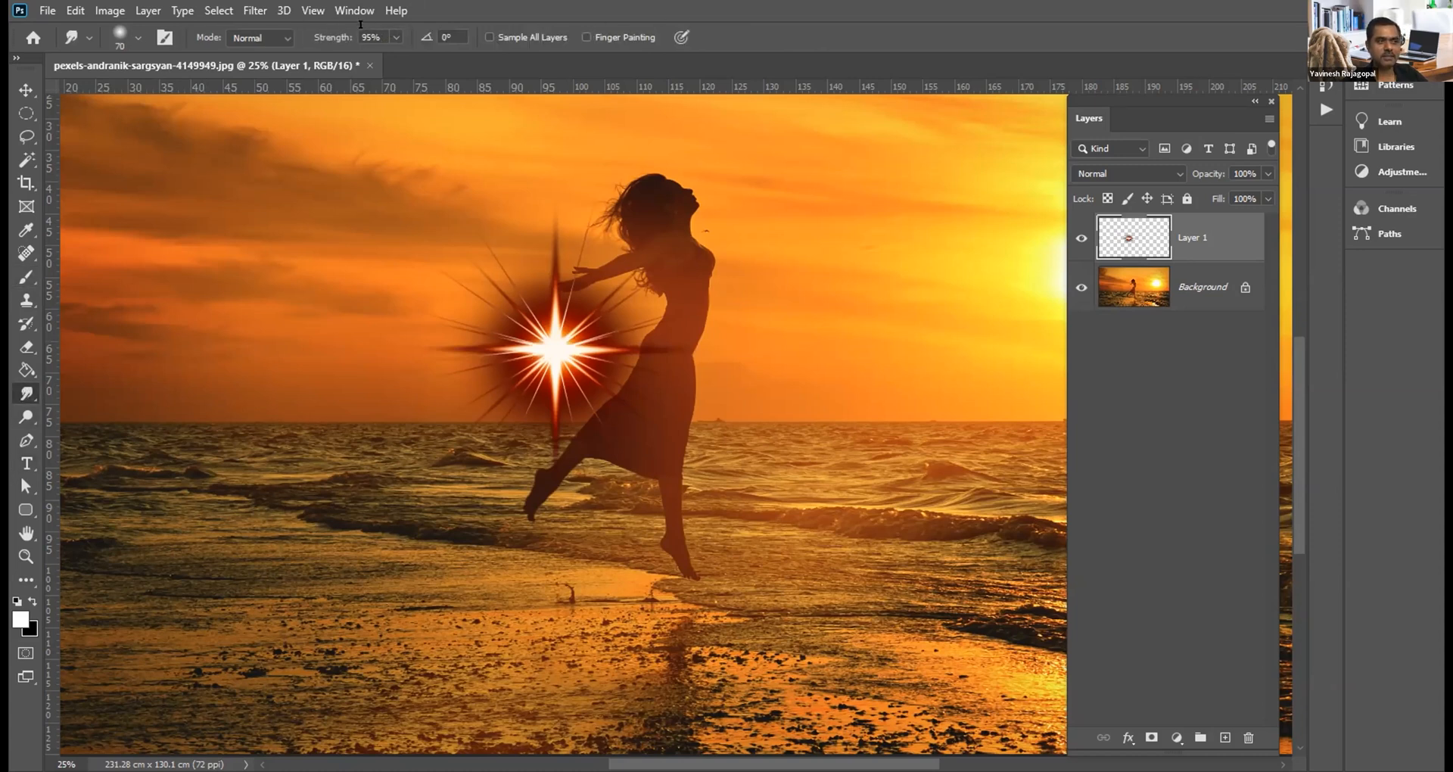
scroll(582, 304, "up", 2)
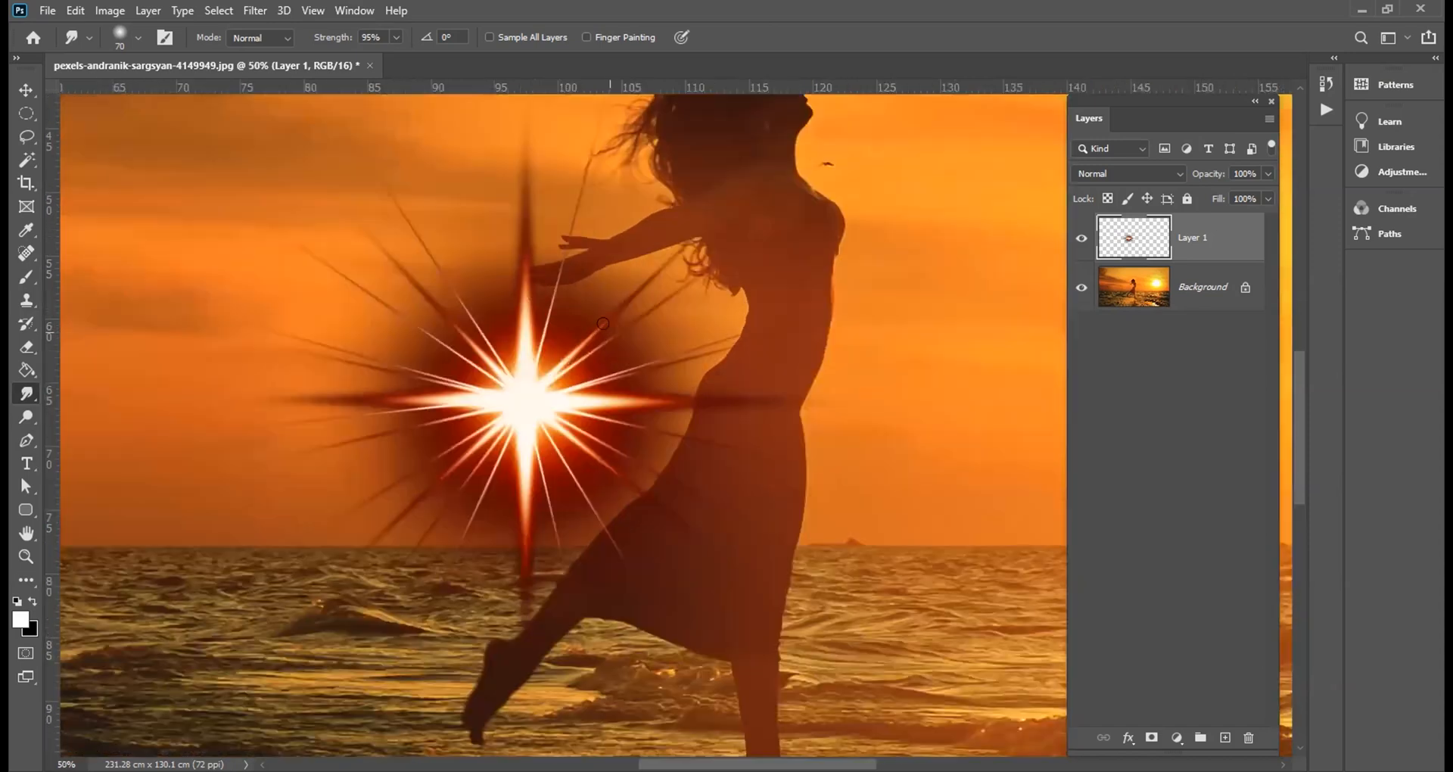
key("v")
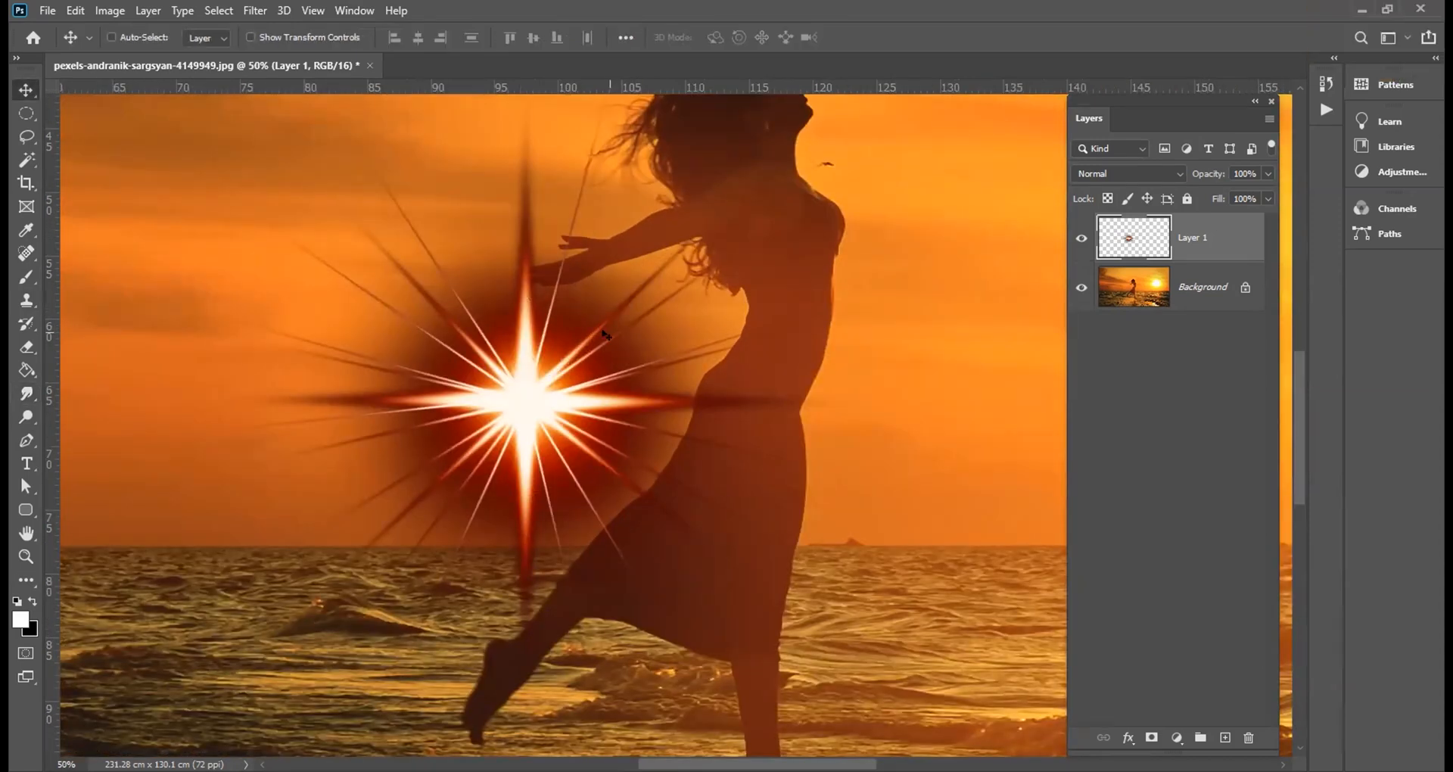
scroll(560, 390, "down", 1)
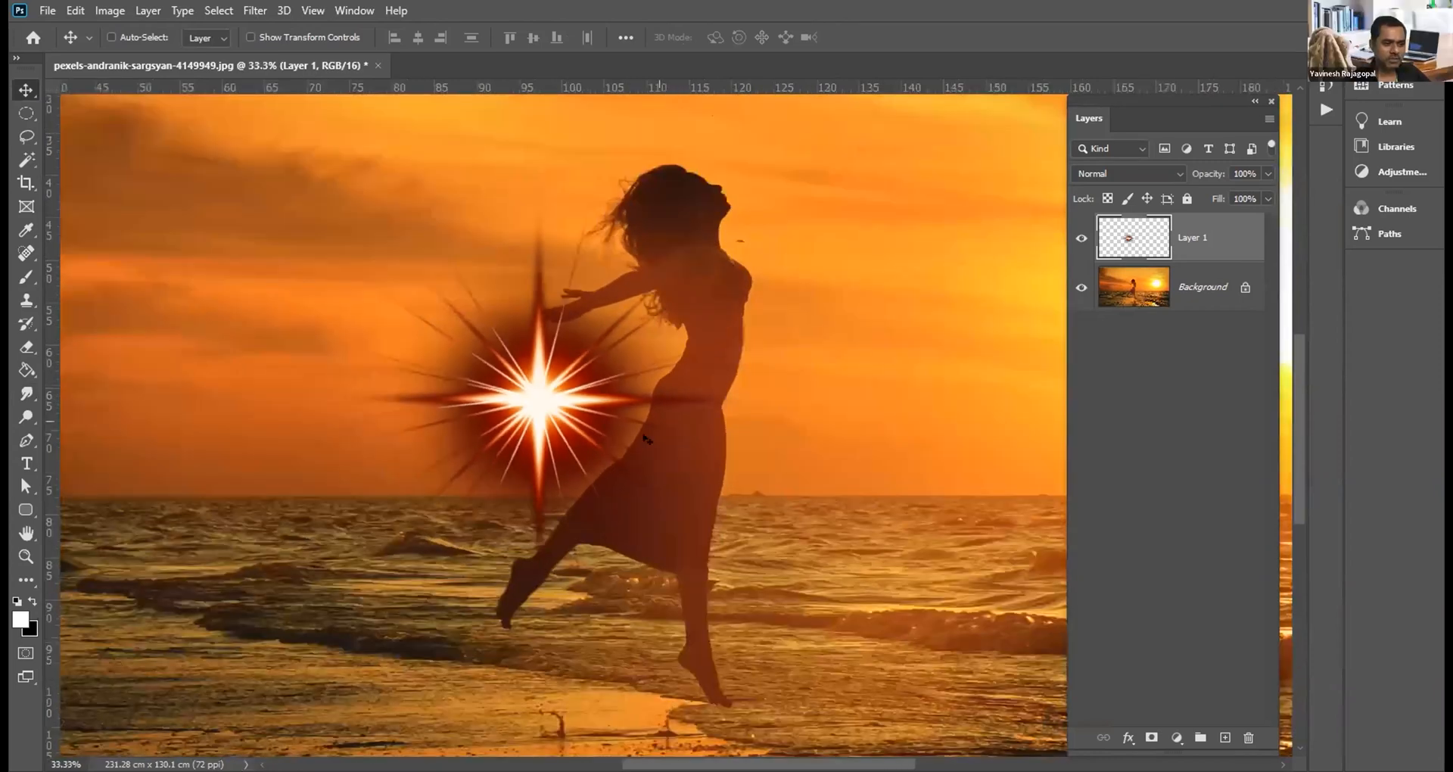
left_click_drag(661, 398, 562, 409)
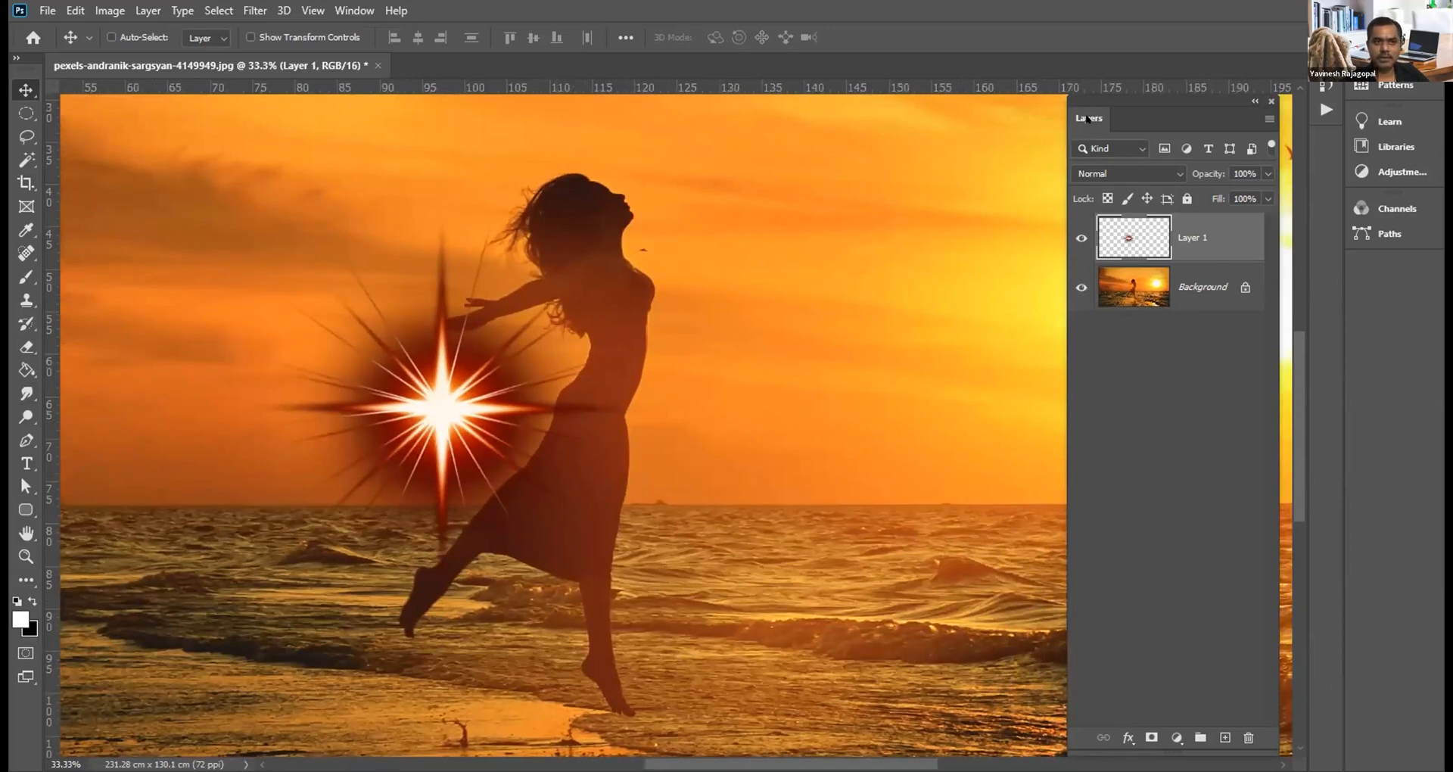
Step: Toggle the visibility of Layer 1 repeatedly to compare the sunset photo with and without the star
left_click(1080, 238)
left_click(1080, 238)
left_click(1081, 238)
left_click(1077, 237)
left_click(1078, 237)
left_click(1077, 237)
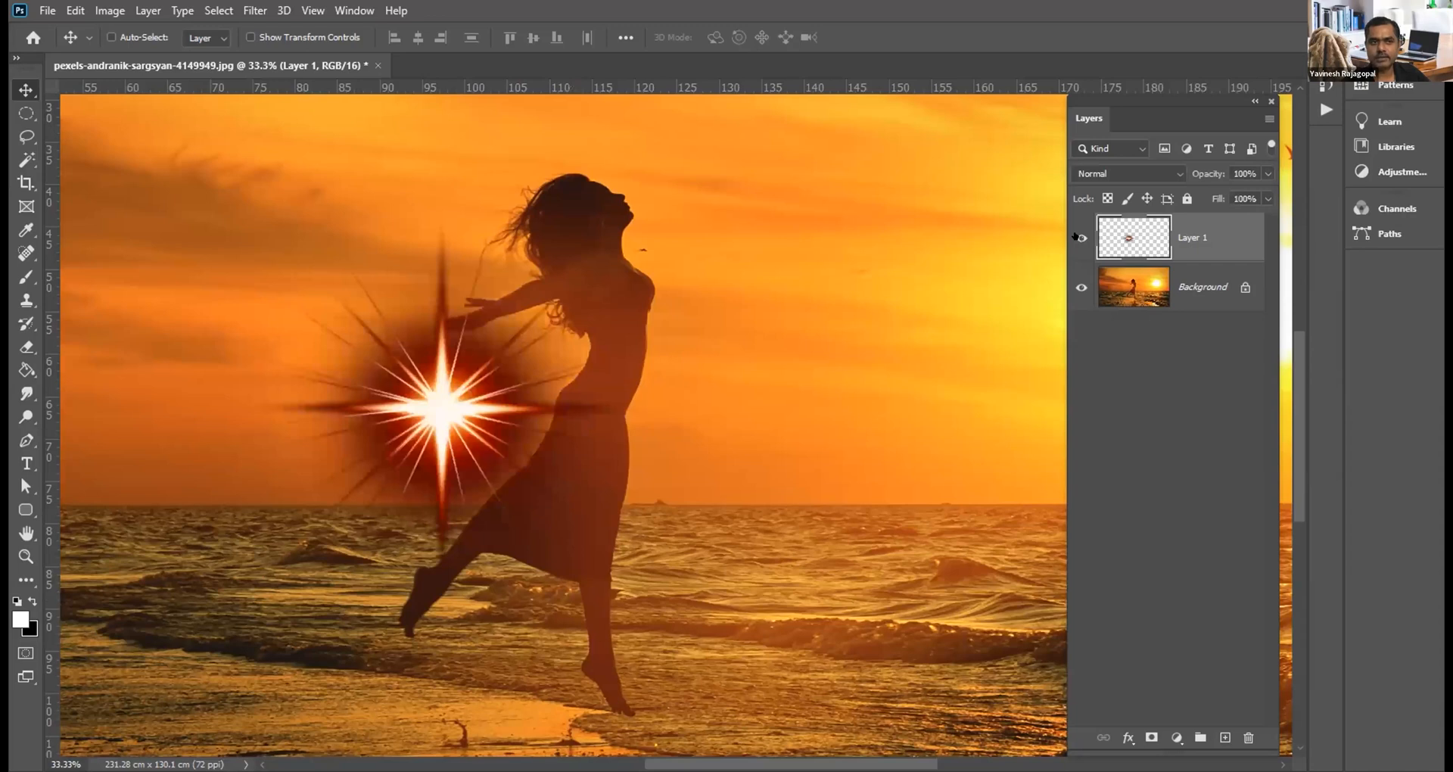
left_click(1077, 236)
left_click(1077, 237)
left_click(1077, 236)
left_click(1078, 237)
left_click(1078, 237)
left_click(1077, 237)
Step: Set Layer 1's blend mode to Screen and move the star onto the dancer's torso
left_click(1090, 174)
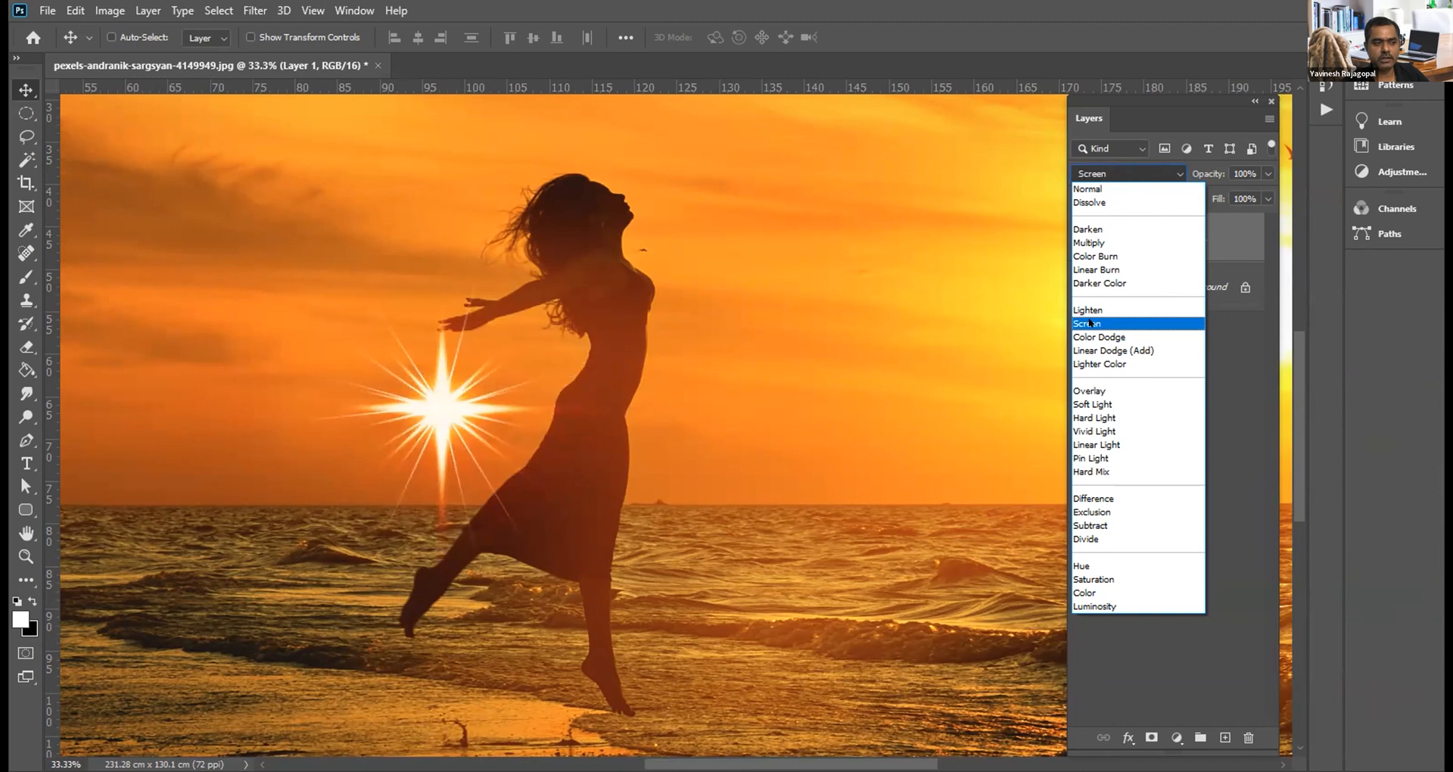
left_click(1089, 323)
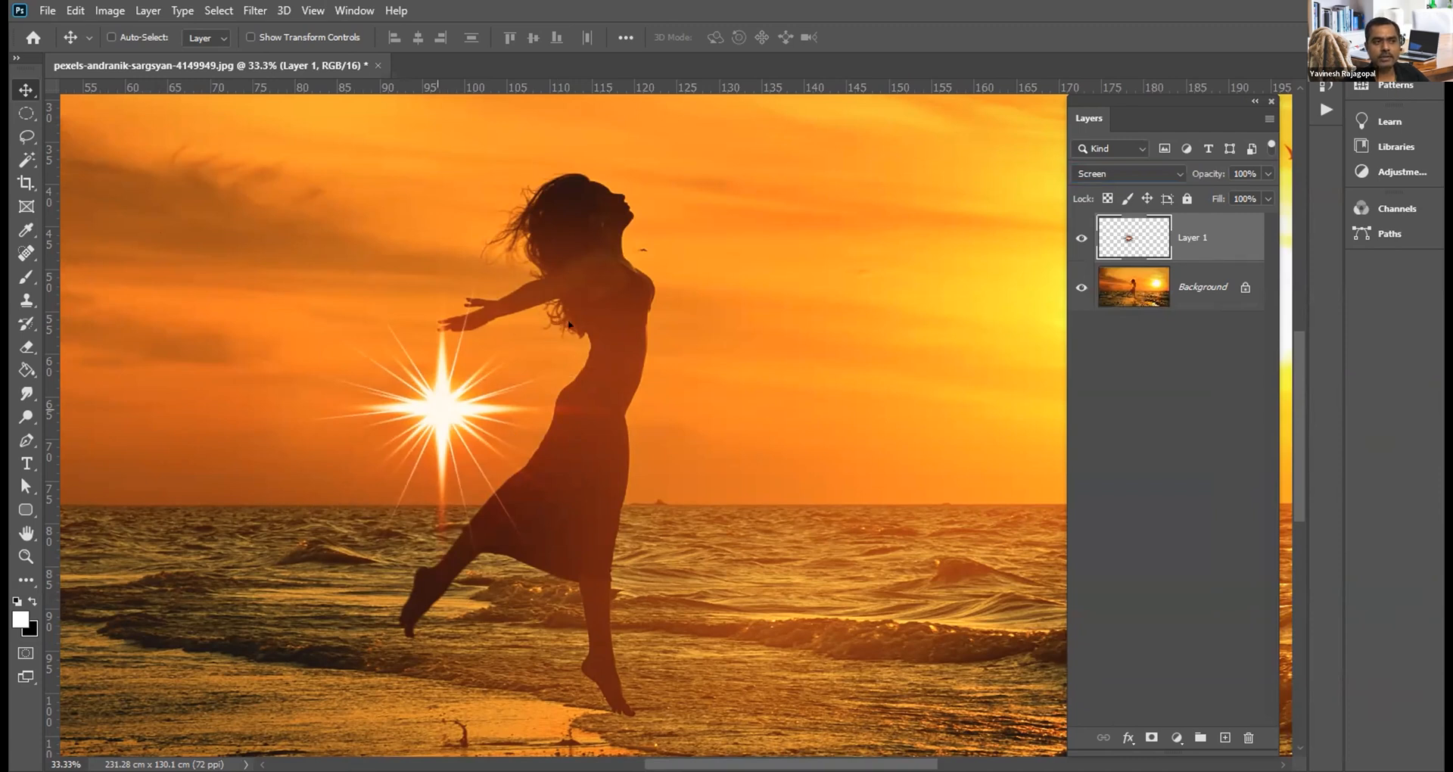
left_click_drag(442, 407, 572, 366)
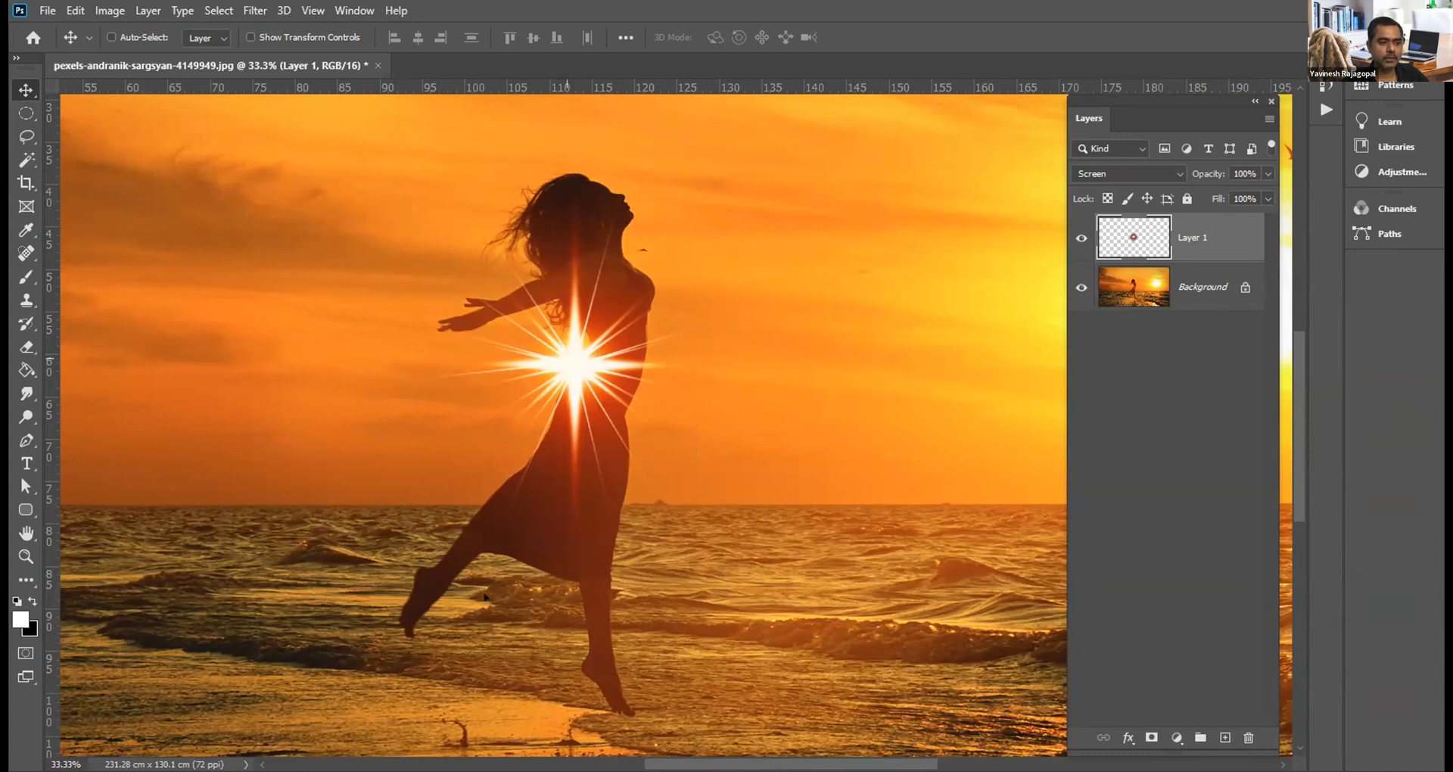
Step: With the panels hidden, try the star in the open sky behind the dancer and at the photo's left edge, undoing the last move
left_click_drag(567, 359, 488, 523)
key("Tab")
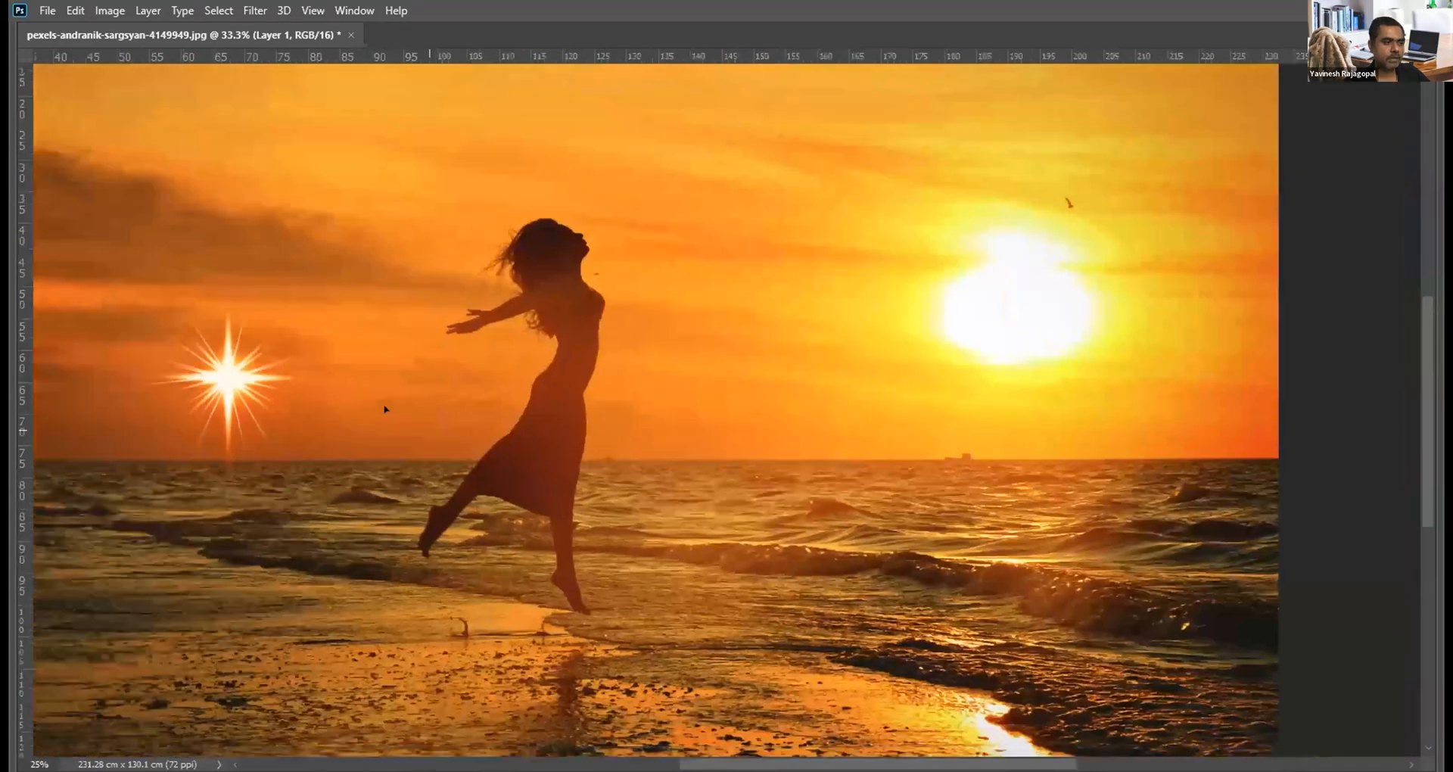
key("ctrl+minus")
left_click_drag(492, 413, 469, 413)
left_click_drag(233, 437, 236, 435)
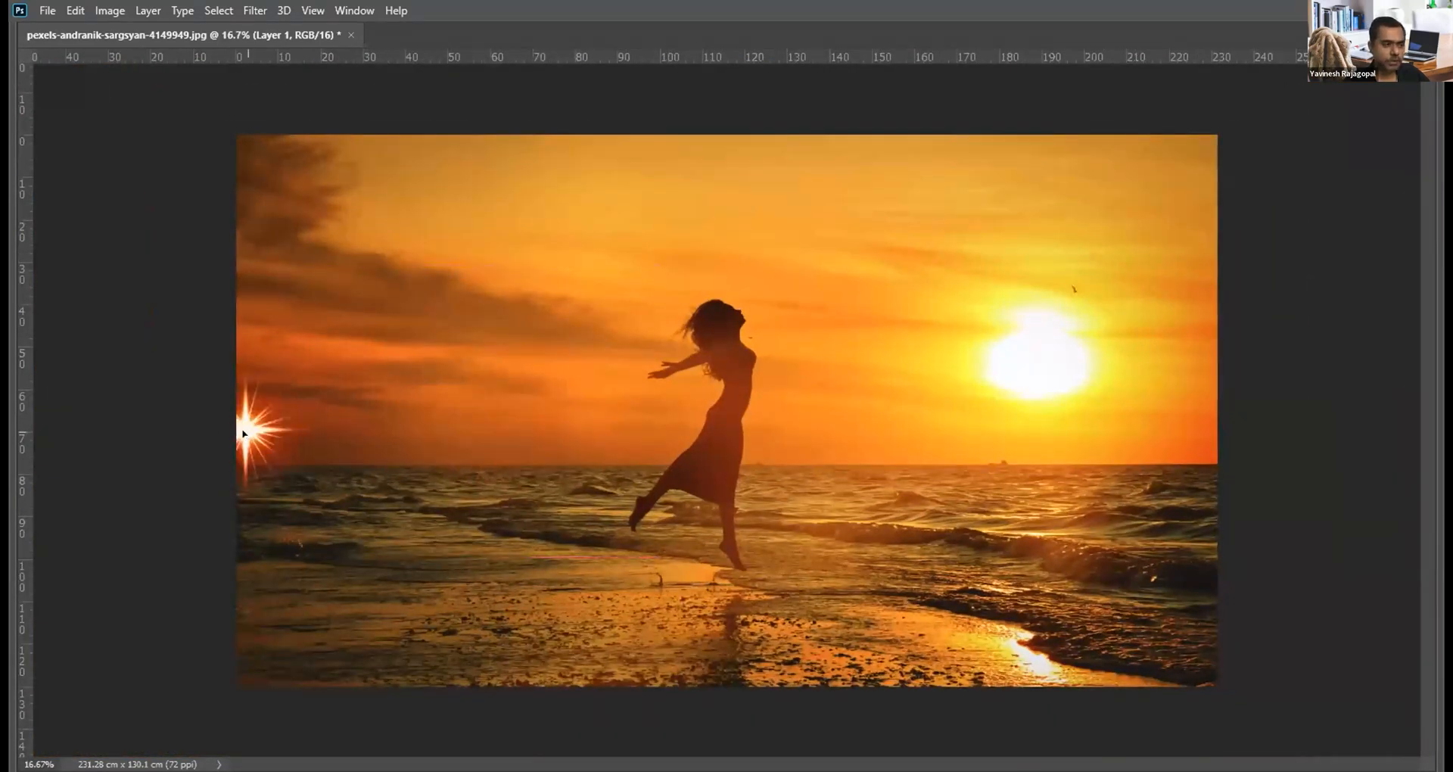
key("ctrl+z")
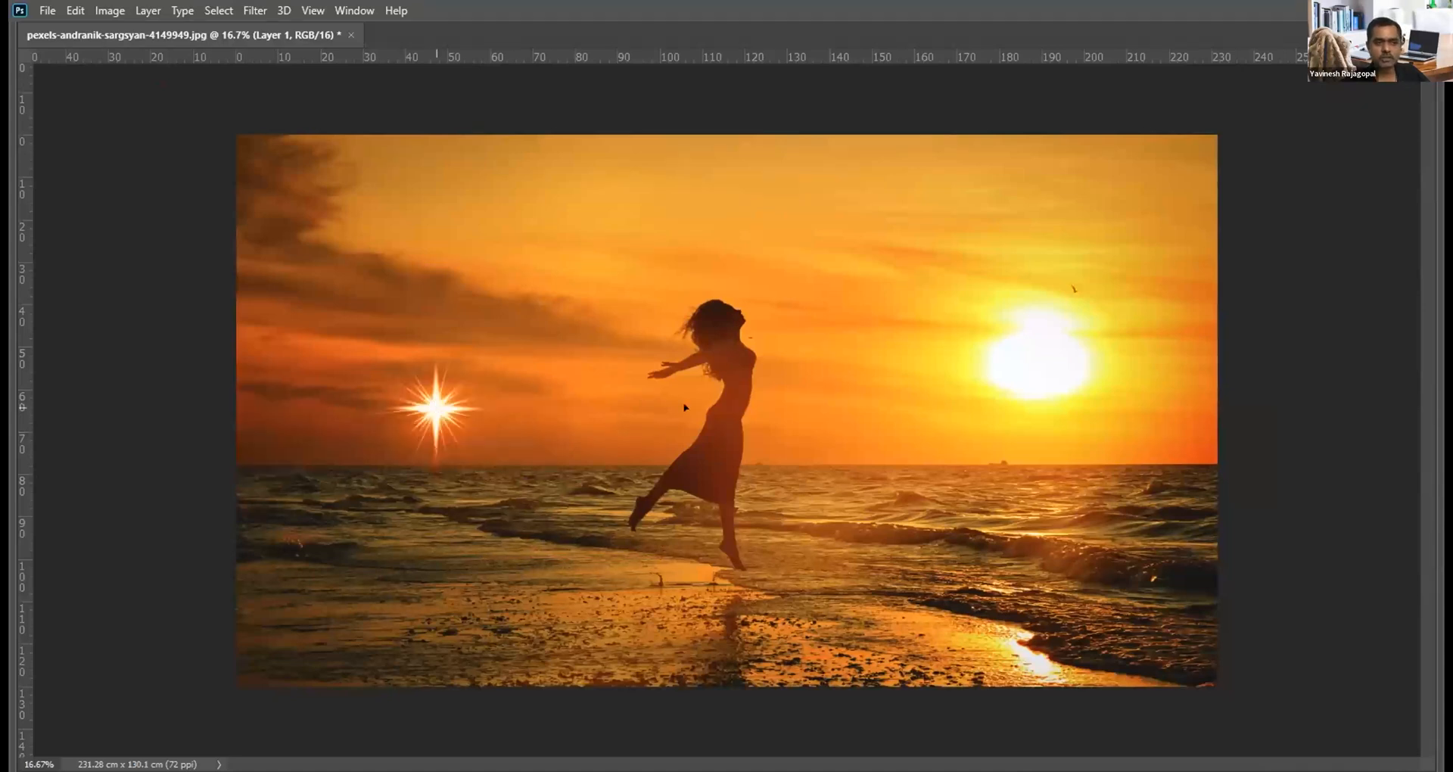
Step: Move the star onto the dancer's torso and undo a trial placement over her raised leg
left_click_drag(437, 407, 713, 390)
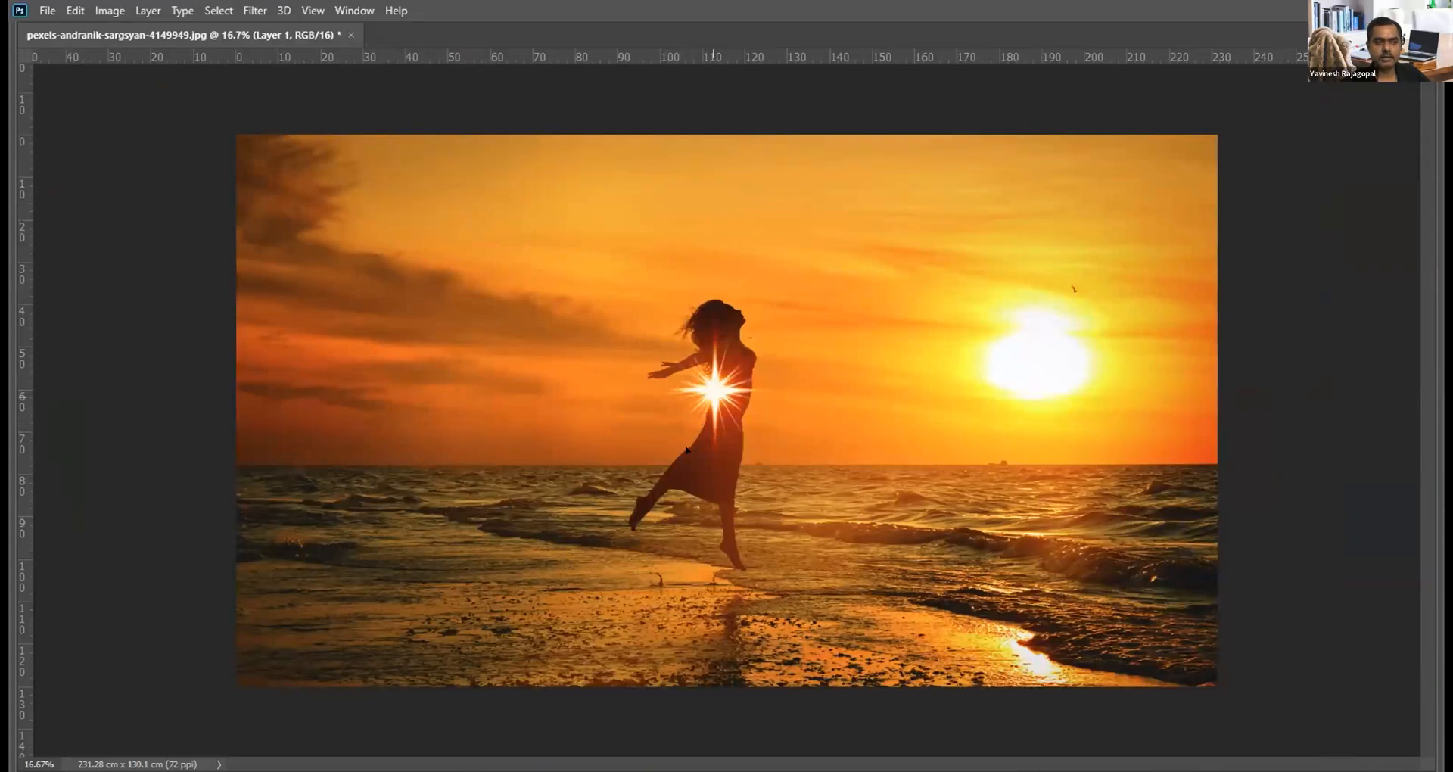
left_click(661, 469)
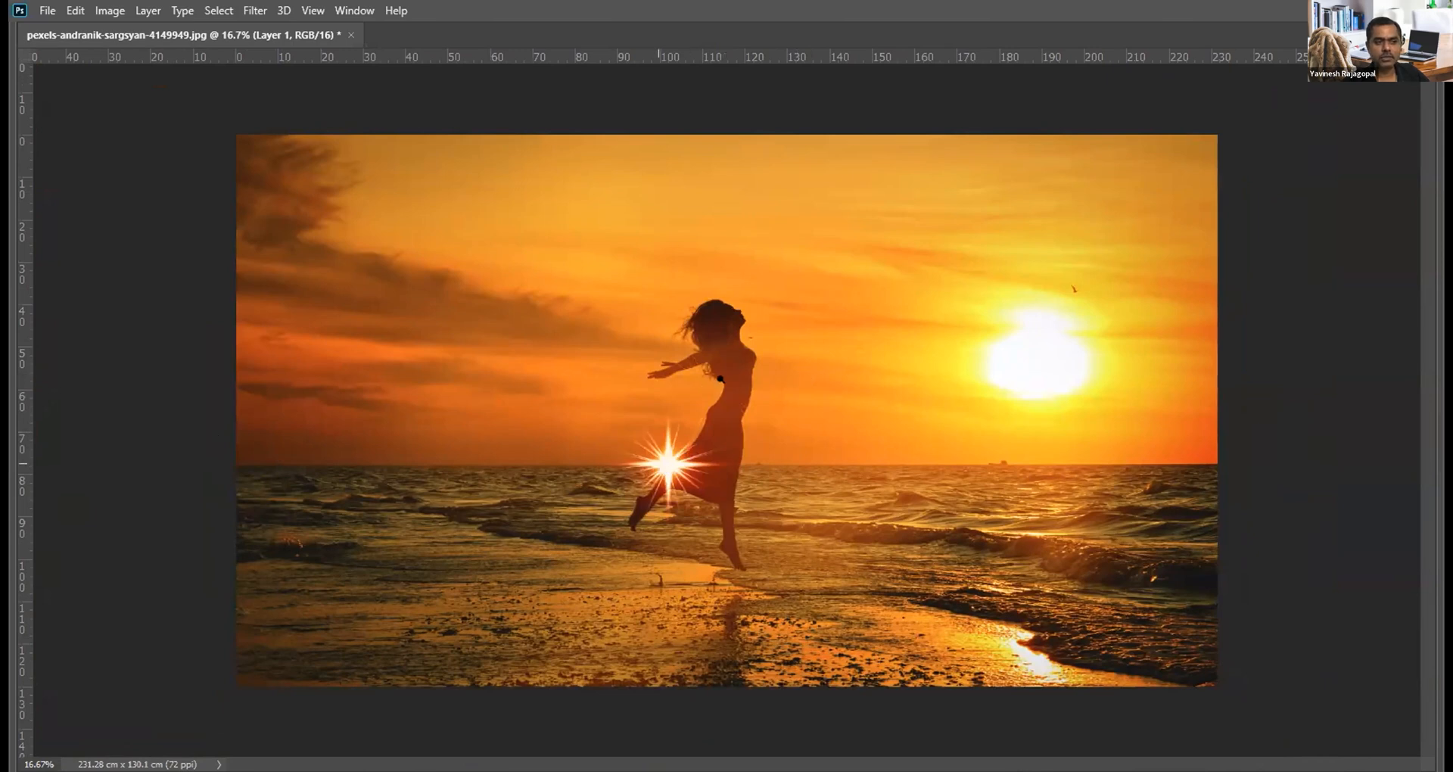
key("ctrl+z")
key("ctrl+plus")
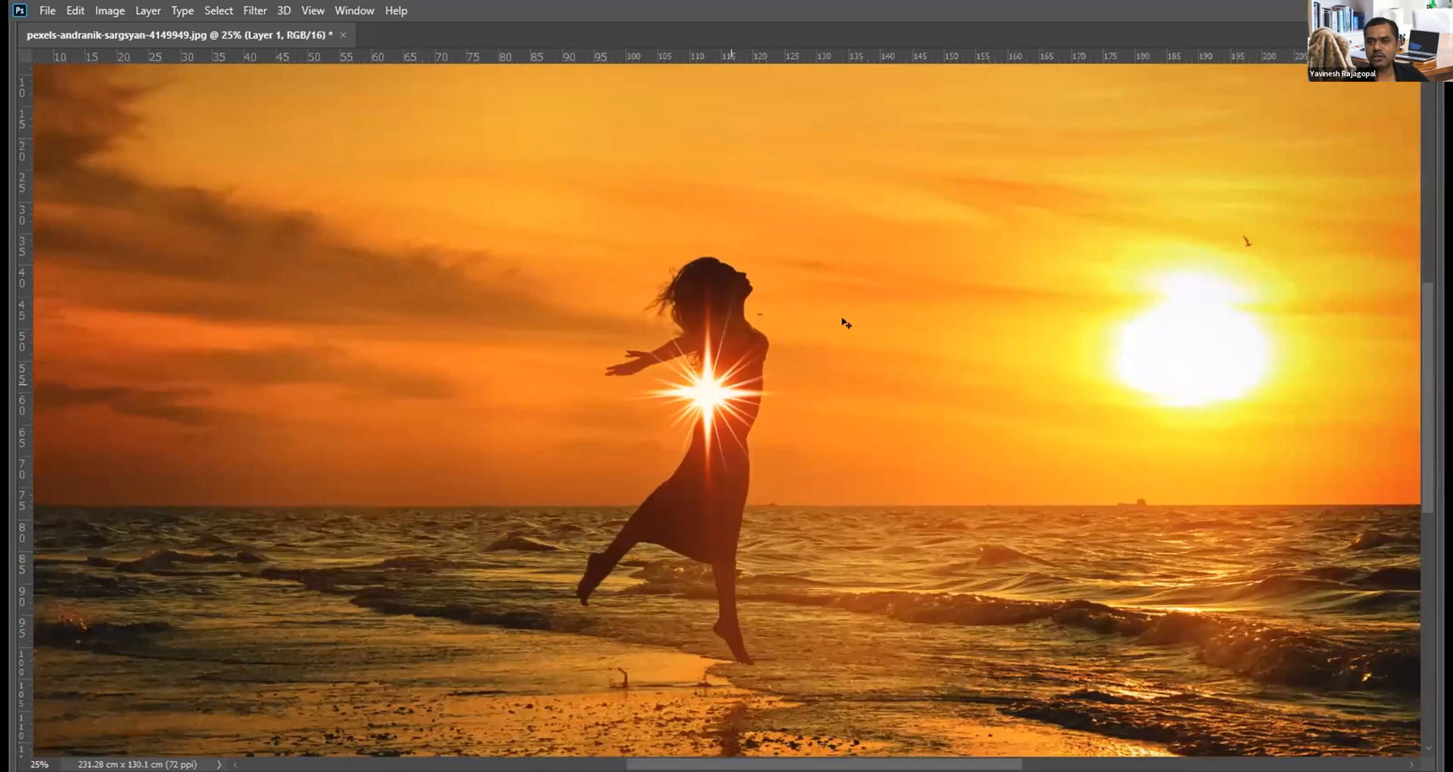
key("ctrl+plus")
key("ctrl+t")
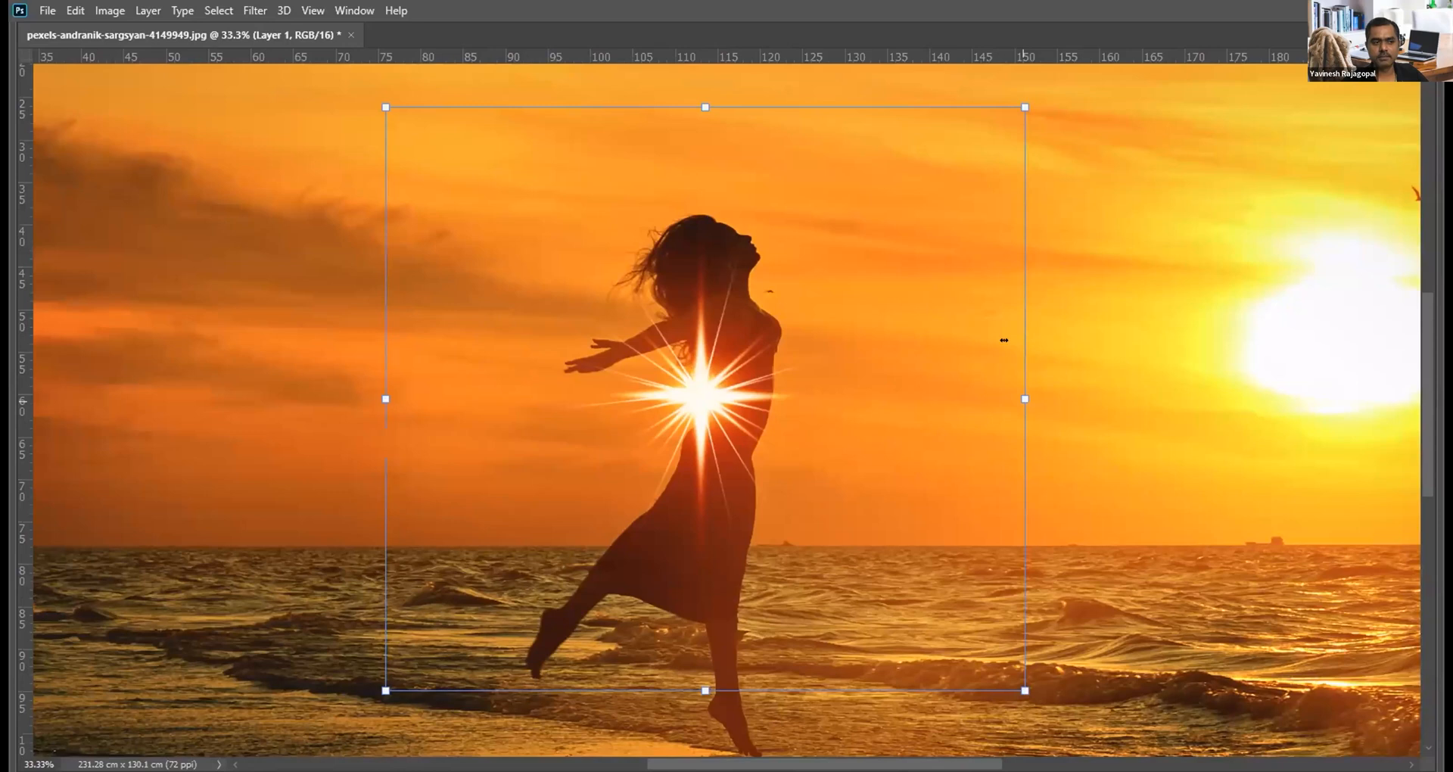
key("Return")
scroll(823, 377, "down", 1)
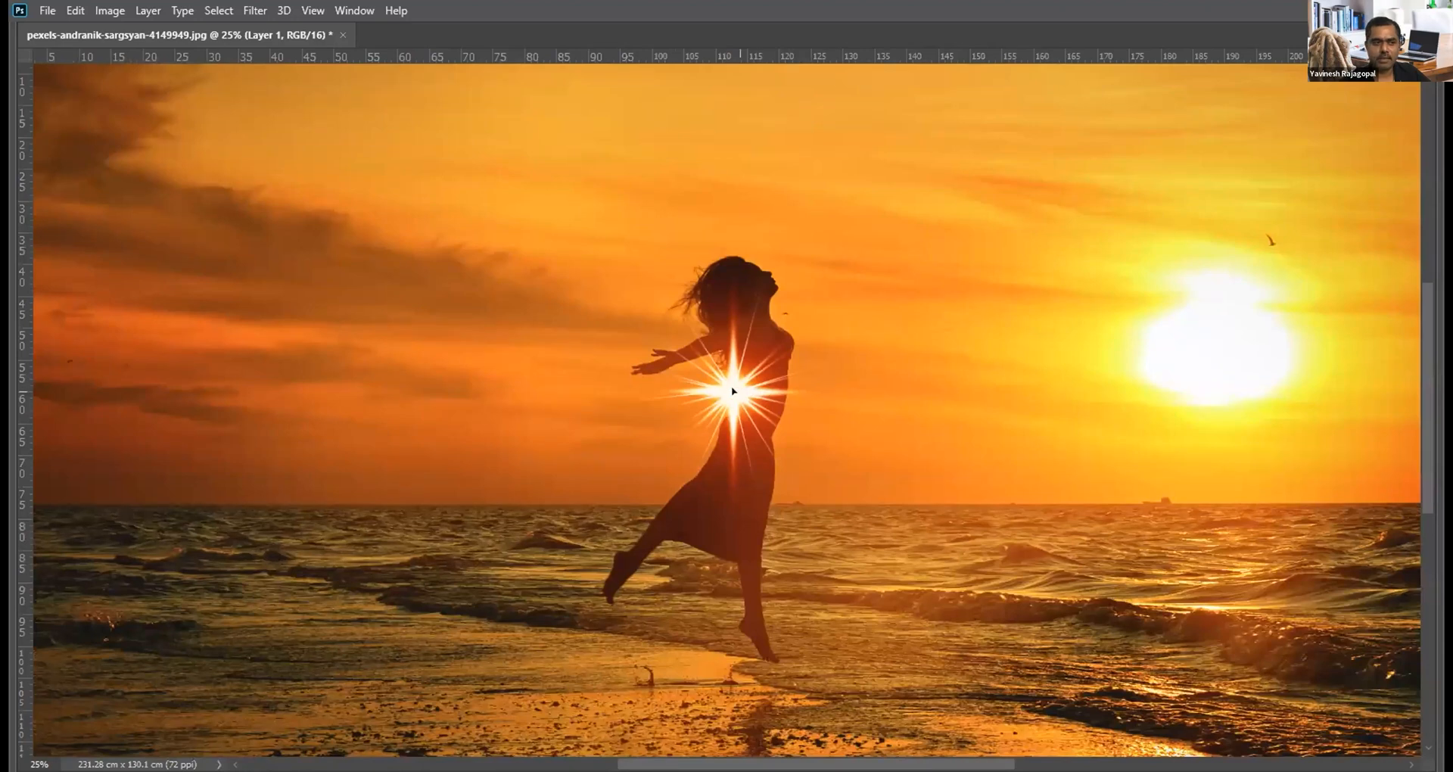
Step: Show the panels again and nudge the star slightly to the right on the dancer's torso
key("Tab")
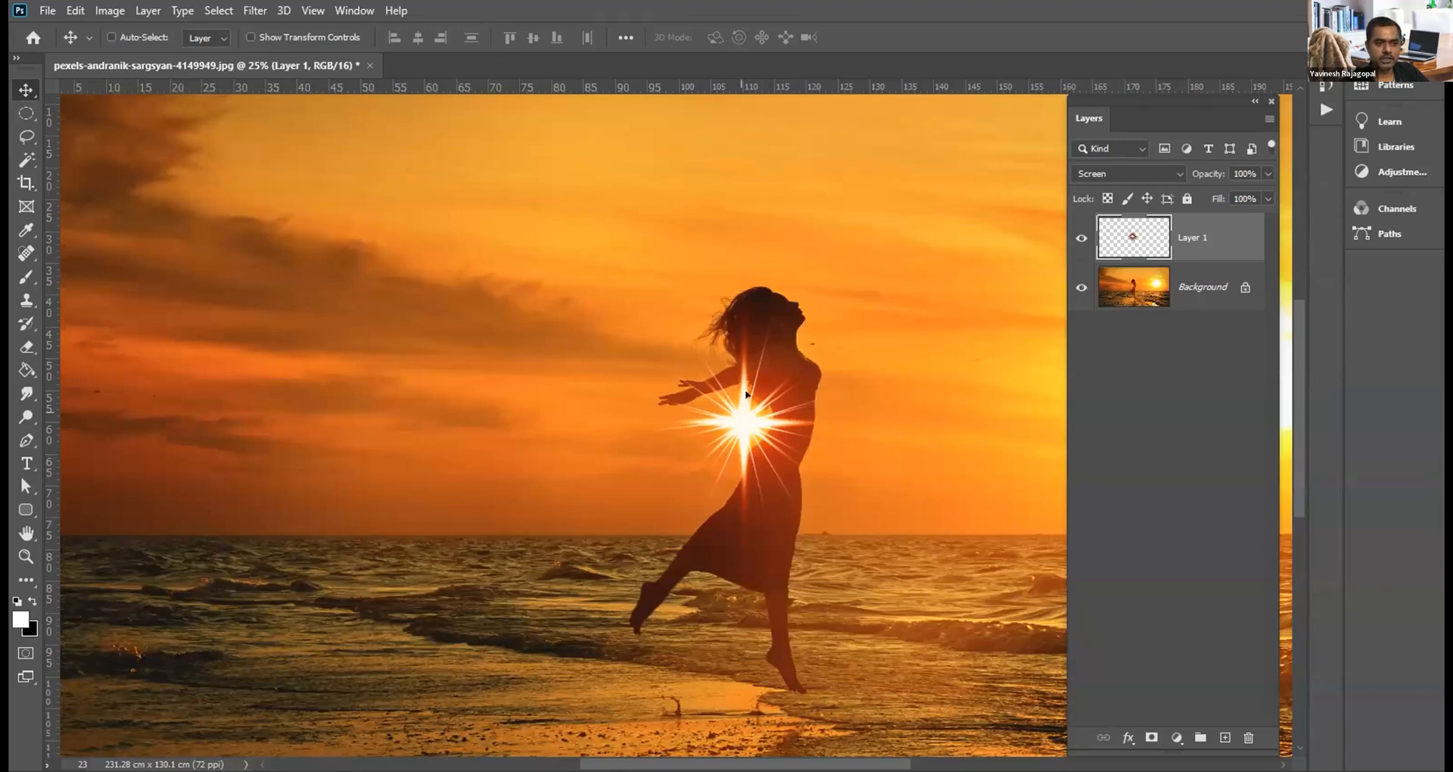
left_click_drag(747, 412, 755, 415)
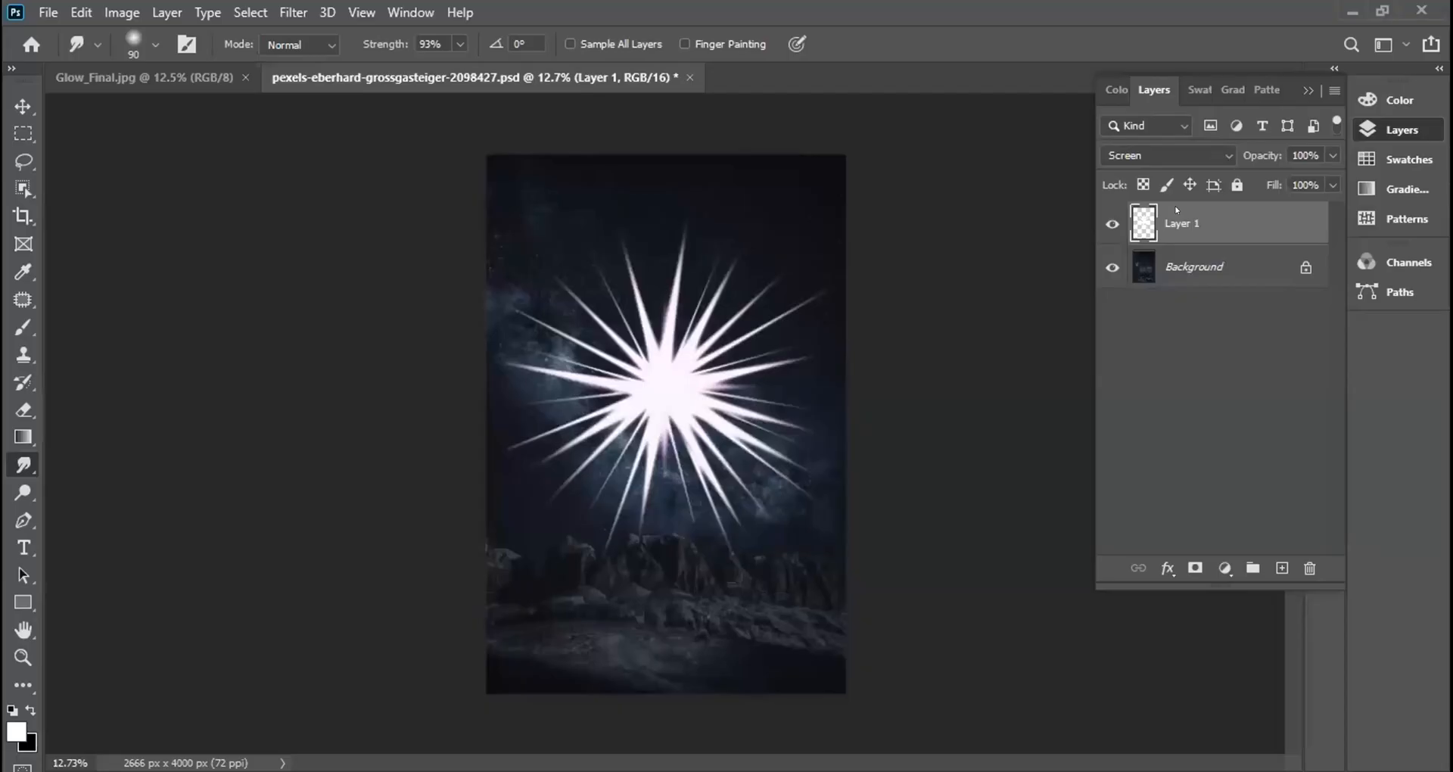
Step: In the night-sky document, preview other blend modes such as Lighten on Layer 1 and set it to Screen
left_click(1171, 155)
left_click(1172, 152)
left_click(1173, 160)
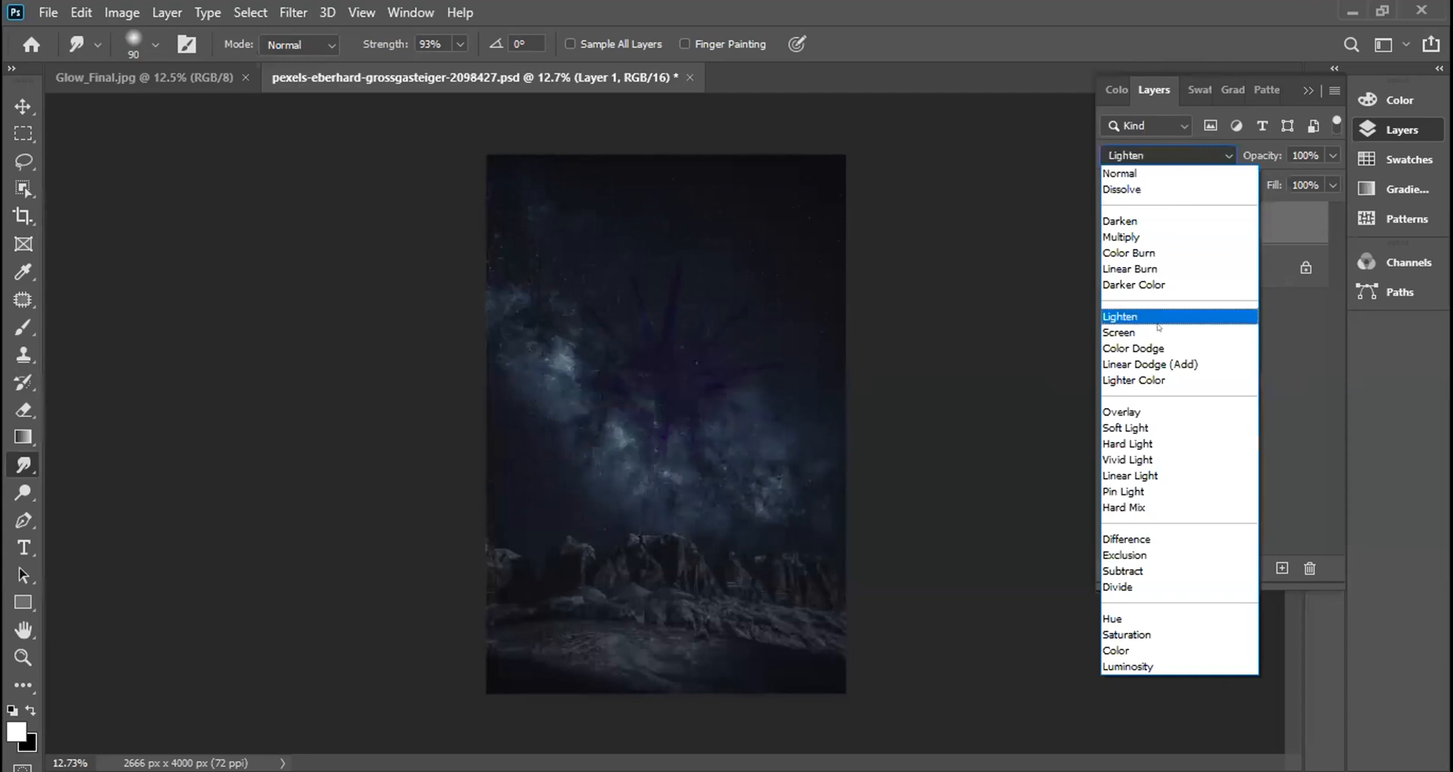
left_click(1158, 330)
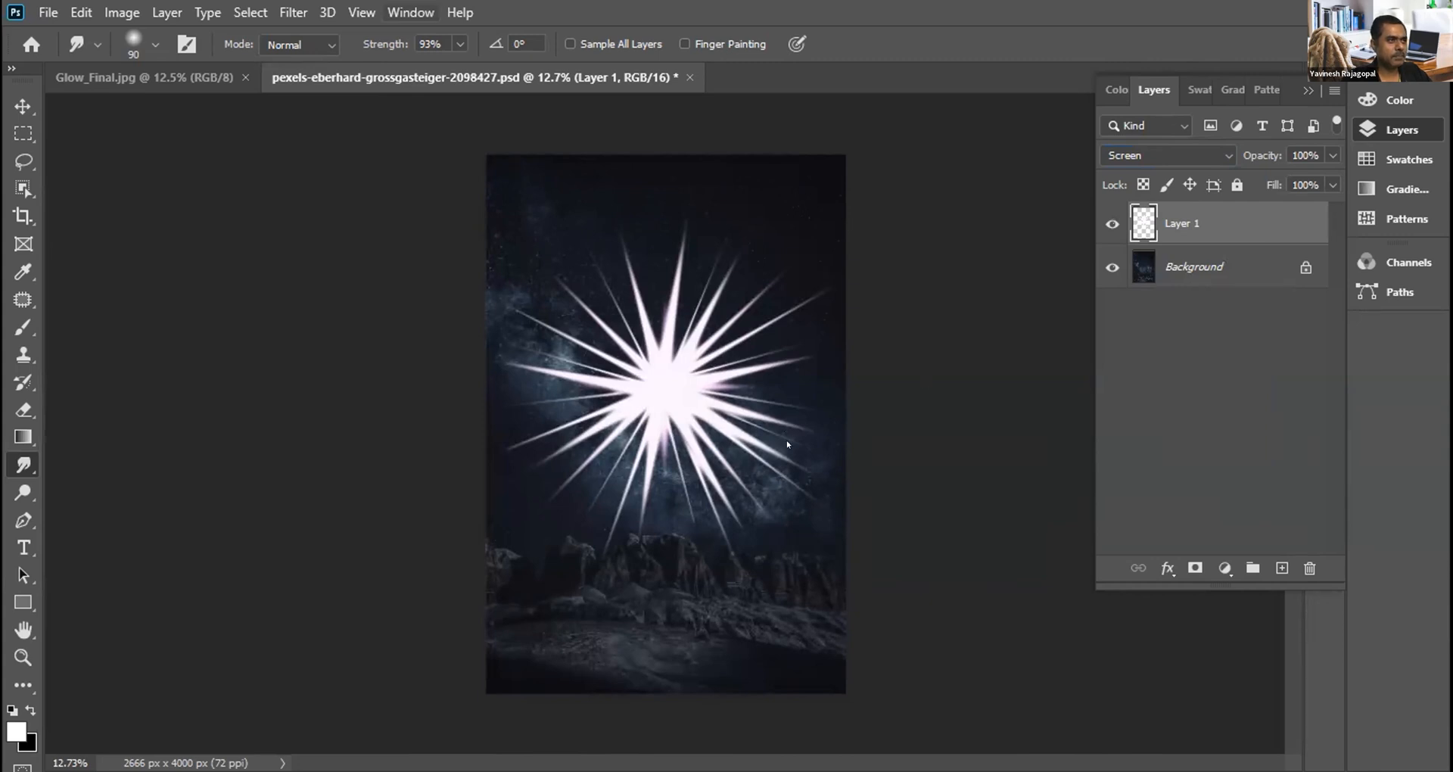
Step: Show the document's History, place it beside the image and enlarge it to list more states
left_click(411, 12)
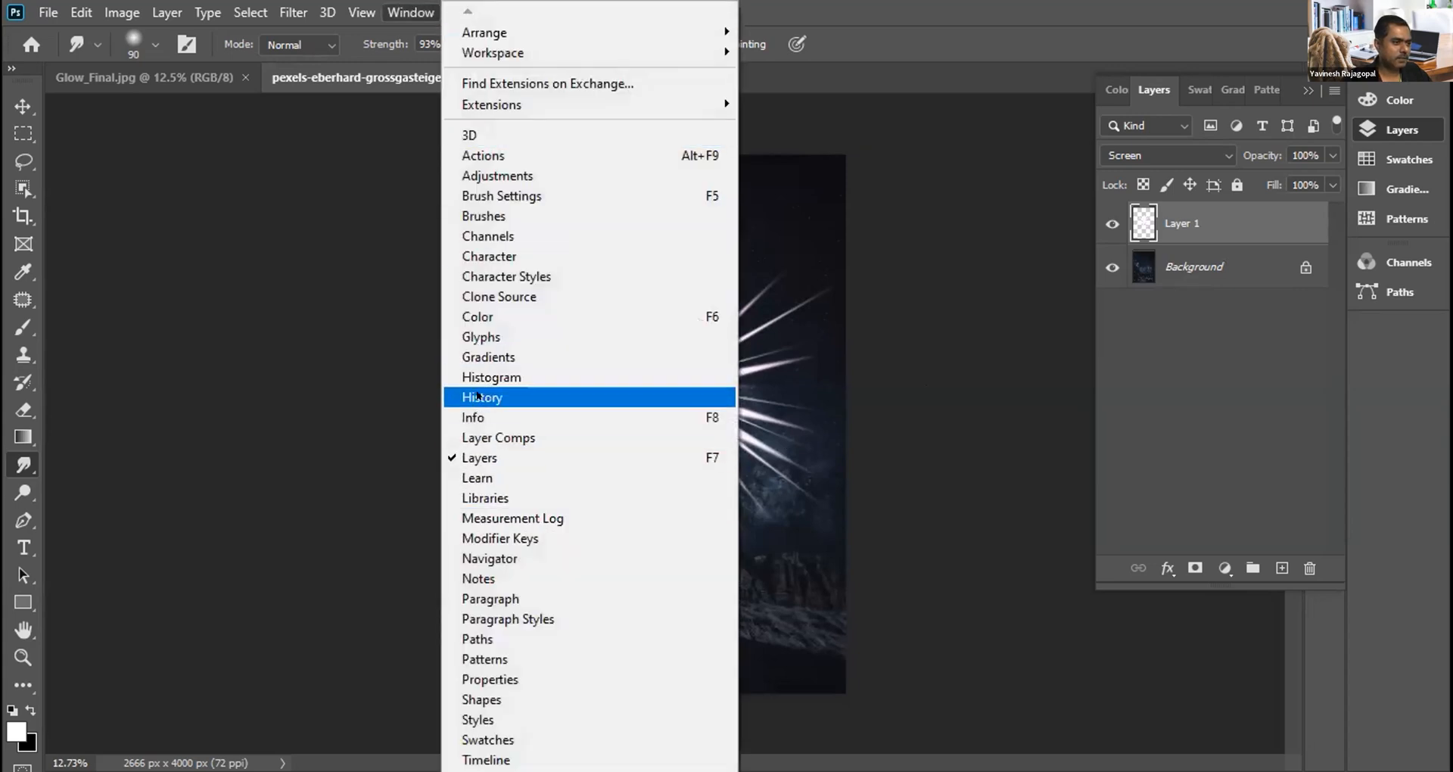
left_click(478, 395)
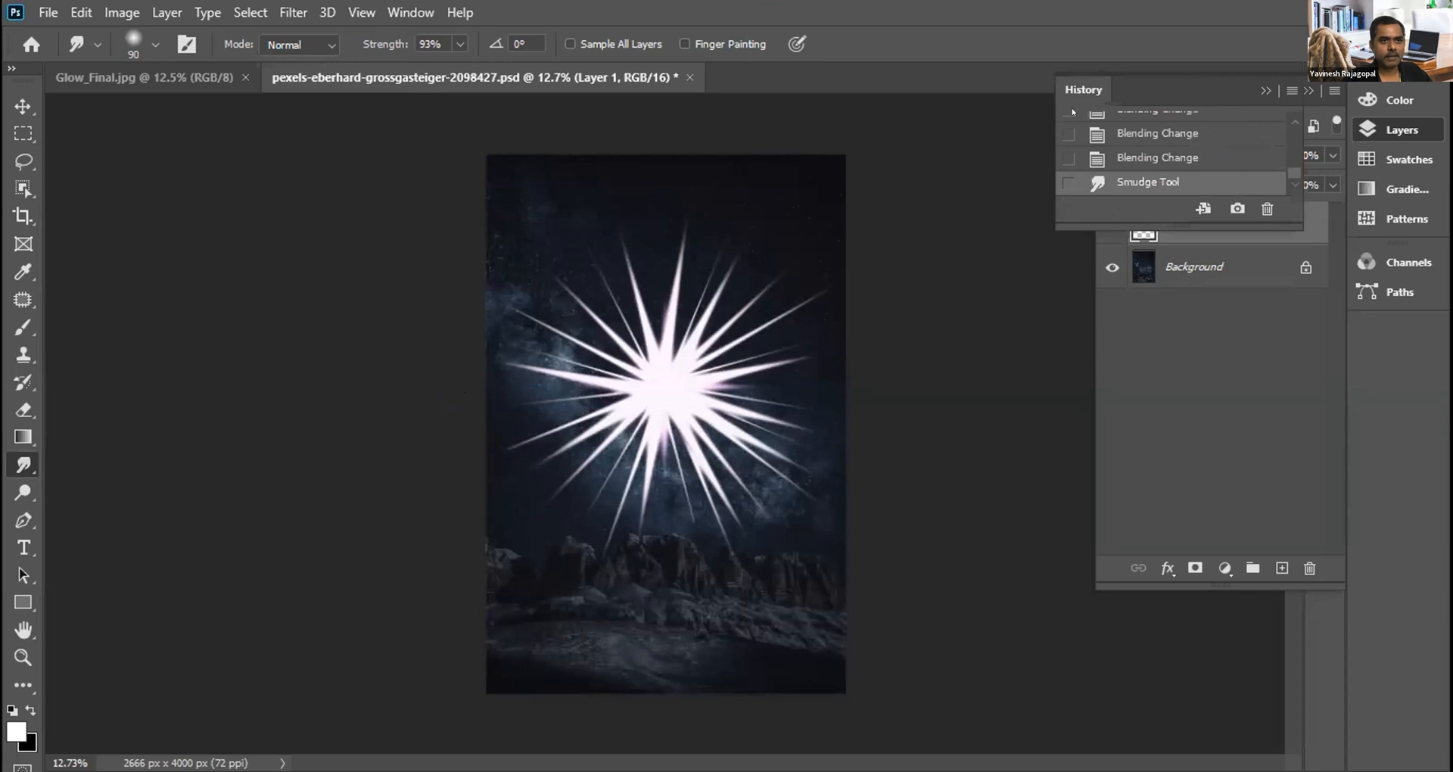
left_click_drag(1076, 79, 904, 154)
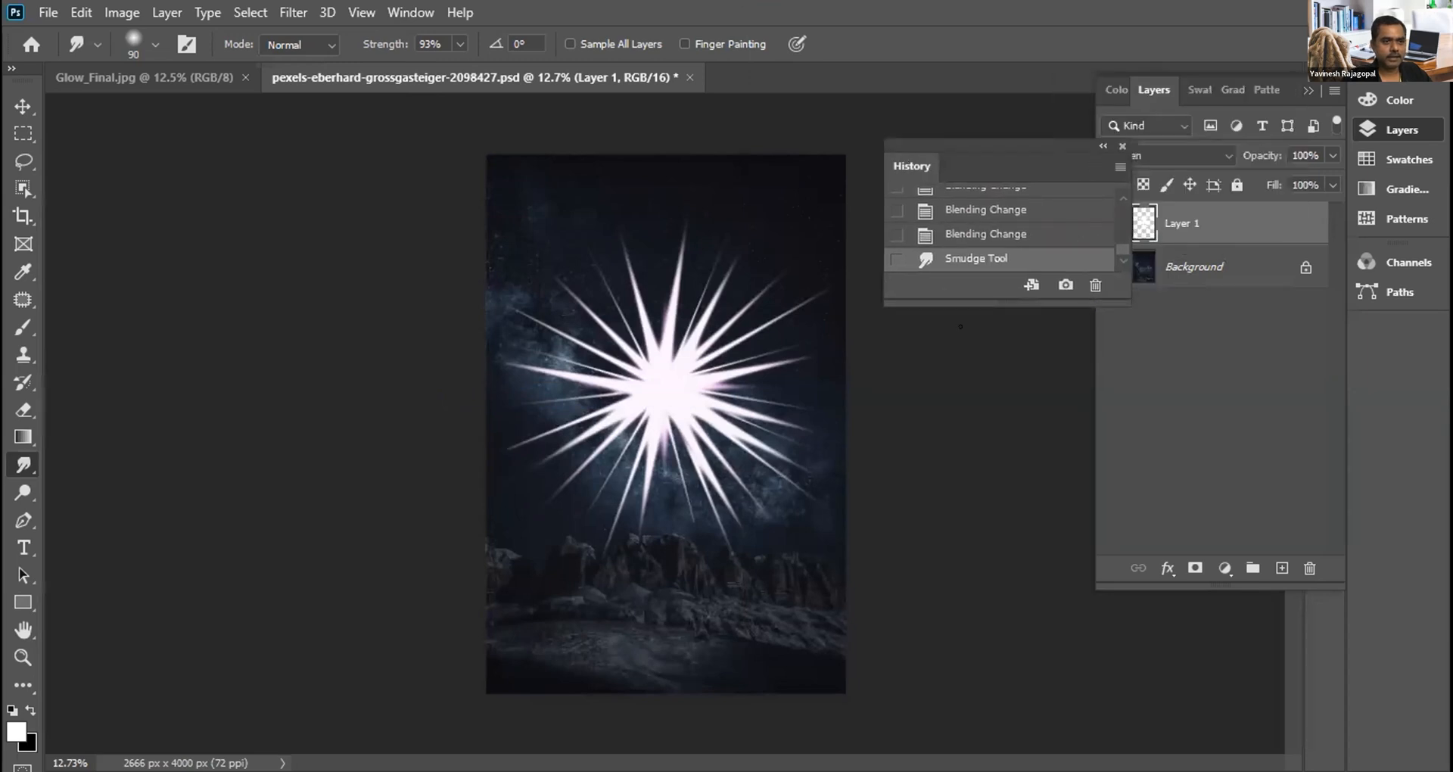
left_click_drag(955, 294, 956, 733)
Step: Go back to the document's opening history state, step to the first Smudge Tool state and inspect the star's rays up close
scroll(1040, 299, "up", 5)
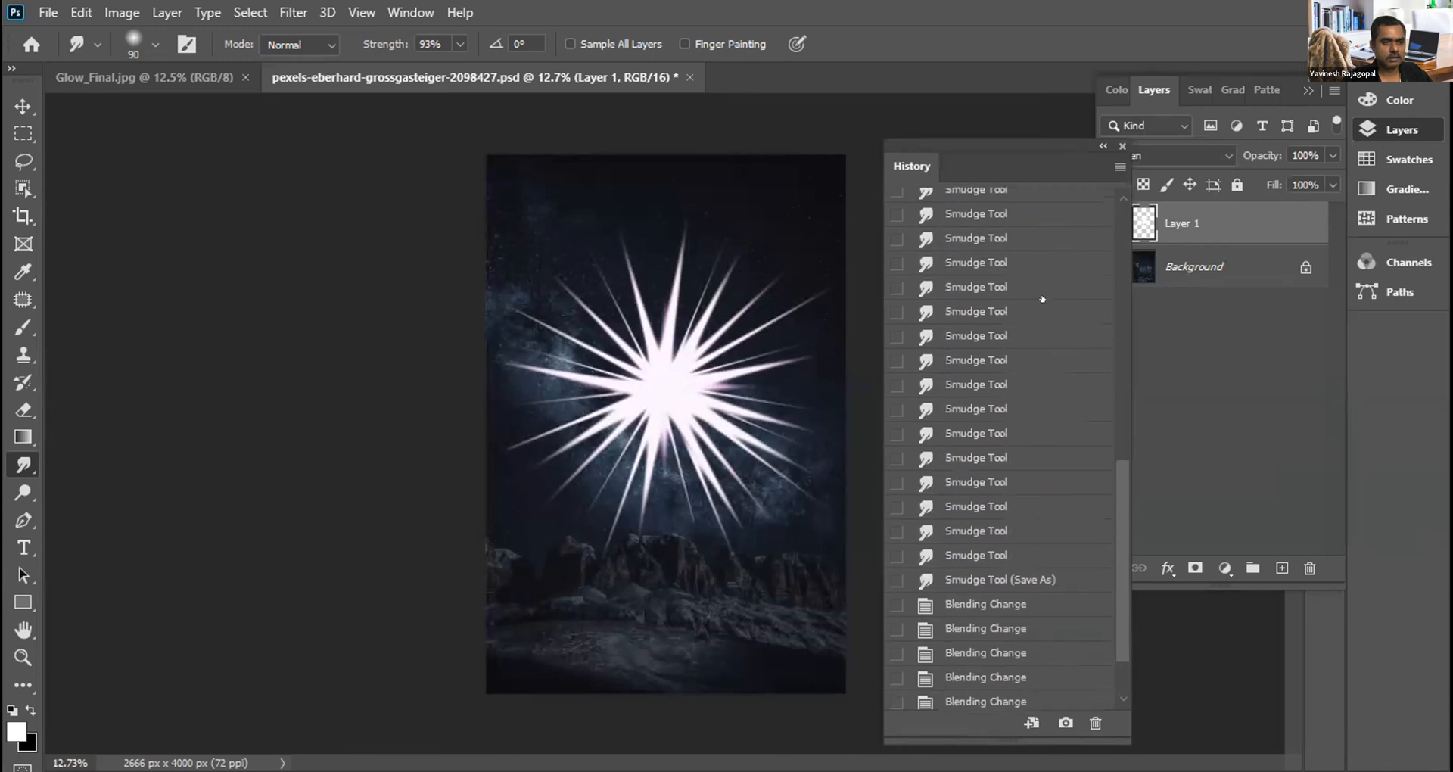
scroll(1042, 299, "up", 8)
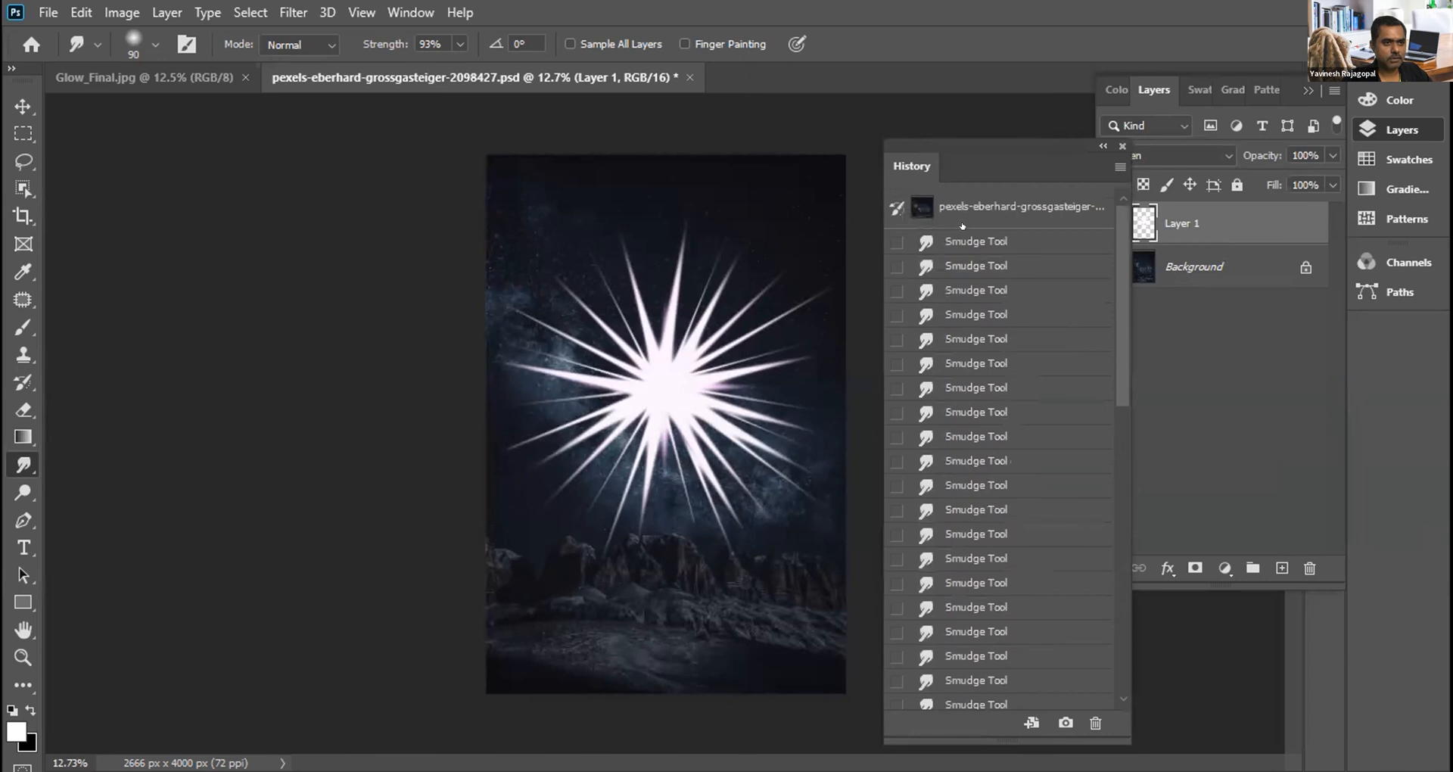
left_click(963, 220)
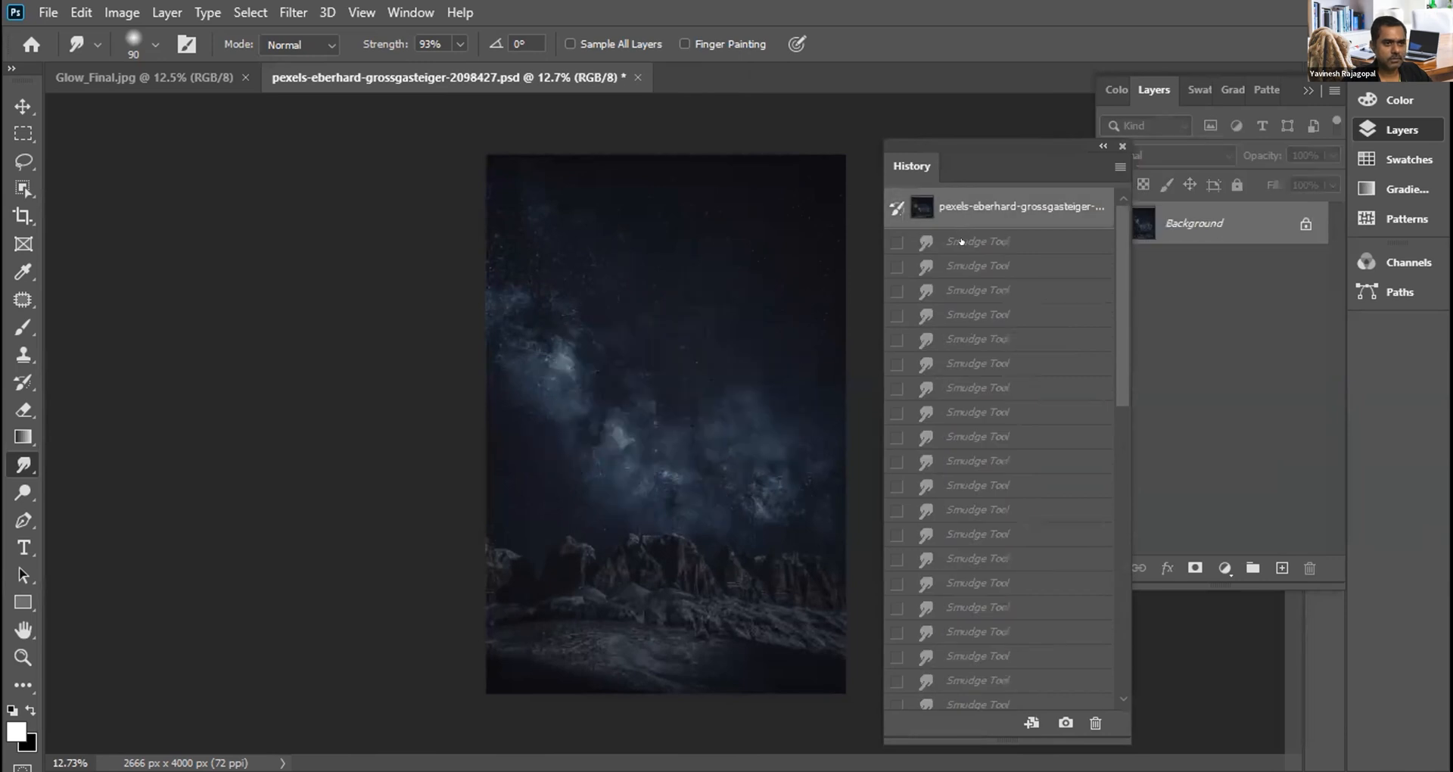
left_click(961, 241)
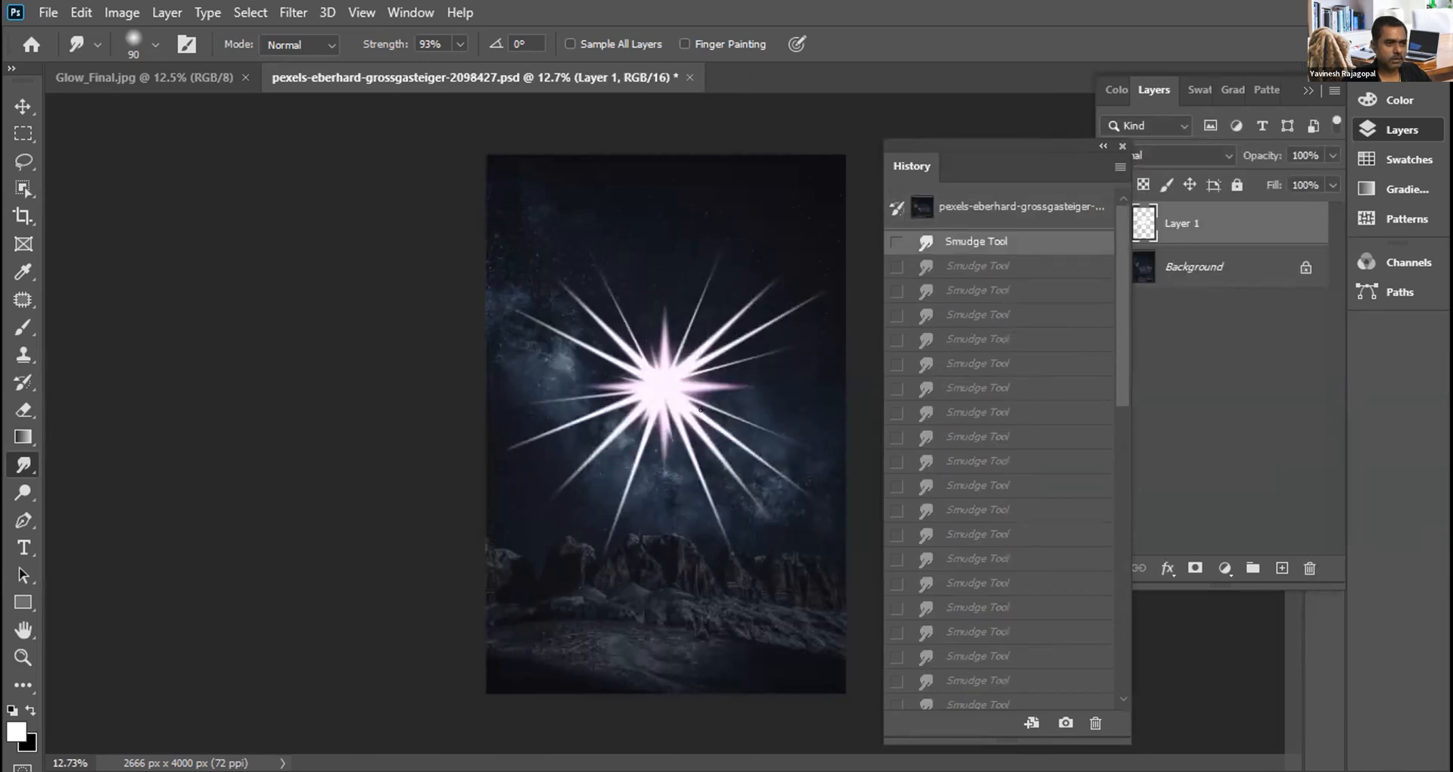
left_click(671, 382, "ctrl")
left_click(669, 382, "ctrl")
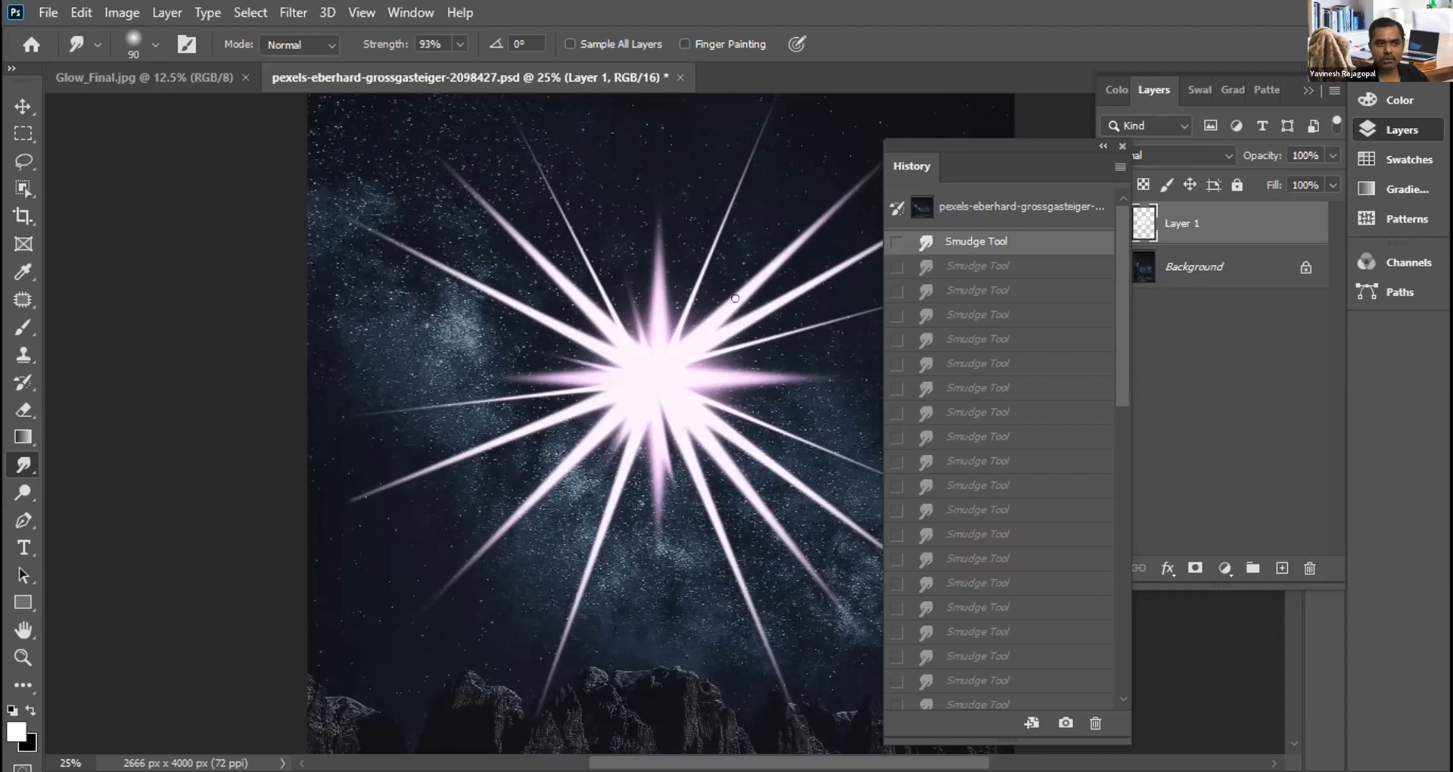
Step: Return to the latest Smudge Tool history state and examine the star's core up close
scroll(1047, 582, "down", 10)
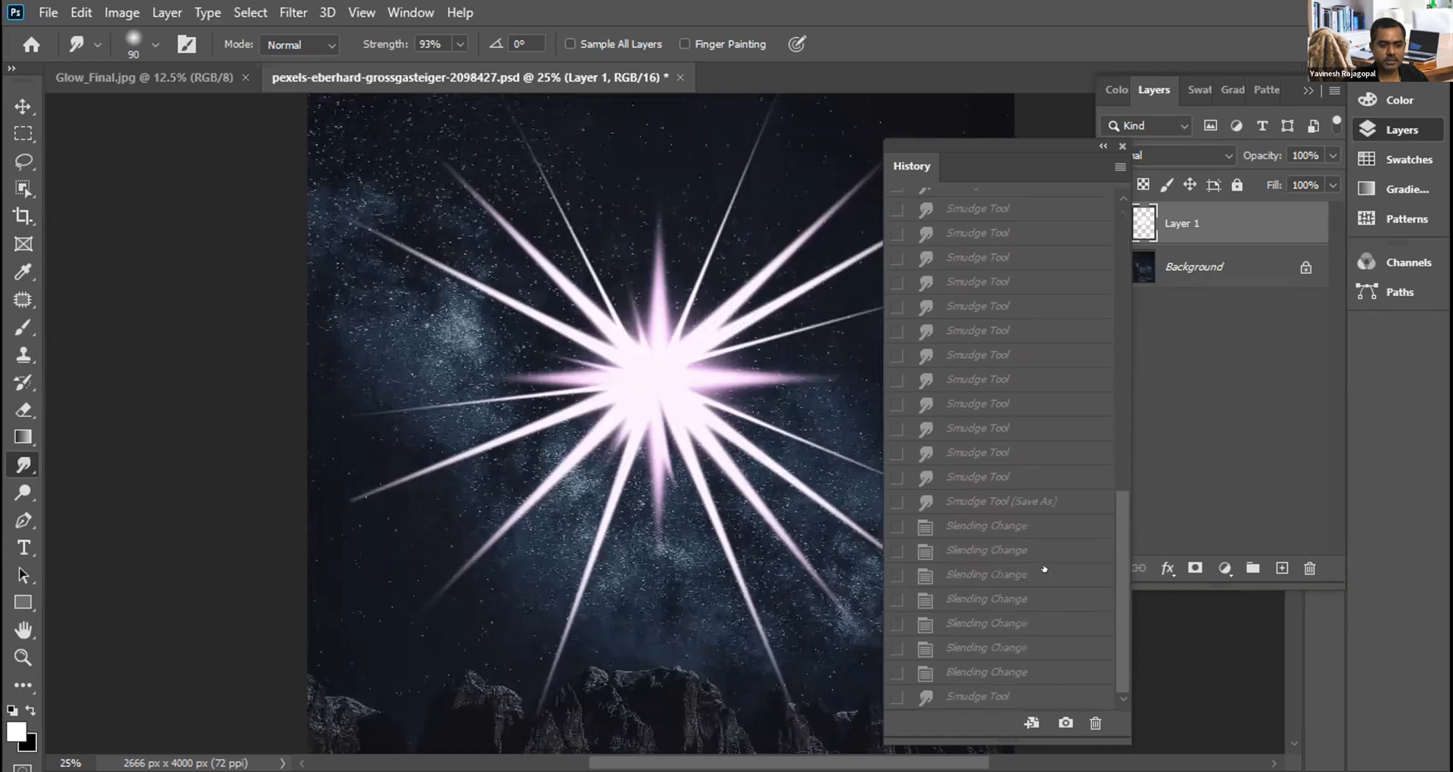
left_click(962, 688)
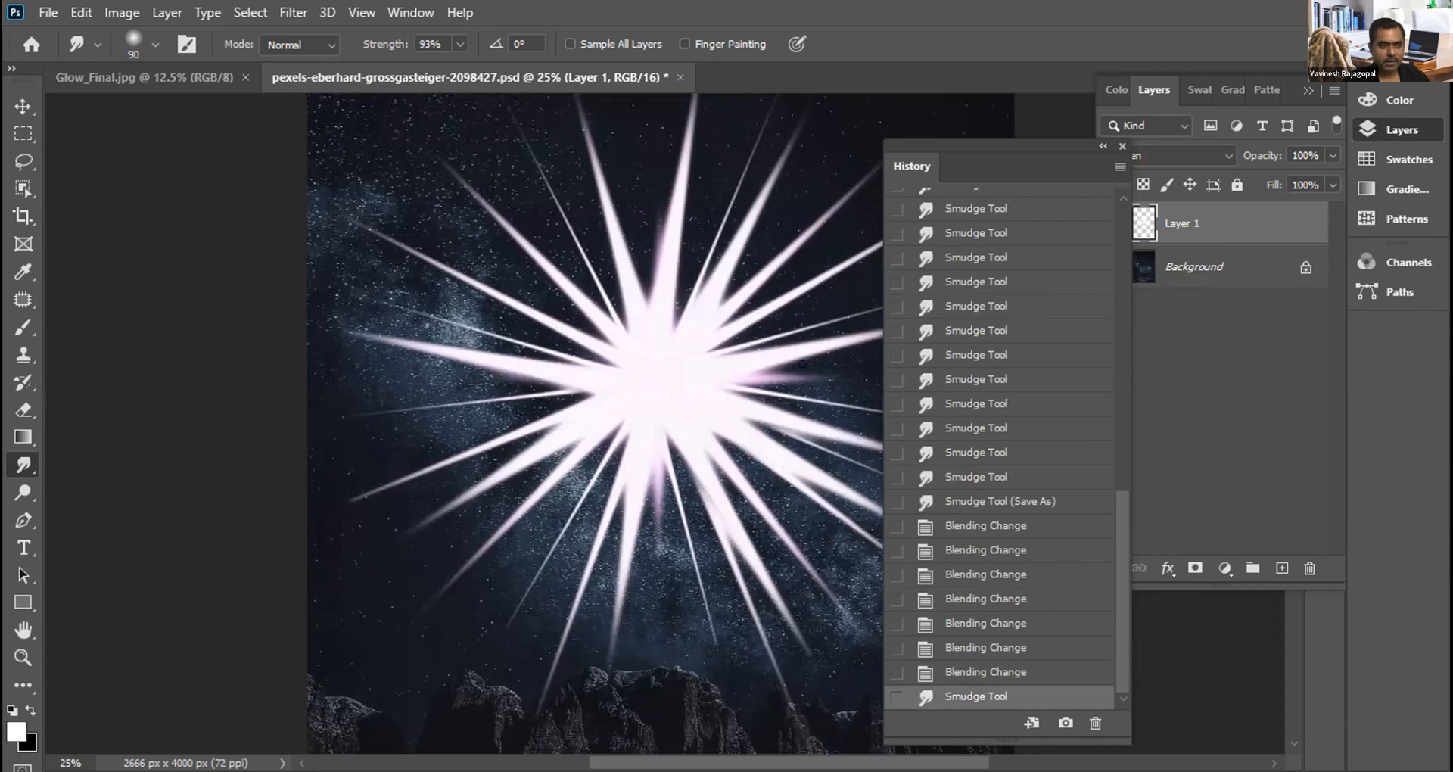
left_click(772, 377, "ctrl")
left_click(773, 377, "ctrl")
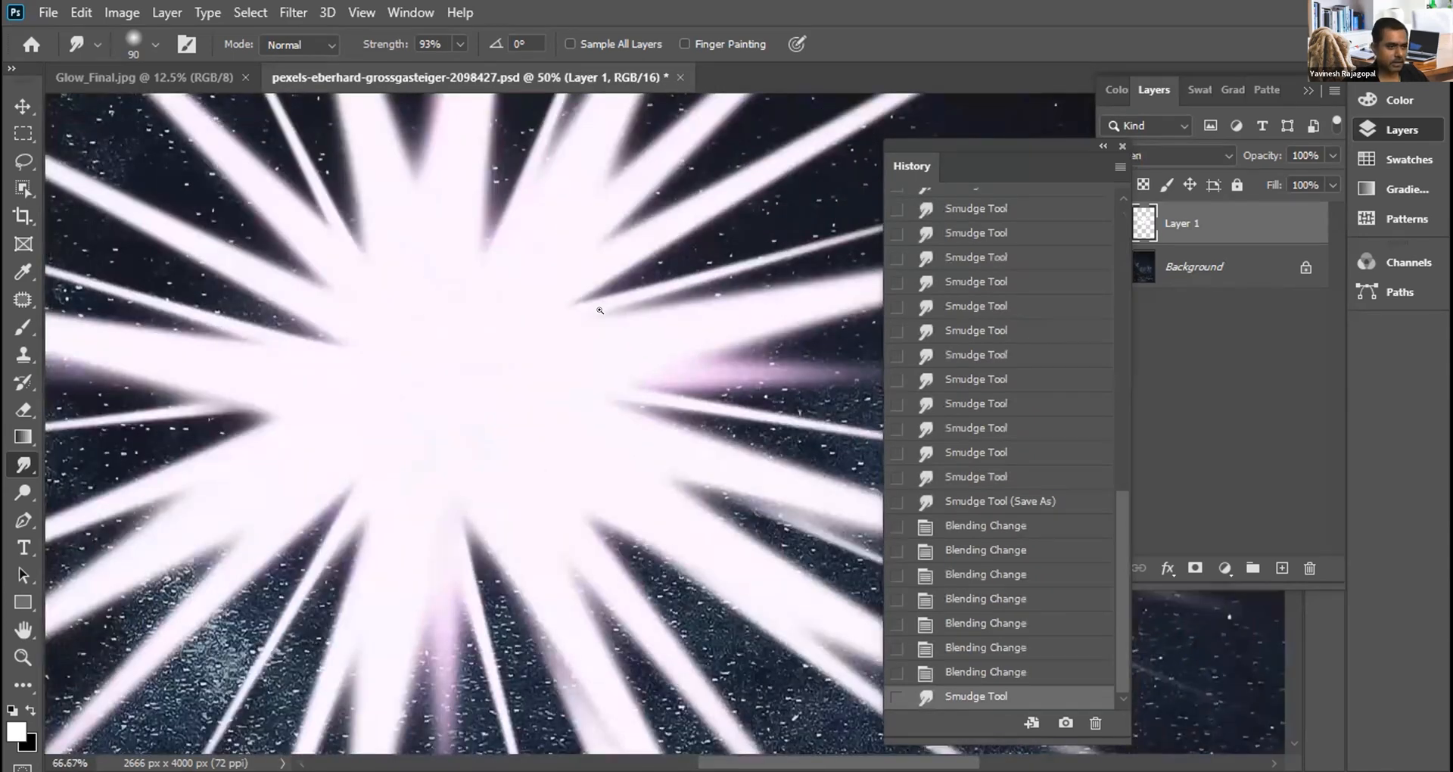
Step: Compare Layer 1's ray edges beside the star core up close in Normal and Screen blend modes
left_click(597, 311, "ctrl")
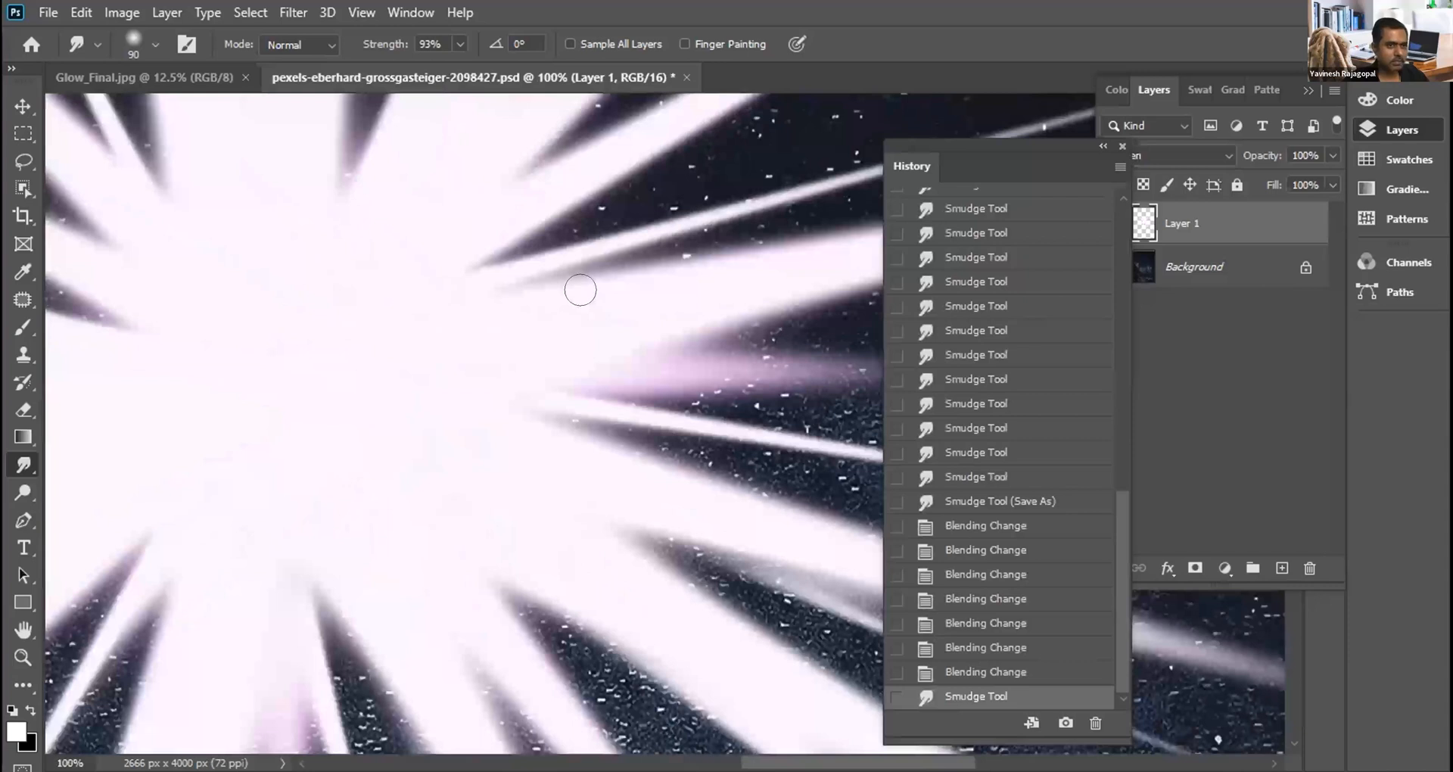
key("v")
left_click(1143, 155)
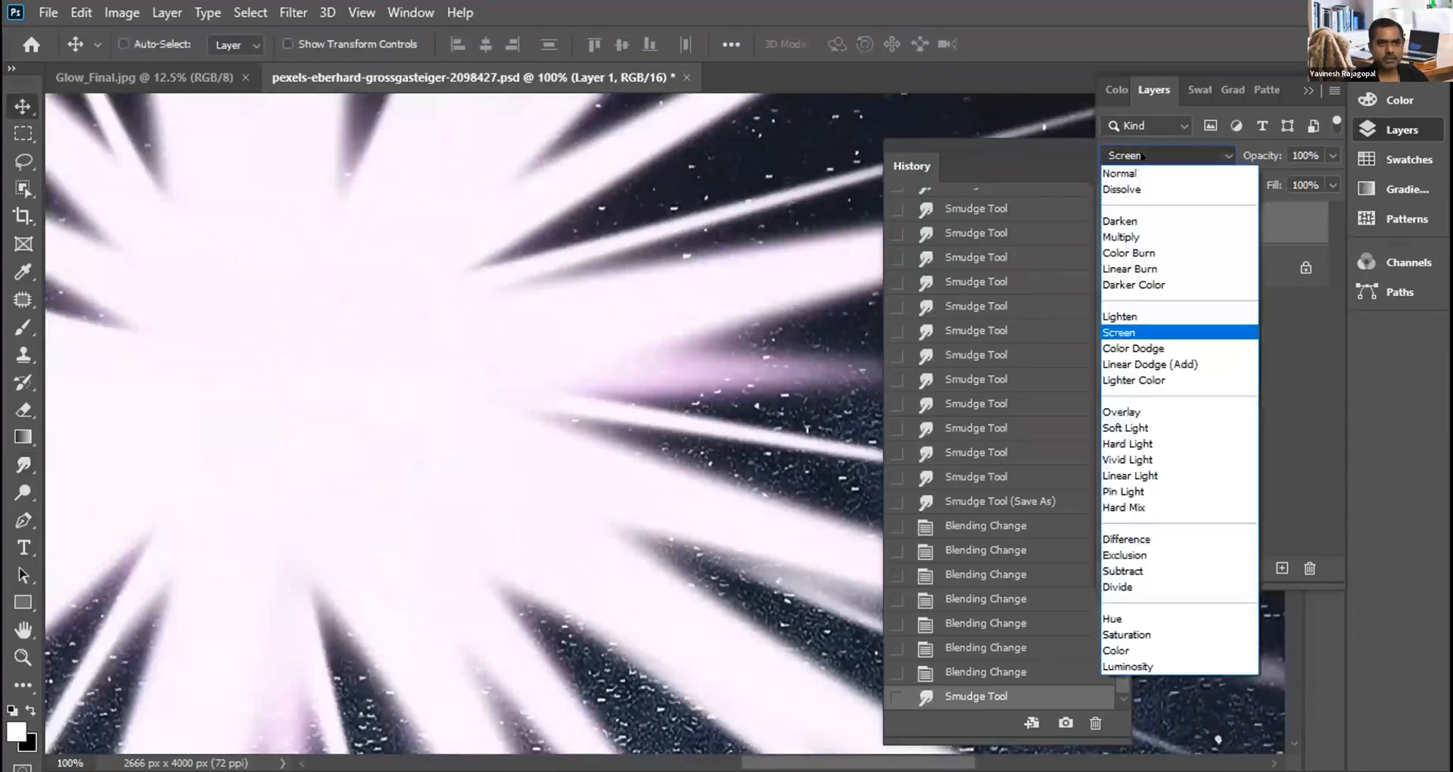
left_click(1109, 172)
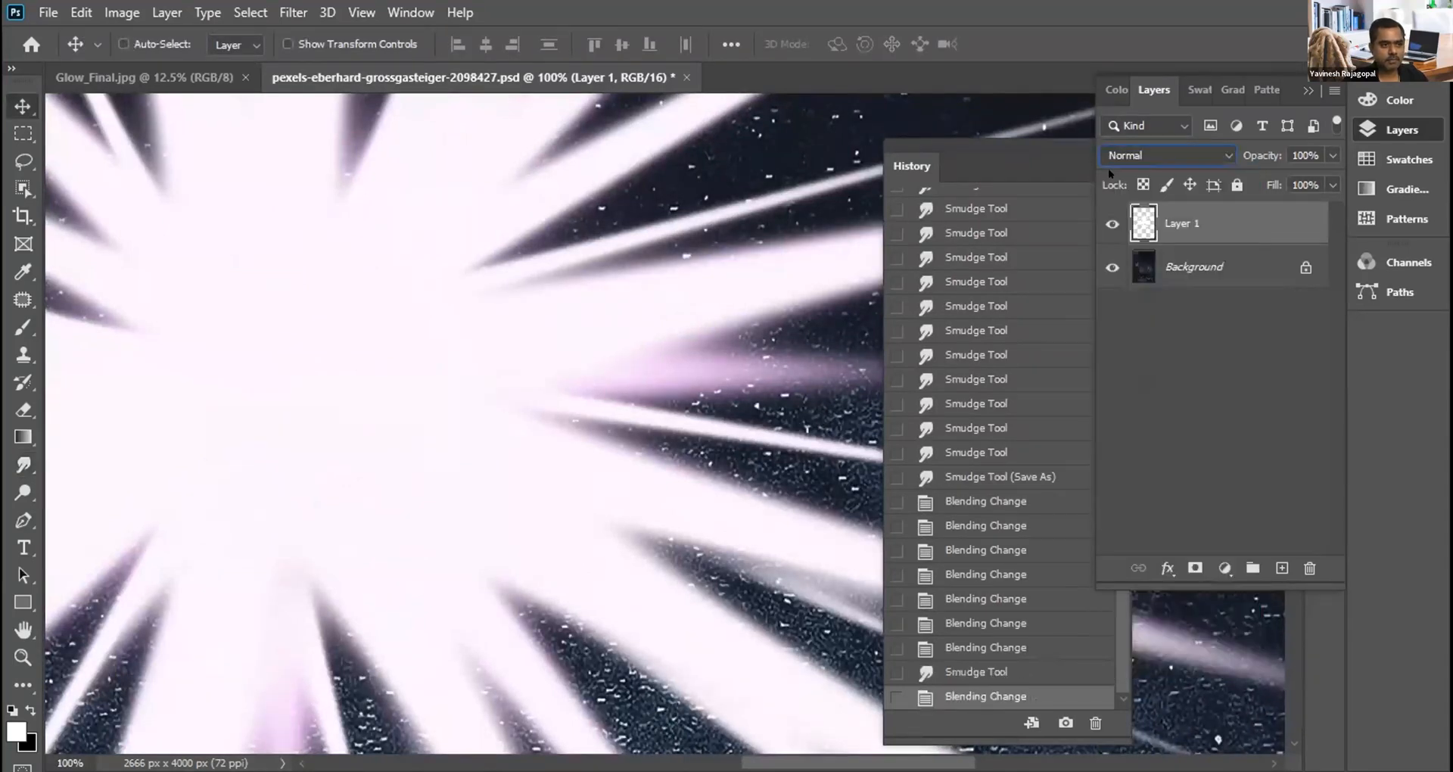
scroll(717, 365, "up", 2)
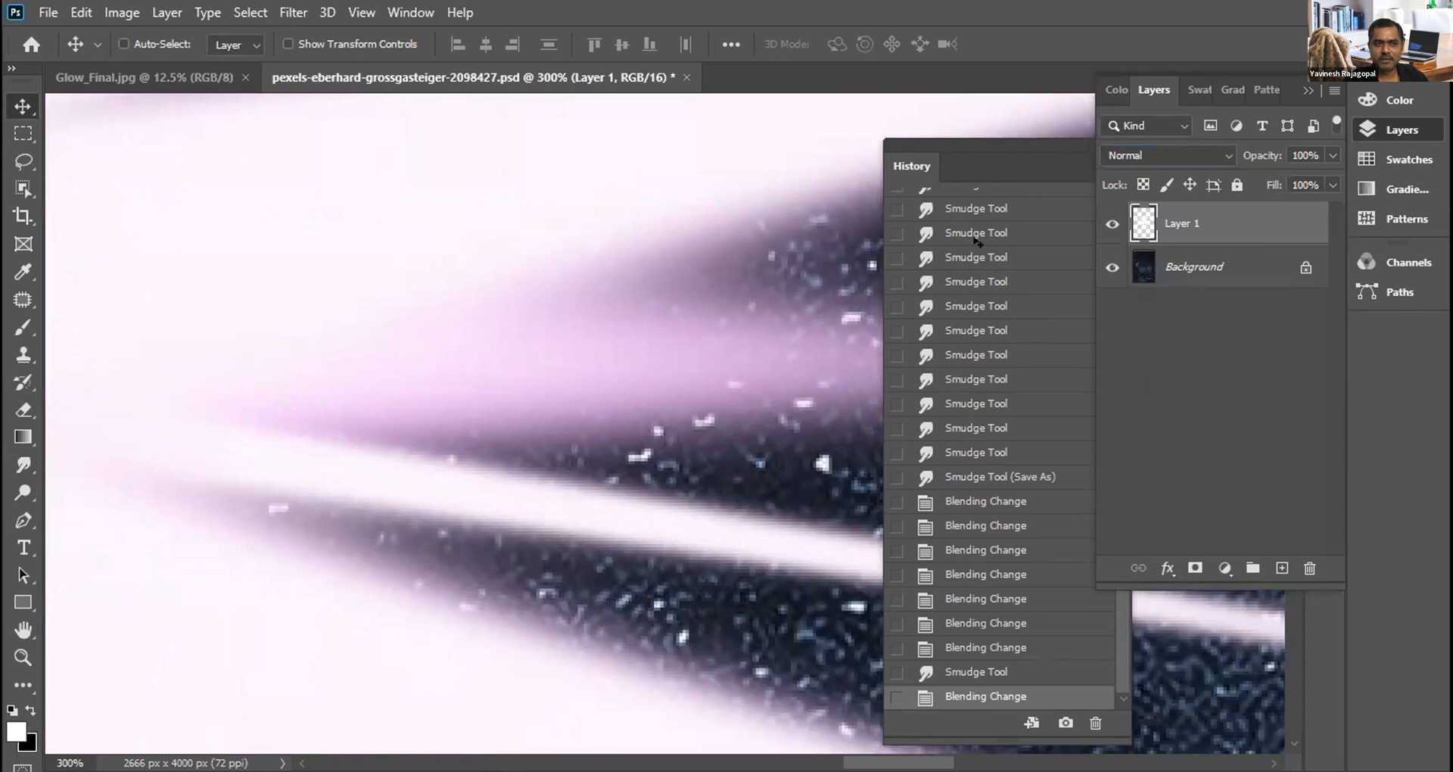
left_click(1127, 156)
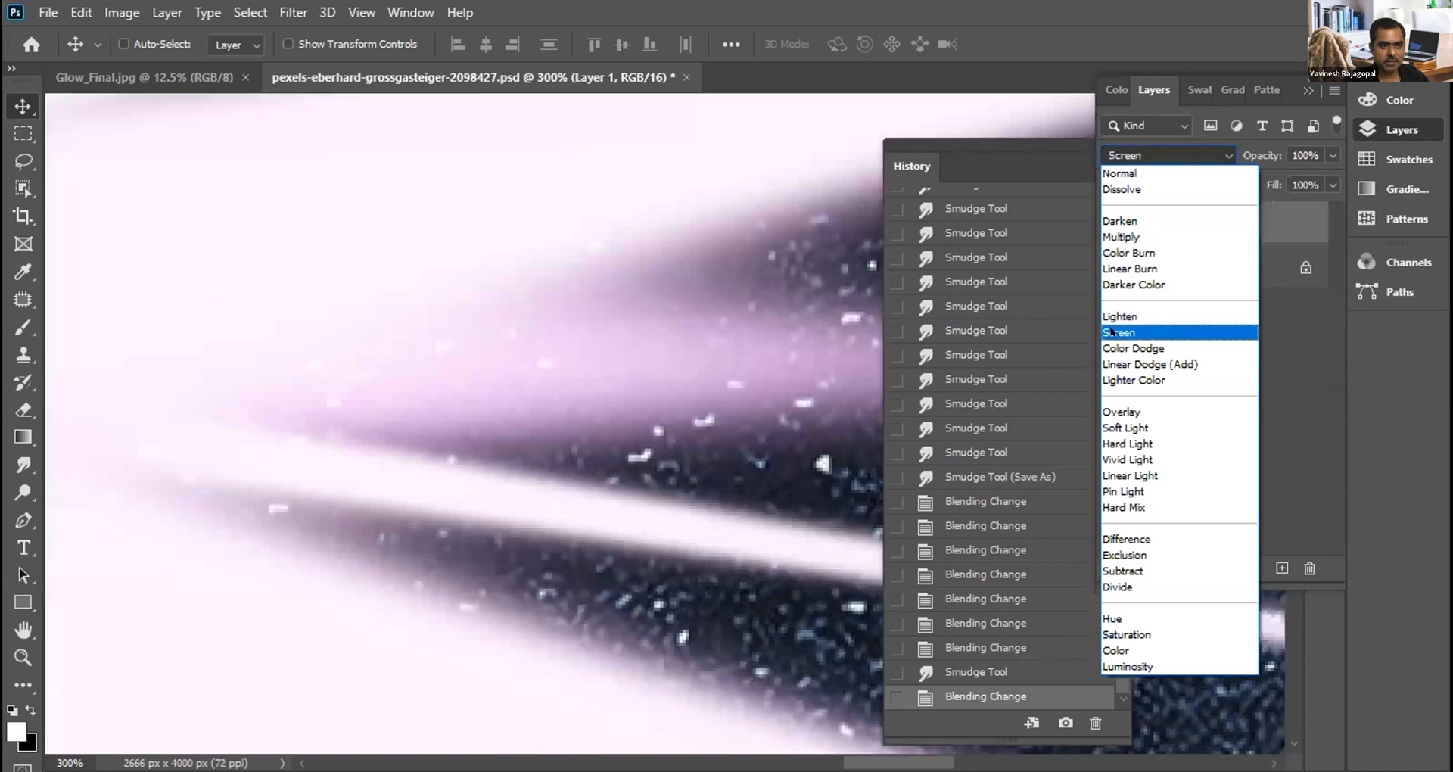
left_click(1111, 331)
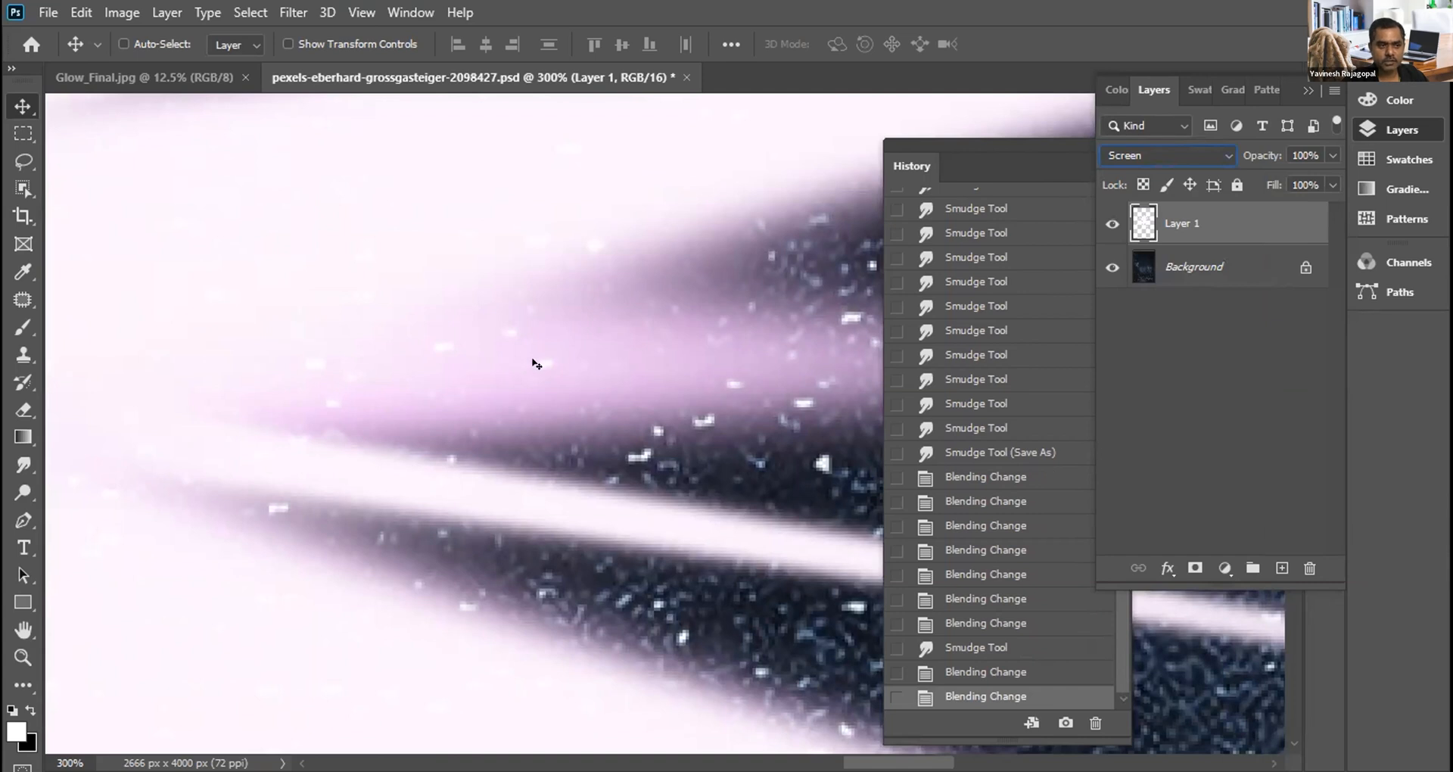
Step: Set Layer 1's blend mode to Normal and fit the whole image in view
left_click(1144, 157)
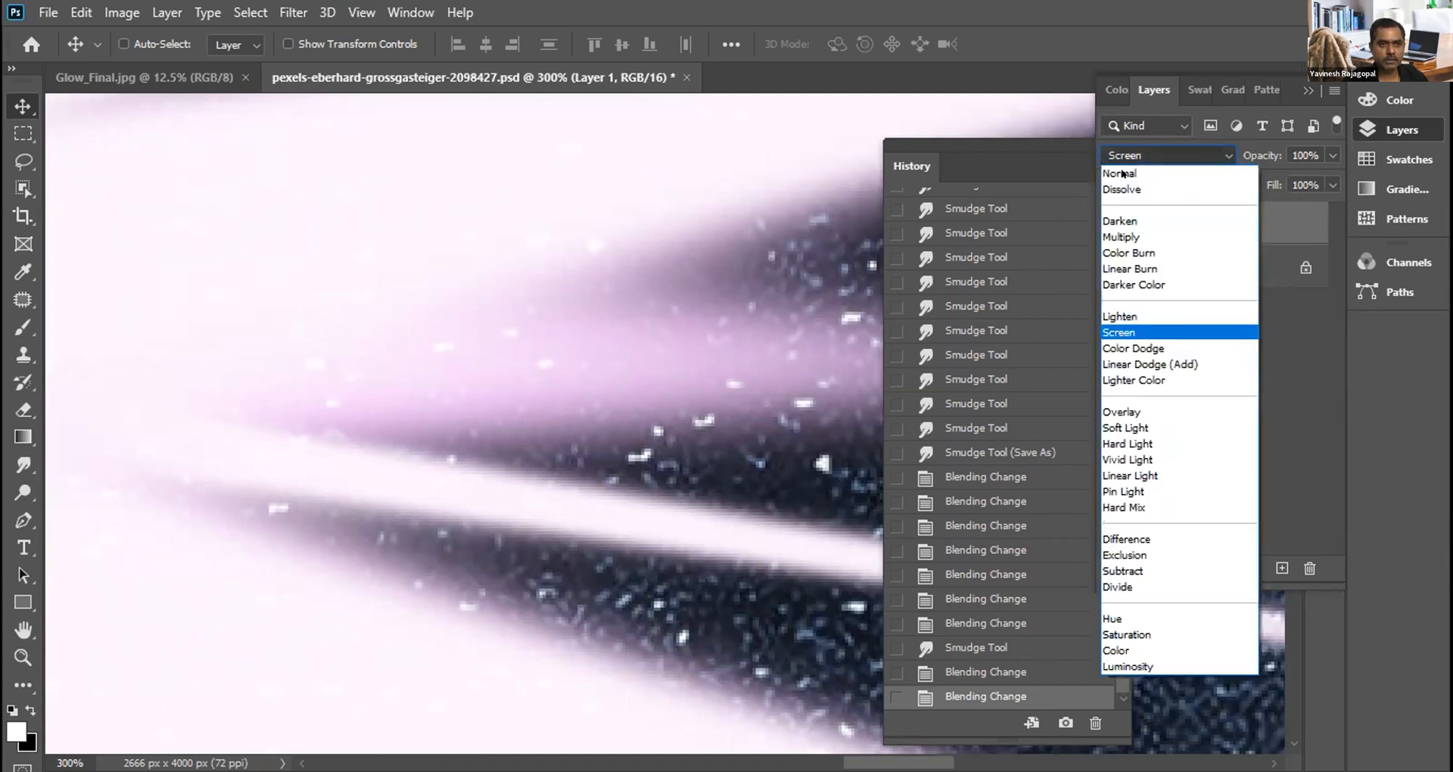
left_click(1123, 173)
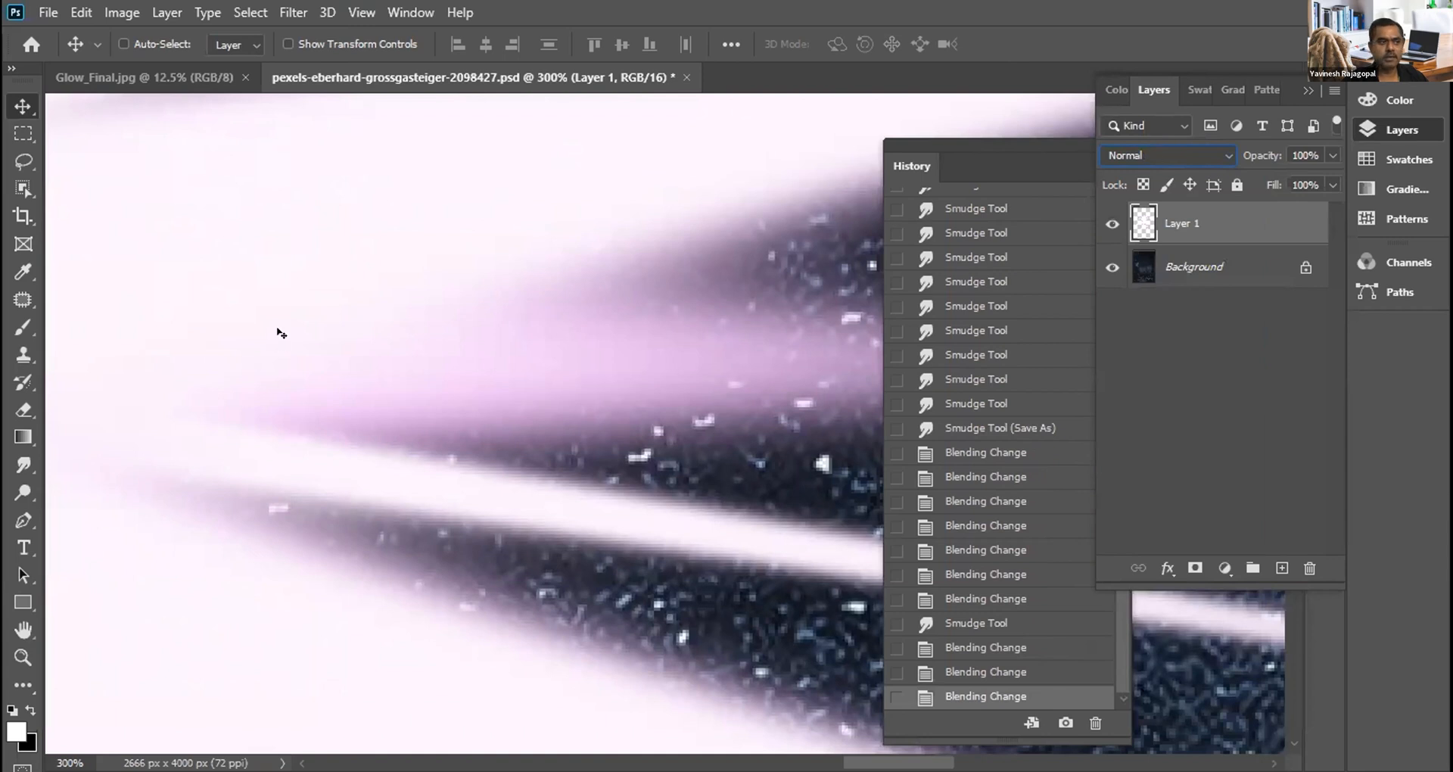
key("ctrl+0")
key("ctrl+0")
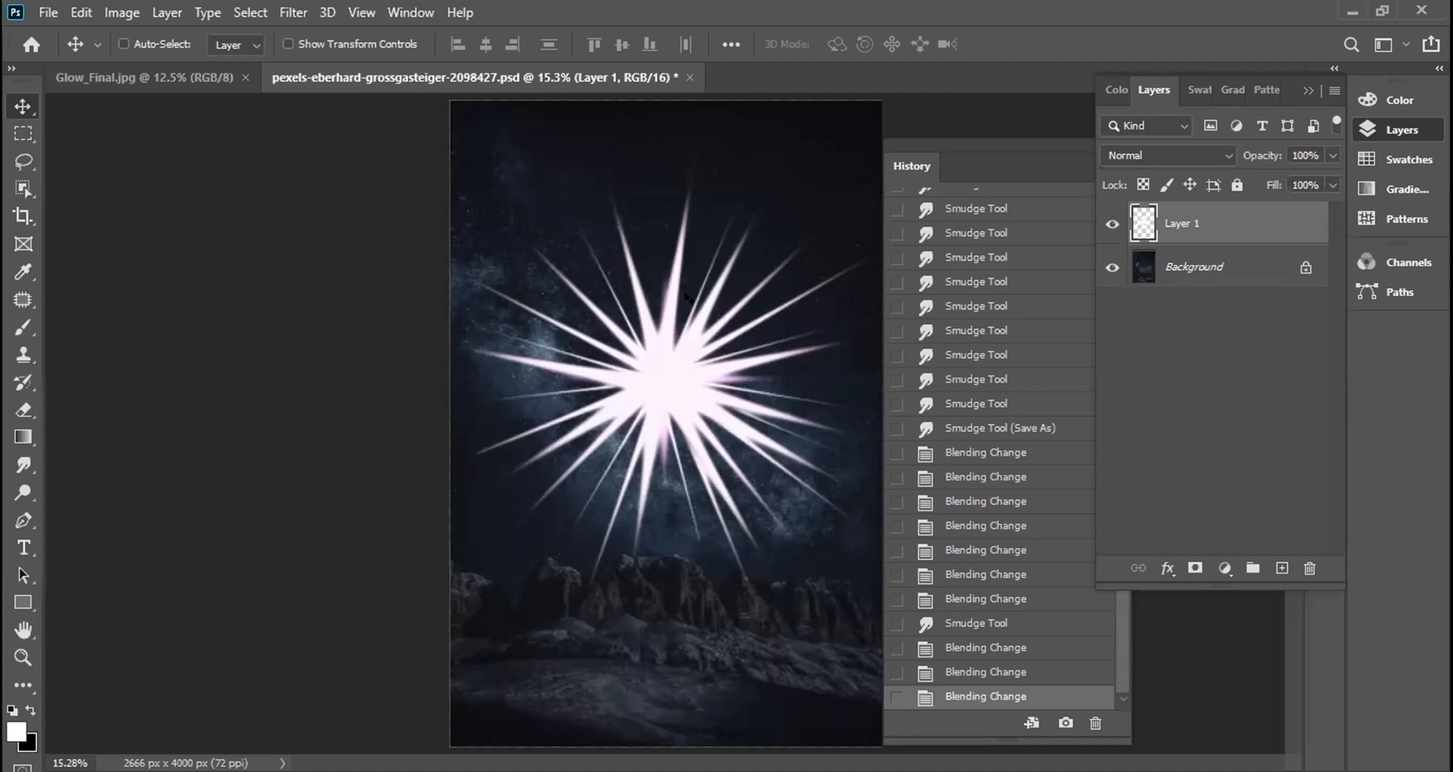
Step: Add a new layer above Layer 1 and hide Layer 1
left_click(1280, 567)
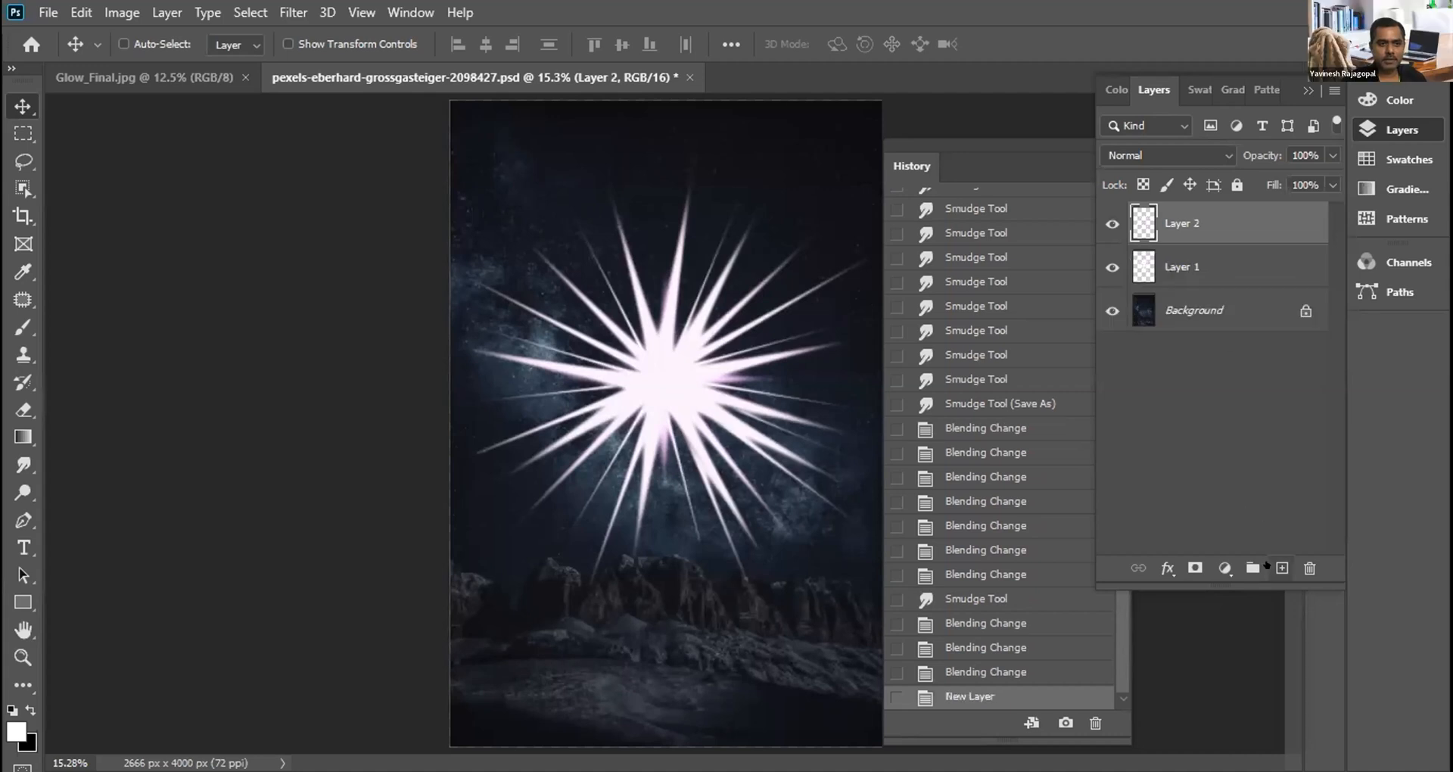
left_click(1111, 266)
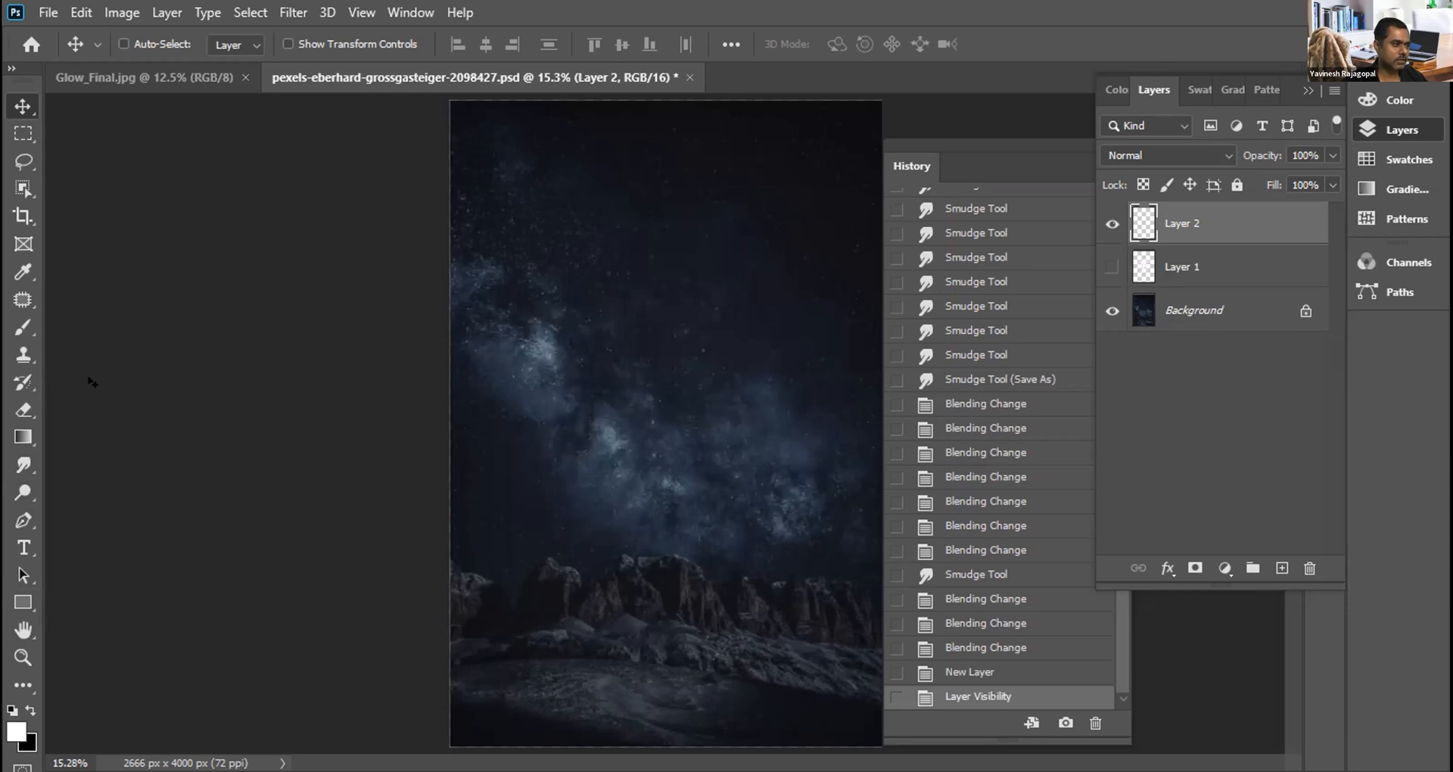
Step: Set up the Brush tool with dark magenta 320024 as the foreground color
left_click(10, 325)
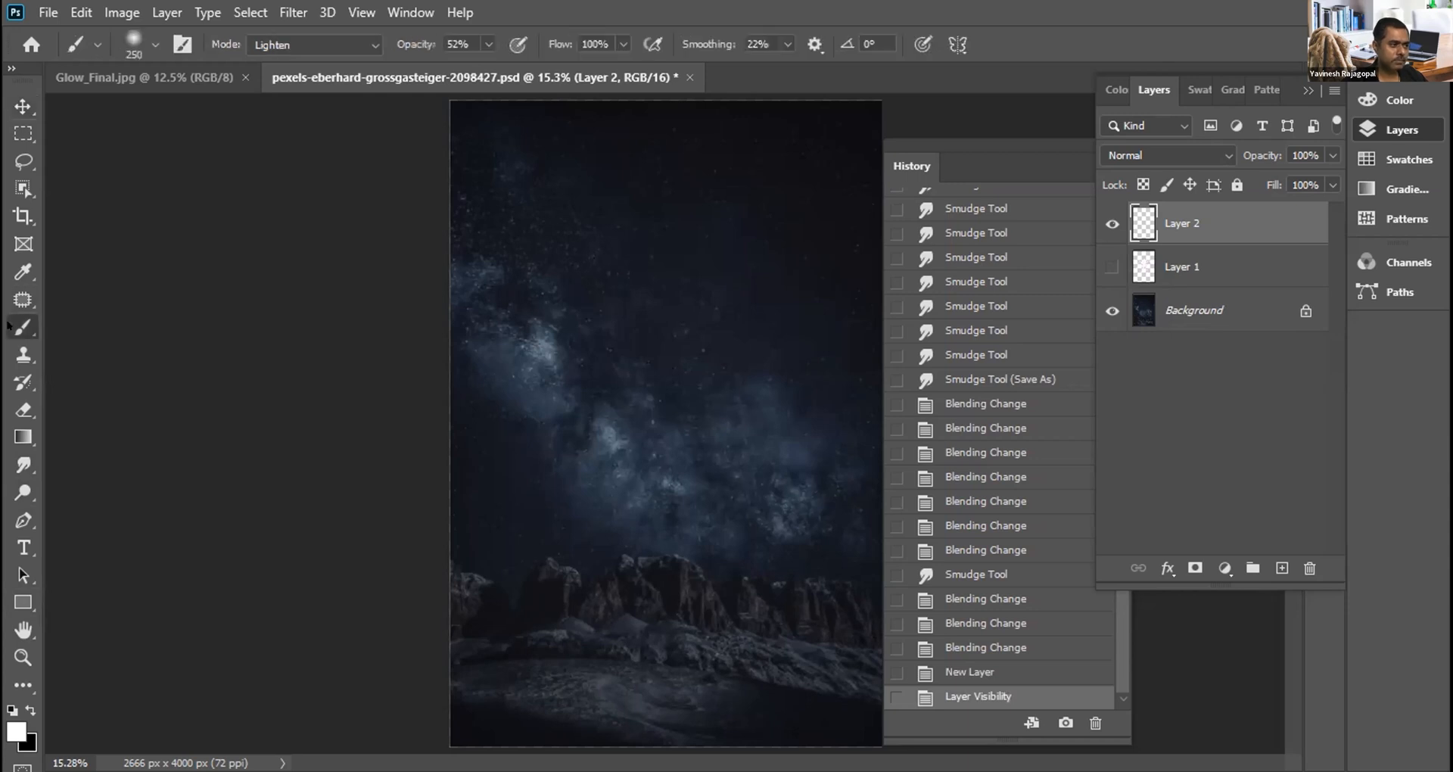
left_click(18, 727)
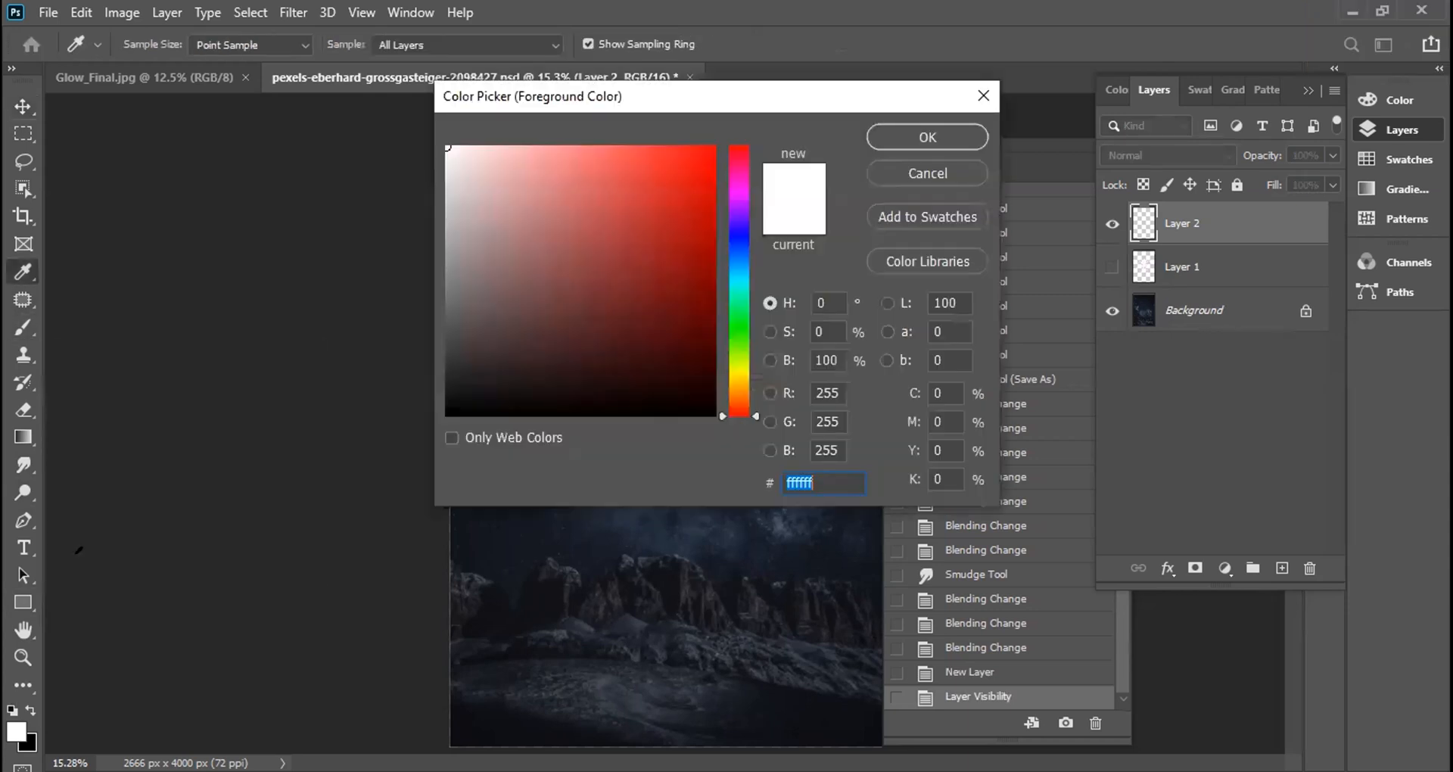
left_click_drag(737, 195, 736, 177)
left_click_drag(673, 311, 713, 363)
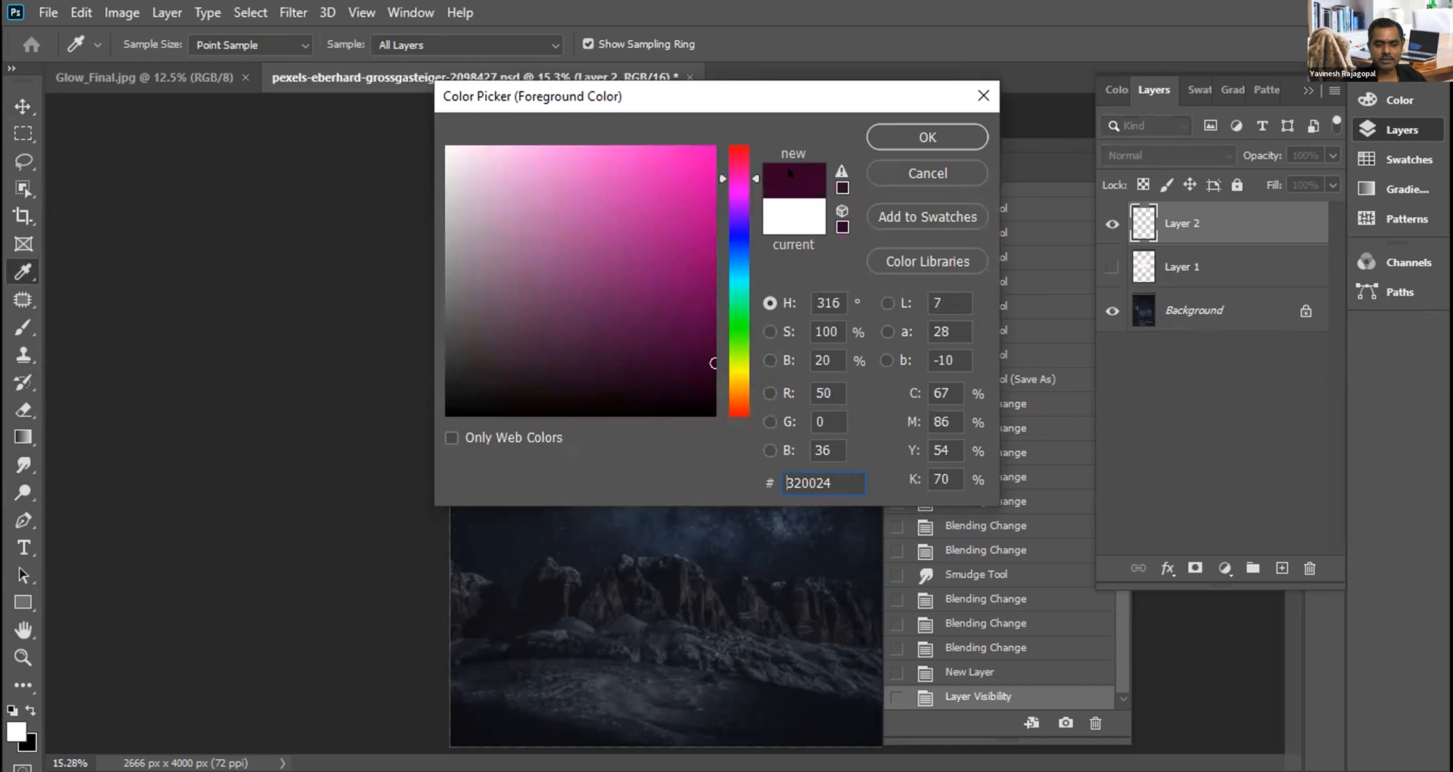
left_click(925, 138)
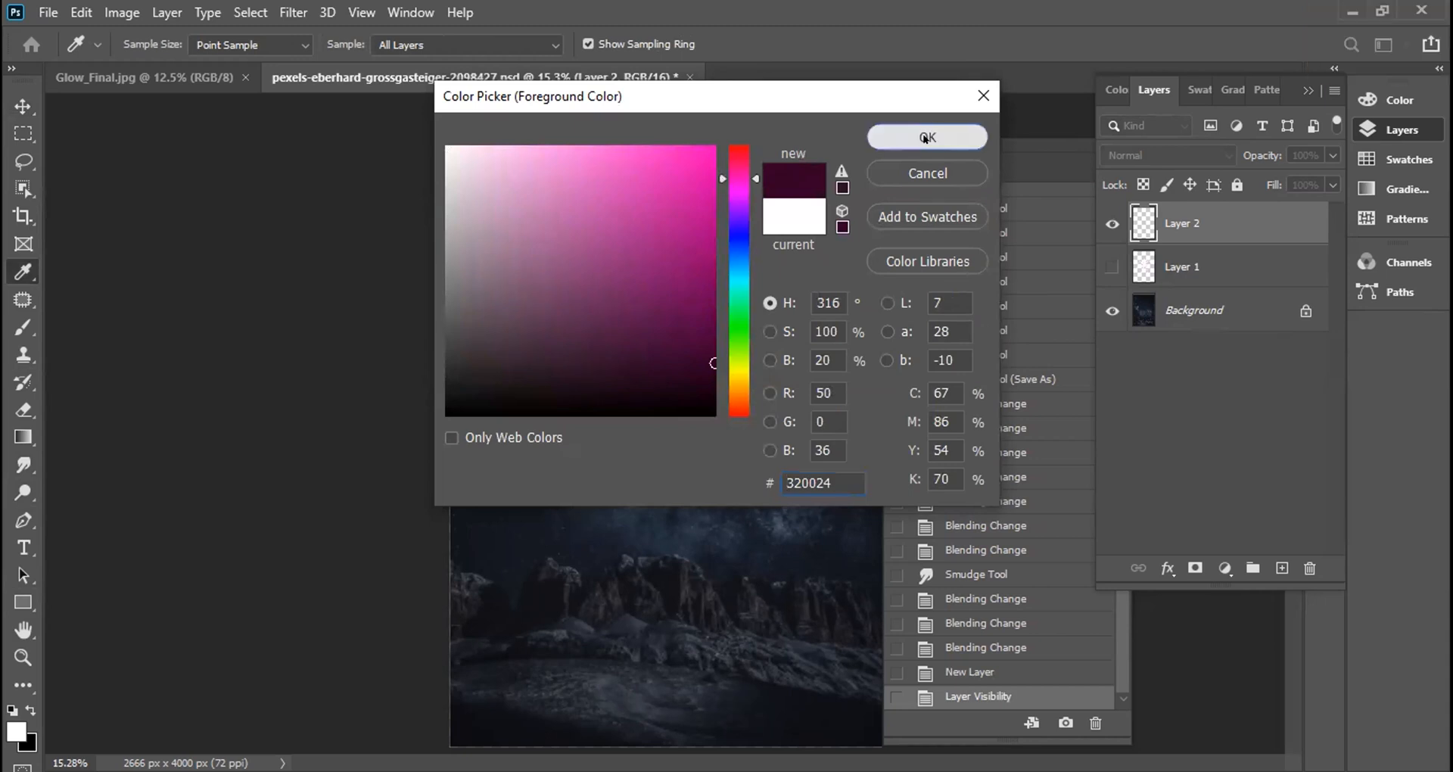
key("b")
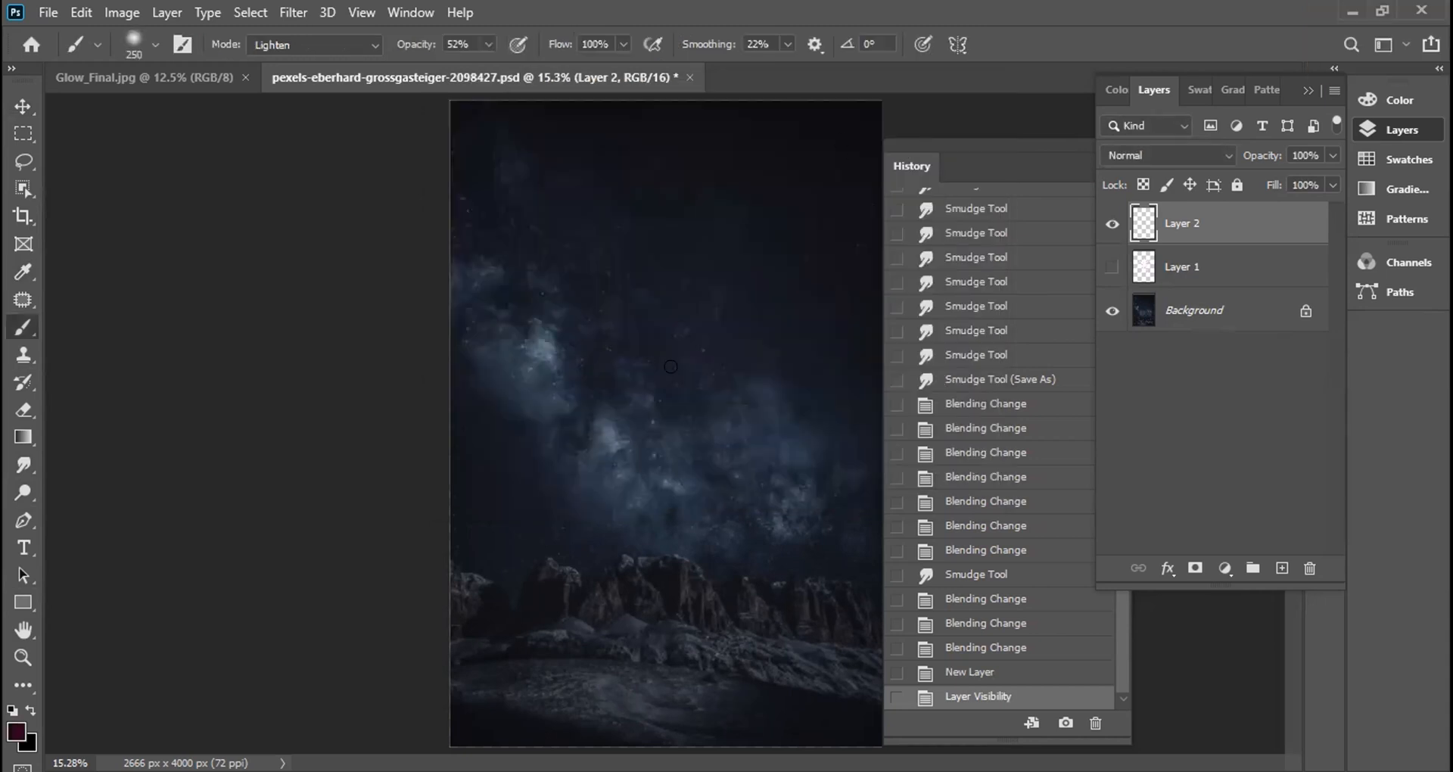
Step: Paint a soft dark magenta glow in the middle of the sky on Layer 2 with two dabs of a 700 px brush
key("bracketright")
key("bracketright")
key("bracketright")
key("bracketright")
key("bracketright")
key("bracketright")
key("bracketleft")
left_click(683, 375)
left_click(683, 375)
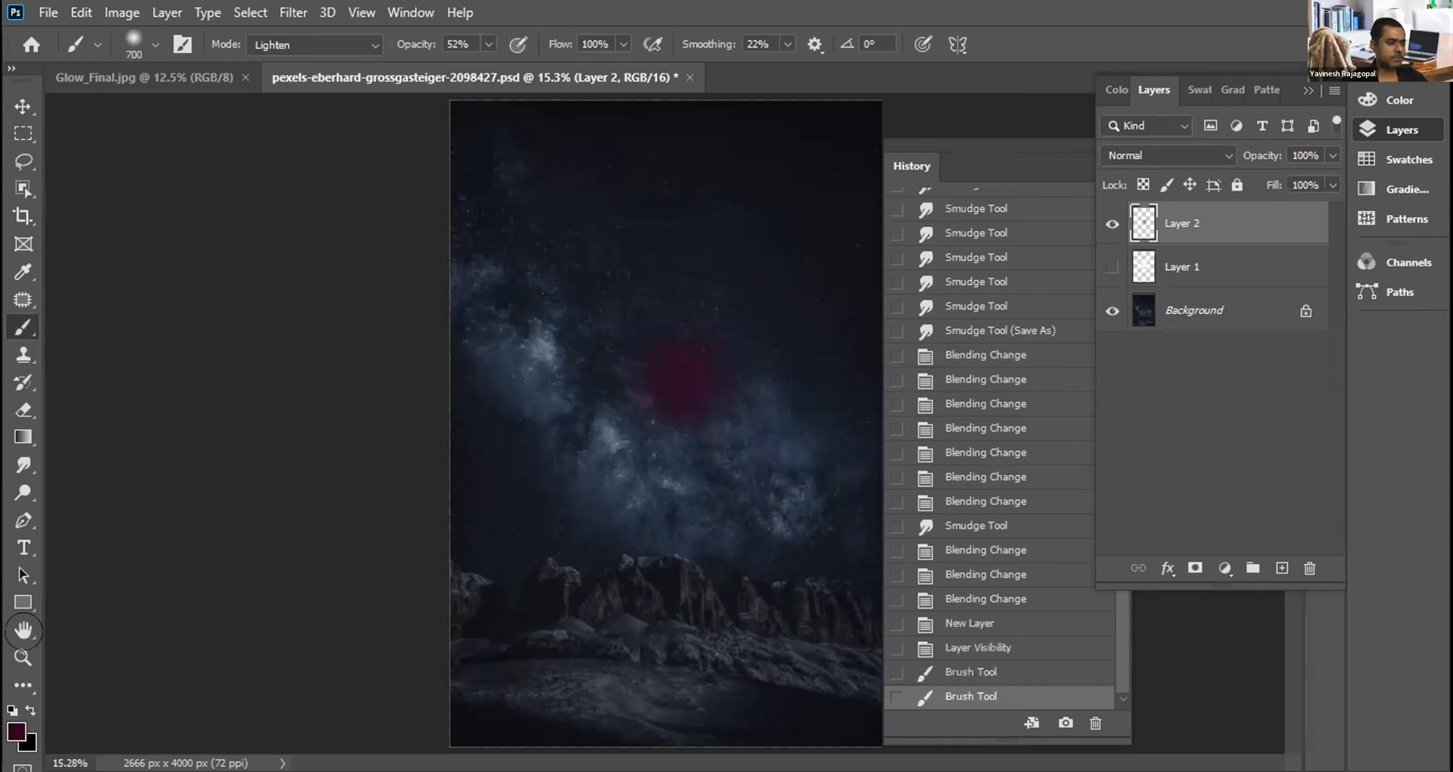
Step: Pick bright magenta cb0796 and build up the glow's center with two progressively smaller brush dabs
left_click(16, 731)
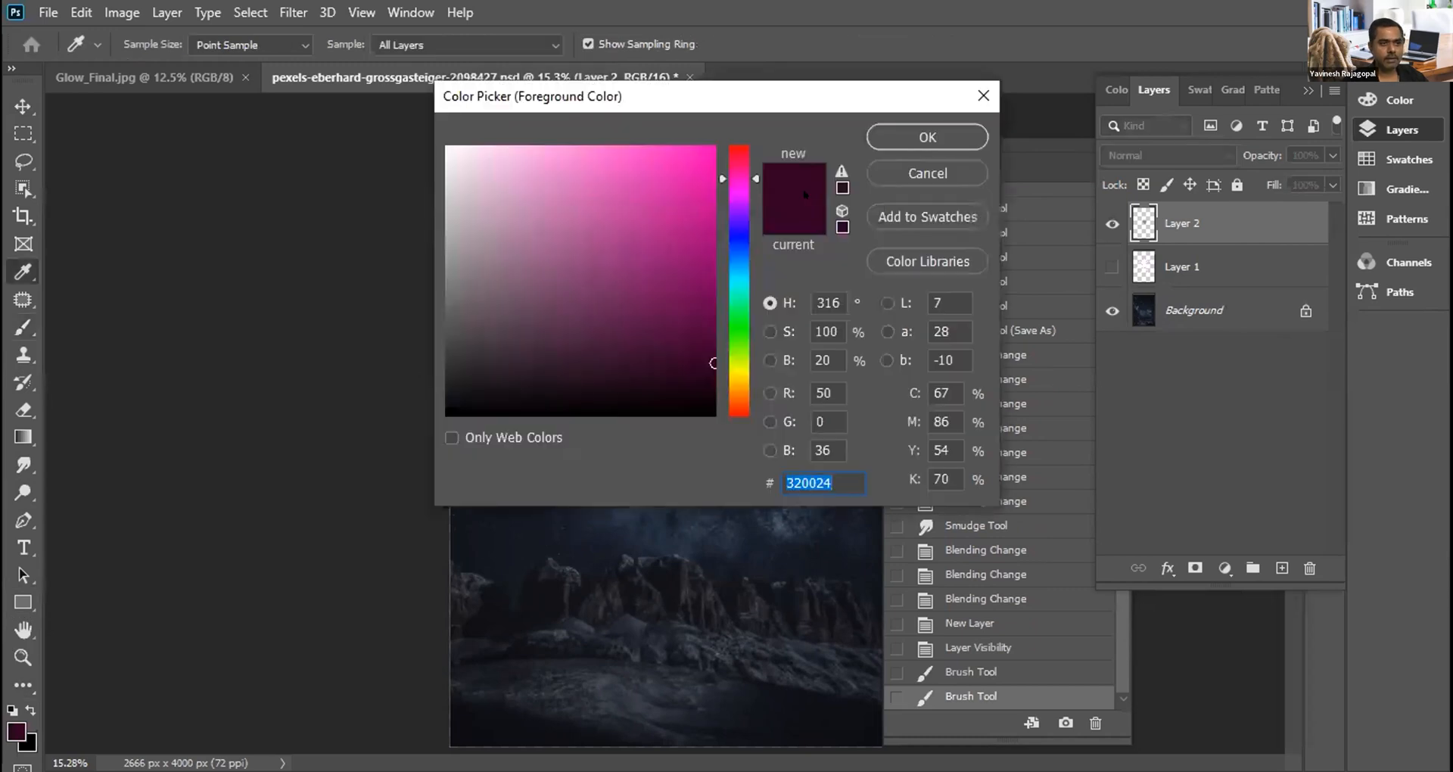
left_click(706, 200)
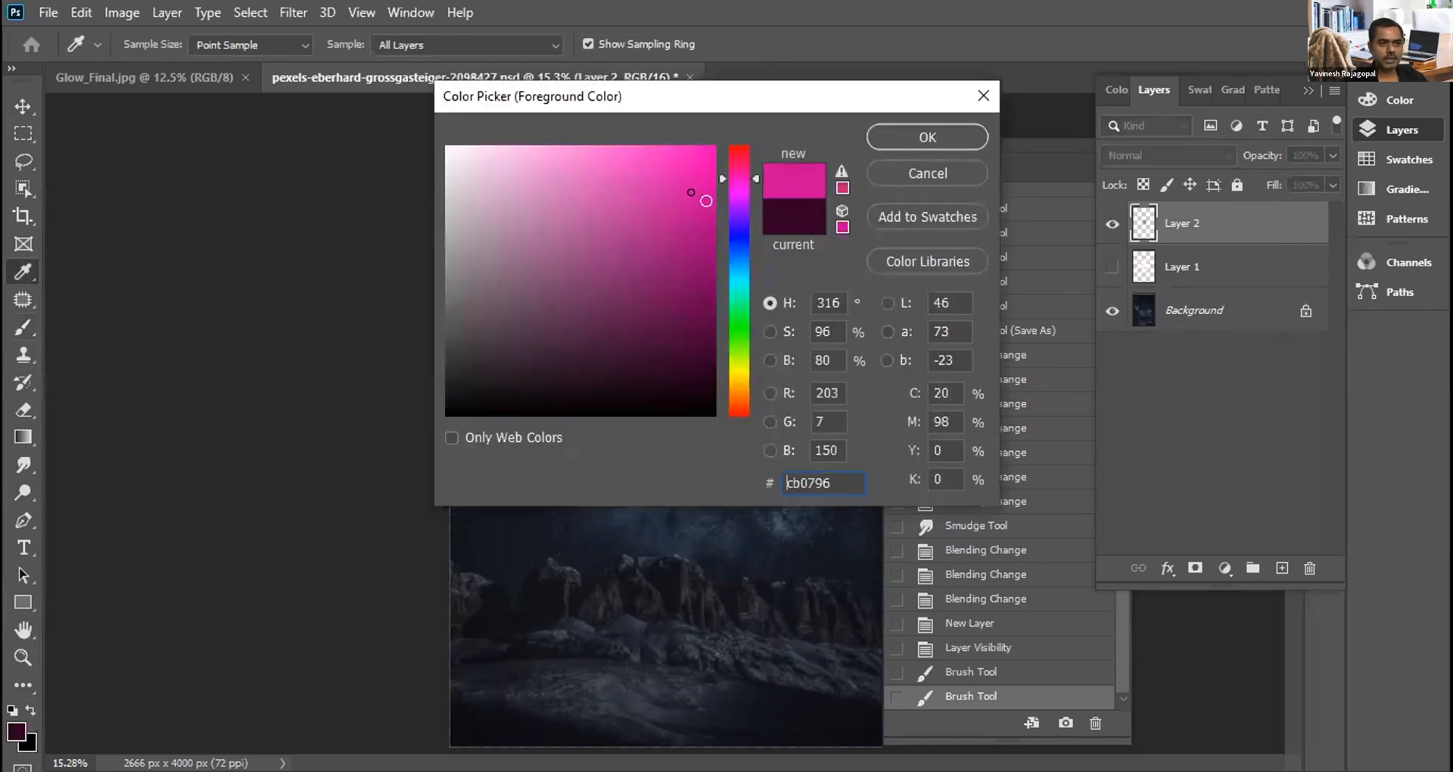
left_click(904, 137)
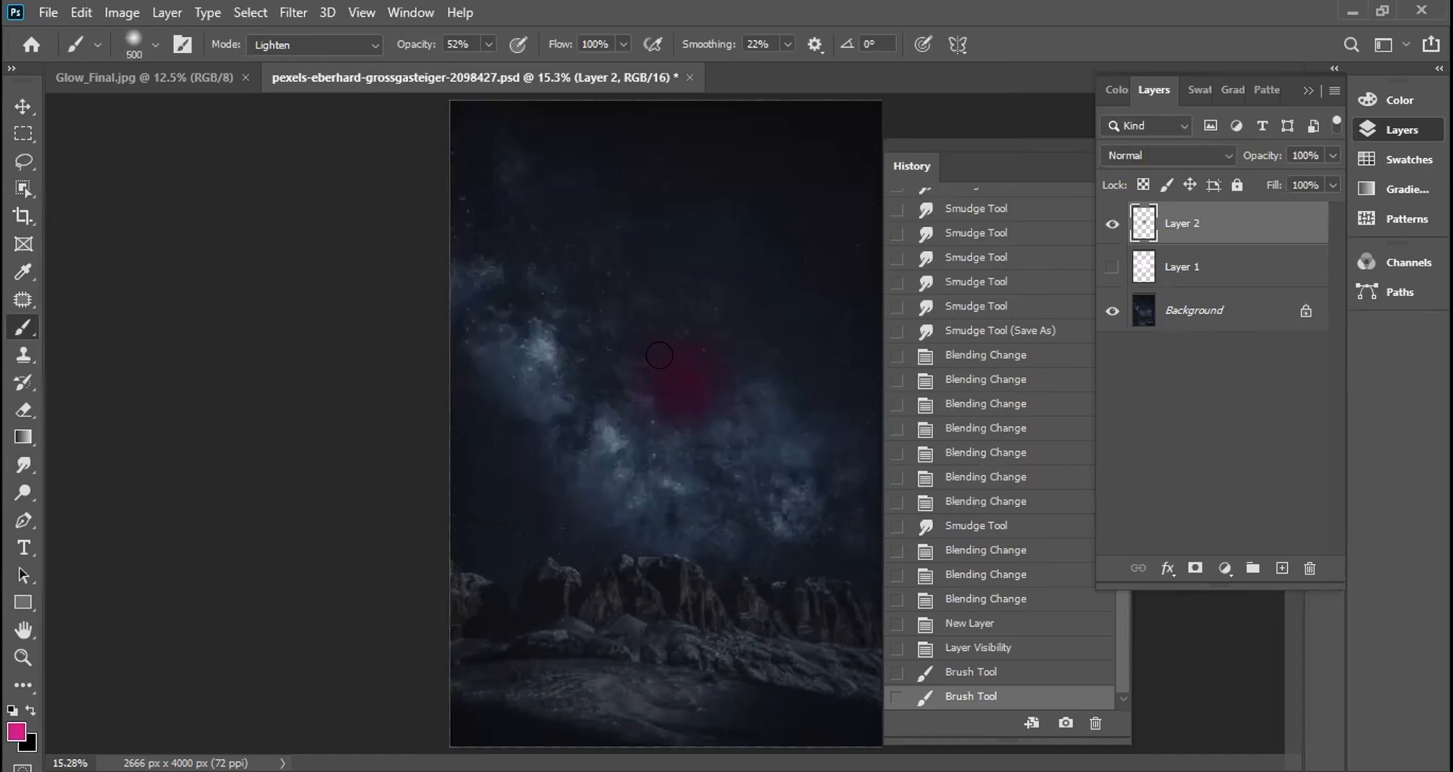
left_click(660, 355)
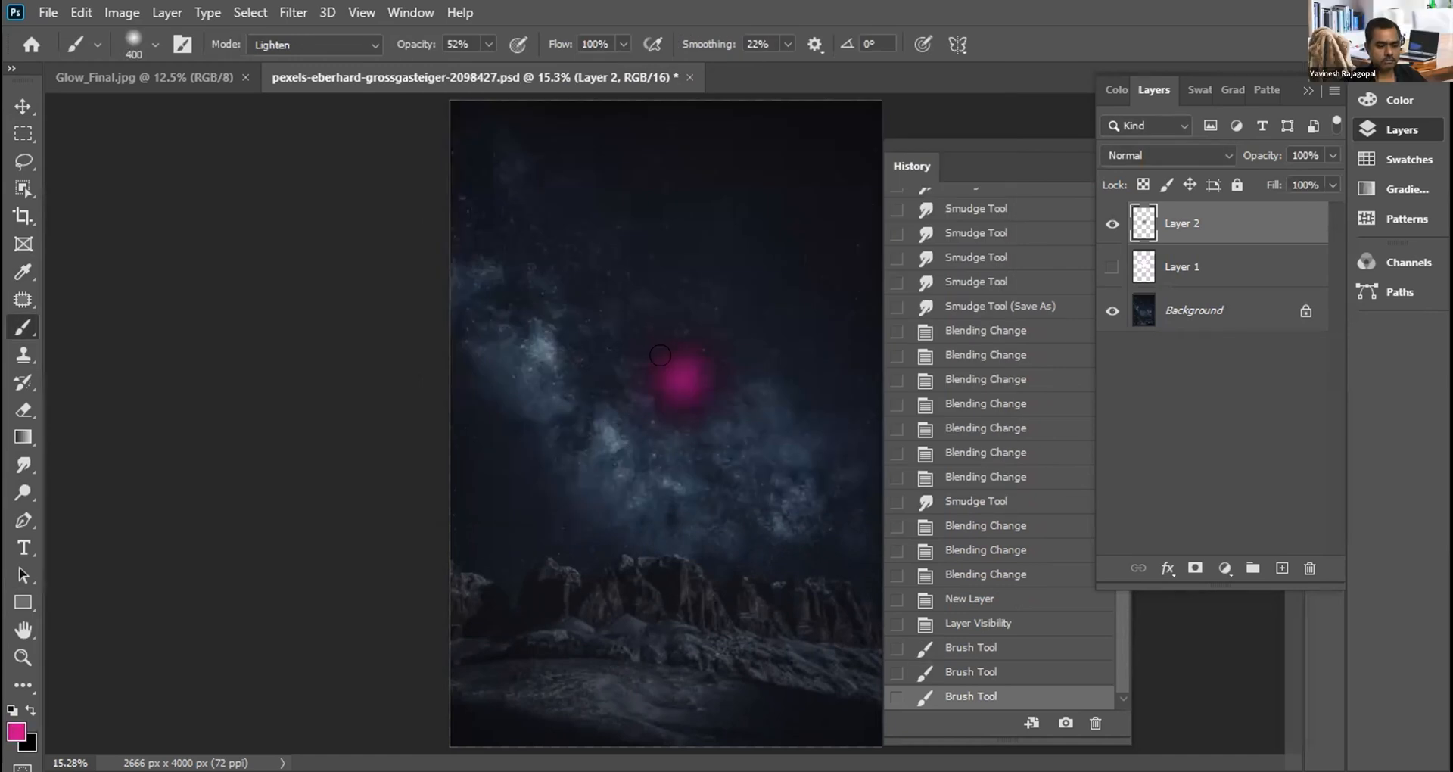
left_click(660, 364)
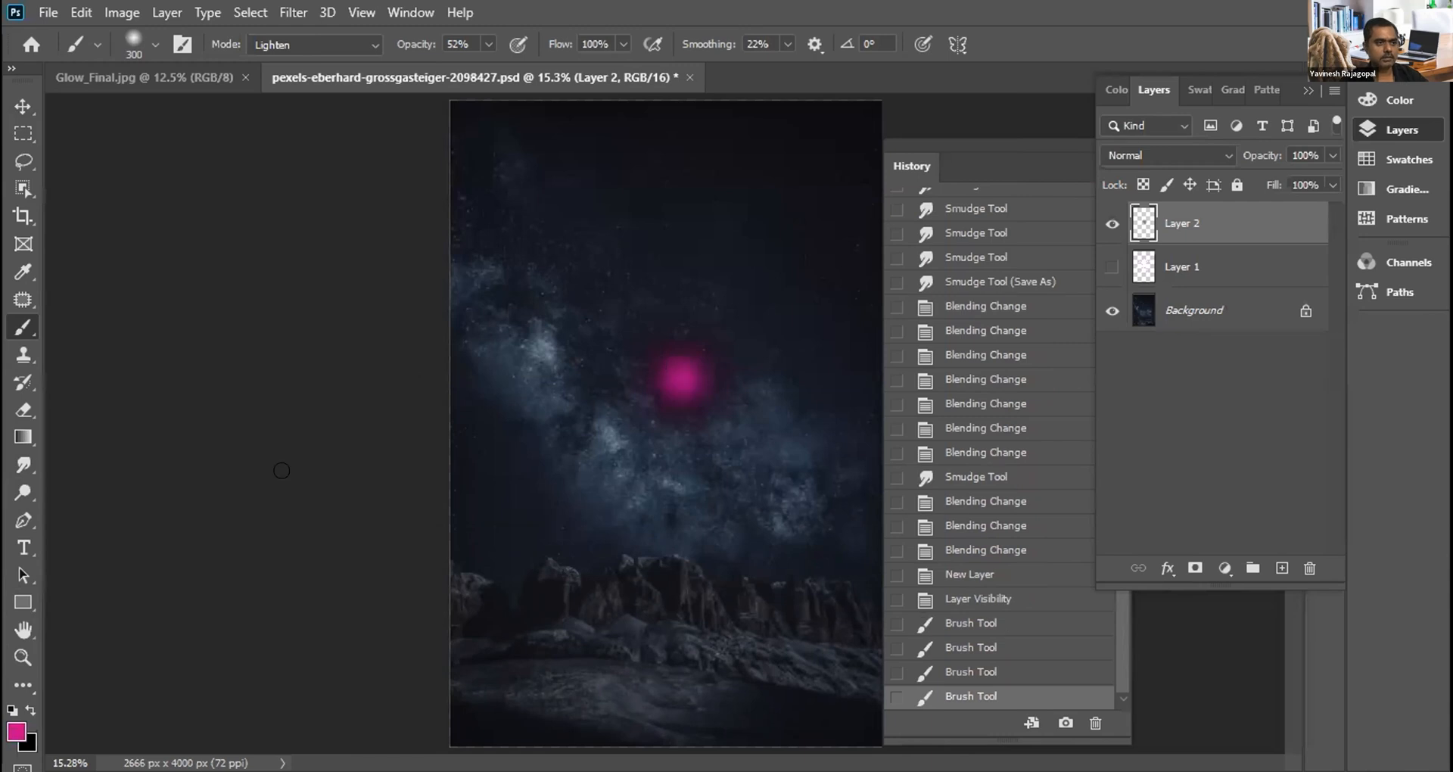
Step: Pick light pink ff94e2 and paint two still smaller brush dabs inside the magenta glow
left_click(14, 729)
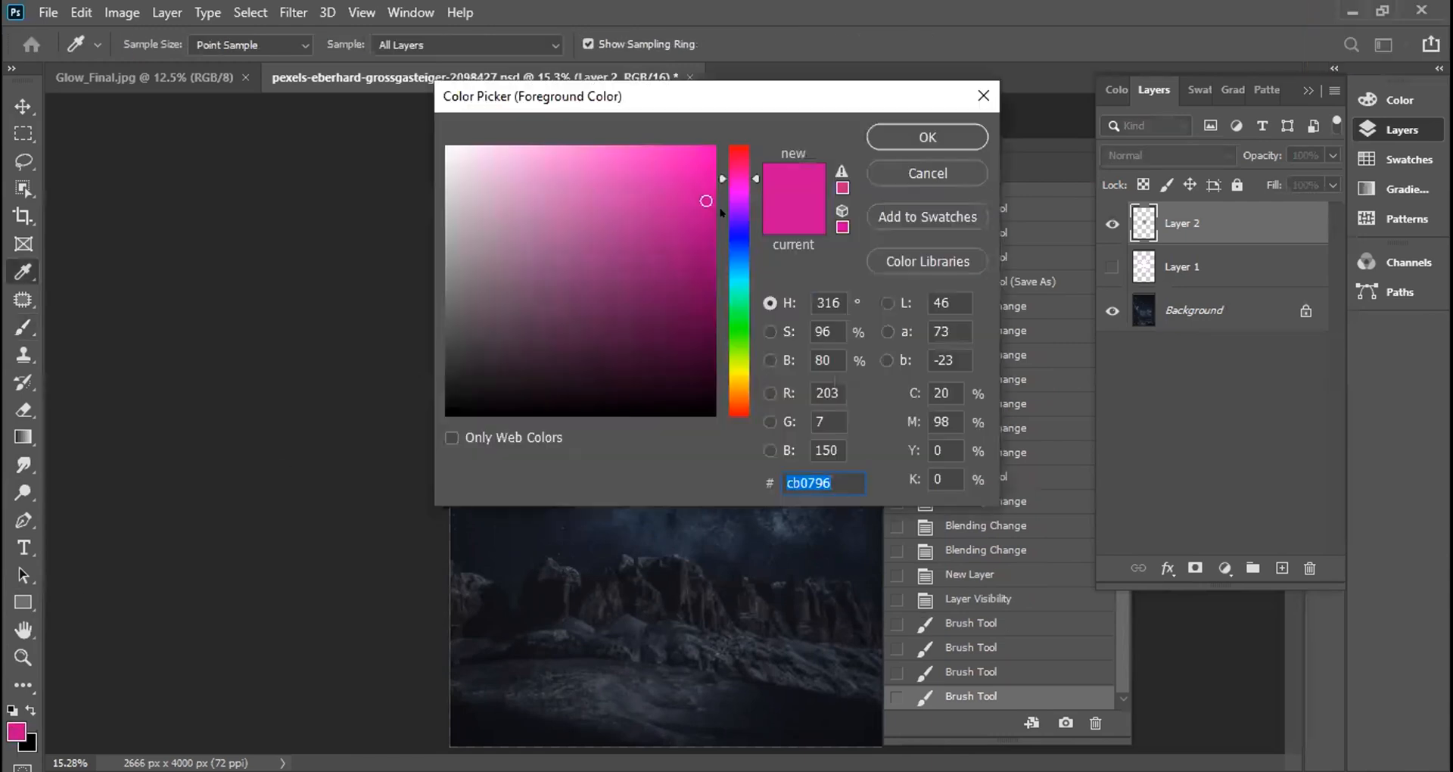
left_click_drag(655, 154, 559, 145)
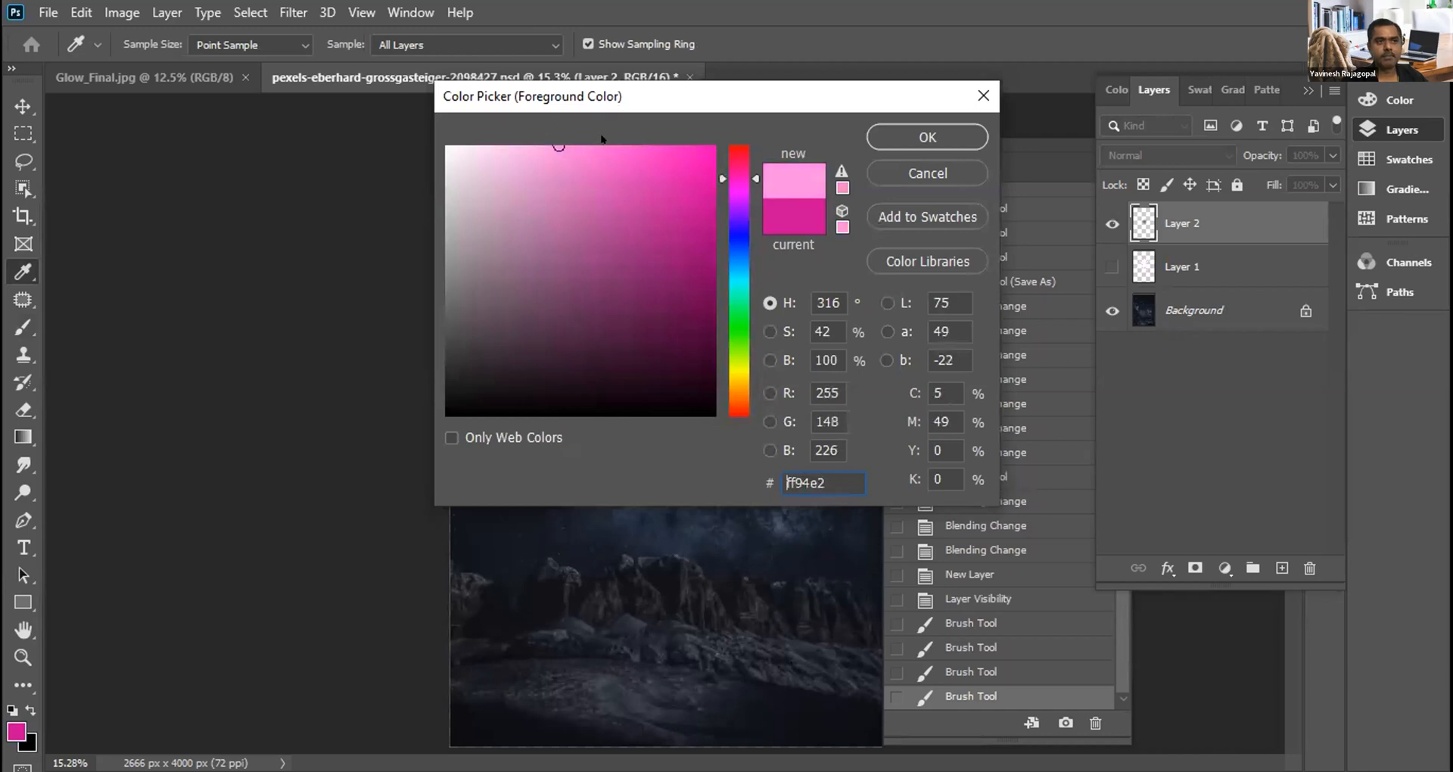
left_click(921, 137)
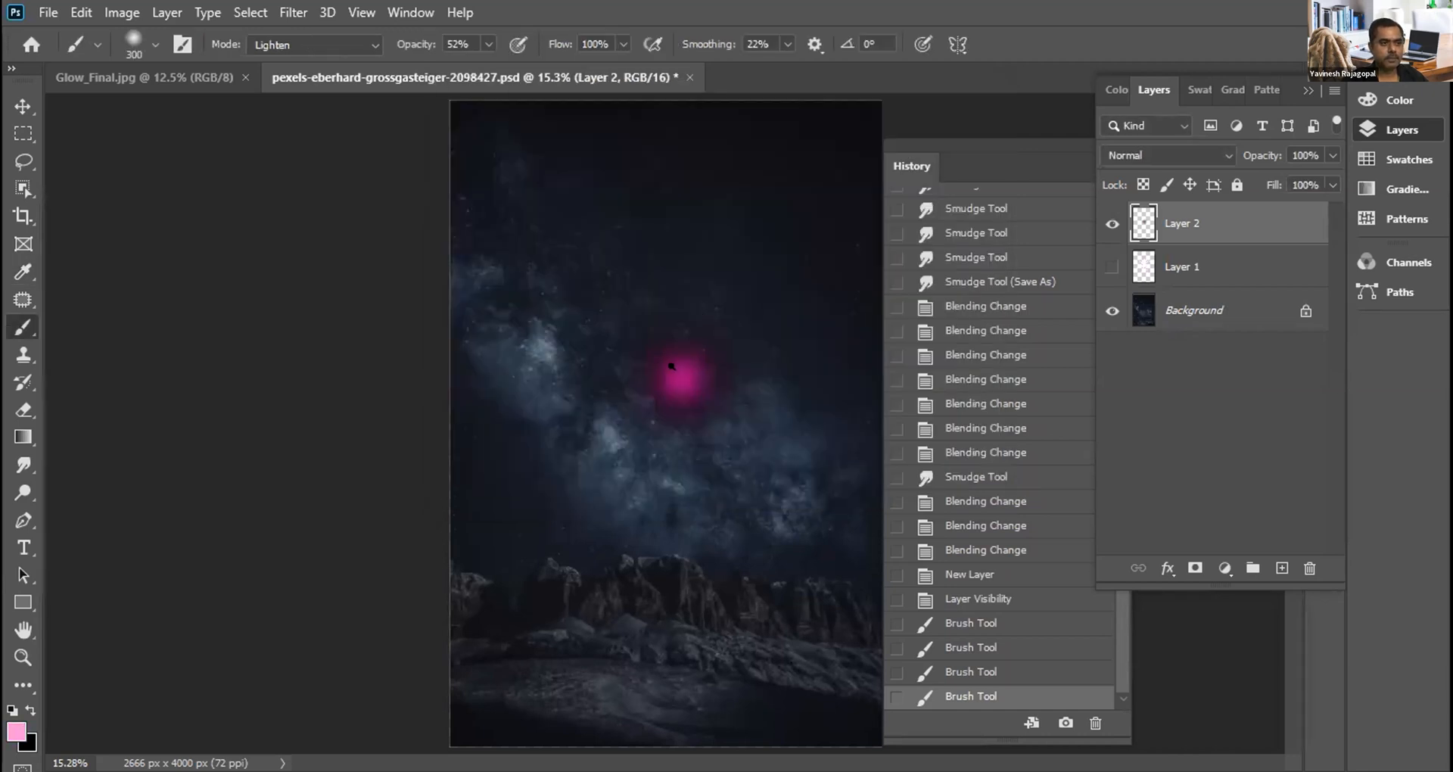
scroll(671, 367, "up", 1)
scroll(671, 366, "up", 1)
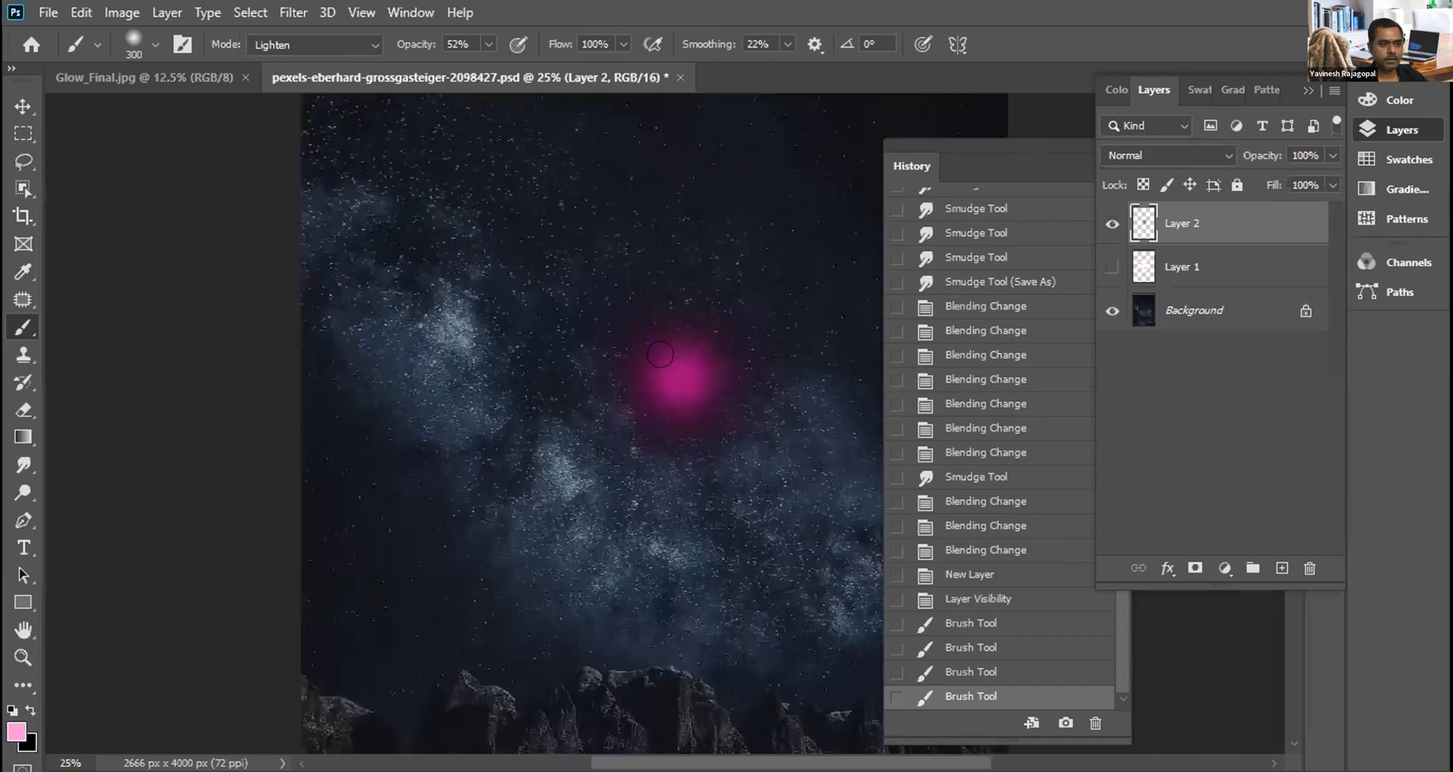
key("bracketleft")
key("bracketleft")
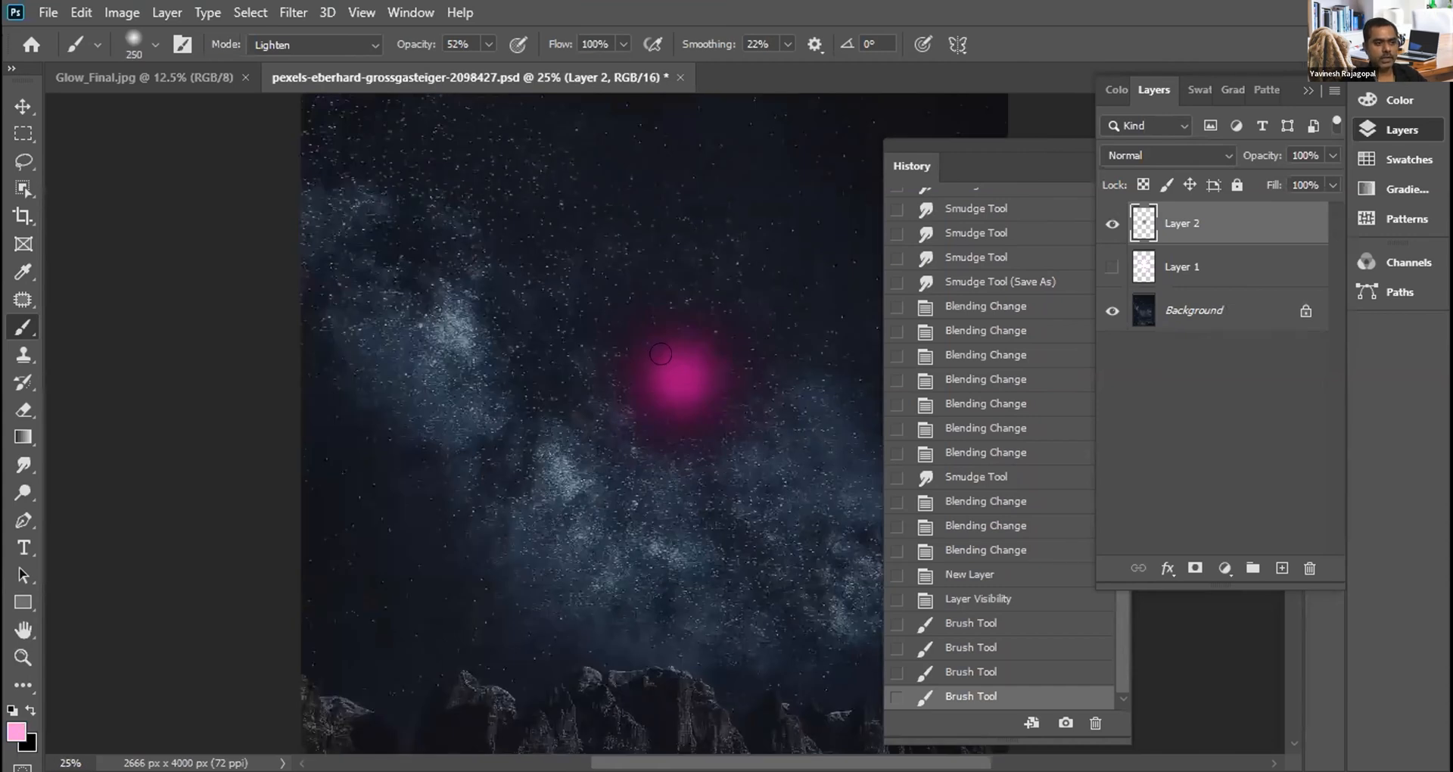
left_click(660, 354)
key("bracketleft")
left_click(679, 374)
Step: Switch the foreground color to white and dab a small bright core into the glow's center with a shrinking brush
key("d")
key("x")
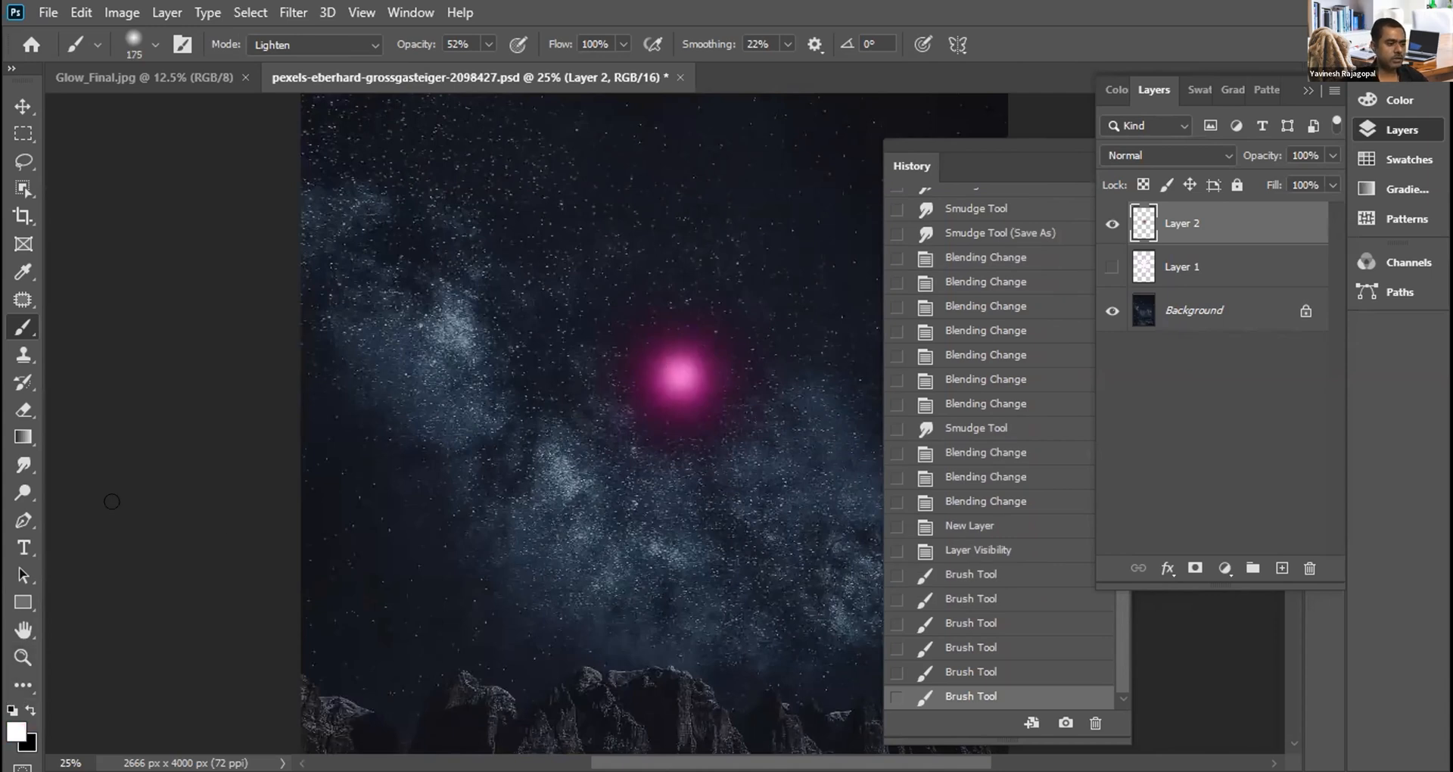
left_click(658, 363)
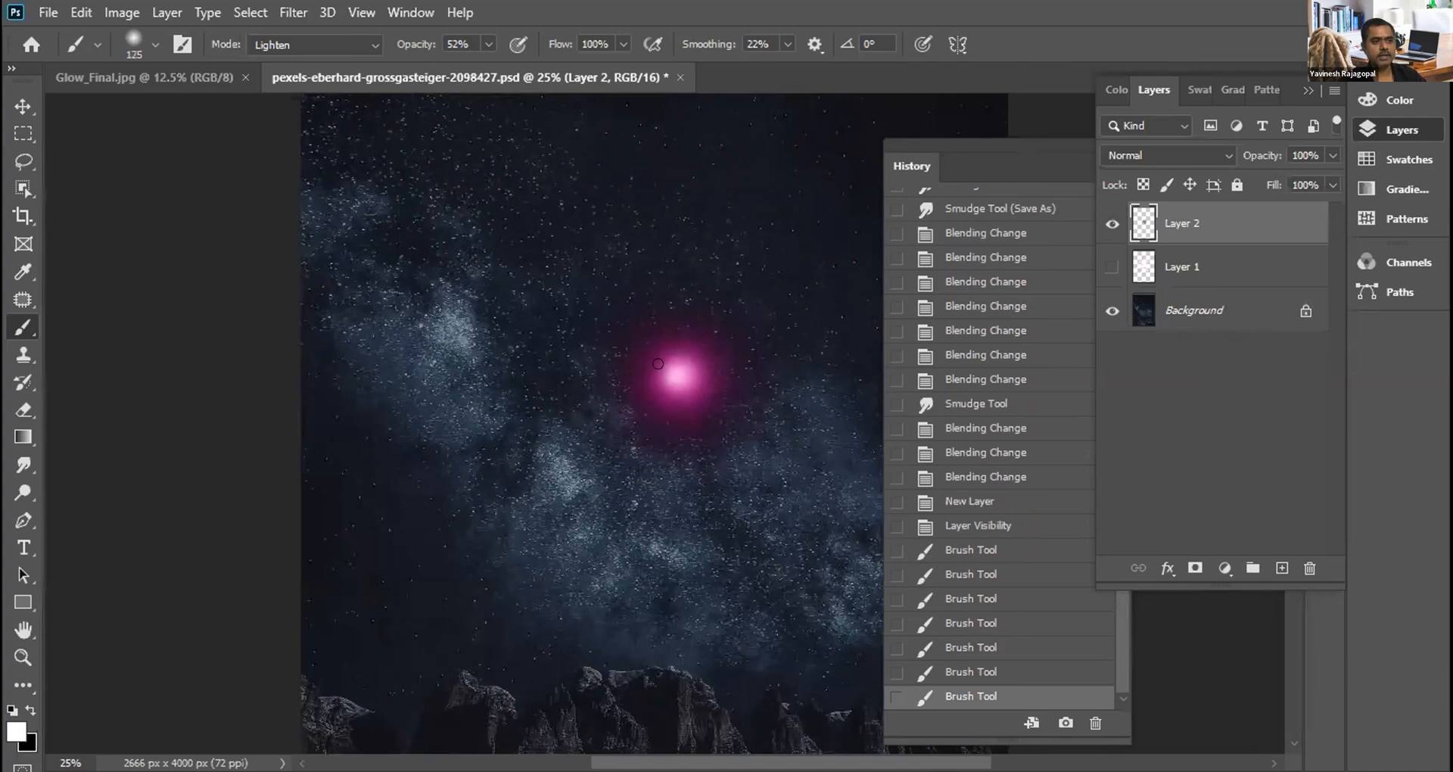
left_click(663, 364)
key("bracketleft")
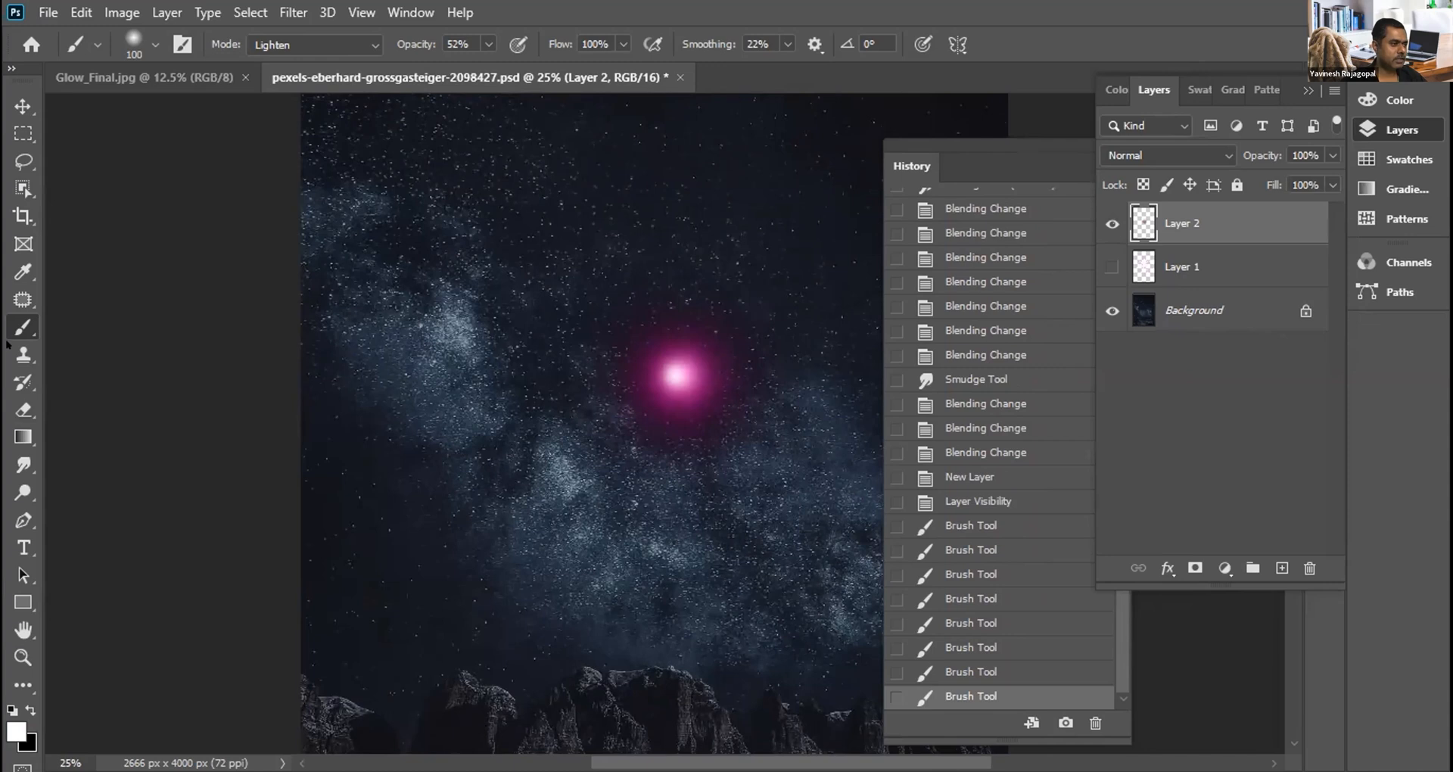
Step: Try smudging a ray leftward from the glow's core with the Smudge tool at 93% strength, undoing each attempt
left_click(24, 464)
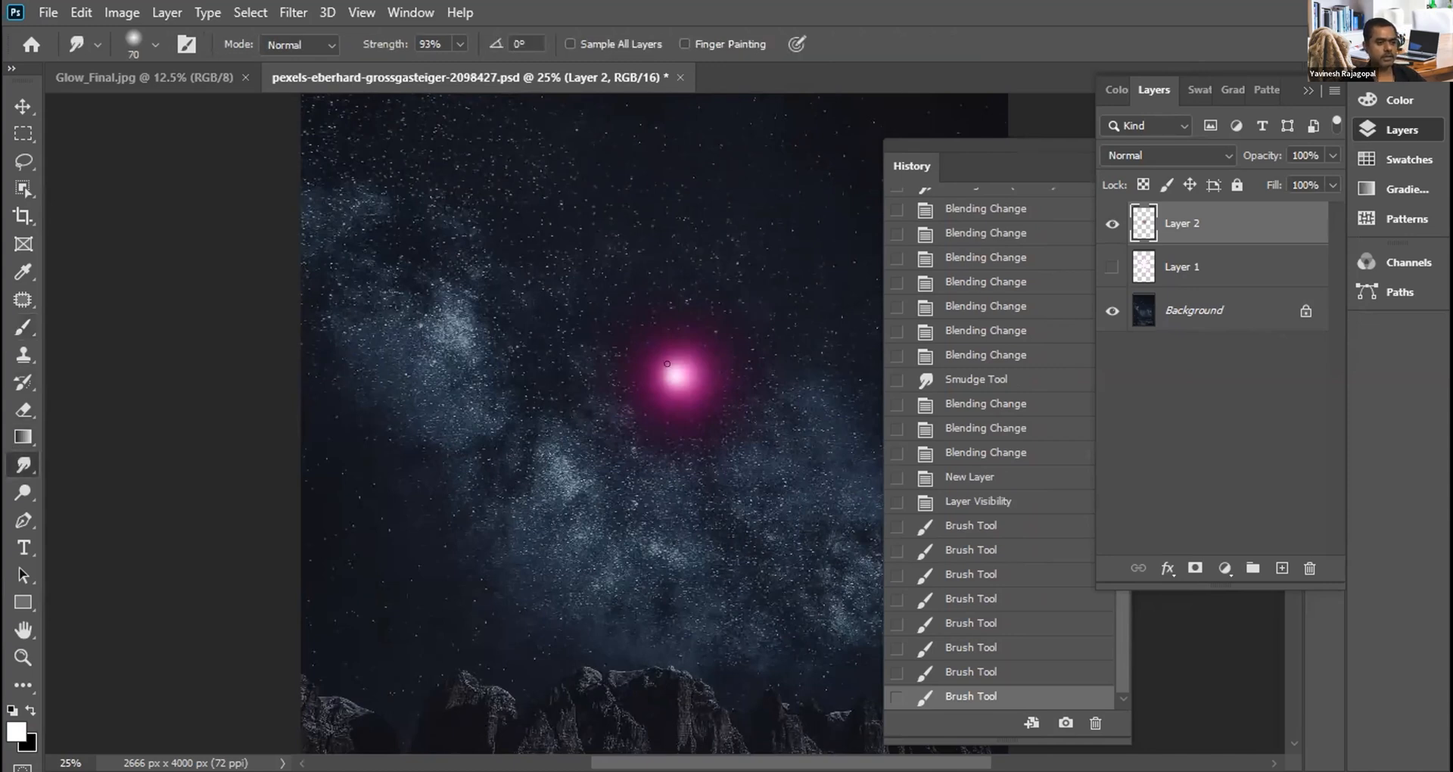
mouse_move(667, 362)
left_mouse_down()
mouse_move(265, 348)
mouse_move(230, 360)
left_mouse_up()
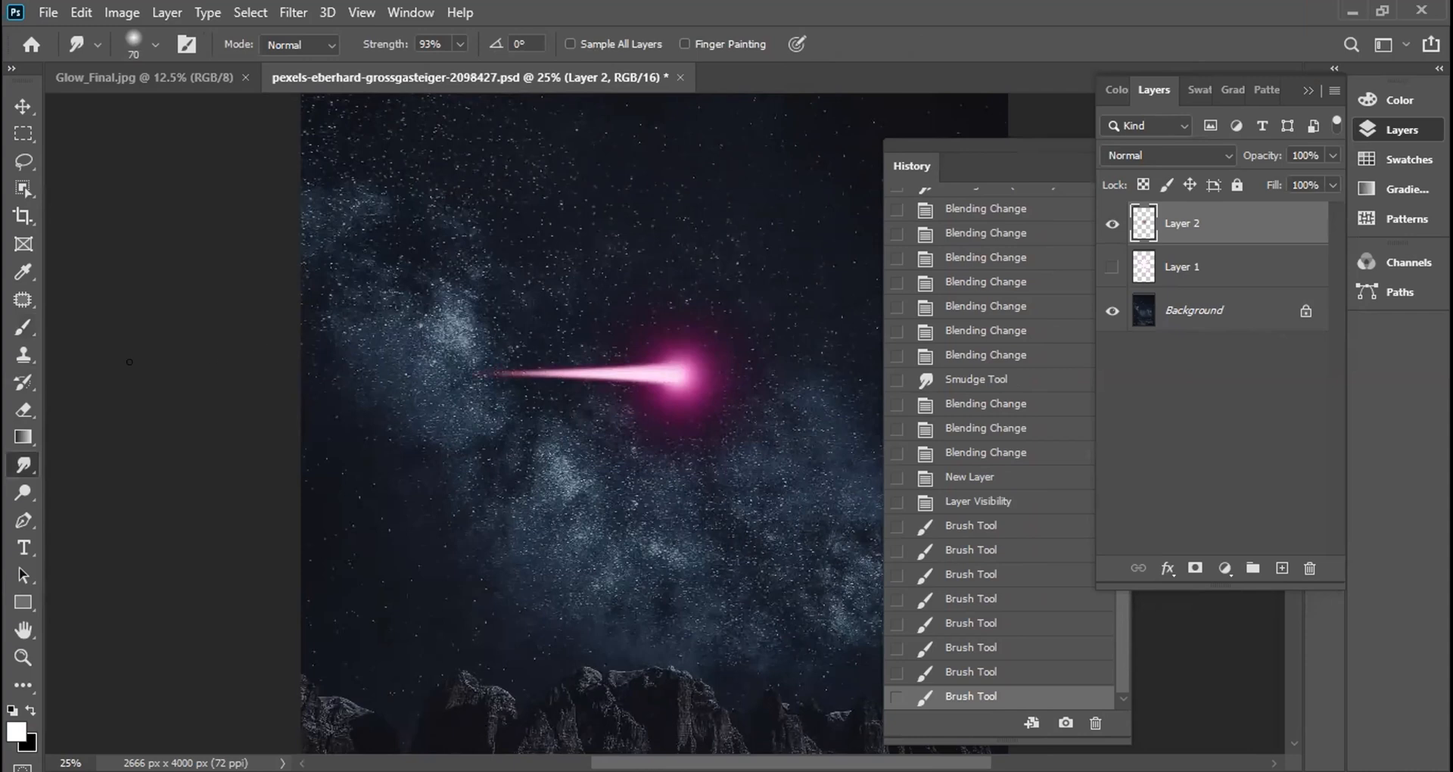
key("ctrl+z")
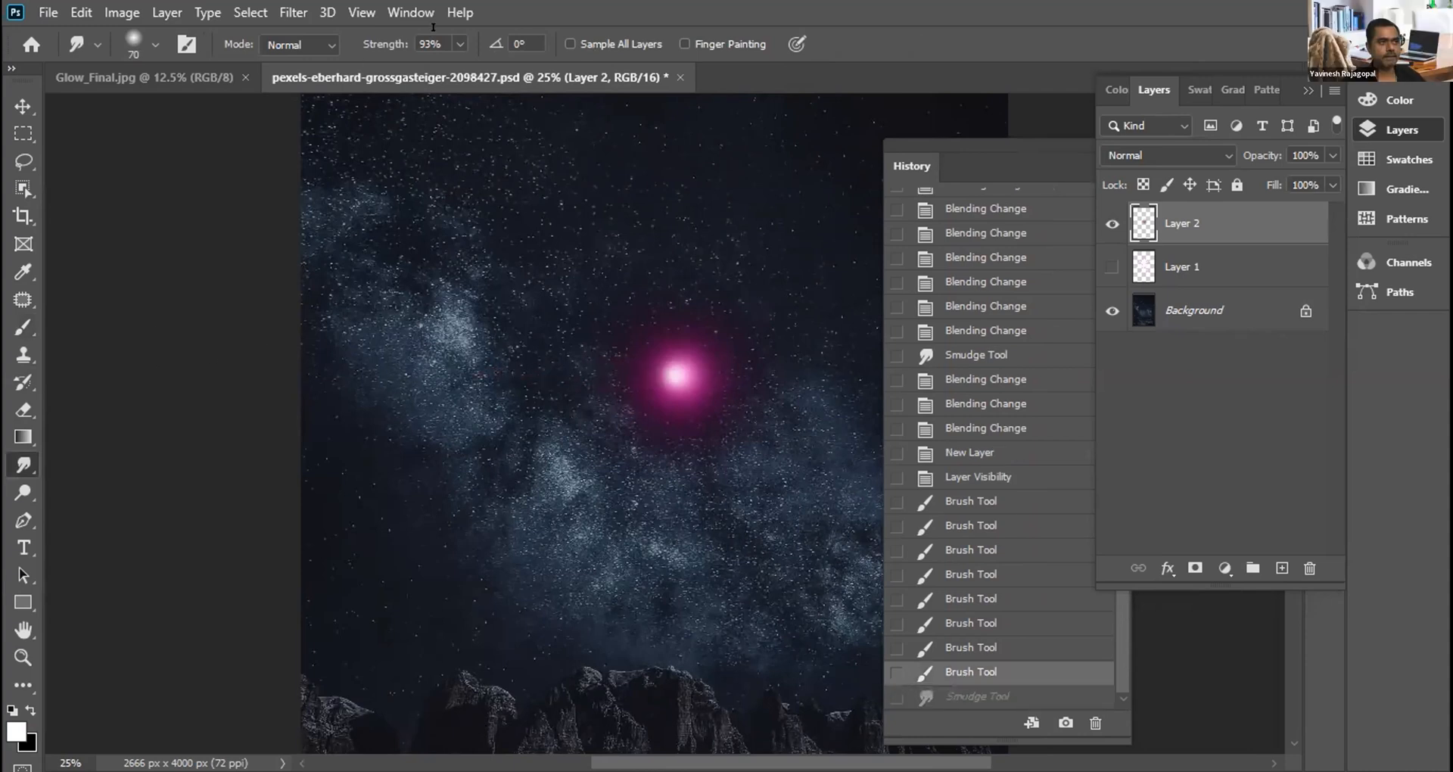
left_click_drag(667, 363, 247, 329)
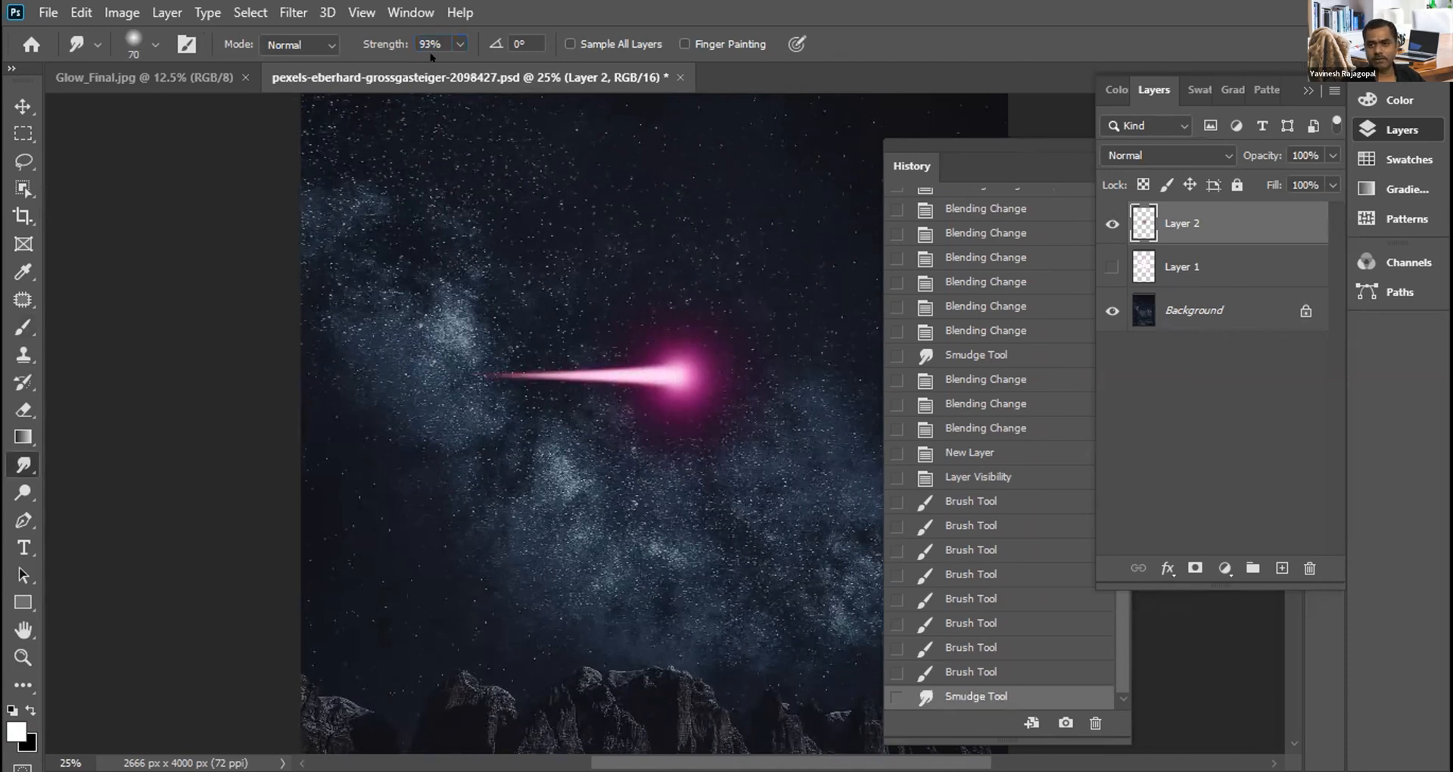
key("ctrl+z")
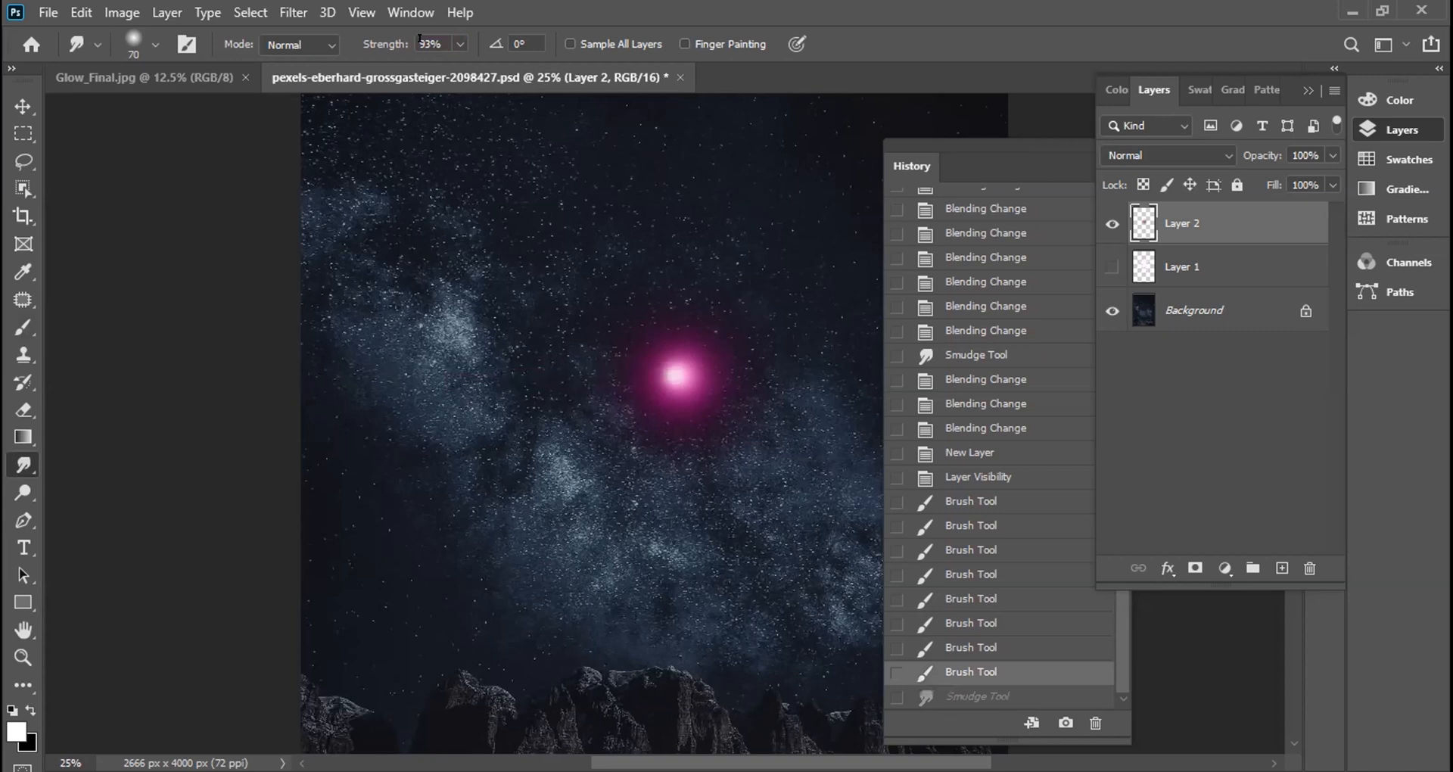
Step: Try smudging a ray leftward from the magenta glow's core with the Smudge strength set to 85%
double_click(422, 40)
type("85")
key("Return")
left_click_drag(675, 374, 379, 363)
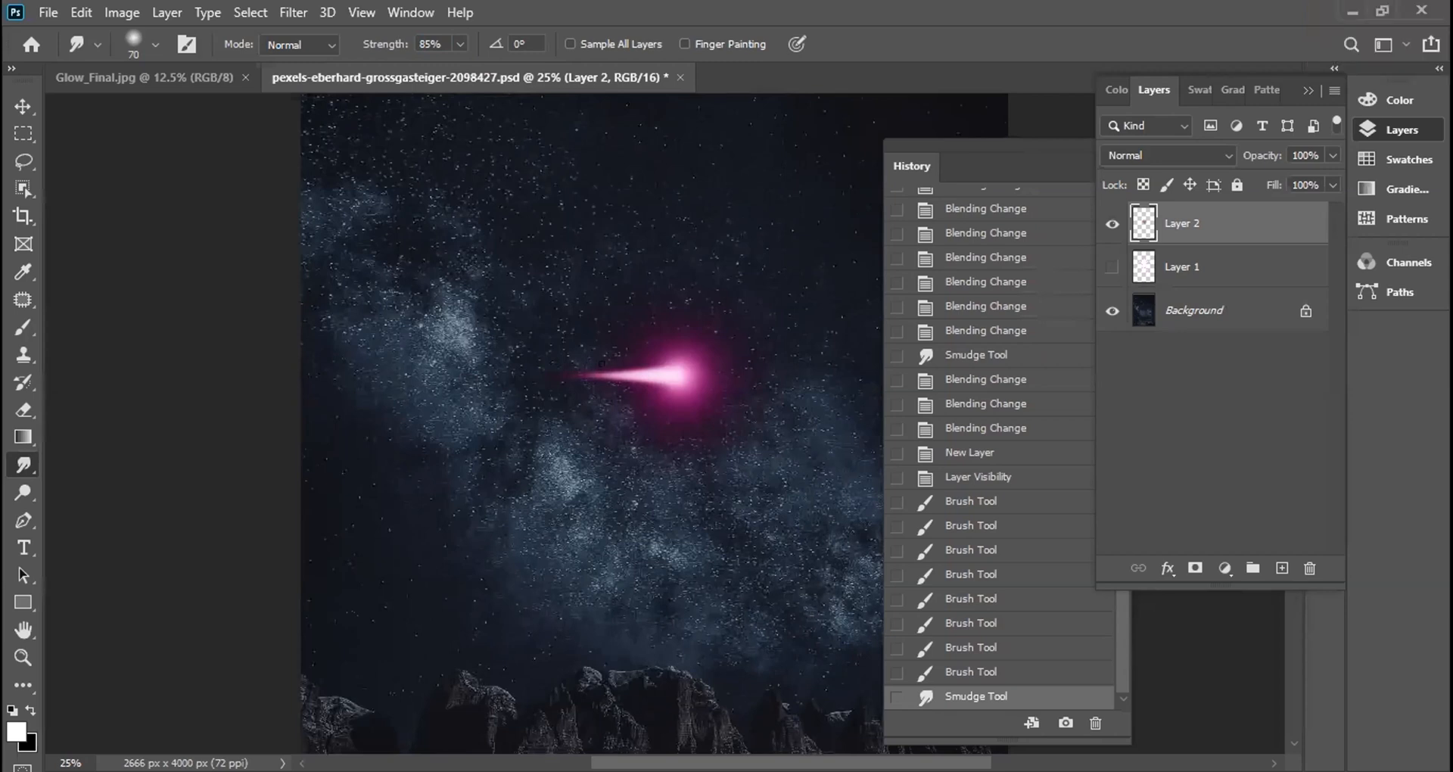
Step: Try smudging a long ray rightward from the glow's core at 94% strength, and undo both horizontal rays
left_click_drag(686, 278, 552, 284)
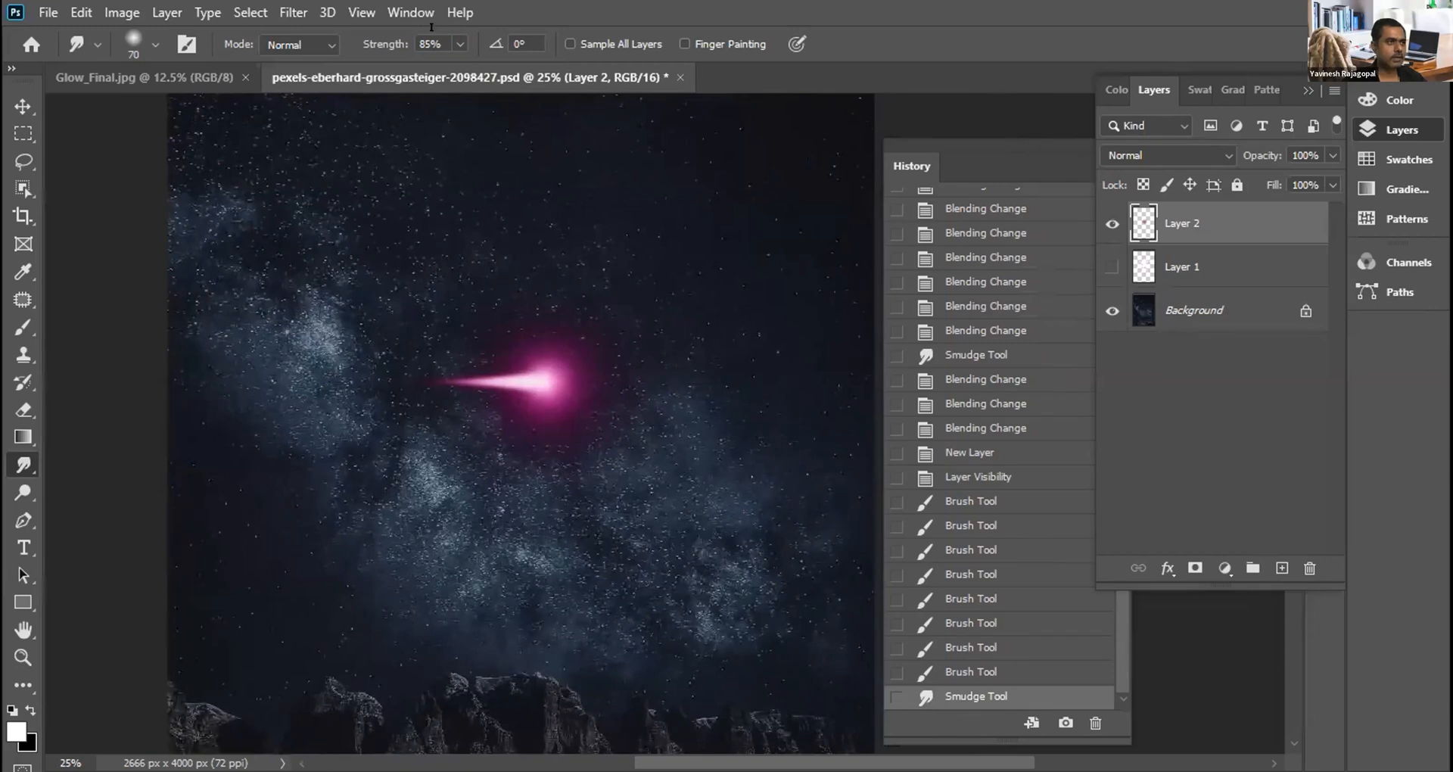
left_click_drag(429, 27, 368, 40)
type("40")
key("Return")
key("BackSpace")
type("94")
mouse_move(535, 366)
left_mouse_down()
mouse_move(1061, 365)
mouse_move(1064, 378)
left_mouse_up()
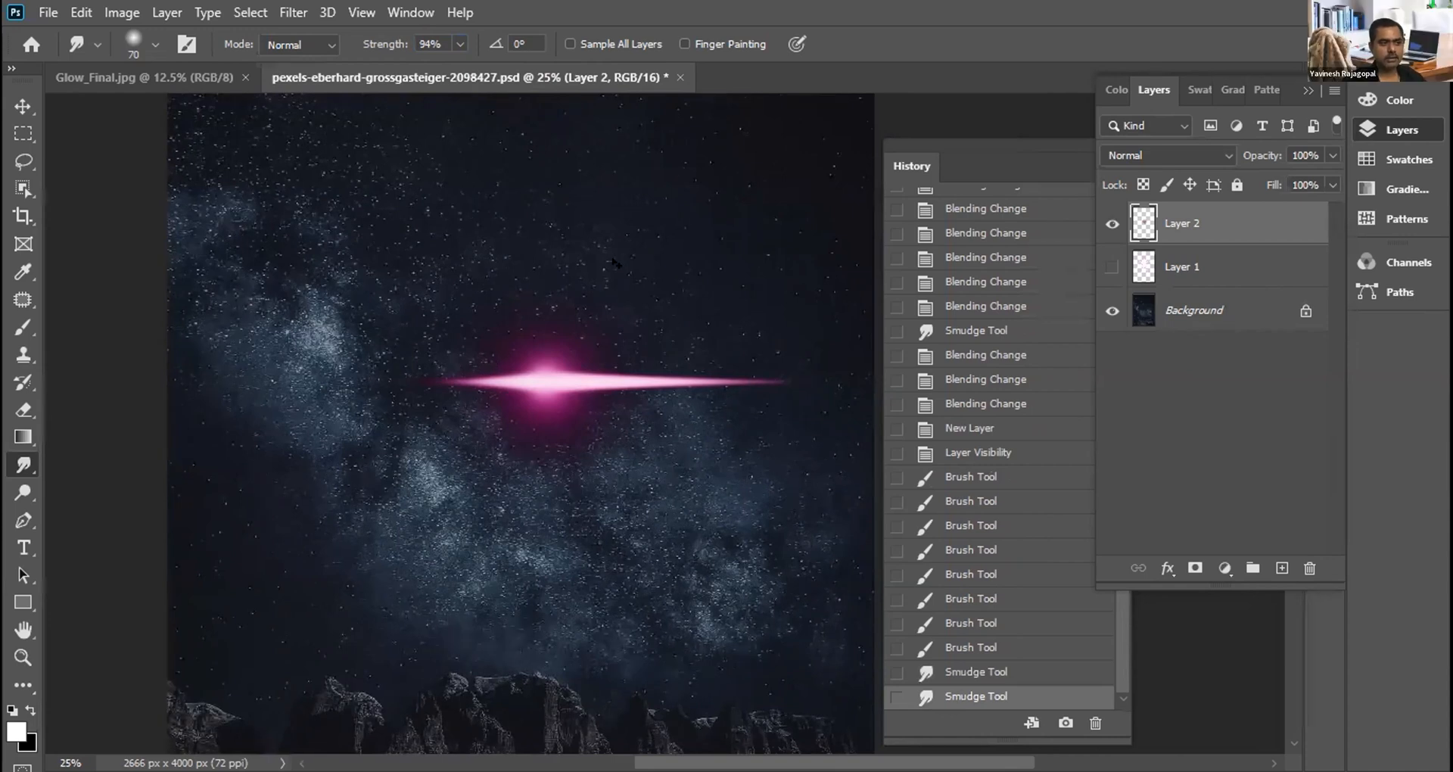
key("ctrl+z")
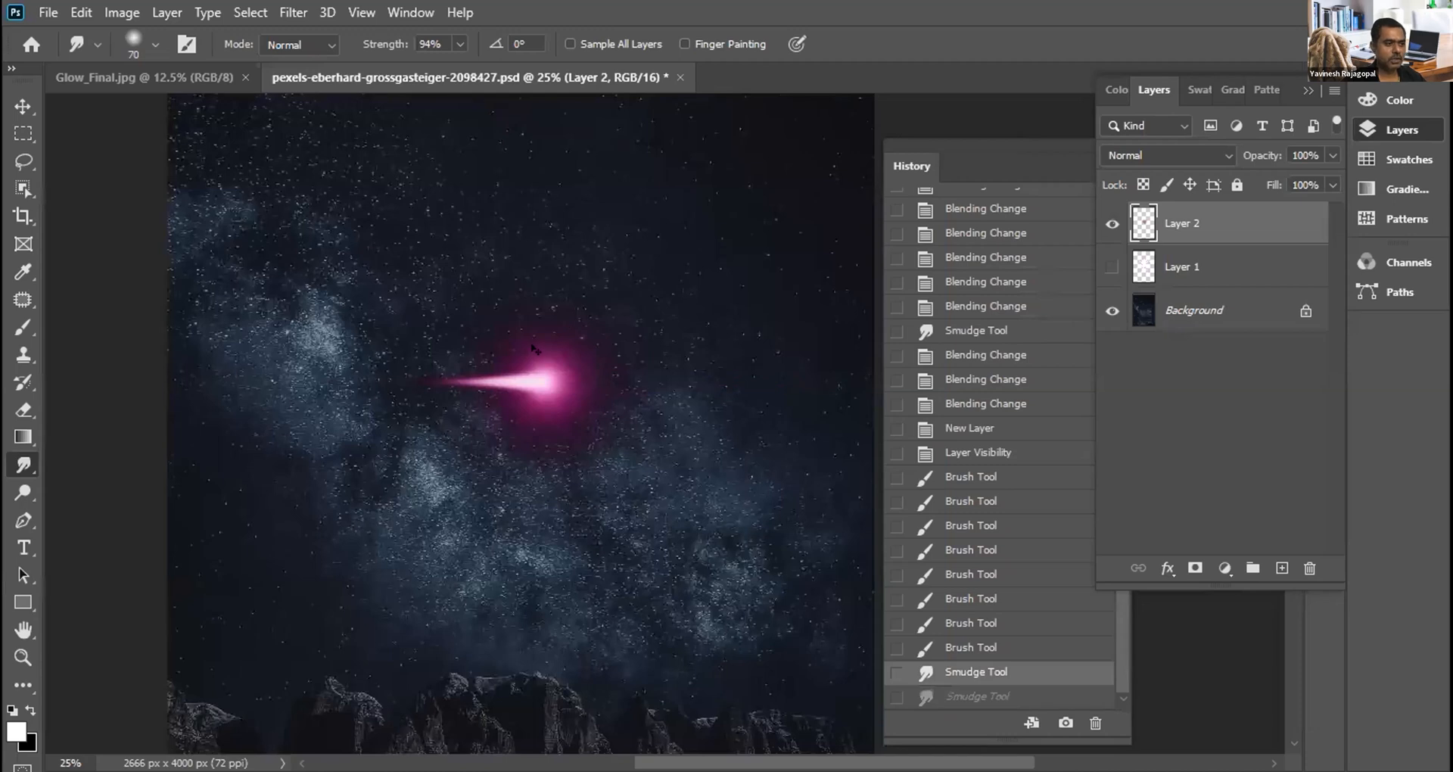
key("ctrl+z")
Step: Set the Smudge strength to 90%, reduce the brush size to 60 and smudge very slightly within the glow's core
left_click(429, 45)
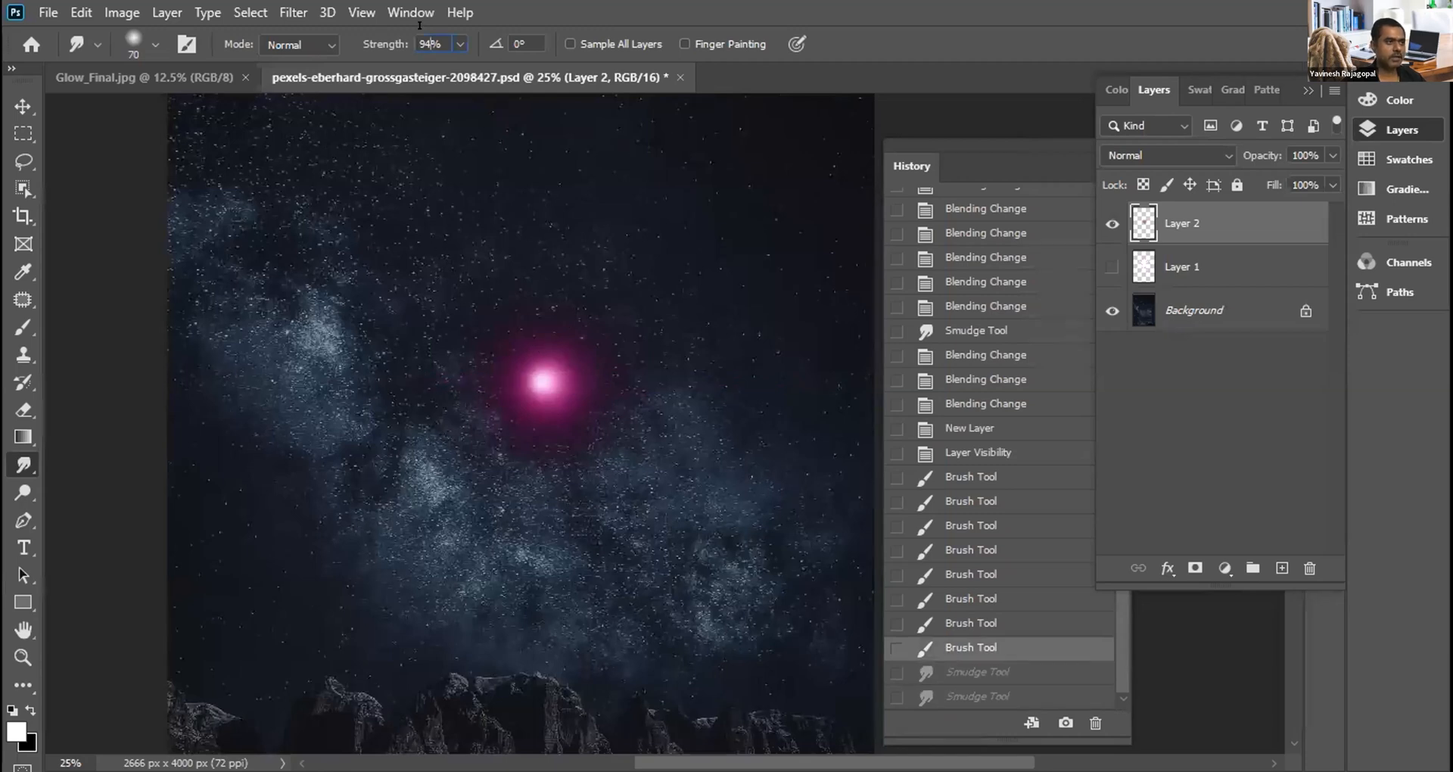
double_click(424, 41)
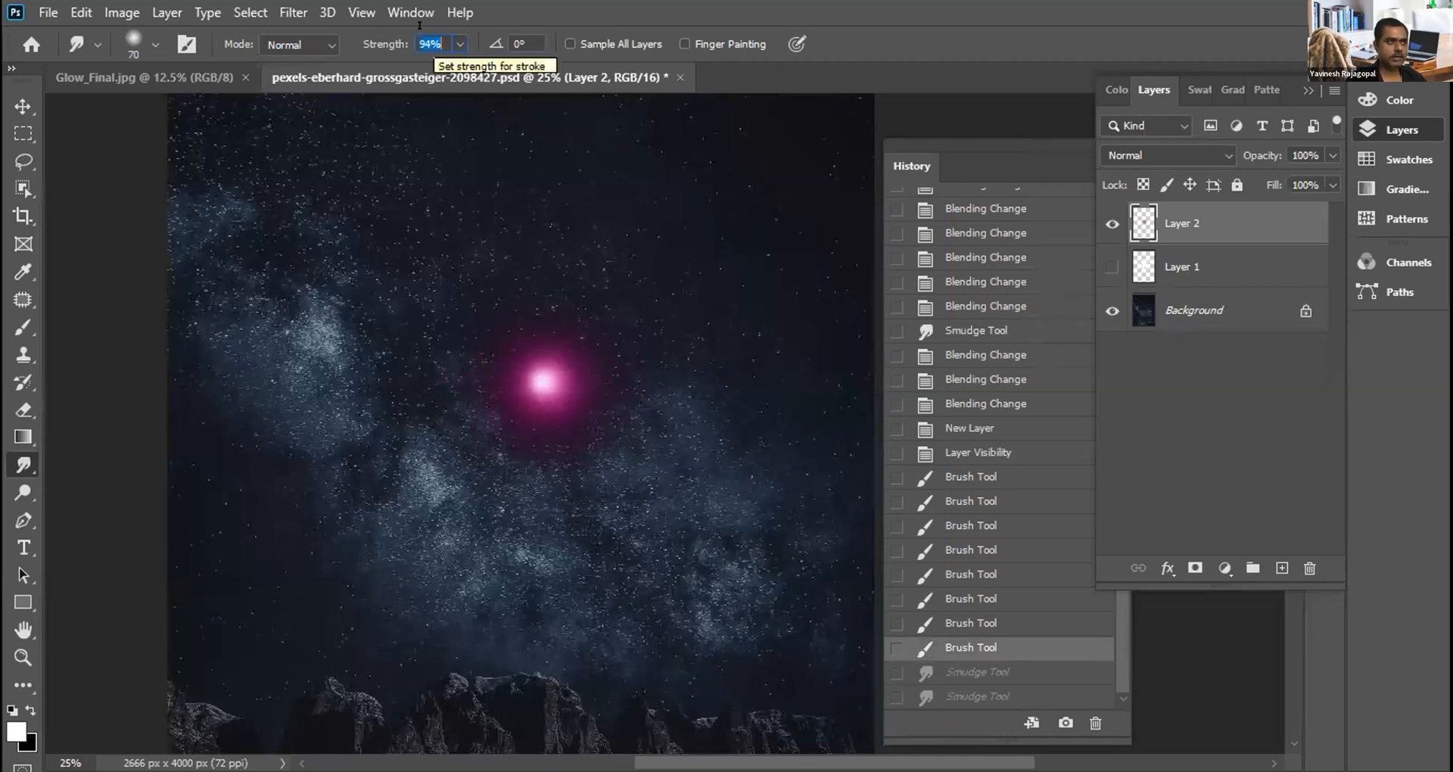
type("90")
key("Return")
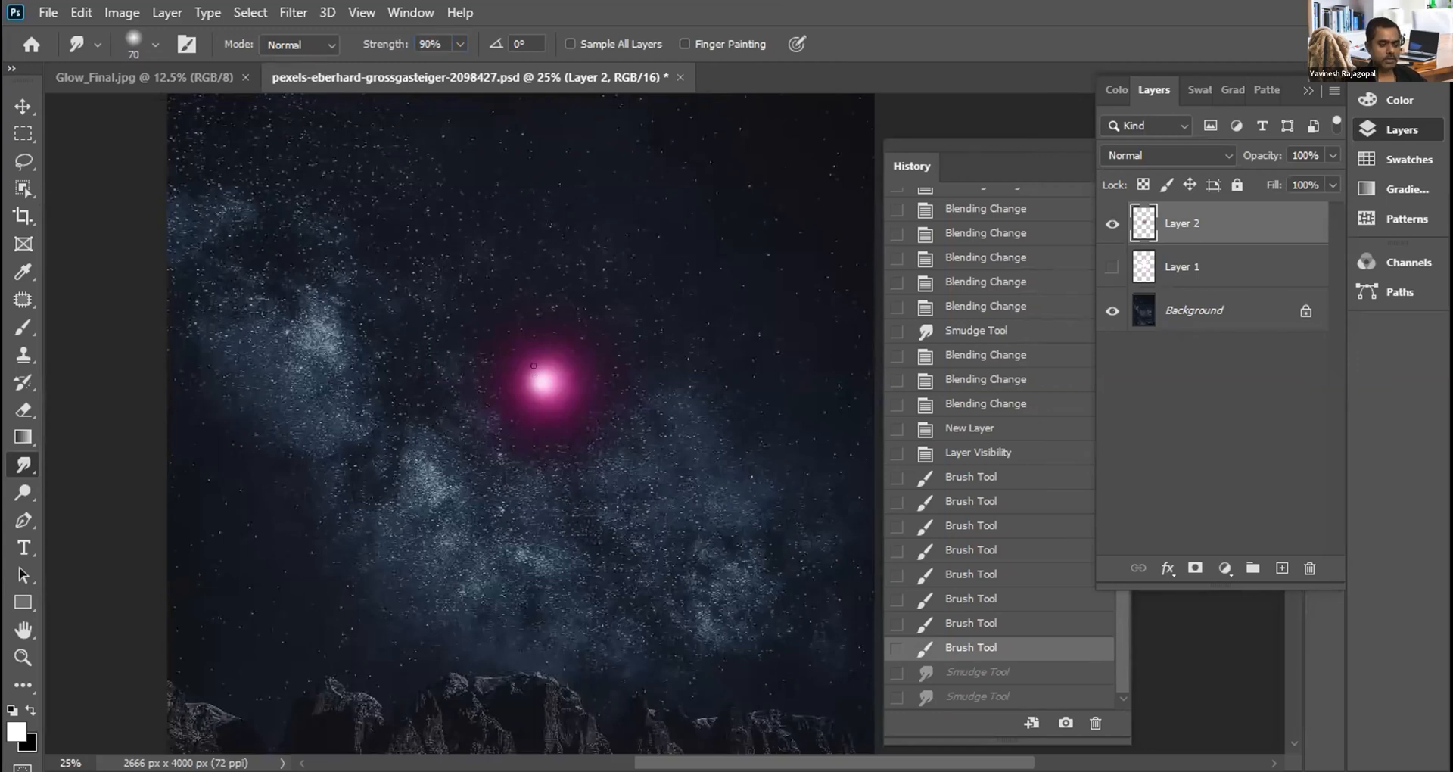
key("bracketleft")
left_click_drag(534, 366, 535, 375)
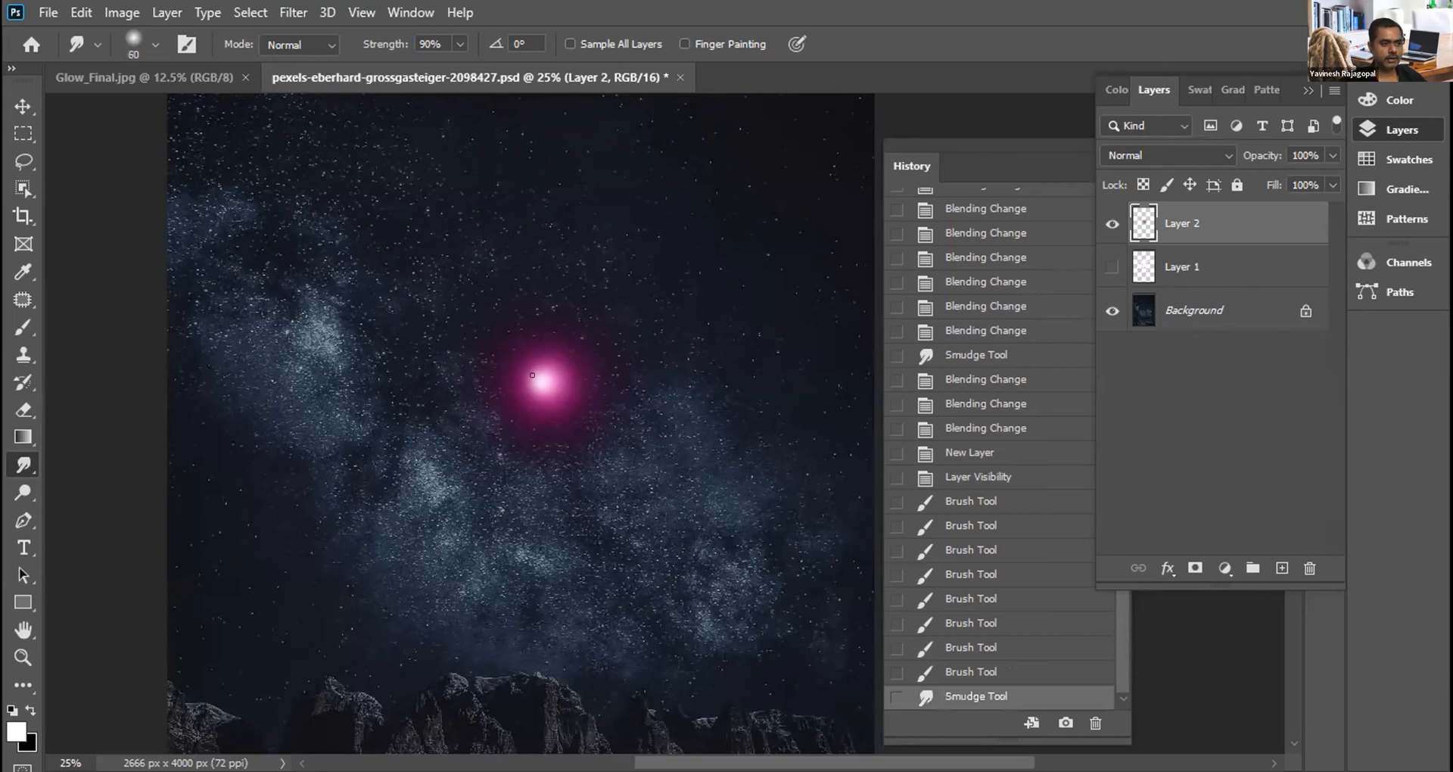
Step: Try smudging one ray leftward and one ray rightward from the glow's core at 90% strength
left_click_drag(532, 375, 197, 366)
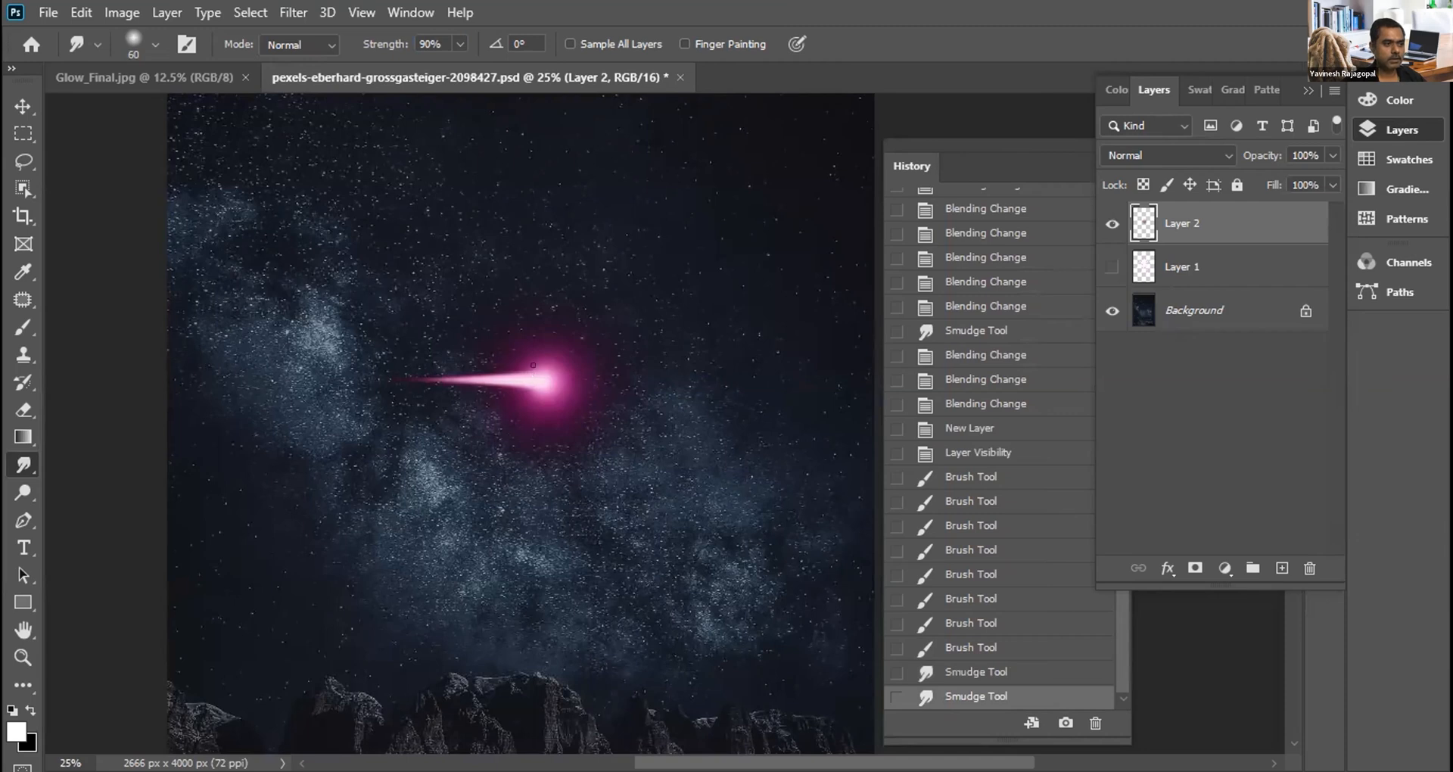
left_click_drag(542, 378, 673, 378)
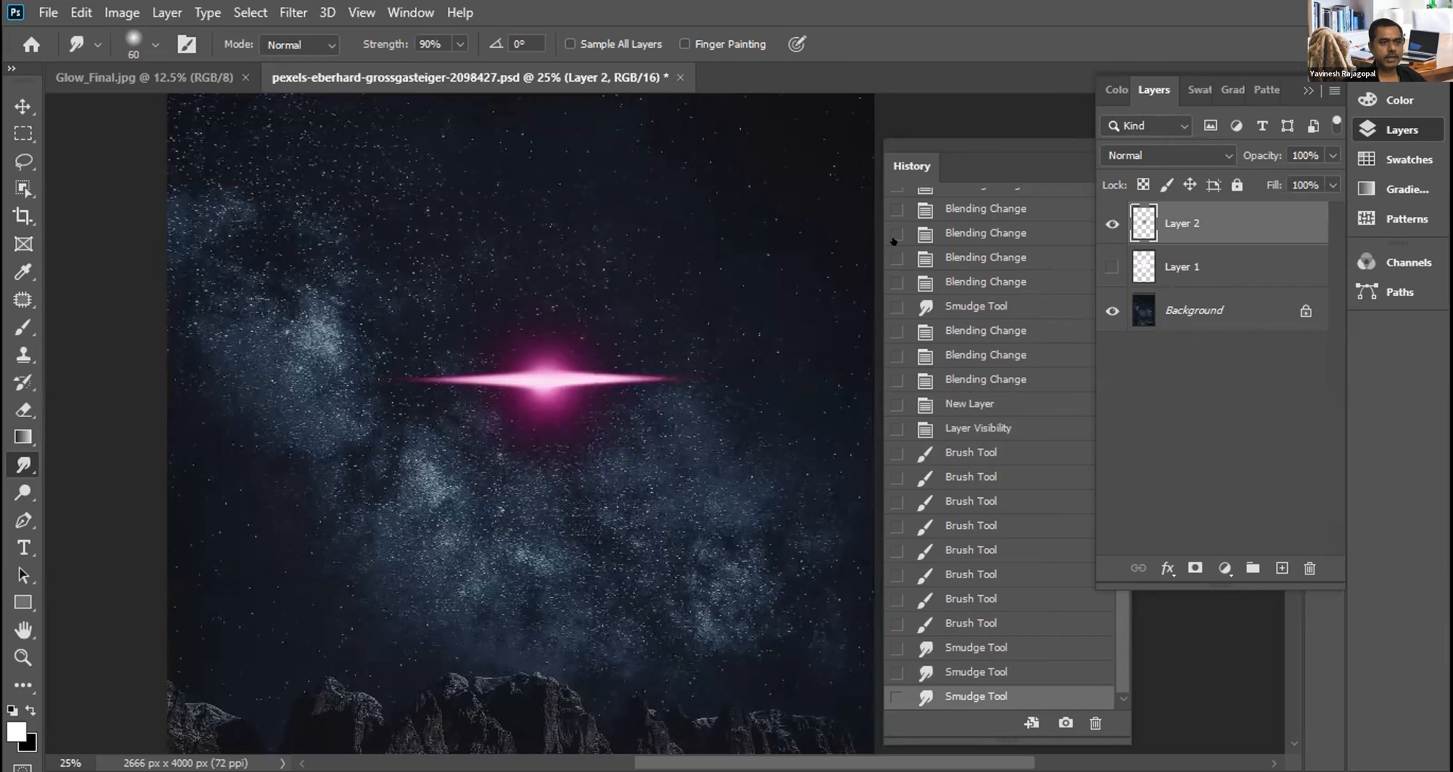
Step: Try the Screen blend mode on Layer 2 and move the flare slightly down and to the right over the sky
left_click(1144, 156)
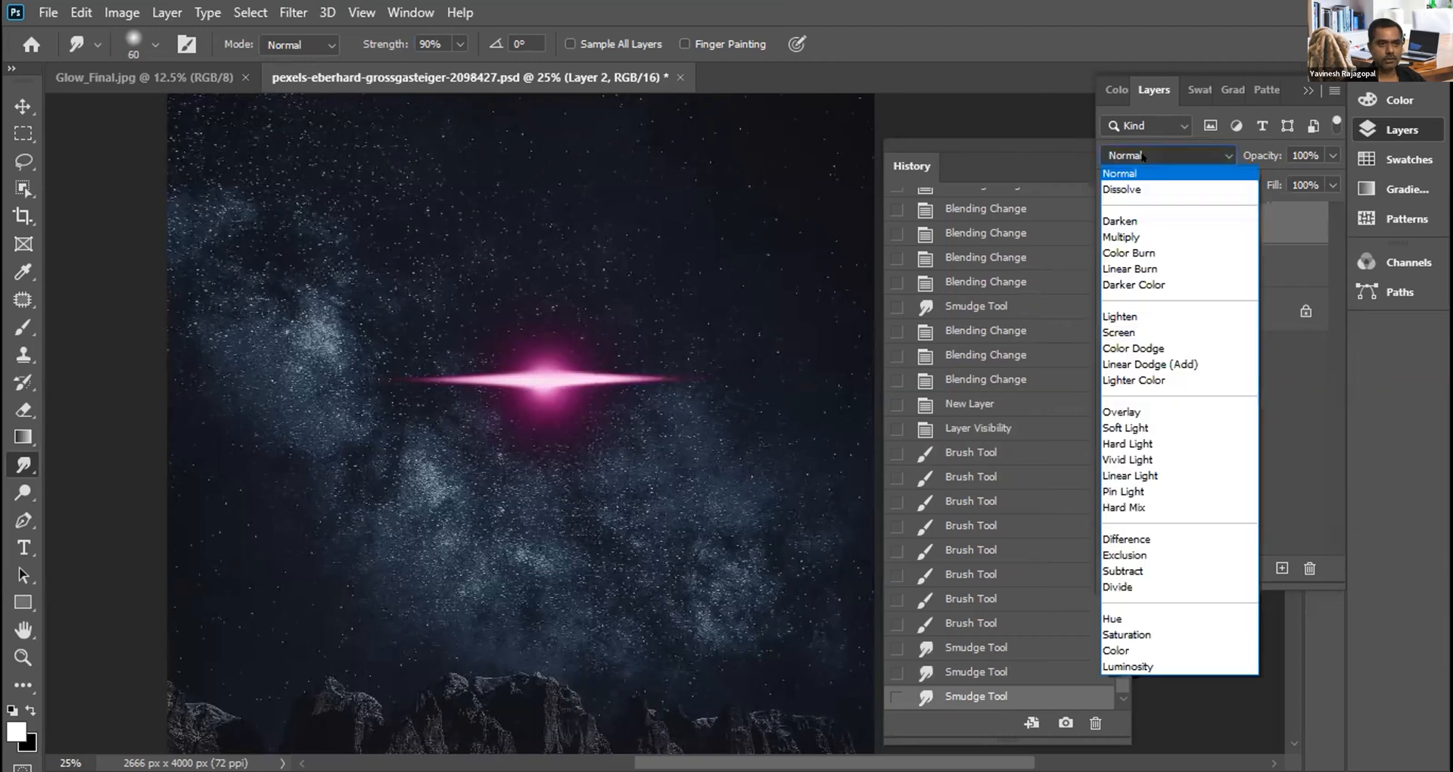
left_click(1112, 332)
key("v")
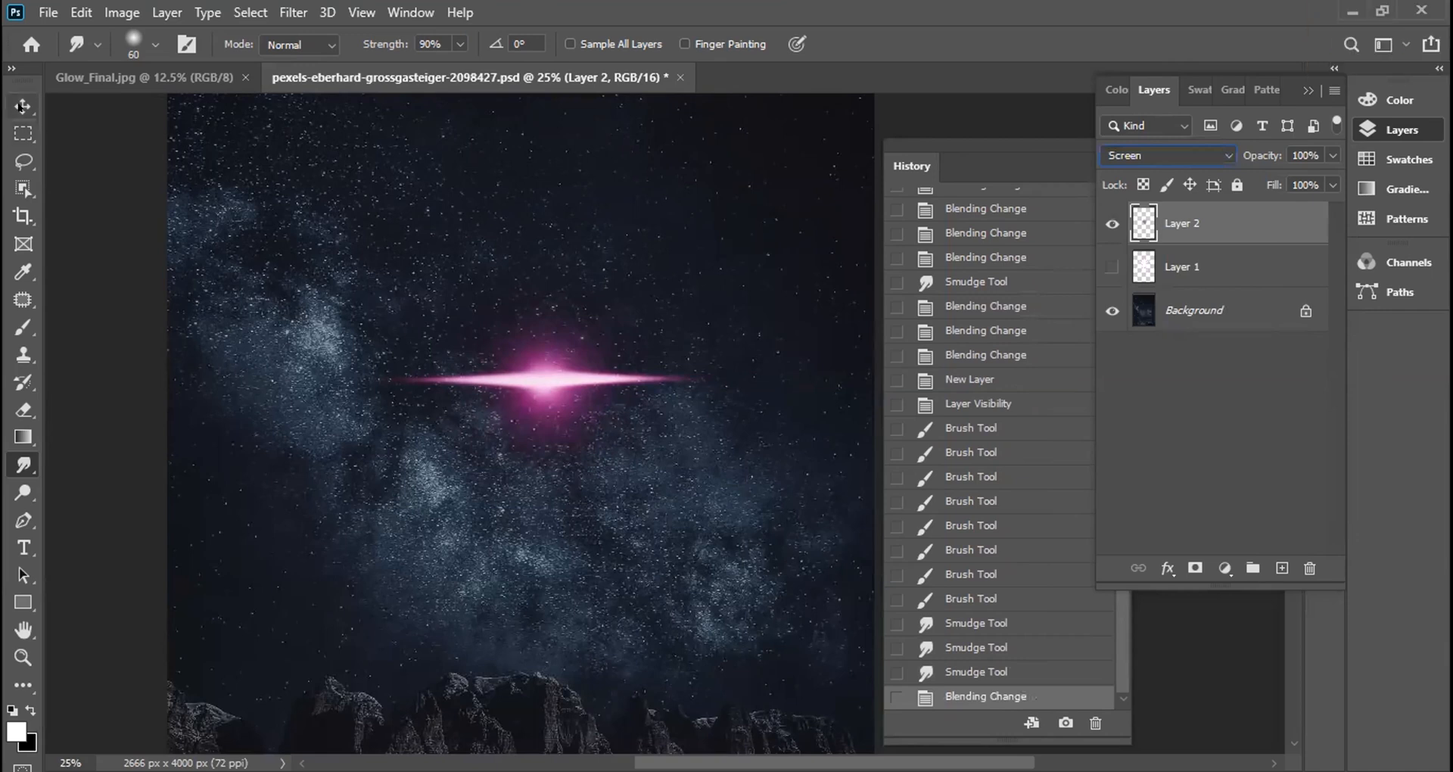
left_click_drag(529, 371, 563, 413)
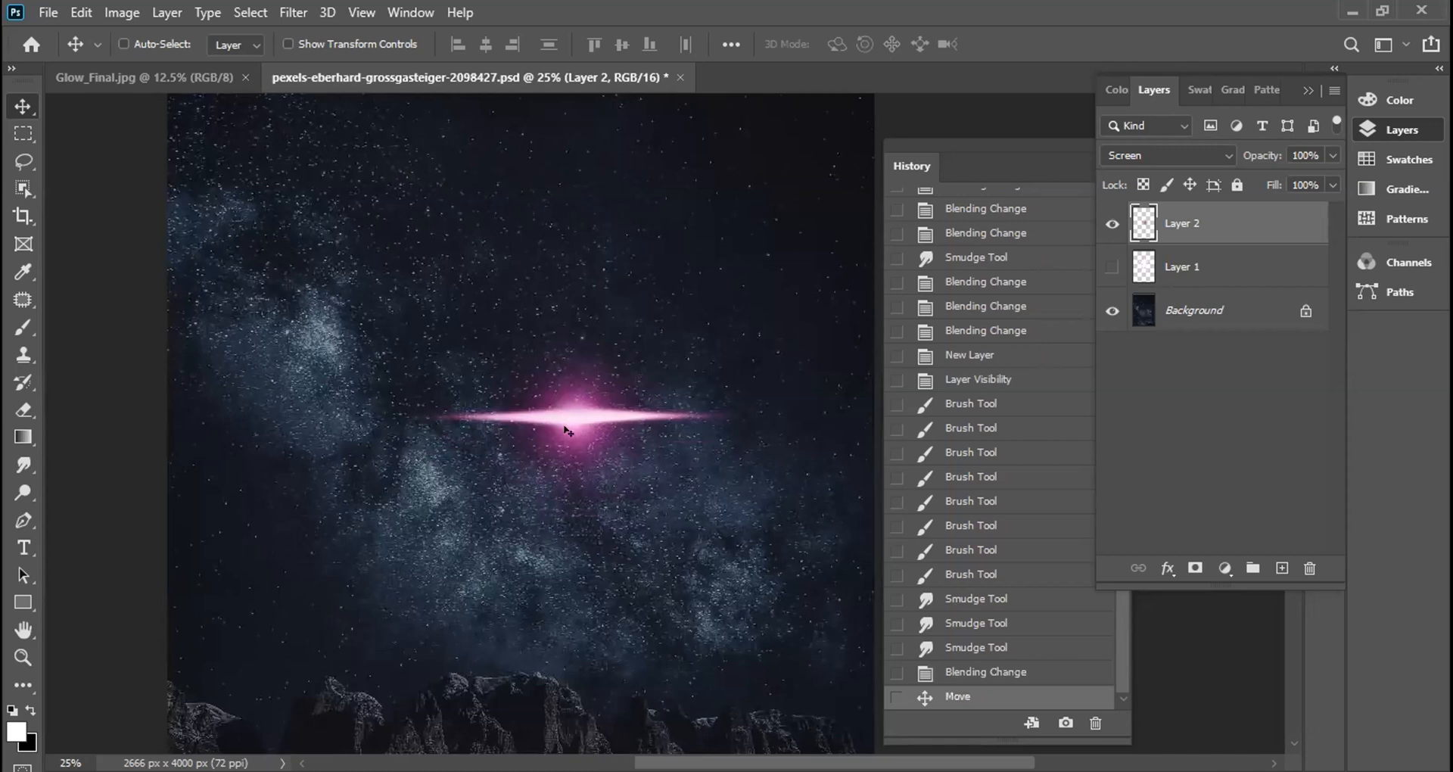
Step: Undo the flare's move, its blend mode change and both smudged rays
key("ctrl+z")
key("ctrl+z")
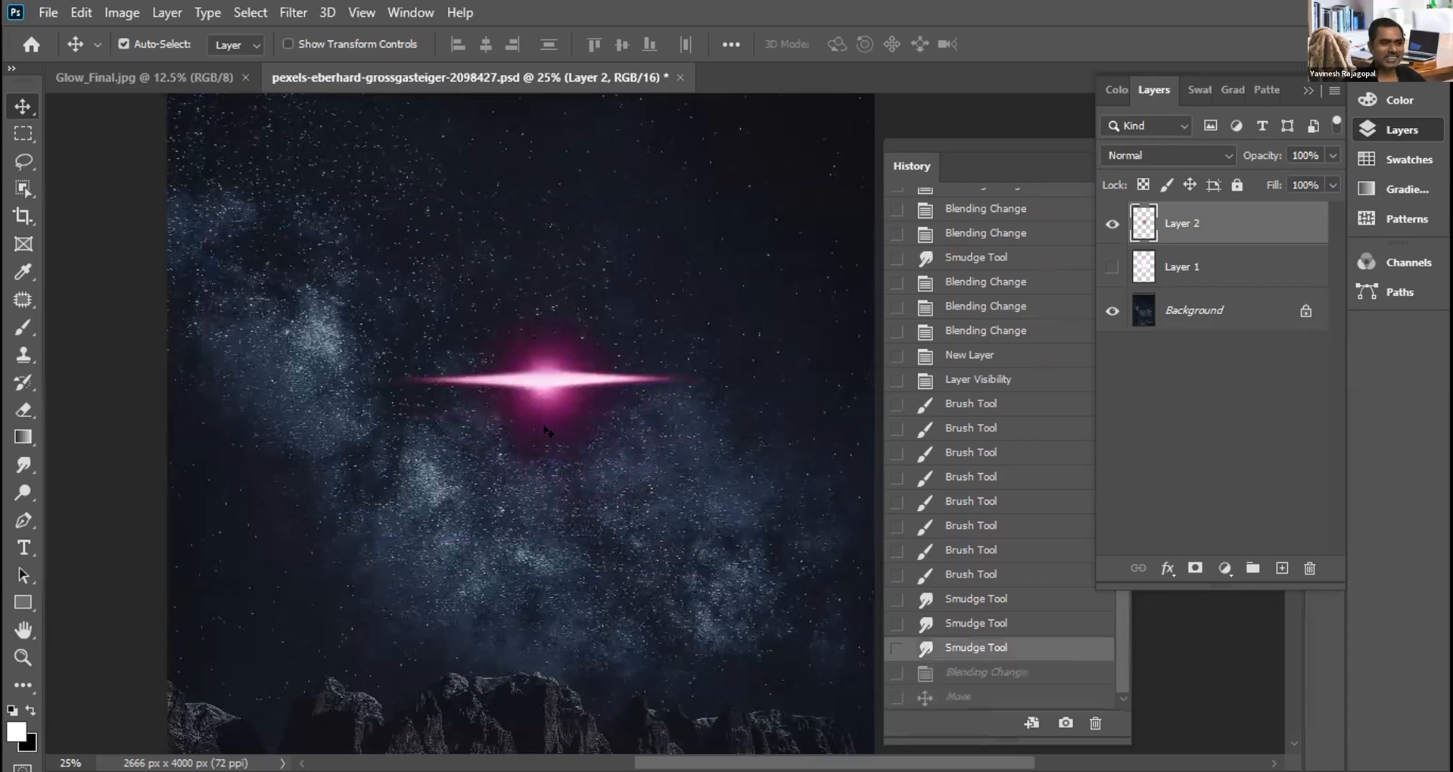
key("ctrl+z")
key("ctrl+z")
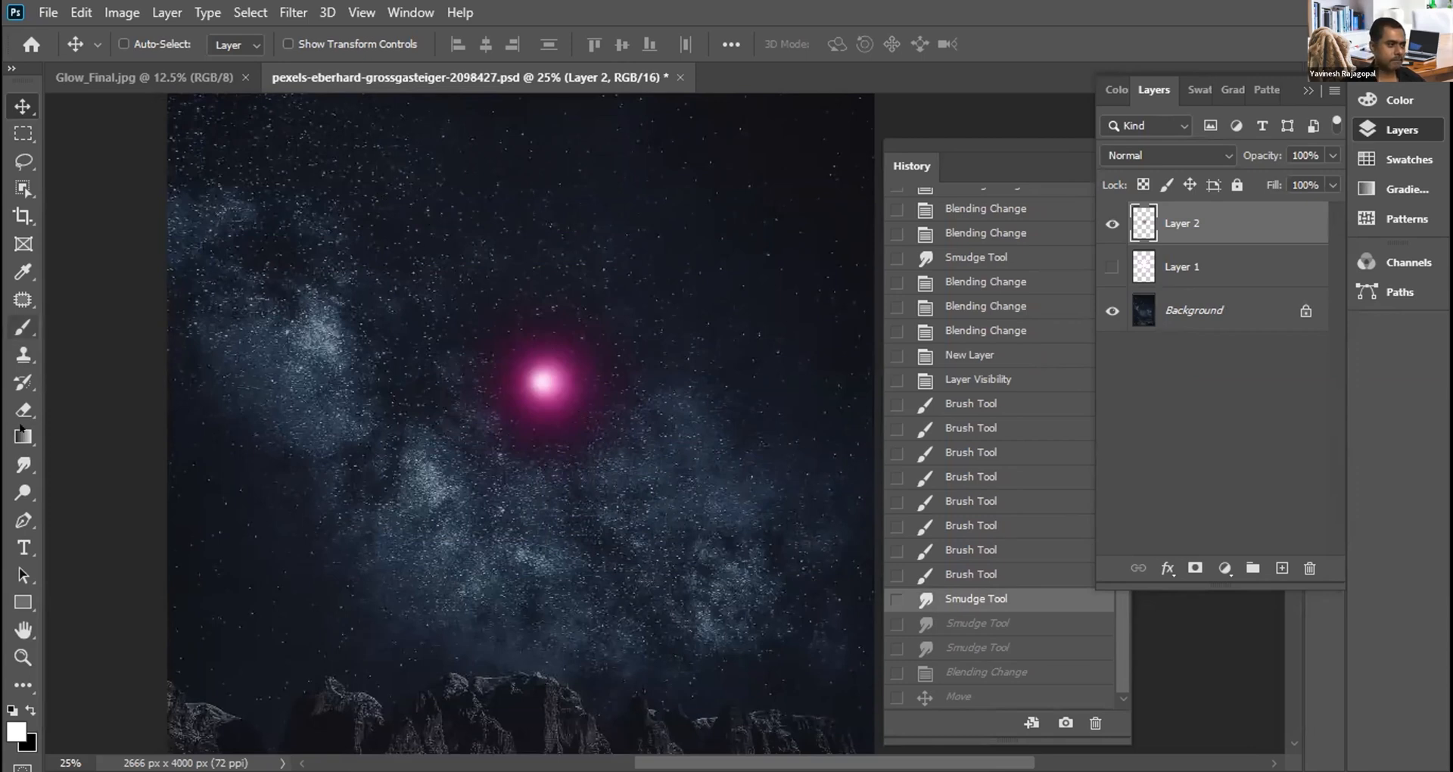
Step: Smudge a tapering ray rightward from the glow's core with the Smudge tool at 90% strength
left_click(23, 465)
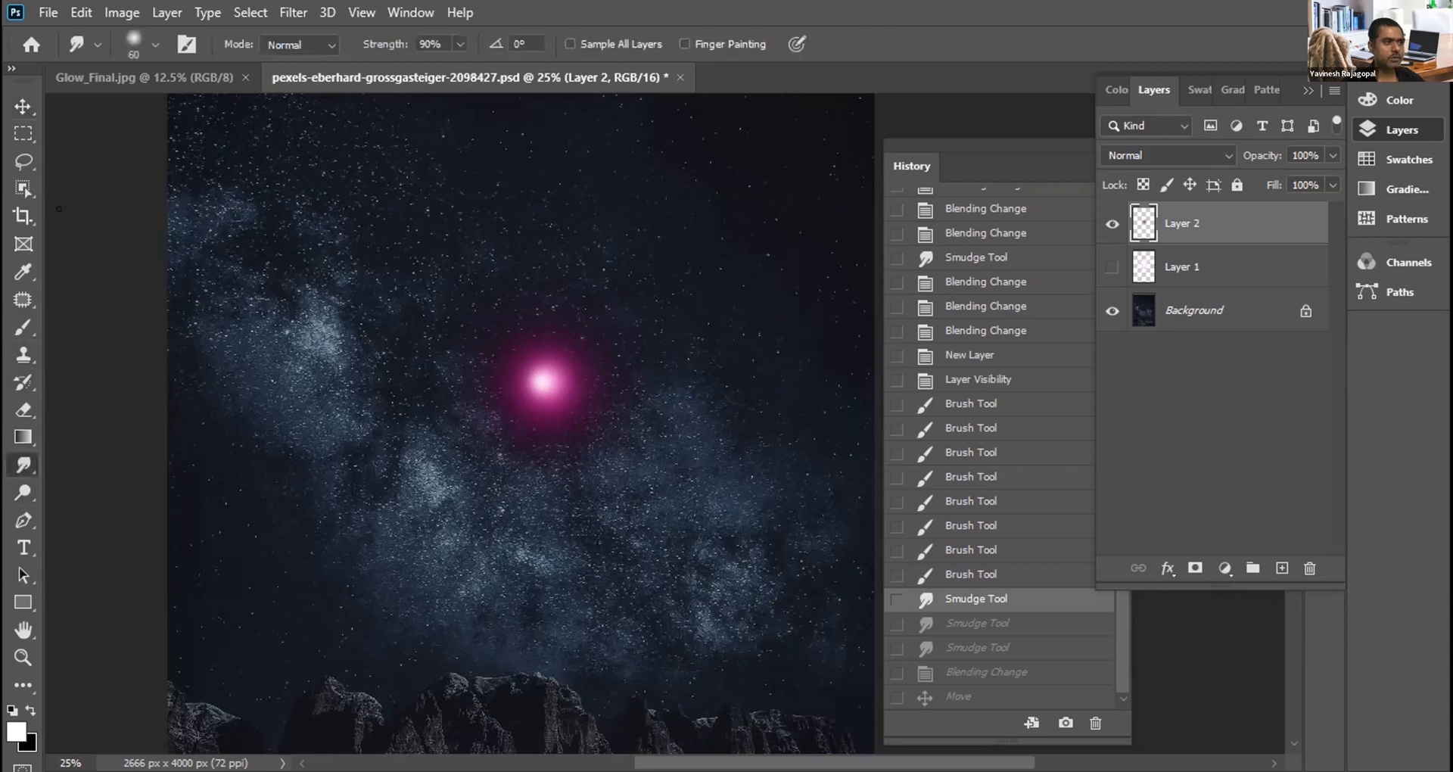
left_click_drag(544, 381, 666, 378)
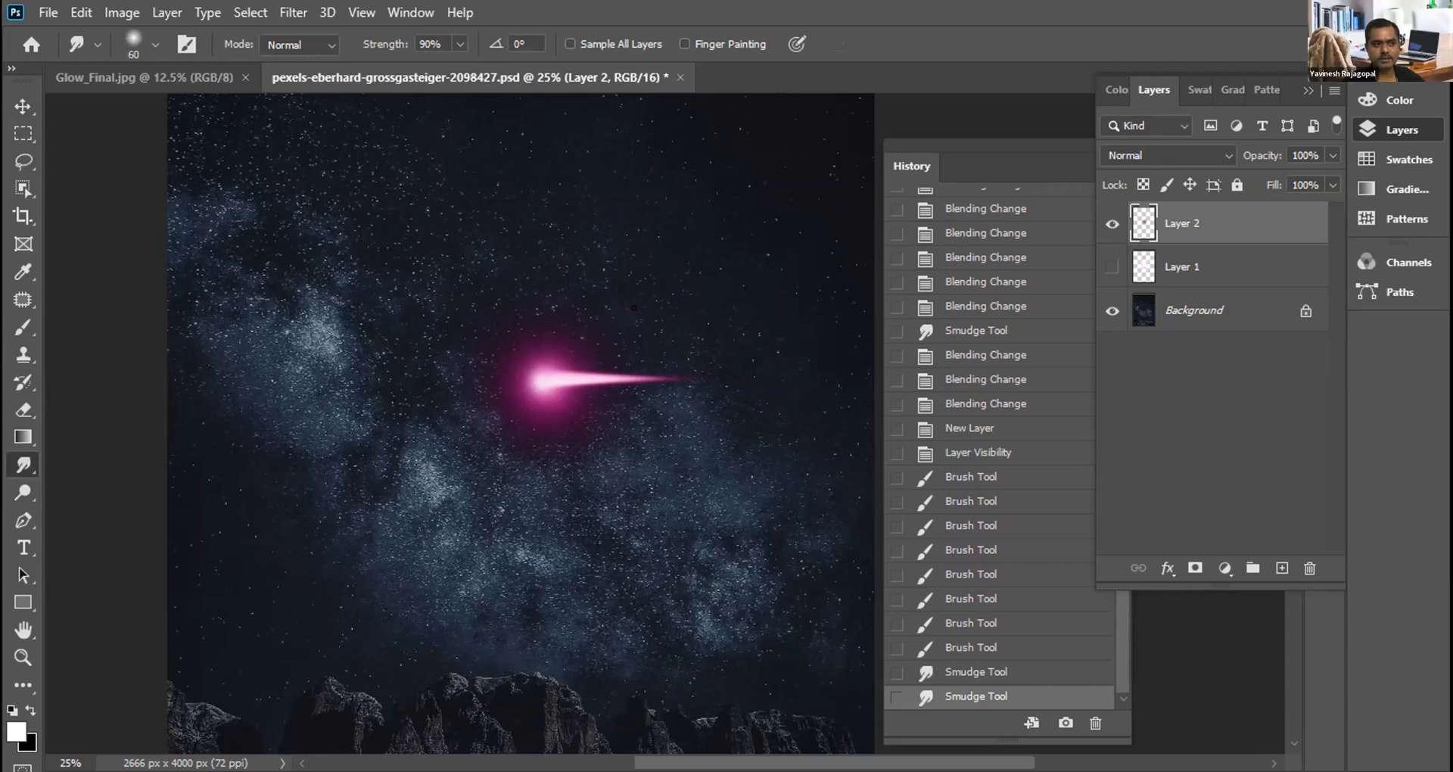
Step: Undo the last smudge stroke on Layer 2 and turn on the visibility of Layer 1
key("ctrl+z")
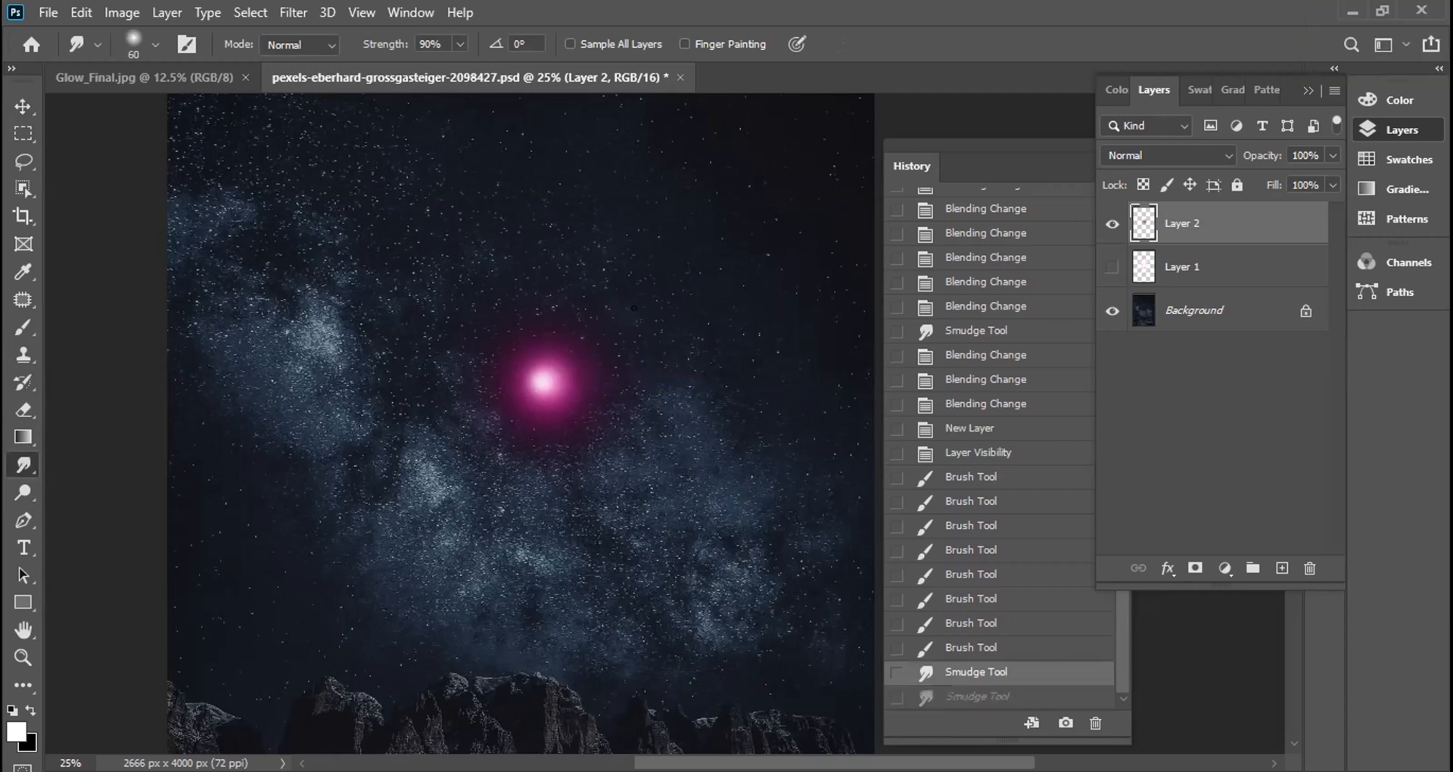
left_click(1111, 266)
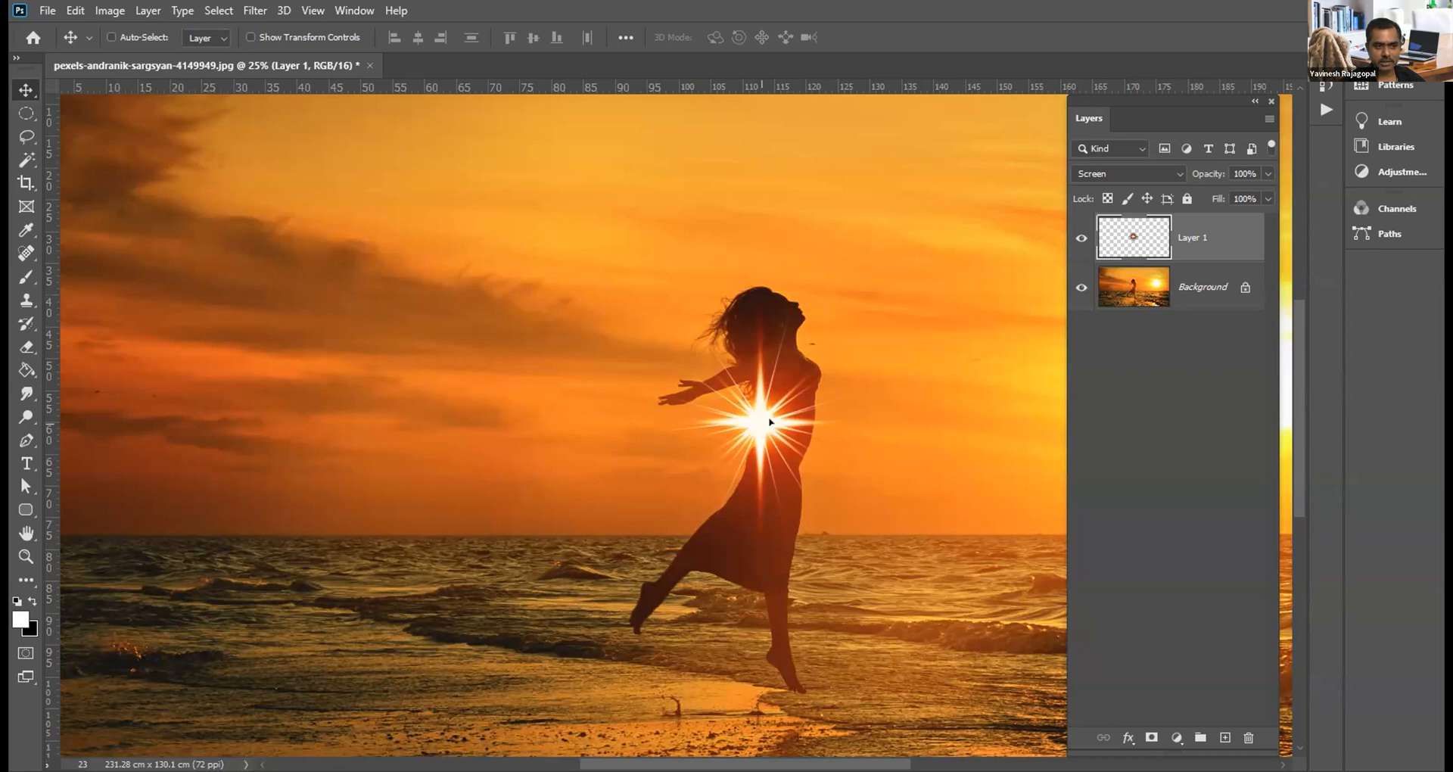
Step: Try scaling the star flare on Layer 1 with Free Transform, down to about 60% and back up to about 100%
left_click(759, 423)
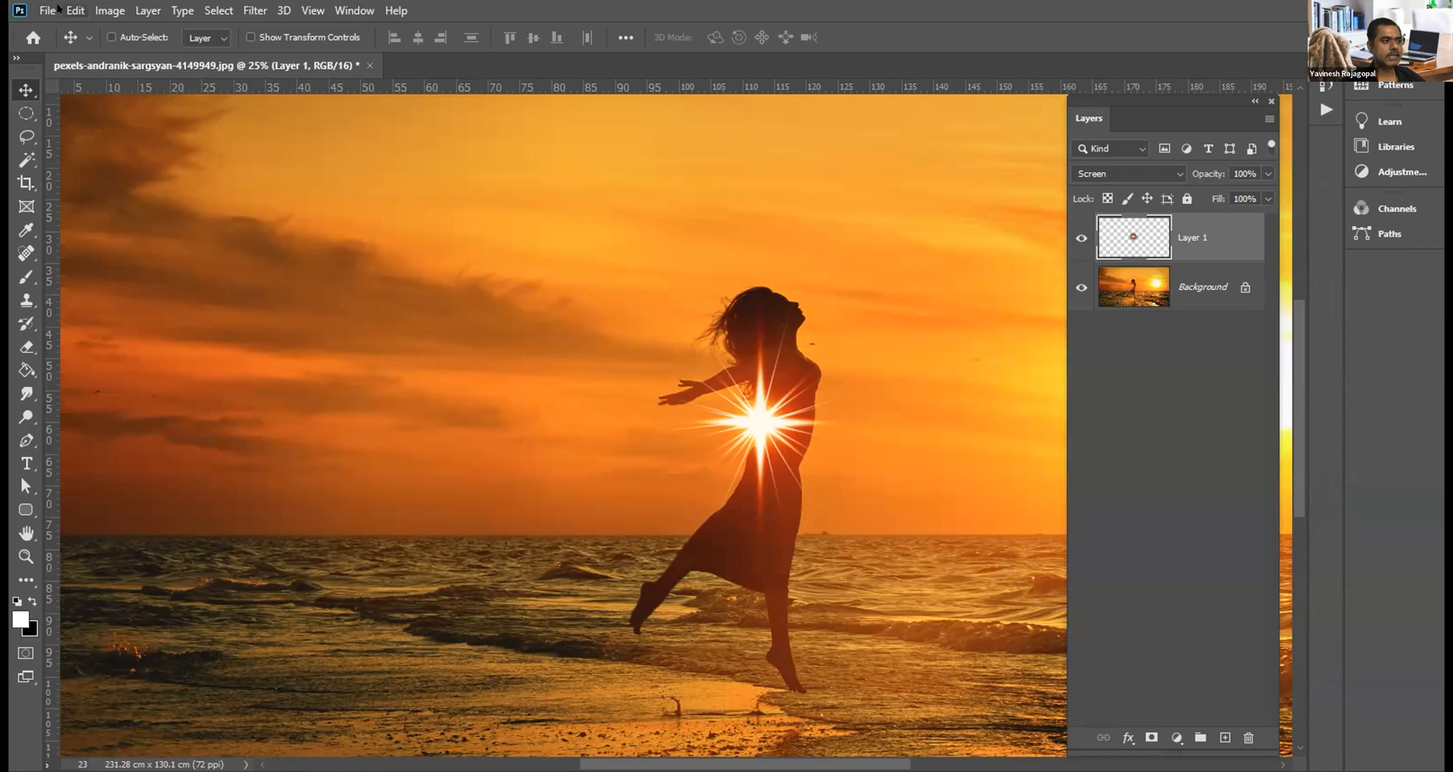
left_click(75, 10)
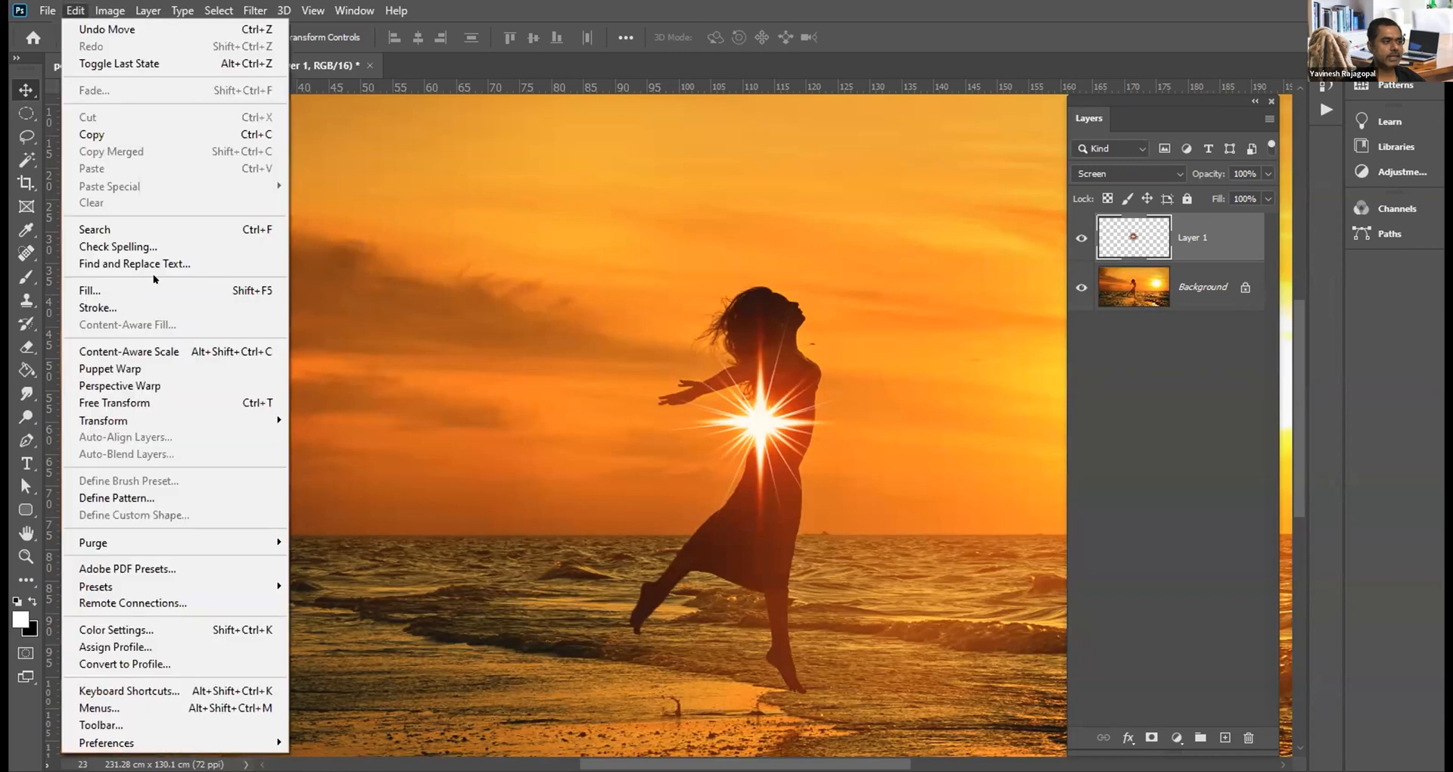
left_click(246, 405)
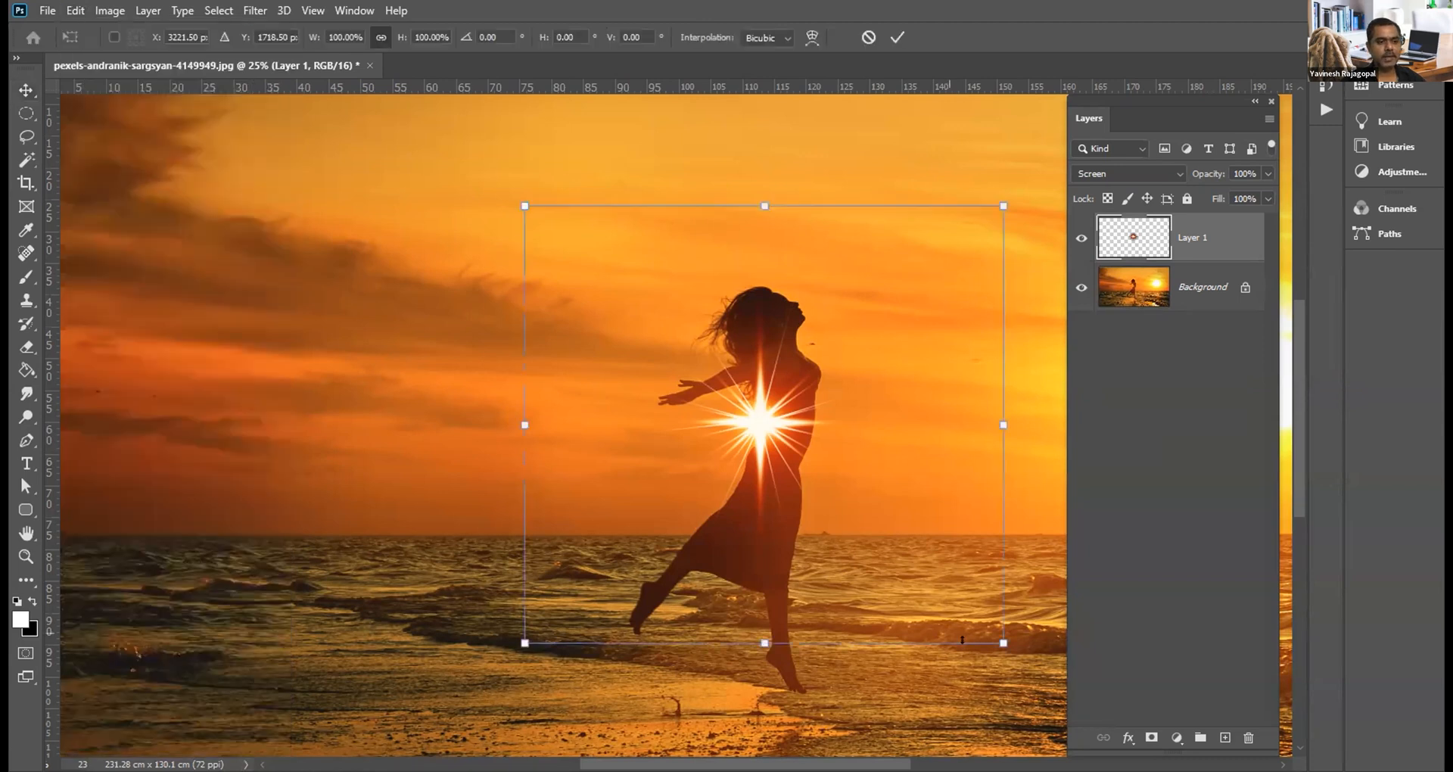
left_click_drag(994, 639, 993, 638)
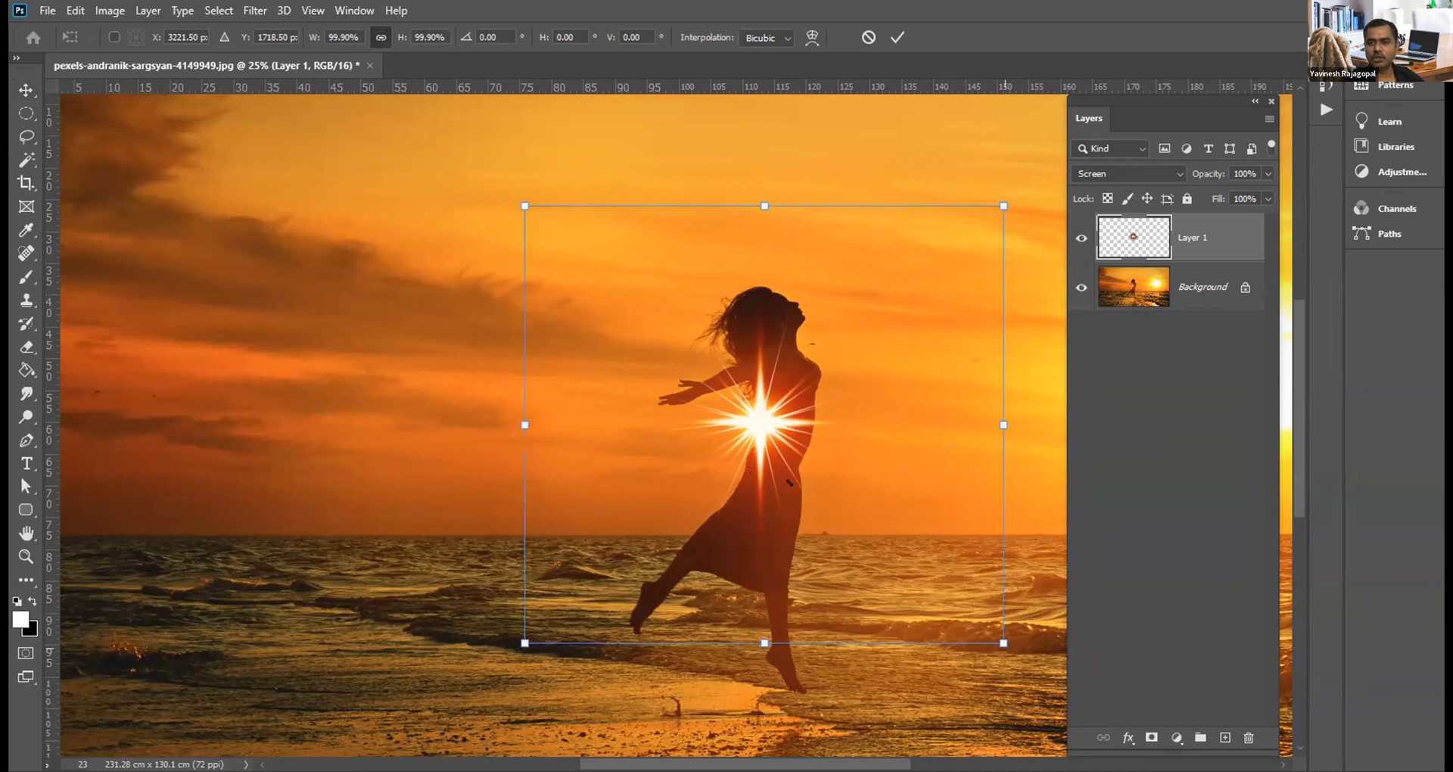
left_click_drag(1003, 643, 805, 461)
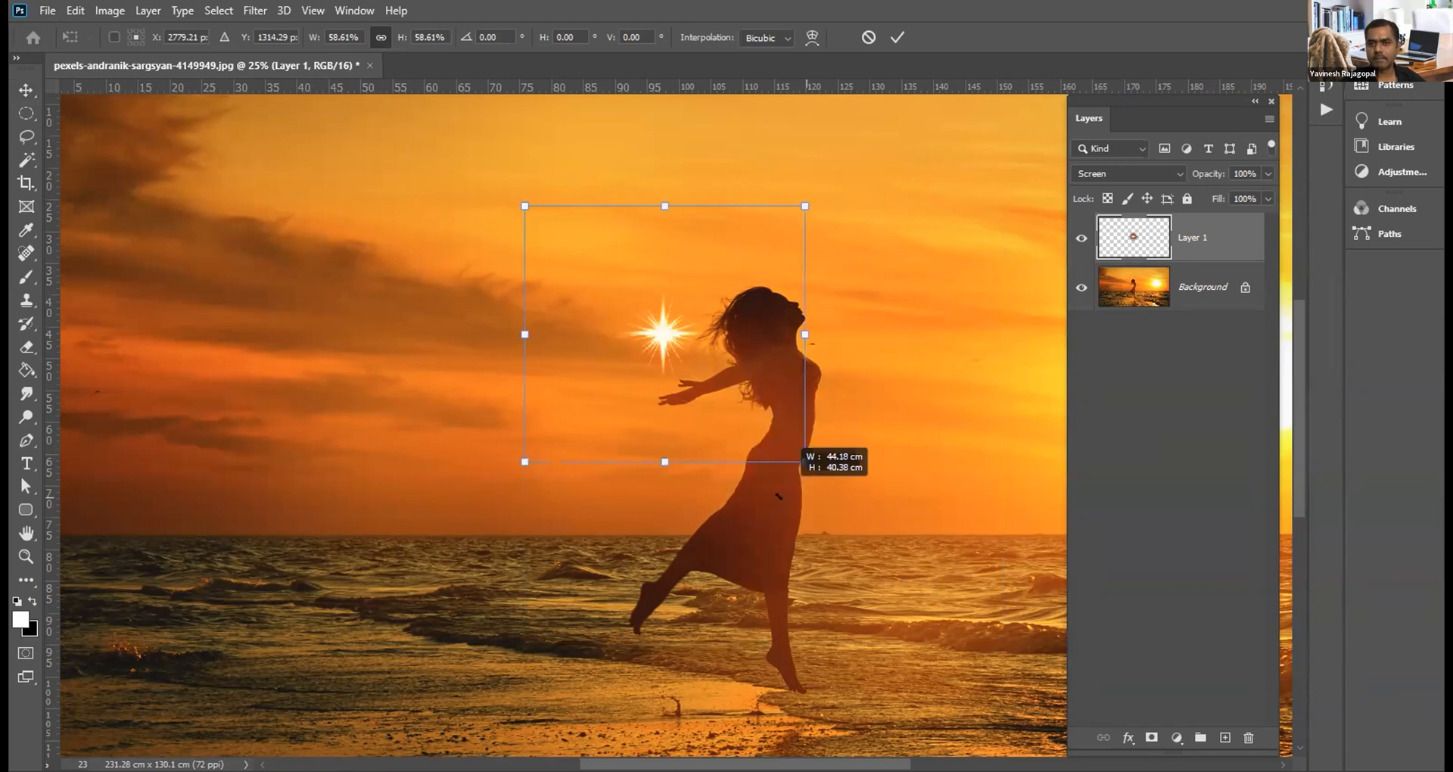
left_click_drag(805, 461, 815, 470)
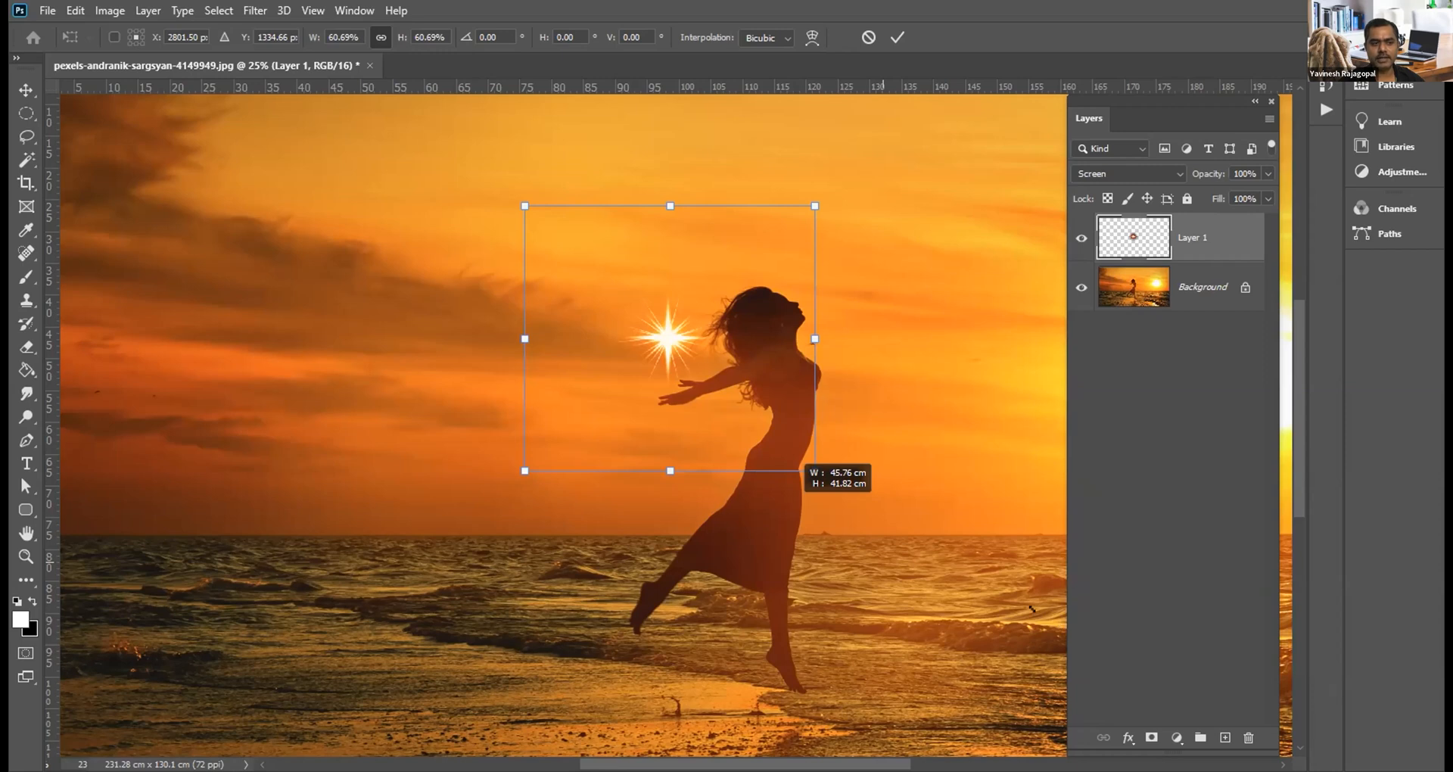
left_click_drag(815, 470, 1005, 645)
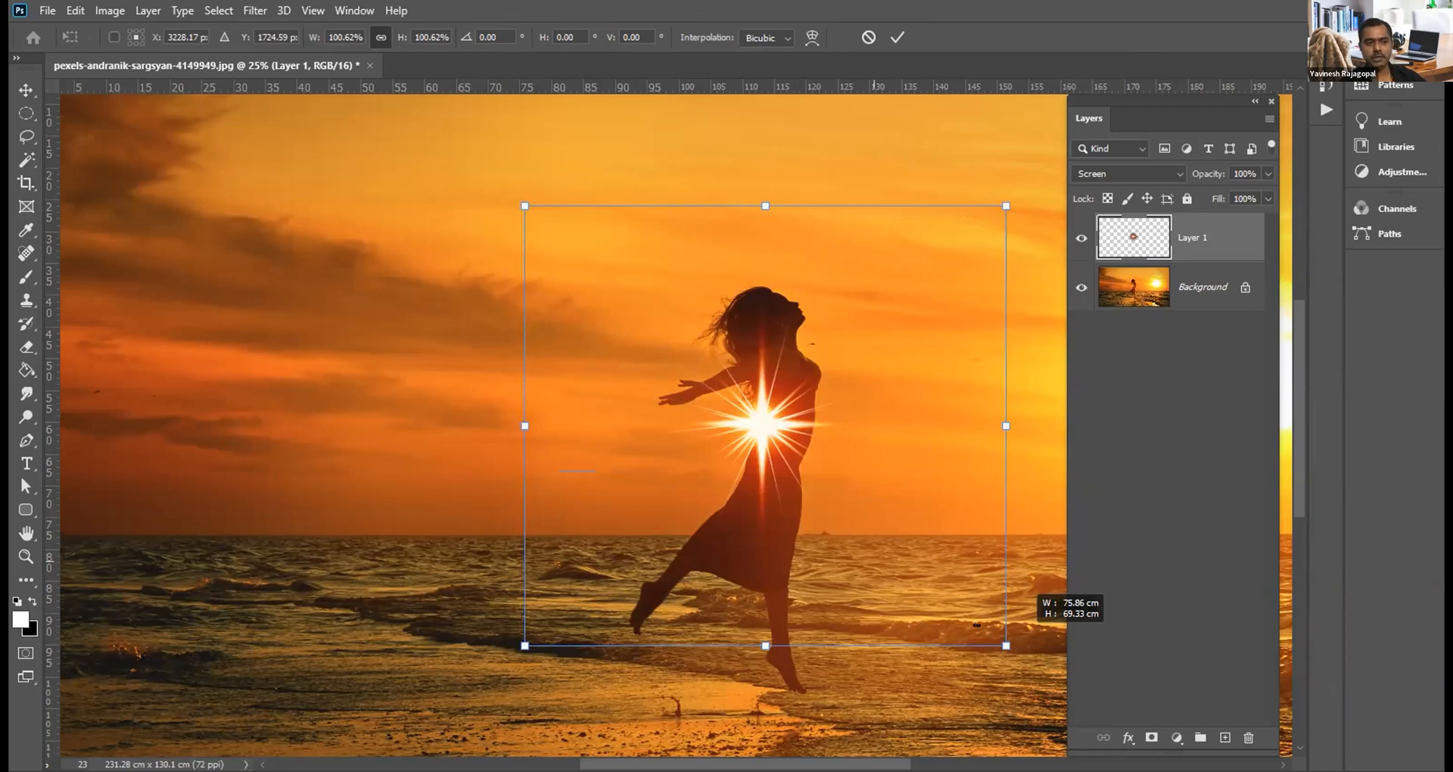
key("Return")
Step: Enlarge the star flare with Free Transform and stretch it into a wide, flattened horizontal flare
key("ctrl+t")
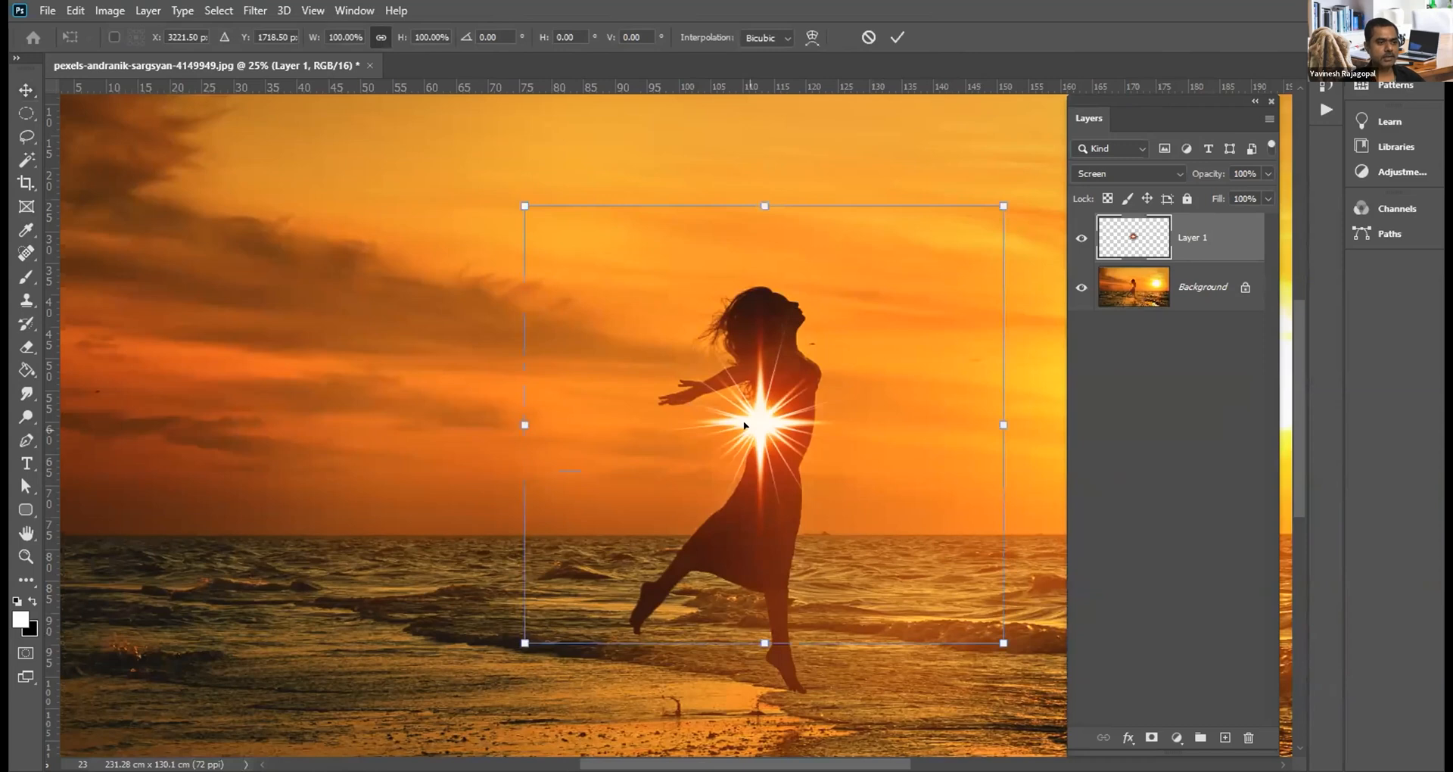
key("Tab")
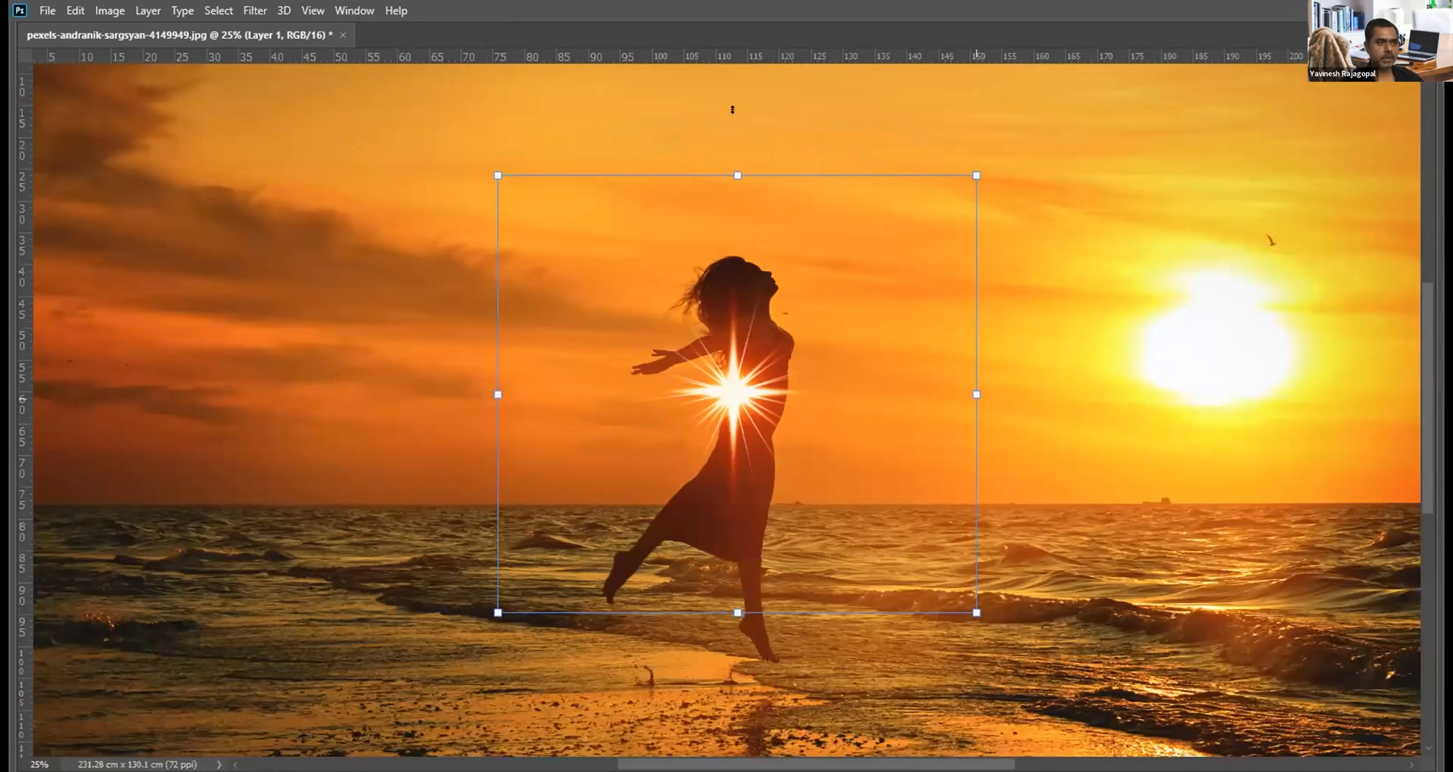
left_click_drag(733, 110, 731, 110)
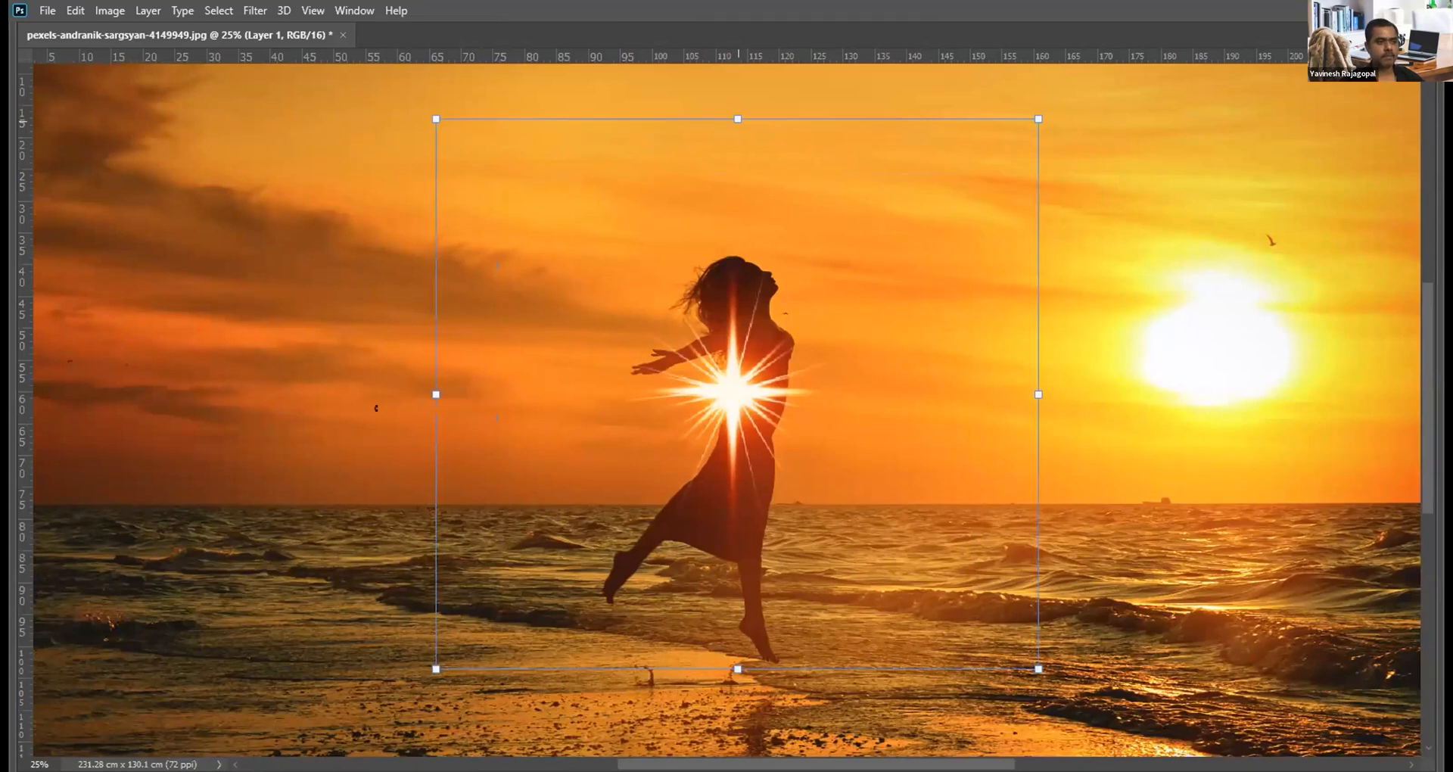
left_click_drag(738, 119, 737, 324)
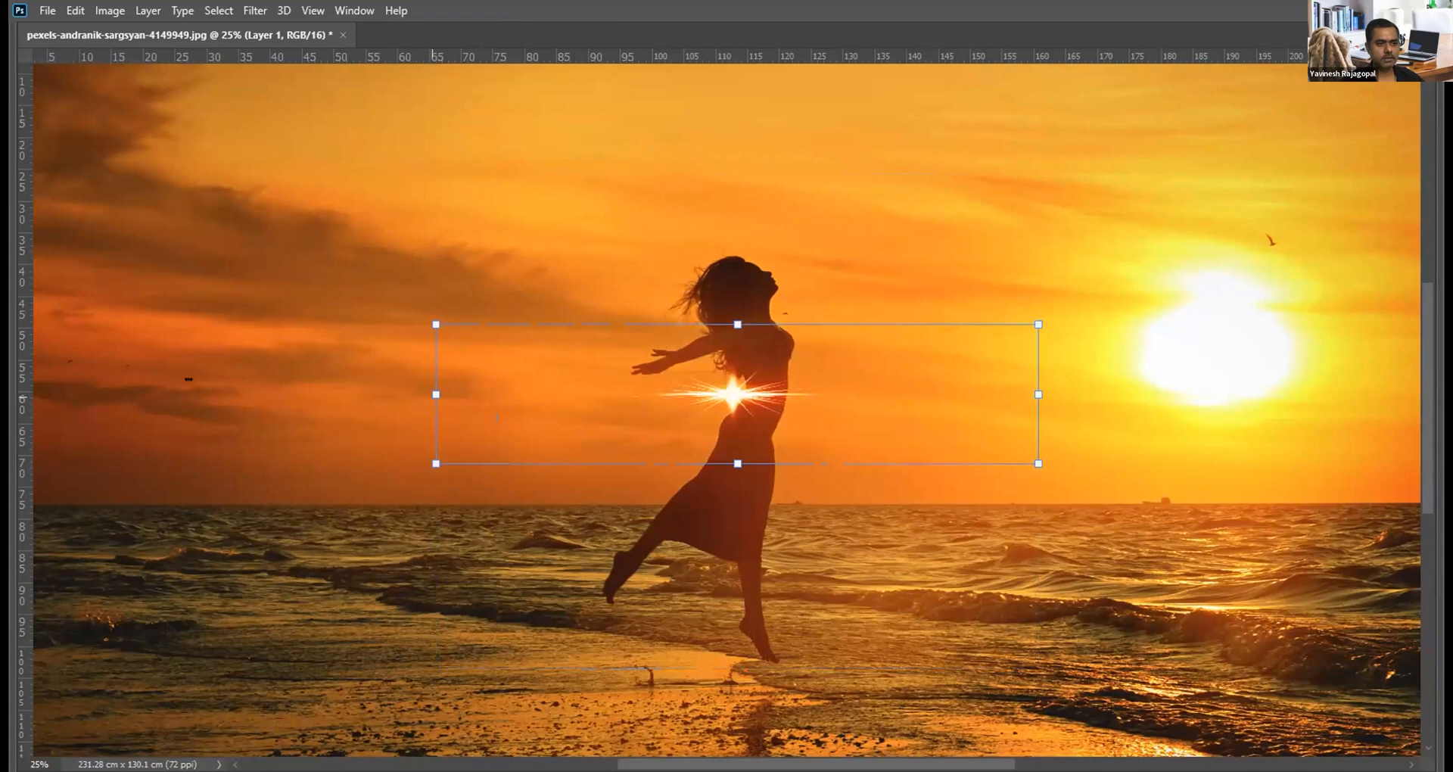
left_click_drag(737, 324, 745, 265)
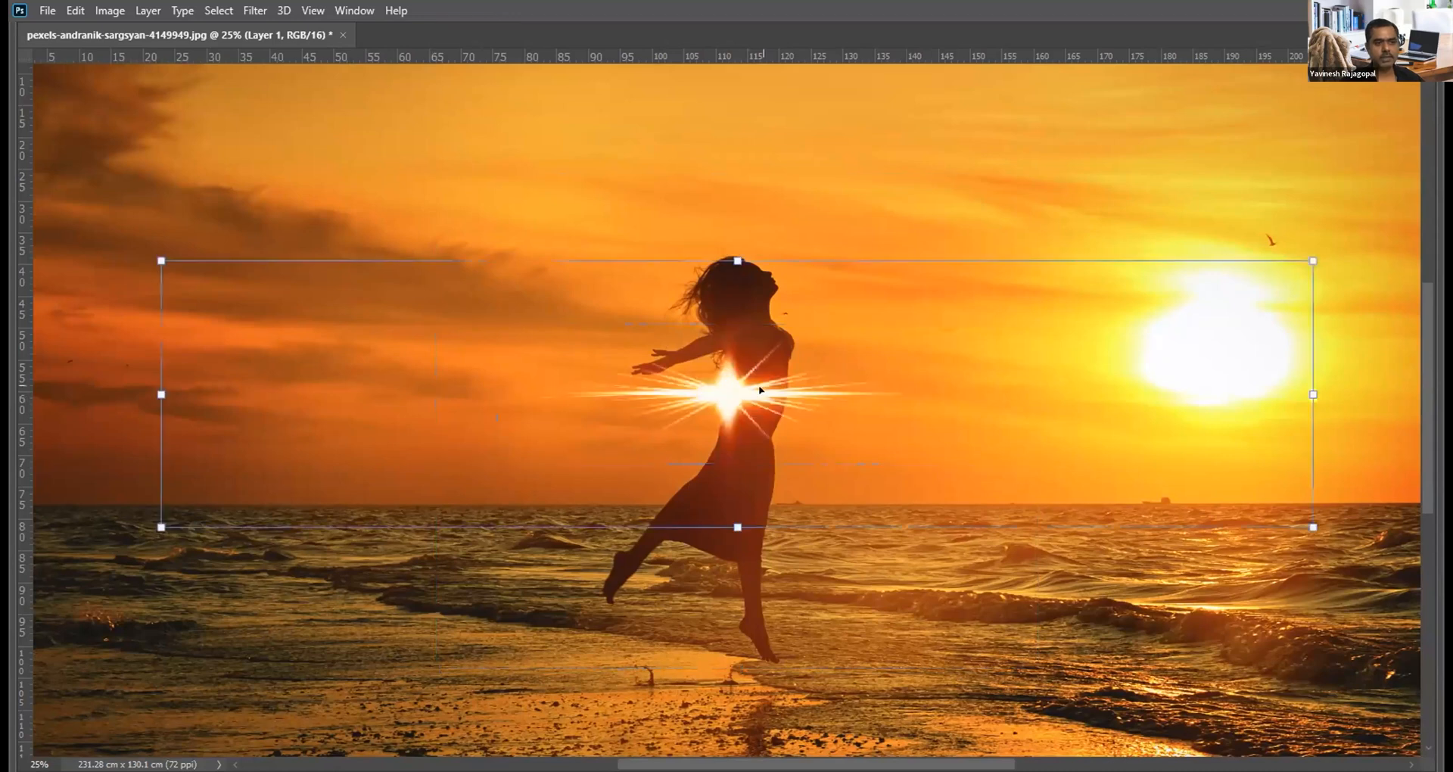
key("Return")
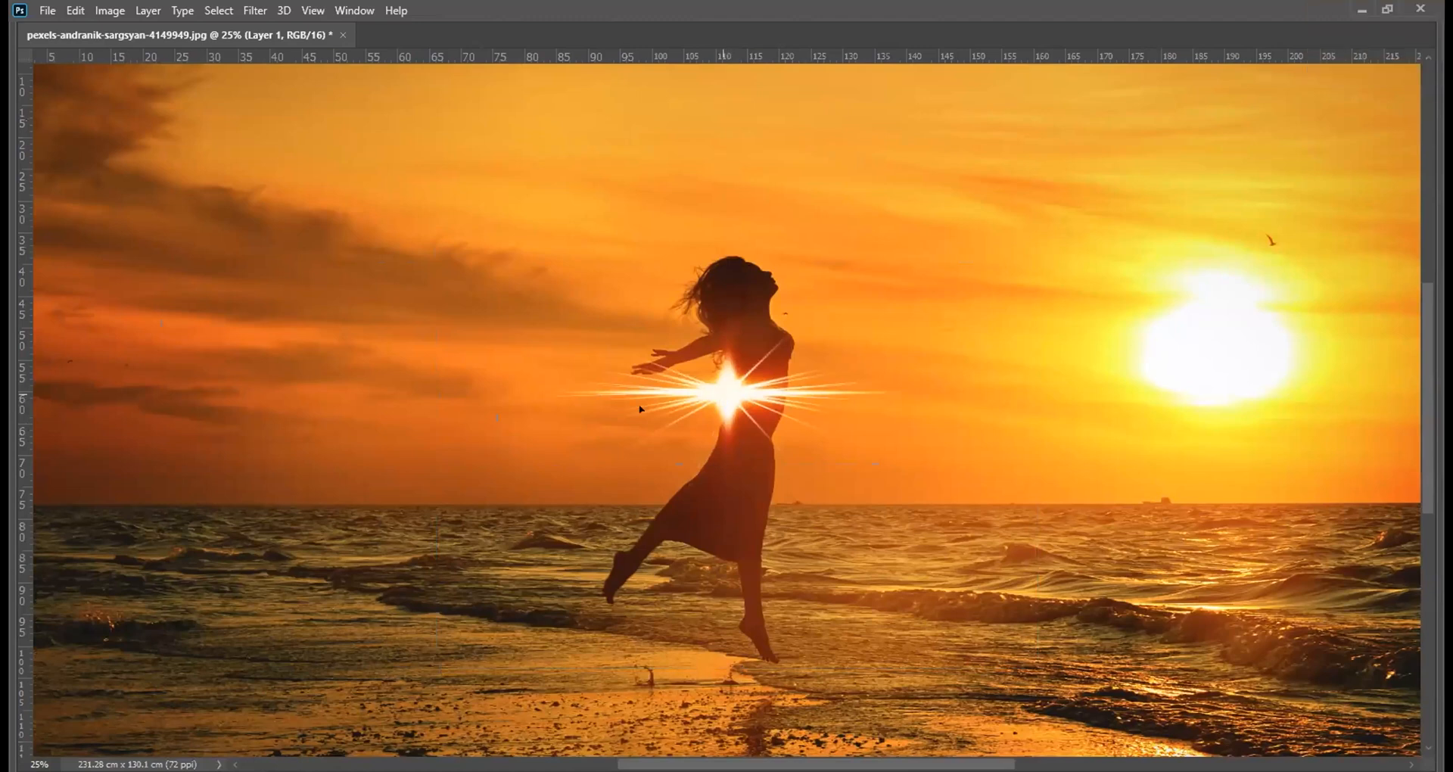
Step: Move the stretched flare down to the horizon line, and undo both the move and the stretch
left_click_drag(724, 396, 732, 503)
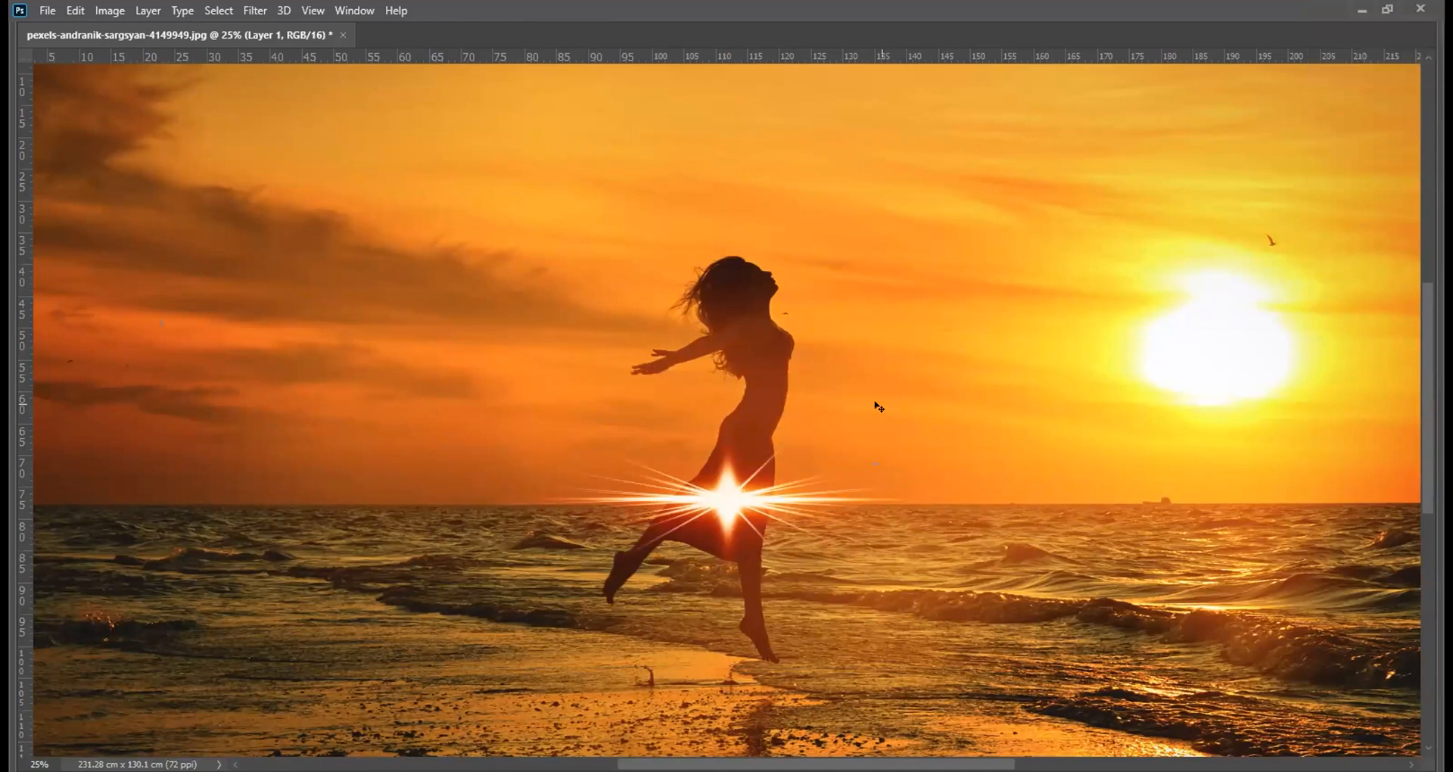
key("ctrl+z")
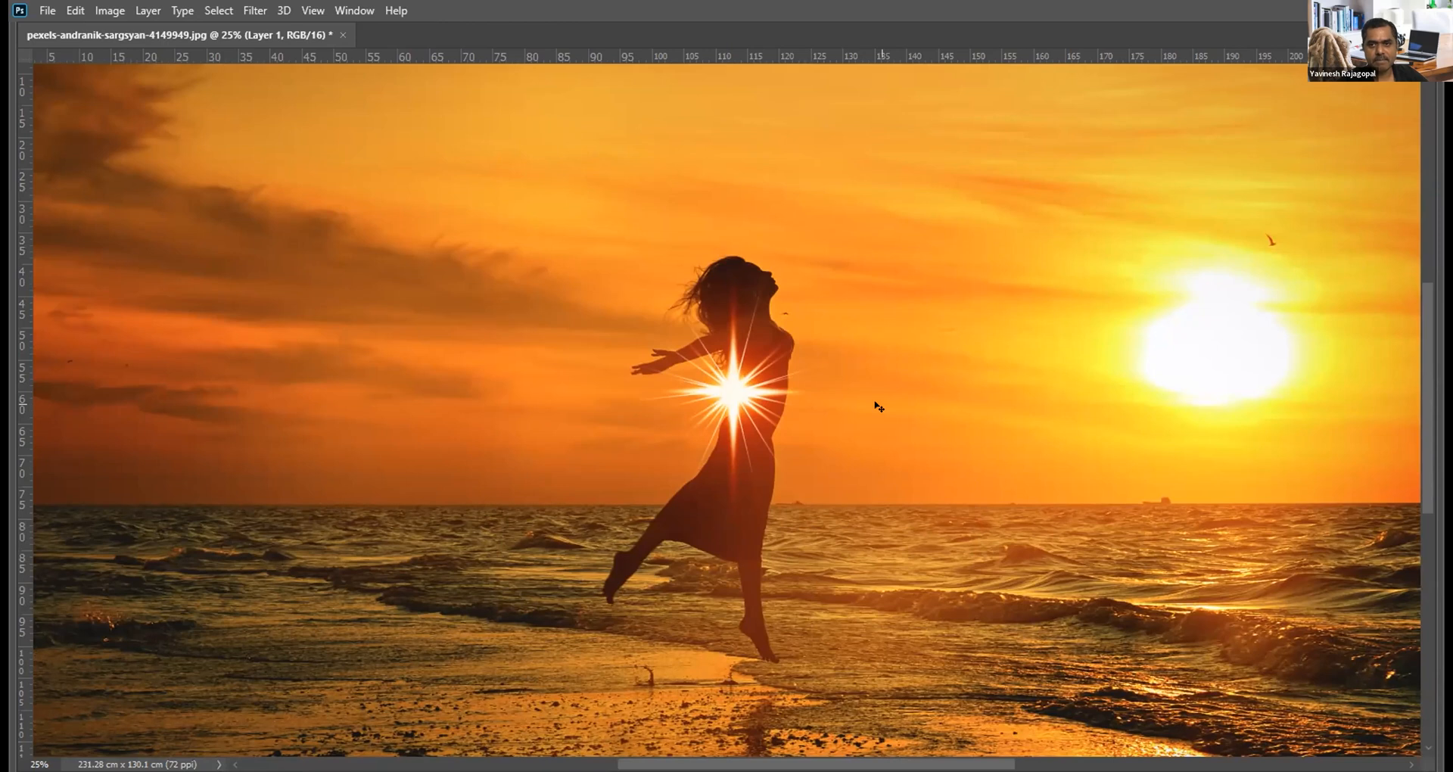
Step: Scale the star flare down proportionally around its centre with Free Transform, keeping it on the woman's torso
key("ctrl+t")
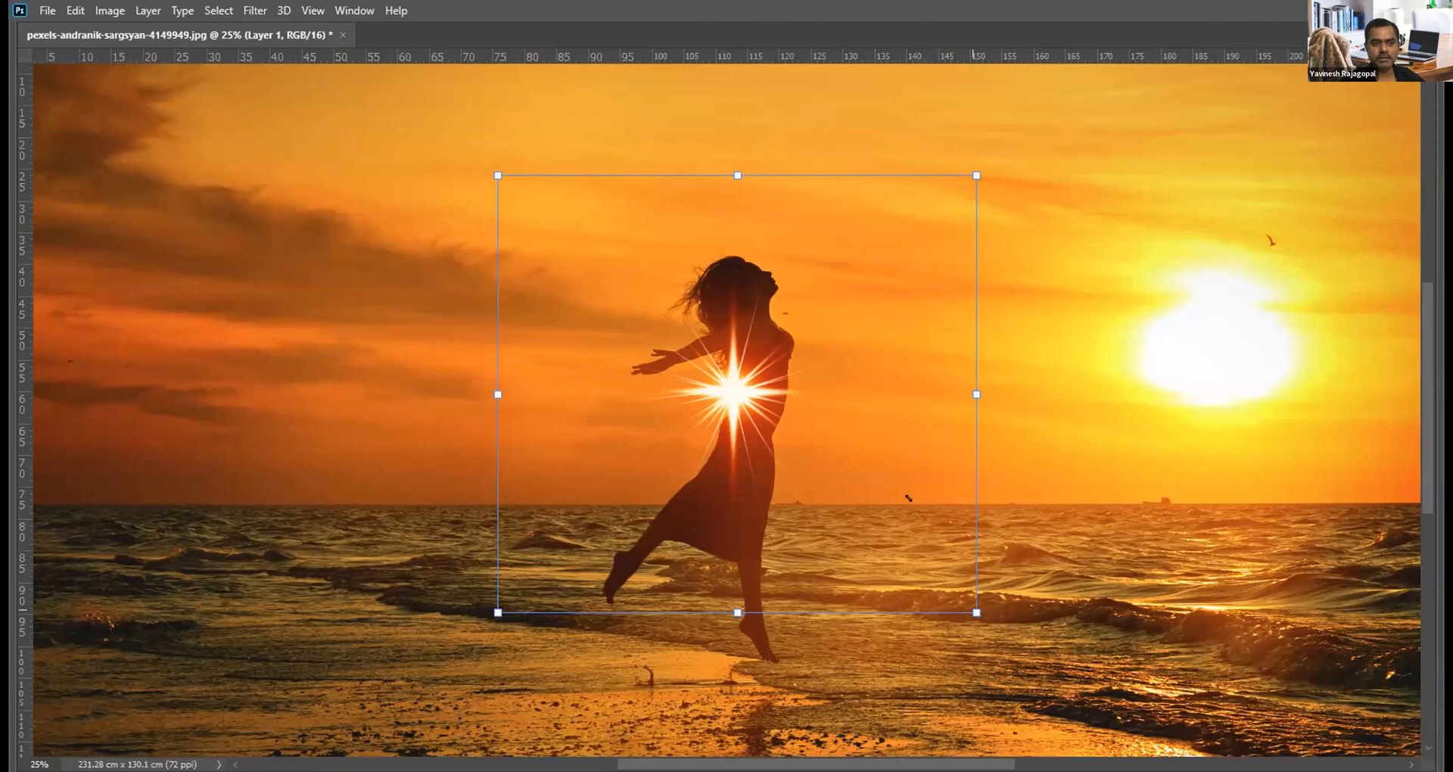
left_click_drag(920, 507, 919, 507)
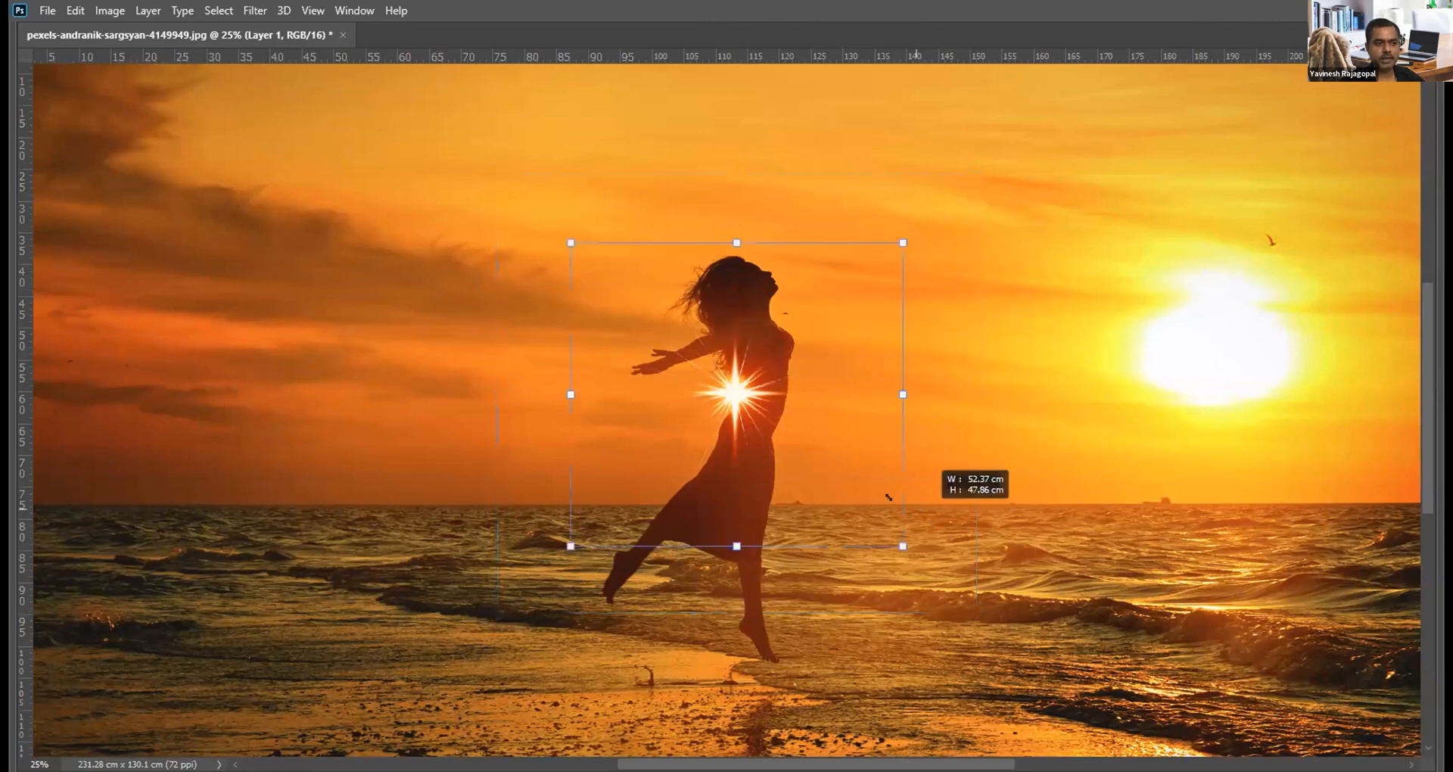
key("Return")
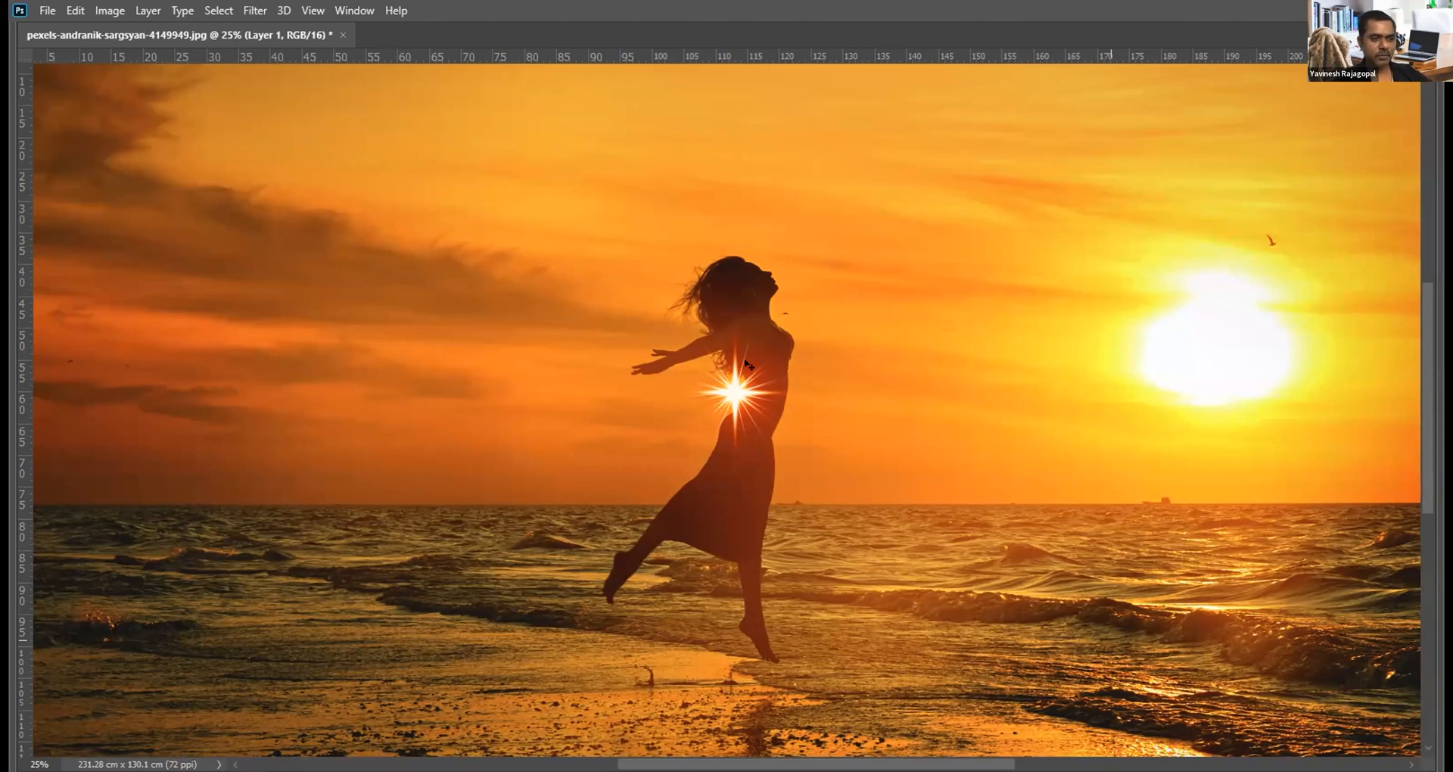
Step: Try shrinking the star flare from its corner with Free Transform to about 25.7 × 23.5 cm
key("ctrl+t")
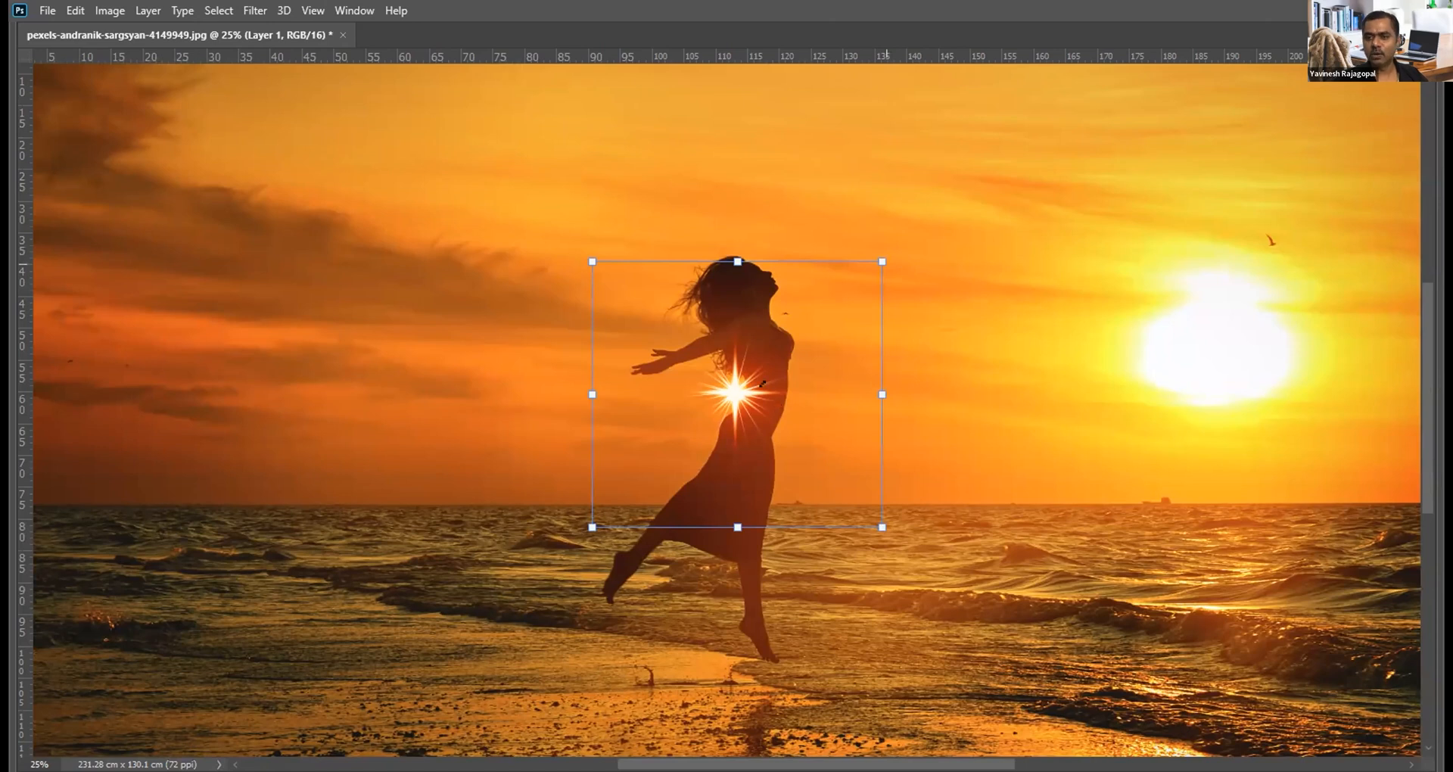
left_click_drag(763, 383, 762, 383)
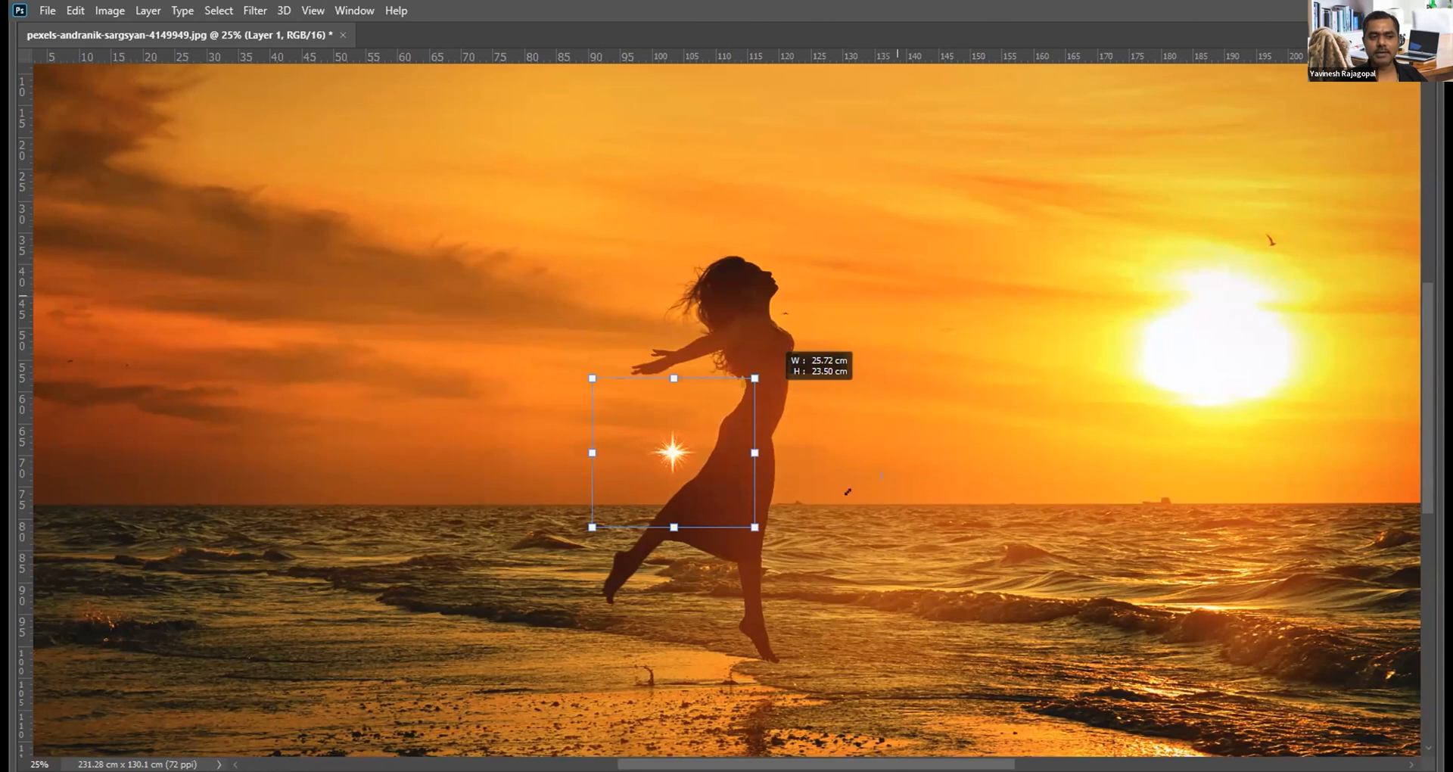
left_click_drag(847, 348, 849, 350)
key("Return")
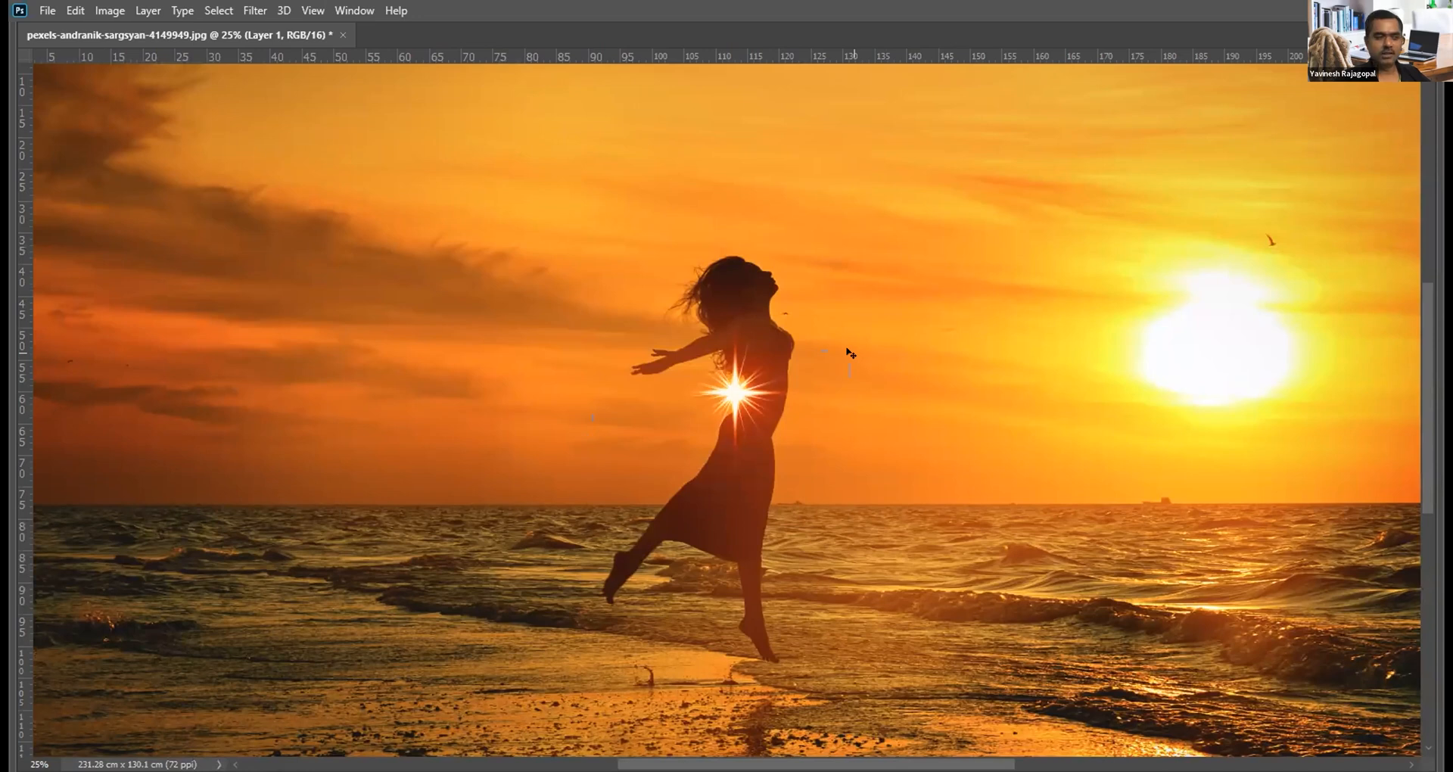
Step: Bring back the hidden panels, move the star flare through the sky and onto the woman's torso, and fine-tune its position
key("Tab")
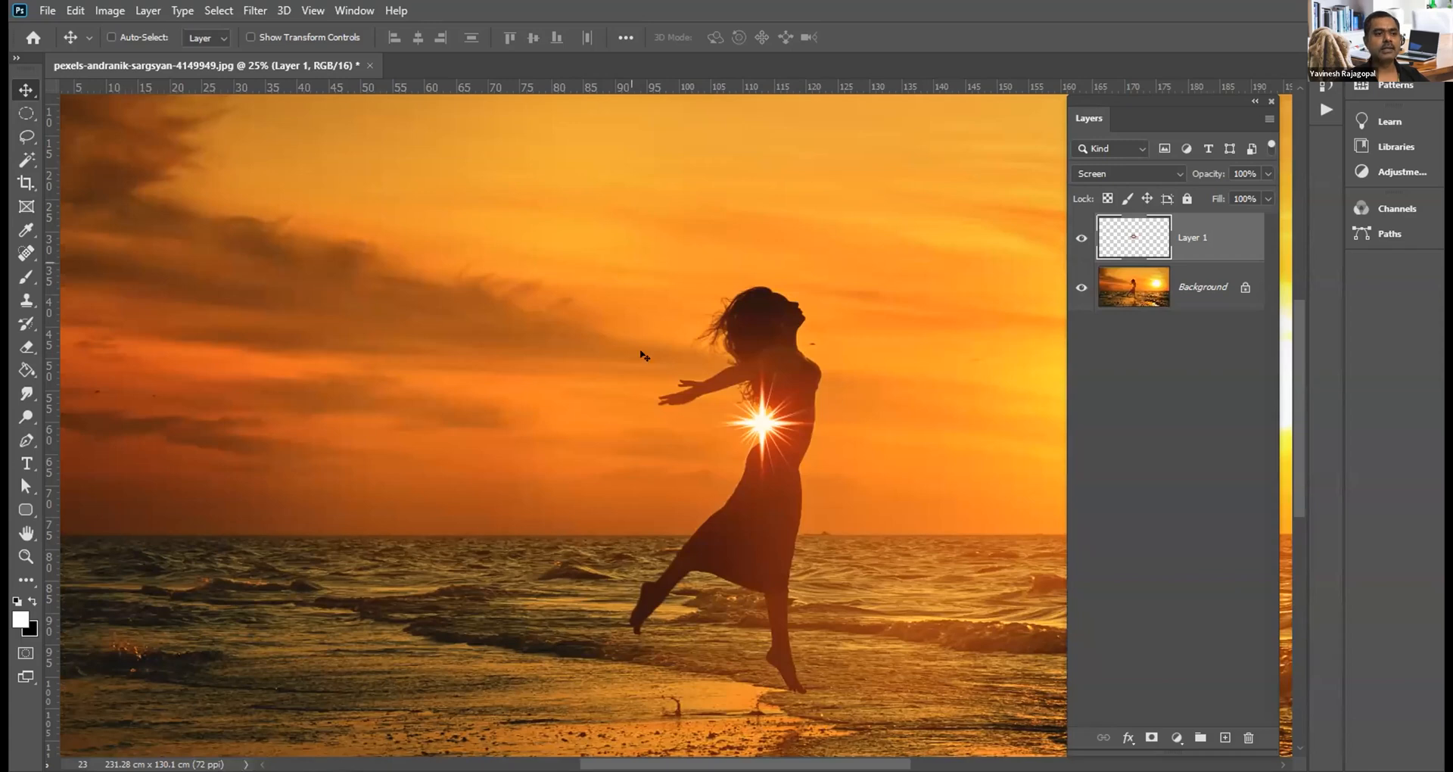
left_click_drag(761, 420, 415, 325)
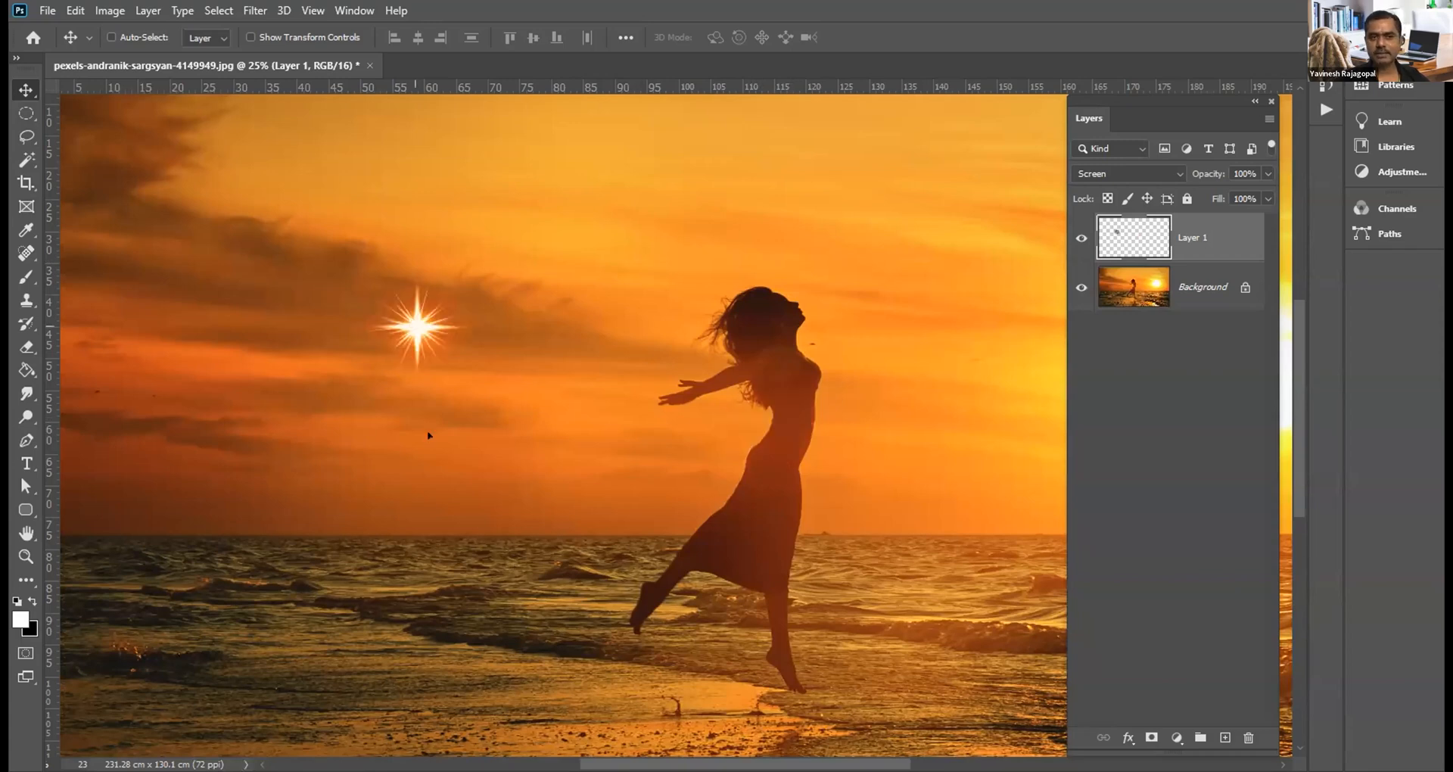
left_click_drag(415, 327, 547, 320)
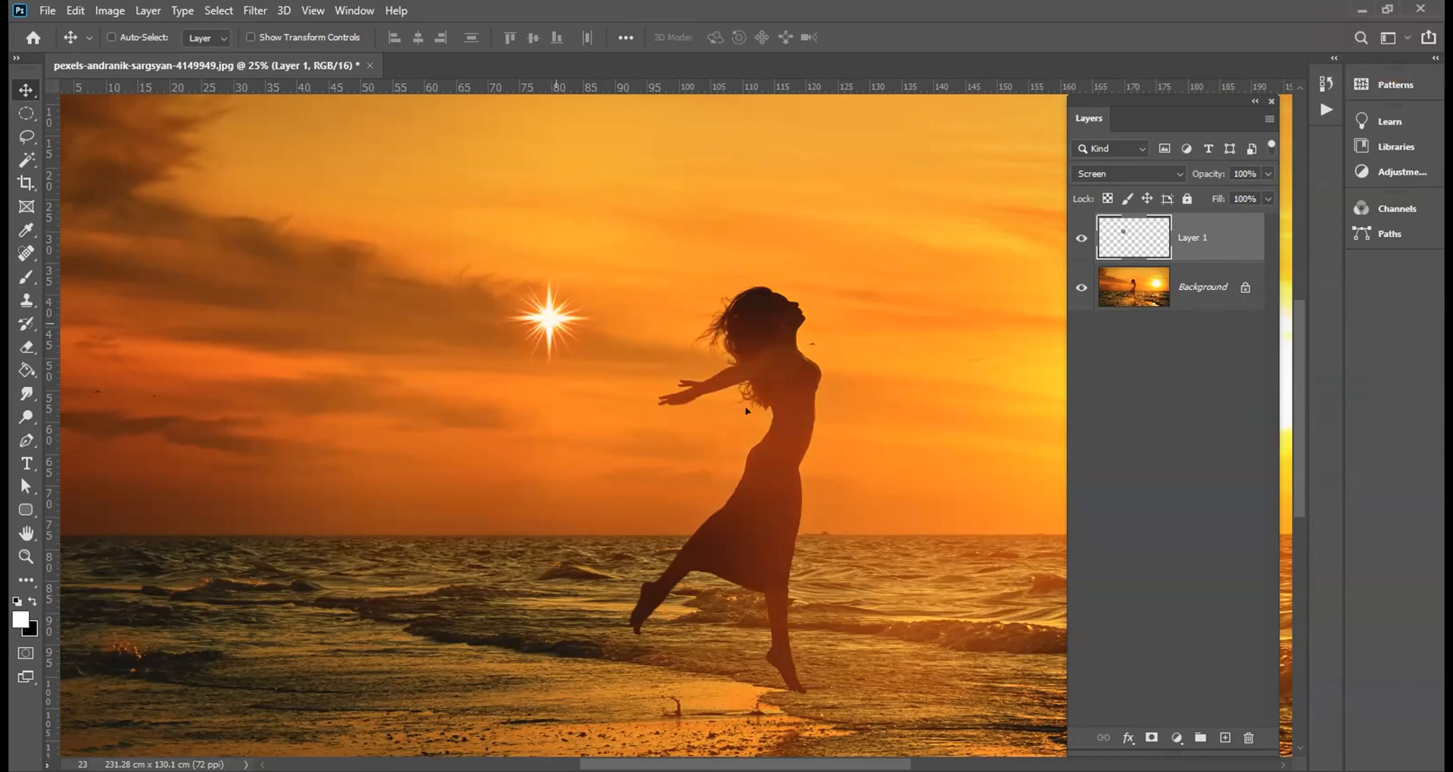
left_click_drag(547, 313, 763, 407)
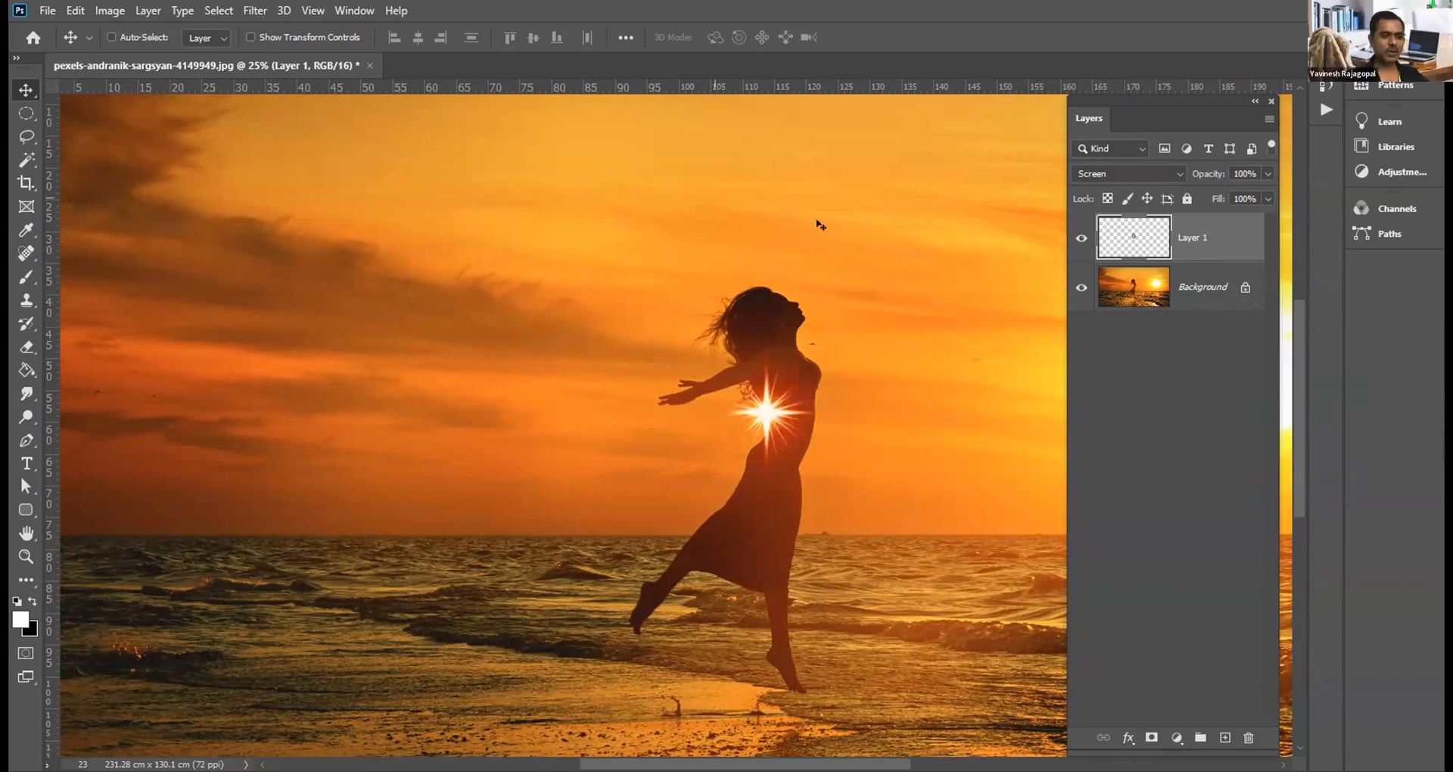
scroll(750, 411, "up", 2)
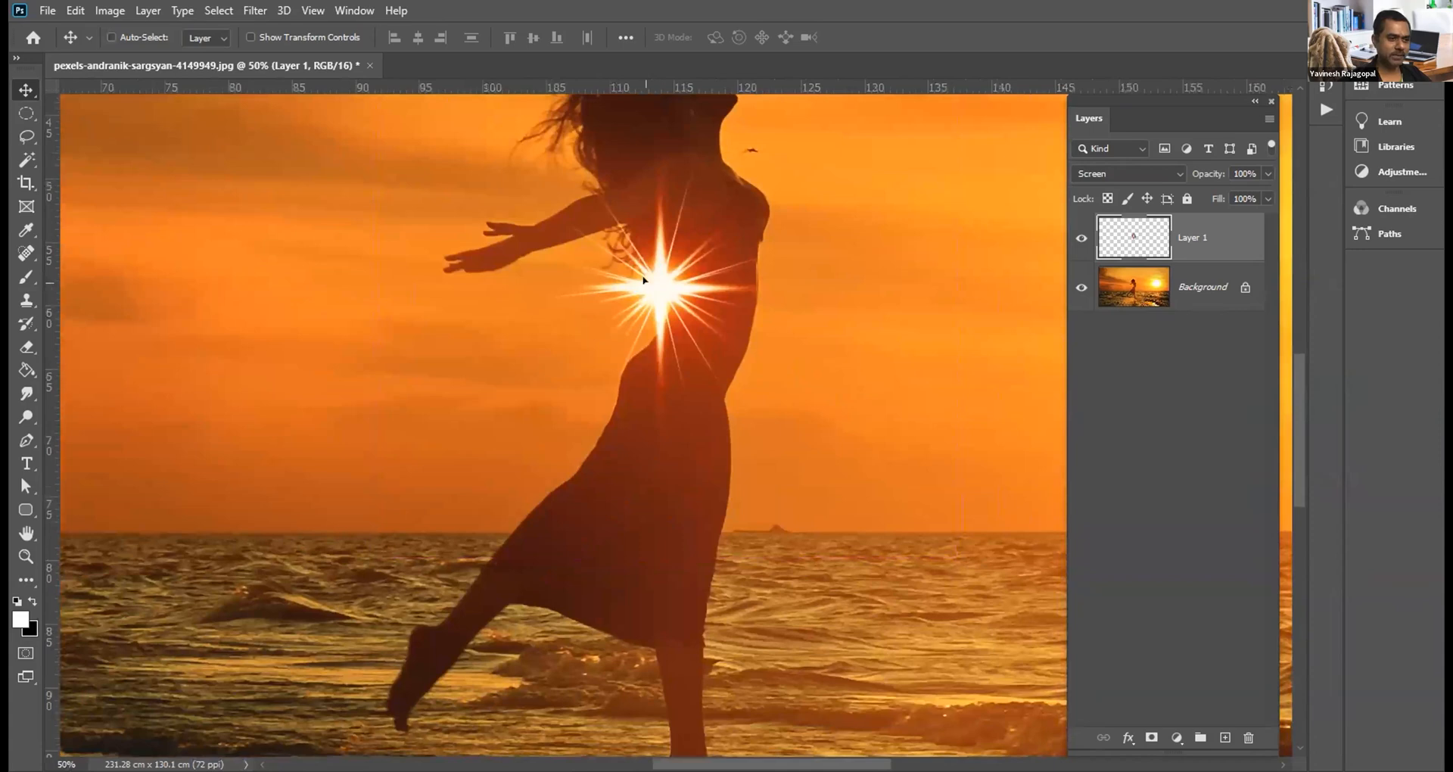
left_click_drag(646, 280, 656, 283)
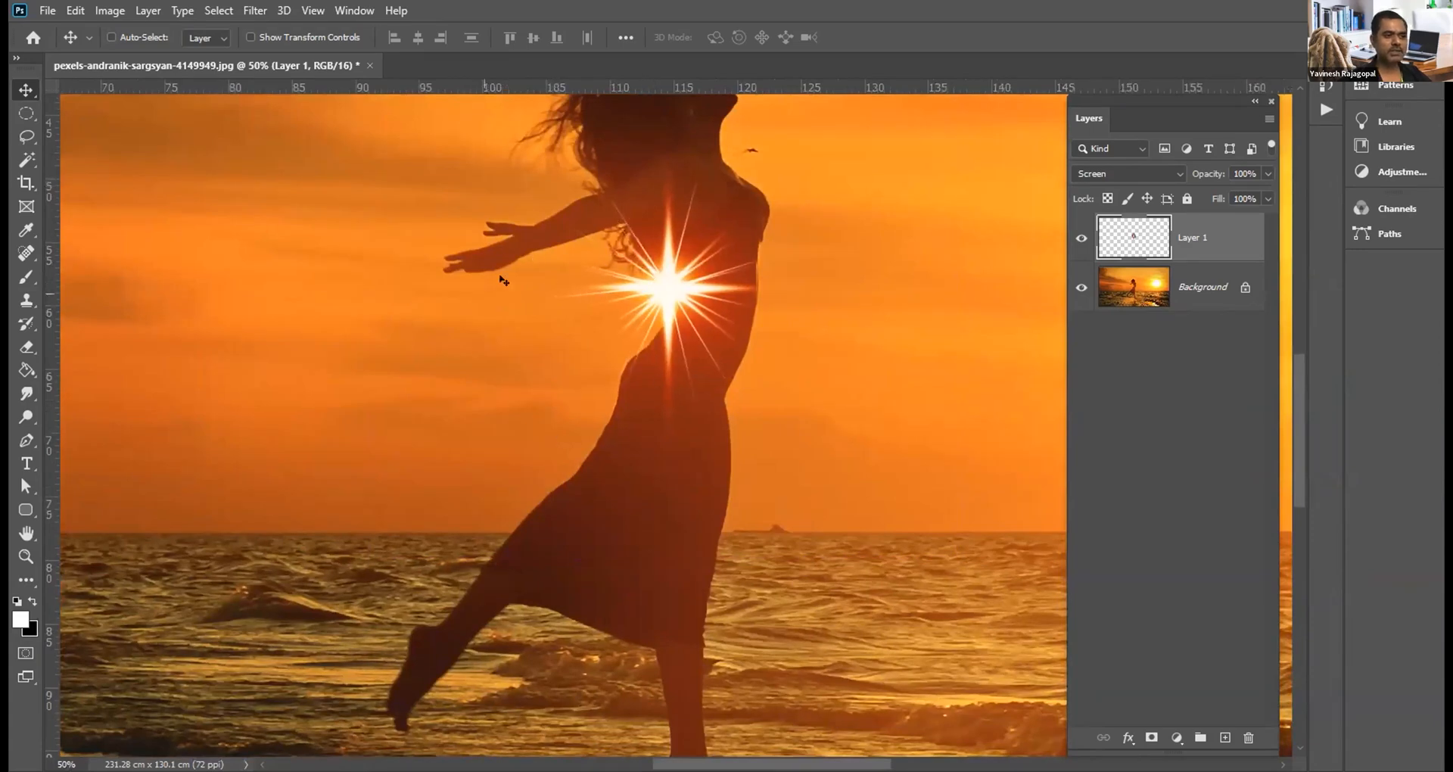
scroll(689, 338, "down", 3)
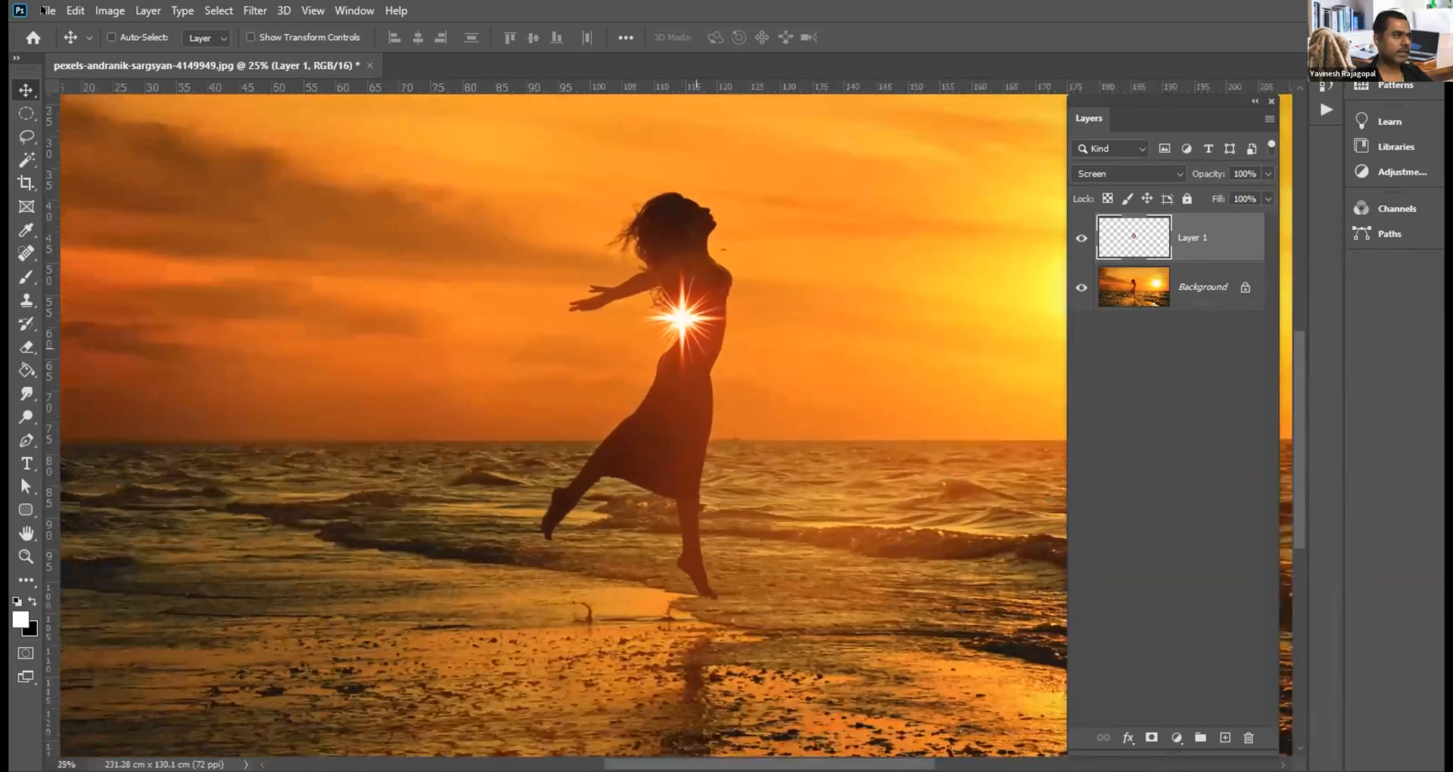
Step: Open the recent file Glow_Final.psd from the Assets Ps Glow Effects folder
left_click(48, 11)
mouse_move(142, 113)
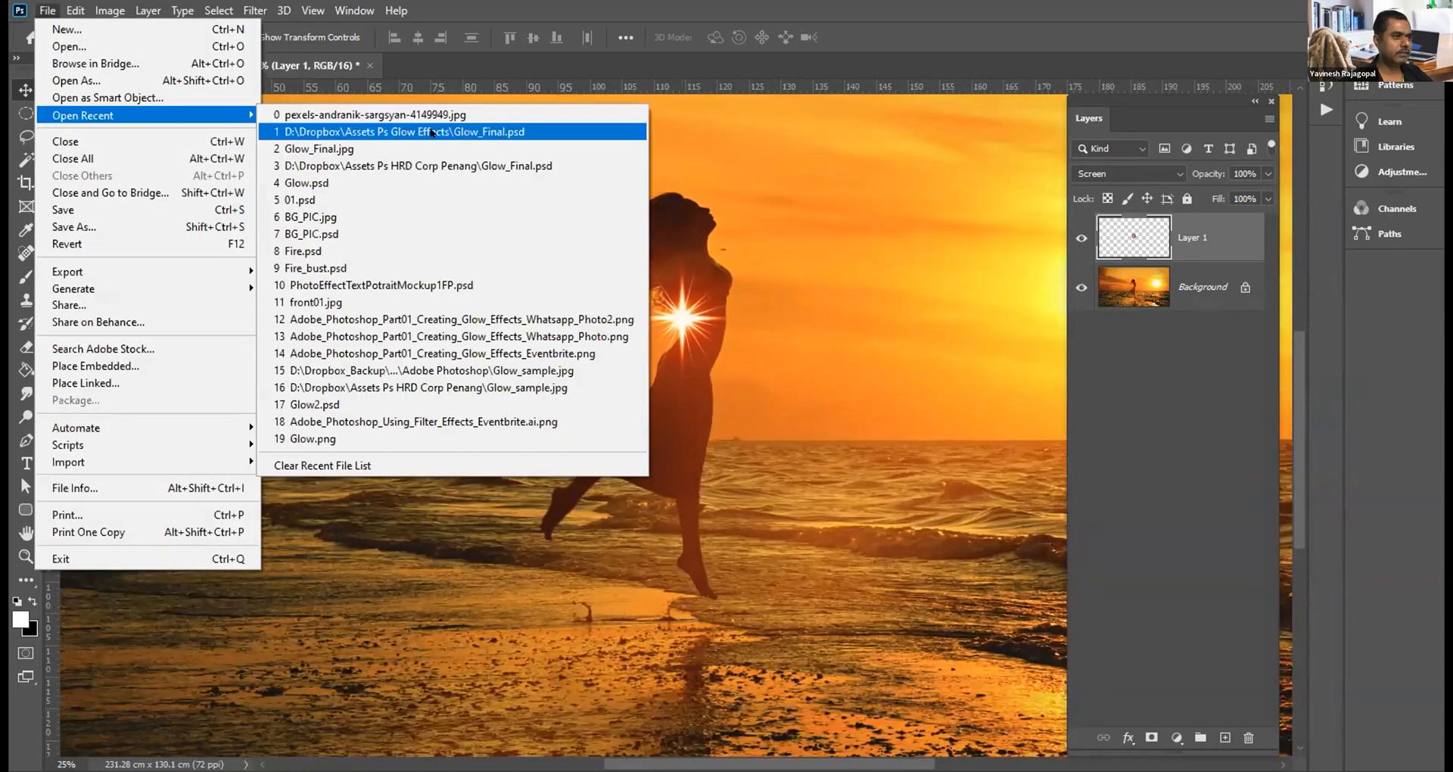
left_click(432, 130)
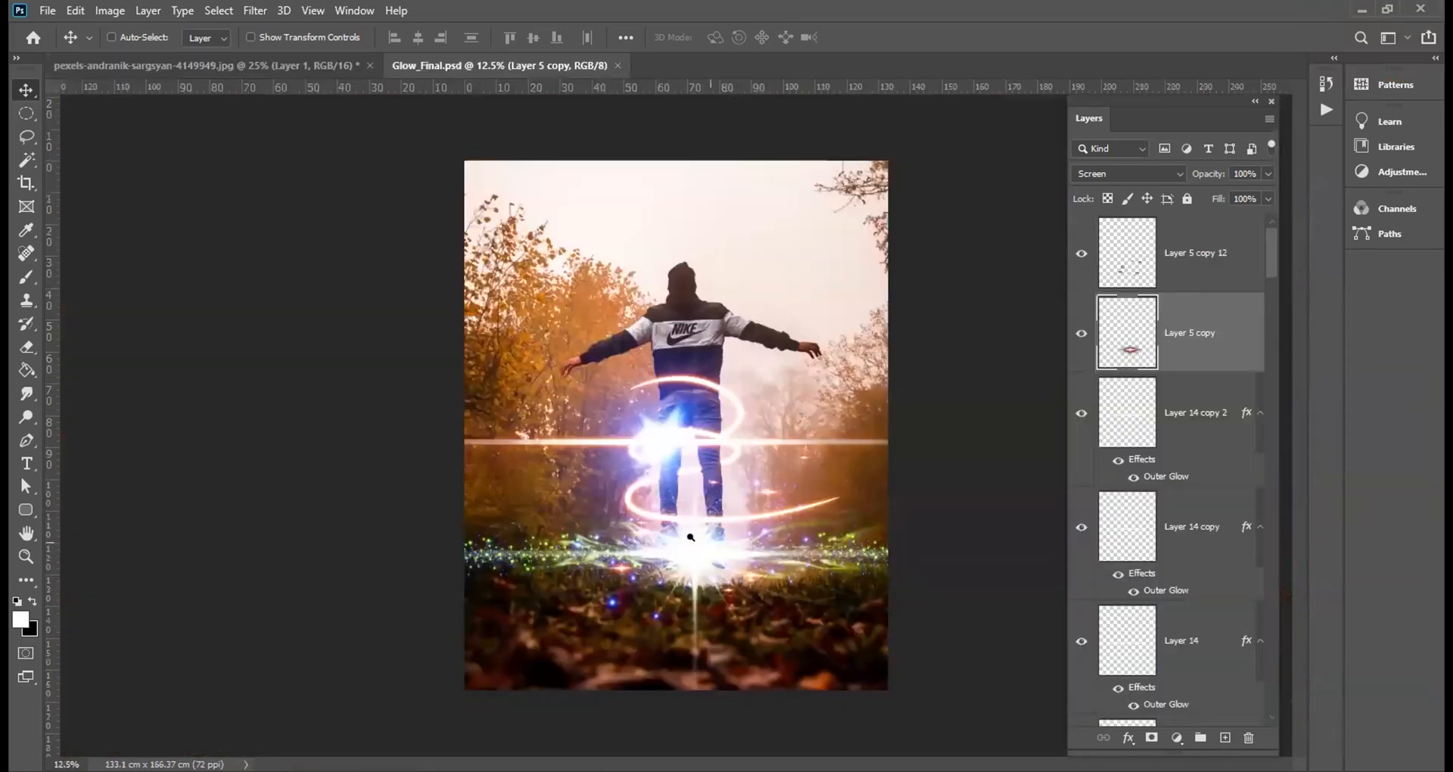
Step: Examine the small blue glowing particles on the leaf-covered ground below the man's feet up close
left_click(675, 556, "ctrl")
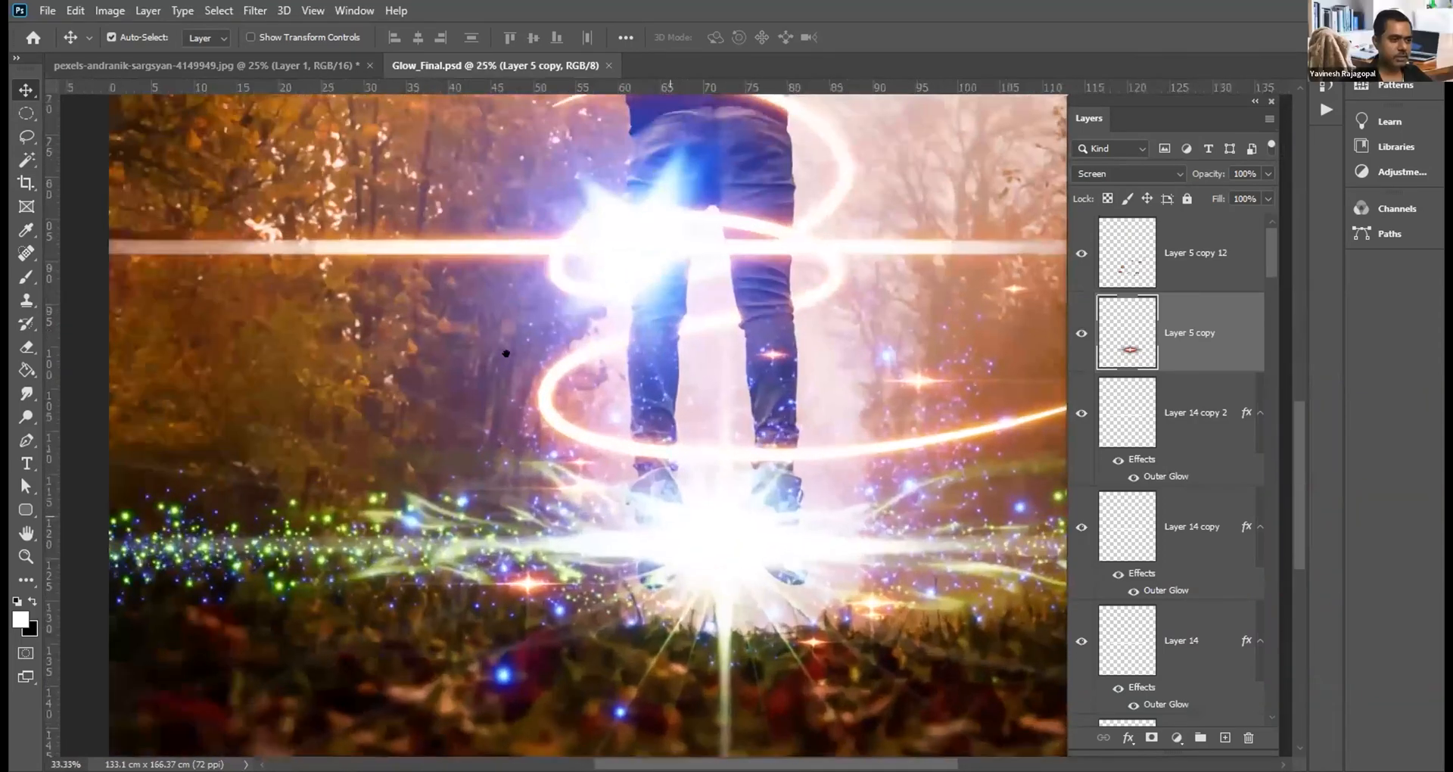
scroll(591, 432, "down", 3)
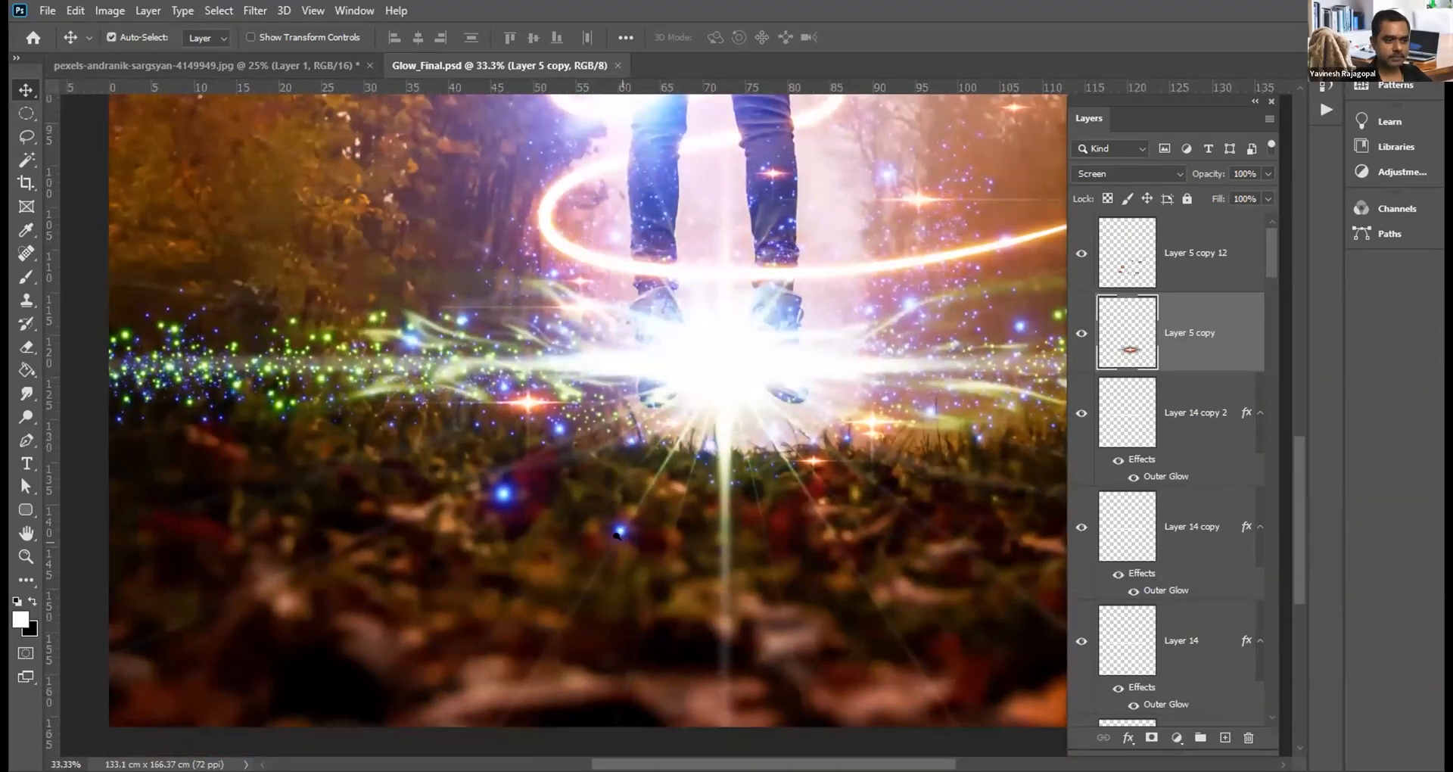
left_click(621, 539, "ctrl")
left_click(620, 539, "ctrl")
left_click(620, 539, "ctrl")
left_click(620, 536, "ctrl")
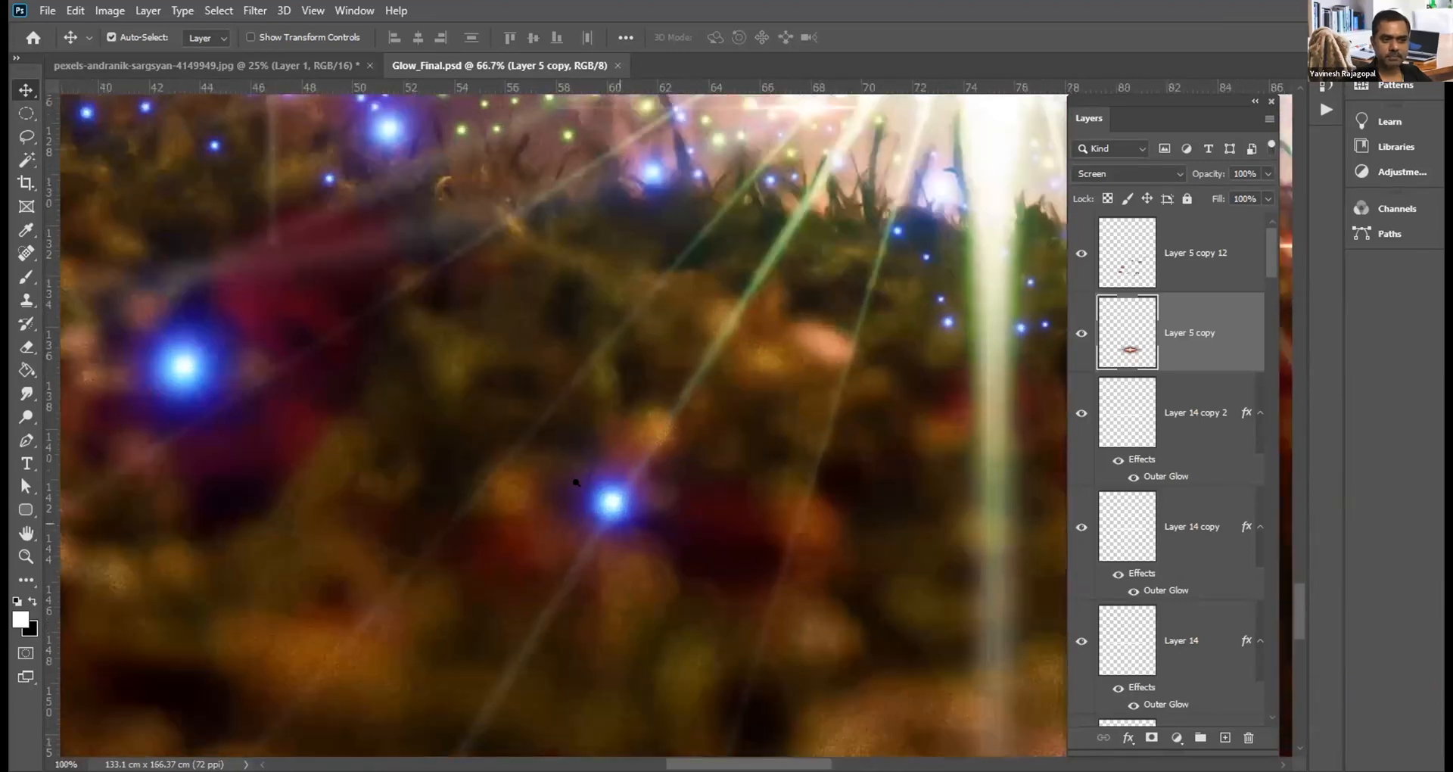
Step: Examine the glowing particles and flares on the ground, around the man's feet and on his trouser legs up close
left_click(571, 467, "ctrl")
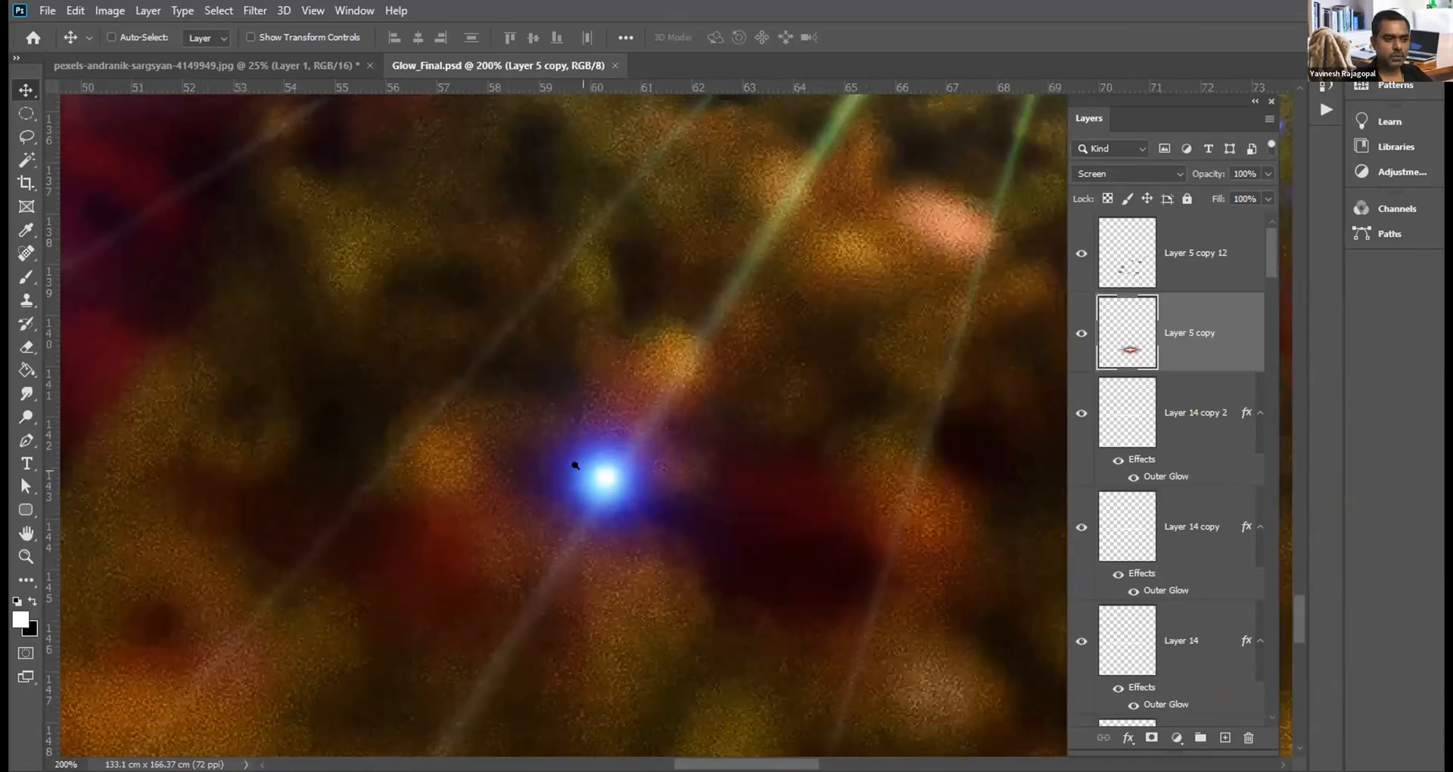
left_click(575, 465, "alt")
left_click(575, 467, "alt")
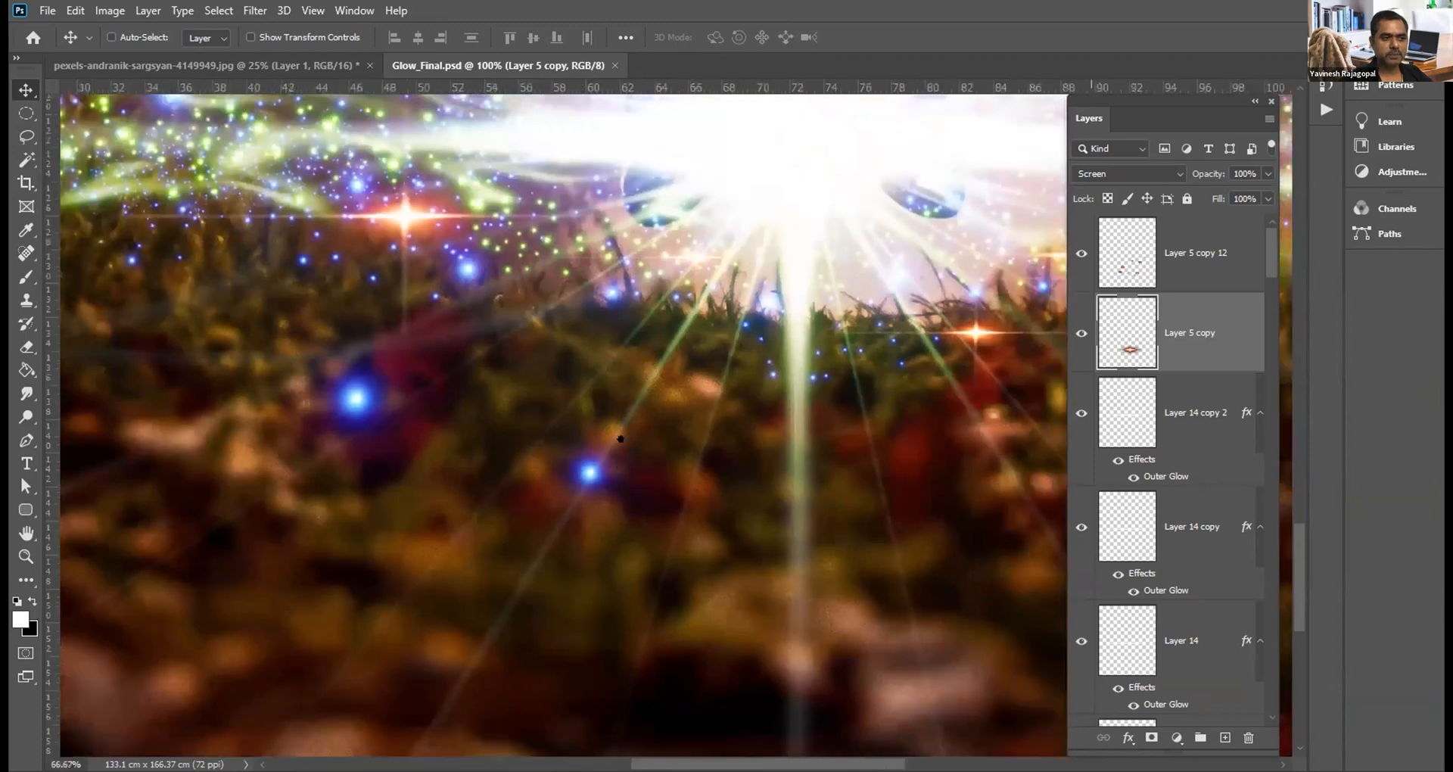
scroll(622, 523, "up", 4)
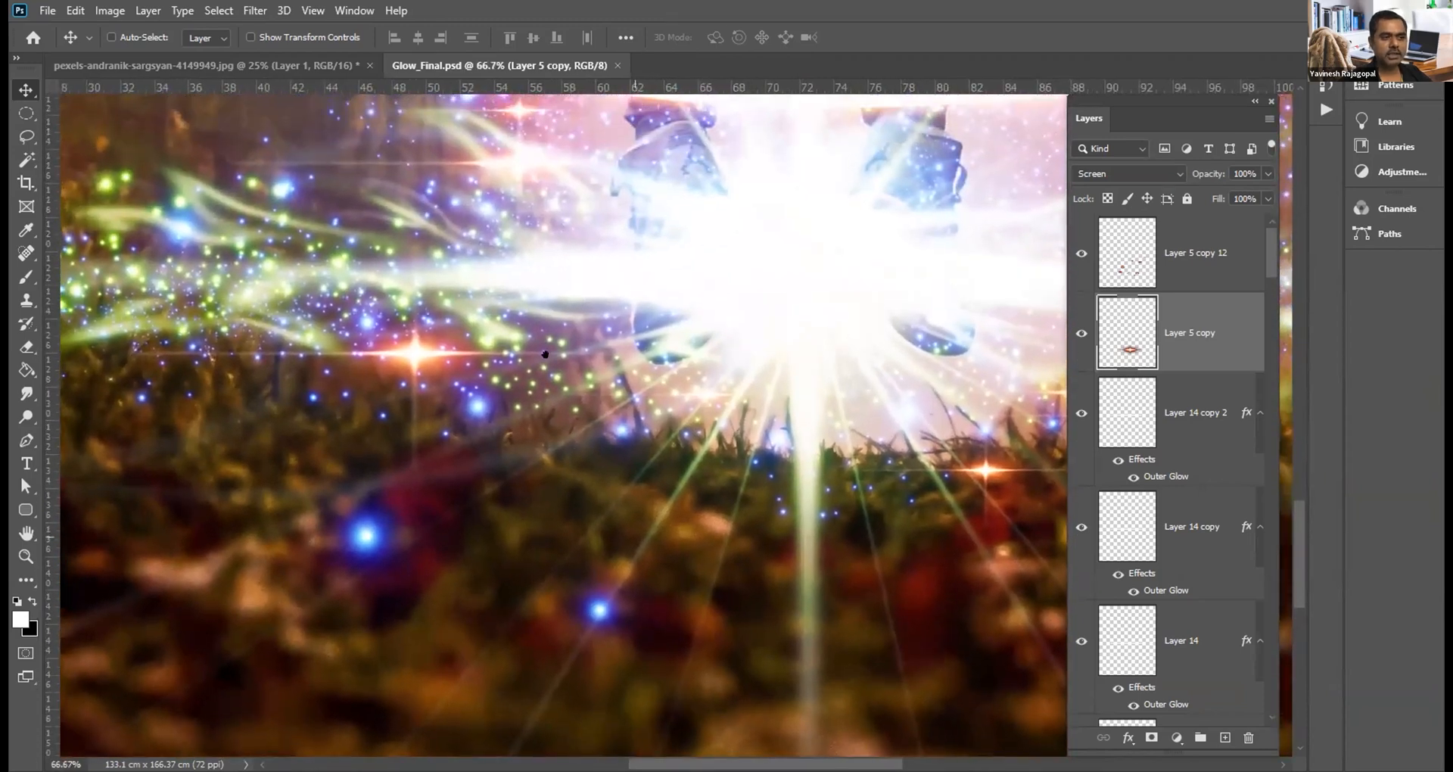
left_click_drag(607, 212, 876, 349)
left_click_drag(588, 467, 557, 252)
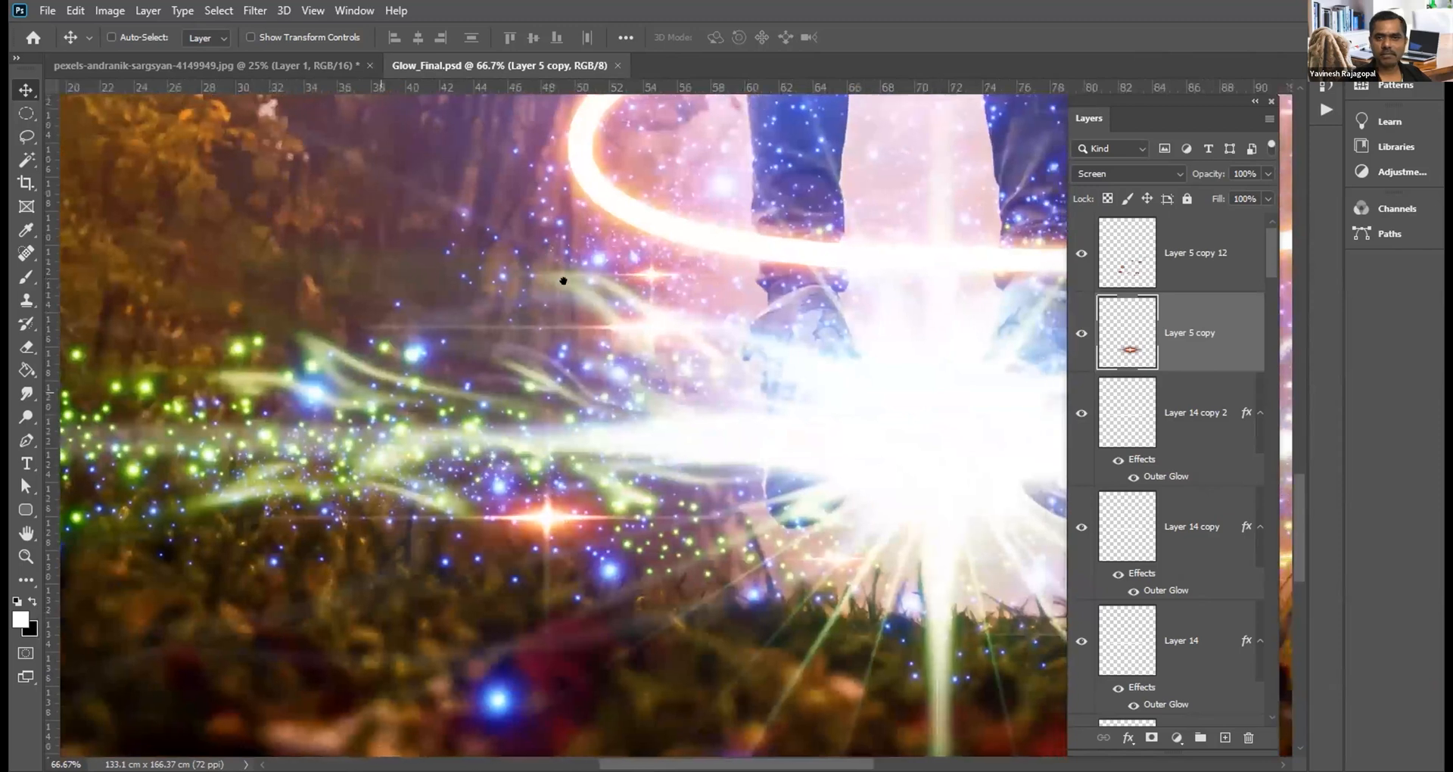
left_click_drag(849, 307, 648, 254)
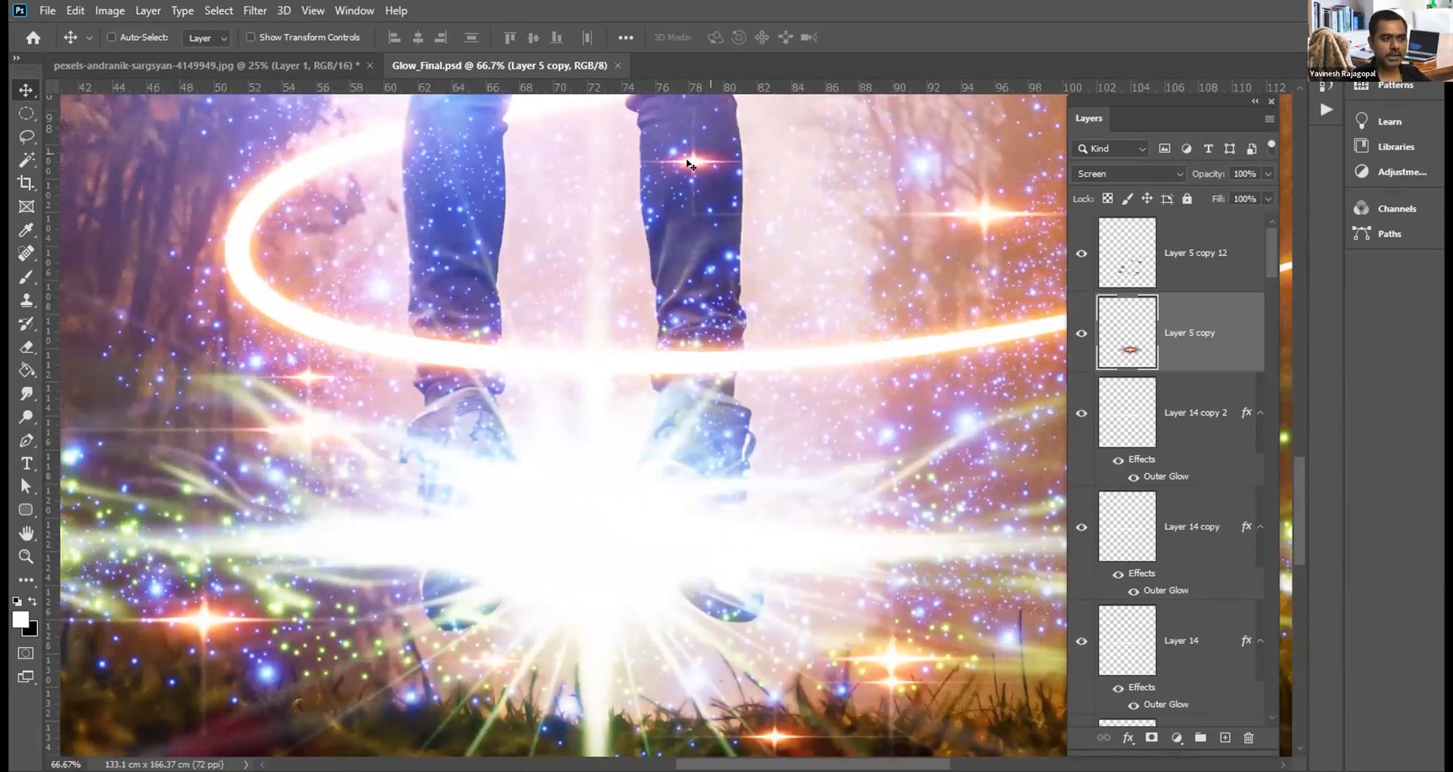
key("ctrl")
scroll(862, 419, "up", 3)
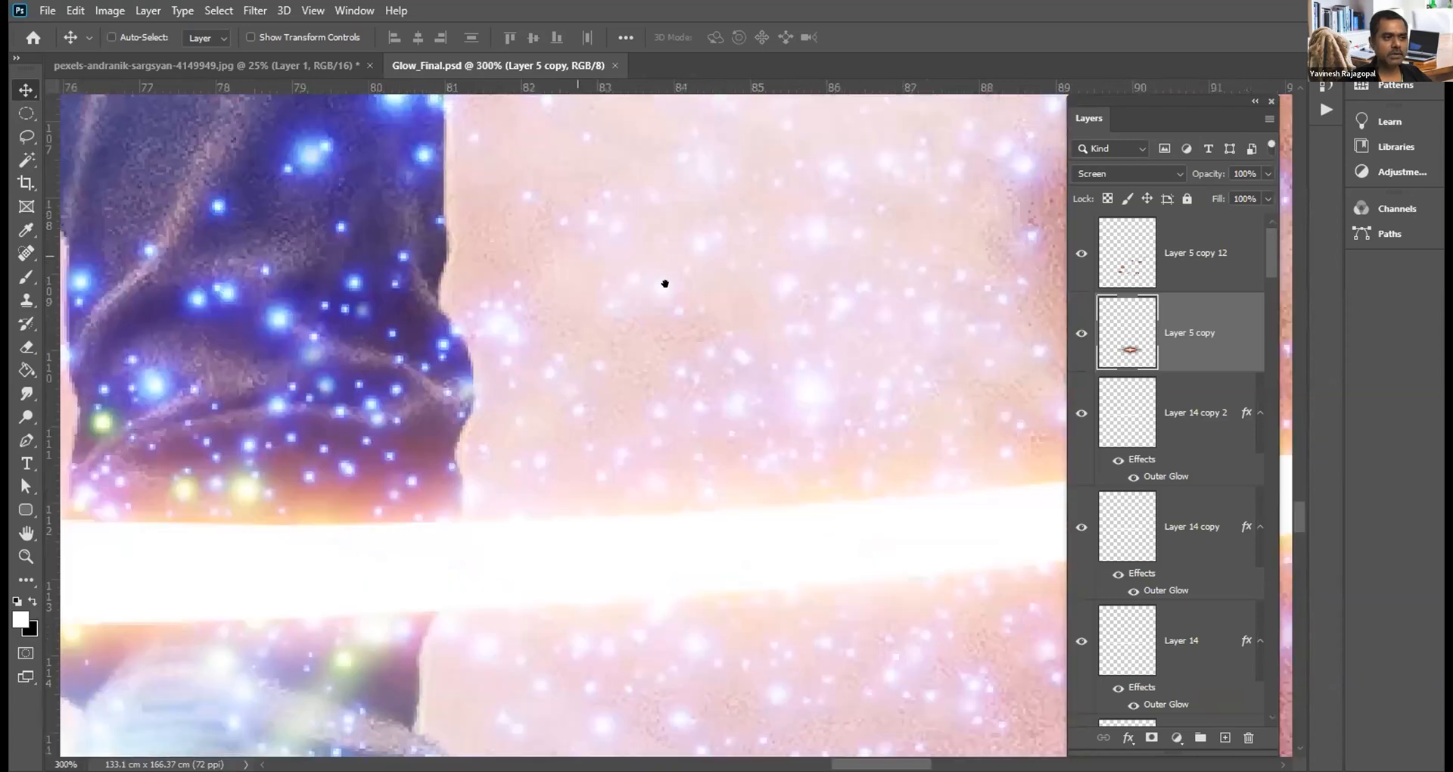
left_click_drag(645, 279, 939, 449)
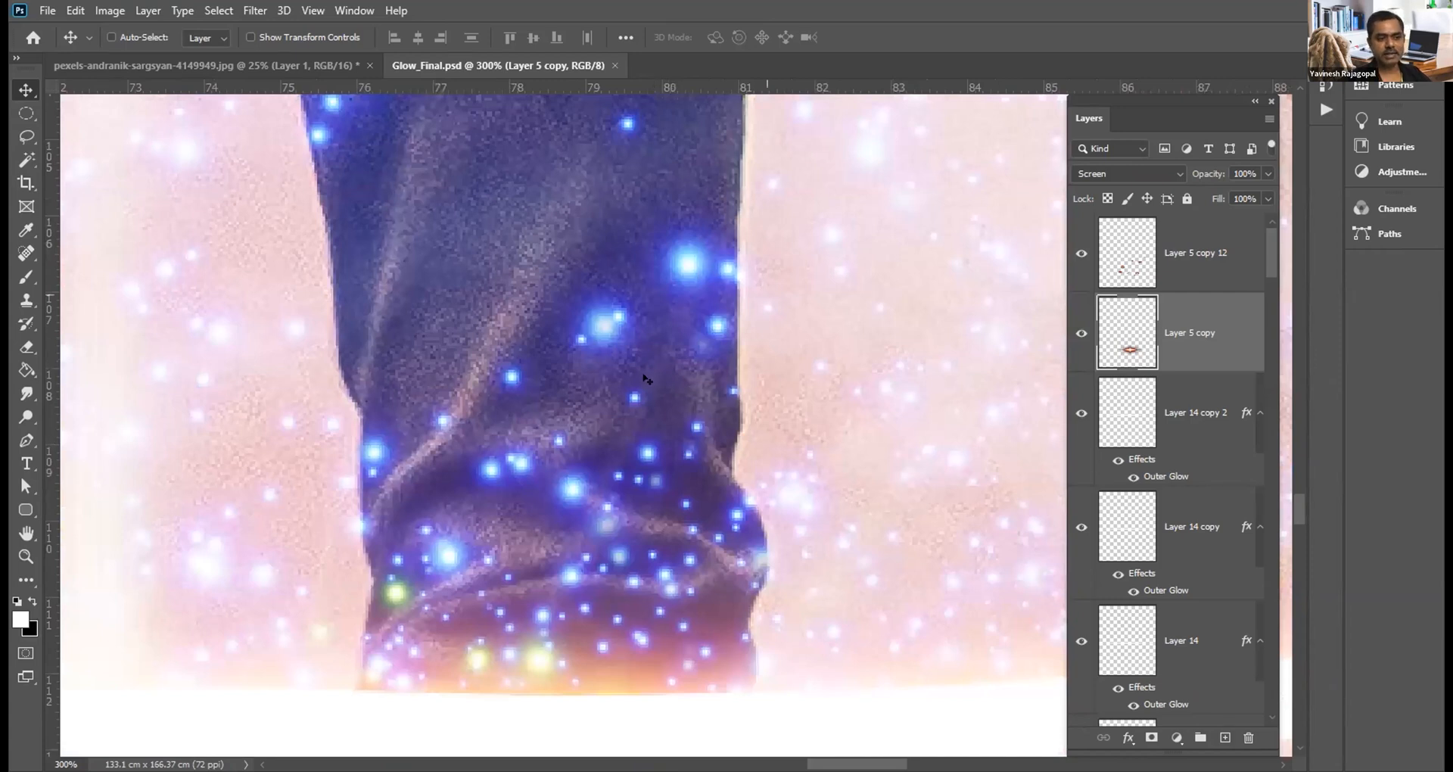
left_click_drag(674, 295, 661, 278)
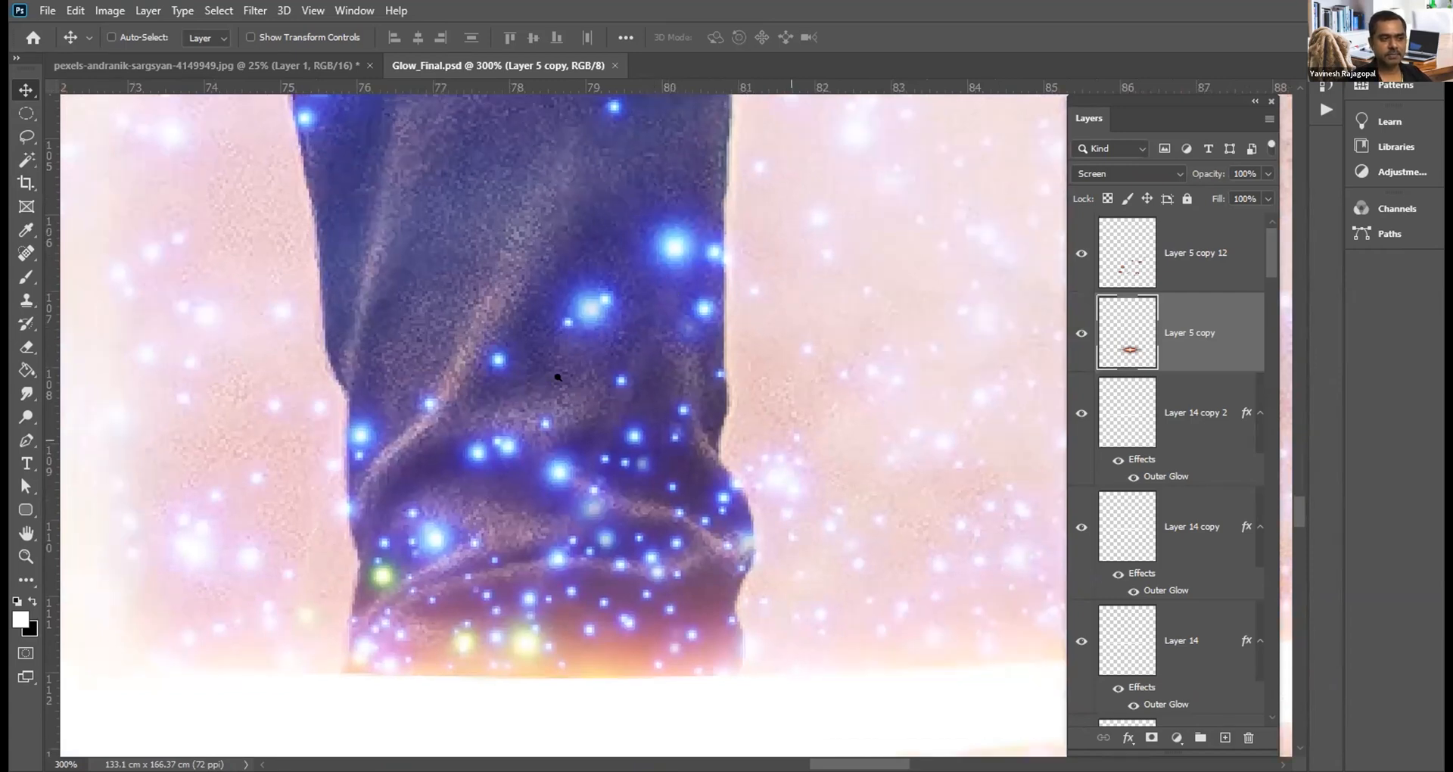
key("ctrl+0")
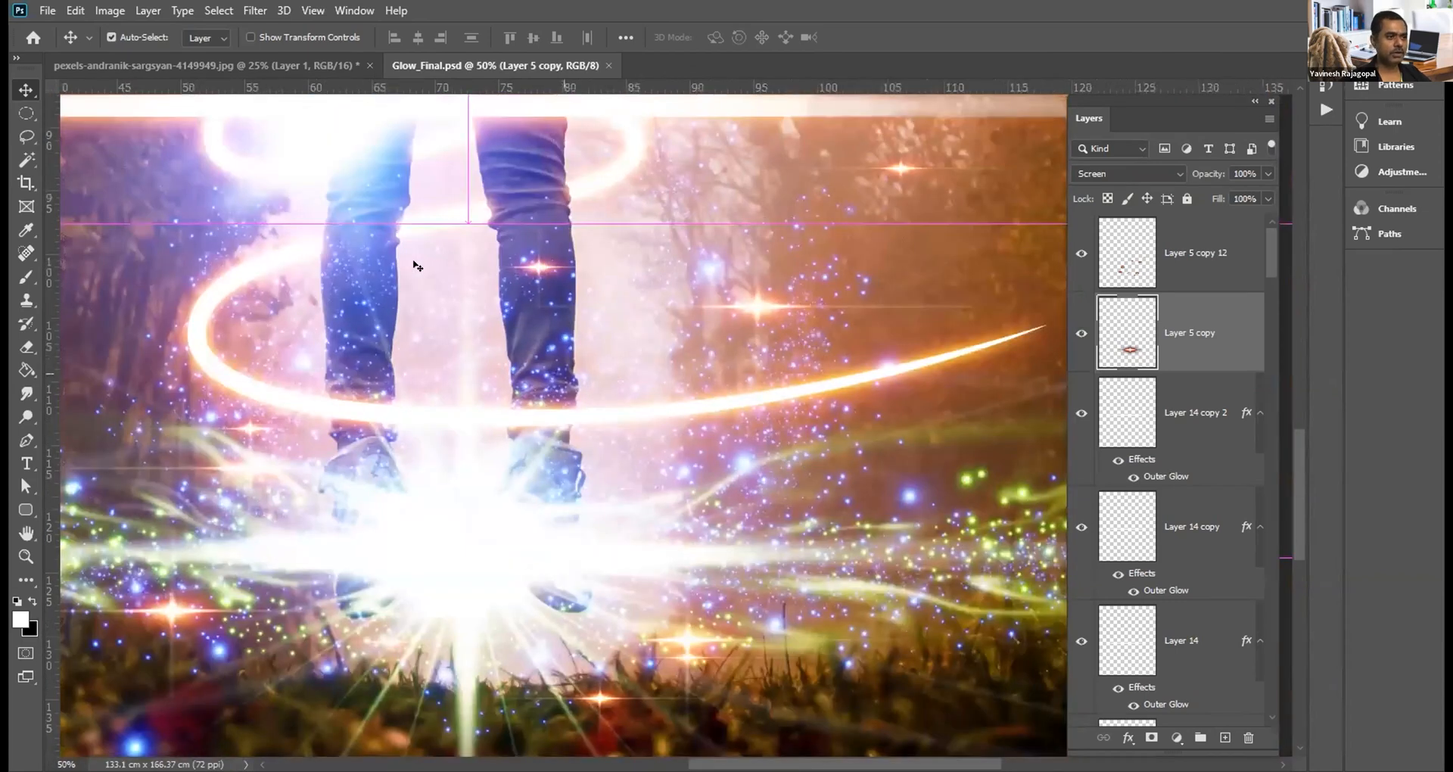
Step: Return to the sunset beach photo with the star flare and add a new empty layer above the flare
key("ctrl+Tab")
key("ctrl+plus")
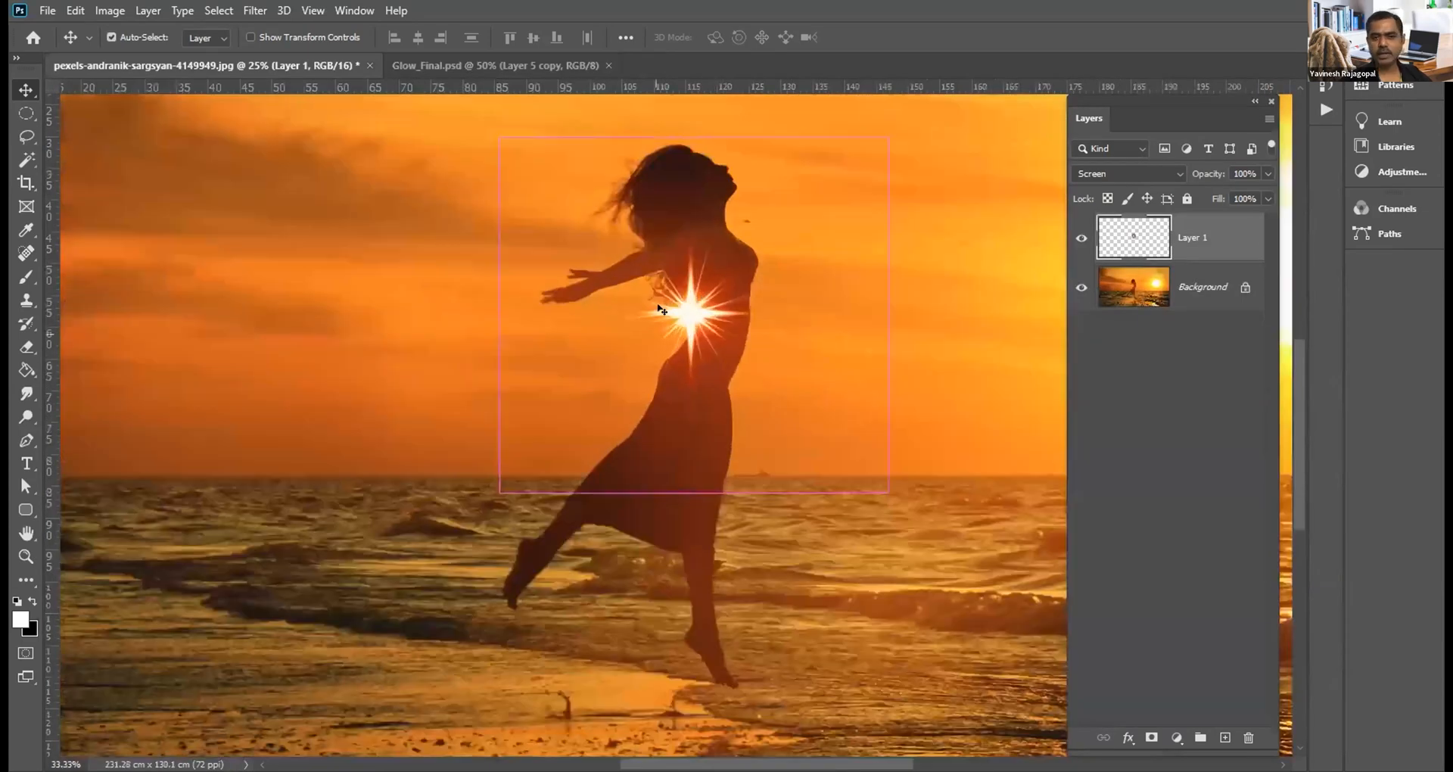
key("ctrl+plus")
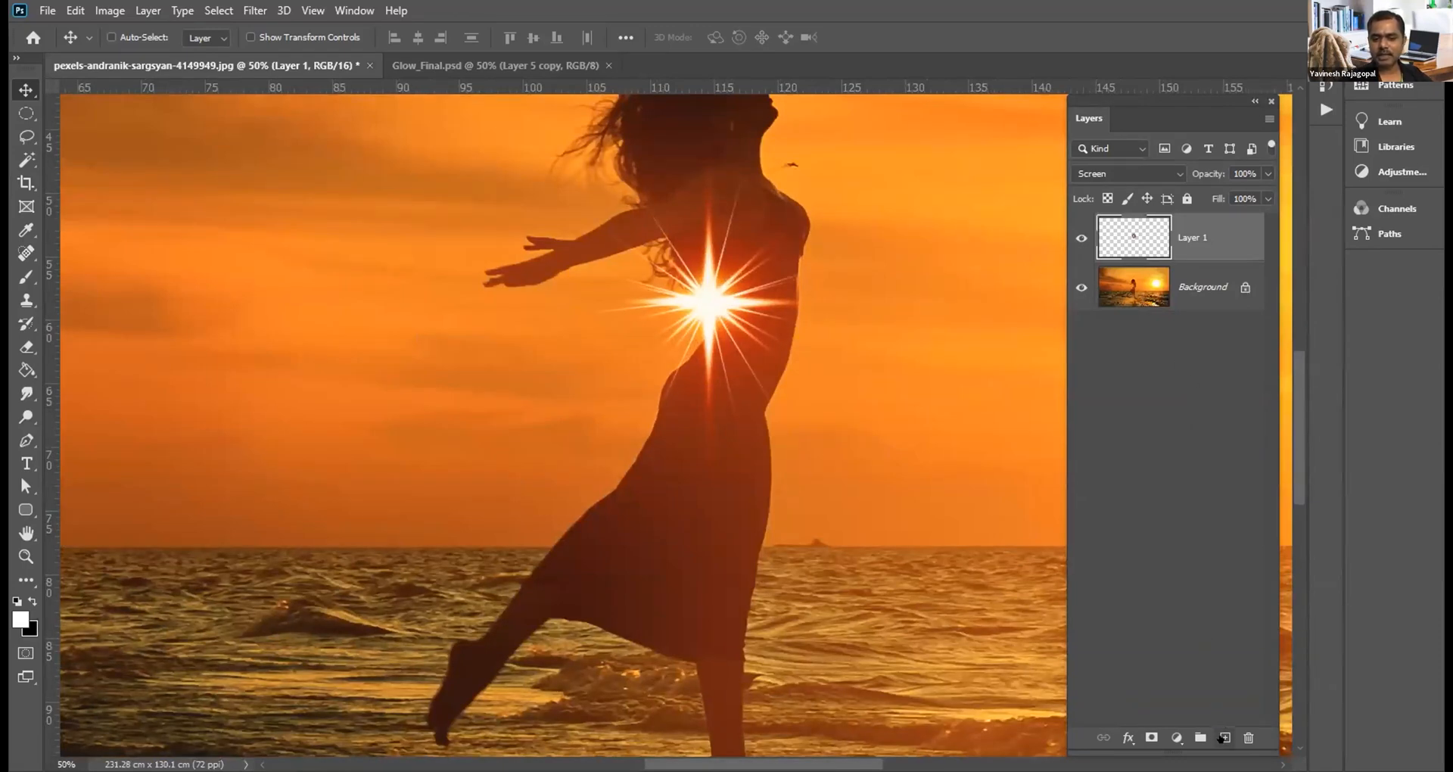
left_click(1223, 737)
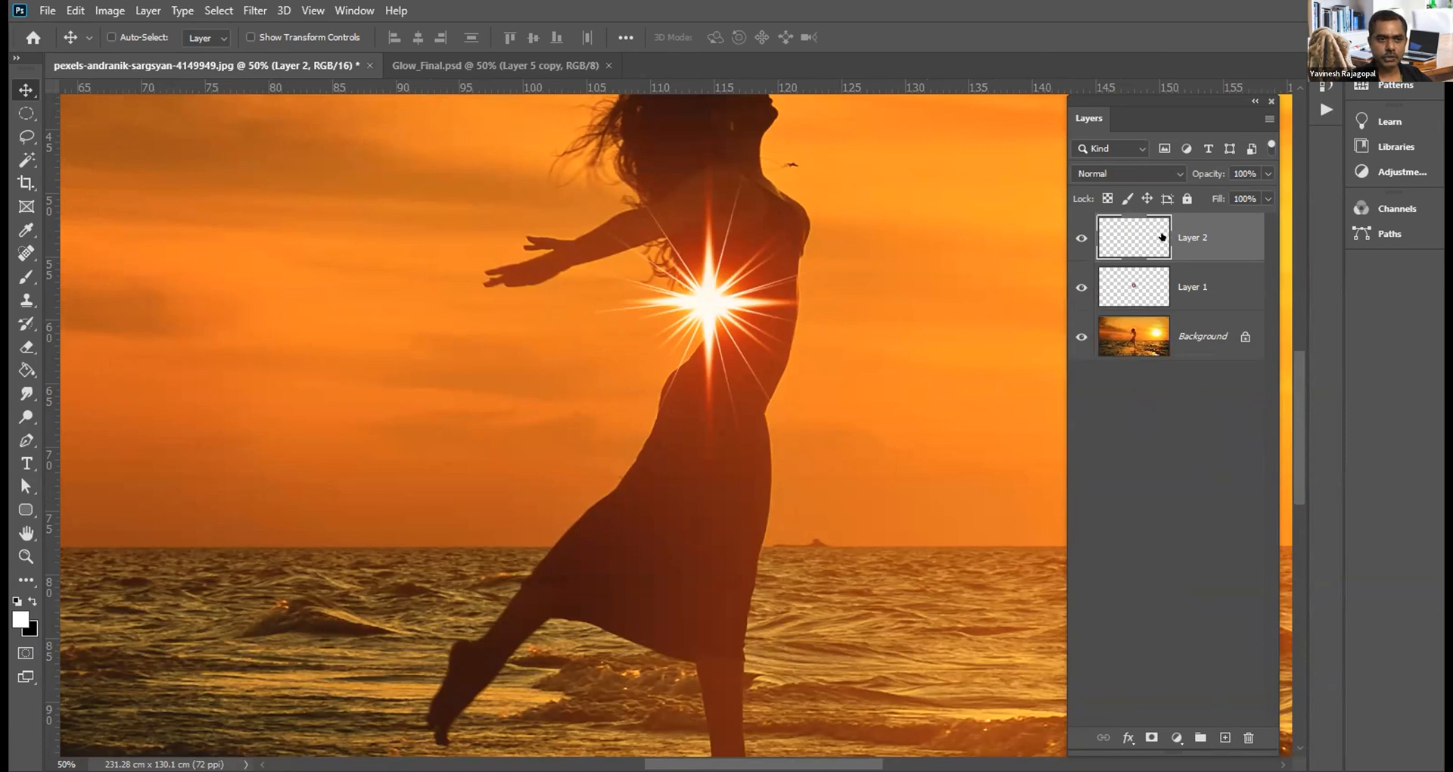
Step: Paint a soft 150 px dot in very dark red (#360000) in the sky left of the woman's waist, below her hands
left_click(20, 619)
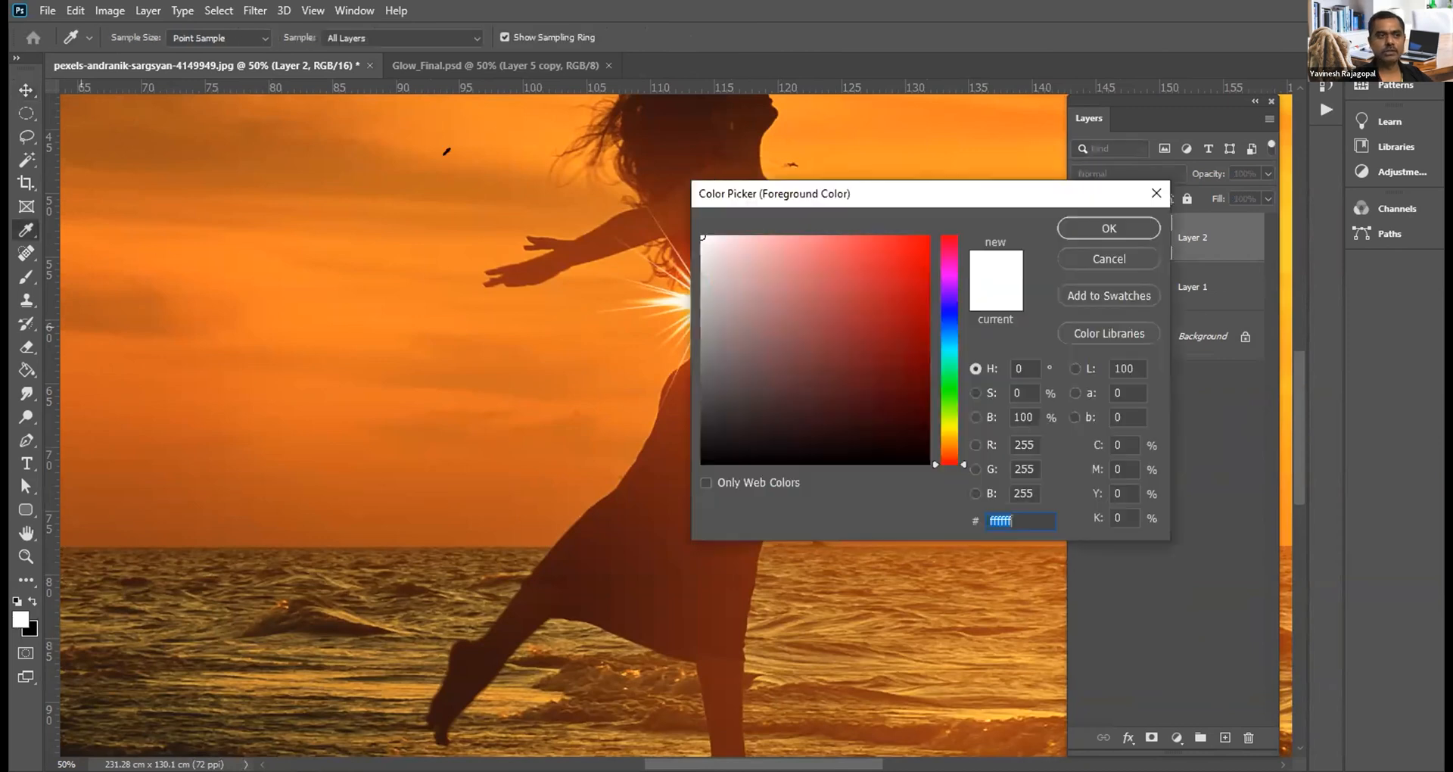
type("4c0000")
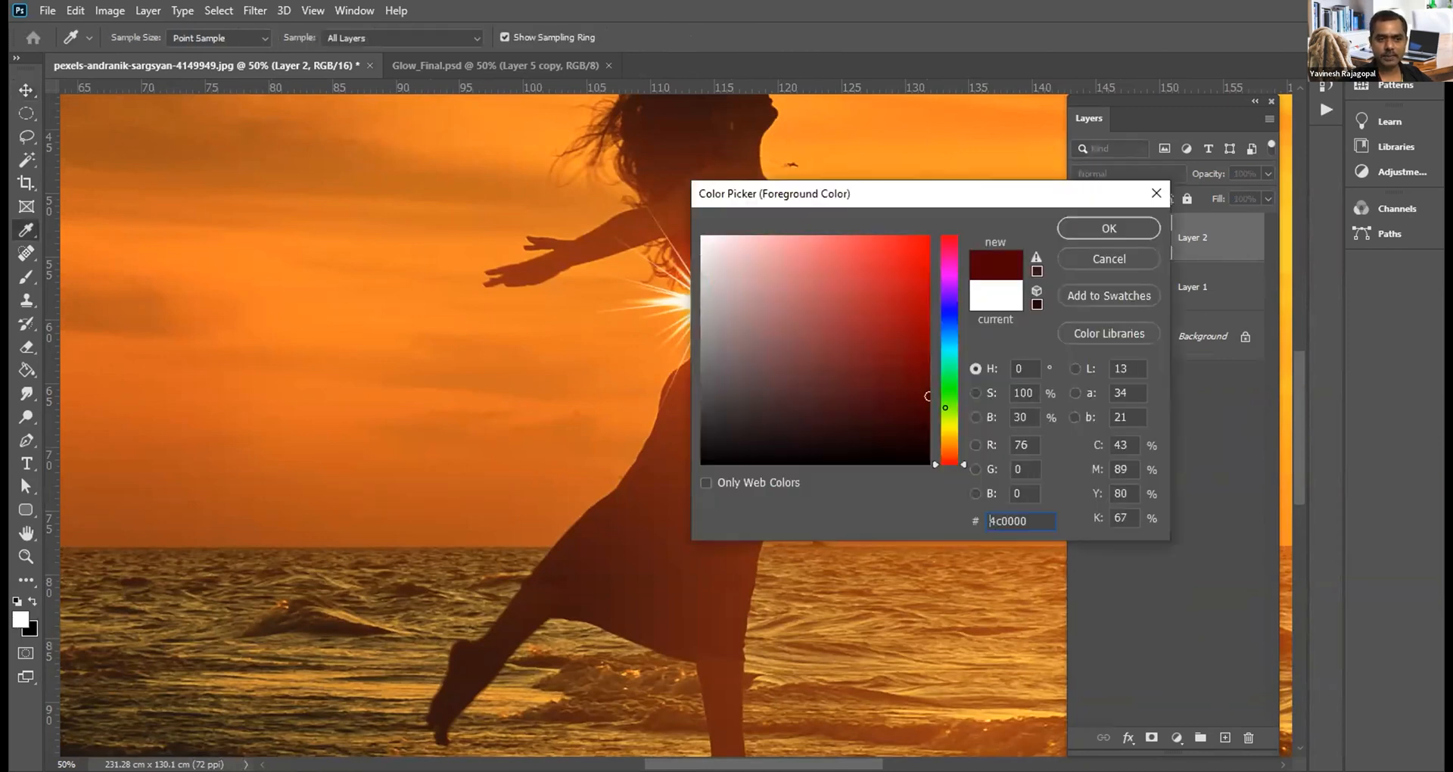
left_click_drag(946, 409, 948, 417)
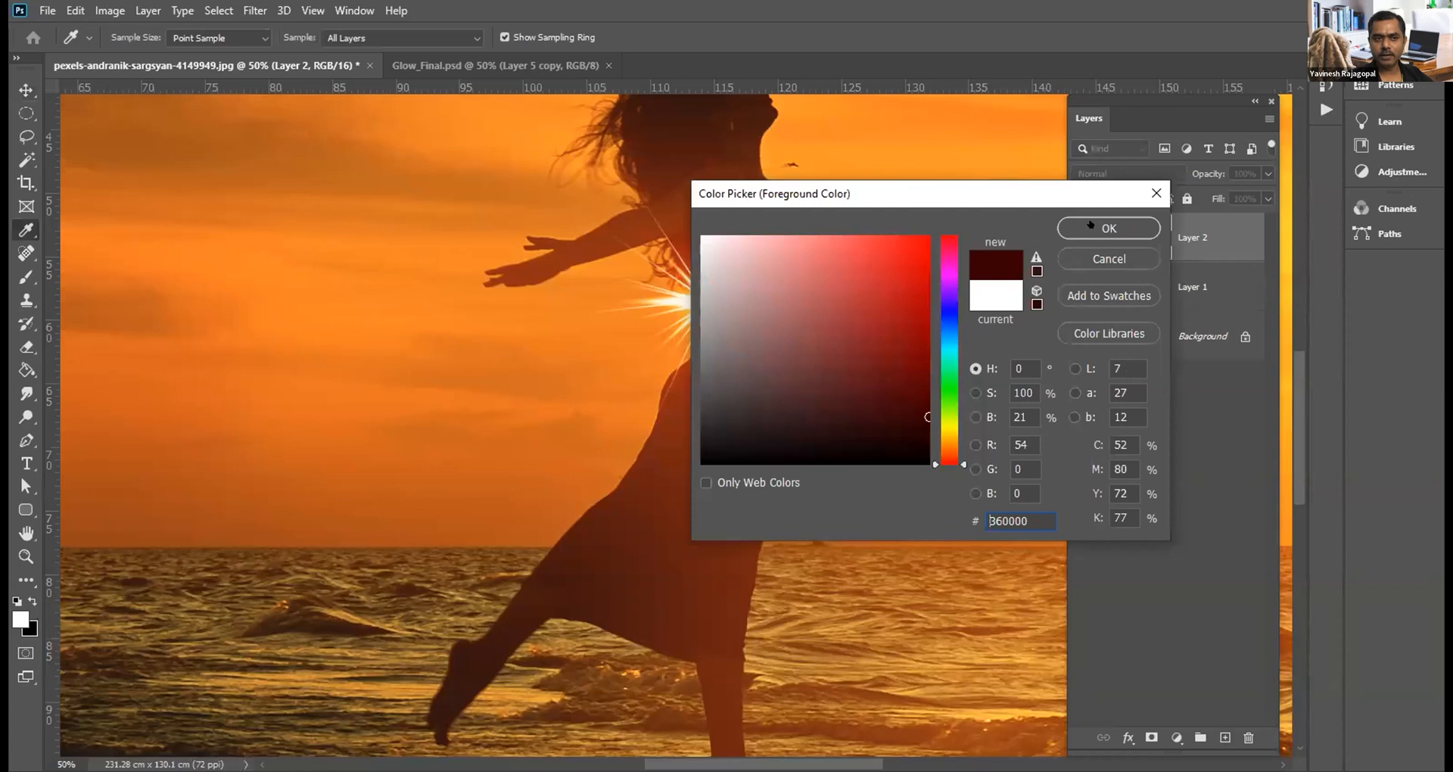
left_click(1090, 226)
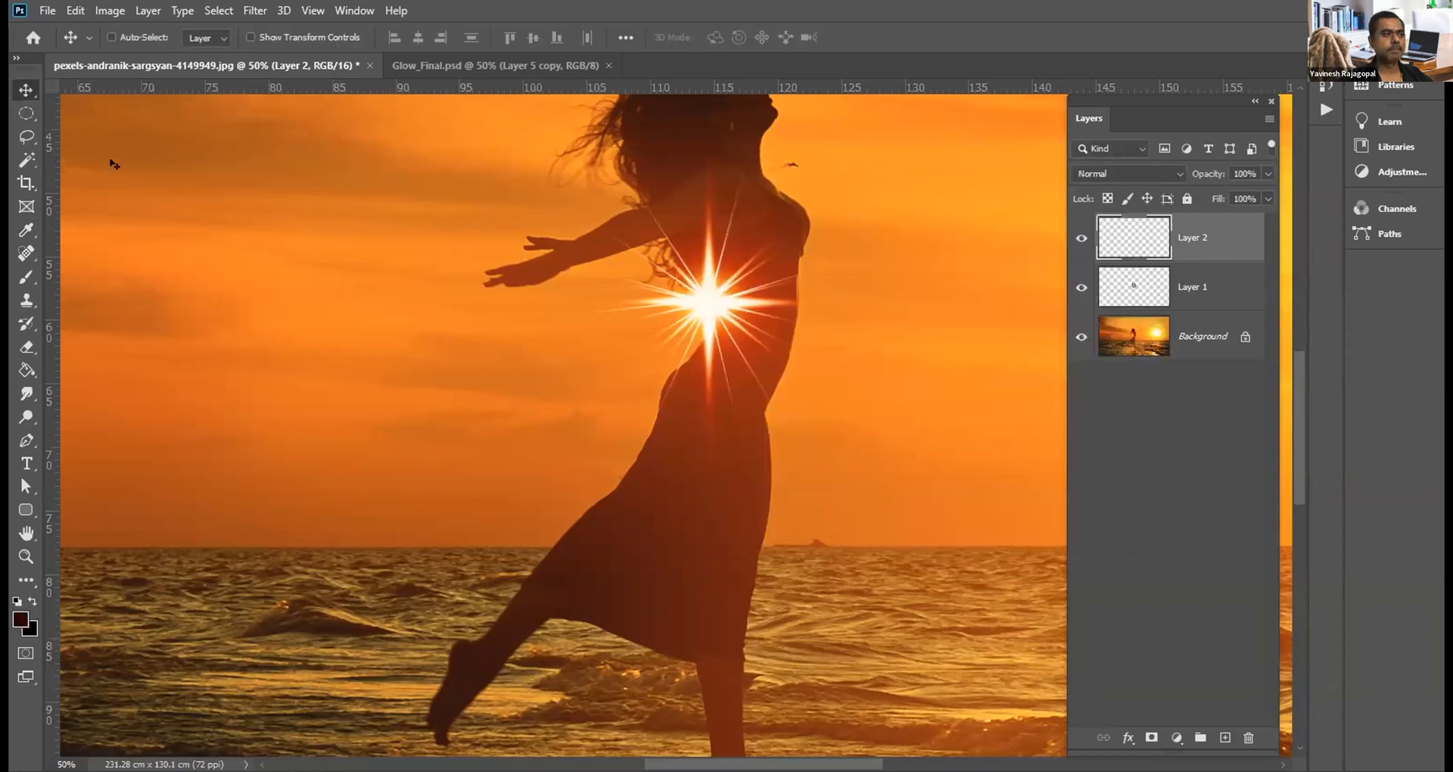
left_click(23, 278)
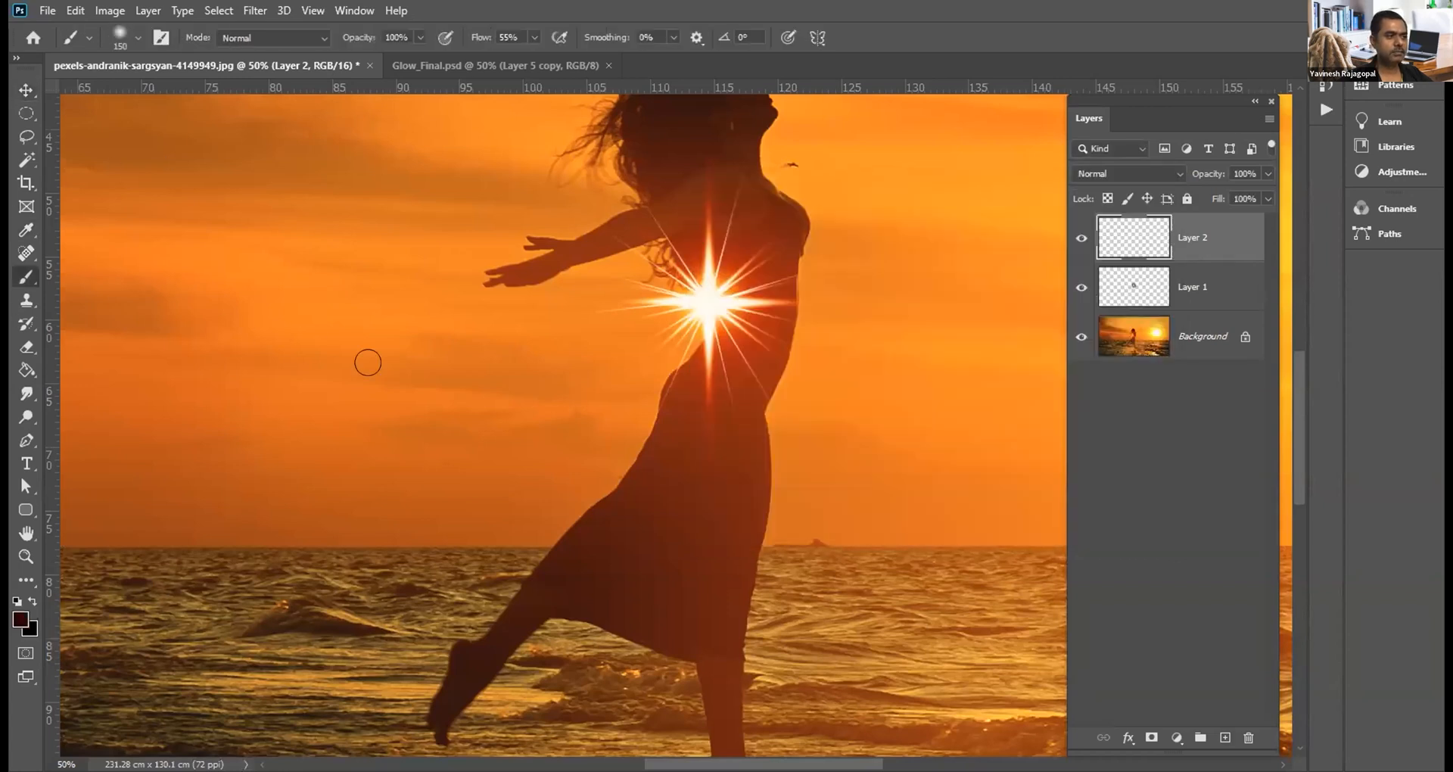
left_click(500, 365)
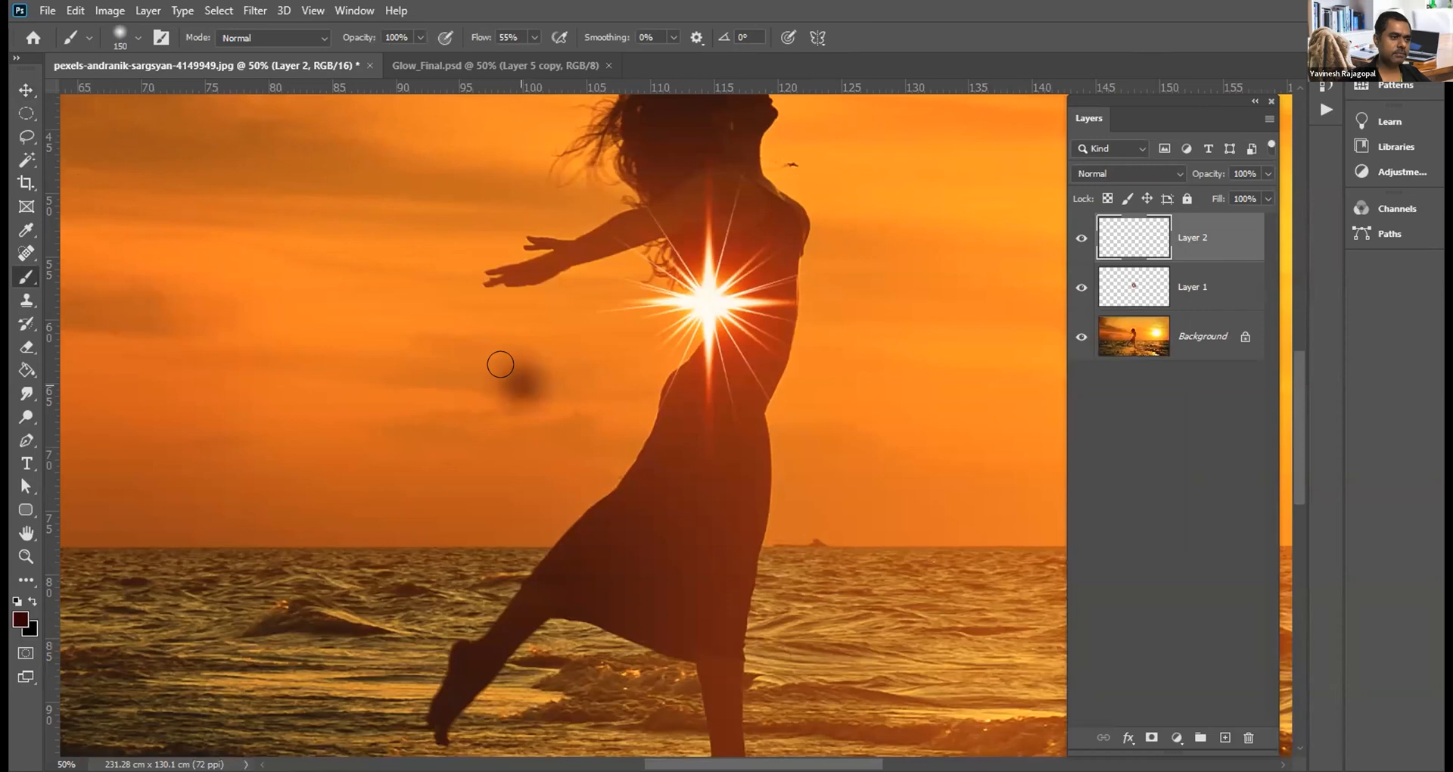
left_click(500, 365)
left_click(500, 365)
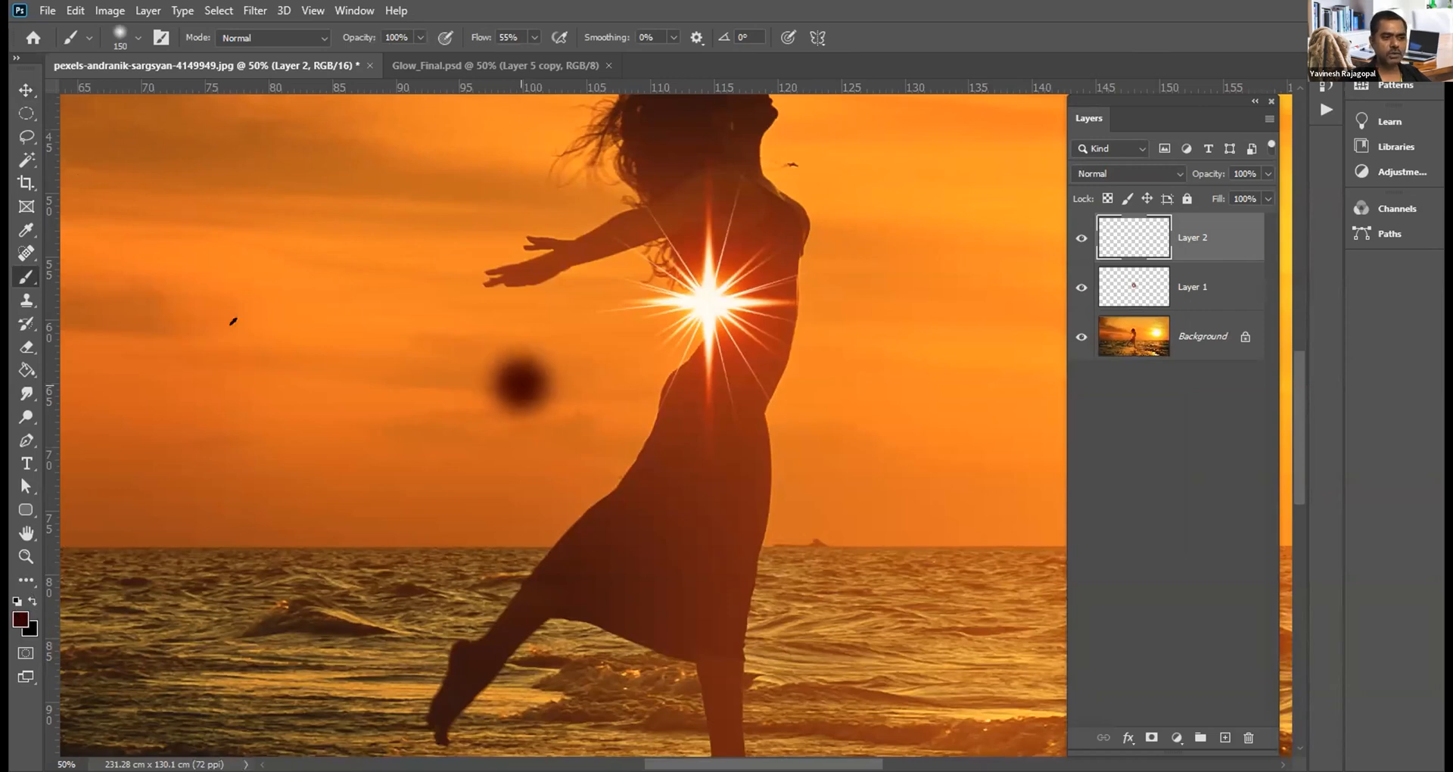
Step: Dab a smaller 90 px dot in bright orange-red at the centre of the dark red dot
left_click(20, 619)
left_click(892, 252)
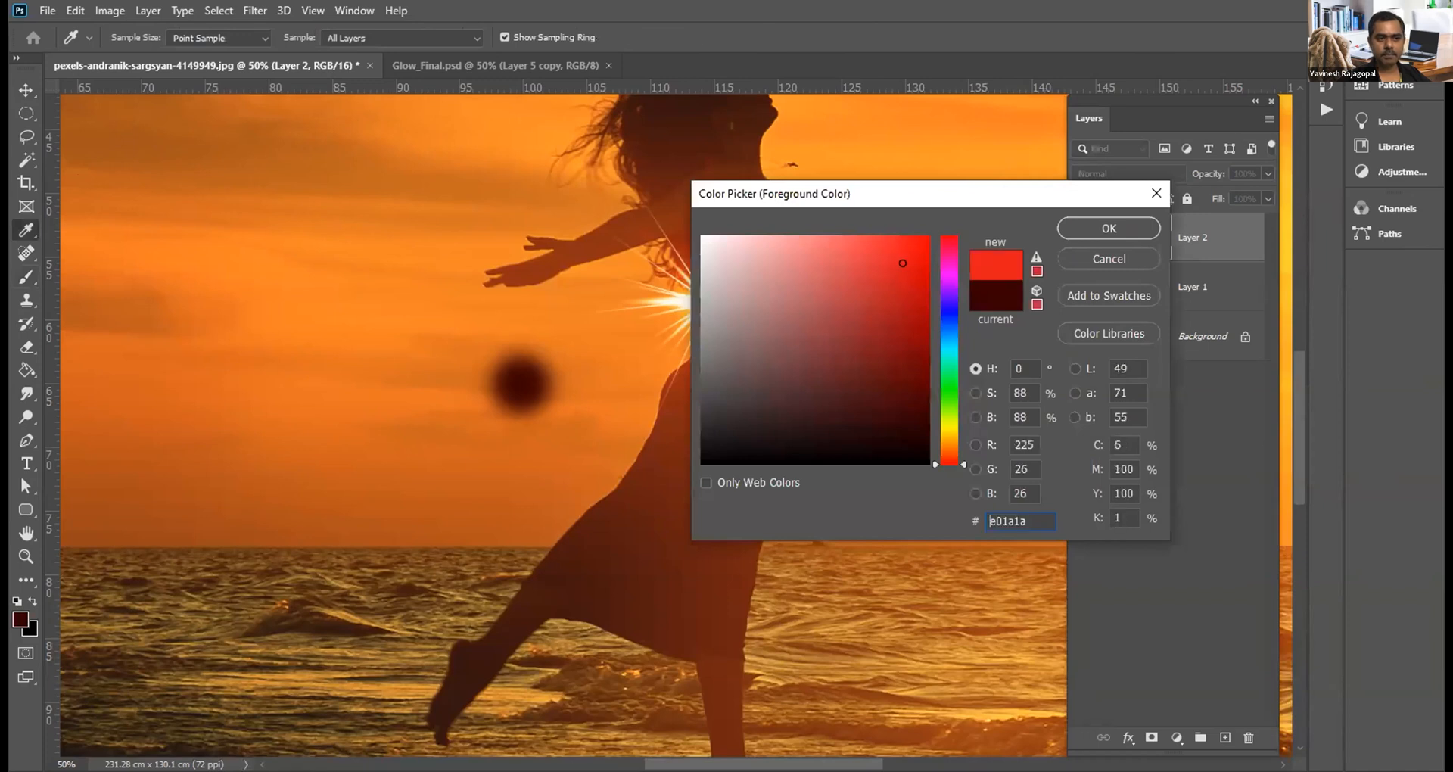
left_click(943, 450)
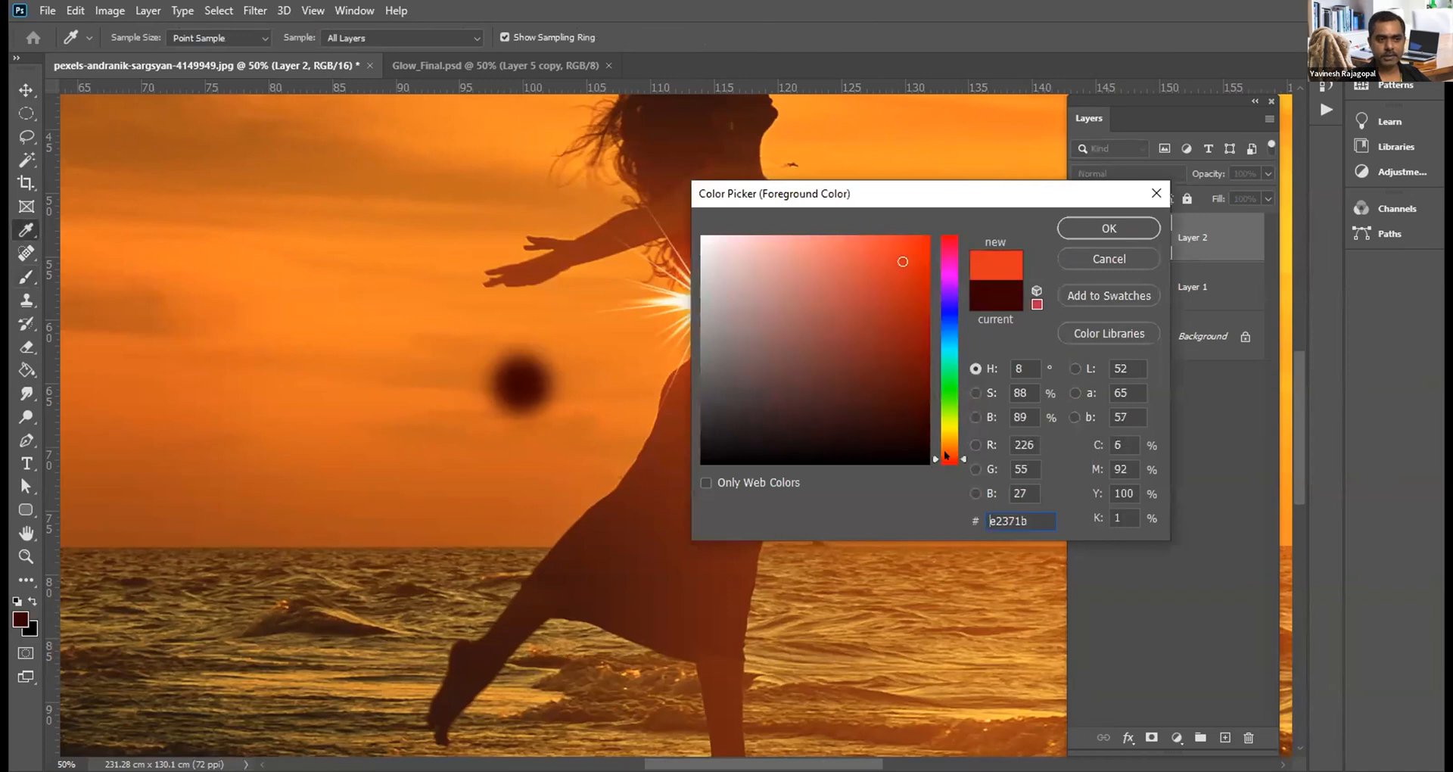
left_click(928, 237)
left_click(1092, 227)
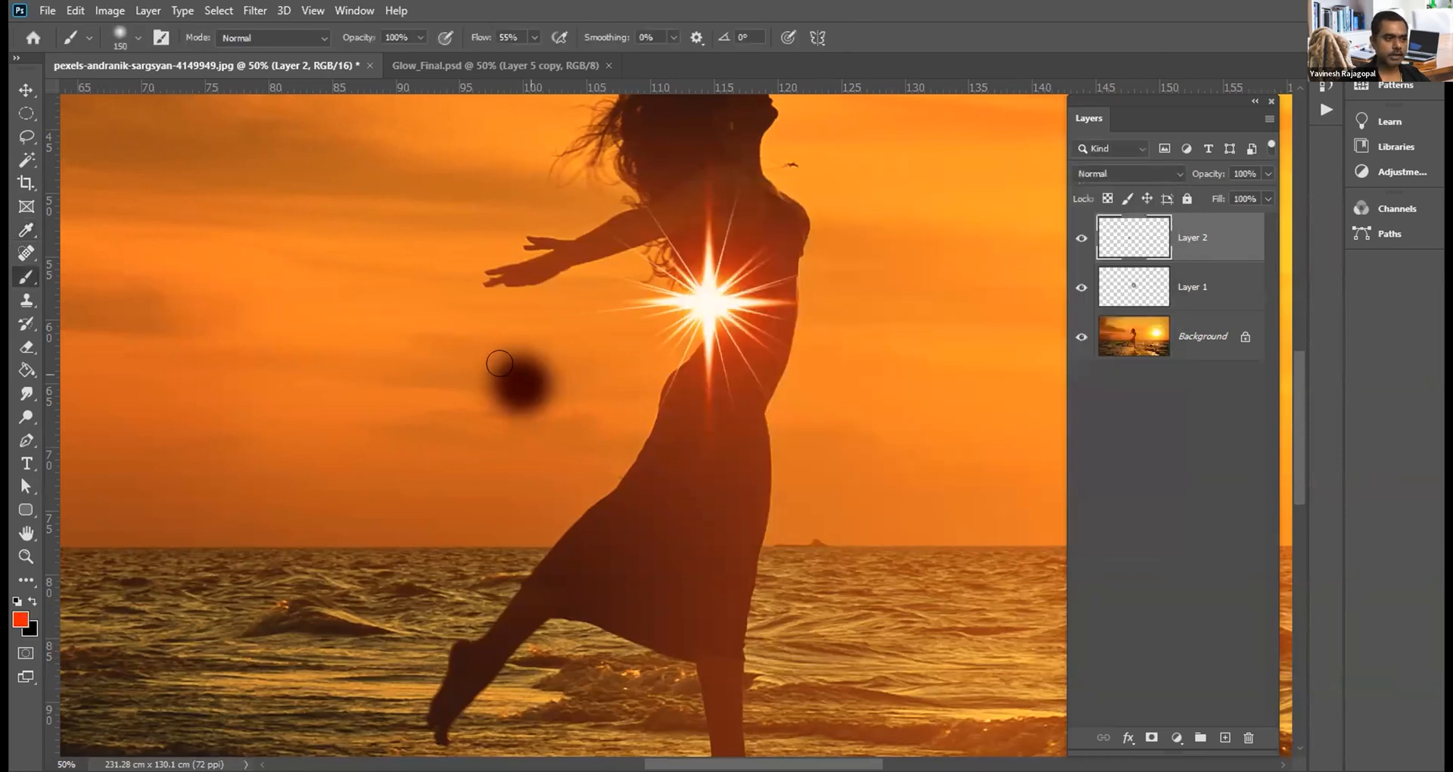
key("bracketleft")
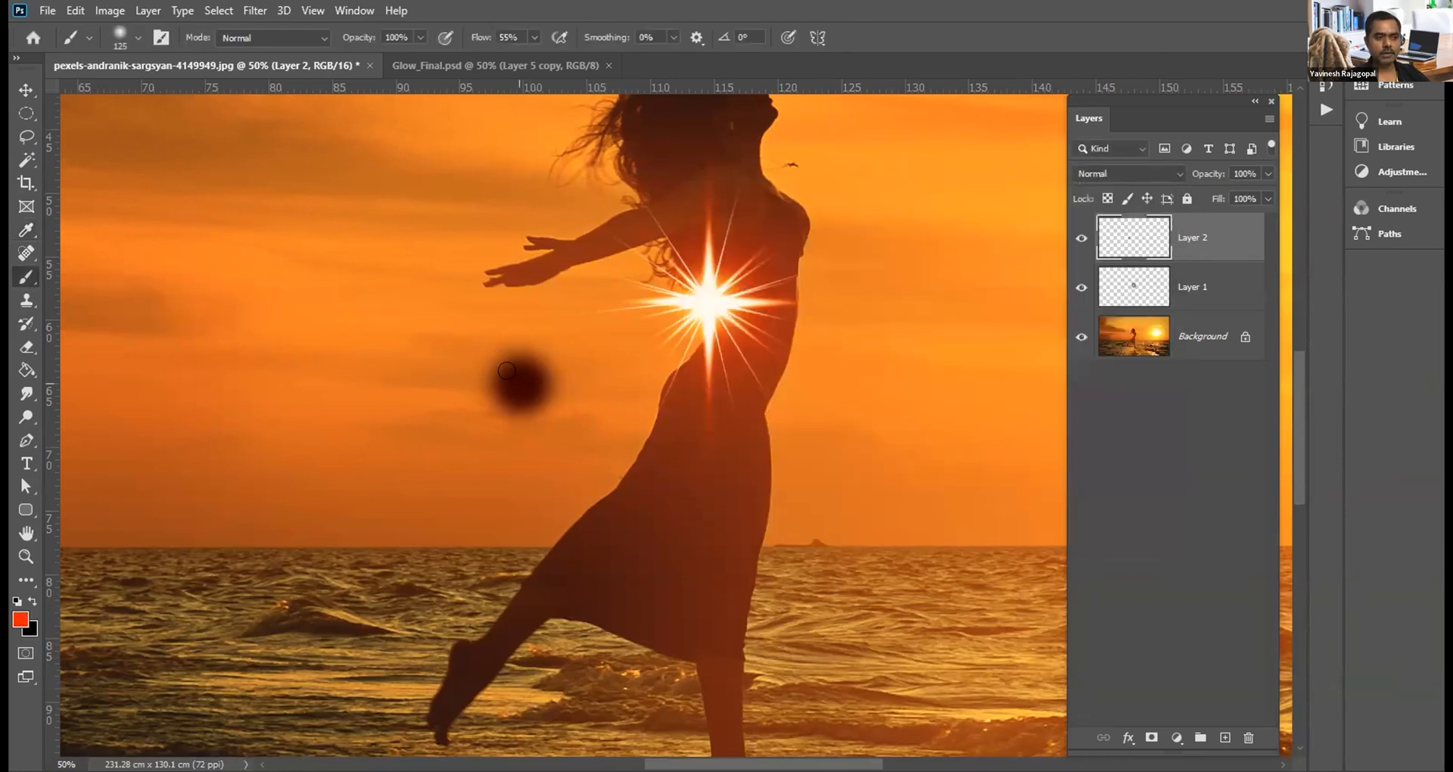
key("bracketleft")
key("bracketleft")
left_click(506, 370)
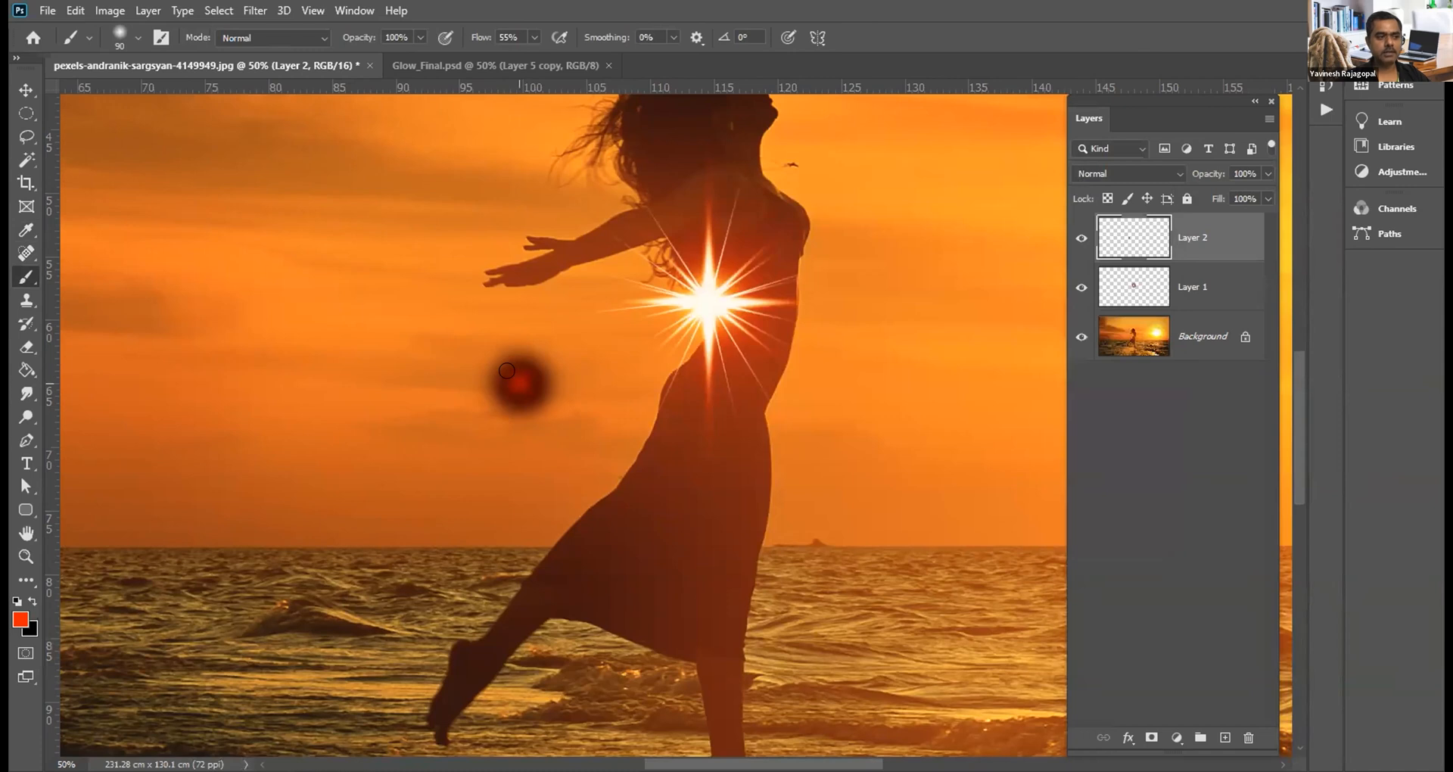
left_click(507, 370)
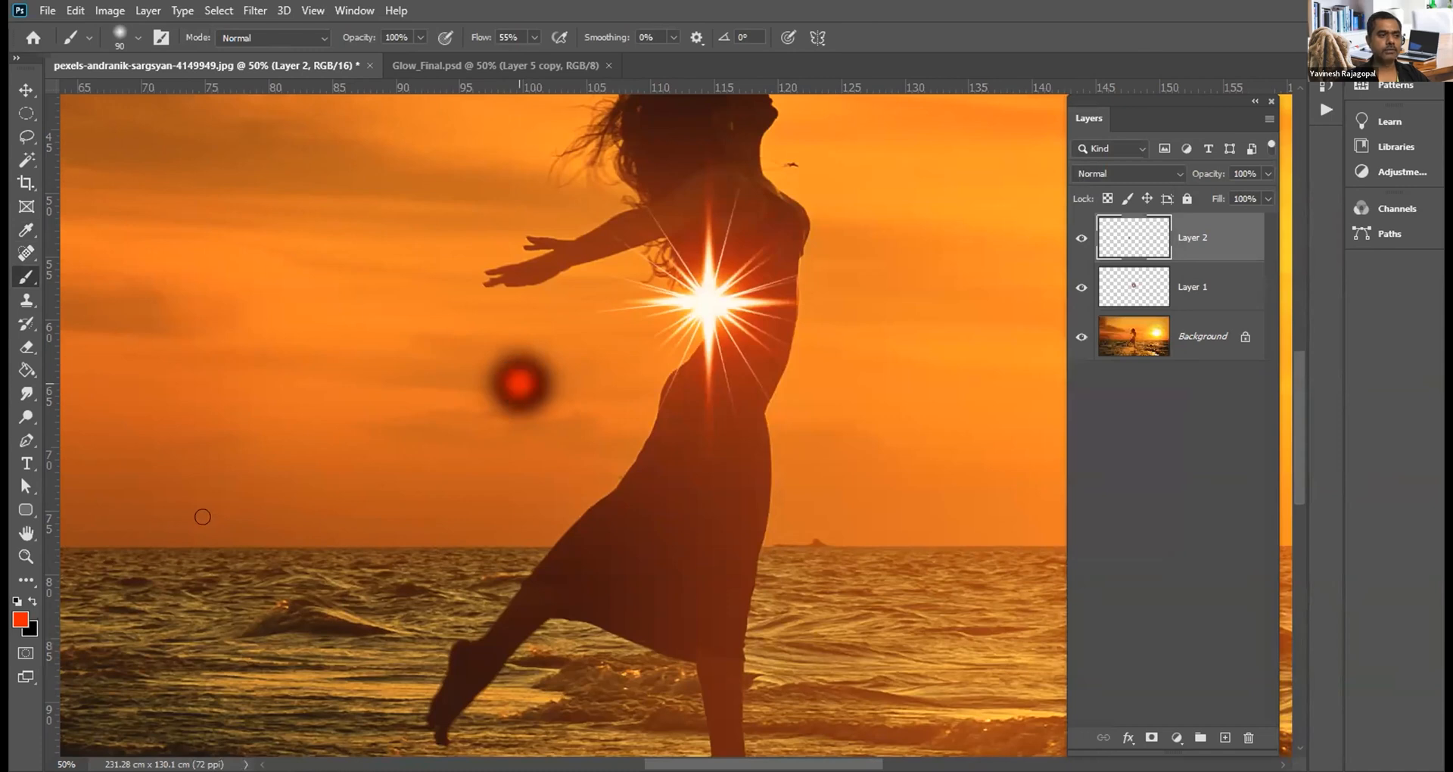
Step: Dab a 45 px amber (#ffae00) dot at the centre of the orange-red dot
left_click(18, 618)
left_click_drag(943, 449, 943, 432)
mouse_move(874, 250)
left_mouse_down()
mouse_move(876, 209)
mouse_move(936, 193)
mouse_move(1090, 224)
left_mouse_up()
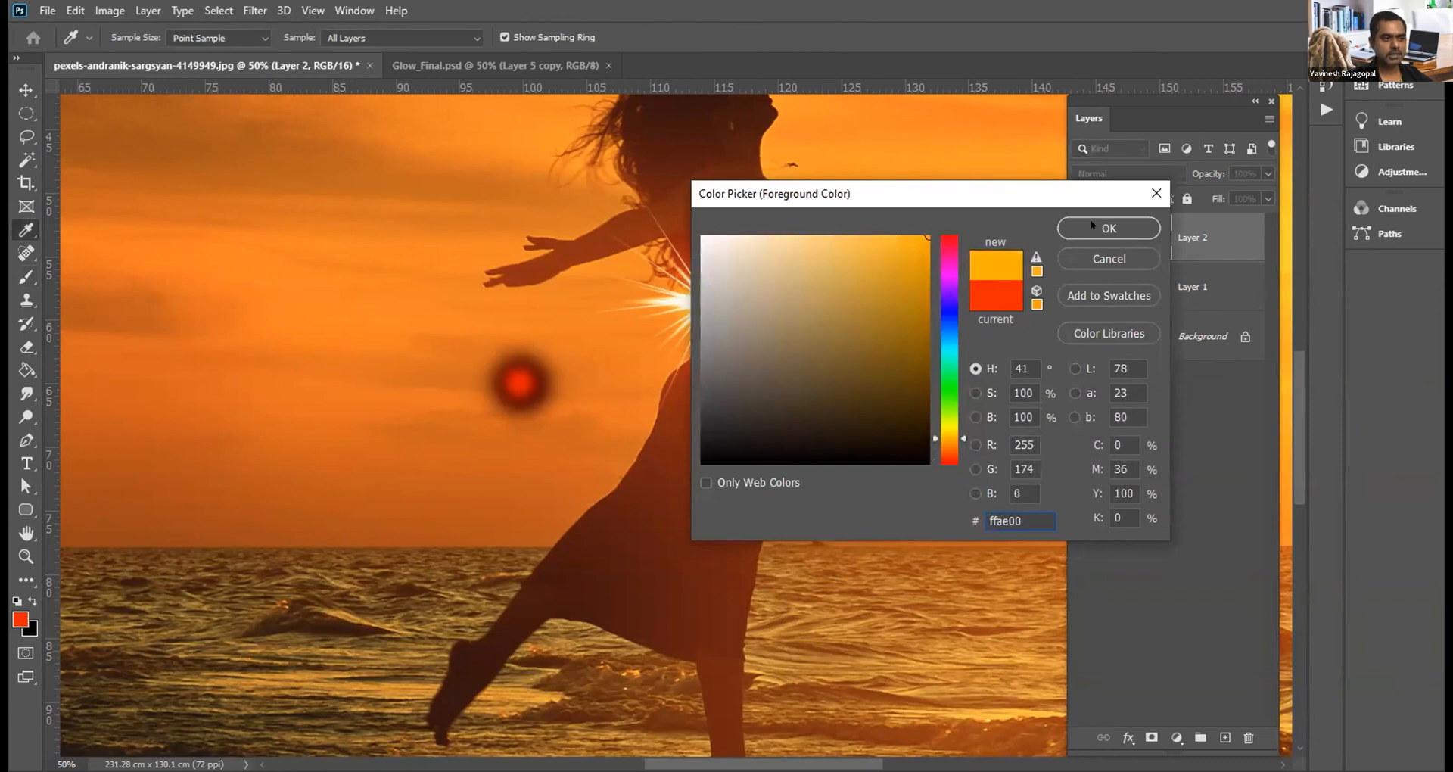
left_click(1091, 224)
key("bracketleft")
key("bracketleft")
key("bracketleft")
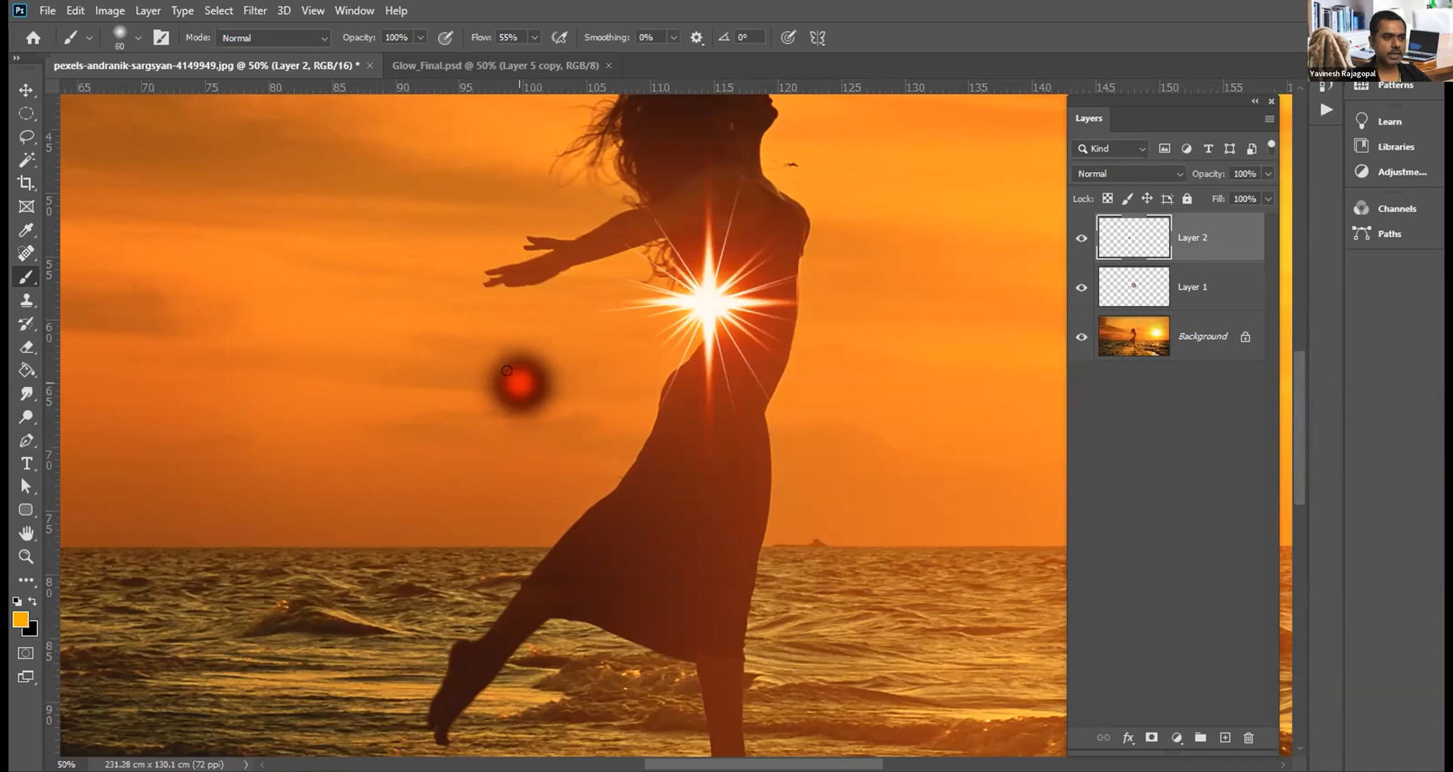
key("bracketleft")
left_click(518, 383)
left_click(518, 383)
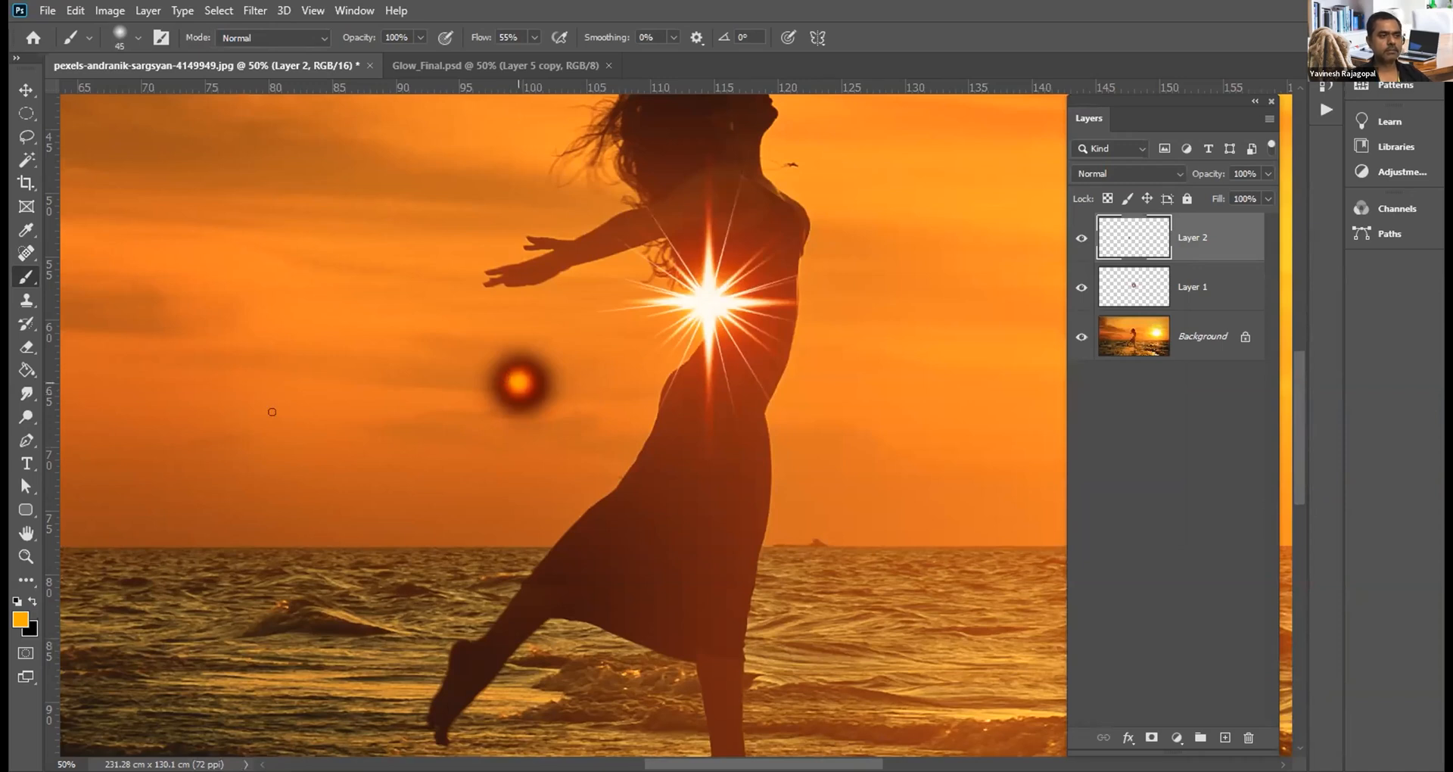
Step: Dab a 35 px light yellow (#fffd5d) dot at the centre of the amber dot
scroll(504, 376, "up", 2)
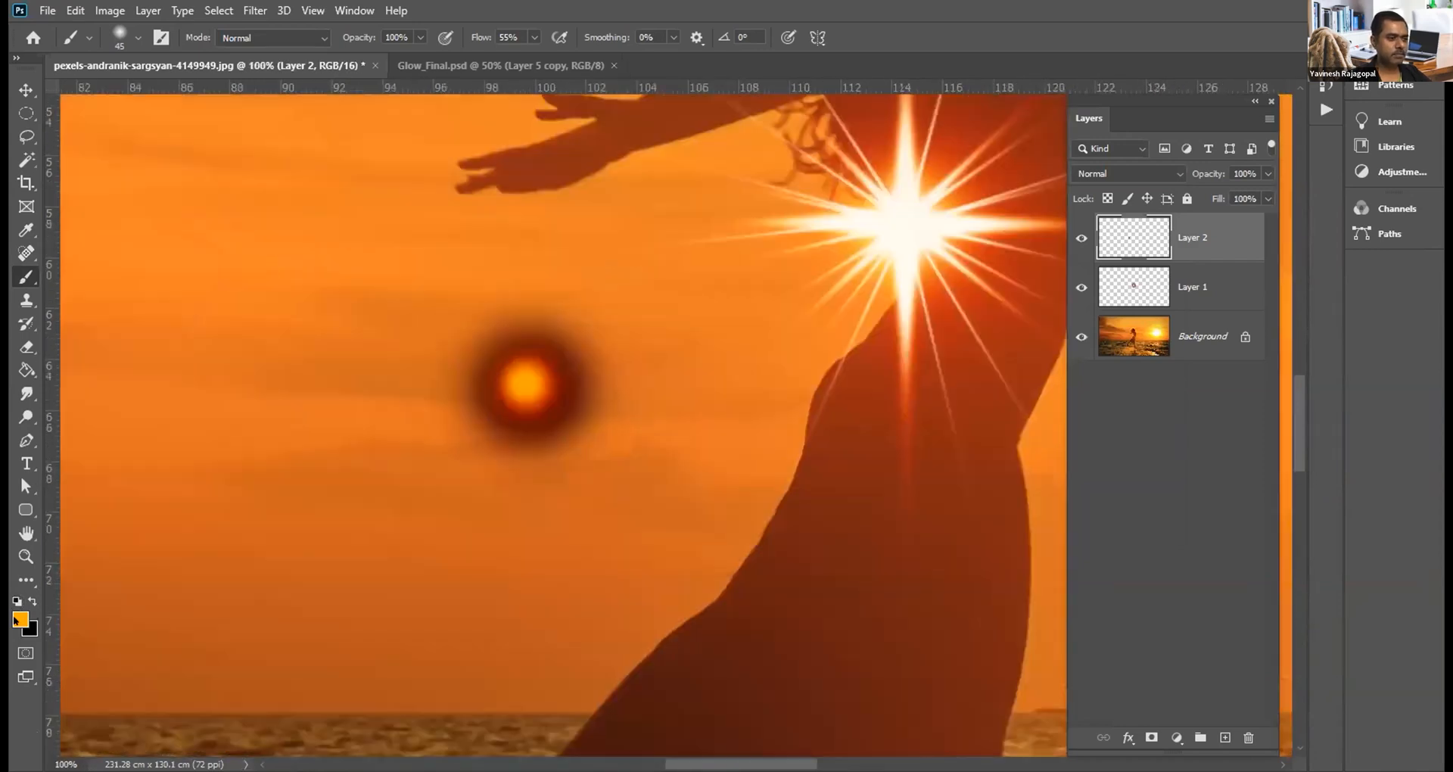
left_click(19, 619)
left_click(944, 426)
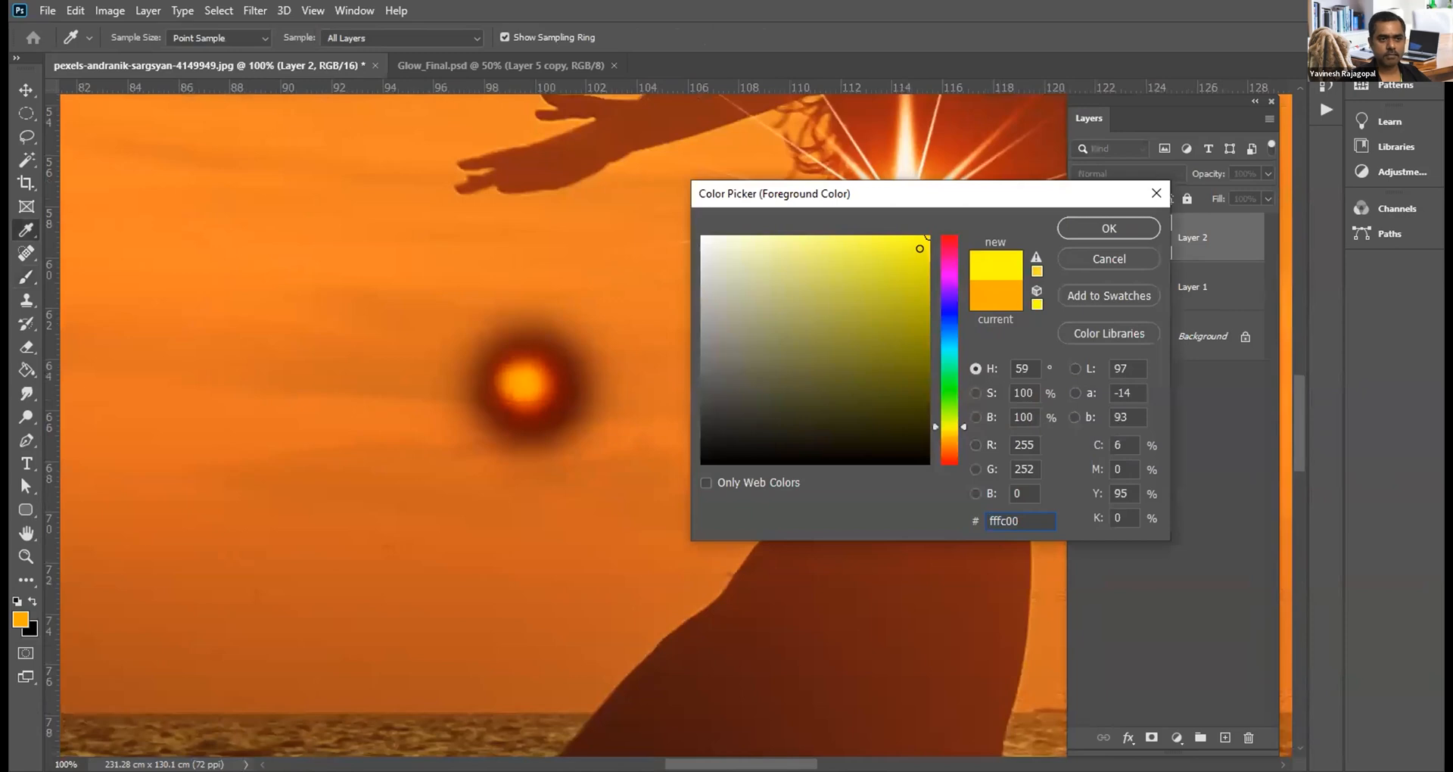
left_click_drag(911, 241, 846, 236)
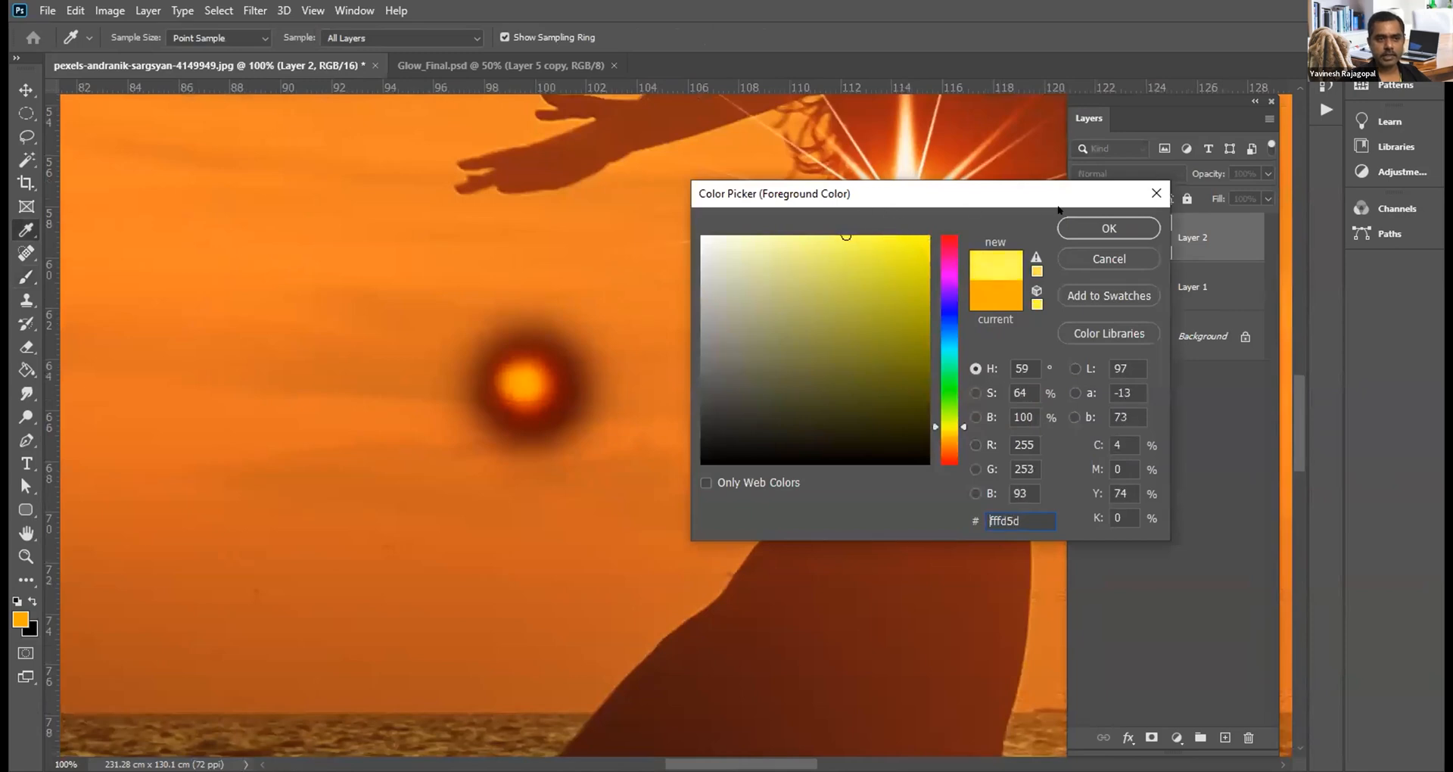
left_click(1076, 219)
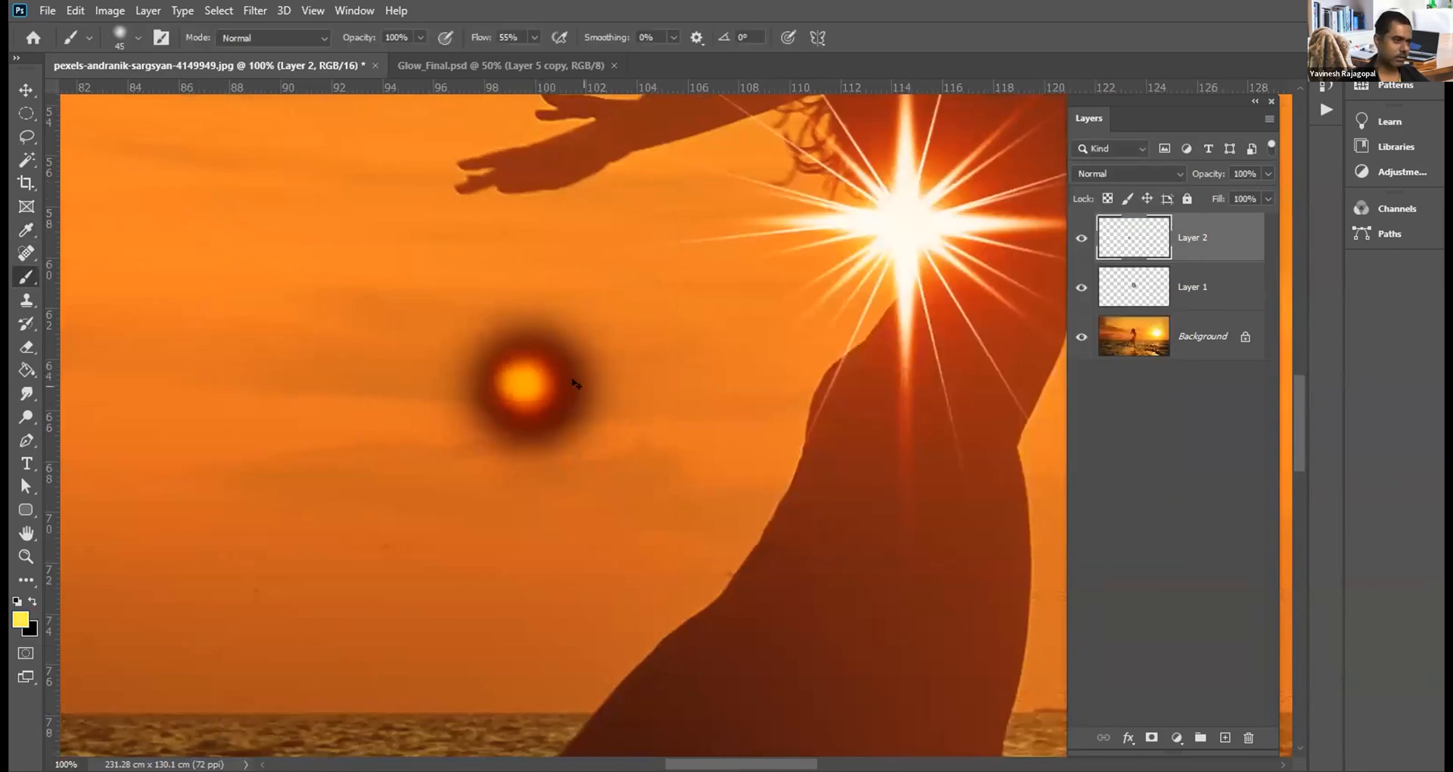
key("bracketleft")
key("bracketleft")
left_click(524, 384)
left_click(524, 385)
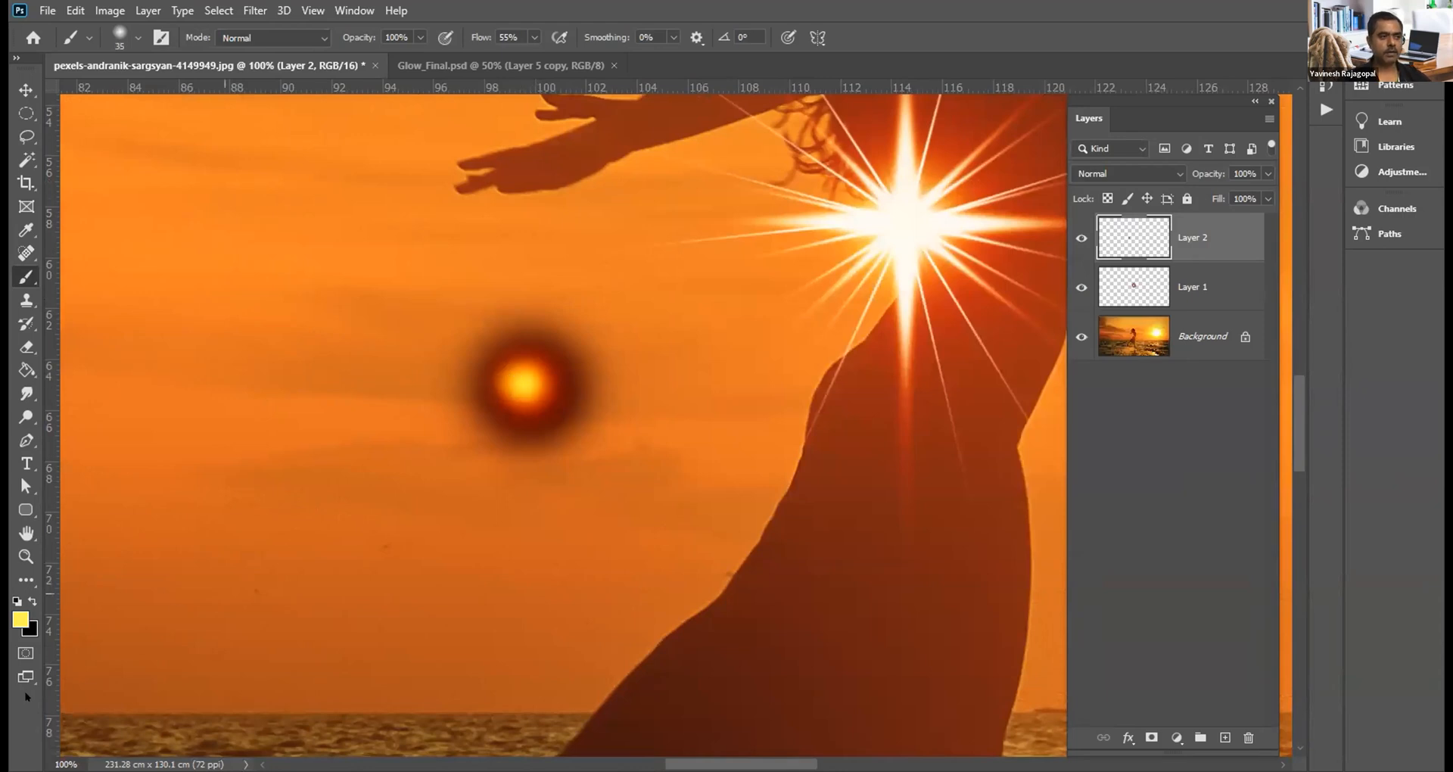
Step: Make white the foreground colour and dab a 15 px highlight at the centre of the glowing dot
left_click(17, 601)
left_click(33, 601)
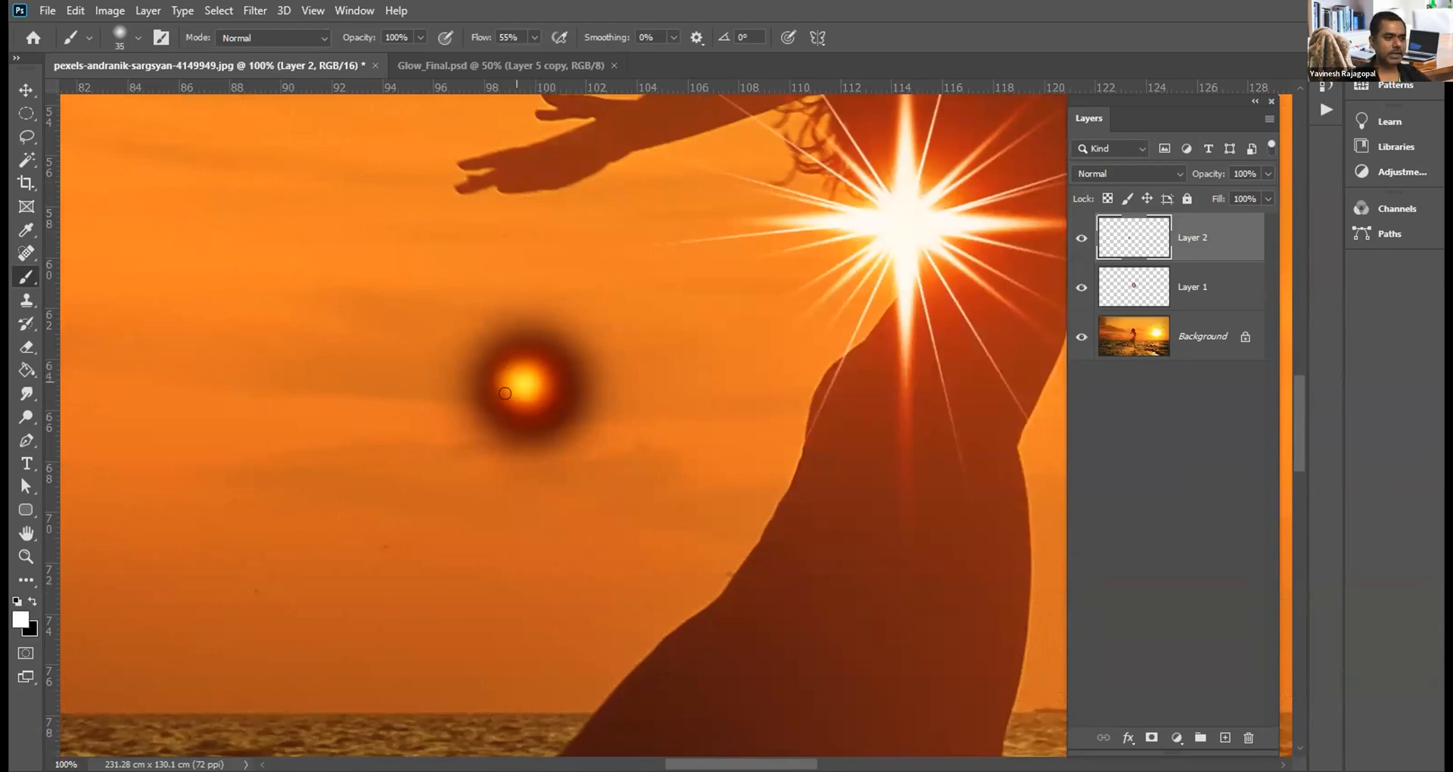
key("bracketleft")
key("bracketleft")
key("bracketleft")
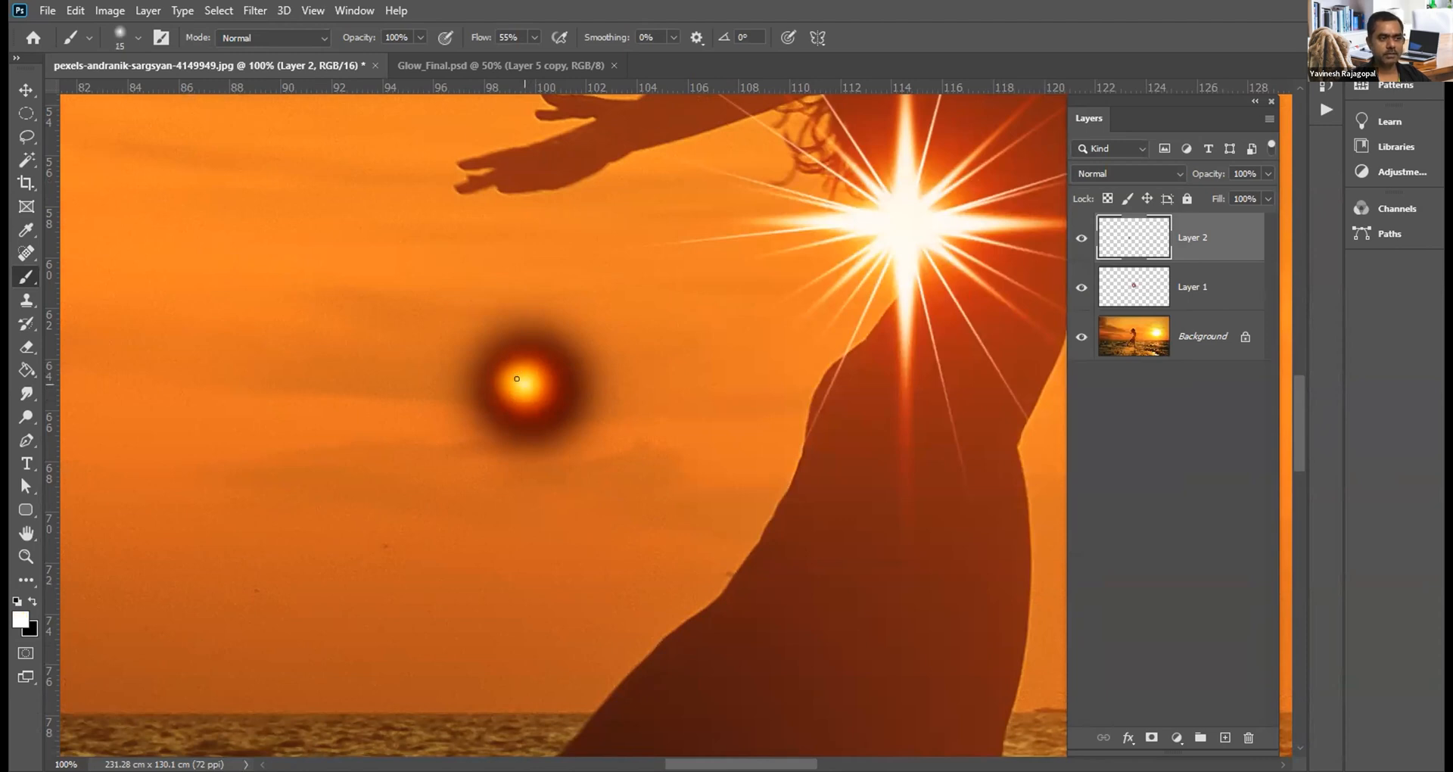
Step: Dab a 25 px white highlight at the centre of the glowing dot and move the dot to the edge of the dress
key("bracketright")
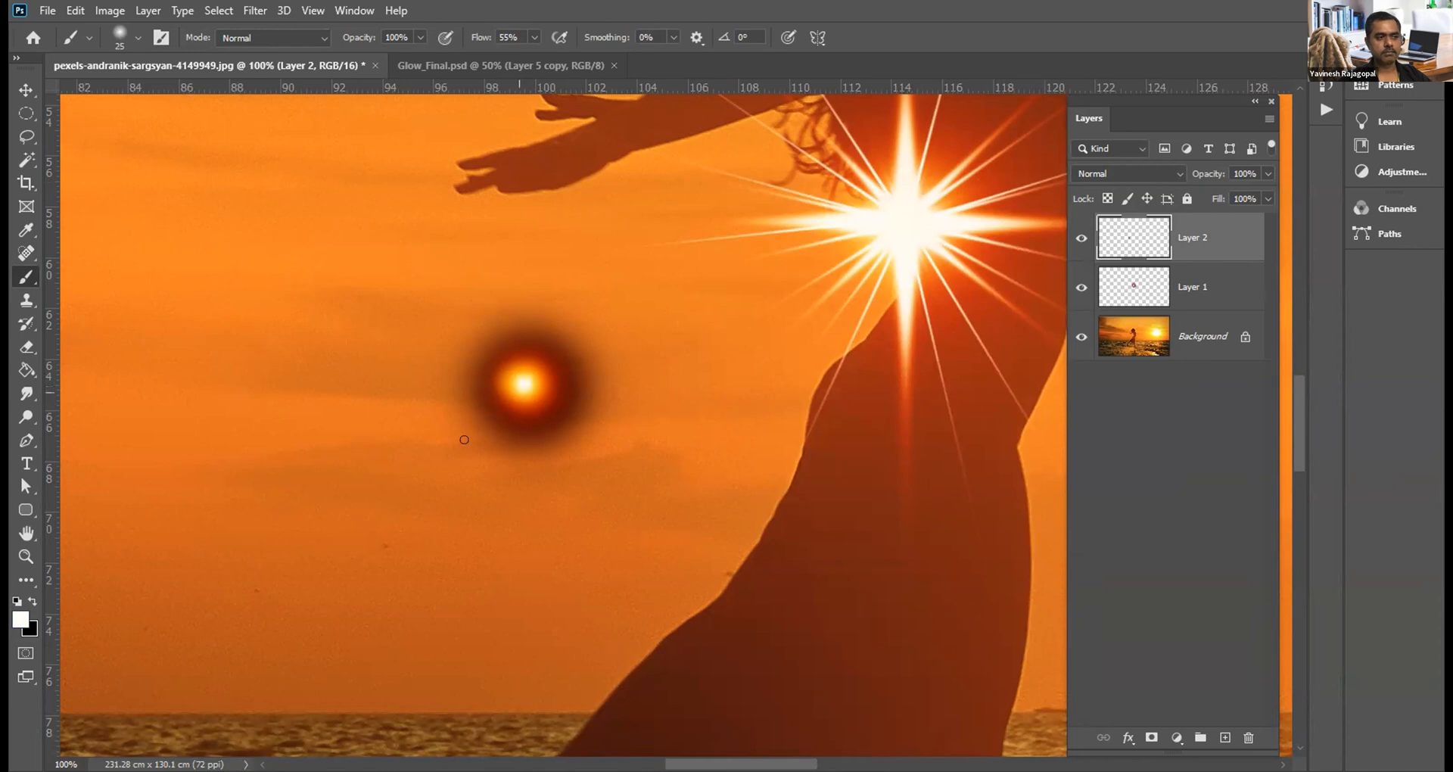
key("v")
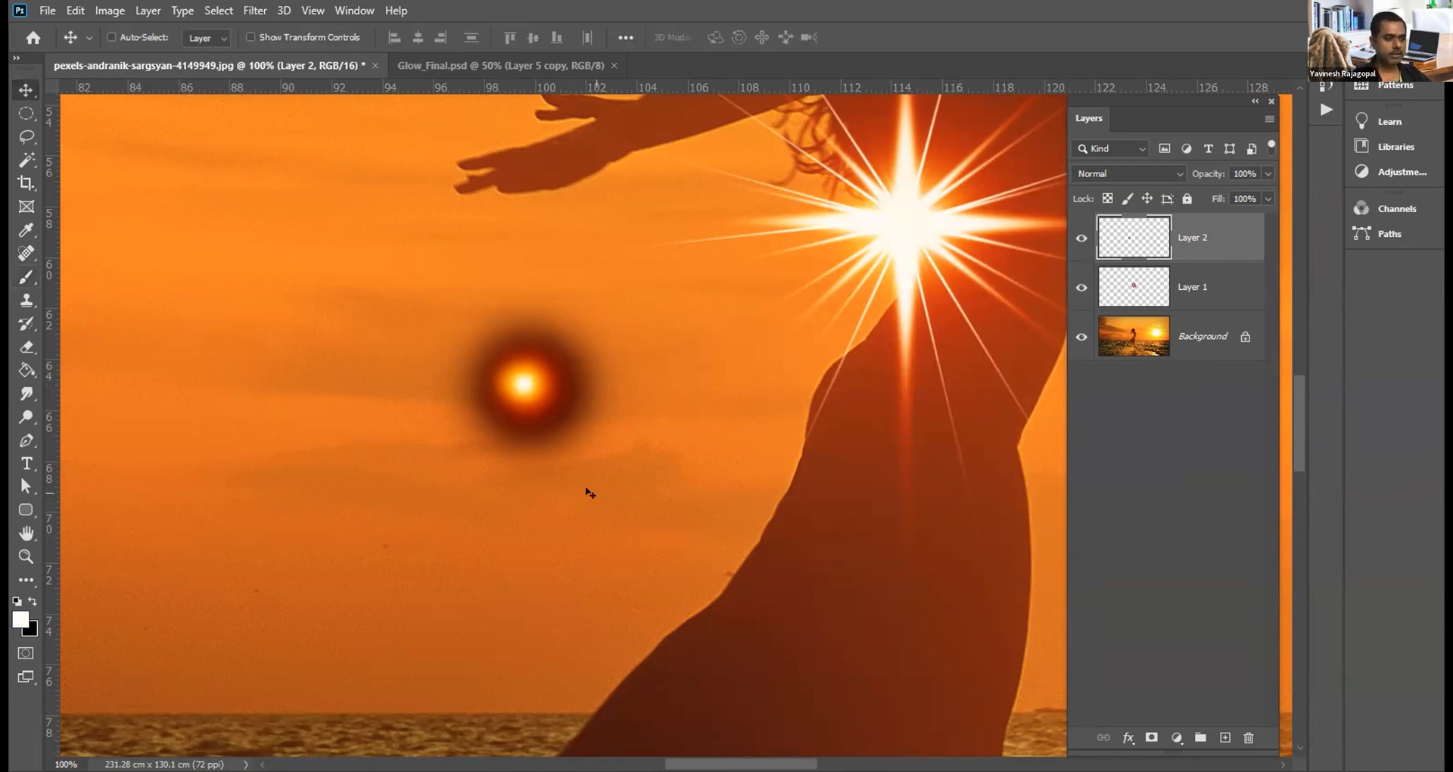
scroll(506, 425, "down", 1)
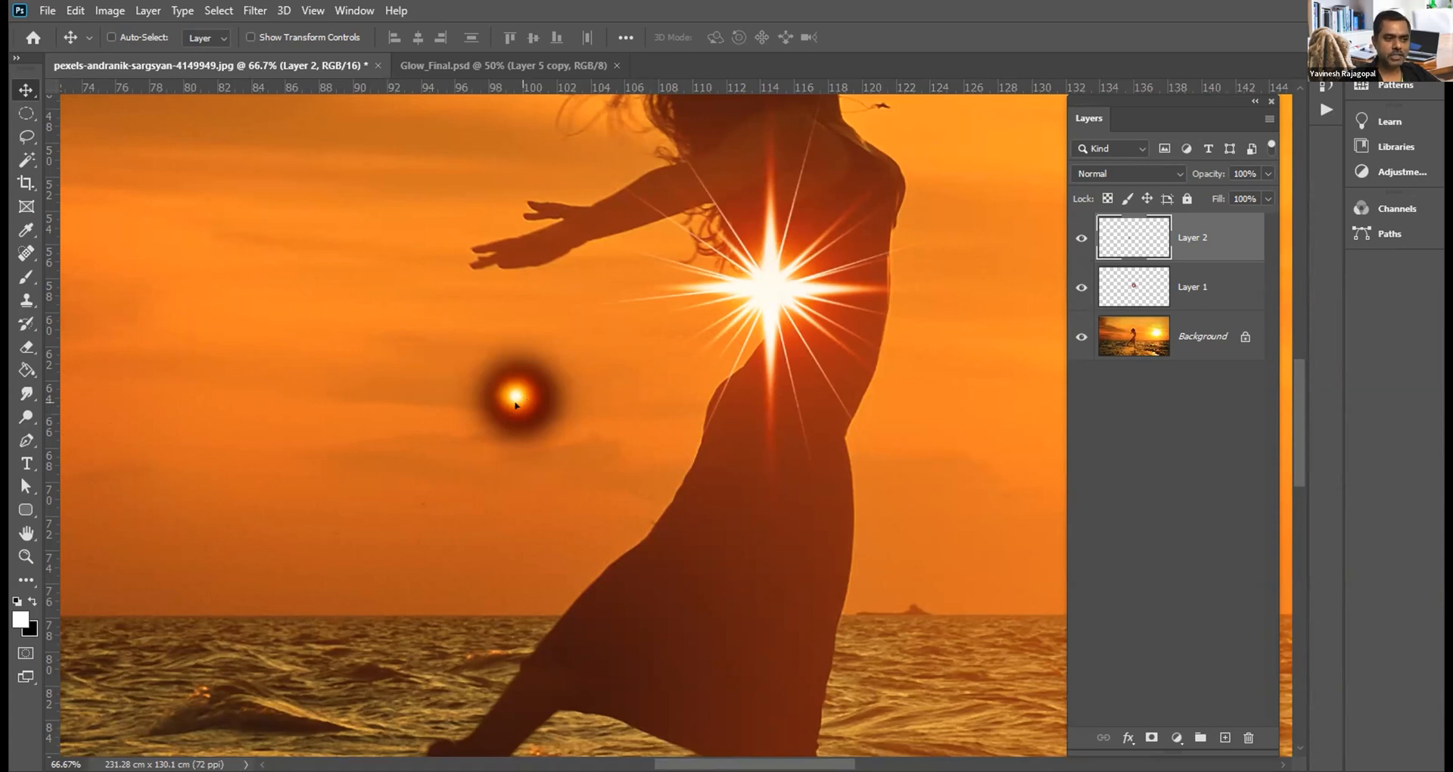
left_click_drag(516, 422, 560, 405)
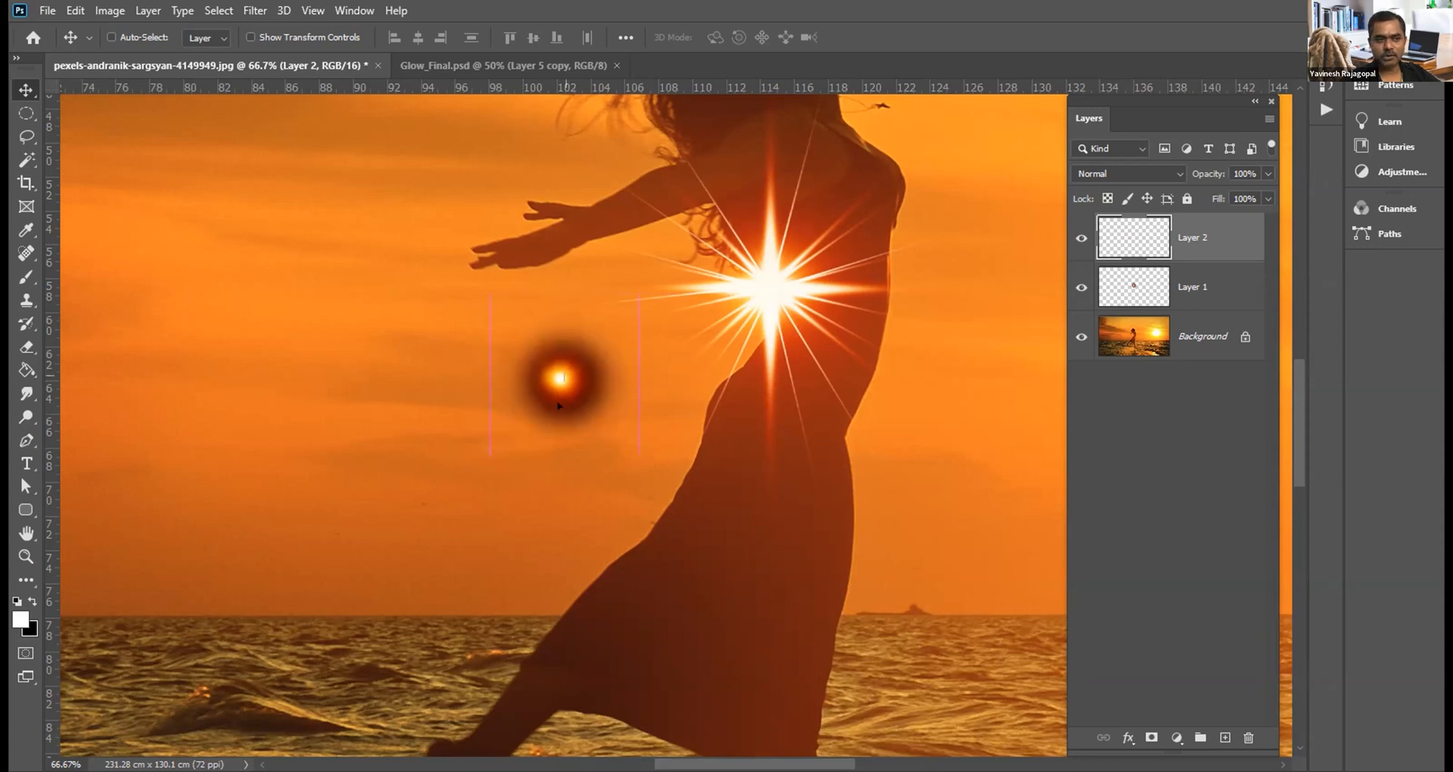
left_click_drag(701, 452, 700, 455)
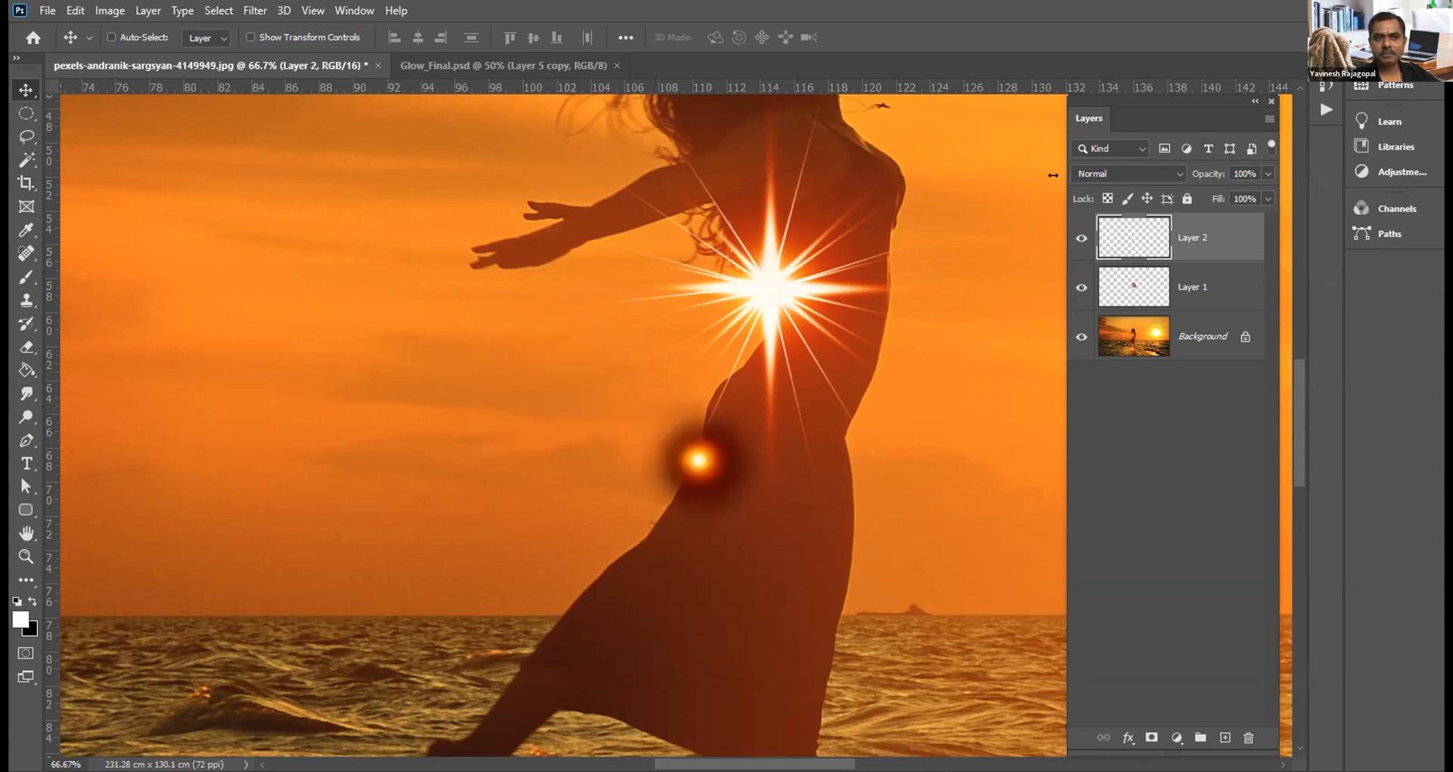
Step: Set Layer 2's blend mode to Screen and move its glowing dot onto the dress below the star flare
left_click(1101, 168)
left_click(1084, 323)
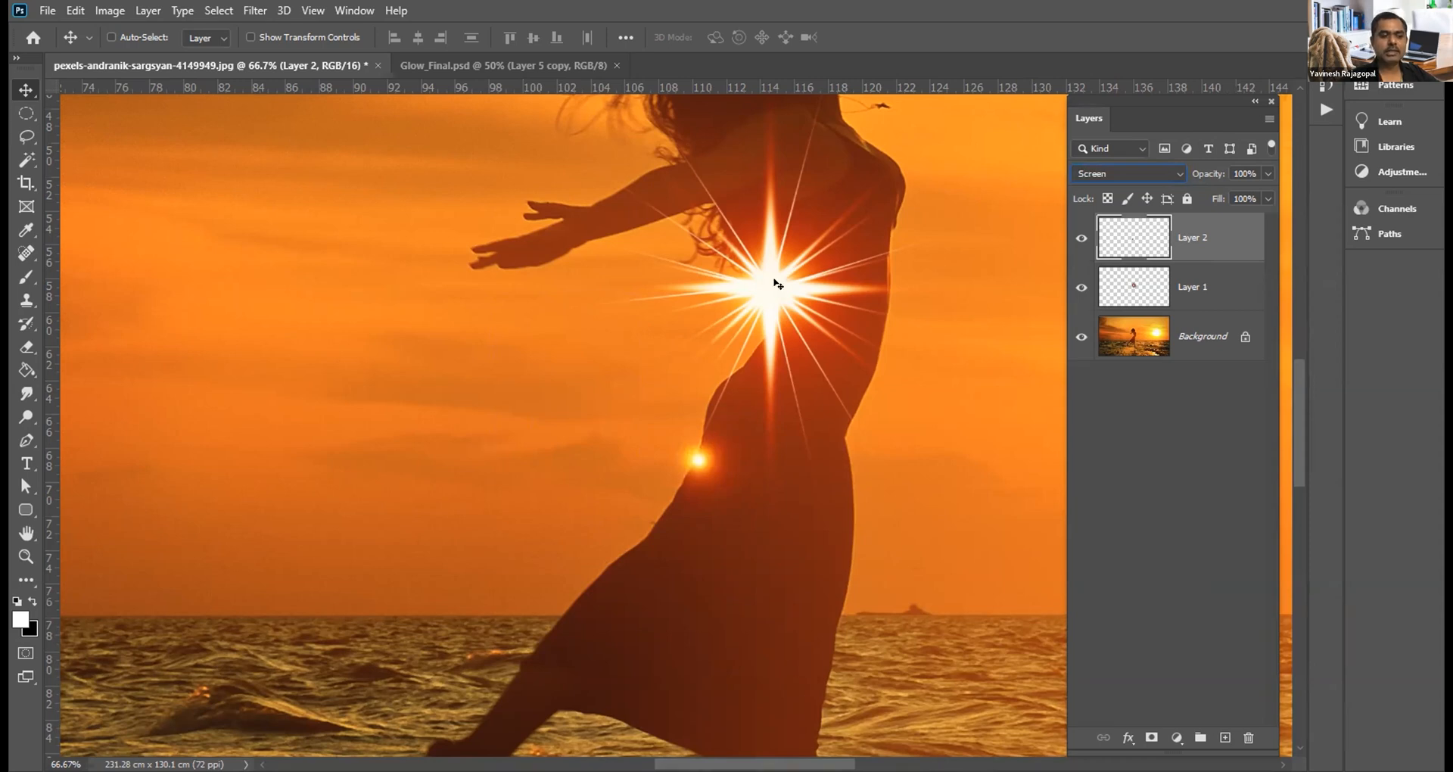
left_click_drag(730, 467, 765, 457)
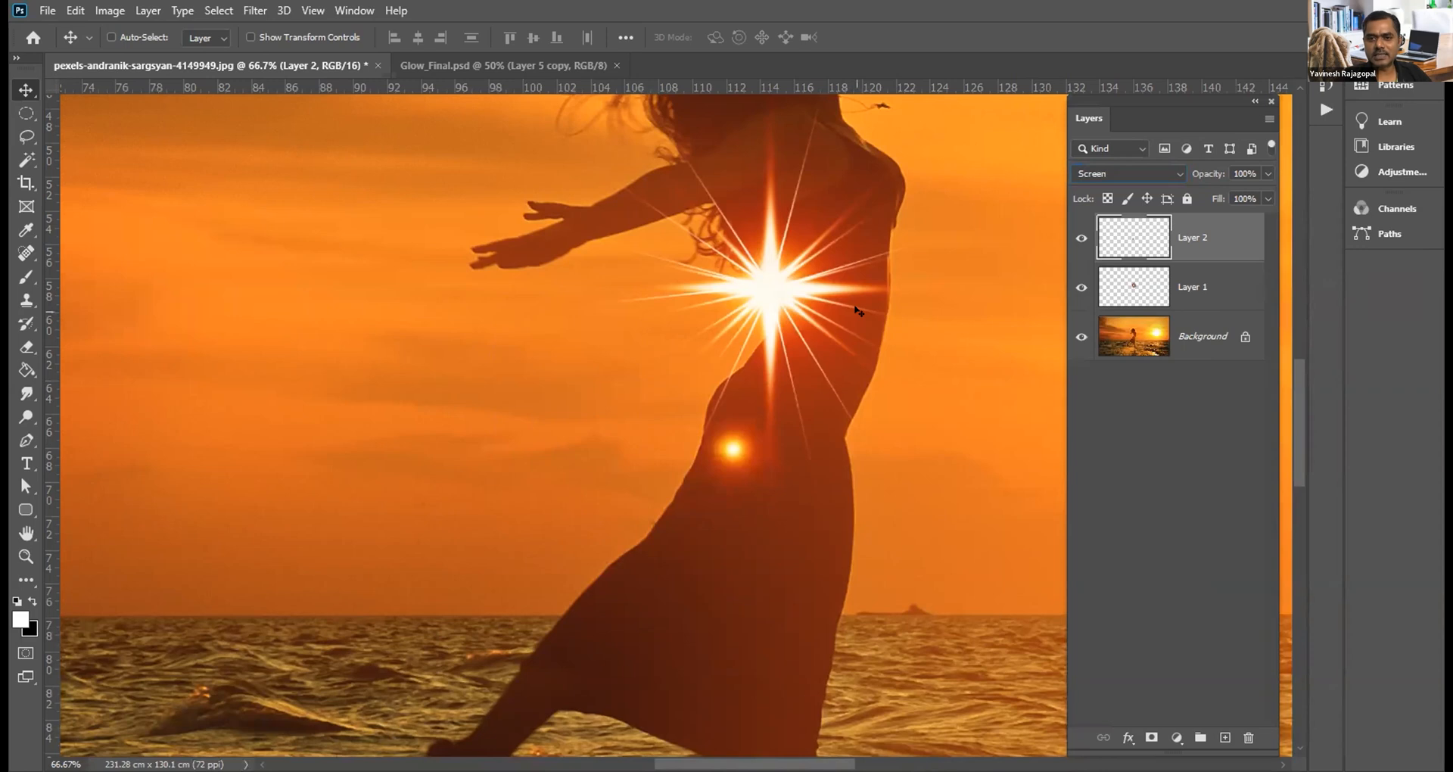
Step: Scale the glowing dot on Layer 2 down to about half its size
key("ctrl")
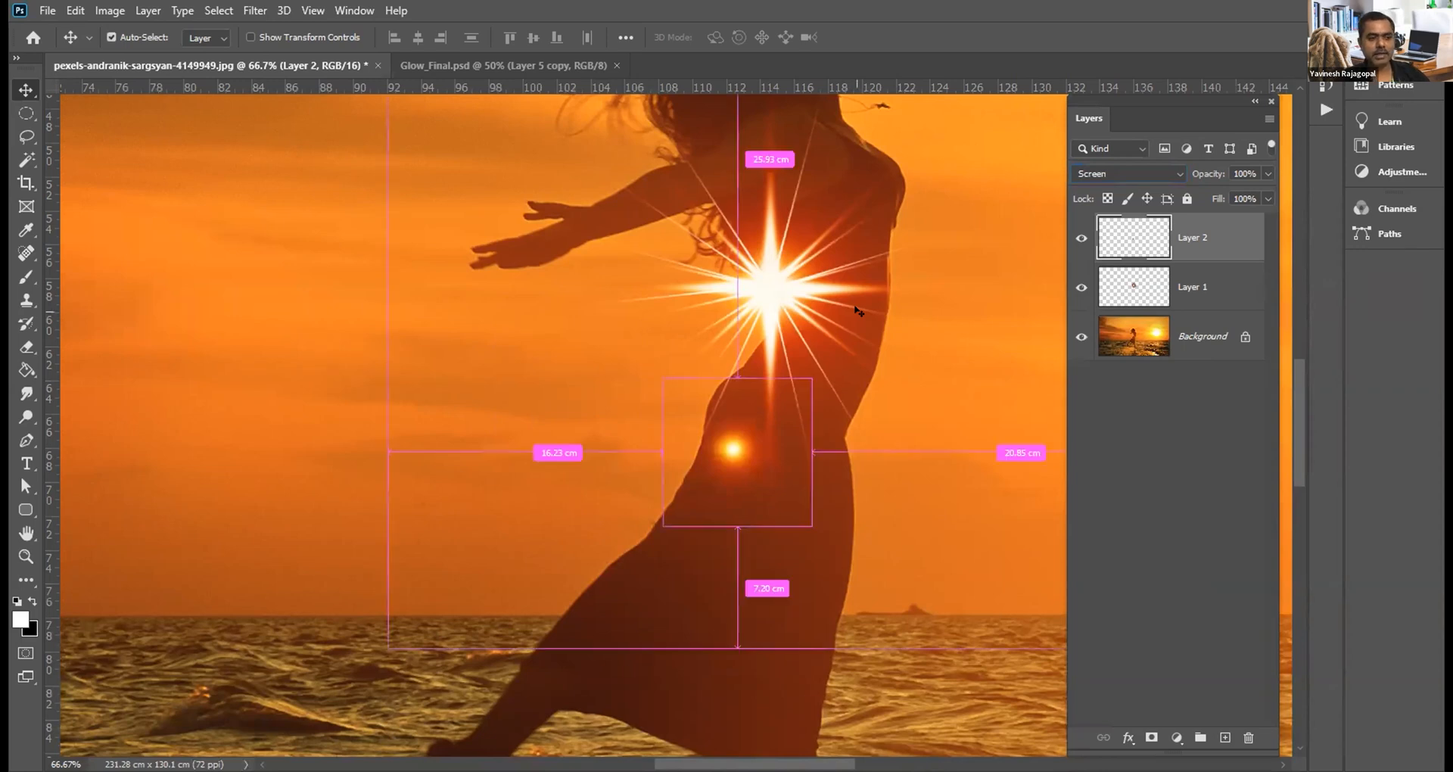
key("ctrl+t")
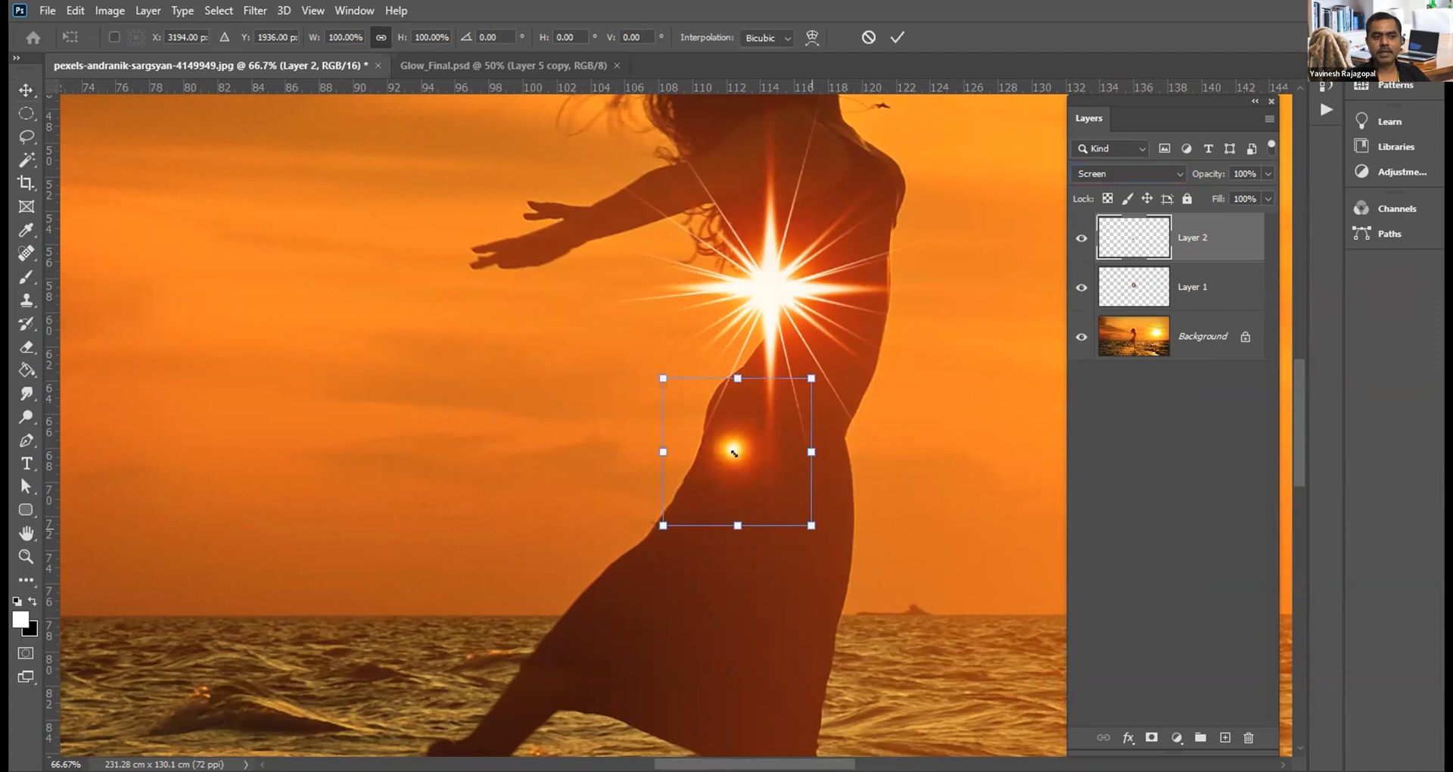
left_click_drag(811, 526, 734, 453)
key("Return")
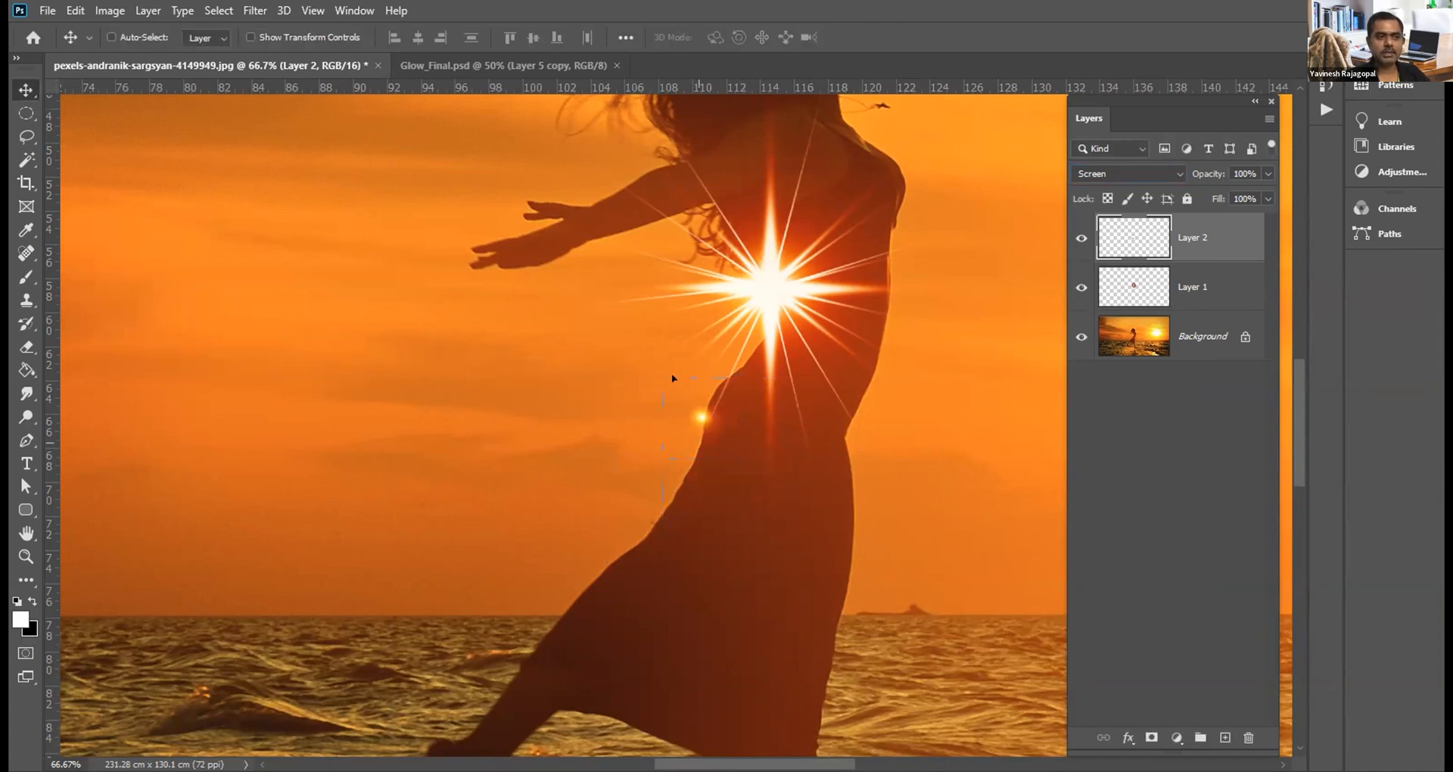
Step: Move the small glowing dot beside the star flare and scatter duplicates of it, each on its own layer, across the sky
left_click_drag(689, 442, 672, 349)
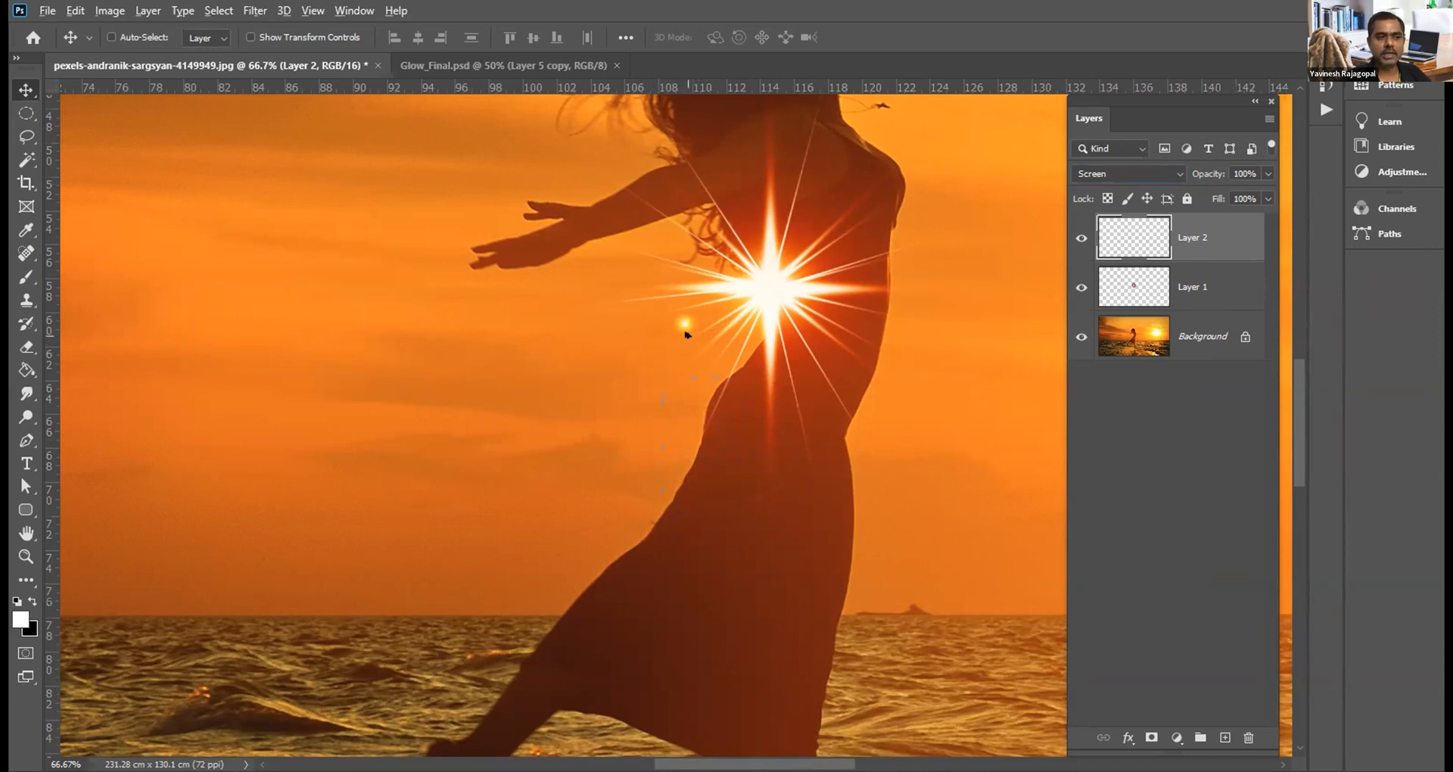
left_click_drag(684, 335, 585, 366, "alt")
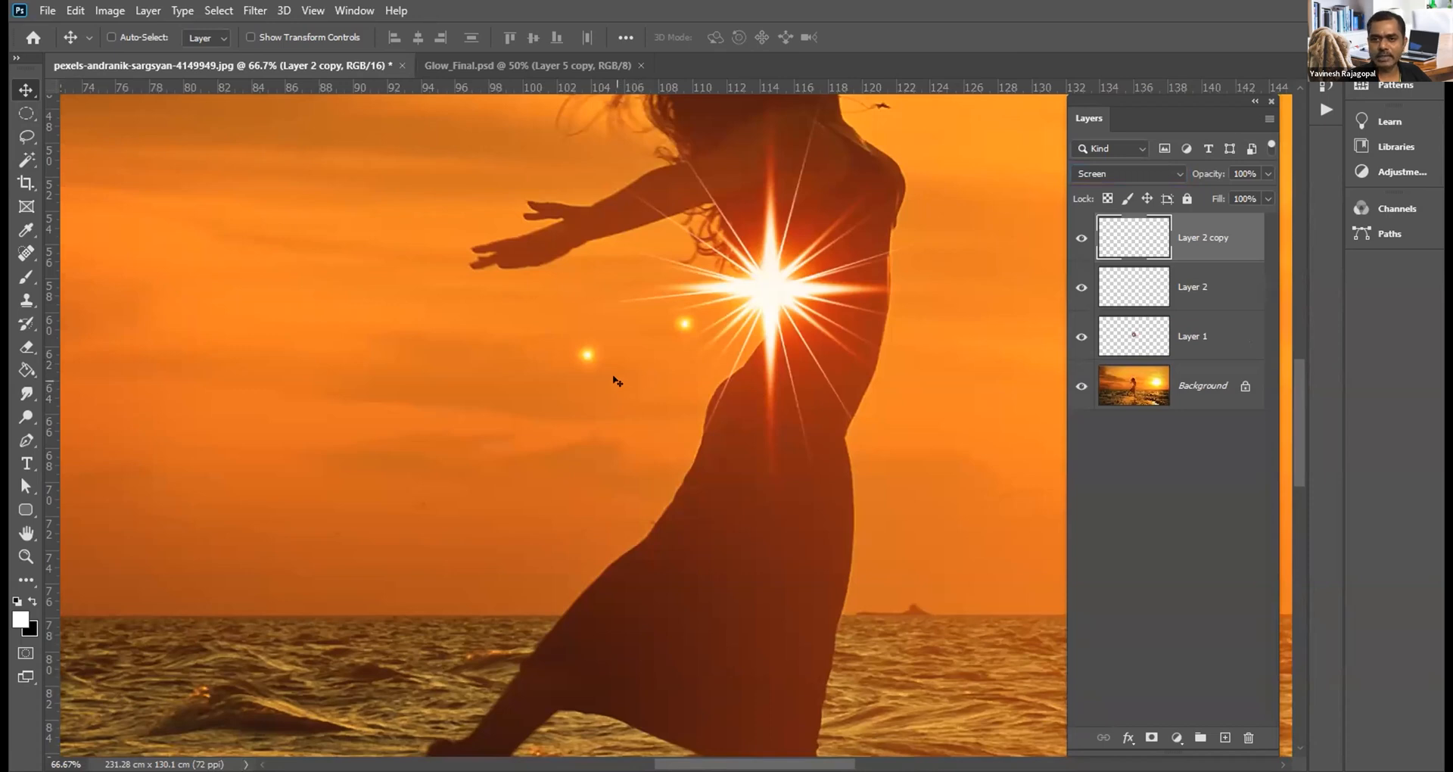
left_click_drag(612, 390, 484, 390)
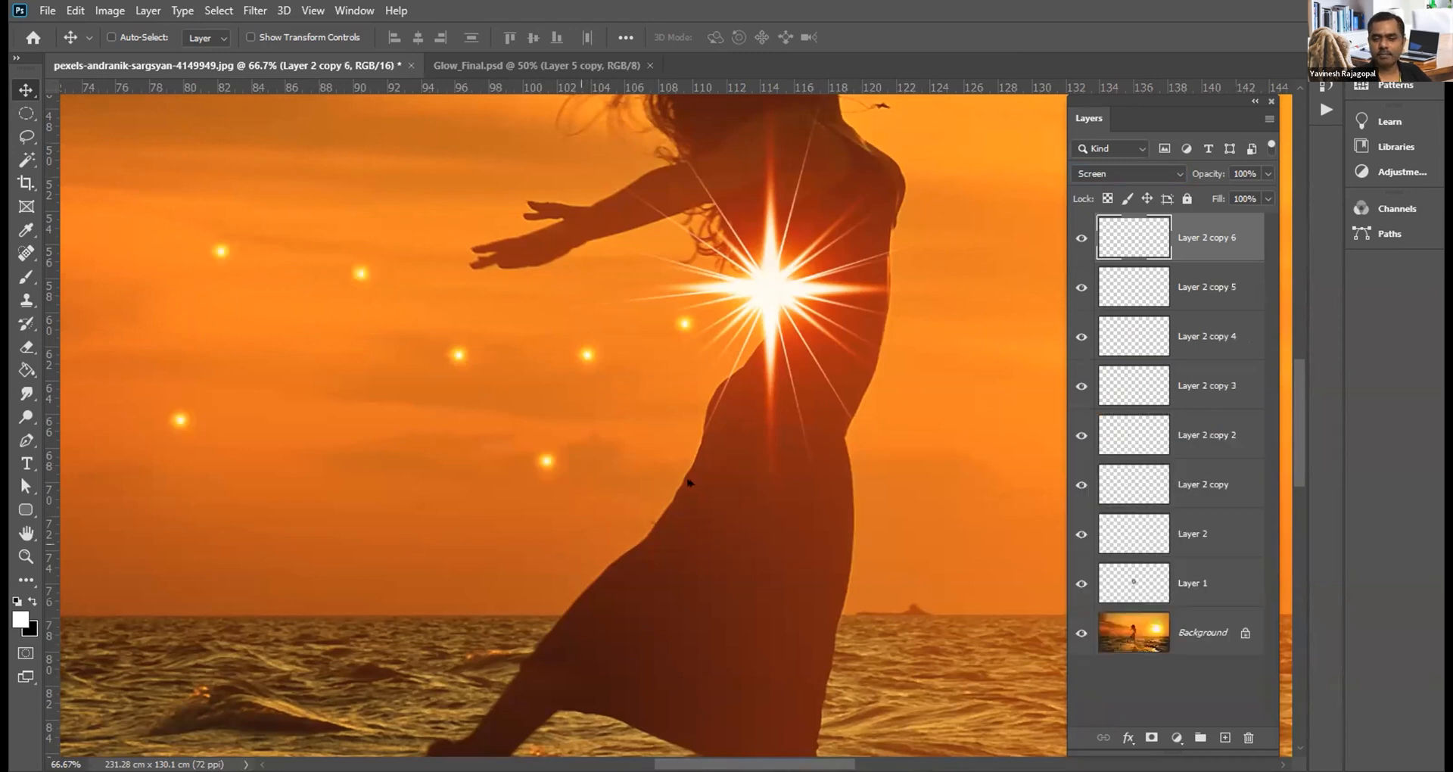
left_click_drag(566, 538, 687, 482)
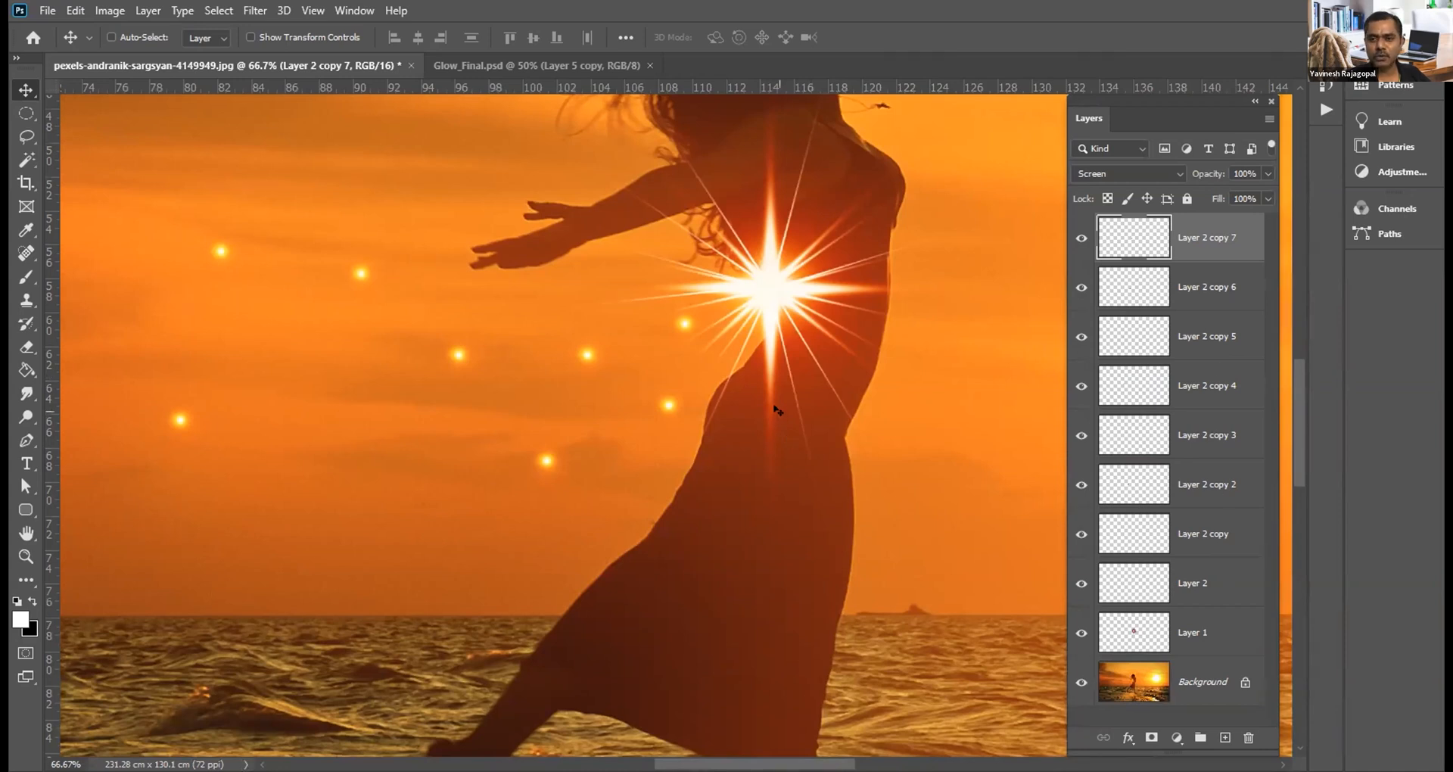
Step: Undo all the scattered dot duplicates and the last move of the original dot
key("ctrl+z")
key("ctrl+z")
key("ctrl+z")
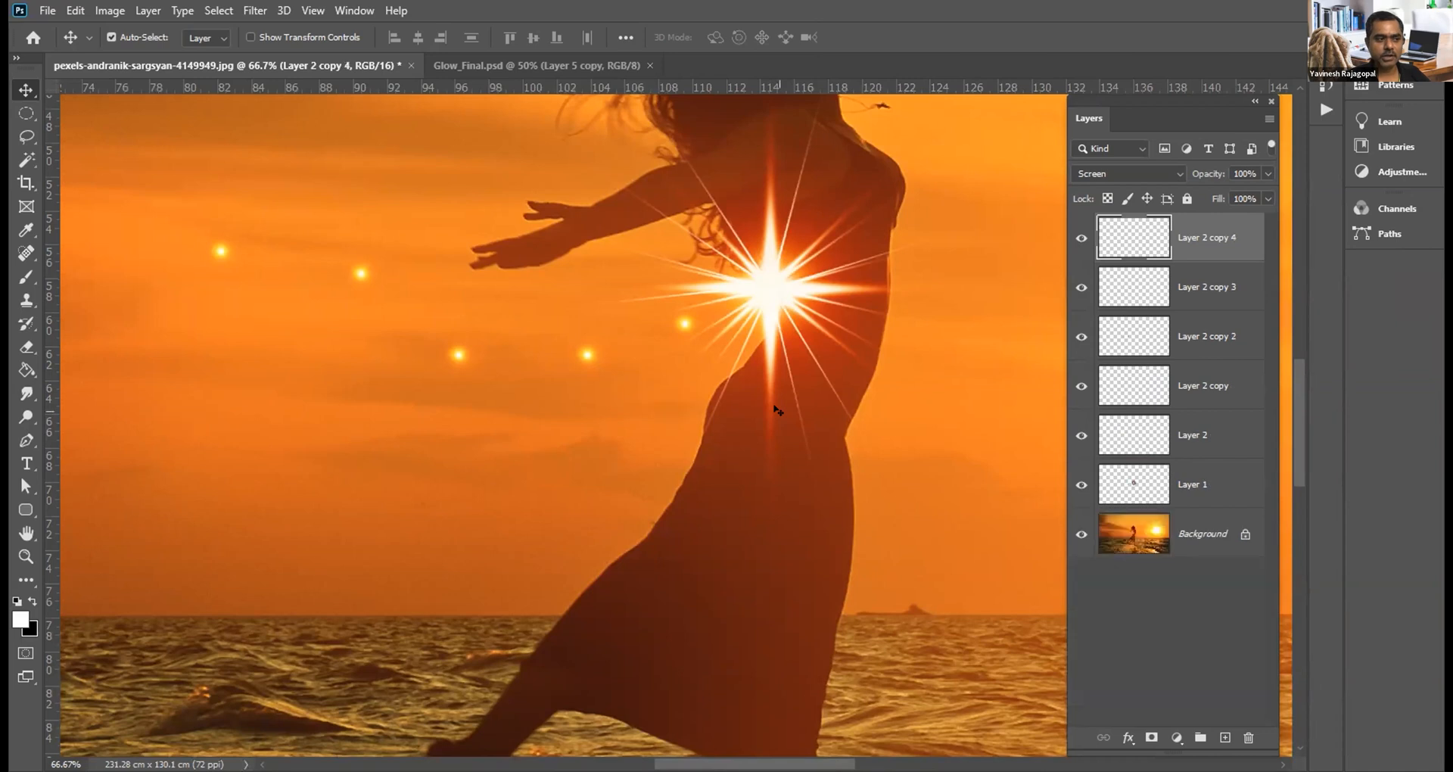
key("ctrl+z")
key("ctrl+z")
key("ctrl+z")
key("ctrl+z")
key("ctrl+z")
key("z")
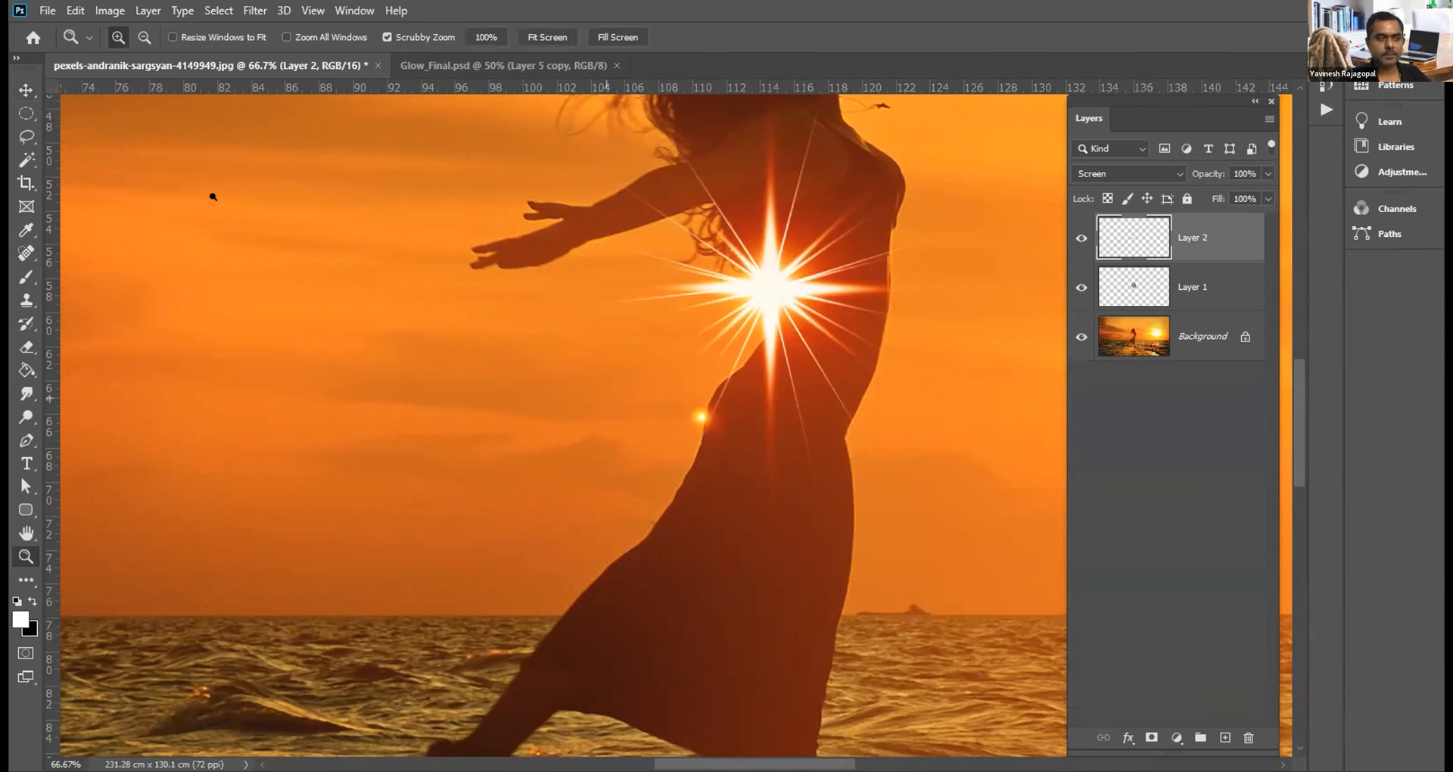
Step: Duplicate the glowing dot twice onto separate layers and place both copies in the sky beside the woman
left_click(26, 89)
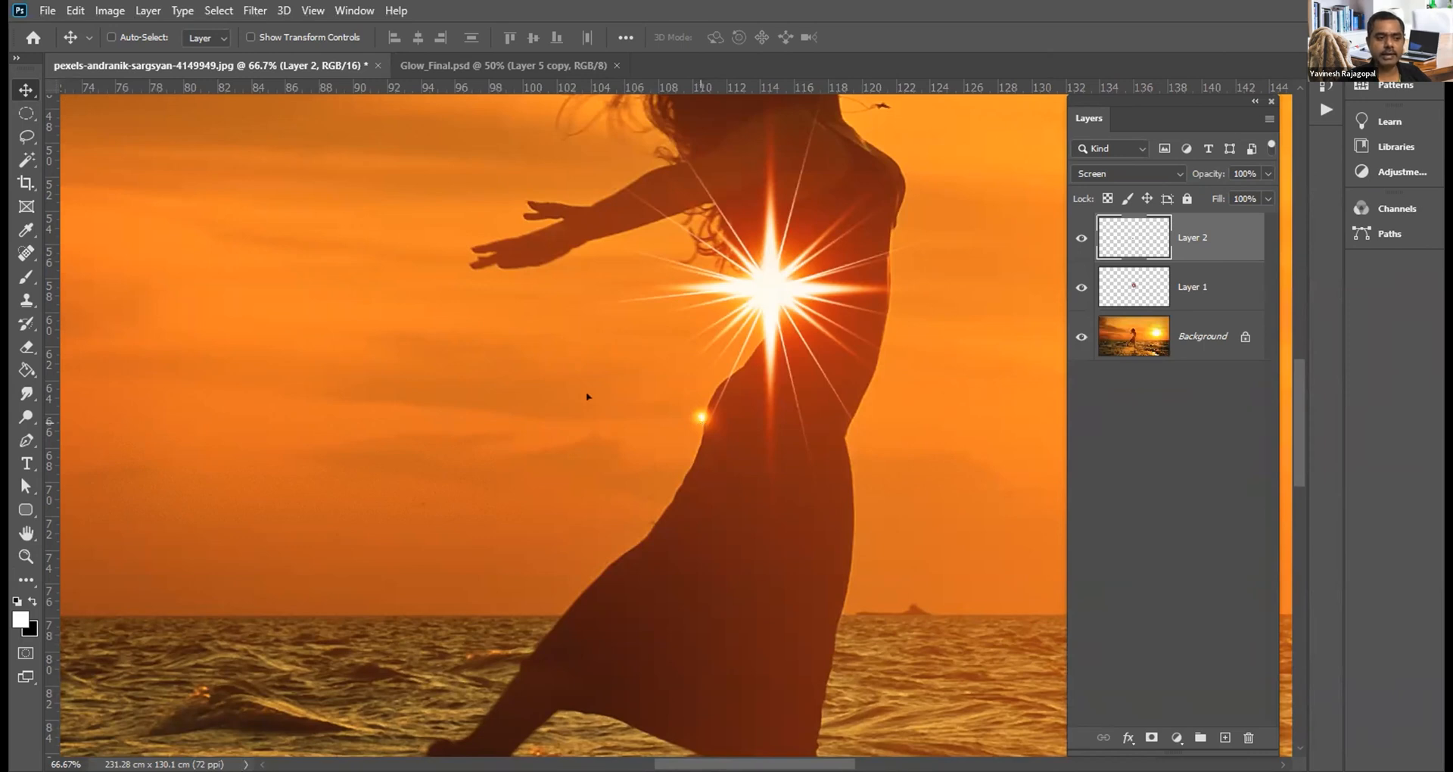
key("ctrl+j")
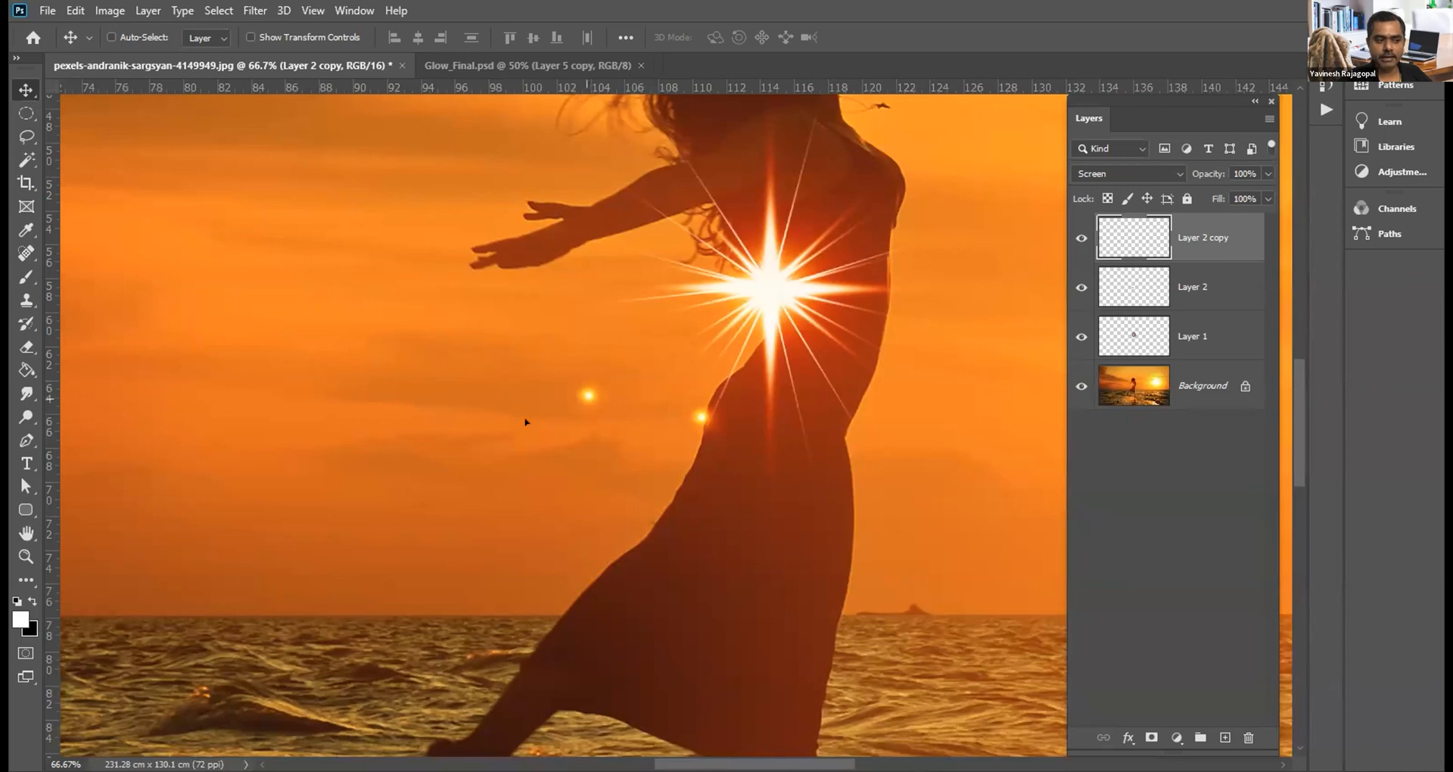
left_click_drag(588, 396, 507, 436, "alt")
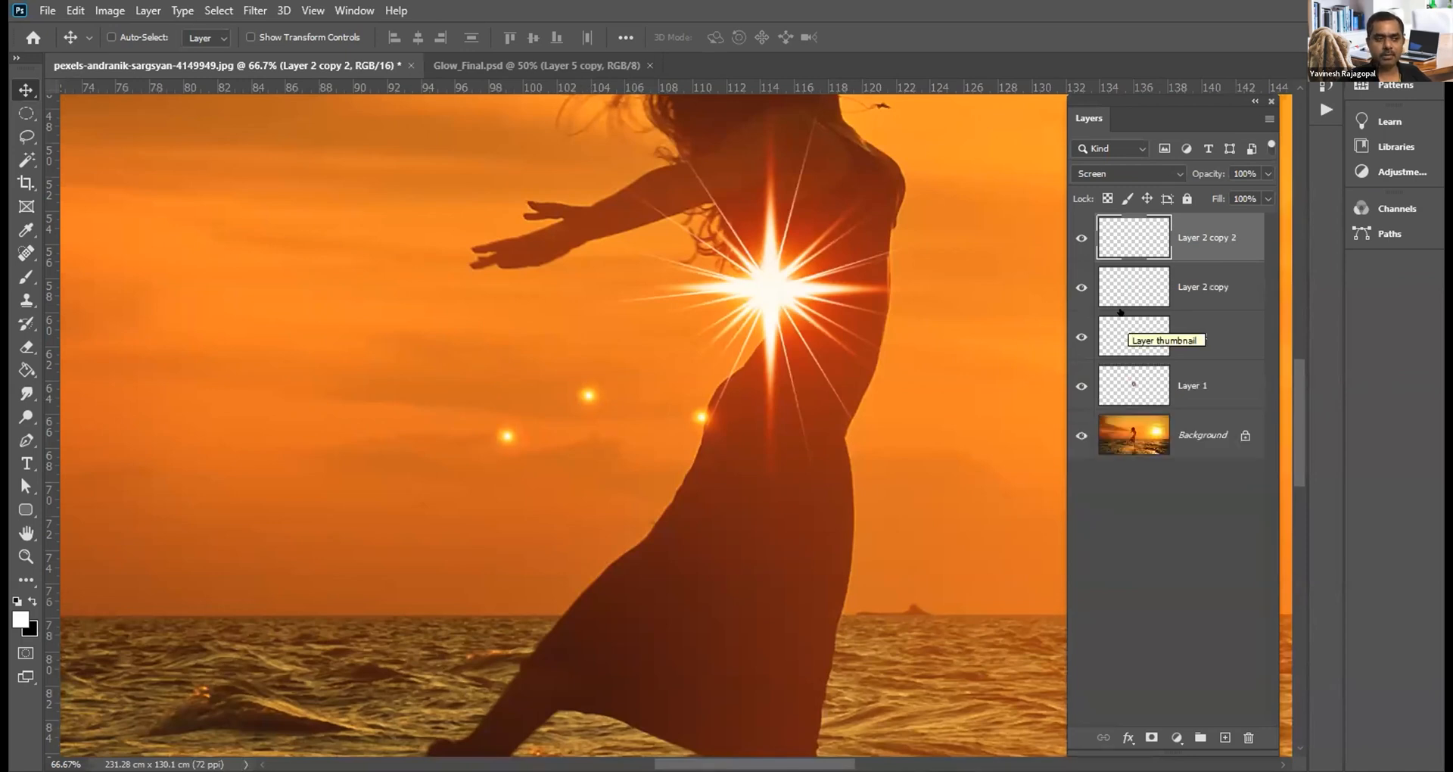
Step: Examine the dense particles around the legs in Glow_Final.psd, then return to the sunset photo
key("ctrl")
key("ctrl+Tab")
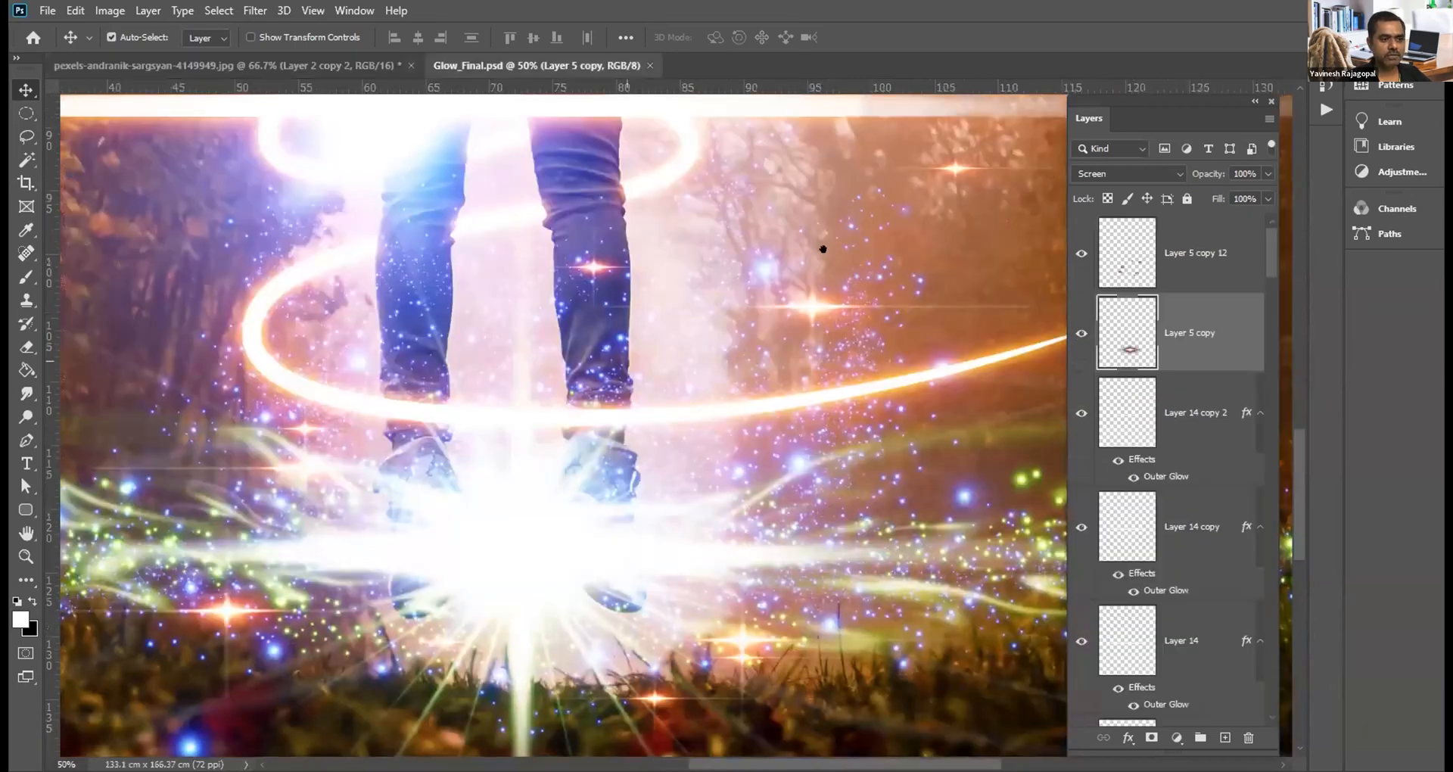
left_click_drag(721, 321, 802, 322)
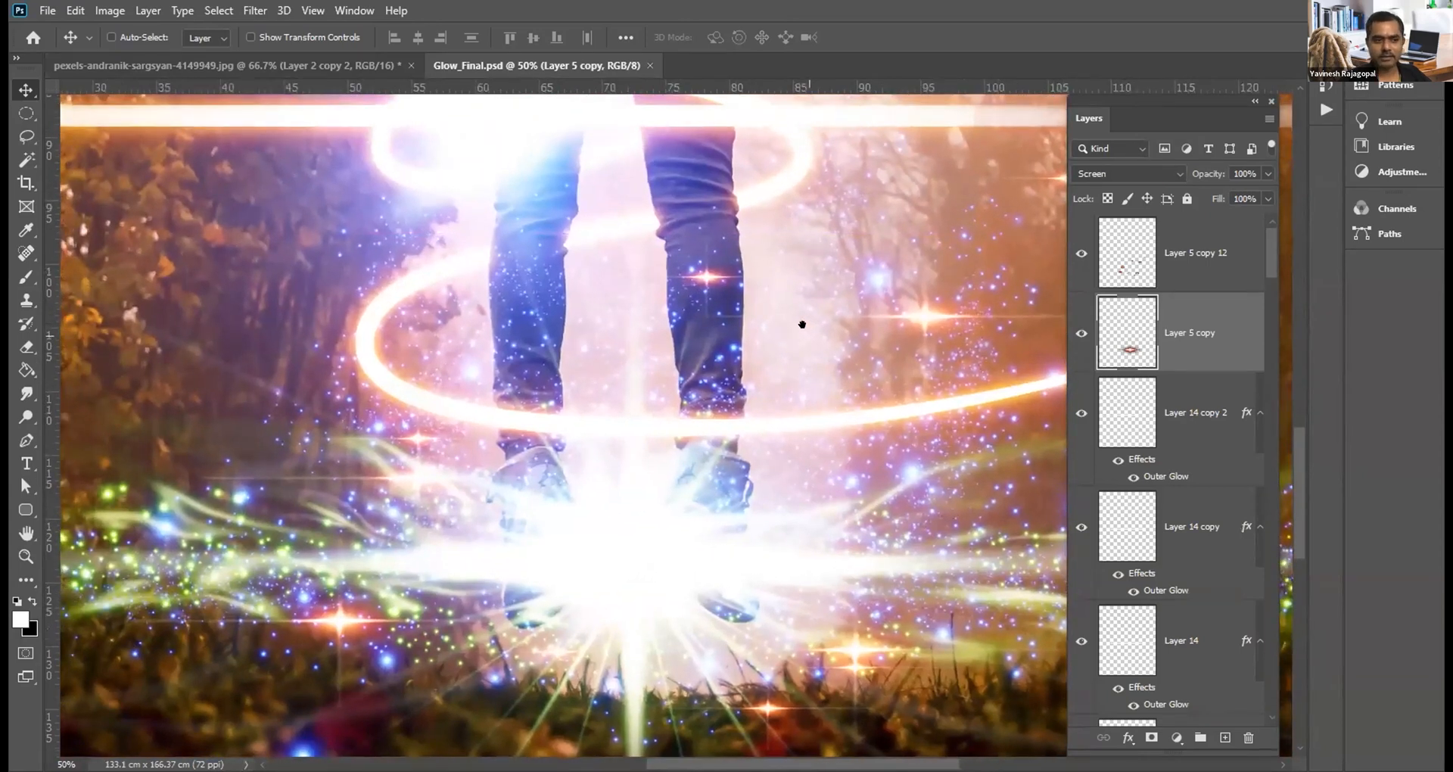
key("ctrl")
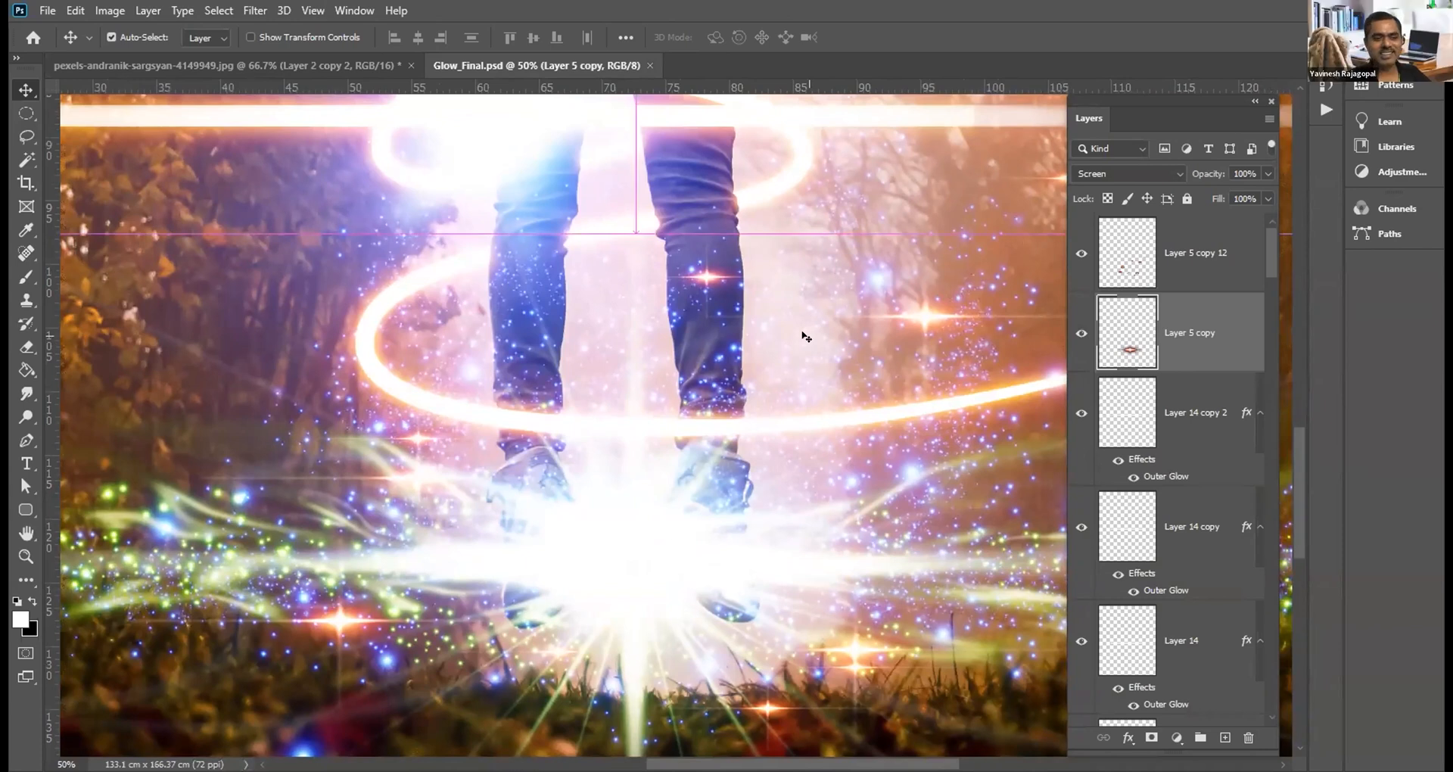
key("ctrl+Tab")
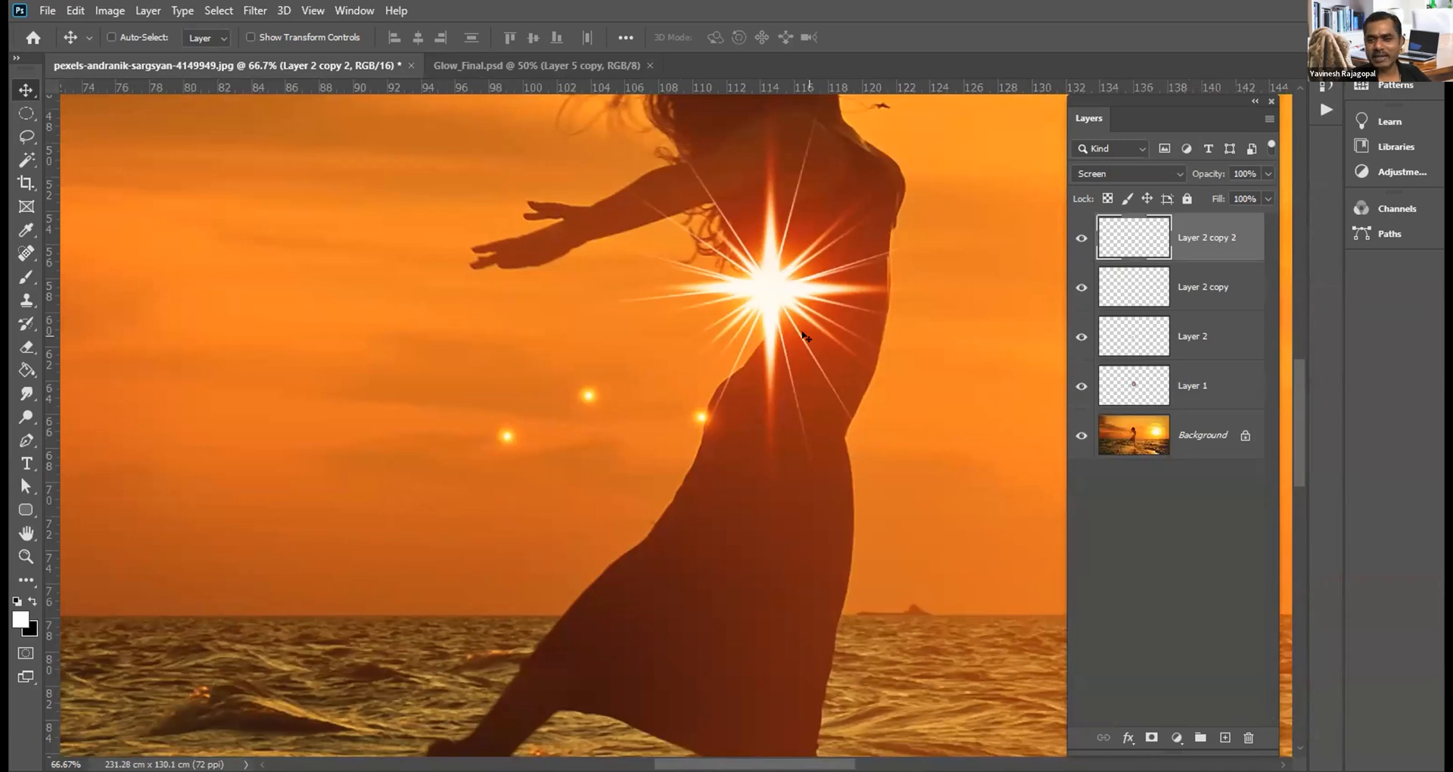
Step: Delete the two duplicate dot layers, Layer 2 copy 2 and Layer 2 copy
key("ctrl")
key("Delete")
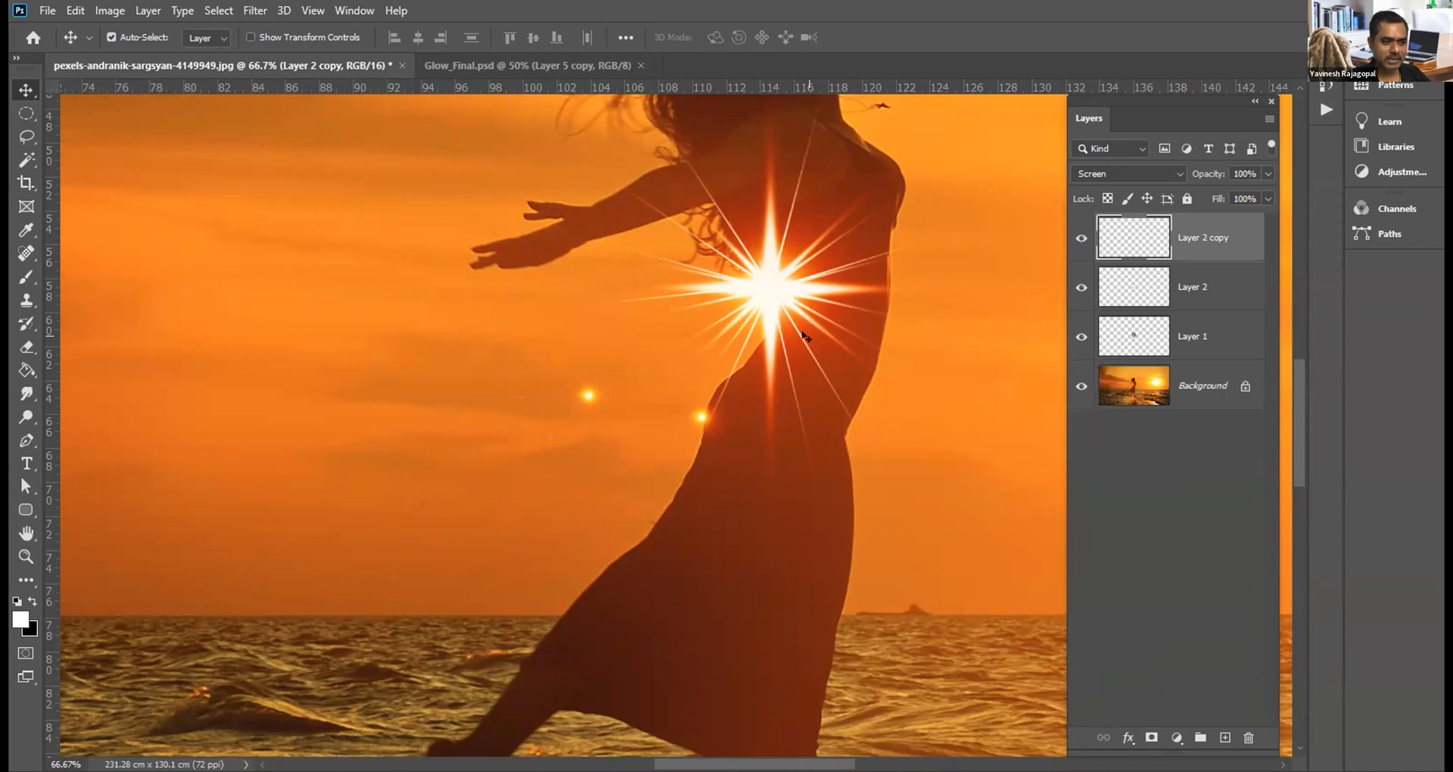
key("Delete")
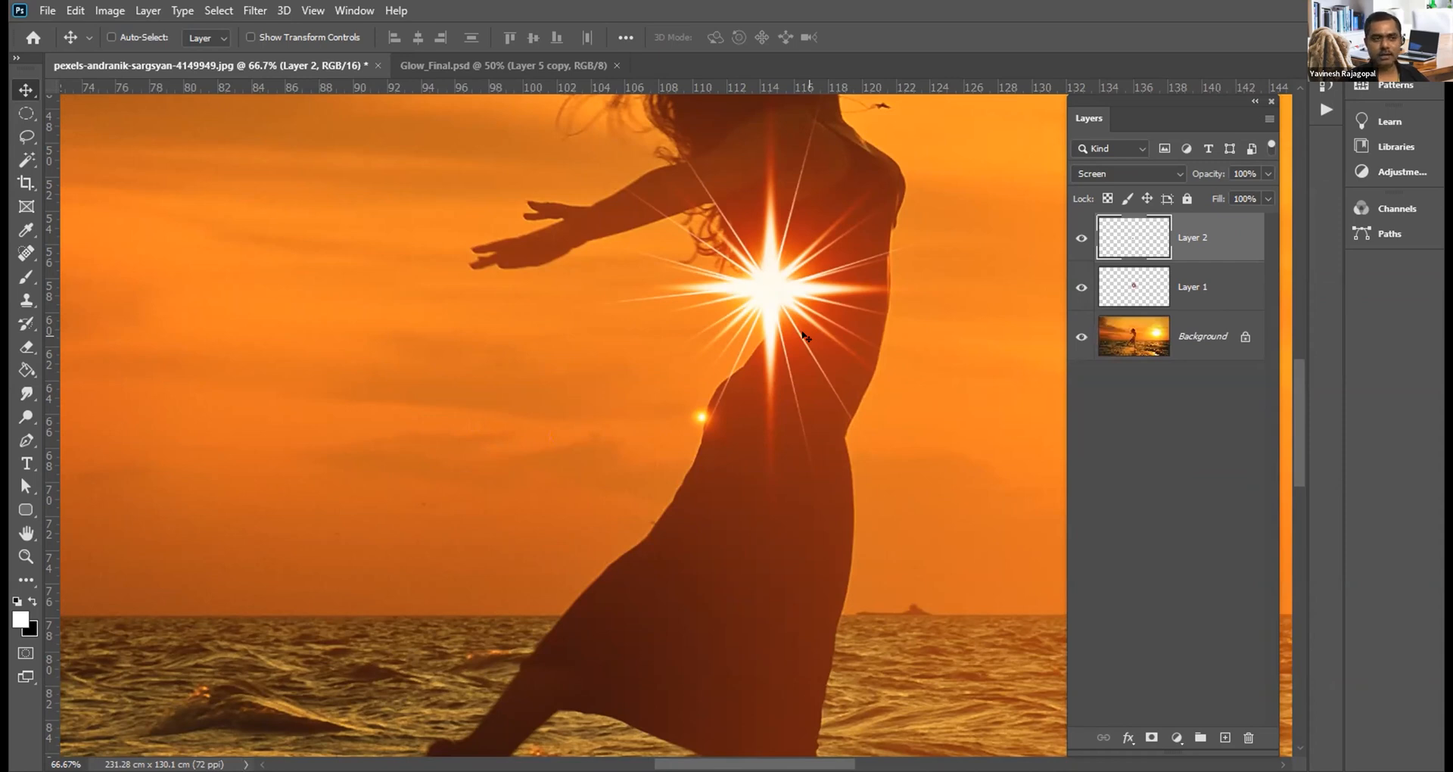
Step: Select the glowing dot on Layer 2 and scatter copies of it across the sky within that same layer
key("ctrl")
key("ctrl+0")
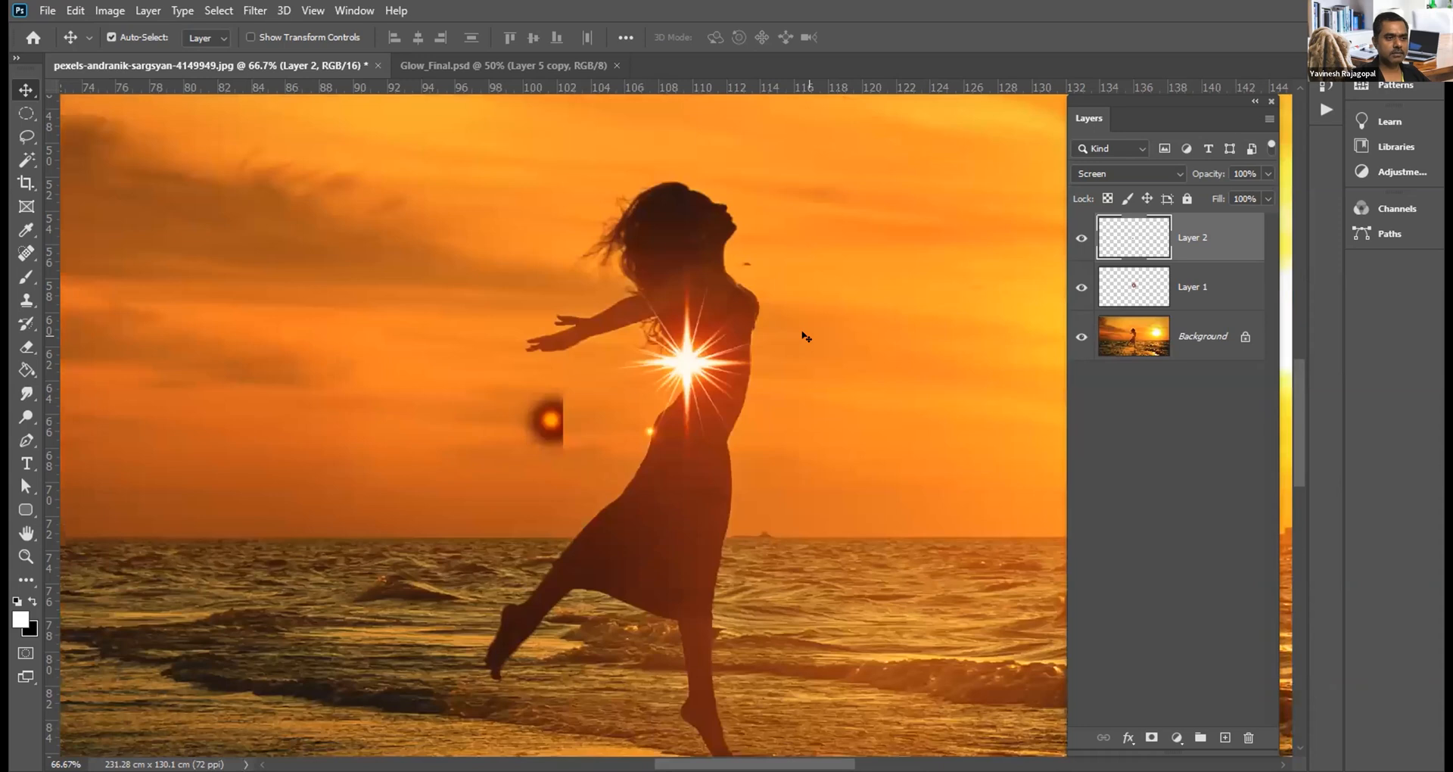
key("ctrl+a")
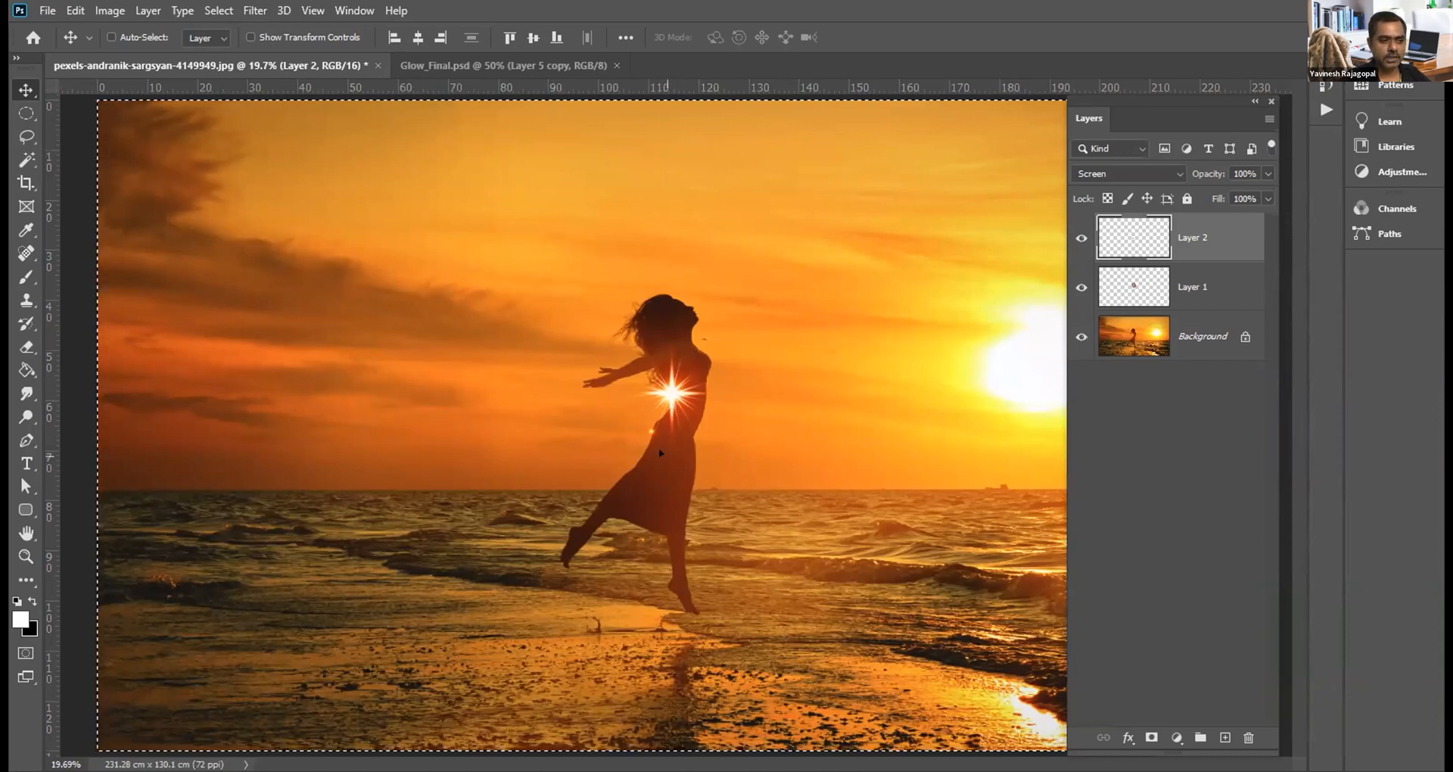
key("ctrl+d")
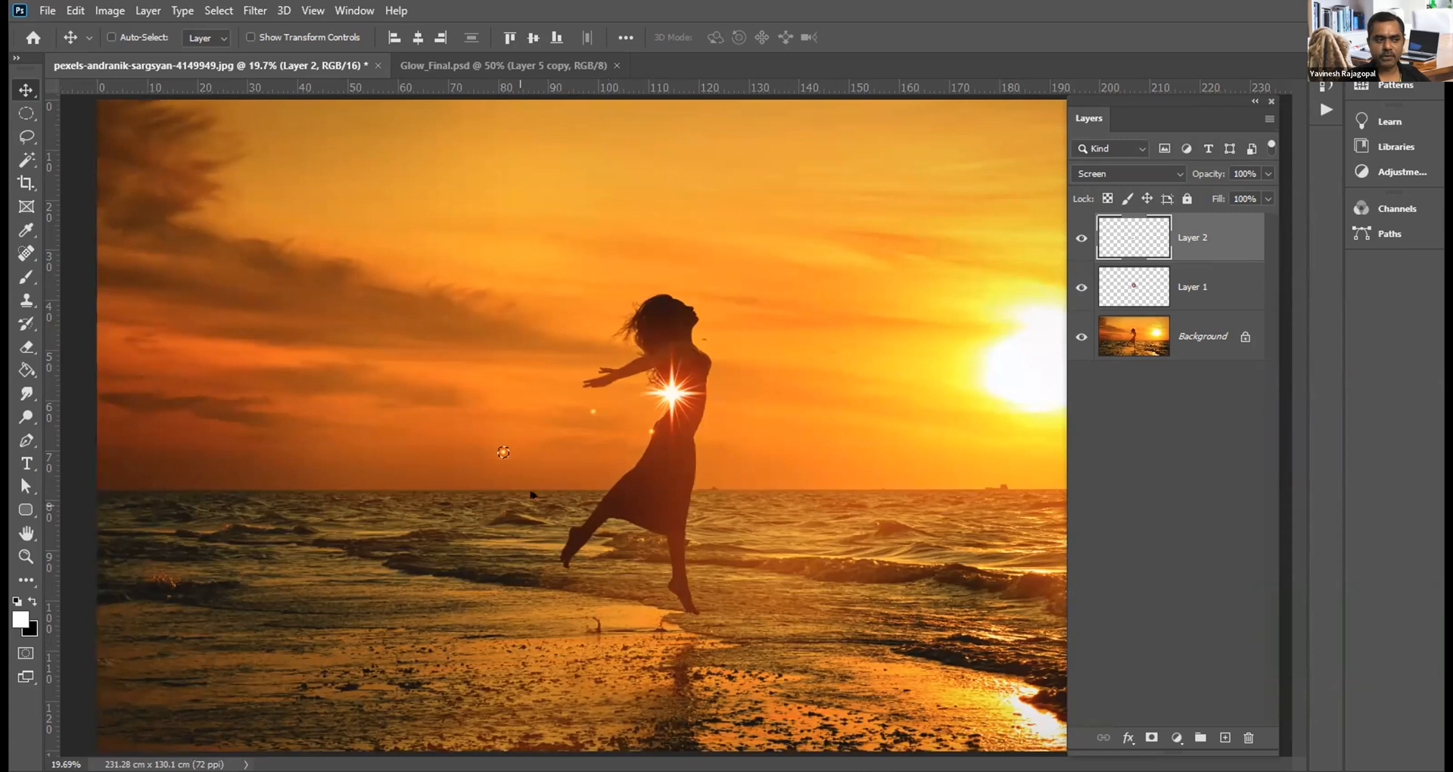
left_click(502, 450)
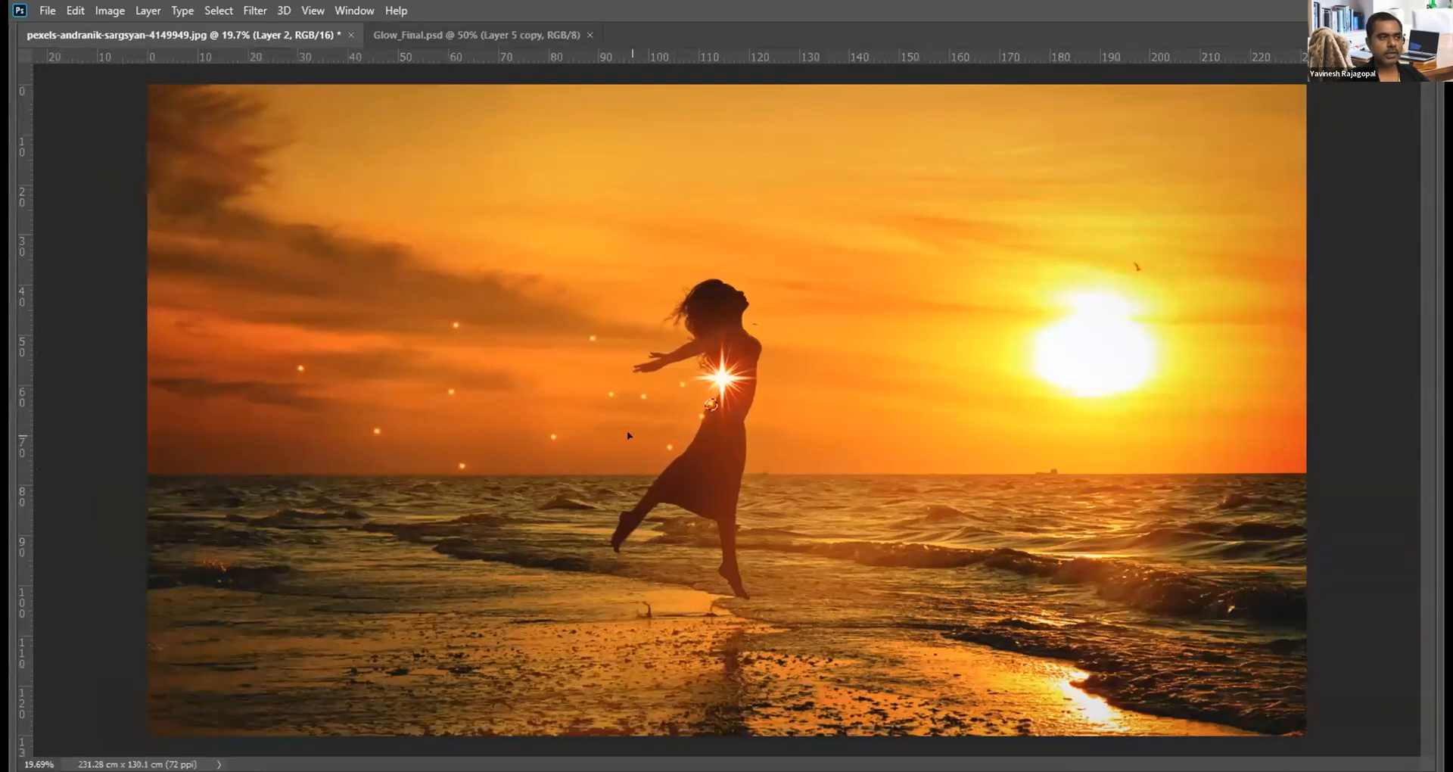
Step: Examine the small glowing particles beside the shoes in Glow_Final.psd up to 200%, then return to the sunset photo
key("ctrl+Tab")
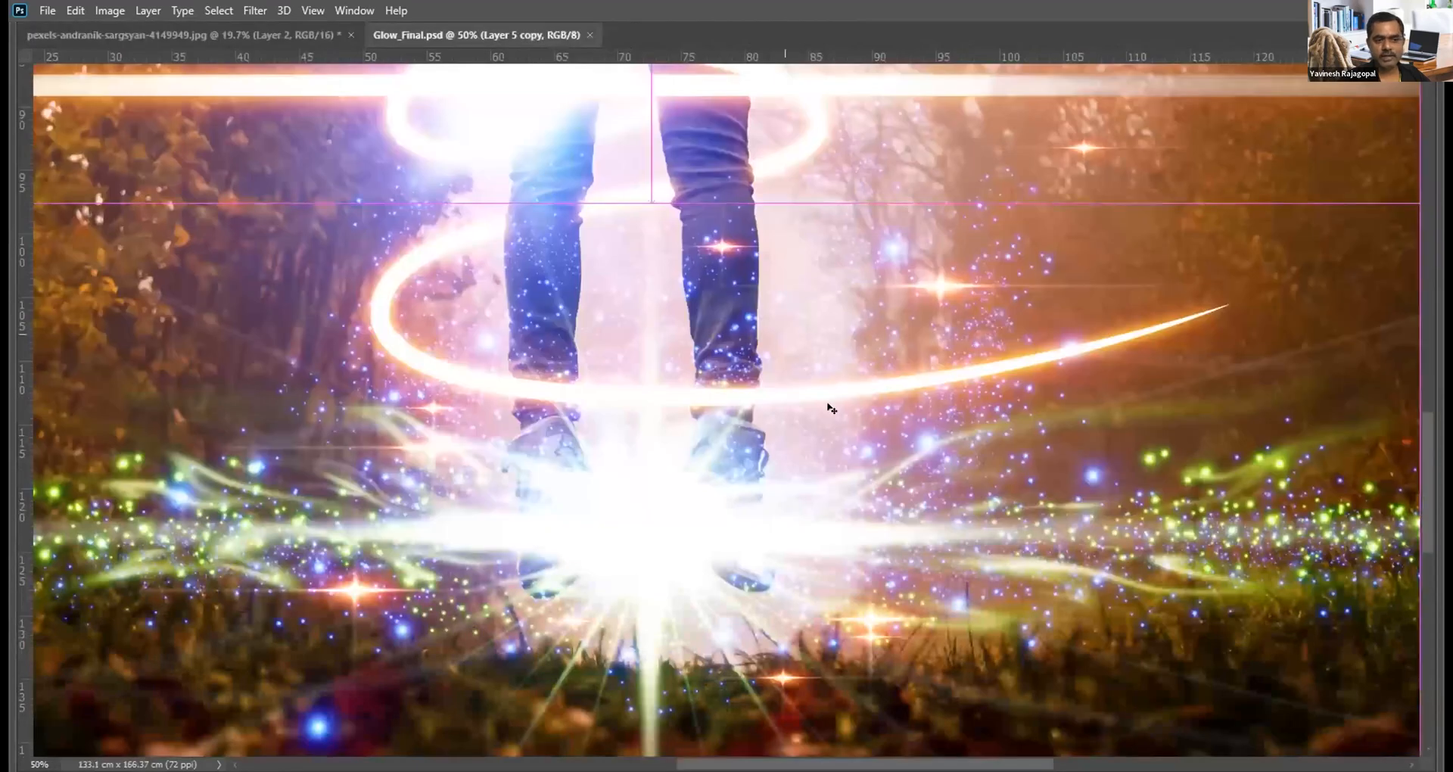
scroll(918, 451, "up", 1)
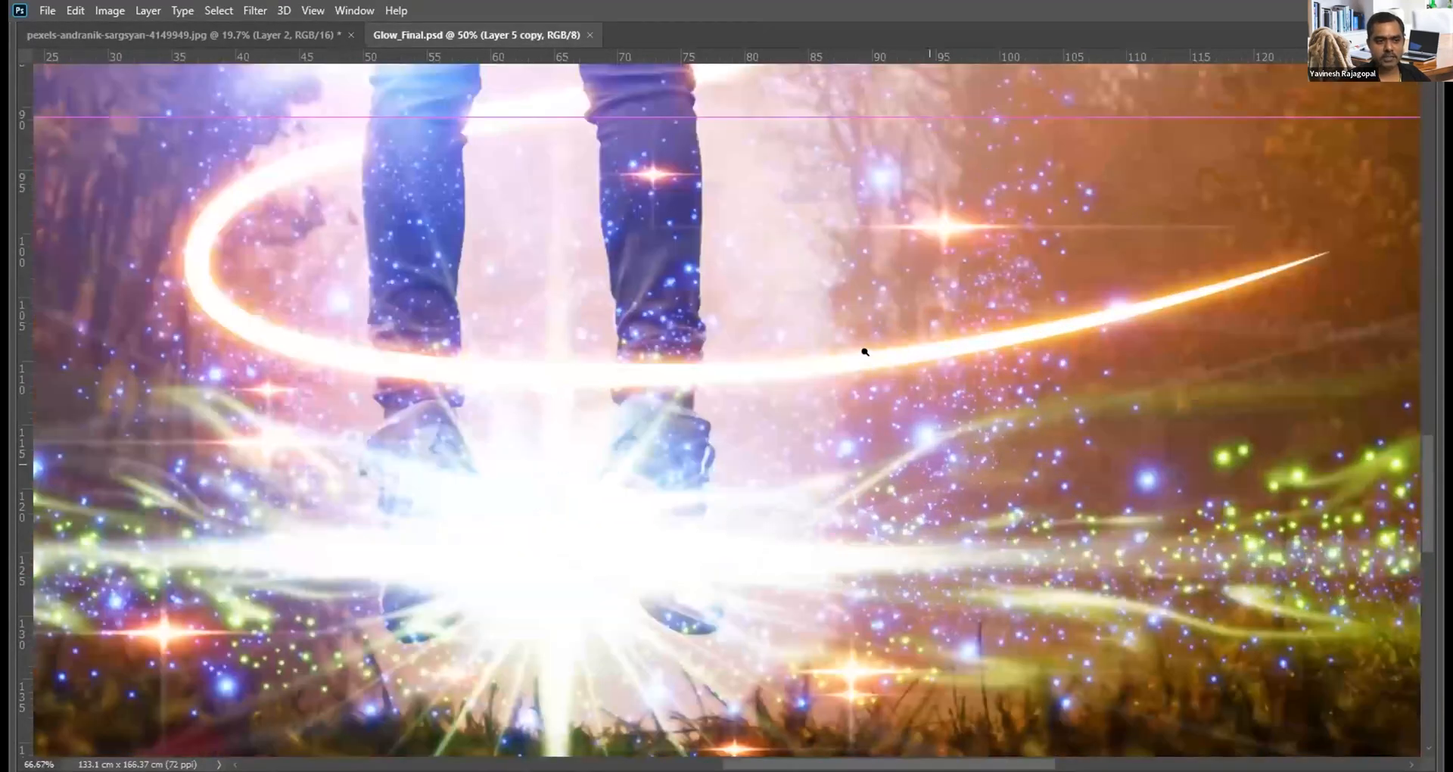
scroll(588, 293, "up", 1)
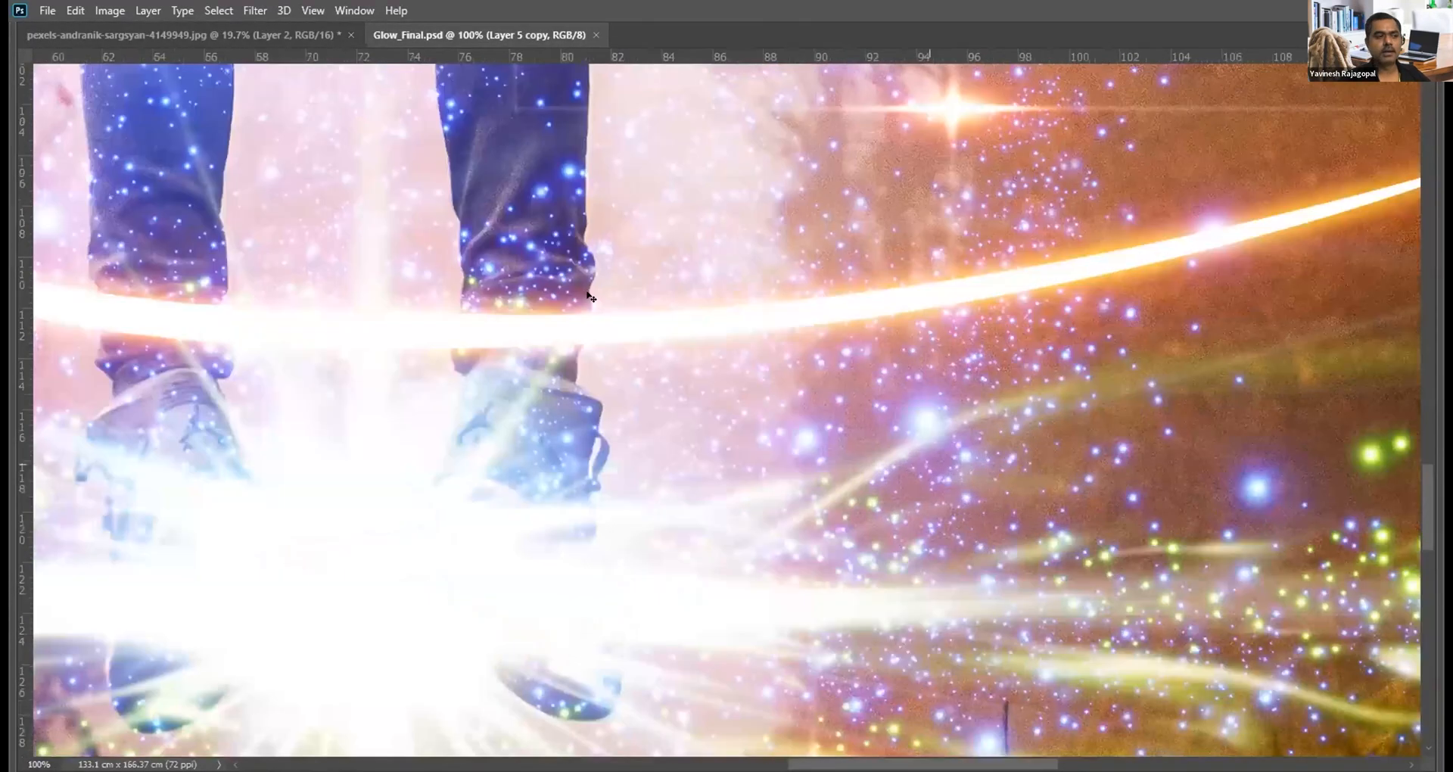
scroll(690, 477, "up", 1)
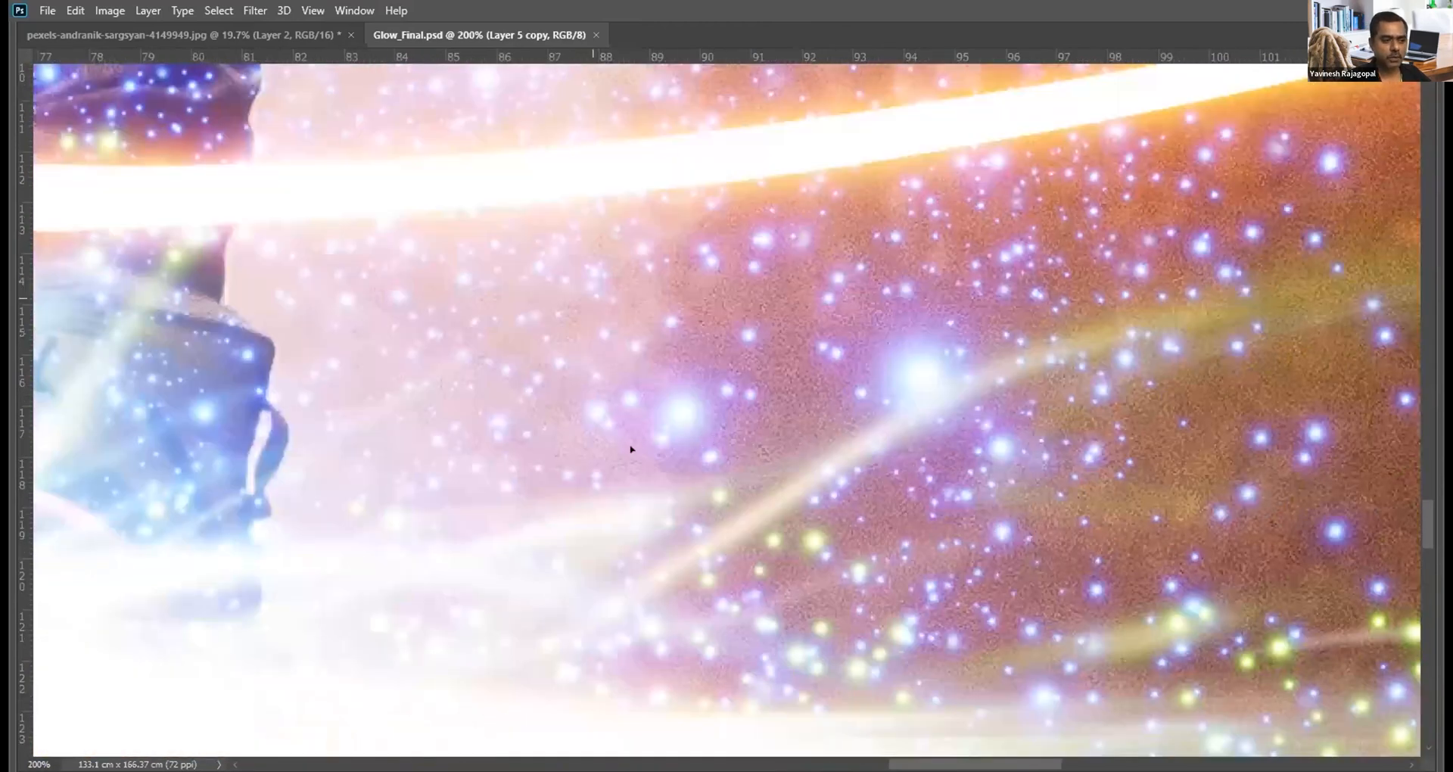
key("ctrl+Tab")
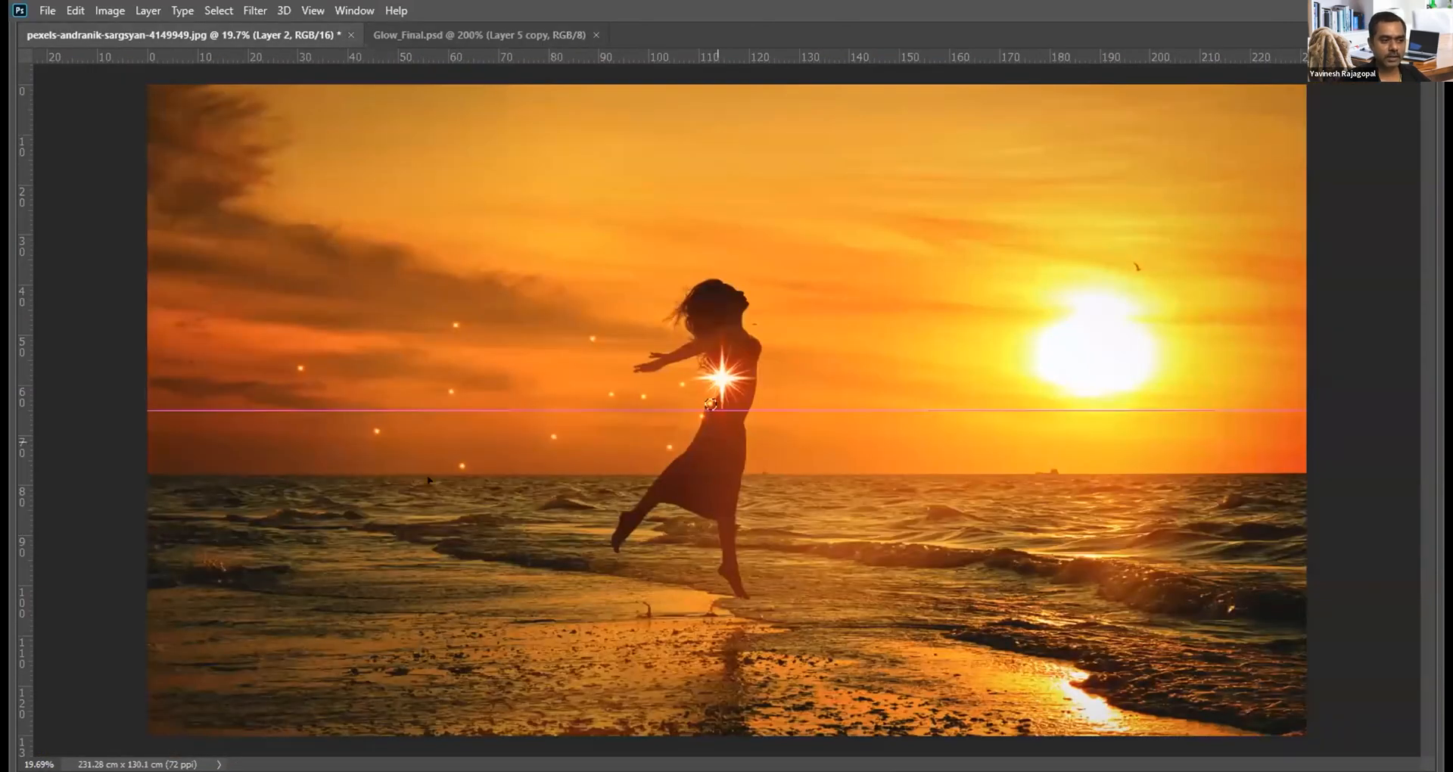
Step: Place more copies of the glowing dot on Layer 2 around the woman, across the sky and over the waves
left_click(612, 431)
left_click(513, 365)
left_click(427, 442)
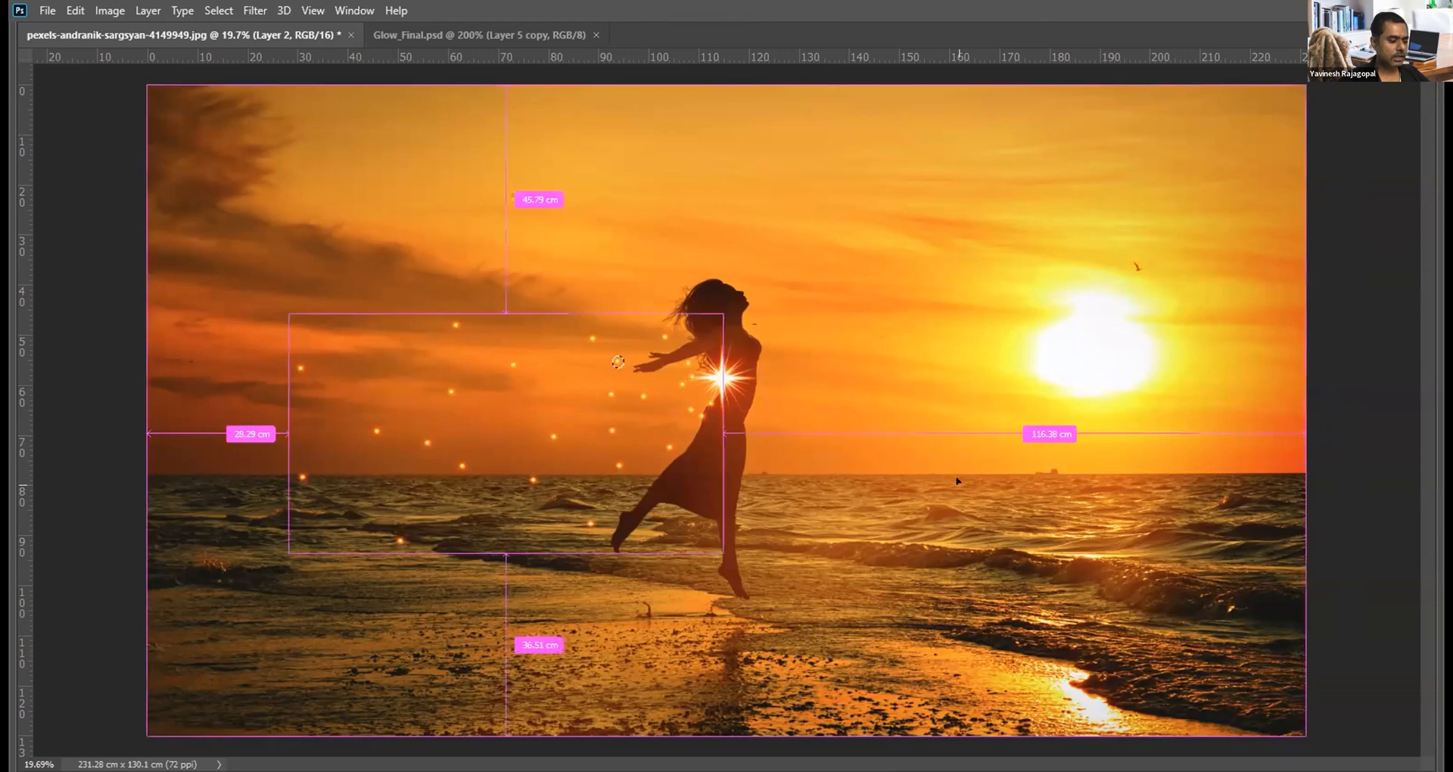
Step: Duplicate all the glowing dots of Layer 2 onto a new layer and scale the copy down to about 64%
key("ctrl+a")
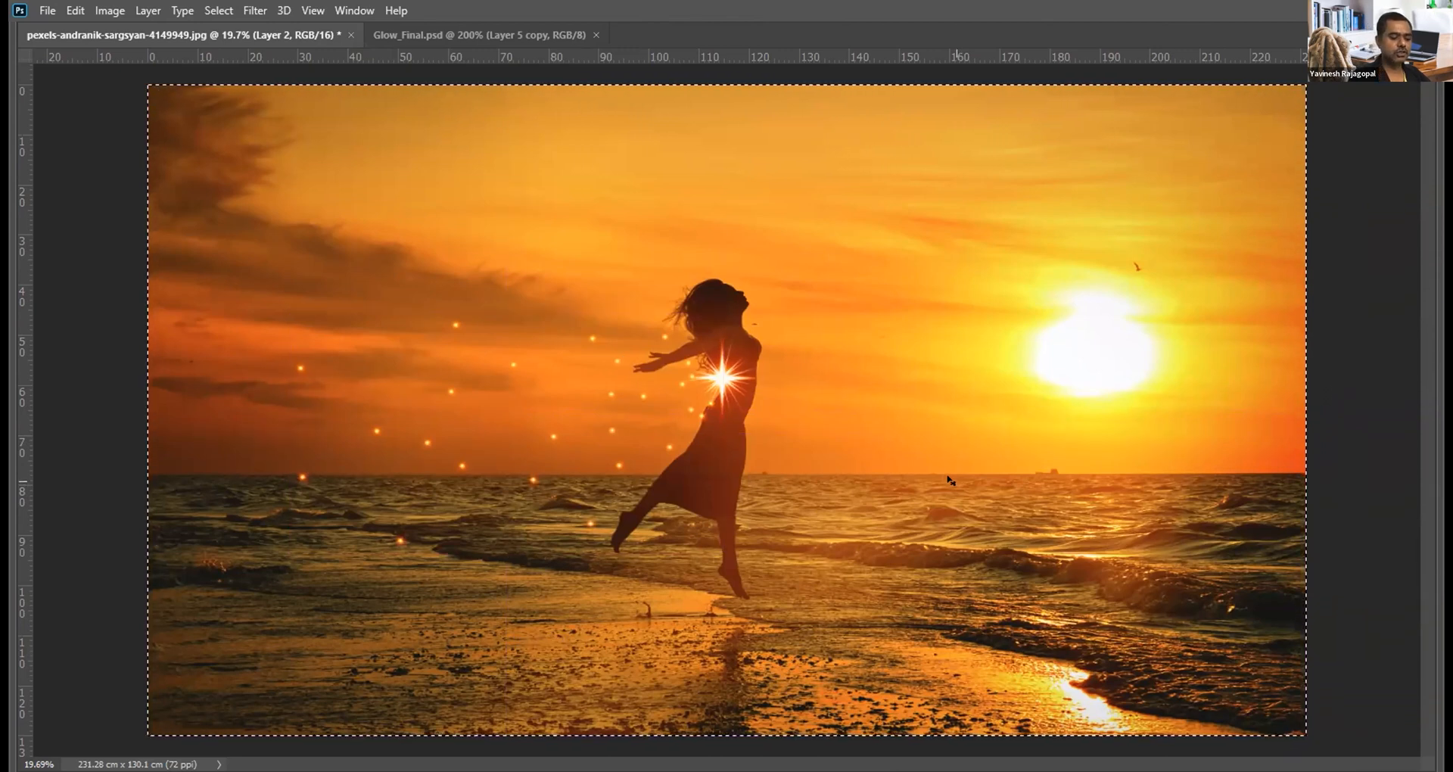
key("ctrl+j")
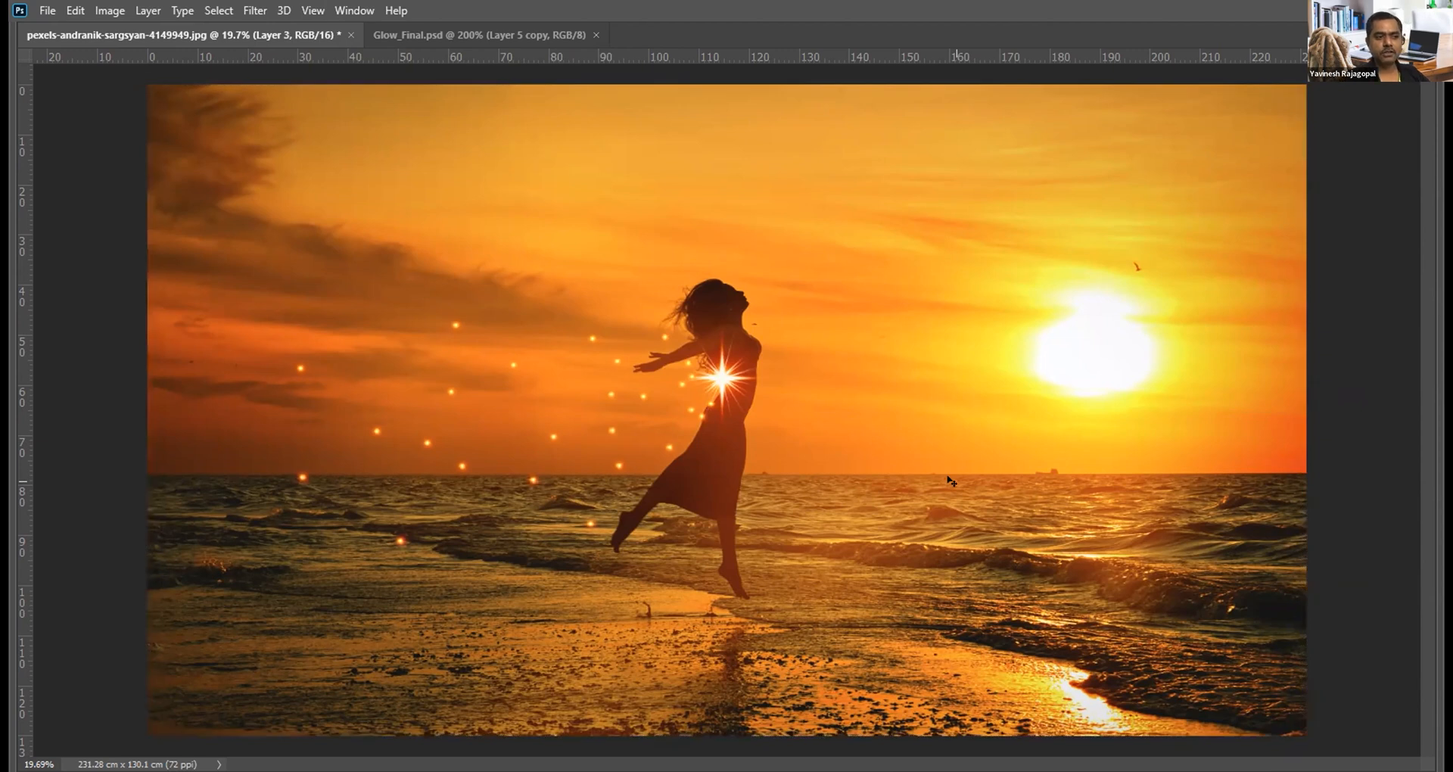
key("Tab")
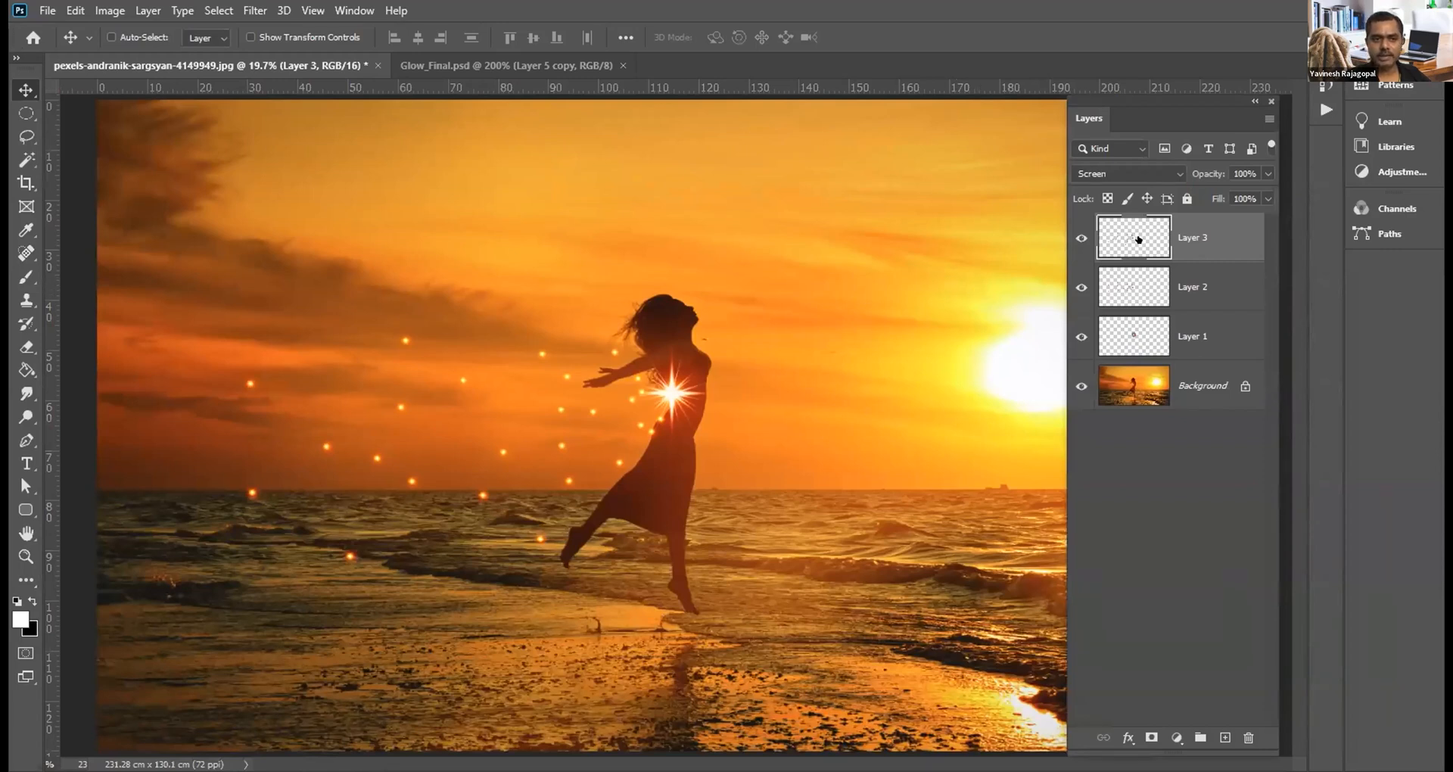
key("ctrl")
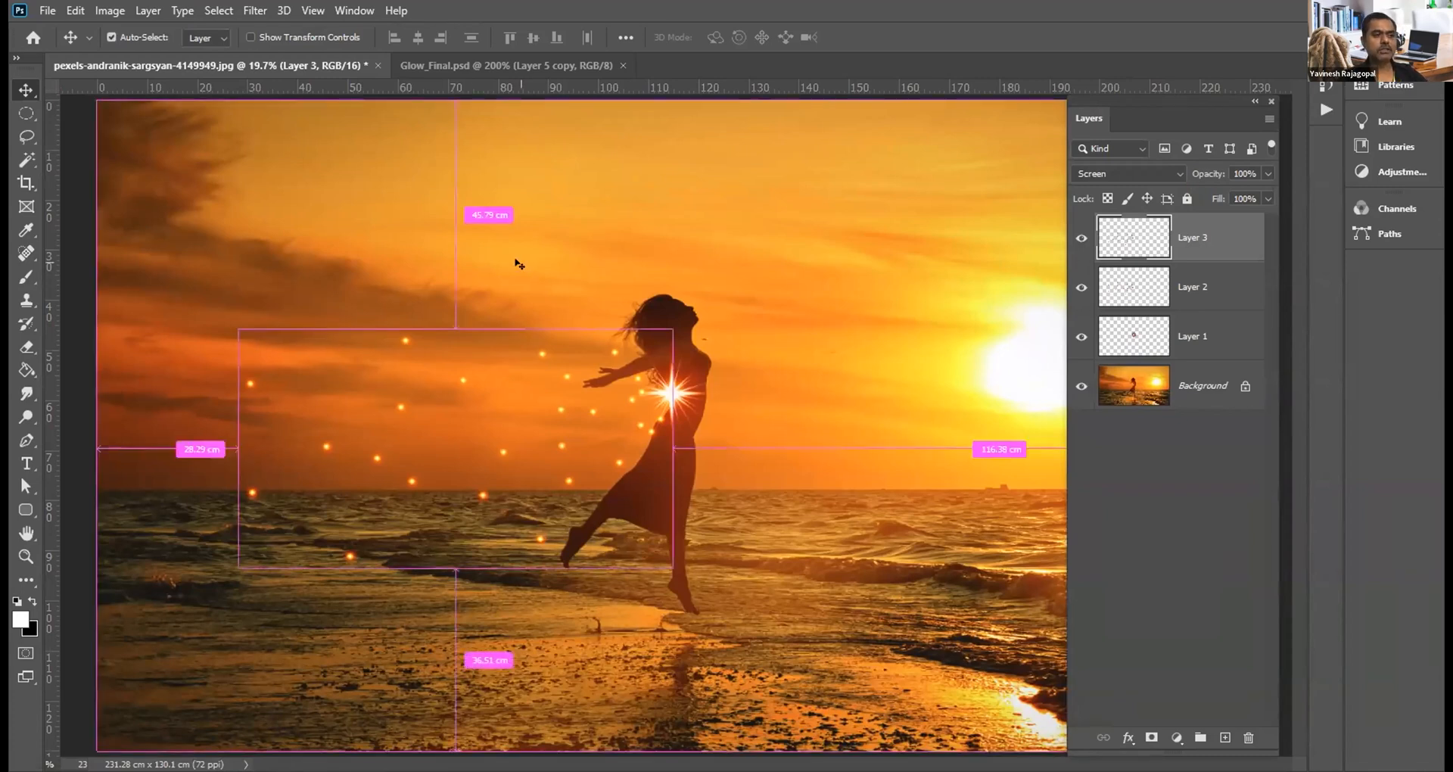
key("ctrl+t")
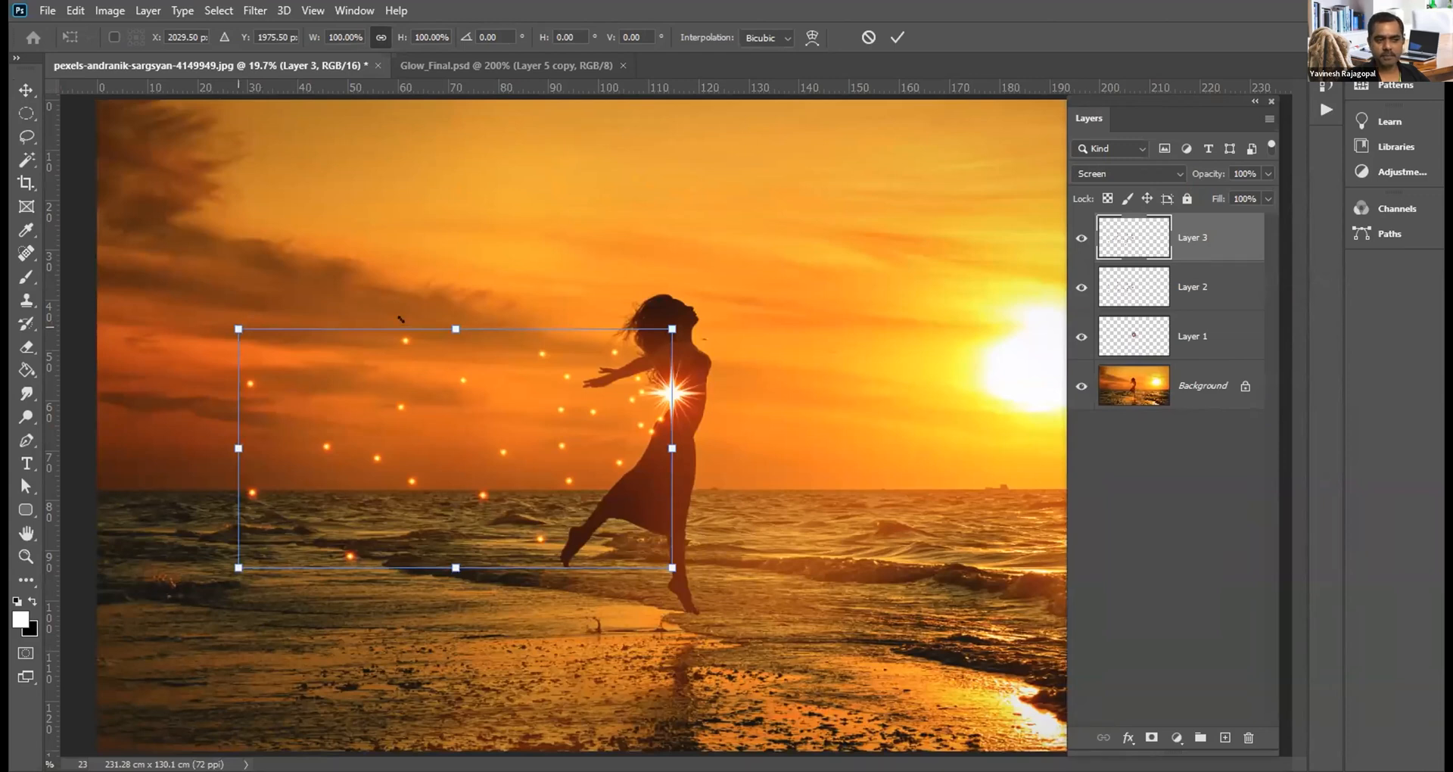
left_click_drag(238, 329, 397, 416)
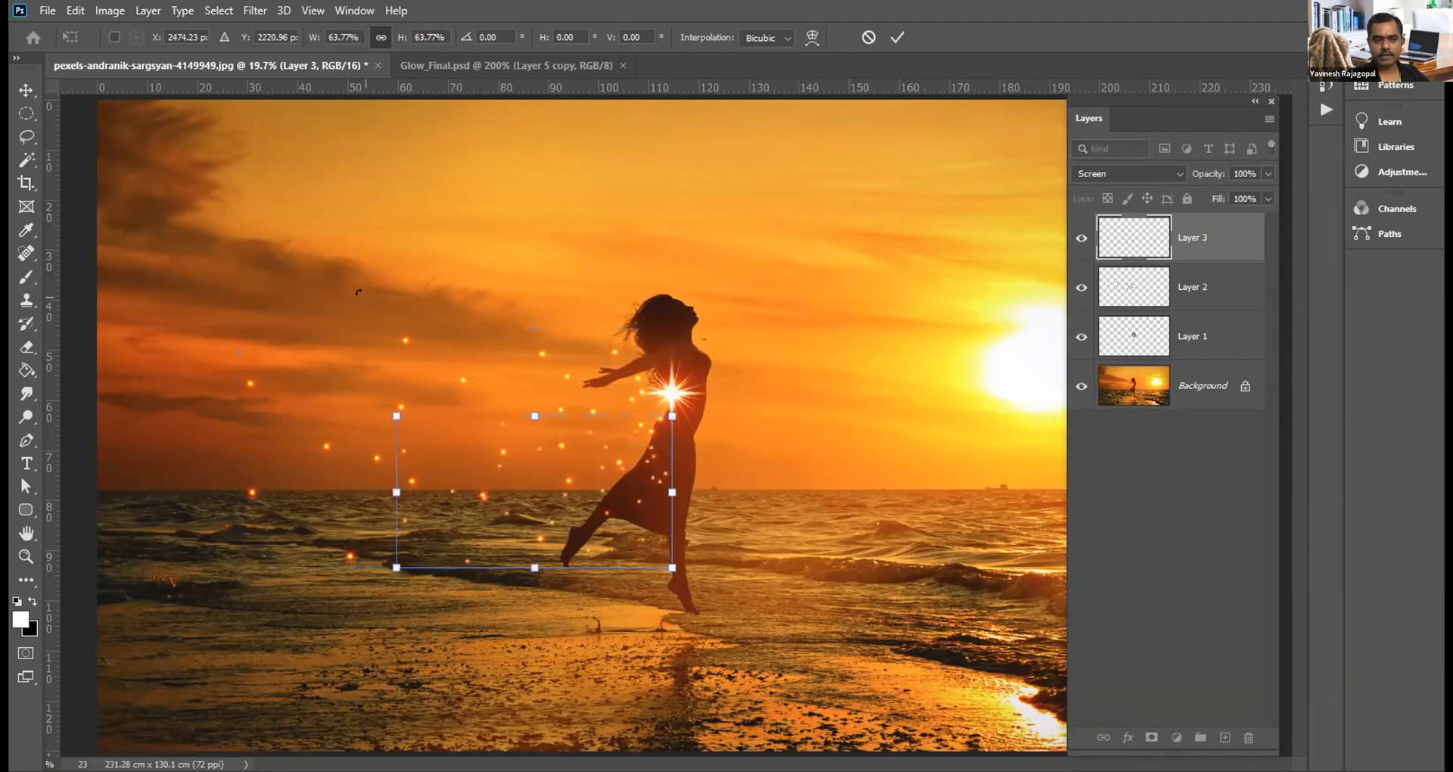
key("Return")
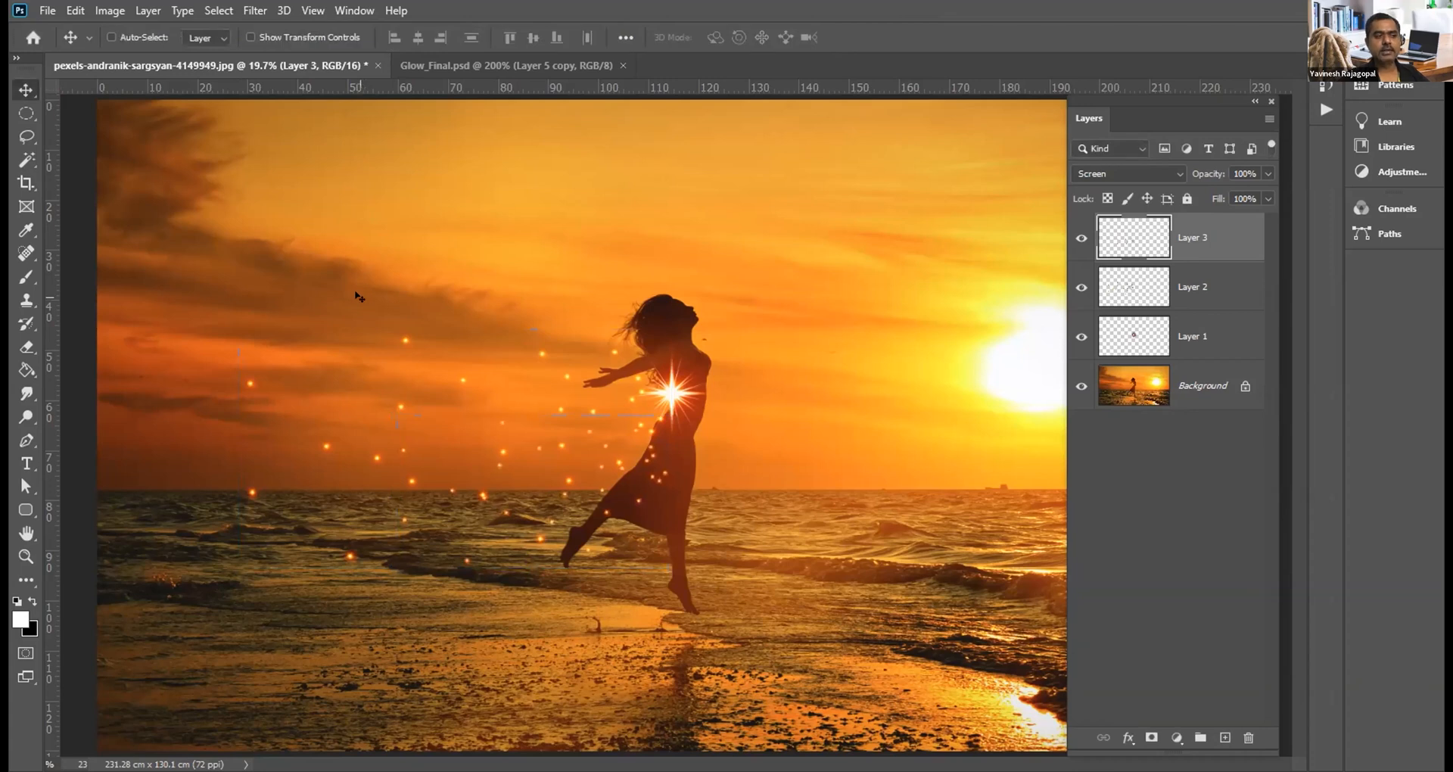
Step: Place extra copies of the small dots around the woman within Layer 3, rotating the last copy by about 158°
key("ctrl+a")
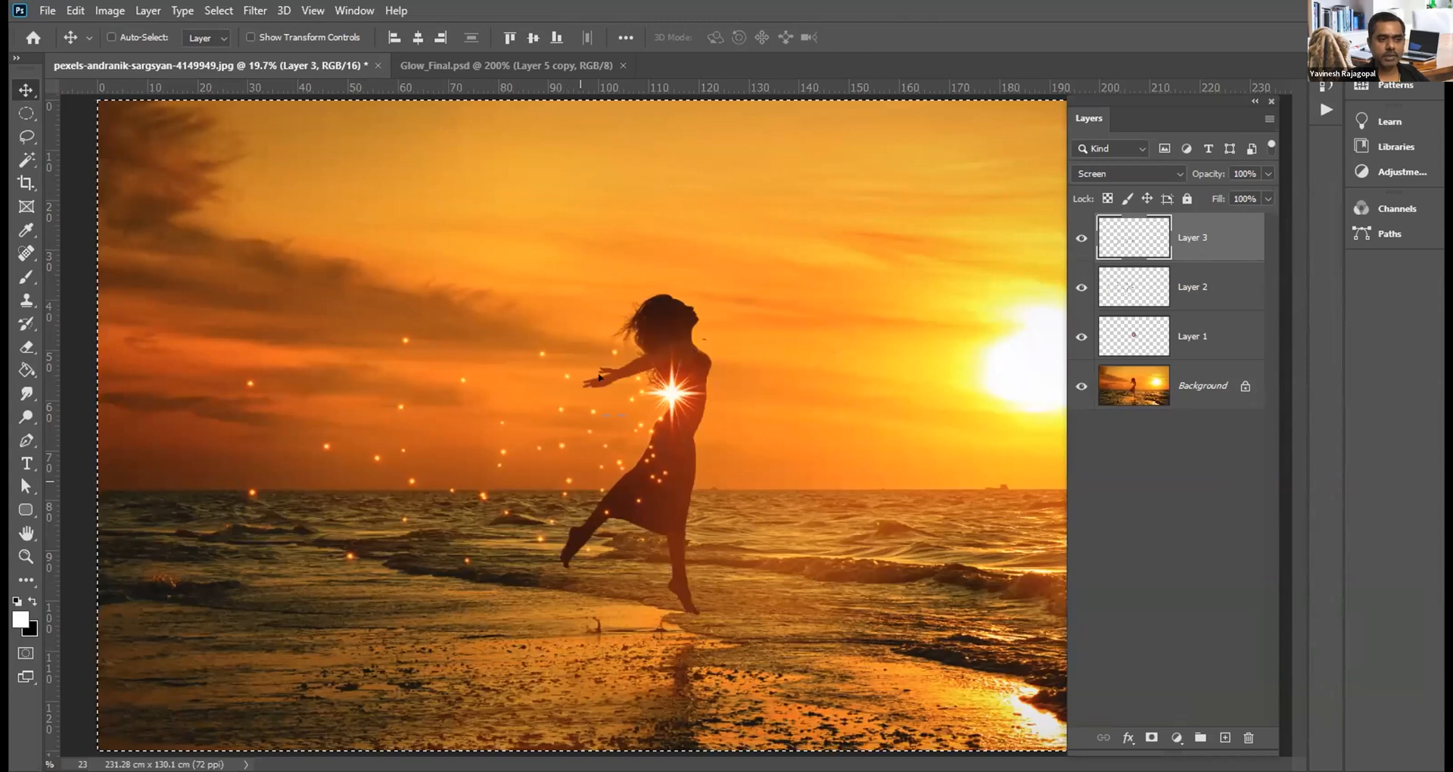
key("ctrl+d")
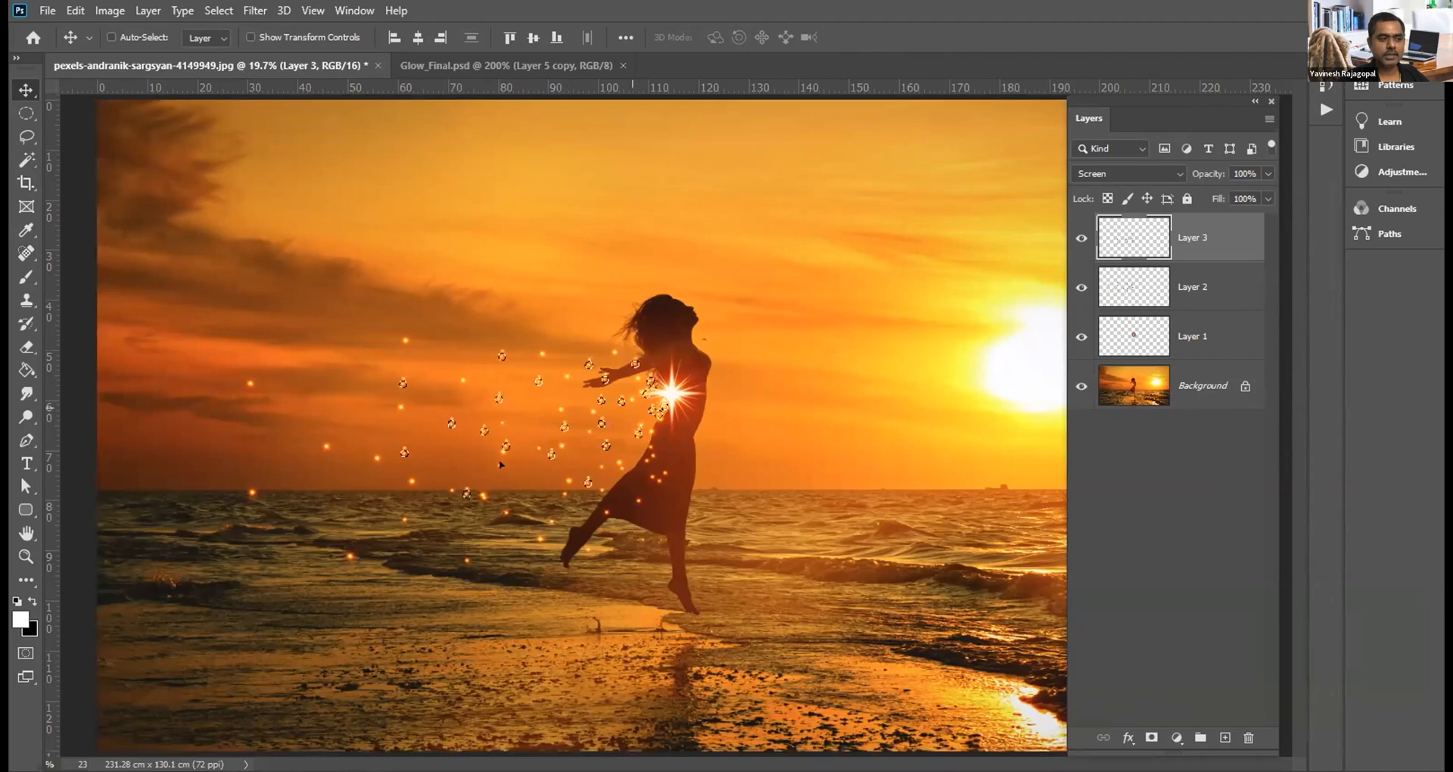
left_click_drag(607, 417, 502, 491)
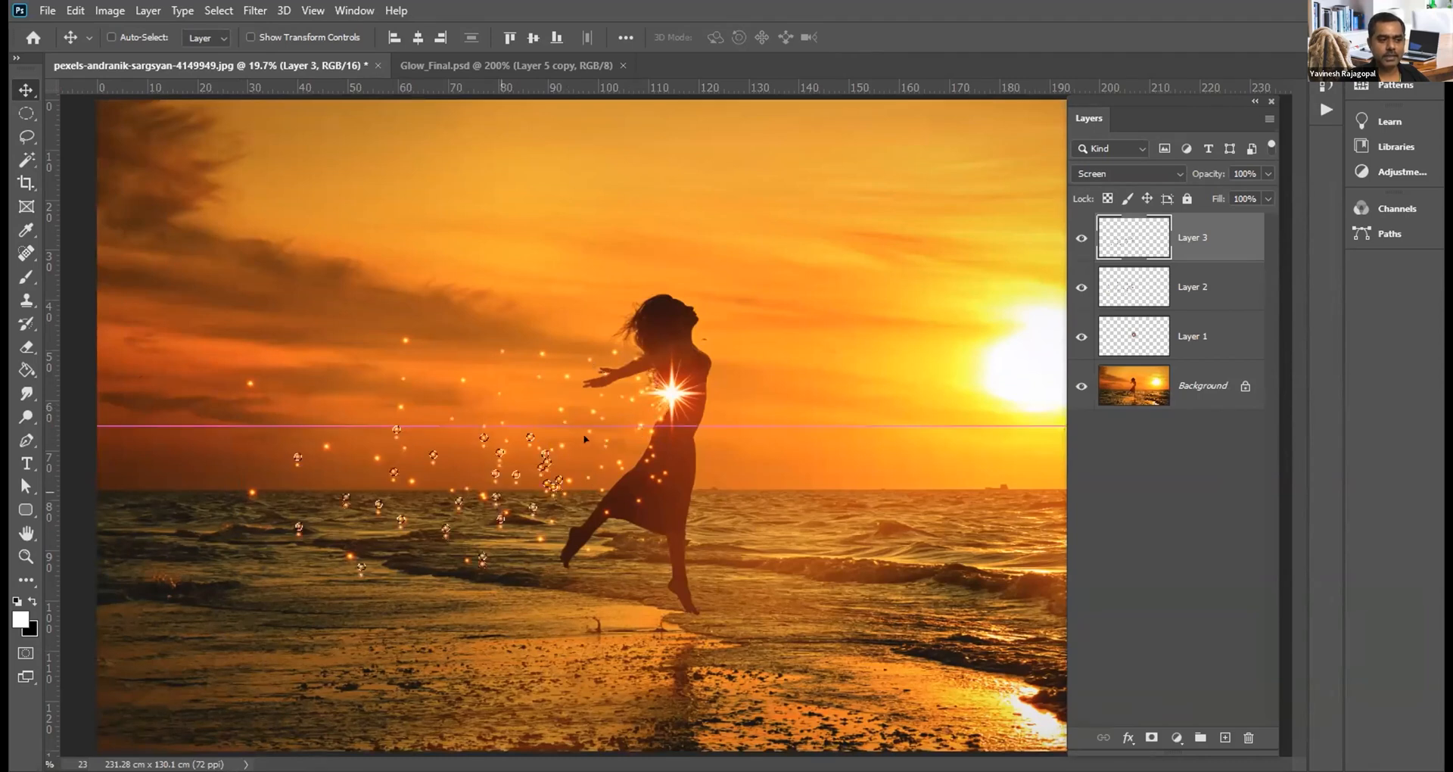
left_click_drag(601, 364, 615, 365)
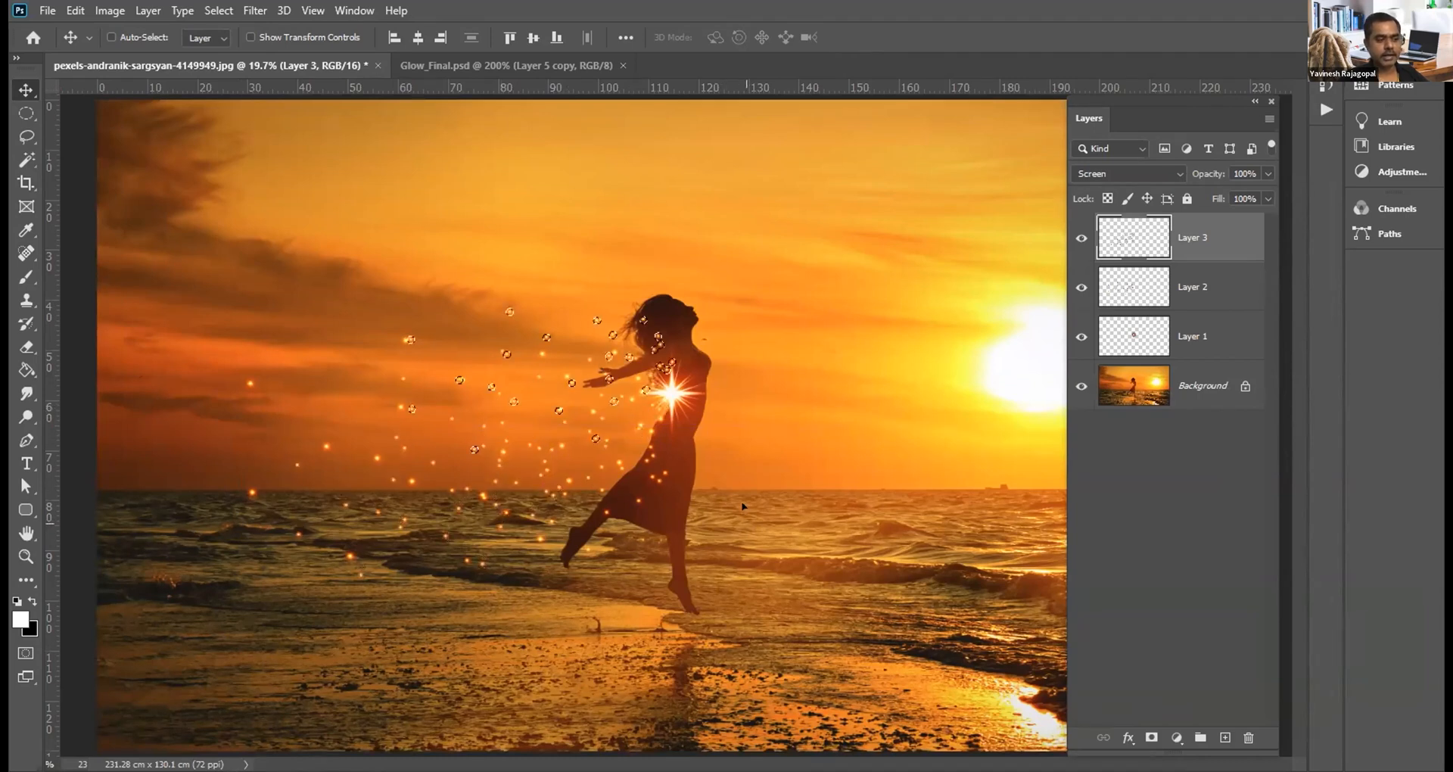
key("ctrl+t")
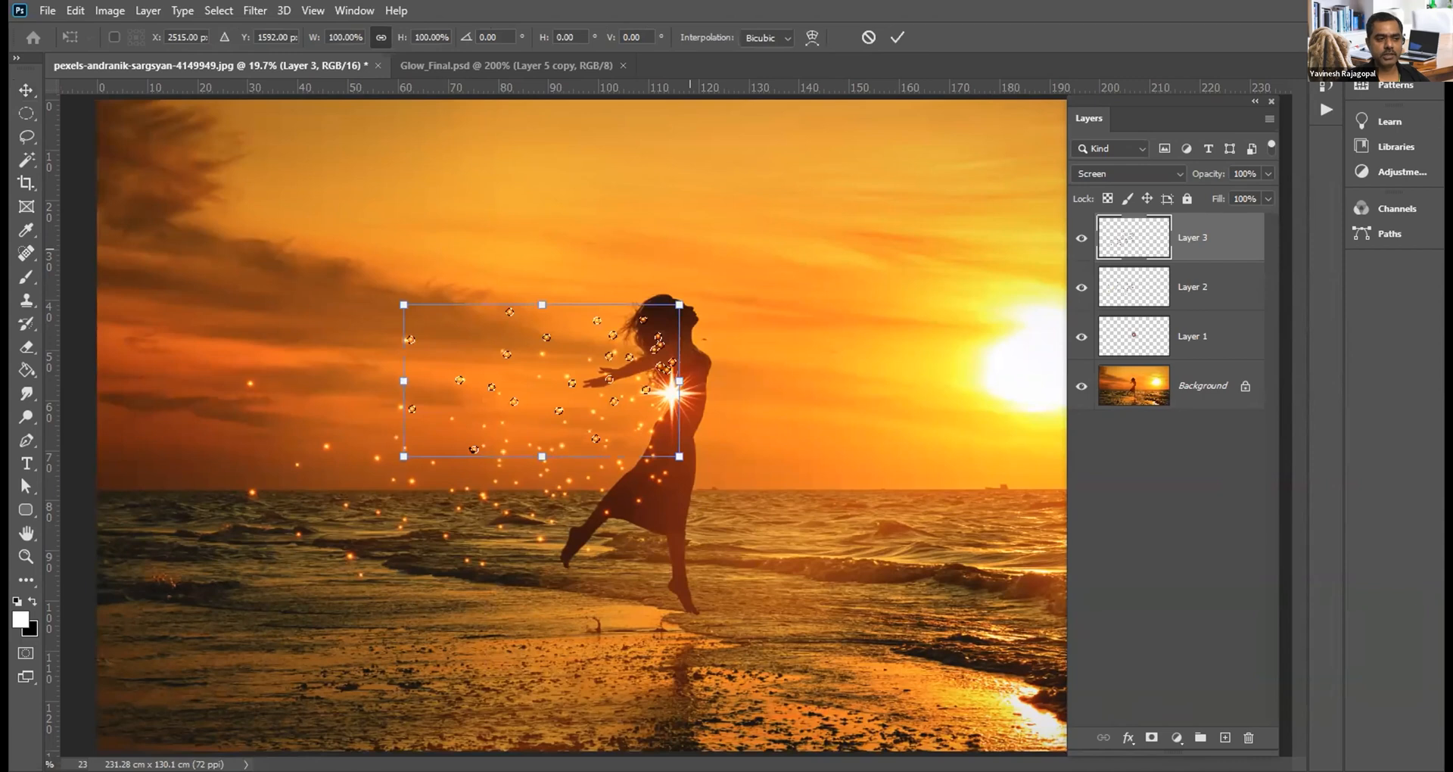
left_click_drag(487, 476, 526, 392)
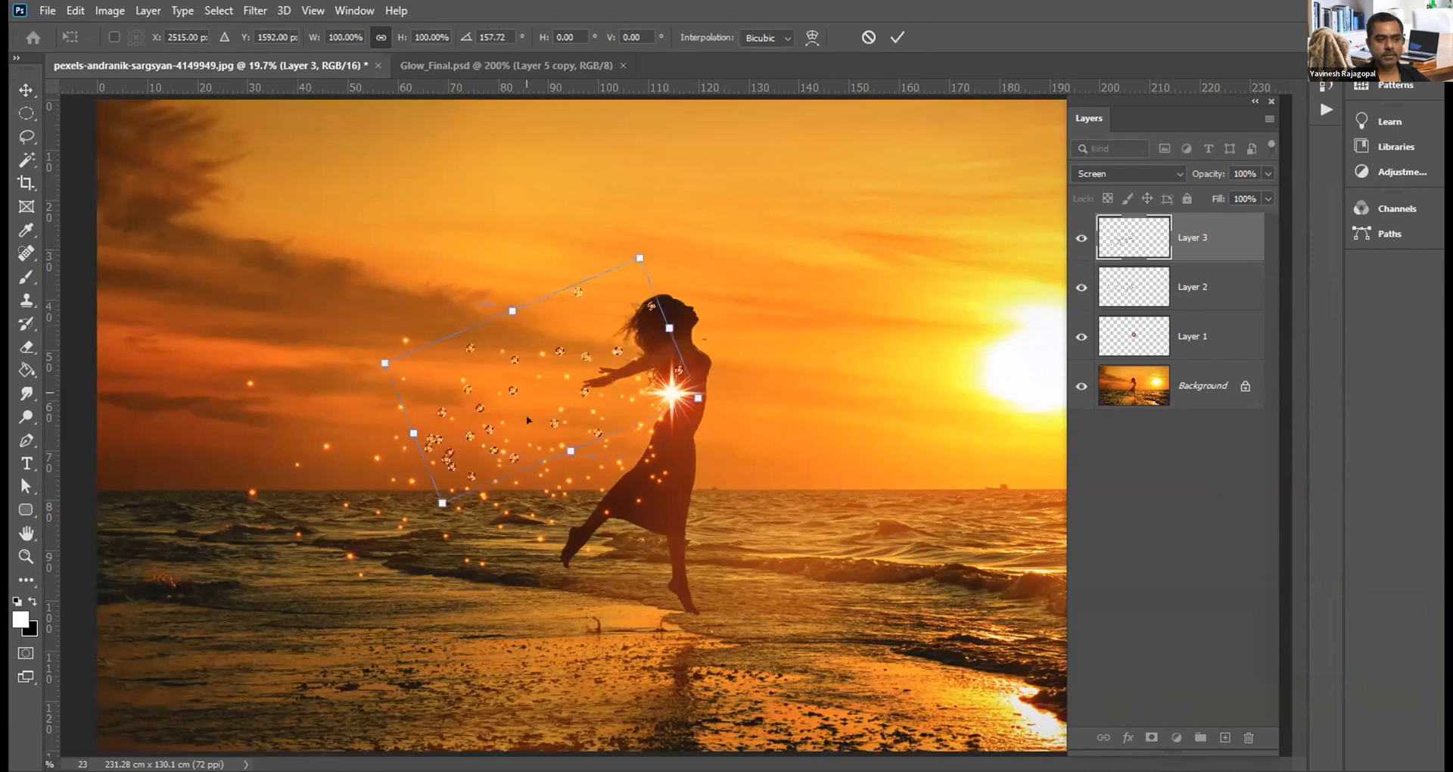
key("Return")
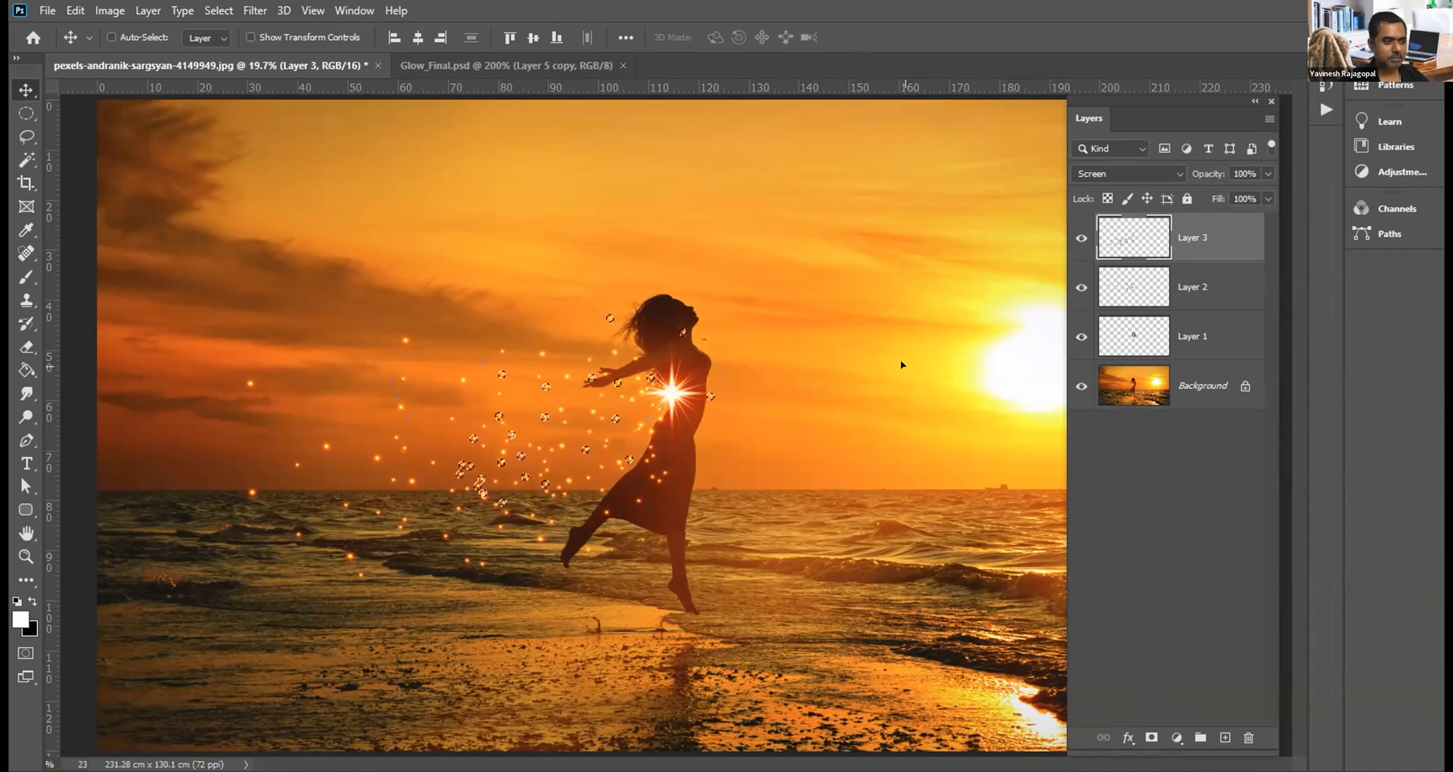
Step: Duplicate all the dots of Layer 3 onto a new layer
key("ctrl+a")
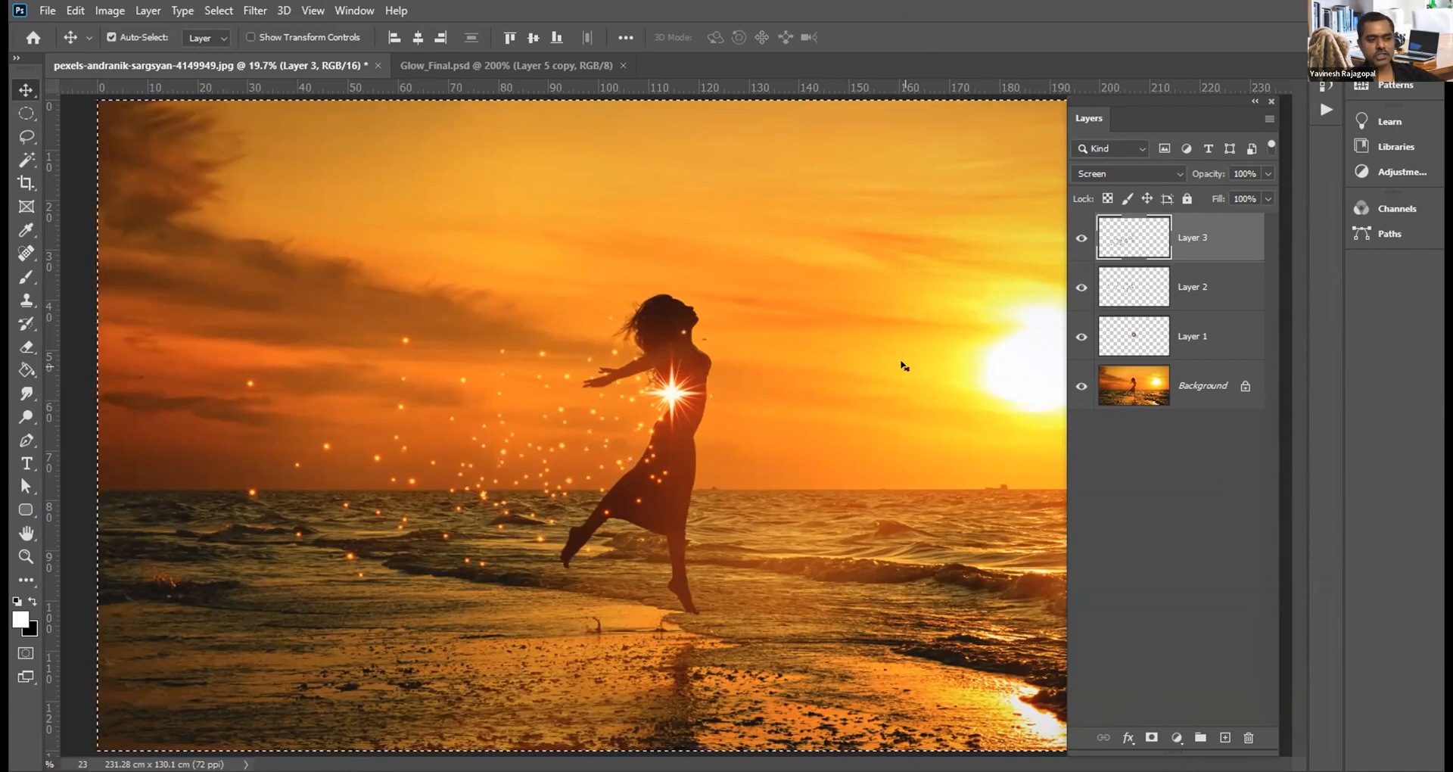
key("ctrl+j")
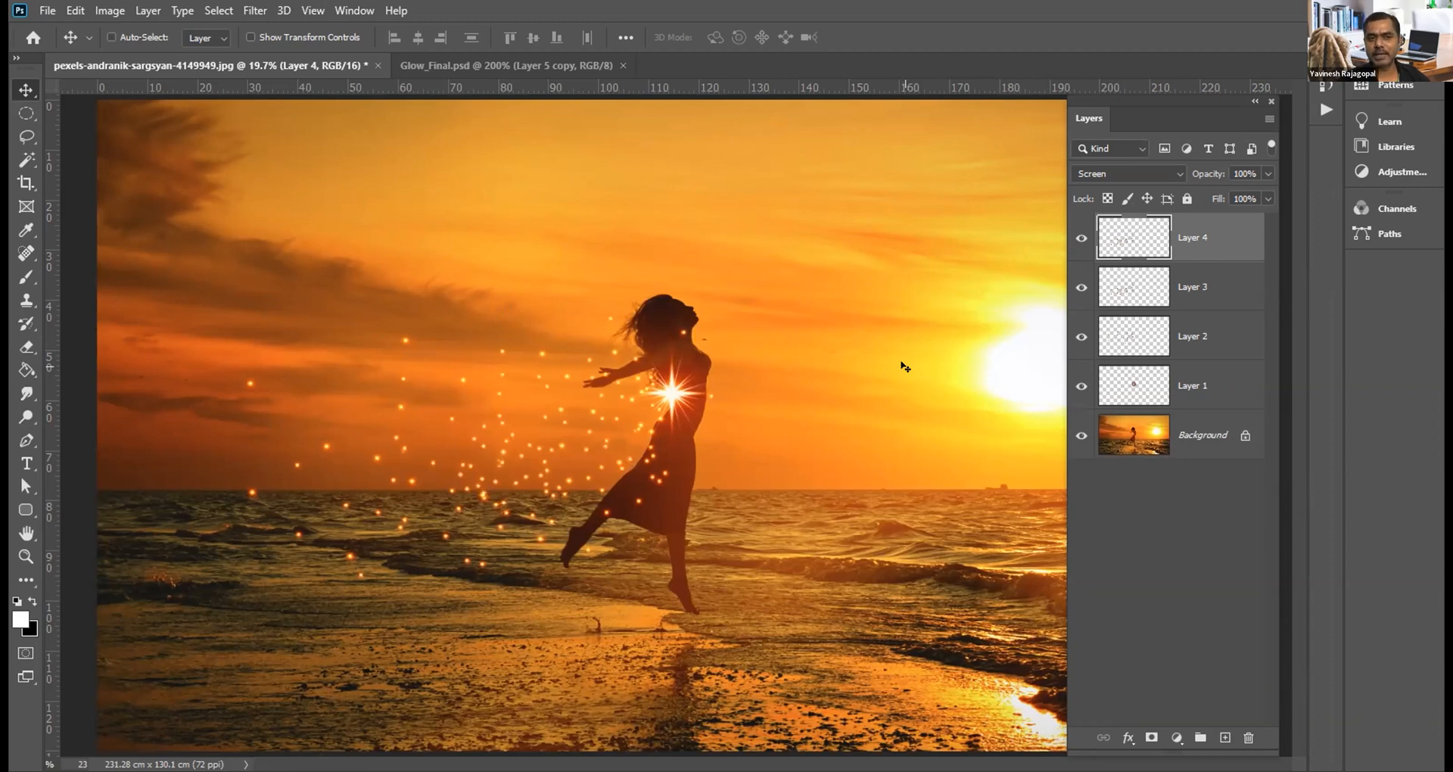
Step: Toggle the visibility of Layers 2, 3 and 4 to compare the dots on each, ending with Layers 2 and 3 hidden
left_click(1081, 238)
left_click(1080, 286)
left_click(1079, 337)
left_click(1080, 337)
left_click(1080, 336)
left_click(1080, 337)
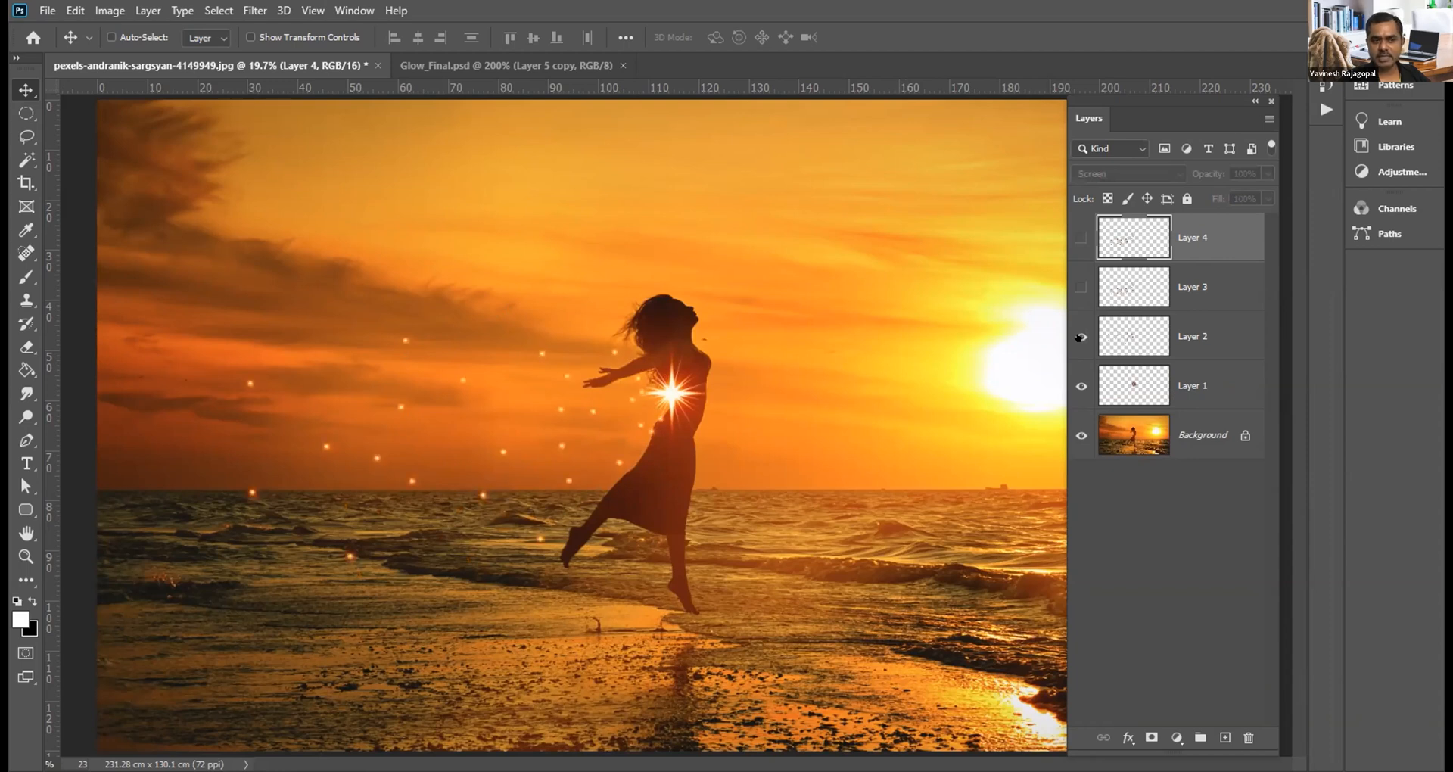
left_click(1079, 337)
left_click(1081, 286)
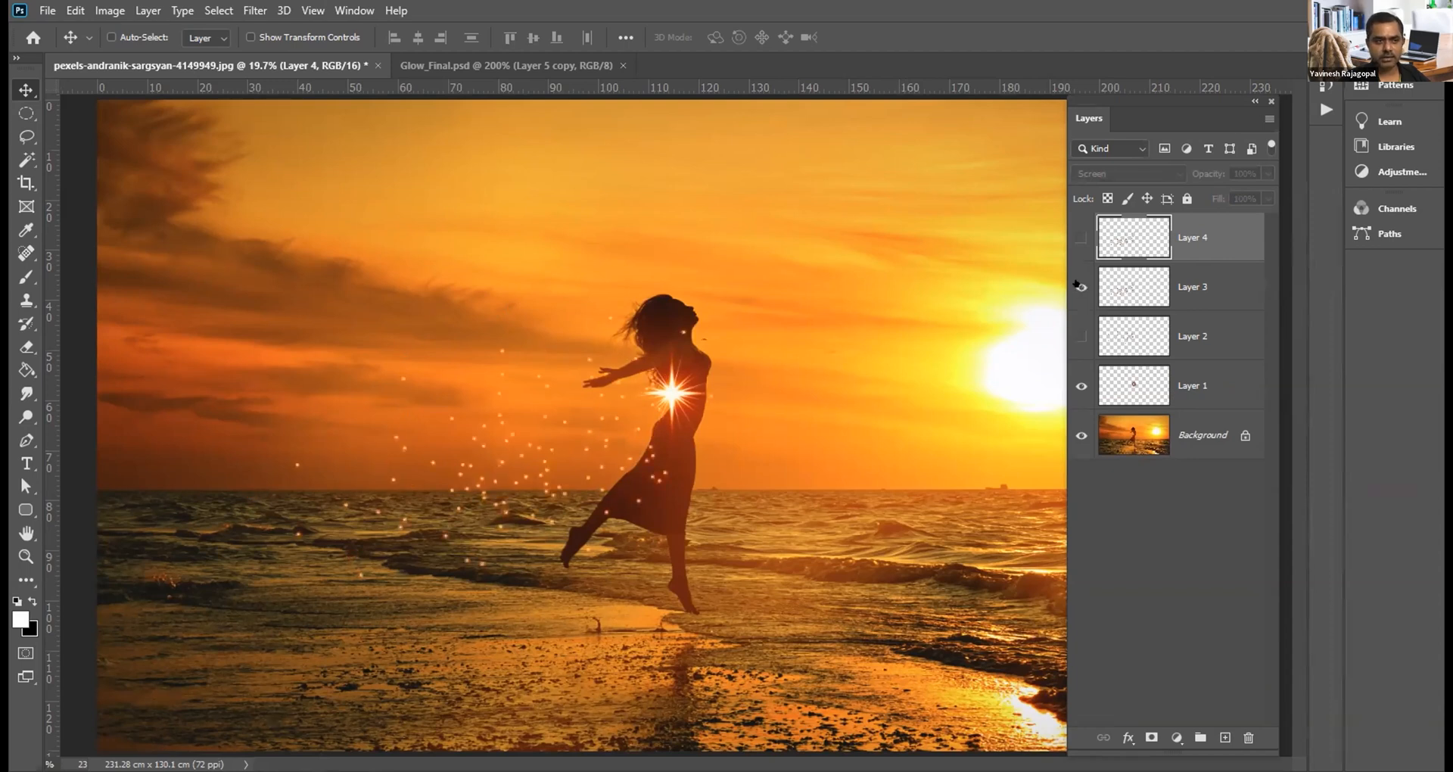
left_click(1080, 286)
left_click(1080, 286)
left_click(1080, 286)
left_click(1080, 286)
left_click(1080, 238)
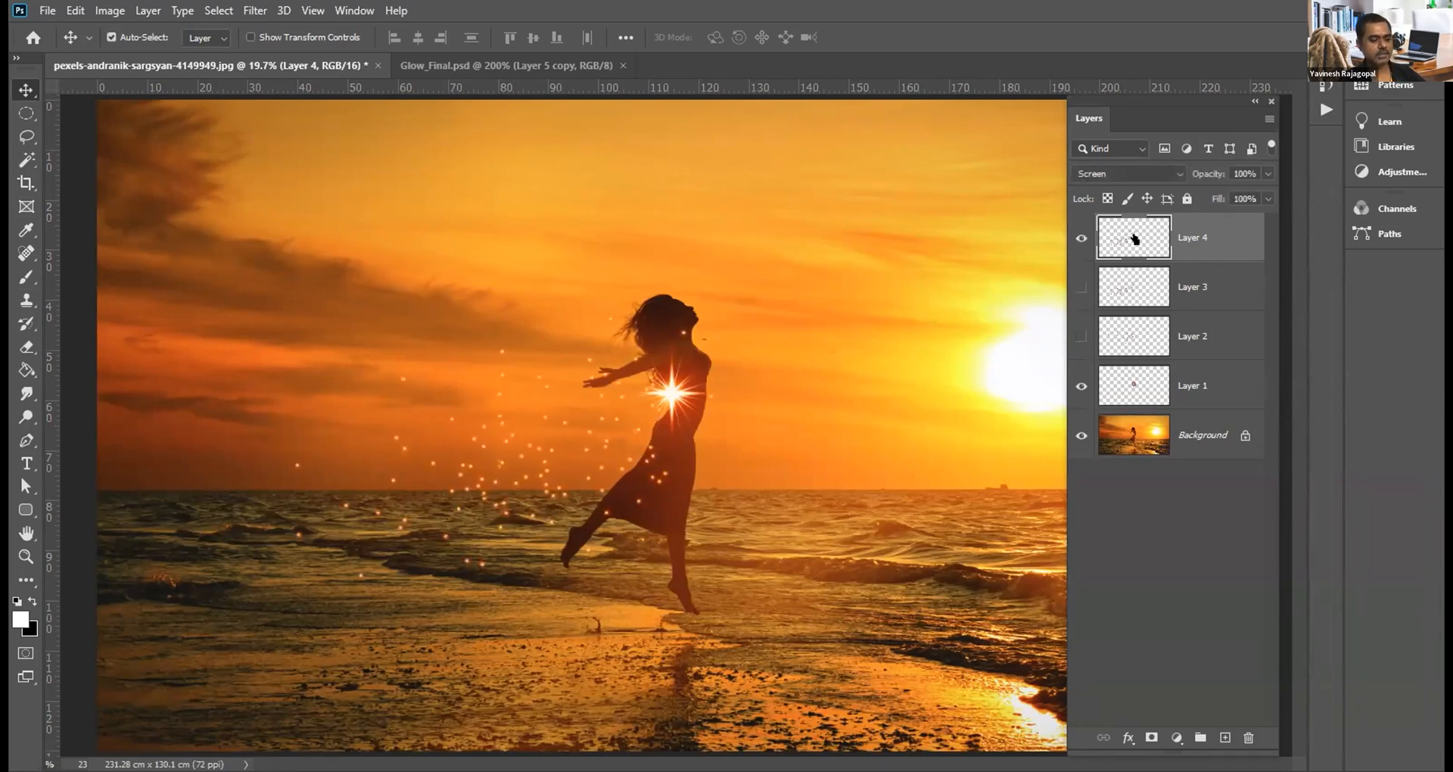
Step: Shrink the Layer 4 dots towards the woman's upper body and show Layers 2 and 3 again
key("ctrl+t")
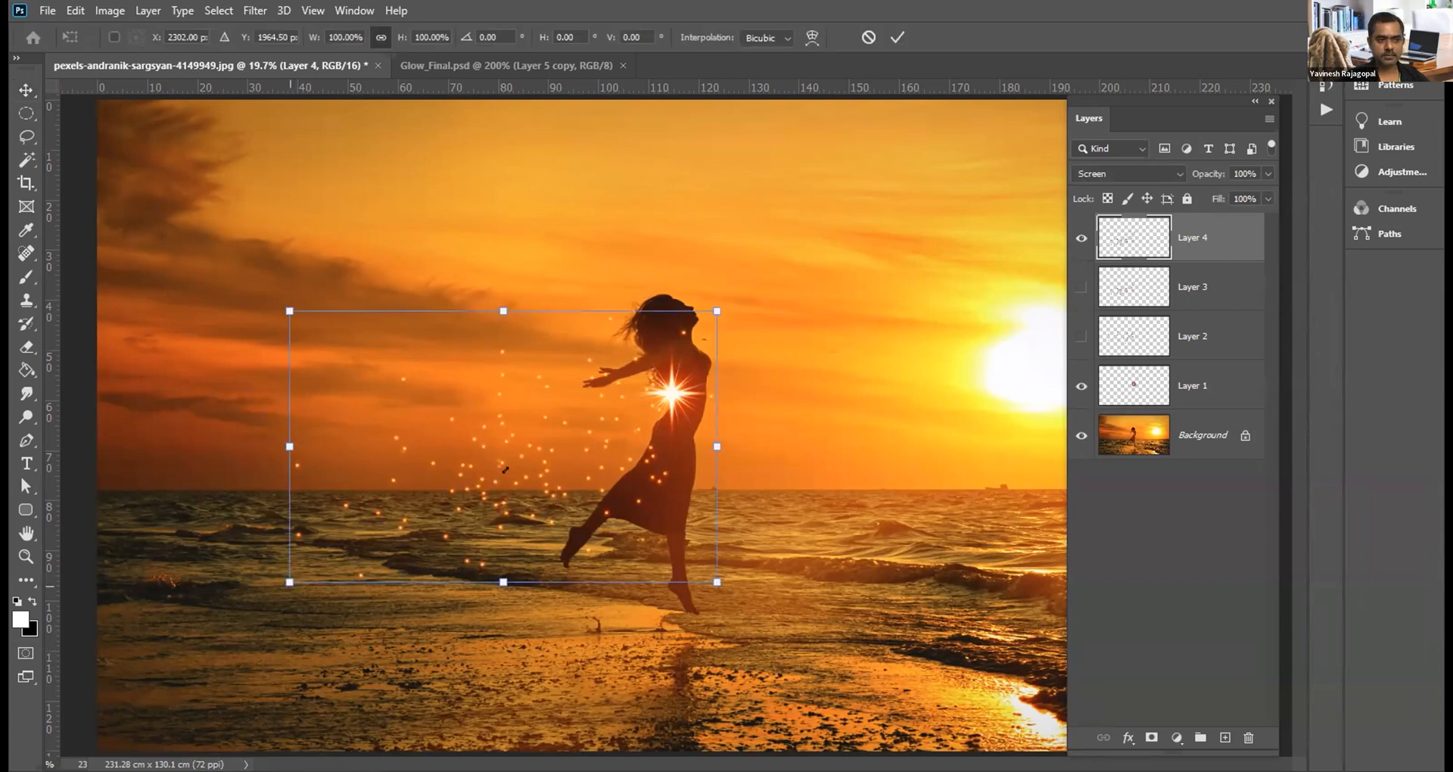
key("Return")
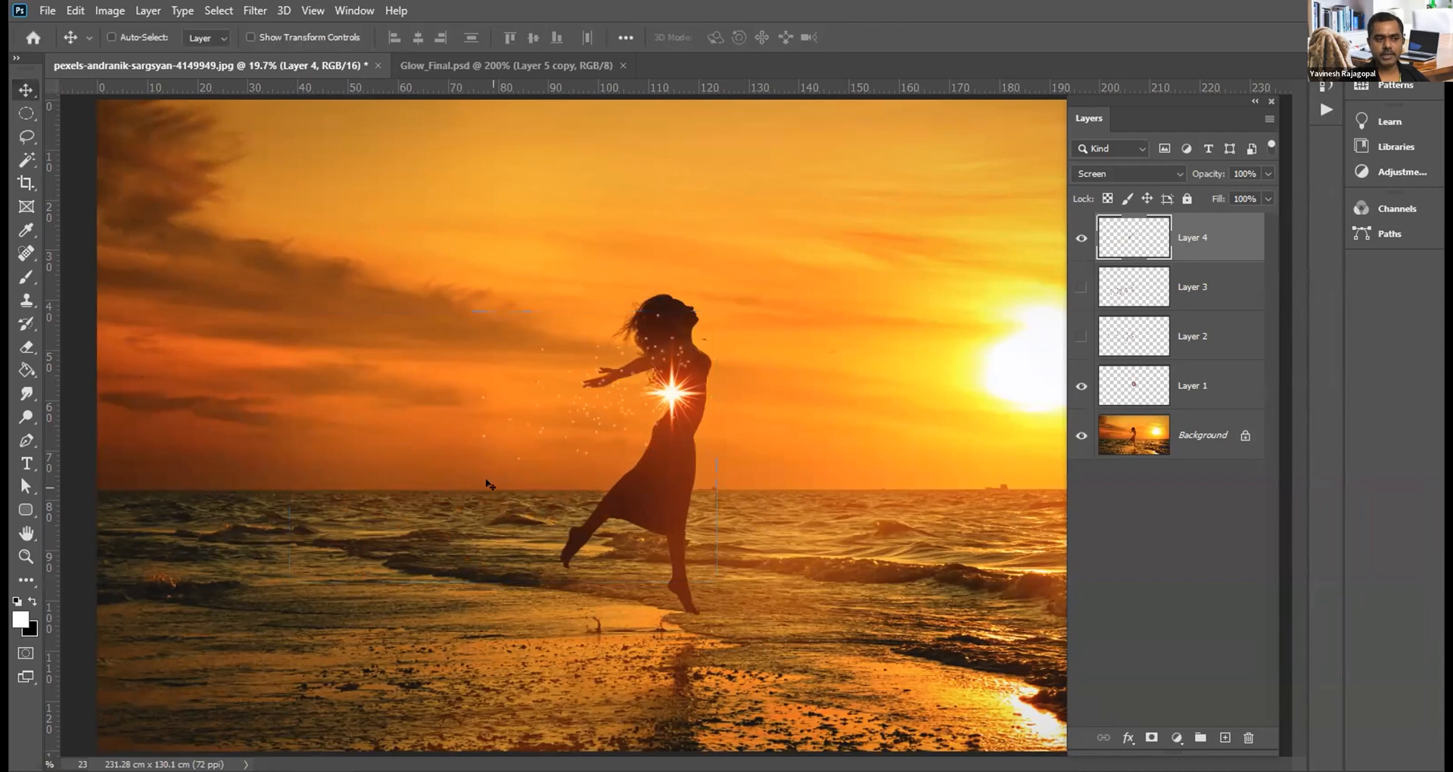
left_click_drag(1081, 286, 1081, 336)
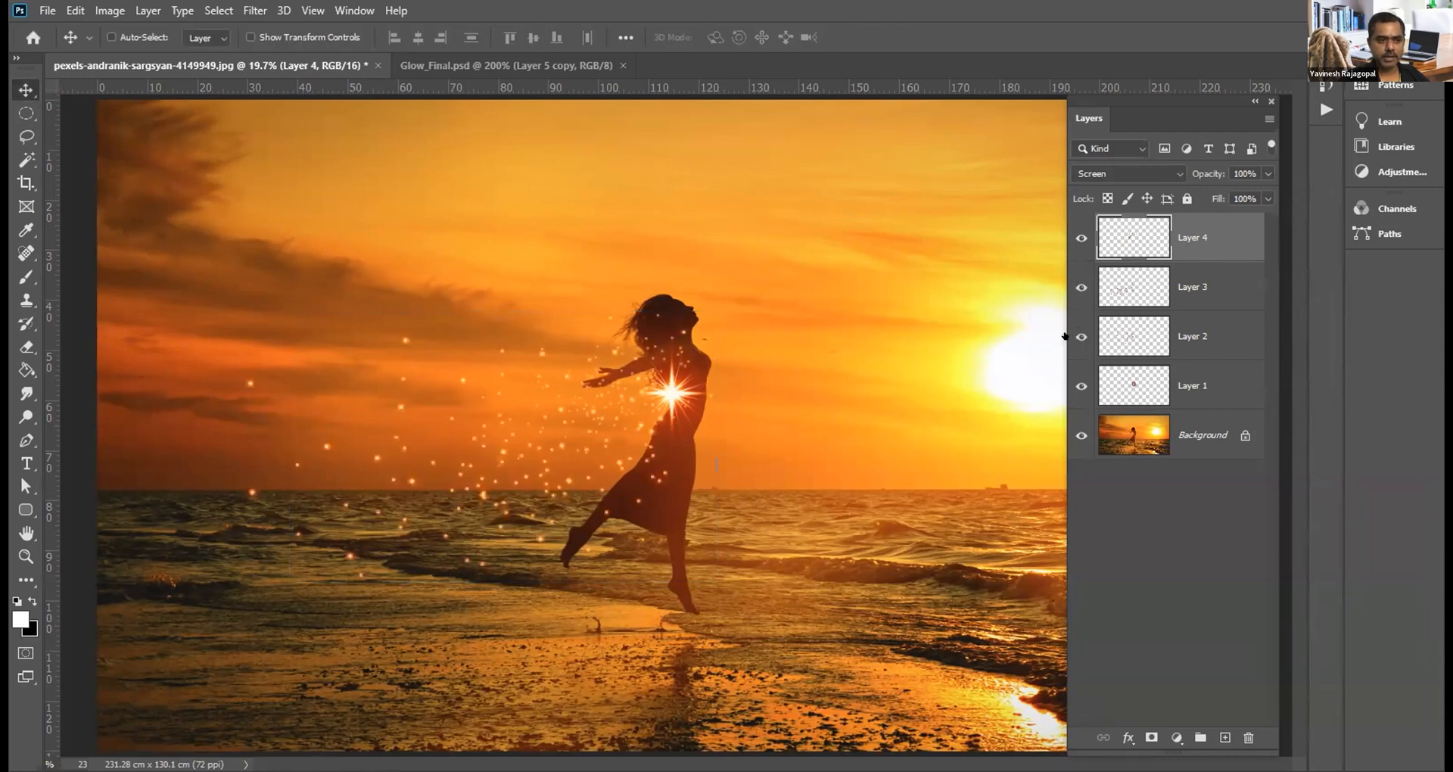
Step: Place a copy of the tiny dots behind the woman within Layer 4 and rotate it to stand nearly upright
key("ctrl")
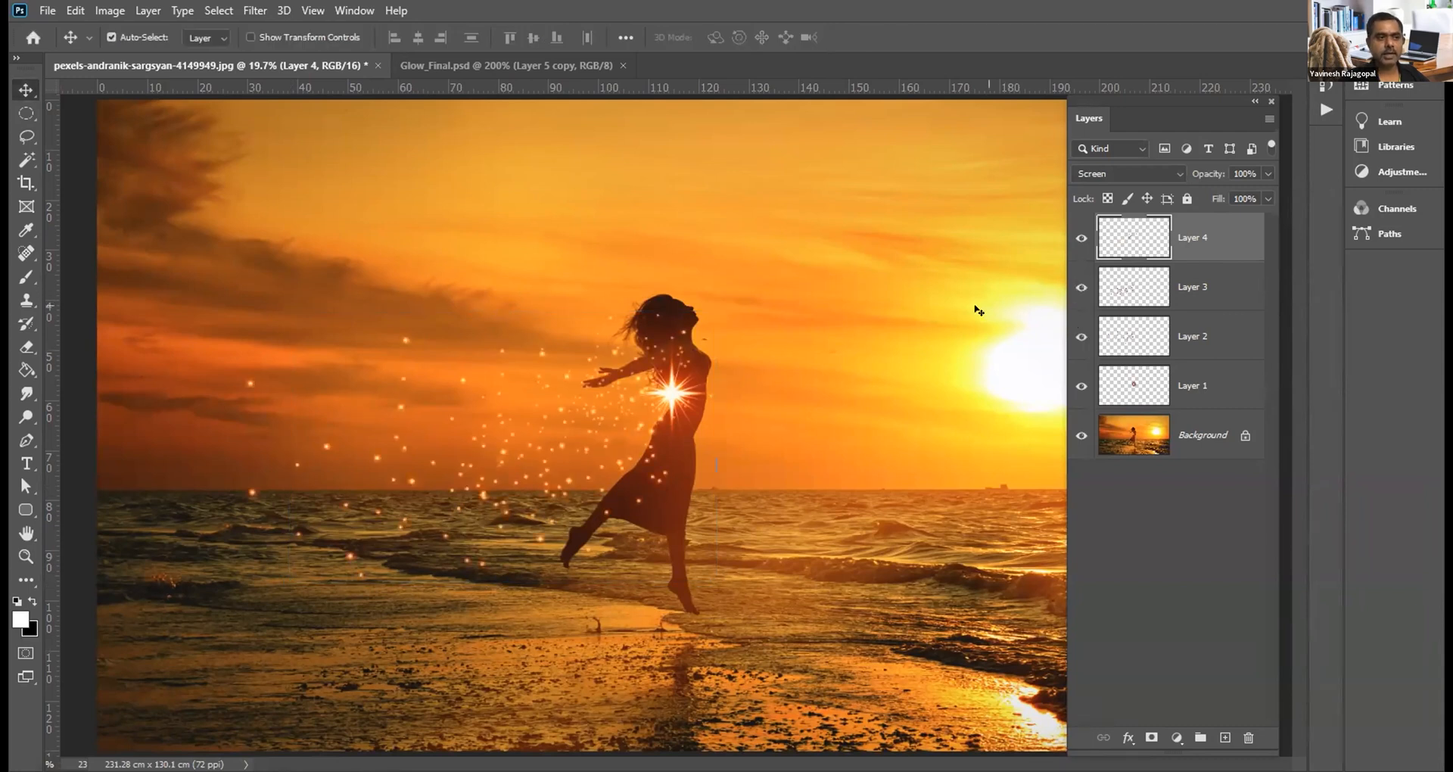
key("ctrl+a")
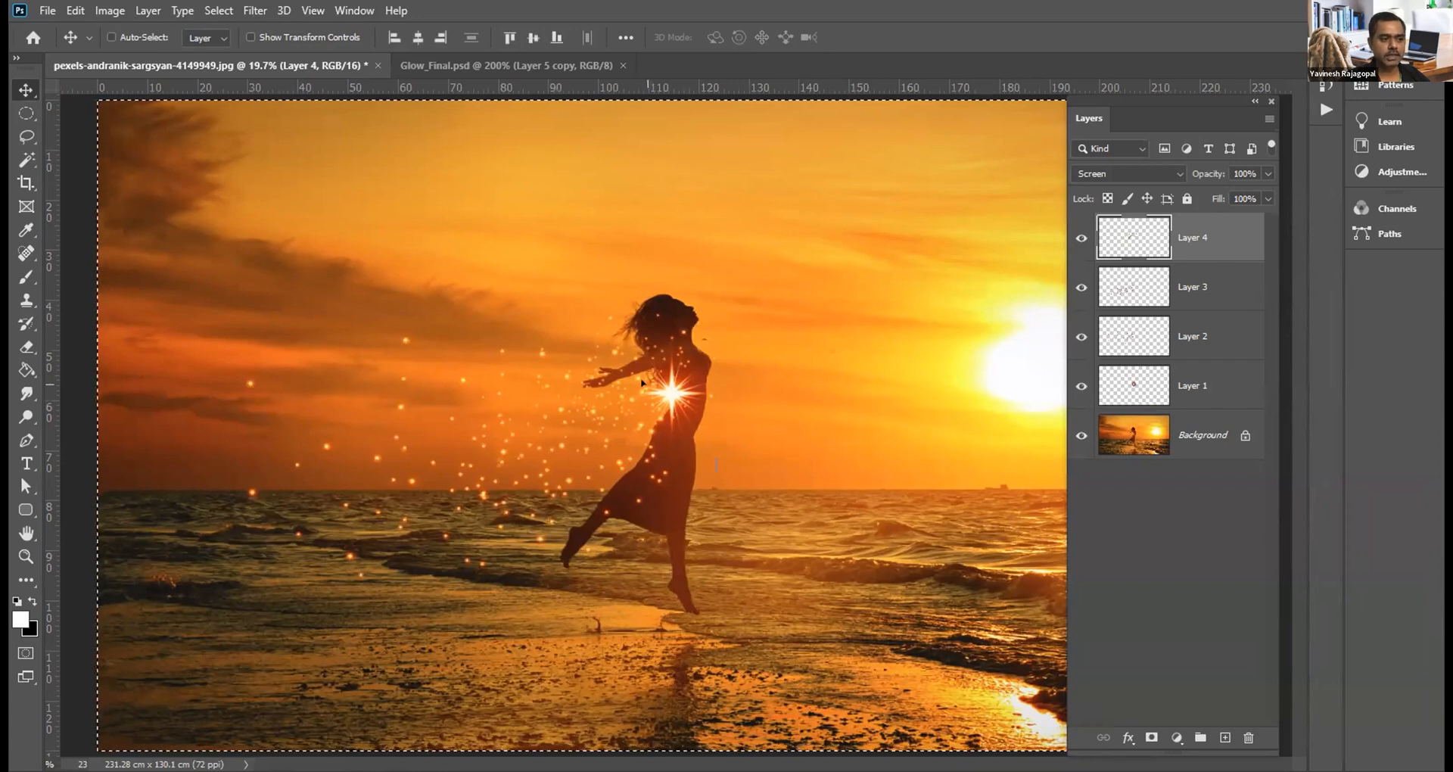
left_click_drag(627, 434, 546, 408)
key("ctrl+t")
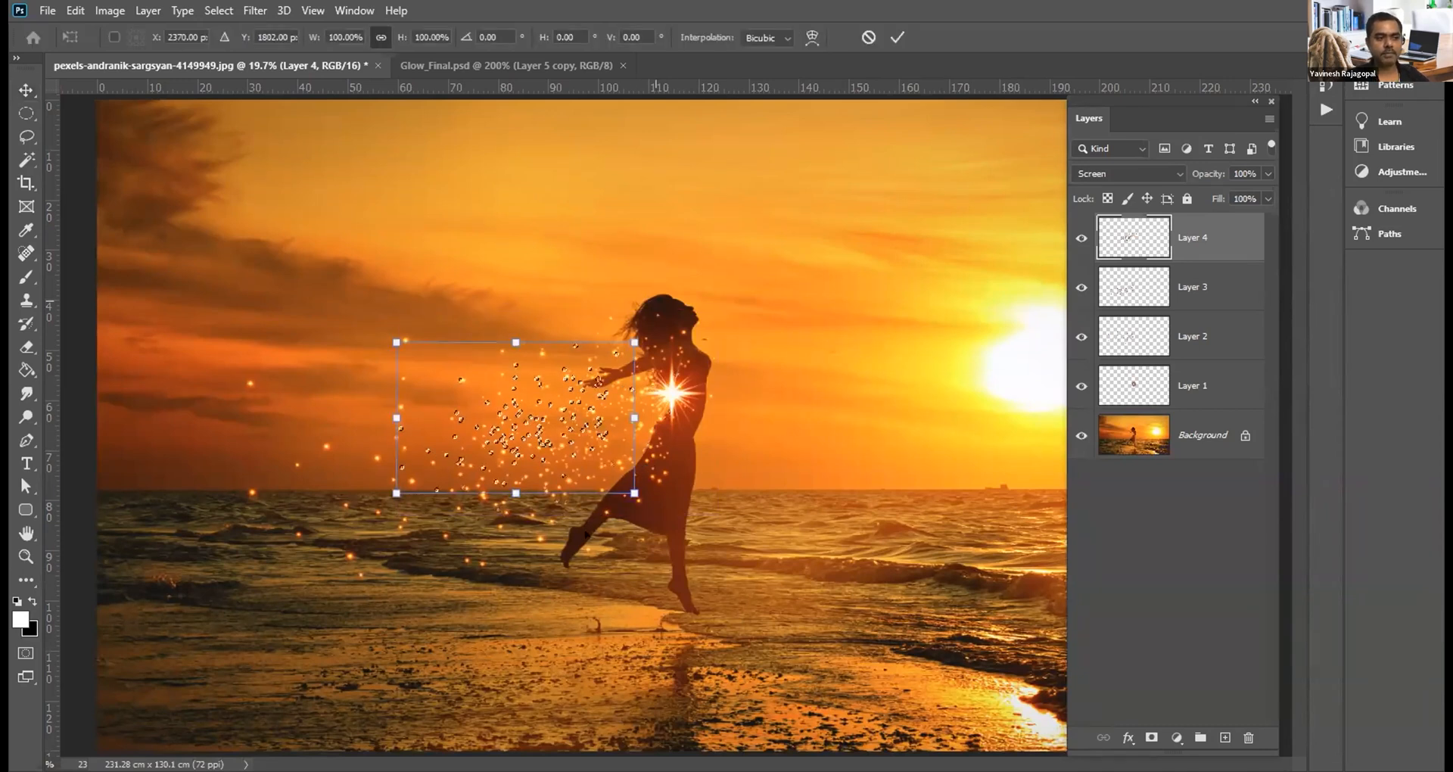
left_click_drag(656, 301, 587, 534)
key("Return")
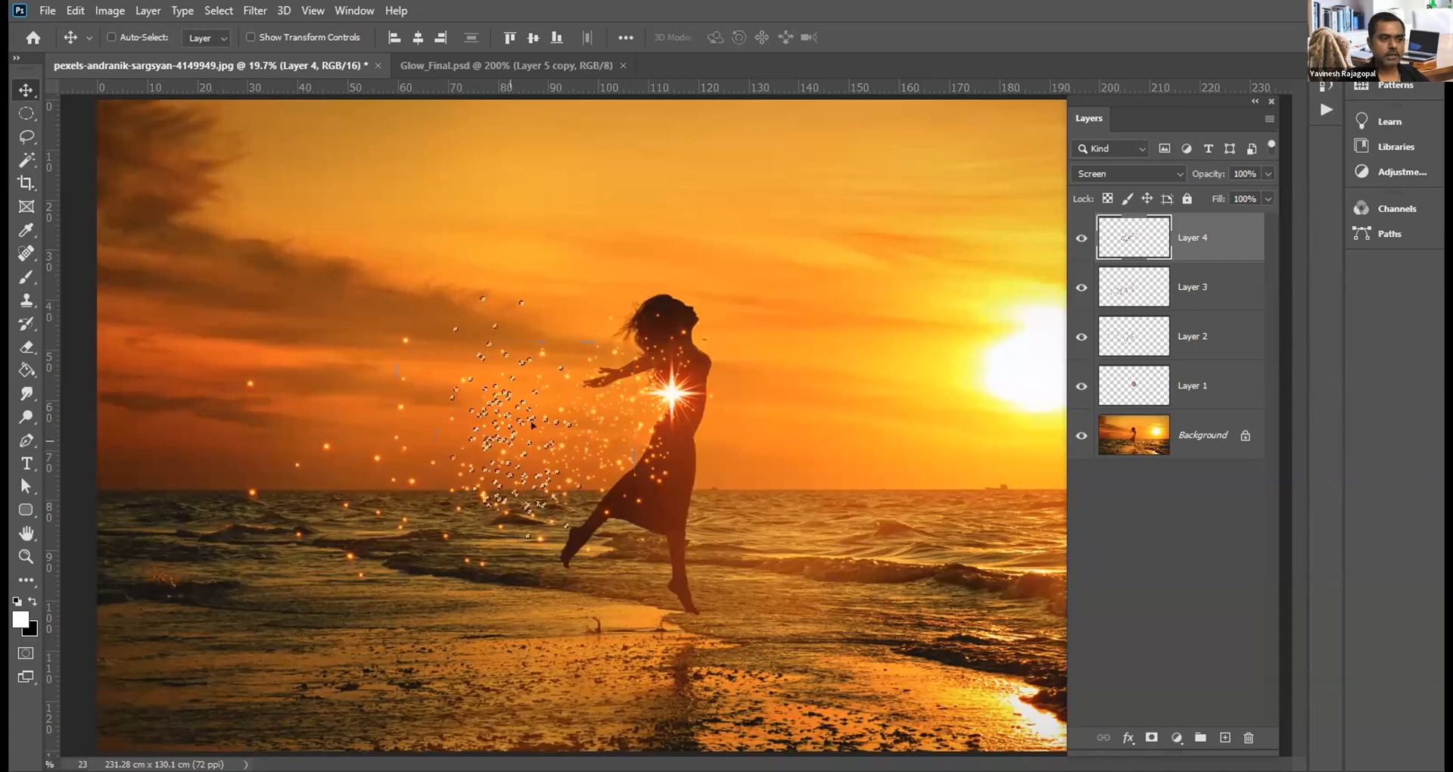
Step: Copy the tiny dots onto the woman's body within Layer 4 and scale the copy to about 54%
left_click_drag(613, 421, 755, 382)
key("ctrl+t")
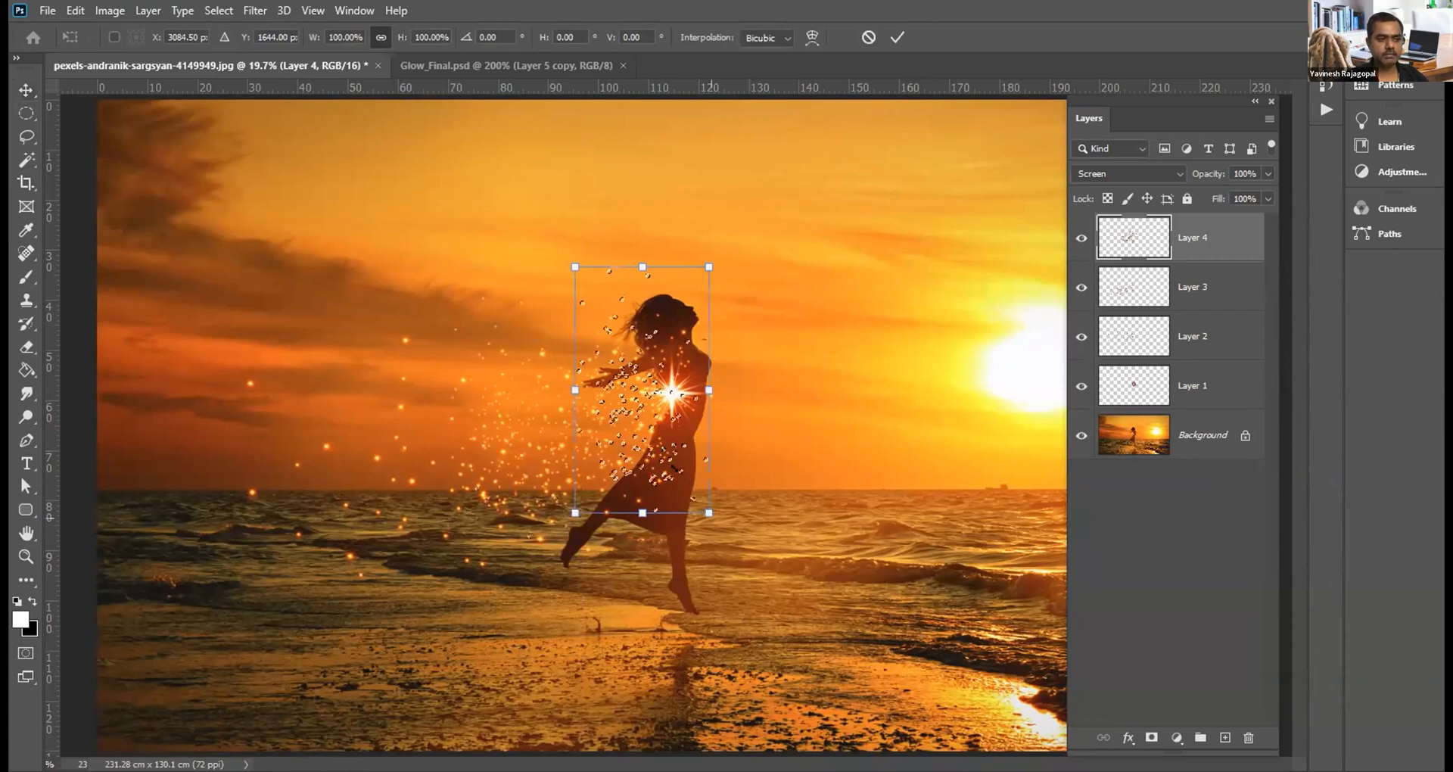
left_click_drag(710, 514, 672, 465)
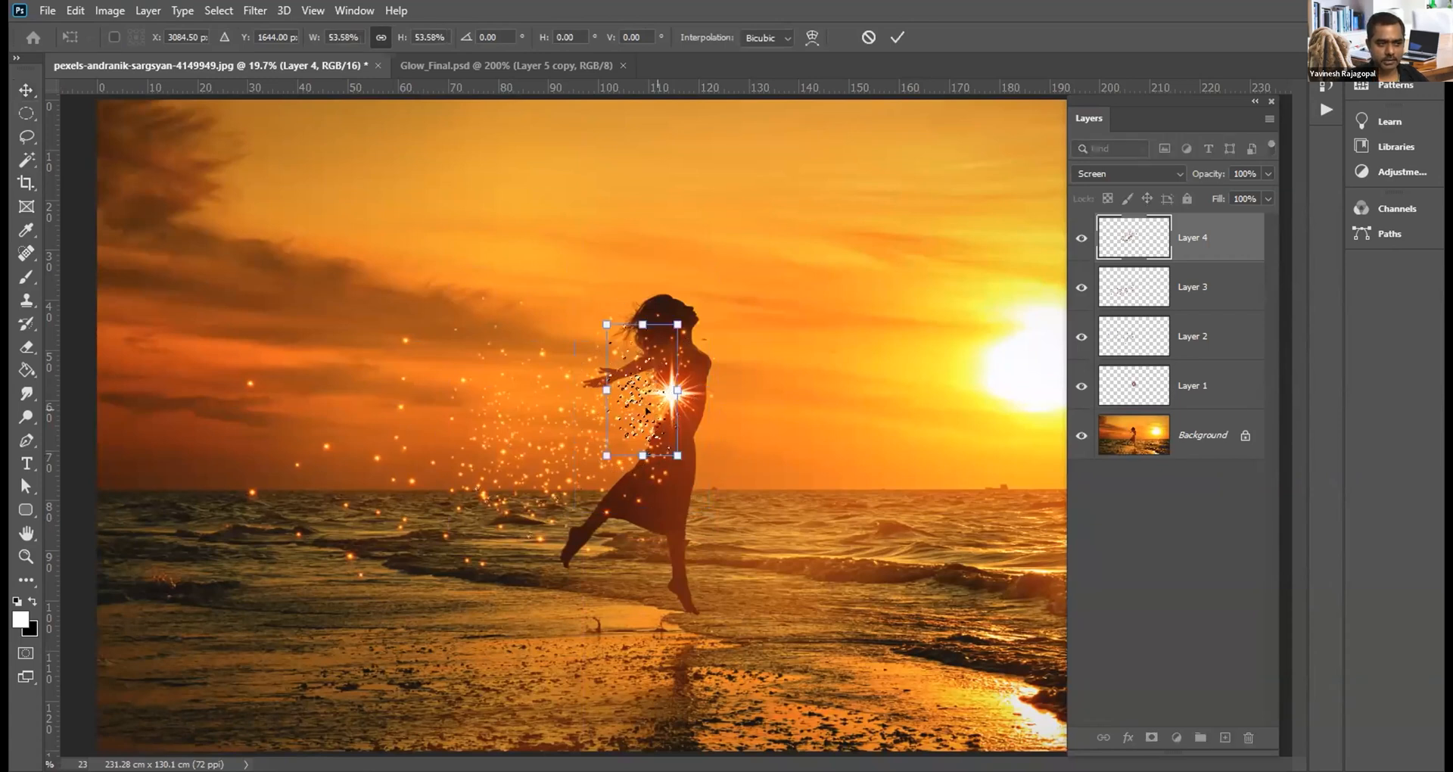
key("Return")
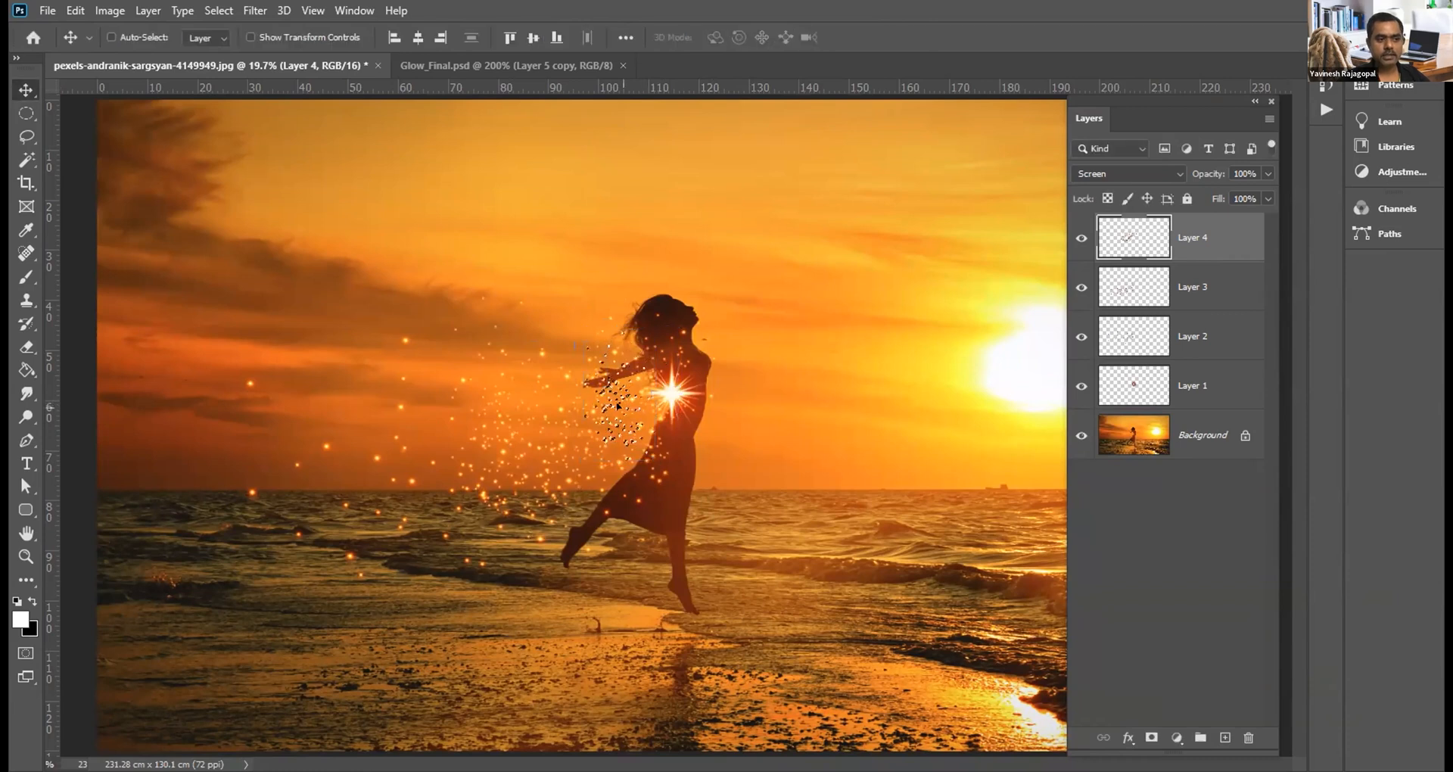
Step: Add further, smaller copies of the tiny dots around the star flare on Layer 4, then clear the selection
left_click_drag(645, 411, 653, 417)
key("ctrl+t")
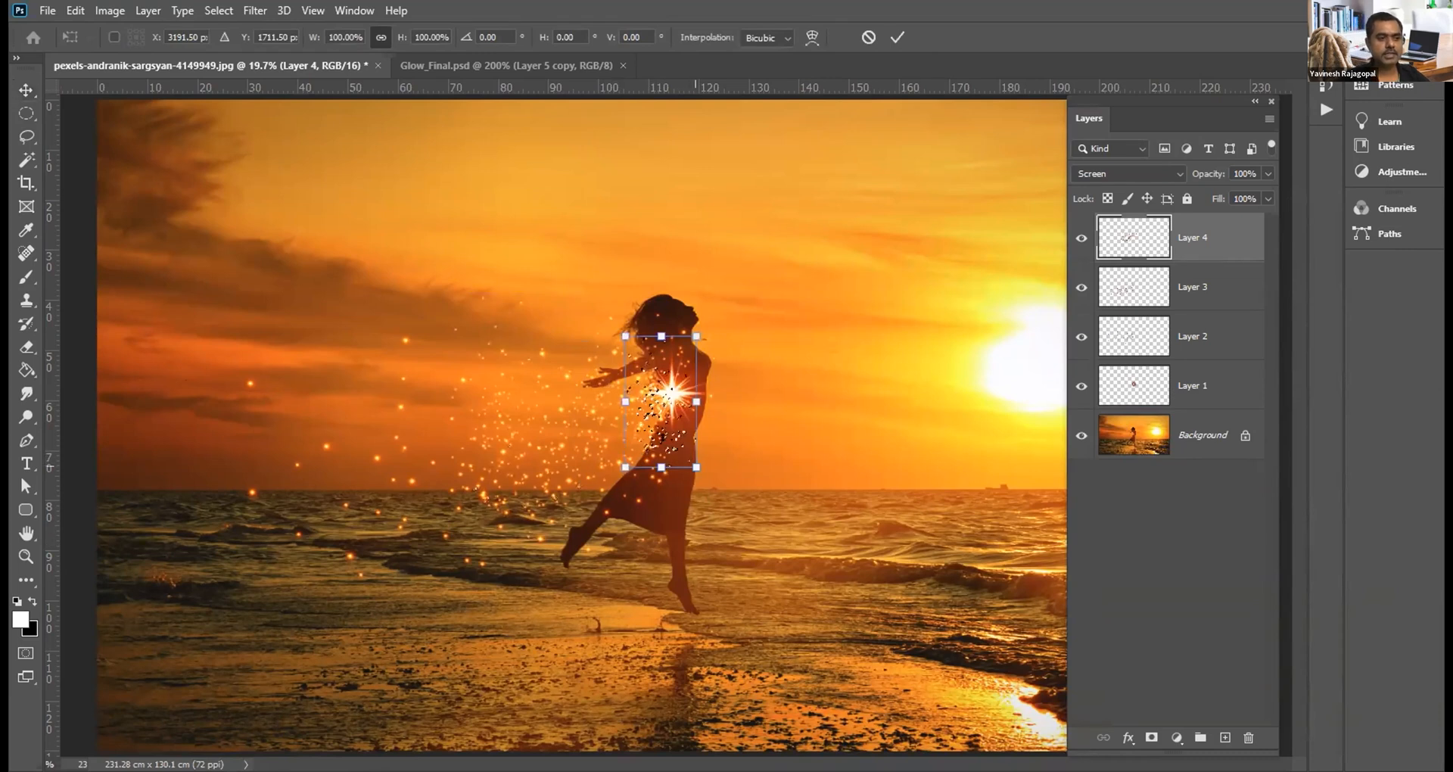
key("Return")
left_click_drag(655, 399, 672, 402)
key("ctrl+t")
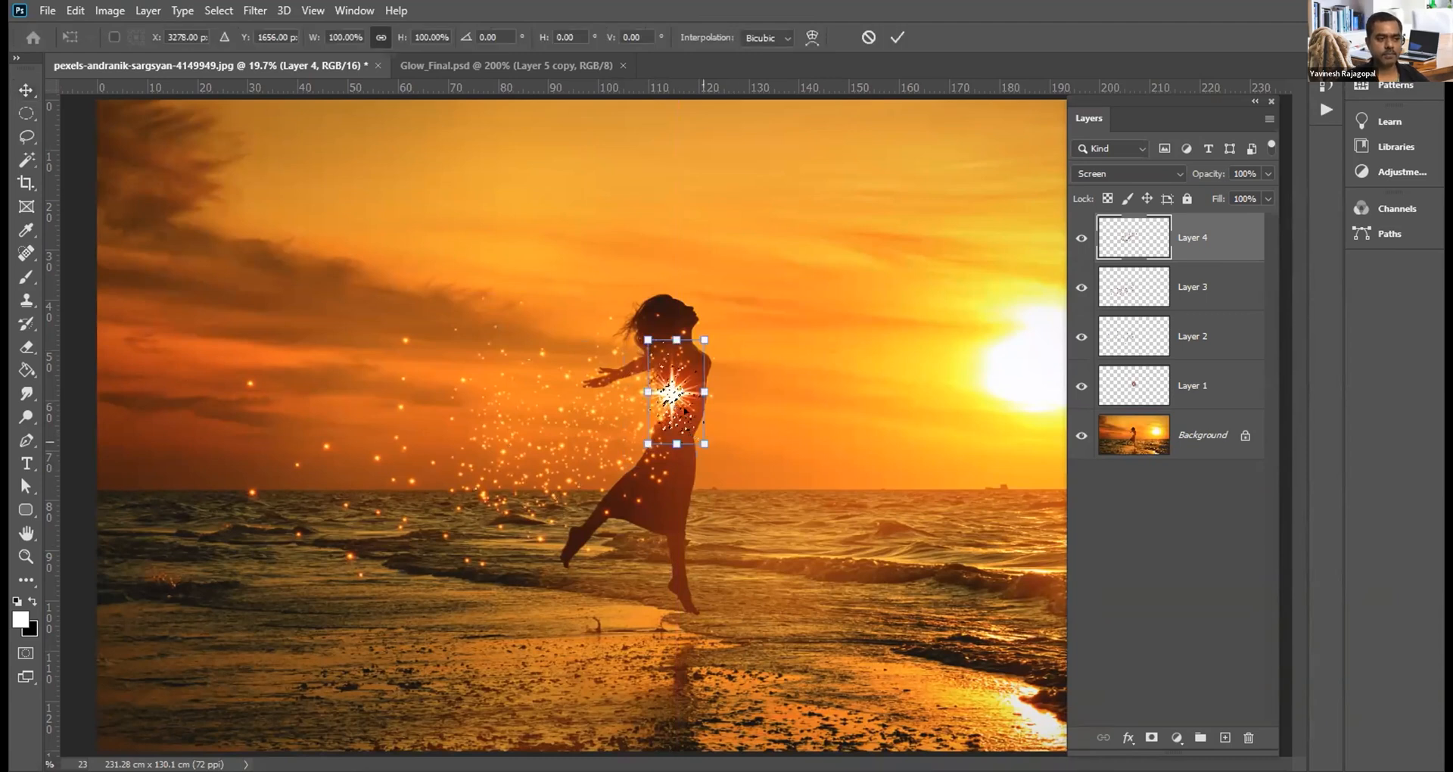
key("Return")
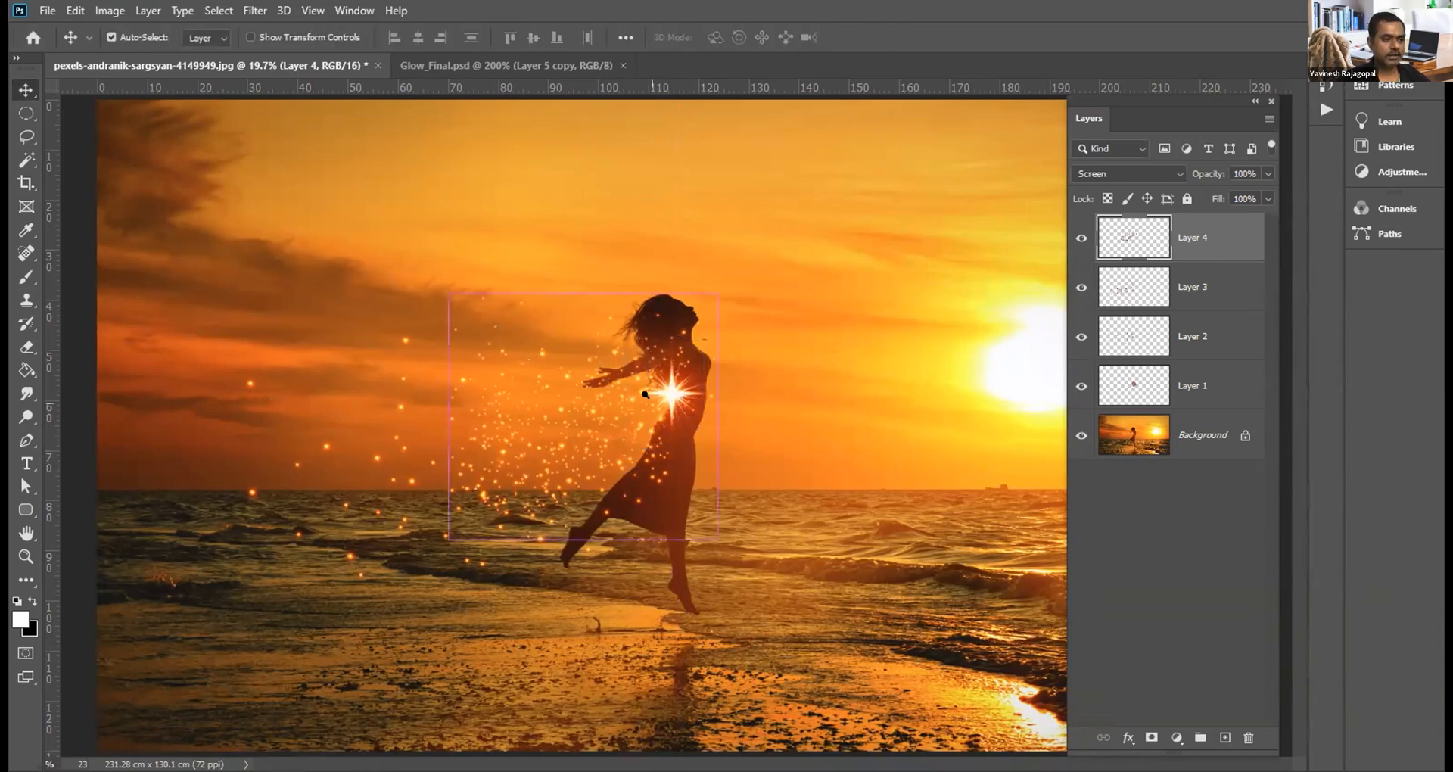
Step: Hide Layers 4 and 3 to examine the large Layer 2 dots around the star flare on their own
scroll(644, 394, "up", 3)
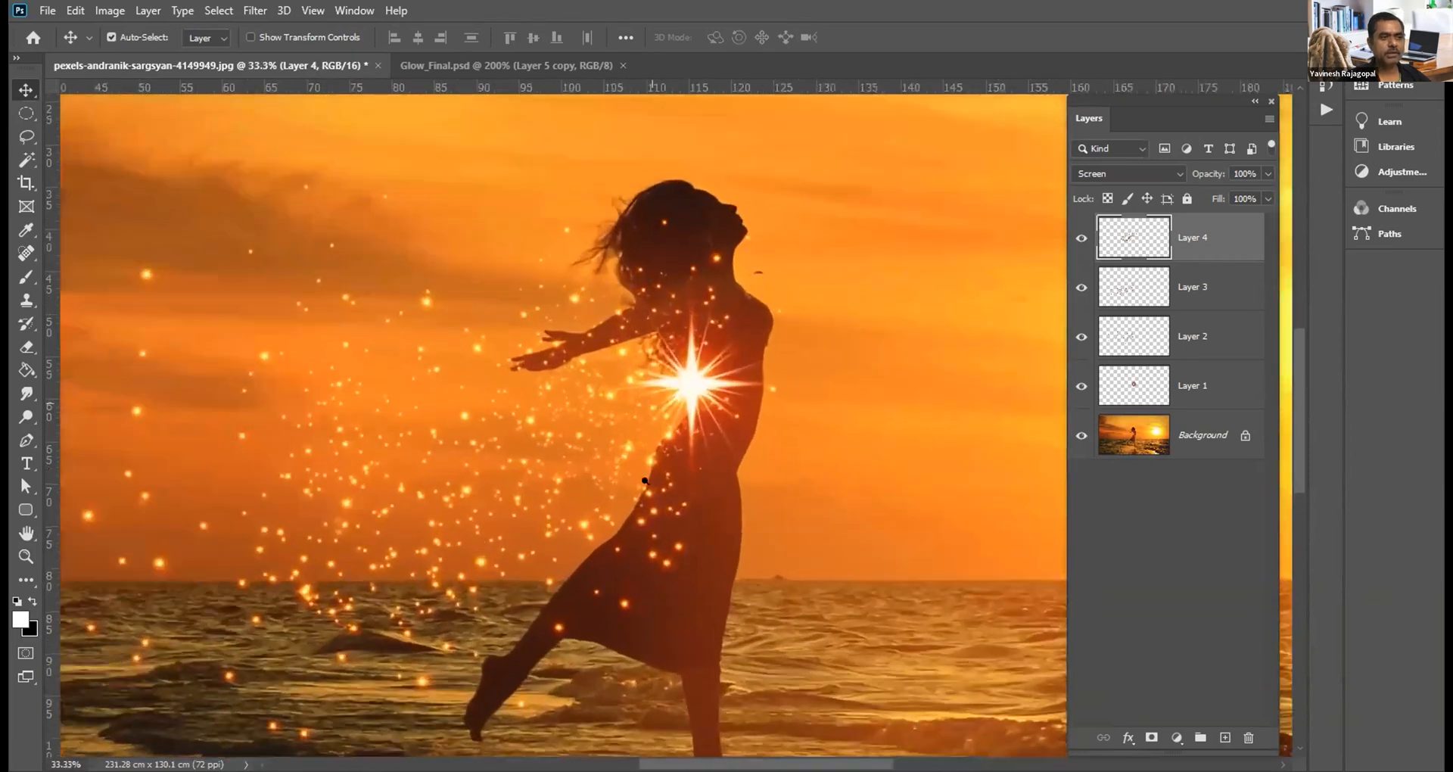
scroll(645, 396, "up", 2)
key("ctrl")
left_click_drag(808, 468, 823, 484)
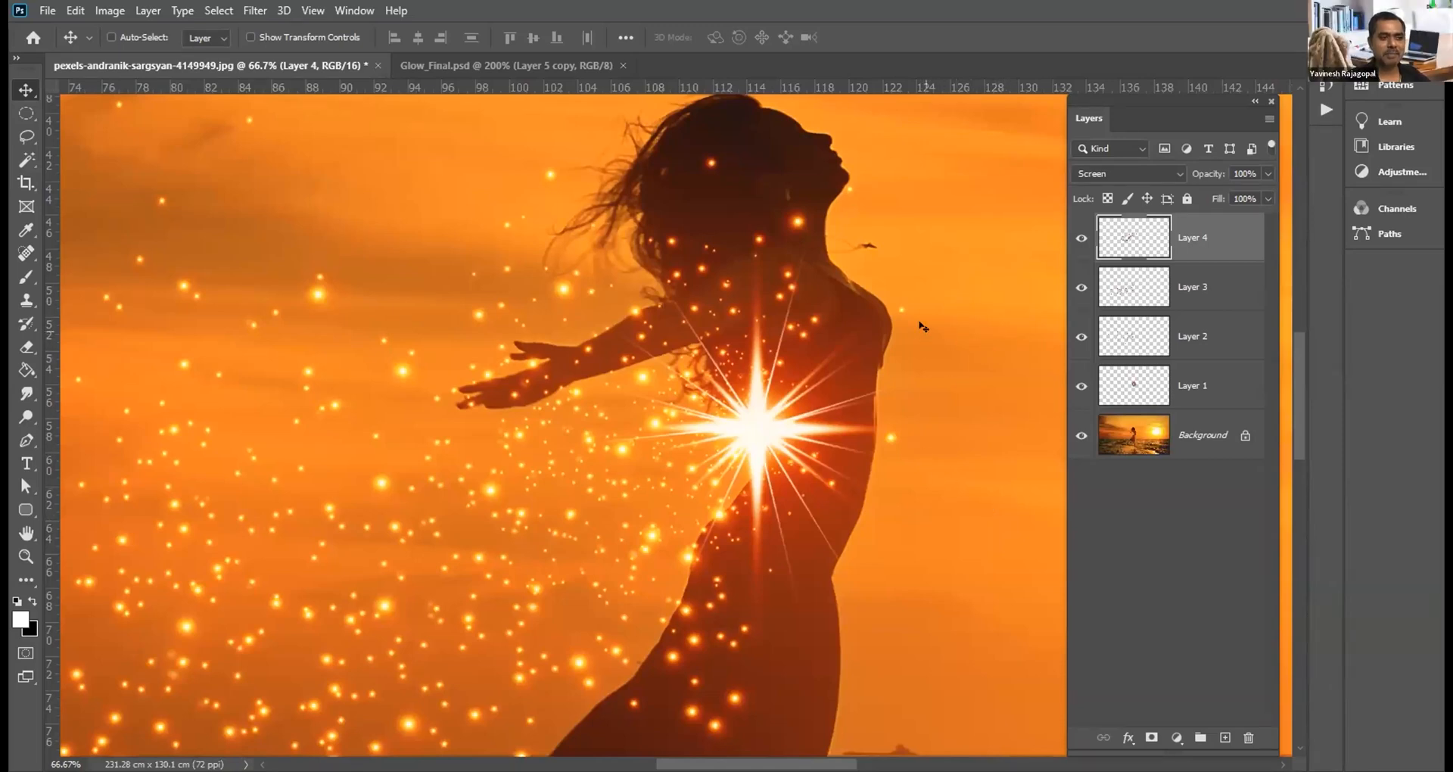
left_click(1082, 237)
left_click(1081, 287)
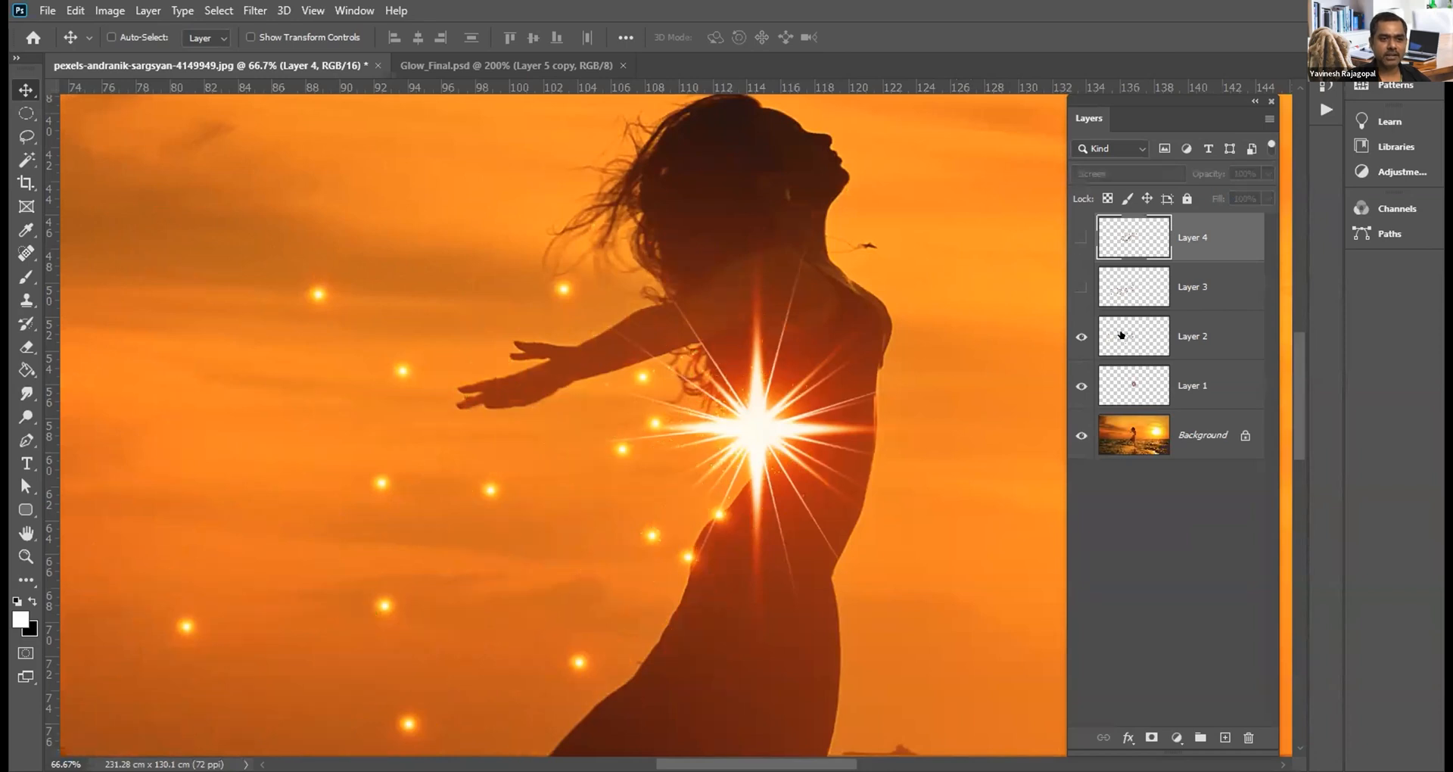
left_click(1121, 336)
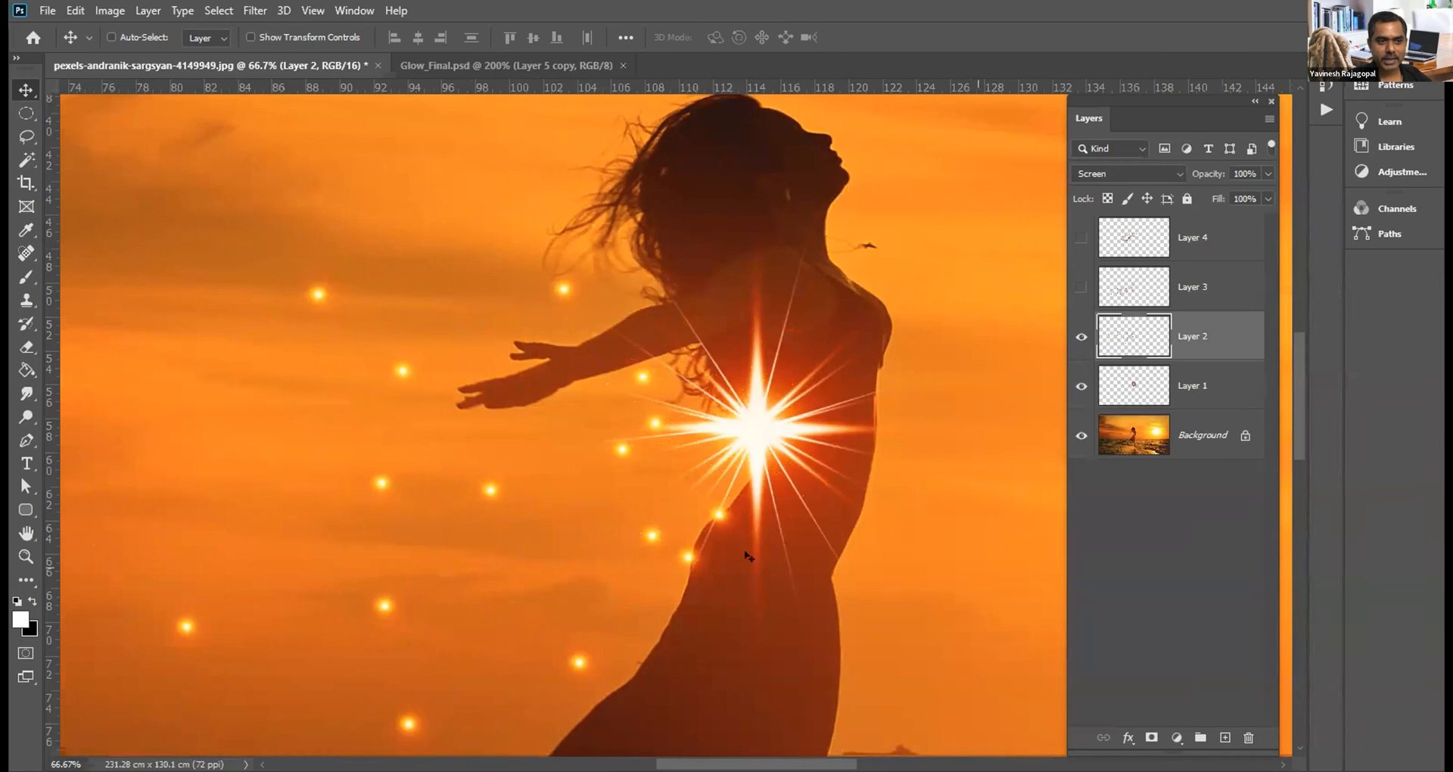
Step: View the Layer 3 dots and the Layer 4 dots separately around the woman, and show all dot layers together again
left_click(1081, 286)
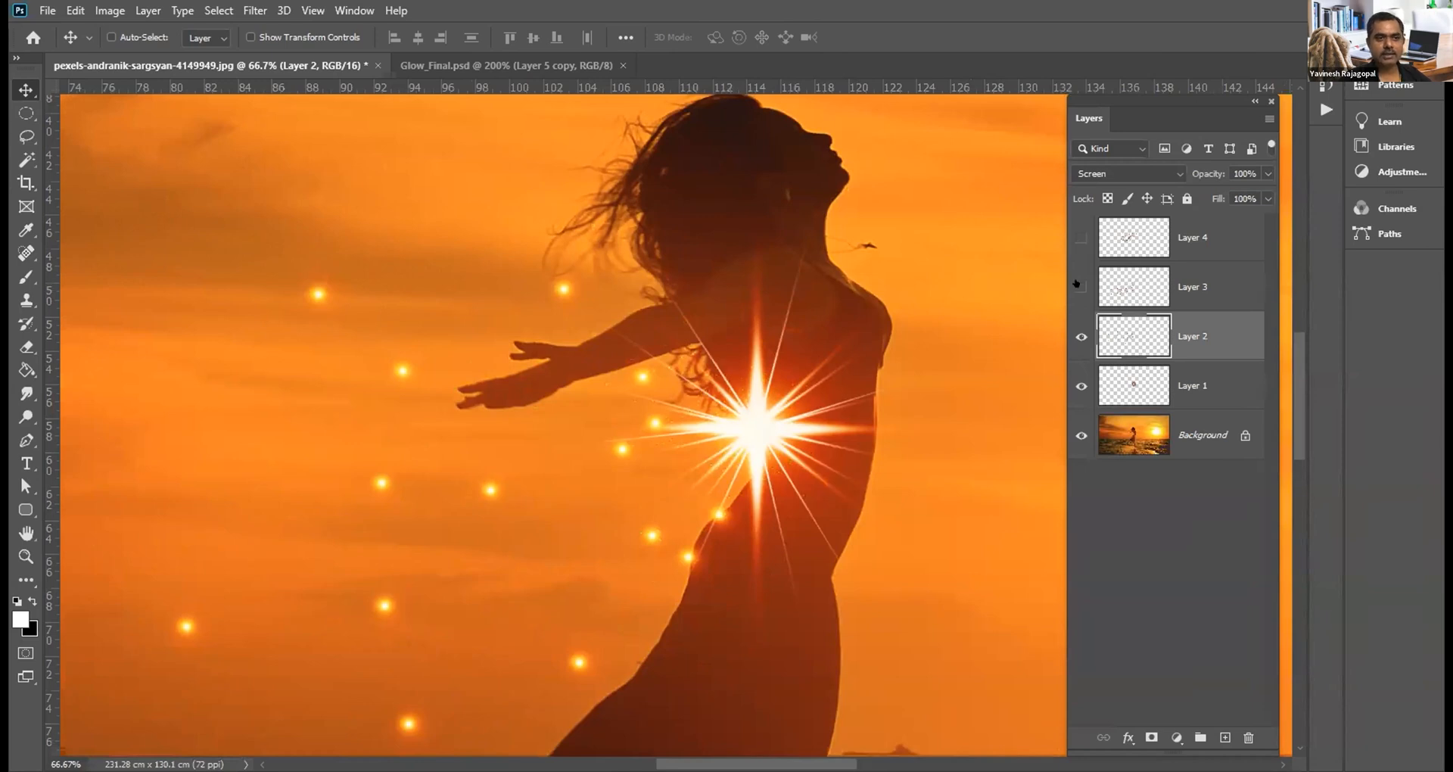
left_click(1081, 336)
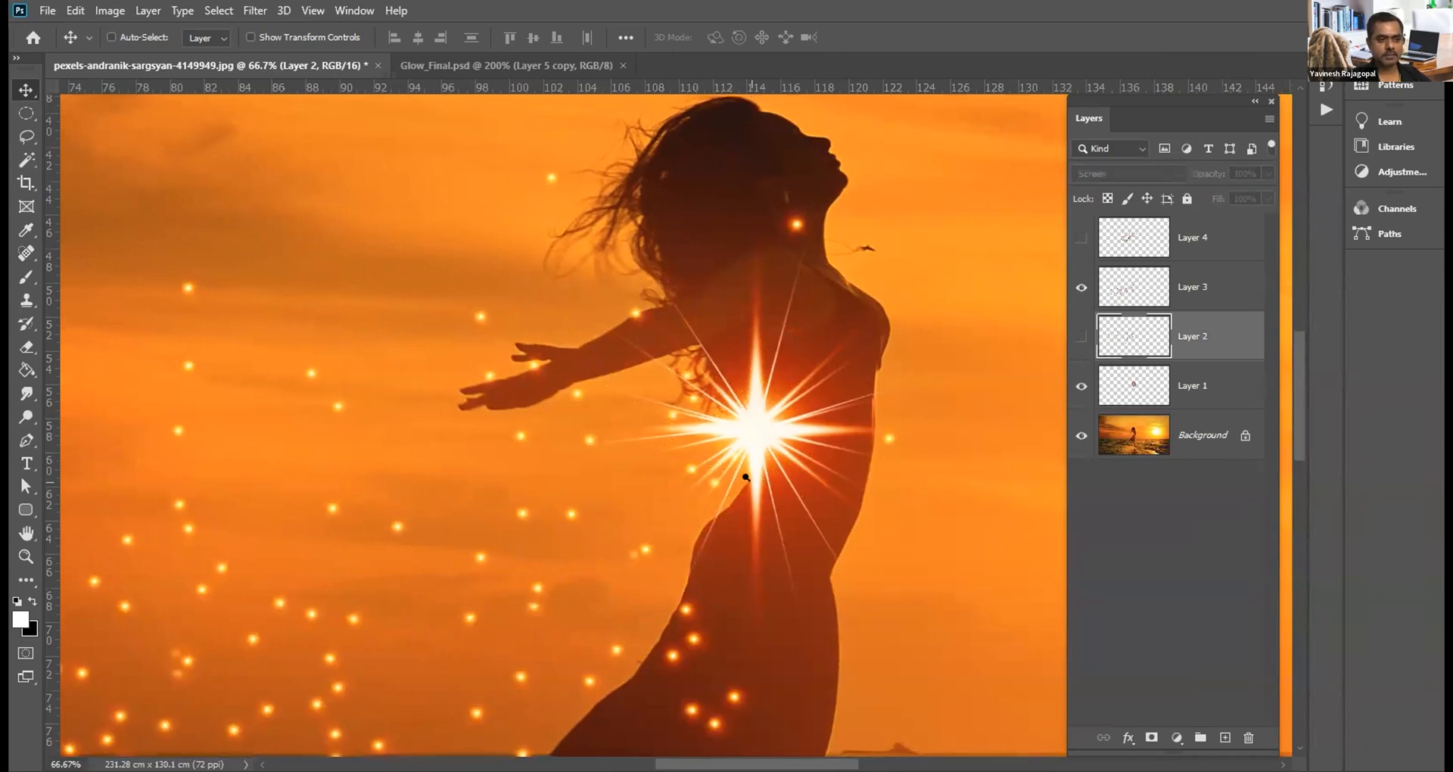
scroll(691, 470, "down", 2)
left_click_drag(703, 424, 736, 319)
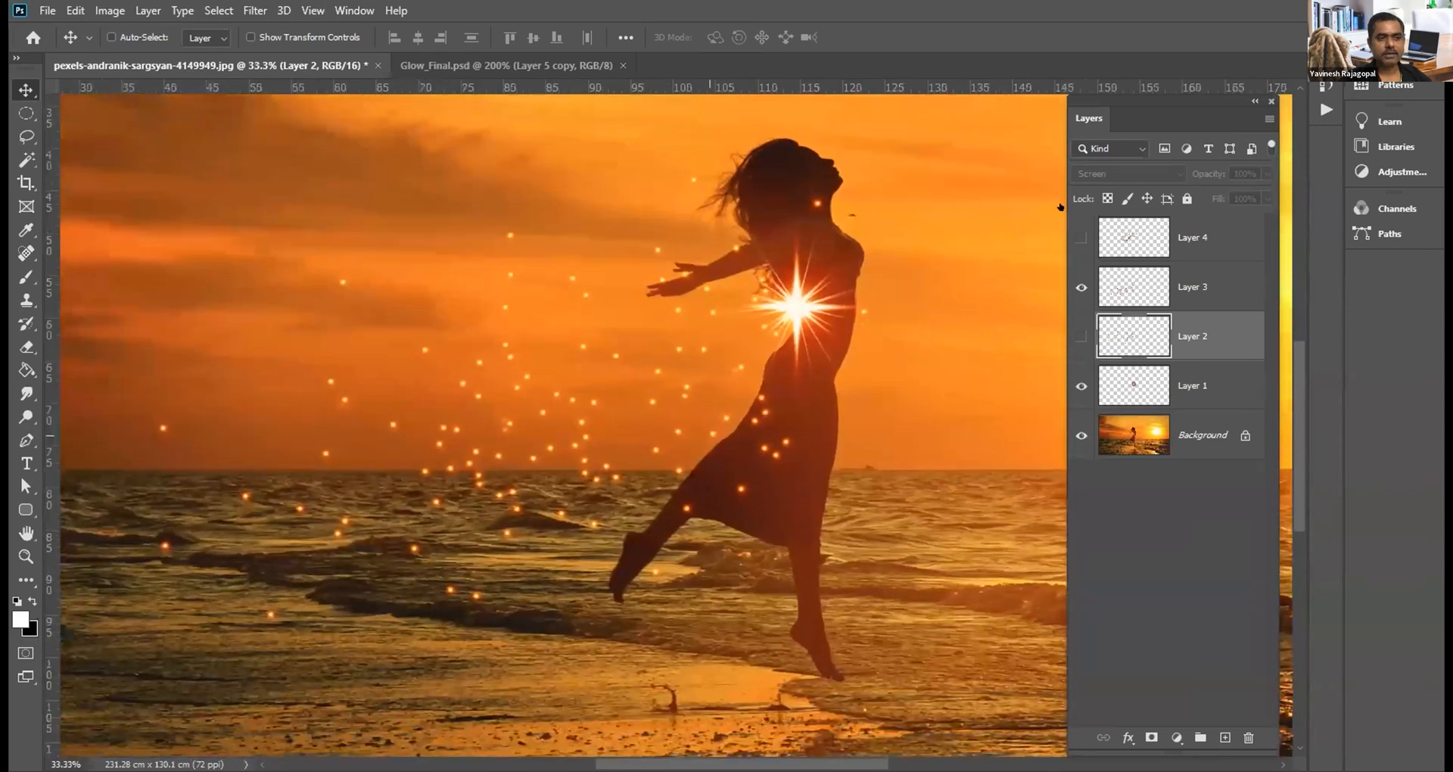
left_click(1080, 288)
left_click(1080, 237)
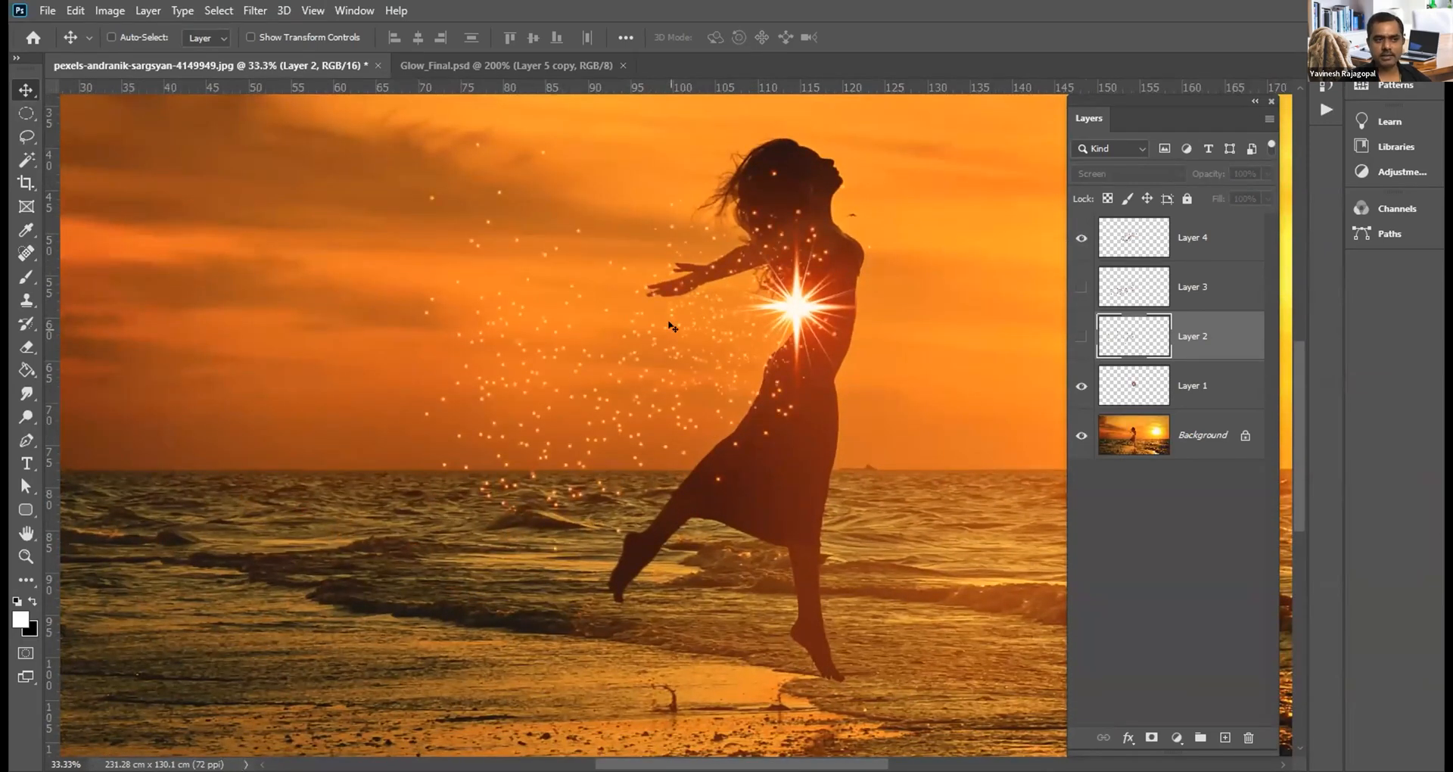
left_click(1080, 288)
left_click(1079, 336)
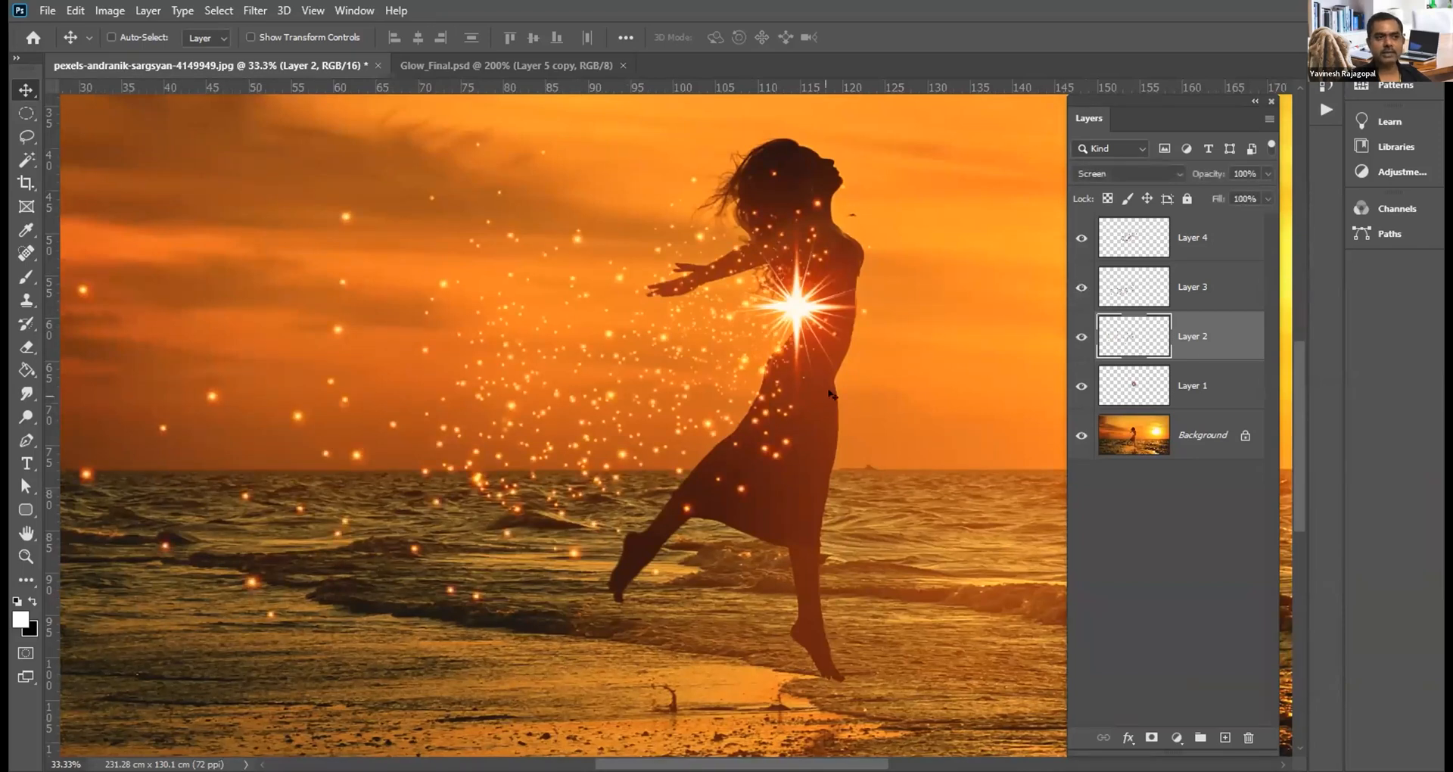
scroll(889, 393, "up", 2)
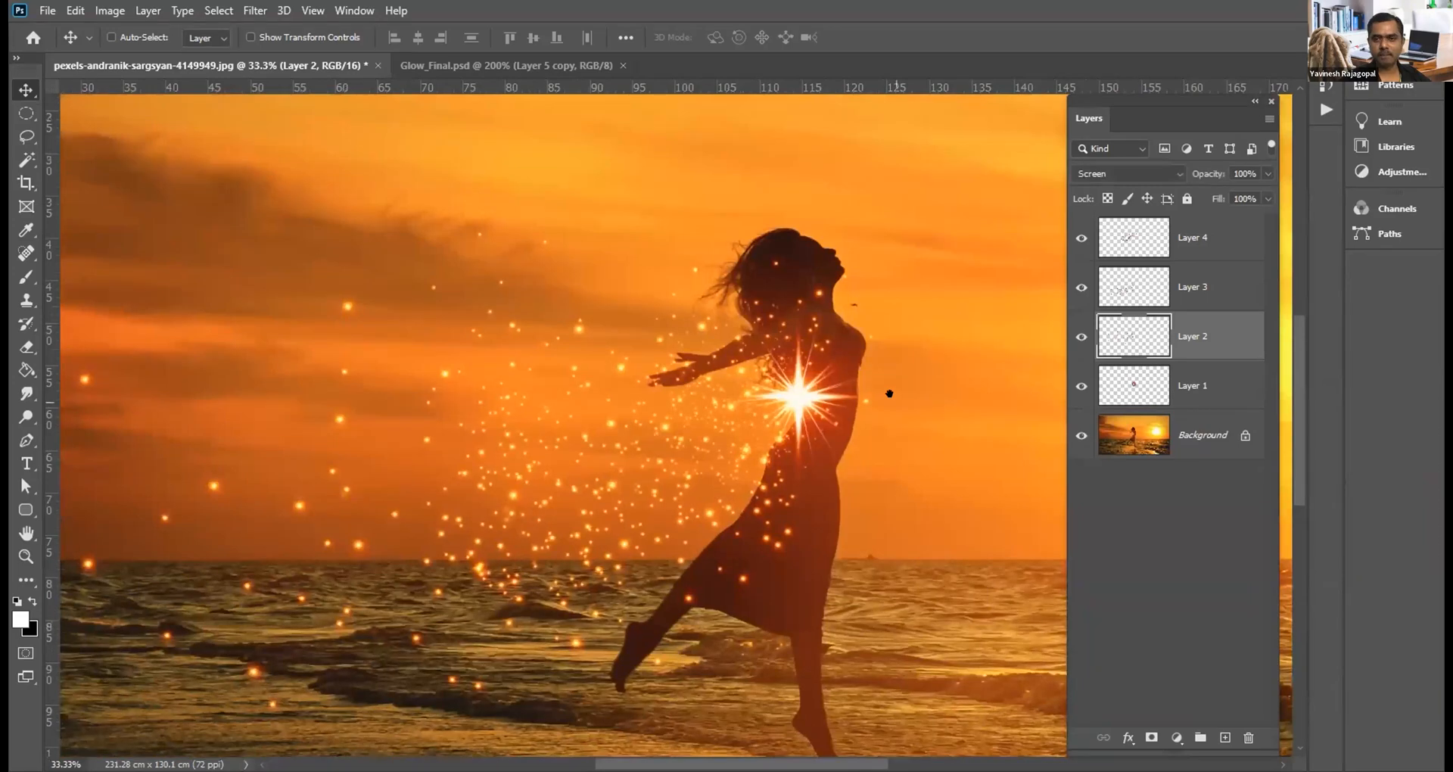
Step: Delete Layer 4 and Layer 3 together
left_click(1179, 244)
left_click(1182, 291, "shift")
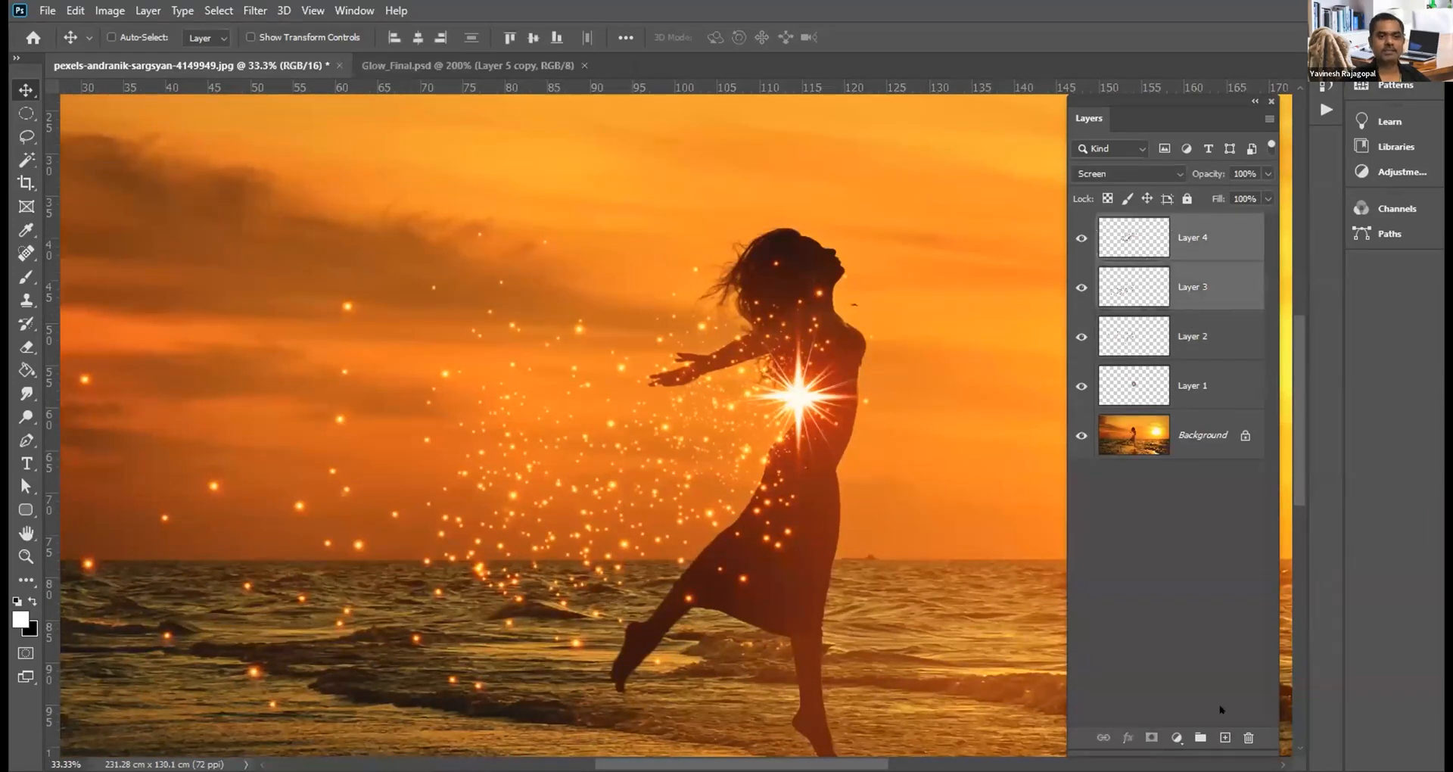
left_click(1249, 737)
Step: Isolate one dot near the woman's outstretched hands on its own layer, clear all other Layer 2 dots and merge it into Layer 2
left_click_drag(649, 398, 715, 322)
key("m")
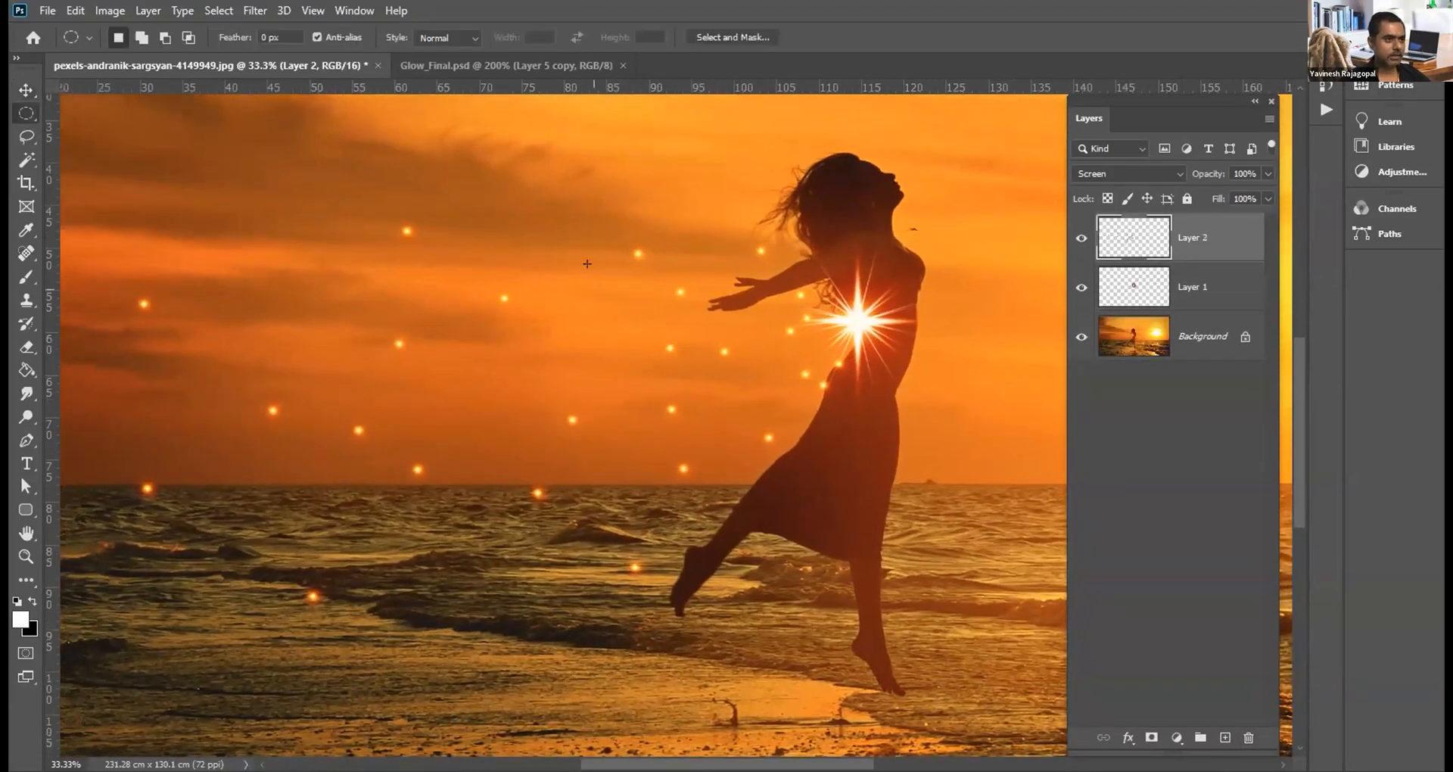
left_click_drag(601, 228, 673, 276)
key("ctrl+j")
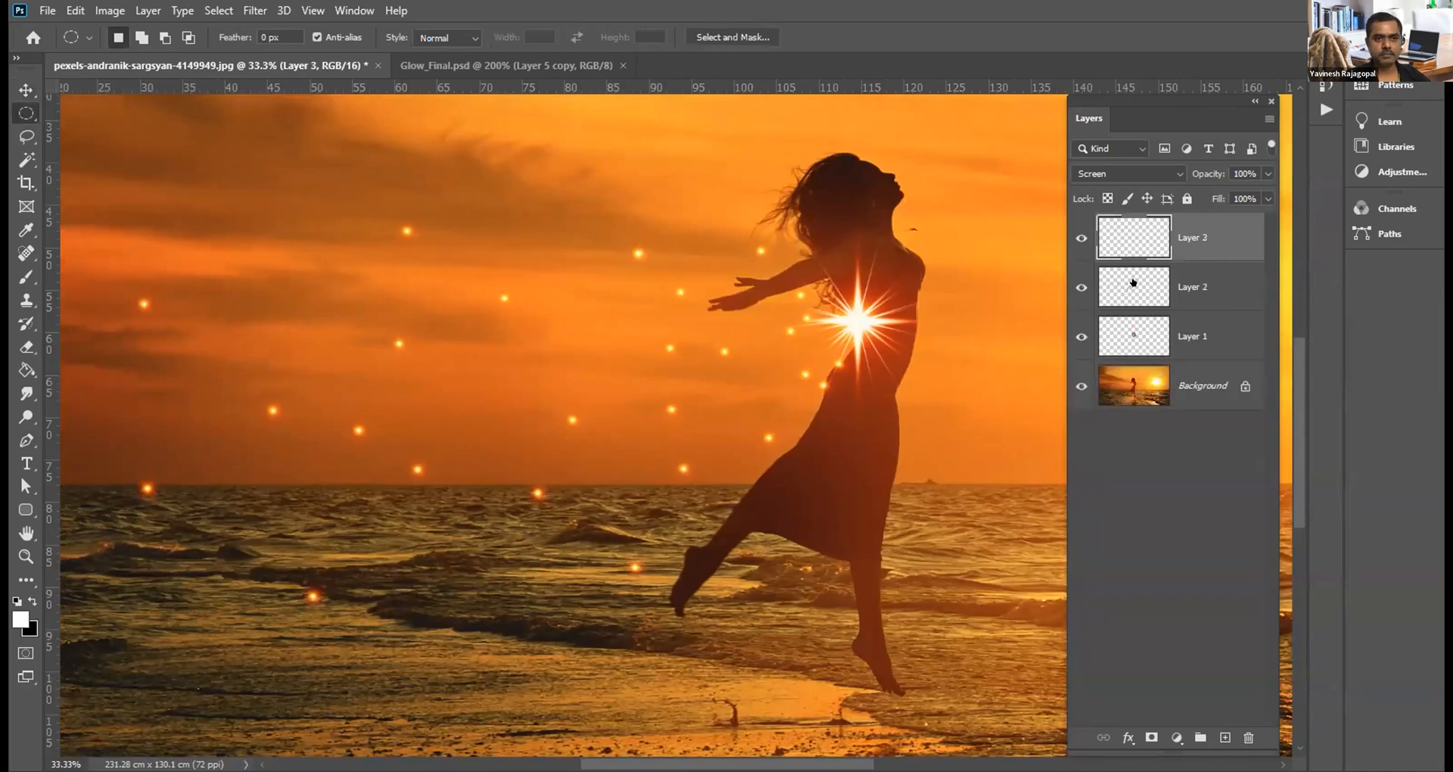
left_click(1132, 282)
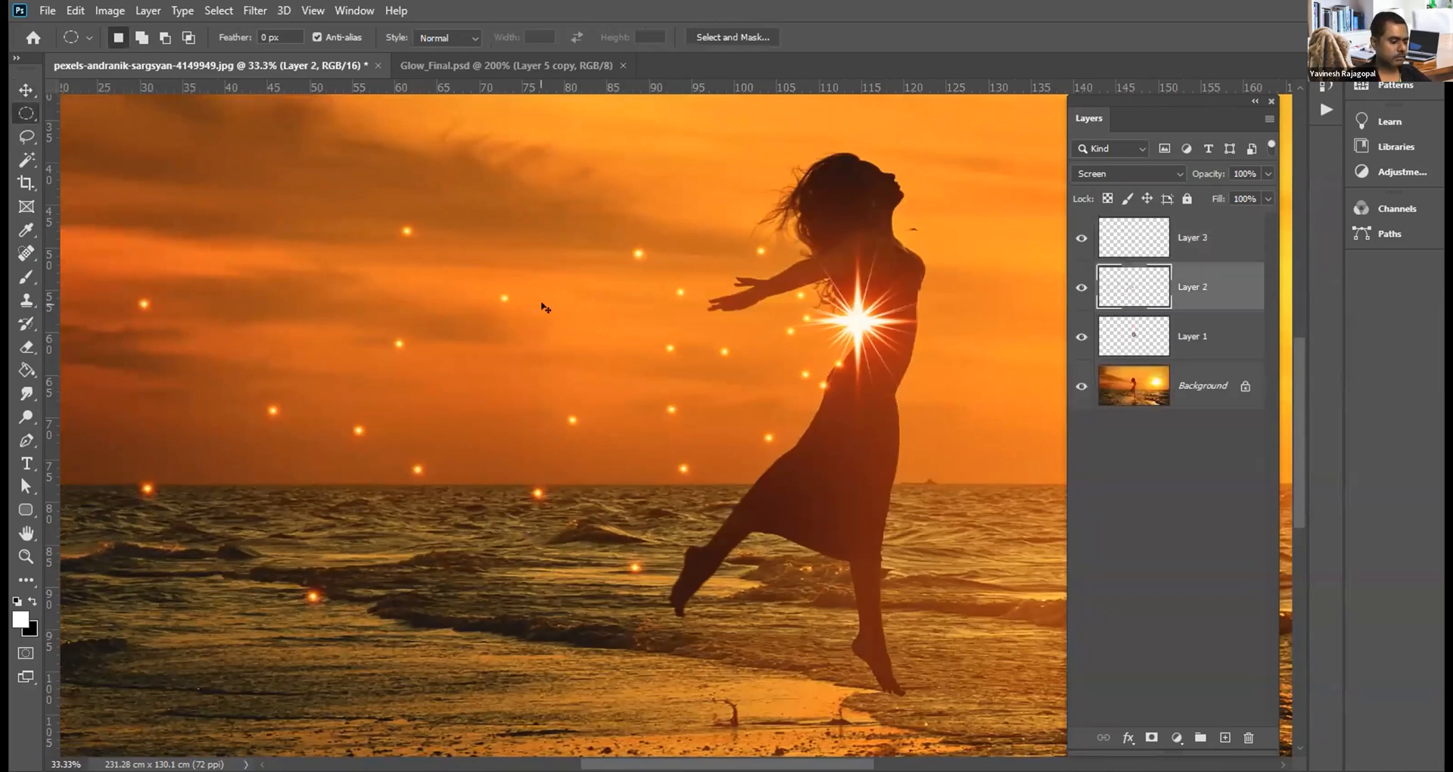
key("Delete")
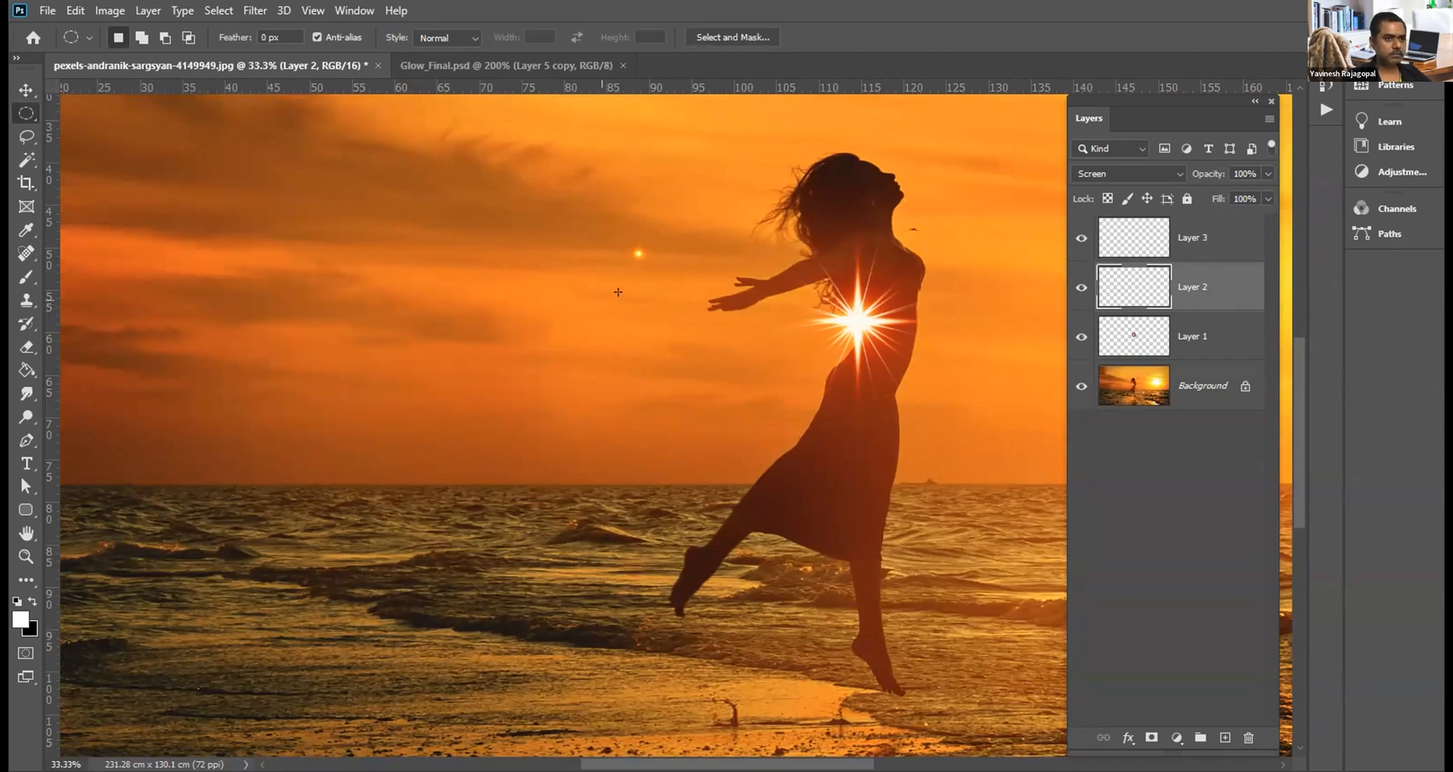
left_click(1134, 235)
key("ctrl+e")
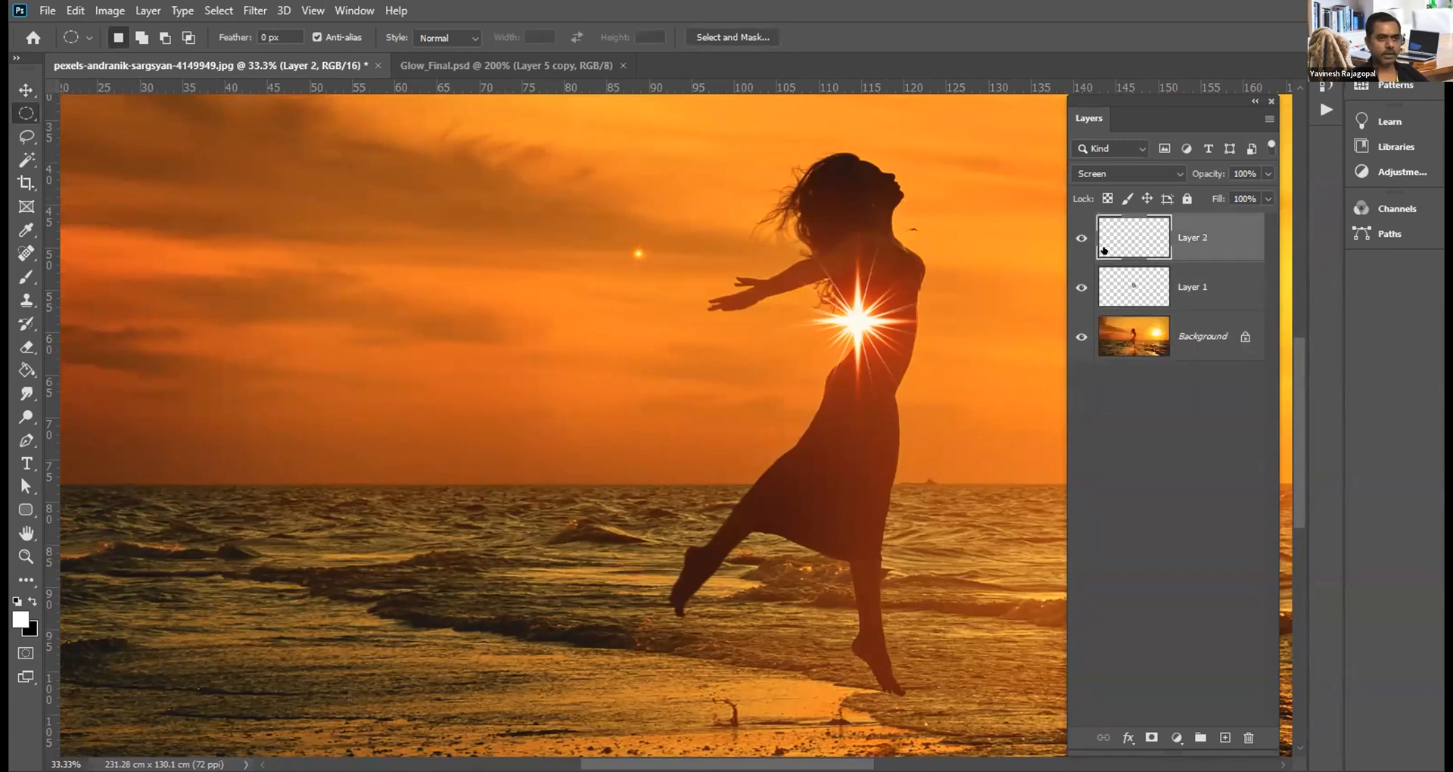
Step: Move the single Layer 2 dot to the sky just below the woman's outstretched hands
key("v")
left_click_drag(592, 277, 573, 277)
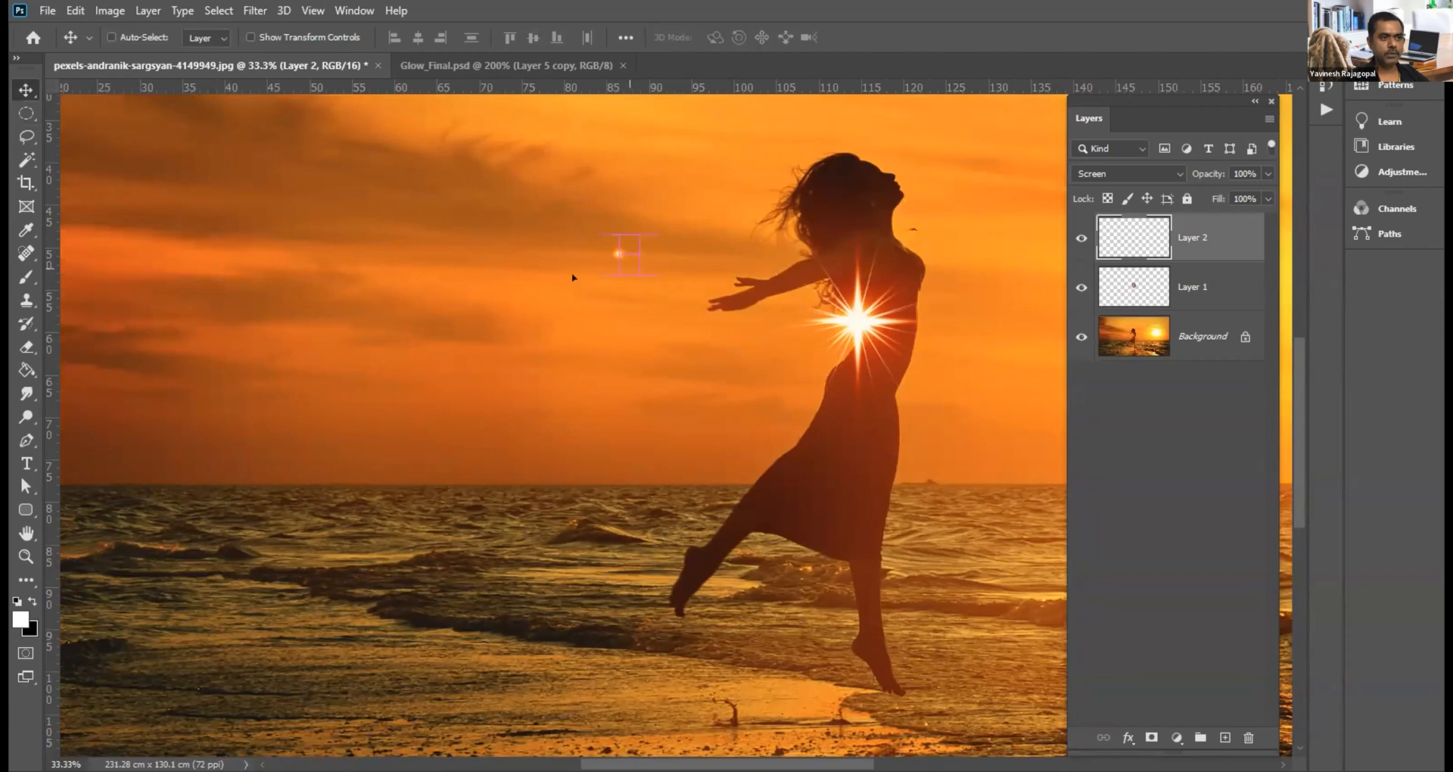
left_click_drag(742, 353, 745, 354)
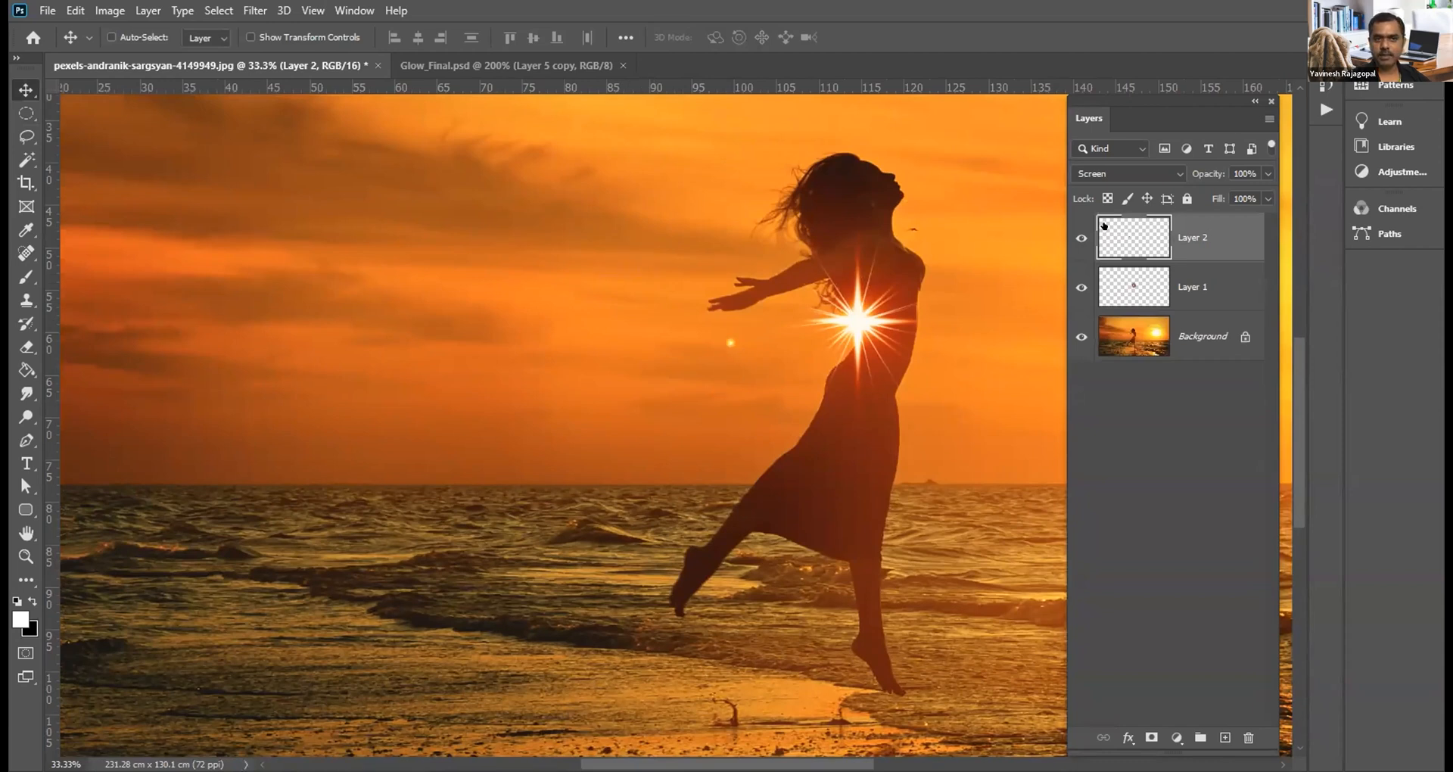
Step: Compare the Layer 2 dot up close in Normal and Screen blend modes, leaving the layer on Screen
left_click(1102, 173)
left_click(1094, 186)
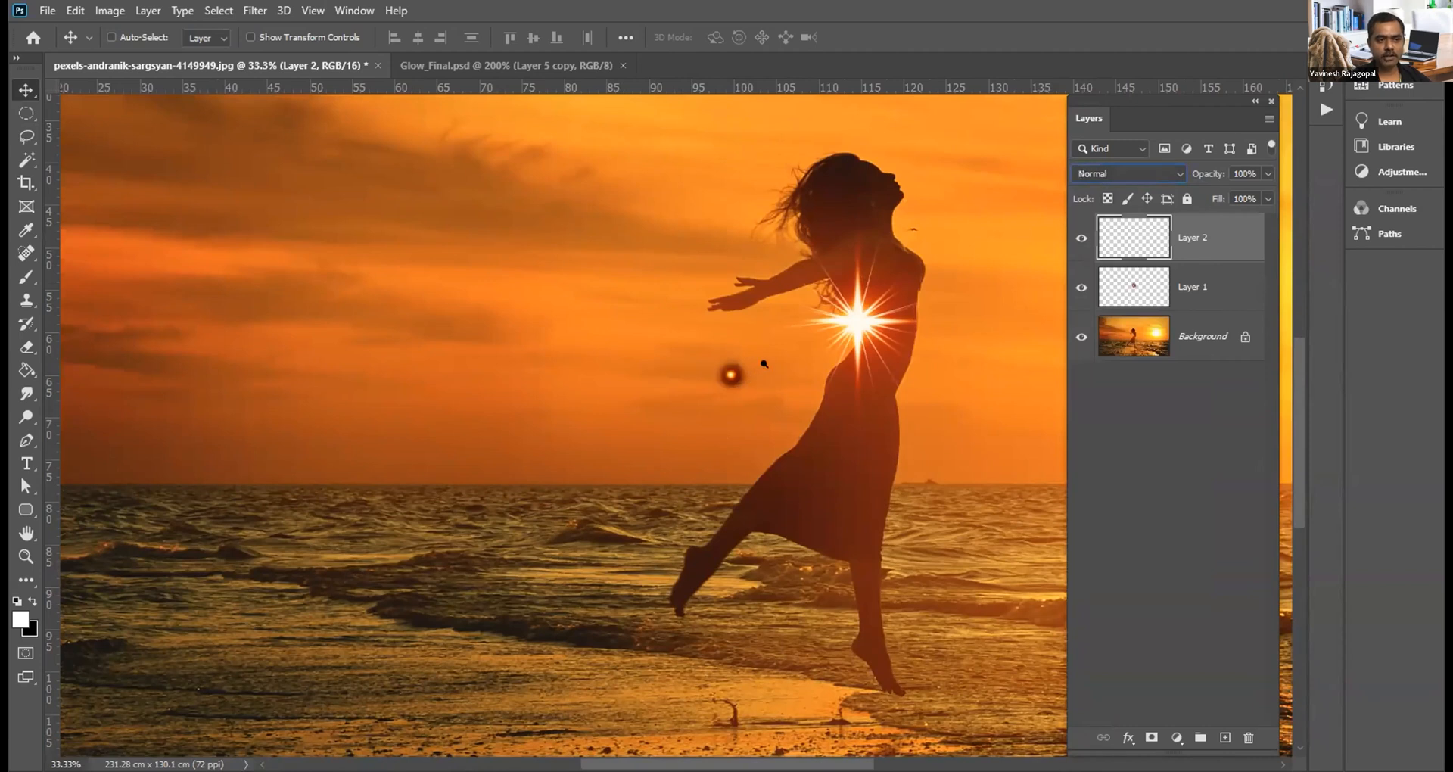
left_click(763, 335, "ctrl")
left_click(763, 335, "ctrl")
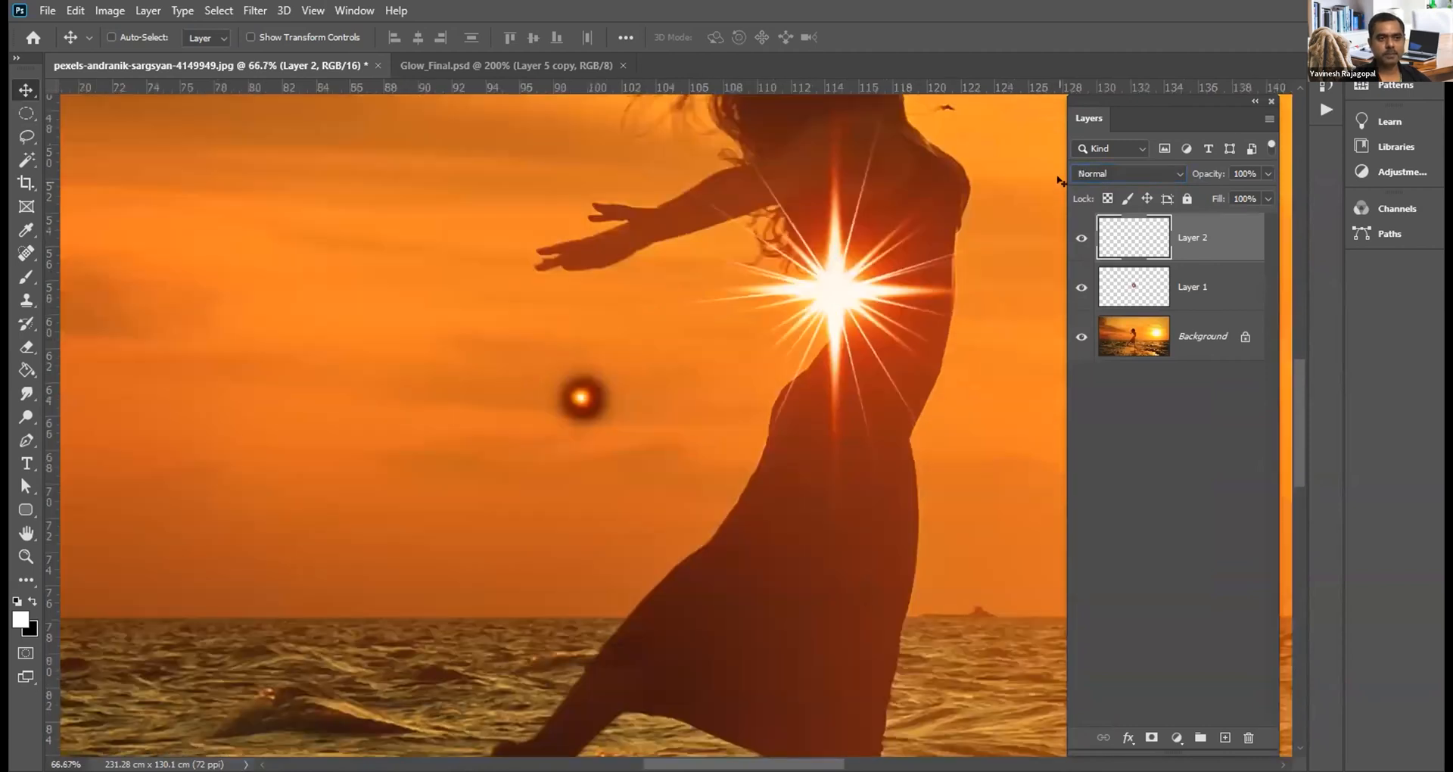
left_click(1112, 173)
left_click(1093, 321)
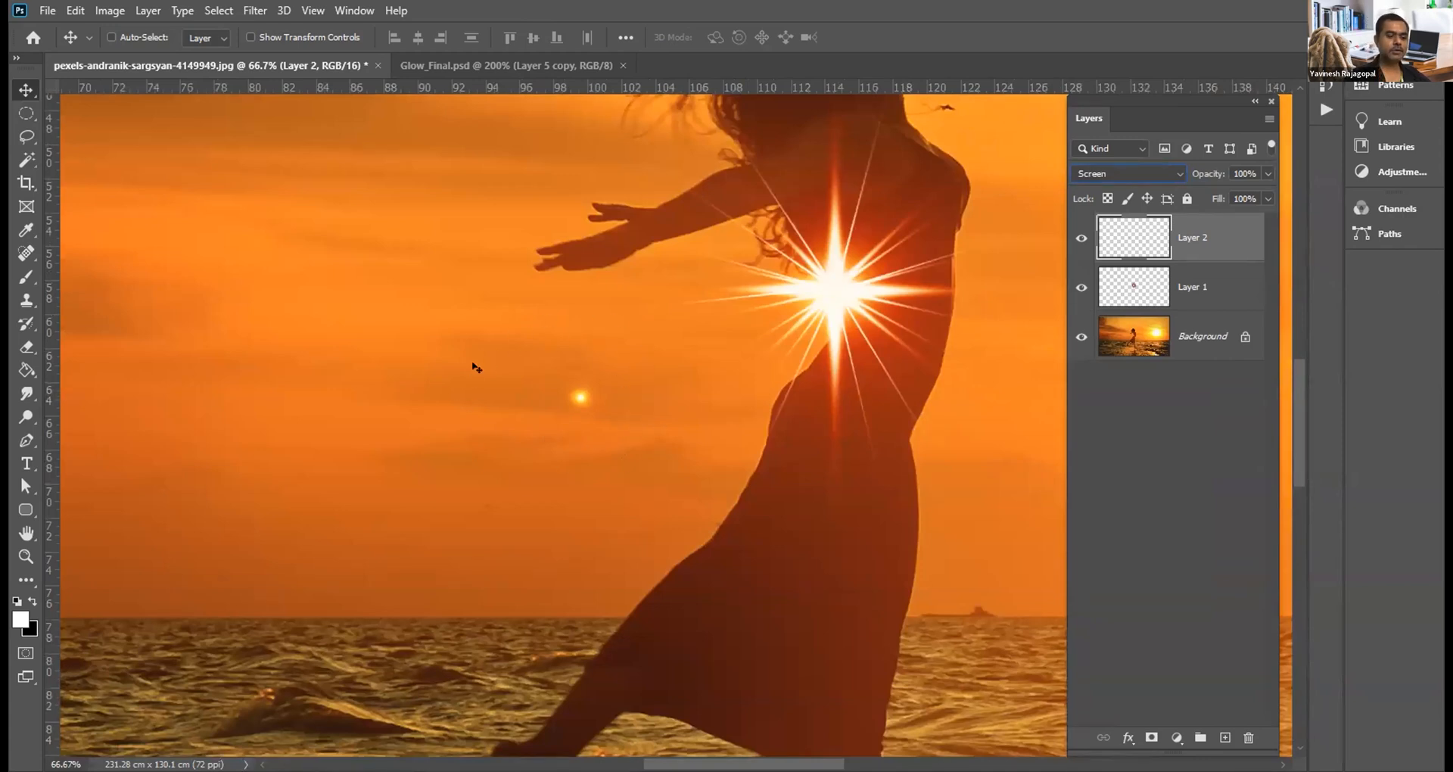
Step: Select all of Layer 2 and scatter copies of the dot within it across the sky behind the woman
key("ctrl+0")
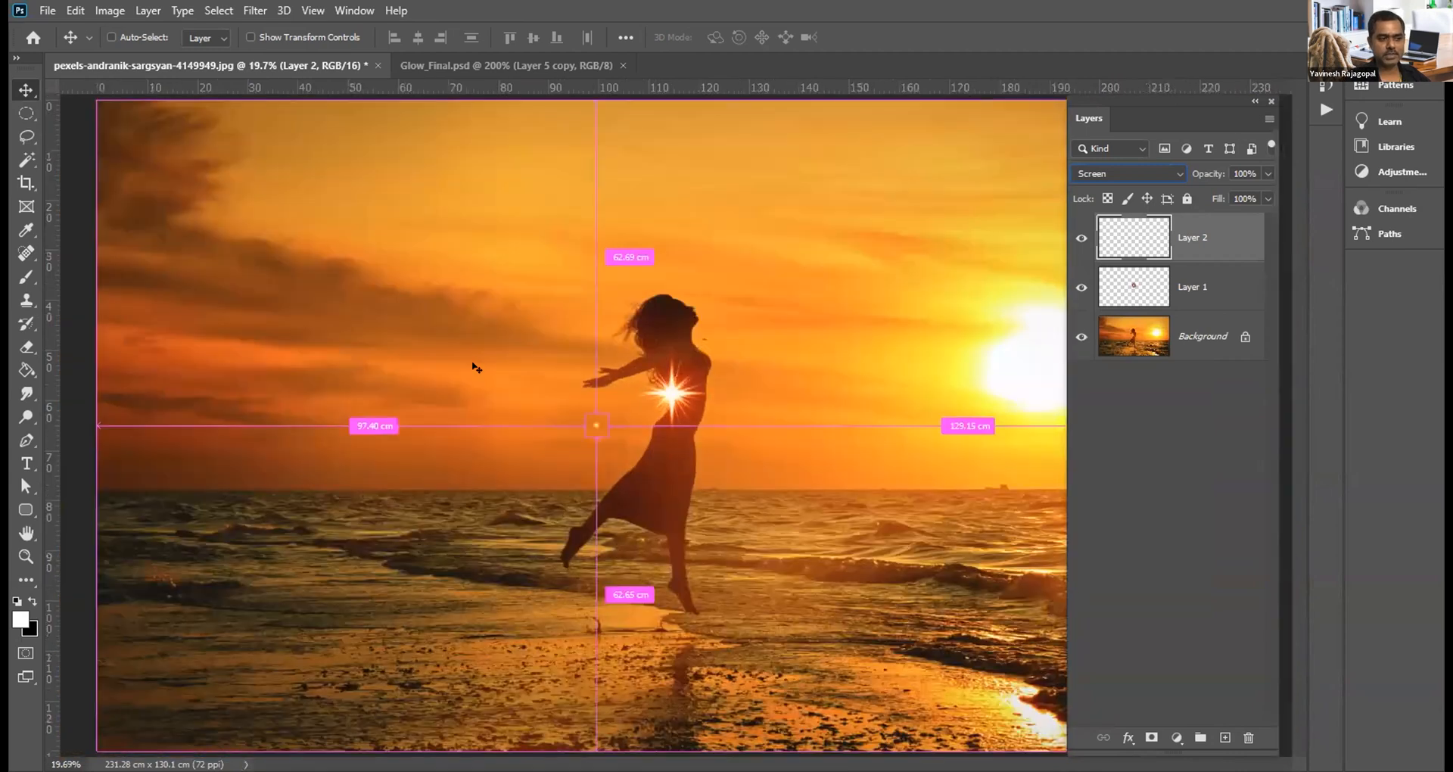
key("ctrl")
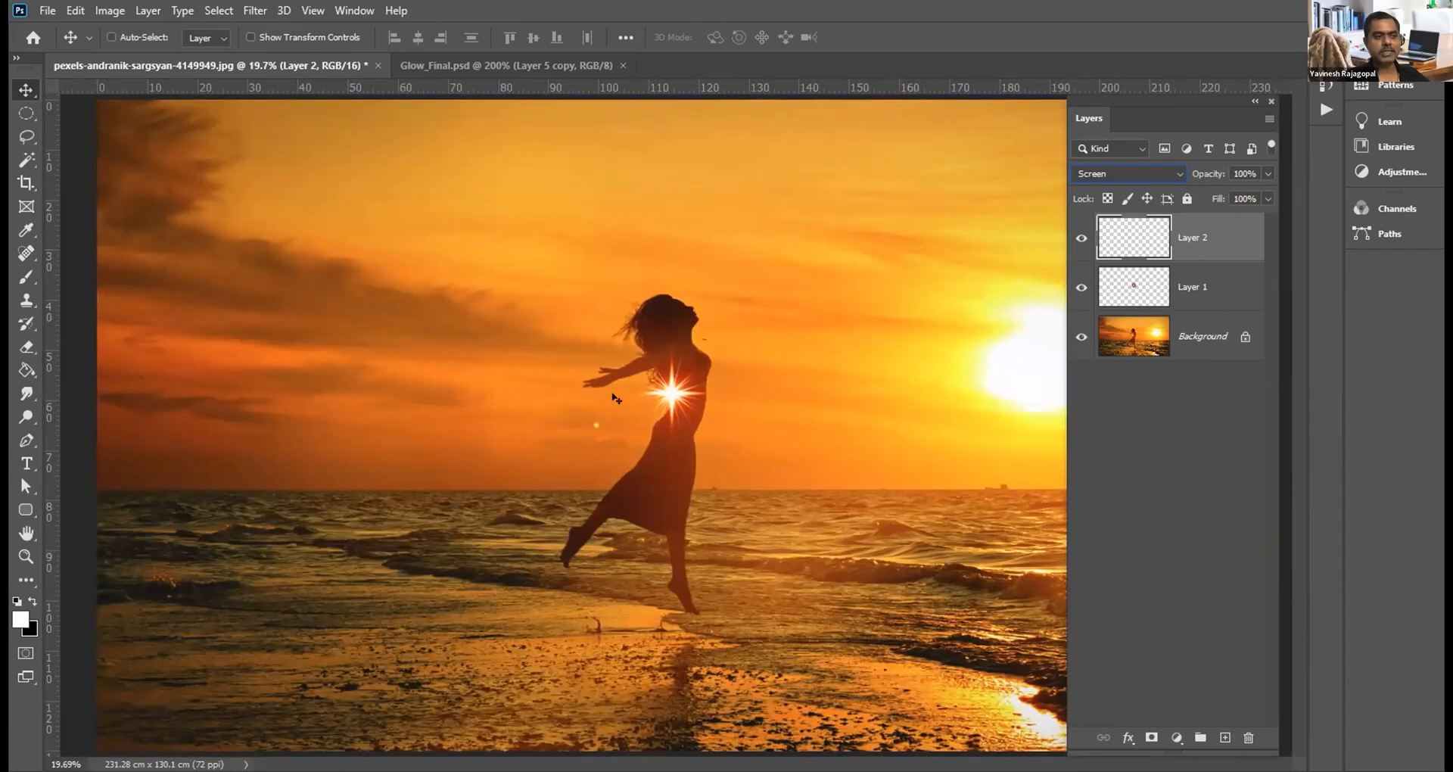
key("ctrl+a")
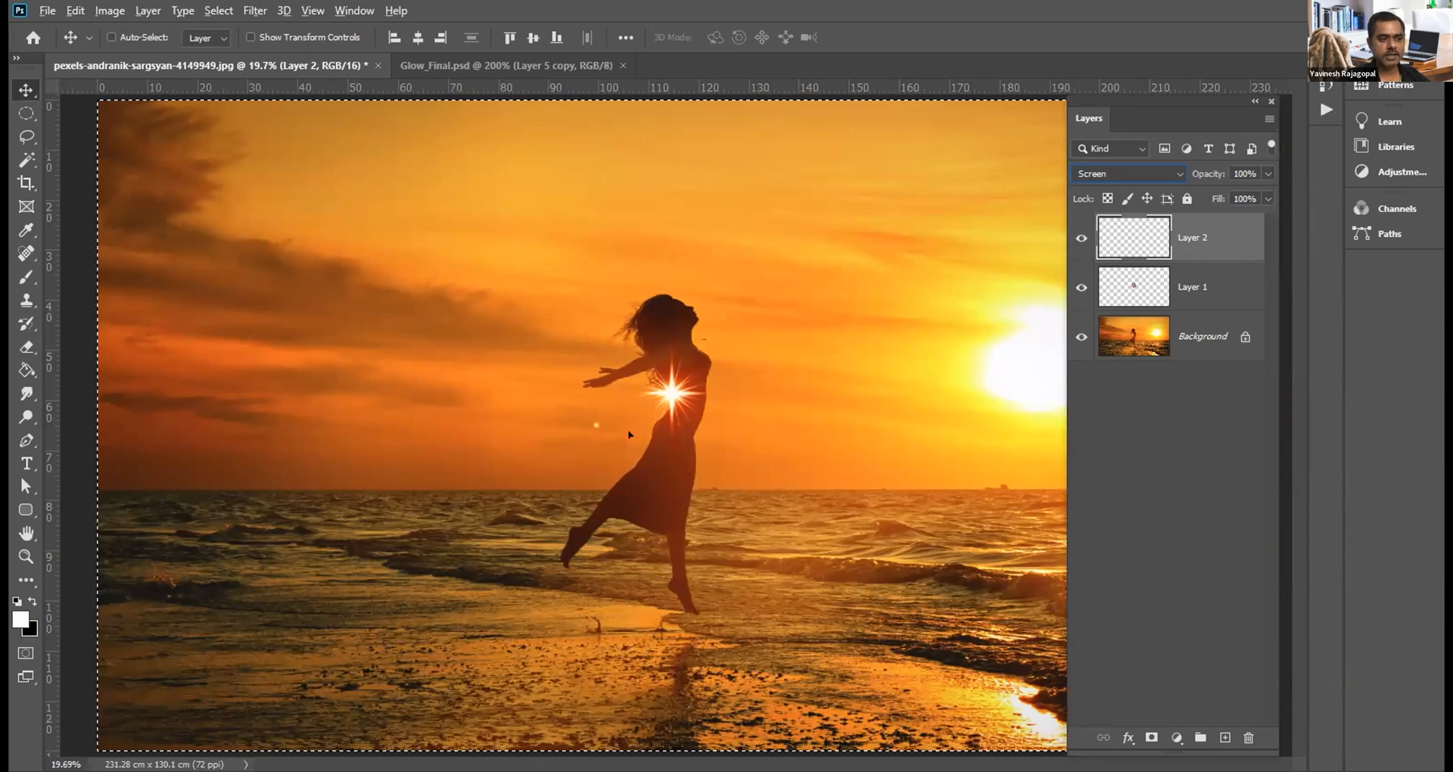
left_click_drag(656, 451, 587, 406)
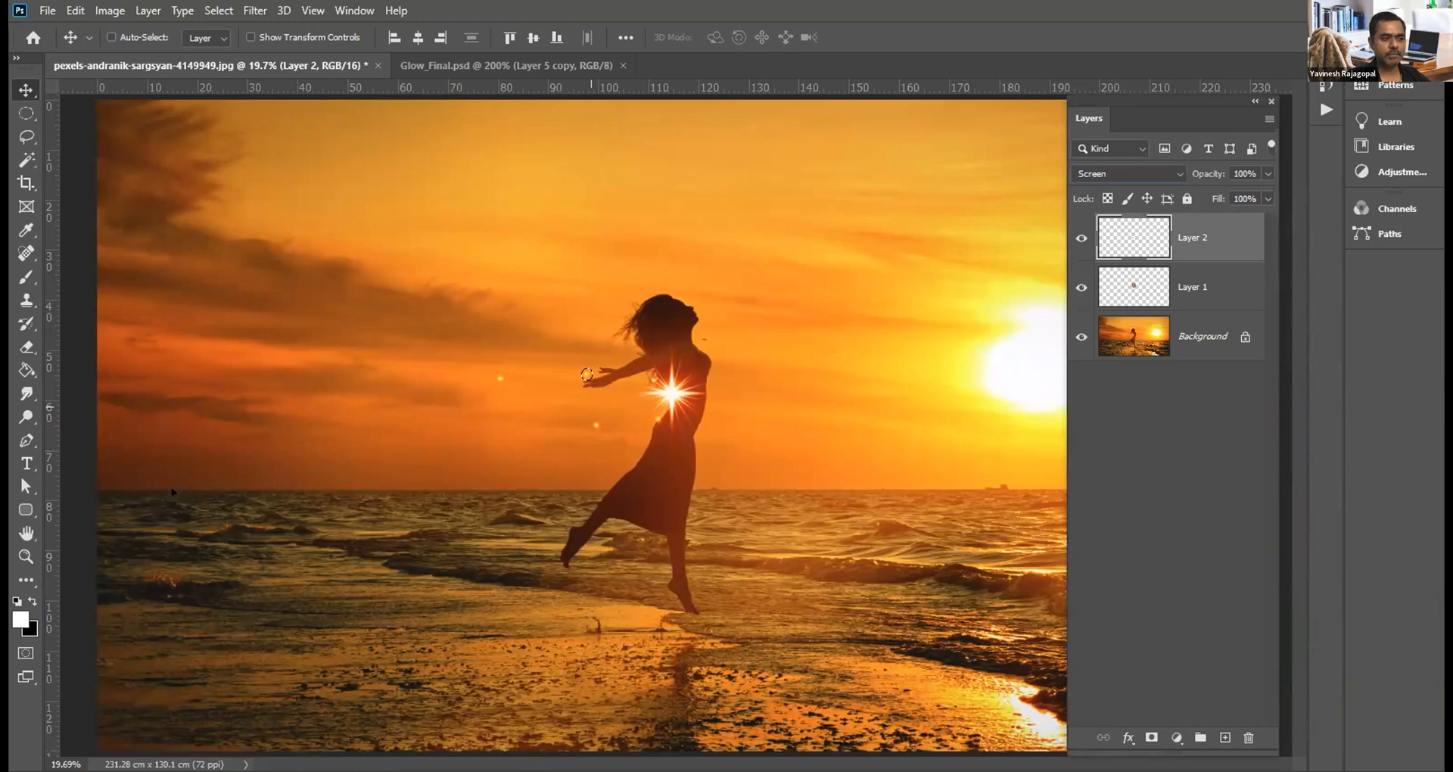
left_click_drag(586, 373, 152, 442)
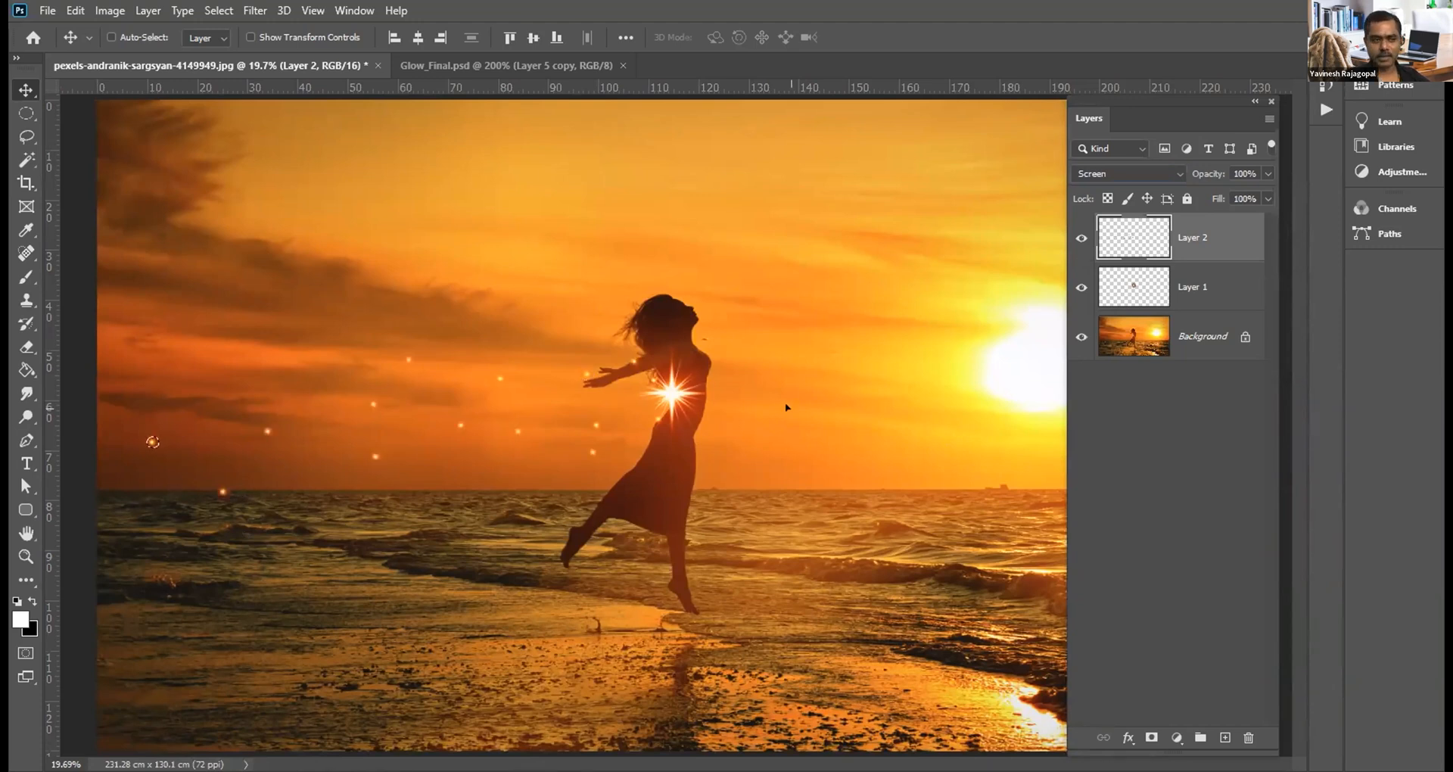
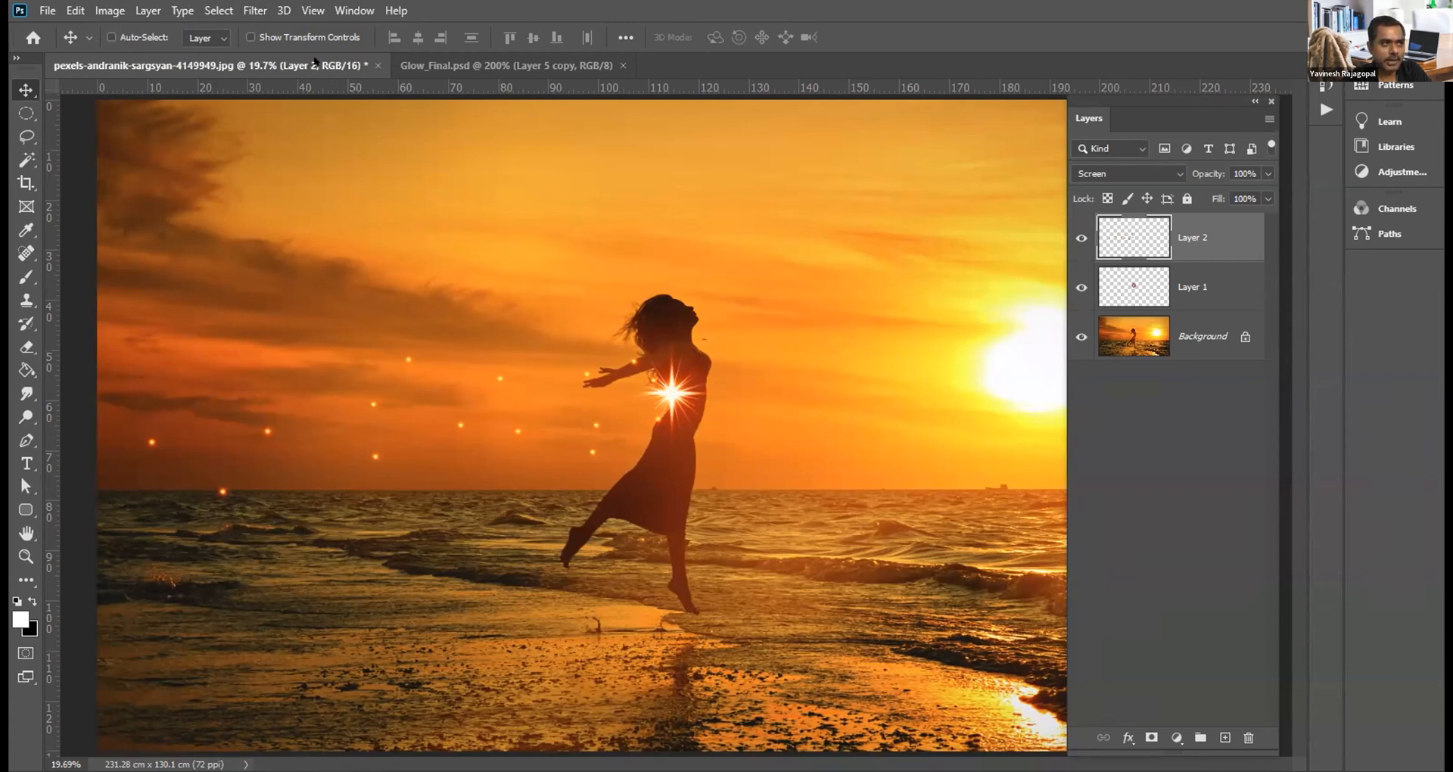
Step: Switch to the Photoshop window with the silhouetted boy photo and show its Options bar
key("alt+w")
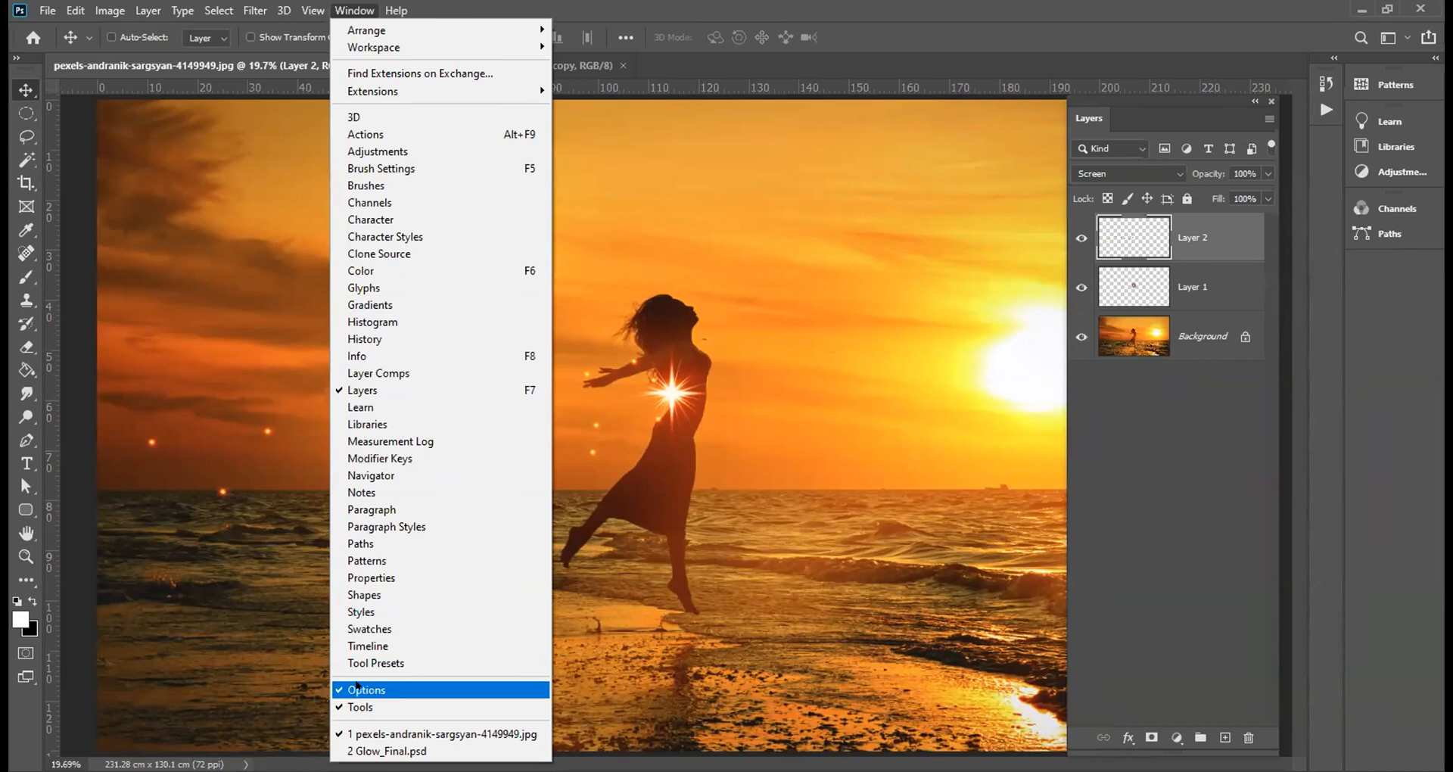
left_click(700, 335)
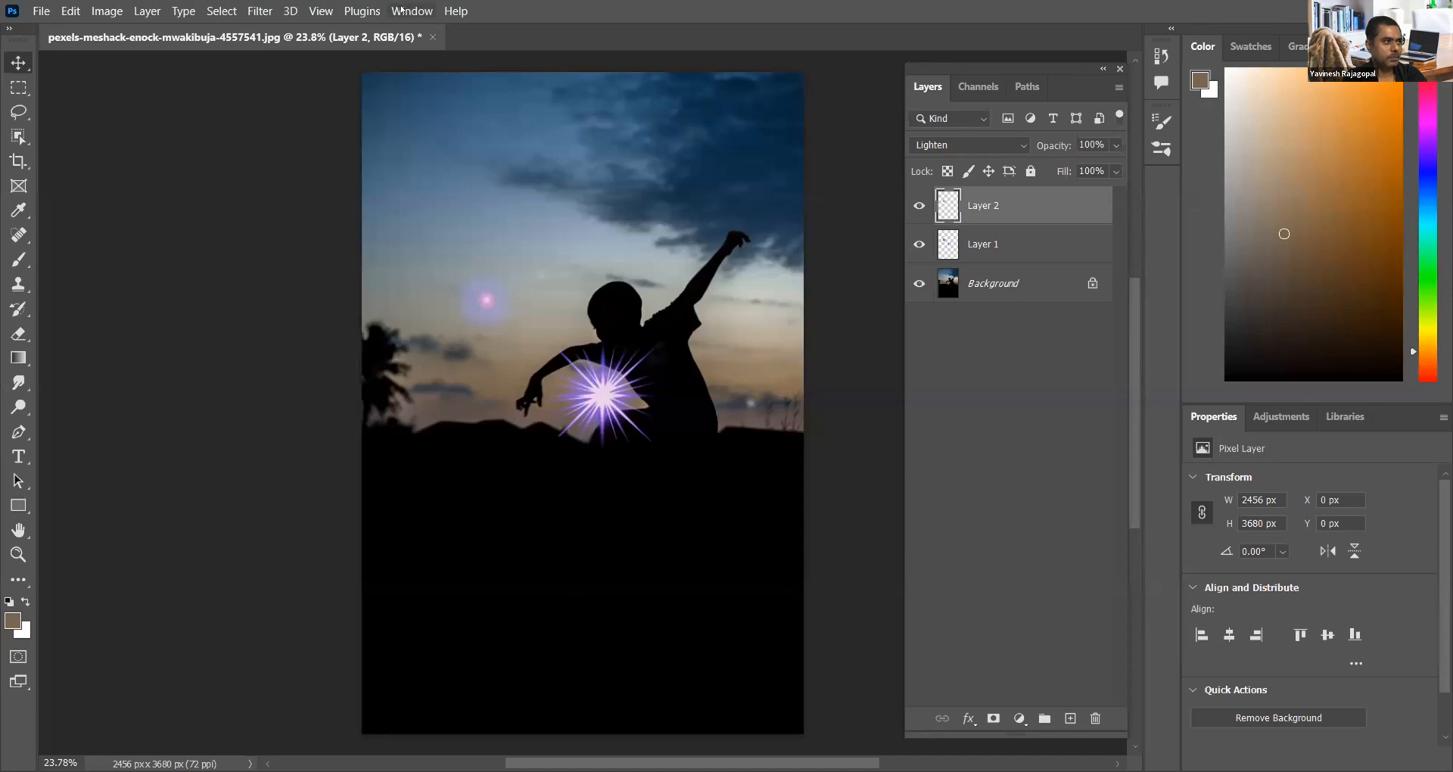
left_click(401, 9)
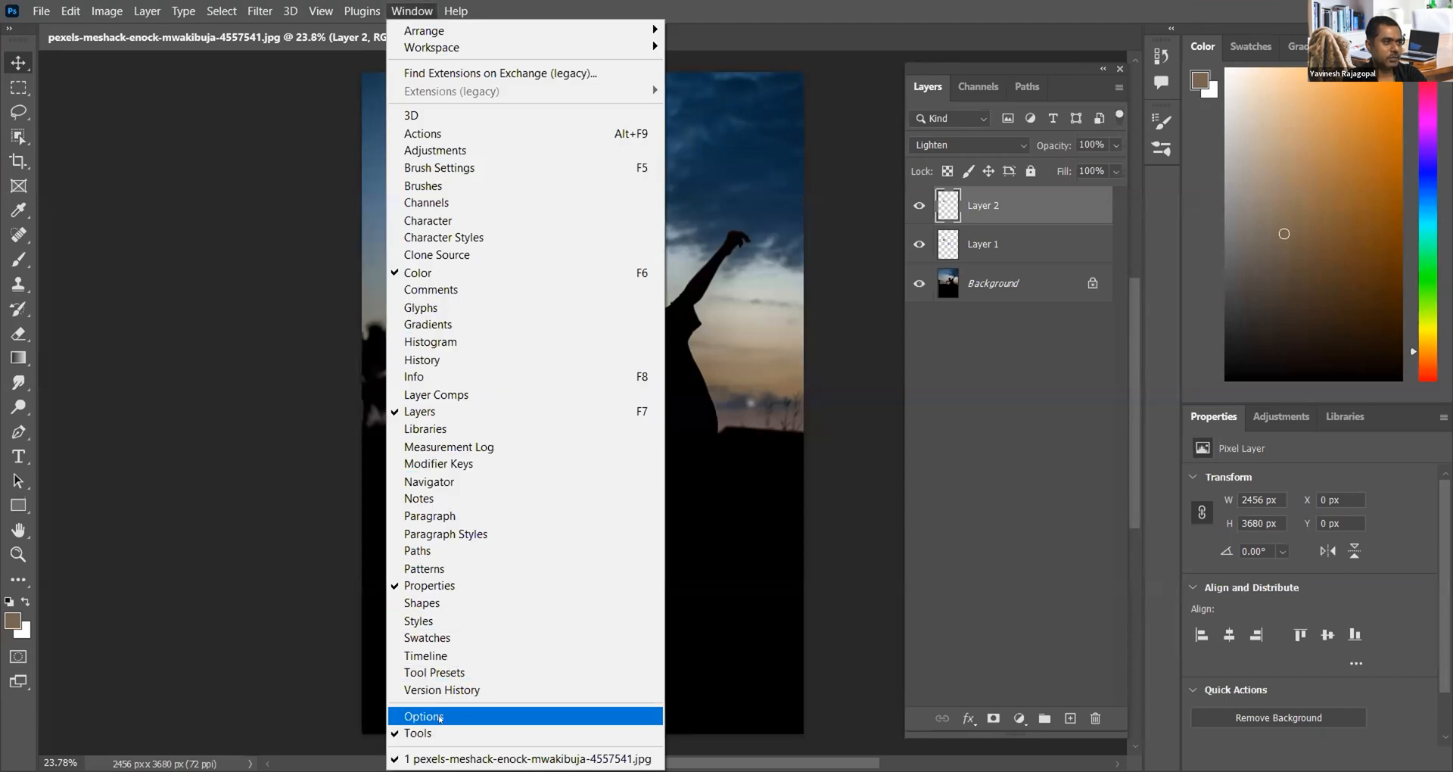
left_click(439, 715)
Step: Select all of Layer 2, place copies of the pink glow dot beside the original, and undo the last copy placed higher in the sky
key("ctrl+a")
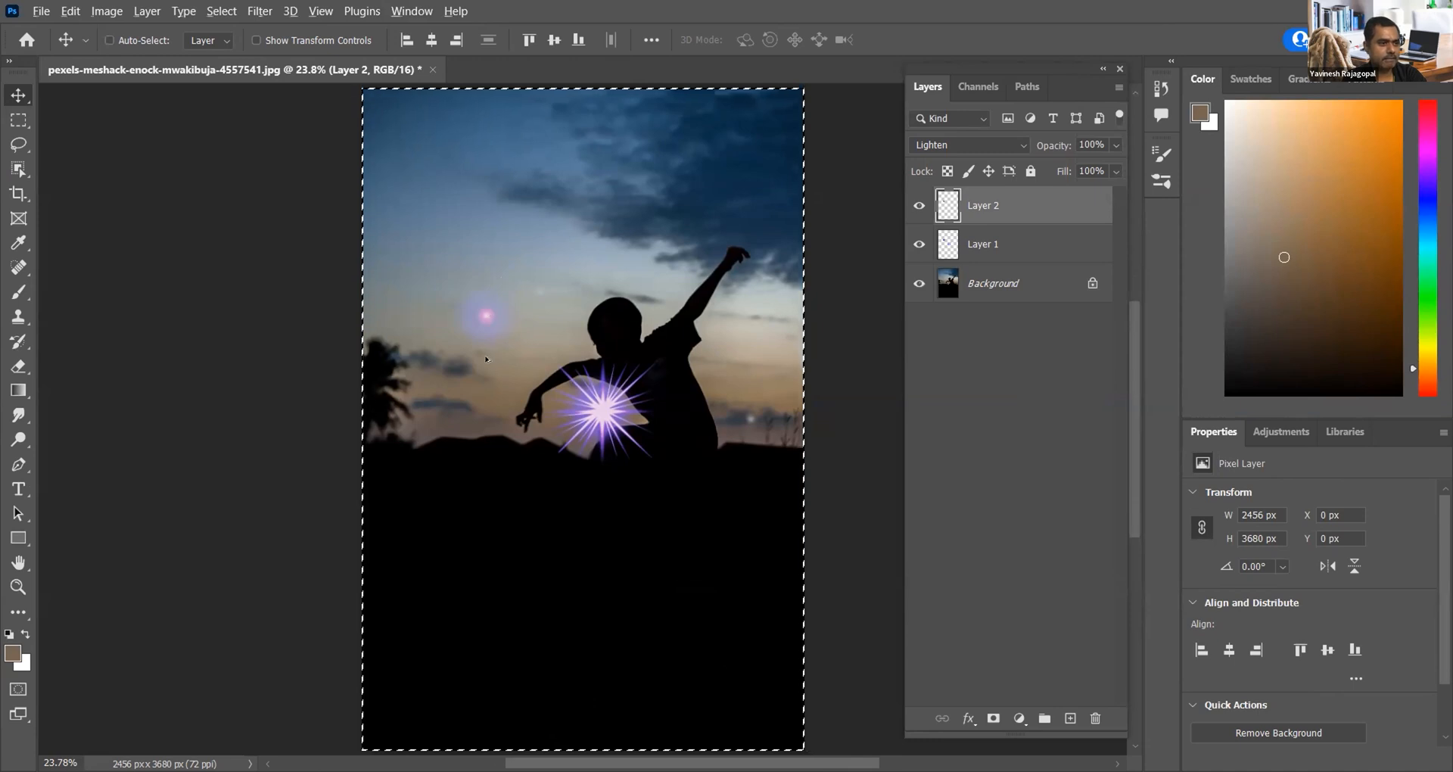
left_click_drag(464, 379, 445, 387)
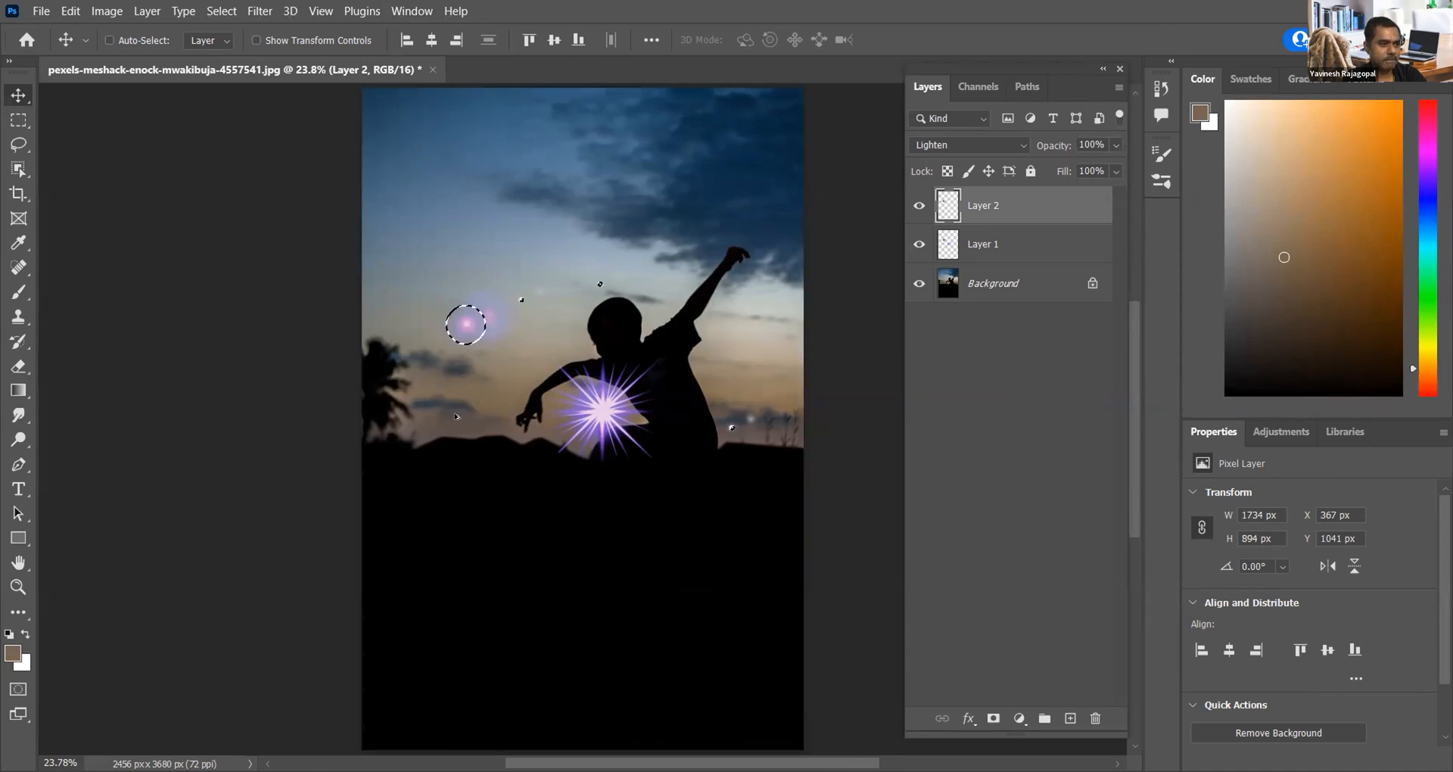
left_click_drag(437, 413, 419, 415)
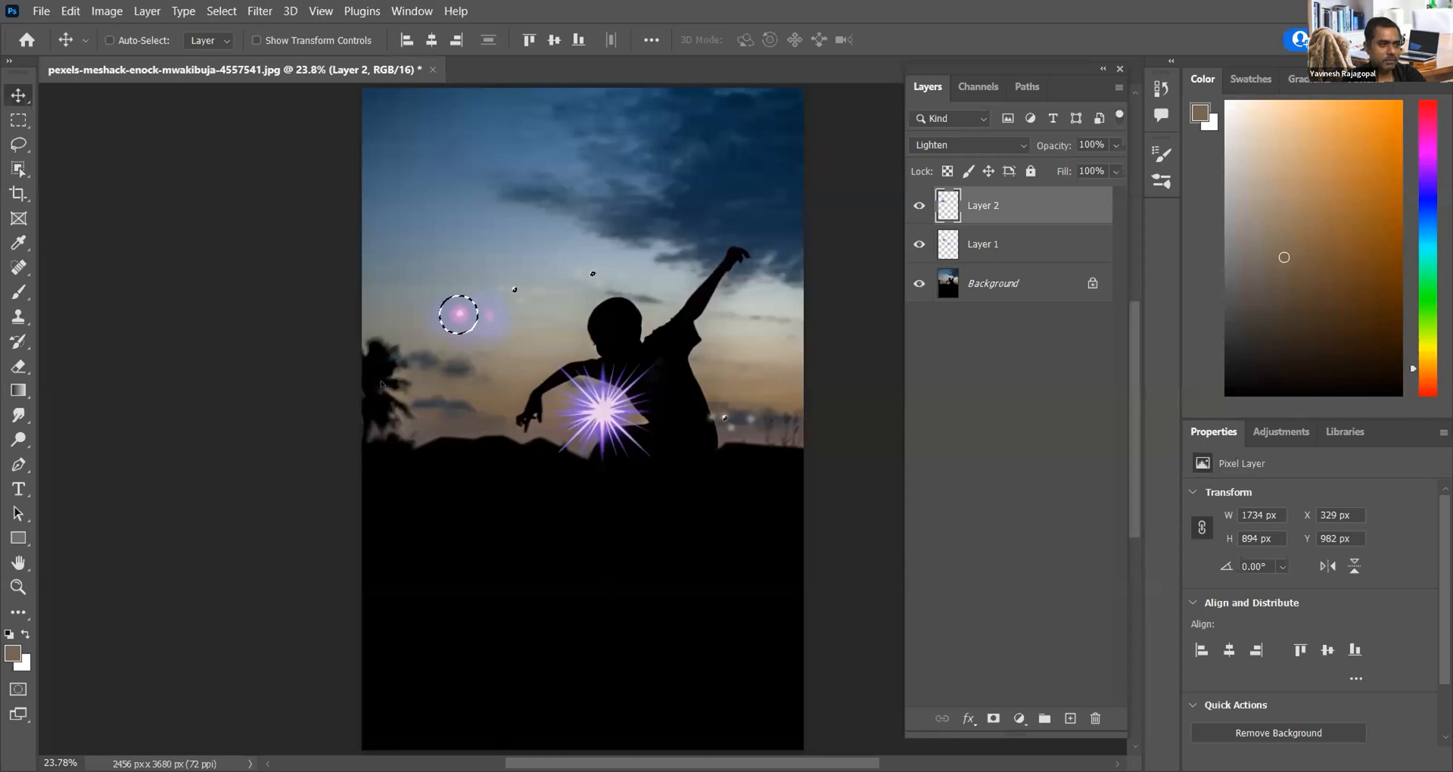
left_click_drag(404, 347, 395, 288)
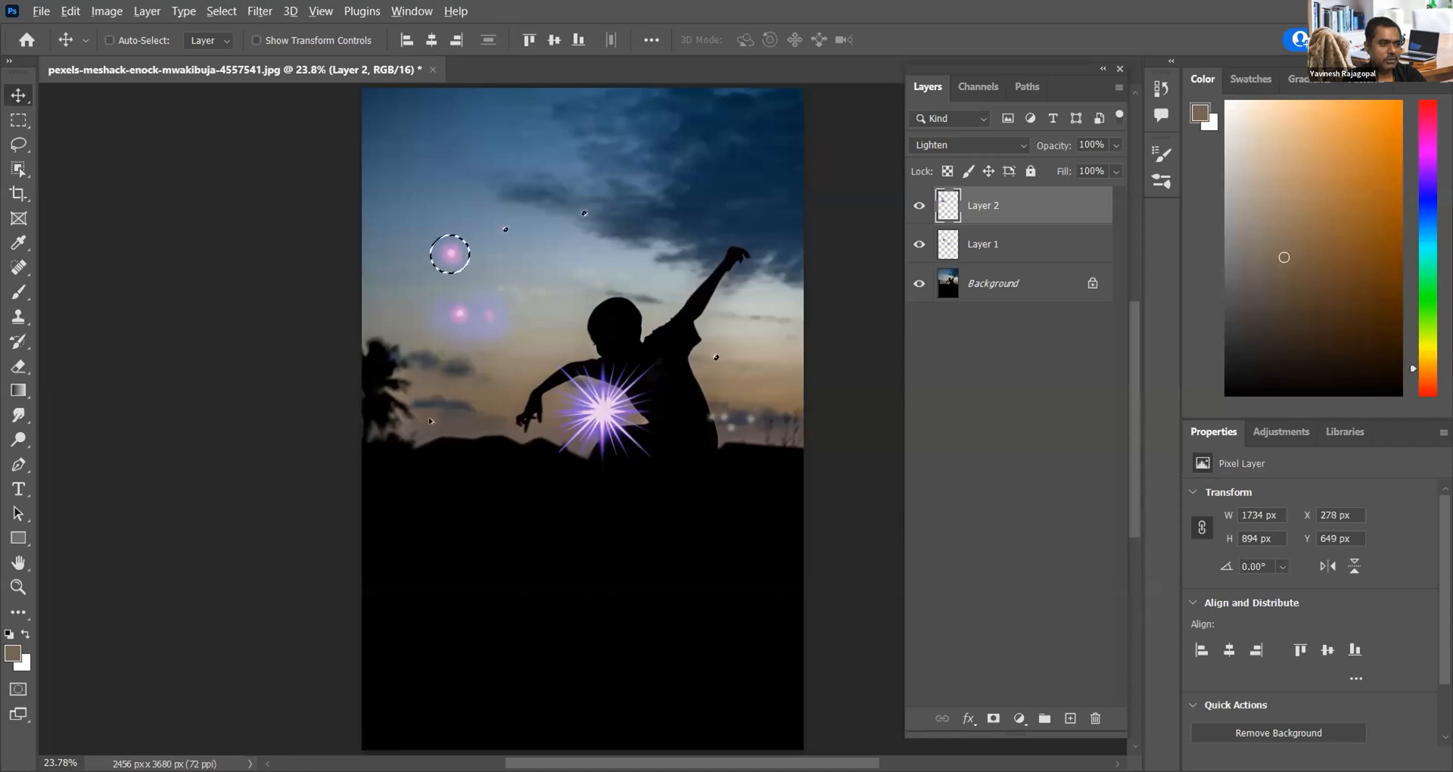
key("ctrl")
key("ctrl+z")
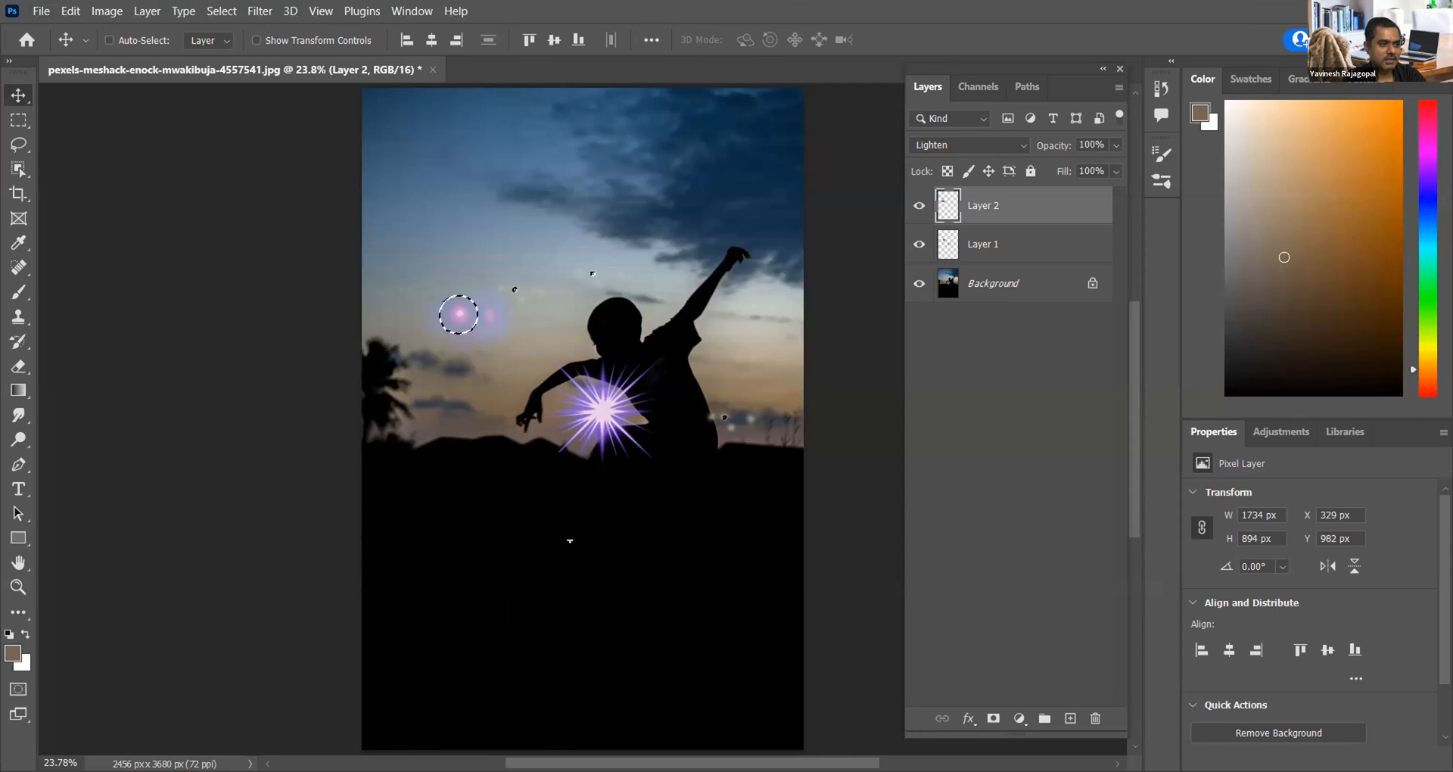
Step: Undo the recent pink glow dot placements on Layer 2 and scatter copies of the dot higher in the sky beside the boy
key("ctrl+z")
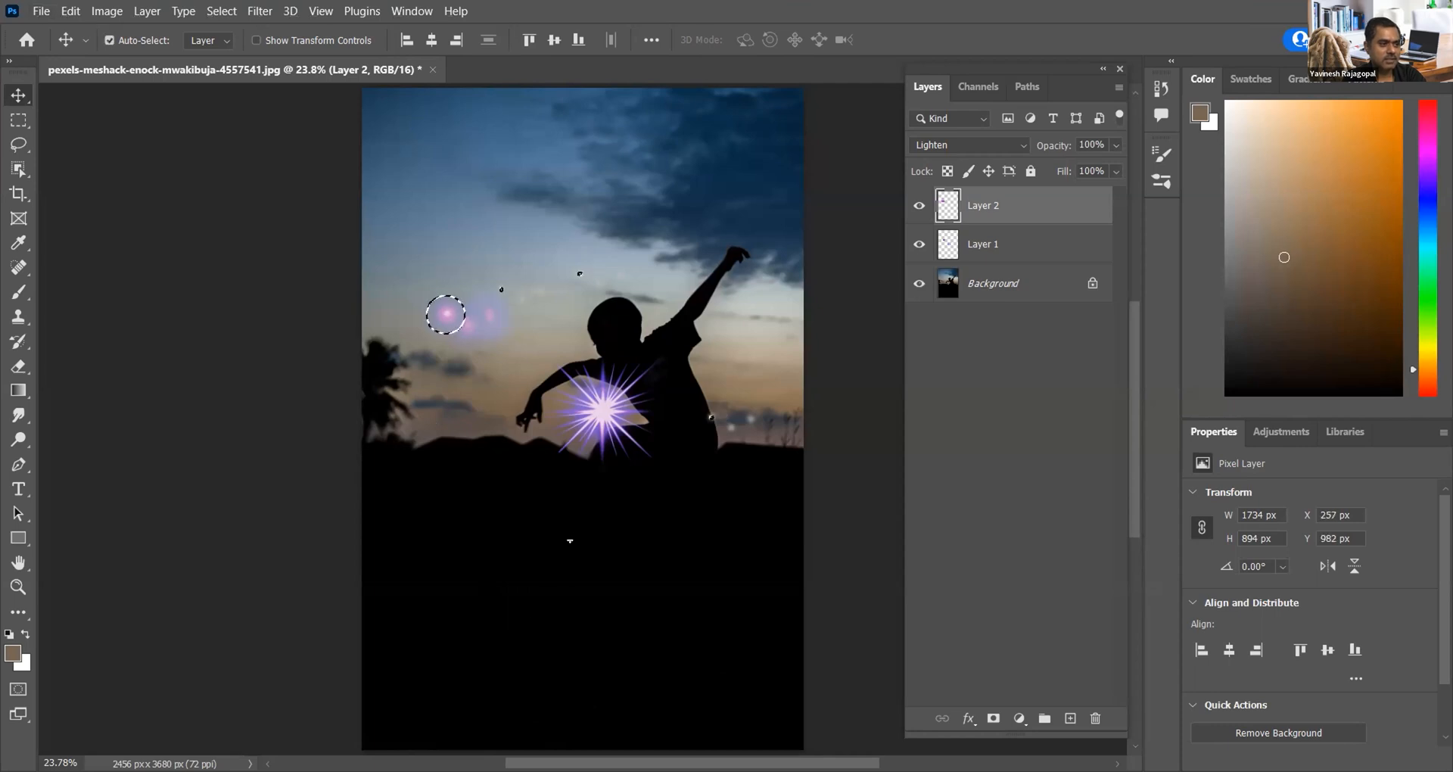
key("ctrl+z")
key("ctrl+z")
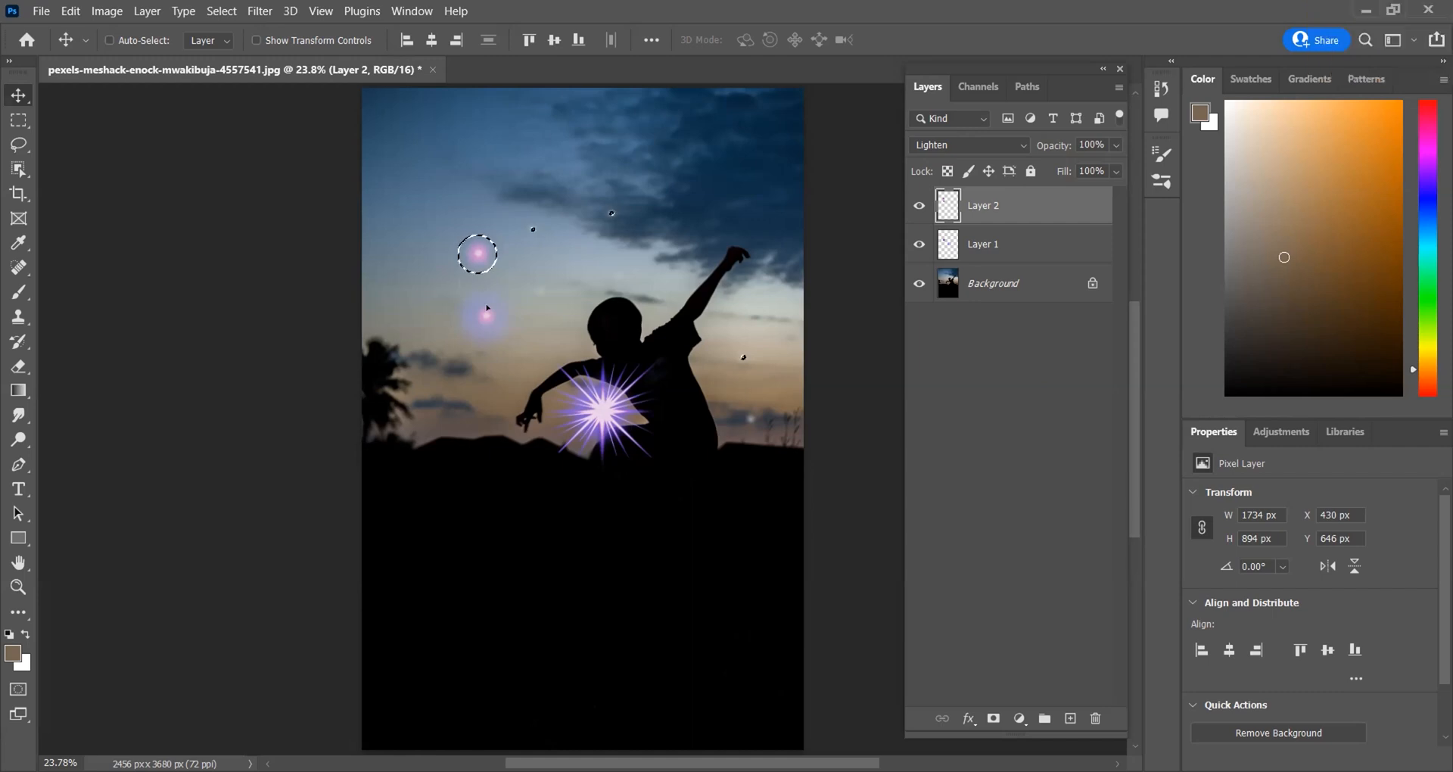
left_click_drag(489, 320, 535, 308)
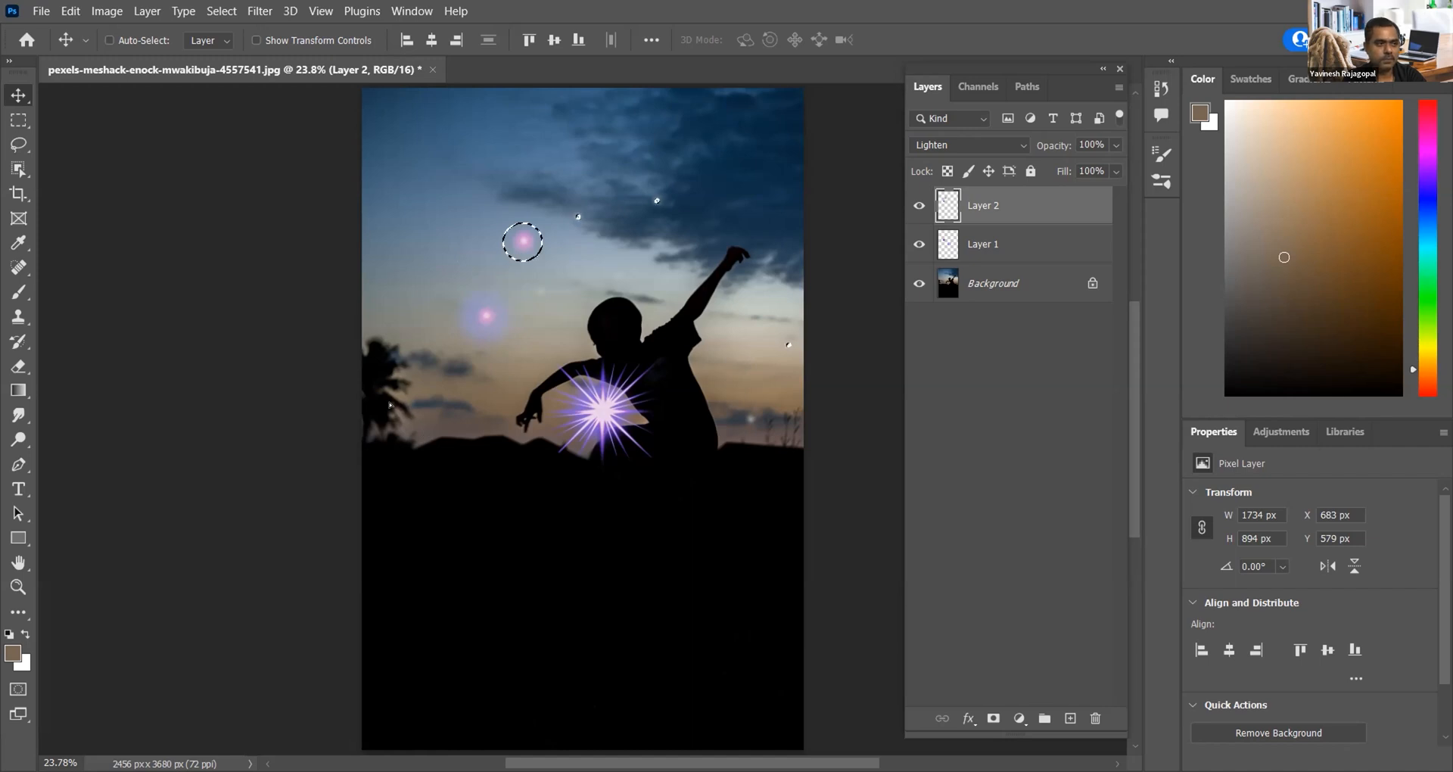
left_click_drag(418, 433, 354, 380)
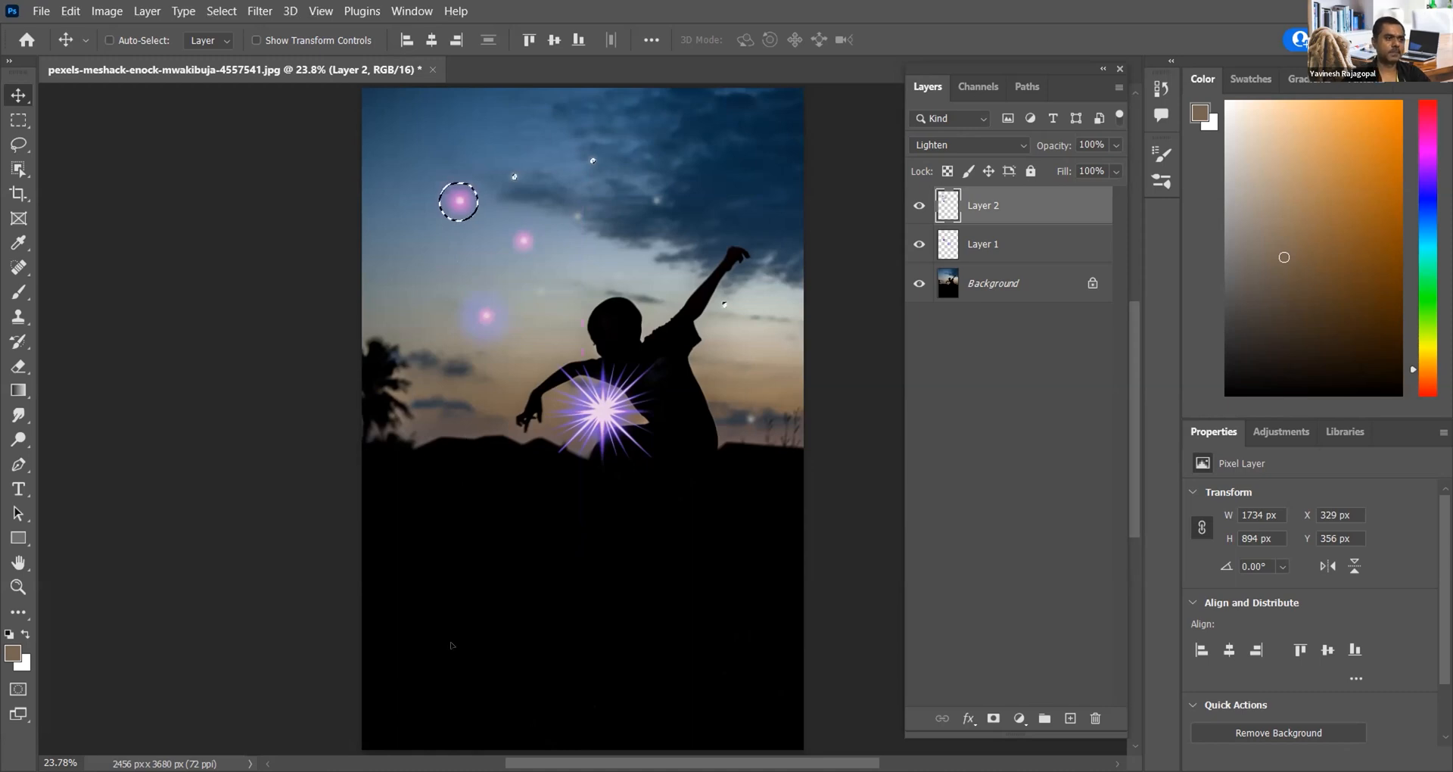
left_click_drag(461, 699, 419, 662)
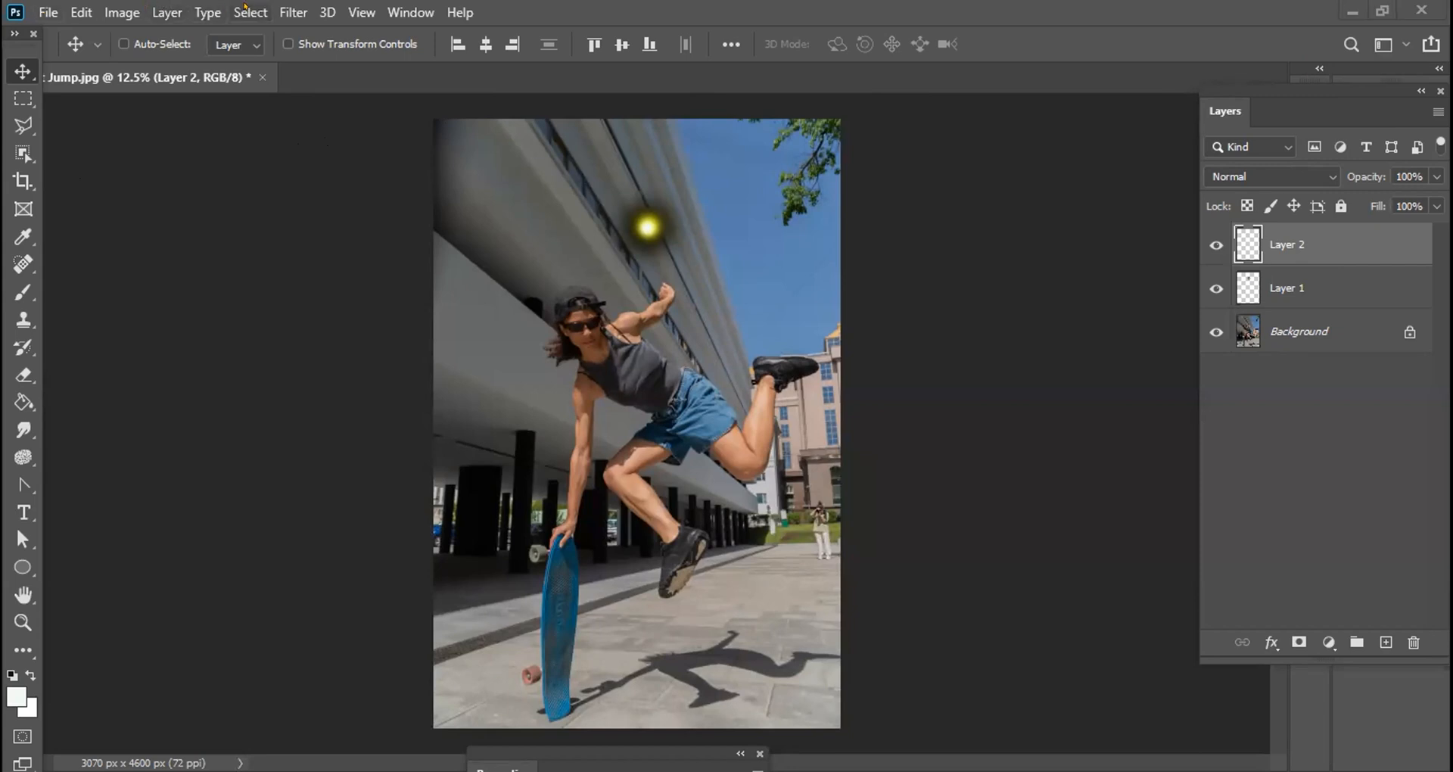
Step: Select all of Layer 2 in the skateboarder photo and try to duplicate the selection
left_click(248, 10)
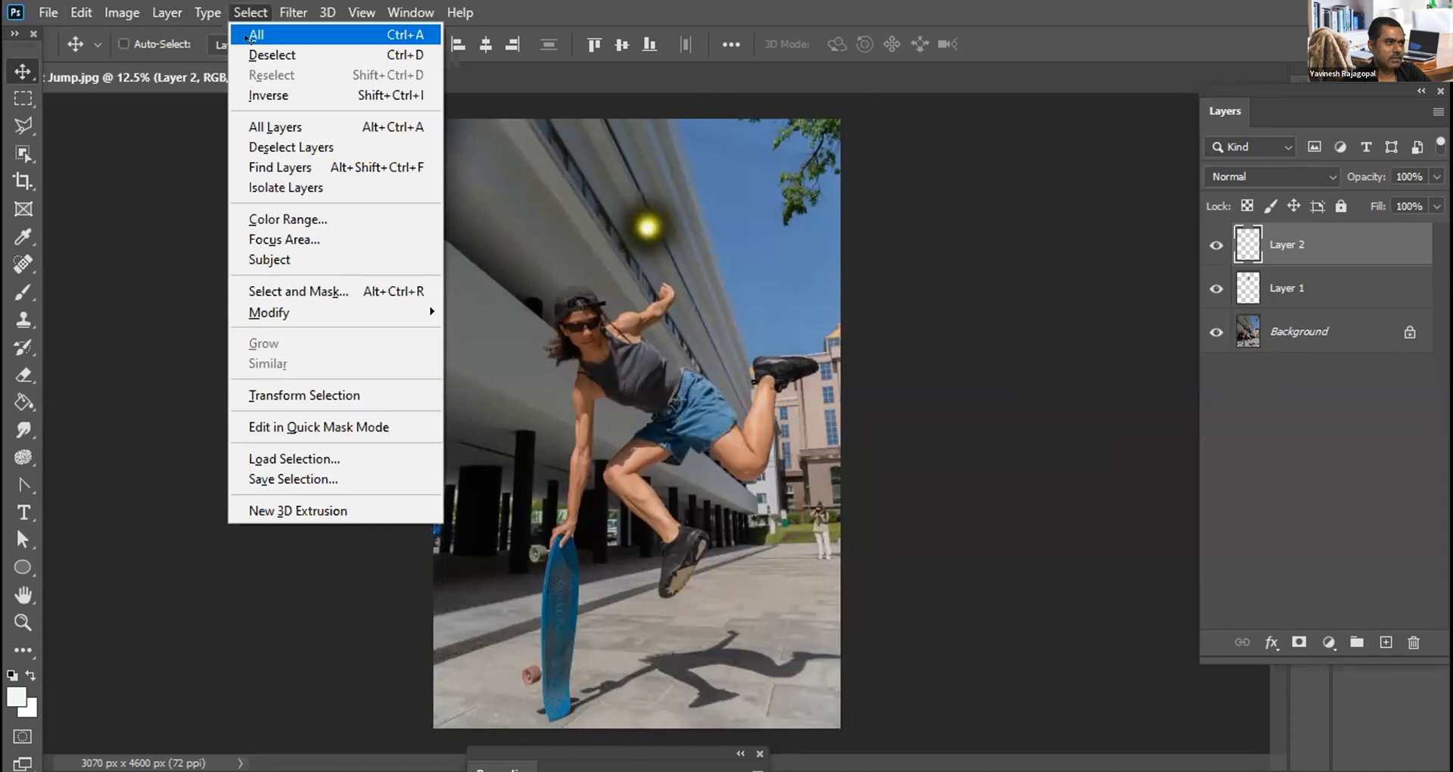
left_click(254, 35)
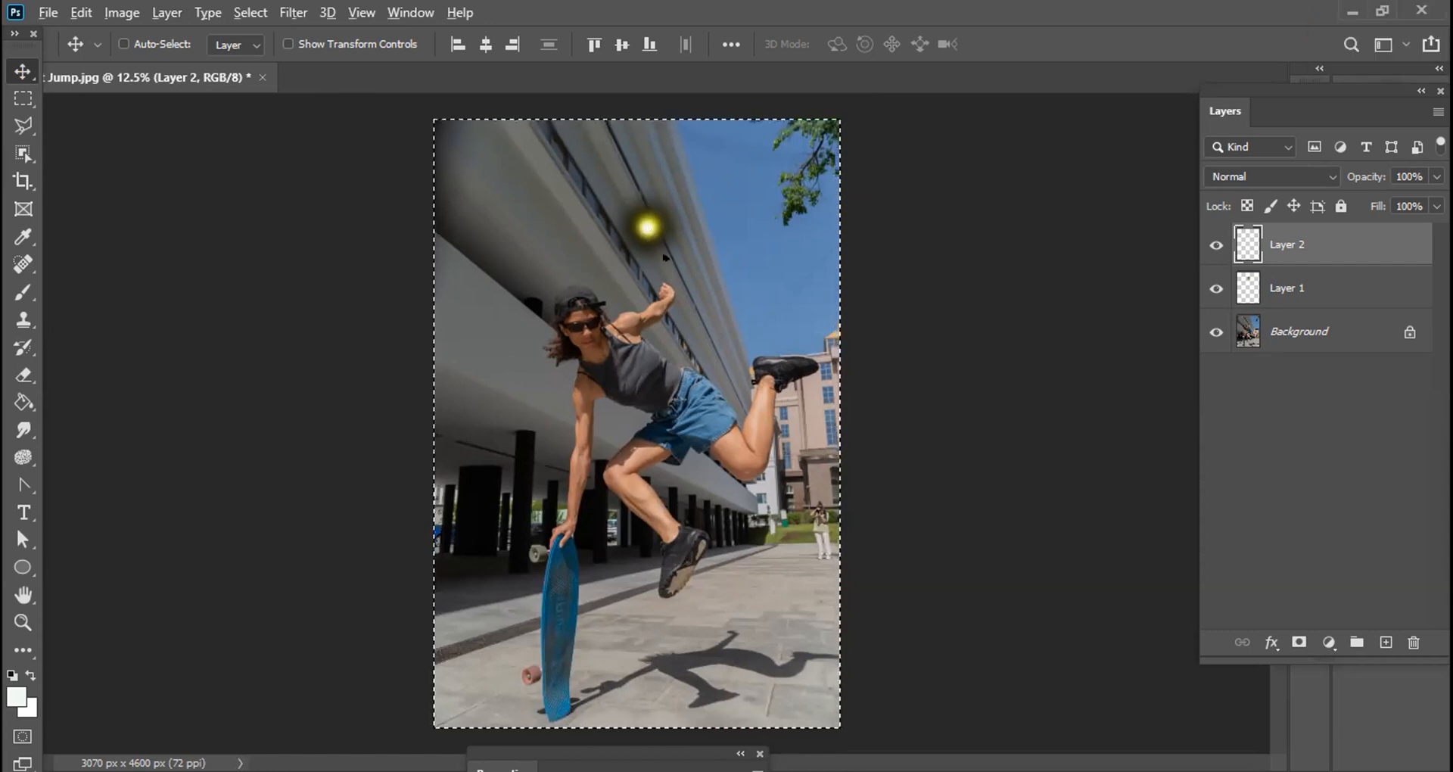
key("ctrl+j")
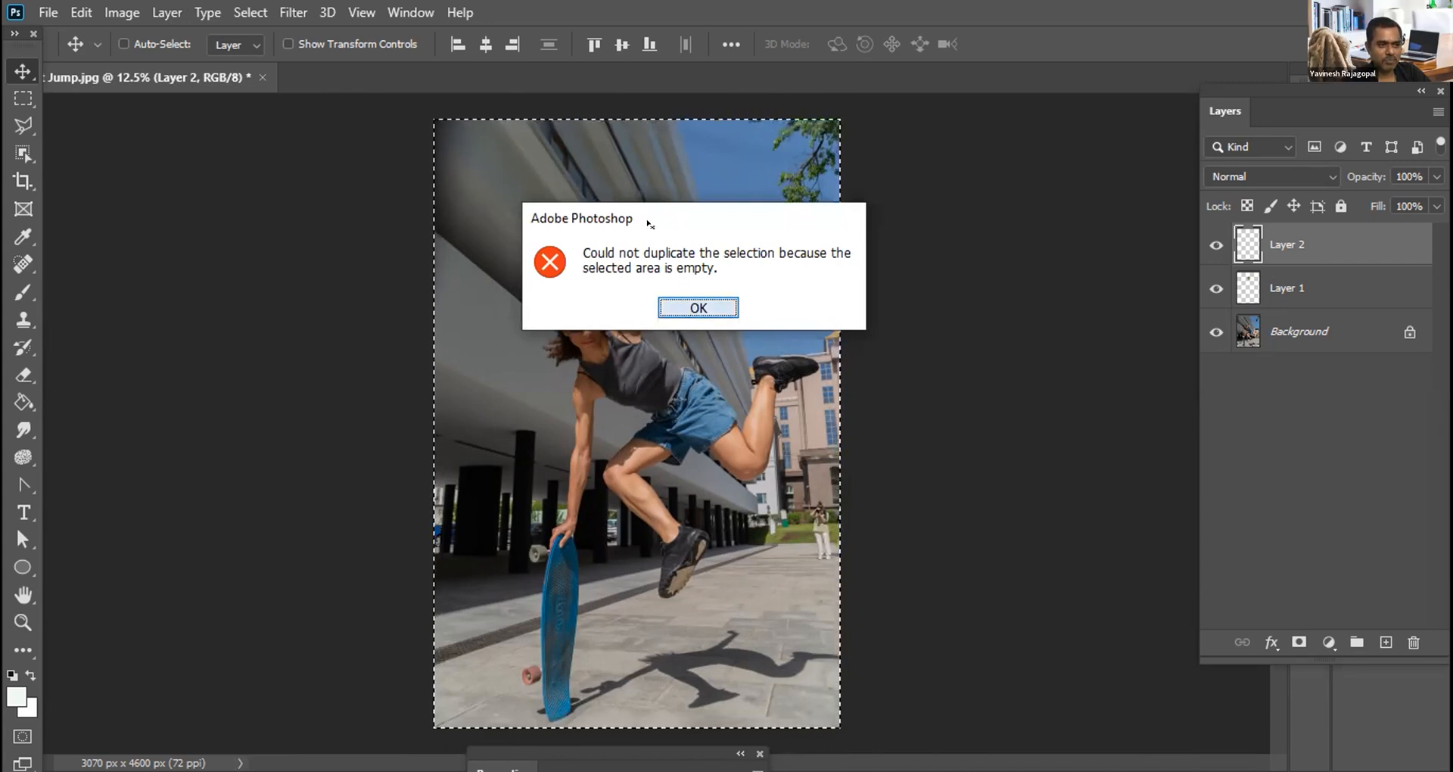
left_click(688, 309)
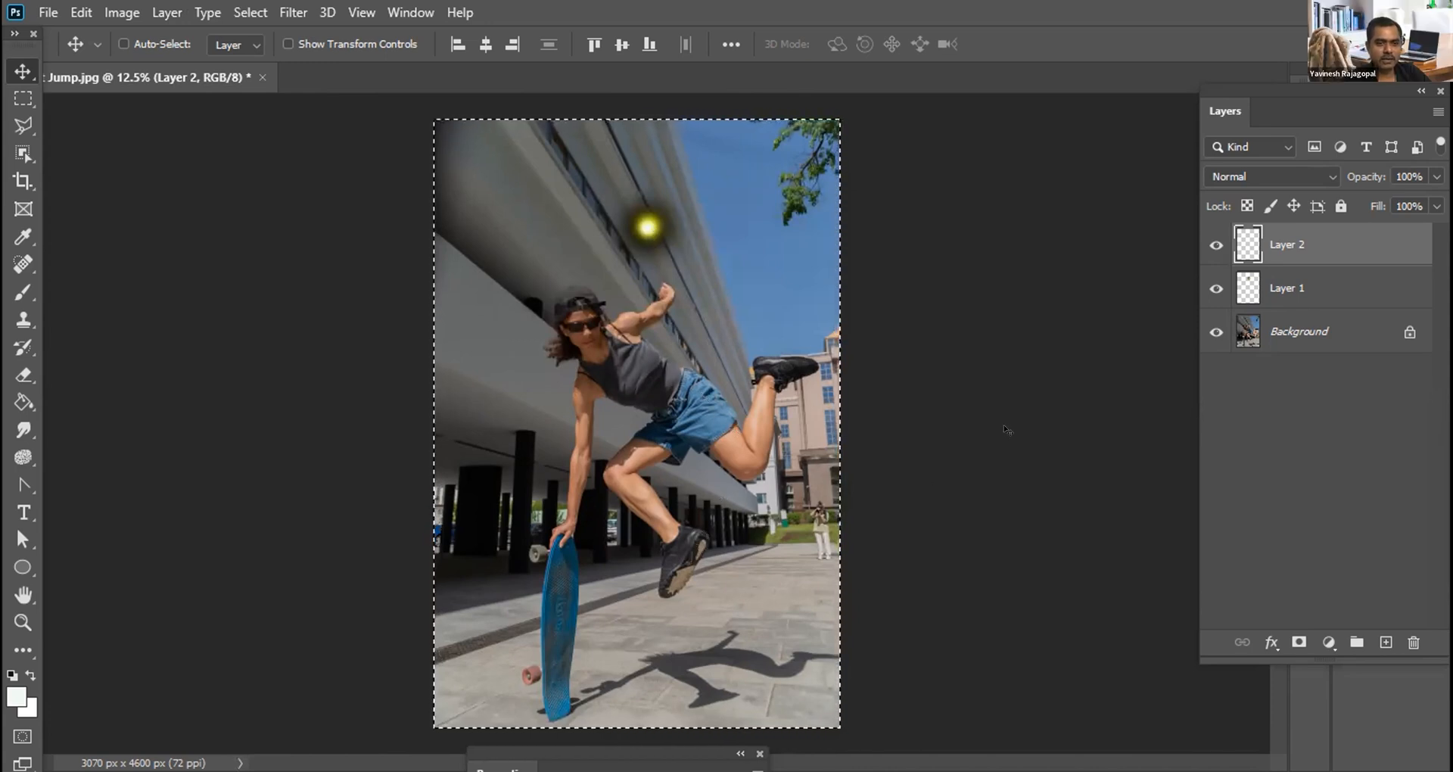
Step: Make Layer 1 active and place a copy of the yellow glow dot up and to the right of the original
left_click(1286, 286)
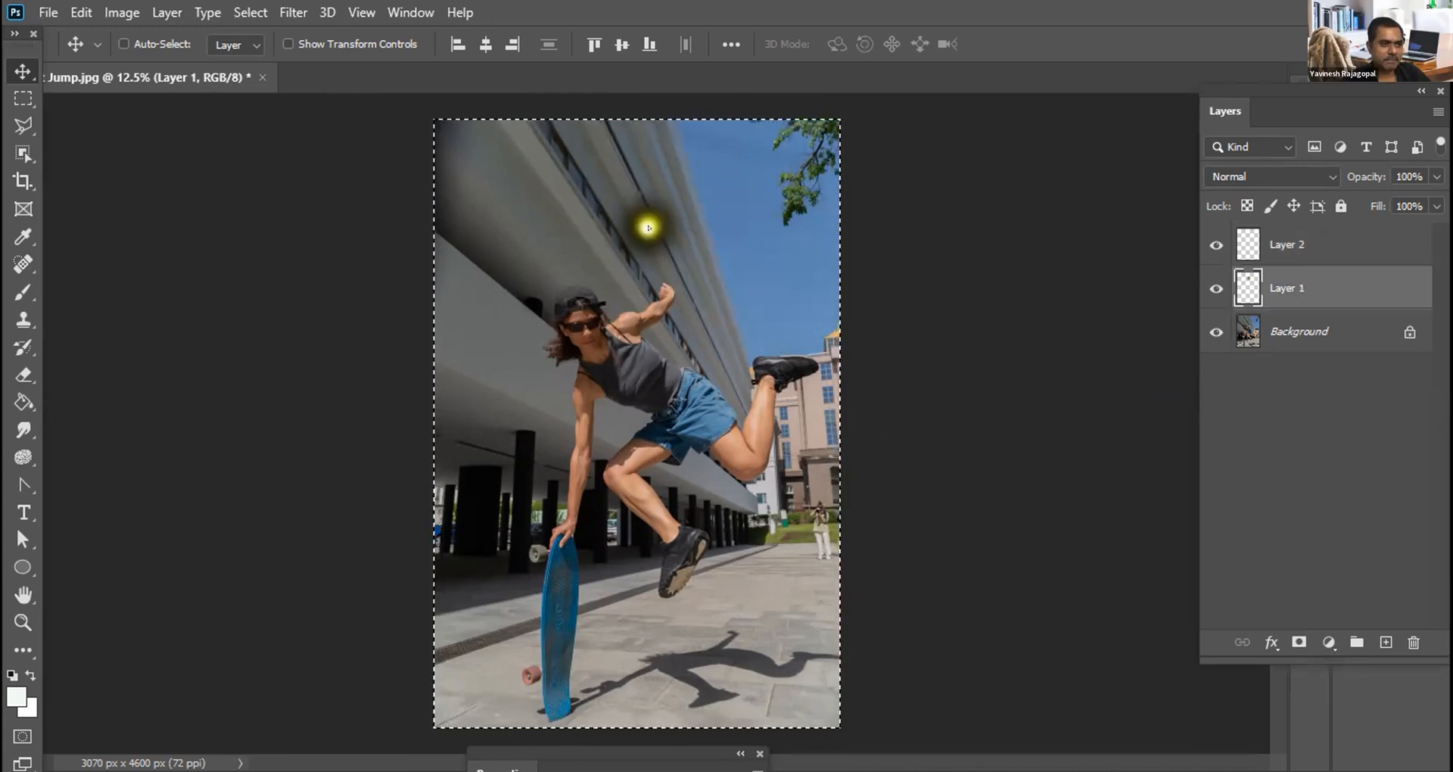
left_click_drag(649, 230, 715, 208, "alt")
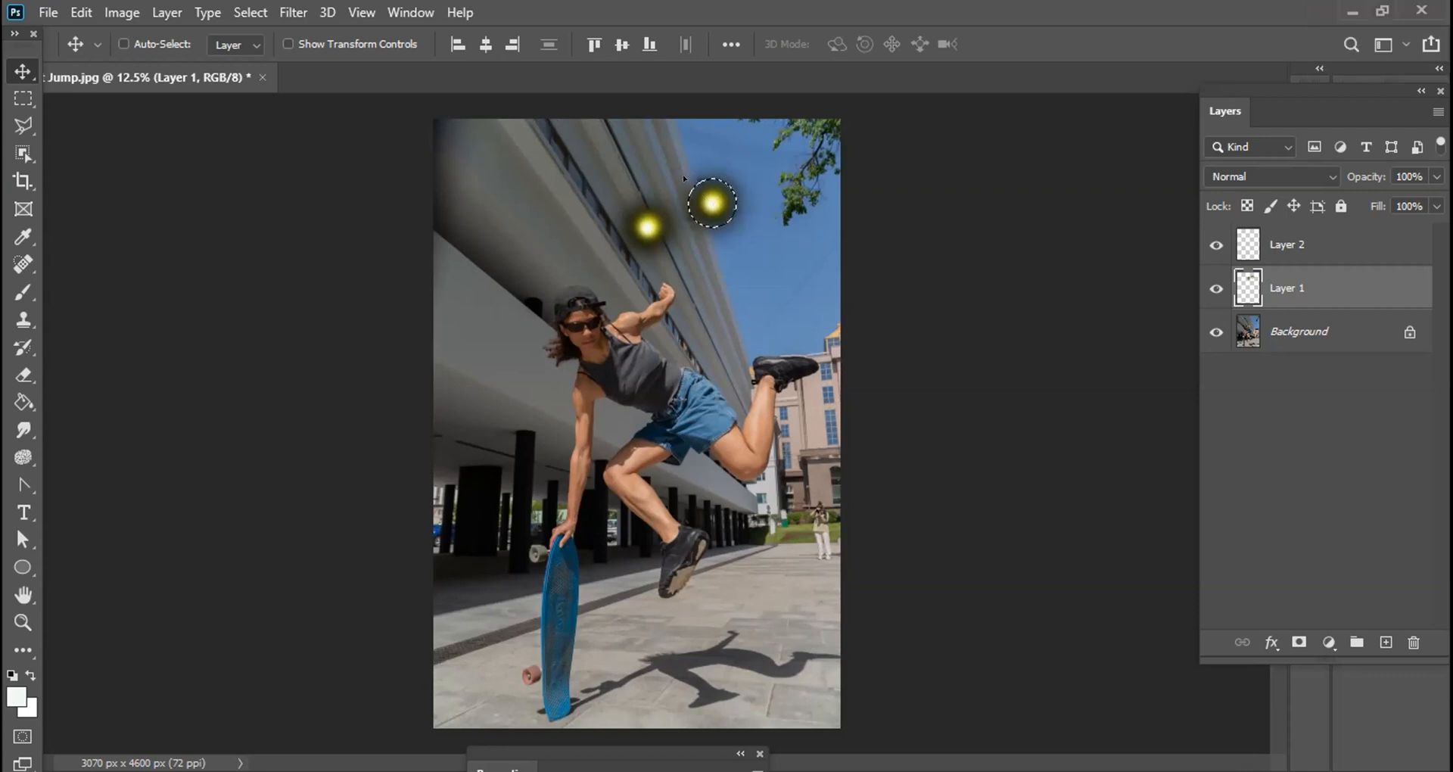
left_click_drag(712, 203, 686, 183)
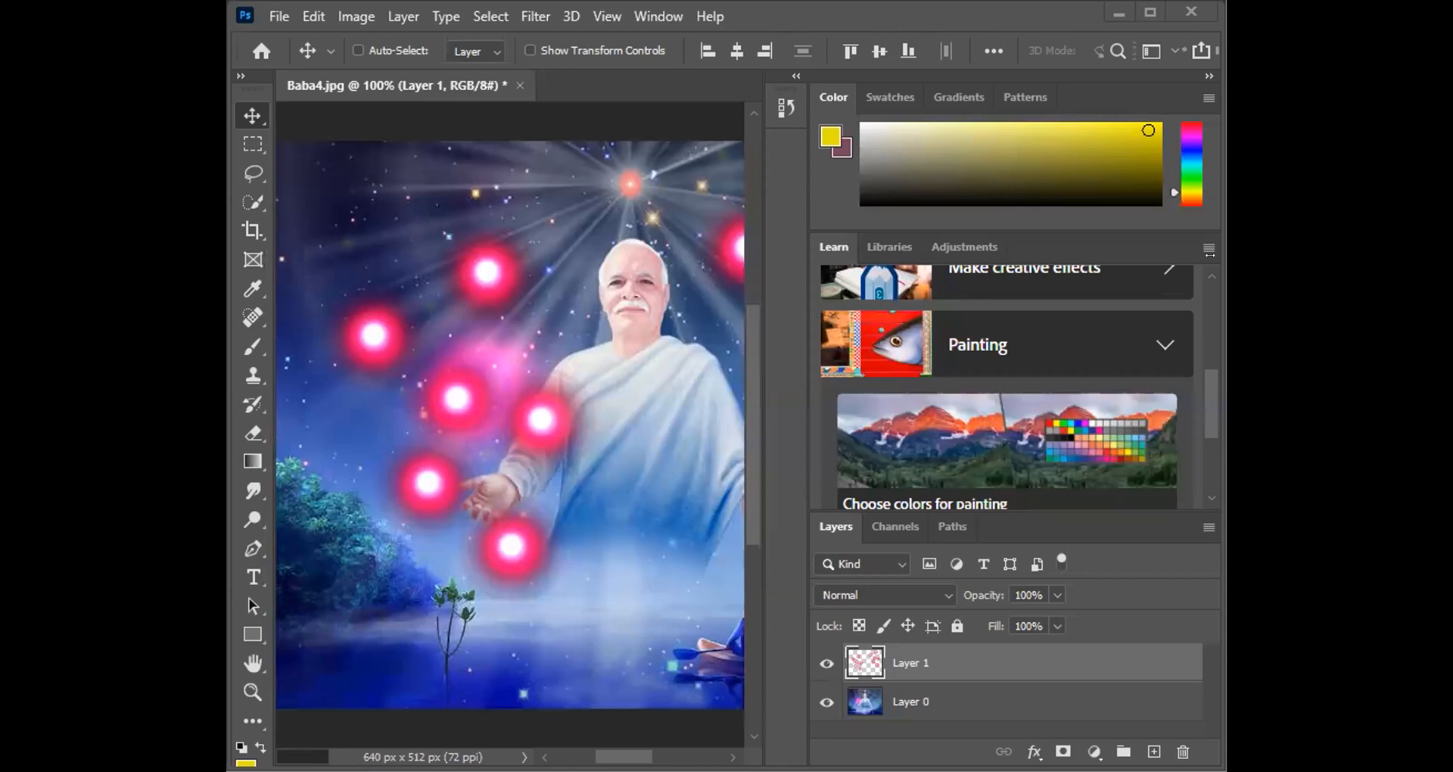
Step: Remove the copied group of six red glow dots beside the white-robed figure in Baba4.jpg
left_click_drag(1210, 256, 1330, 256)
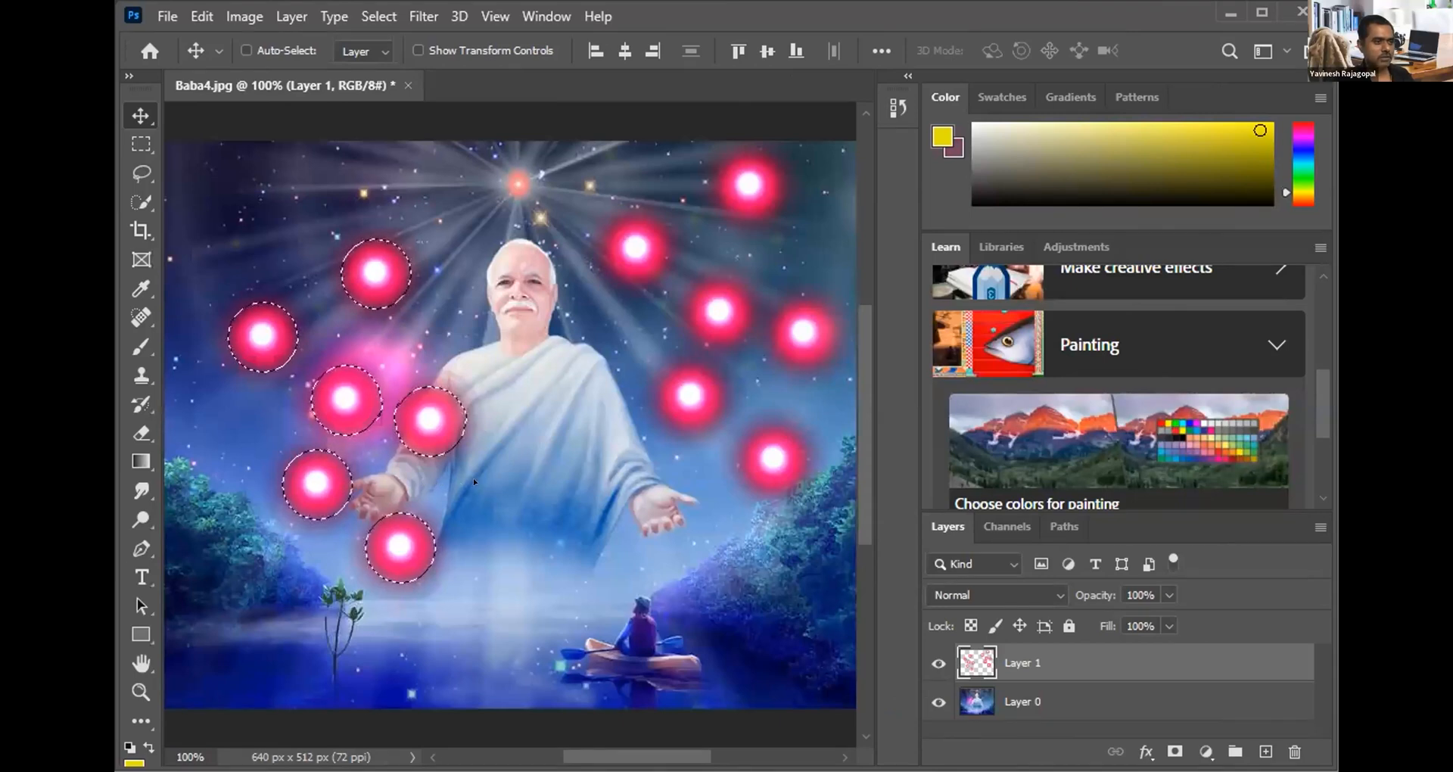
key("ctrl")
key("Delete")
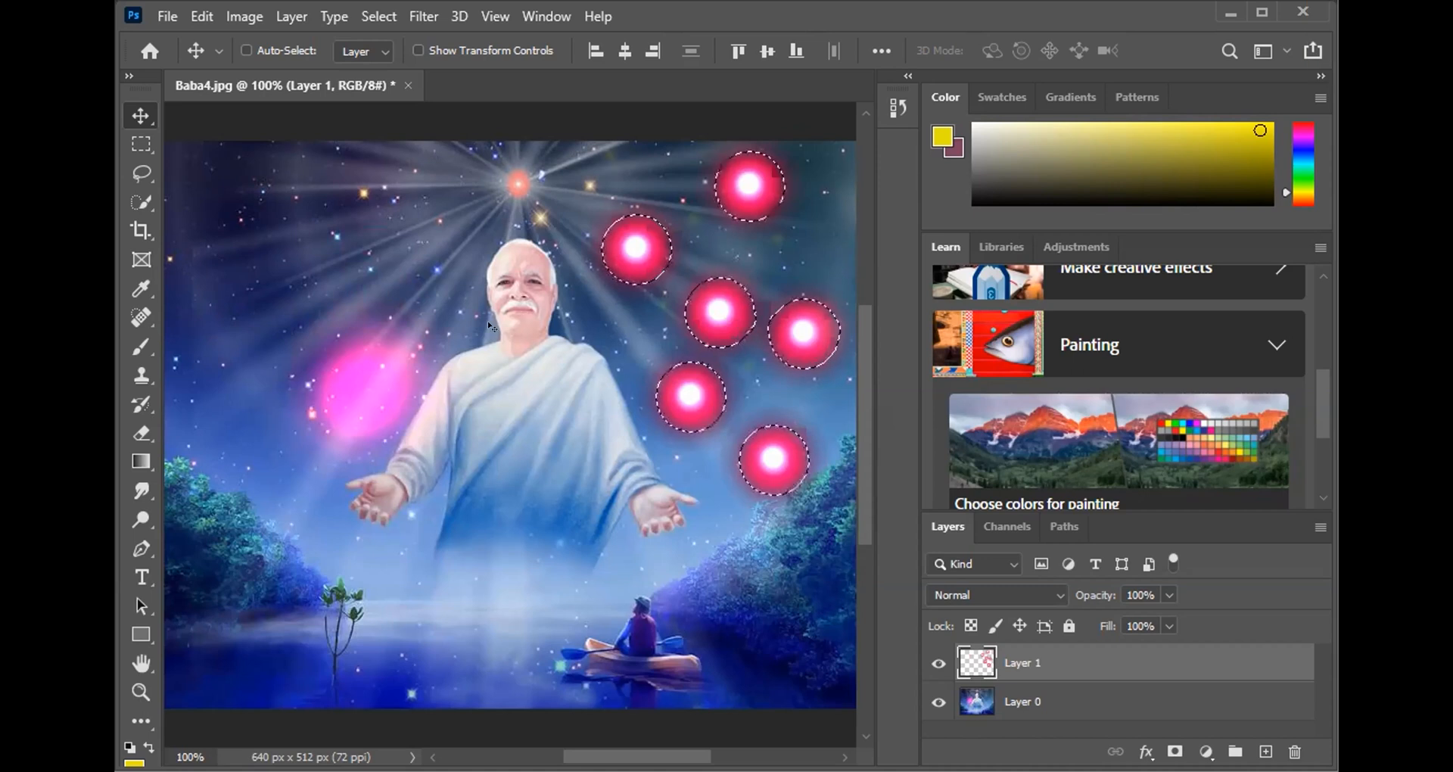
Step: Select all of Layer 1, copy the group of red glow dots to the figure's other side, and clear the selection
key("ctrl+a")
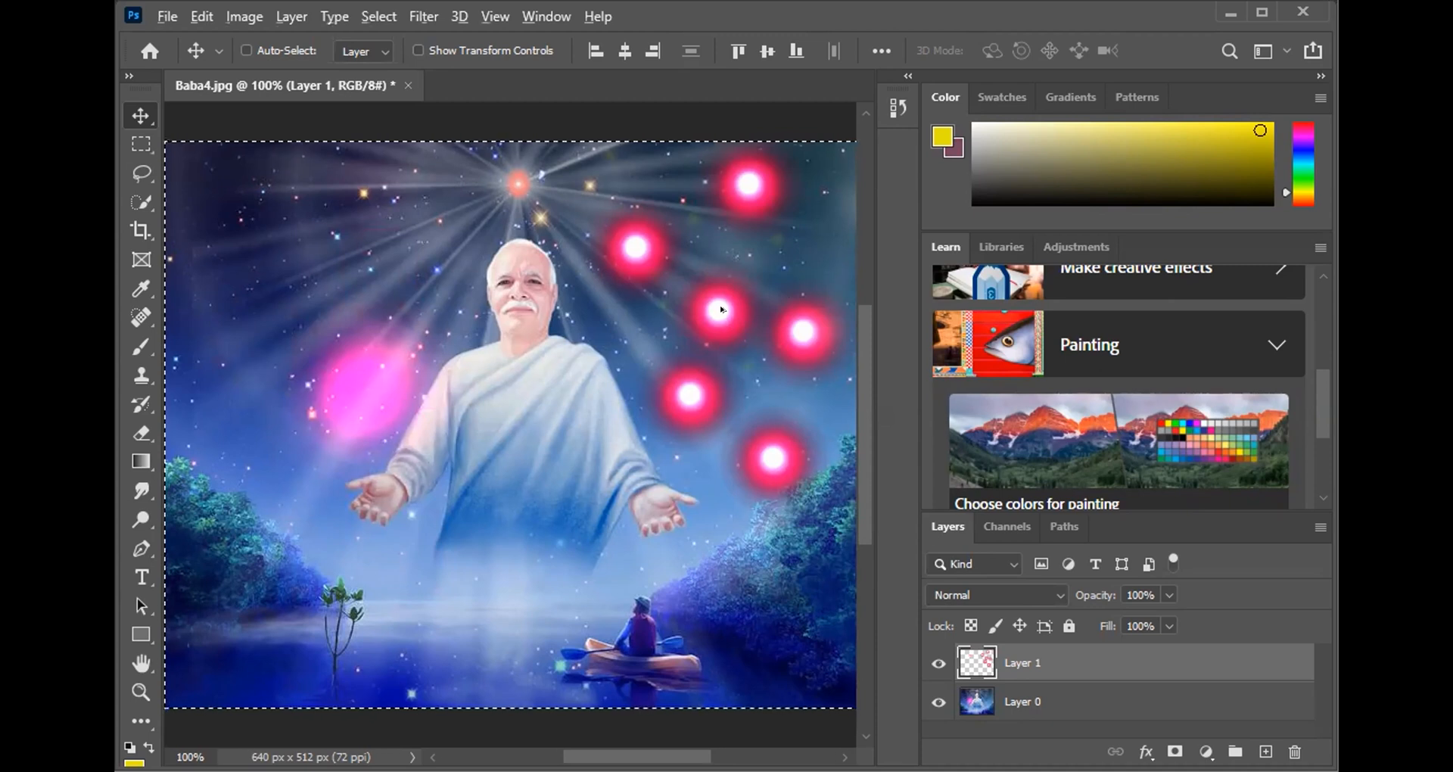
left_click_drag(720, 310, 718, 321)
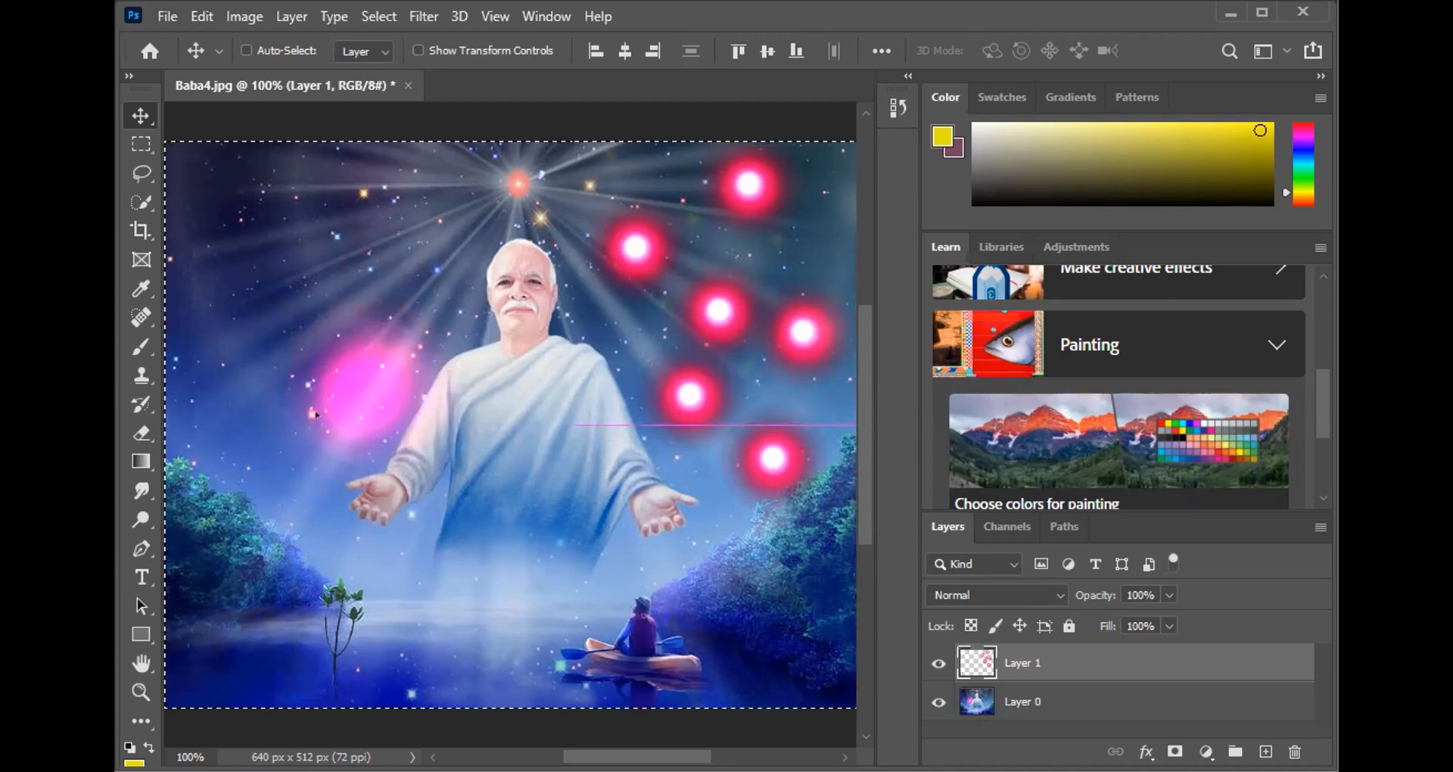
left_click_drag(316, 414, 336, 414)
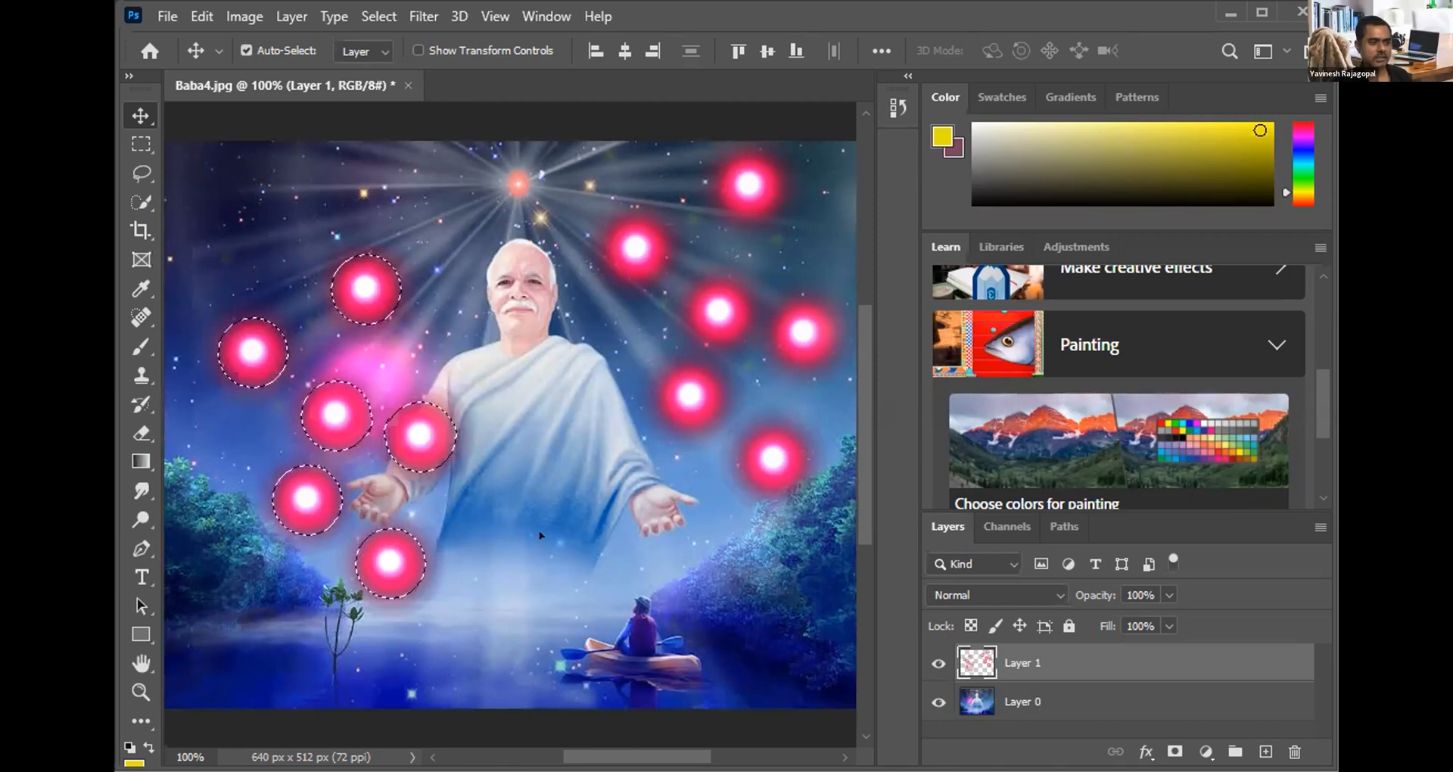
key("ctrl+d")
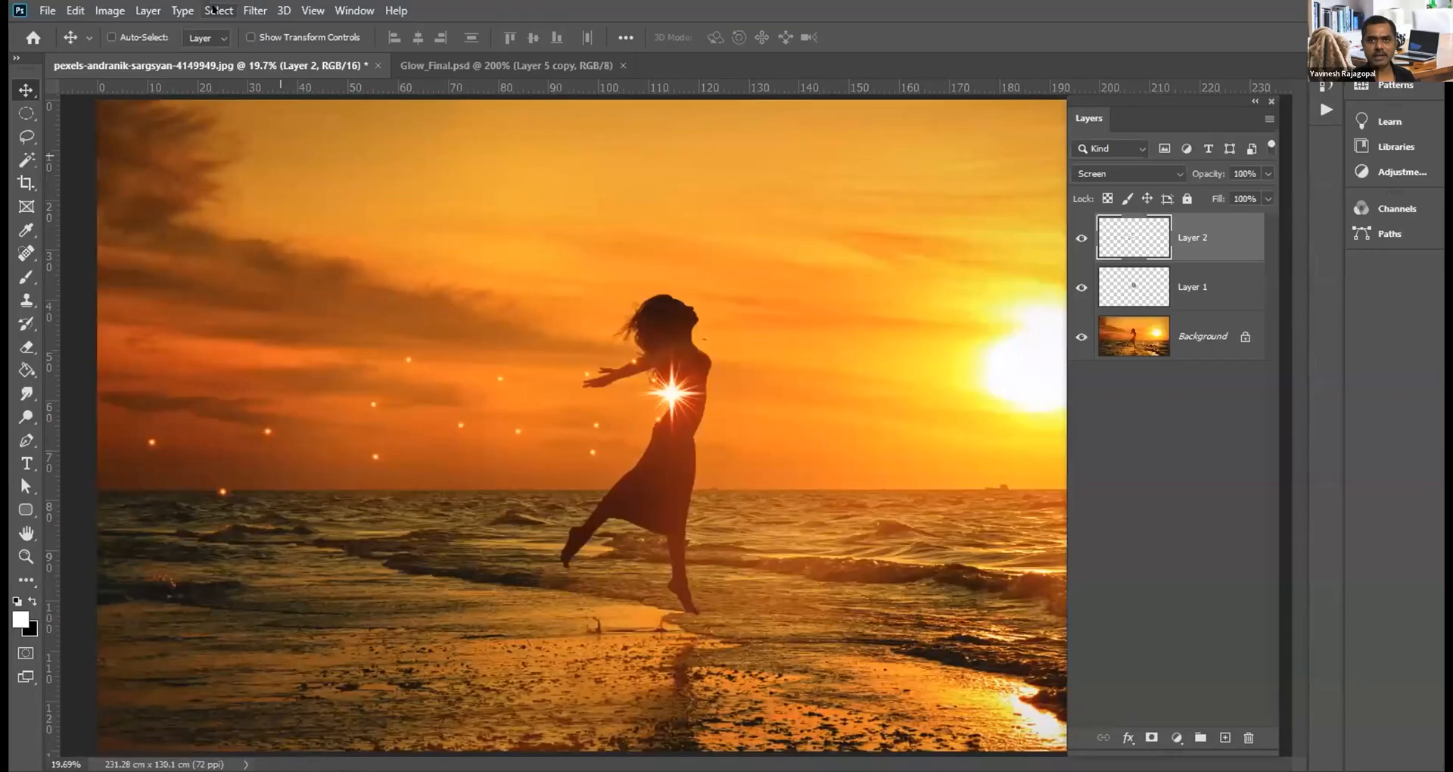
left_click(216, 10)
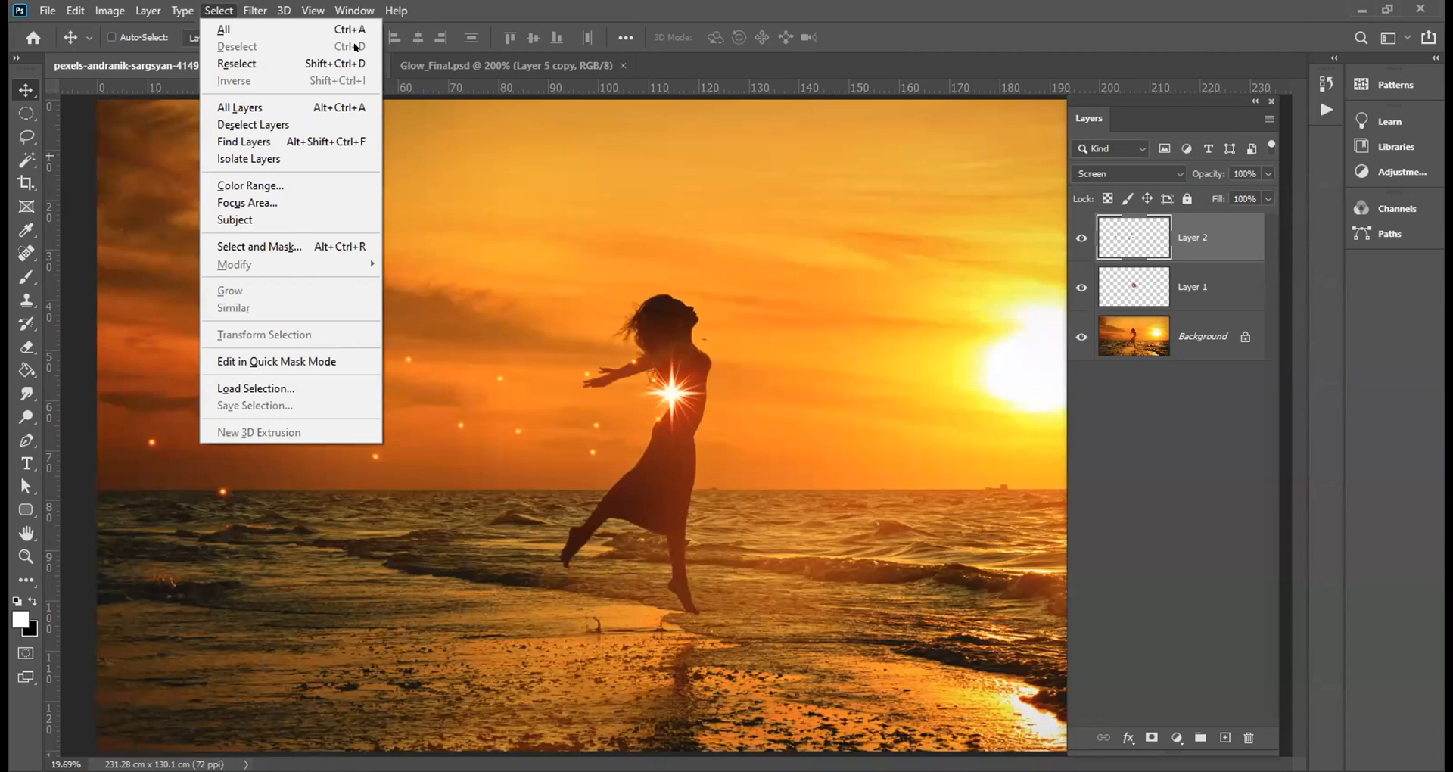
left_click(789, 264)
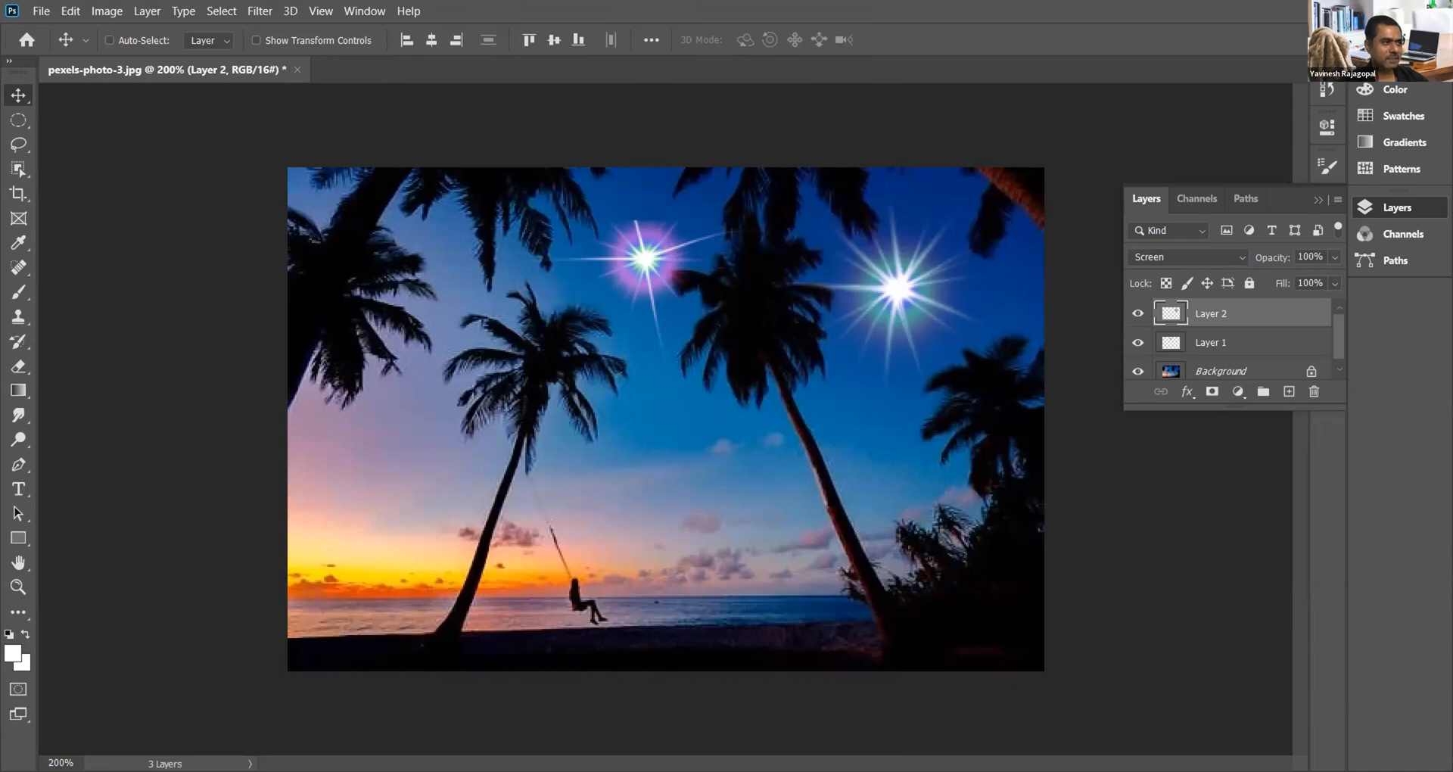
Step: Try placing a copy of Layer 2's star flare in the lower sky of the palm tree photo, and remove that copy
key("ctrl+a")
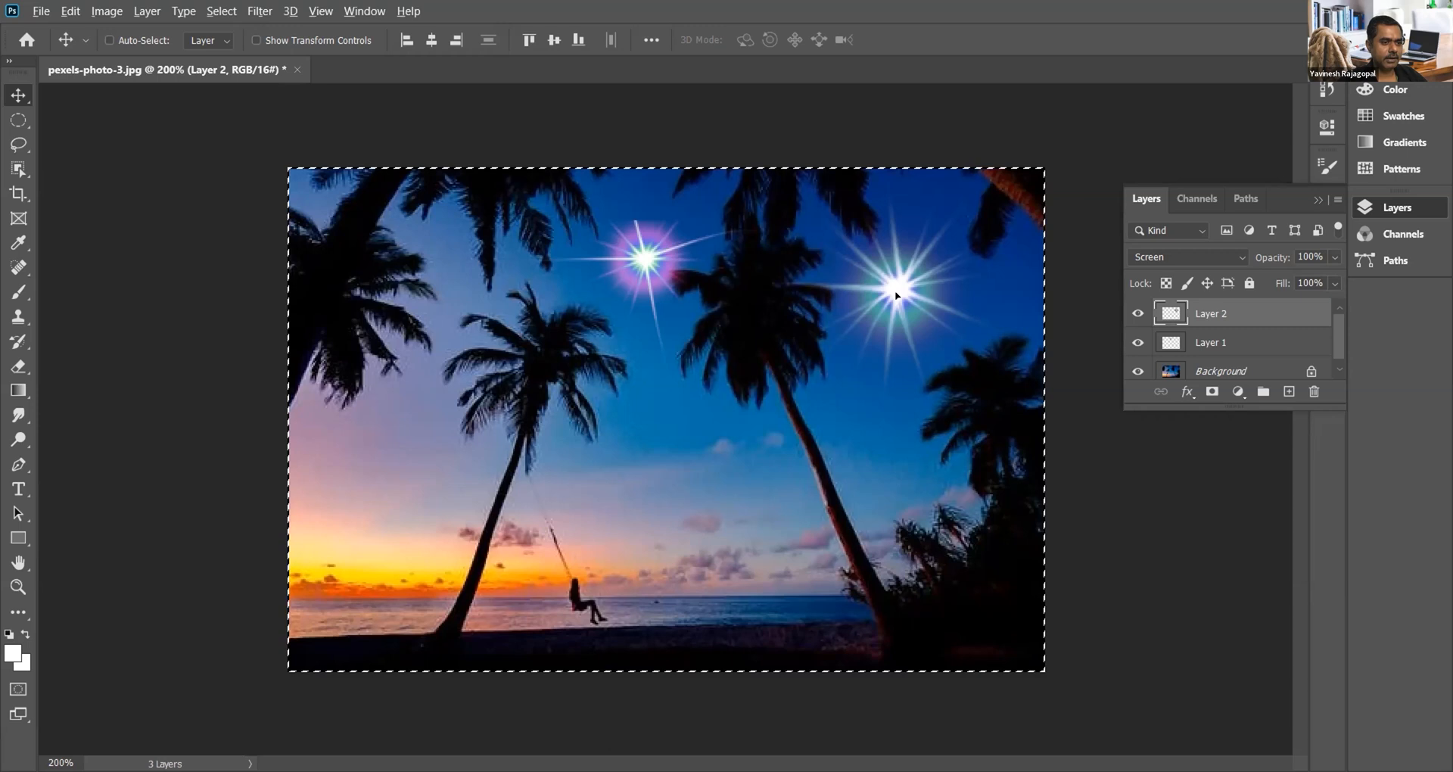
left_click_drag(892, 295, 817, 433, "alt")
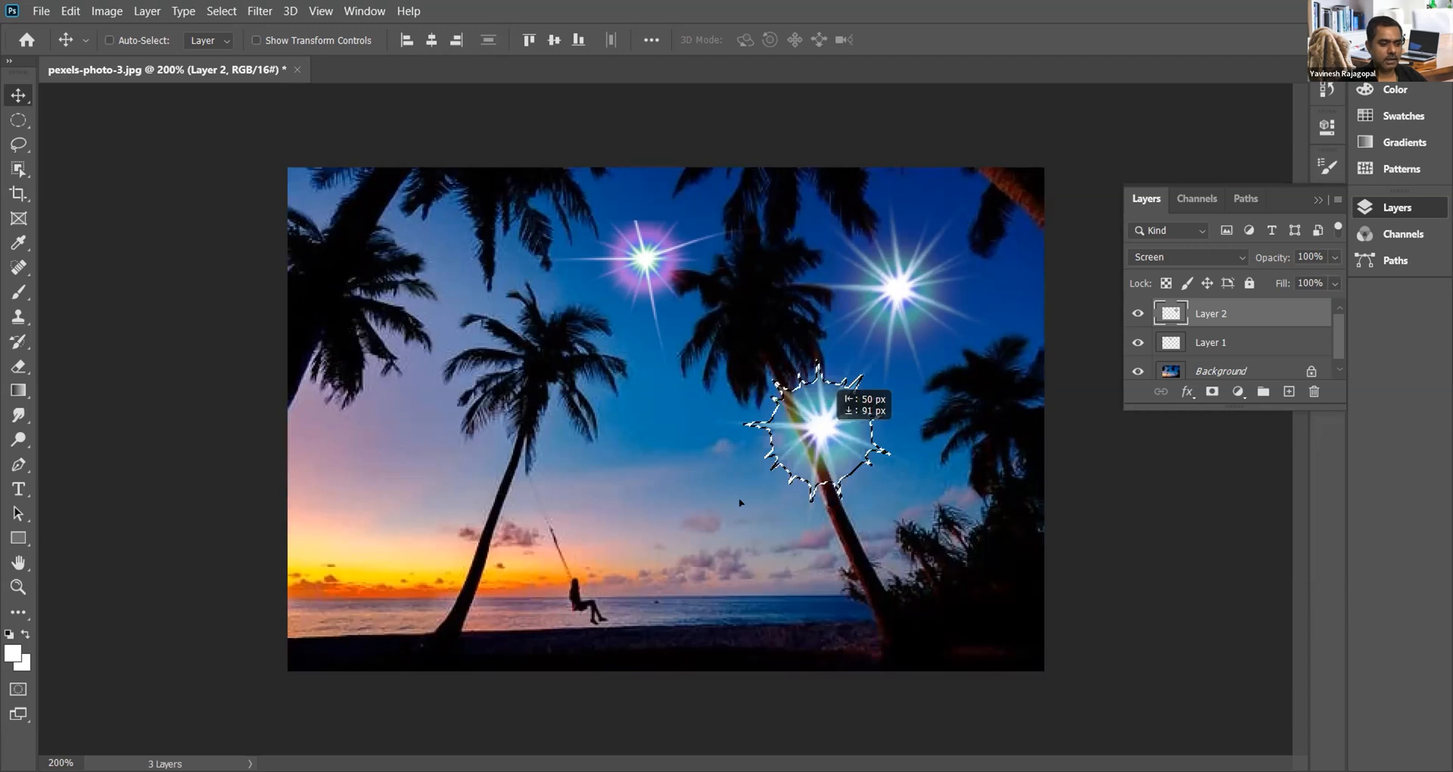
left_click_drag(817, 433, 741, 502)
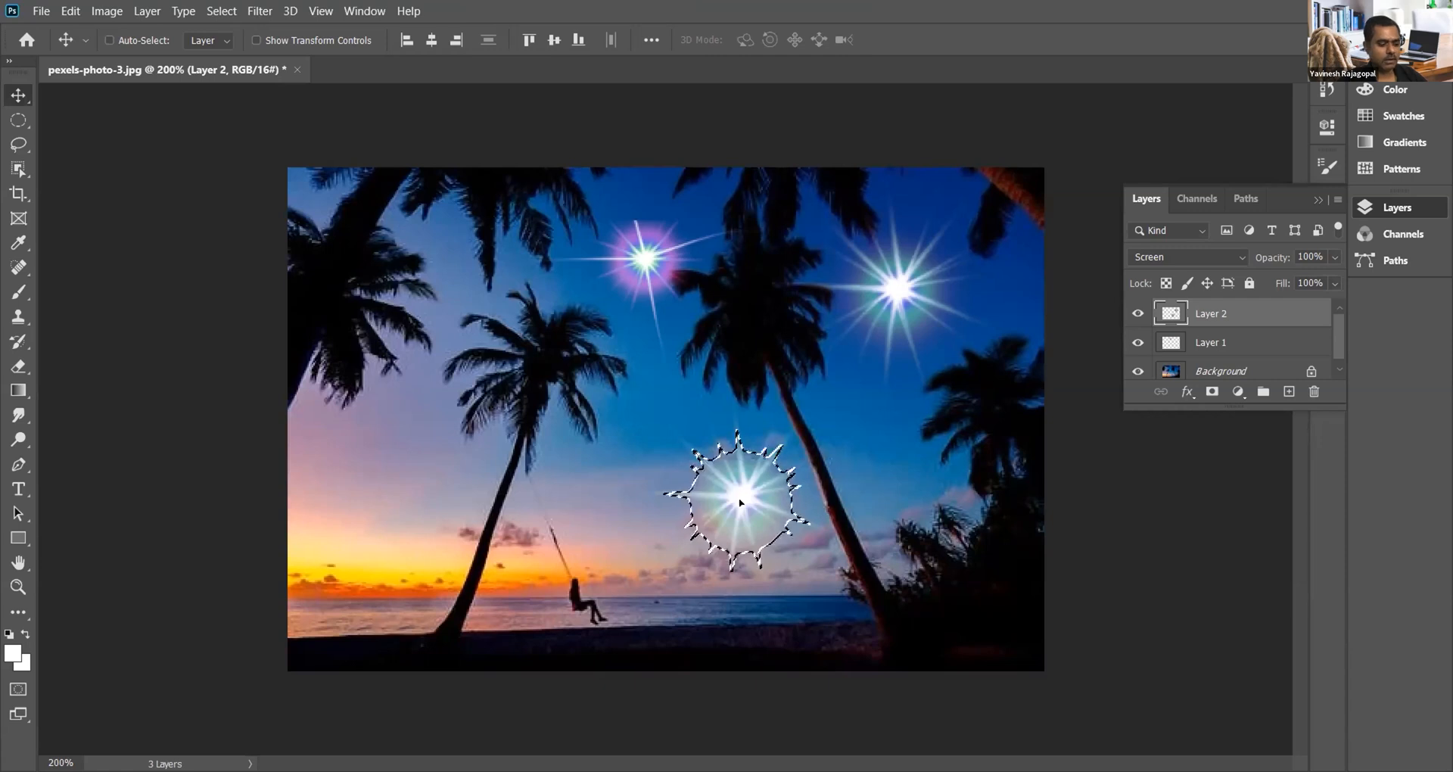
key("ctrl")
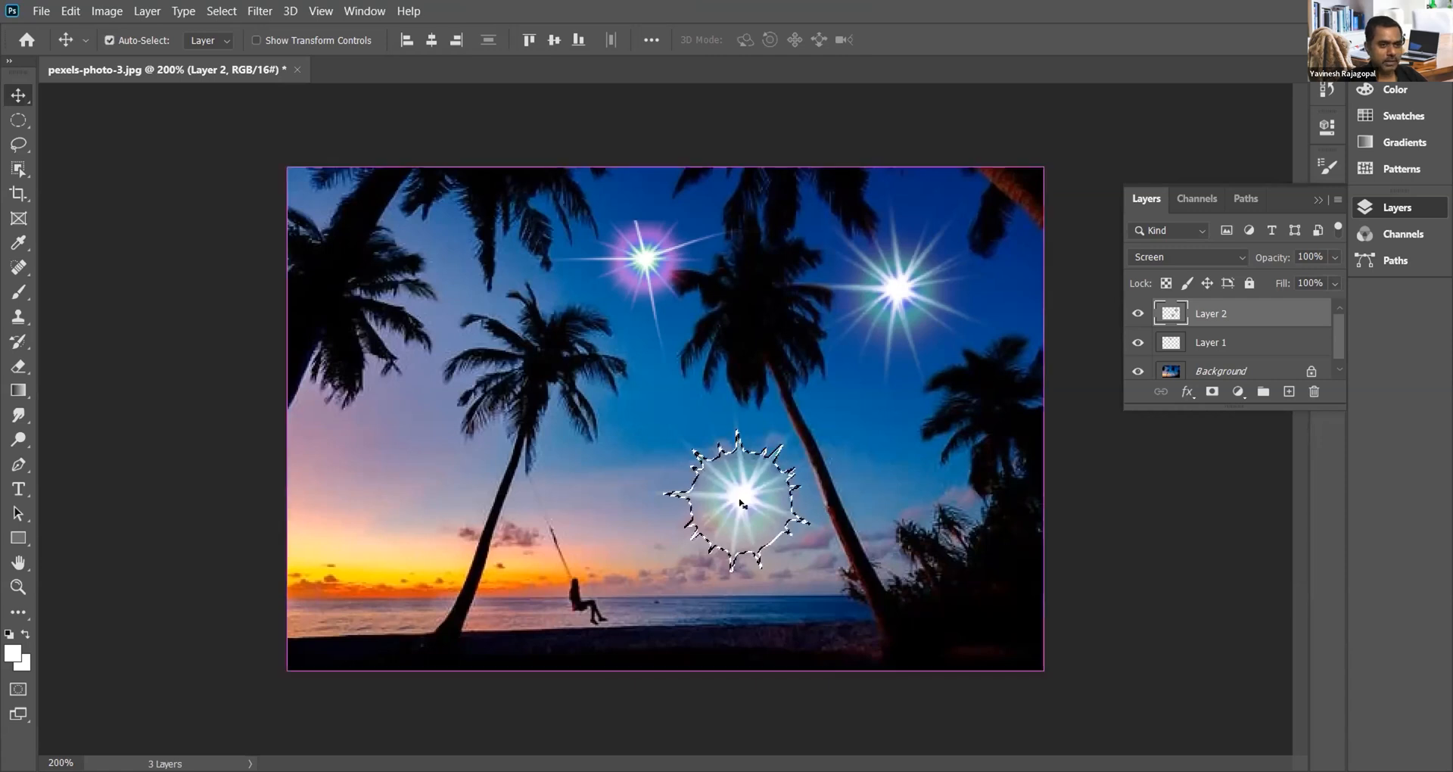
key("Delete")
Step: Select all of Layer 2 and place a copy of the star flare in the lower sky between the two palm trunks
key("ctrl+a")
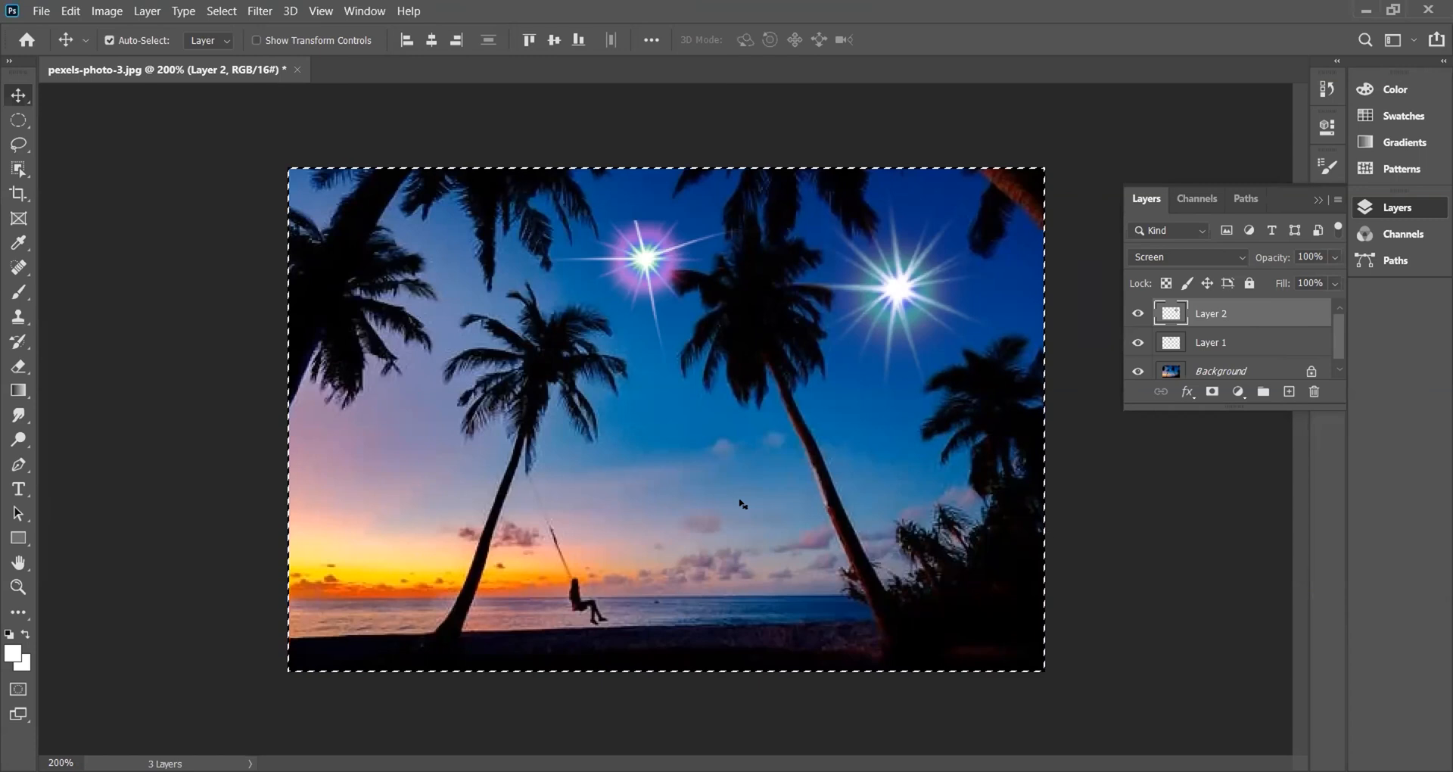
key("ctrl")
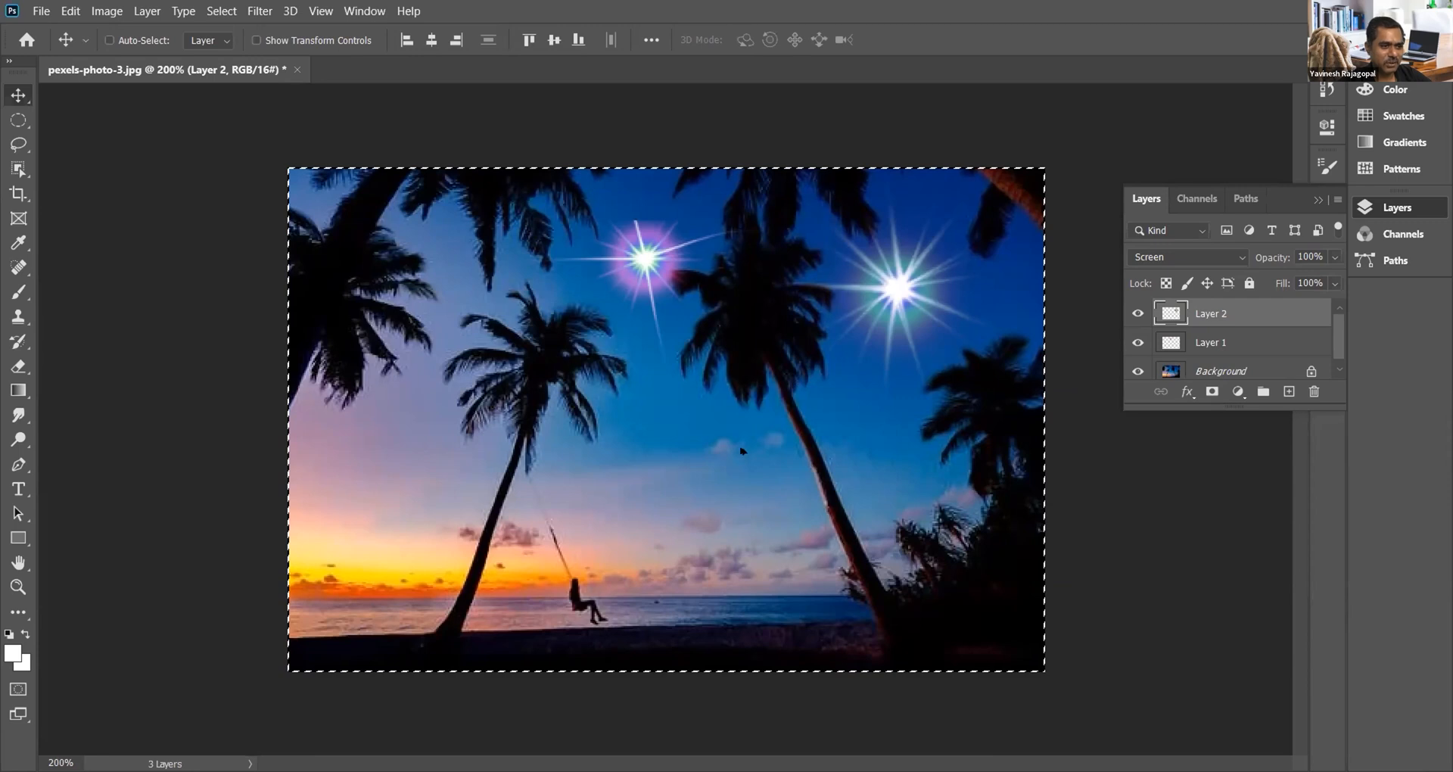
left_click_drag(741, 451, 719, 468)
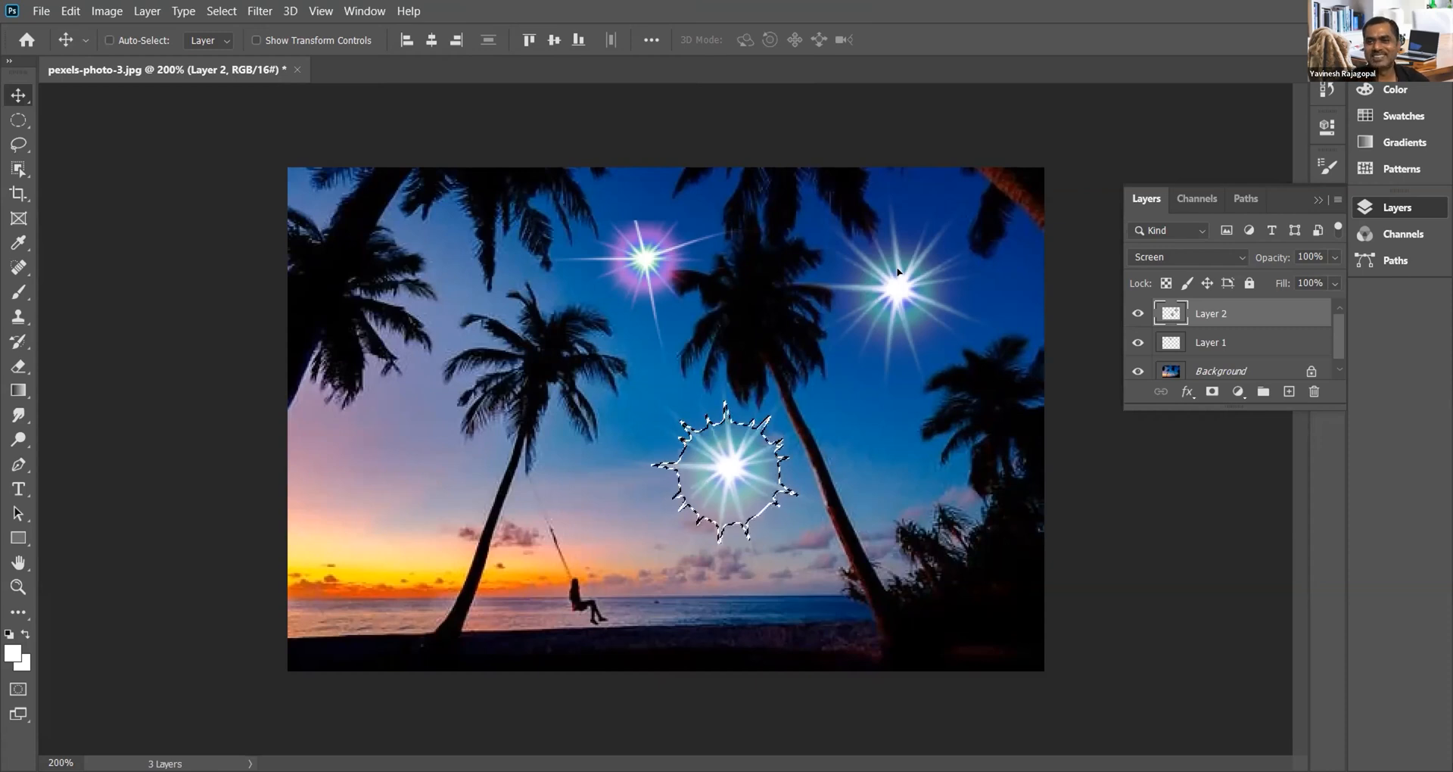
key("ctrl")
key("ctrl")
key("ctrl+a")
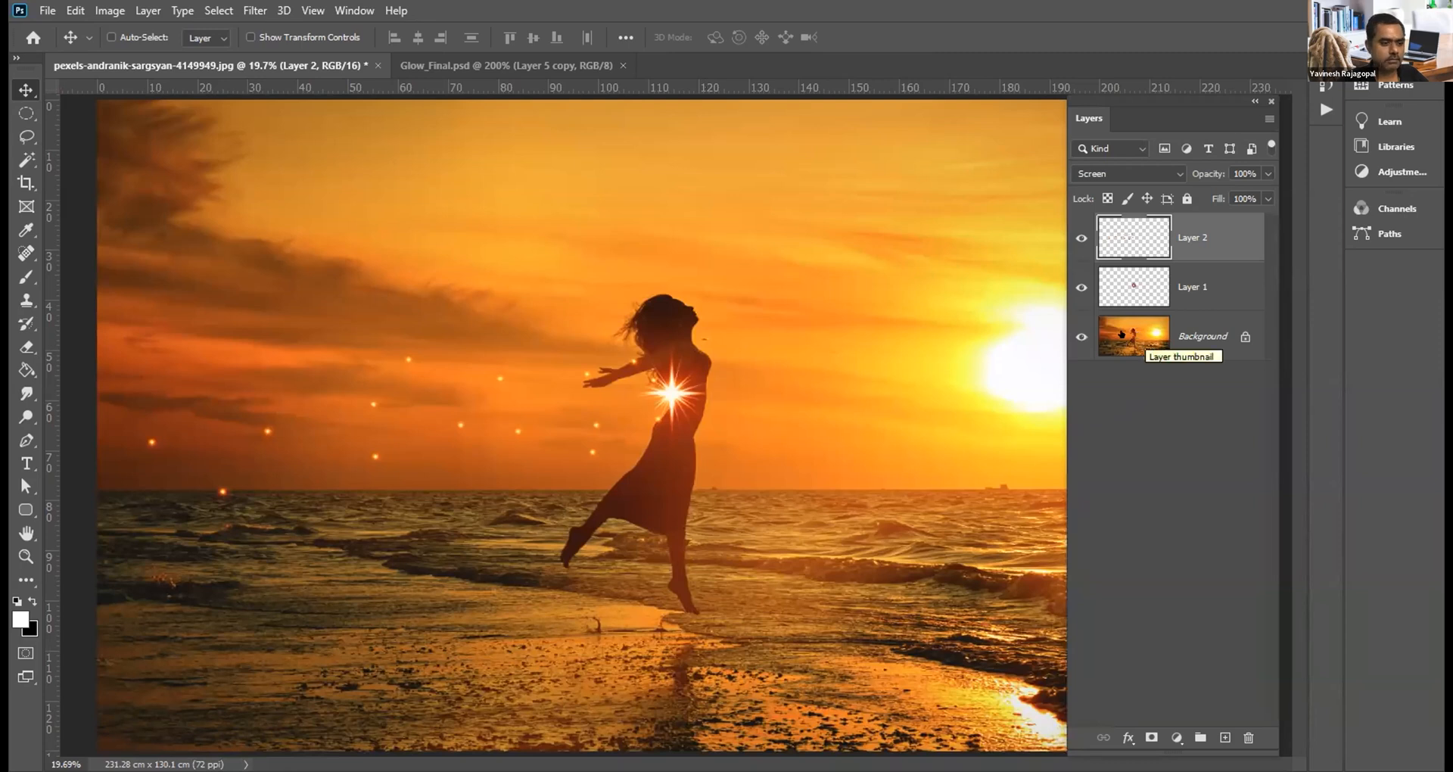
Step: Select the Background layer in the dancing woman photo and undo the scattered glow dot copies in the sky
left_click(1121, 334)
key("ctrl")
key("ctrl+z")
key("ctrl+z")
key("ctrl+z")
key("ctrl+z")
key("ctrl+z")
key("ctrl+z")
key("ctrl+z")
key("ctrl+z")
key("ctrl+z")
key("ctrl+z")
key("ctrl+z")
key("ctrl+z")
key("ctrl+z")
key("ctrl+z")
key("ctrl+z")
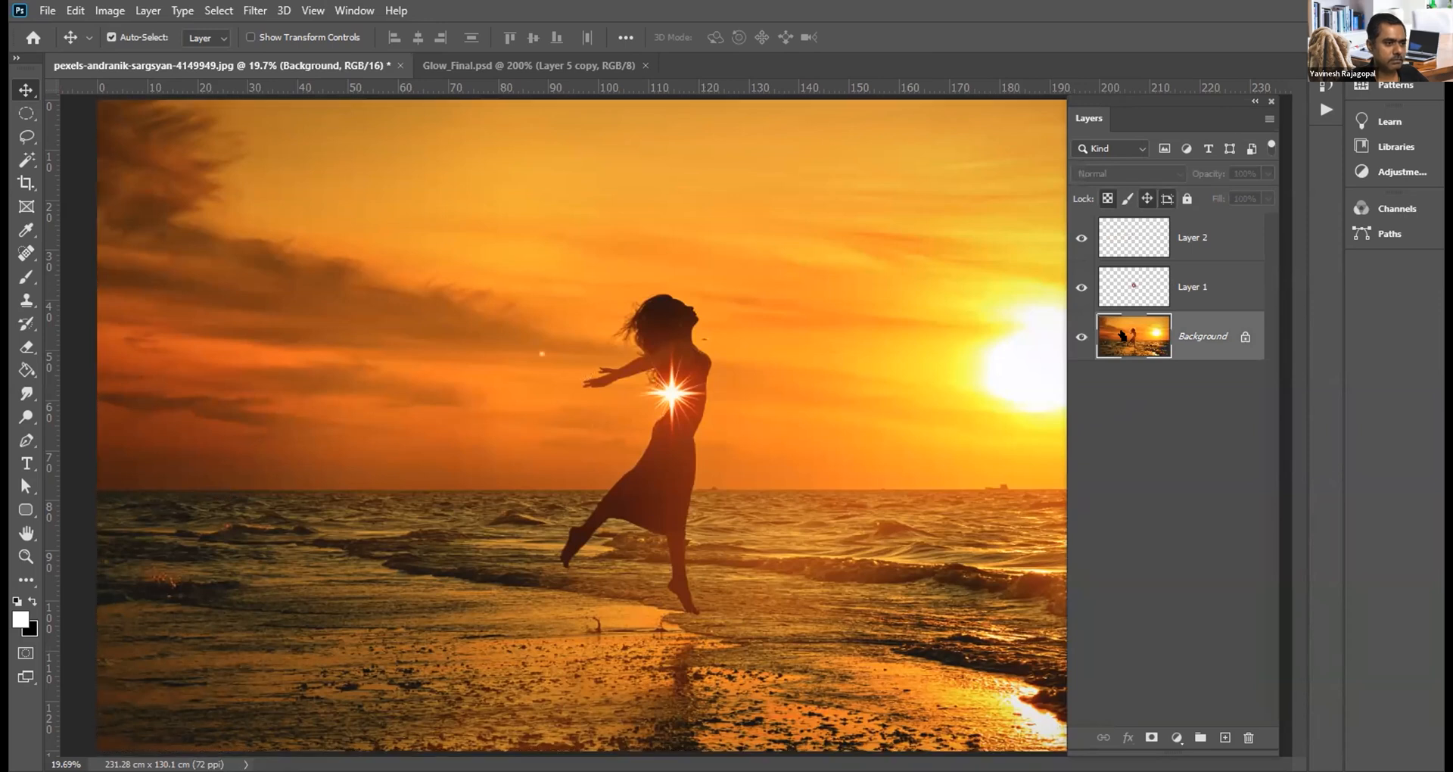
Step: Redo and undo the glow dot placements repeatedly to replay how the particles were scattered around the woman
key("ctrl+shift+z")
key("ctrl+shift+z")
key("ctrl+shift+z")
key("ctrl+shift+z")
key("ctrl+shift+z")
key("ctrl+shift+z")
key("ctrl+shift+z")
key("ctrl+shift+z")
key("ctrl+shift+z")
key("ctrl+shift+z")
key("ctrl+shift+z")
key("ctrl+shift+z")
key("ctrl+shift+z")
key("ctrl+shift+z")
key("ctrl+shift+z")
key("ctrl+shift+z")
key("ctrl+shift+z")
key("ctrl+shift+z")
key("ctrl+shift+z")
key("ctrl+shift+z")
key("ctrl+shift+z")
key("ctrl+shift+z")
key("ctrl+shift+z")
key("ctrl+z")
key("ctrl+z")
key("ctrl+z")
key("ctrl+z")
key("ctrl+z")
key("ctrl+z")
key("ctrl+z")
key("ctrl+z")
key("ctrl+z")
key("ctrl+z")
key("ctrl+shift+z")
key("ctrl+shift+z")
key("ctrl+shift+z")
key("ctrl+shift+z")
key("ctrl+shift+z")
key("ctrl+shift+z")
key("ctrl+shift+z")
key("ctrl+shift+z")
key("ctrl+z")
key("ctrl+z")
key("ctrl+z")
key("ctrl+z")
key("ctrl+z")
key("ctrl+z")
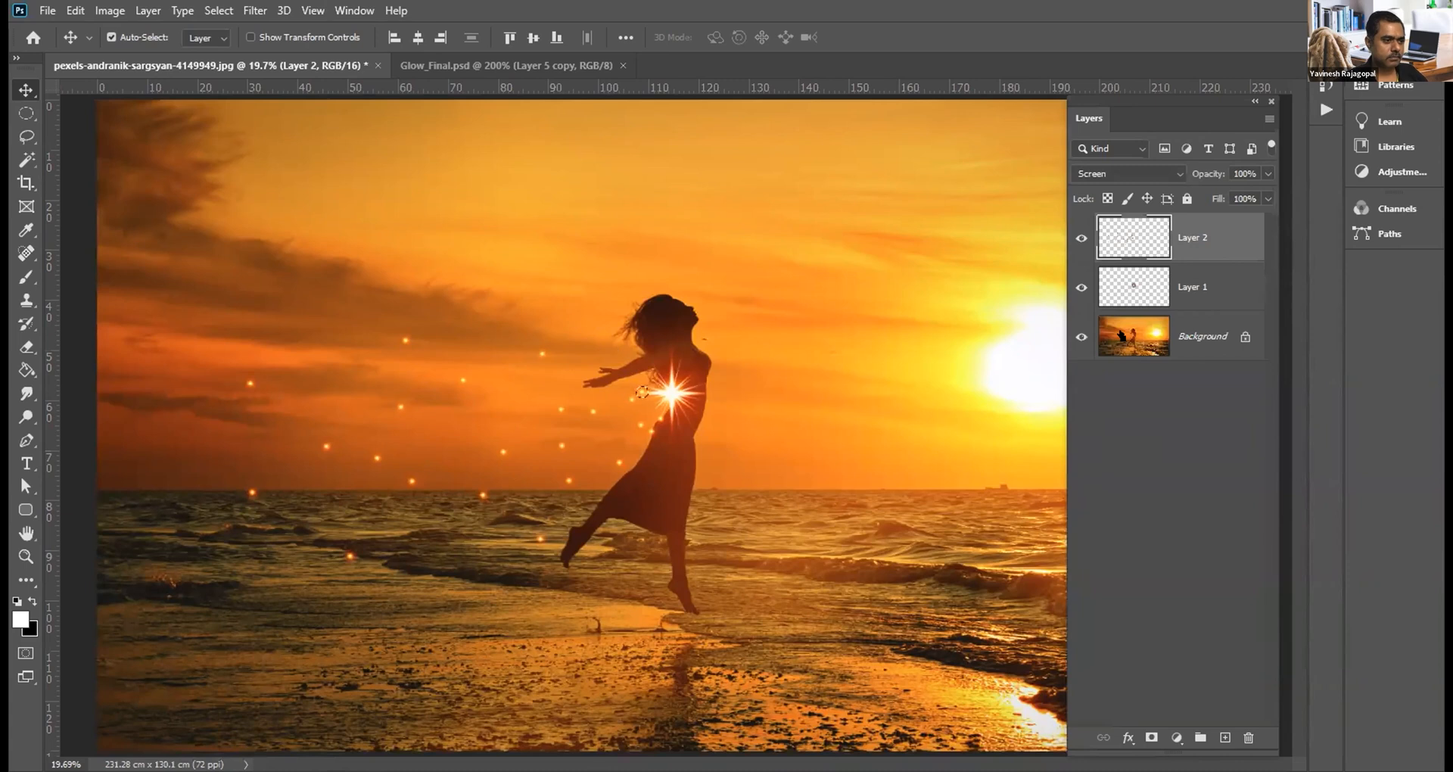
Step: Undo the remaining Layer 2 dot copies back to the single isolated dot in Normal blend mode
key("ctrl+z")
key("ctrl+z")
key("ctrl+z")
key("ctrl+z")
key("ctrl+z")
key("ctrl+z")
key("ctrl+z")
key("ctrl+z")
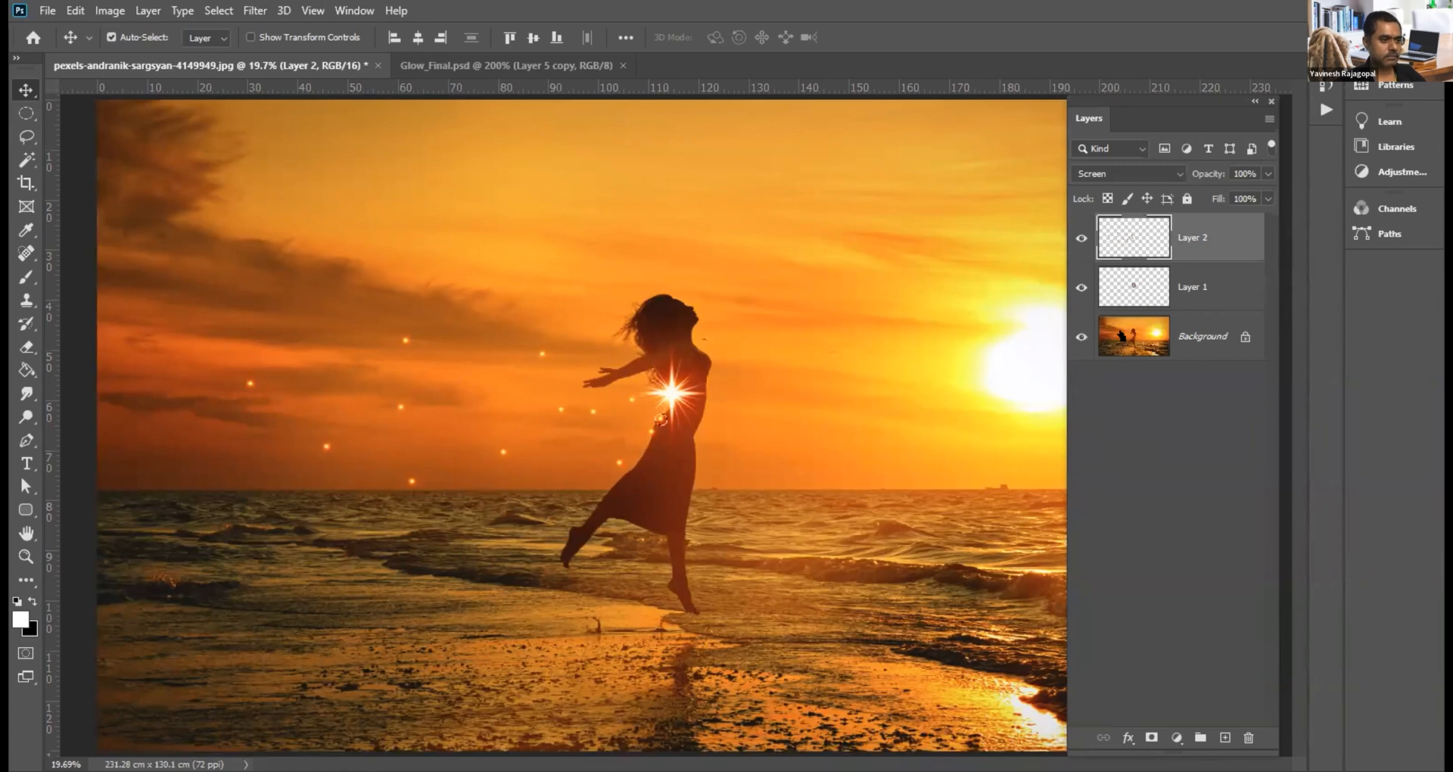
key("ctrl+z")
key("ctrl+z")
key("ctrl+z")
key("ctrl+z")
key("ctrl+z")
key("ctrl+z")
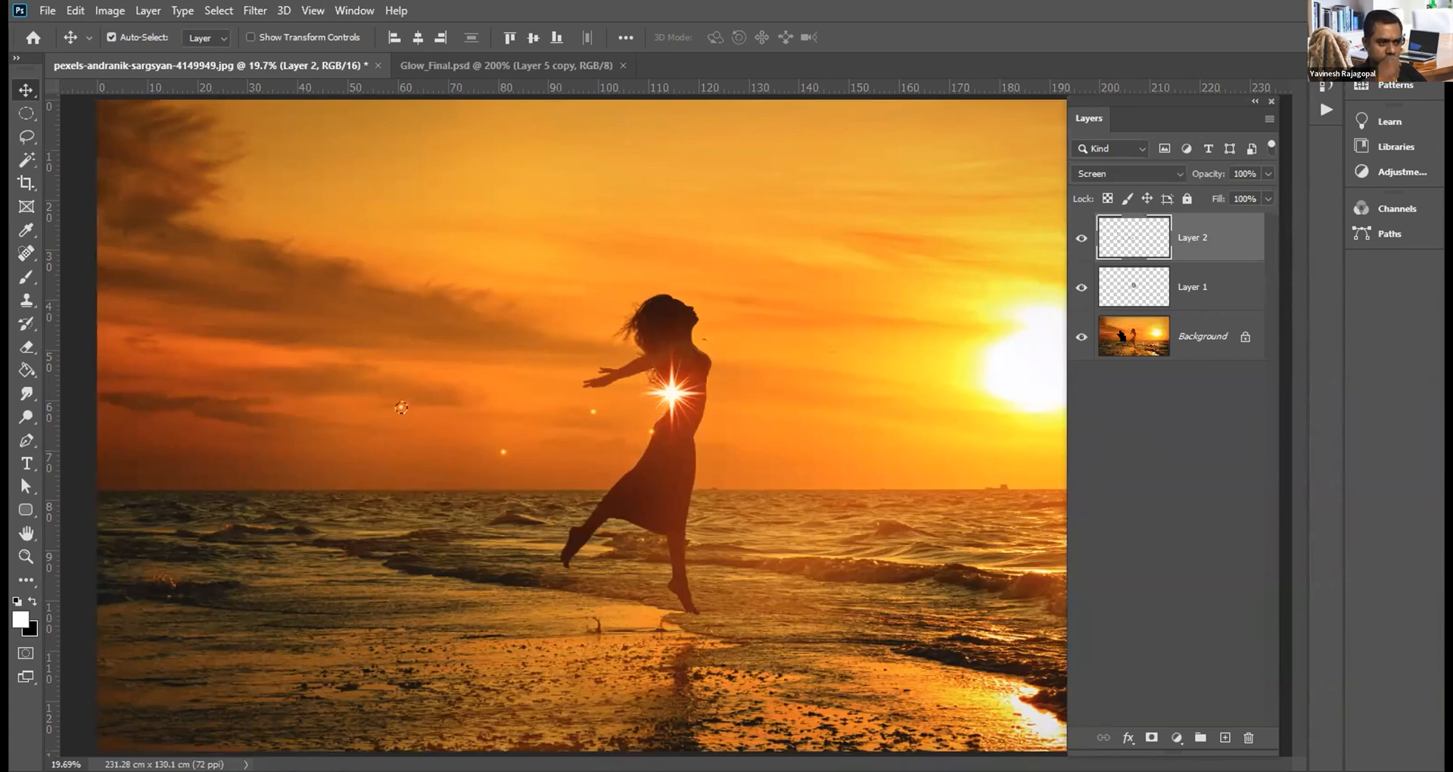
key("ctrl+z")
key("ctrl+z")
key("ctrl+z")
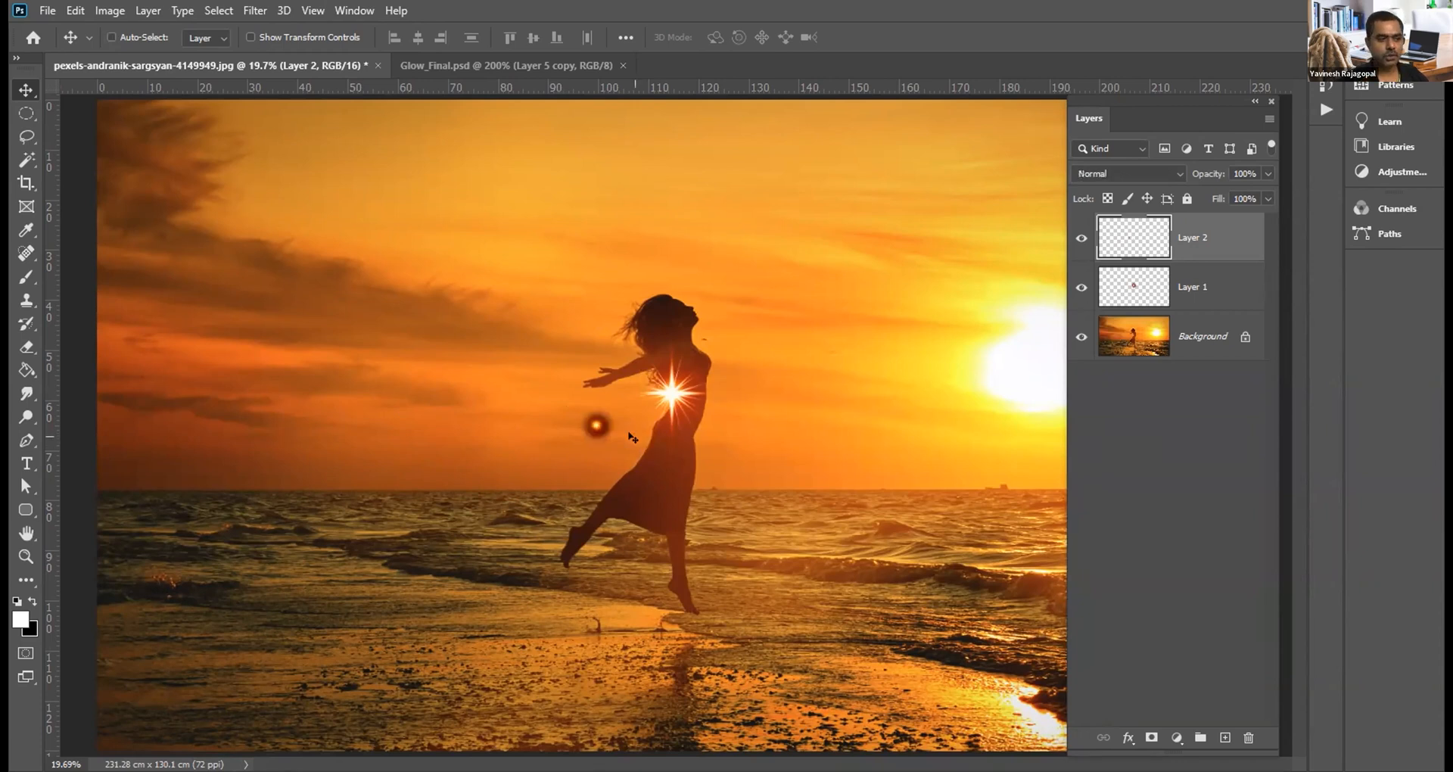
Step: Redo Layer 2's change to Screen blend mode and the move of the single dot onto the woman's waist
key("ctrl+shift+z")
key("ctrl+shift+z")
key("ctrl+shift+z")
key("ctrl+shift+z")
key("ctrl+shift+z")
key("ctrl+z")
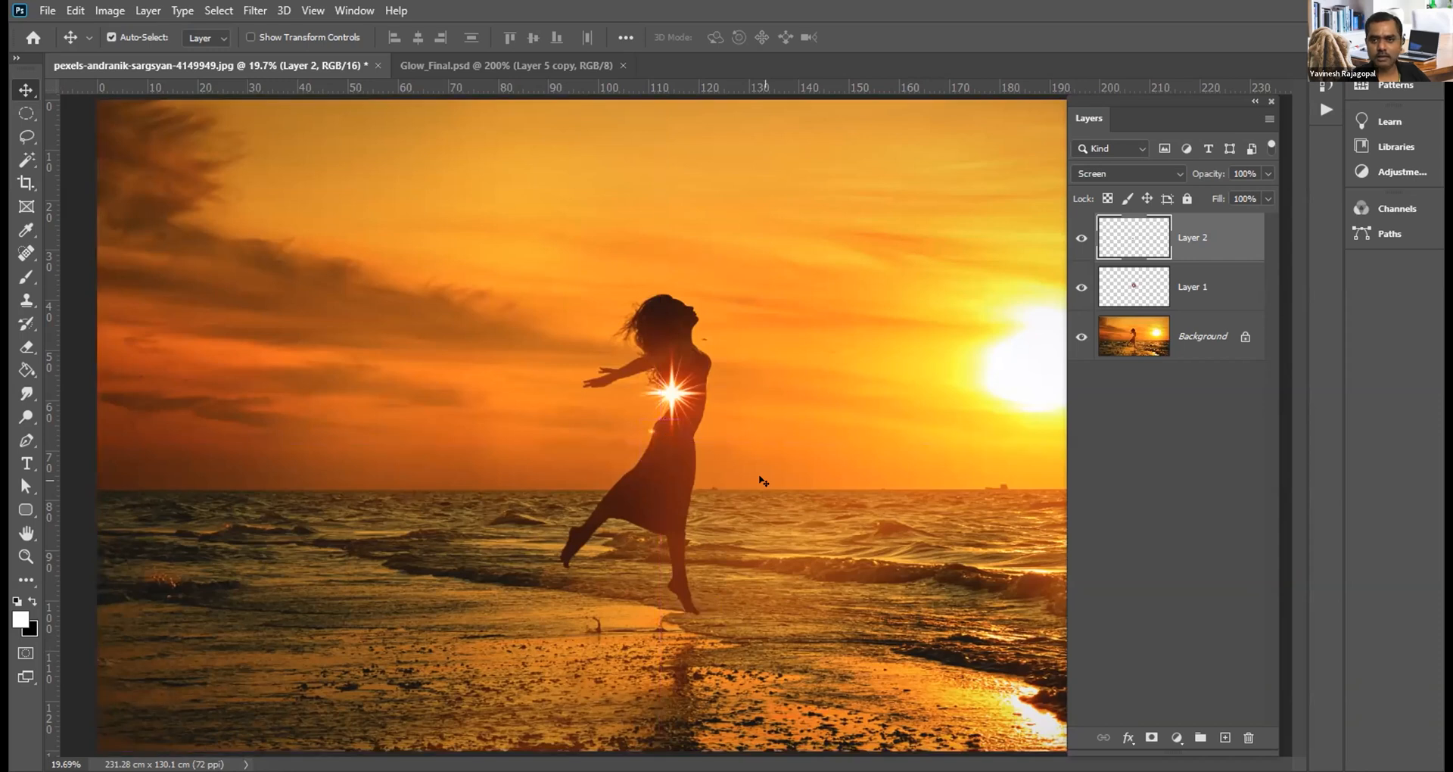
key("ctrl+shift+z")
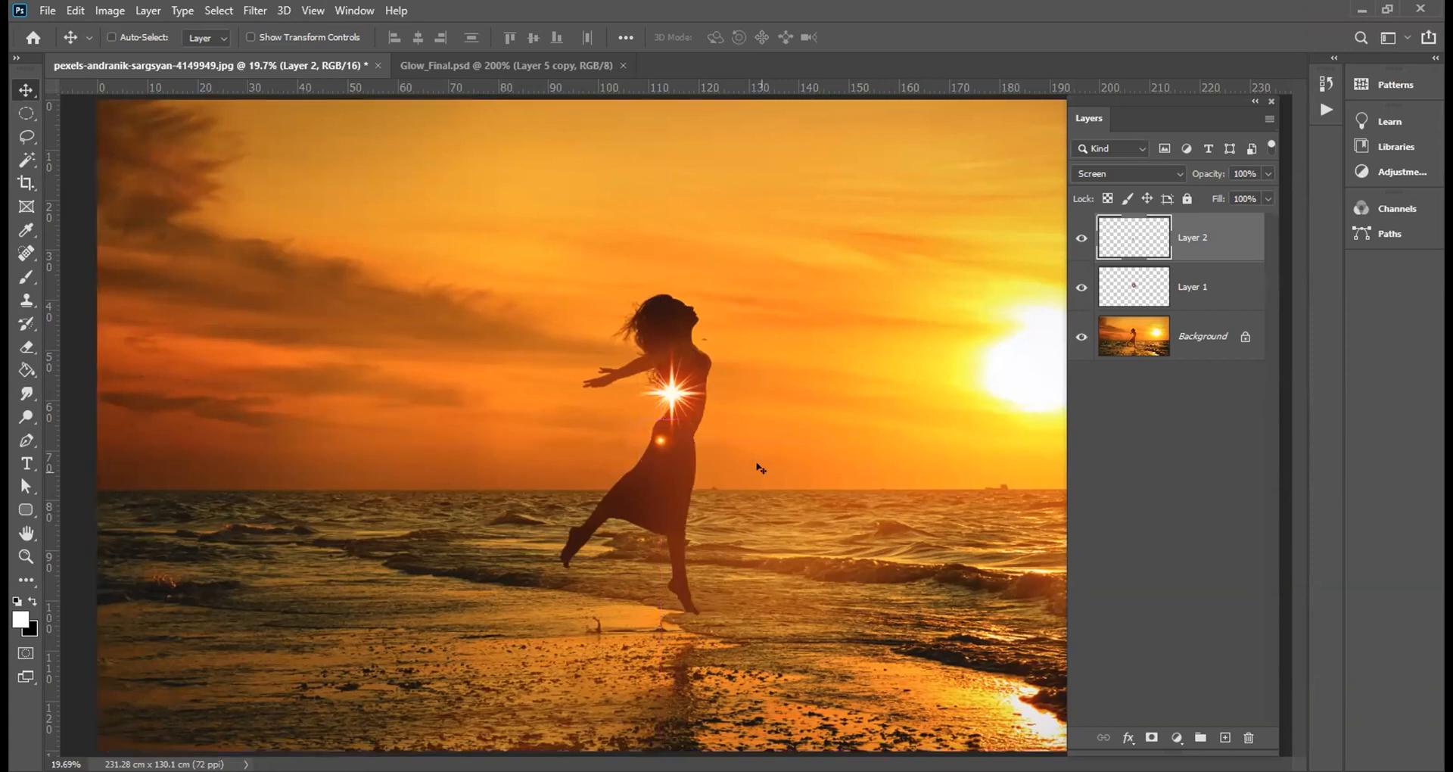
Step: Scale the single glow dot on Layer 2 down to about 65% and place it in the sky behind the woman's waist
key("ctrl+t")
scroll(666, 437, "up", 4)
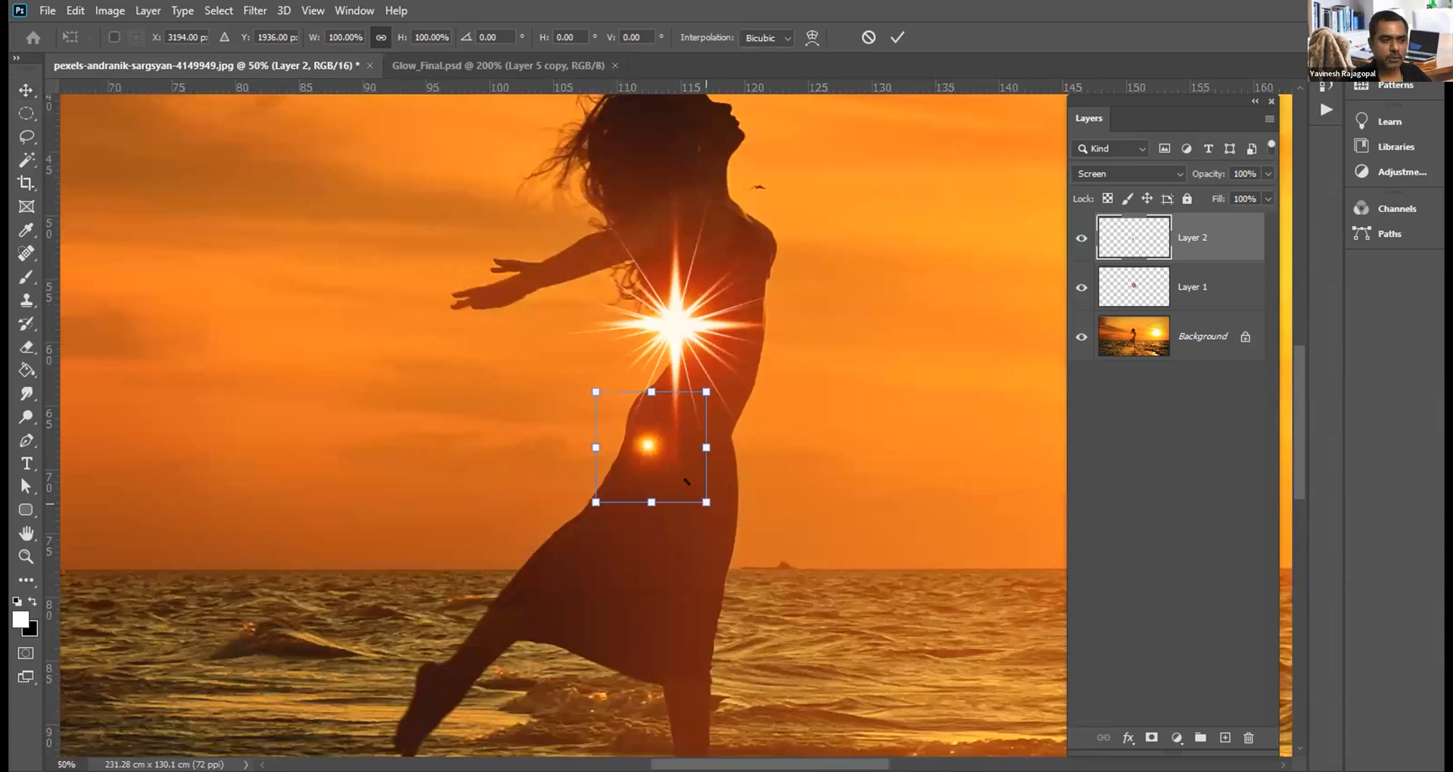
left_click_drag(706, 503, 576, 416)
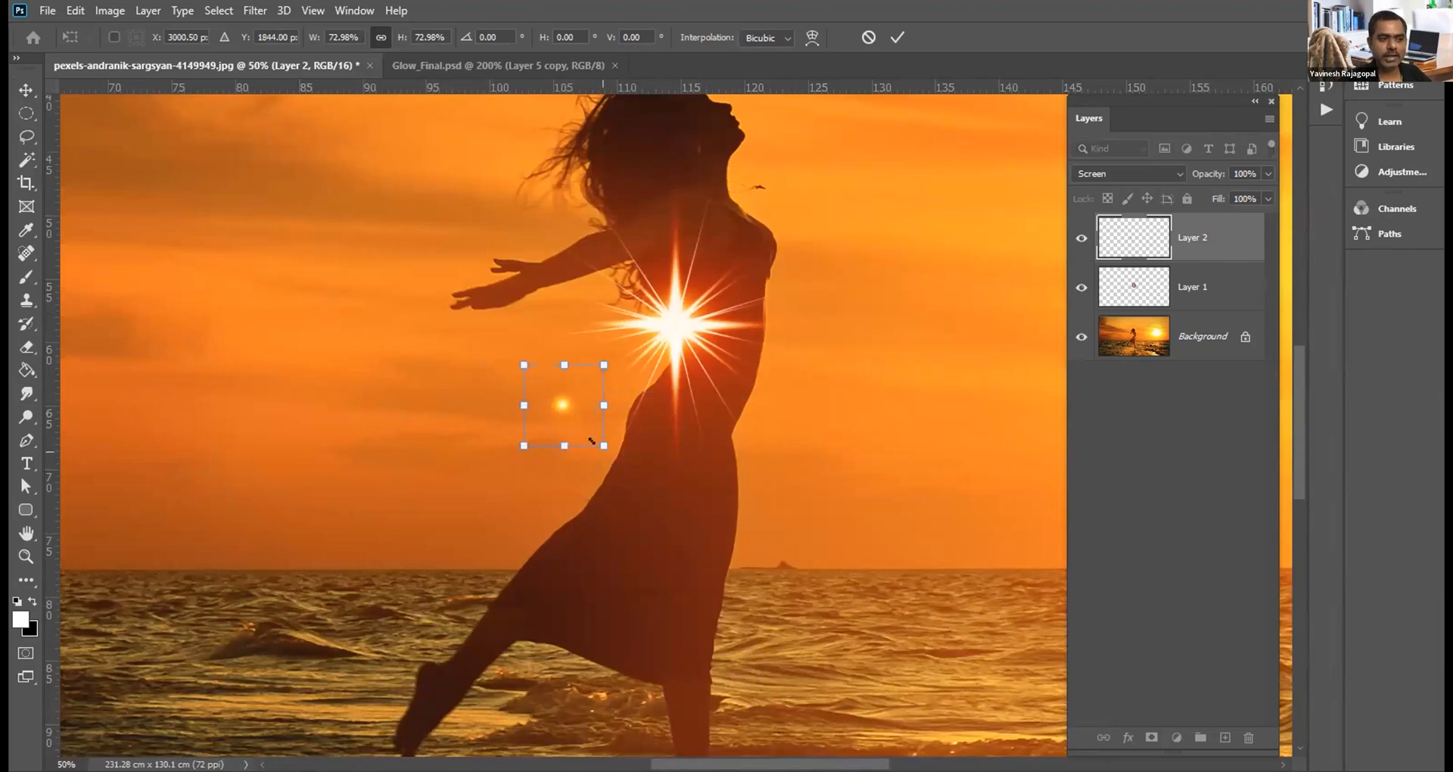
left_click_drag(586, 436, 587, 437)
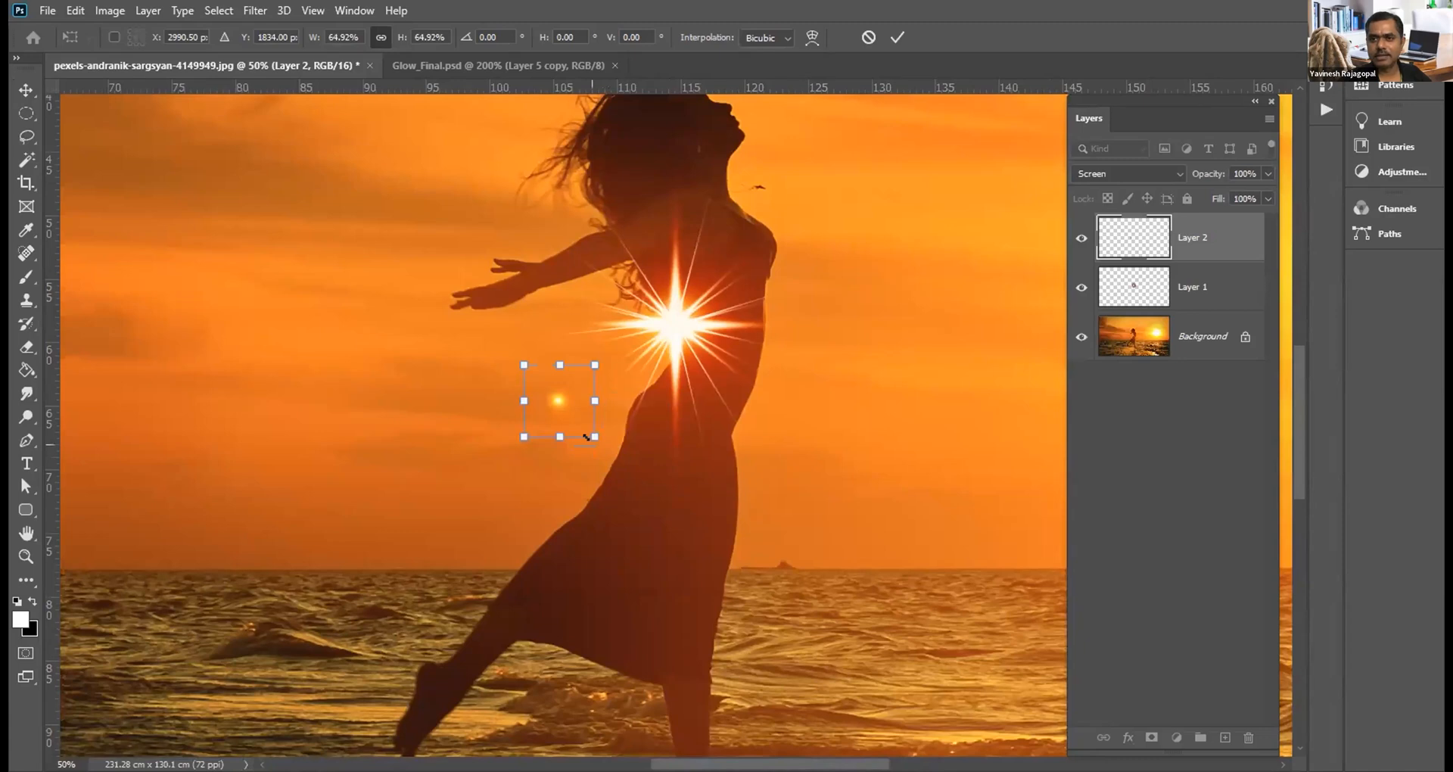
key("Return")
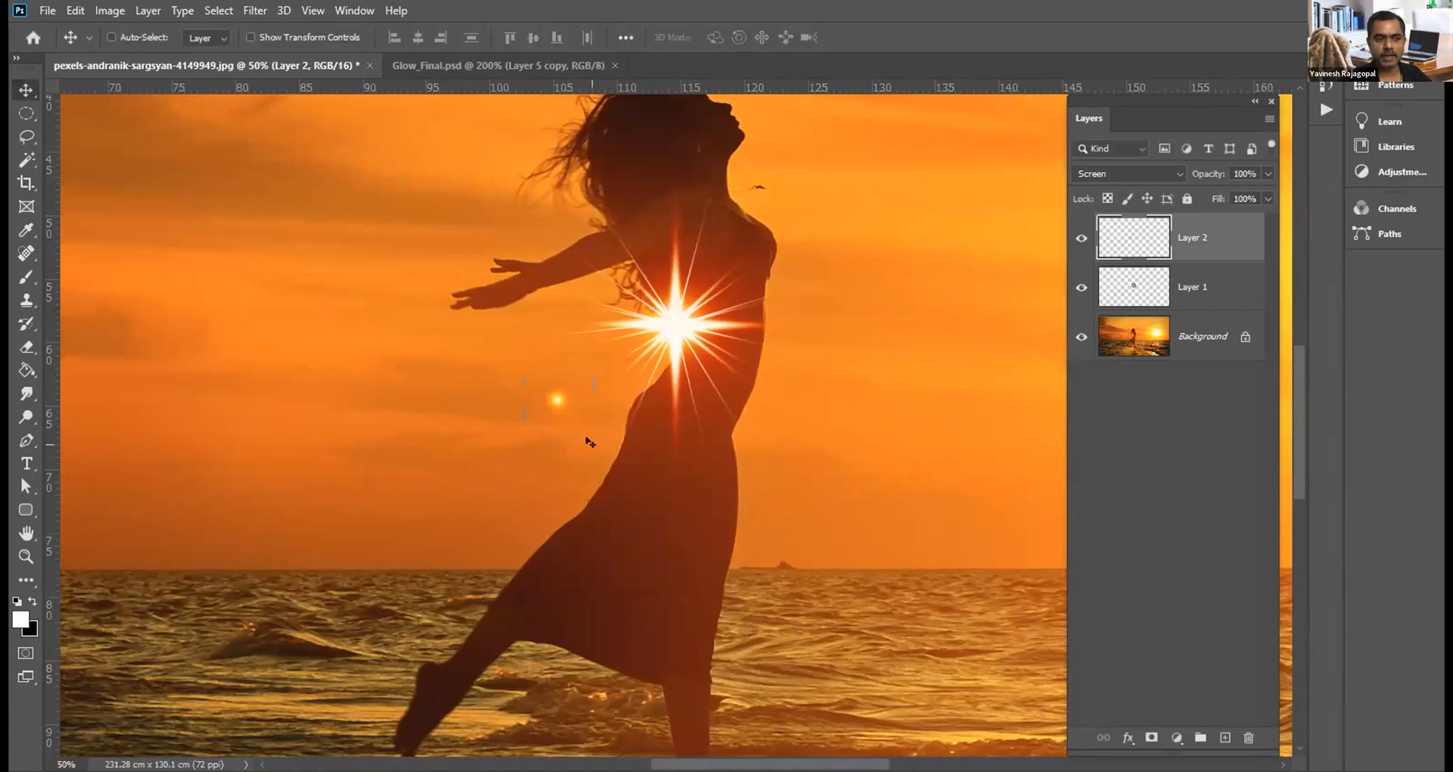
Step: Scatter copies of the glow dot within Layer 2 across the sky and sea behind the woman, and clear the selection
key("ctrl+0")
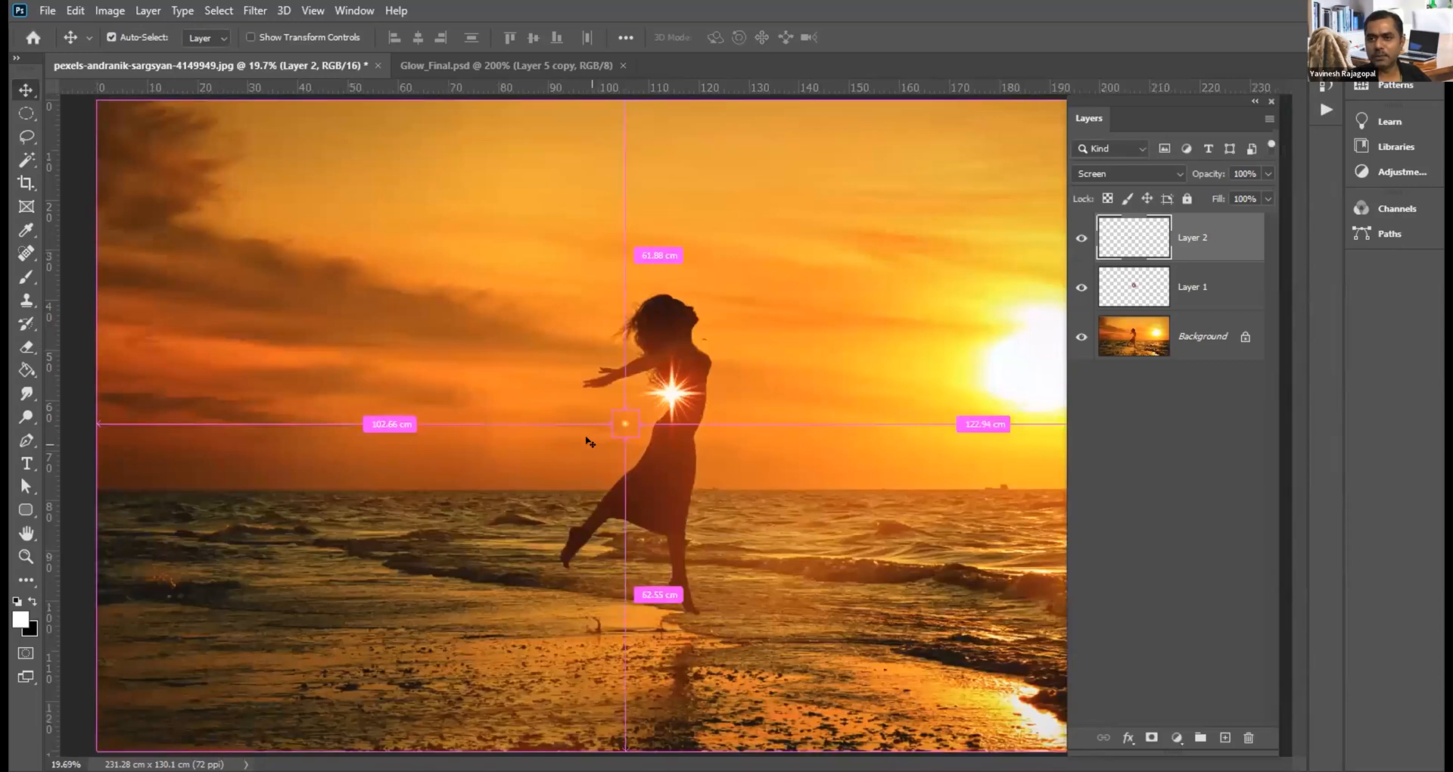
key("ctrl+a")
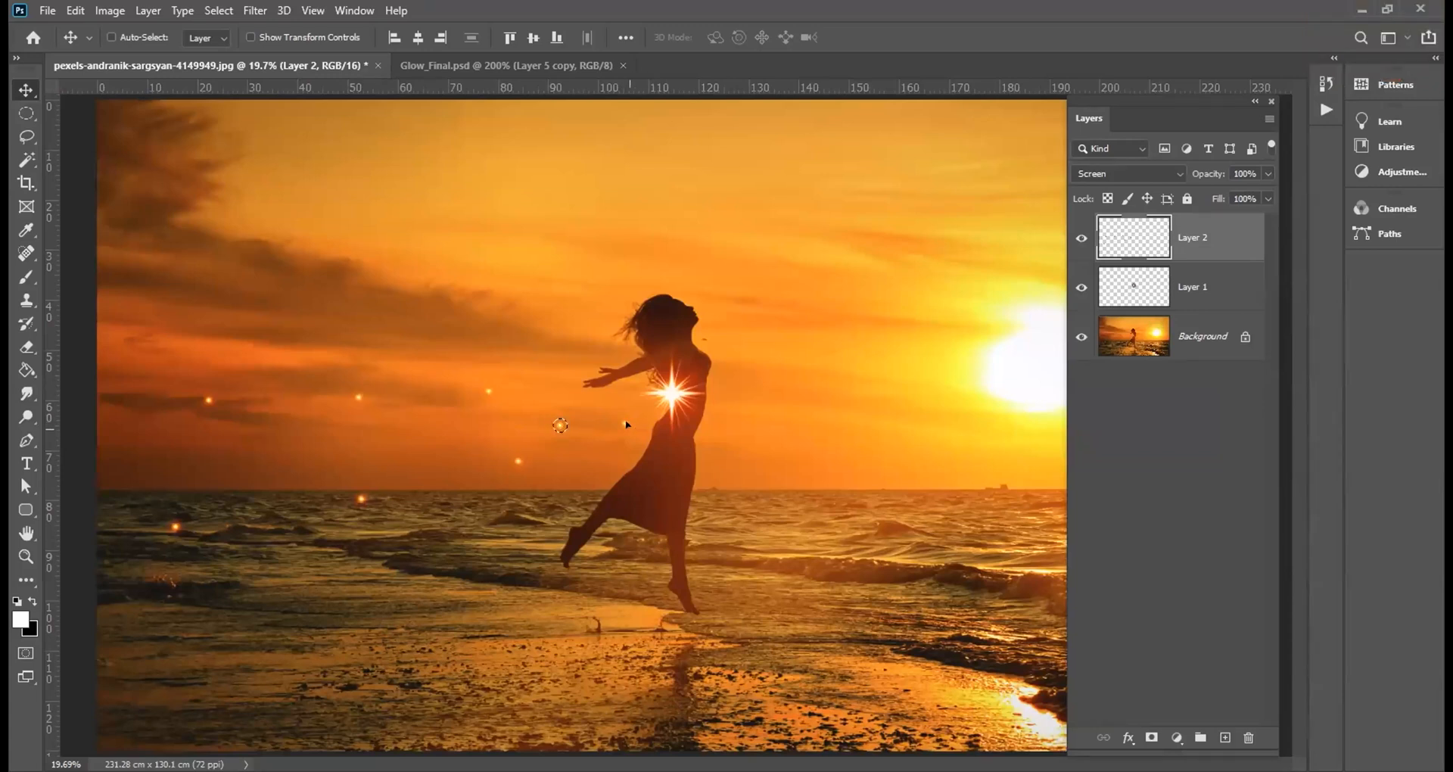
key("ctrl")
key("ctrl+d")
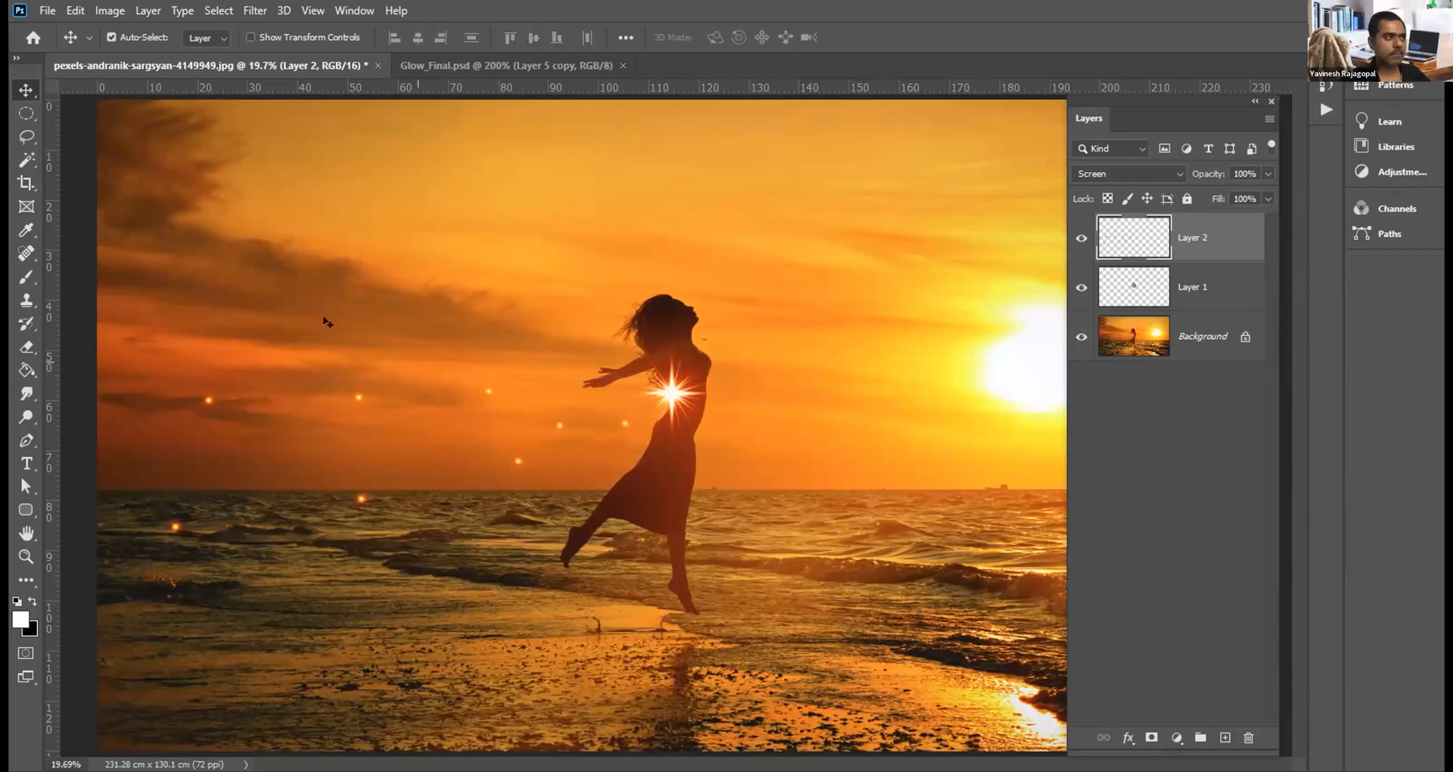
key("alt+e")
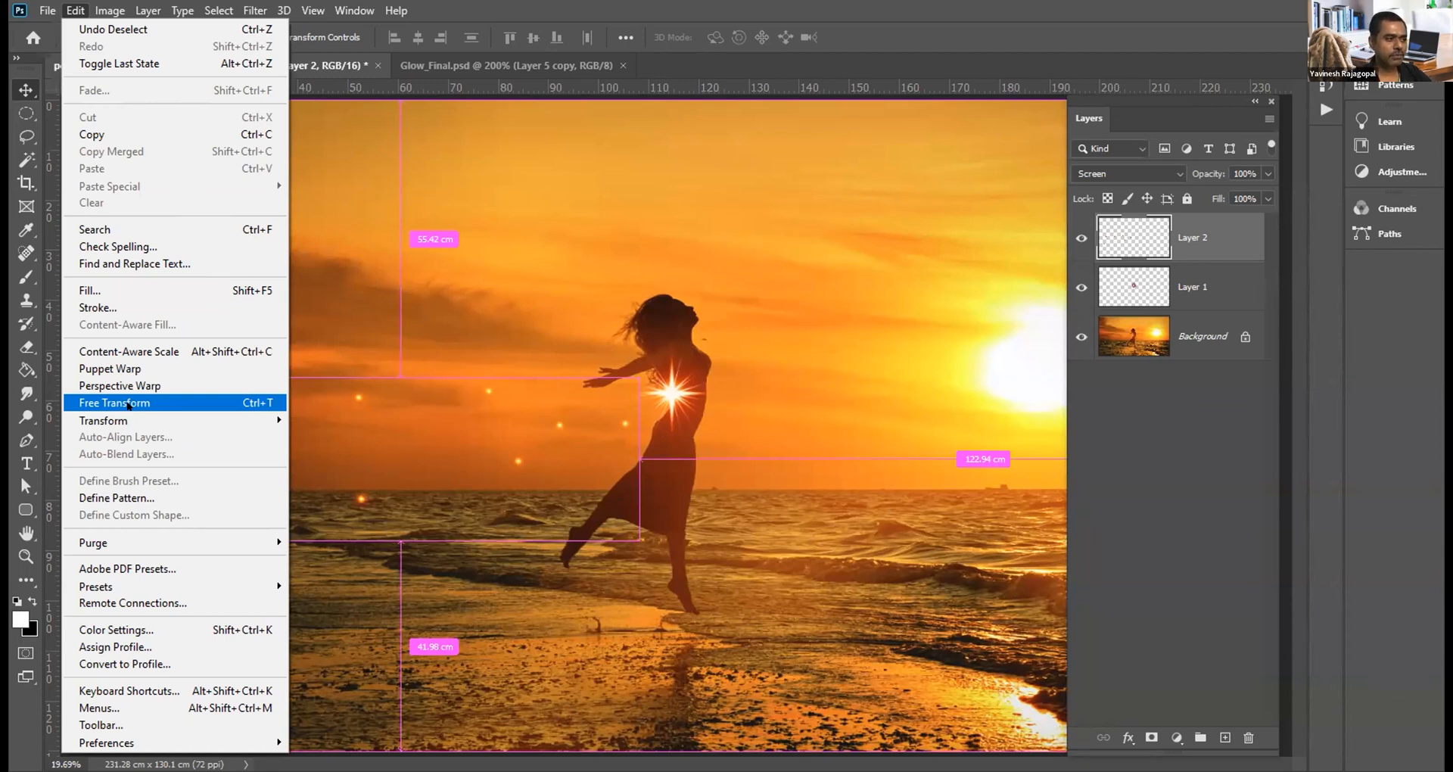
left_click(127, 400)
key("Return")
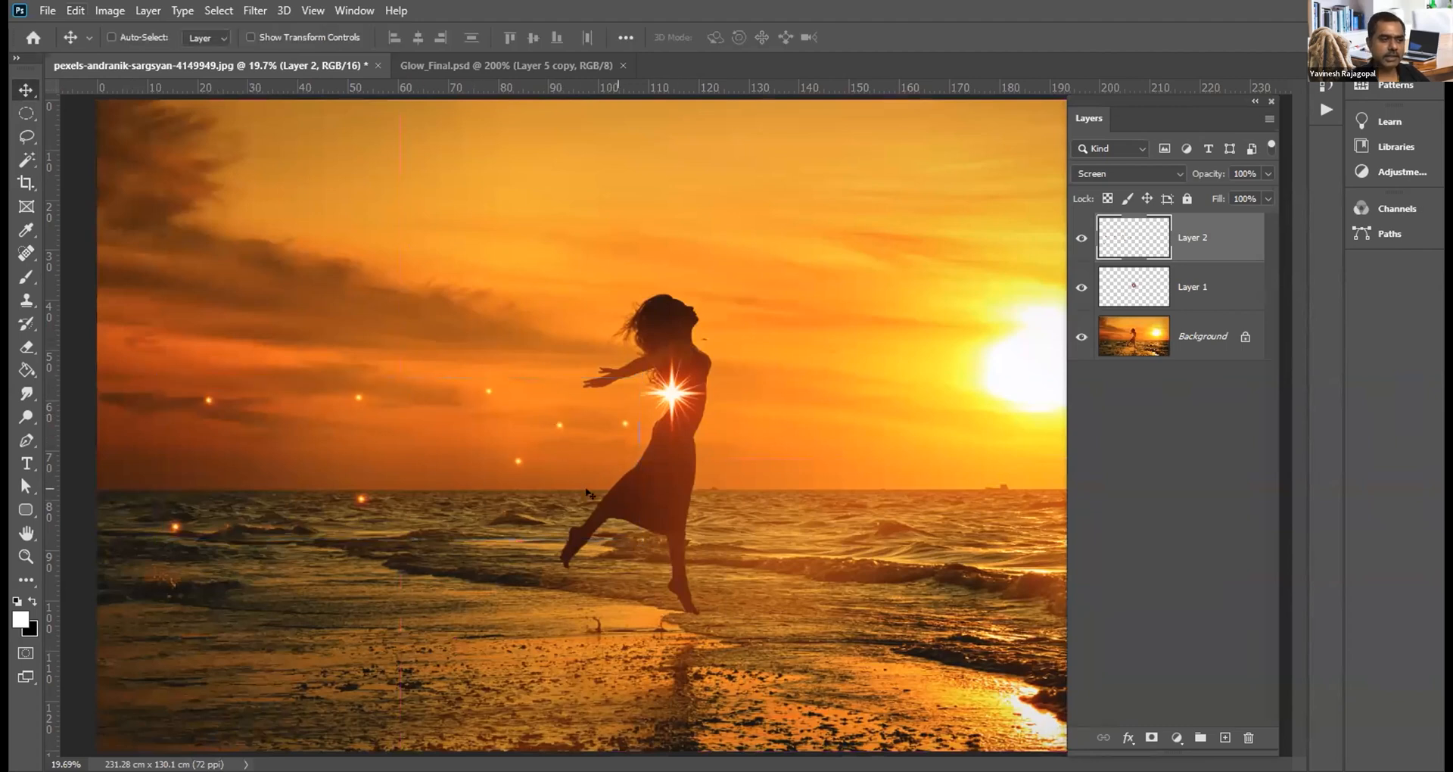
Step: Duplicate Layer 2, rotate and reposition the copied dots over the sea behind the woman, and merge the duplicate back into Layer 2
mouse_move(457, 468)
left_mouse_down()
mouse_move(488, 482)
mouse_move(455, 476)
left_mouse_up()
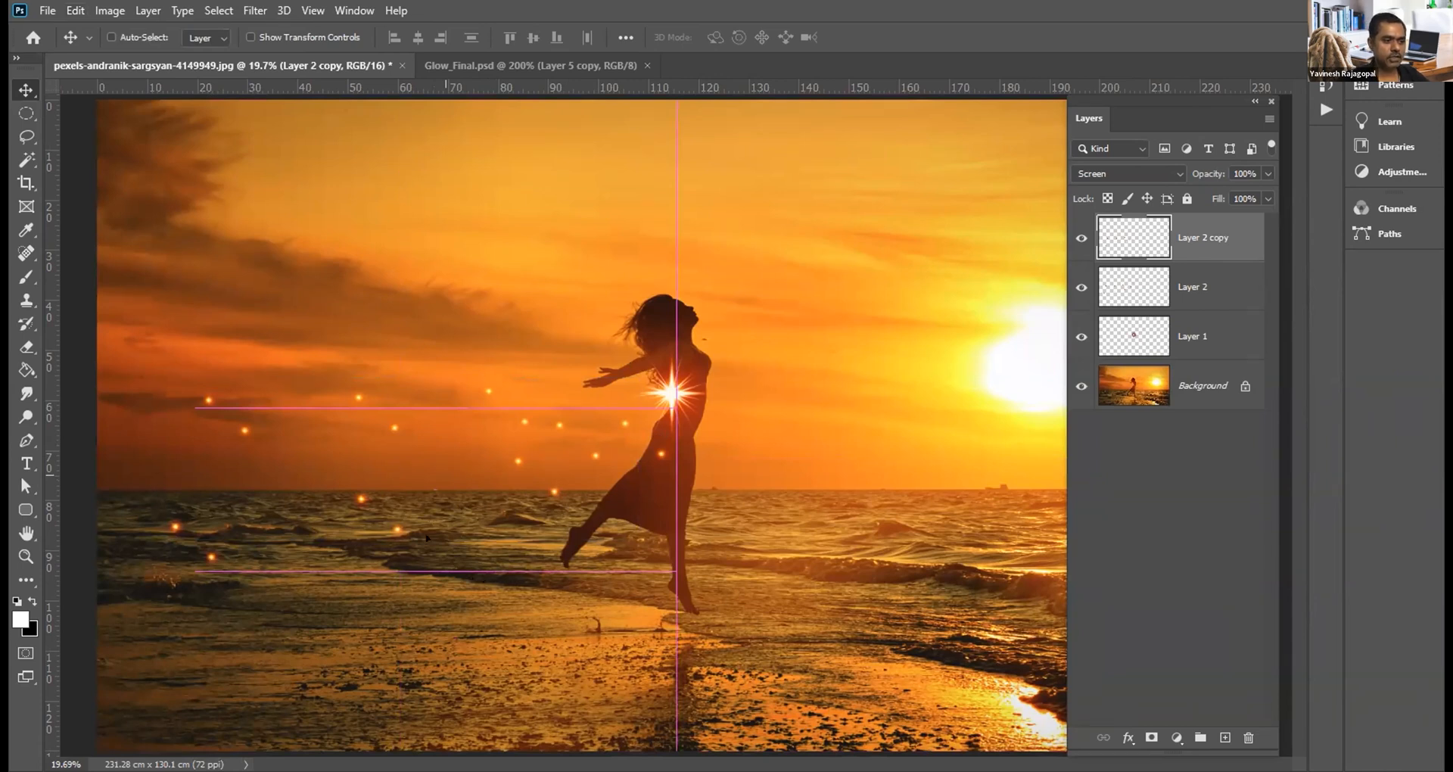
left_click_drag(417, 538, 428, 540)
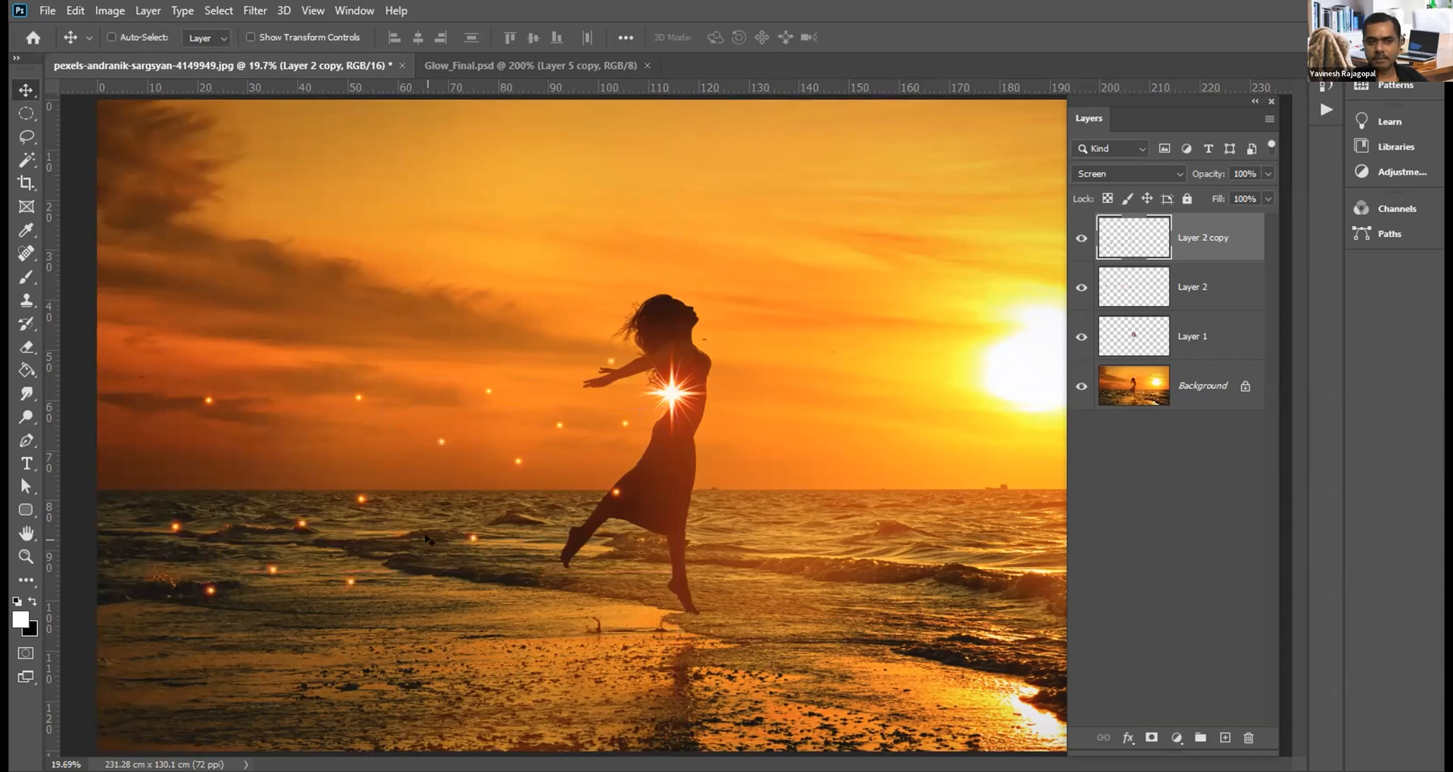
key("ctrl+z")
Step: Toggle Layer 2's visibility repeatedly to compare the photo with and without the scattered glow dots
left_click(1080, 238)
left_click(1080, 237)
left_click(1080, 238)
left_click(1080, 238)
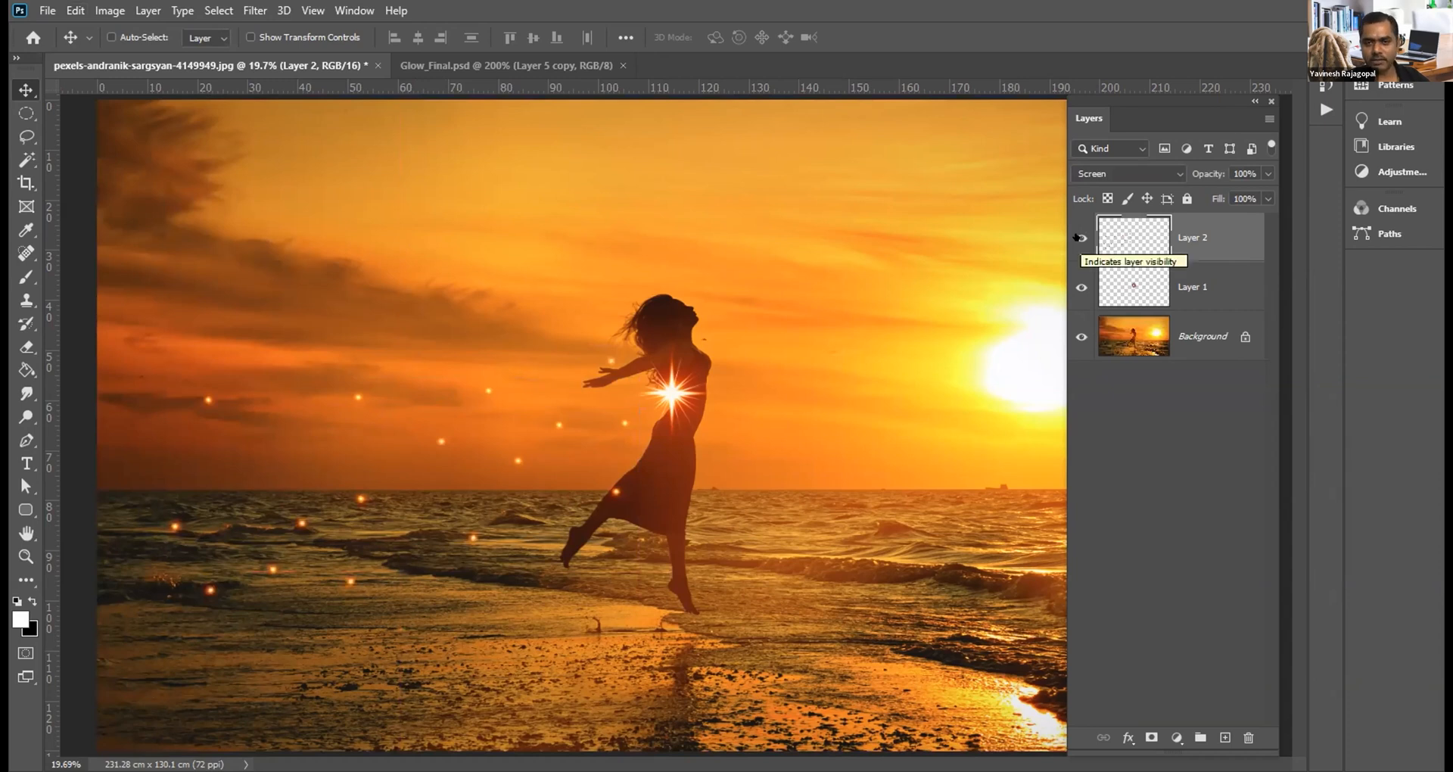
left_click(1078, 238)
left_click(1078, 238)
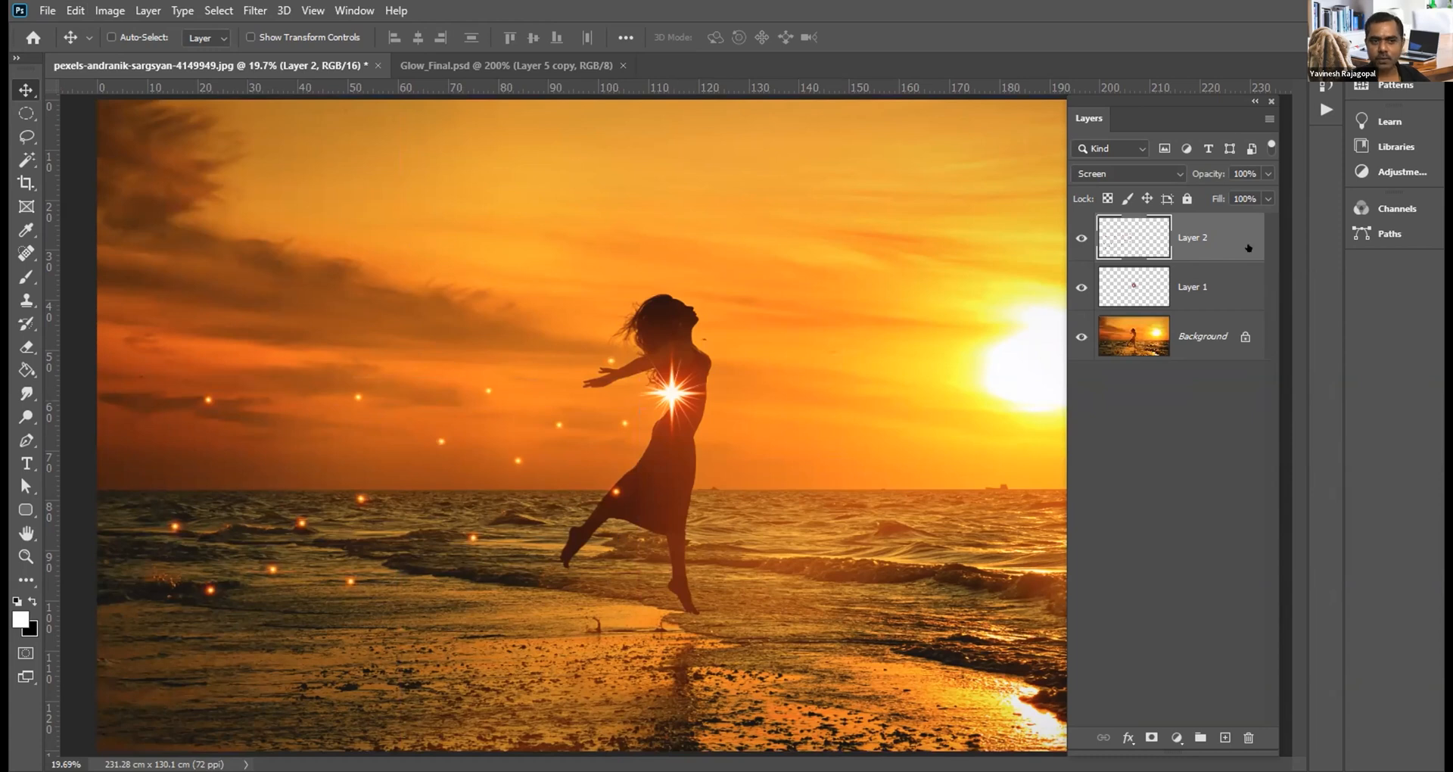
Step: Try copying Layer 2's glow dots onto a new layer, and delete that copy
left_click(1137, 238, "ctrl")
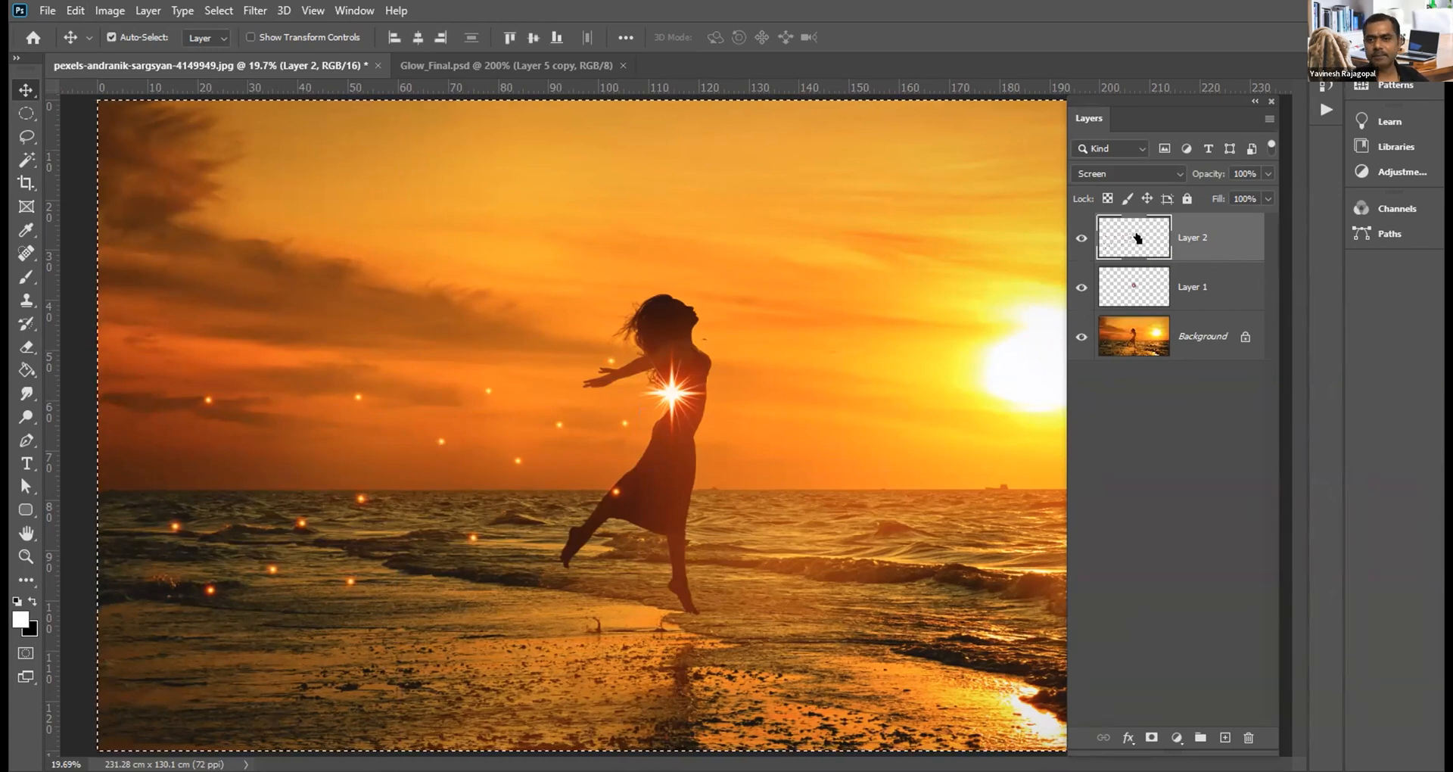
key("ctrl+j")
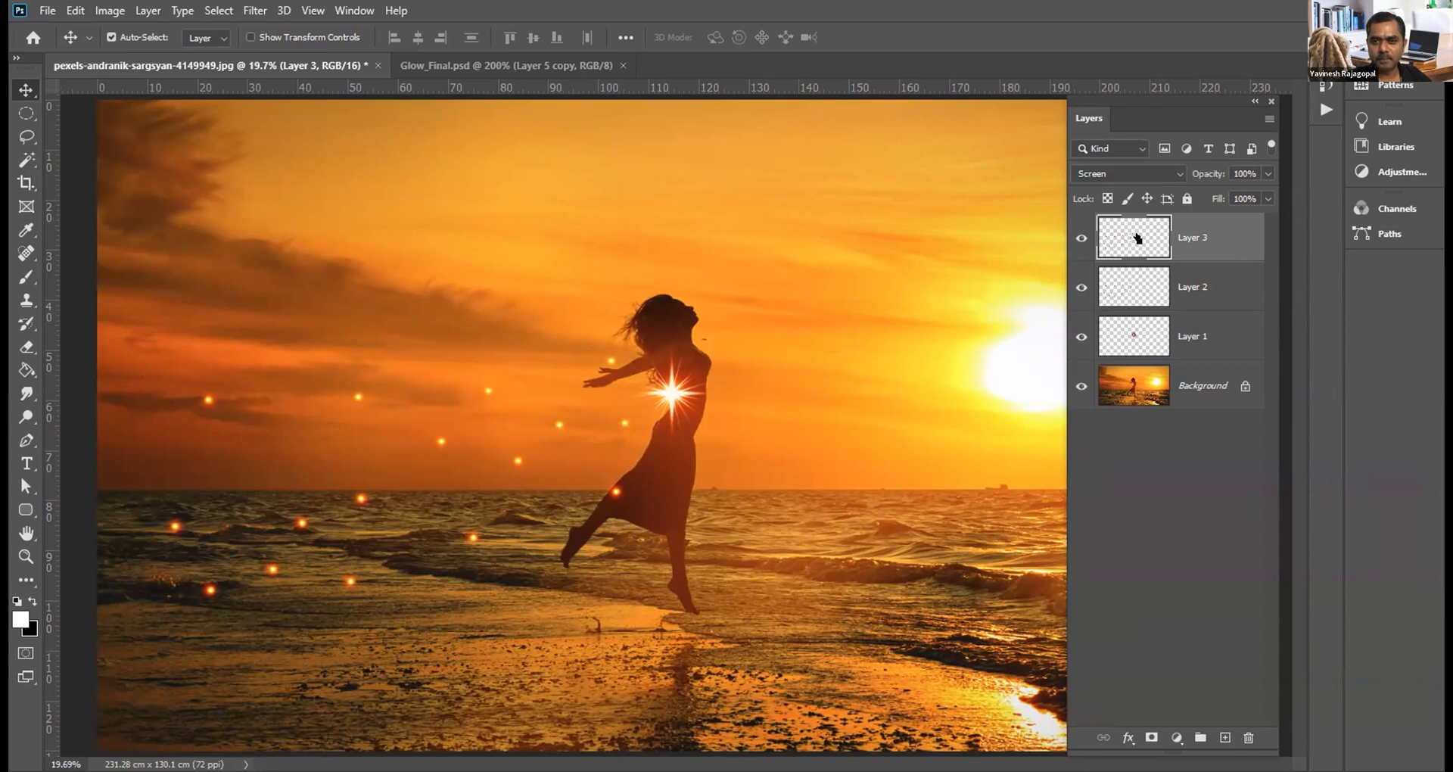
key("Delete")
Step: Select the whole canvas and copy Layer 2's glow dots onto a new layer
key("ctrl+a")
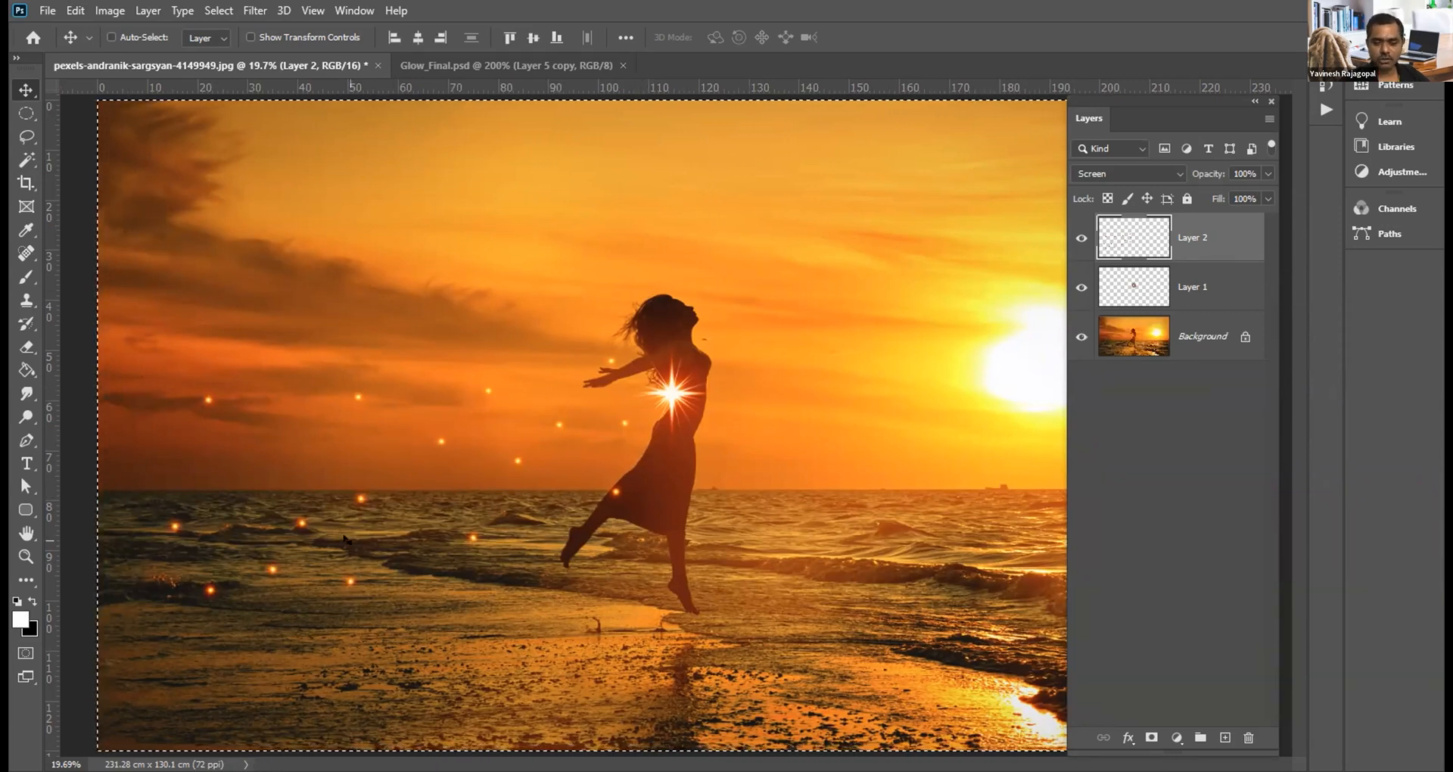
key("ctrl")
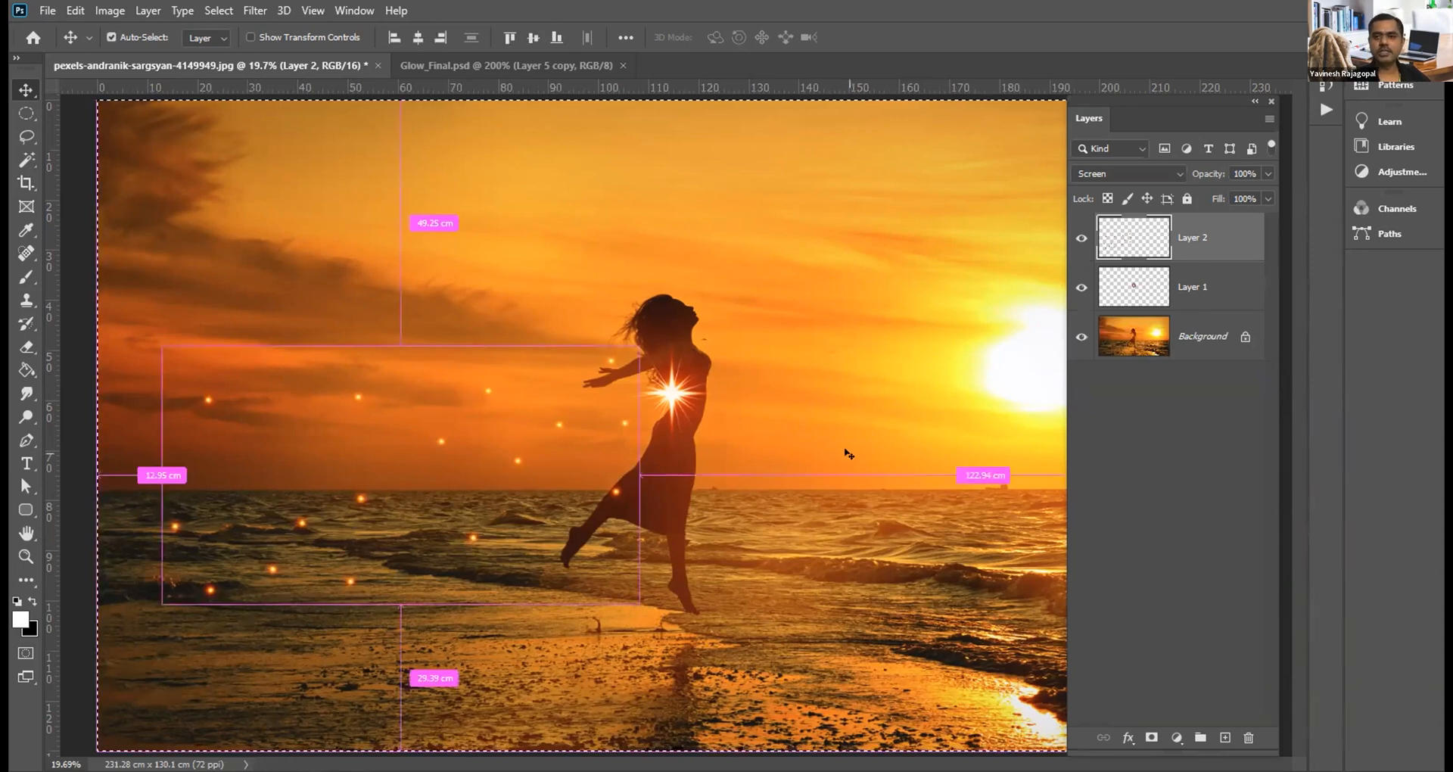
key("ctrl+j")
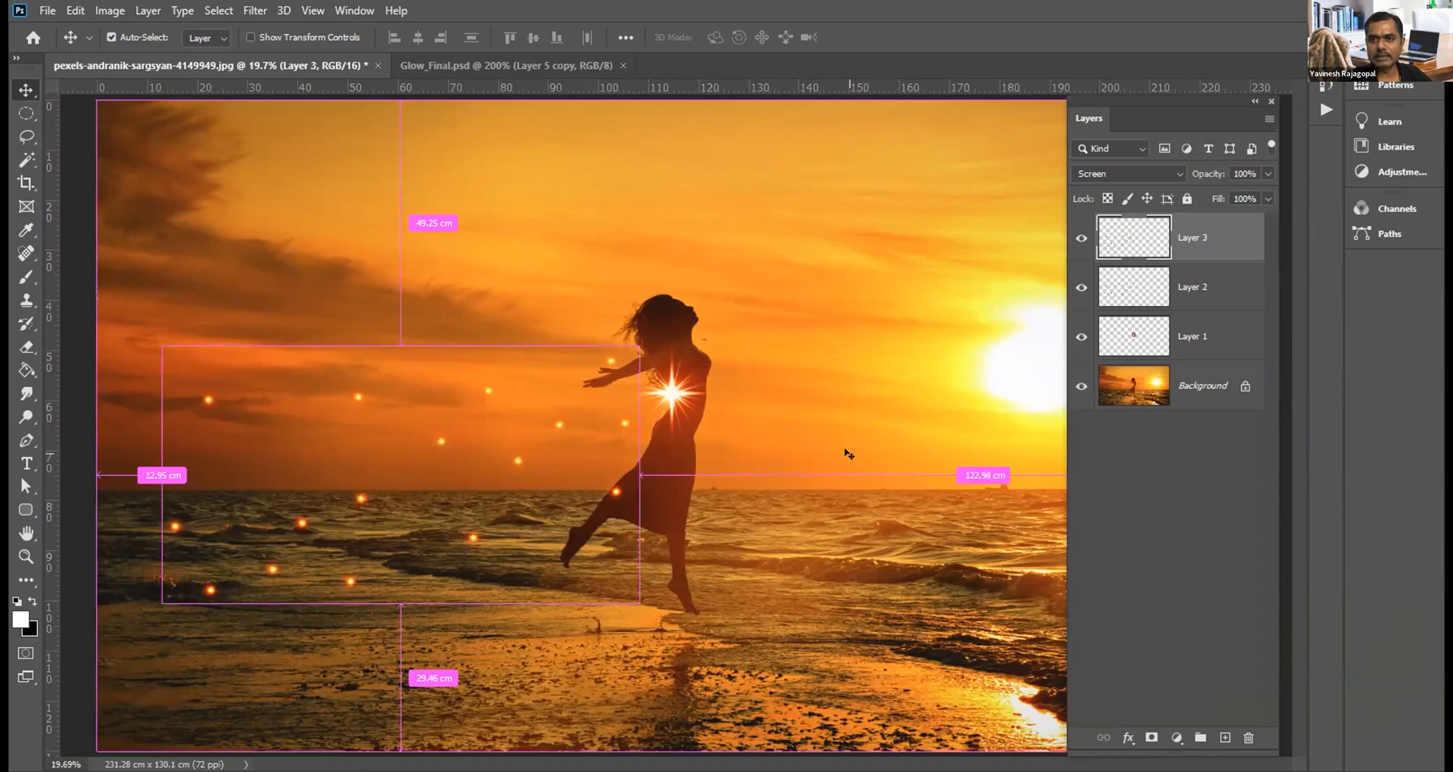
Step: Toggle the visibility of Layer 3 and Layer 2 to compare the copied dots with the originals, leaving both layers shown
left_click(1081, 238)
left_click(1081, 287)
left_click(1080, 238)
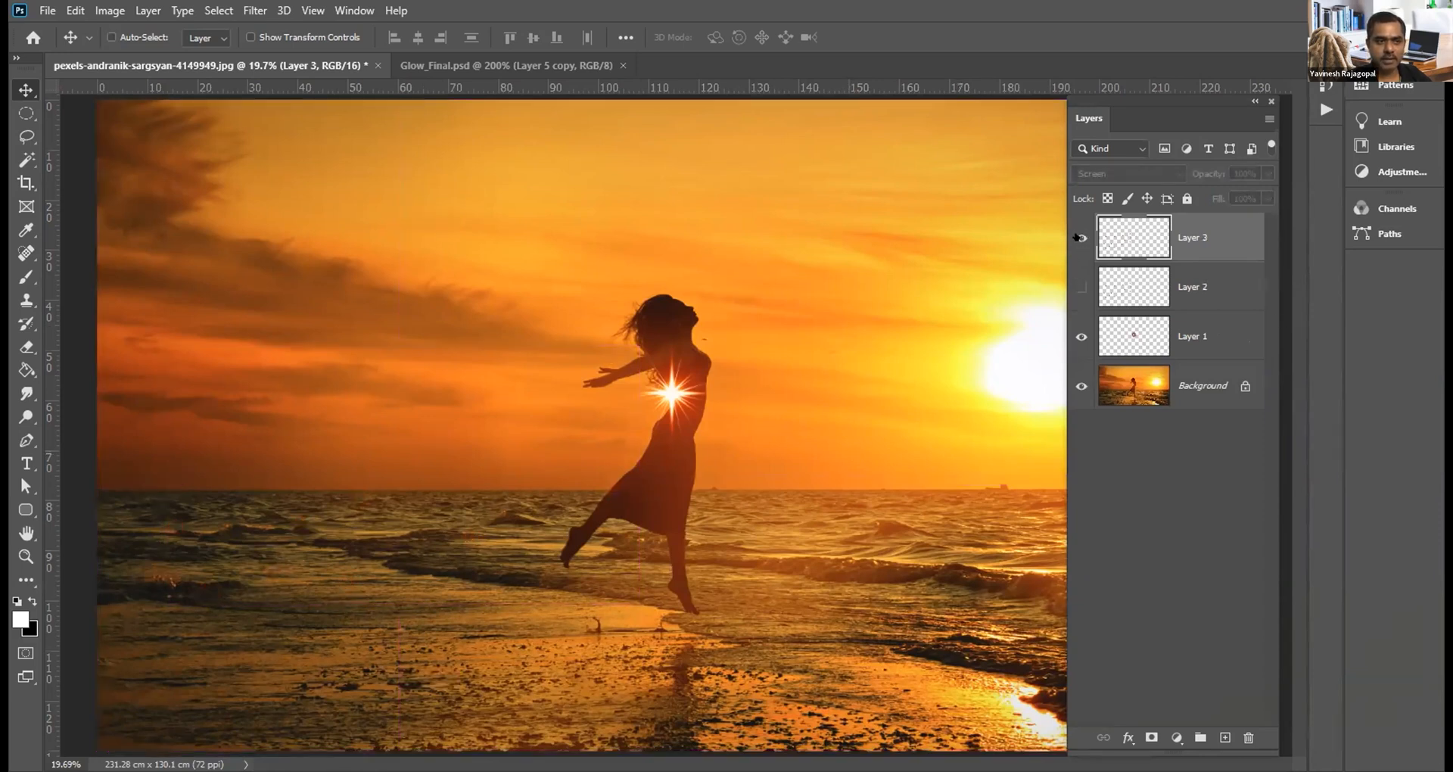
left_click(1069, 286)
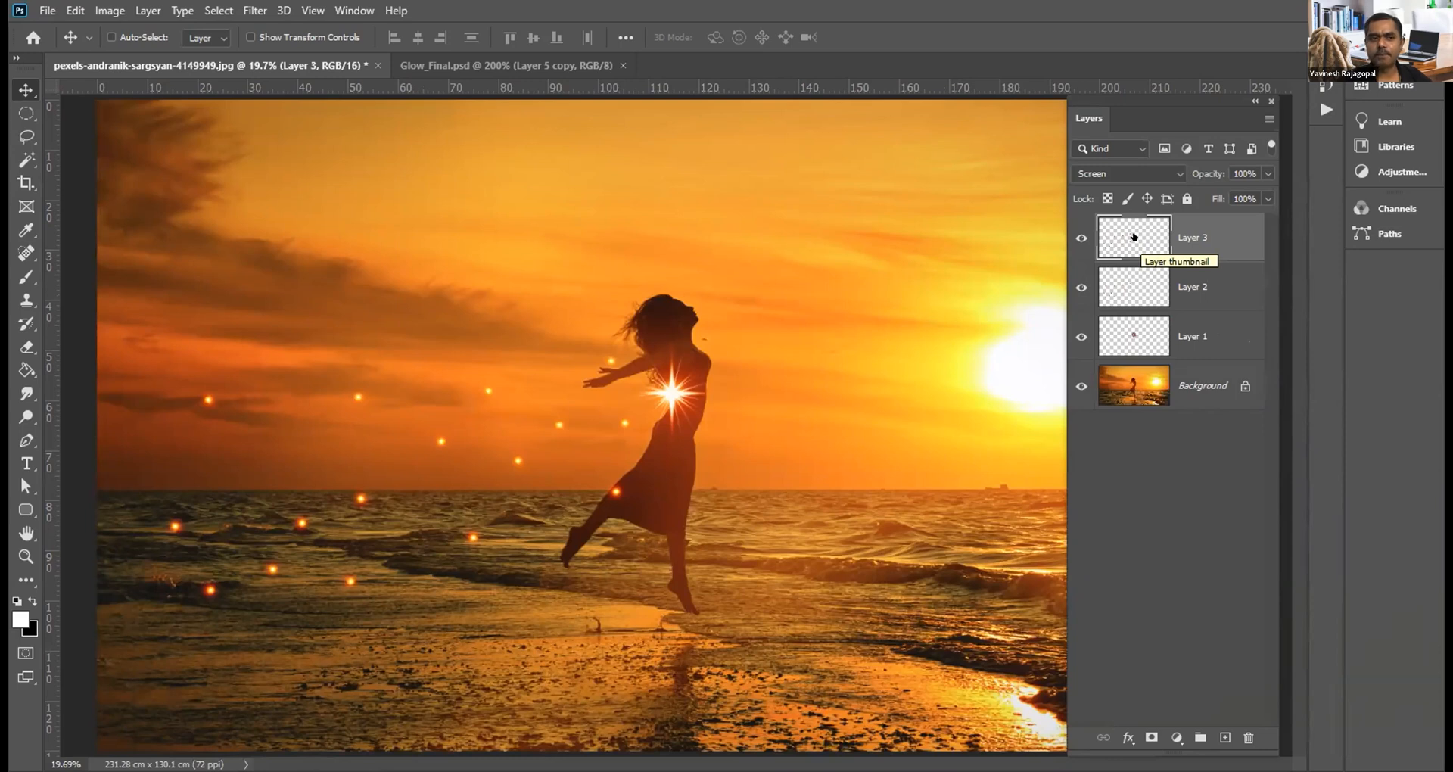
Step: Scale Layer 3's dot cluster down with Free Transform so that smaller particles sit close behind the woman
key("ctrl")
key("ctrl+t")
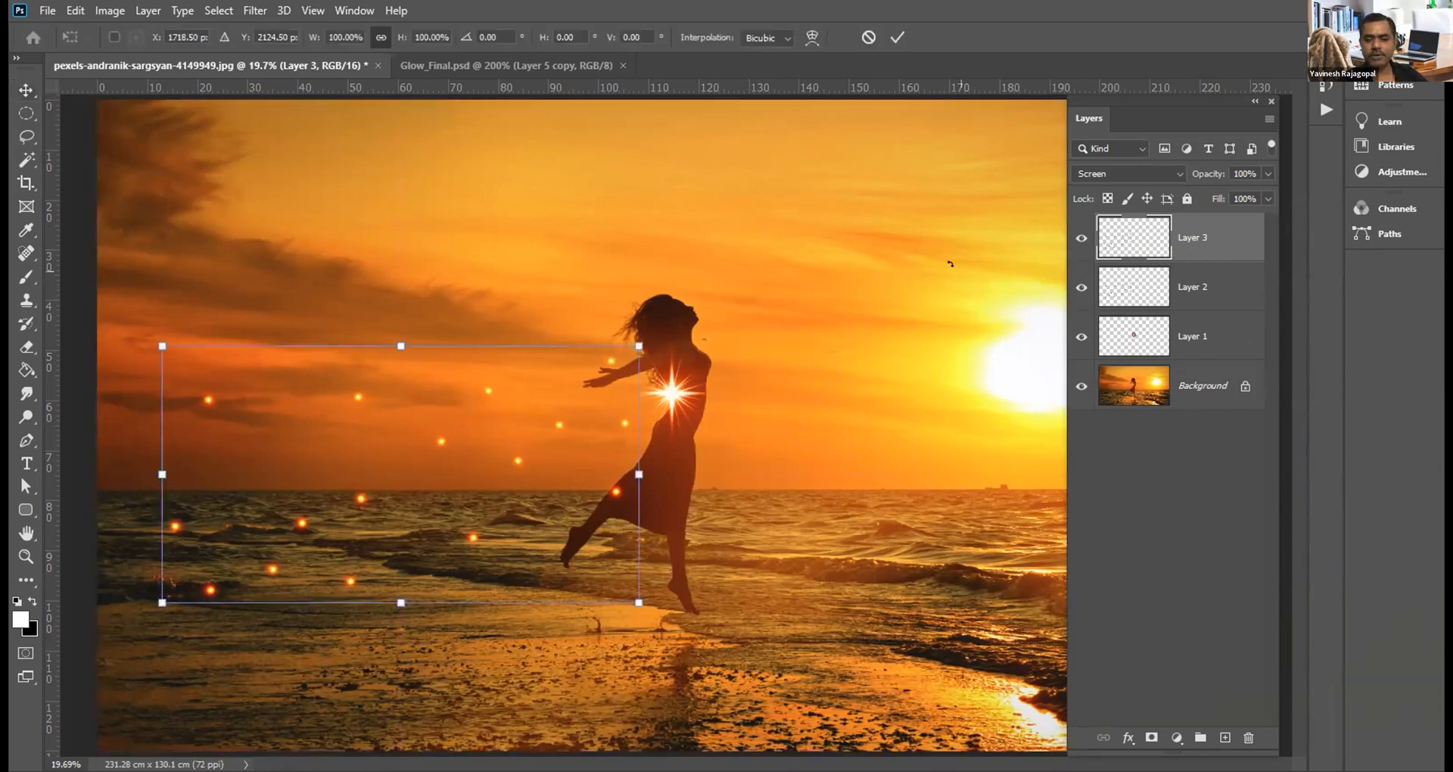
key("Return")
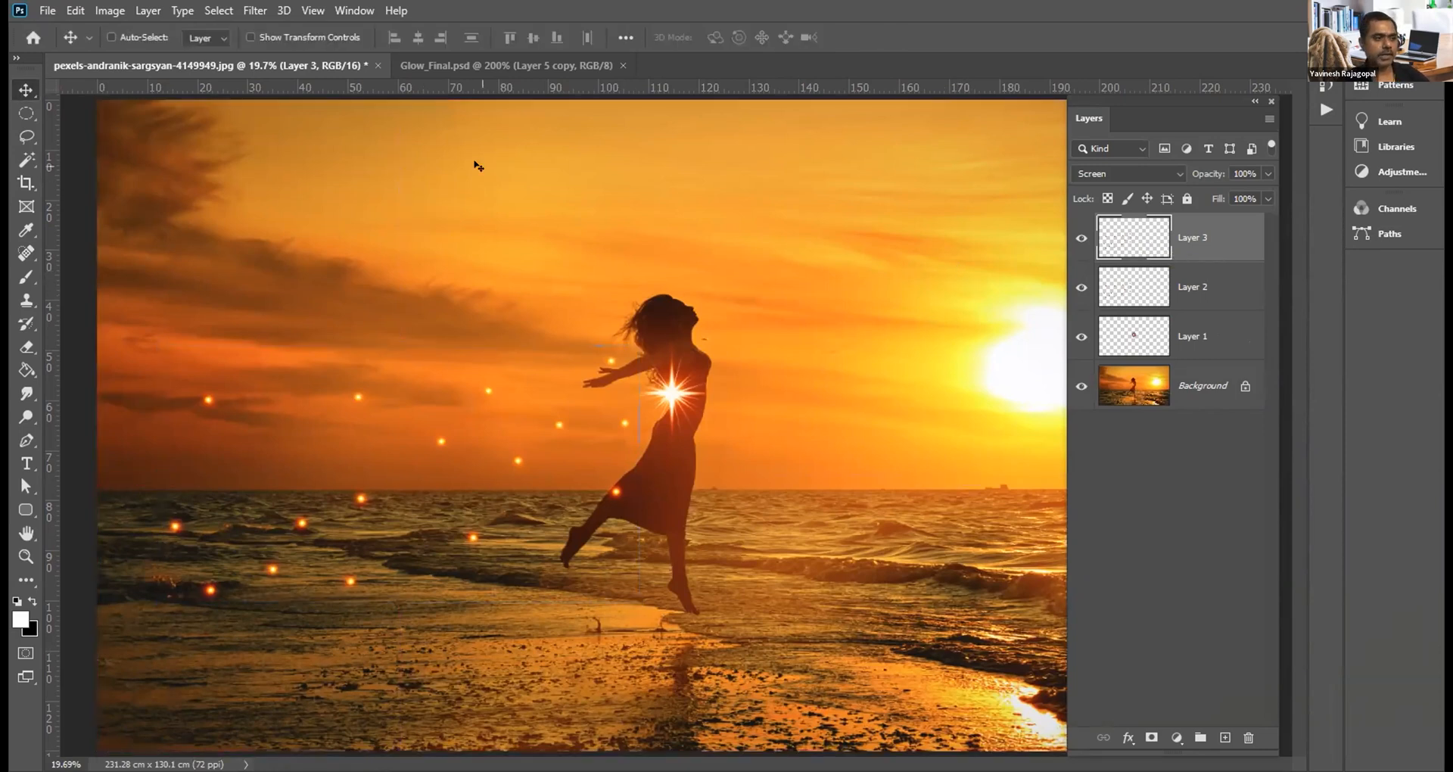
left_click(73, 9)
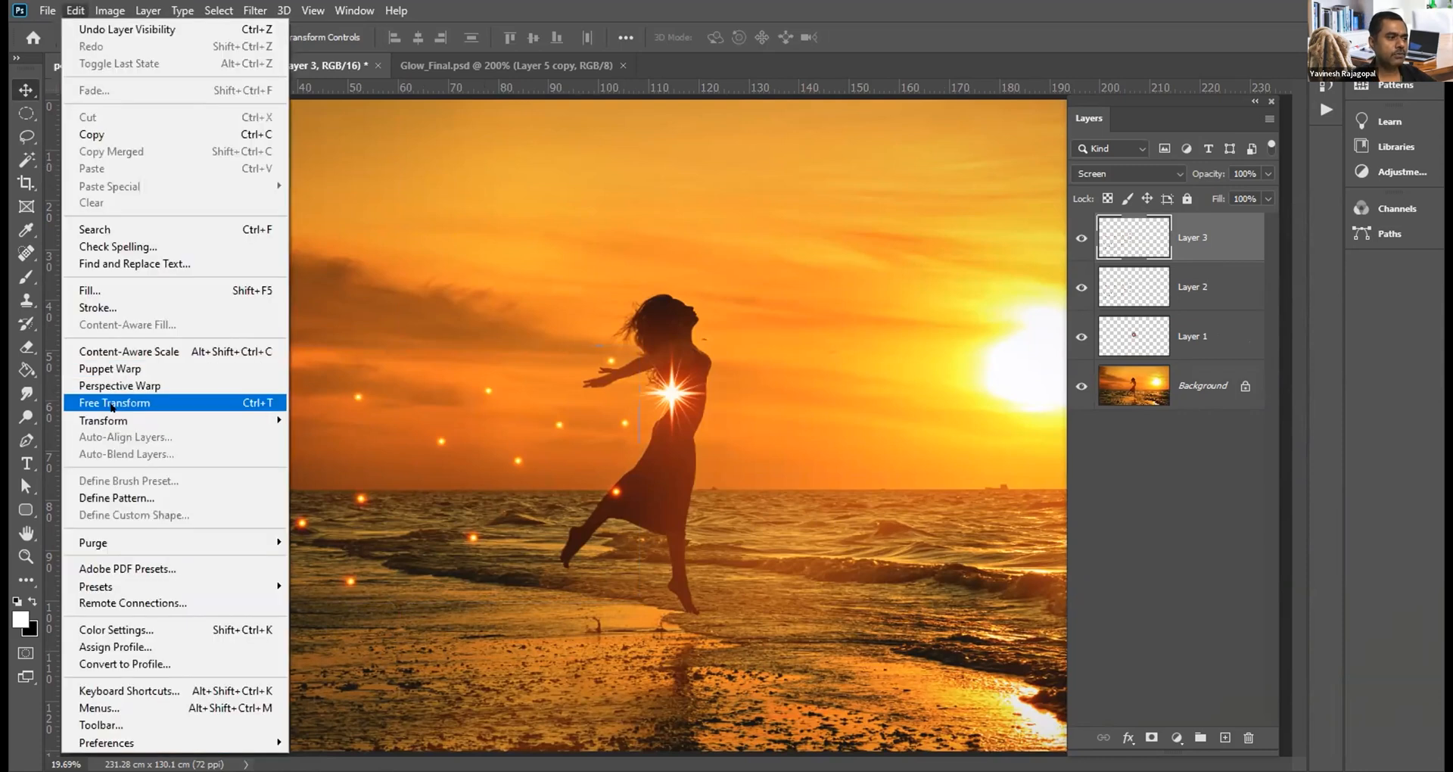
left_click(114, 402)
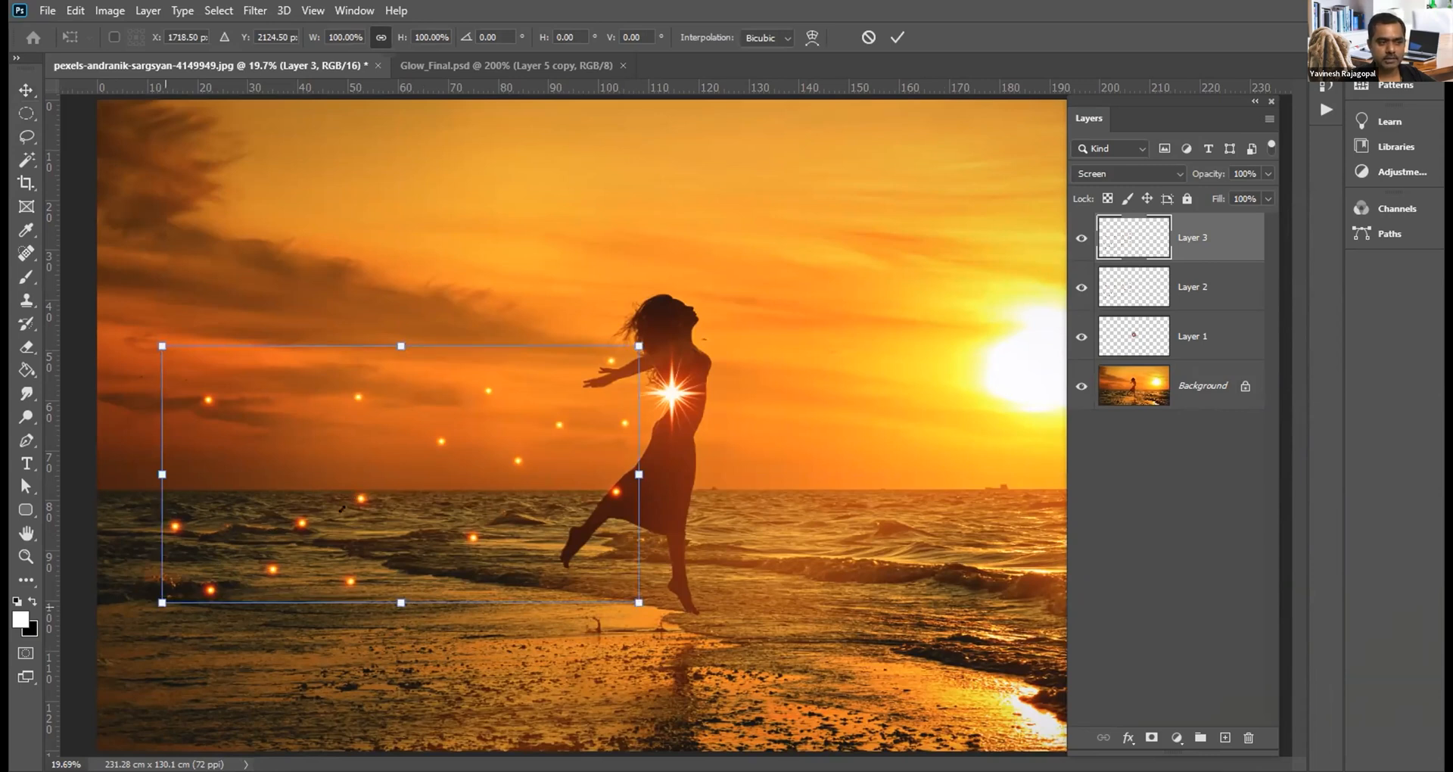
left_click_drag(342, 508, 347, 504)
key("Return")
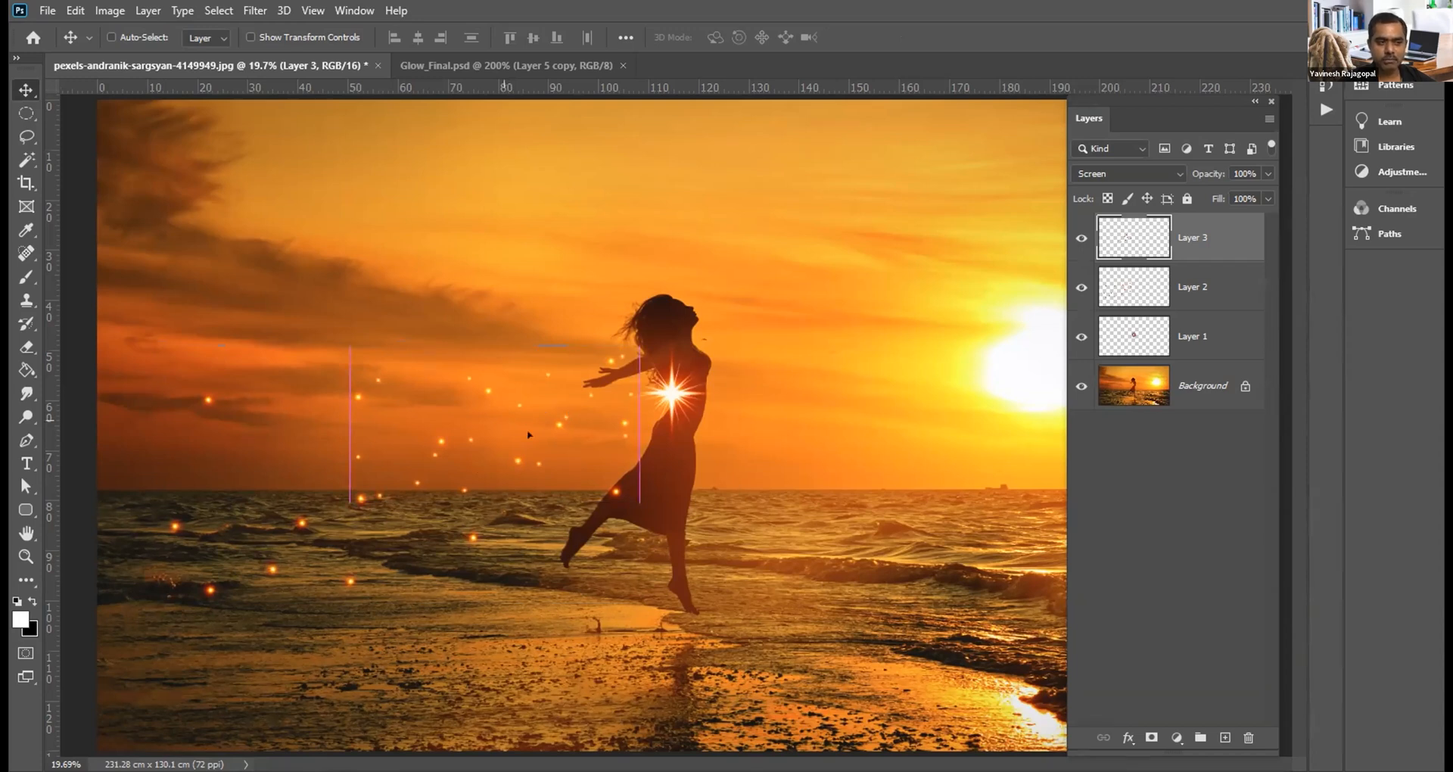
Step: Reposition the small dots and scatter copies of the whole cluster within Layer 3 over the sea, the sky and the woman
left_click_drag(554, 422, 556, 422)
key("ctrl+a")
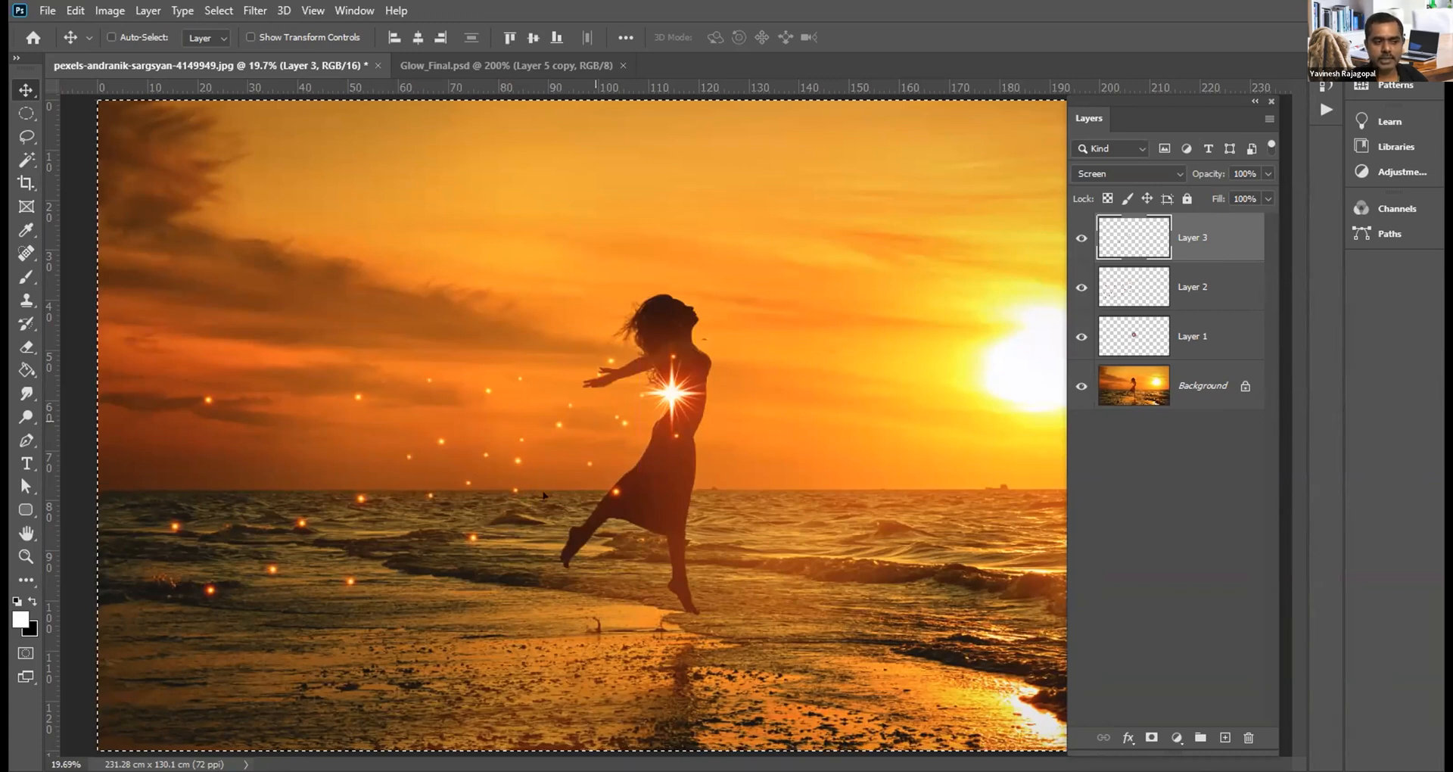
left_click_drag(594, 421, 543, 504)
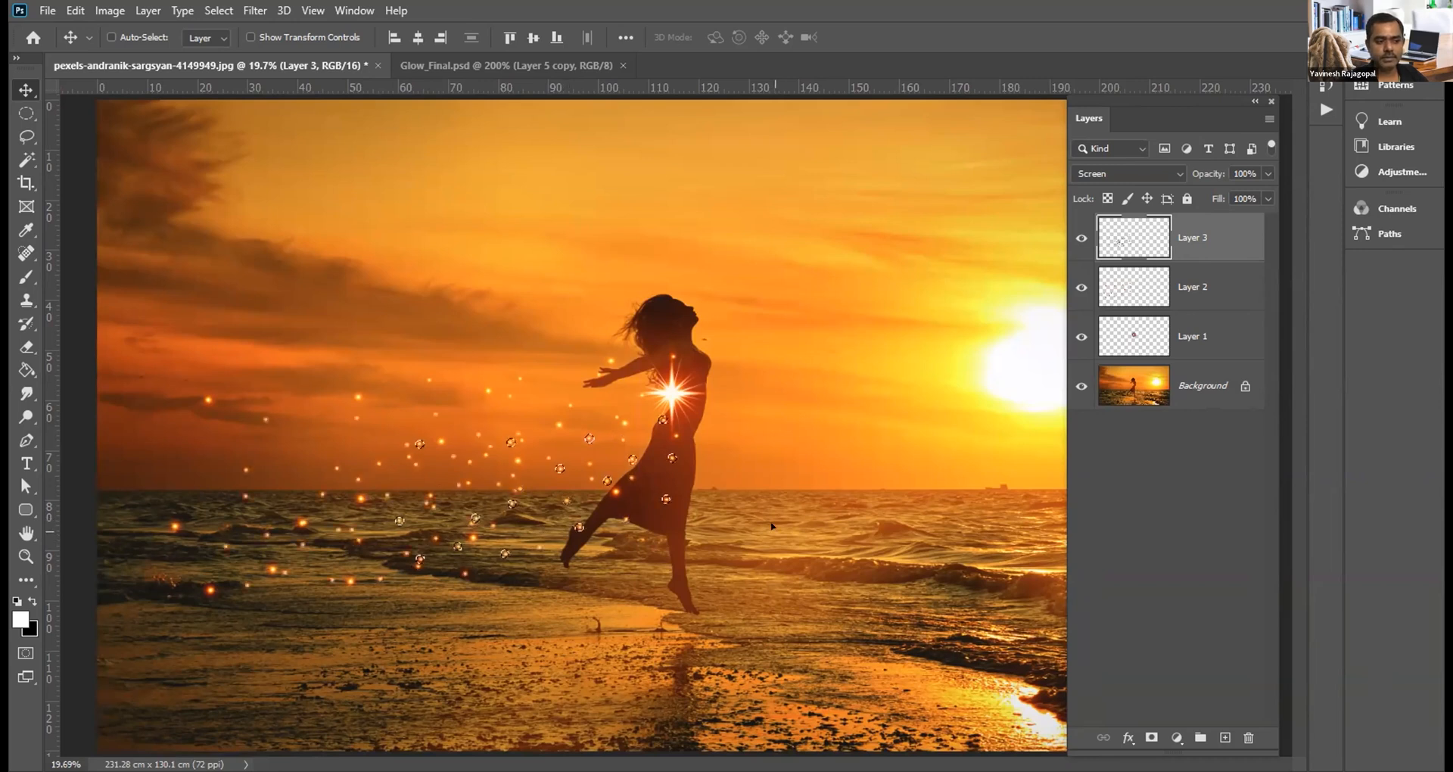
left_click_drag(772, 525, 824, 478)
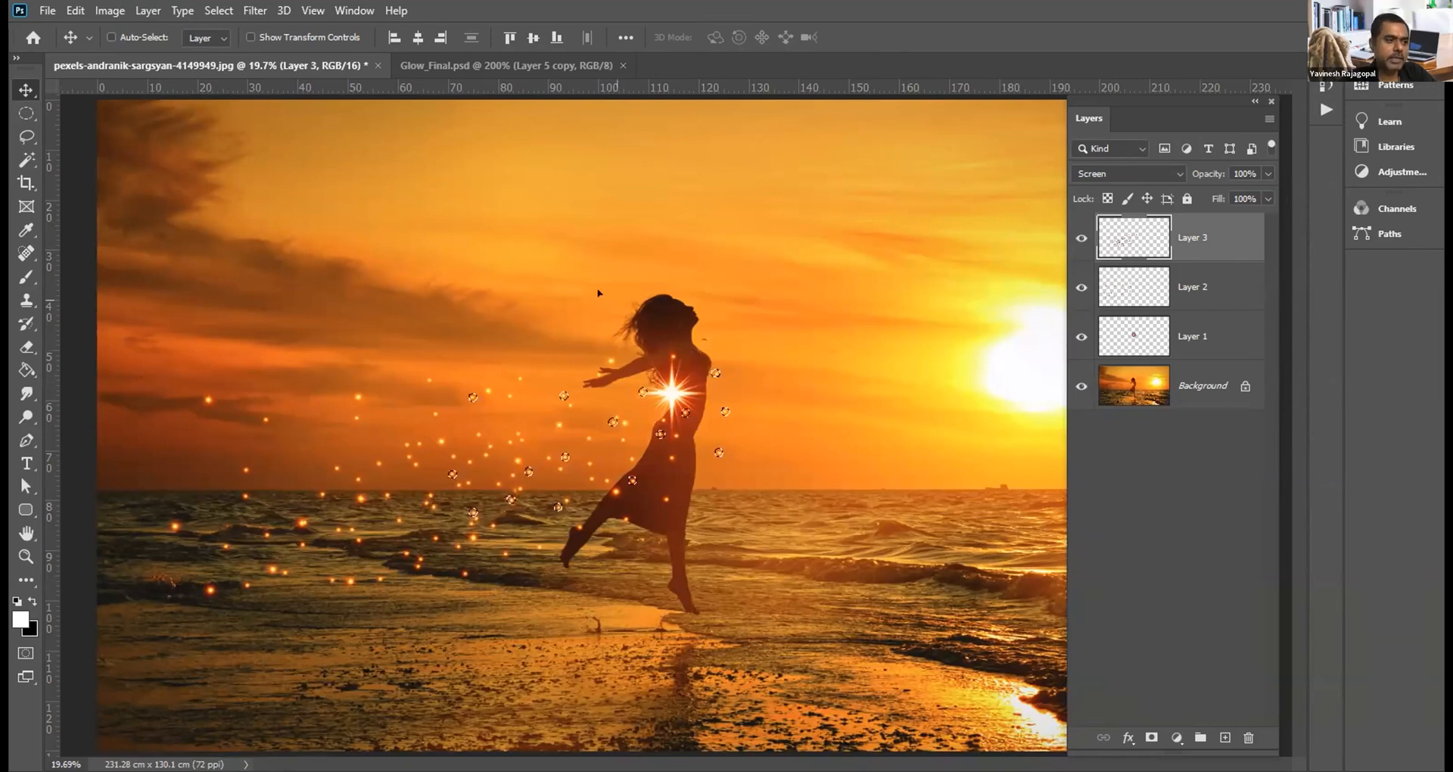
Step: Try scaling Layer 3's combined particle cluster down to about 64% with Free Transform
left_click(74, 11)
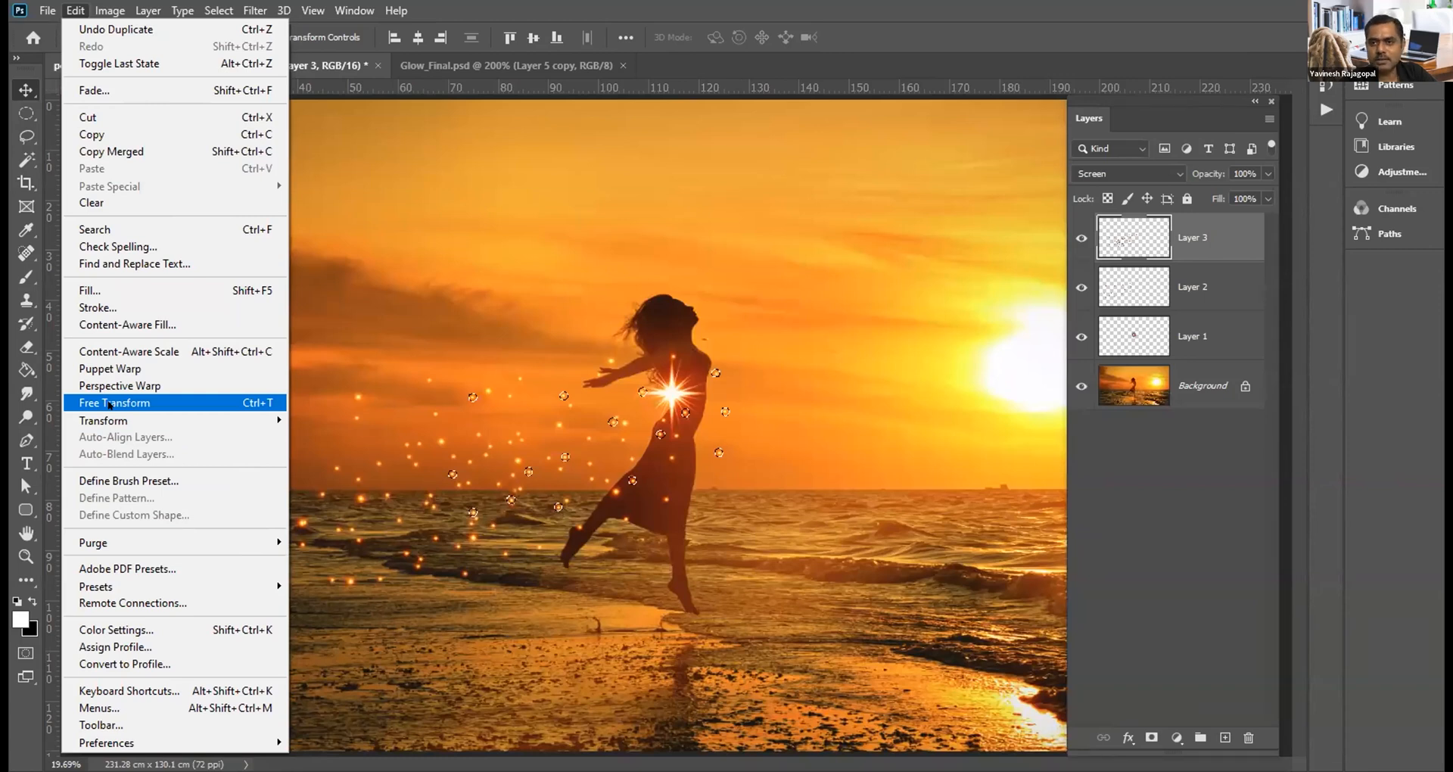
left_click(1145, 465)
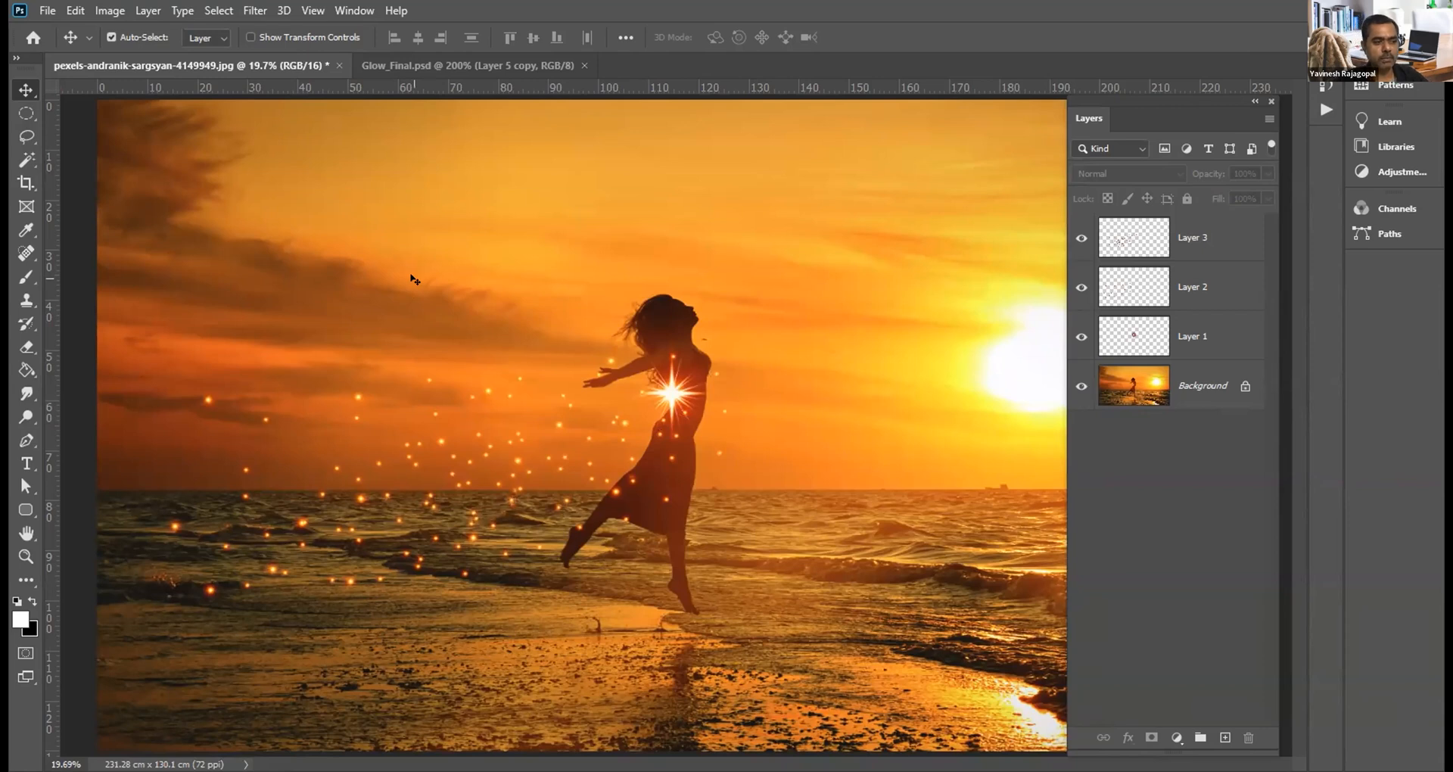
left_click(1124, 236)
key("ctrl+t")
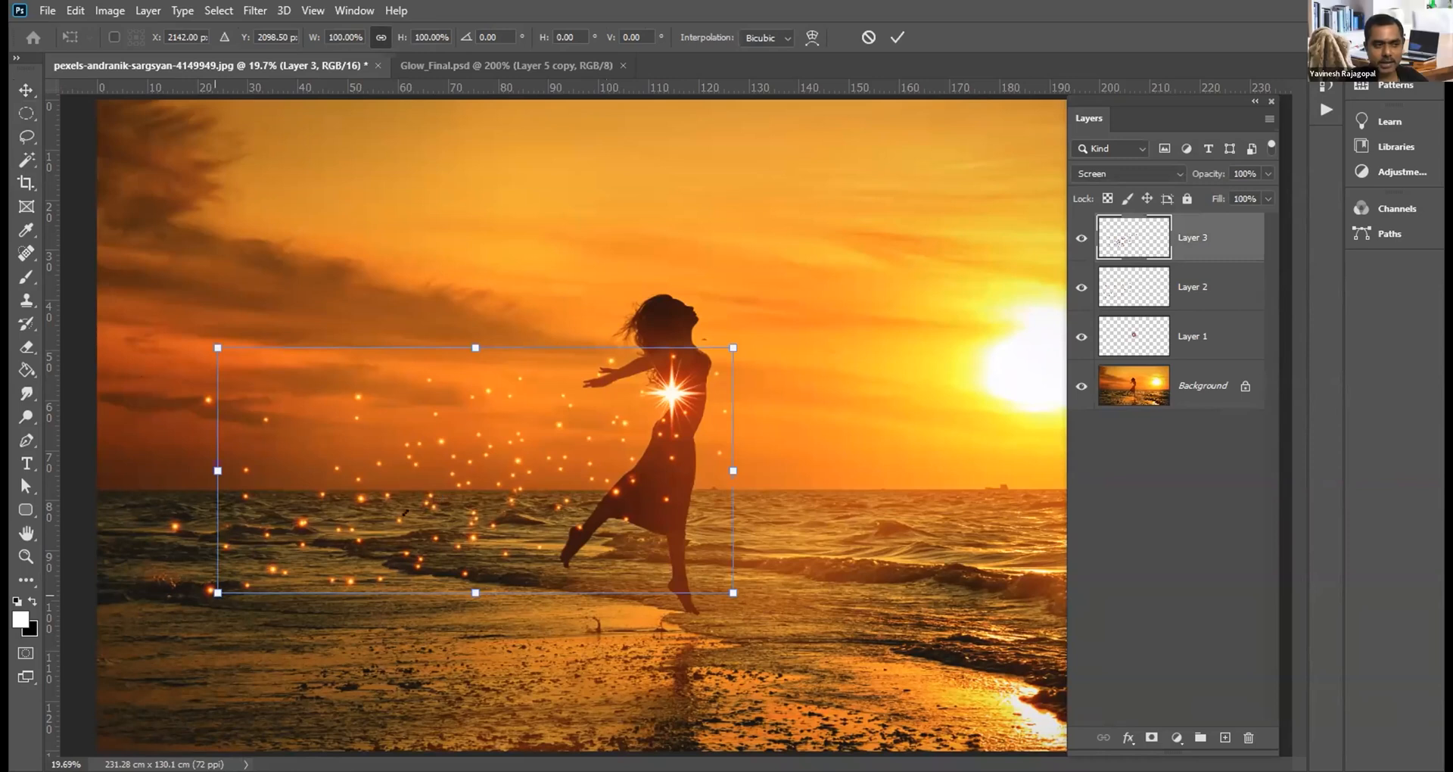
left_click_drag(399, 521, 400, 505)
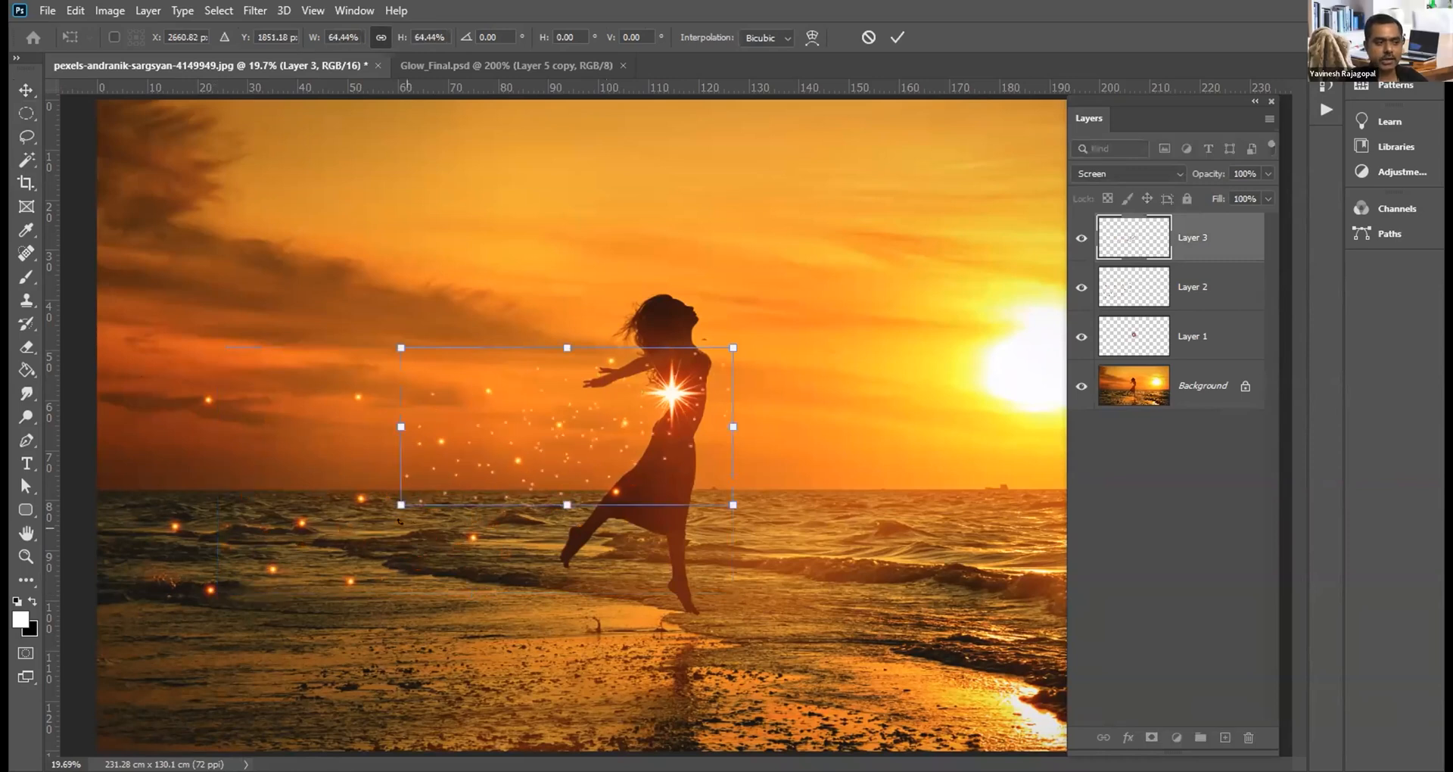
key("Escape")
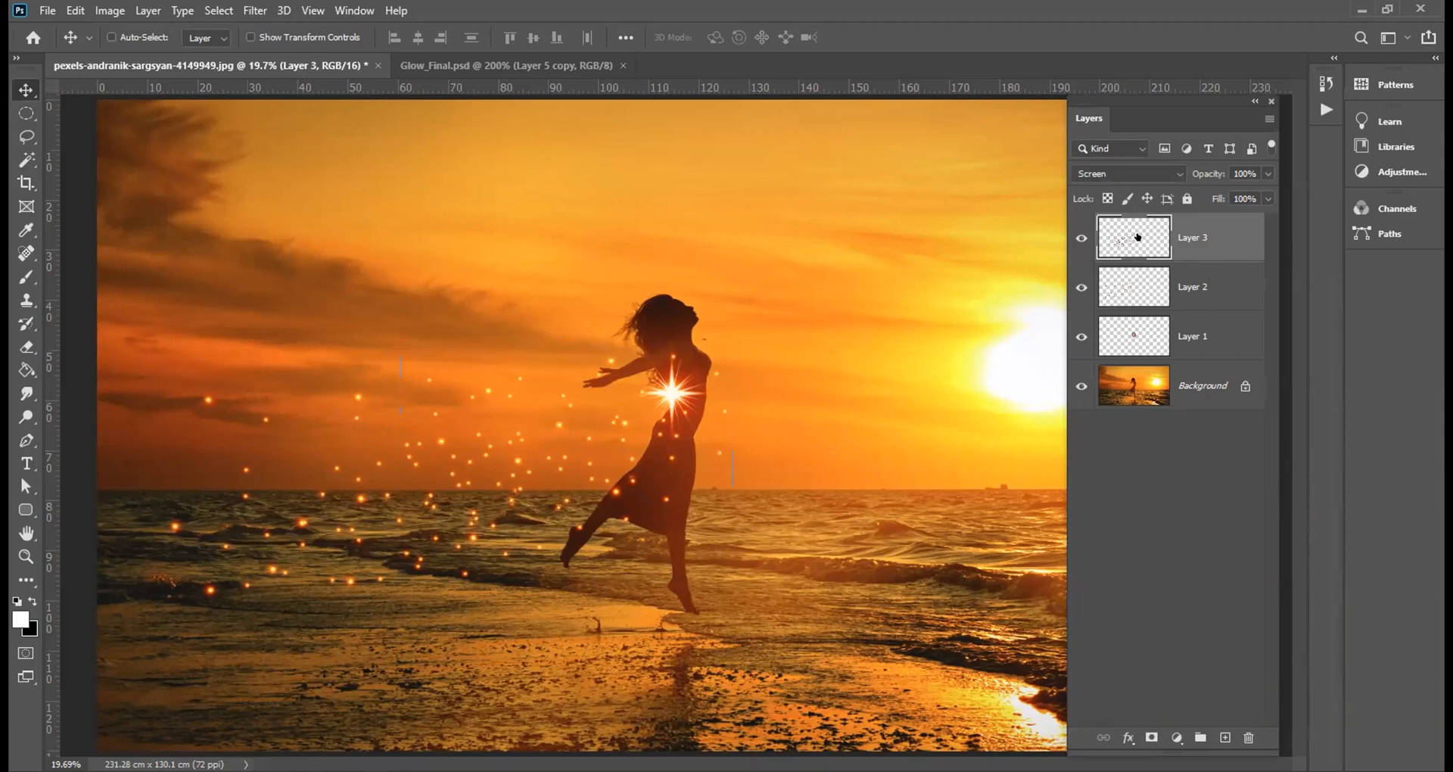
Step: Toggle Layer 3's visibility to compare the photo with and without the small particles
left_click(1081, 239)
left_click(1082, 238)
left_click(1067, 237)
left_click(1067, 237)
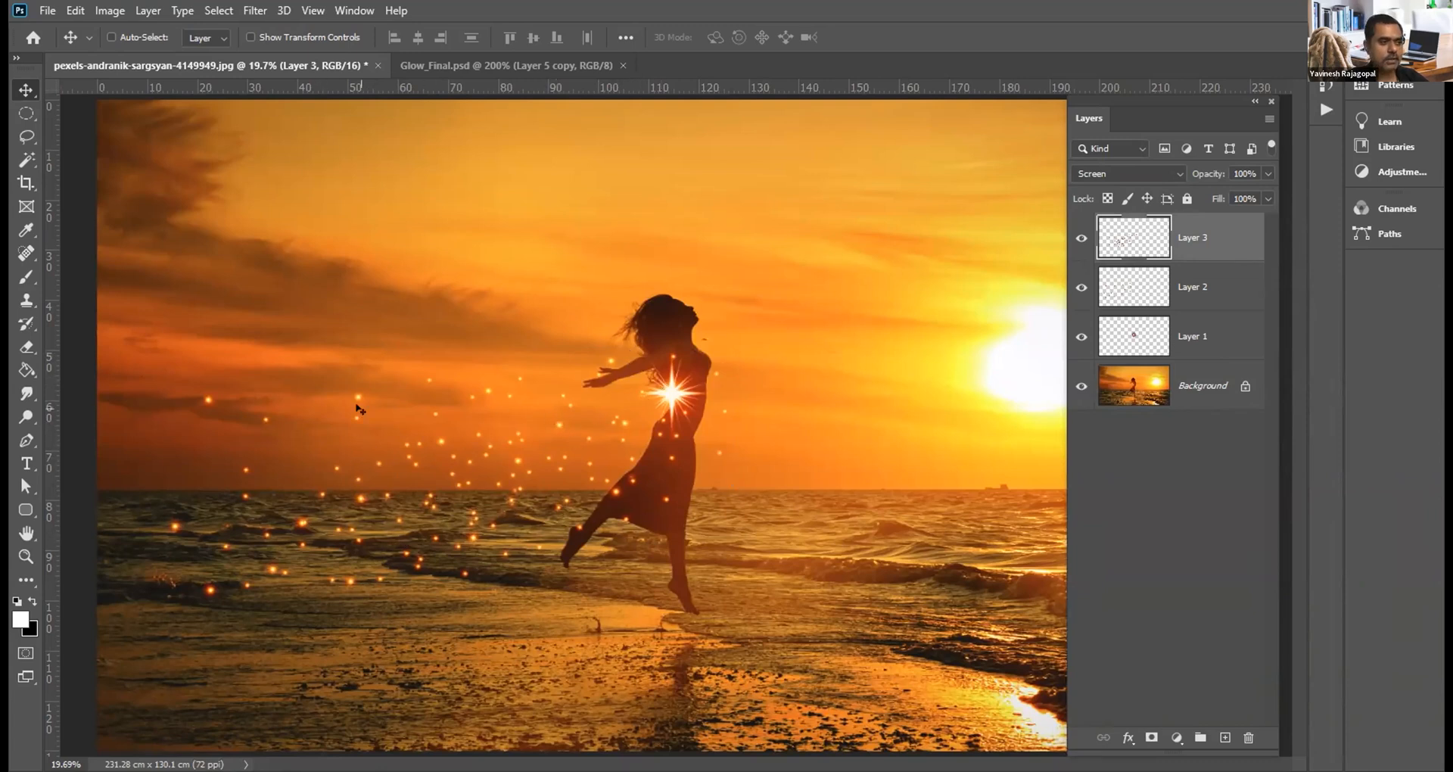
Step: Try rotating Layer 3's particle cluster to about -10° with Free Transform
left_click(72, 10)
left_click(116, 403)
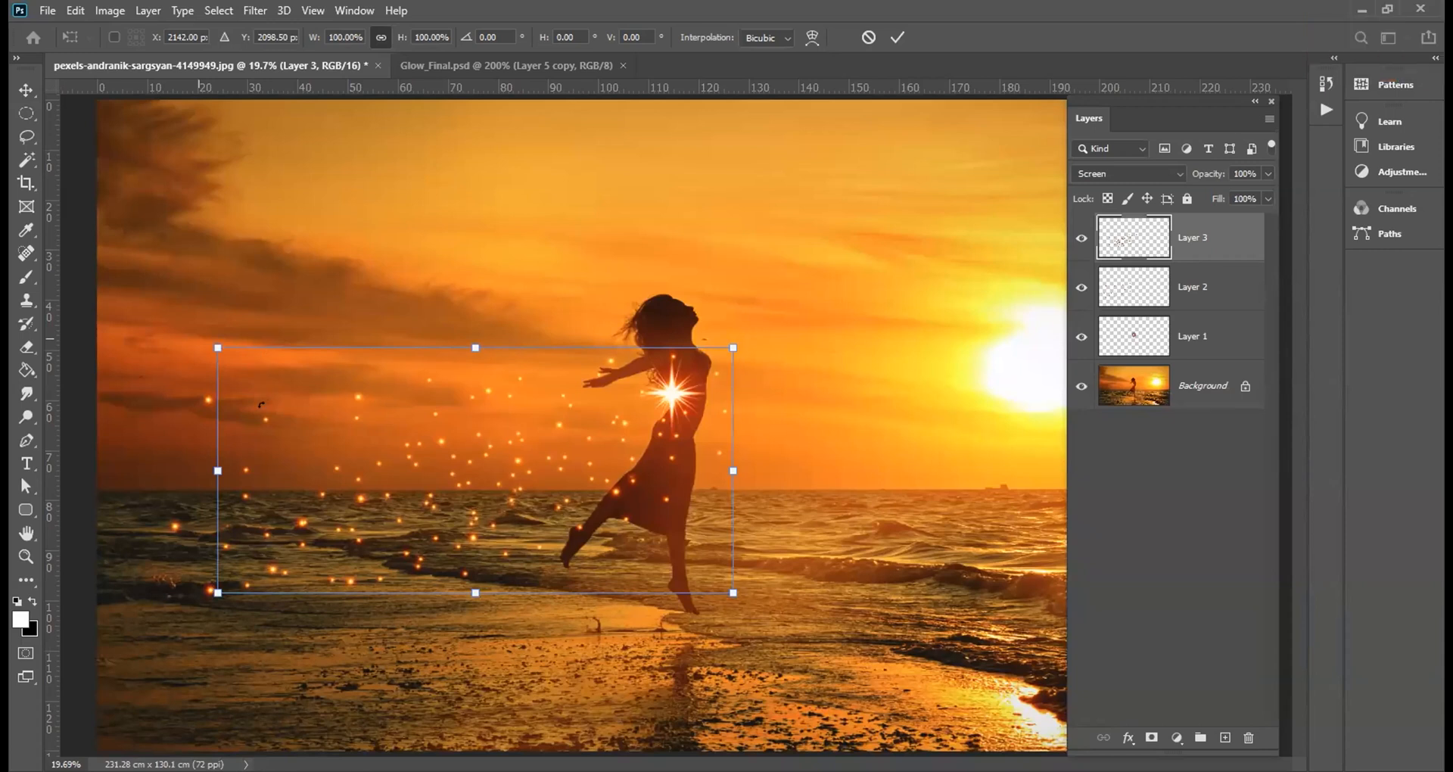
left_click_drag(261, 406, 254, 442)
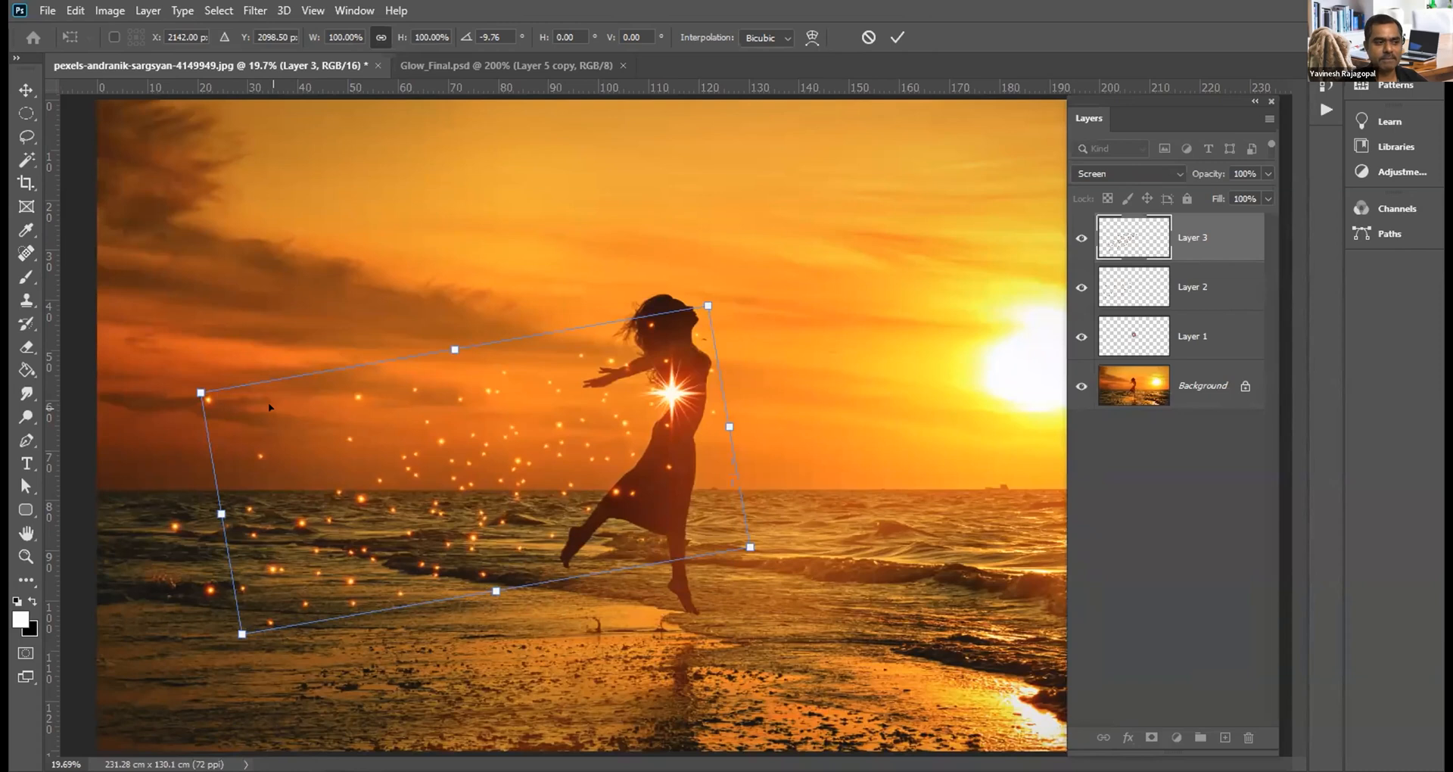
key("Return")
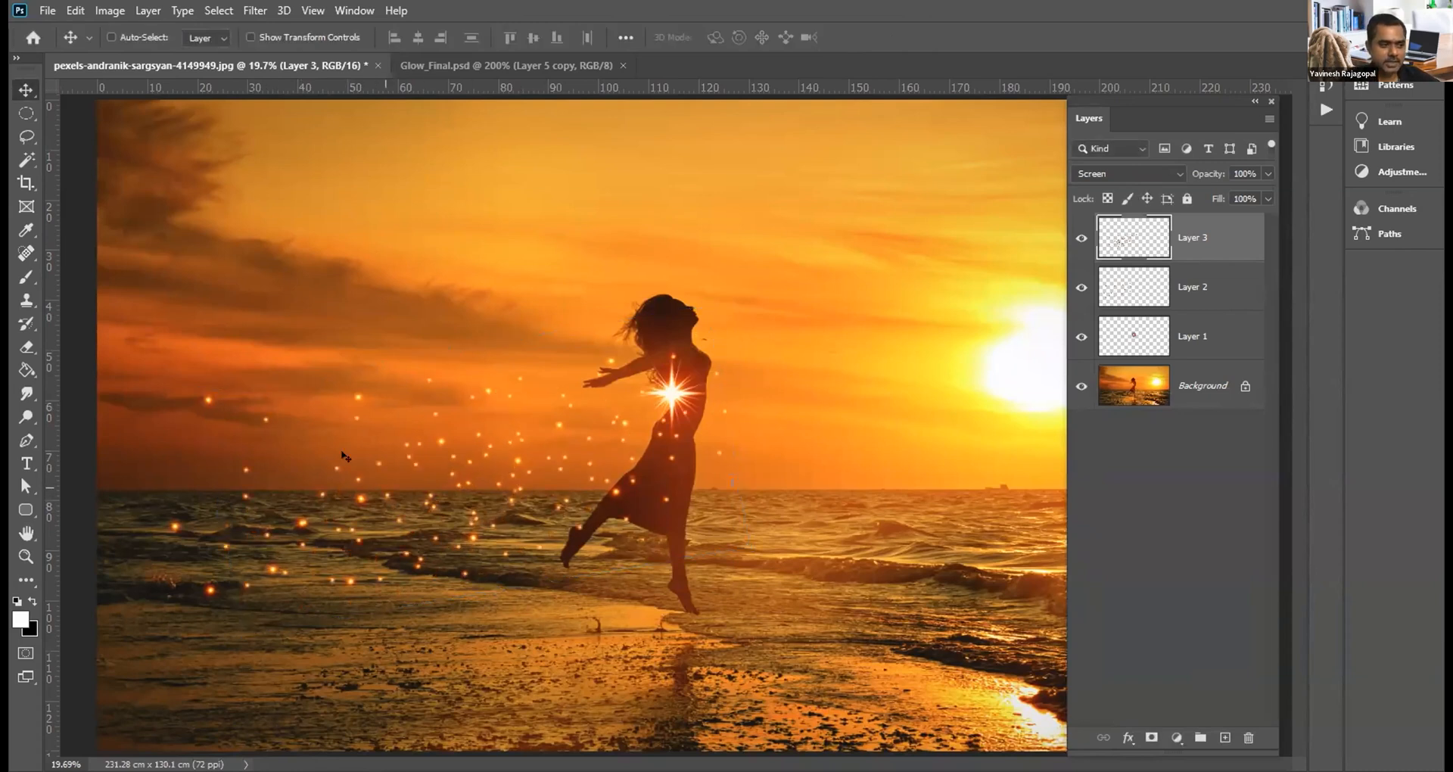
Step: Duplicate all of Layer 3's particles onto a new layer above it
key("ctrl")
key("ctrl+plus")
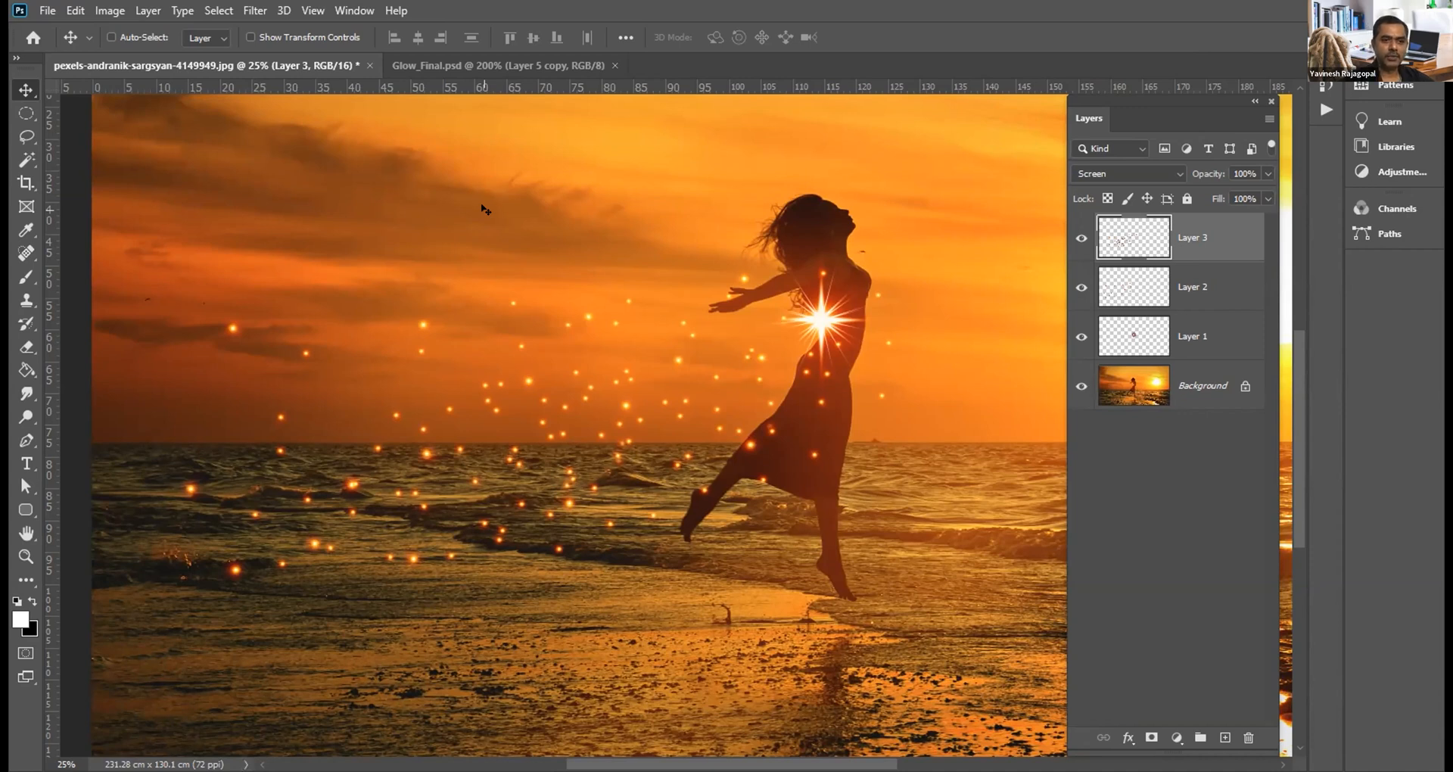
left_click(1153, 296)
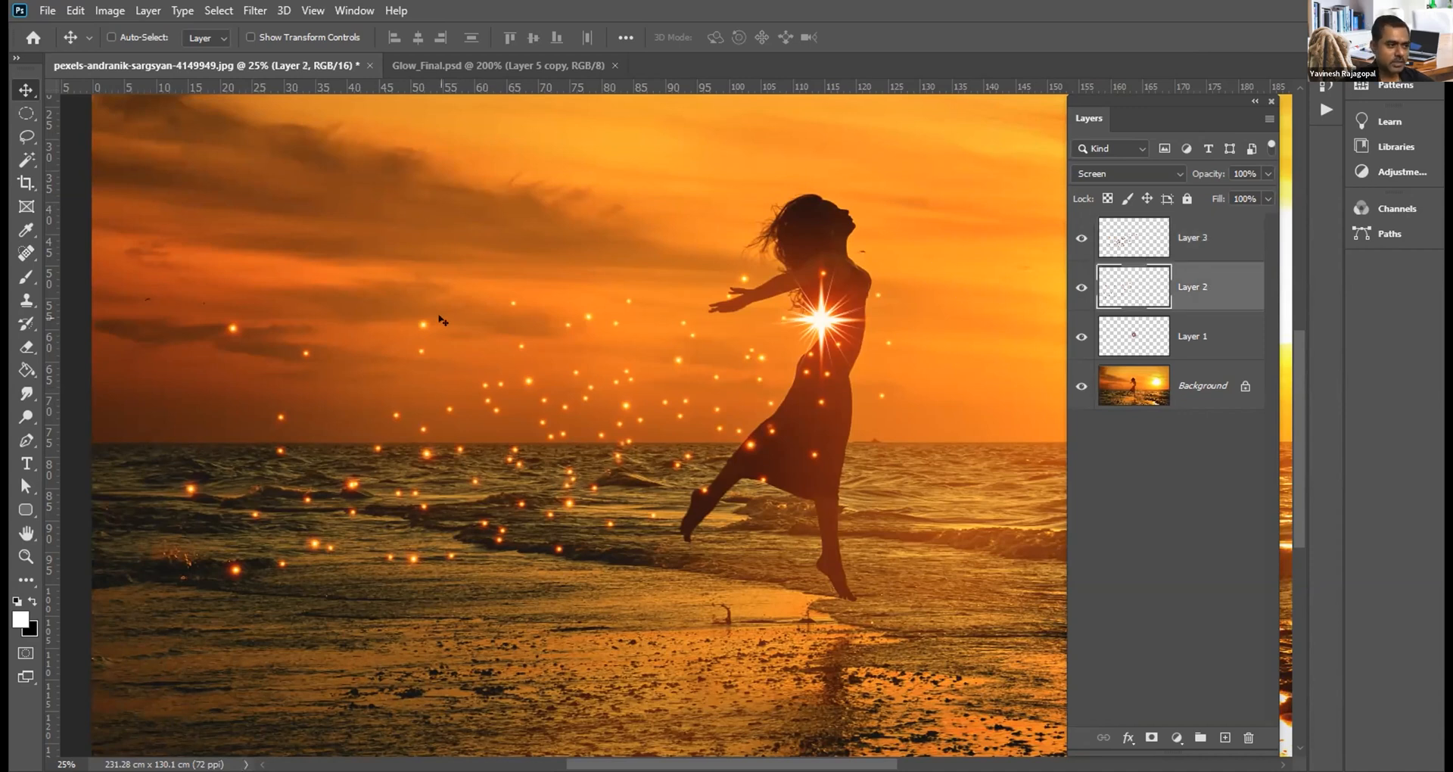
left_click(1123, 237)
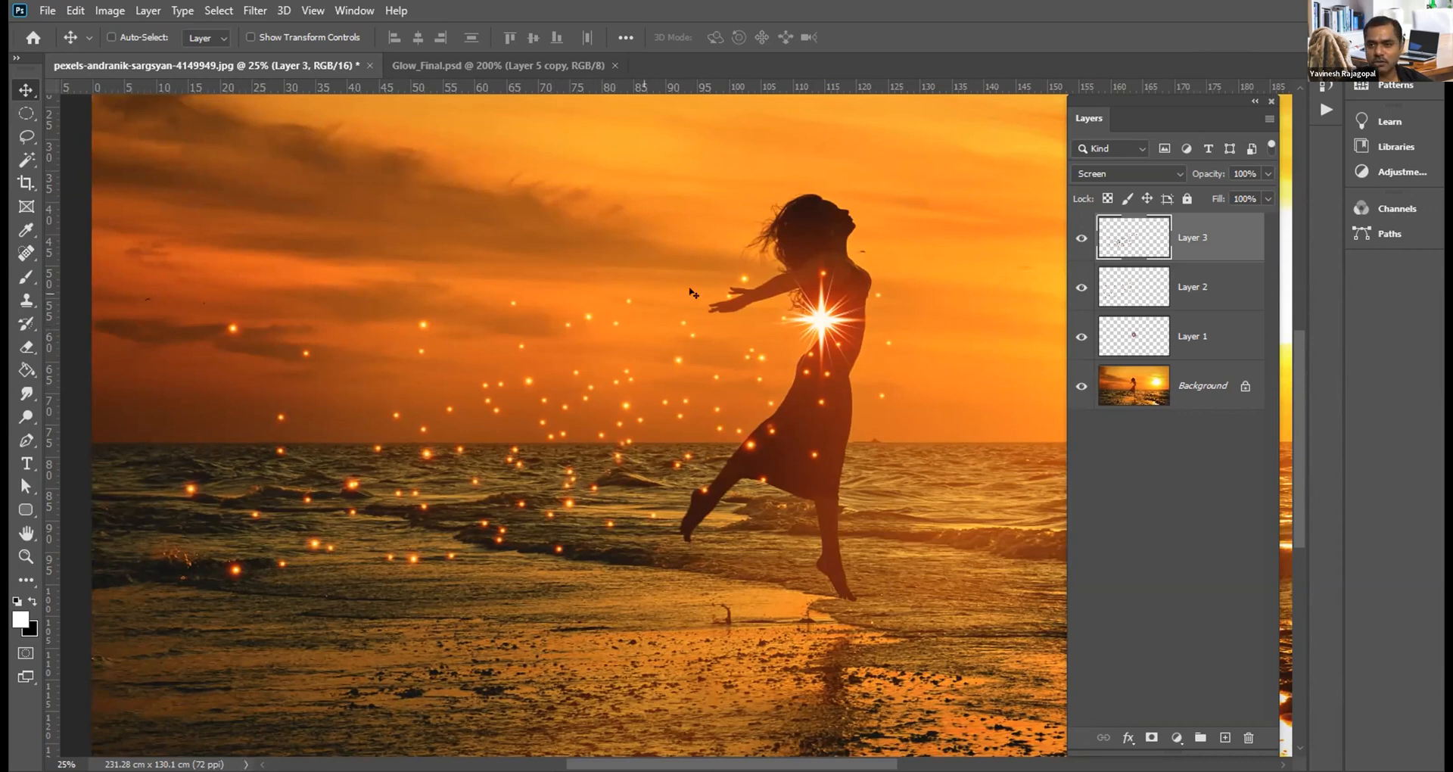
left_click(1123, 236, "ctrl")
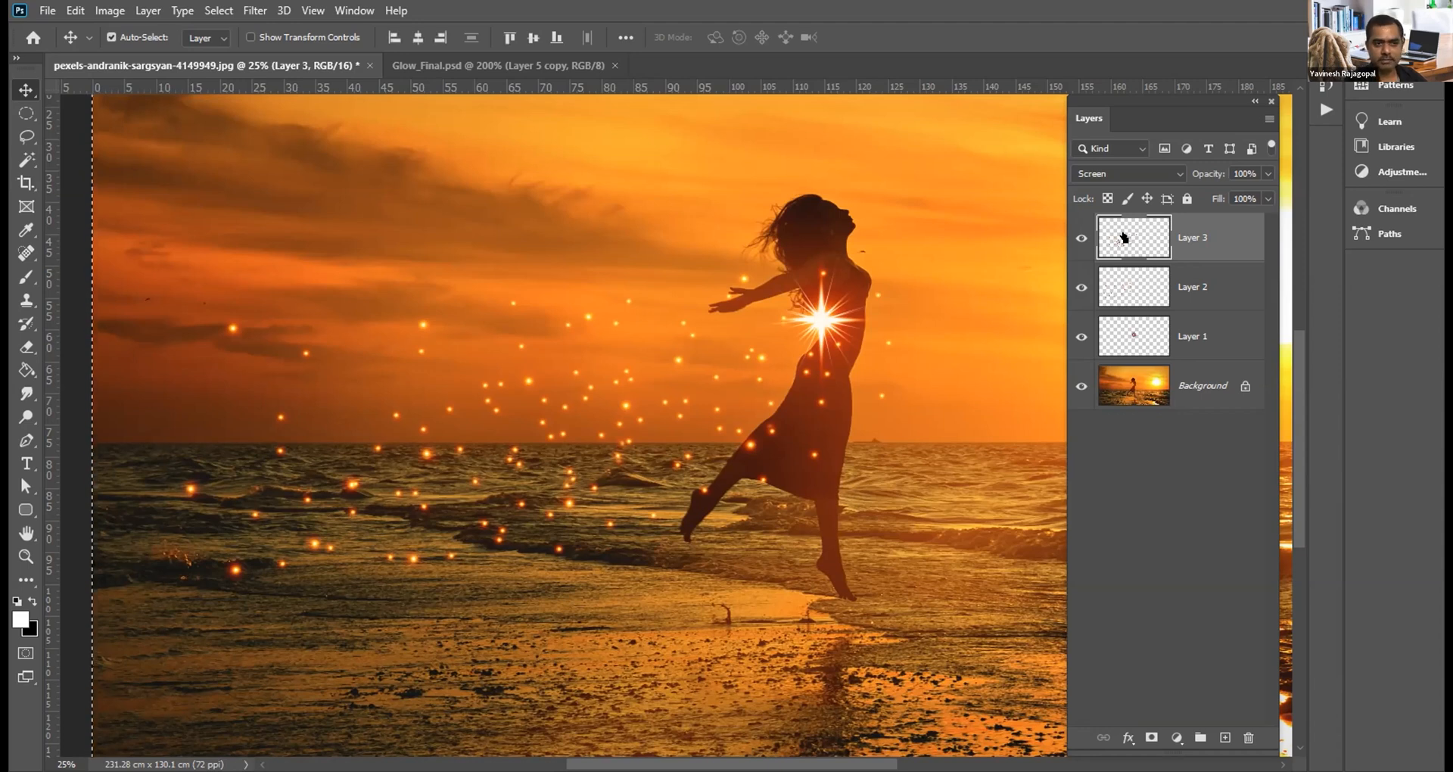
key("ctrl+j")
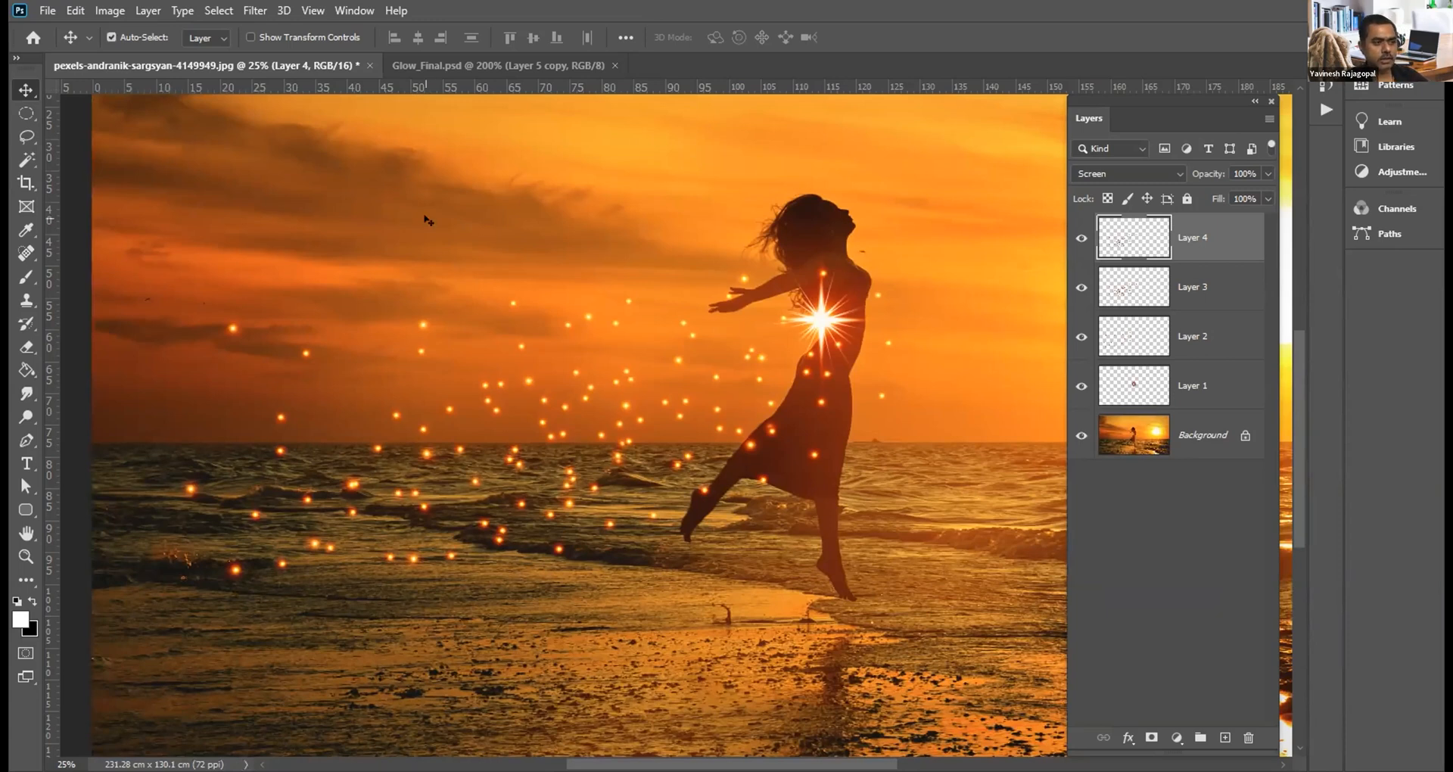
Step: Scale the duplicated cluster on Layer 4 down to about 56%, keeping it close behind the woman
key("ctrl+t")
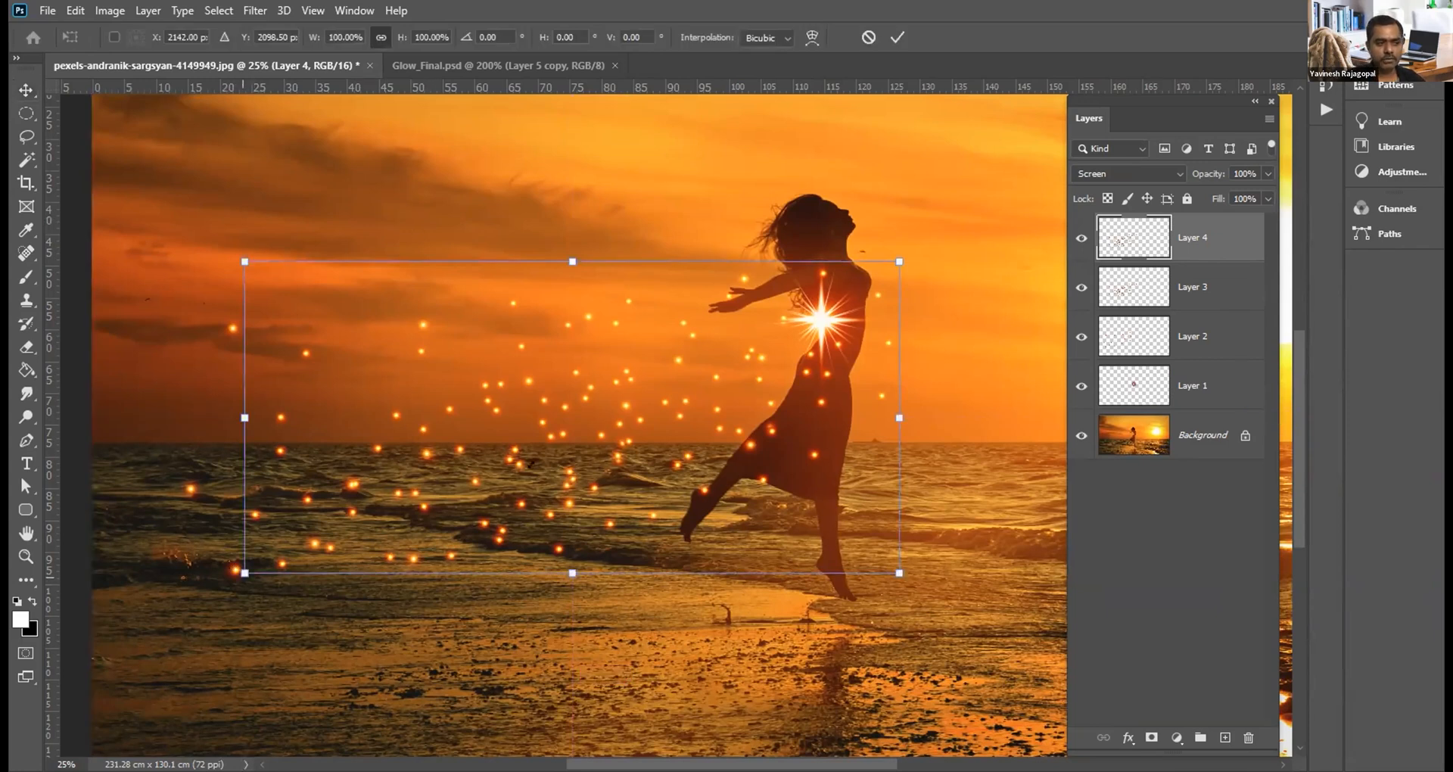
left_click_drag(245, 573, 532, 435)
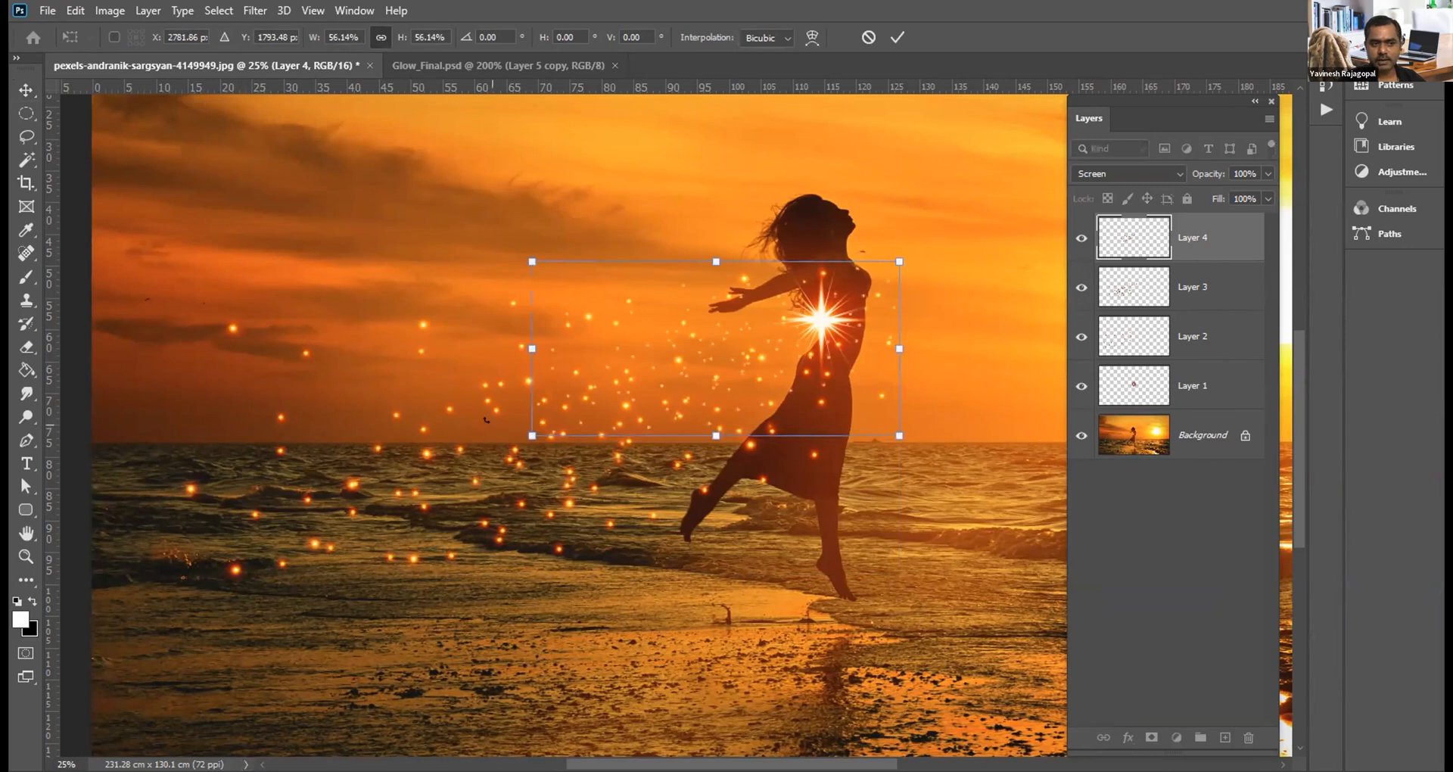
key("Return")
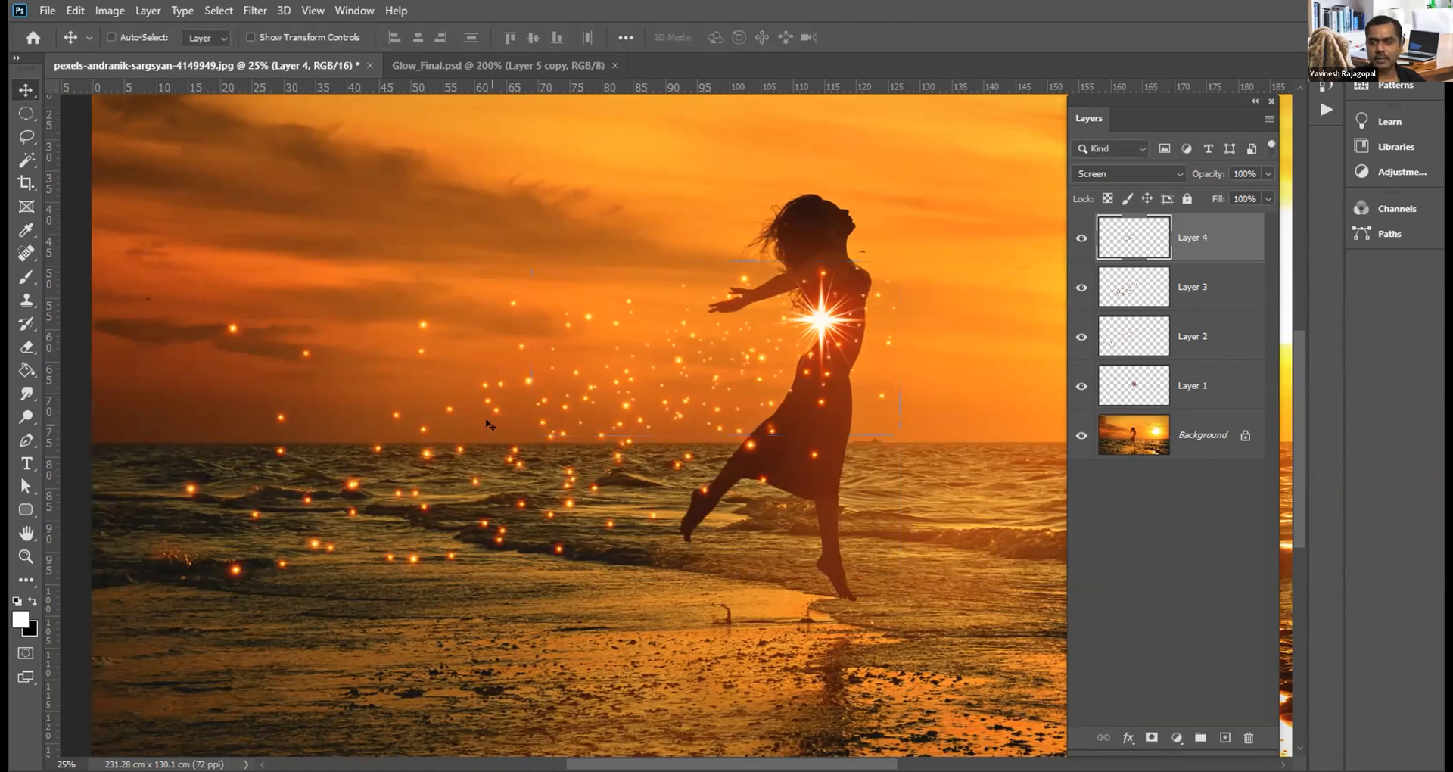
Step: Select everything on Layer 4 and scatter copies of the small cluster over the sky and horizon behind the woman
key("ctrl")
key("ctrl+a")
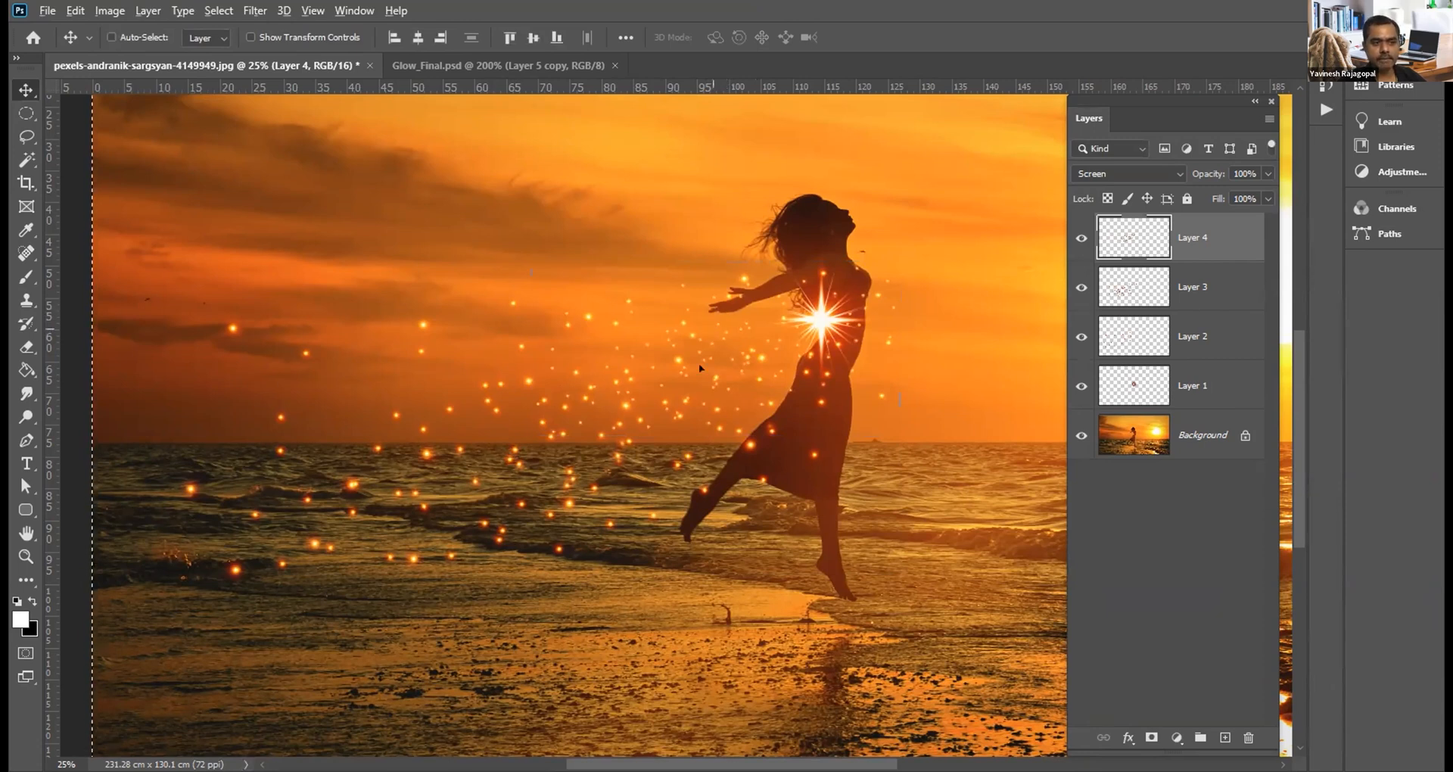
left_click_drag(713, 328, 680, 389)
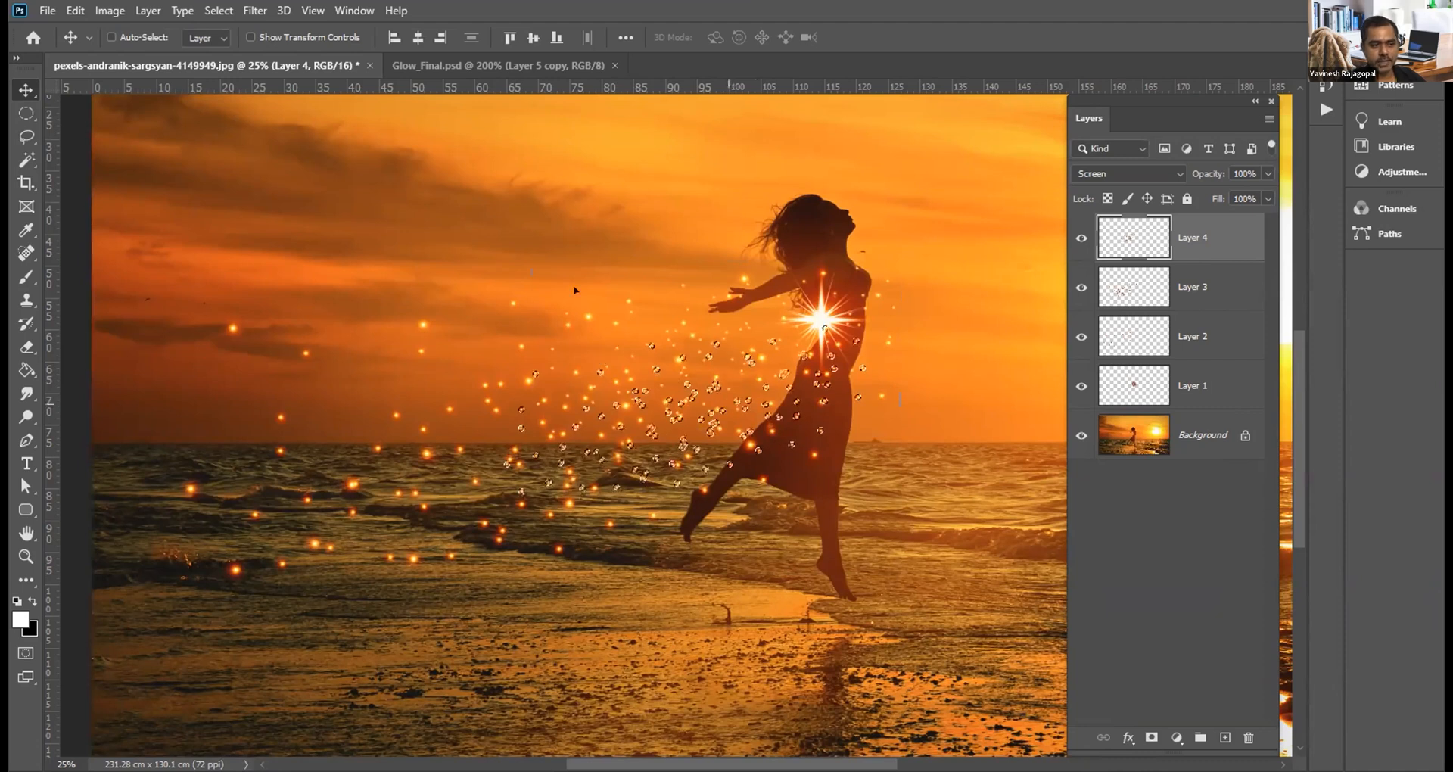
key("ctrl+d")
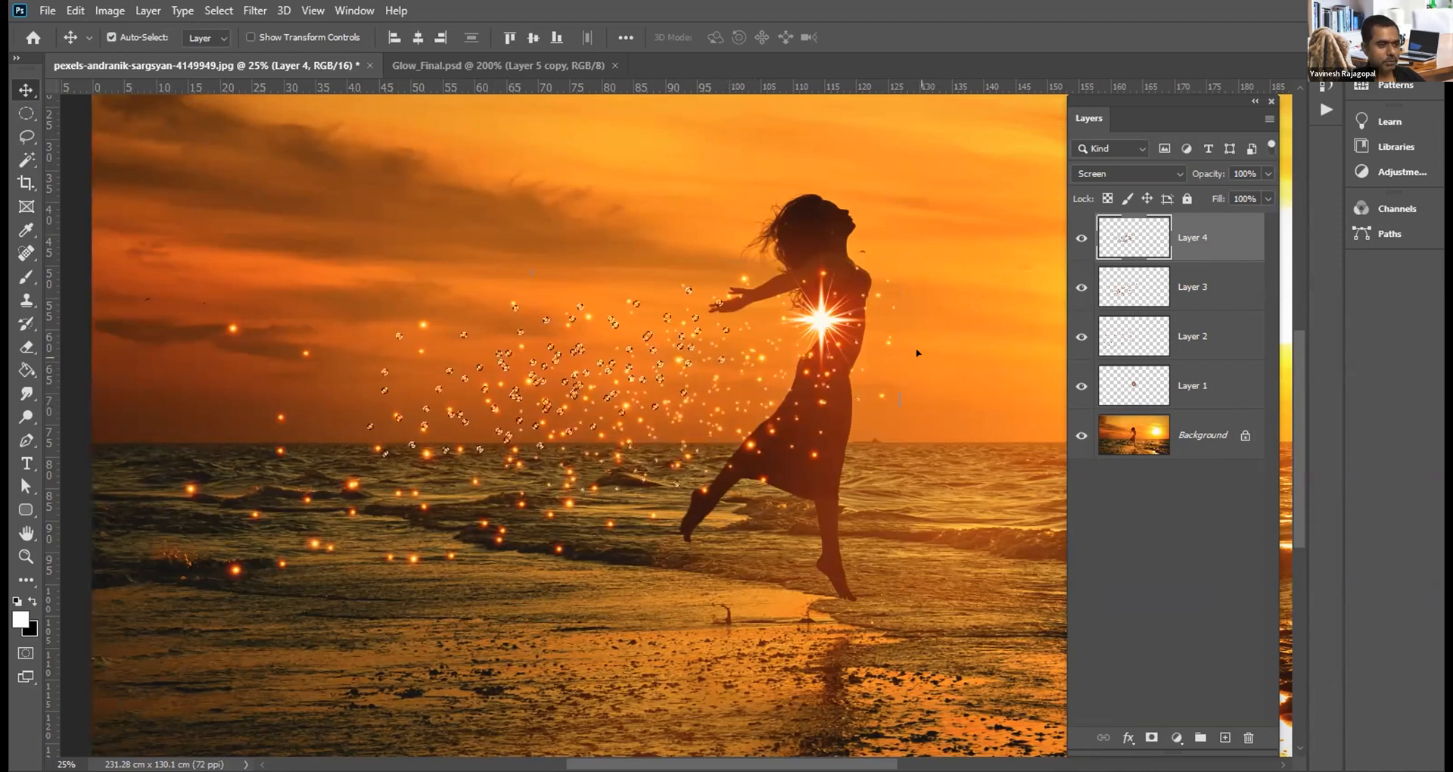
Step: Examine the small particles around the woman up close and undo the last cluster copy over the sky
scroll(747, 380, "up", 2)
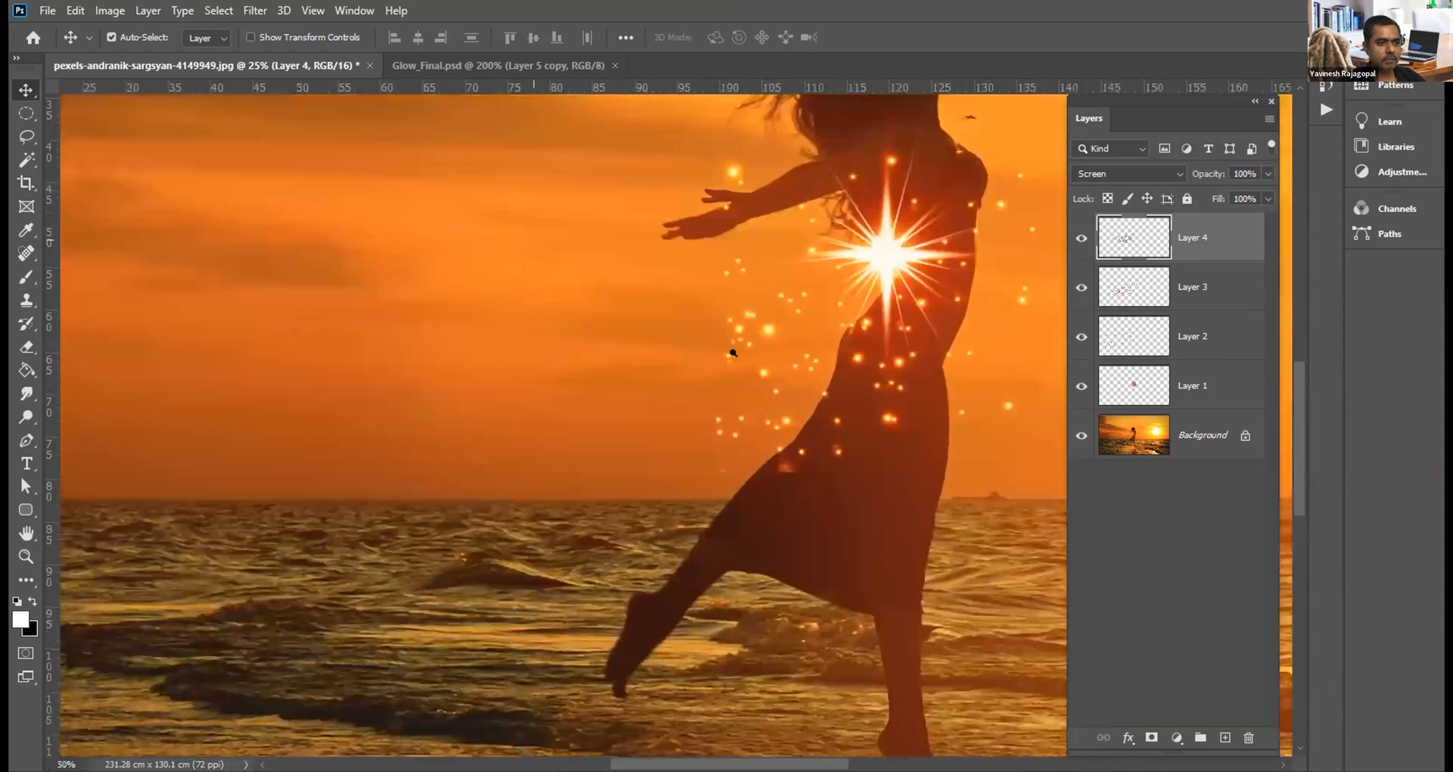
scroll(801, 348, "left", 2)
scroll(804, 352, "left", 2)
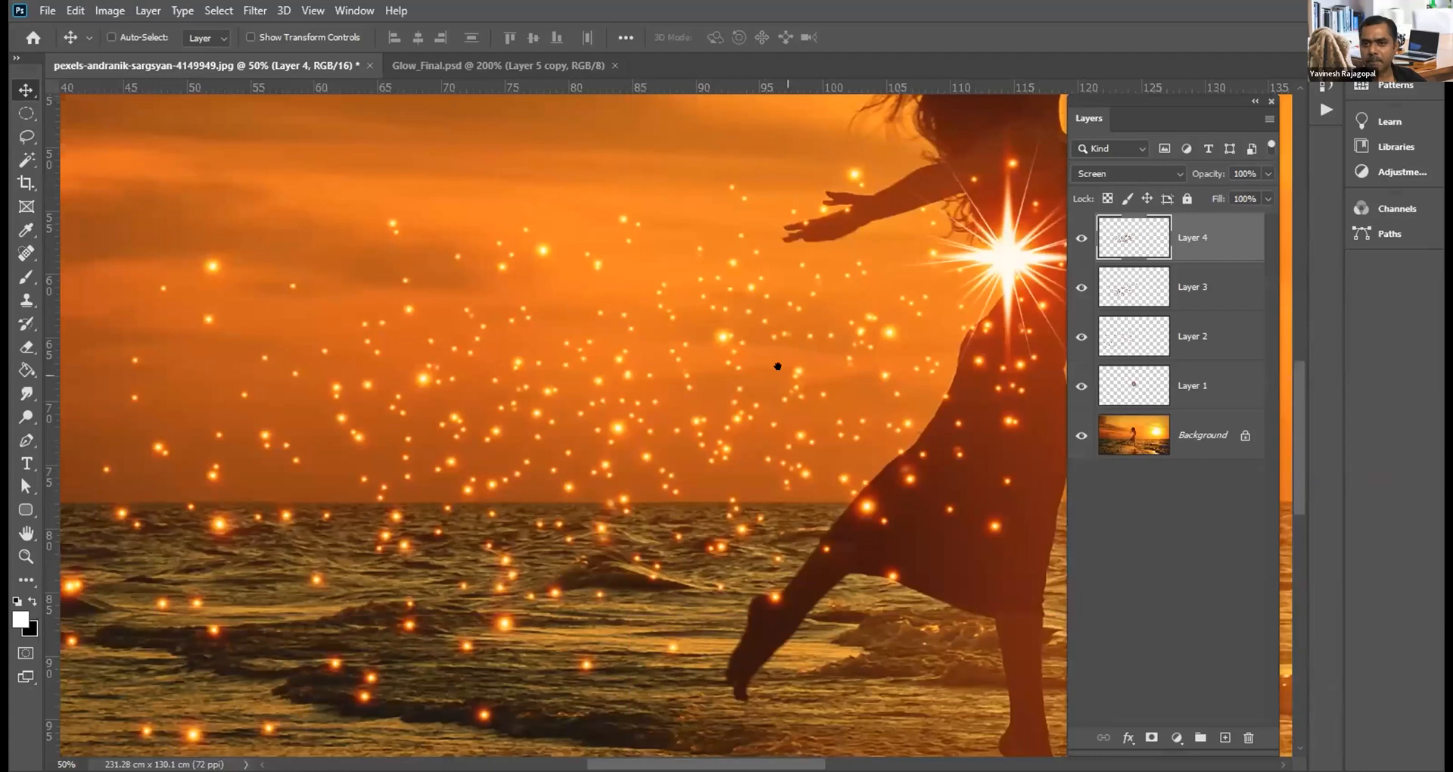
scroll(629, 320, "down", 1)
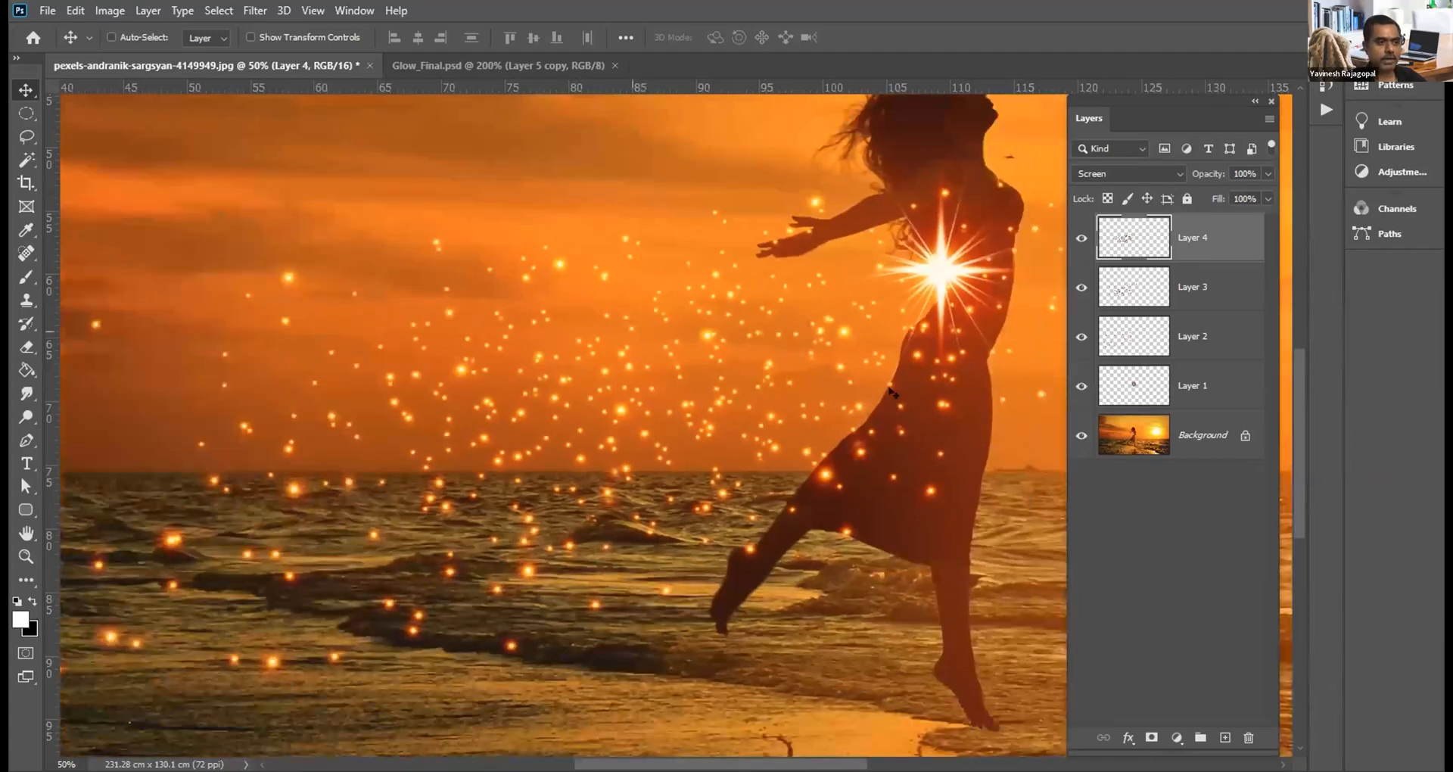
scroll(893, 393, "down", 1)
key("ctrl")
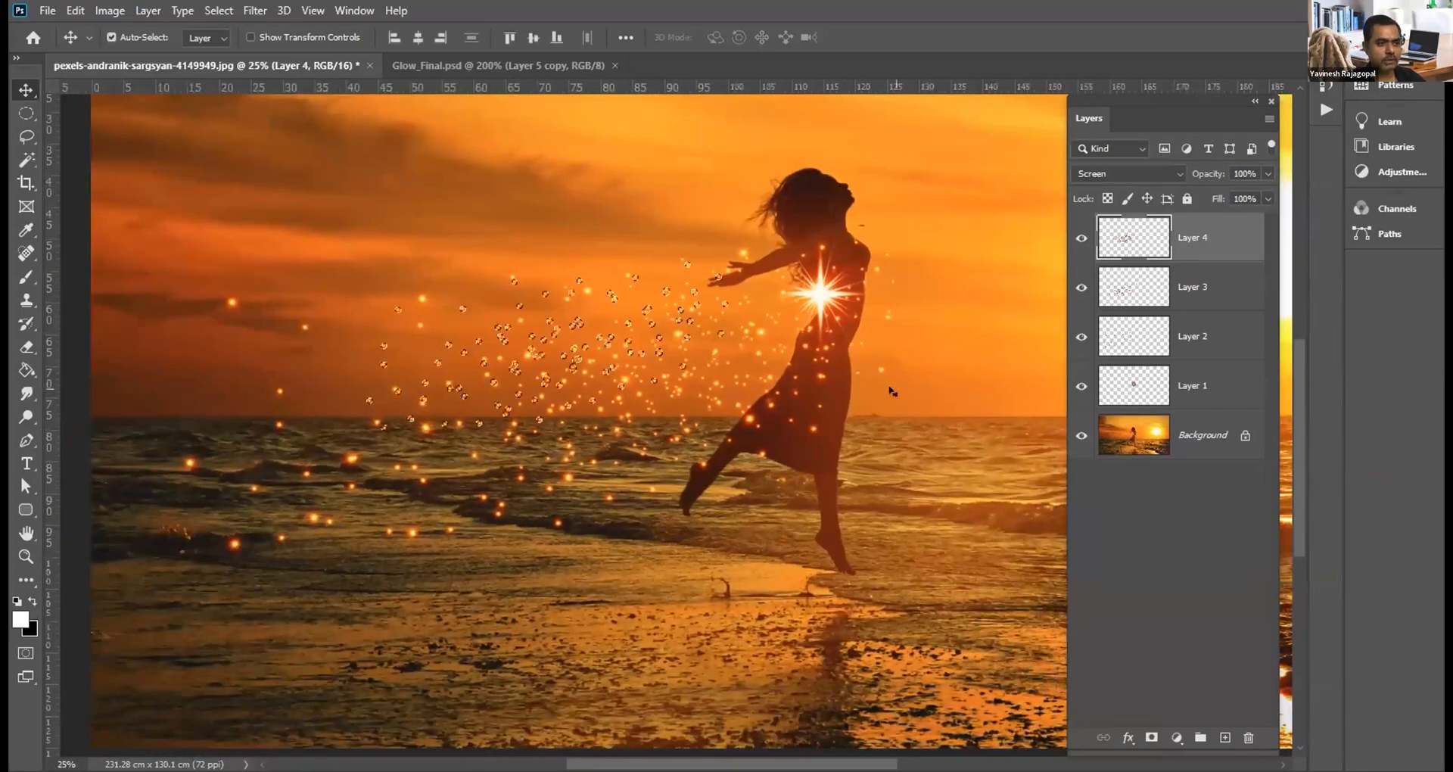
key("ctrl+a")
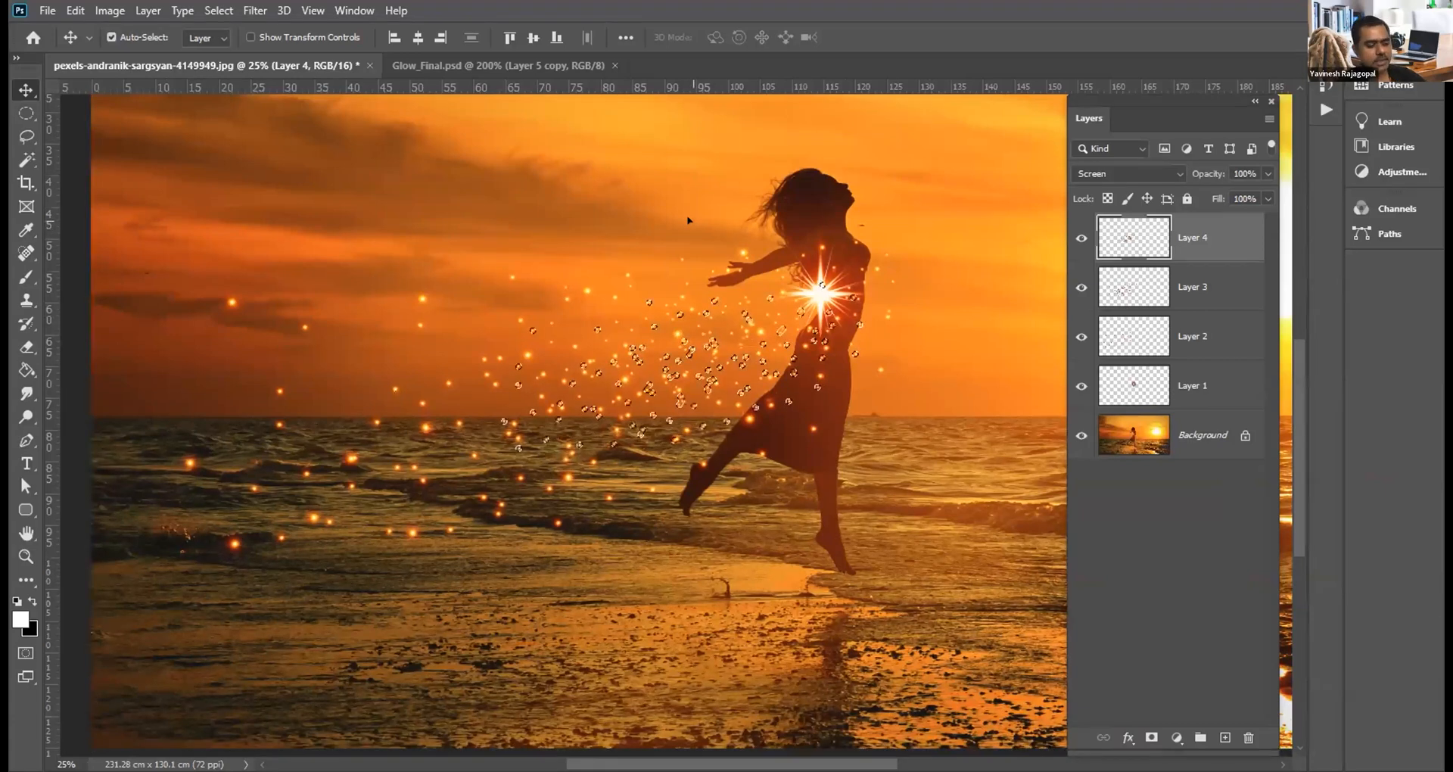
Step: Try rotating the copied cluster on Layer 4 to about 147.6° with Free Transform and check the particles around the woman
key("ctrl")
key("ctrl+t")
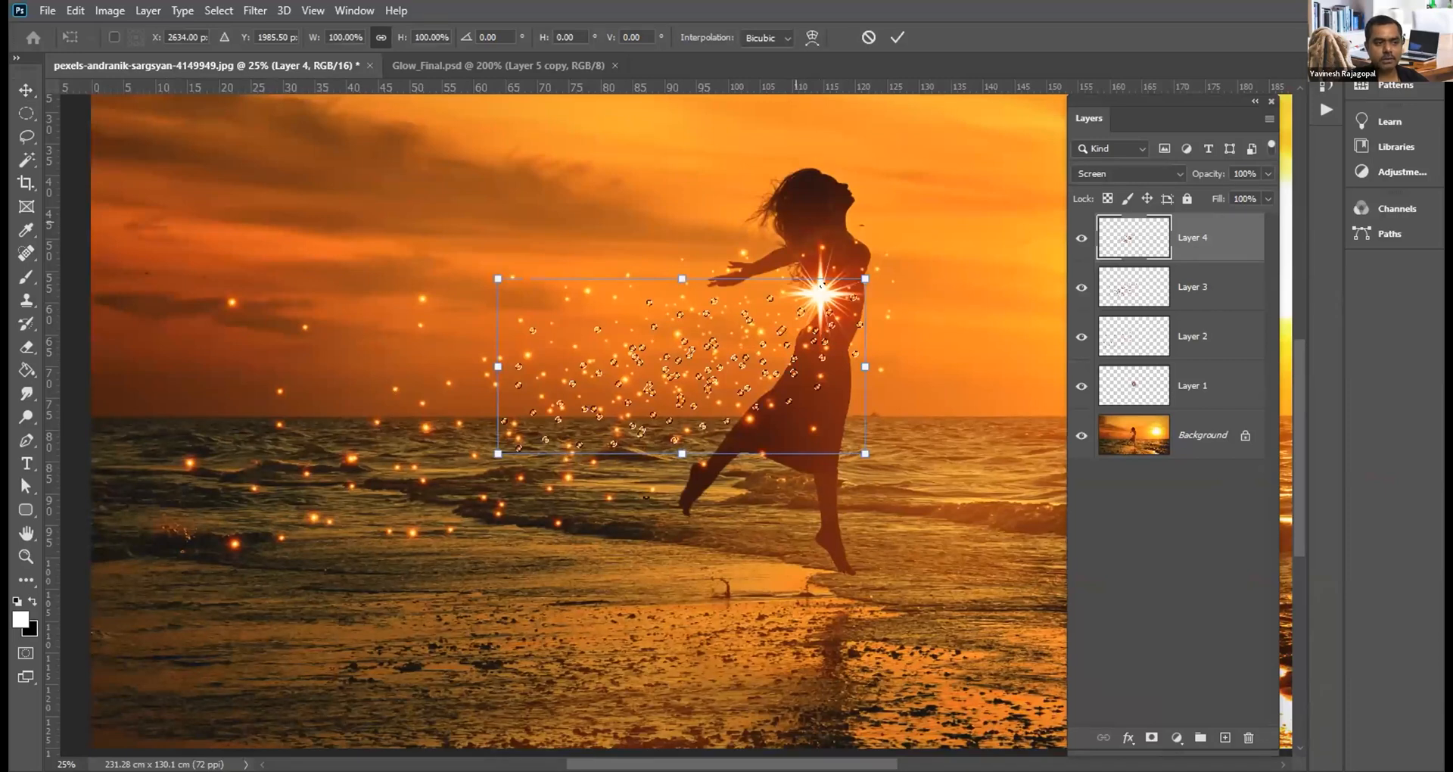
left_click_drag(618, 477, 731, 350)
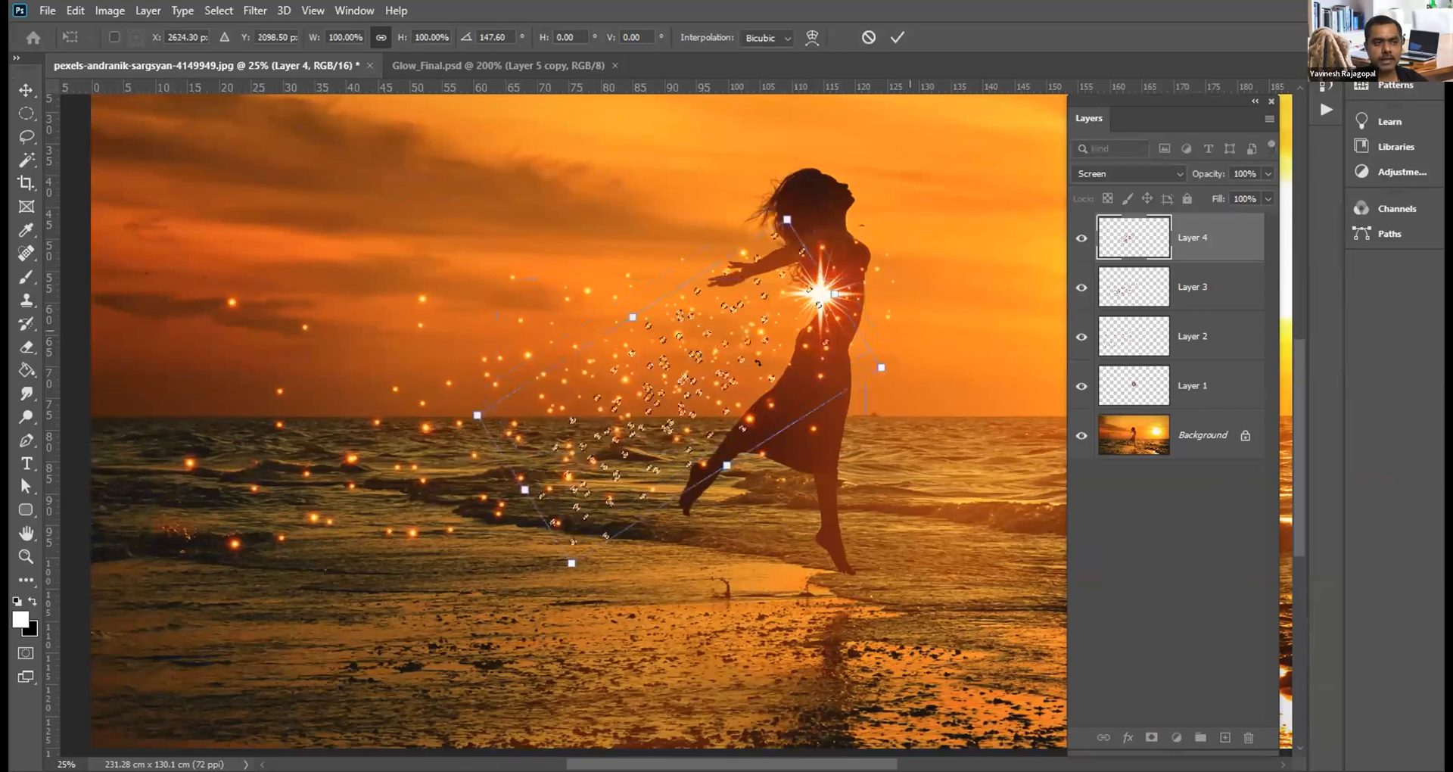
key("Return")
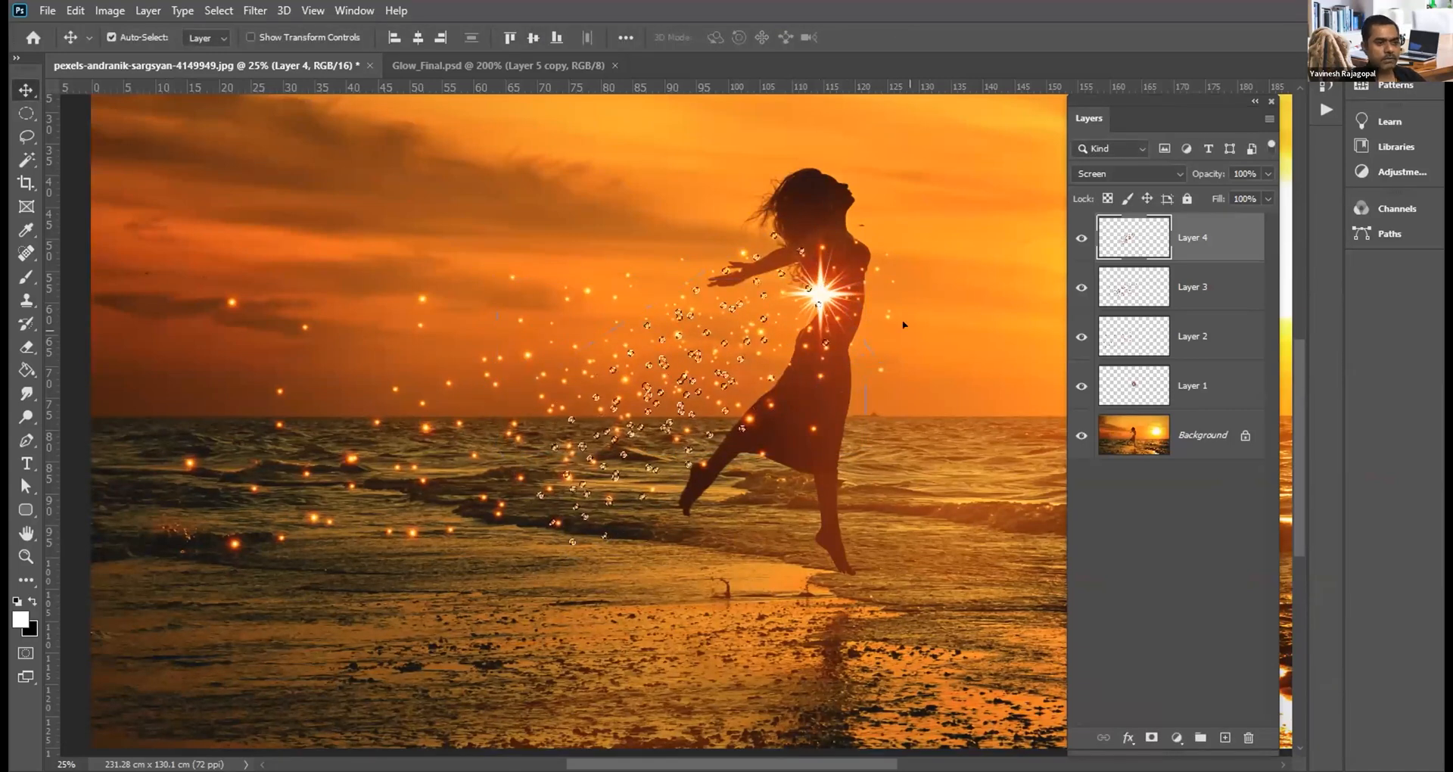
key("ctrl+plus")
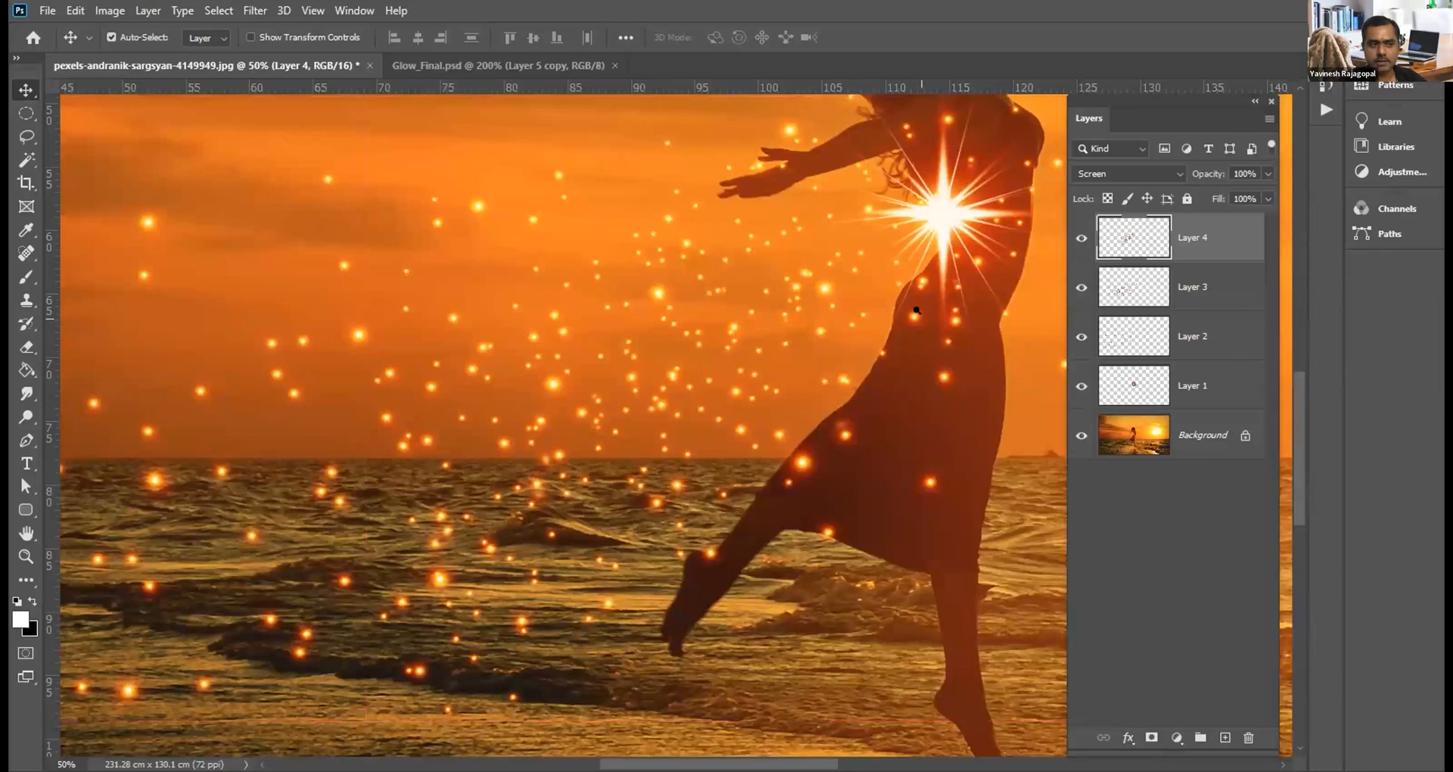
key("ctrl")
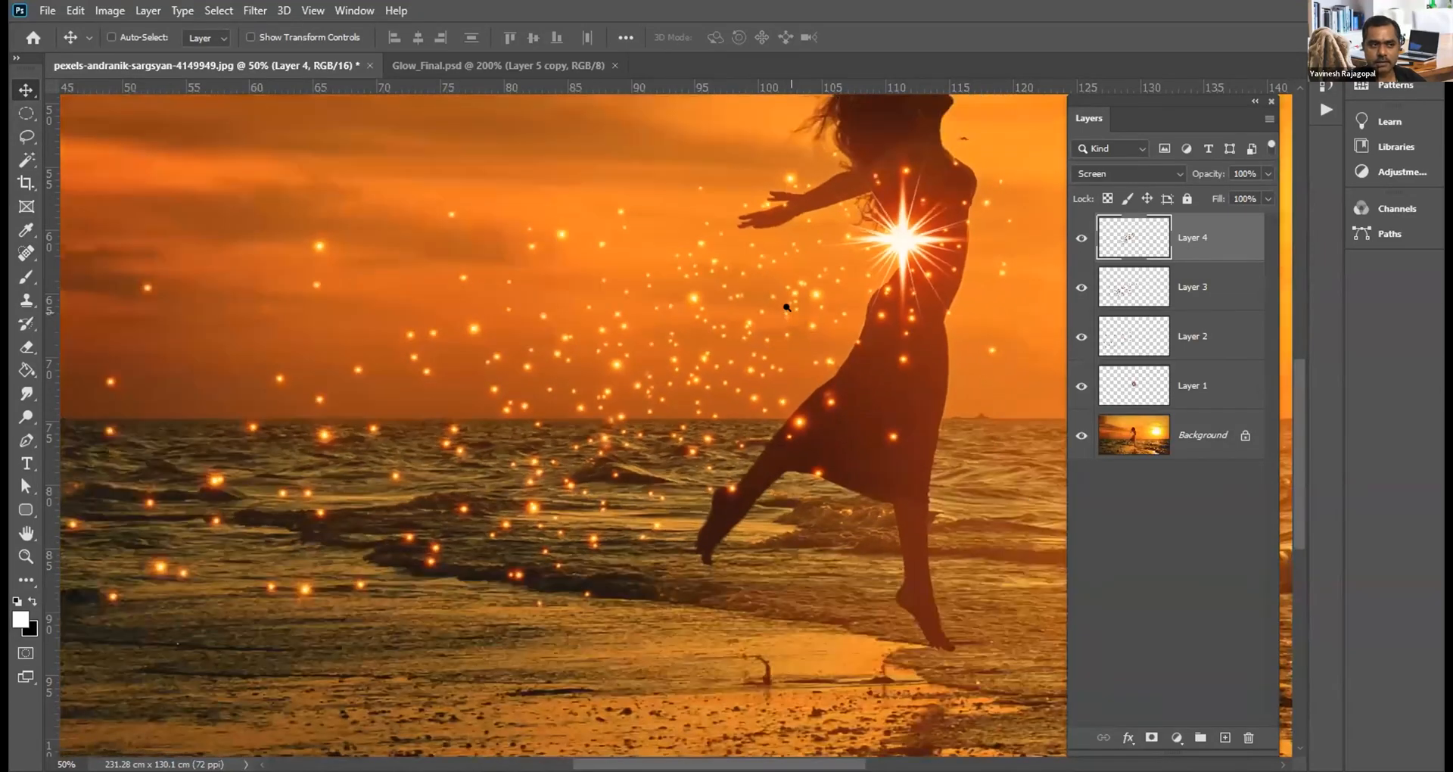
key("ctrl+minus")
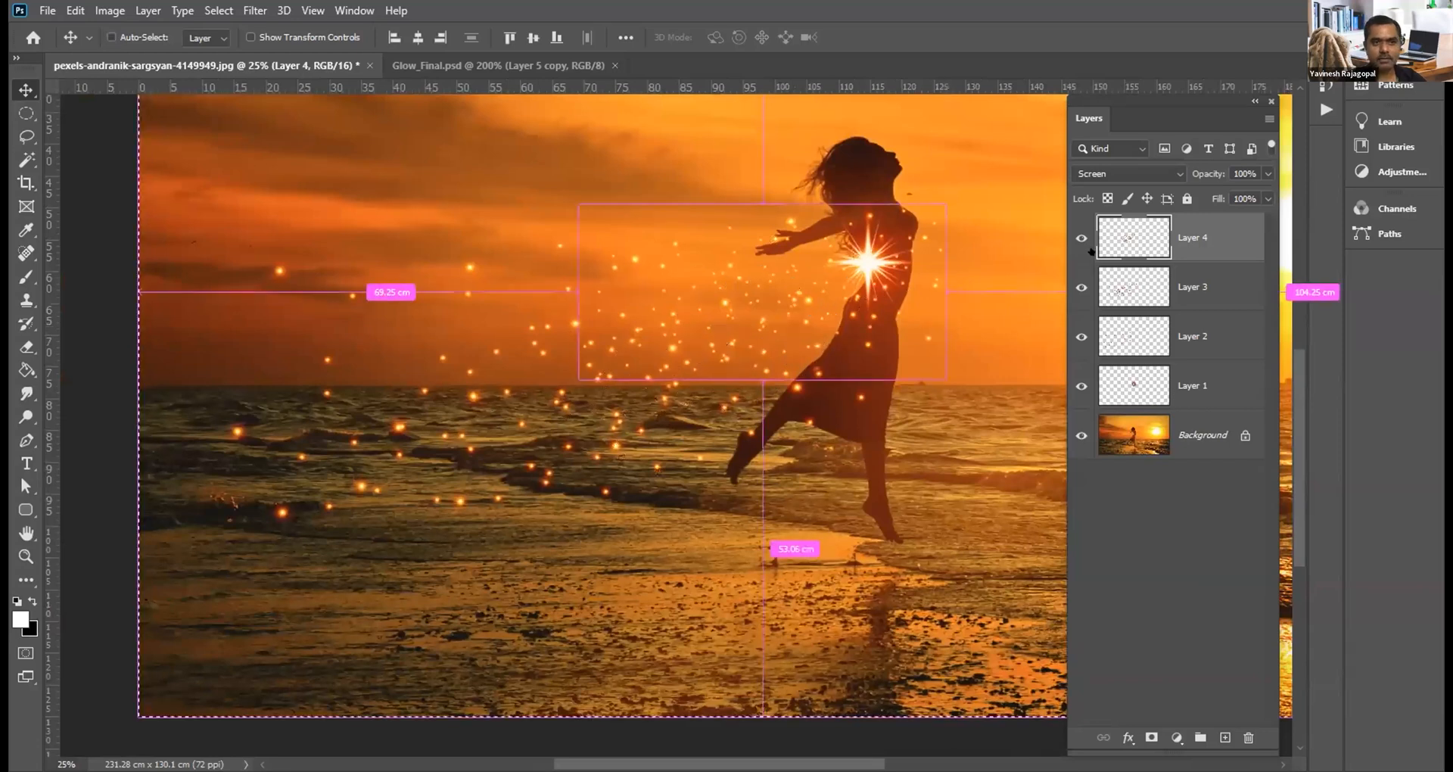
Step: Place a copy of Layer 4's whole cluster lower behind the woman and rotate it to about -26° with Free Transform
left_click(1122, 236, "ctrl")
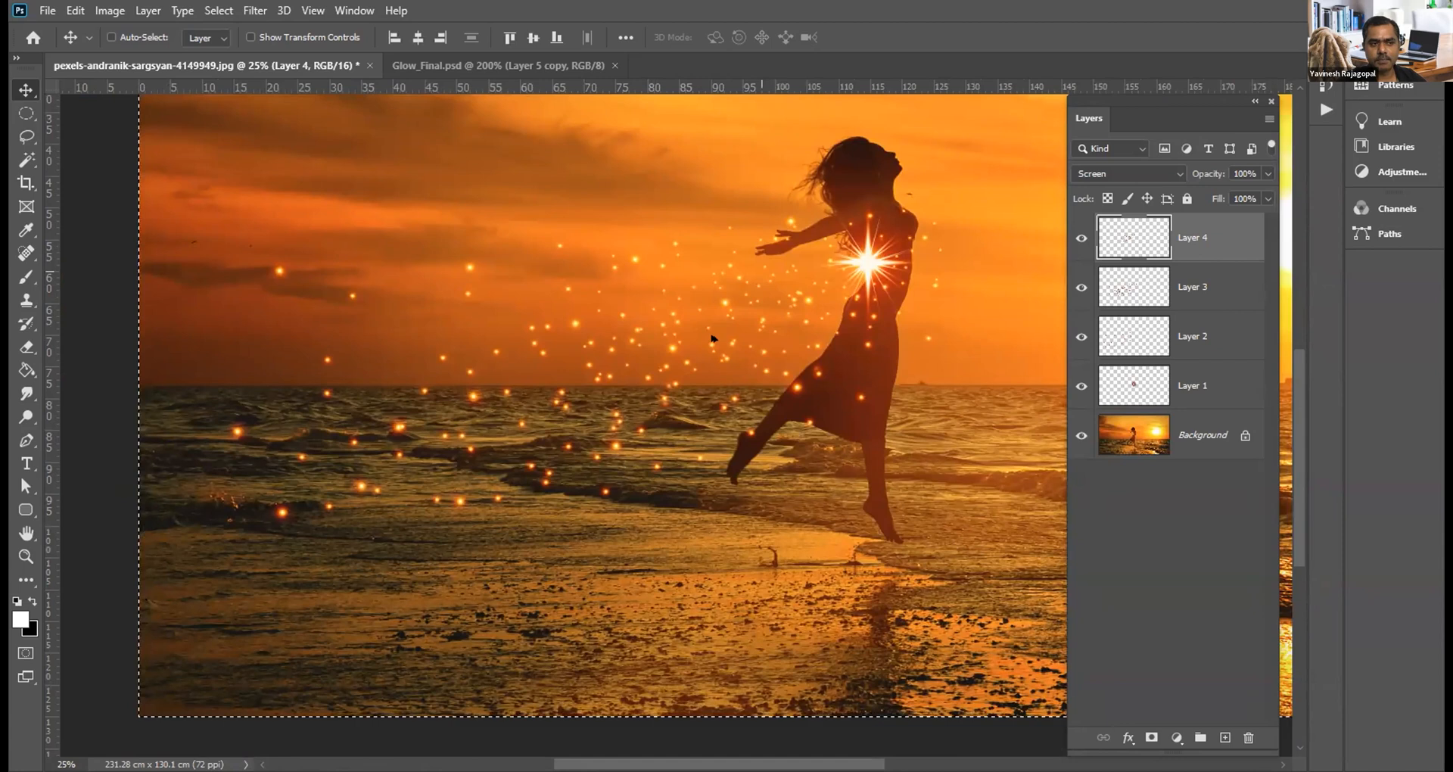
key("ctrl")
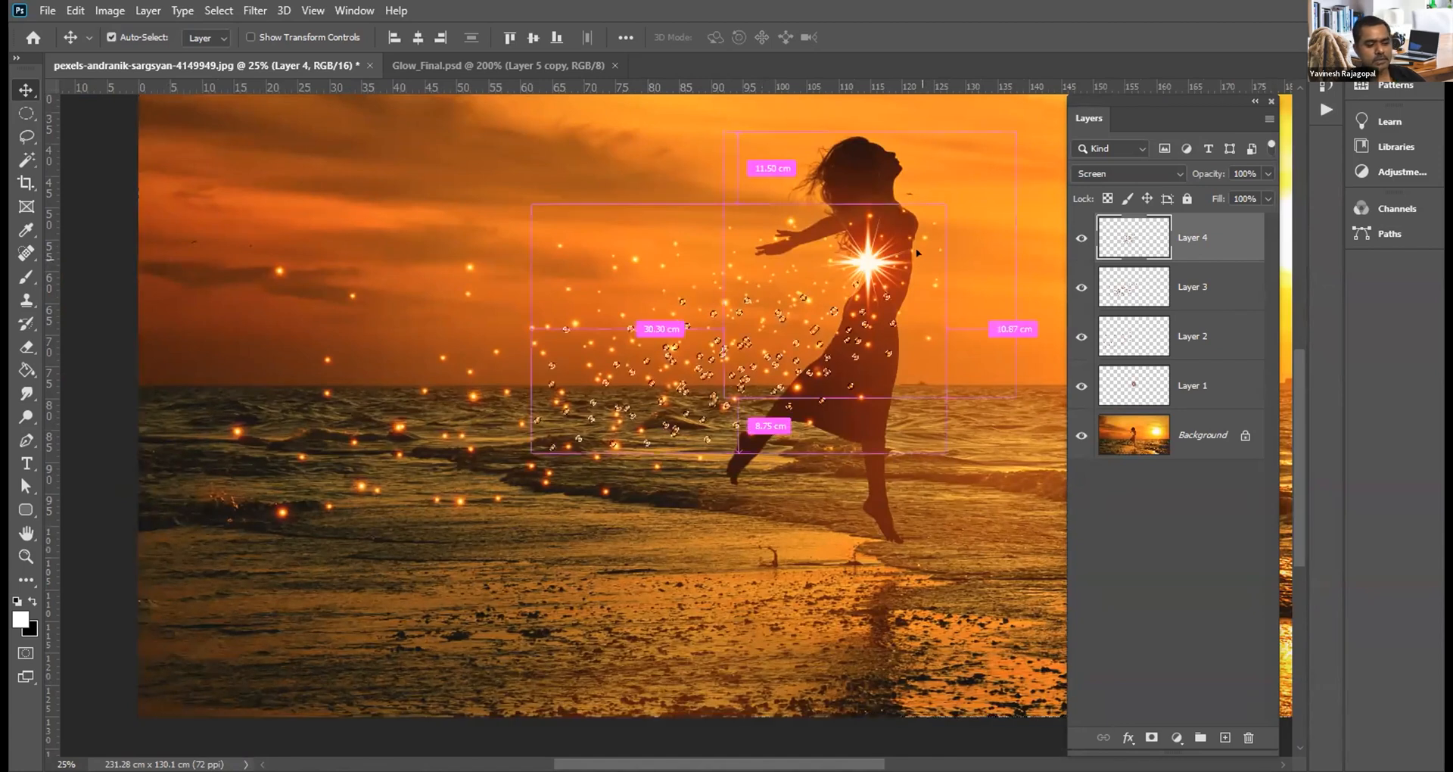
key("ctrl+t")
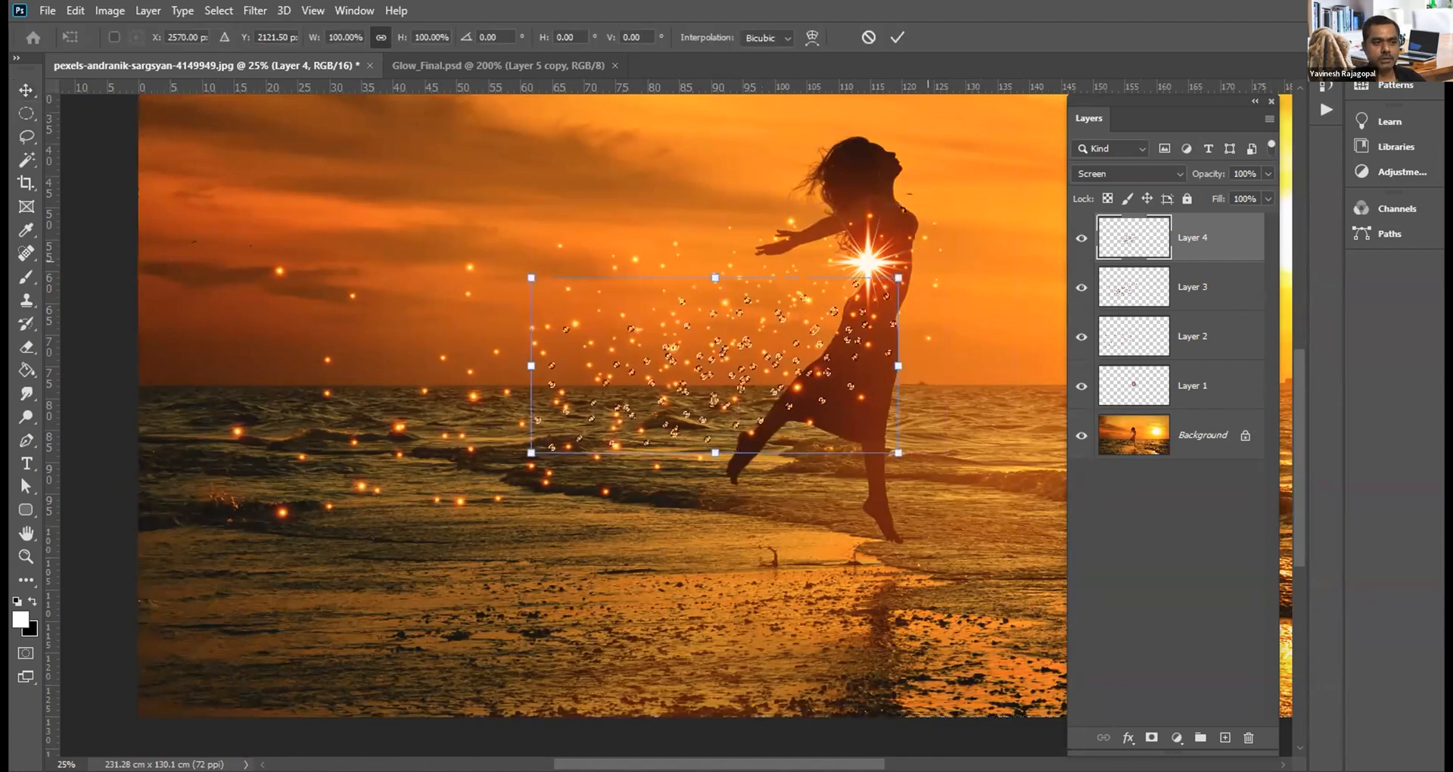
left_click_drag(927, 261, 861, 182)
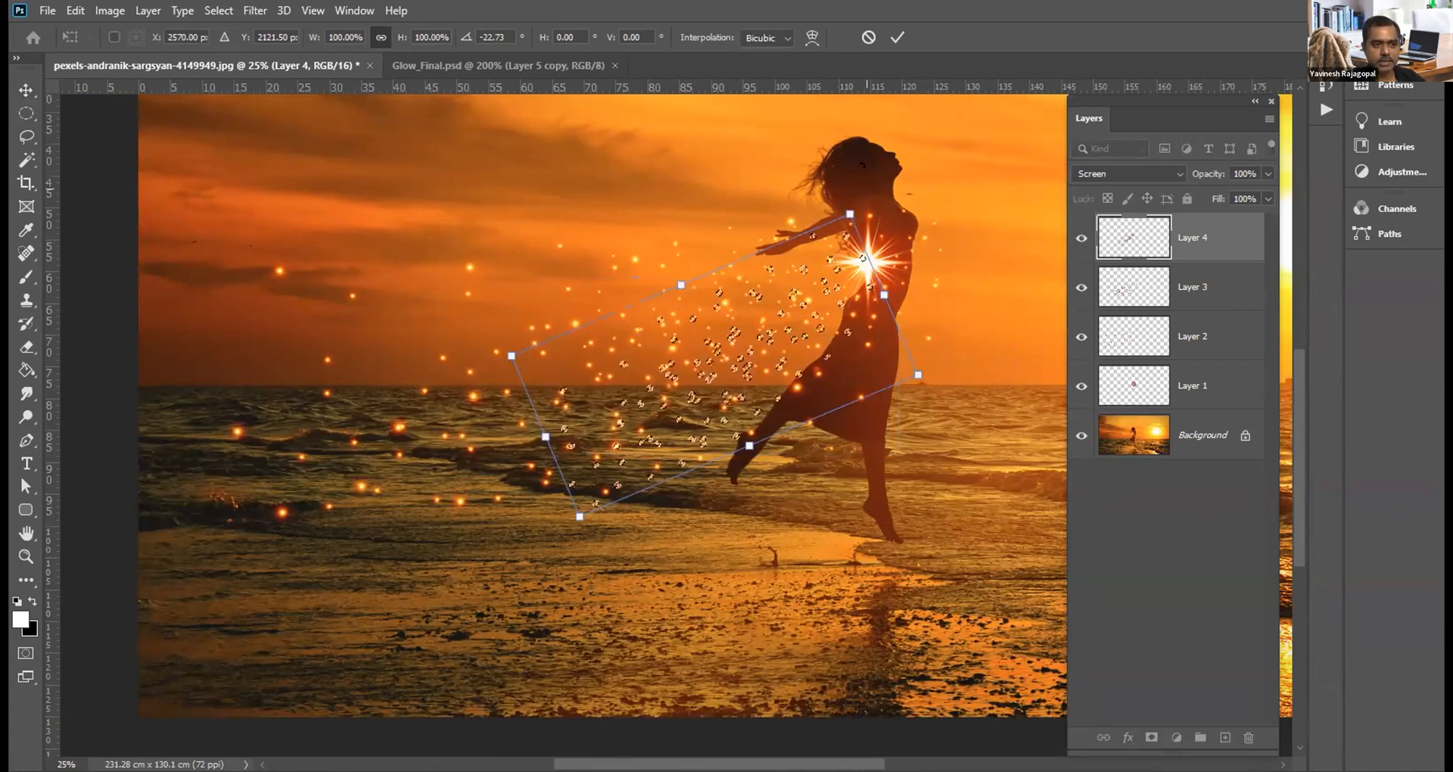
left_click_drag(596, 533, 606, 540)
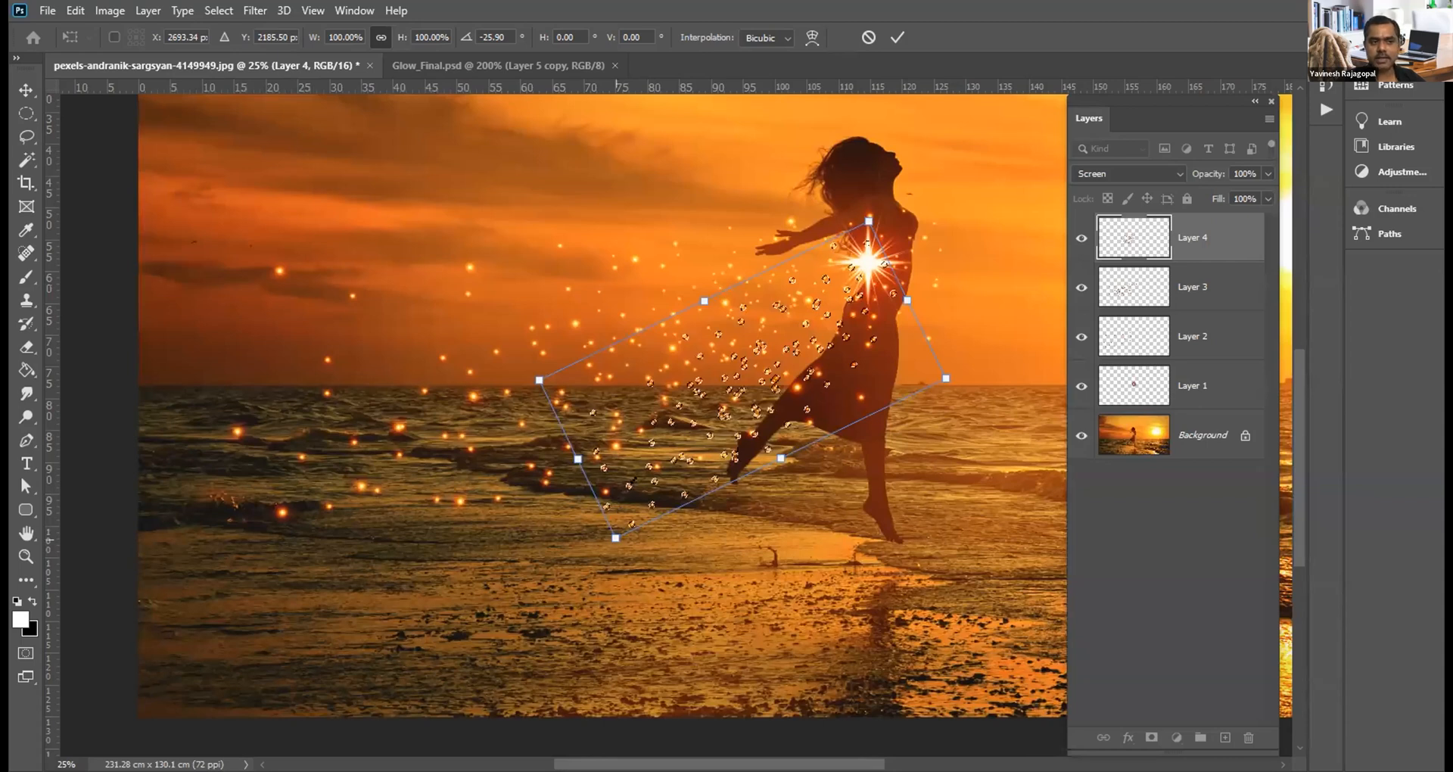
key("Return")
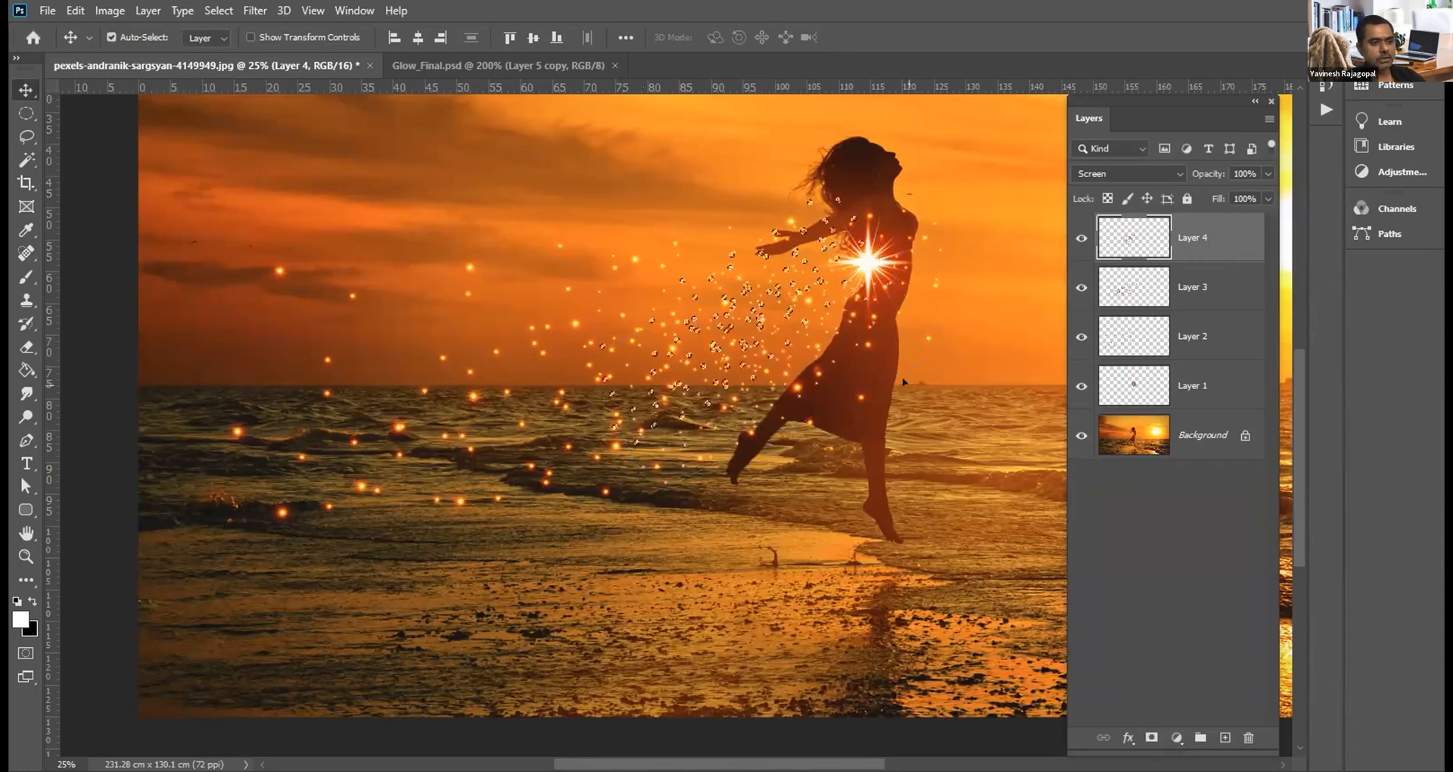
Step: Scale the next cluster copy to about 72%, rotate it to about 36° and place it around the woman's outstretched arm
key("ctrl+t")
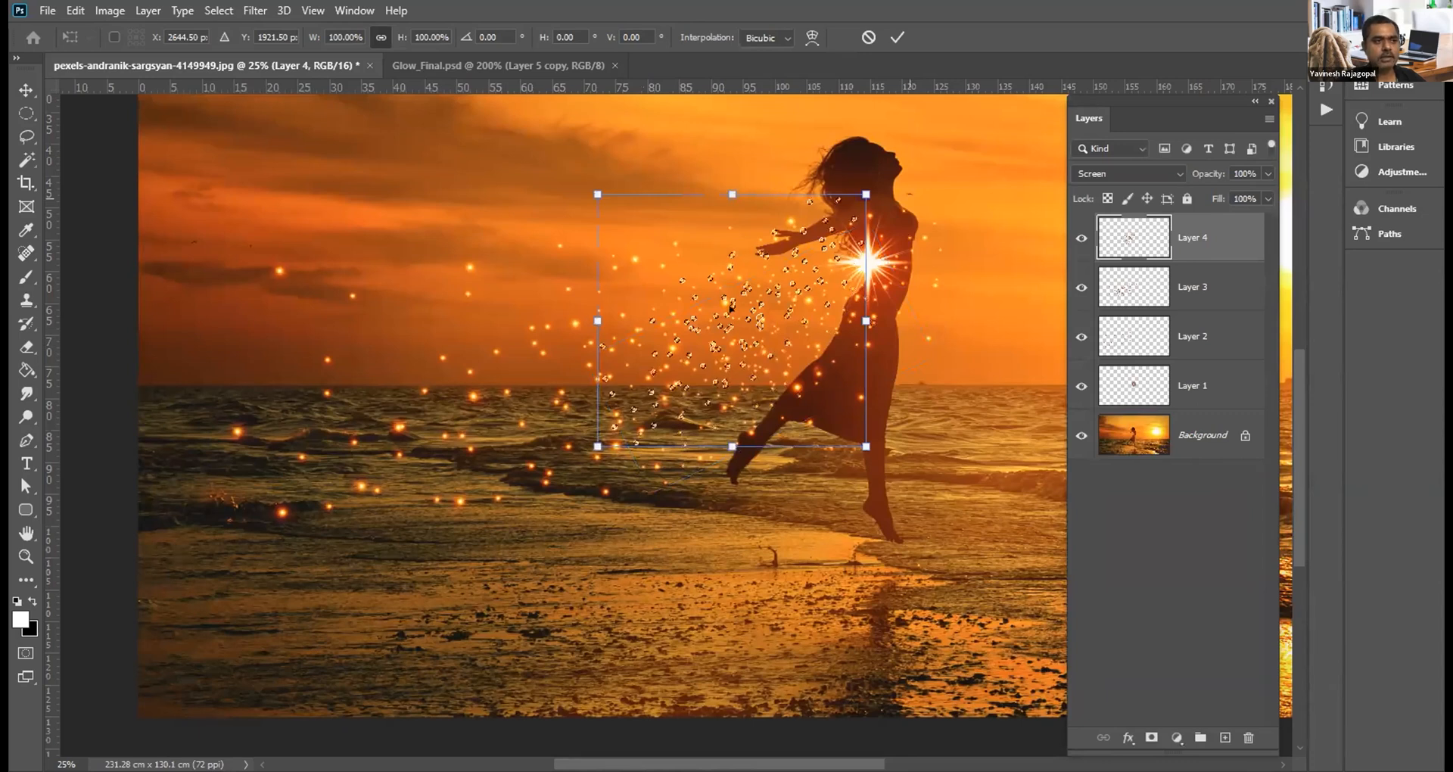
left_click_drag(731, 309, 742, 252)
left_click_drag(593, 390, 548, 279)
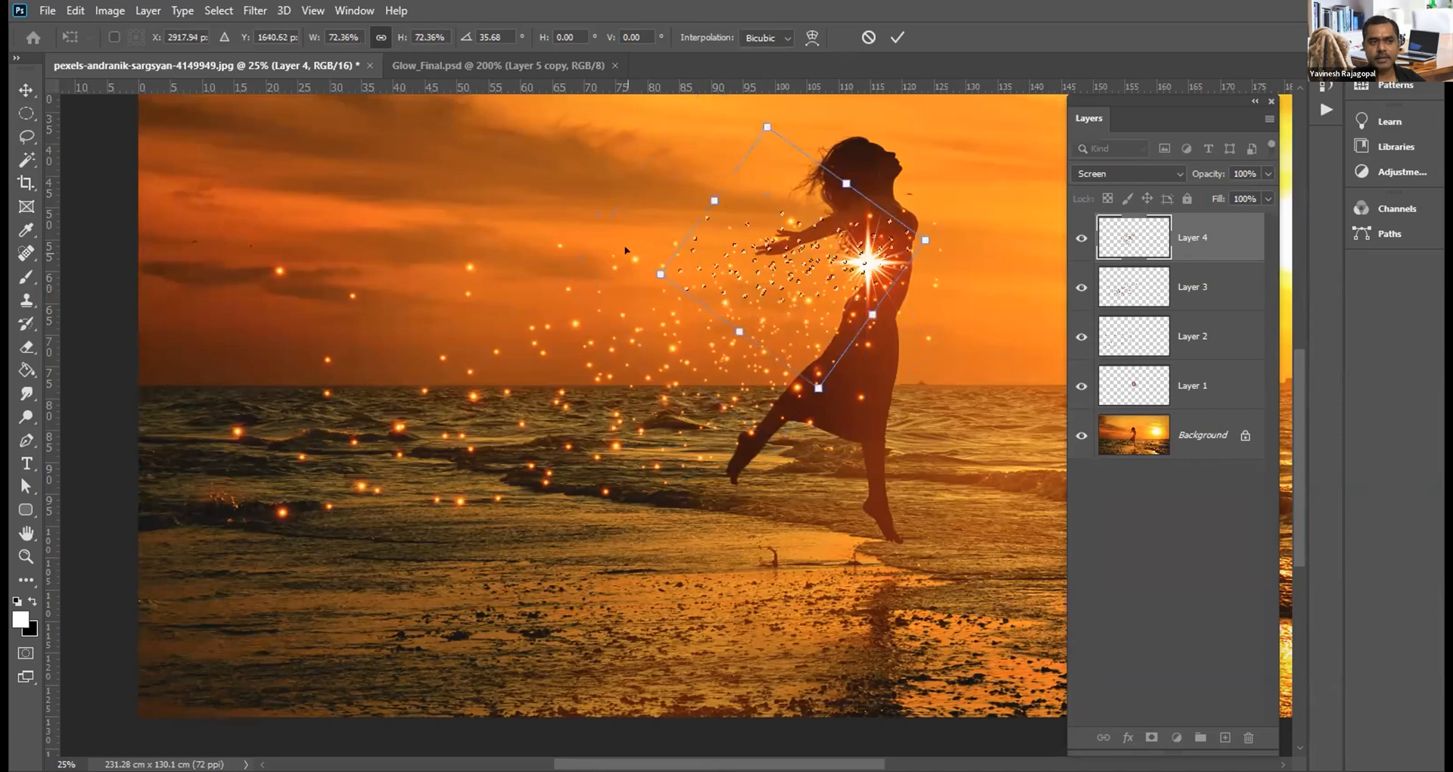
key("Return")
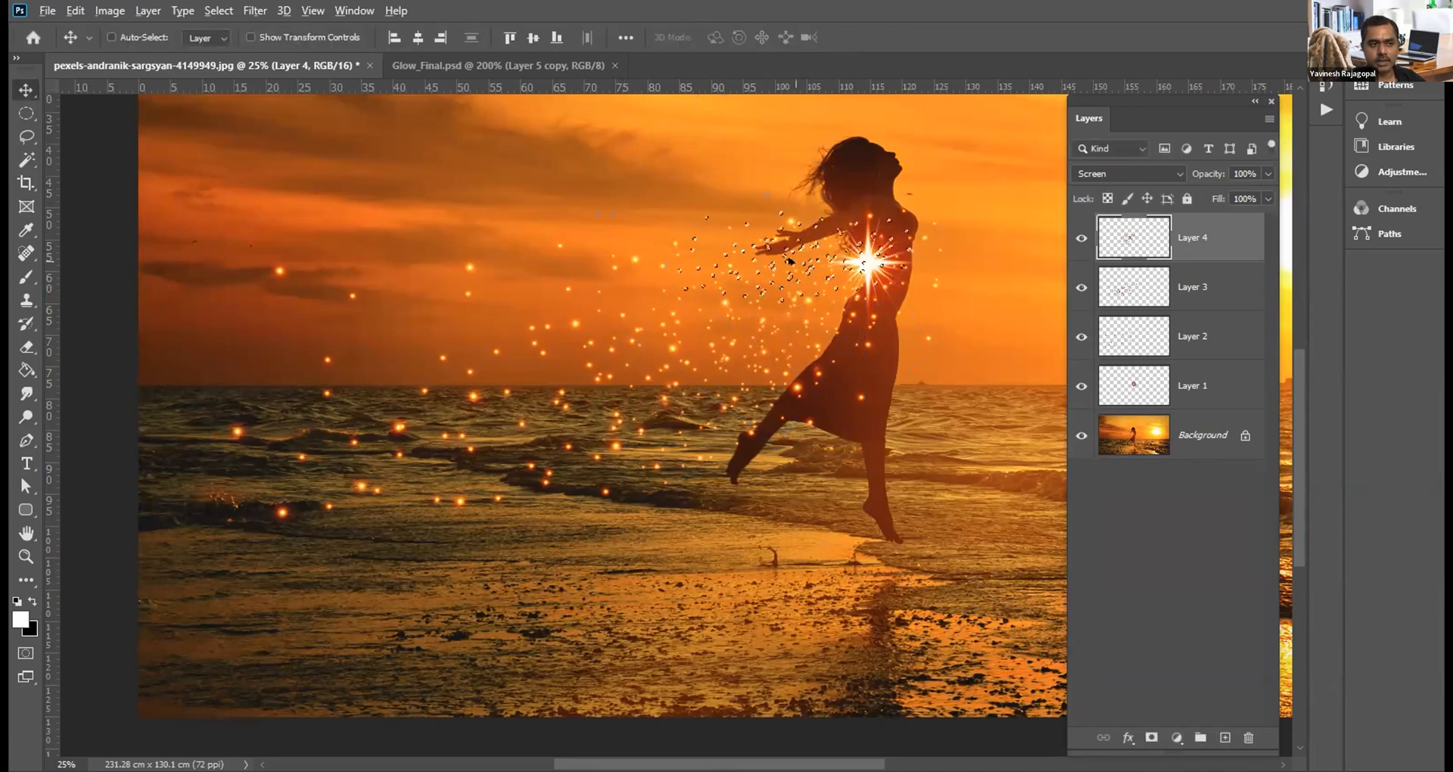
Step: Place a copy of Layer 4's cluster lower beside the woman, rotate it to about -23.9° and scale it to about 84.5%
left_click_drag(787, 260, 787, 261)
left_click_drag(786, 292, 783, 326)
key("ctrl+t")
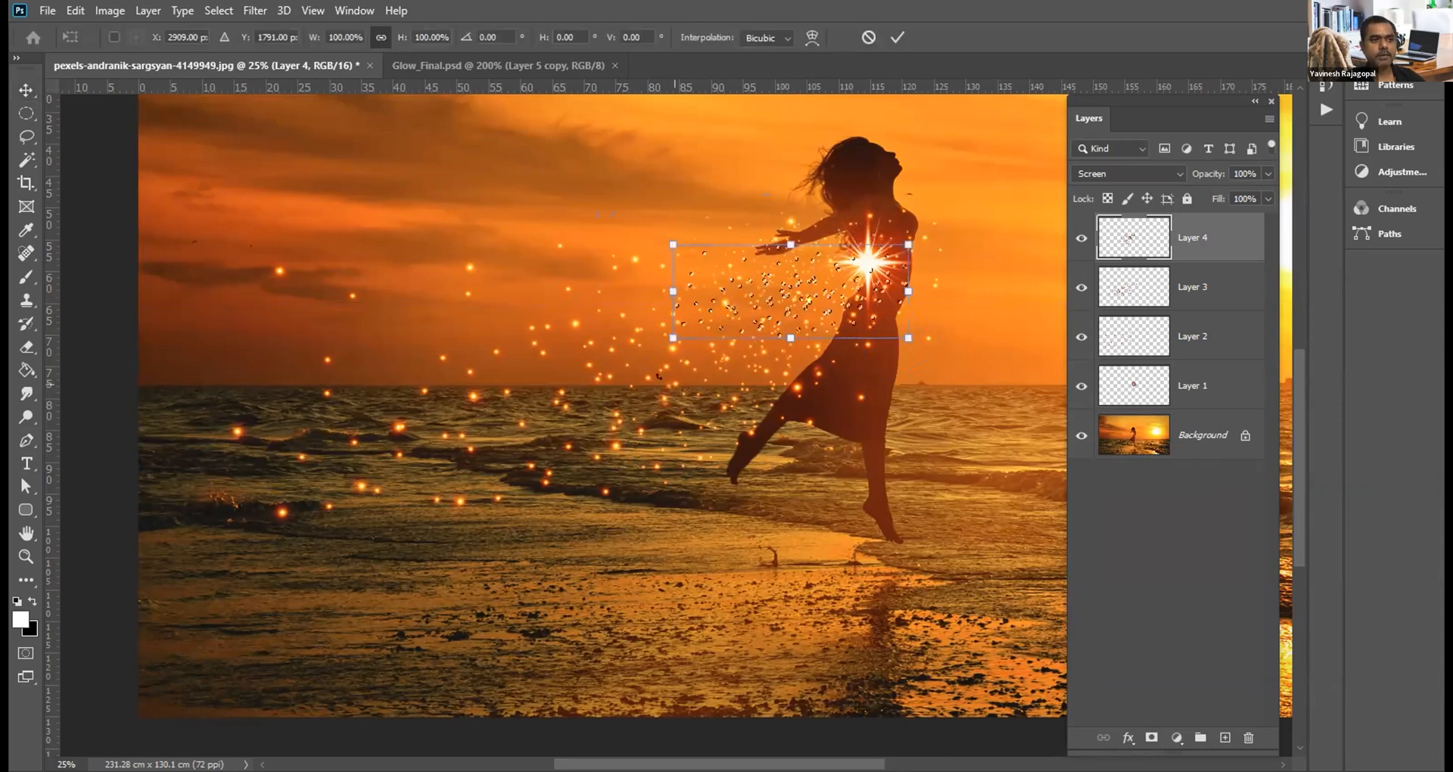
left_click_drag(649, 298, 657, 290)
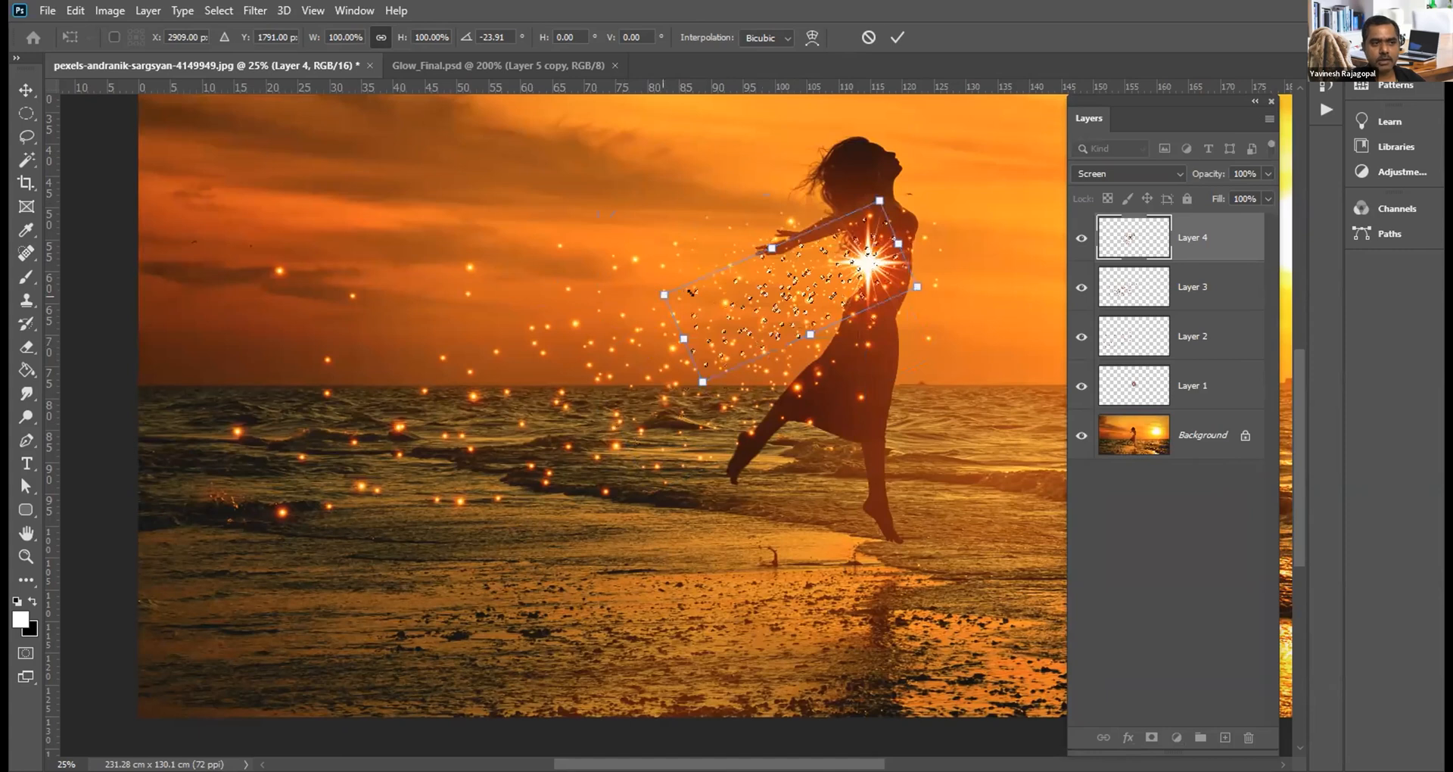
left_click_drag(663, 295, 704, 293)
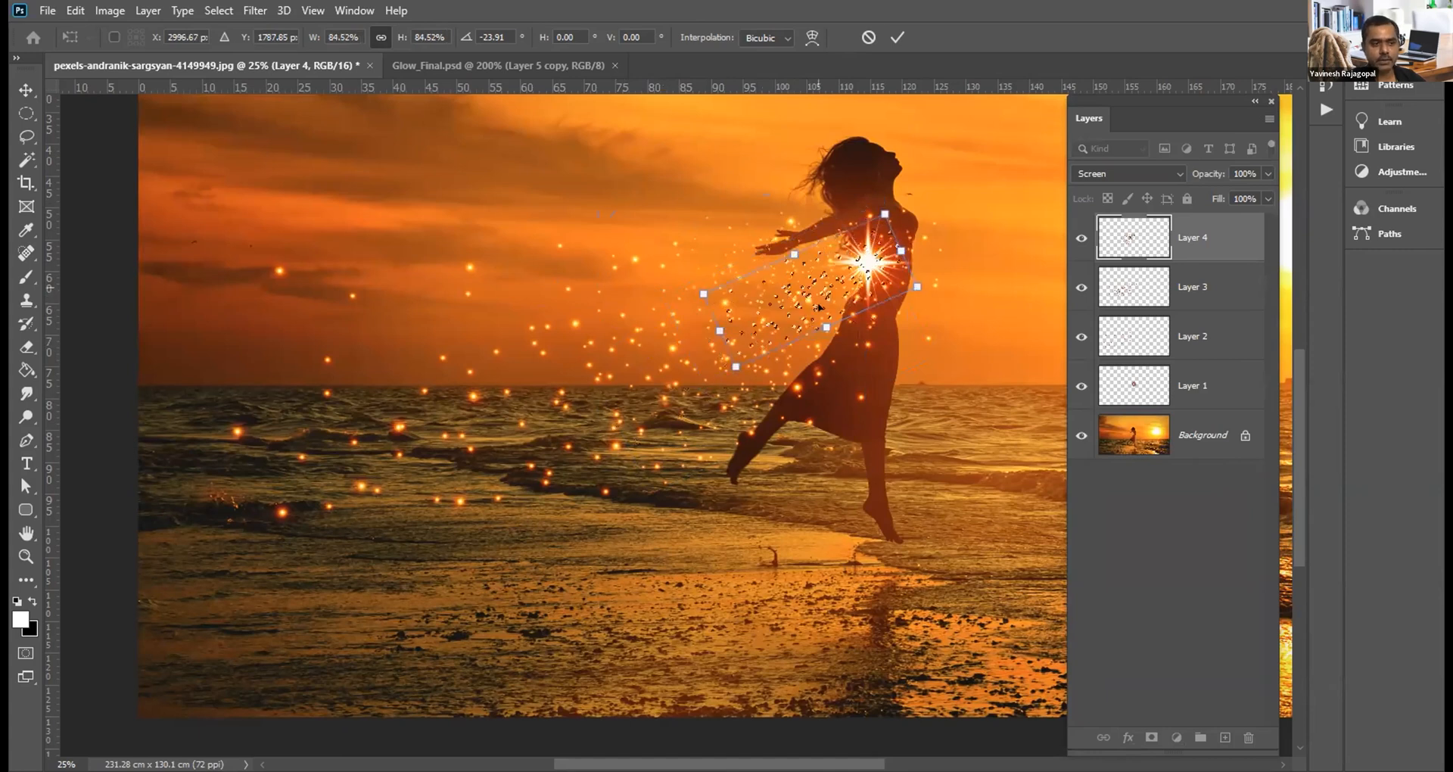
key("Return")
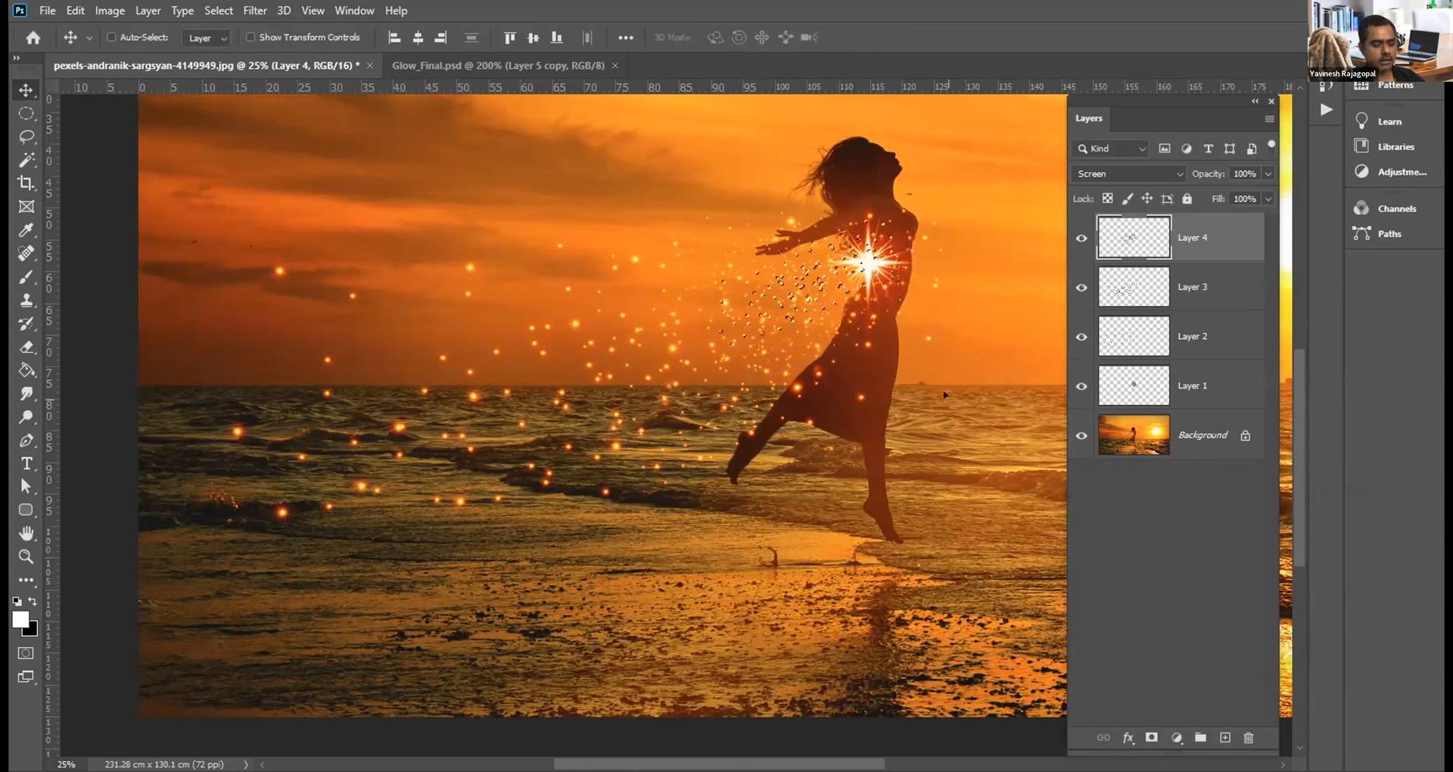
Step: Shrink the copied cluster with Free Transform and place another copy between the woman's waist and her outstretched arm
key("ctrl+t")
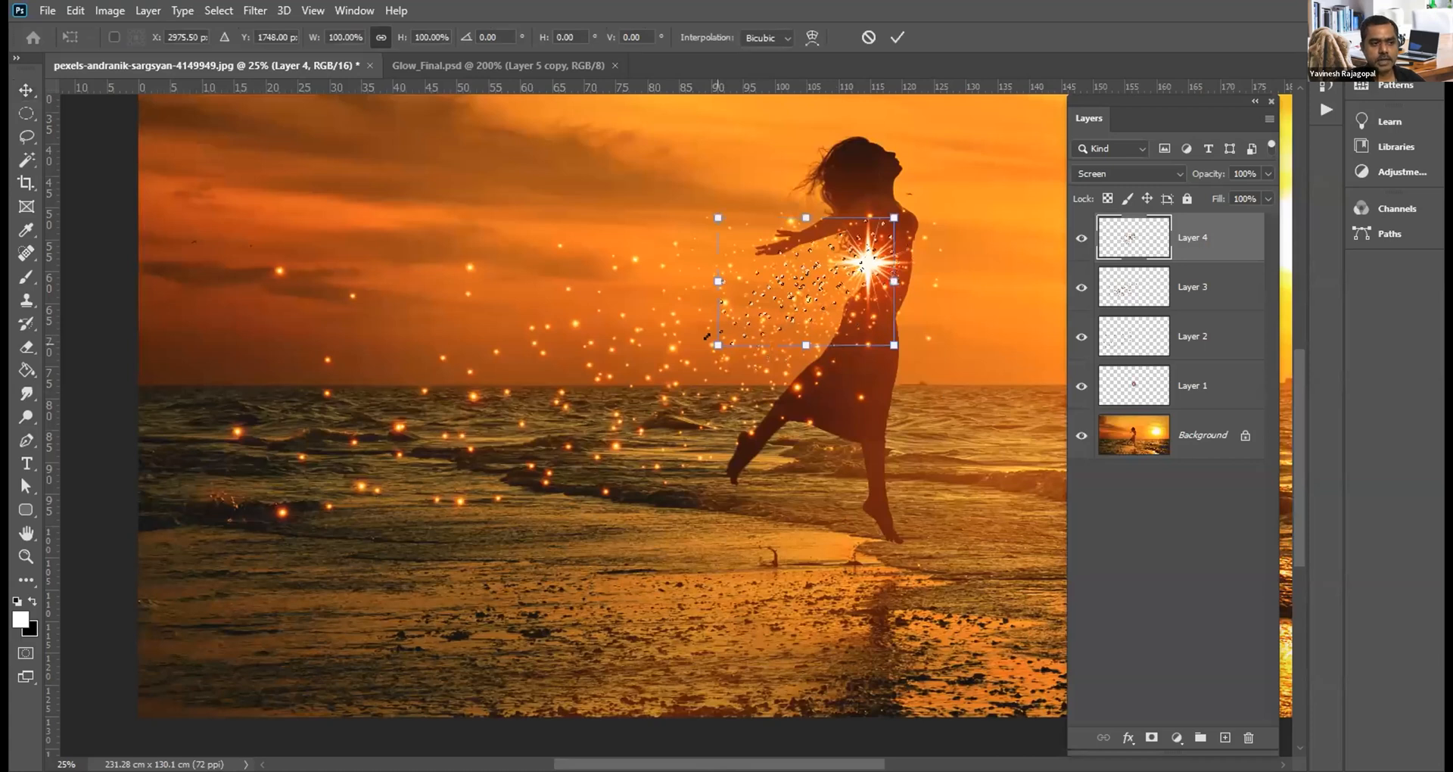
key("Return")
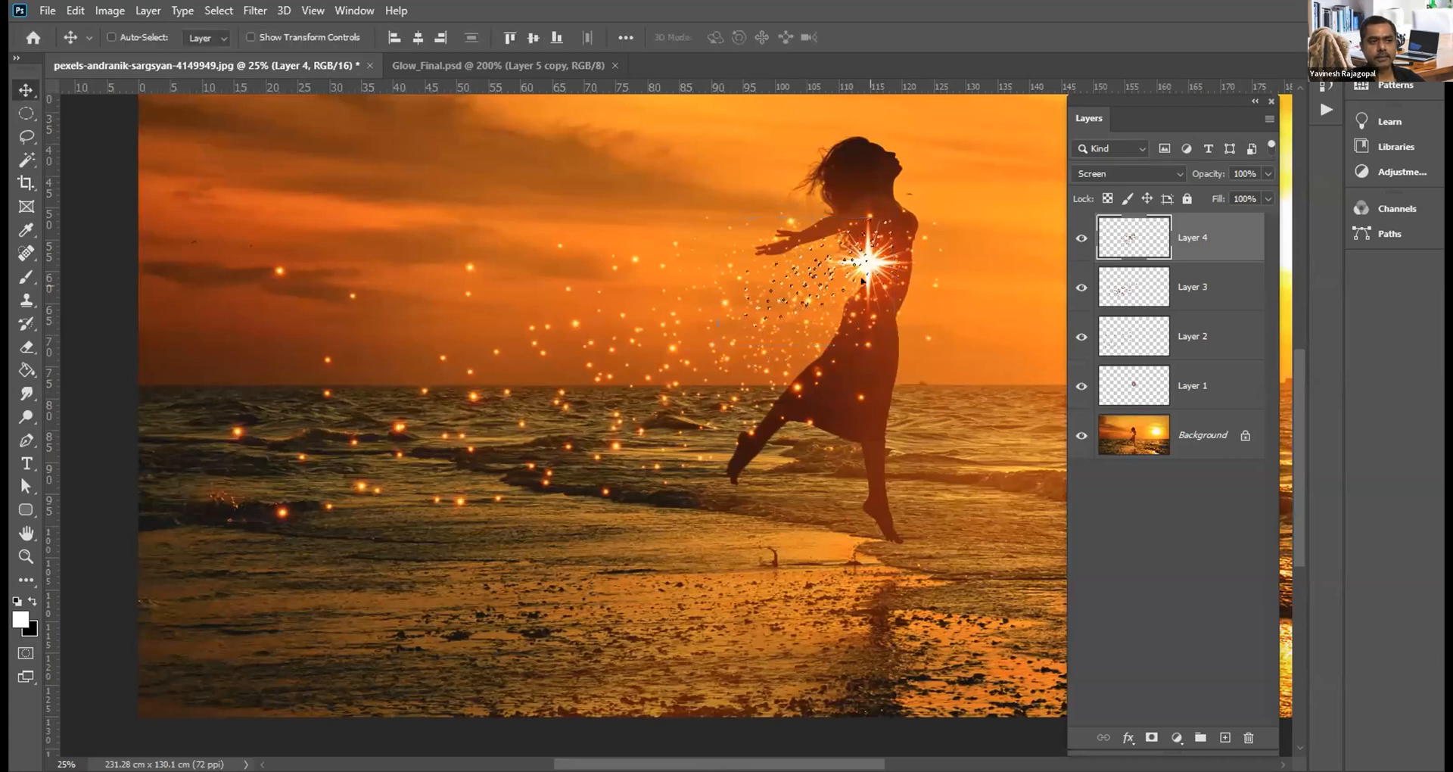
scroll(861, 264, "up", 2)
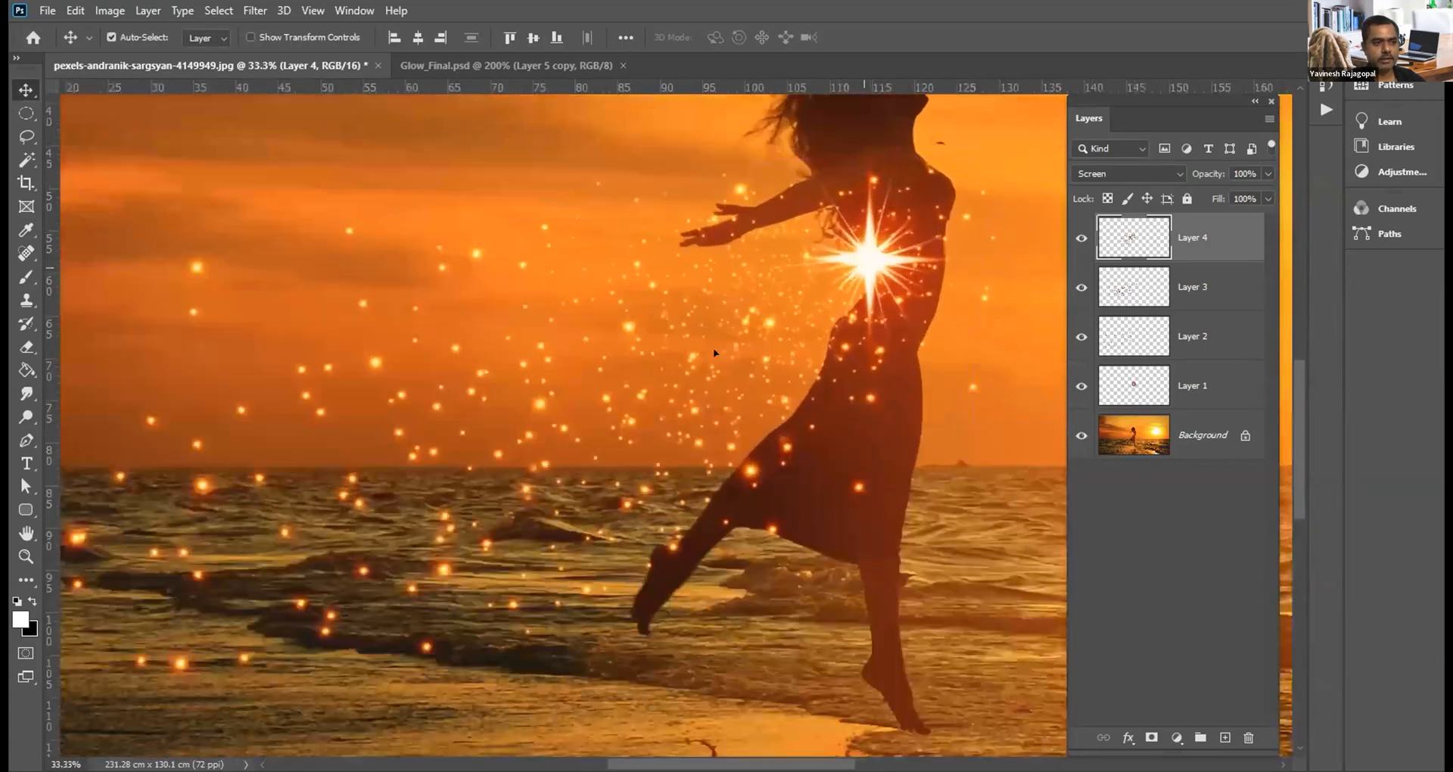
scroll(730, 276, "up", 1)
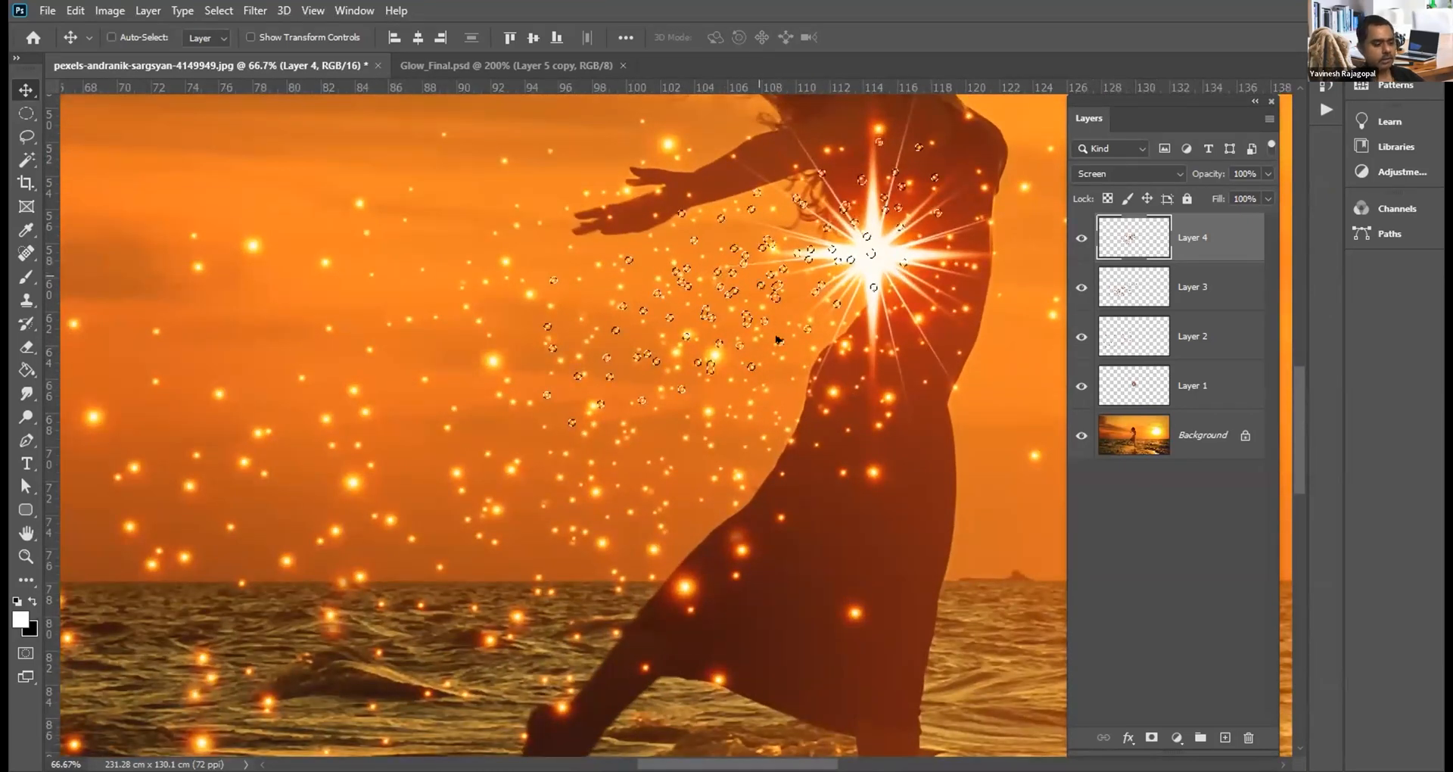
key("ctrl+t")
left_click_drag(777, 339, 803, 413)
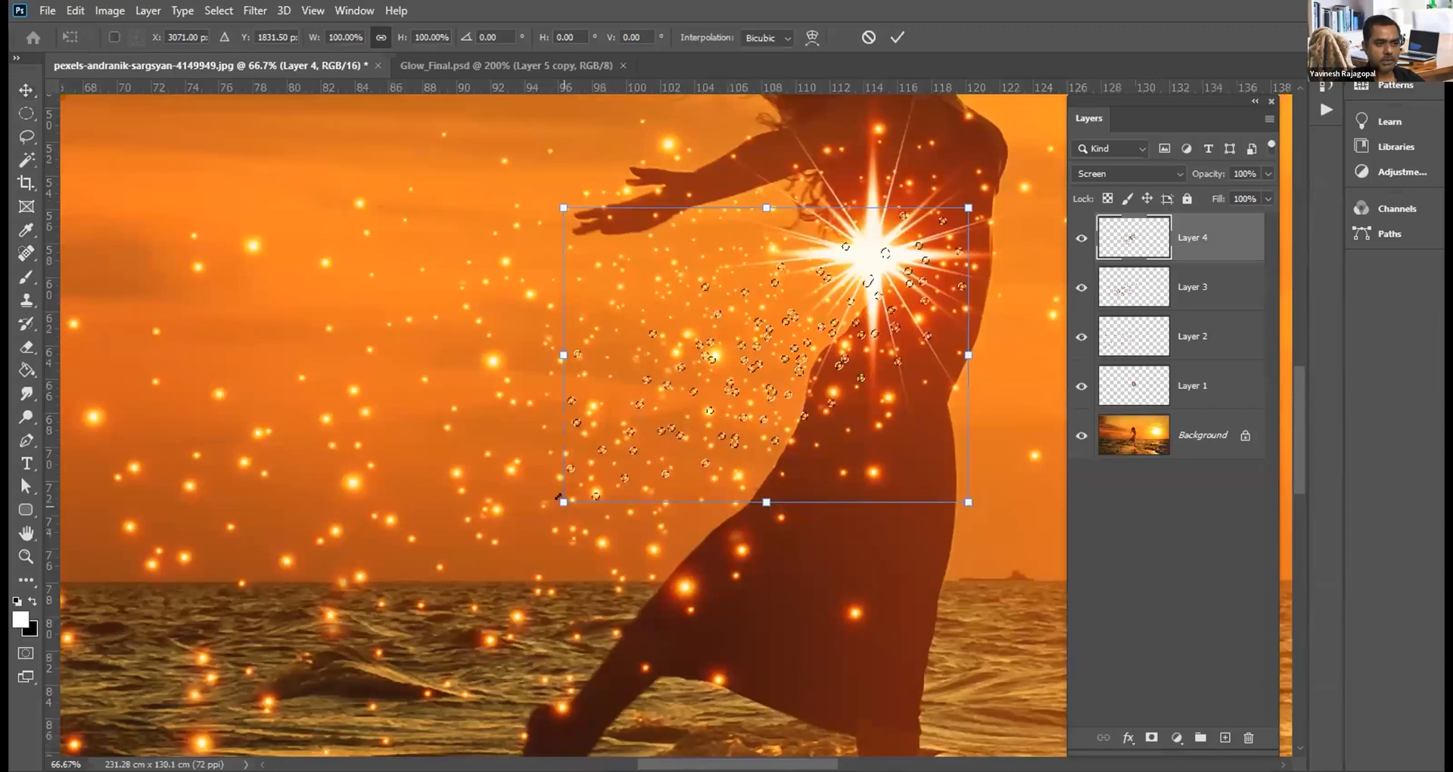
key("Return")
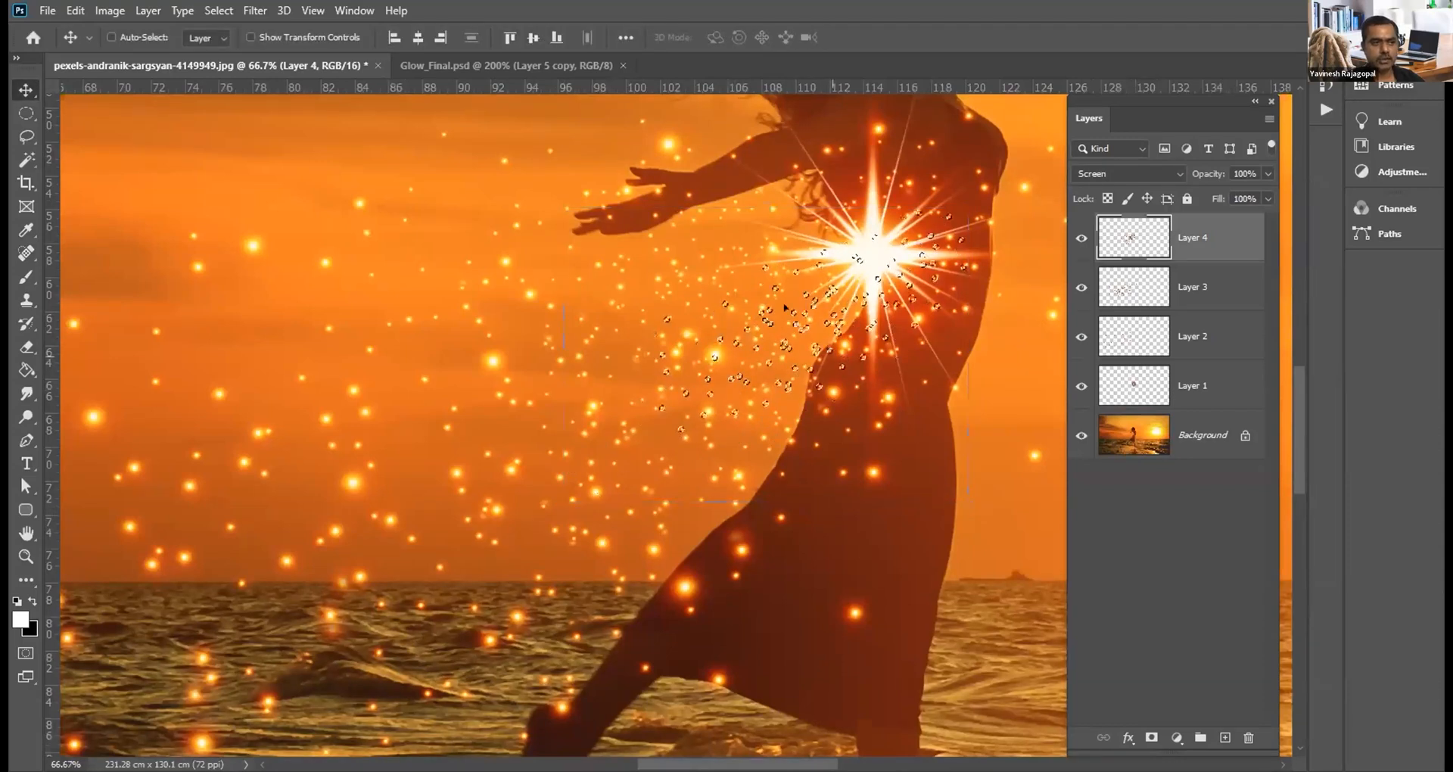
Step: Place further copies of the cluster around the flare on the woman's back, shrinking them with Free Transform, and deselect
left_click_drag(819, 376, 774, 290)
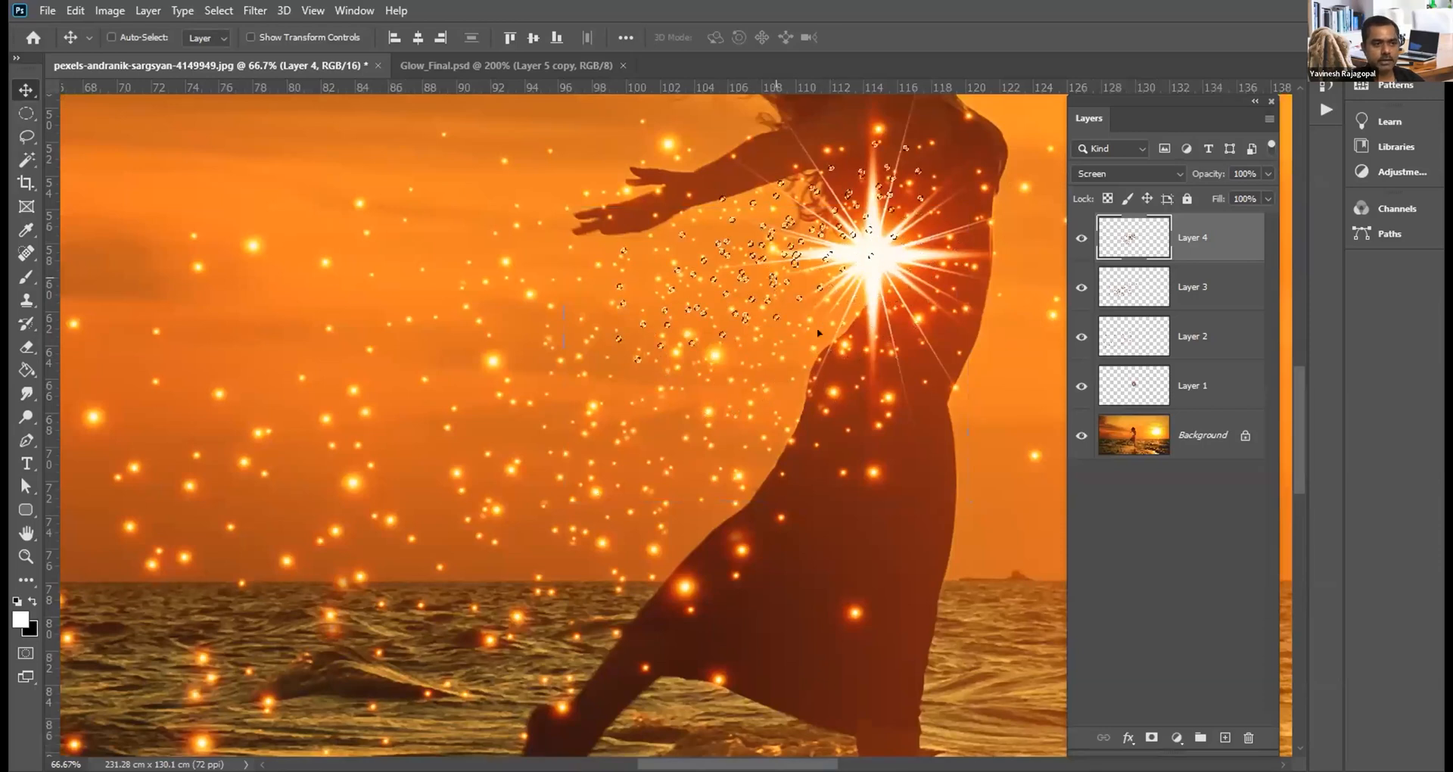
left_click_drag(832, 321, 908, 321)
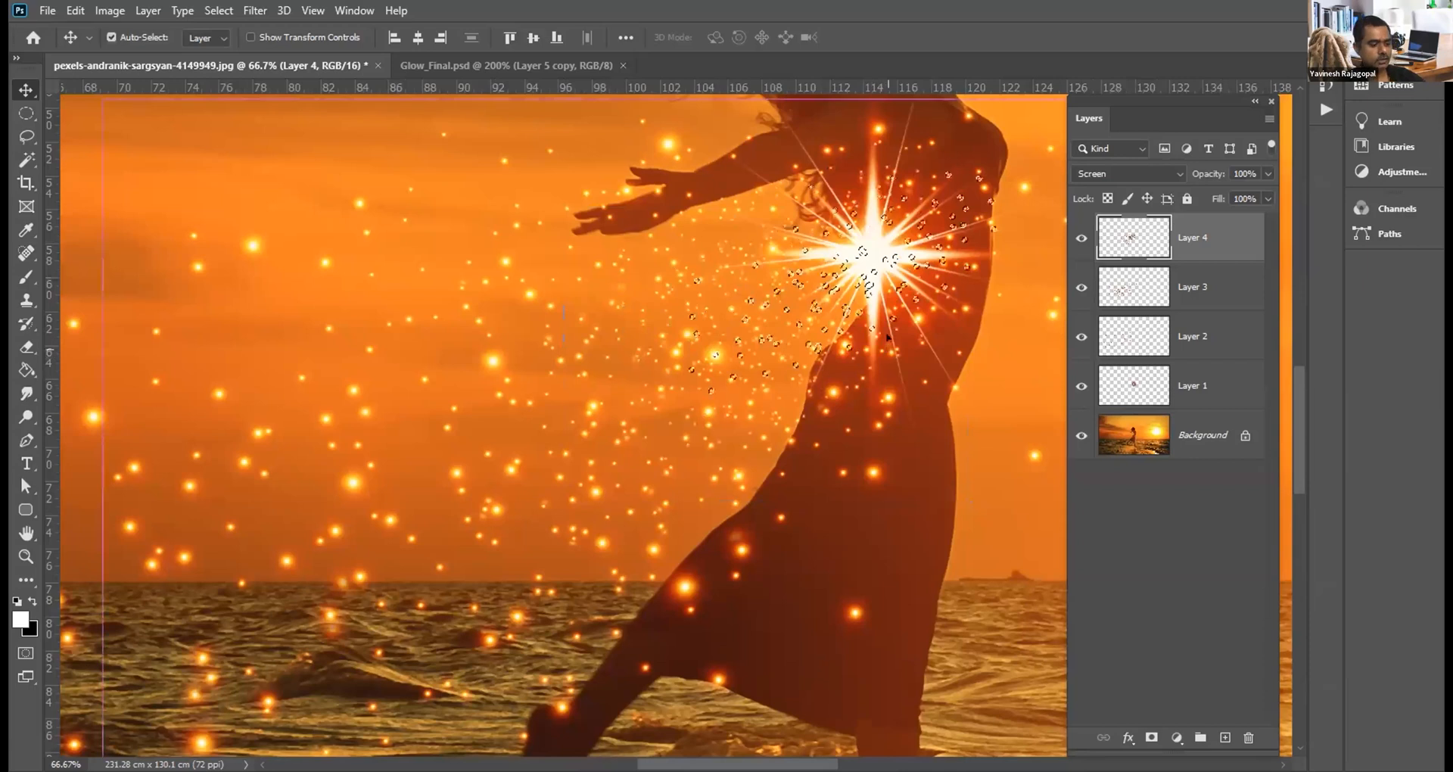
key("ctrl+t")
left_click_drag(997, 168, 939, 179)
key("Return")
left_click_drag(854, 292, 833, 248)
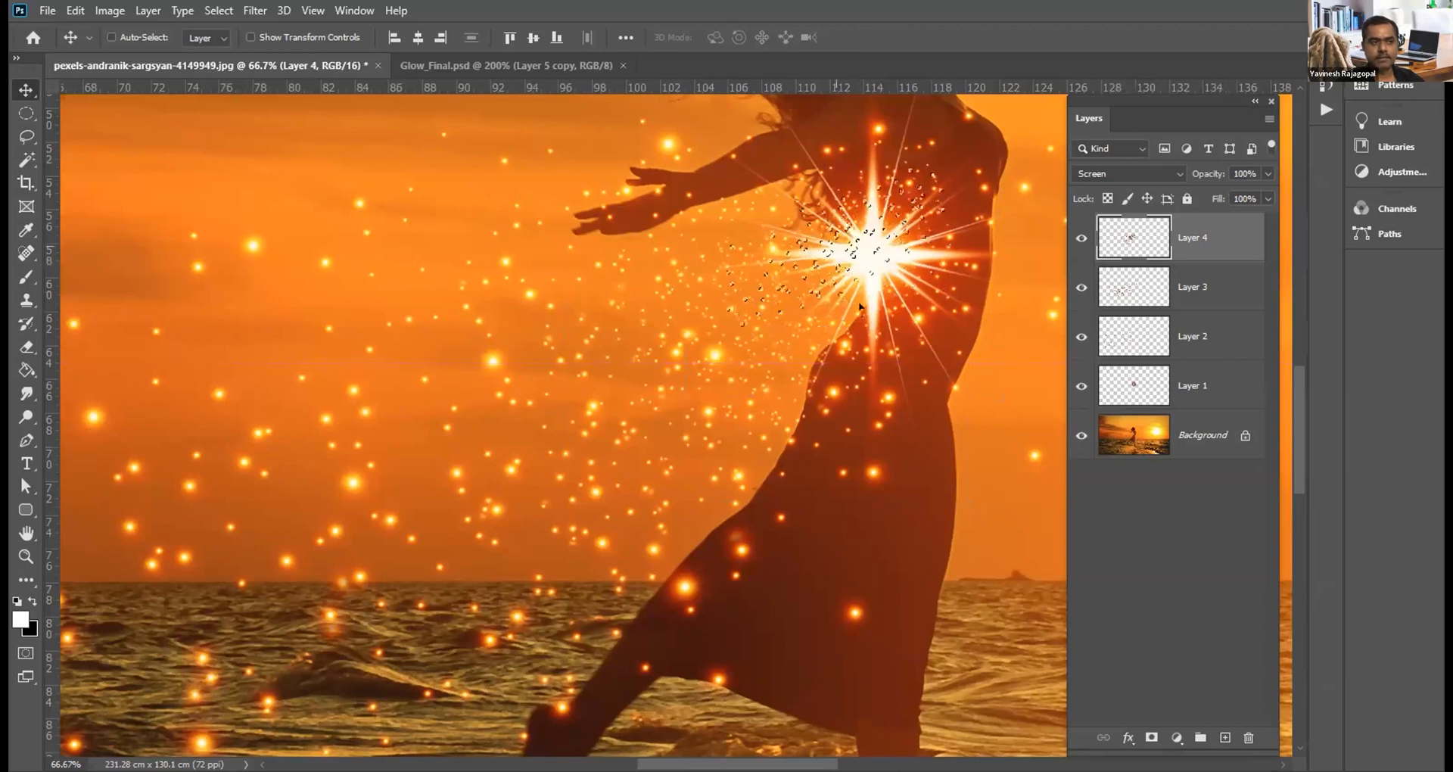
key("ctrl+d")
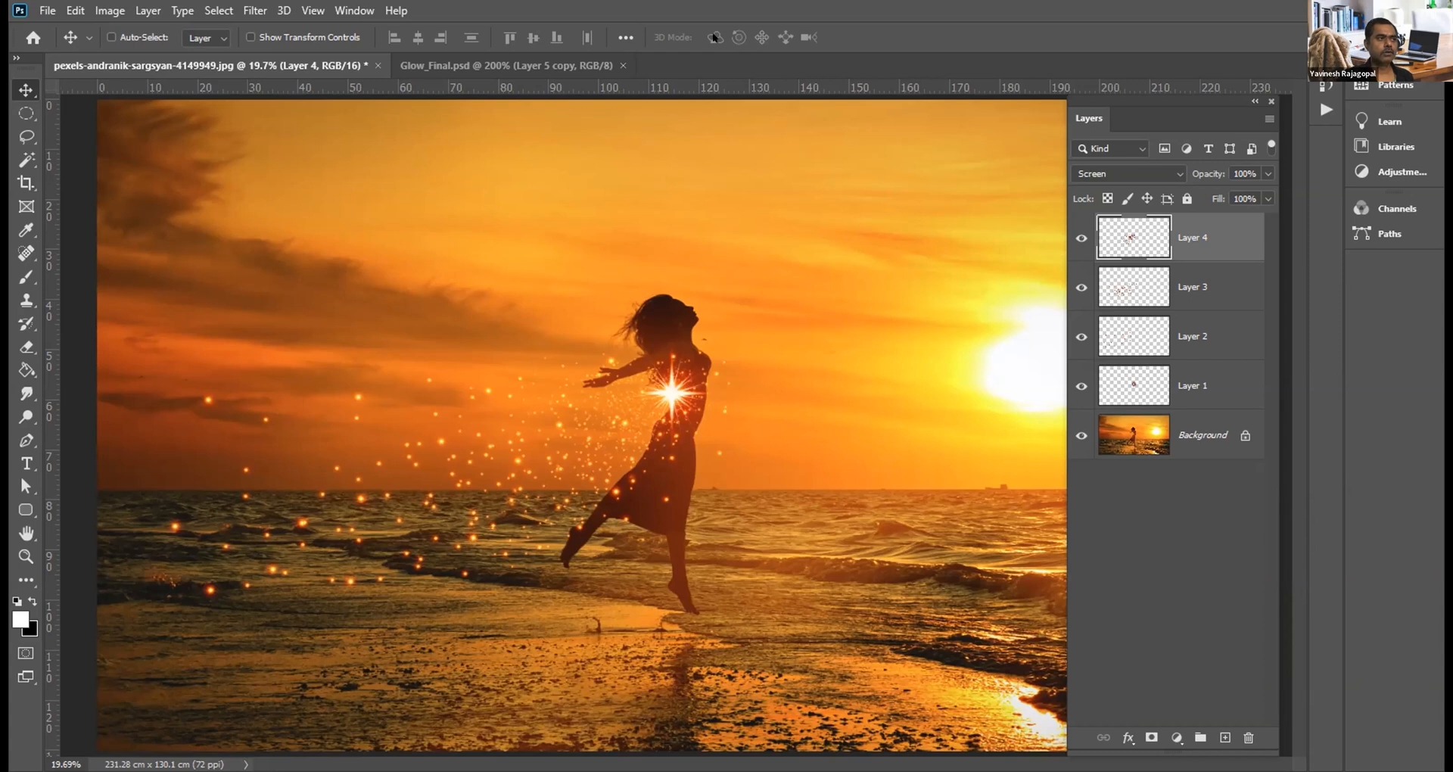
Step: Look up the Layer Via Copy command for duplicating a layer
left_click(221, 9)
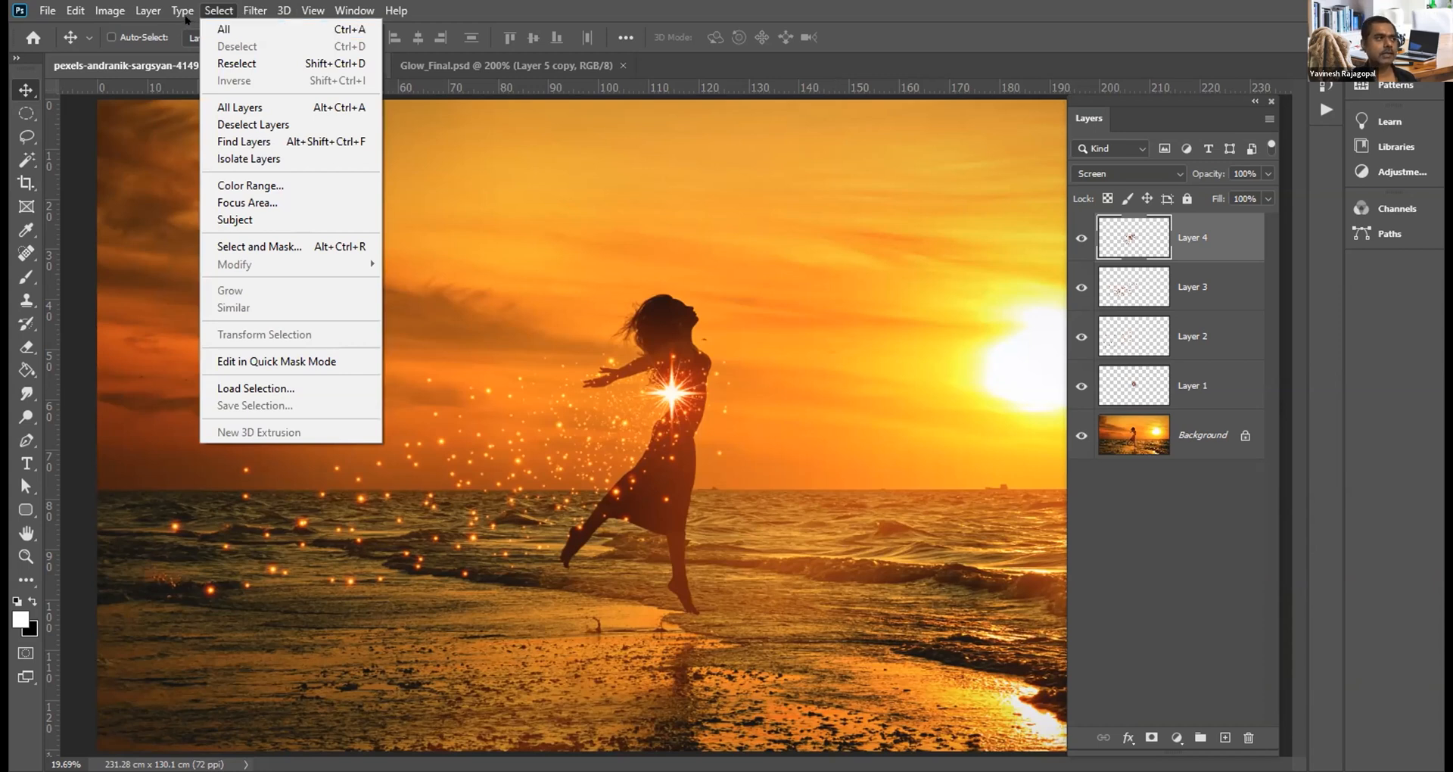
key("Escape")
left_click(151, 15)
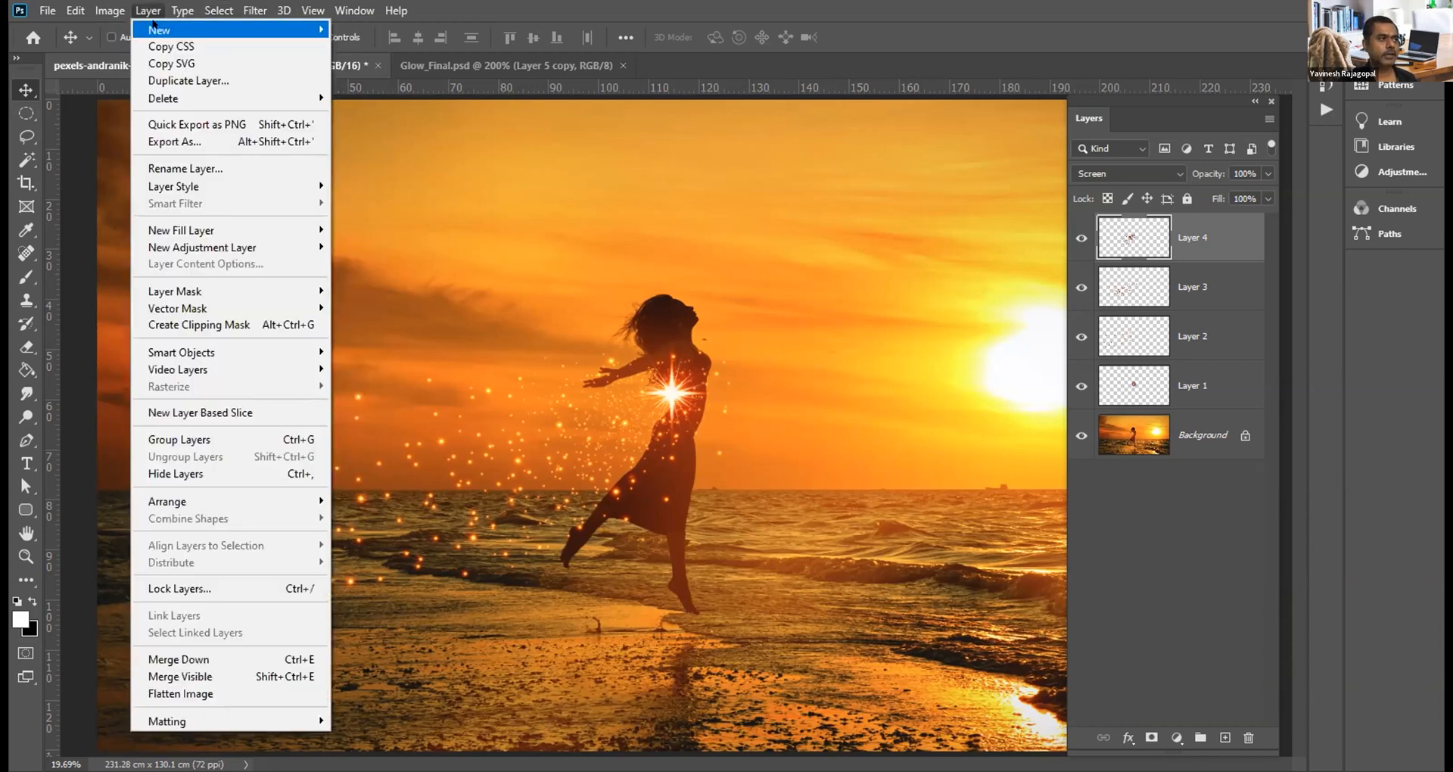
mouse_move(158, 29)
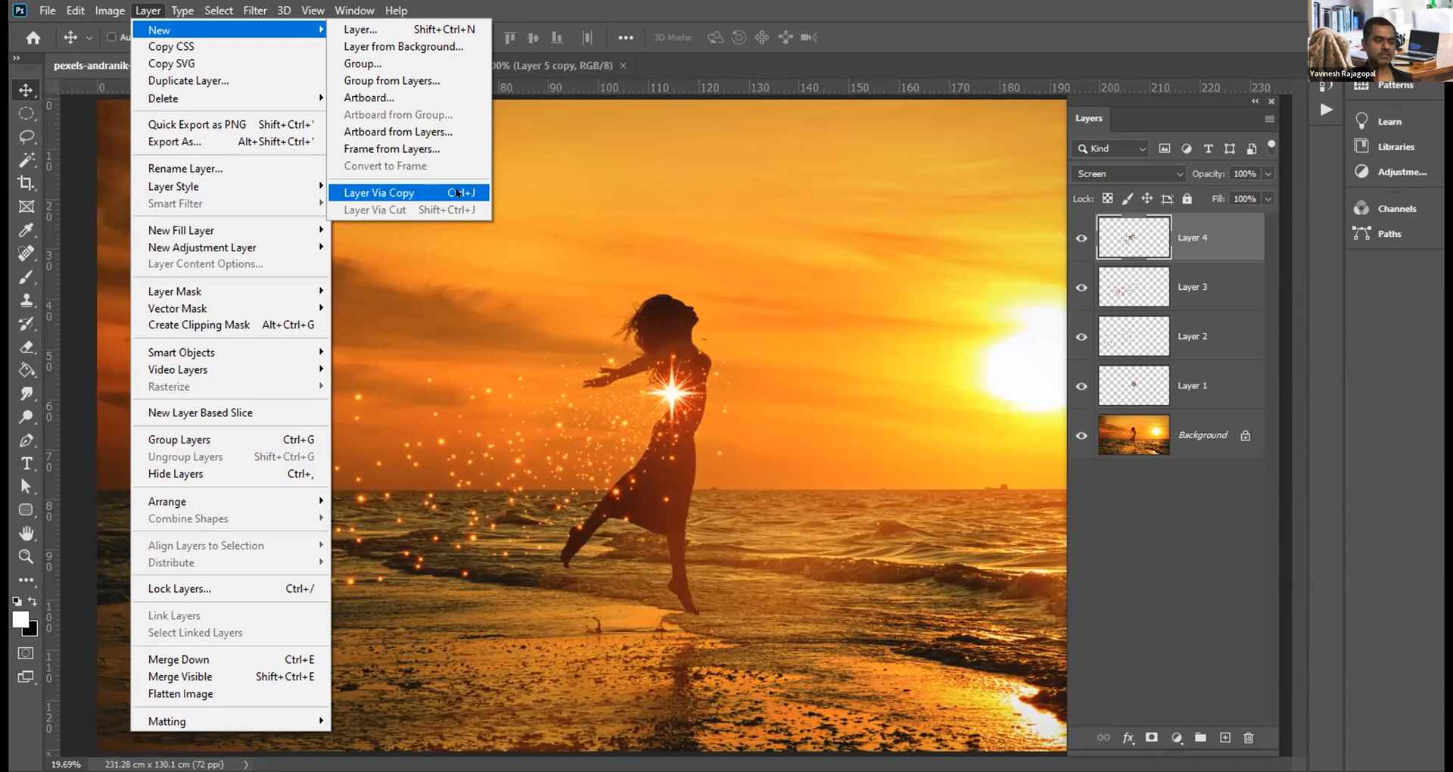
left_click(559, 348)
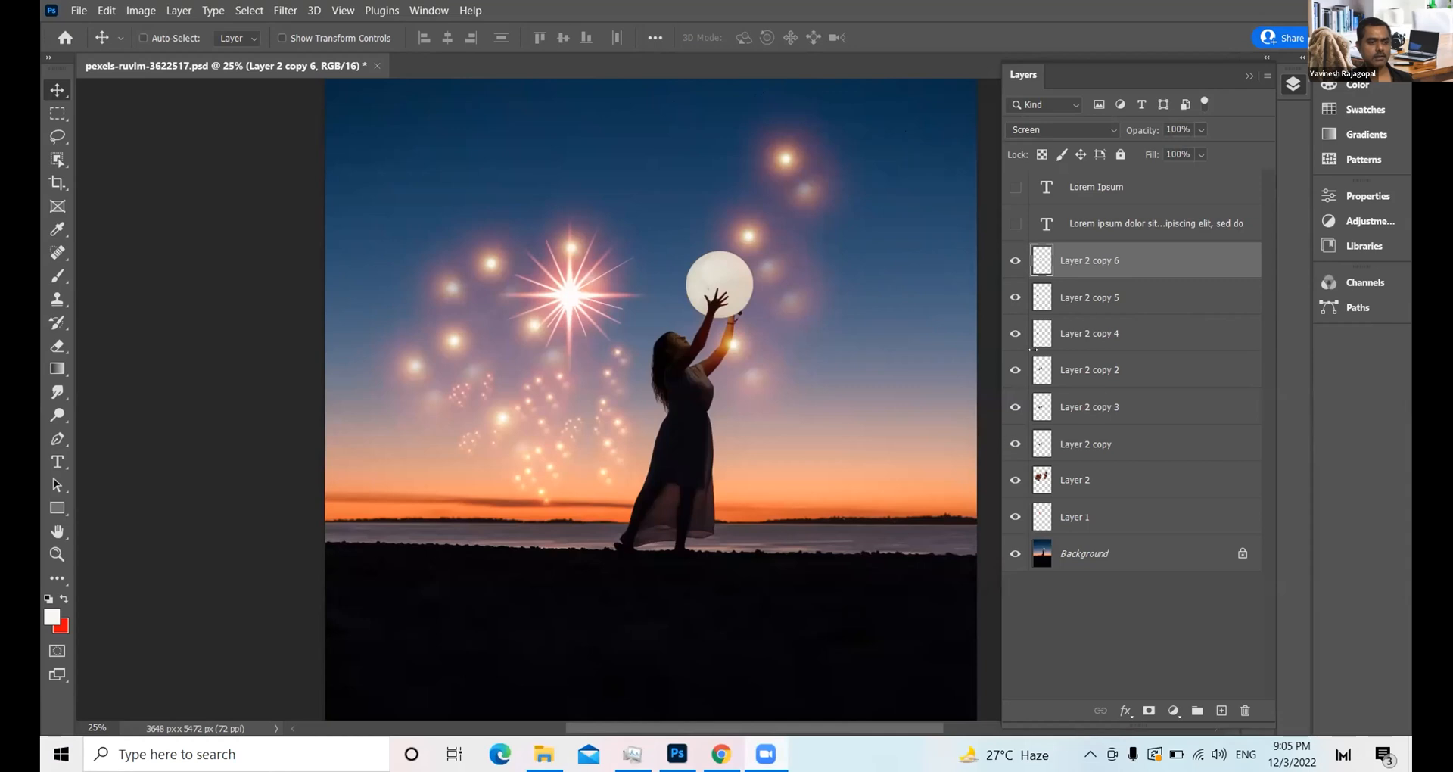
Step: Hide and show Layer 2 copy 6 to check which particles it contains
left_click(1010, 257)
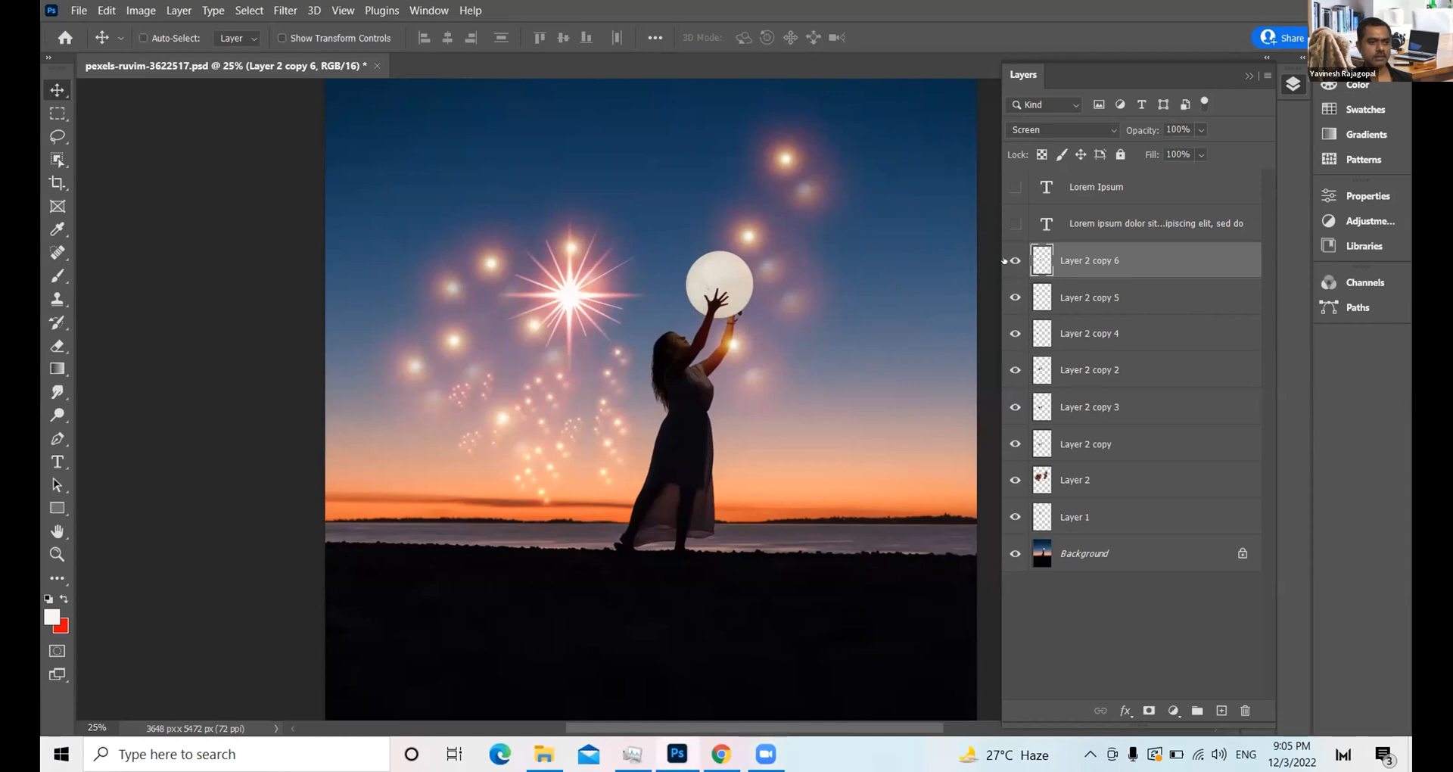
left_click(1015, 258)
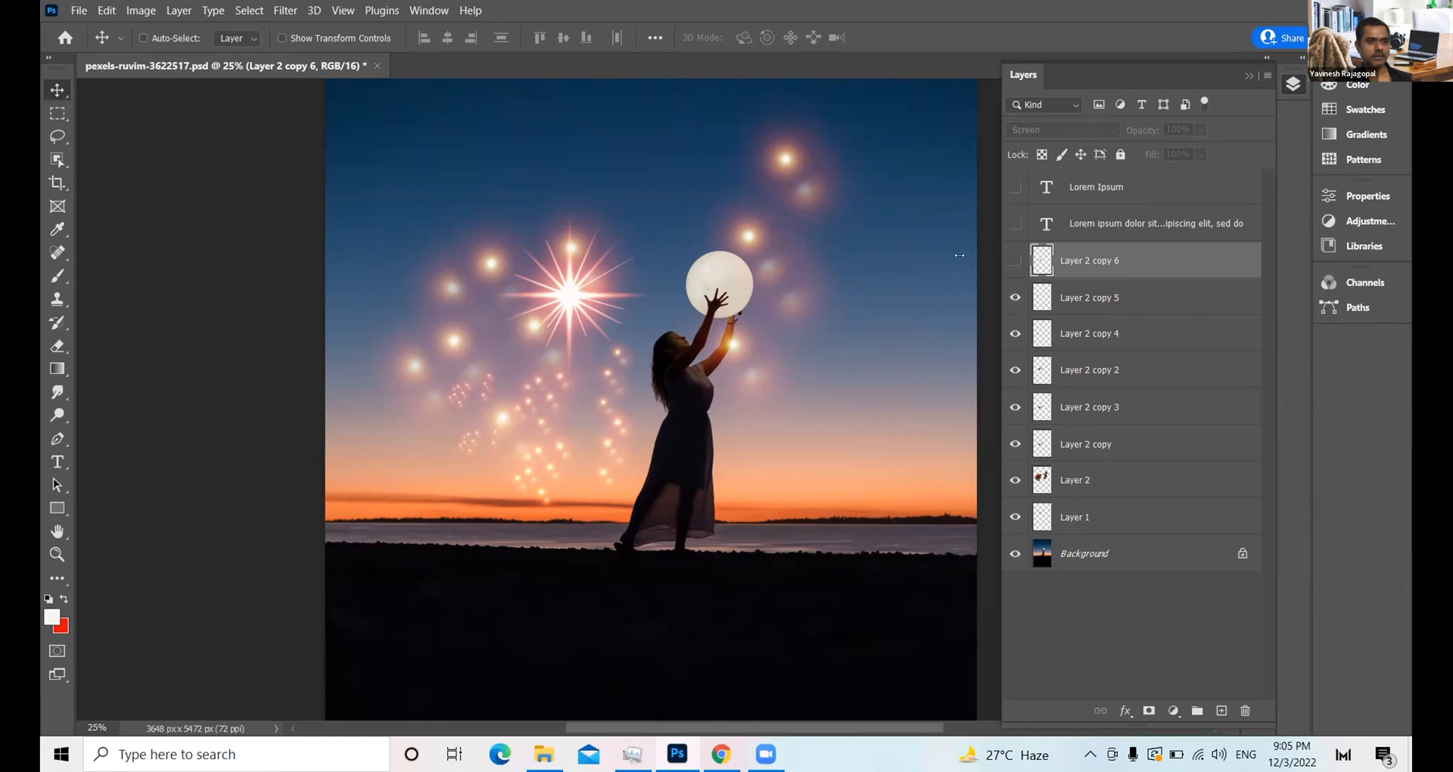
left_click(1015, 260)
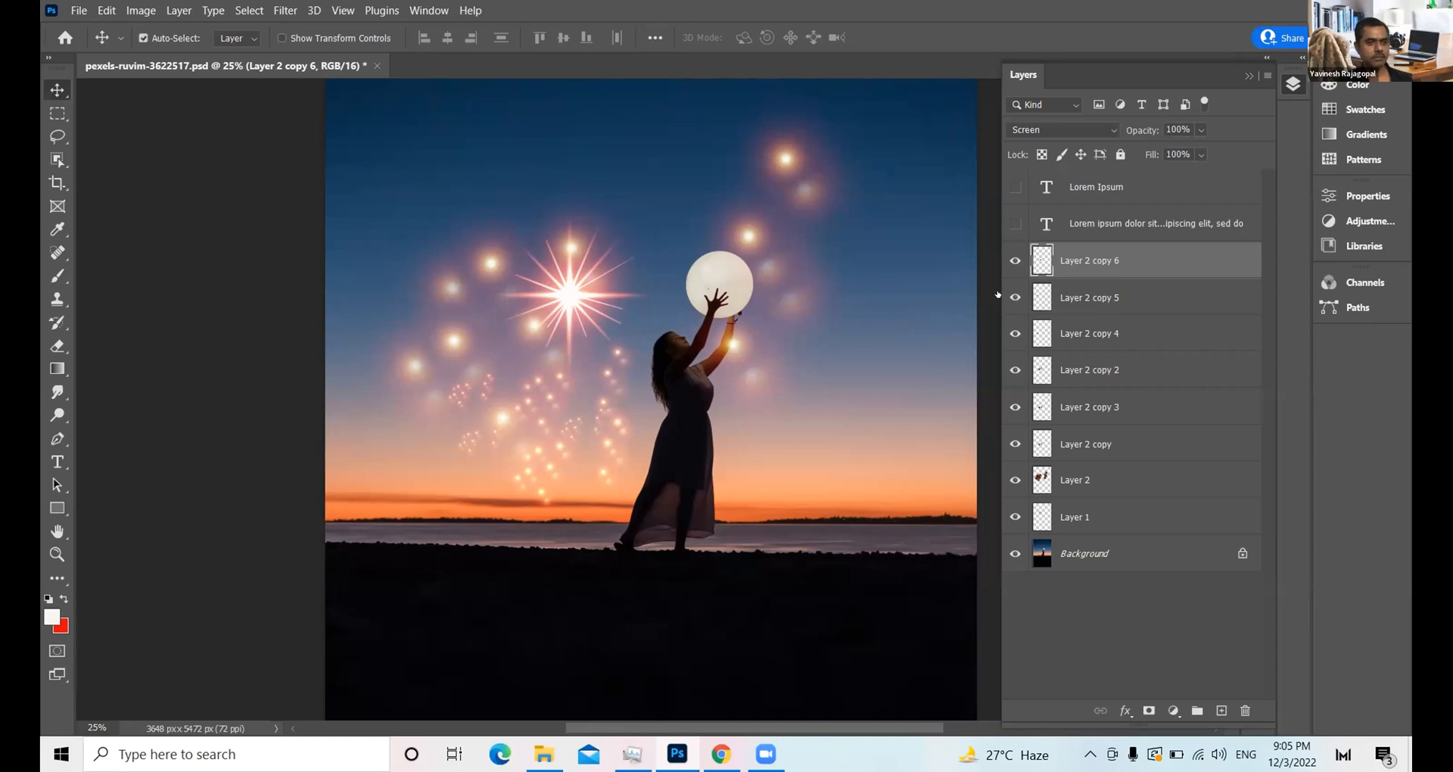
Step: Duplicate the particles of Layer 2 copy 6 within the layer beside the woman's head and again below the flare, then deselect
key("ctrl+a")
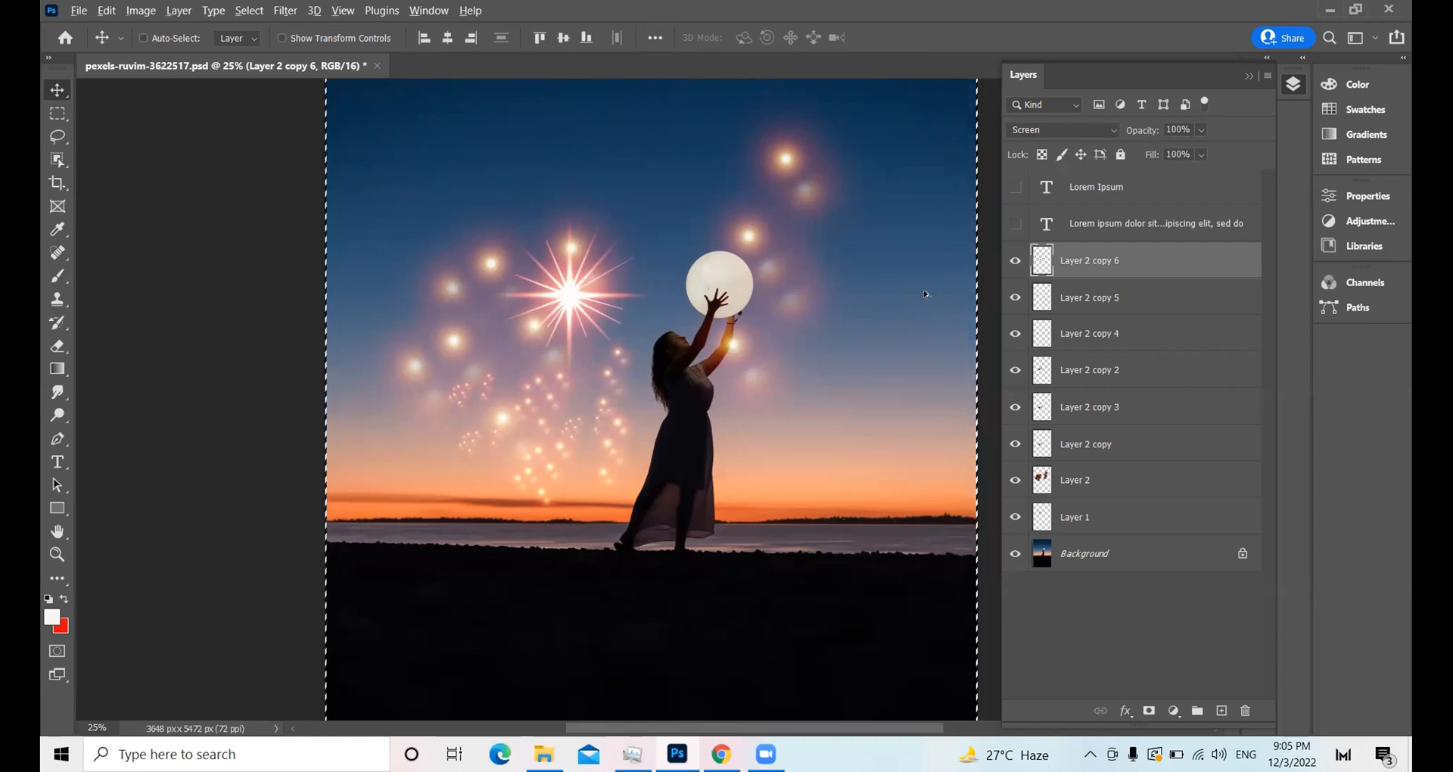
left_click_drag(606, 429, 679, 323)
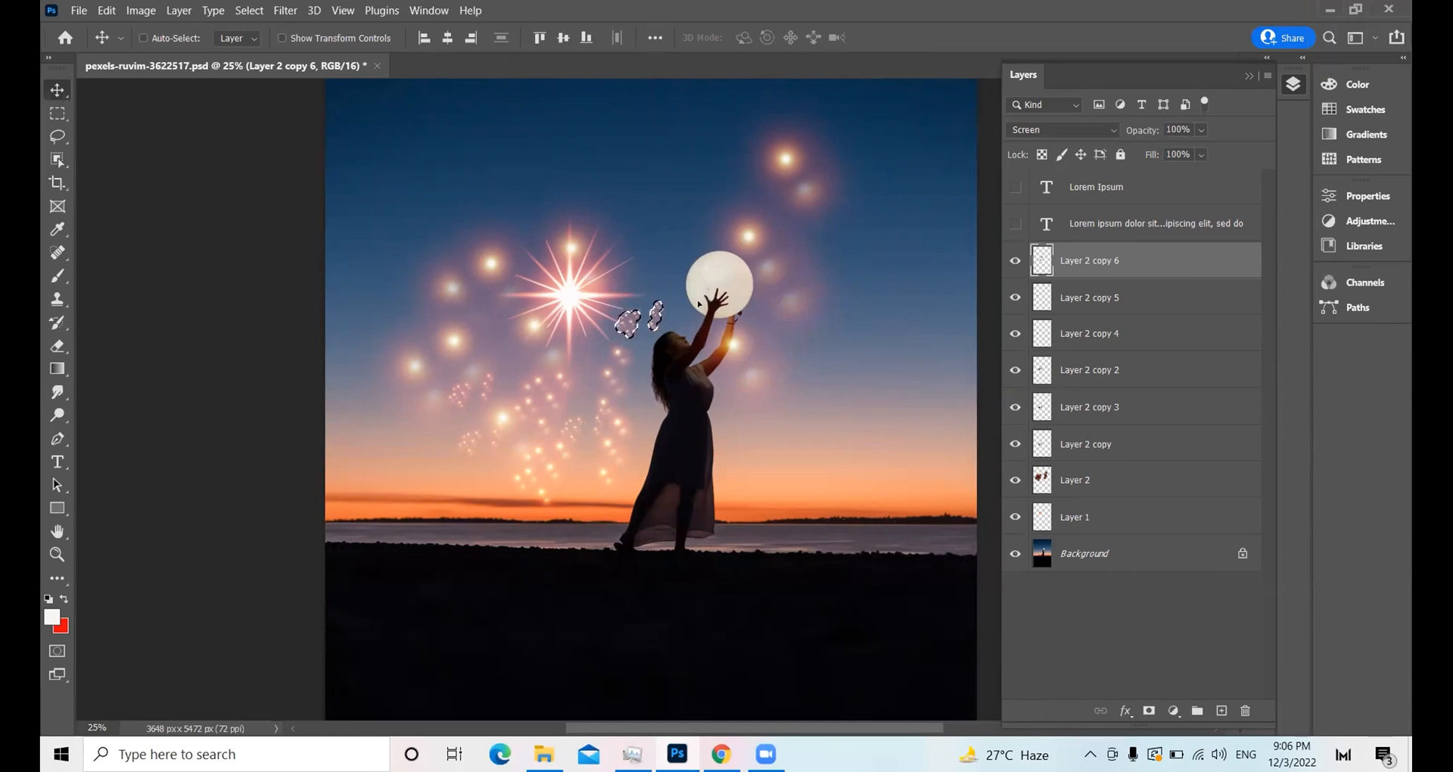
key("ctrl")
key("ctrl+d")
key("ctrl+a")
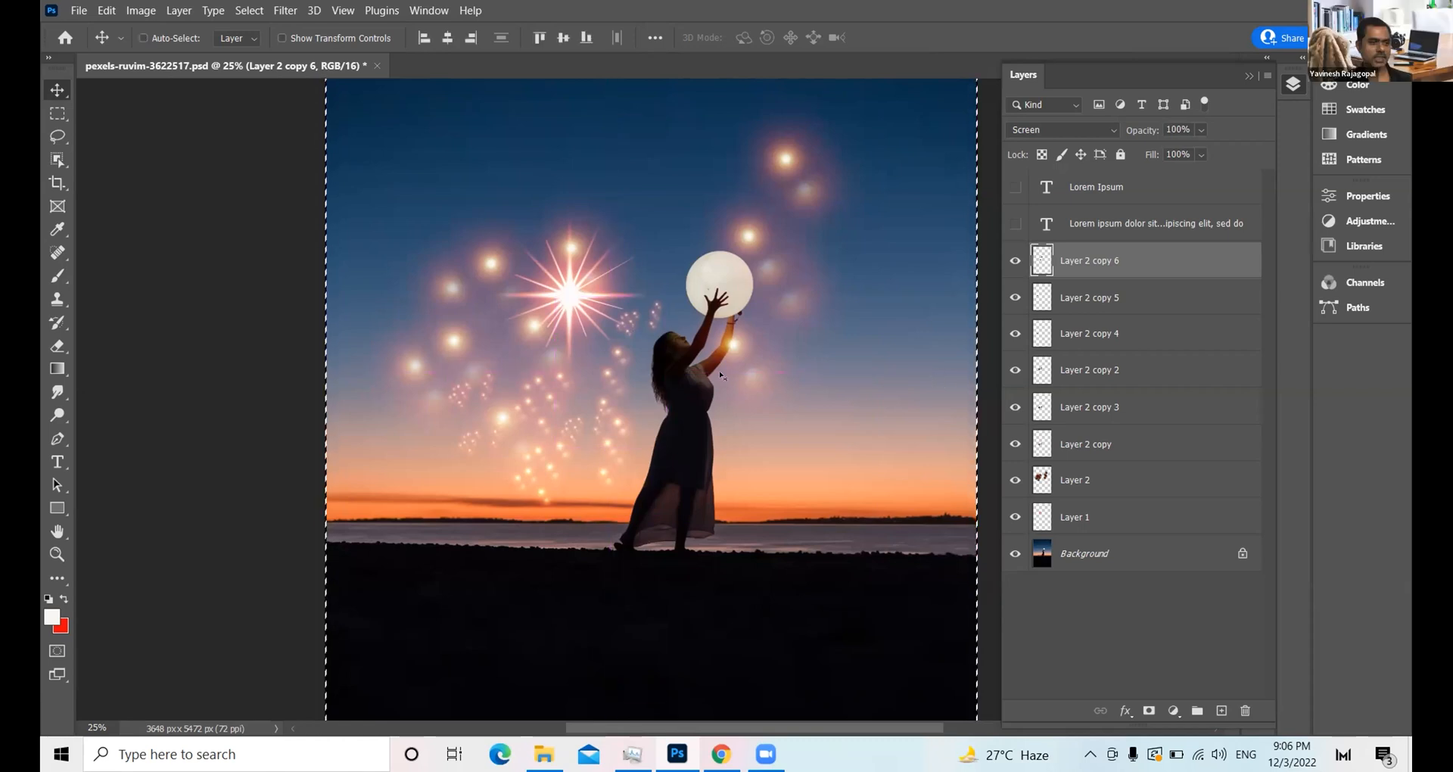
left_click_drag(634, 329, 580, 388)
key("ctrl+d")
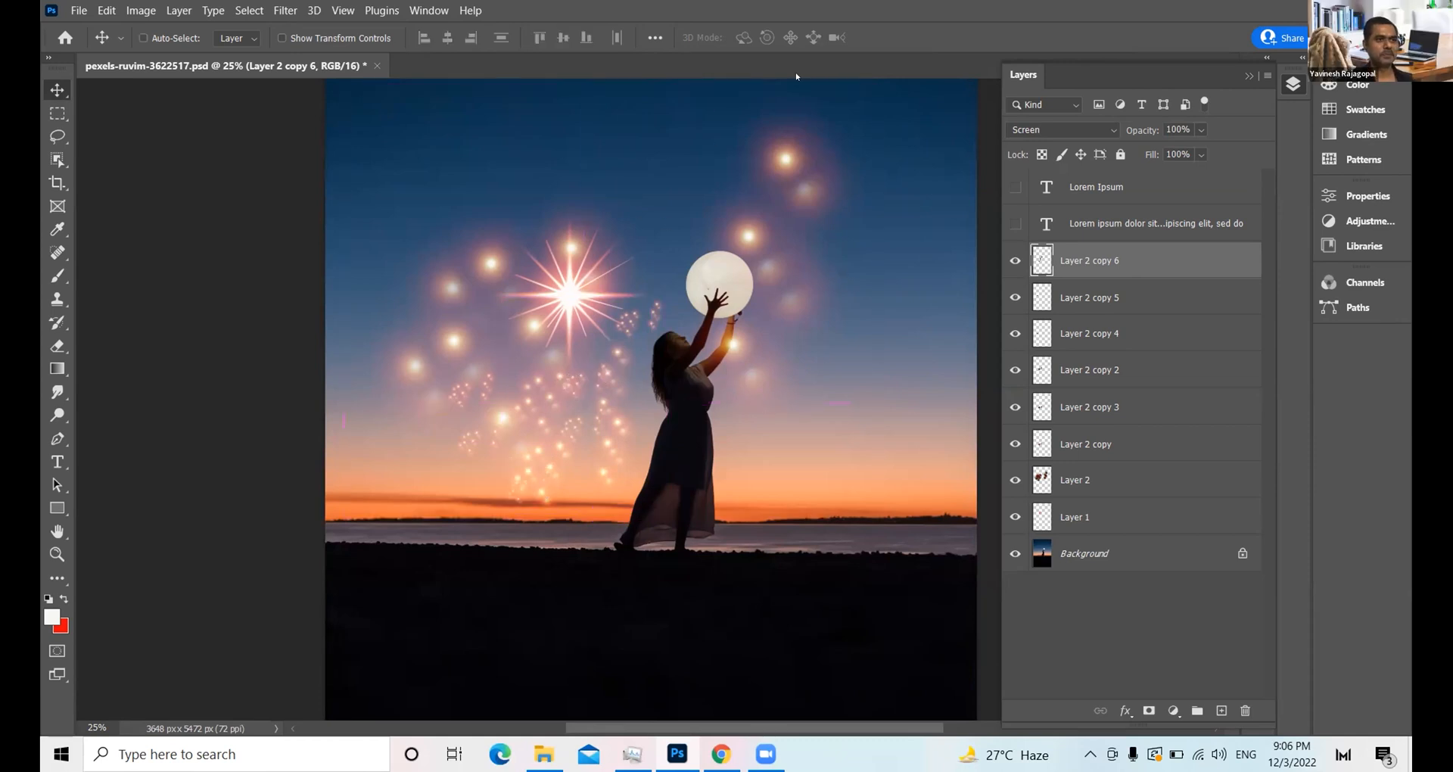
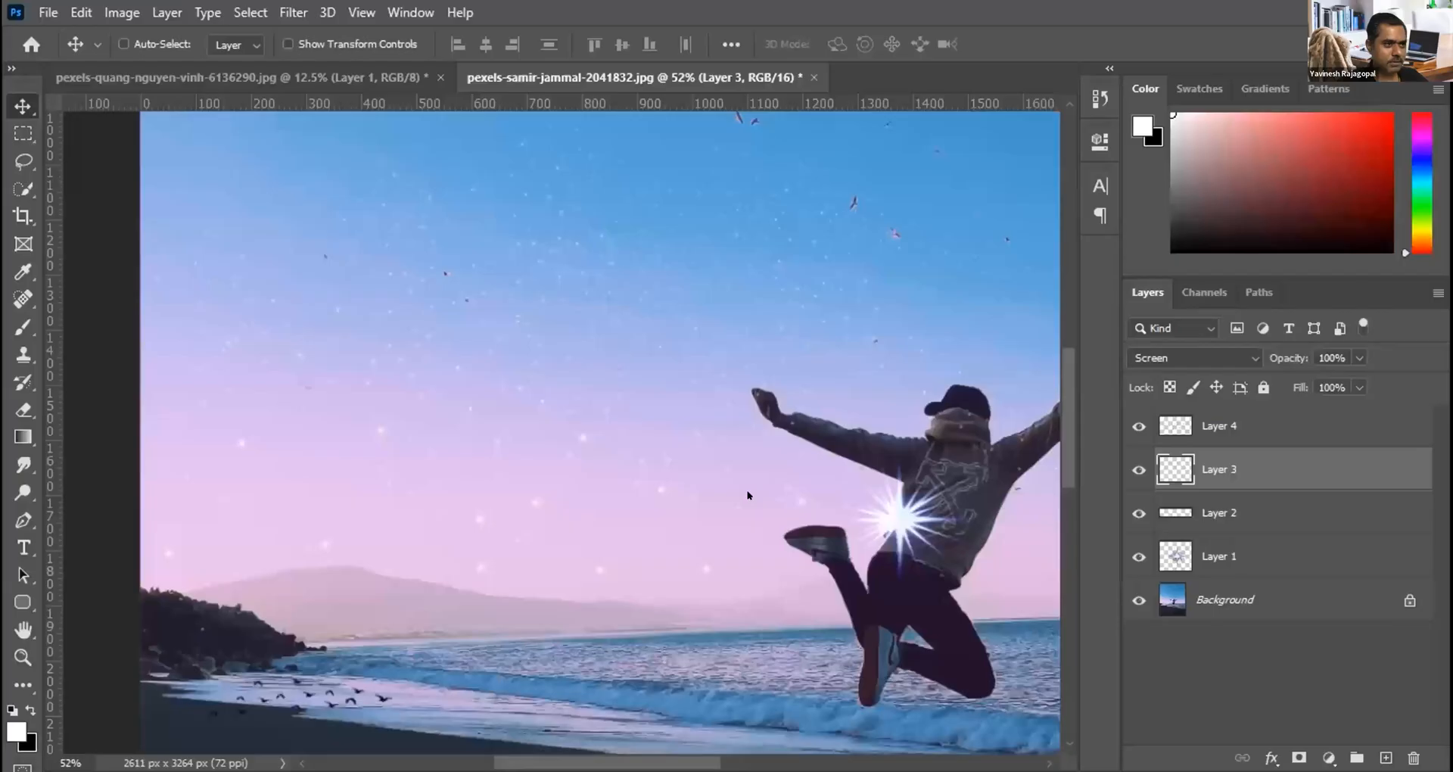
left_click_drag(1124, 553, 1127, 553)
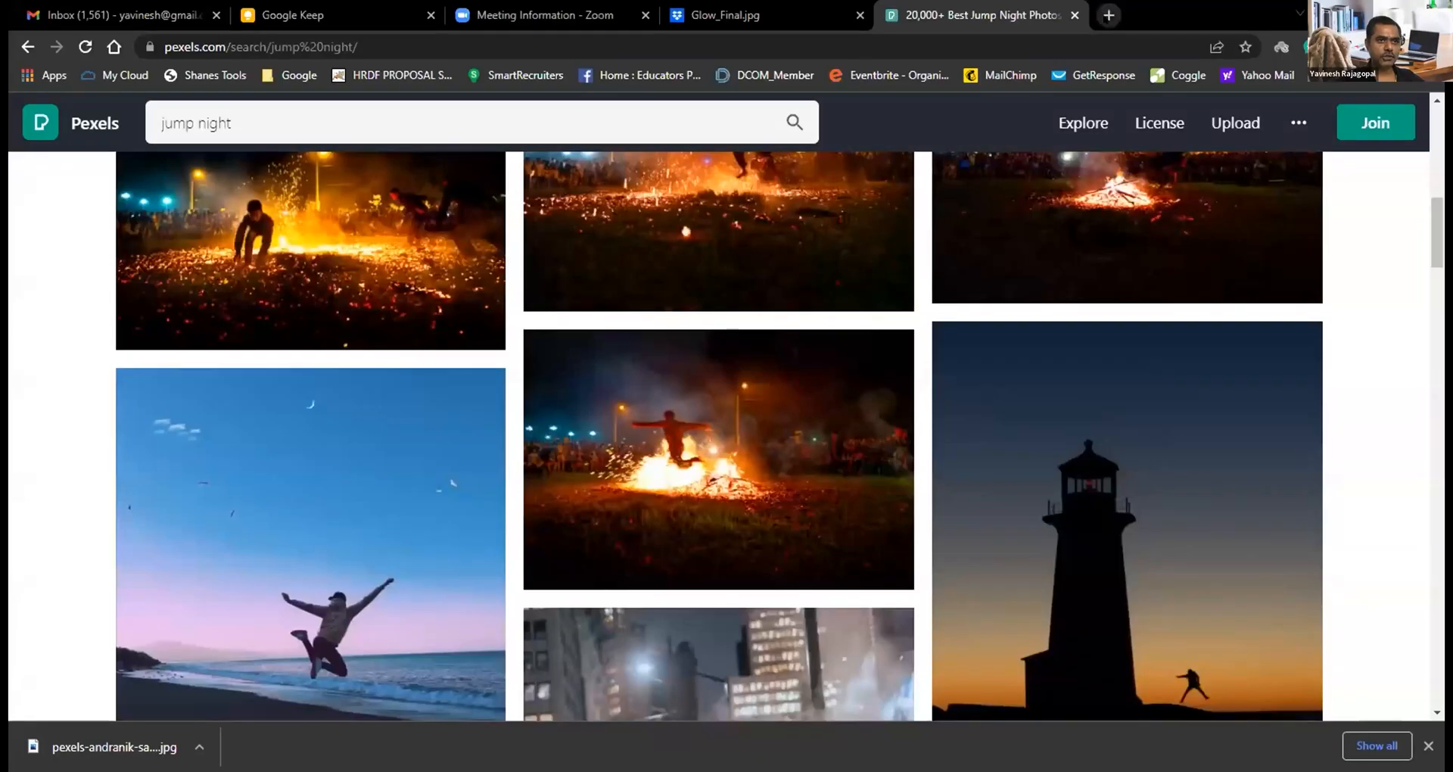
Step: Switch to Chrome, open Facebook in a new tab, search for Brainymation Studio and look over the results
left_click(1107, 14)
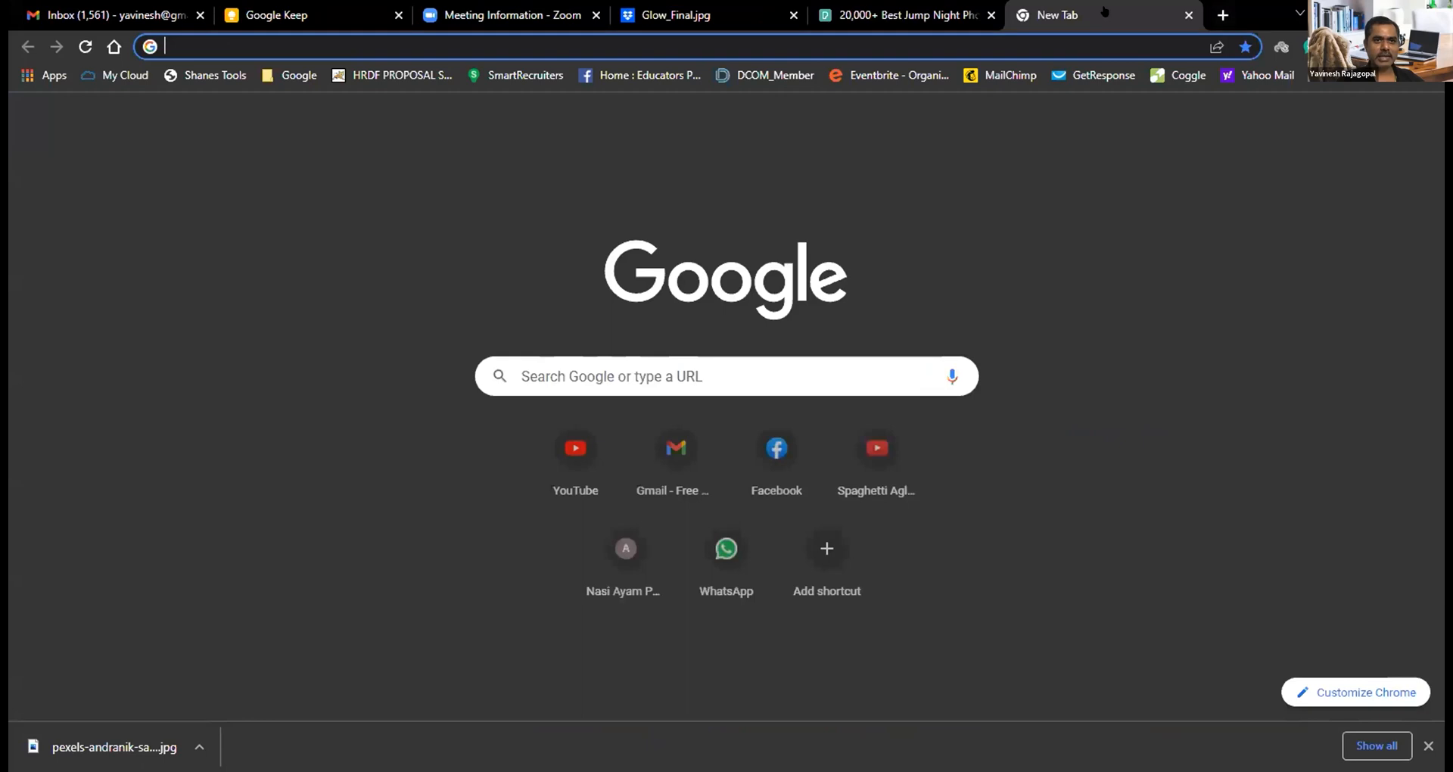
left_click(1430, 75)
left_click(1085, 141)
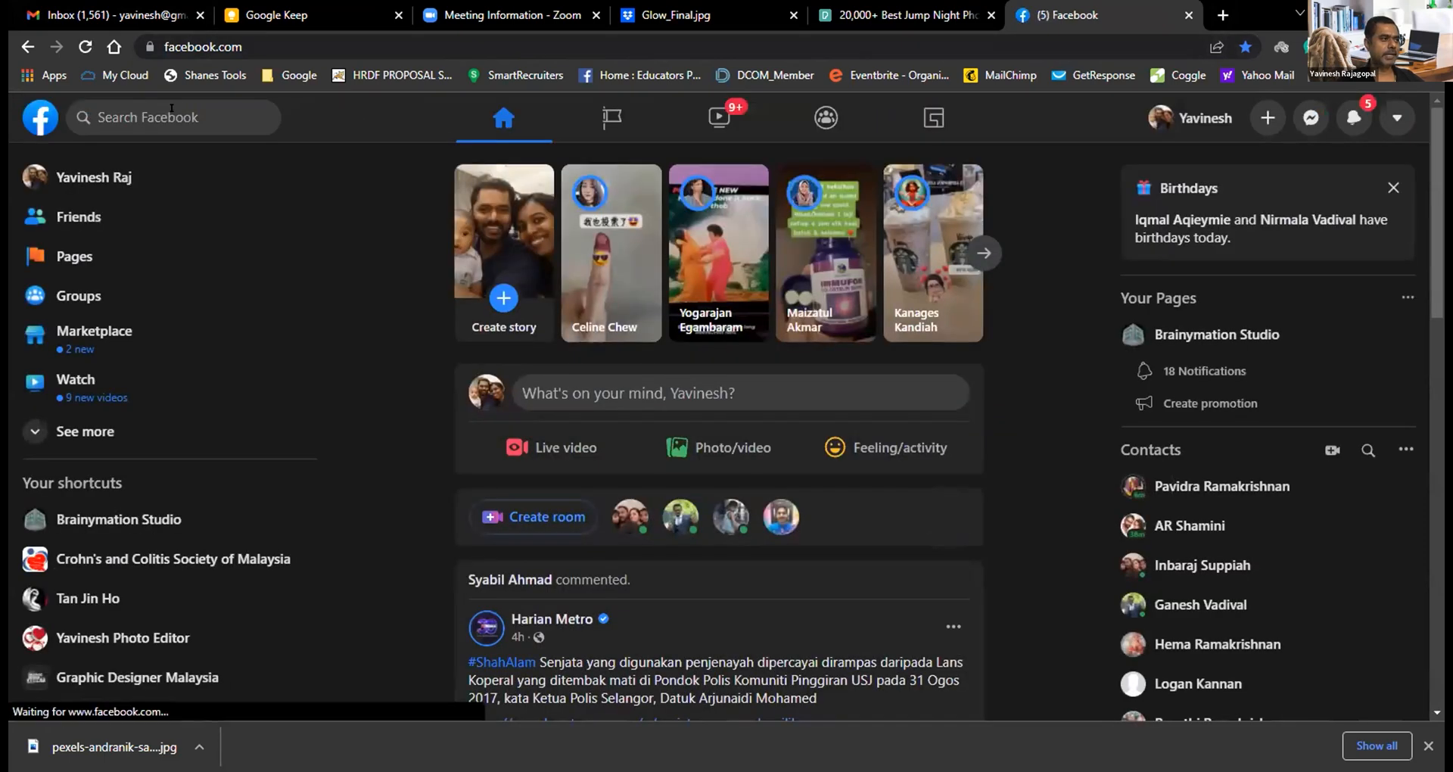
left_click(172, 119)
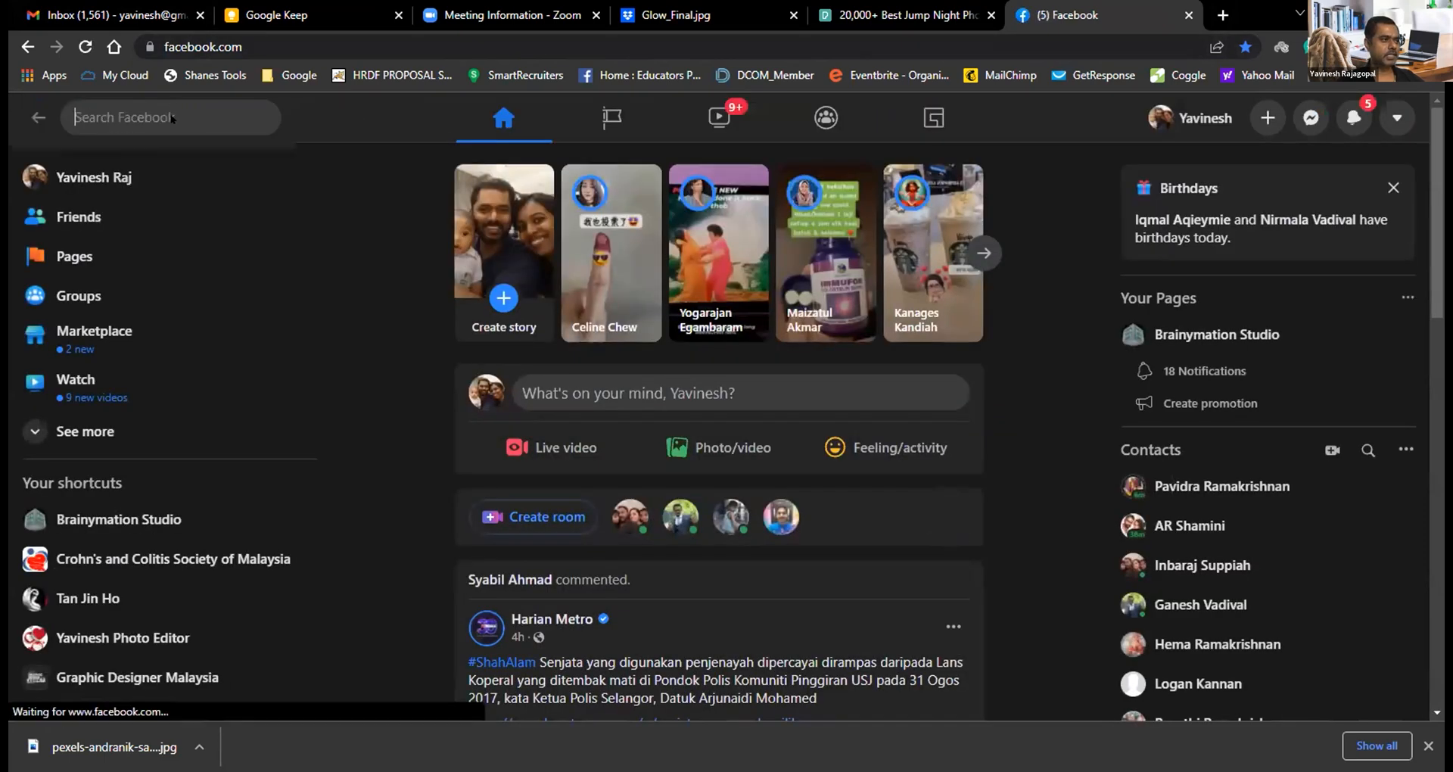
type("bra")
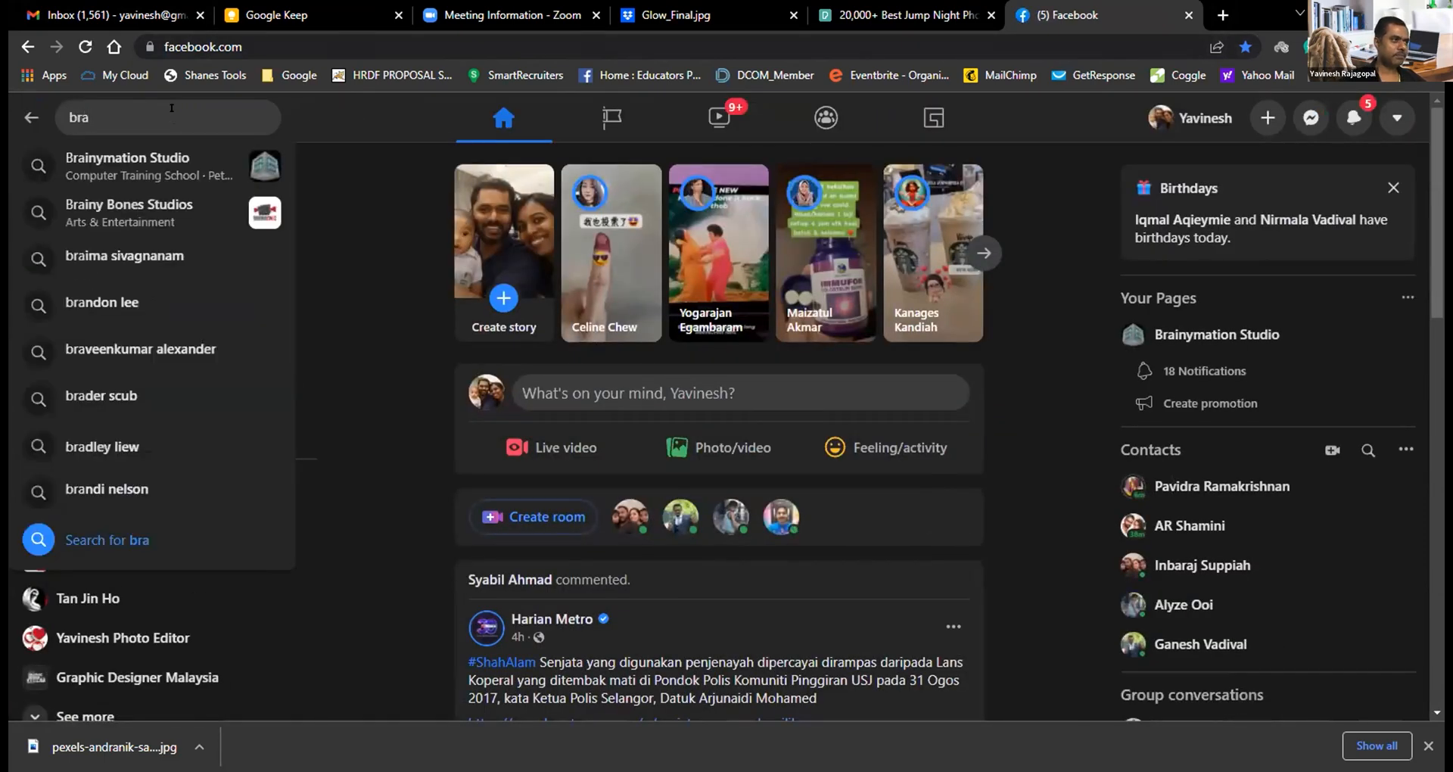
left_click(106, 155)
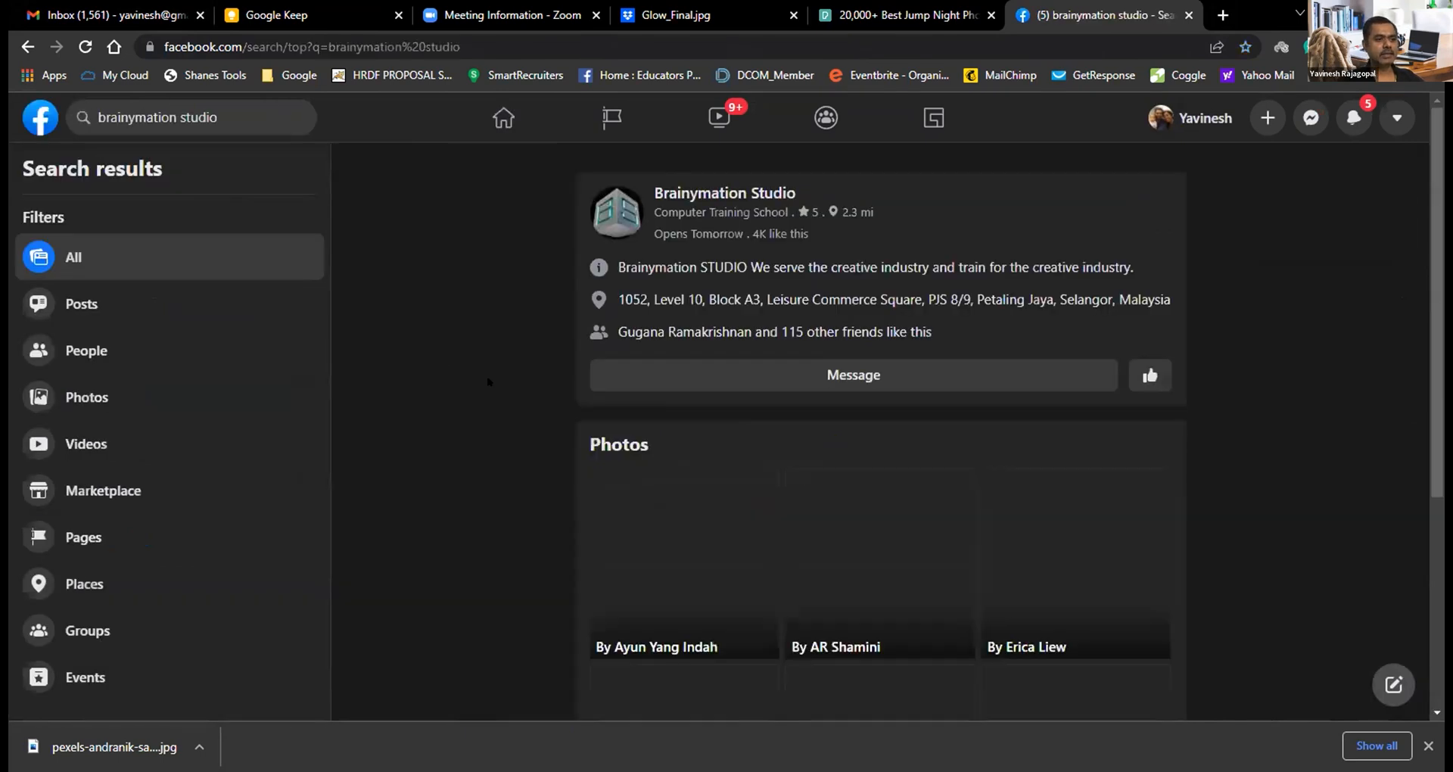
scroll(486, 465, "down", 5)
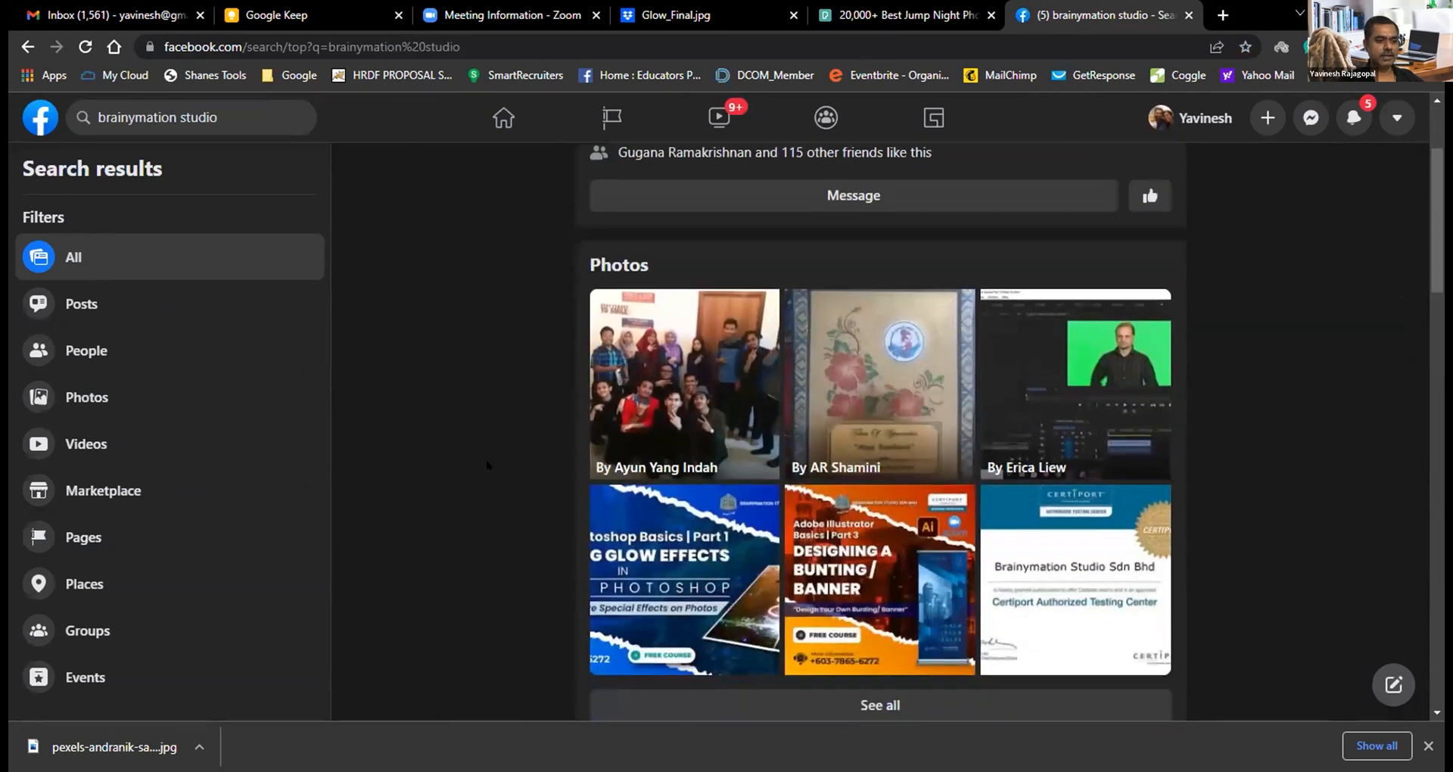
scroll(486, 460, "up", 5)
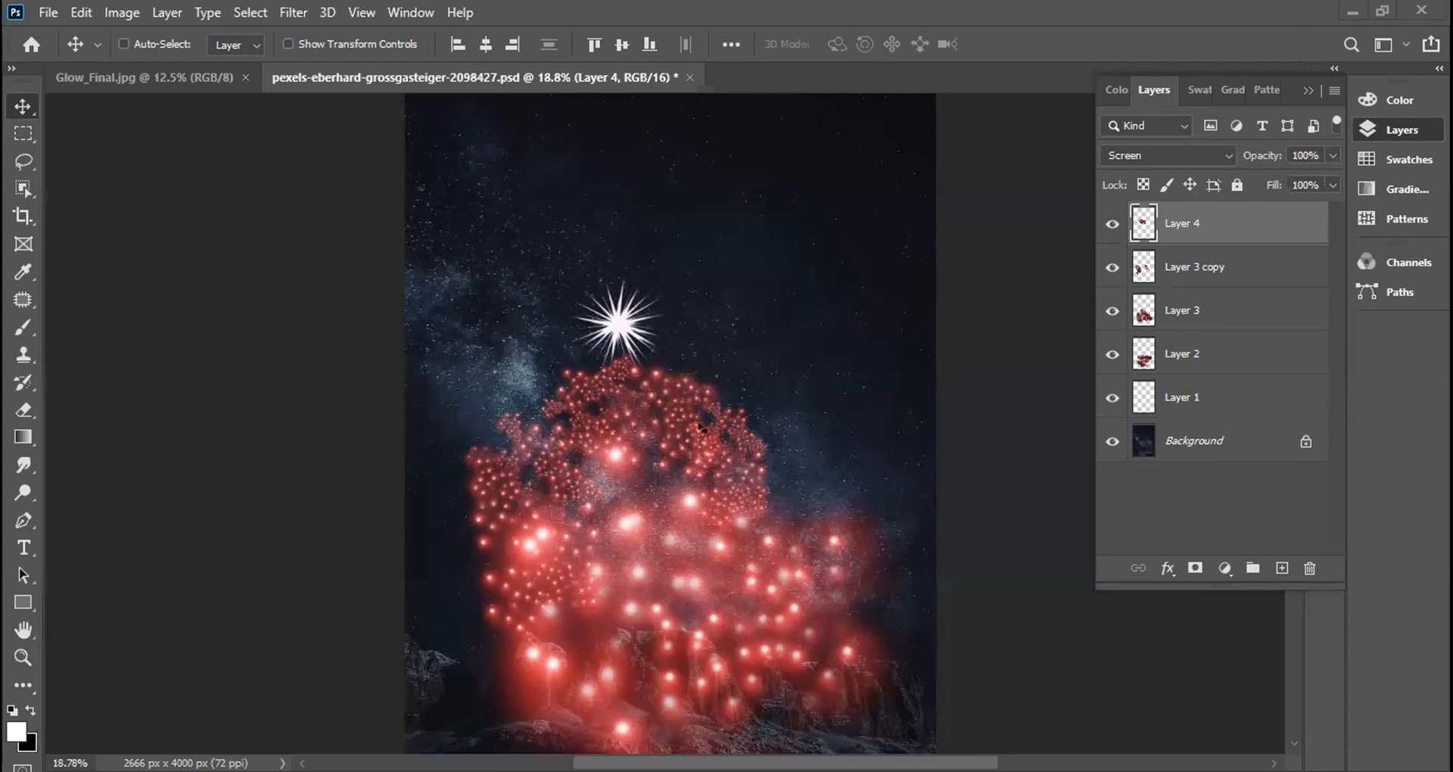
Step: Try duplicating Layer 4's particles onto a new layer and shifting them within the red cluster, and delete that layer
key("ctrl")
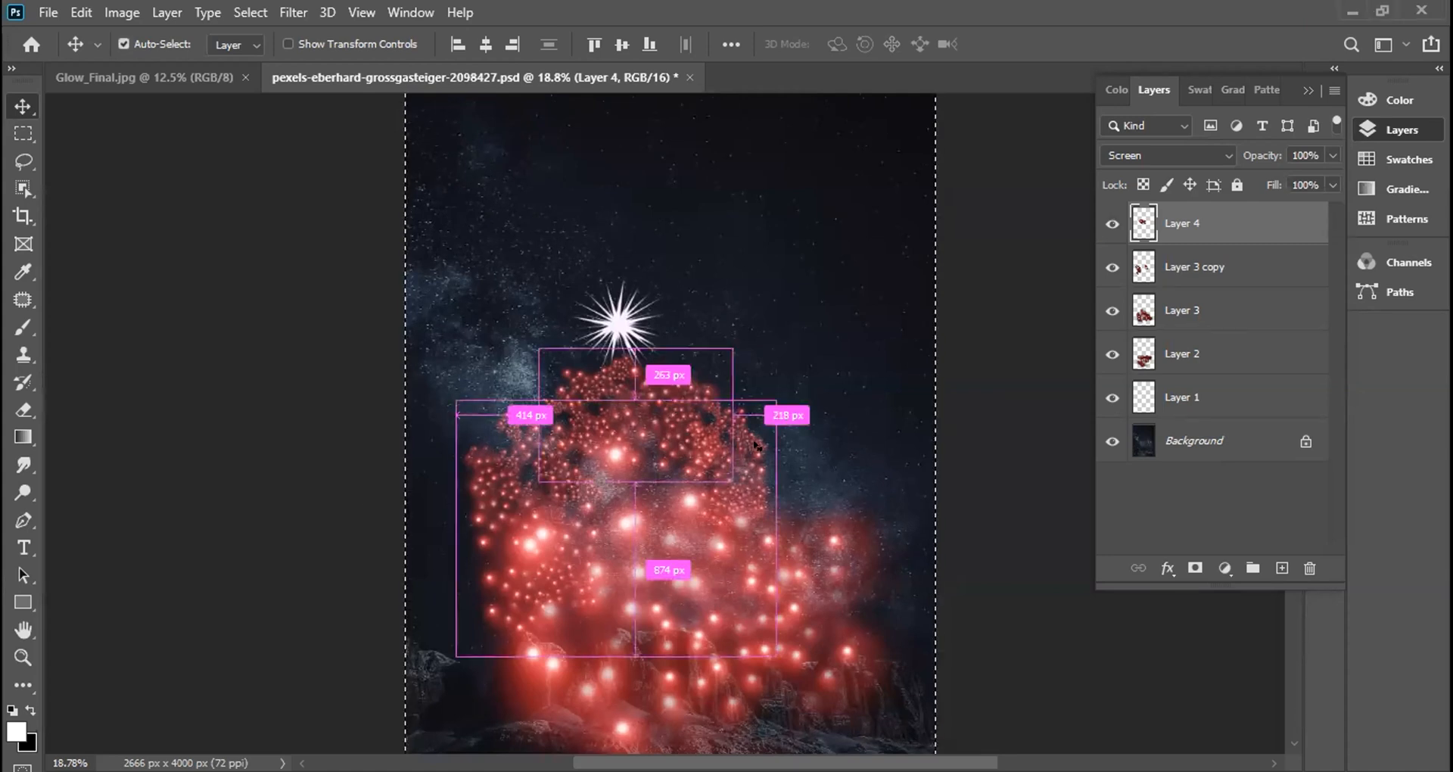
key("ctrl+j")
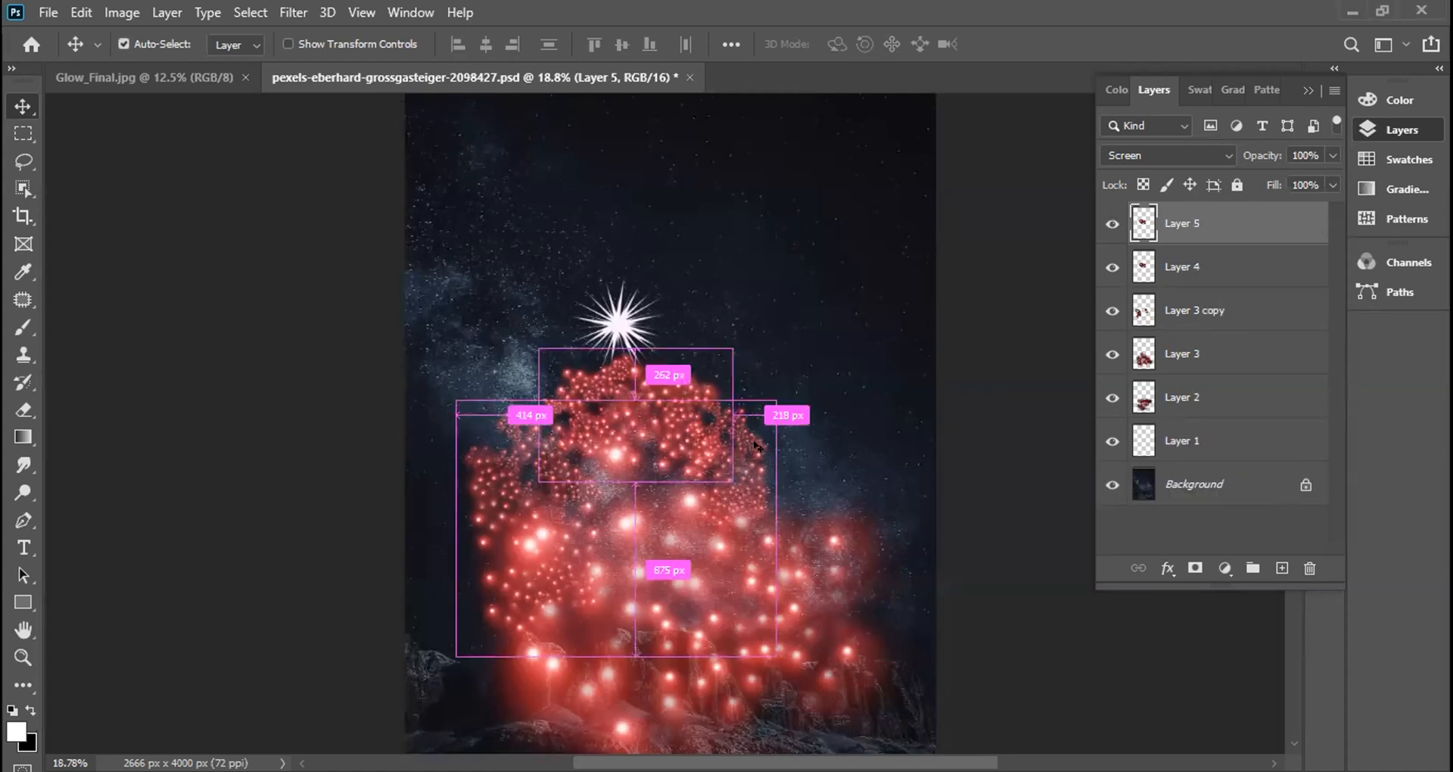
left_click_drag(634, 381, 684, 391)
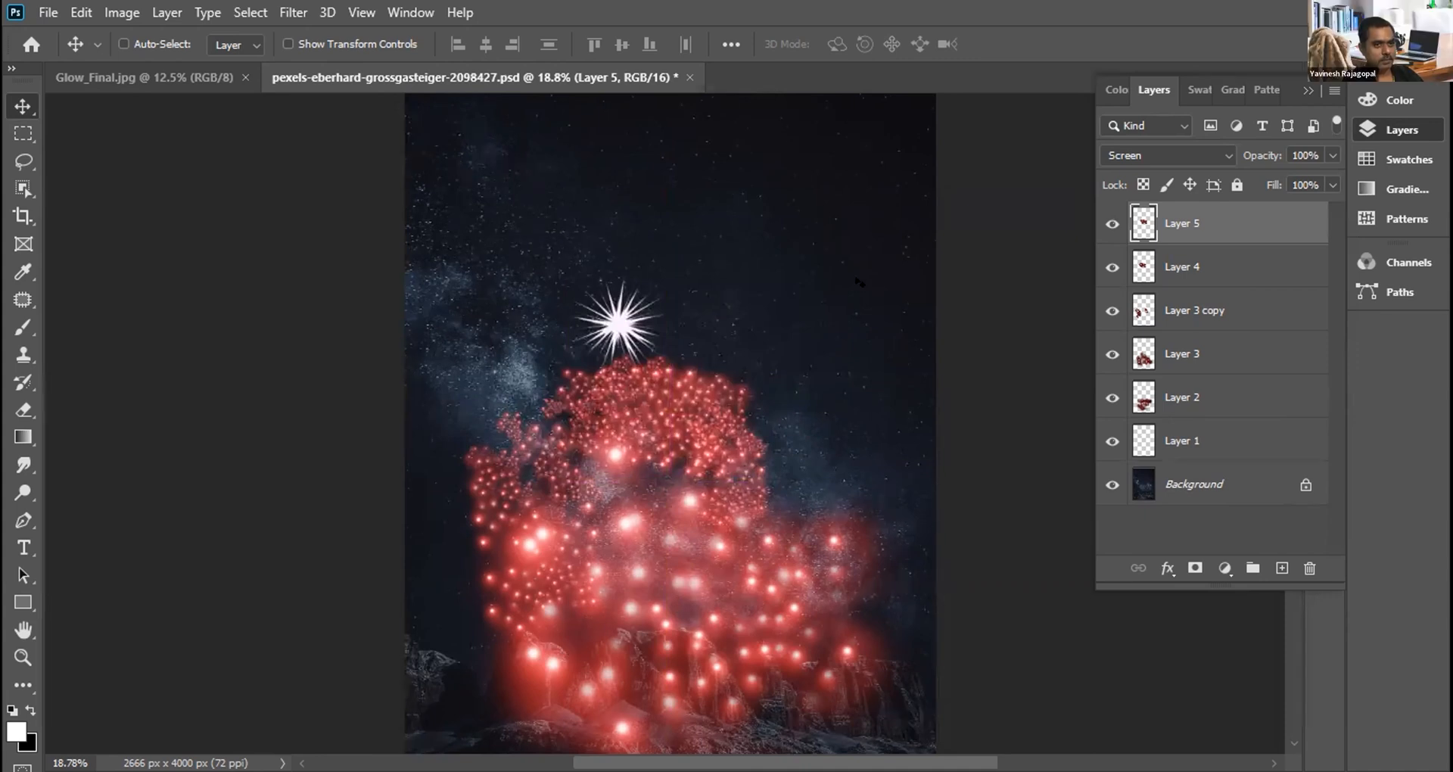
left_click_drag(639, 433, 605, 433)
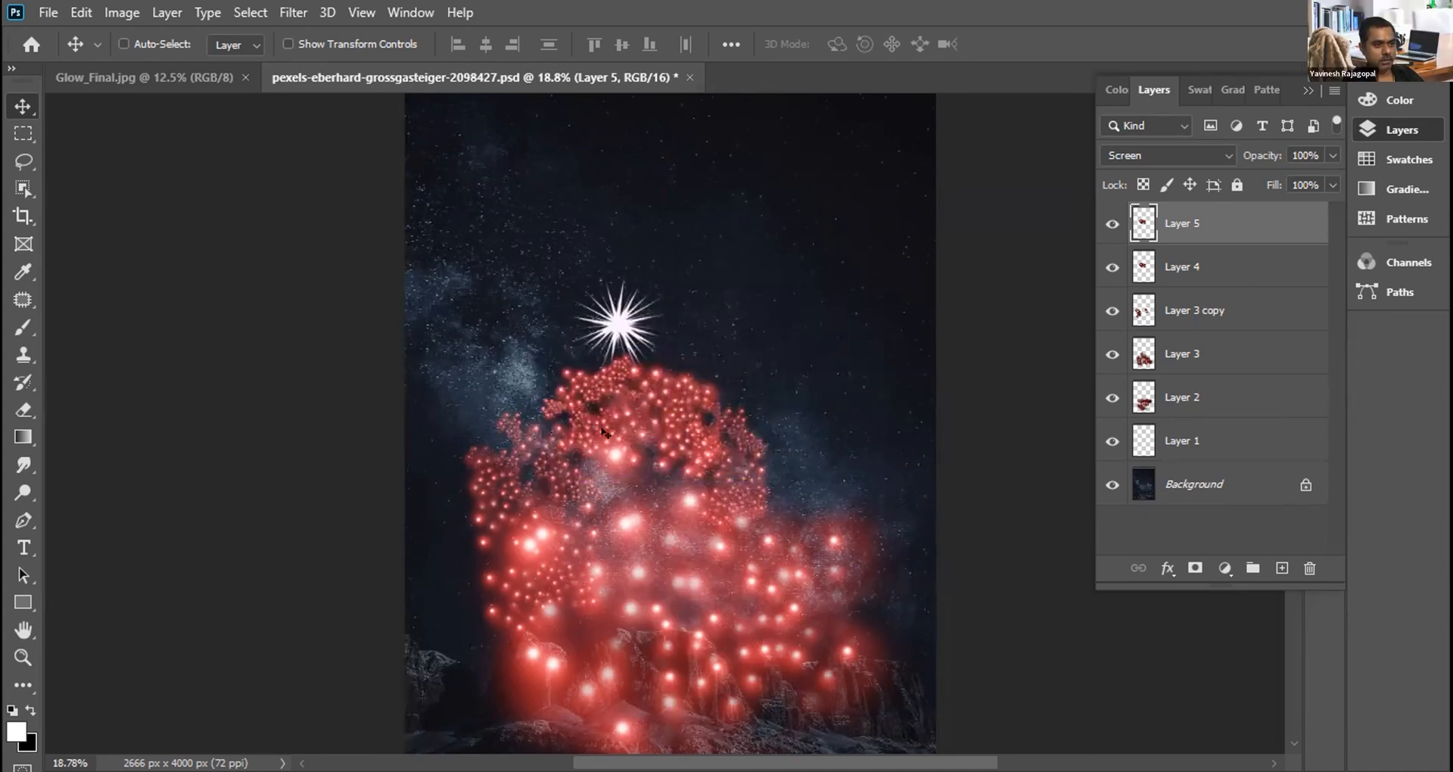
key("Delete")
key("ctrl+a")
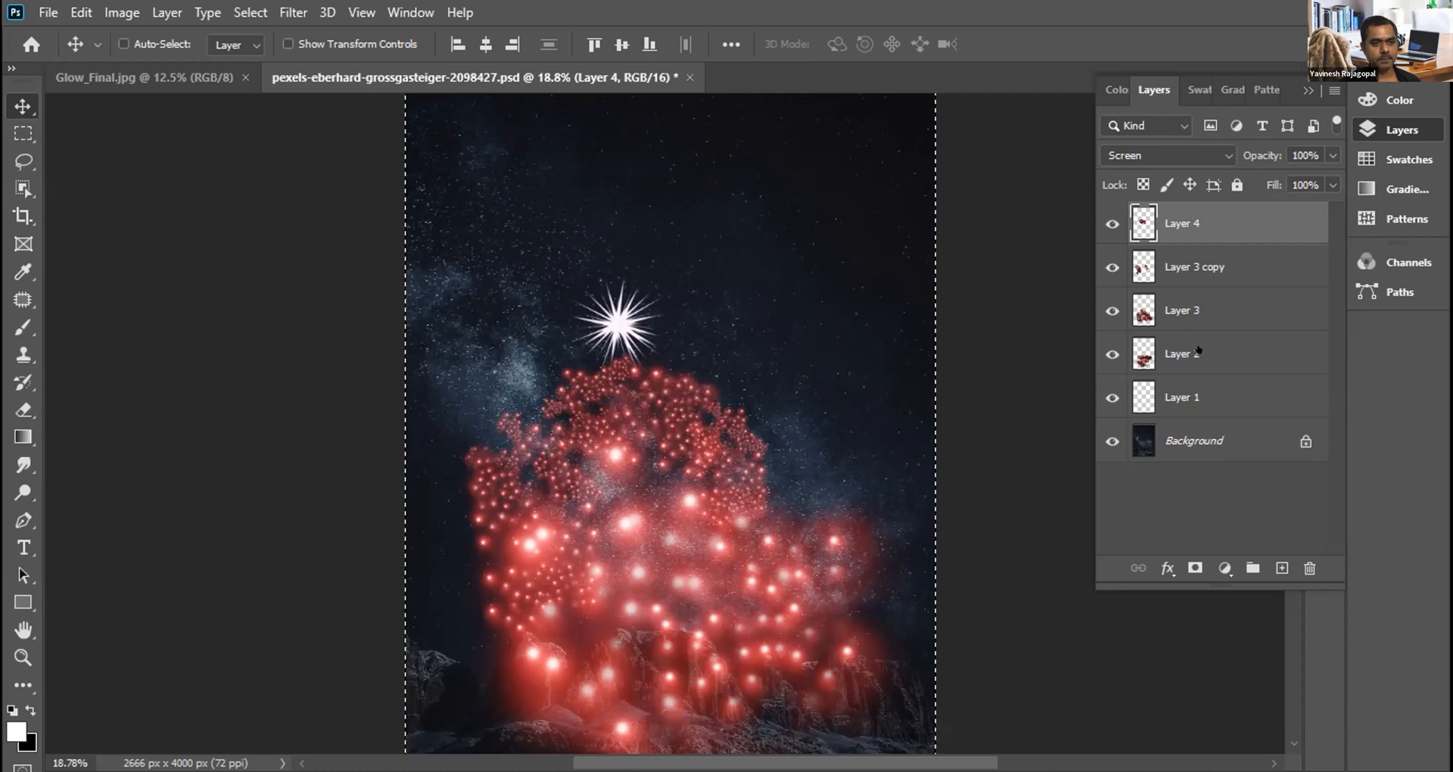
key("ctrl+d")
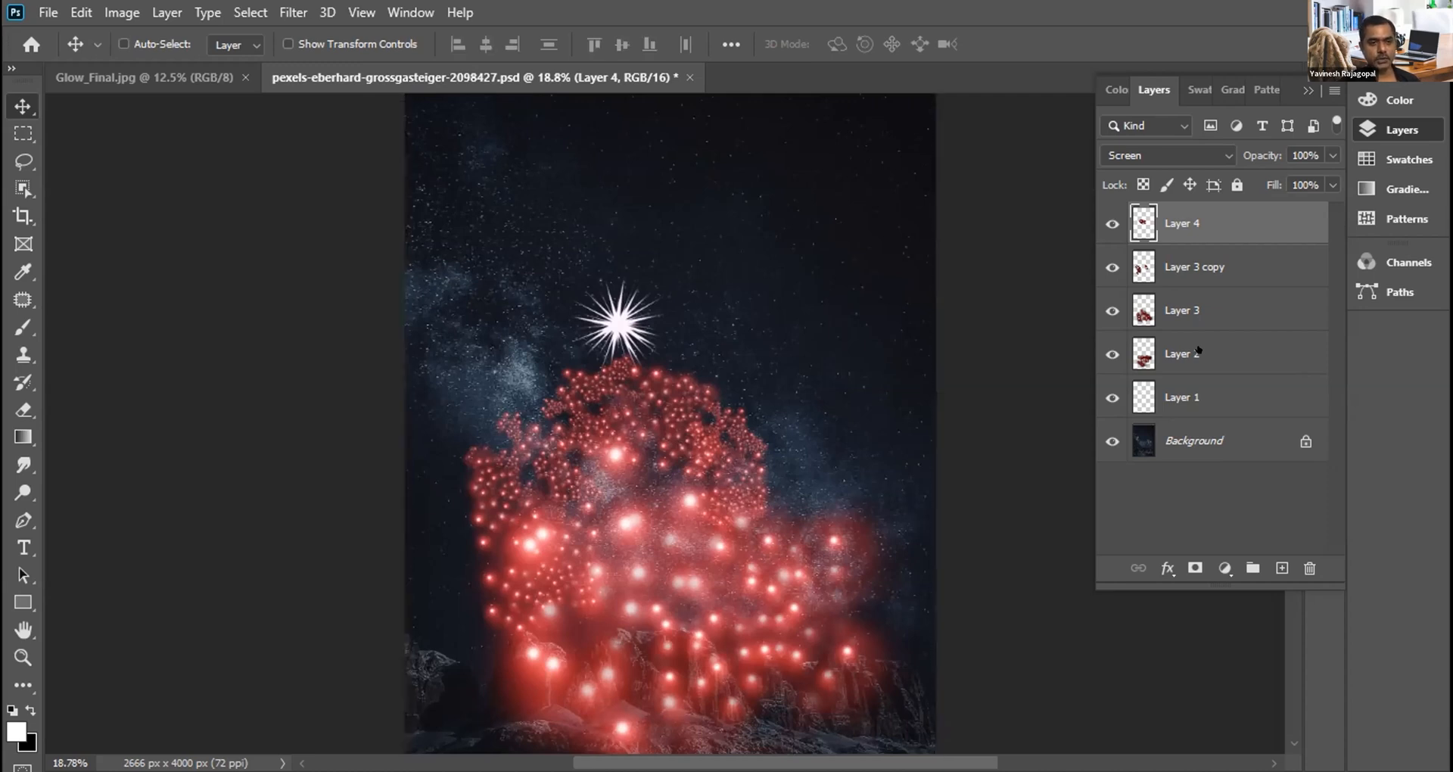
Step: Duplicate the four particle layers from Layer 4 down to Layer 2
left_click(1181, 350, "shift")
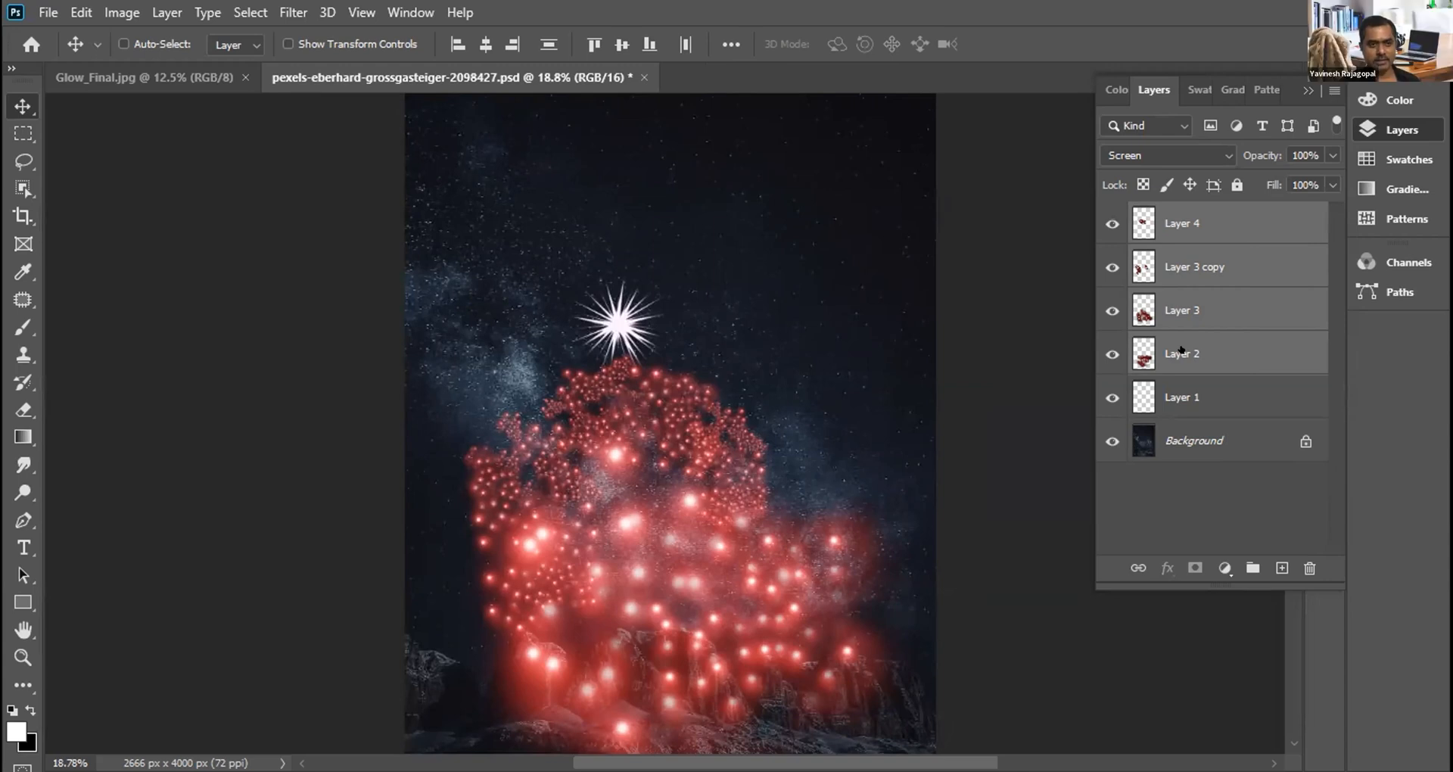
key("ctrl")
key("i")
key("ctrl+k")
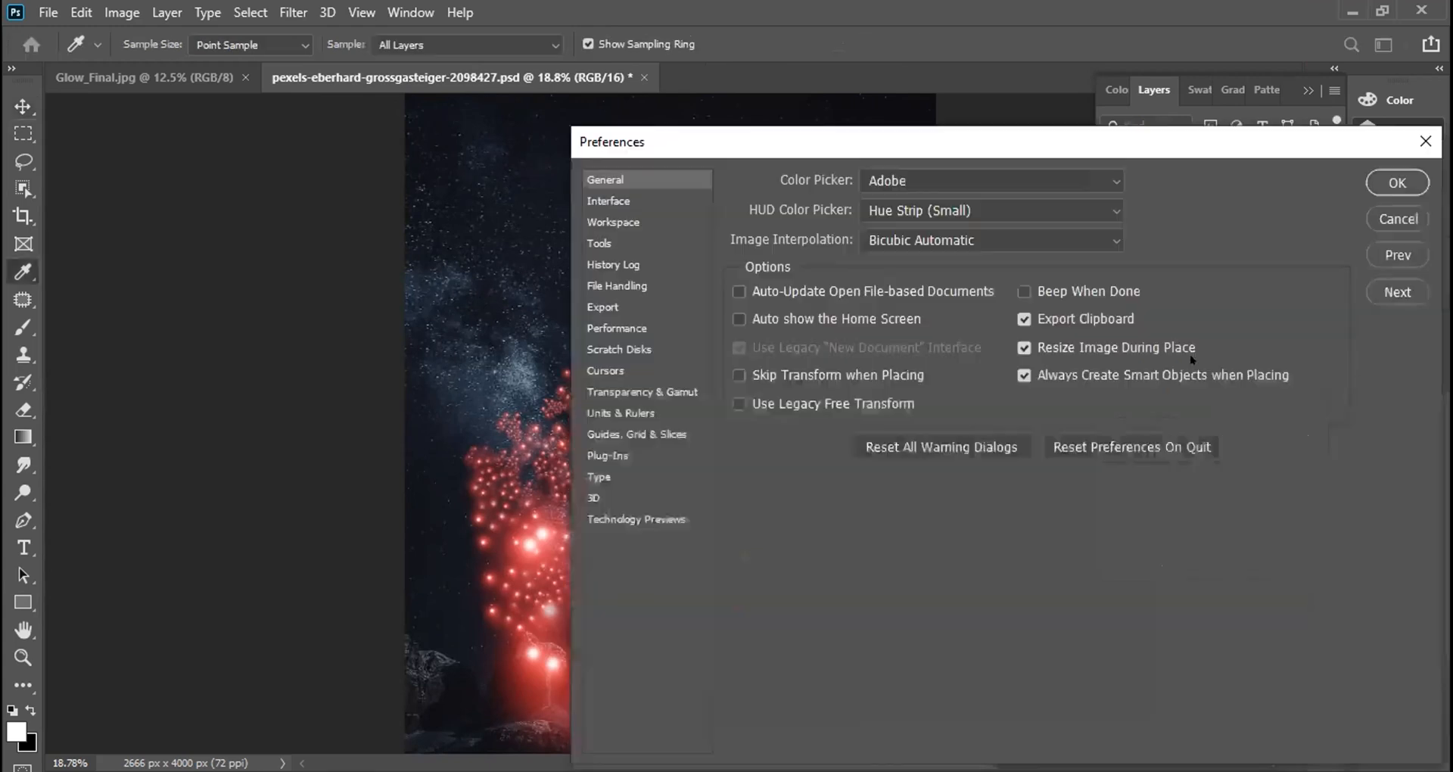
left_click(1425, 140)
key("ctrl")
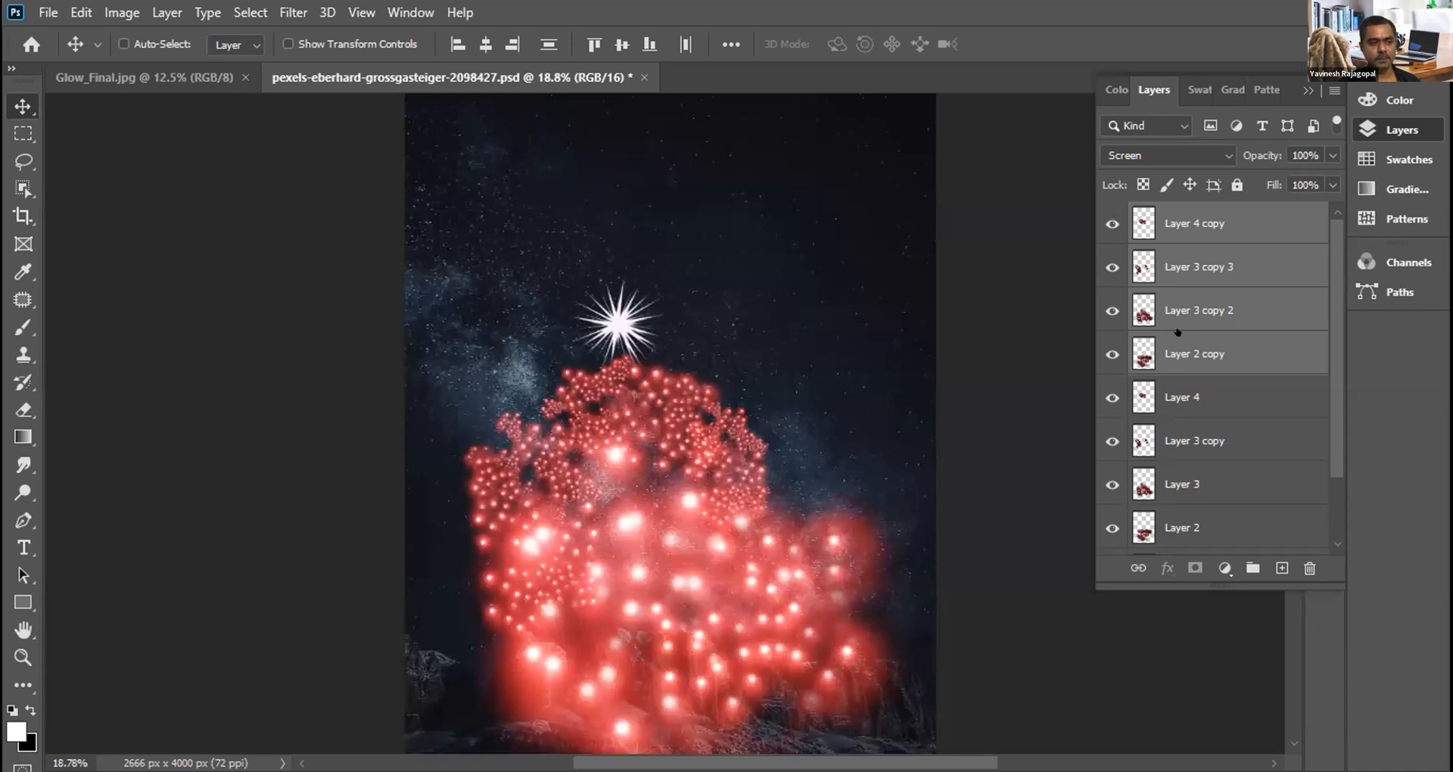
Step: Move the four duplicated particle layers to the canvas centre at X 1333 px, Y 2000 px and rotate them 64.15° clockwise
key("ctrl+t")
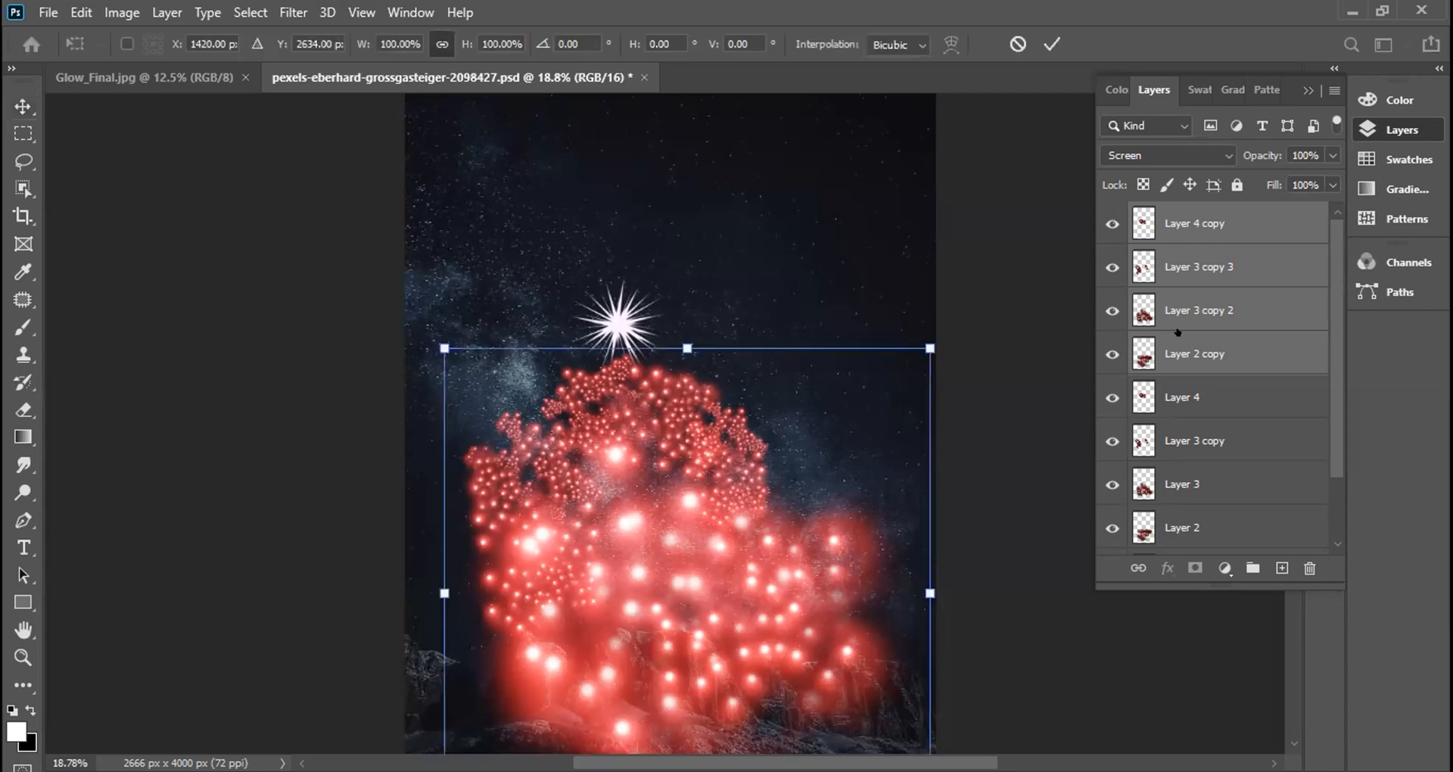
left_click_drag(634, 511, 563, 419)
left_click_drag(605, 371, 660, 336)
left_click_drag(416, 212, 791, 299)
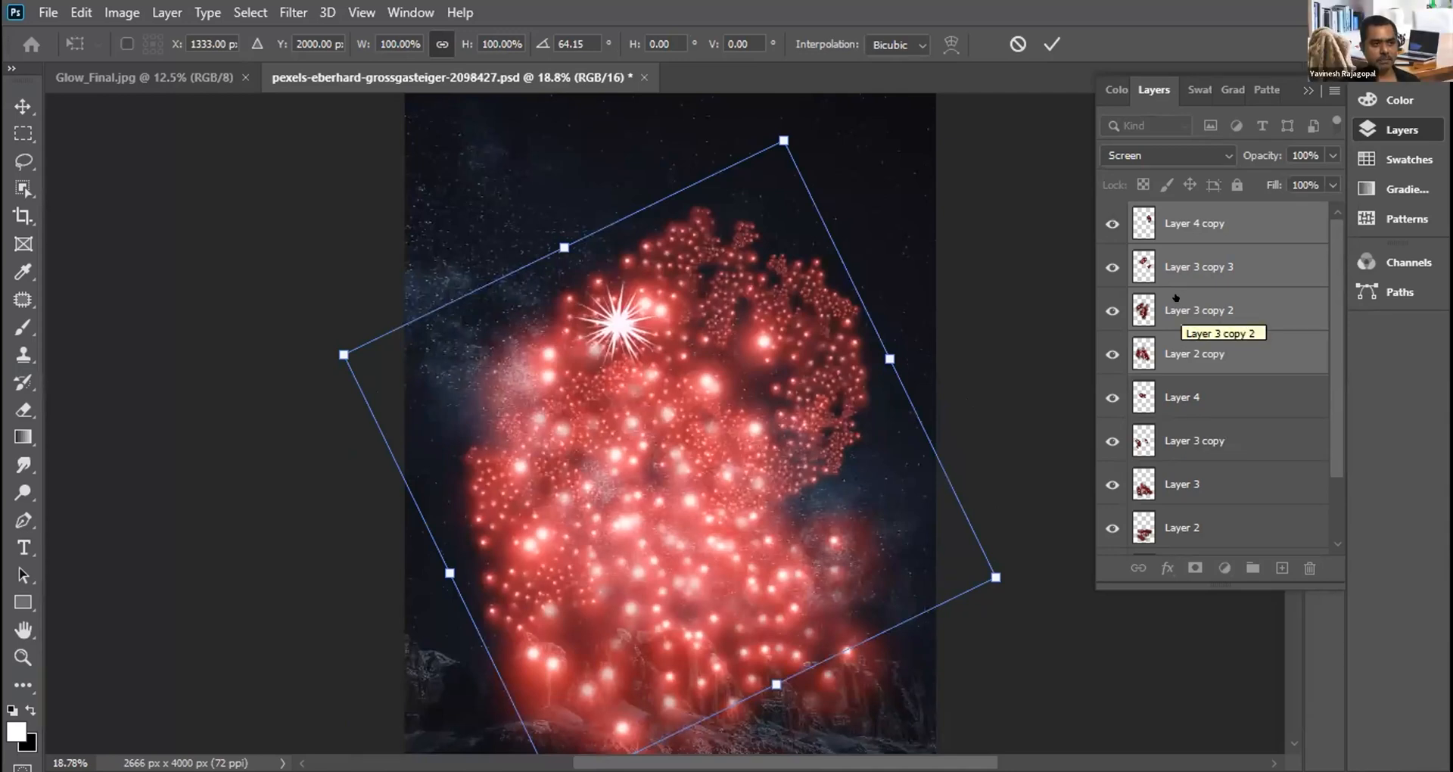
key("Return")
key("Return")
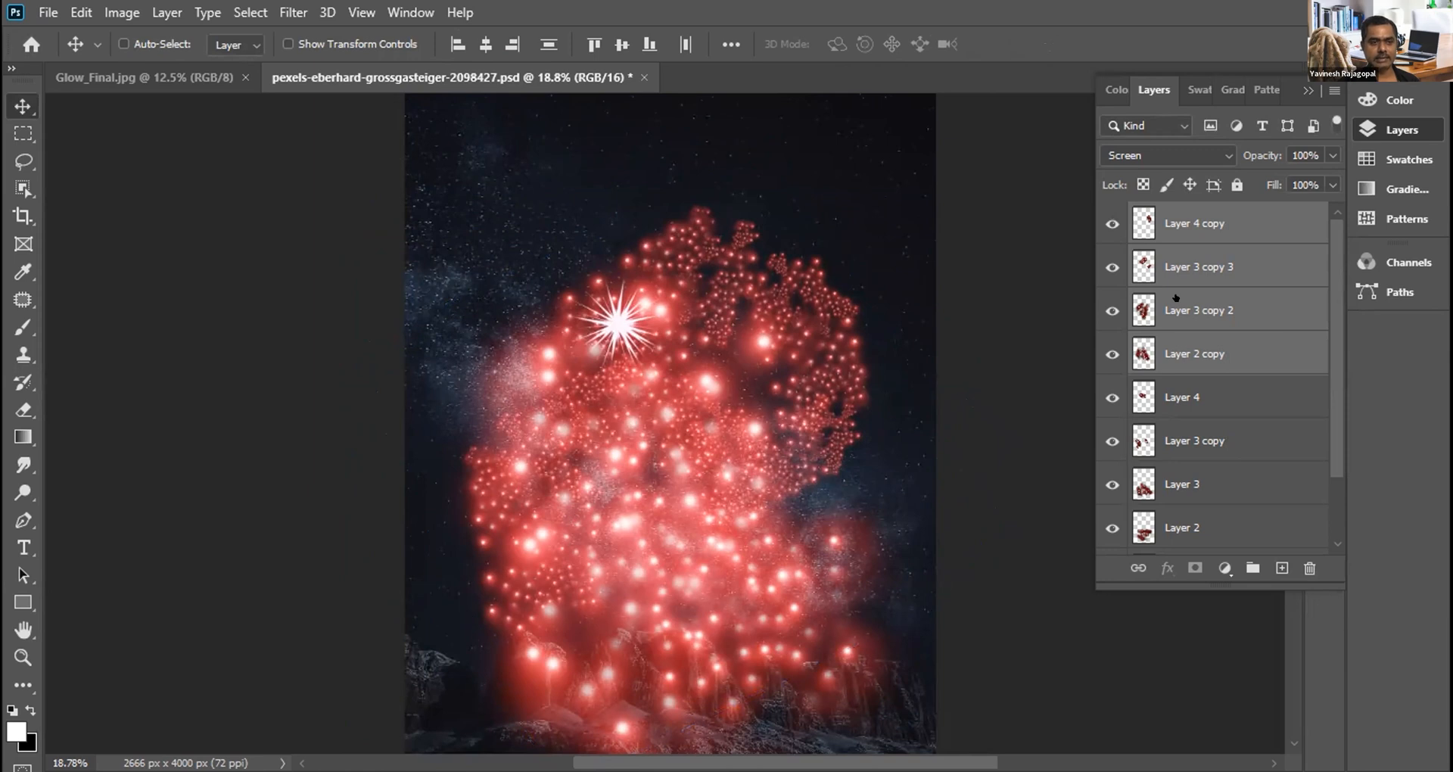
Step: Merge the four duplicated particle layers into one layer and set its blend mode to Screen
key("ctrl")
key("ctrl+e")
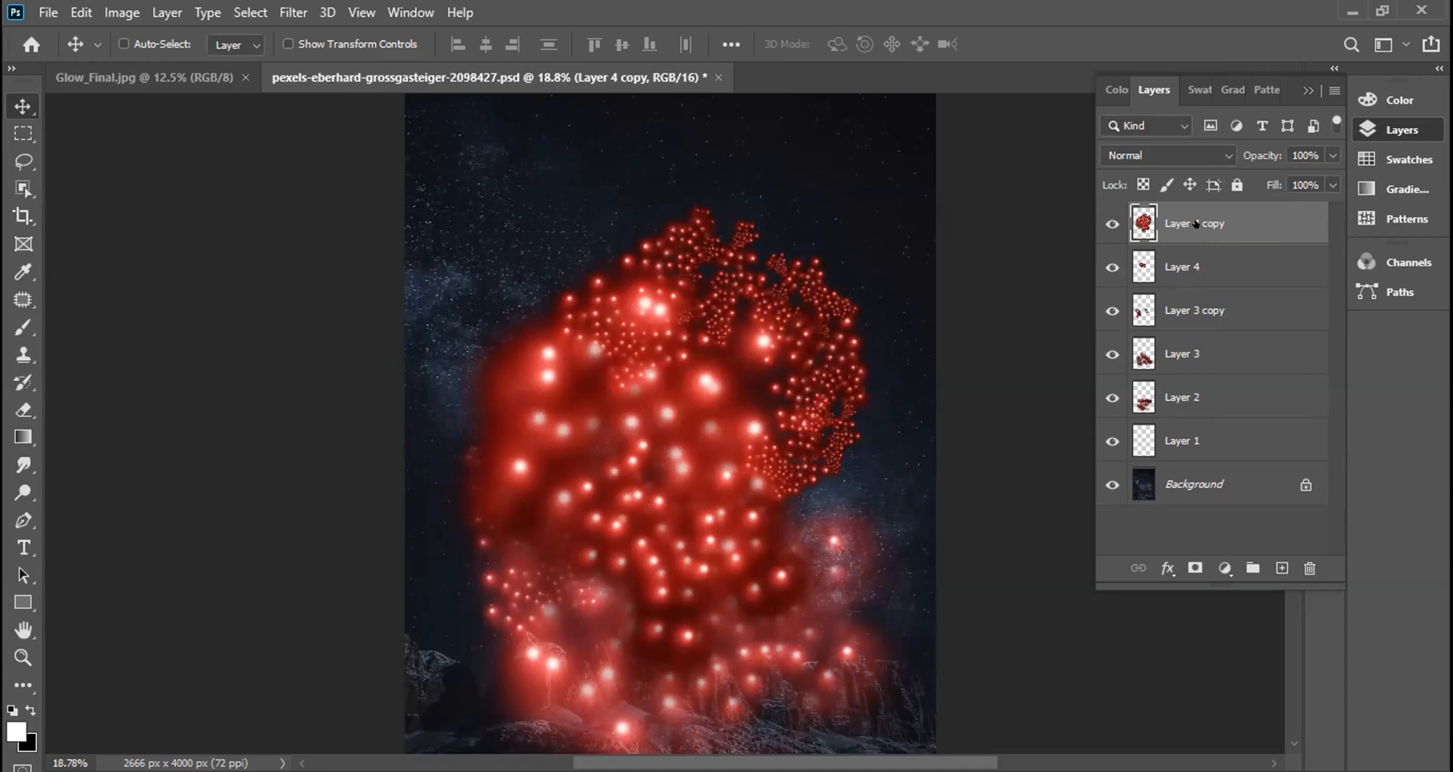
left_click(1193, 157)
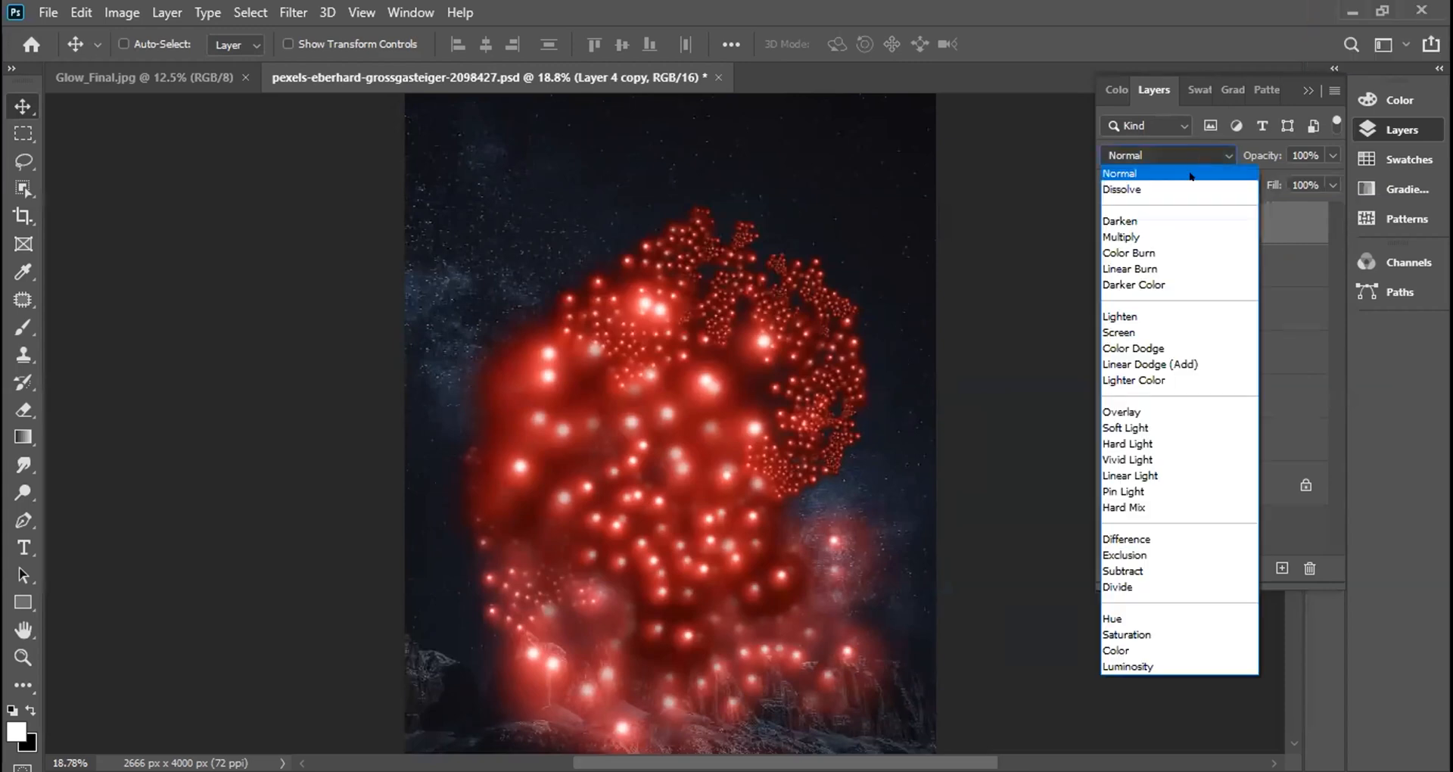
left_click(1158, 331)
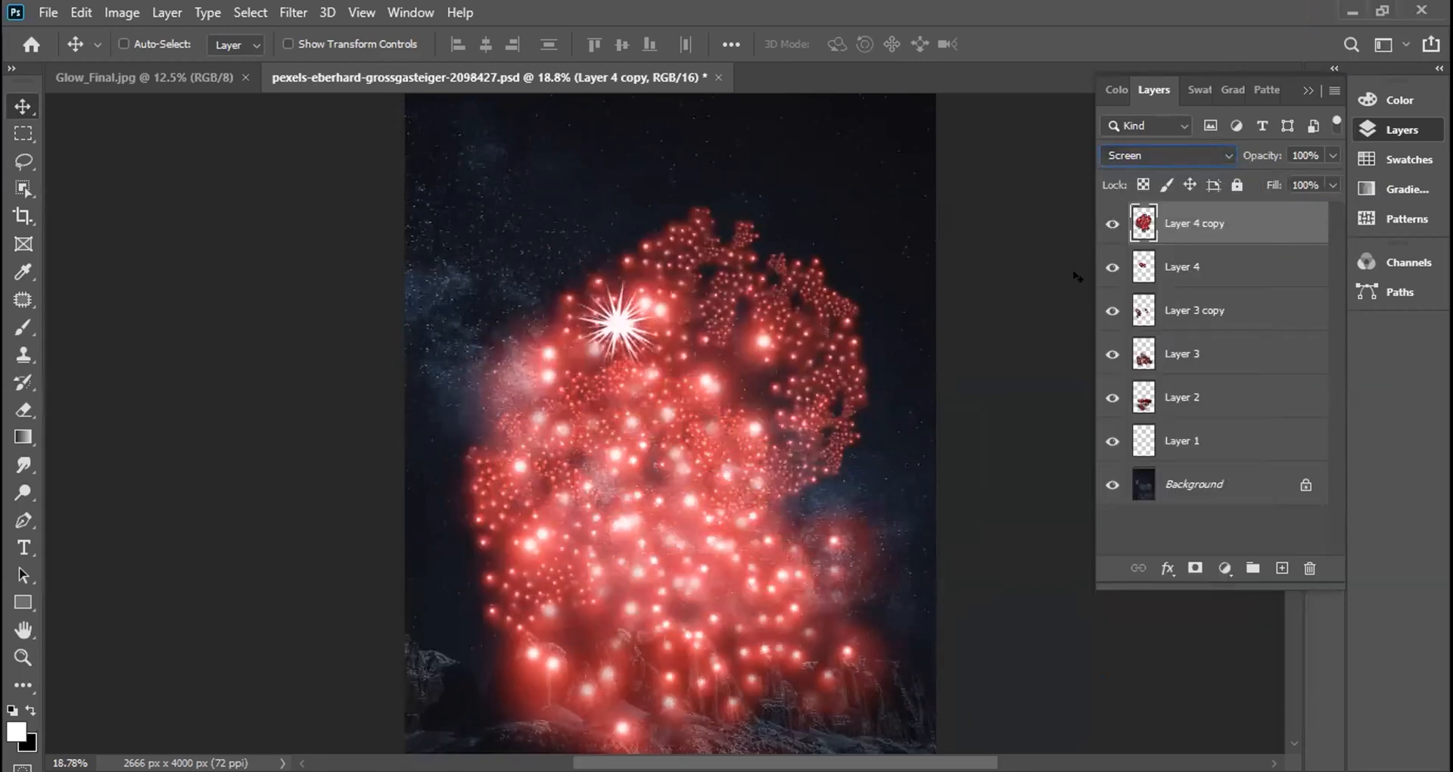